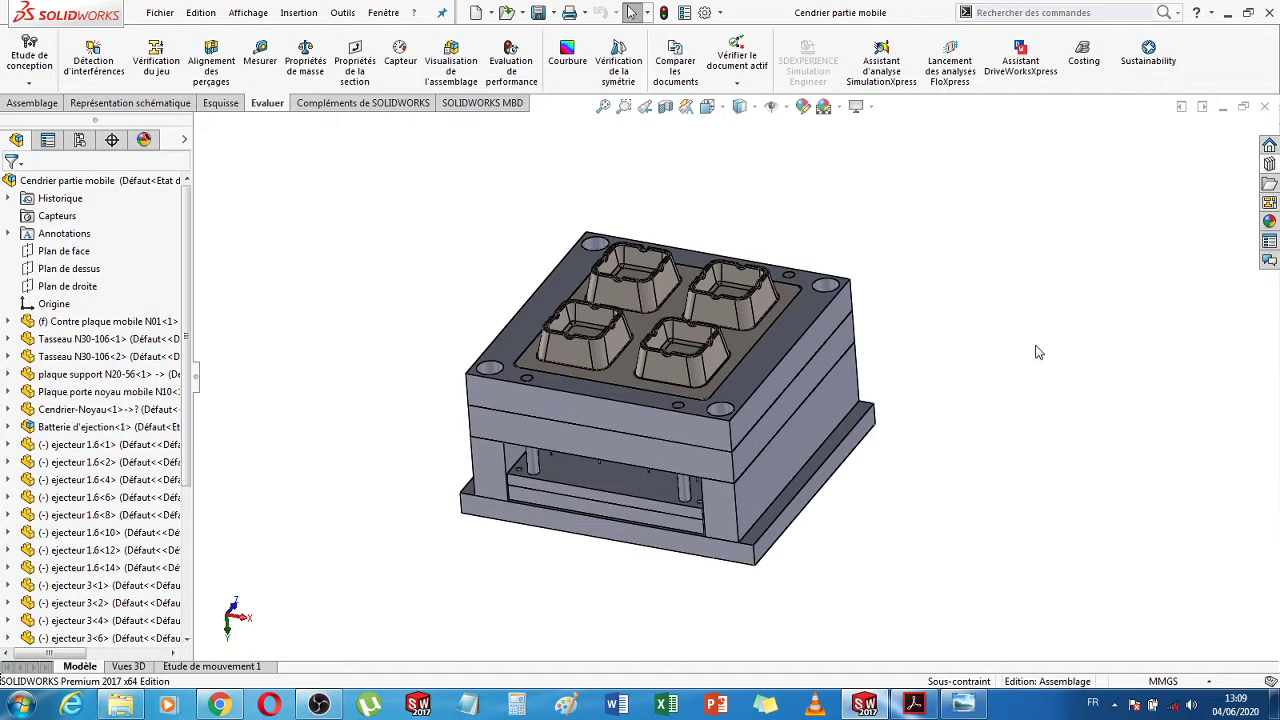
# Hide the support plate N20-56, the Batterie d'ejection subassembly and the Contre plaque mobile N01
pyautogui.moveTo(990, 433); pyautogui.dragTo(957, 486, button='middle')
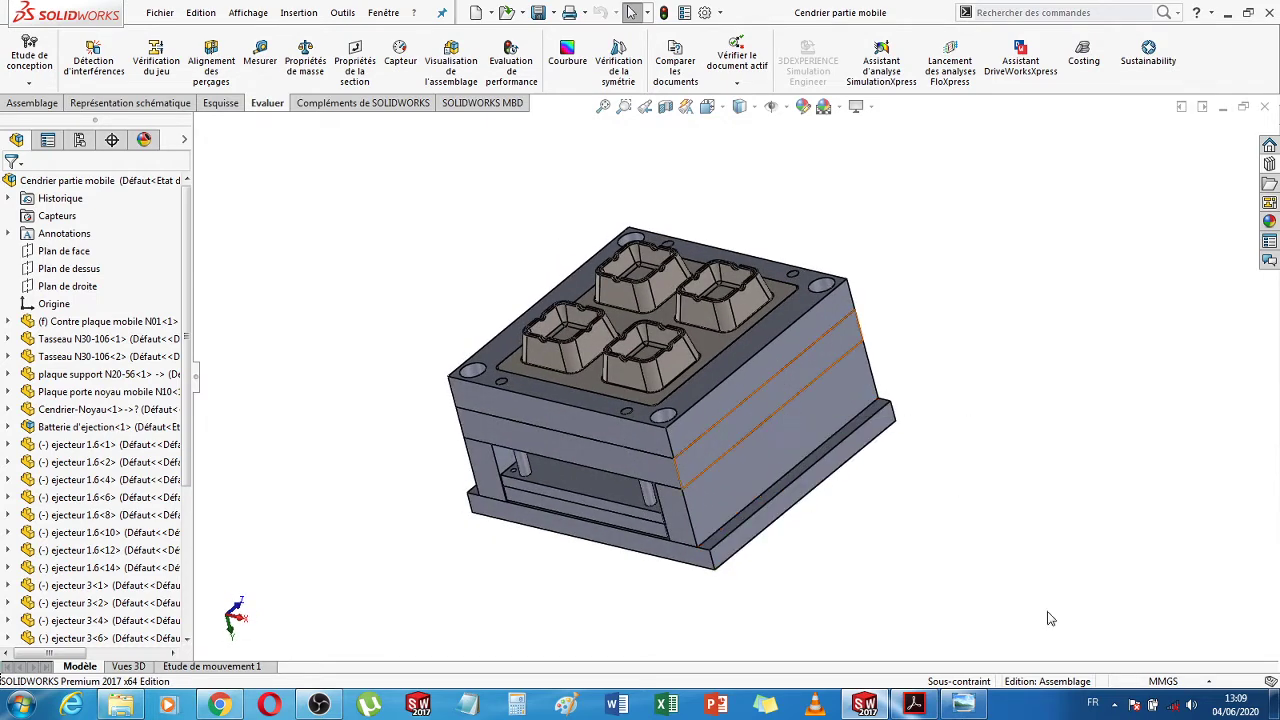
pyautogui.moveTo(999, 584); pyautogui.dragTo(1021, 506, button='middle')
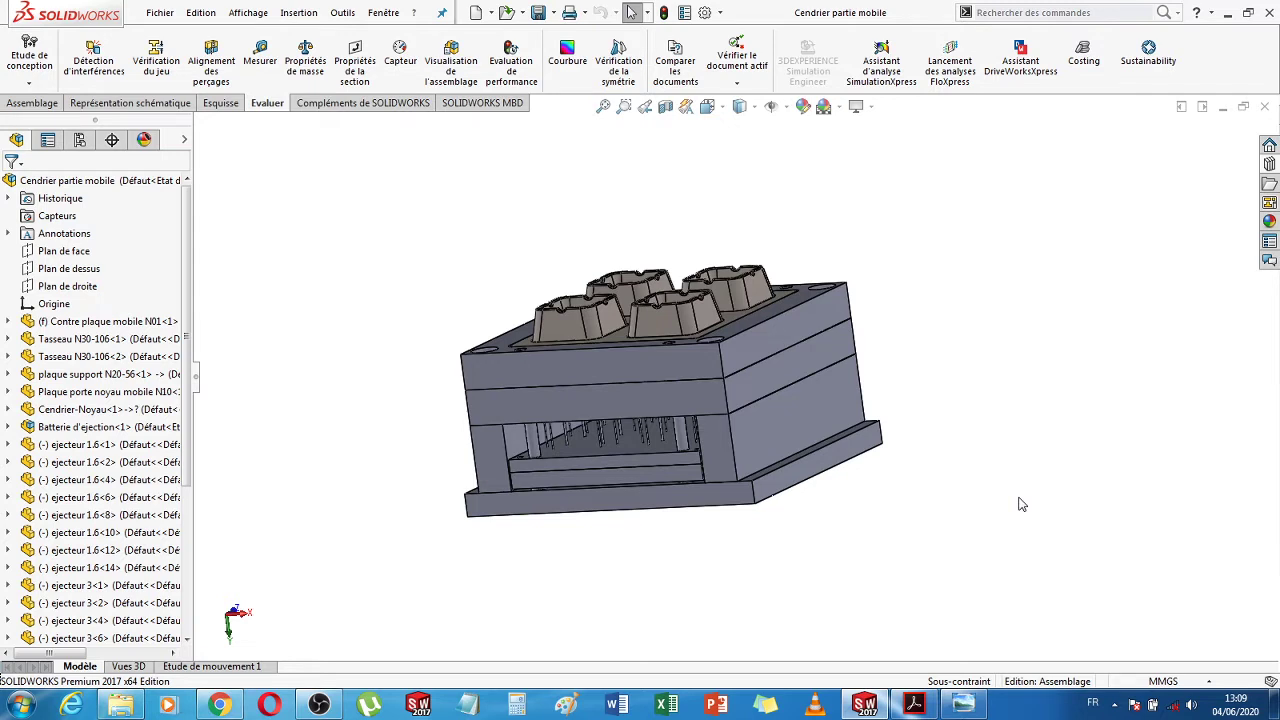
pyautogui.click(640, 397)
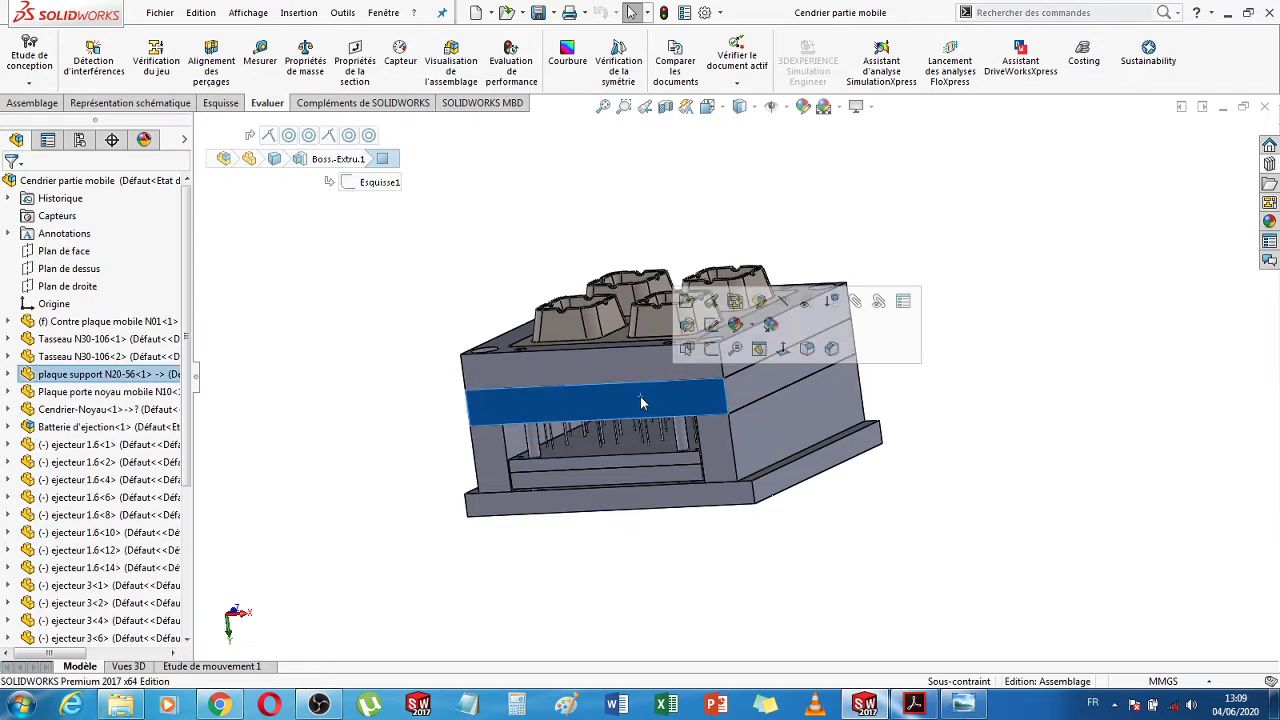
pyautogui.click(786, 302)
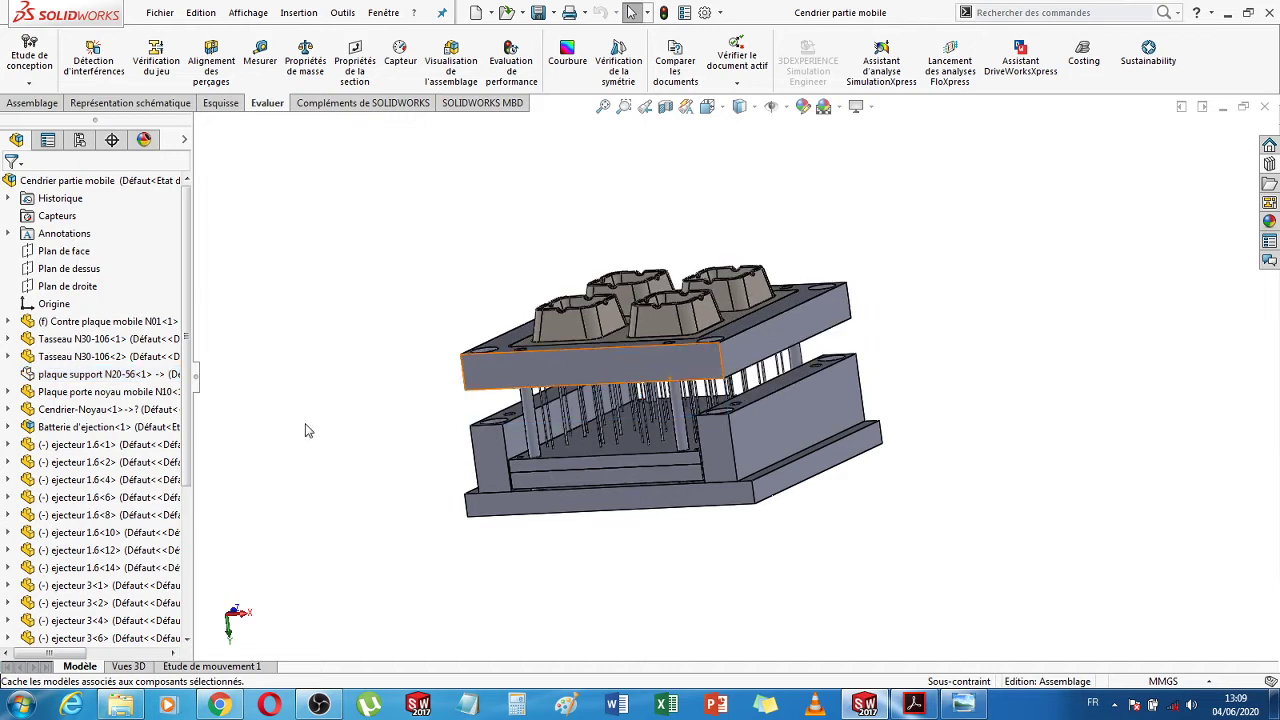
pyautogui.click(63, 430)
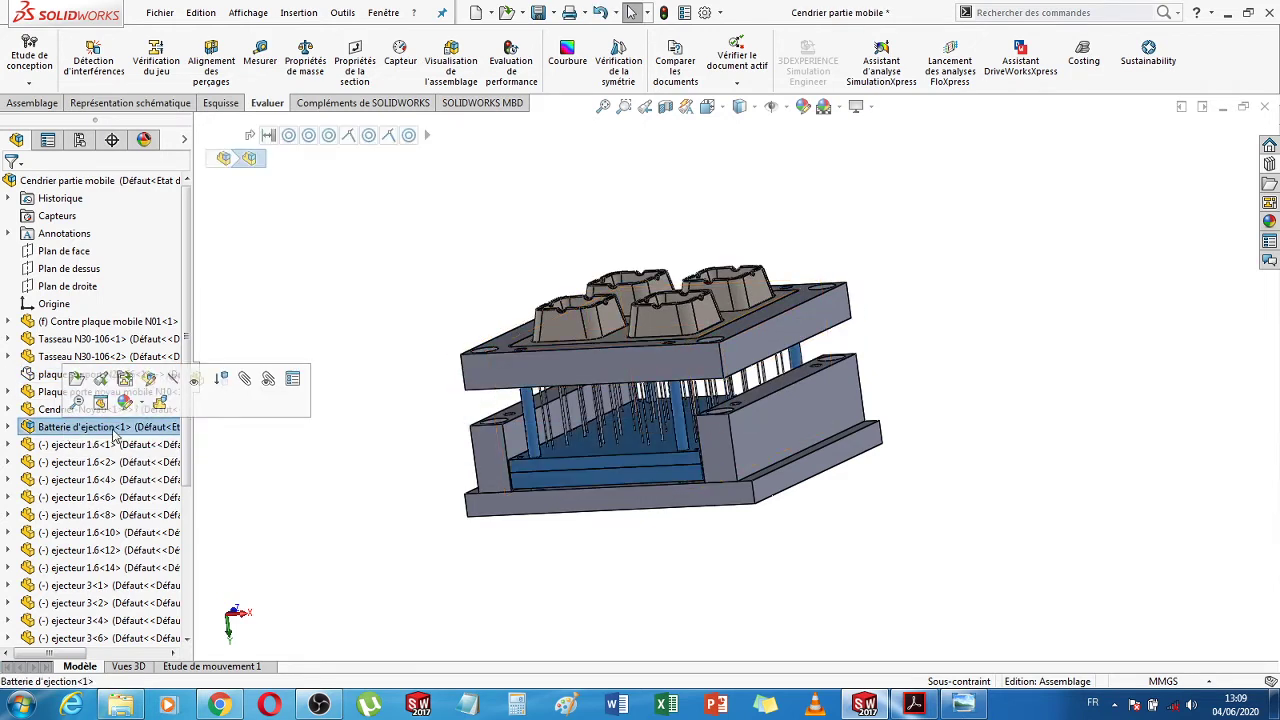
pyautogui.click(174, 385)
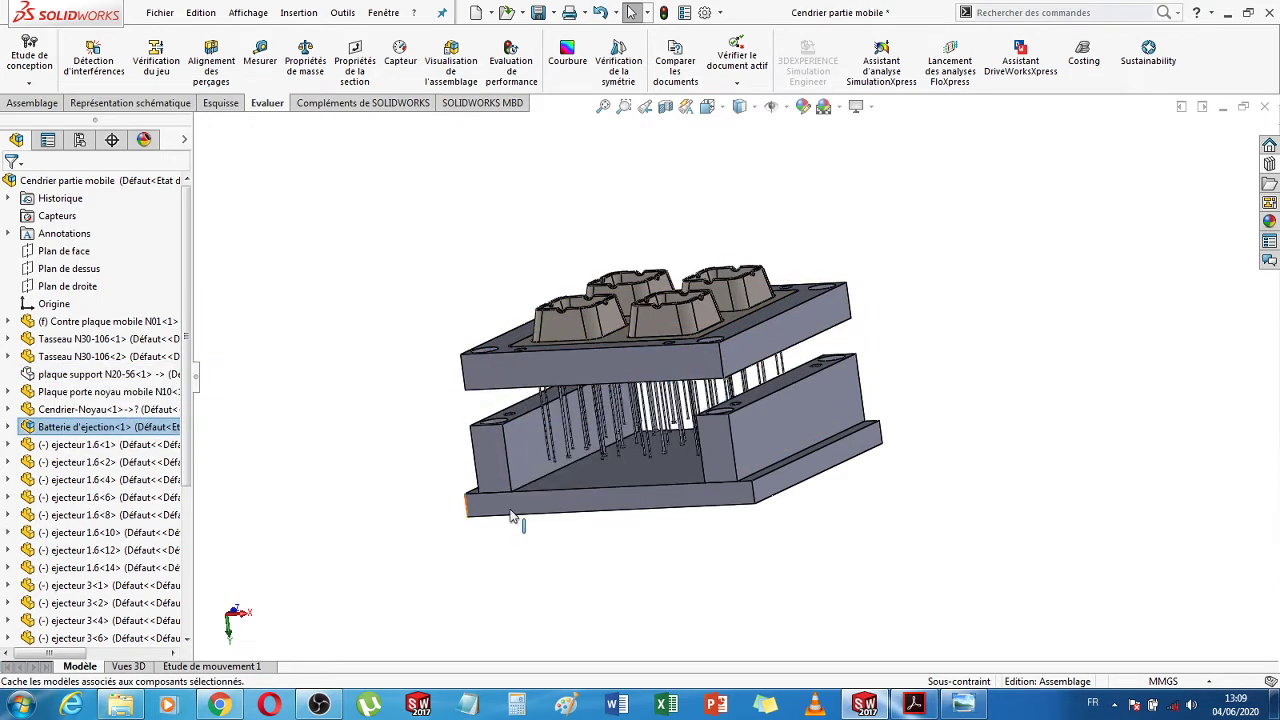
pyautogui.click(585, 500)
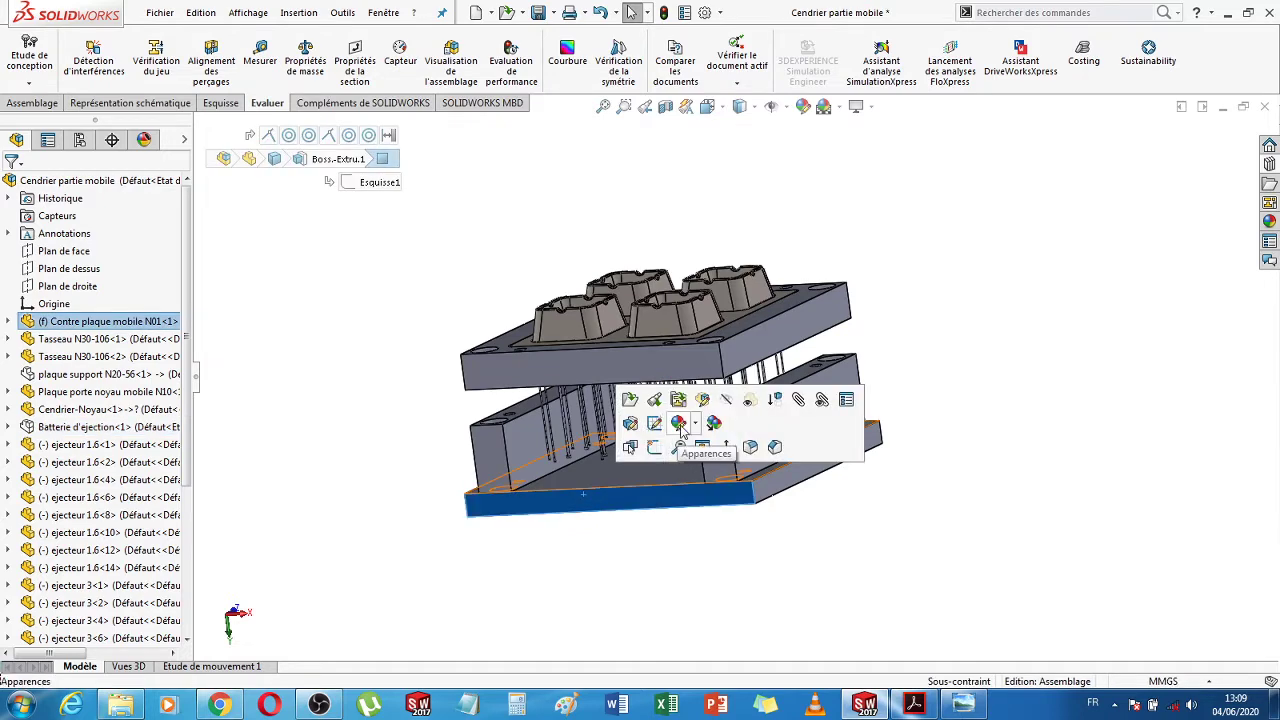
pyautogui.click(727, 401)
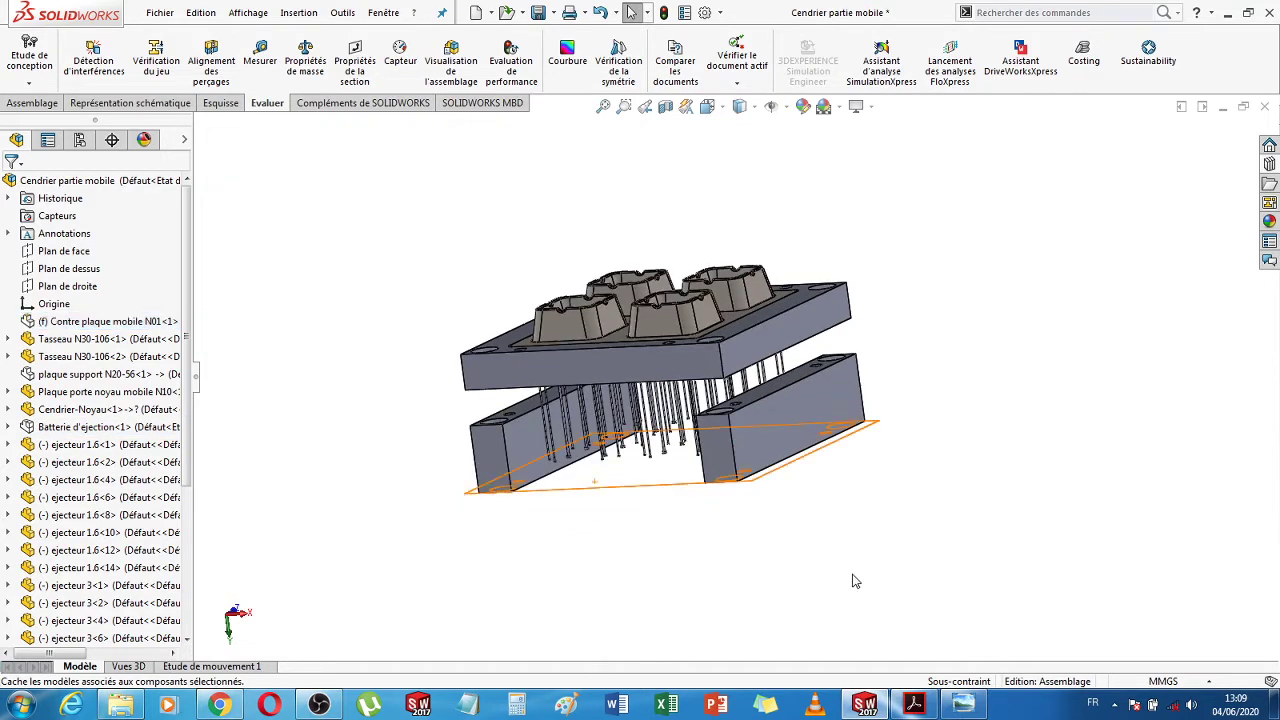
# Orient the view normal to the underside of Plaque porte noyau mobile N10 and clear the selection
pyautogui.moveTo(731, 410); pyautogui.dragTo(791, 365, button='middle')
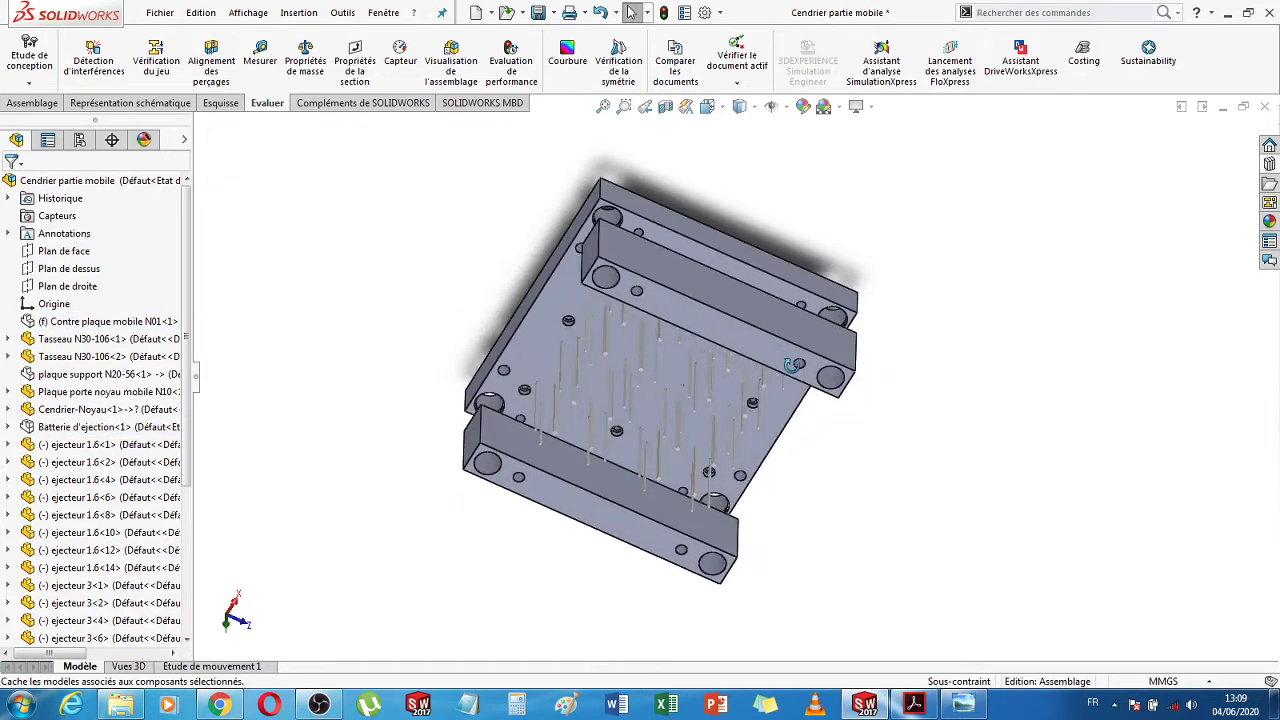
pyautogui.click(580, 300)
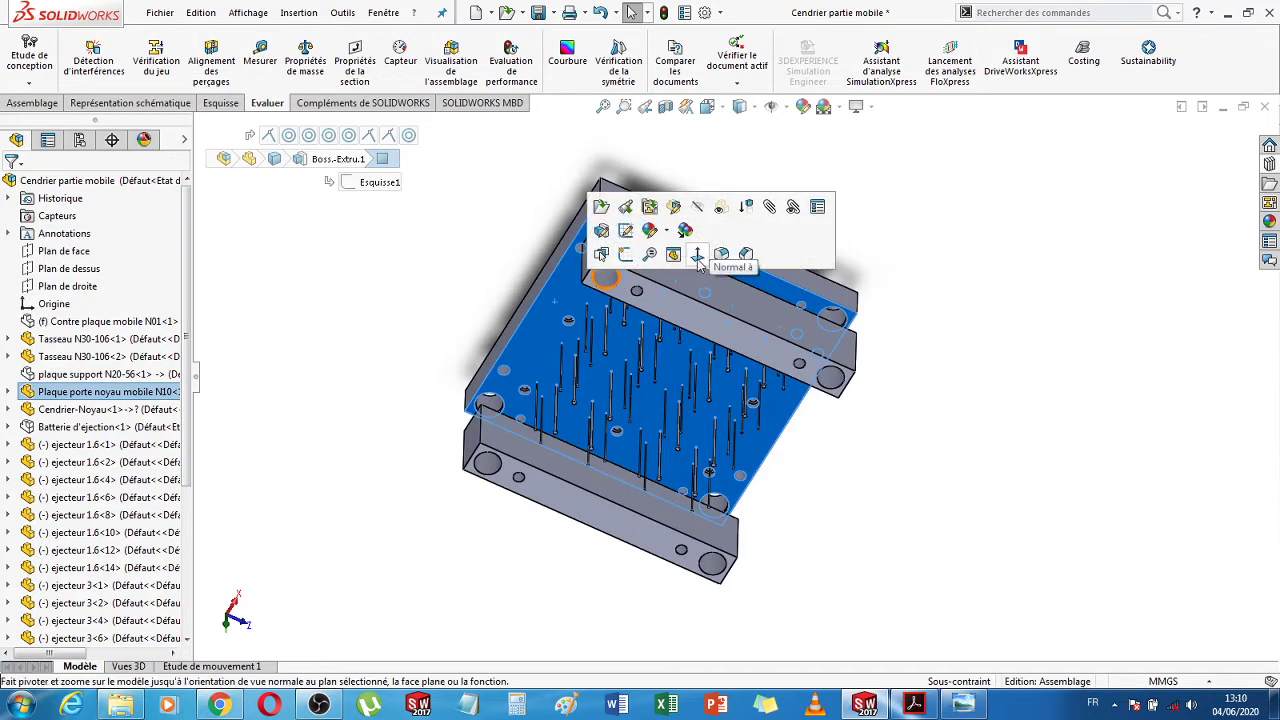
pyautogui.click(719, 254)
pyautogui.click(1057, 370)
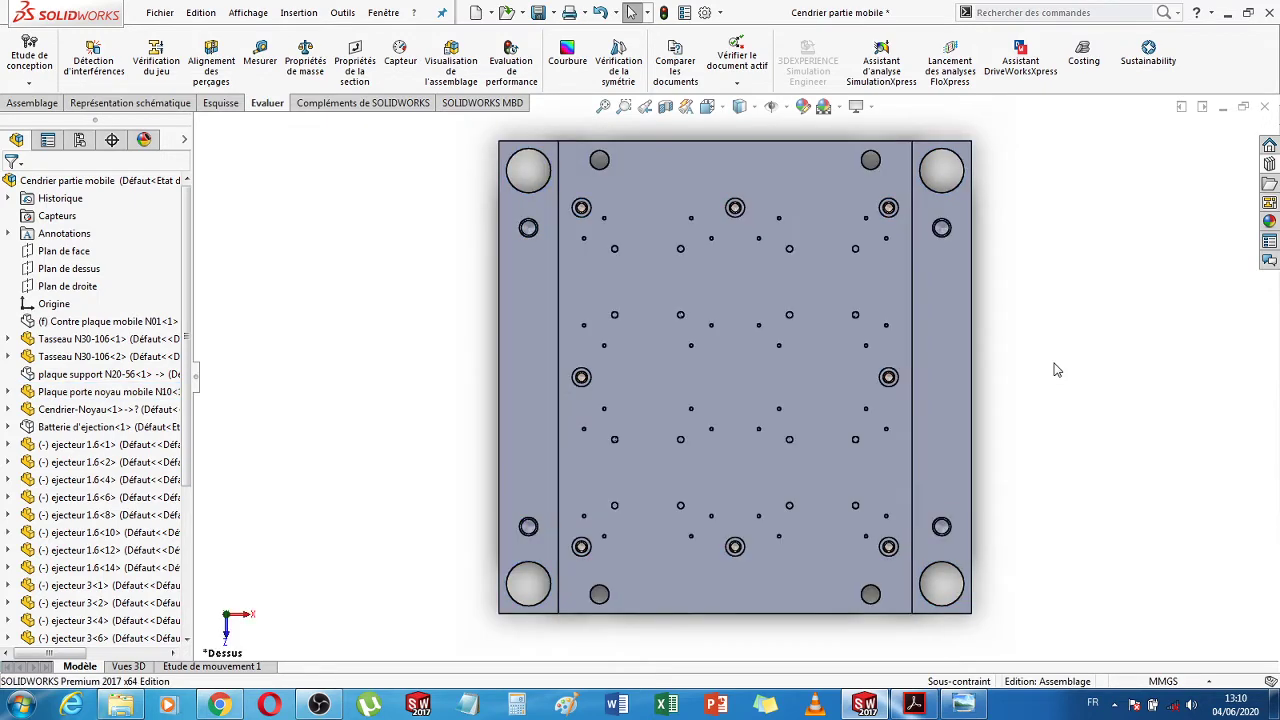
# Select the inner circular edges of the three counterbored screw holes in the upper row of Plaque porte noyau mobile N10
pyautogui.scroll(-6, 608, 248)
pyautogui.scroll(-2, 615, 297)
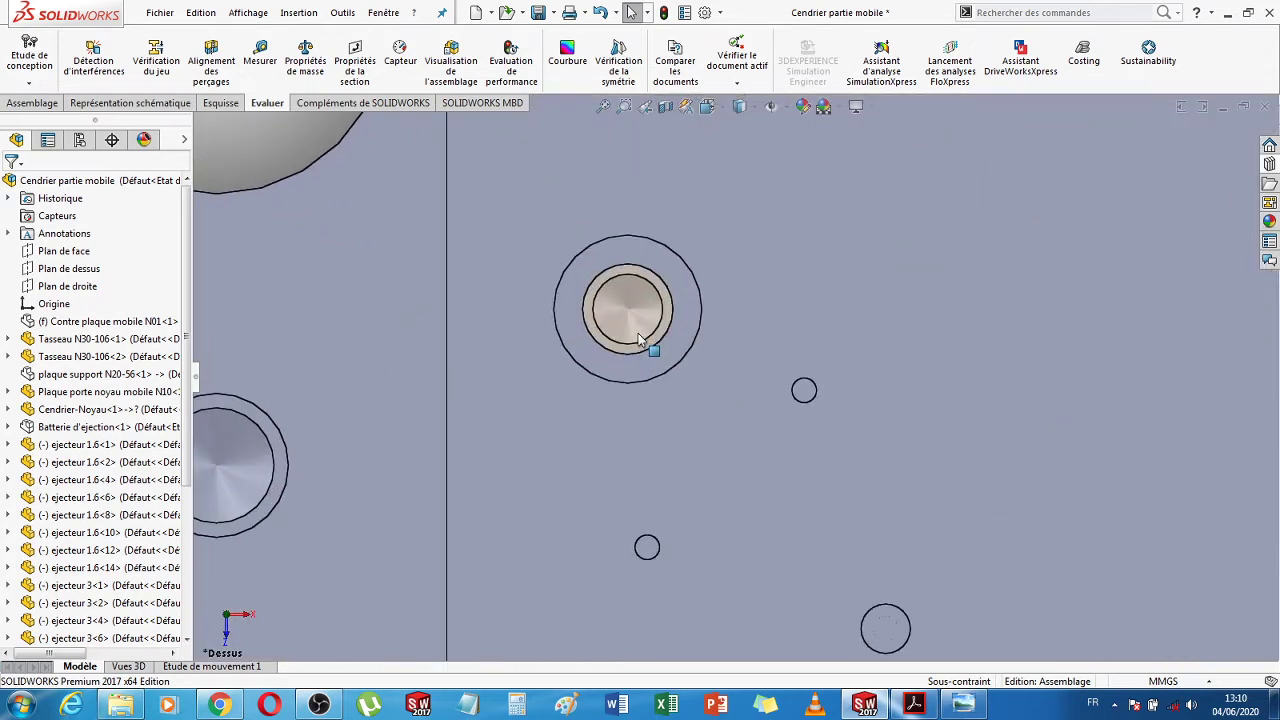
pyautogui.click(660, 285)
pyautogui.scroll(4, 810, 388)
pyautogui.scroll(2, 1031, 404)
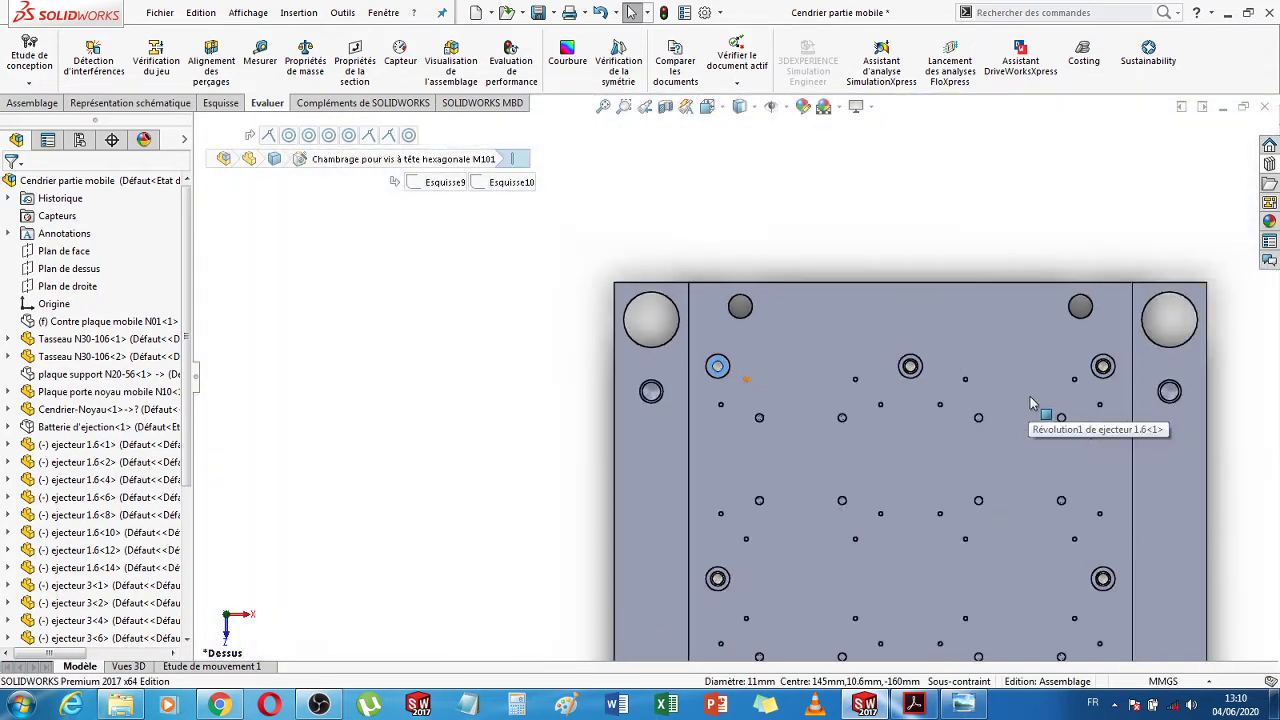
pyautogui.scroll(-5, 966, 408)
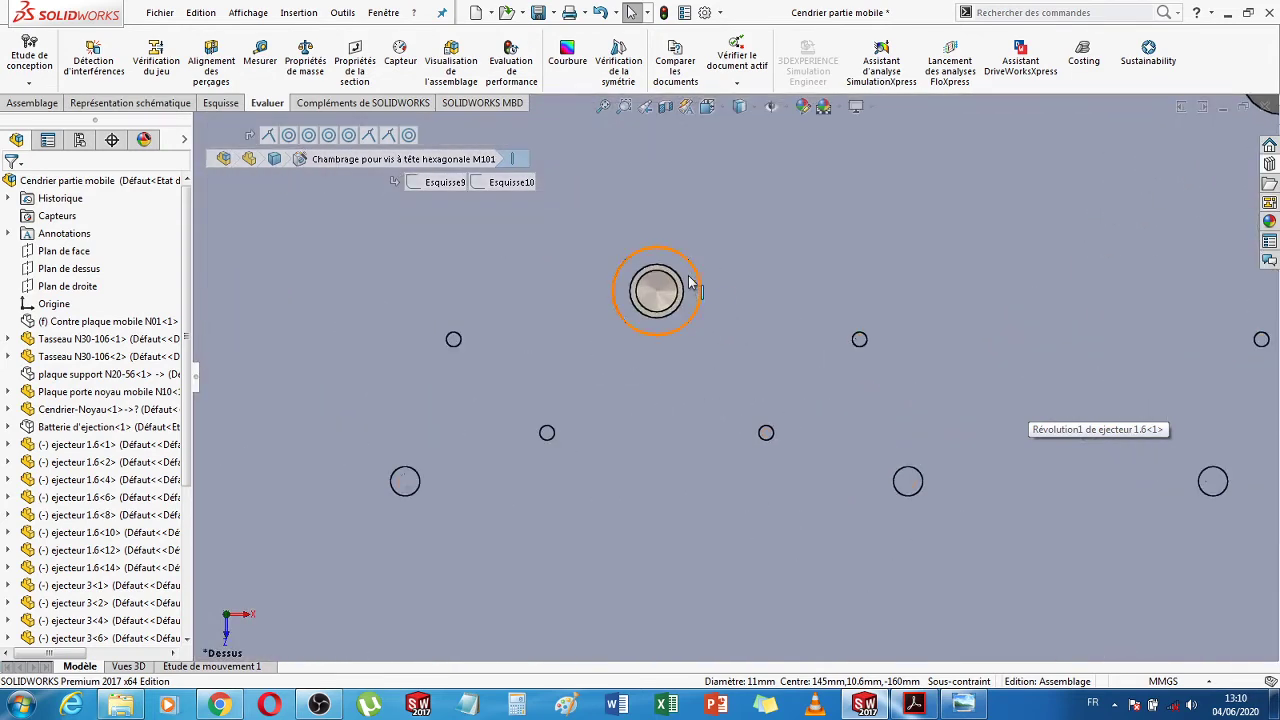
pyautogui.click(779, 336)
pyautogui.scroll(5, 955, 375)
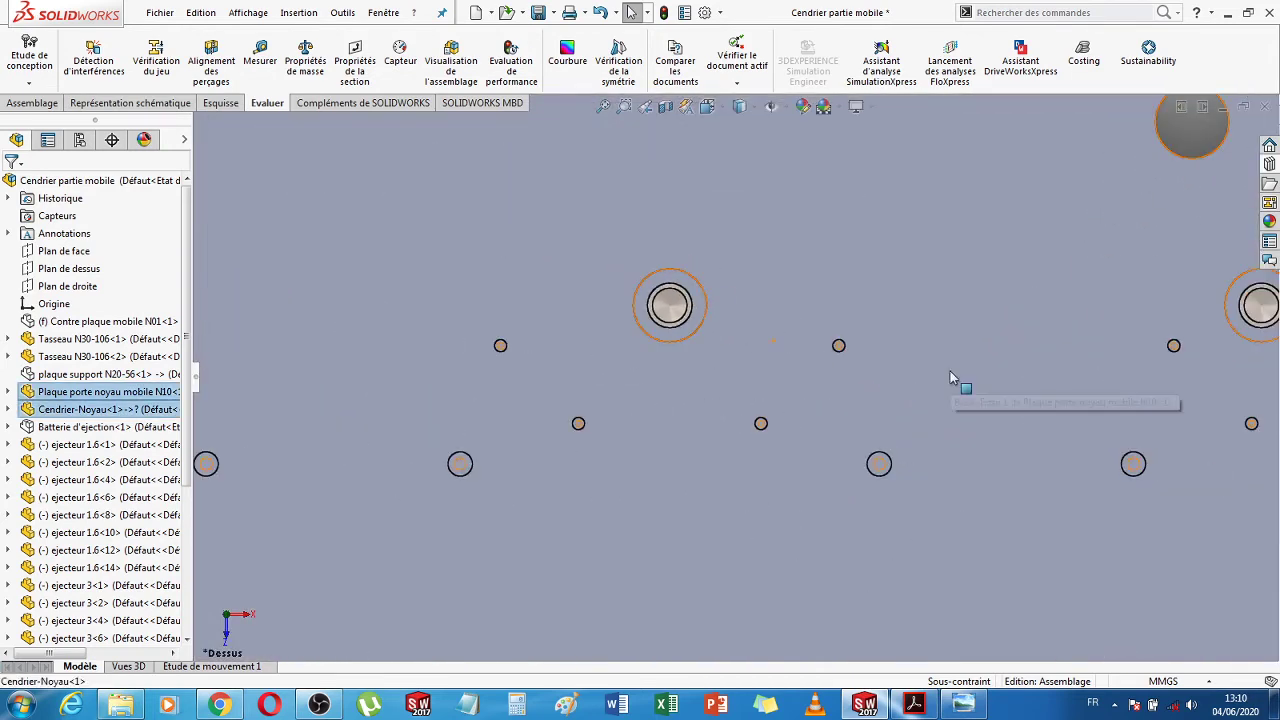
pyautogui.scroll(-4, 894, 409)
pyautogui.scroll(-4, 670, 337)
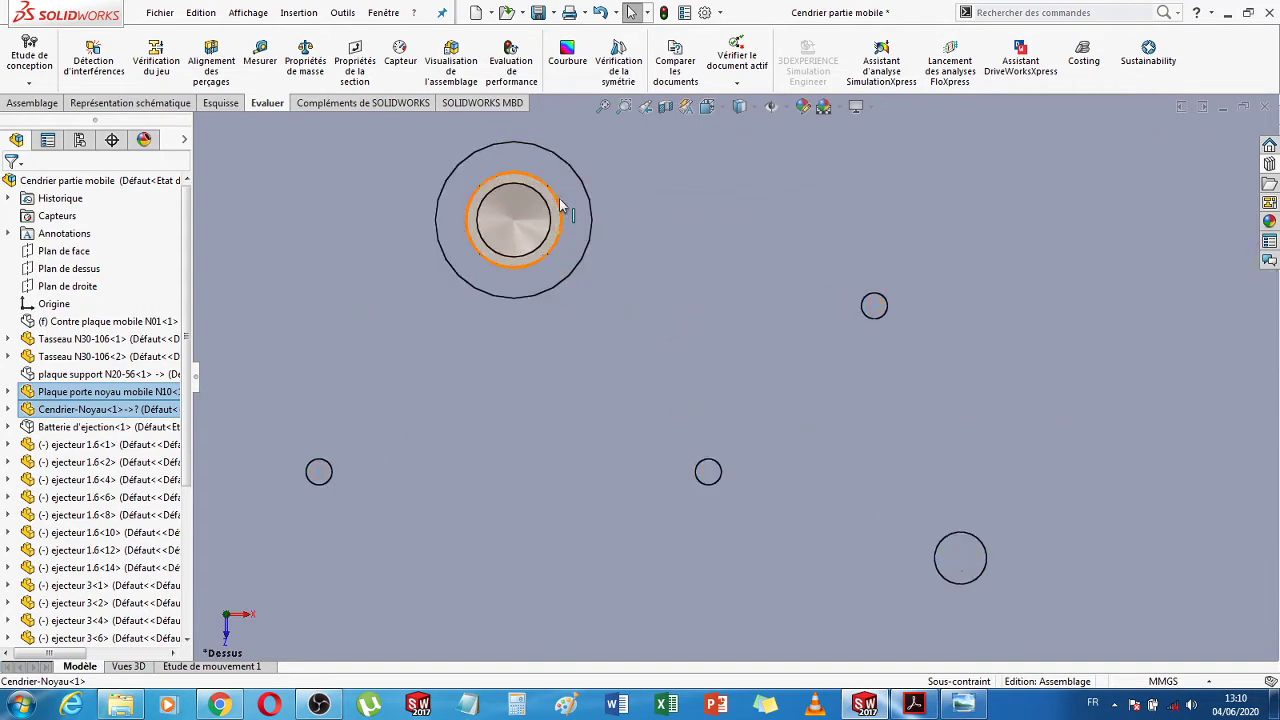
pyautogui.scroll(4, 791, 362)
pyautogui.scroll(4, 791, 362)
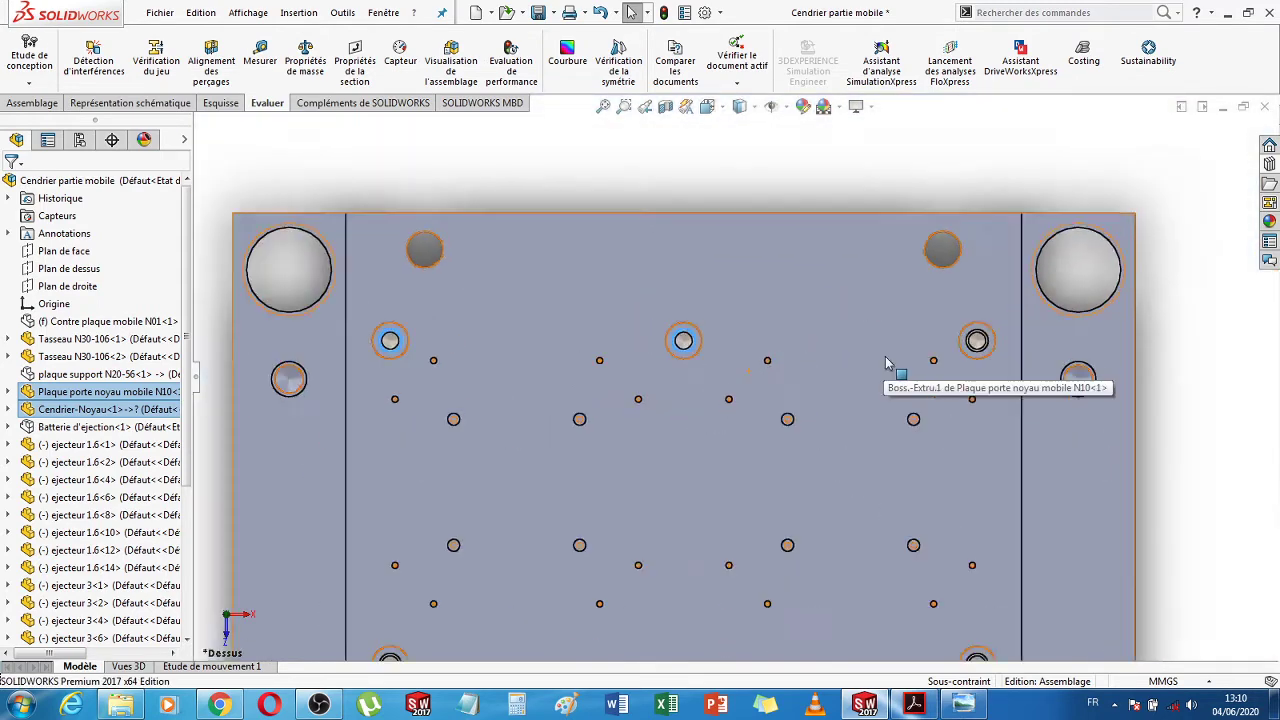
pyautogui.scroll(-5, 880, 380)
pyautogui.scroll(-1, 763, 301)
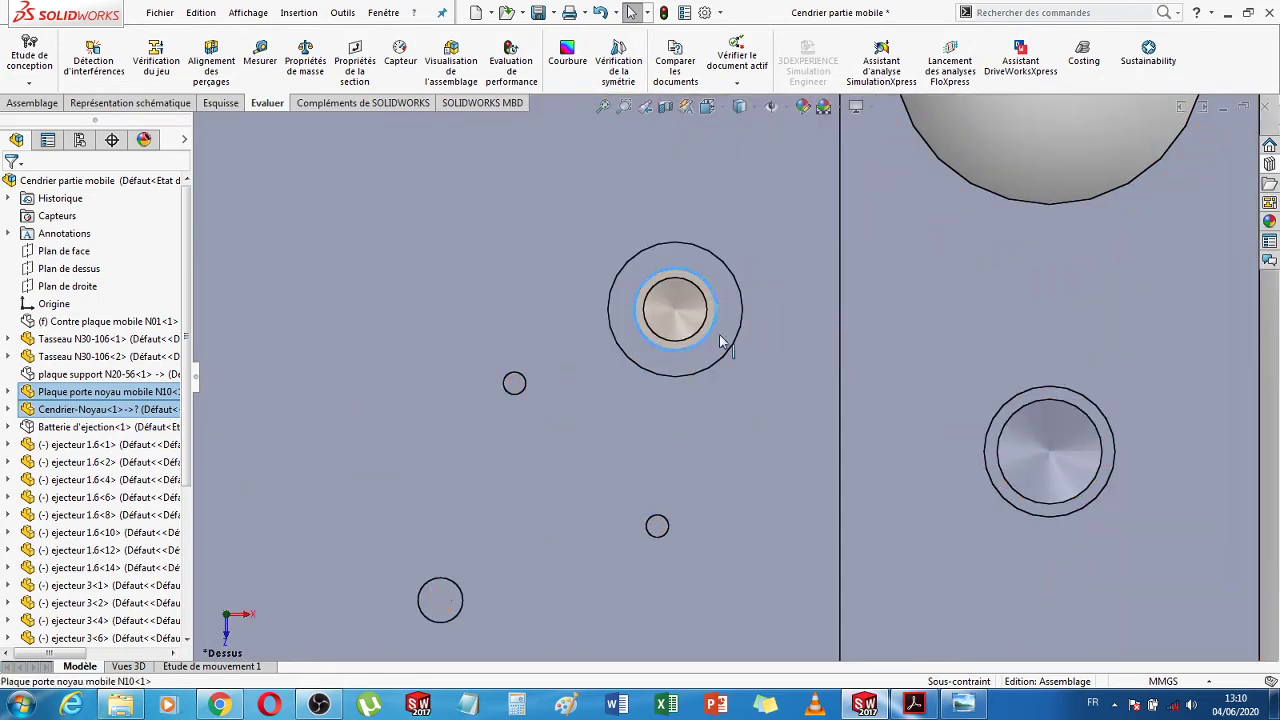
pyautogui.scroll(1, 731, 385)
pyautogui.scroll(8, 731, 385)
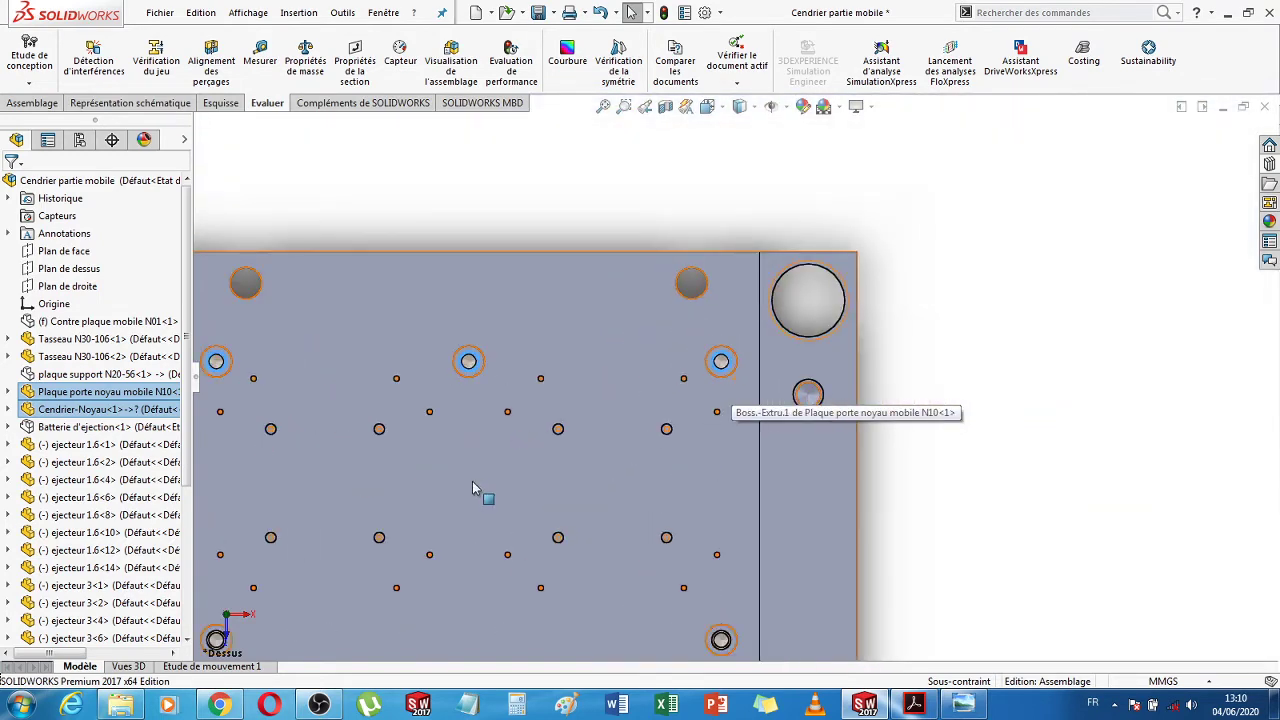
# Add the inner circular edges of the two counterbored screw holes in the plate's middle row to the selection
pyautogui.scroll(-8, 487, 515)
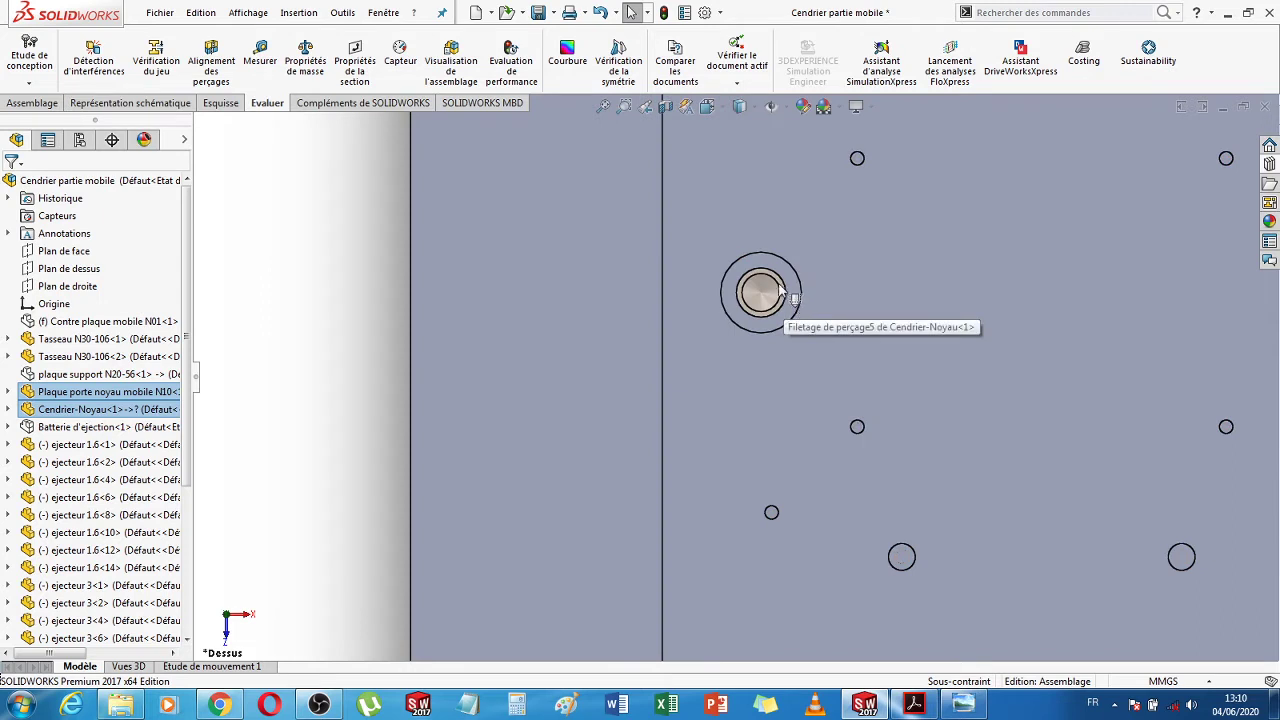
pyautogui.scroll(-5, 785, 290)
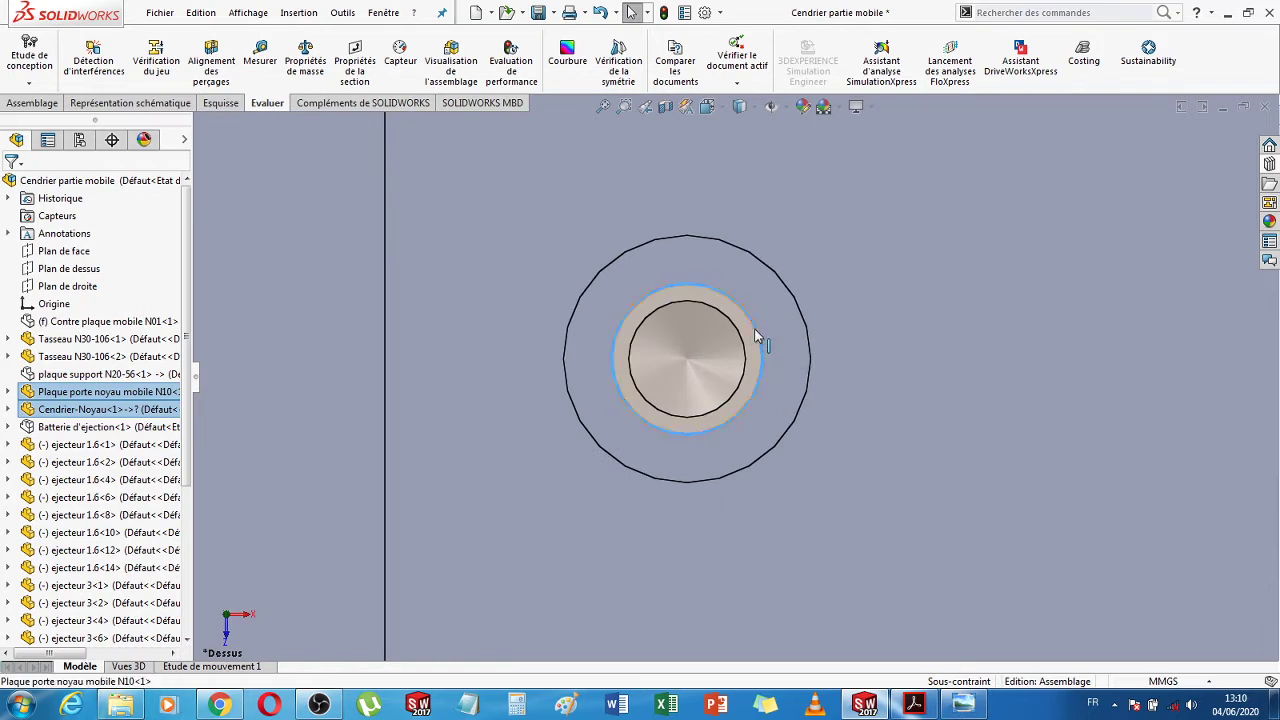
pyautogui.scroll(5, 989, 486)
pyautogui.scroll(4, 1150, 450)
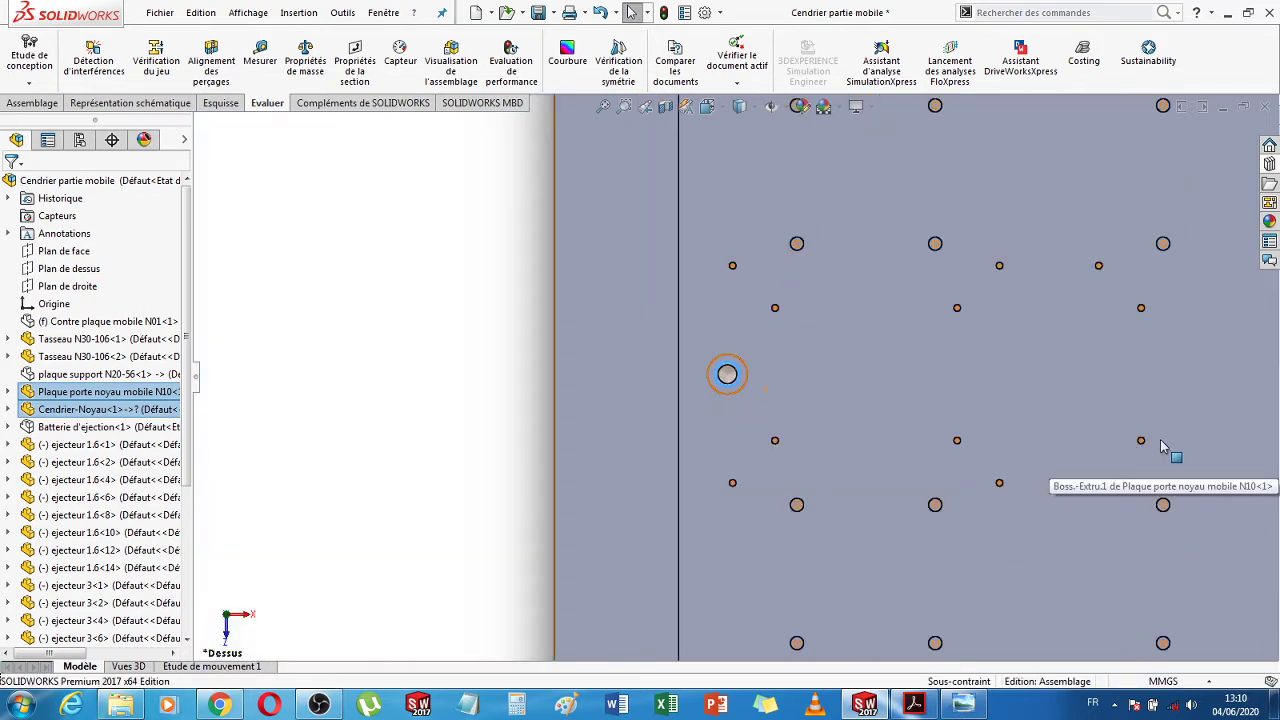
pyautogui.scroll(-5, 1057, 375)
pyautogui.scroll(-3, 870, 365)
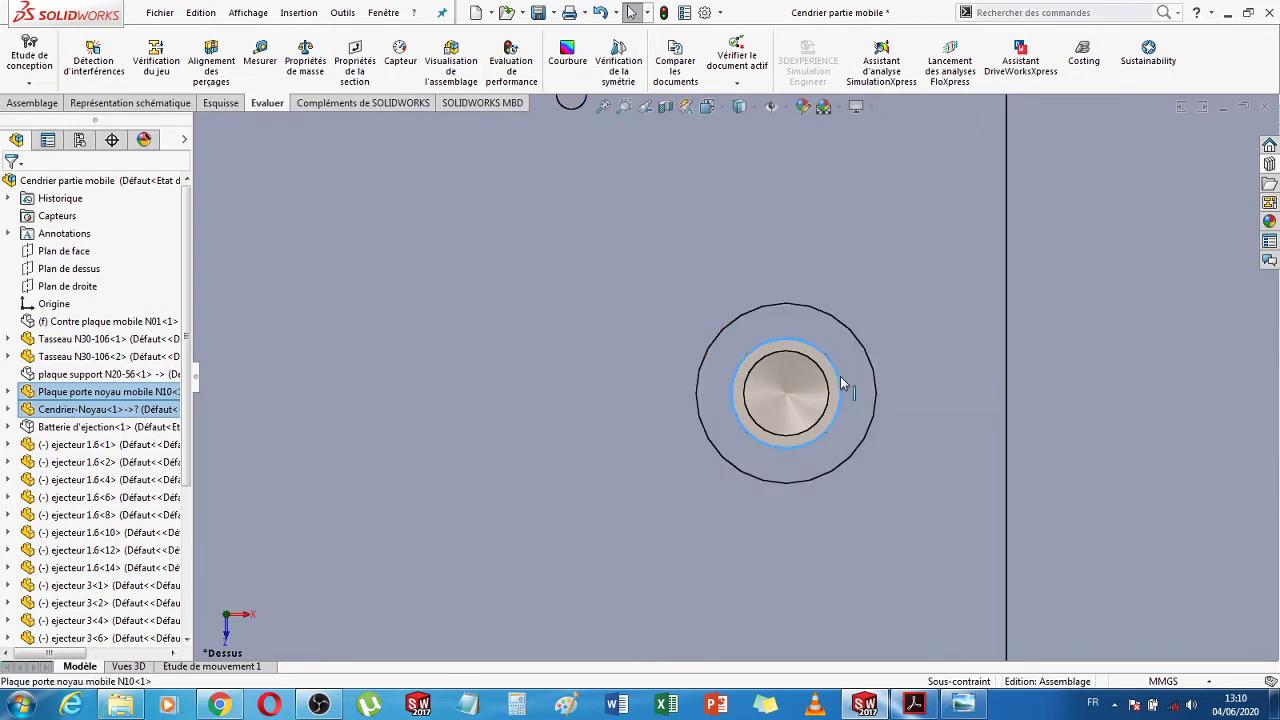
pyautogui.scroll(2, 860, 518)
pyautogui.scroll(6, 859, 516)
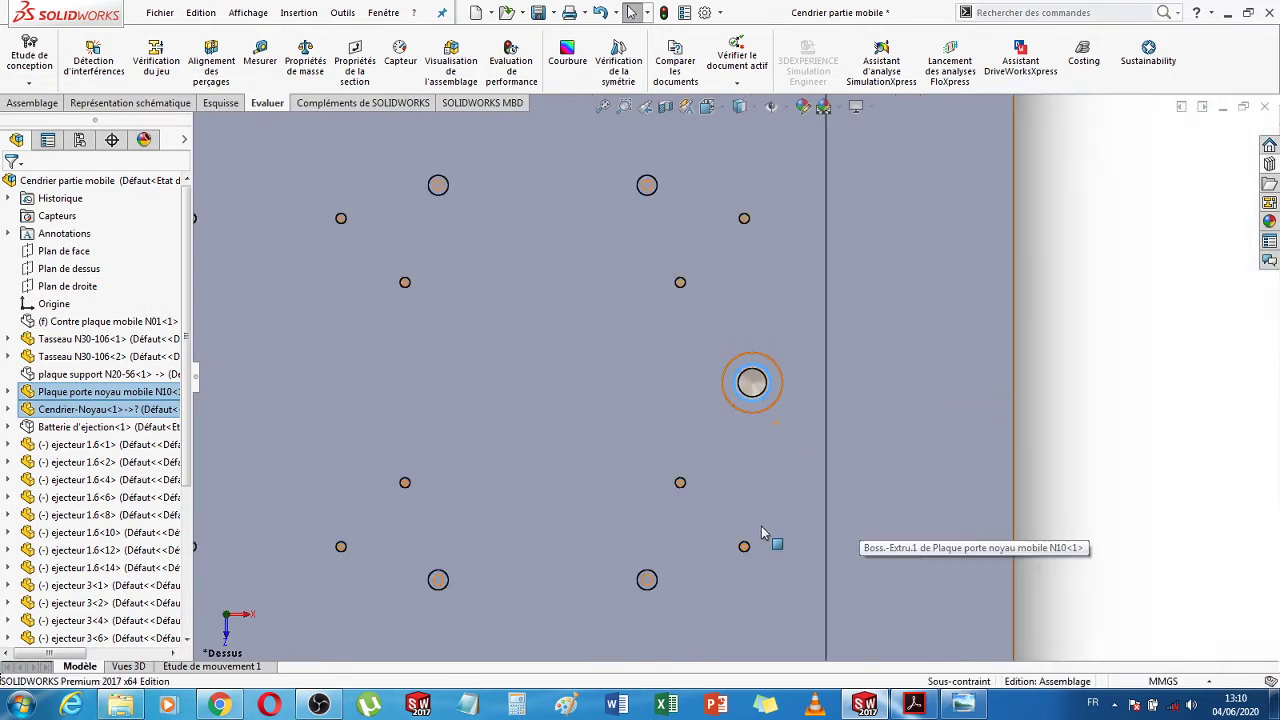
# Add the inner circular edges of the three counterbored screw holes in the plate's lower row to the selection
pyautogui.scroll(-5, 800, 515)
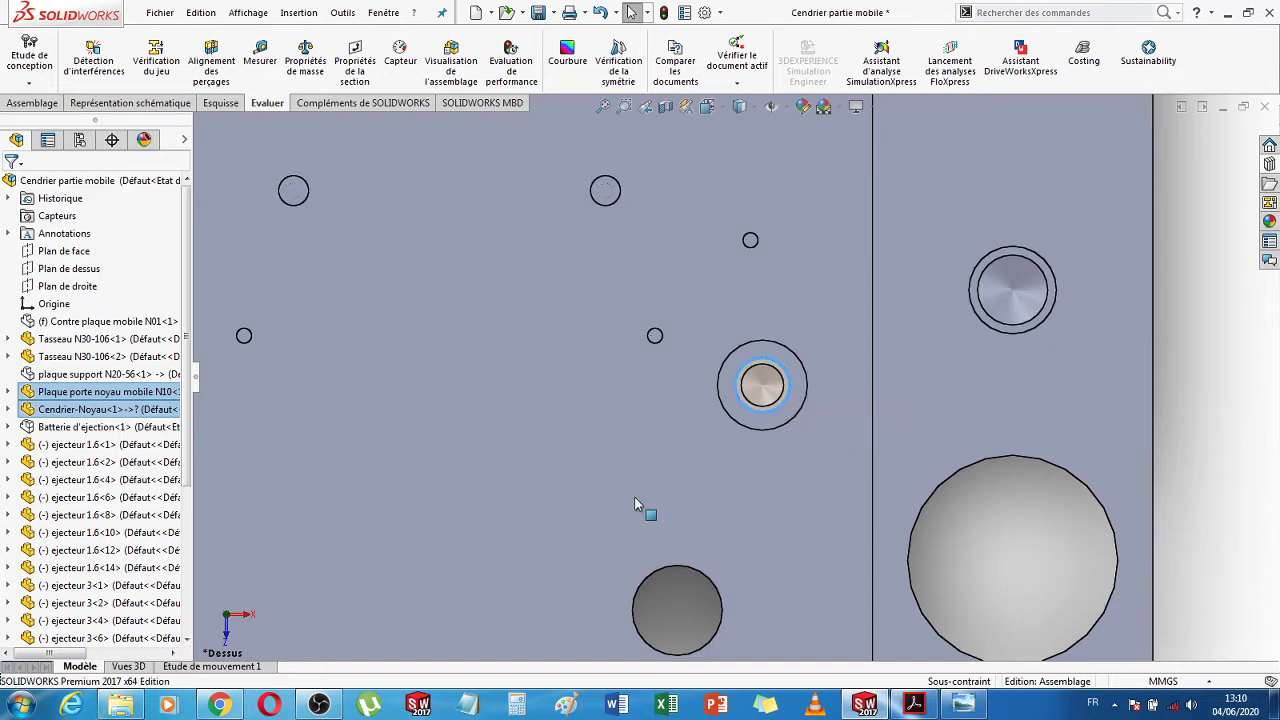
pyautogui.press('z')
pyautogui.press('z')
pyautogui.scroll(-4, 486, 395)
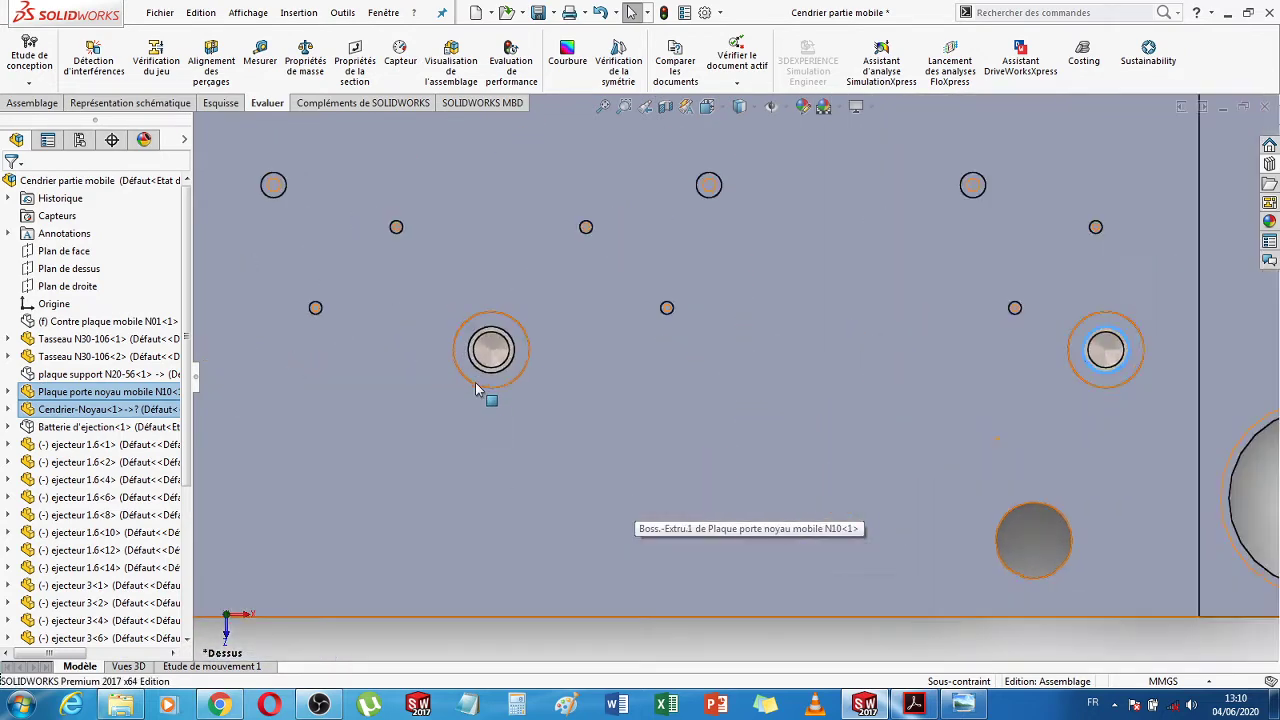
pyautogui.click(547, 357)
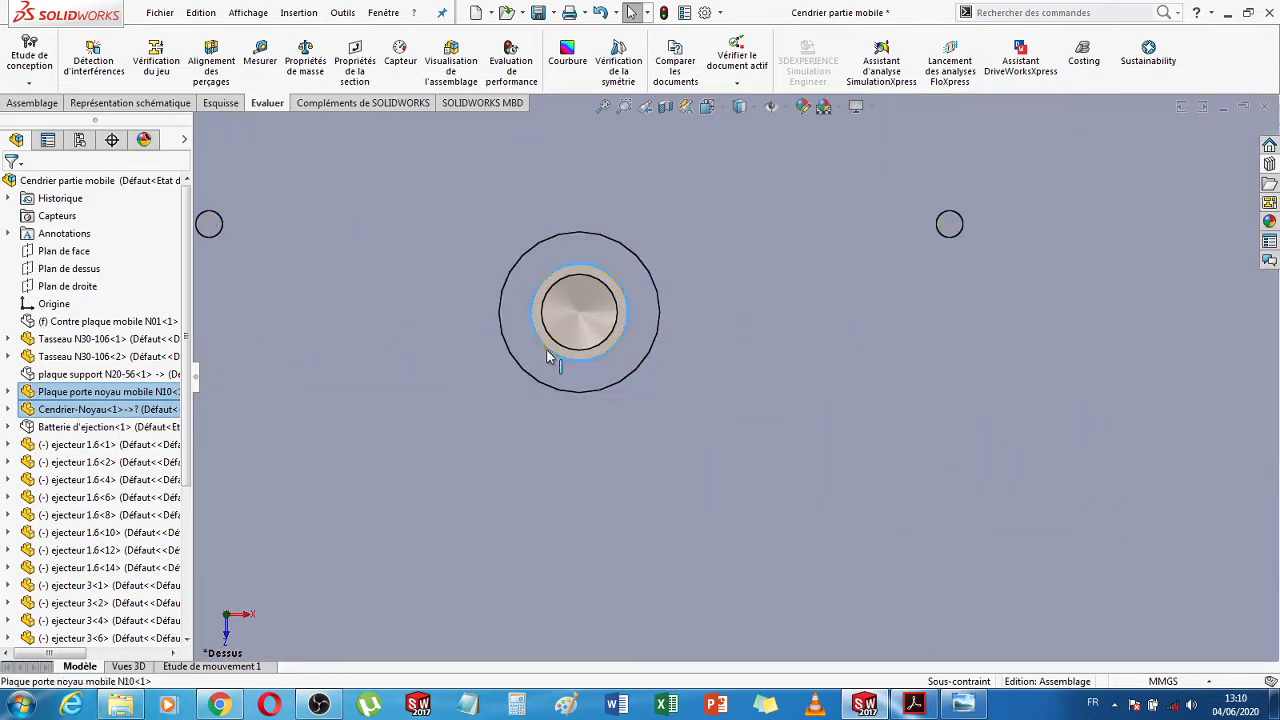
pyautogui.scroll(-6, 499, 457)
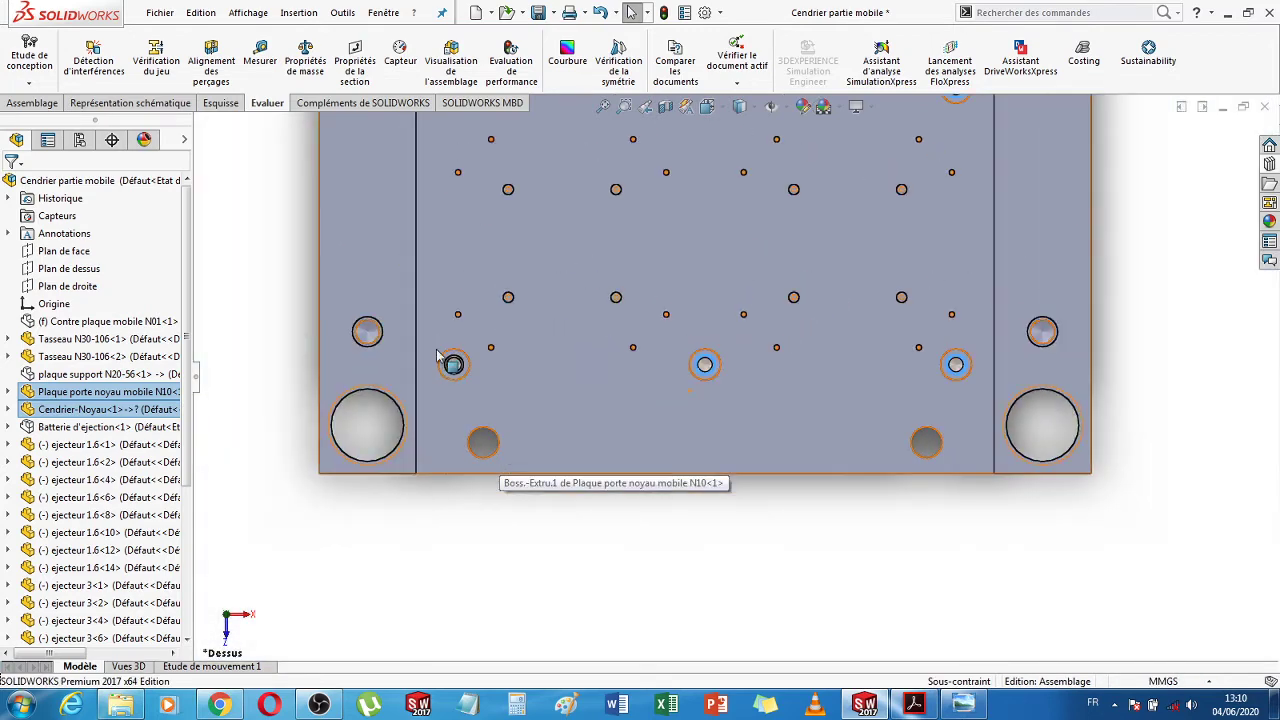
pyautogui.scroll(-4, 460, 372)
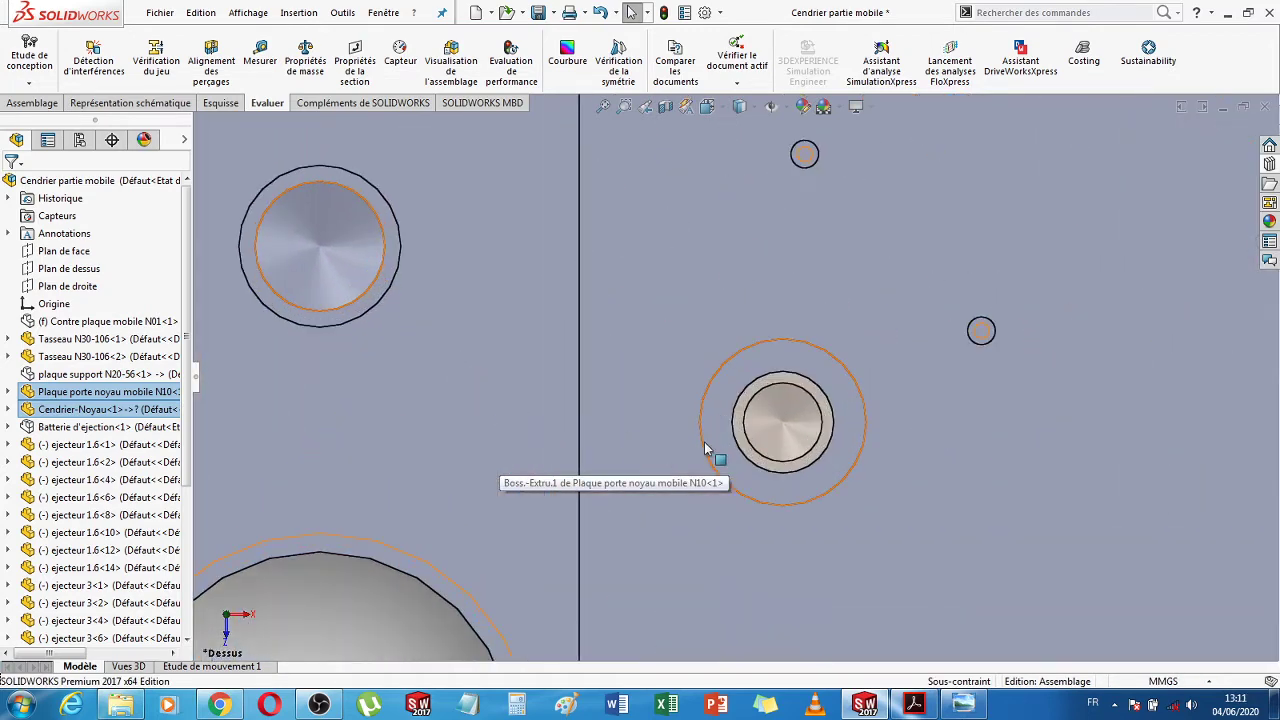
pyautogui.click(740, 452)
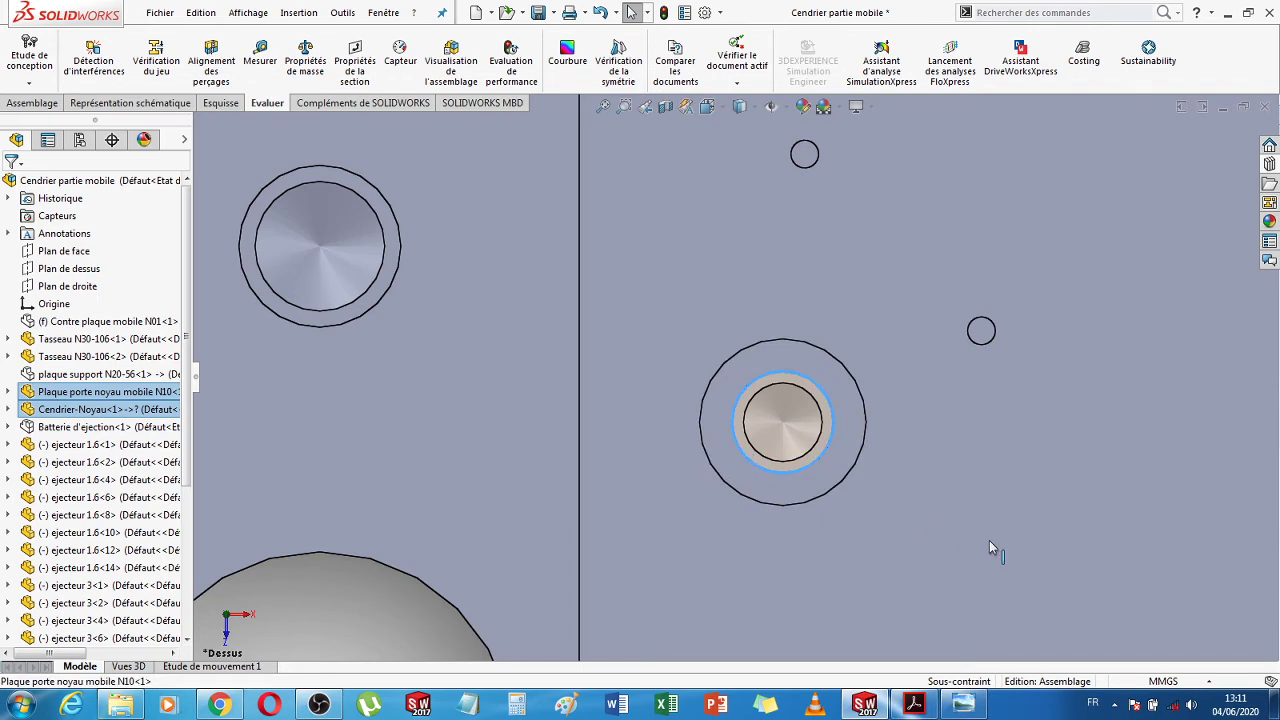
pyautogui.scroll(8, 1001, 547)
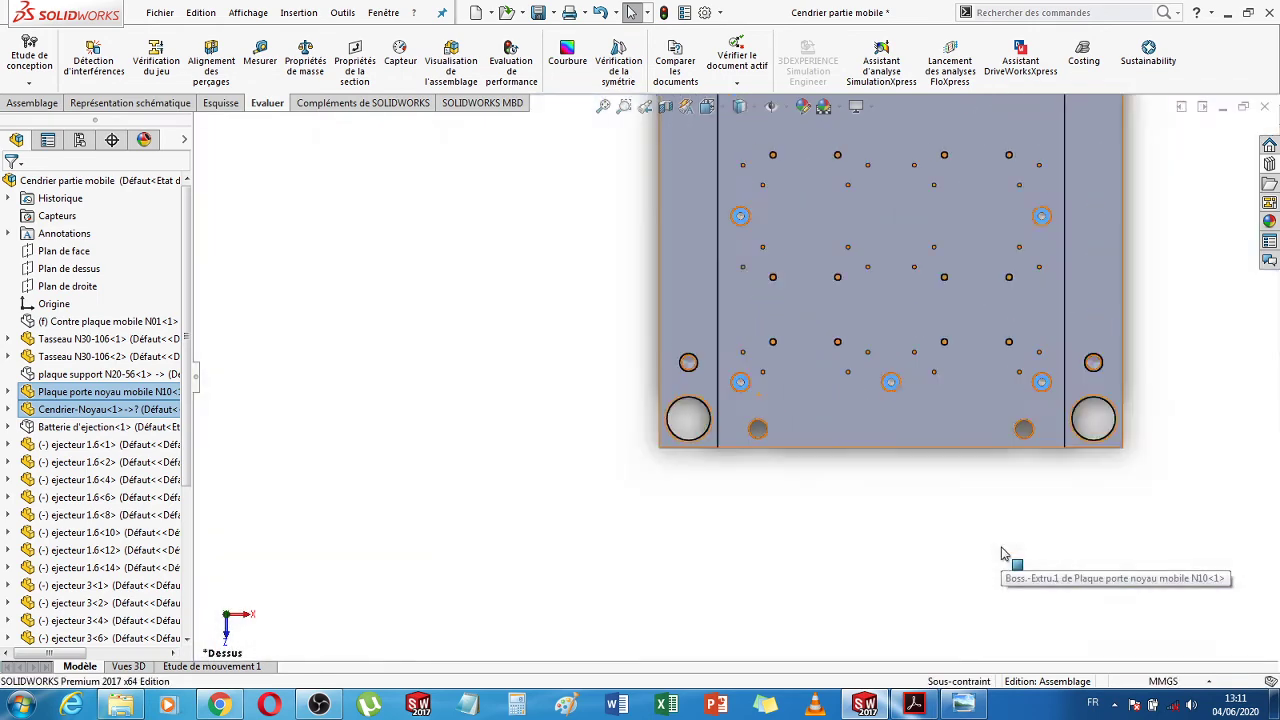
pyautogui.scroll(5, 1005, 553)
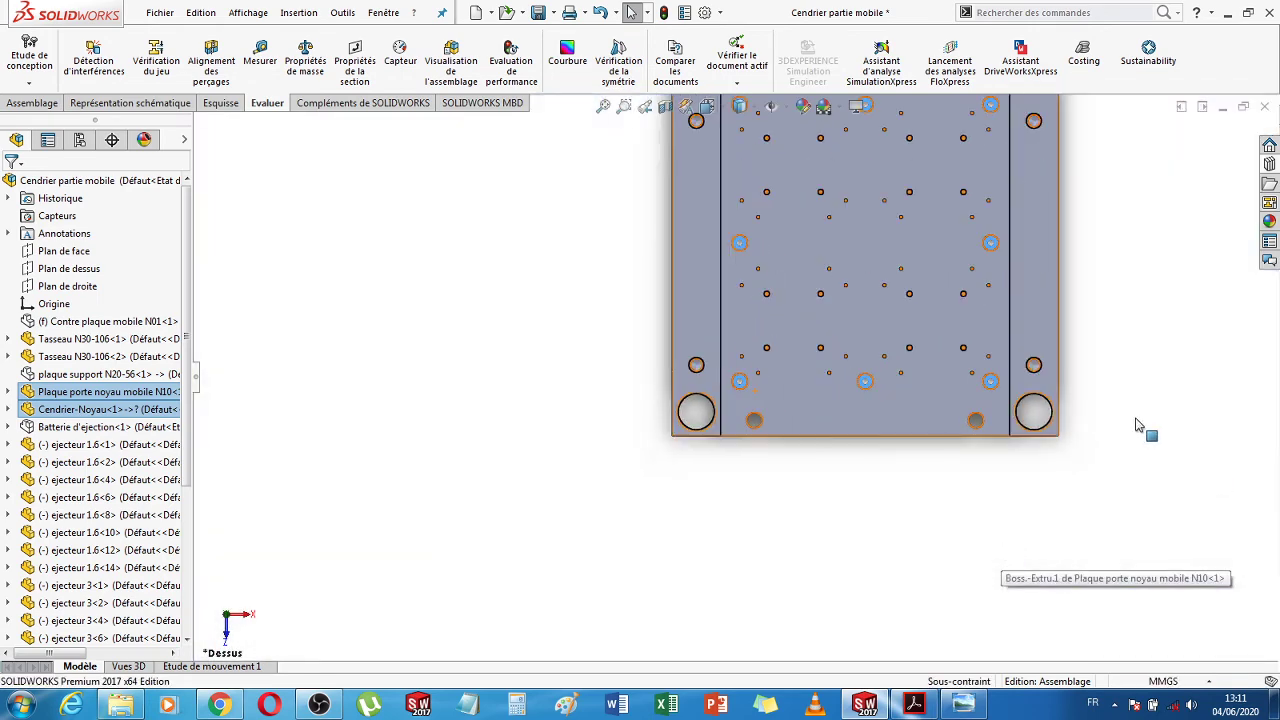
# Insert the Toolbox's ISO 4762 hexagon socket screw from the Vis CHC category at the selected hole edges
pyautogui.click(1269, 166)
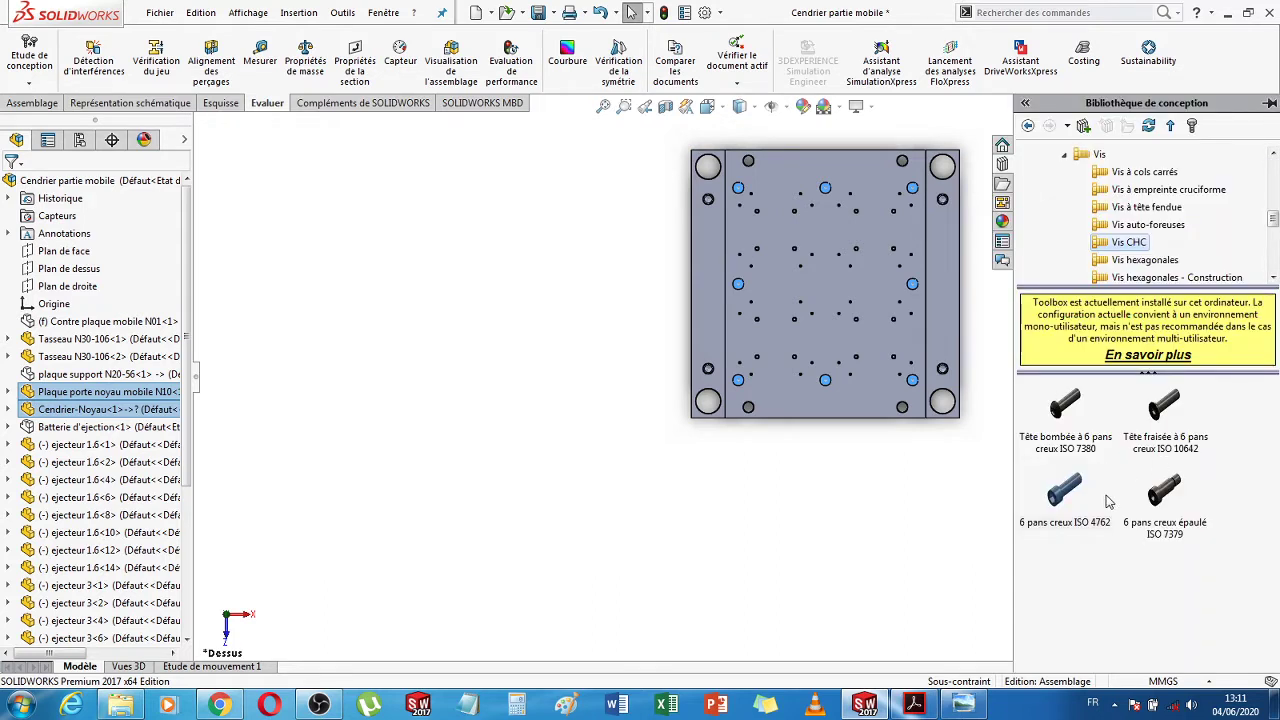
pyautogui.rightClick(1062, 497)
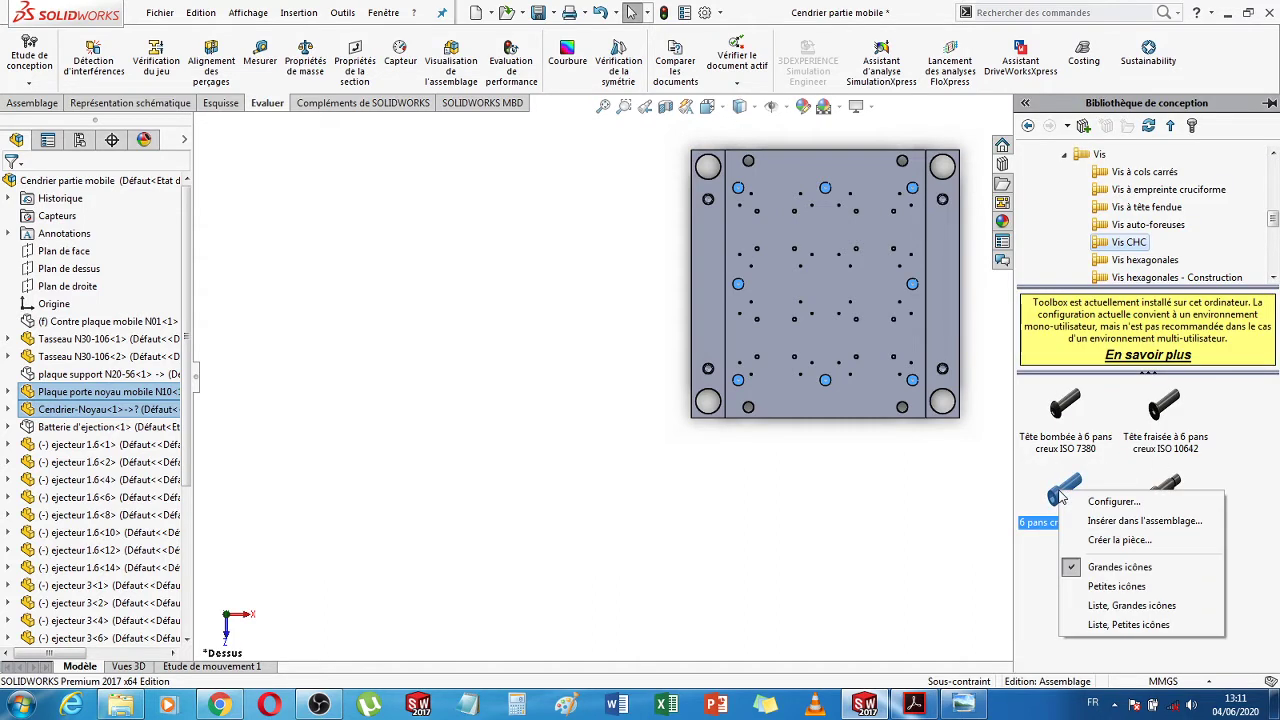
pyautogui.click(1146, 522)
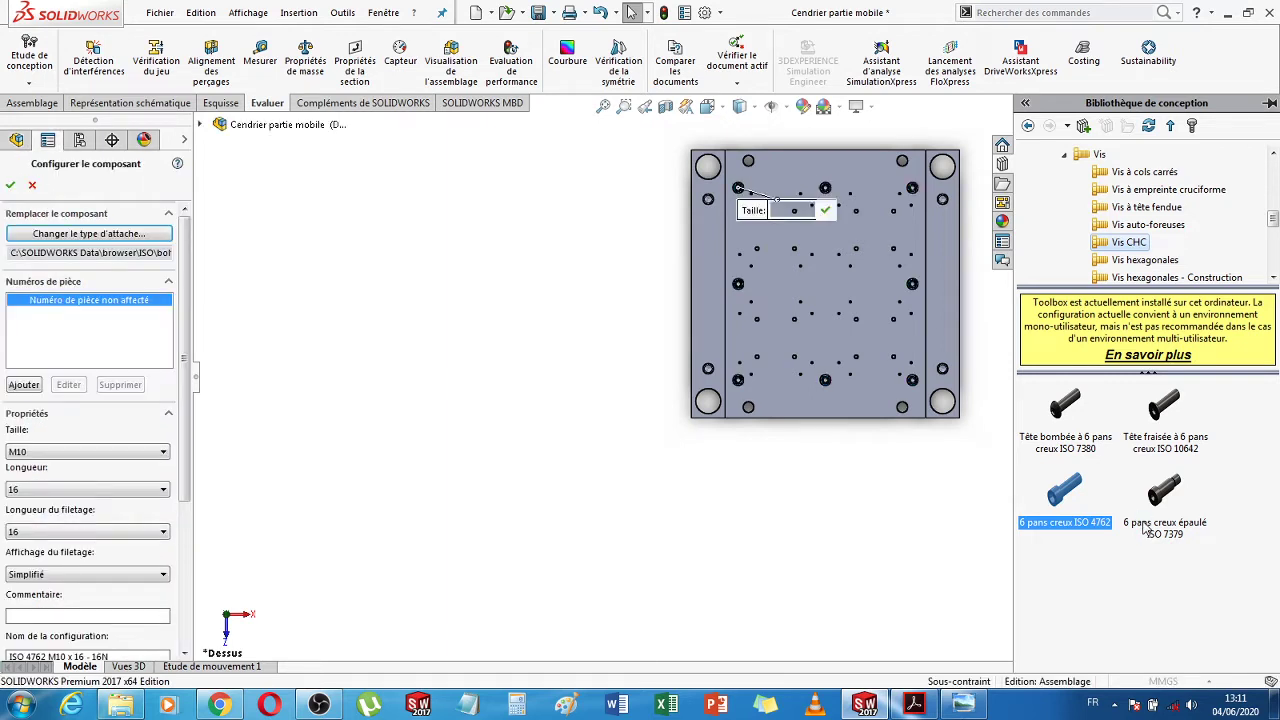
# Configure the eight M10 socket head screws with a length of 30 mm and accept their placement
pyautogui.click(87, 490)
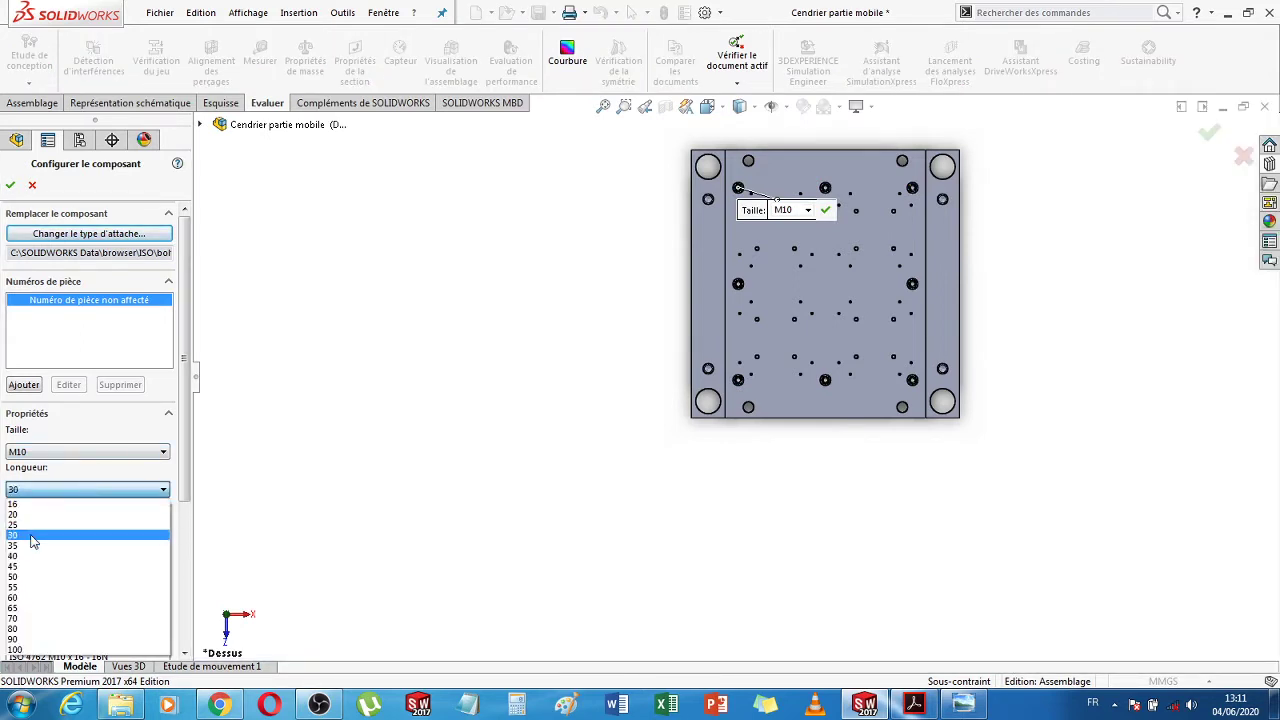
pyautogui.click(33, 537)
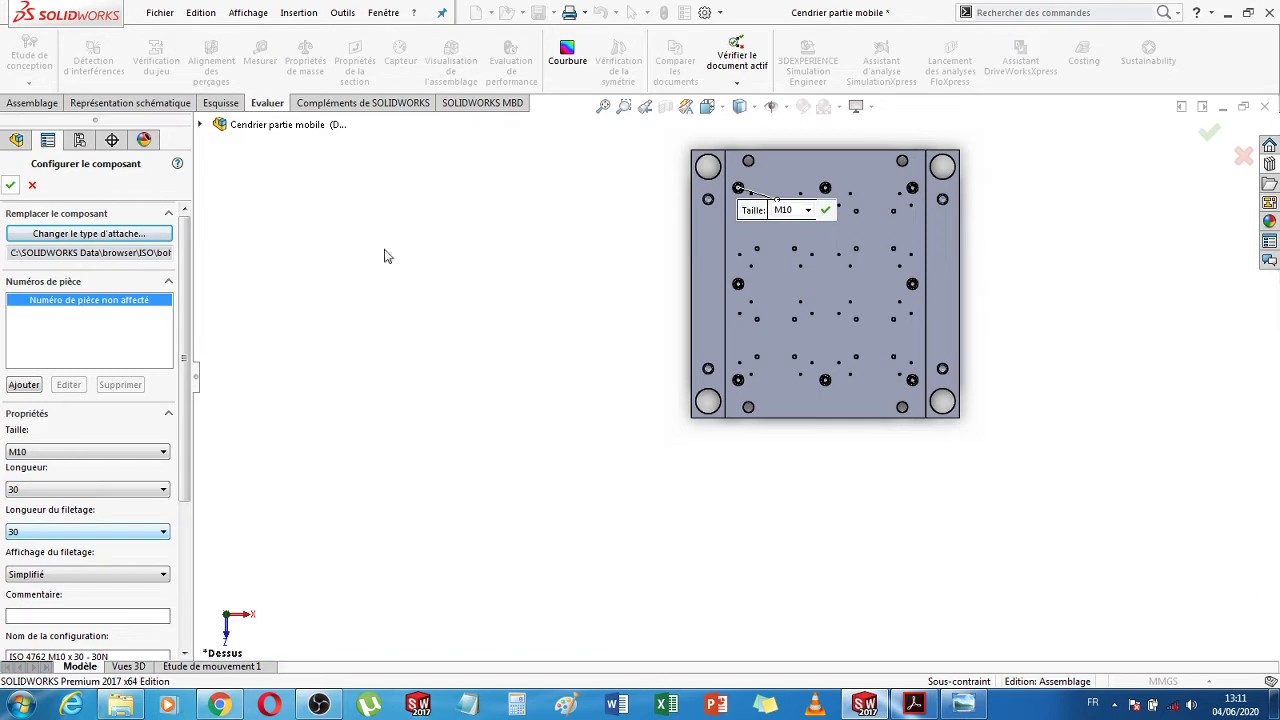
pyautogui.scroll(-5, 870, 249)
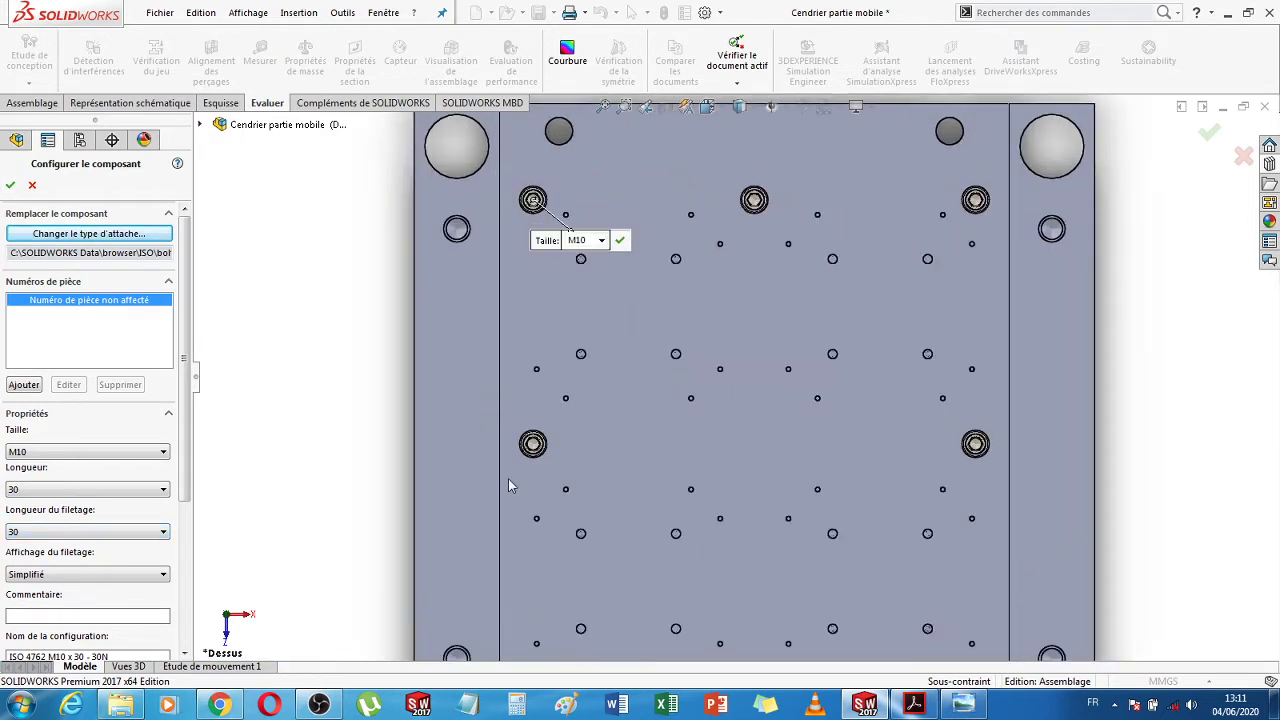
pyautogui.scroll(2, 508, 477)
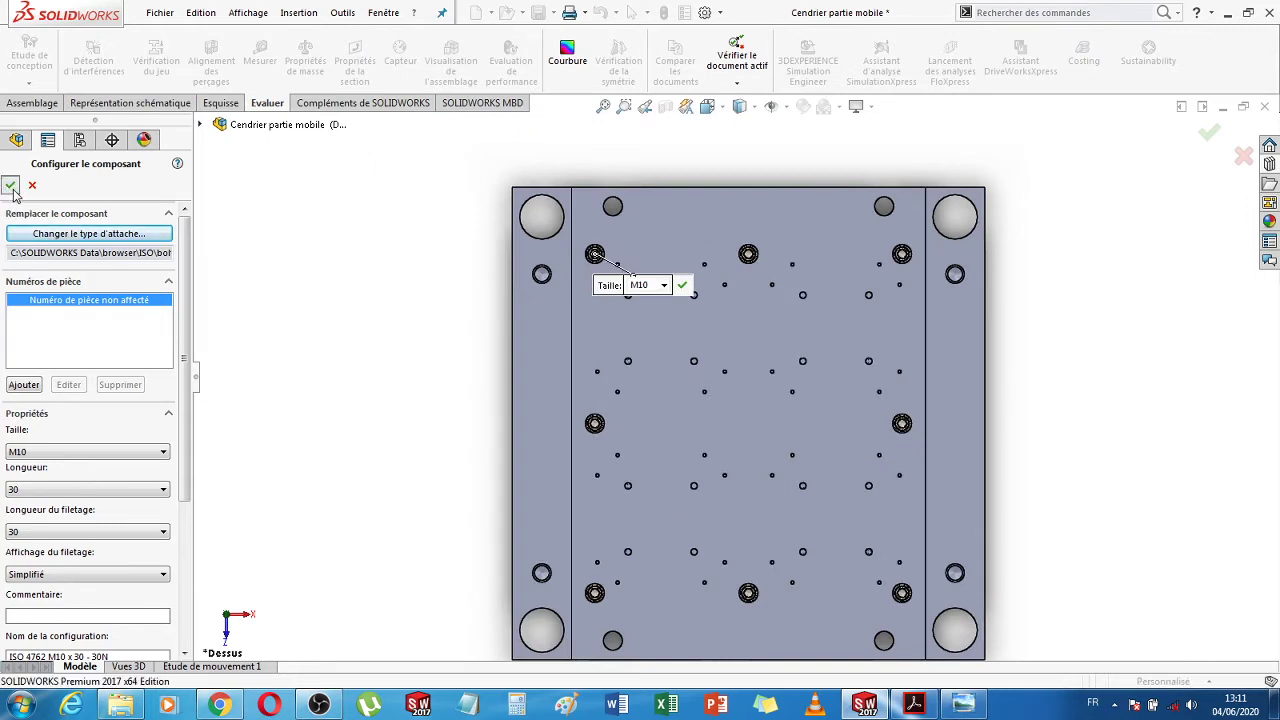
pyautogui.click(10, 186)
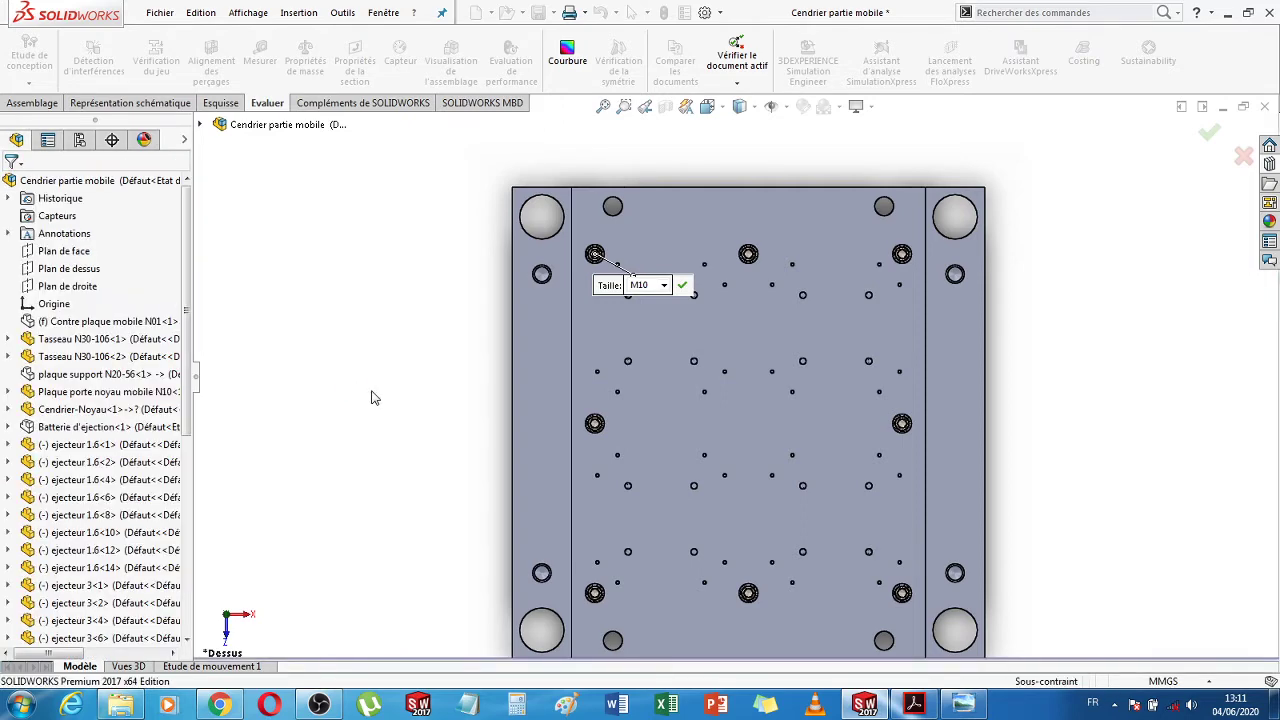
# Display the assembly in wireframe and examine how a socket head screw fits in its counterbored and tapped hole
pyautogui.moveTo(416, 423); pyautogui.dragTo(510, 458, button='middle')
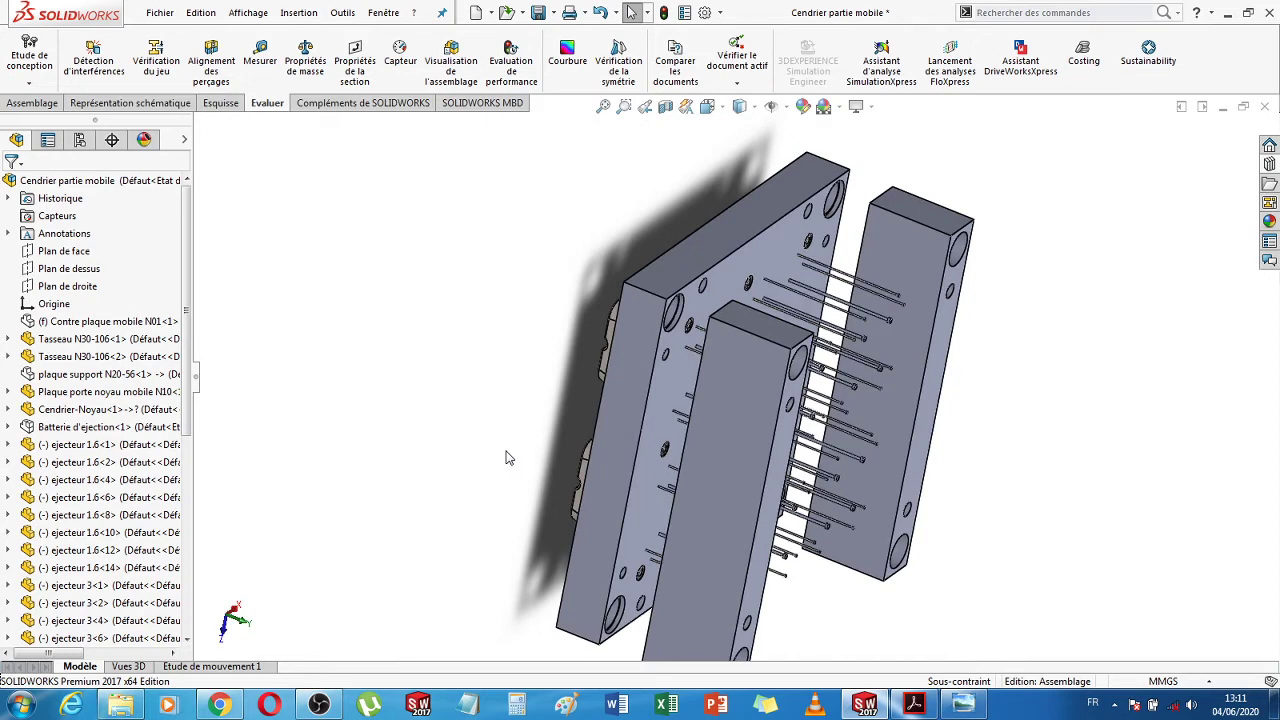
pyautogui.click(755, 107)
pyautogui.click(741, 218)
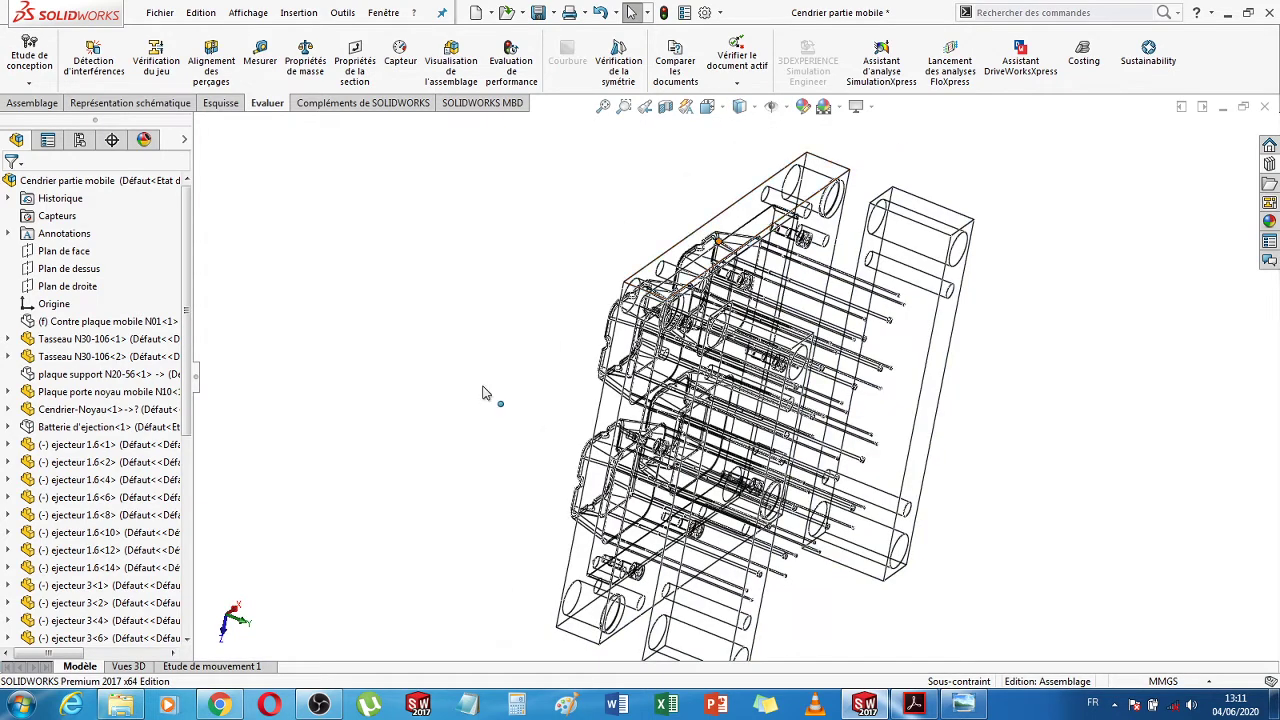
pyautogui.scroll(-2, 843, 245)
pyautogui.moveTo(1127, 342); pyautogui.dragTo(867, 299, button='middle')
pyautogui.scroll(-6, 867, 299)
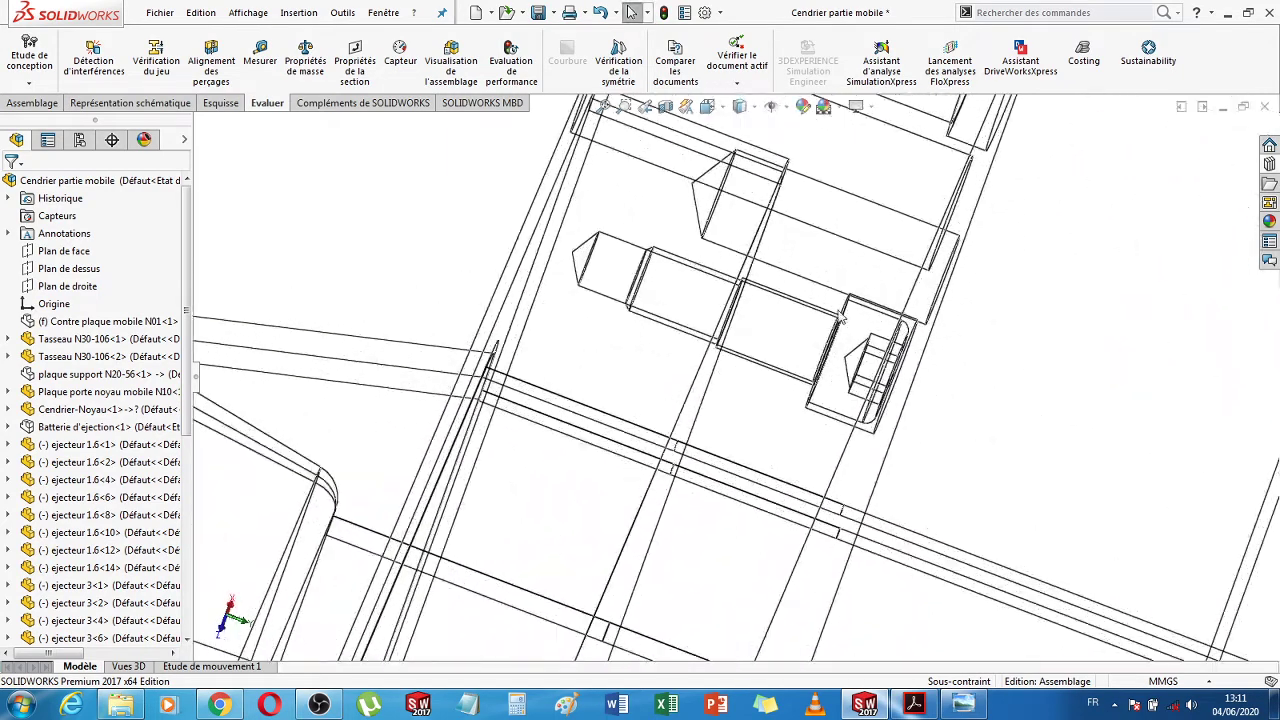
pyautogui.scroll(5, 870, 362)
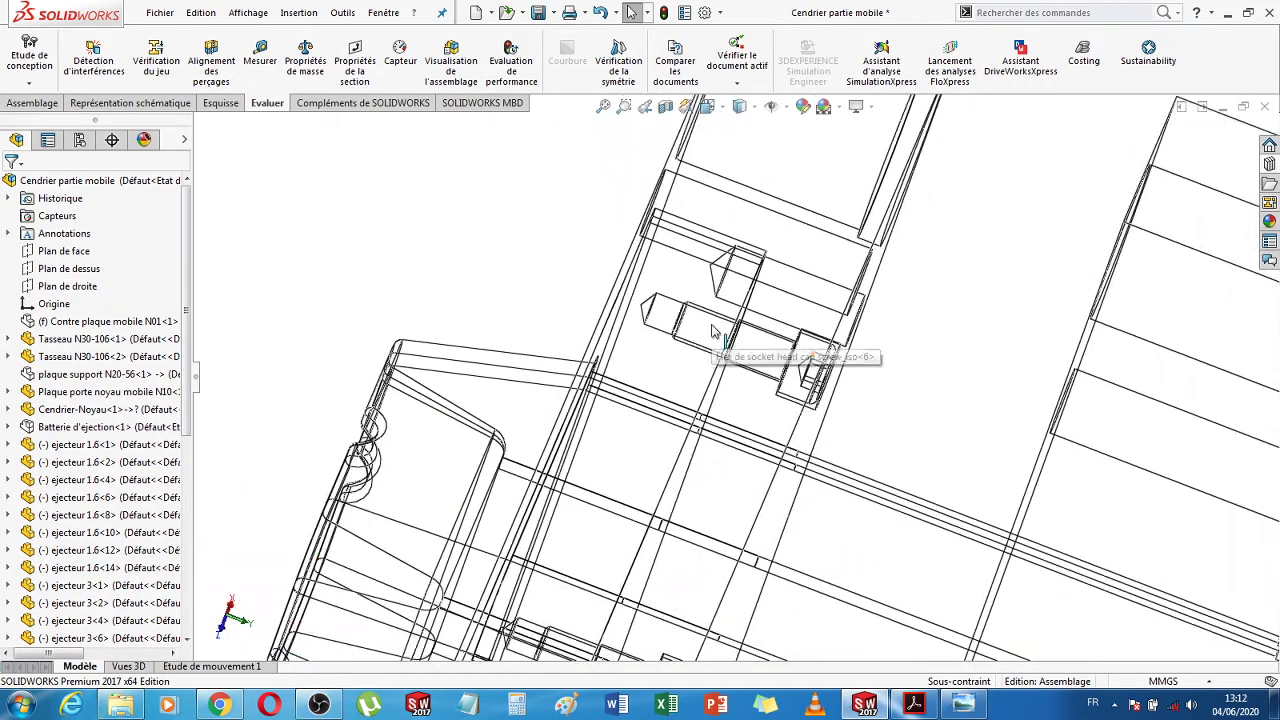
# Return the assembly to the shaded-with-edges display style
pyautogui.scroll(3, 711, 327)
pyautogui.moveTo(566, 323); pyautogui.dragTo(741, 302, button='middle')
pyautogui.click(741, 106)
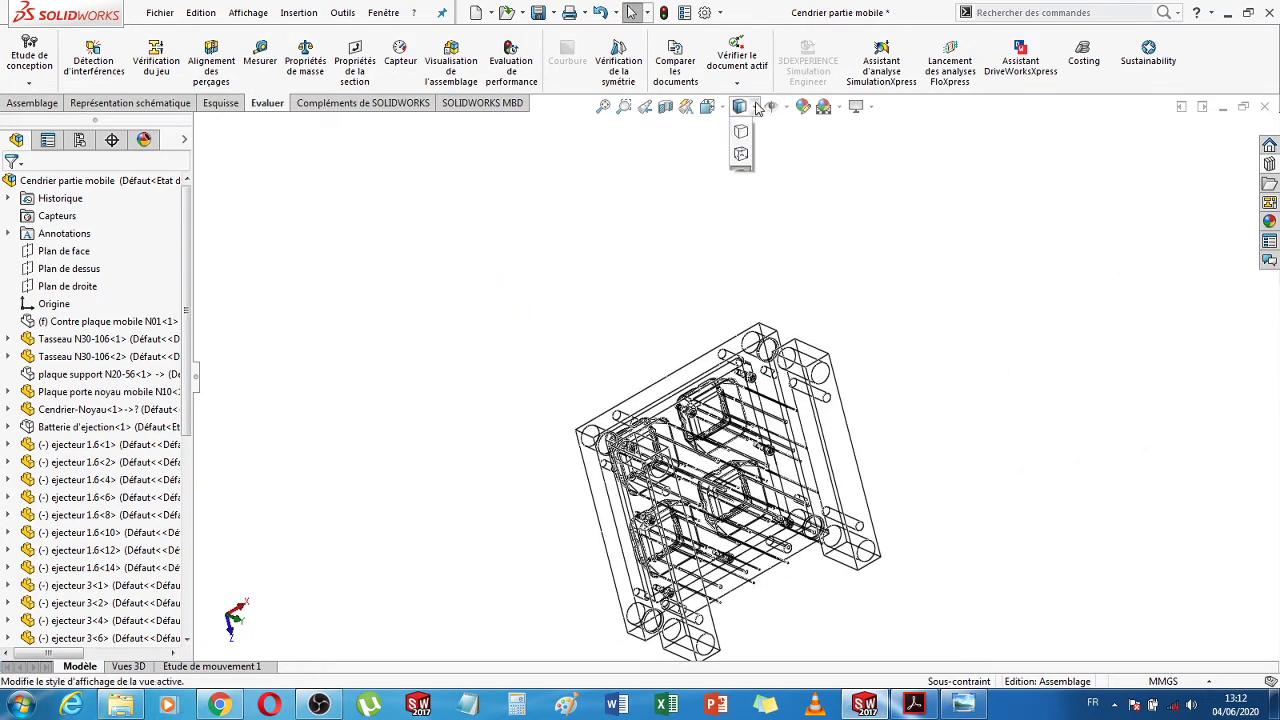
pyautogui.click(741, 130)
pyautogui.moveTo(920, 394)
pyautogui.mouseDown(button='middle')
pyautogui.moveTo(998, 453)
pyautogui.moveTo(831, 494)
pyautogui.moveTo(929, 537)
pyautogui.mouseUp(button='middle')
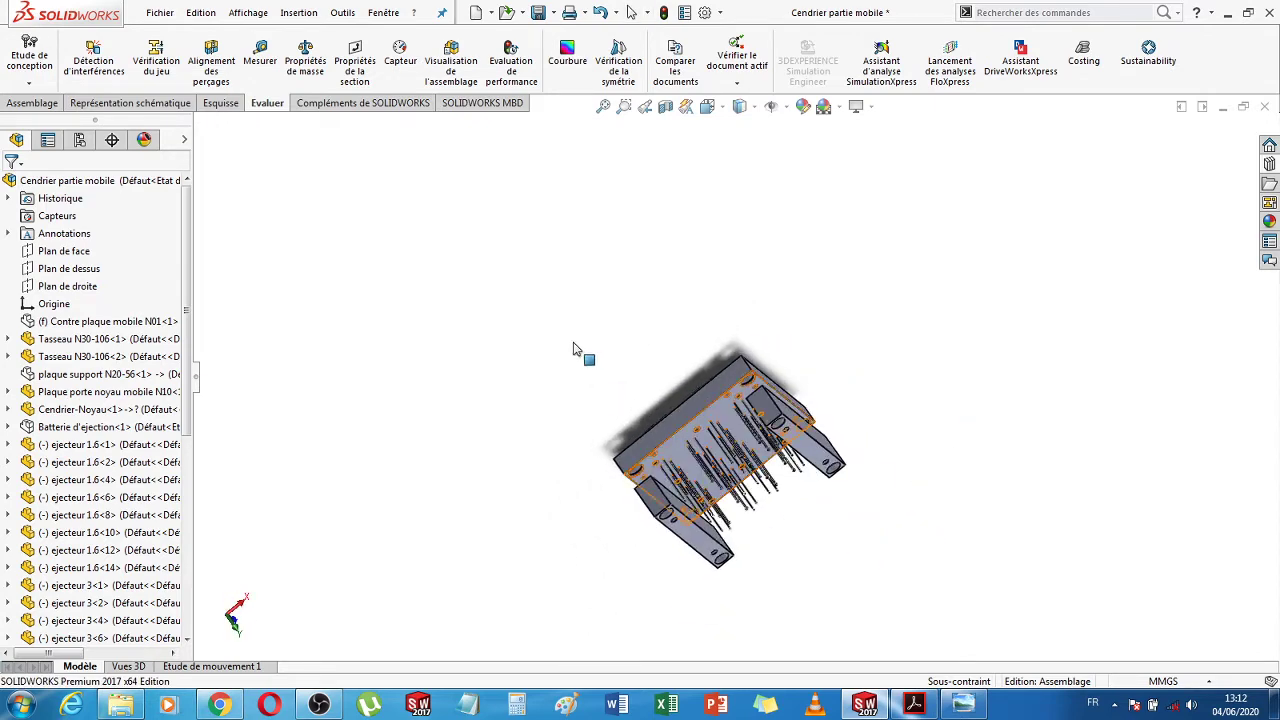
# Show the hidden Batterie d'éjection subassembly between the two Tasseau spacer blocks
pyautogui.click(67, 428)
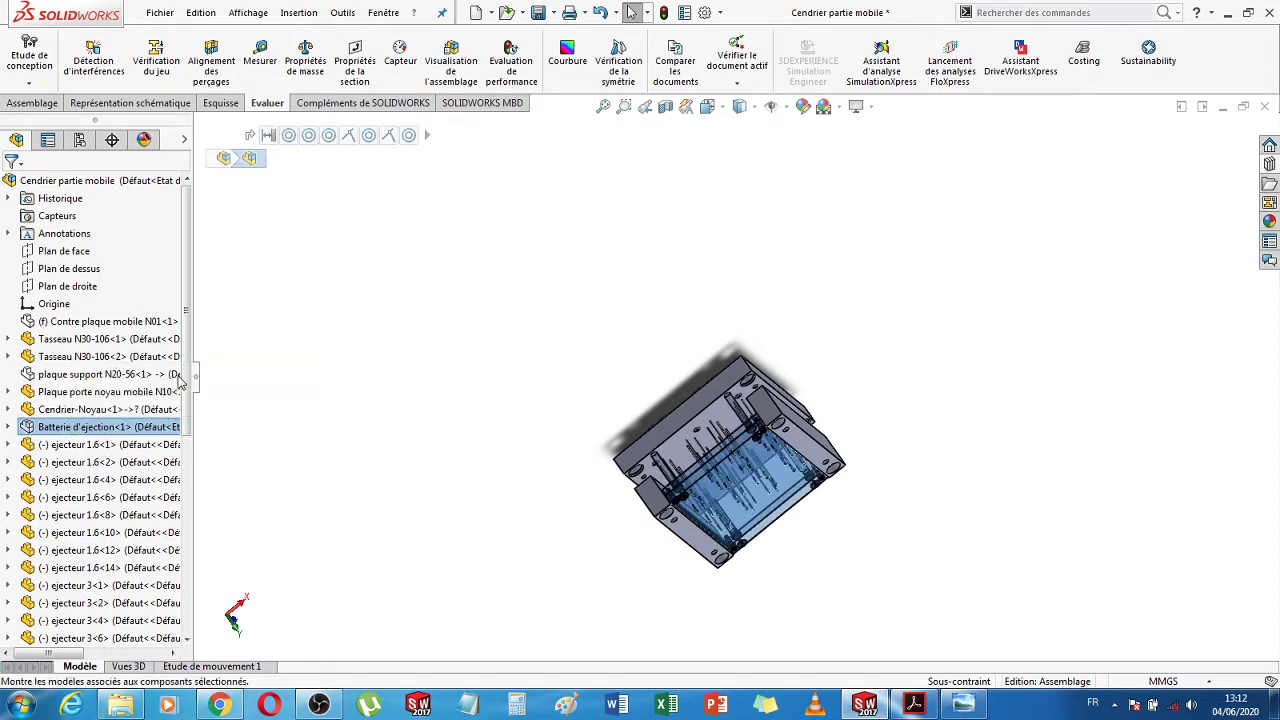
pyautogui.click(100, 375)
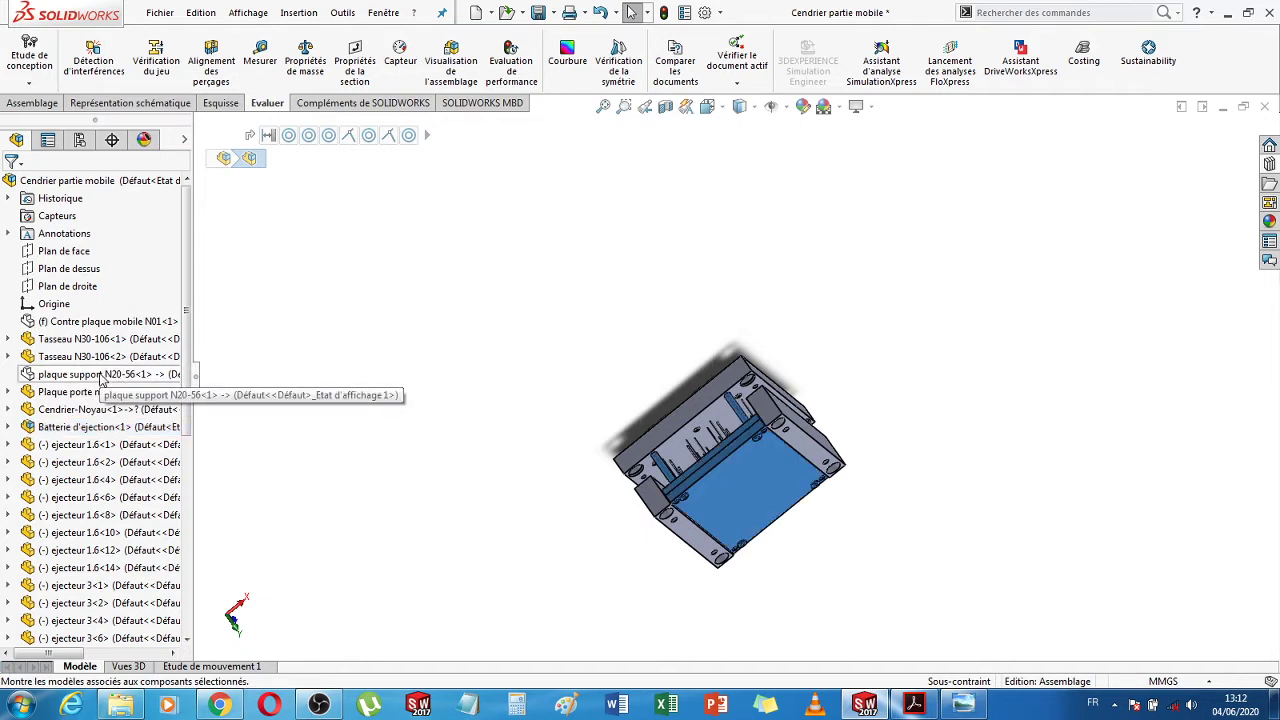
pyautogui.moveTo(1006, 326); pyautogui.dragTo(865, 560, button='middle')
pyautogui.scroll(-5, 783, 552)
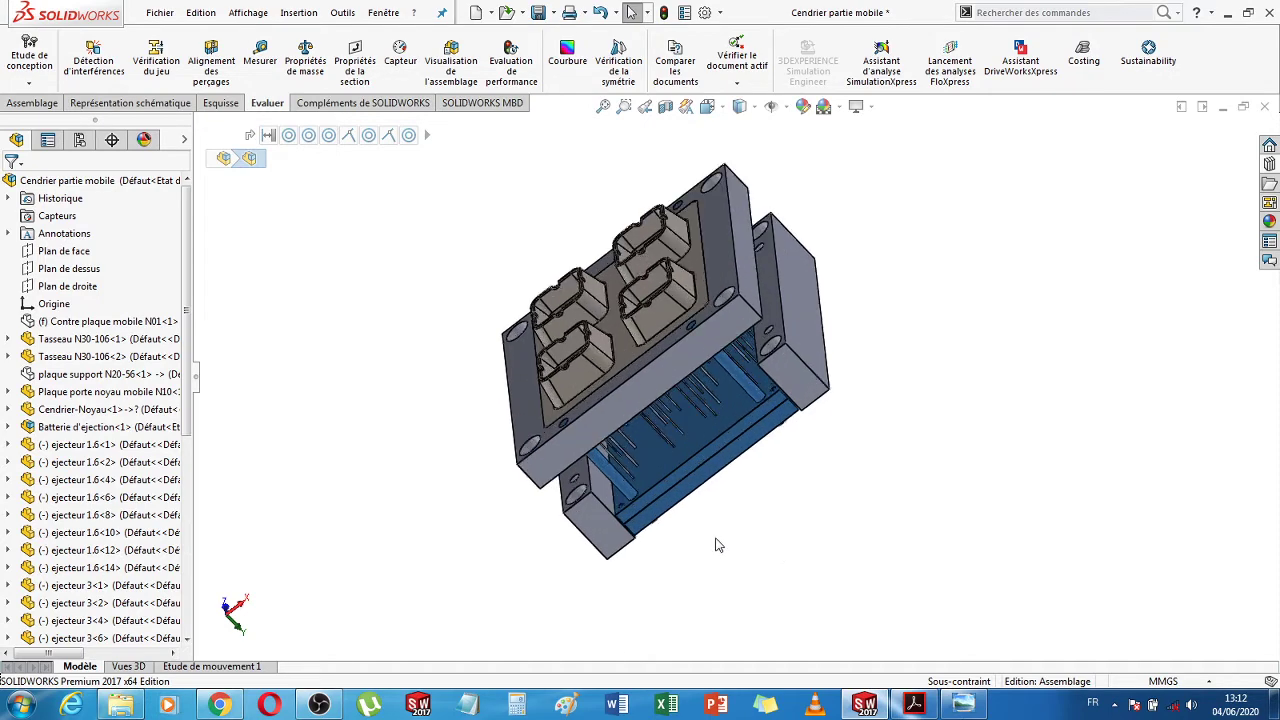
pyautogui.moveTo(677, 526); pyautogui.dragTo(733, 517, button='middle')
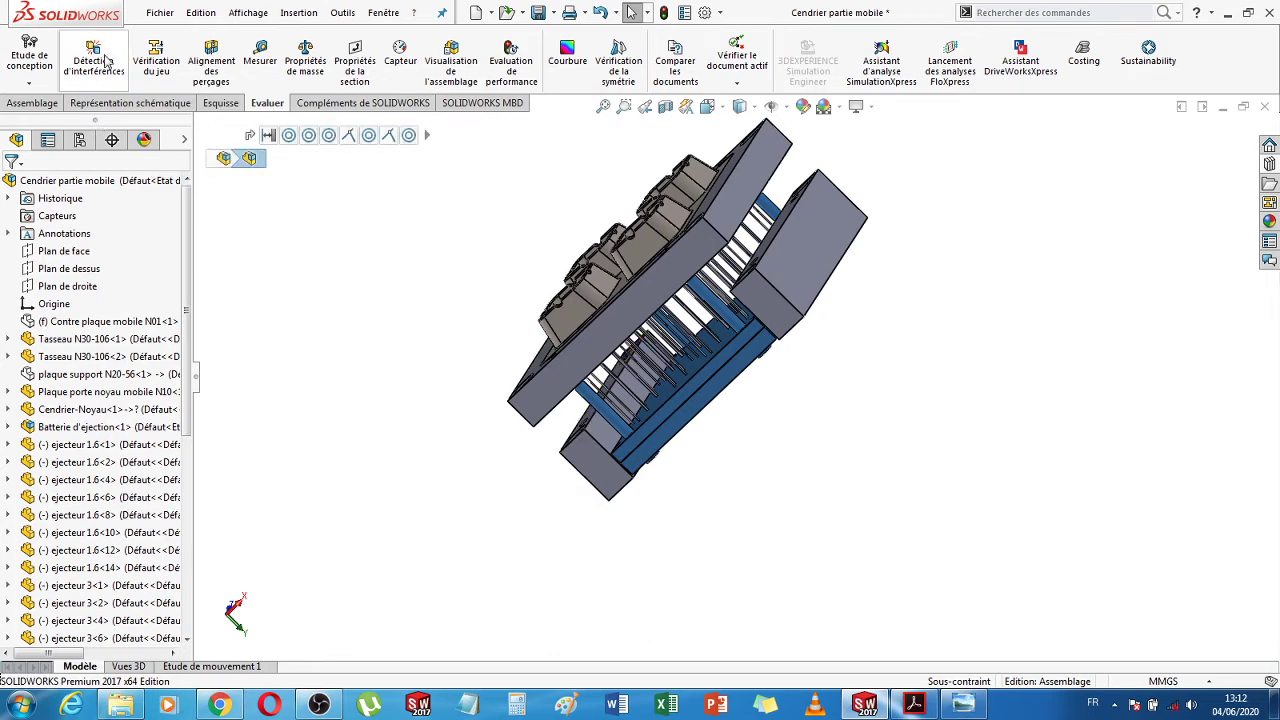
# Insert the part douille TD 42-130 from the TP 2 folder and place it in free space beside the mould
pyautogui.click(33, 103)
pyautogui.click(85, 55)
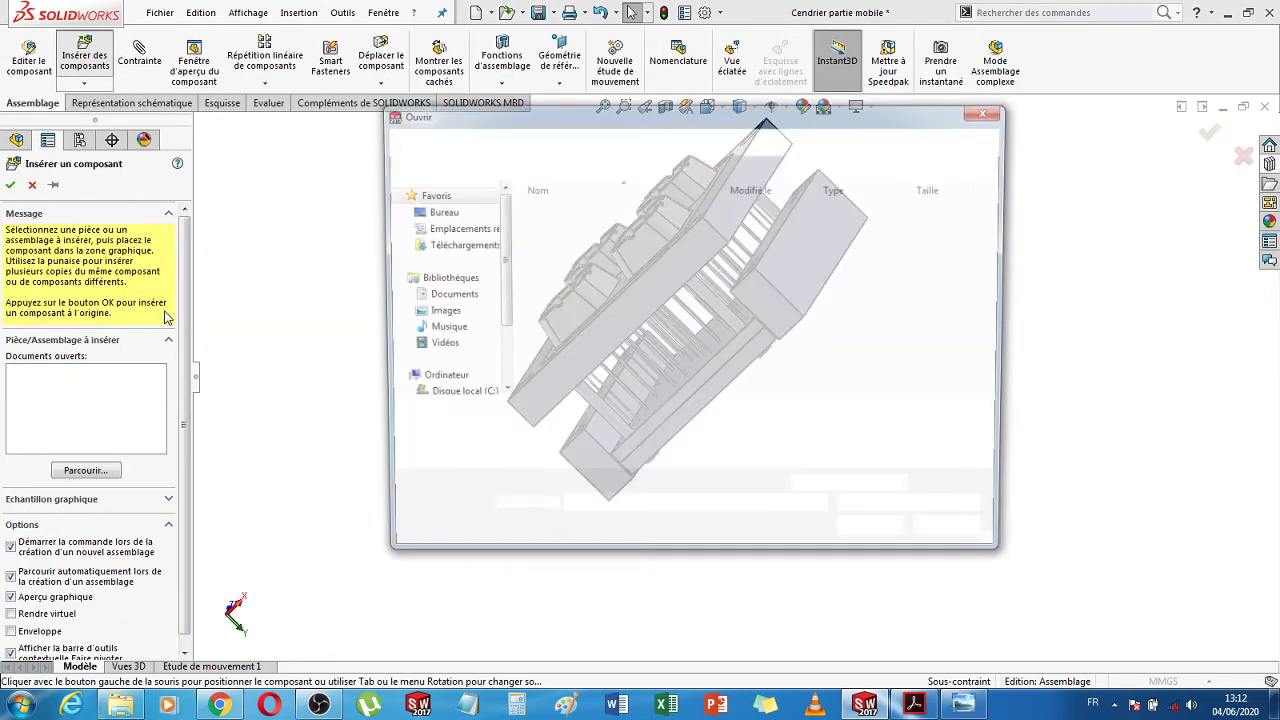
pyautogui.moveTo(1000, 245); pyautogui.dragTo(1010, 297)
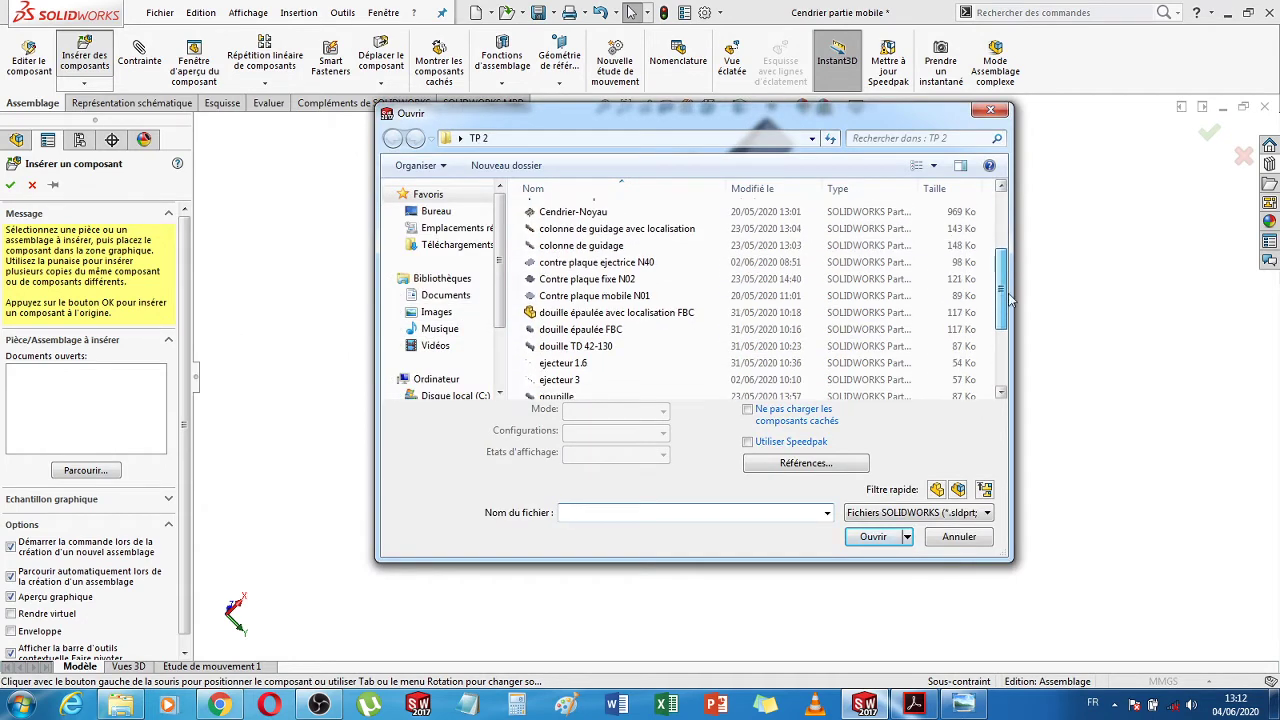
pyautogui.doubleClick(560, 347)
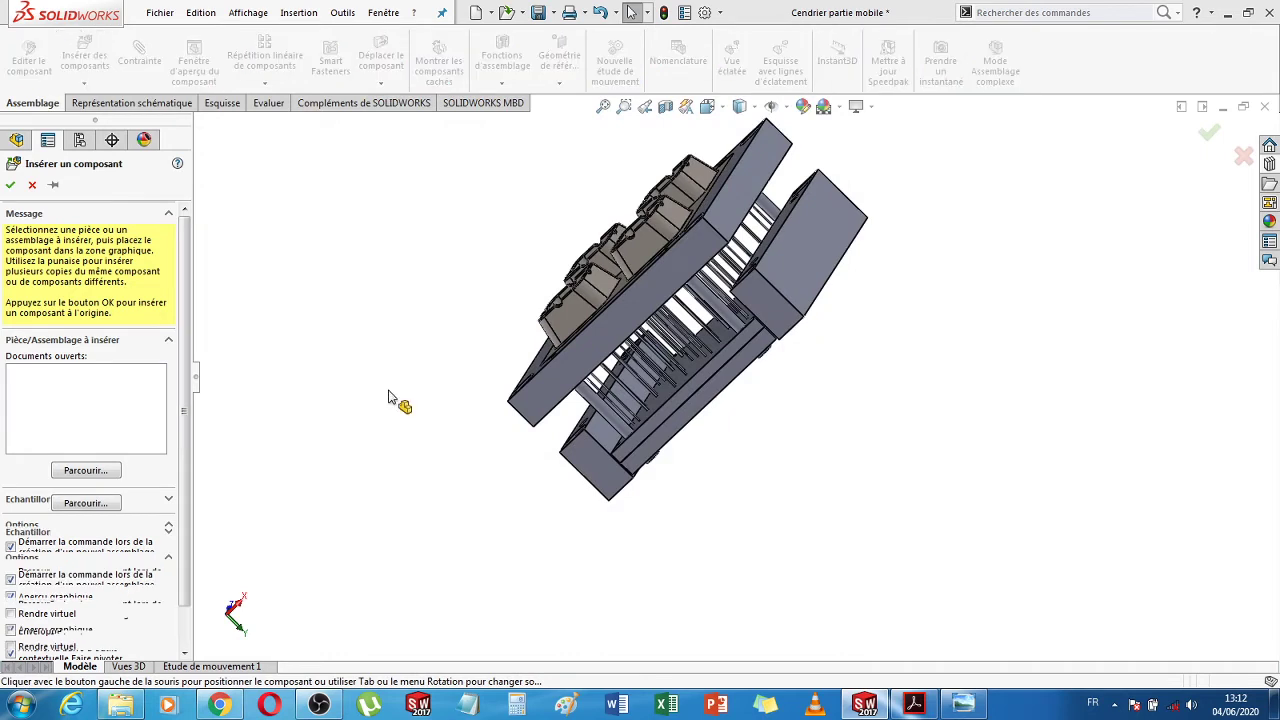
pyautogui.click(355, 393)
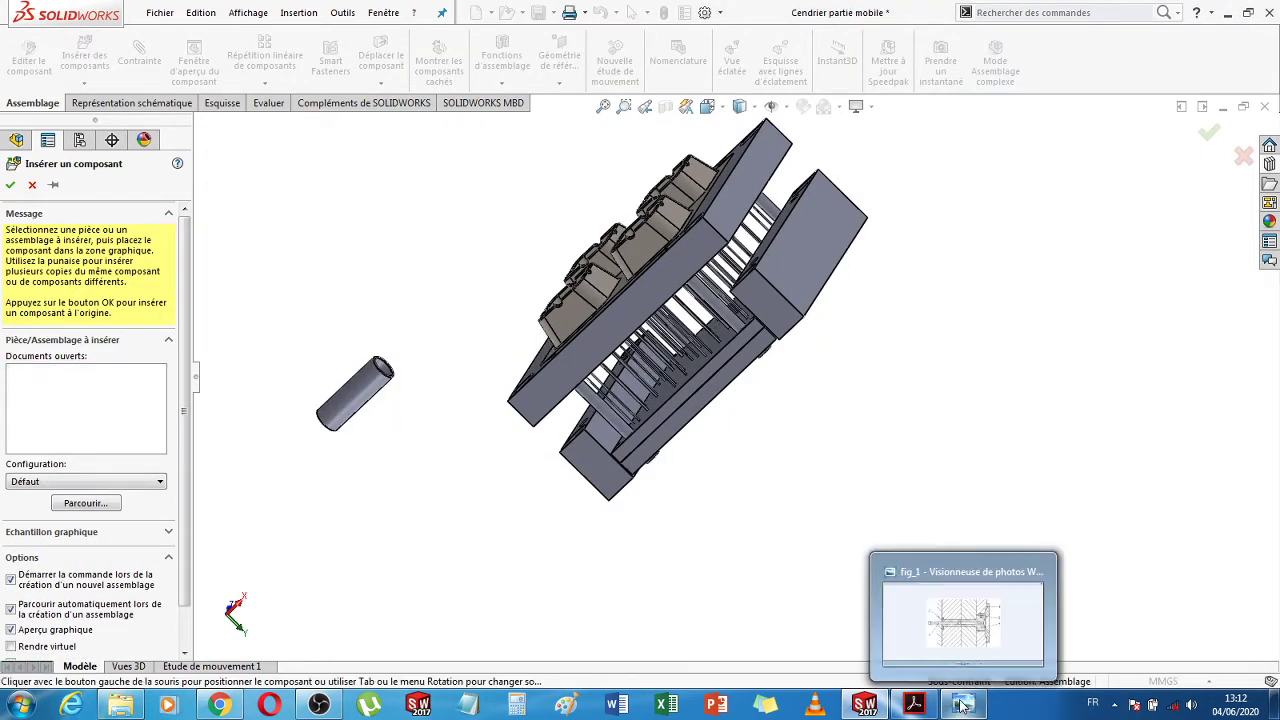
# Switch to the DME_F.PDF catalogue in Adobe Acrobat and check the 130 length reference in the TD 42 bushing table
pyautogui.click(914, 705)
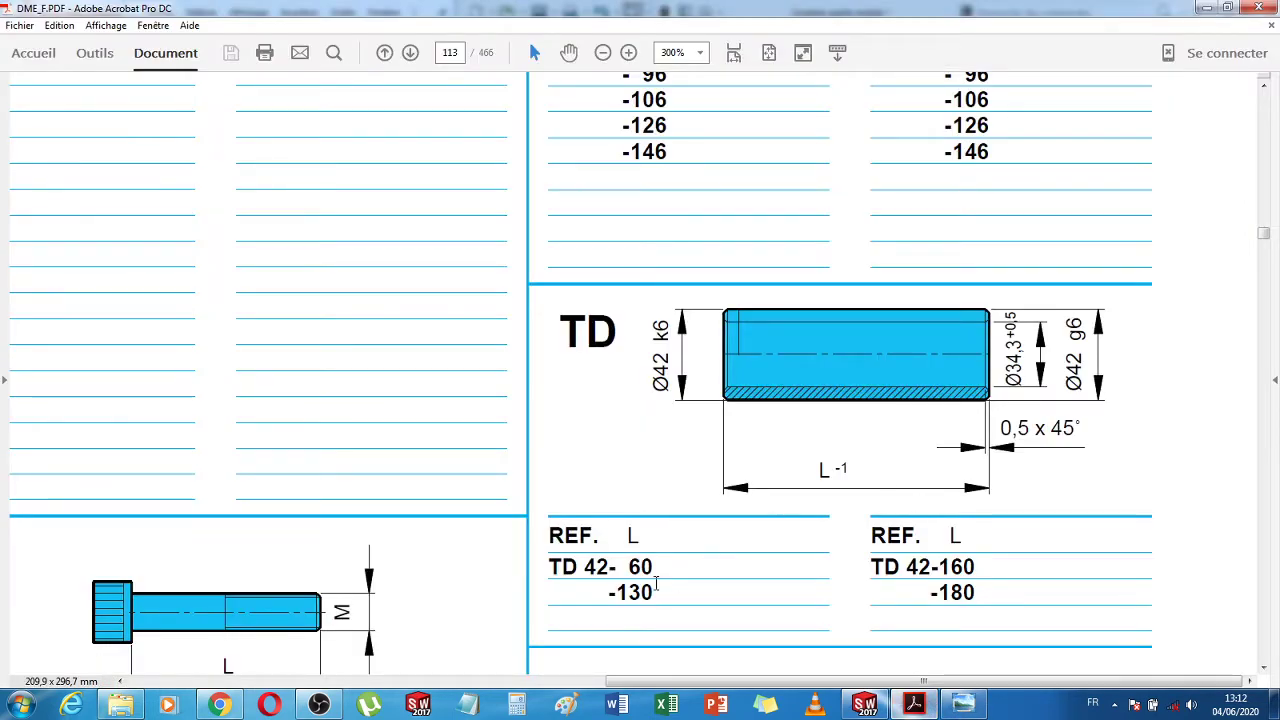
pyautogui.moveTo(621, 592); pyautogui.dragTo(668, 592)
pyautogui.click(616, 592)
pyautogui.click(668, 592)
pyautogui.click(866, 706)
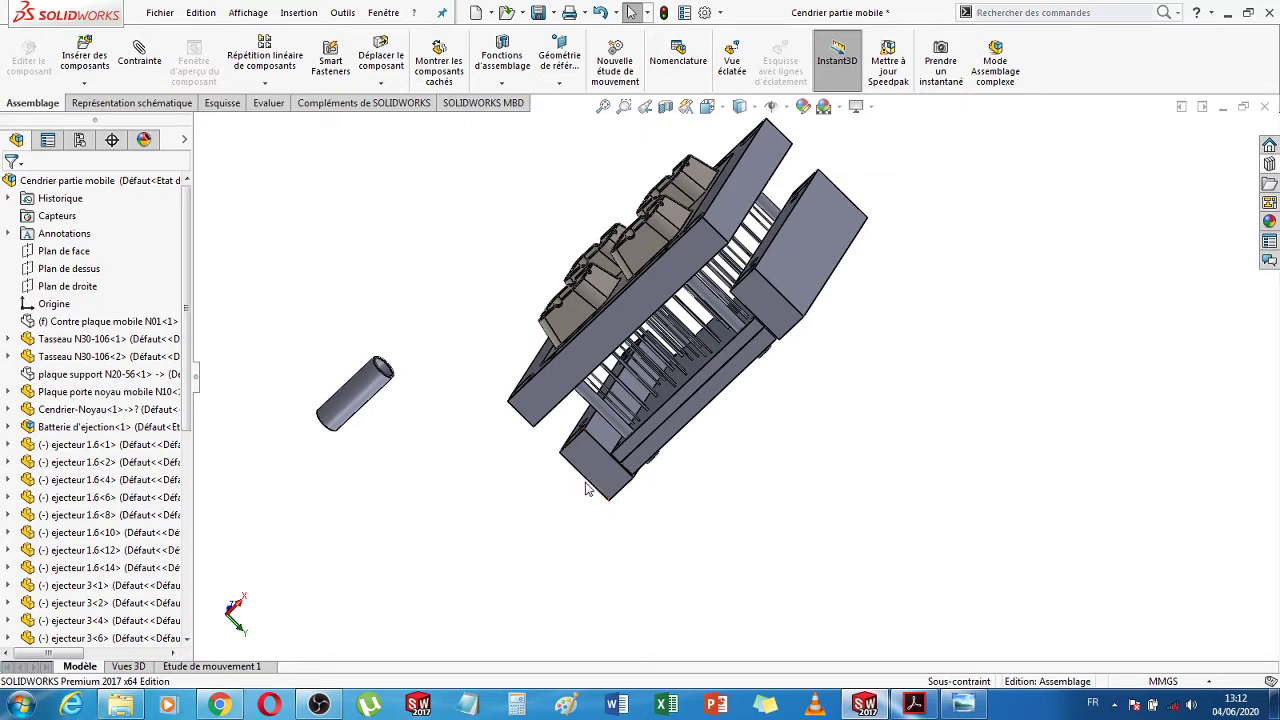
# Use the Windows calculator to subtract the 106 mm spacer height from the bushing's 130 mm length
pyautogui.click(517, 707)
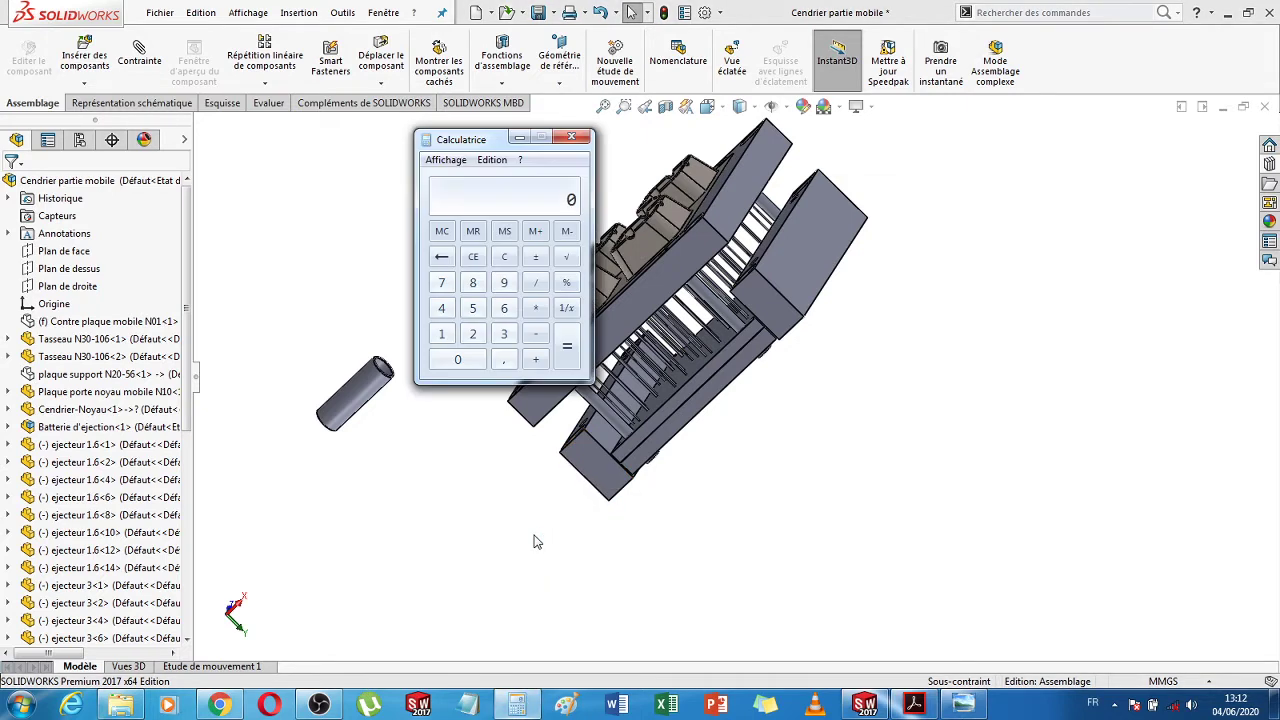
pyautogui.write('0-106')
pyautogui.press('Return')
pyautogui.click(571, 137)
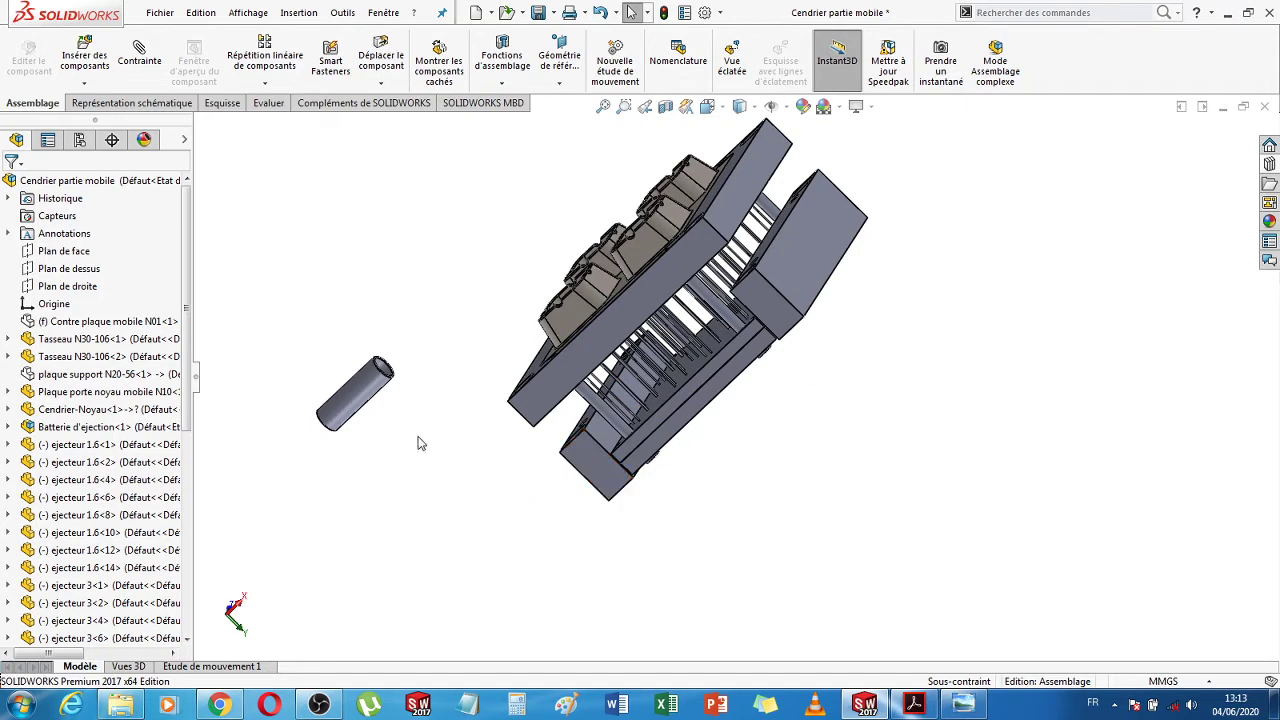
# Add a coaxial mate between the outer cylindrical face of douille TD 42-130 and the large corner bore of Tasseau N30-106<2>
pyautogui.click(350, 389)
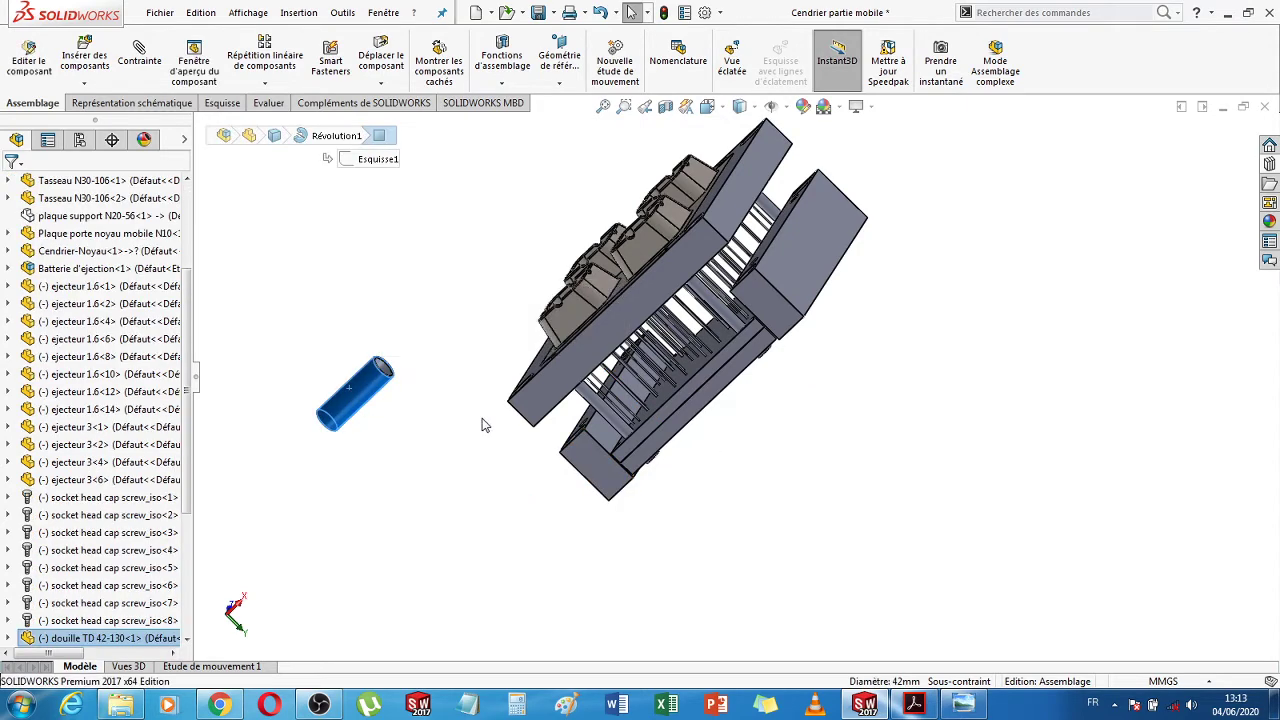
pyautogui.scroll(-3, 443, 414)
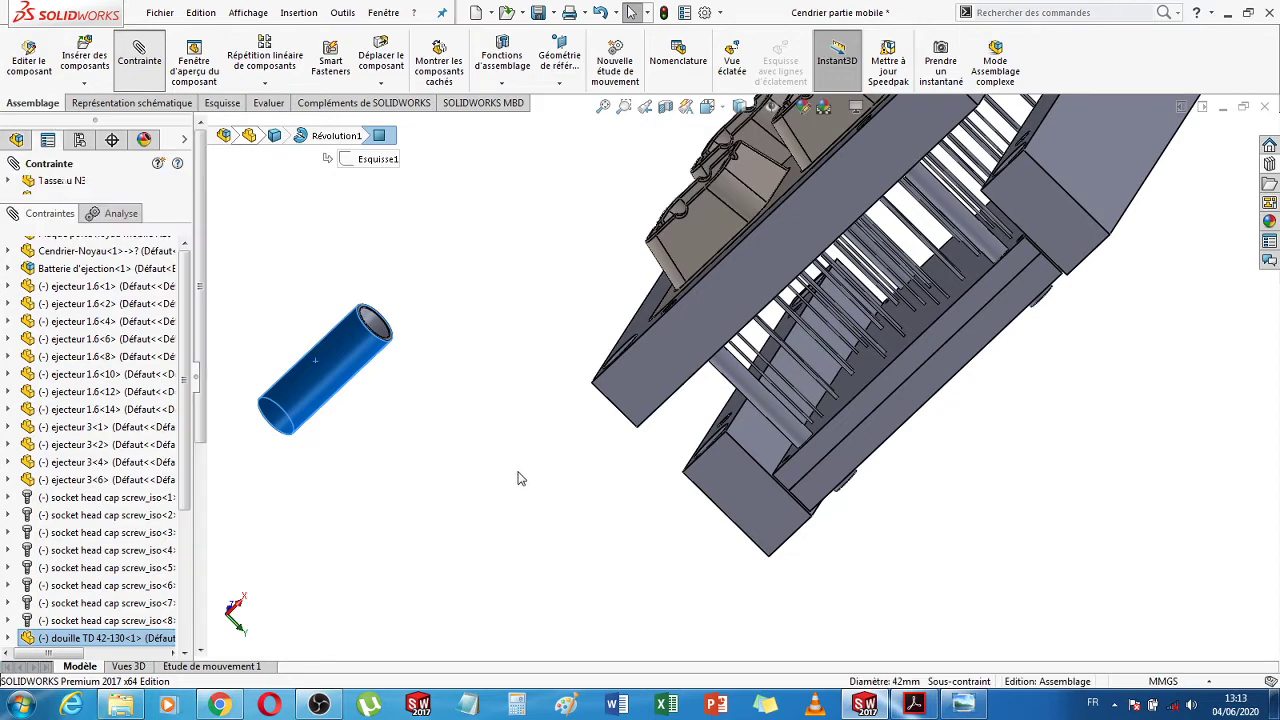
pyautogui.moveTo(622, 564); pyautogui.dragTo(826, 472, button='middle')
pyautogui.click(826, 476)
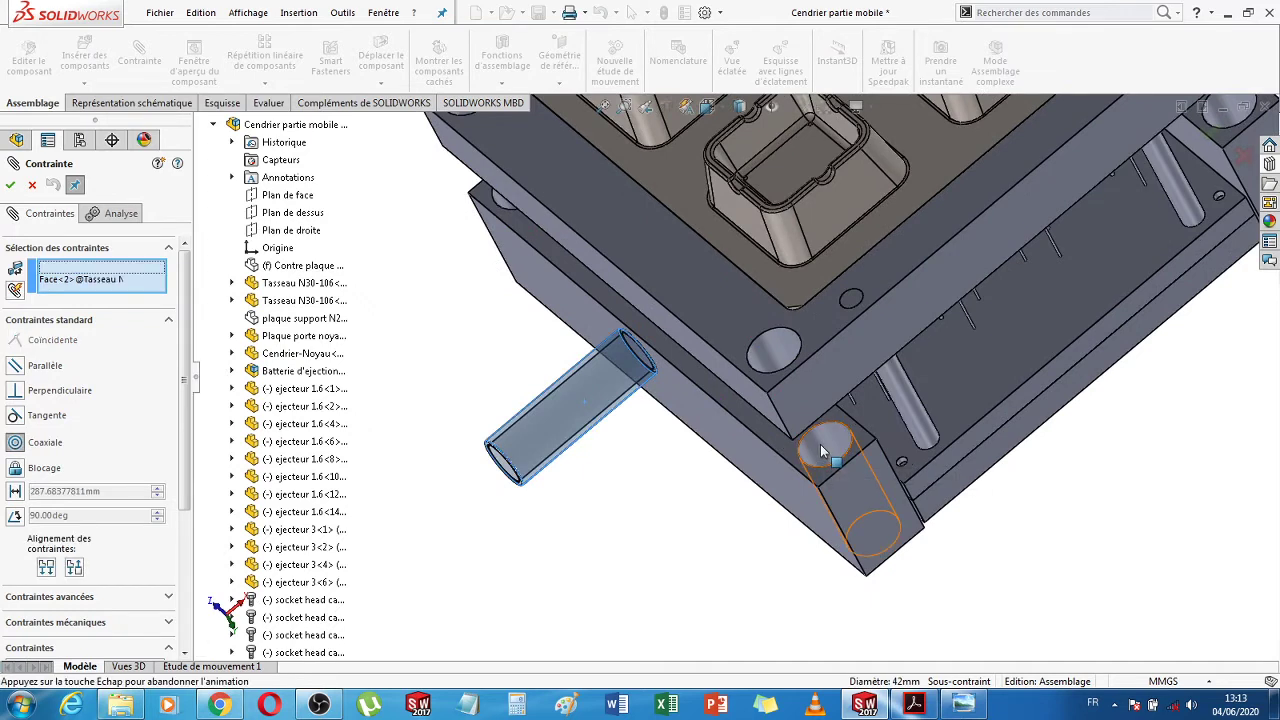
pyautogui.click(820, 446)
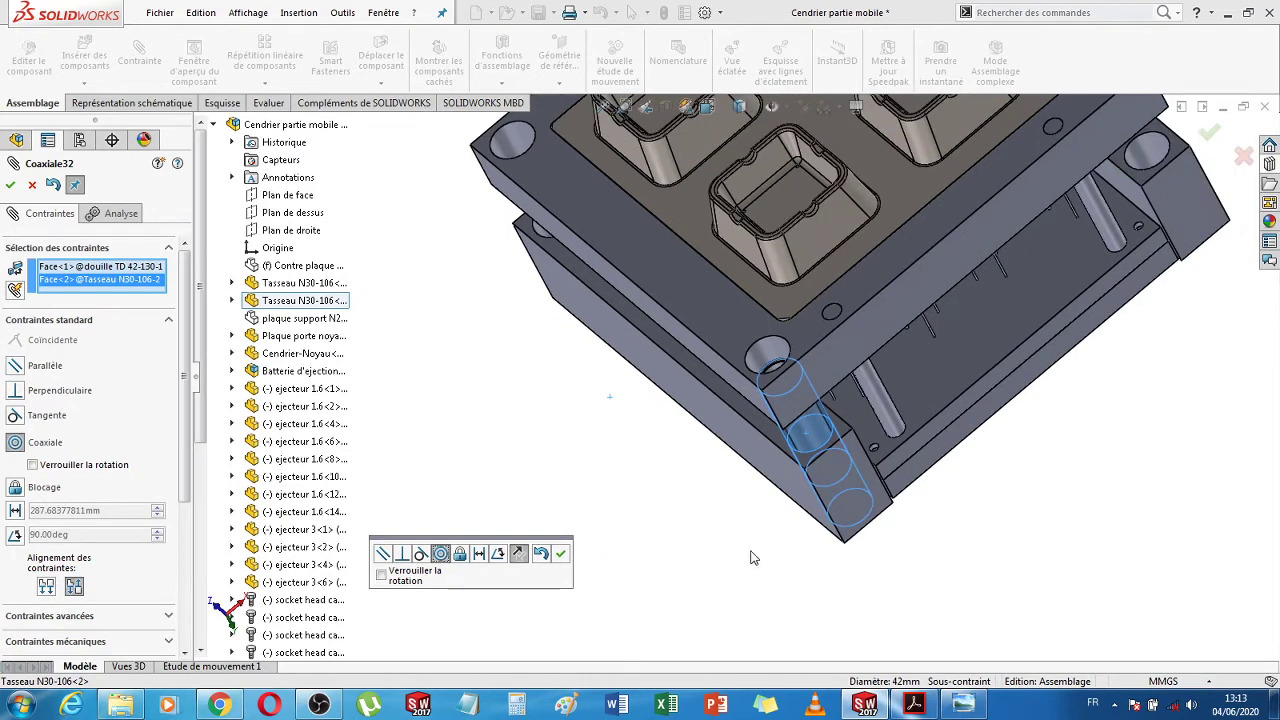
pyautogui.moveTo(709, 531); pyautogui.dragTo(684, 496, button='middle')
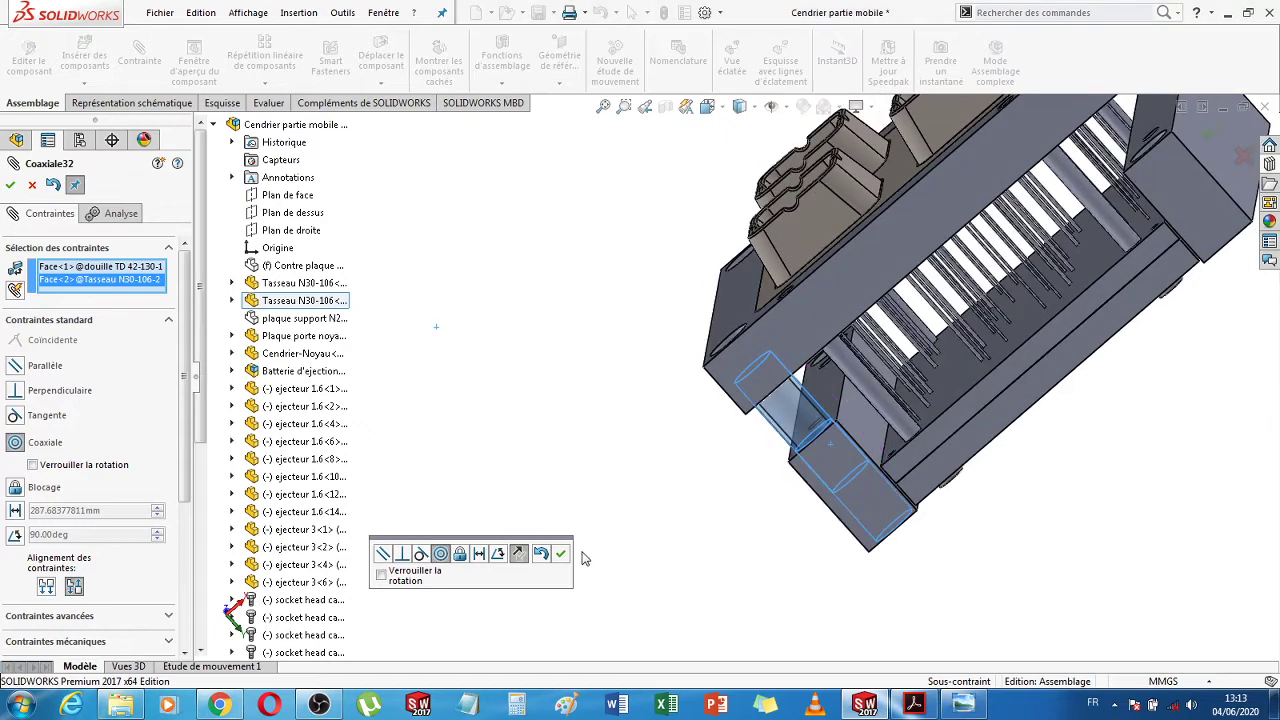
pyautogui.click(560, 554)
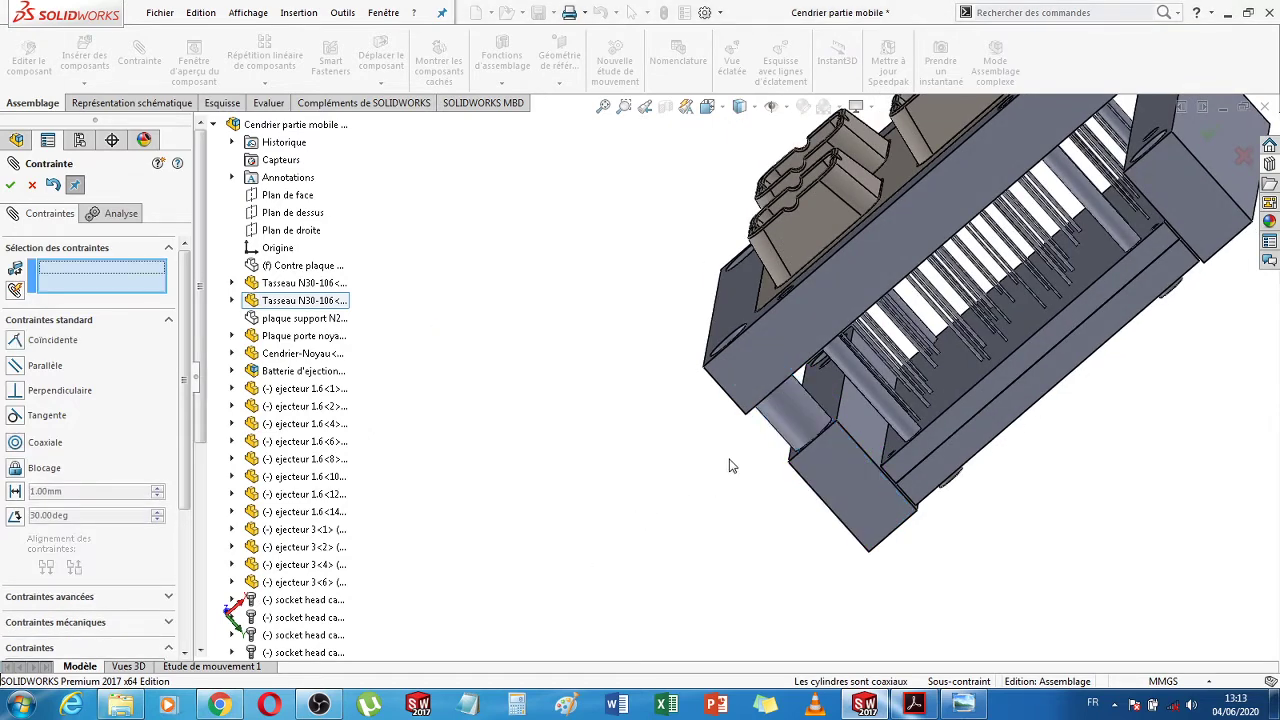
# Slide the TD 42-130 bushing along its axis through the Tasseau N30-106 bore until it protrudes at both ends
pyautogui.click(820, 452)
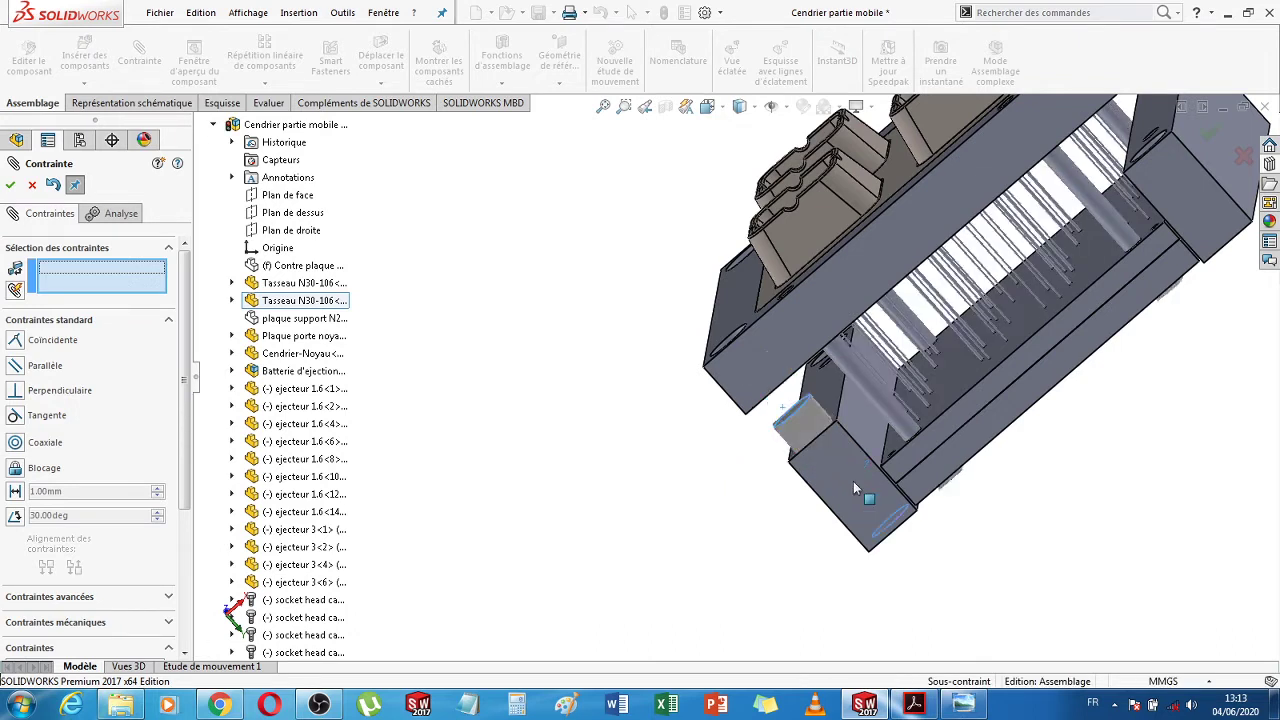
pyautogui.click(698, 468)
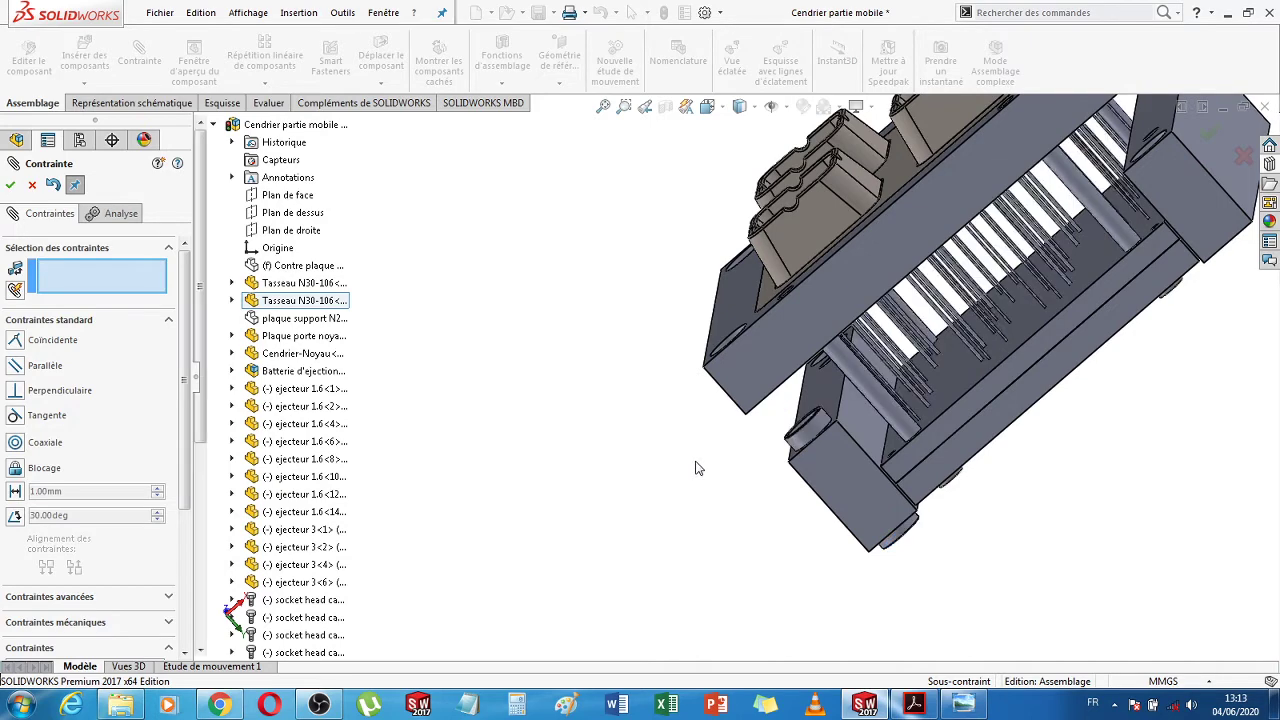
pyautogui.moveTo(742, 502)
pyautogui.mouseDown(button='middle')
pyautogui.moveTo(749, 514)
pyautogui.moveTo(757, 491)
pyautogui.mouseUp(button='middle')
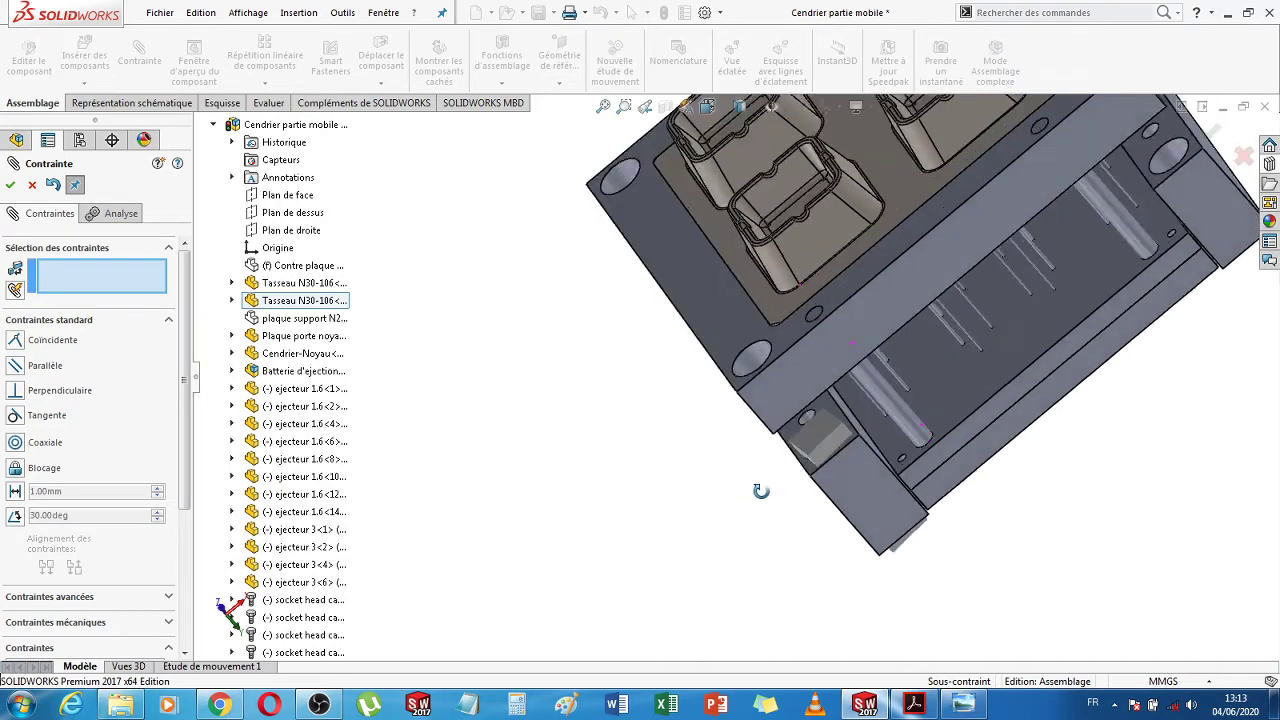
# Add a 12 mm distance mate between the end face of douille TD 42-130 and the bored face of Tasseau N30-106<2>, with the dimension flipped
pyautogui.scroll(-5, 825, 450)
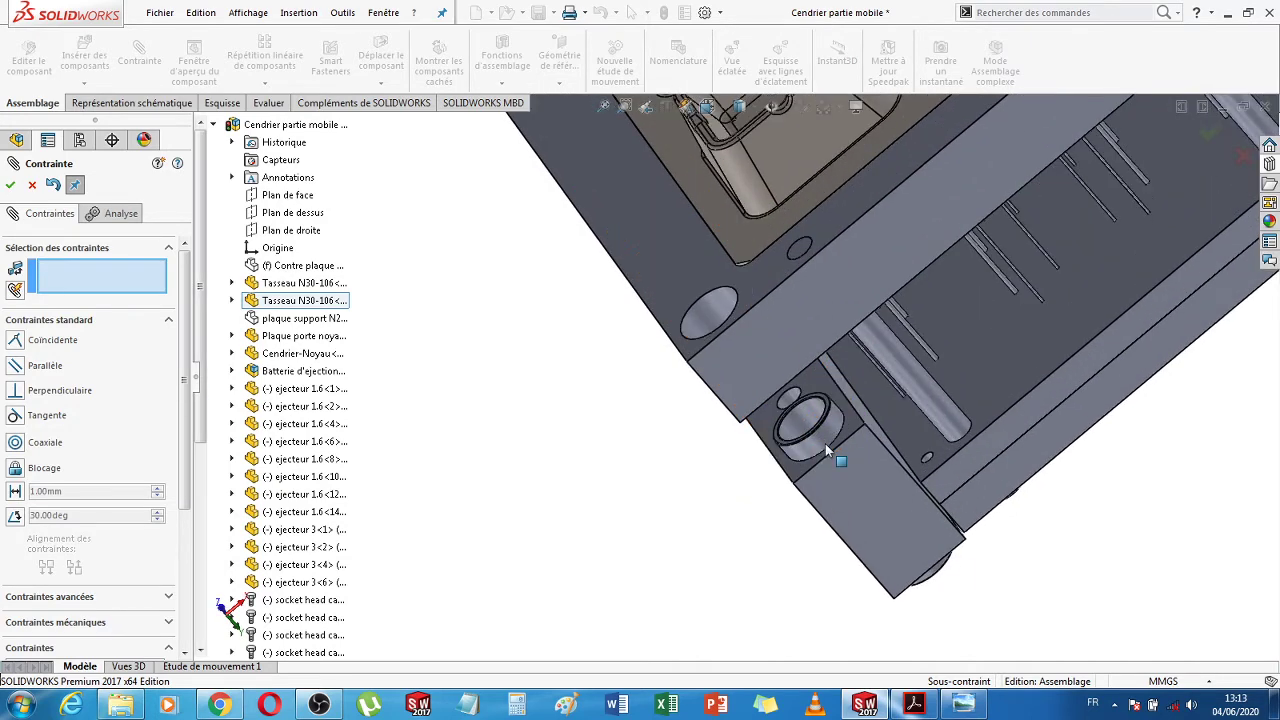
pyautogui.scroll(-2, 825, 443)
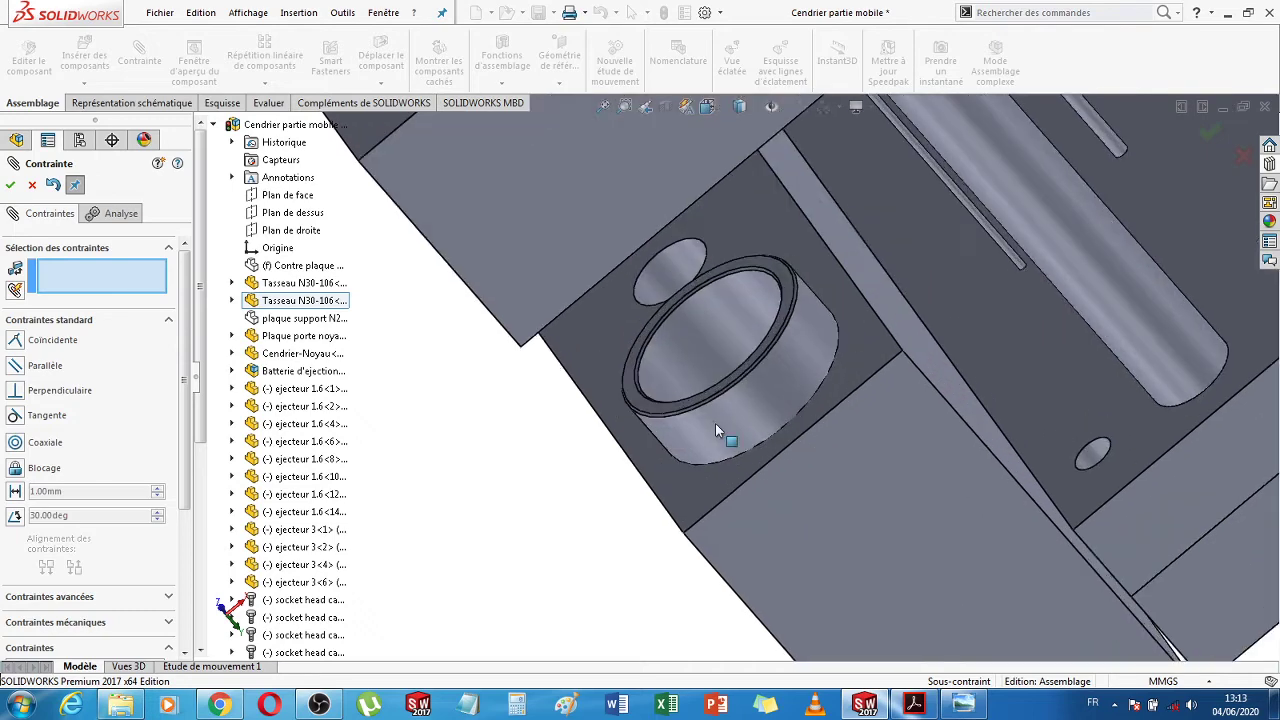
pyautogui.click(629, 383)
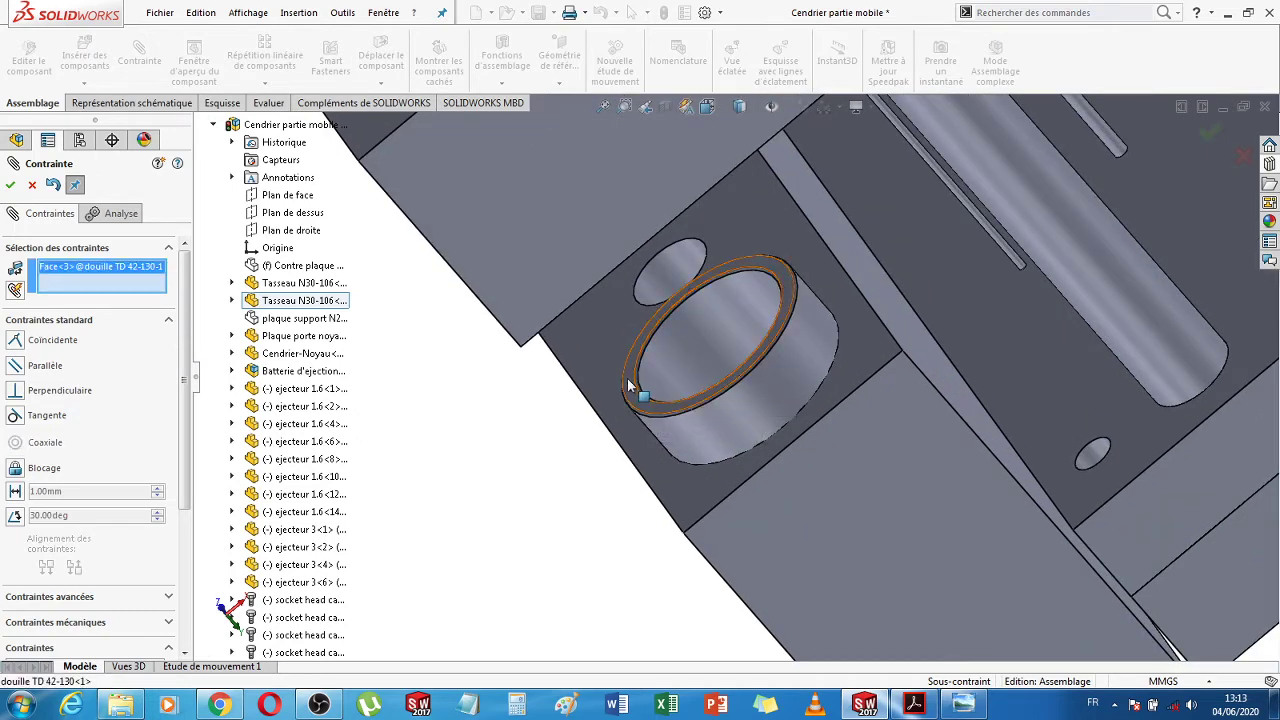
pyautogui.click(588, 385)
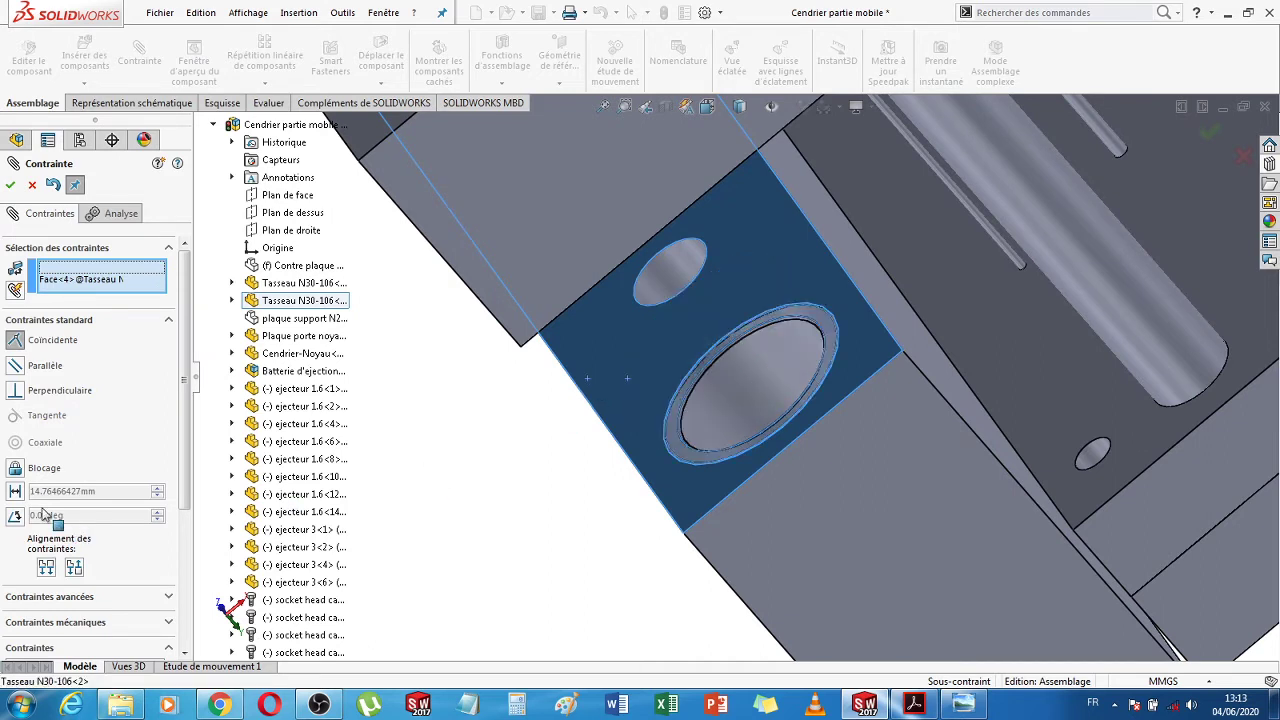
pyautogui.click(14, 492)
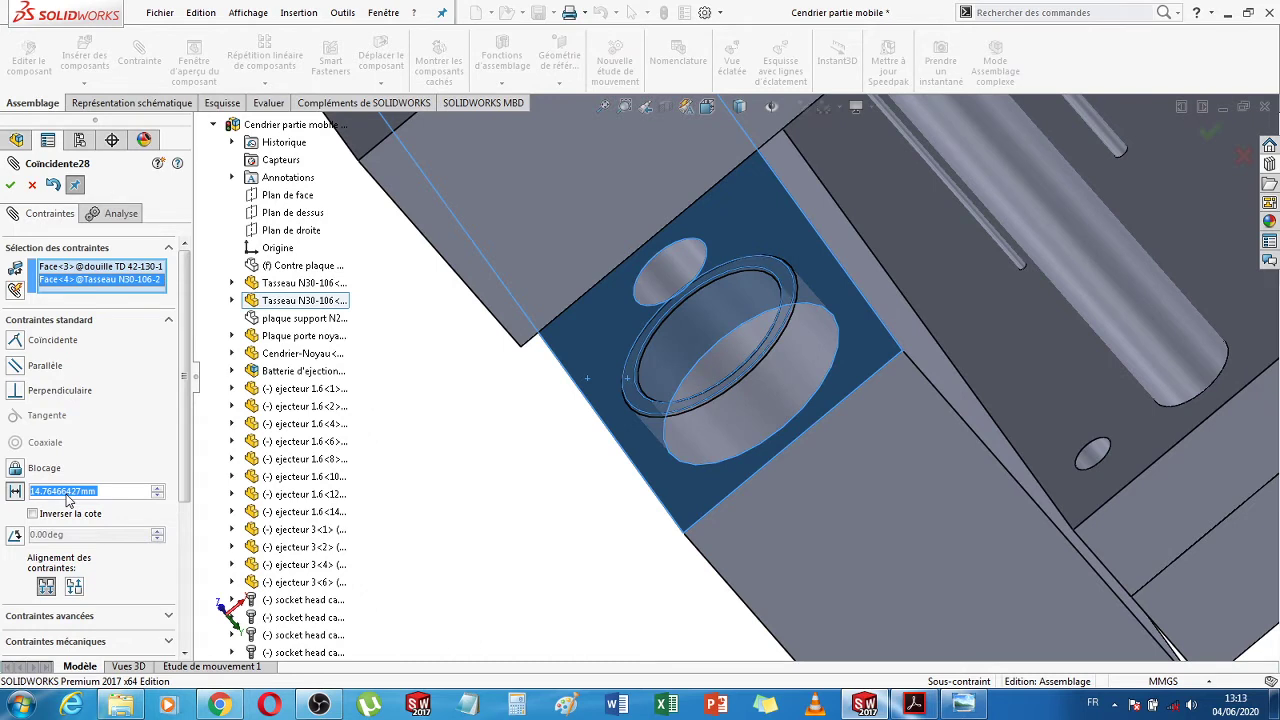
pyautogui.write('12')
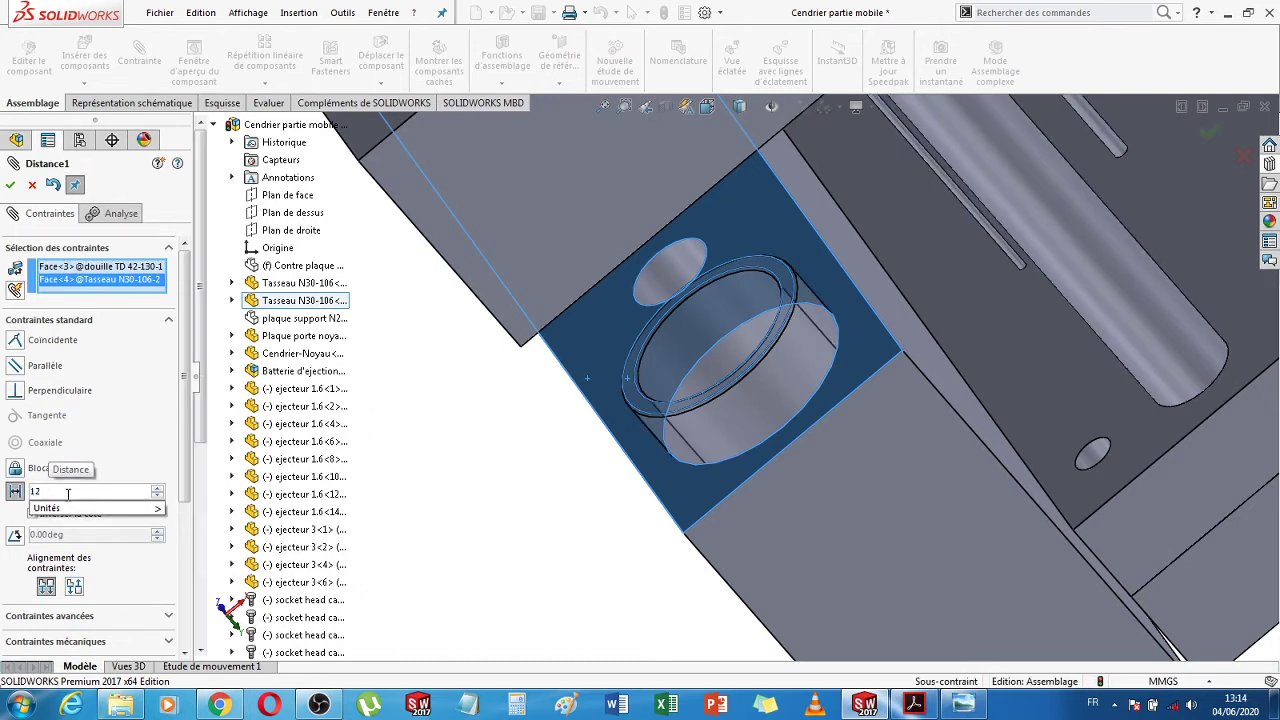
pyautogui.press('Return')
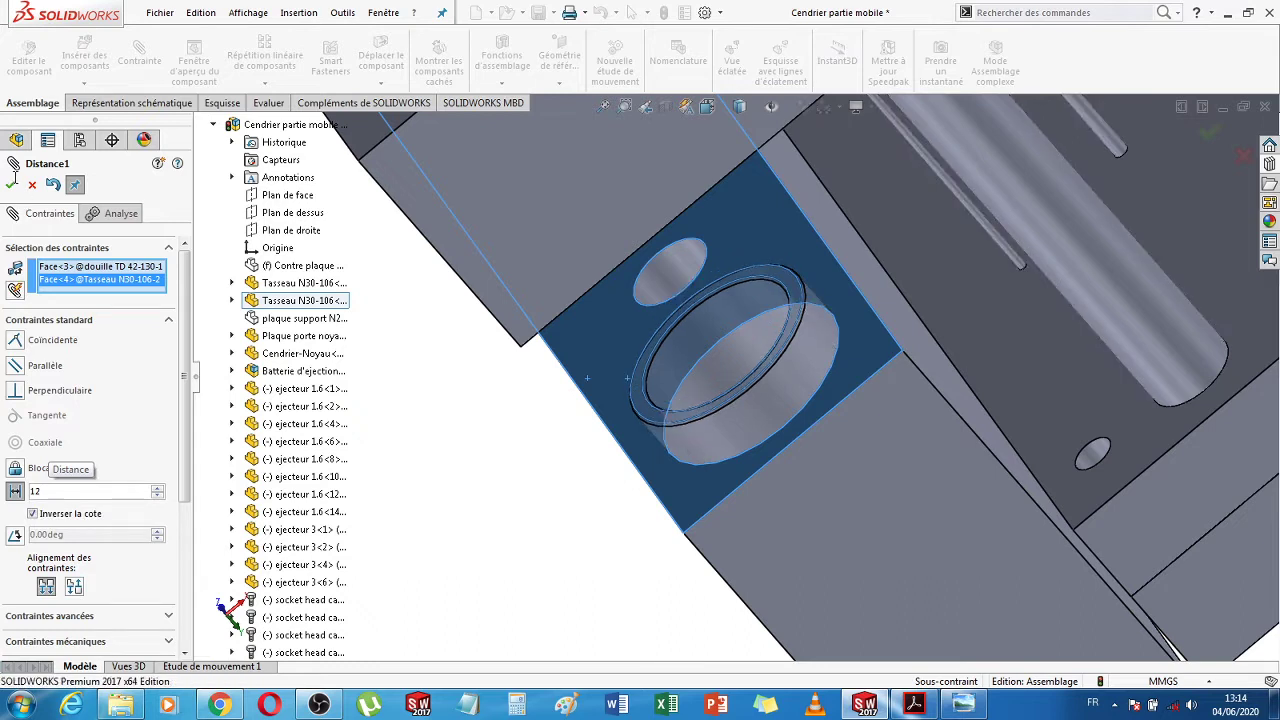
pyautogui.click(11, 184)
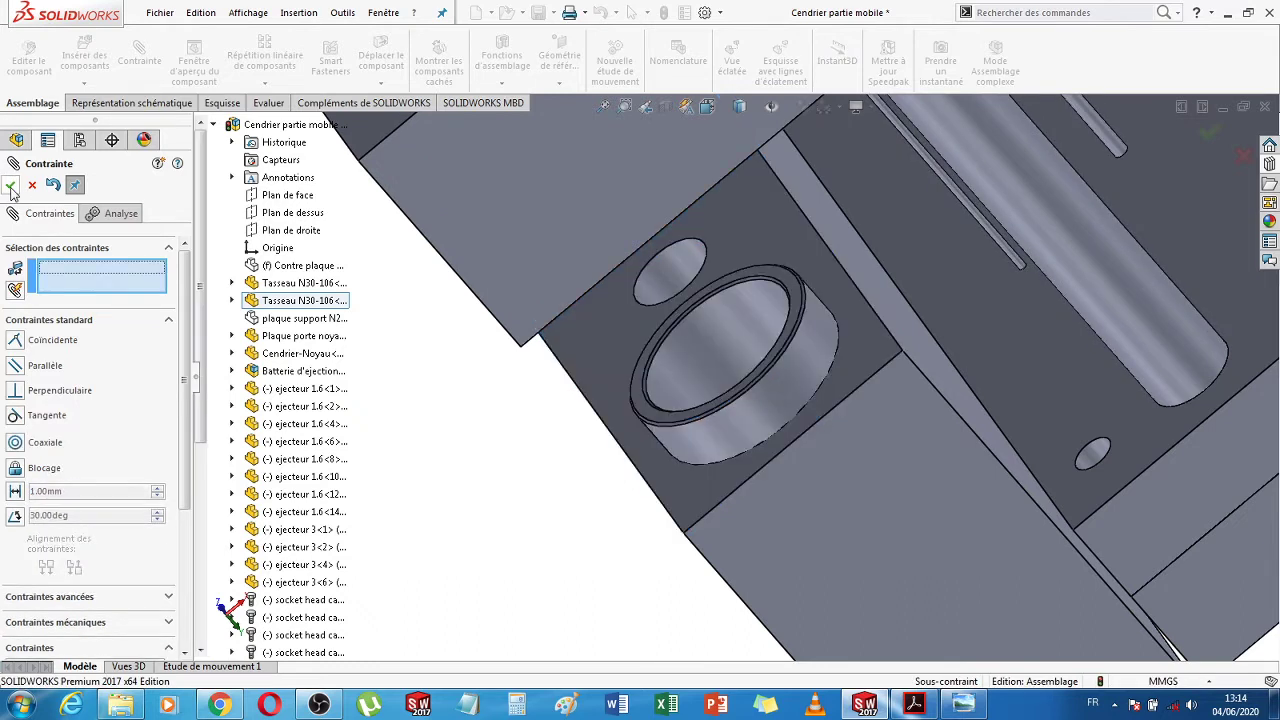
pyautogui.scroll(5, 549, 511)
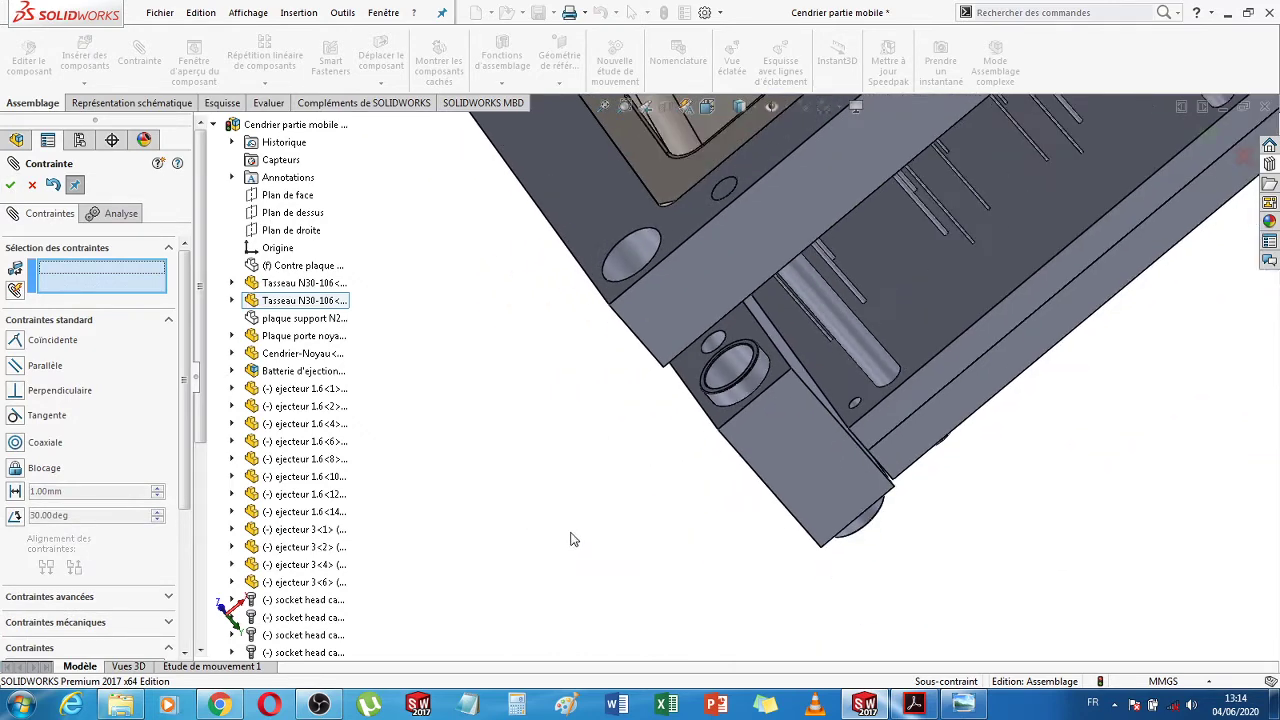
pyautogui.moveTo(571, 537); pyautogui.dragTo(537, 605, button='middle')
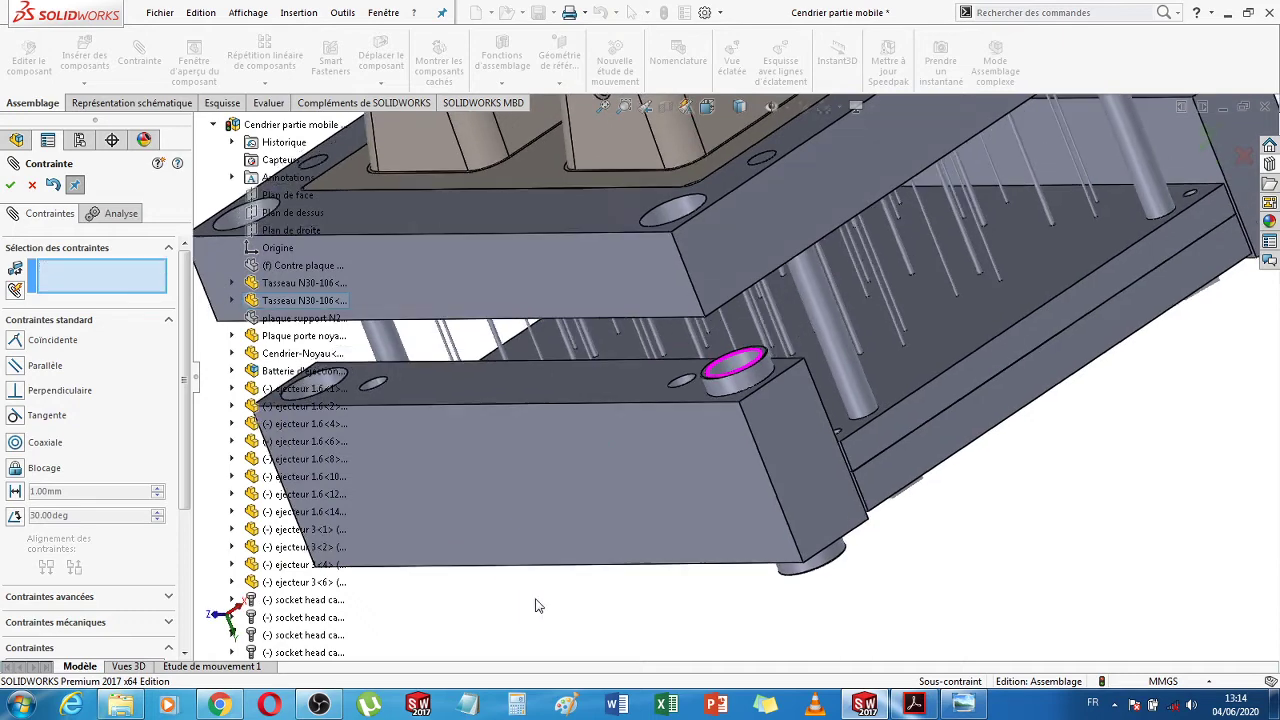
pyautogui.scroll(1, 537, 605)
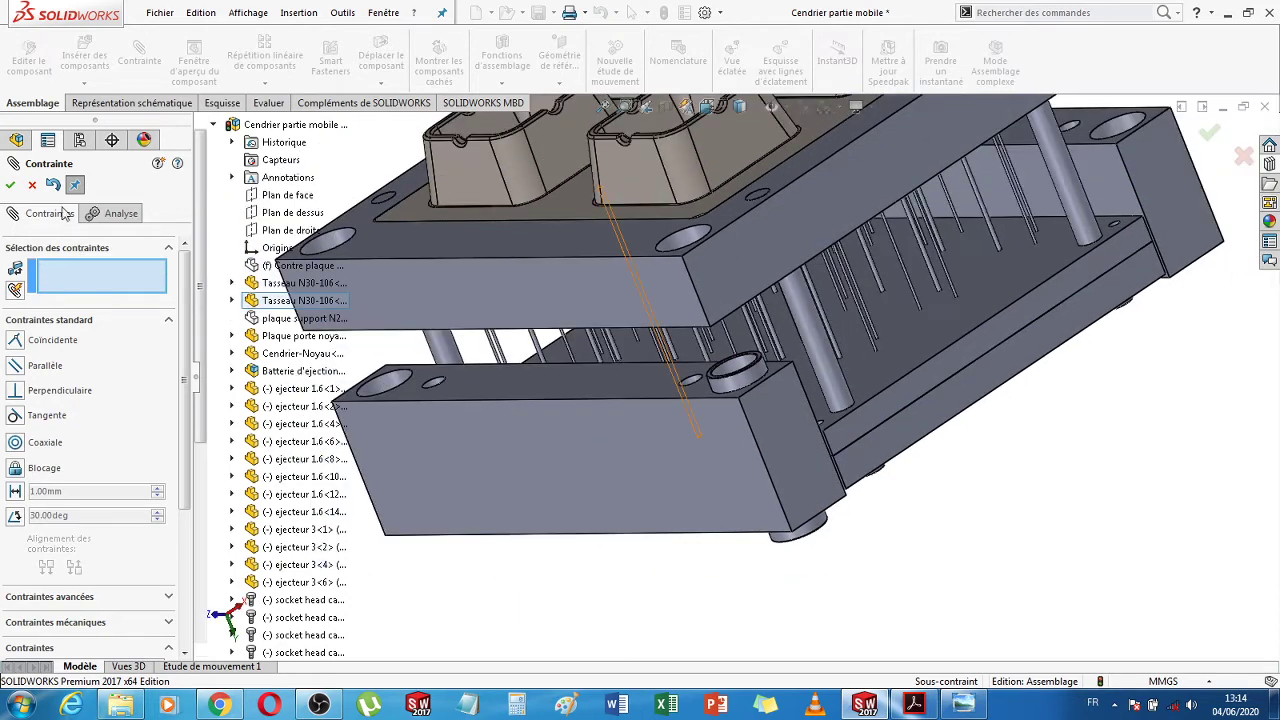
pyautogui.click(33, 189)
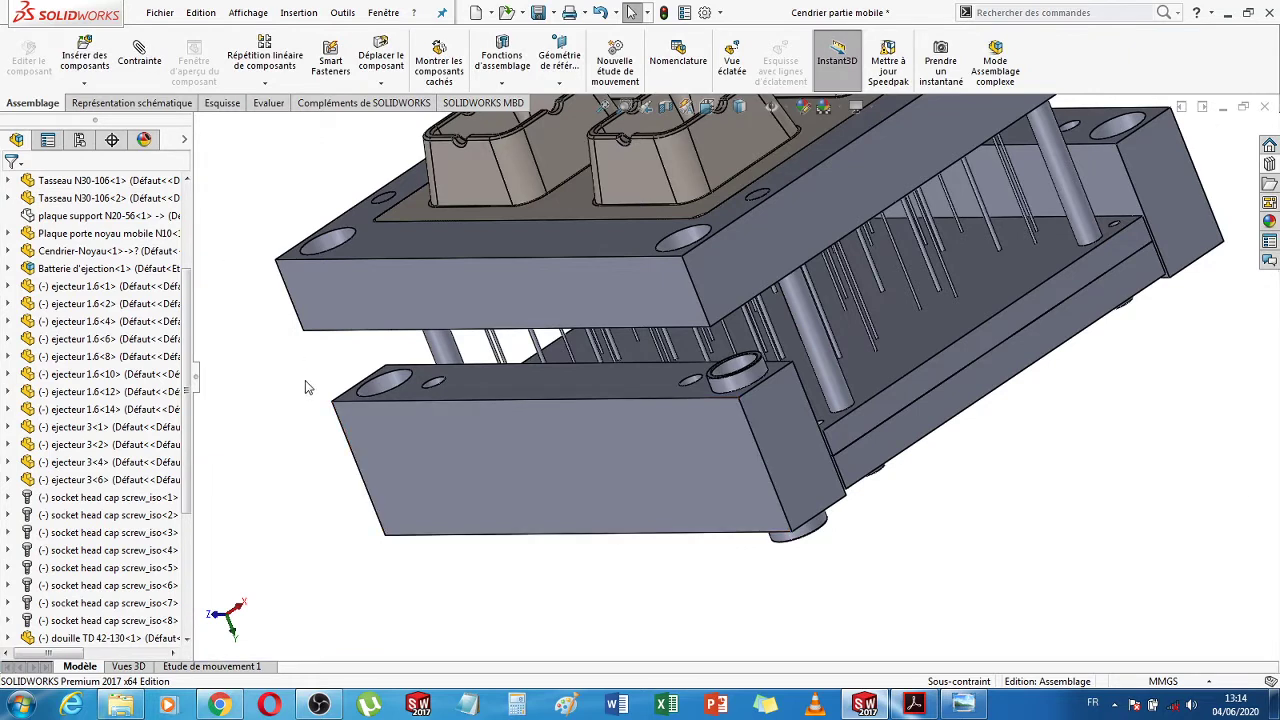
# Copy douille TD 42-130 with its mates, using a corner bore and the adjoining bored face of Tasseau N30-106<1> as new references
pyautogui.click(84, 83)
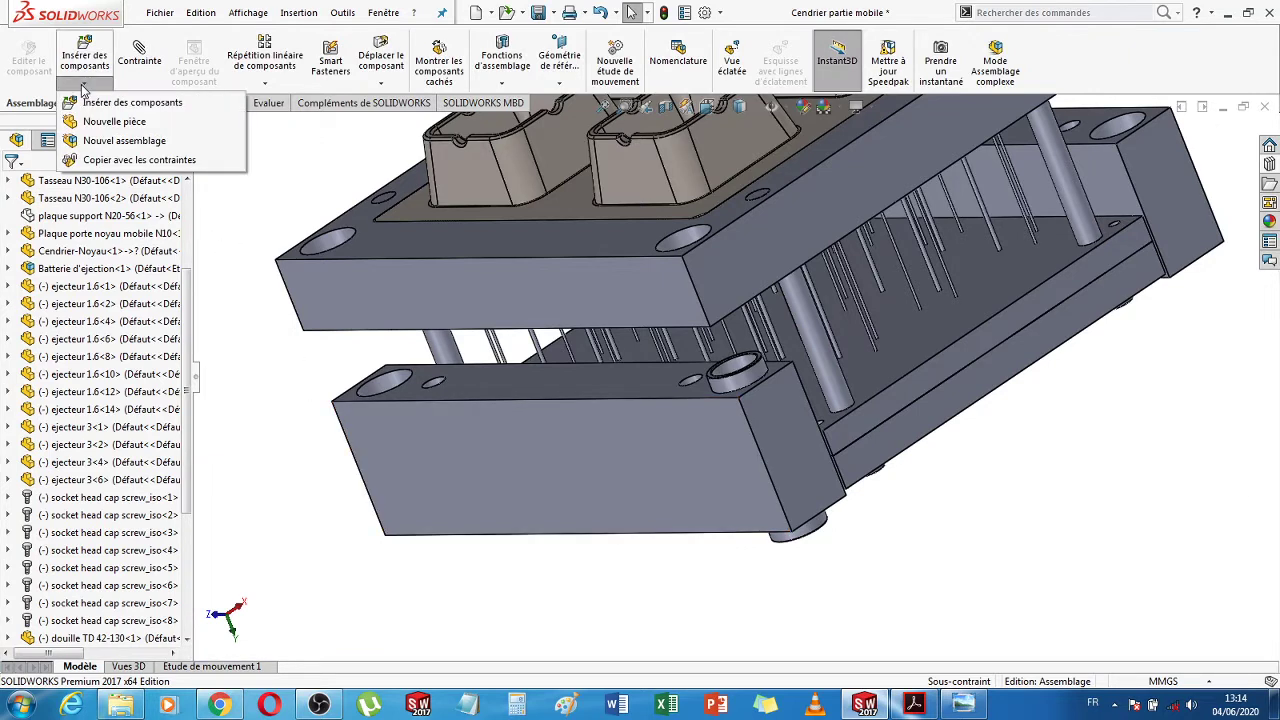
pyautogui.click(139, 160)
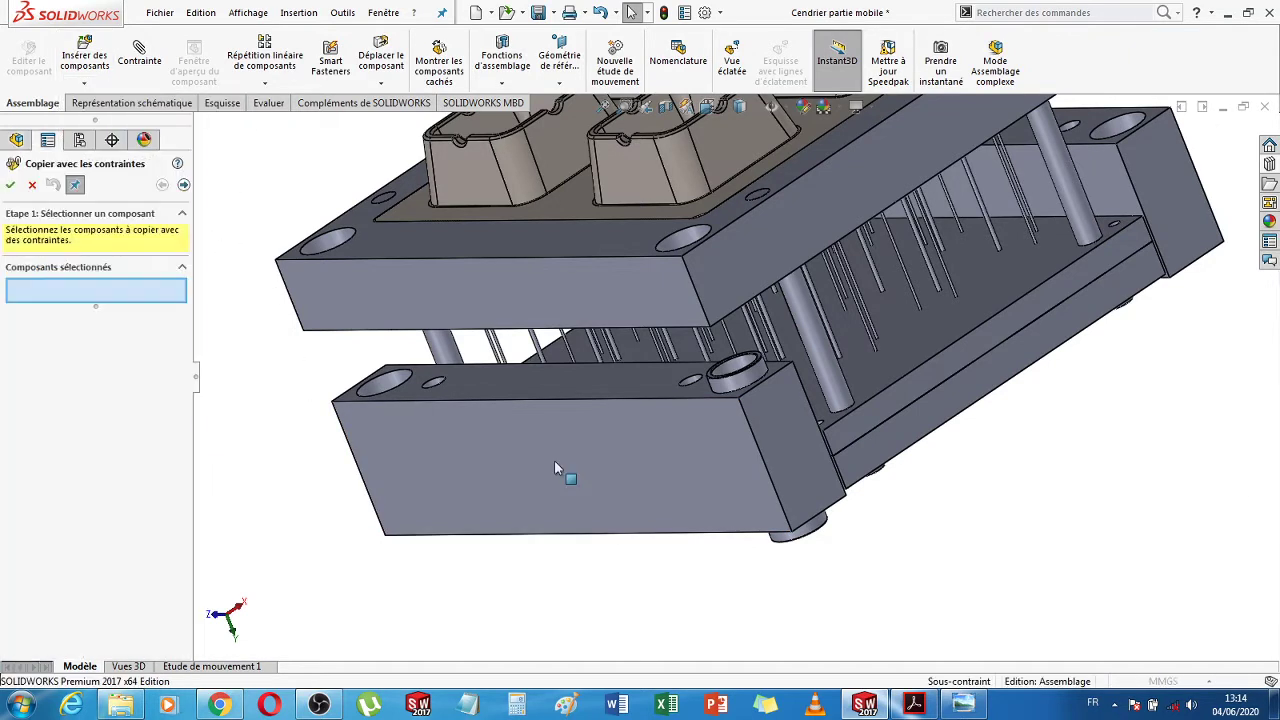
pyautogui.click(748, 380)
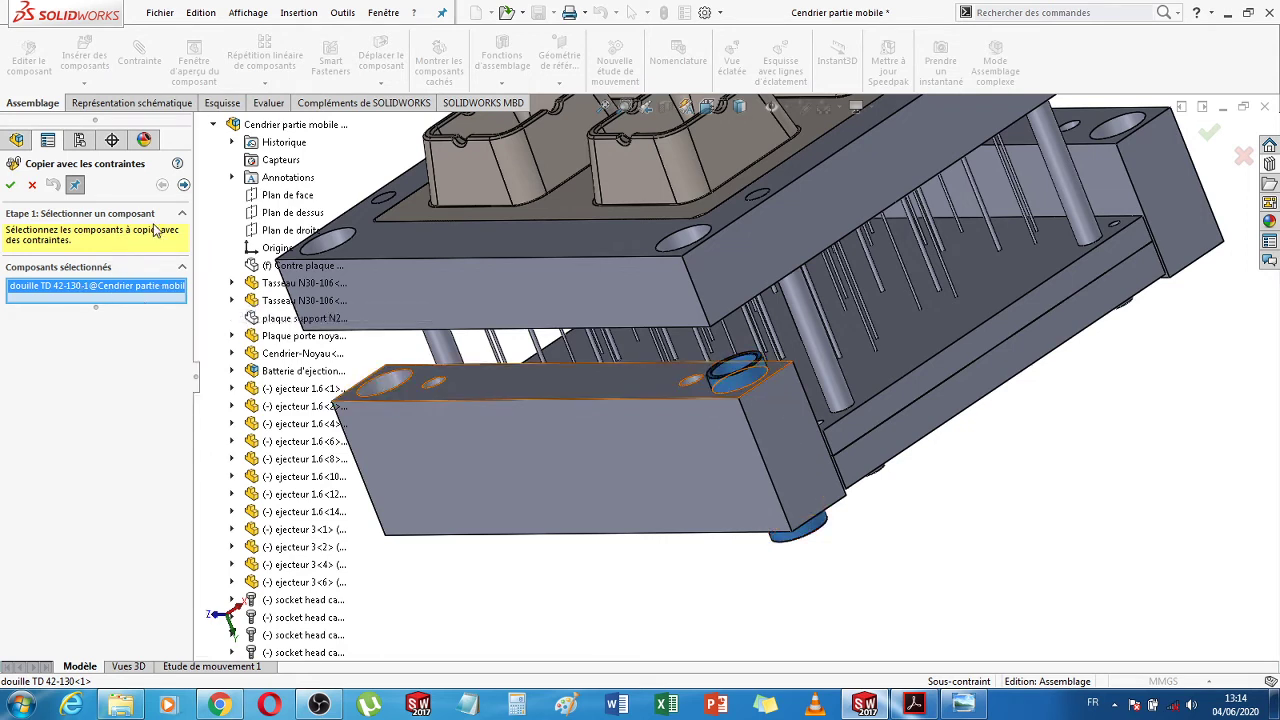
pyautogui.click(184, 186)
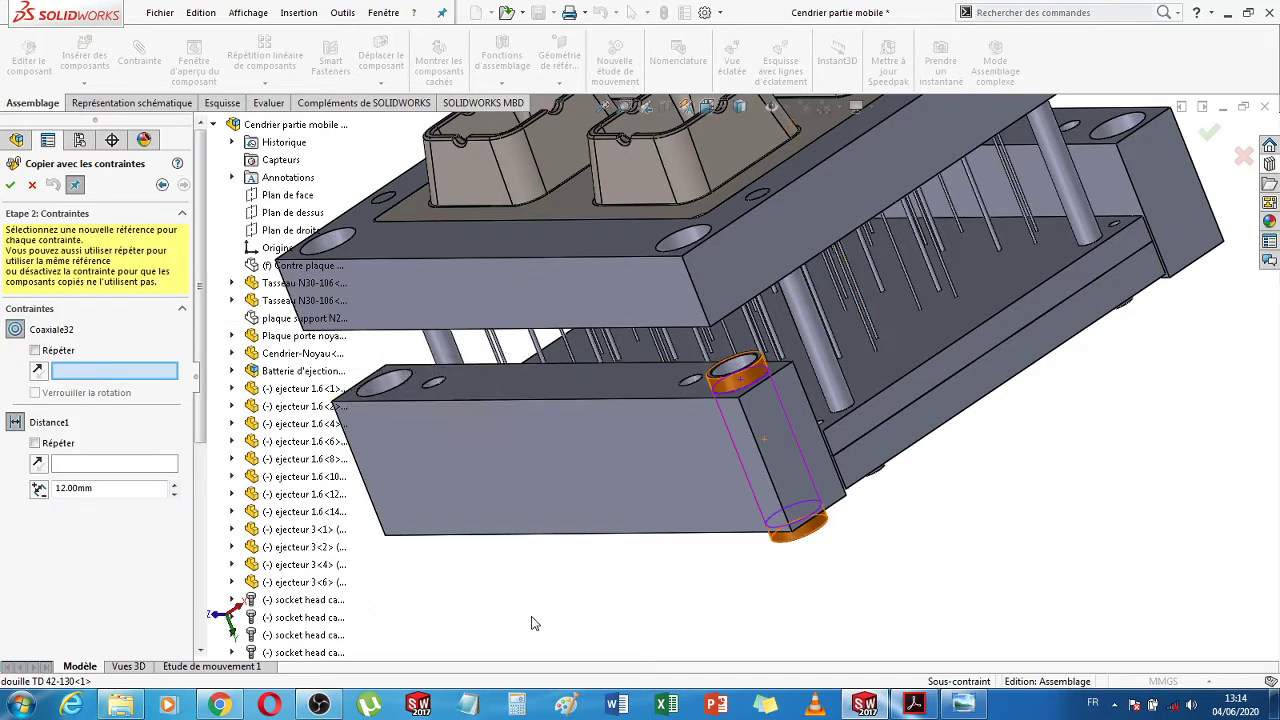
pyautogui.scroll(2, 593, 615)
pyautogui.moveTo(591, 608); pyautogui.dragTo(471, 408, button='middle')
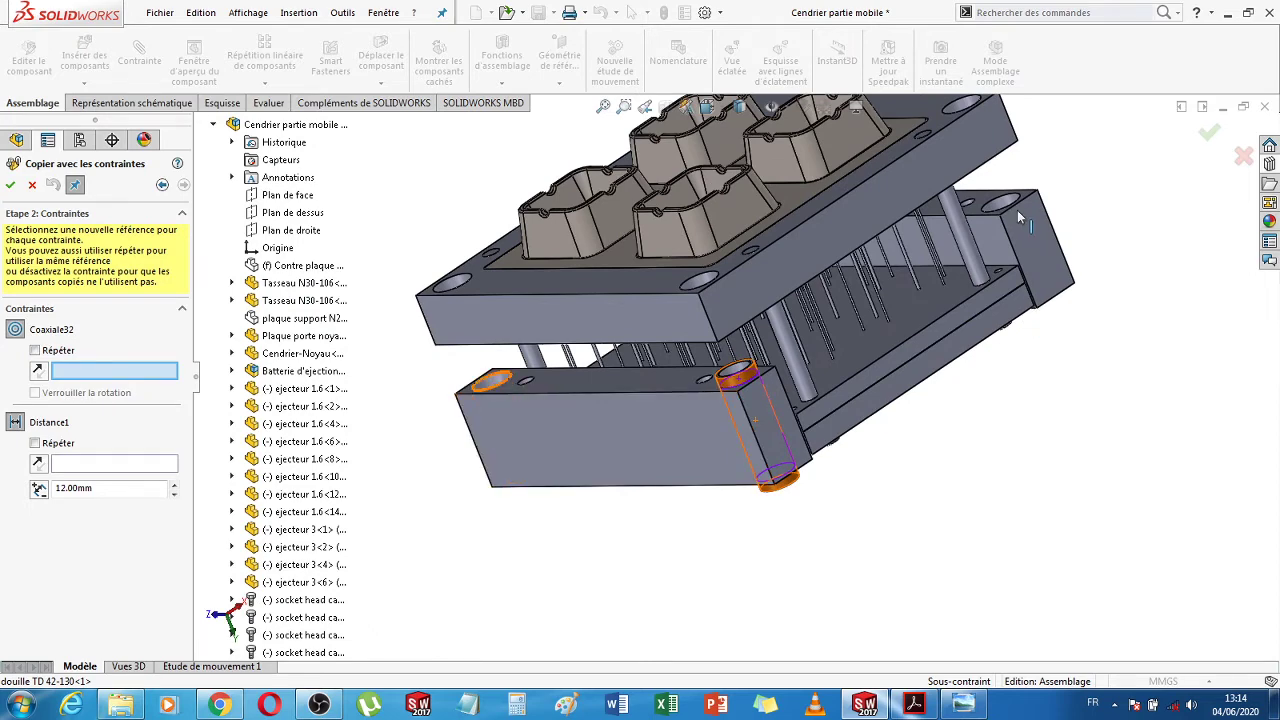
pyautogui.scroll(-2, 1001, 207)
pyautogui.scroll(-3, 1001, 204)
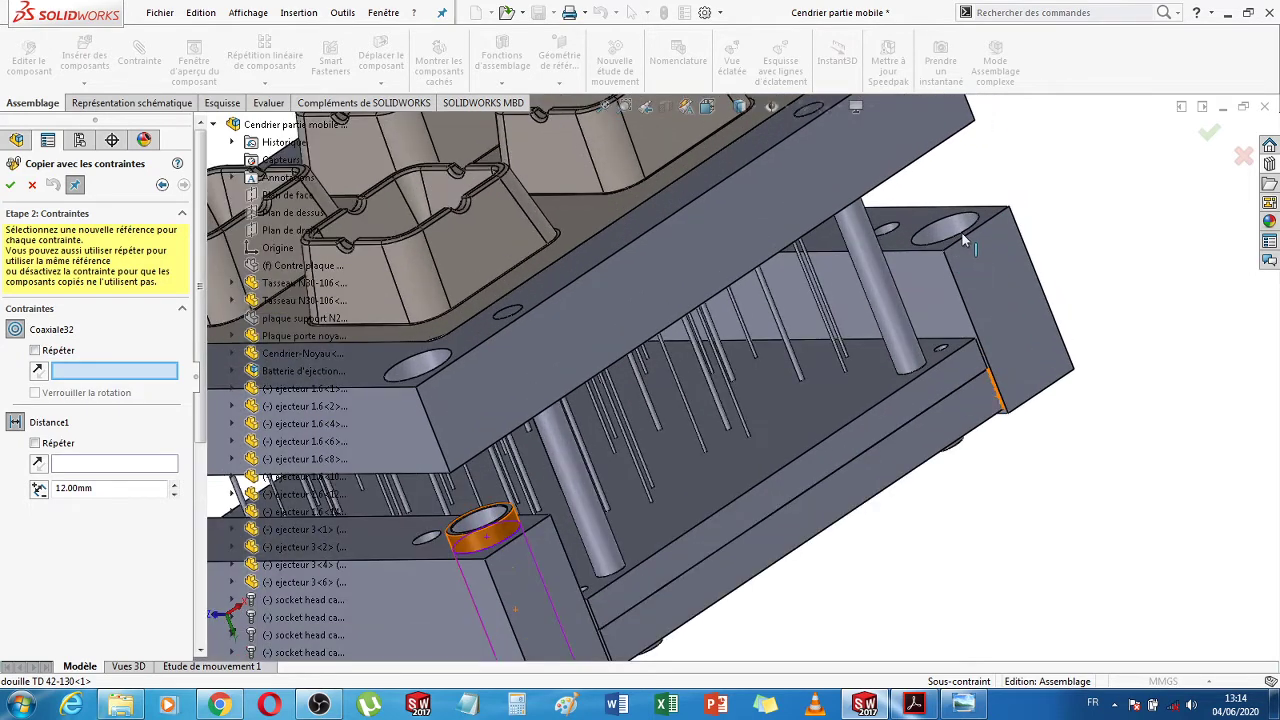
pyautogui.click(935, 232)
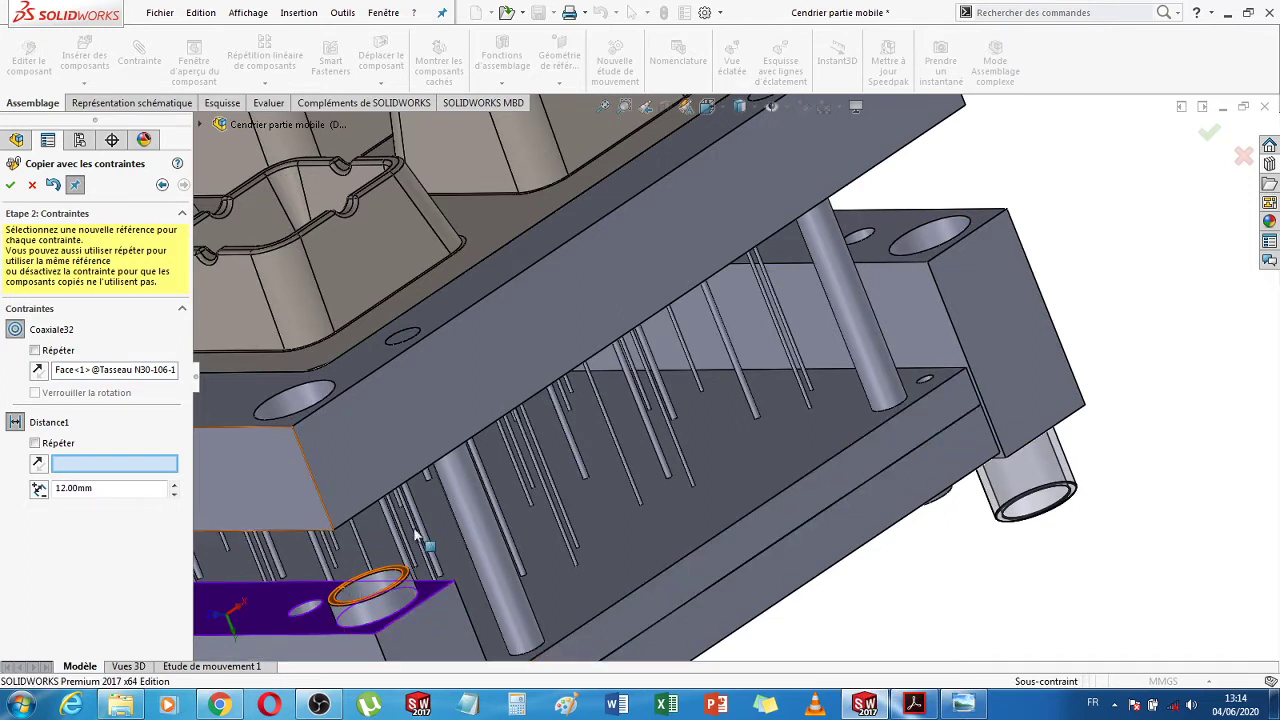
pyautogui.click(900, 226)
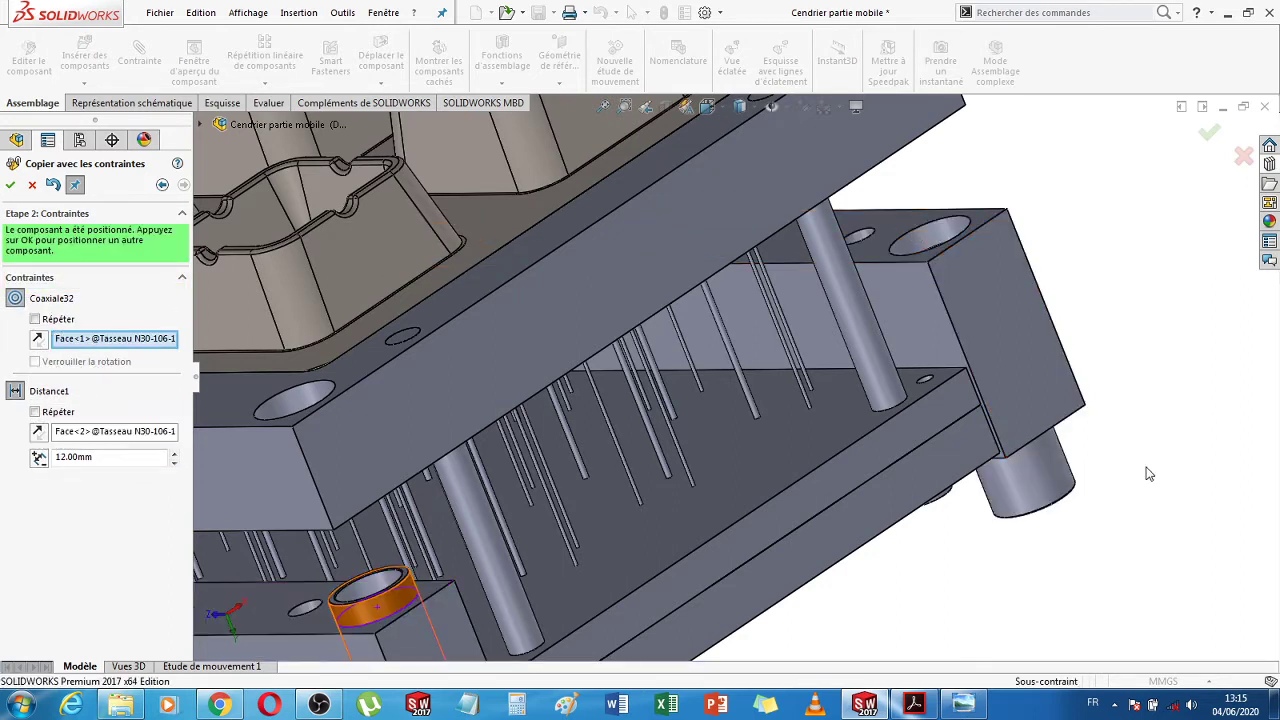
# Flip the copied bushing's 12 mm distance mate so it protrudes from the spacer's other side, and accept the copy
pyautogui.scroll(5, 1148, 474)
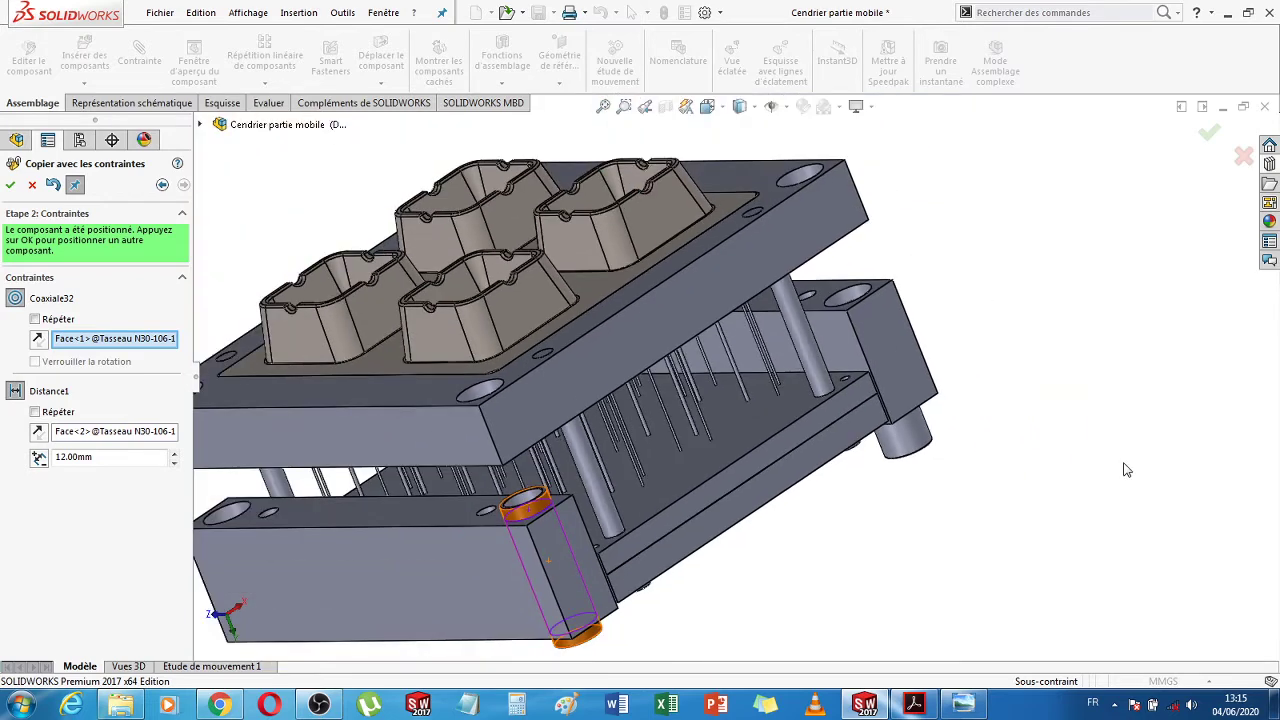
pyautogui.click(40, 458)
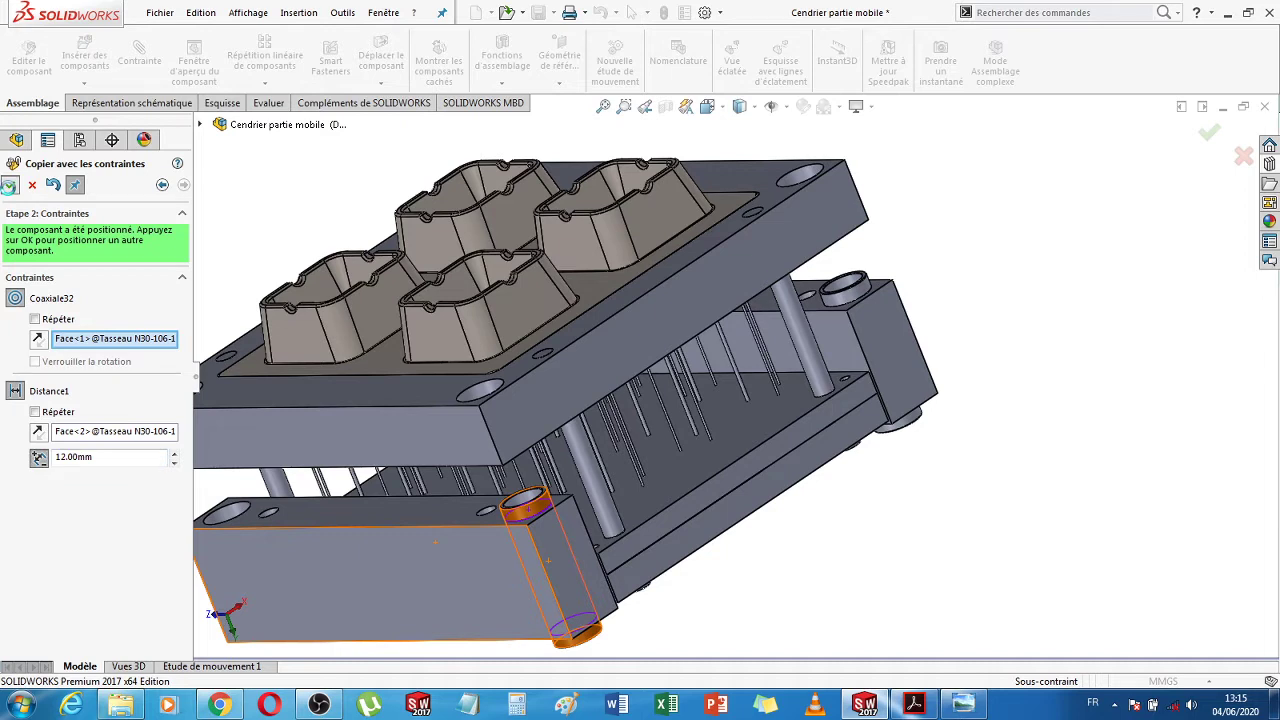
pyautogui.click(9, 186)
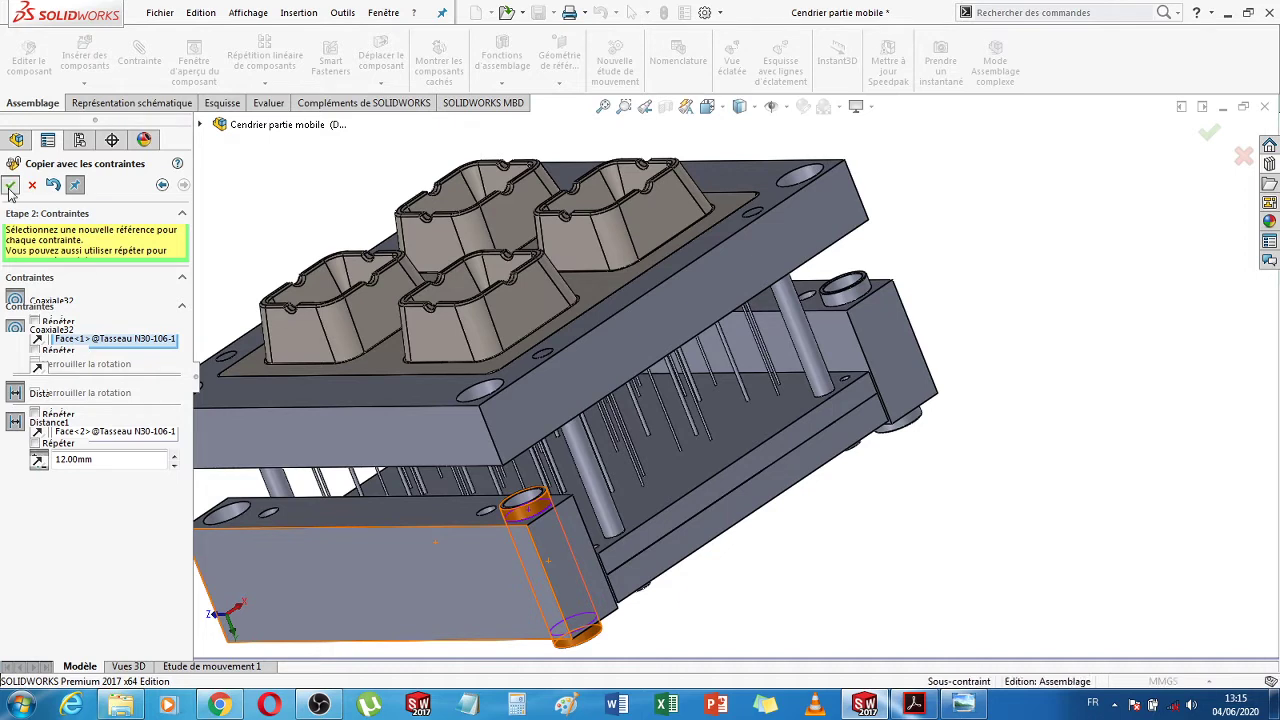
# Place another bushing copy in the empty corner bore of Tasseau N30-106<2>, offset 12 mm from the spacer's bored face
pyautogui.click(230, 519)
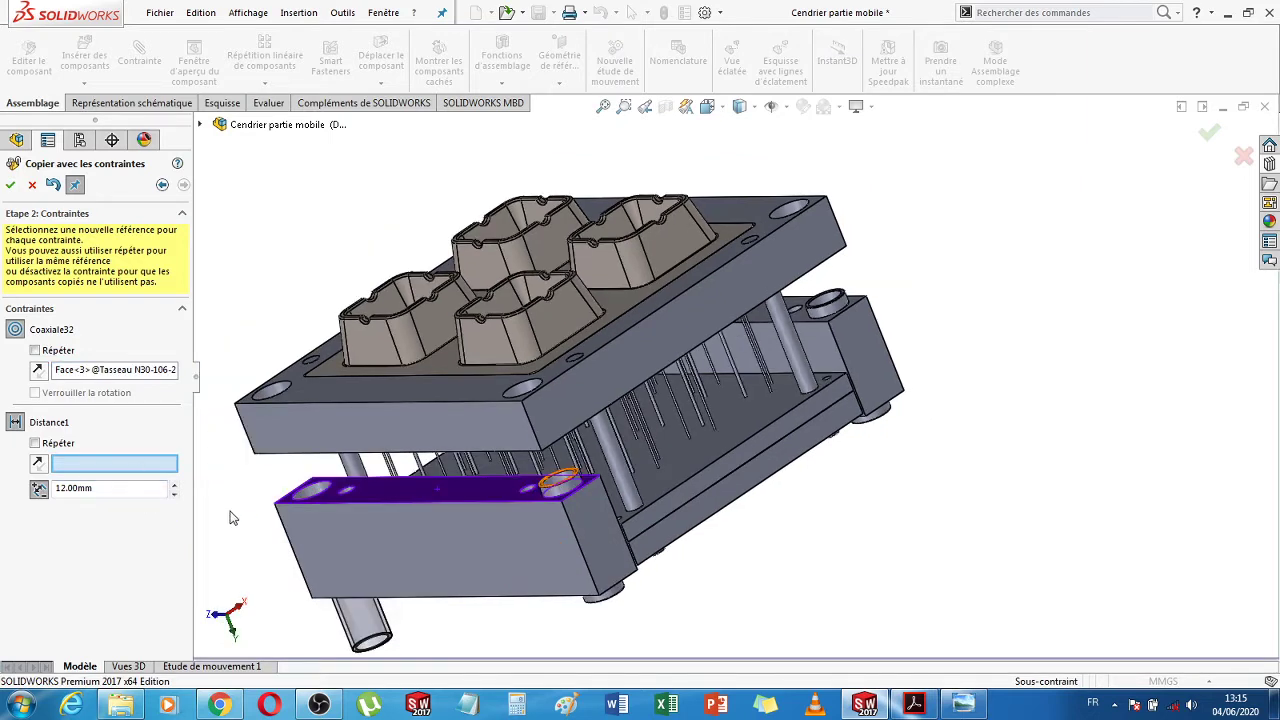
pyautogui.click(377, 488)
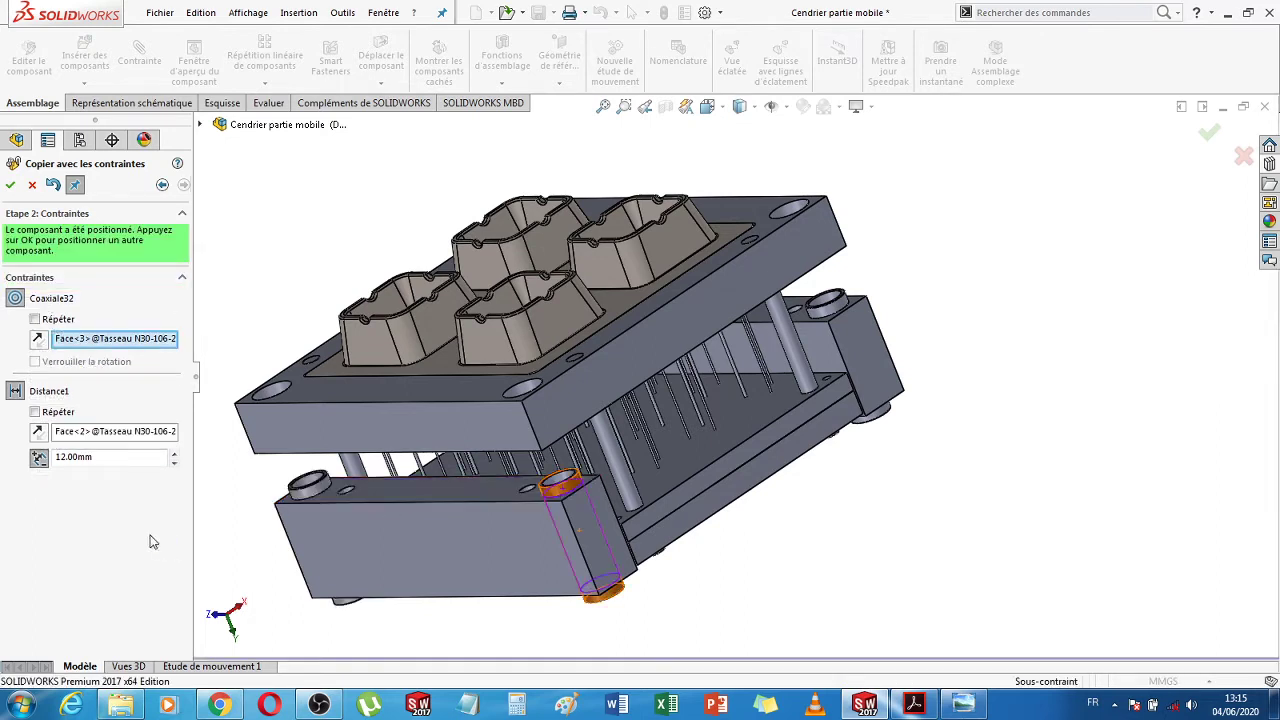
pyautogui.click(10, 184)
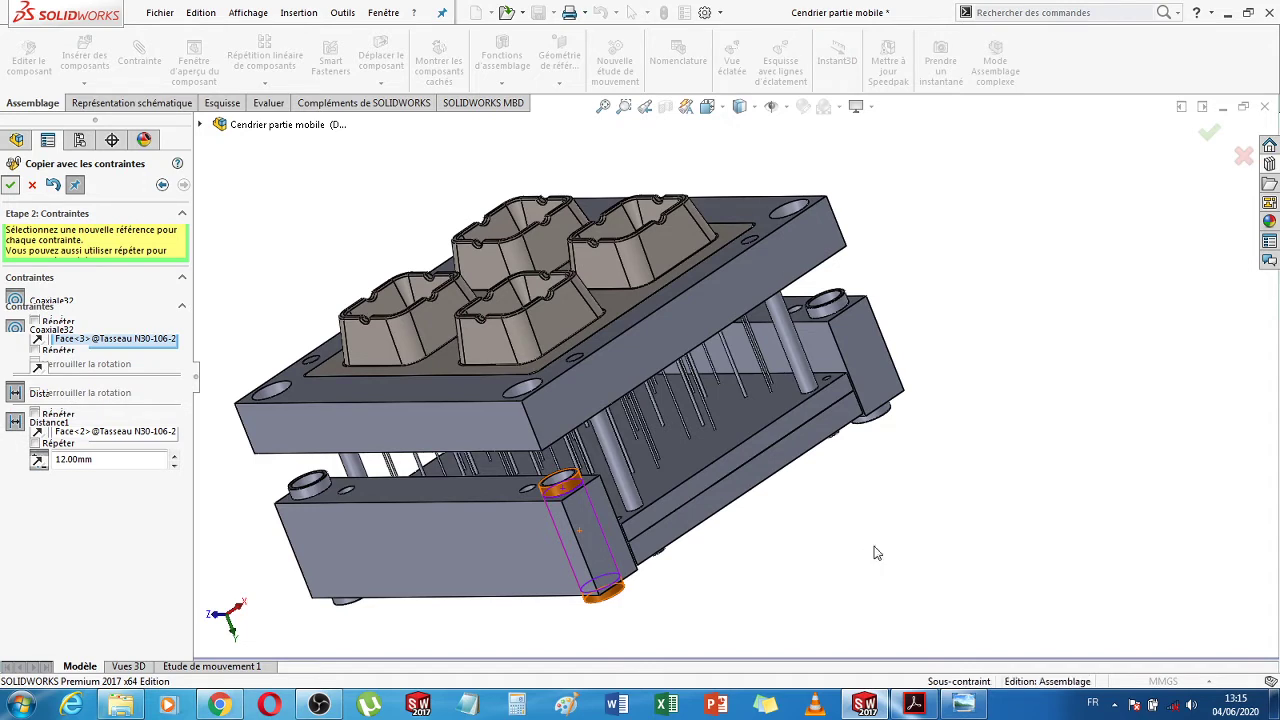
# Place a bushing copy in the remaining corner bore of Tasseau N30-106<1>, offset 12 mm from its bored face, and finish copying with mates
pyautogui.moveTo(872, 571); pyautogui.dragTo(735, 555, button='middle')
pyautogui.scroll(-5, 376, 308)
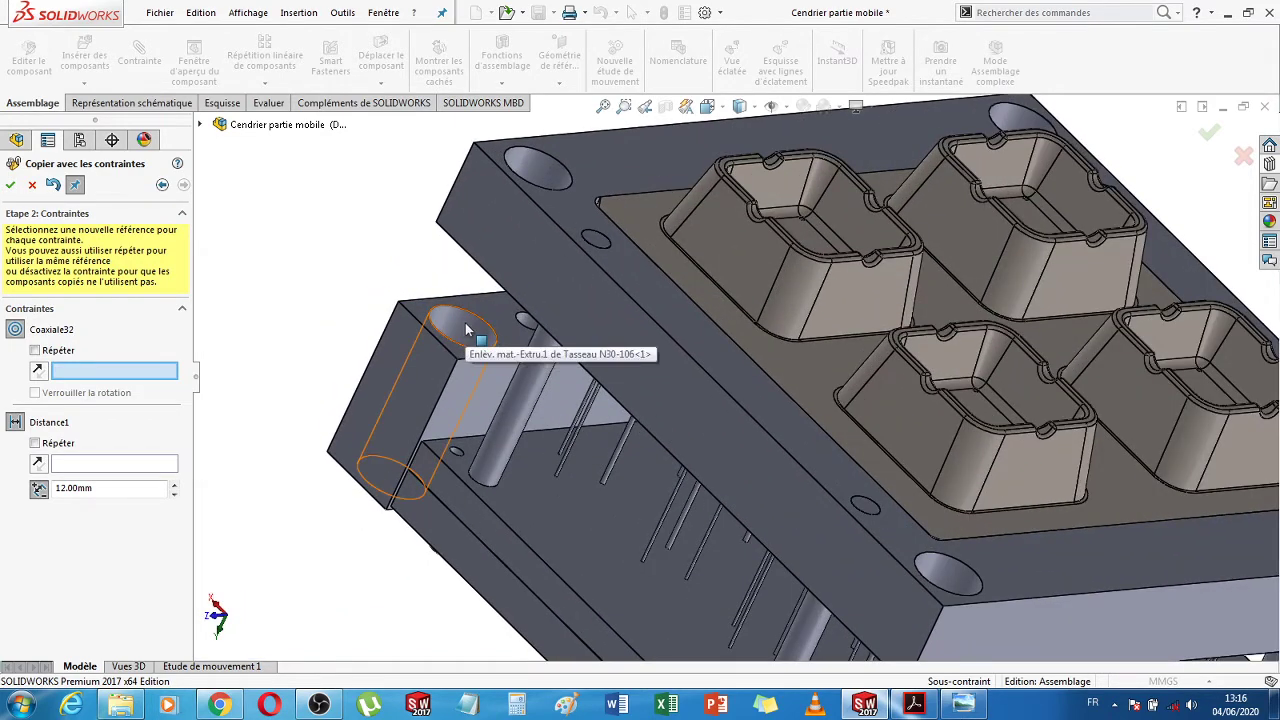
pyautogui.click(464, 322)
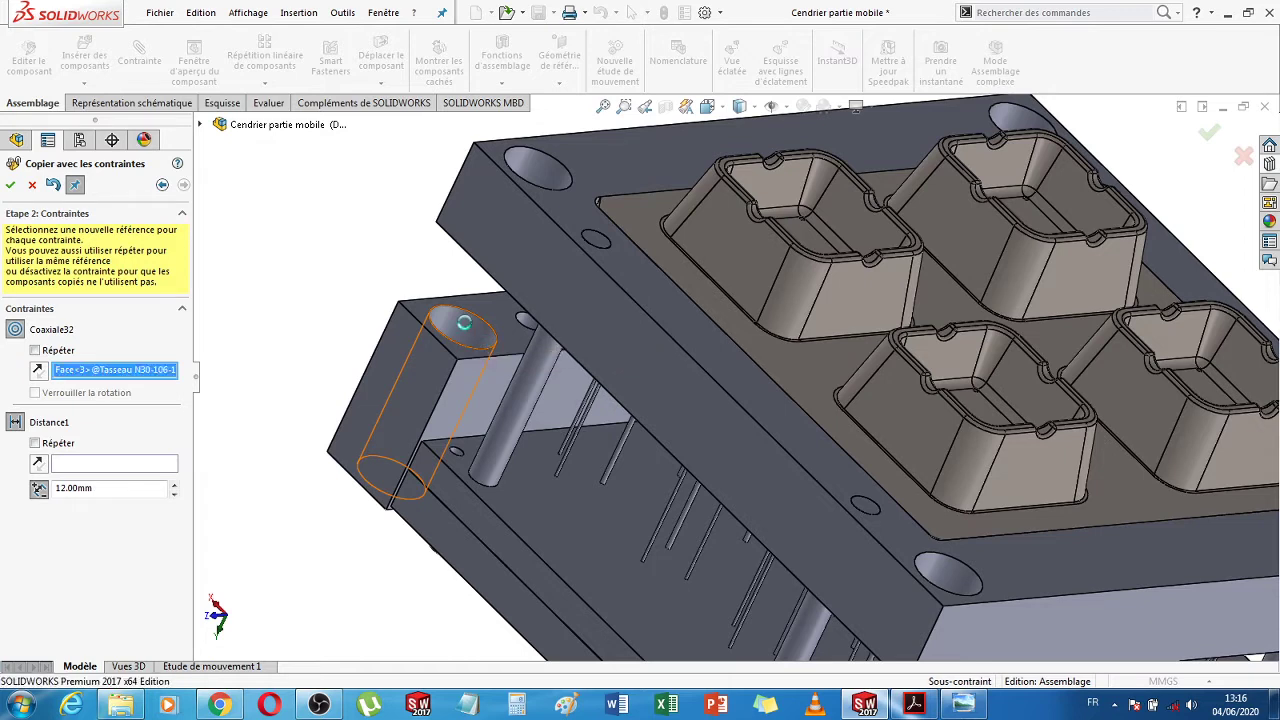
pyautogui.click(497, 316)
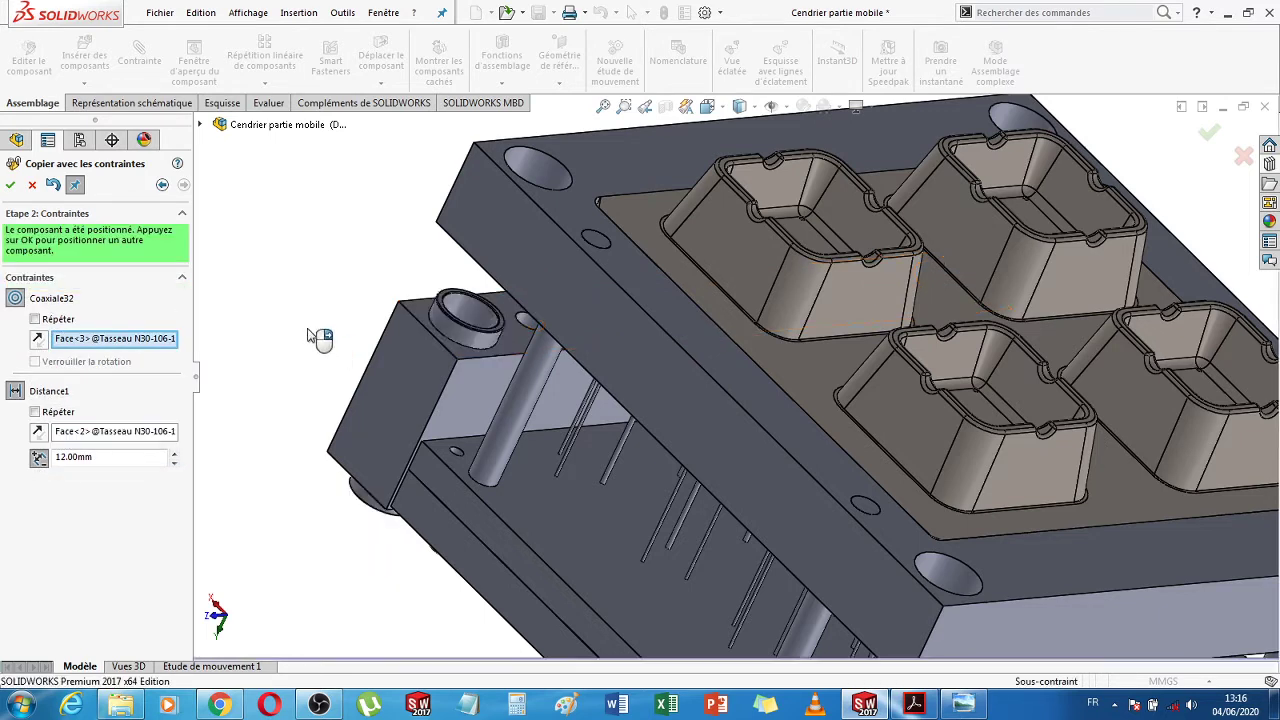
pyautogui.click(10, 185)
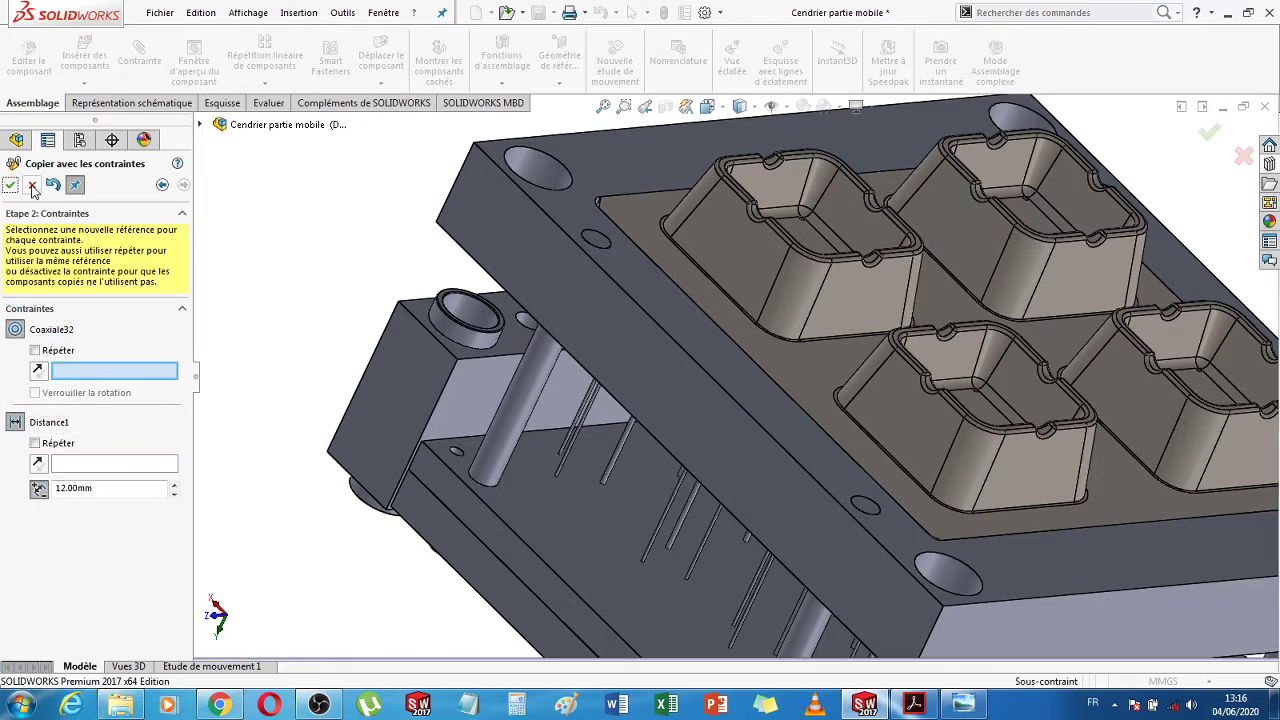
pyautogui.click(33, 186)
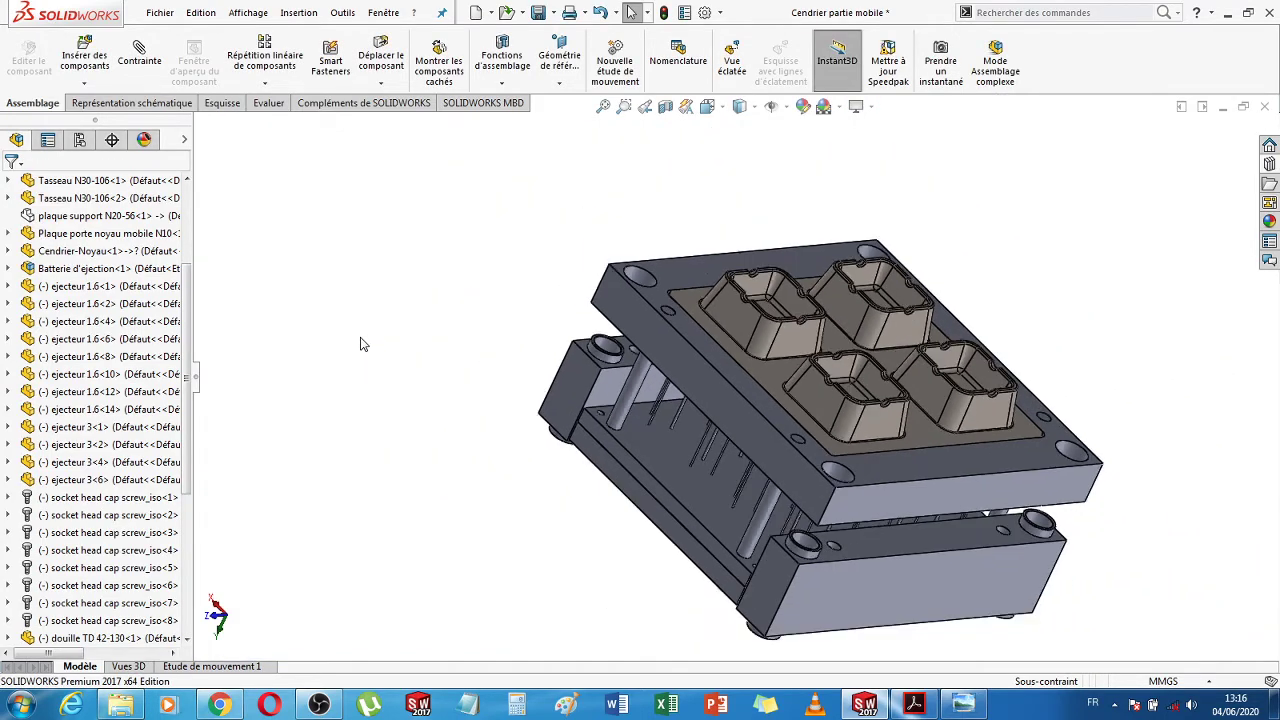
pyautogui.moveTo(1112, 330); pyautogui.dragTo(1087, 391, button='middle')
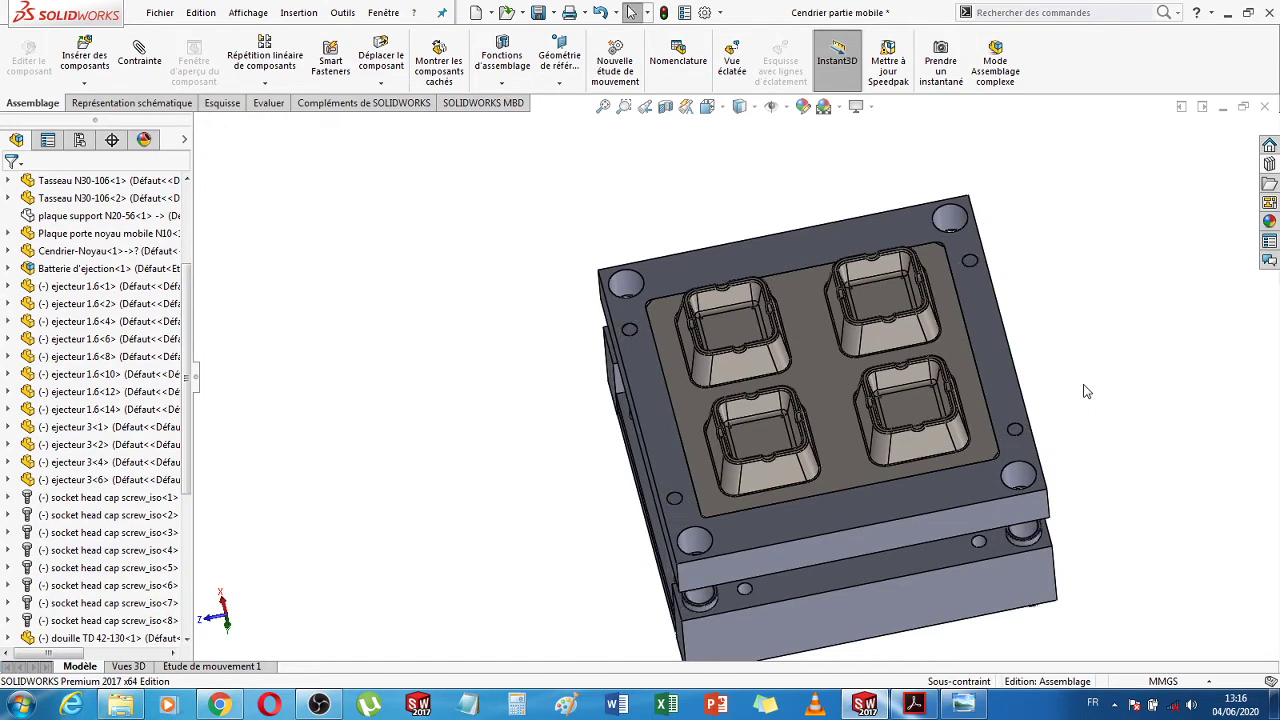
pyautogui.moveTo(1092, 352); pyautogui.dragTo(1150, 370, button='middle')
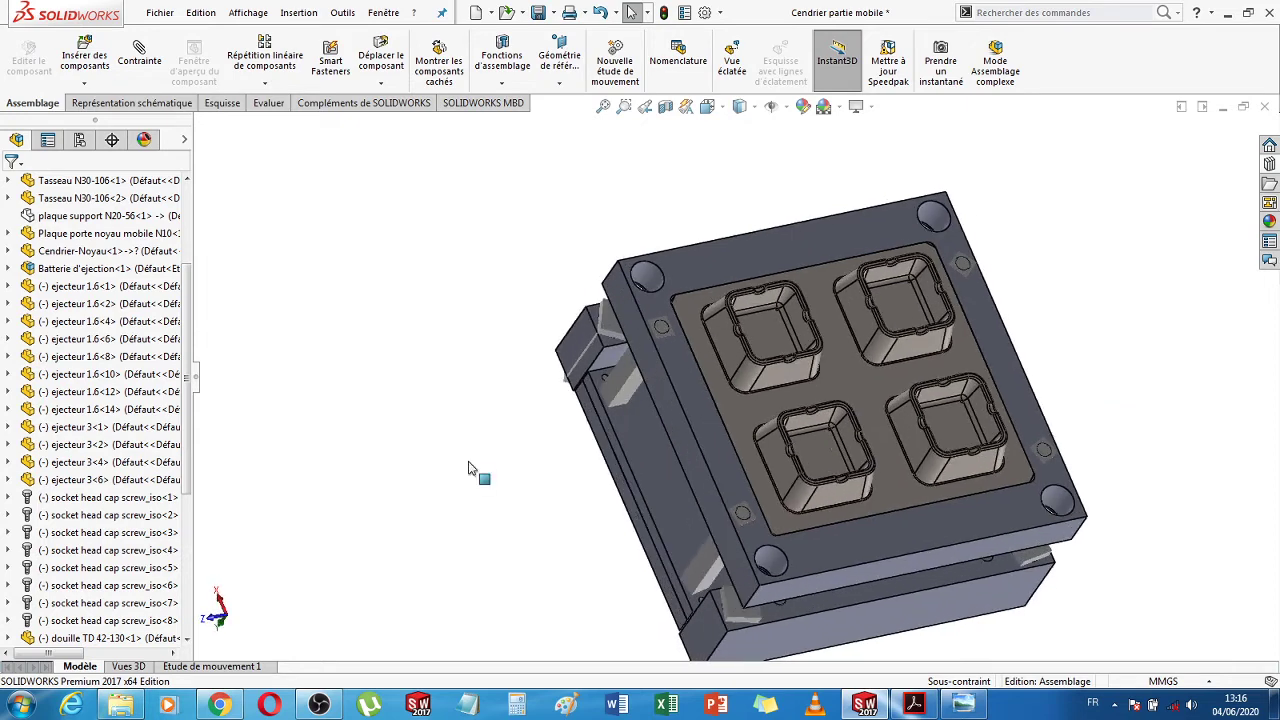
pyautogui.moveTo(470, 470); pyautogui.dragTo(586, 391, button='middle')
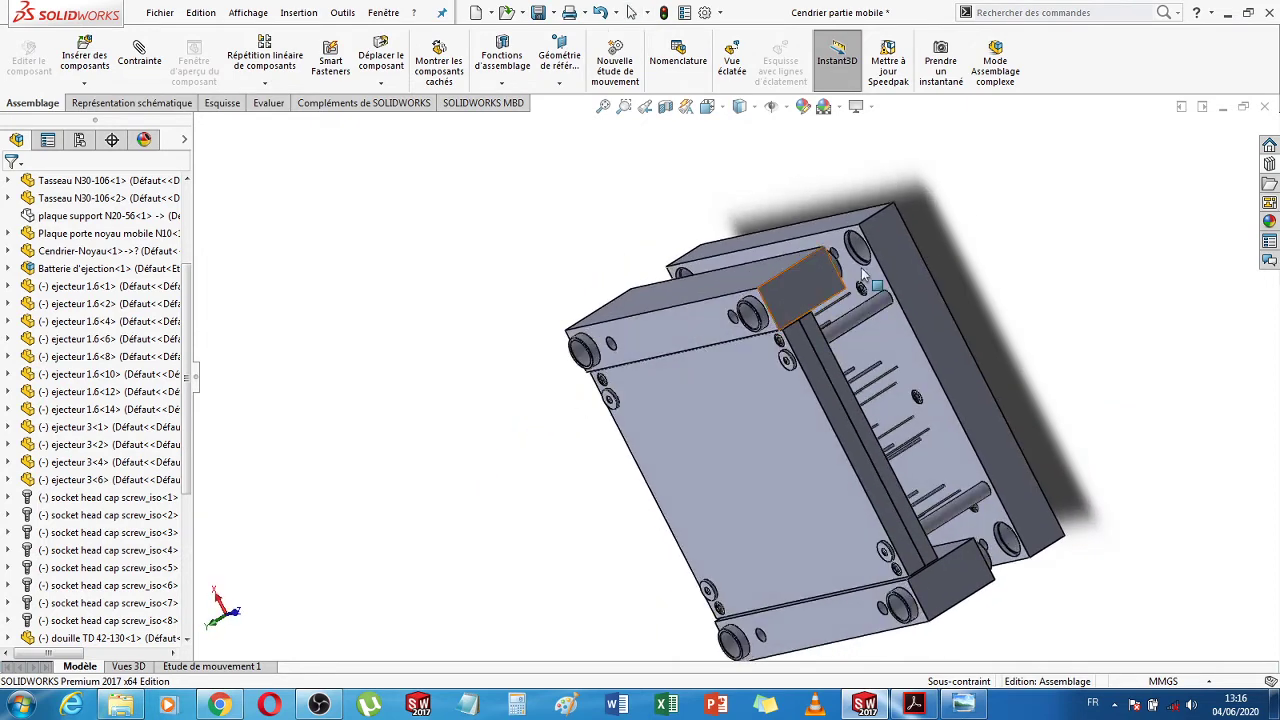
pyautogui.moveTo(1086, 306); pyautogui.dragTo(1124, 318, button='middle')
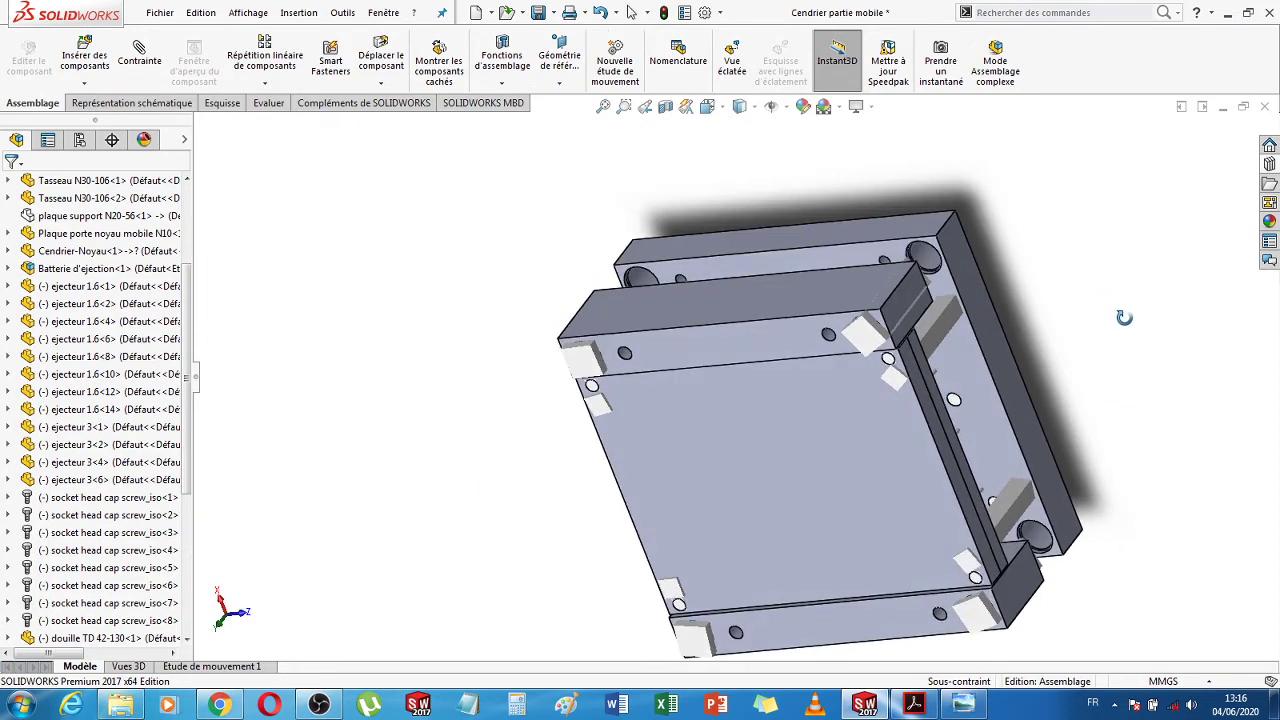
# Examine the bushings and plates of the moving half, ending square to the core-side face of Plaque porte noyau mobile N10
pyautogui.scroll(-6, 930, 266)
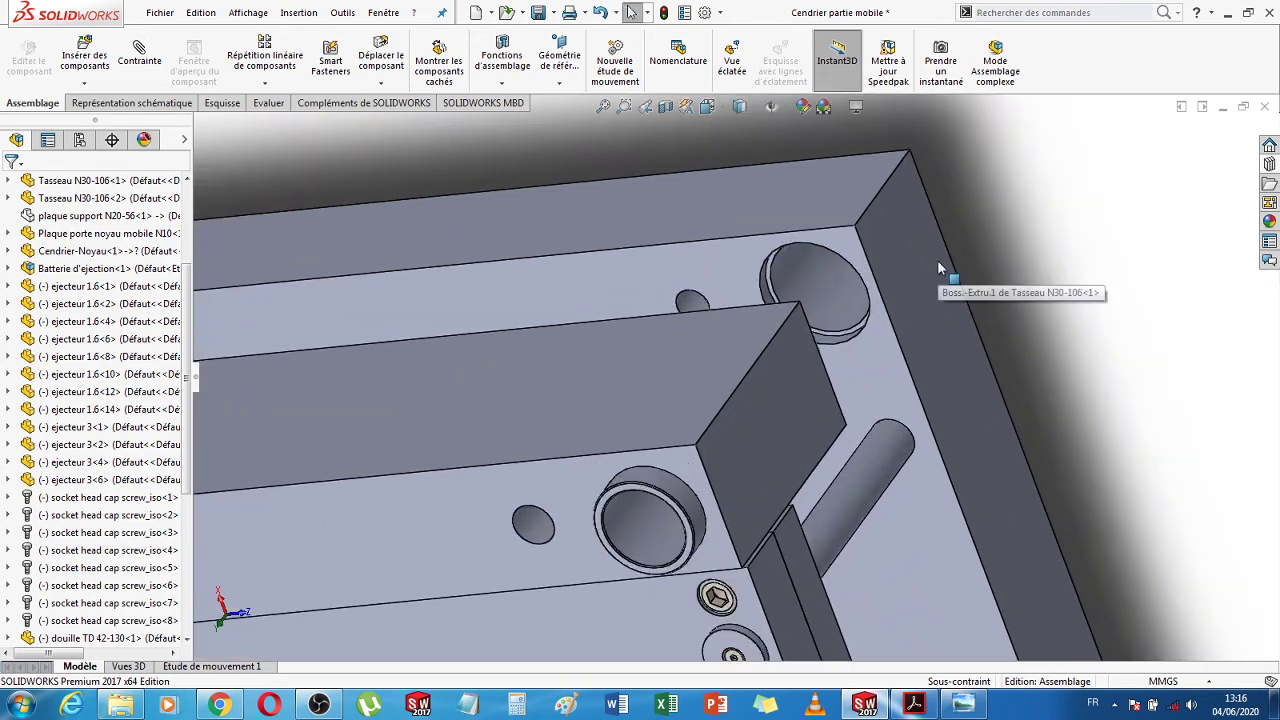
pyautogui.scroll(2, 933, 307)
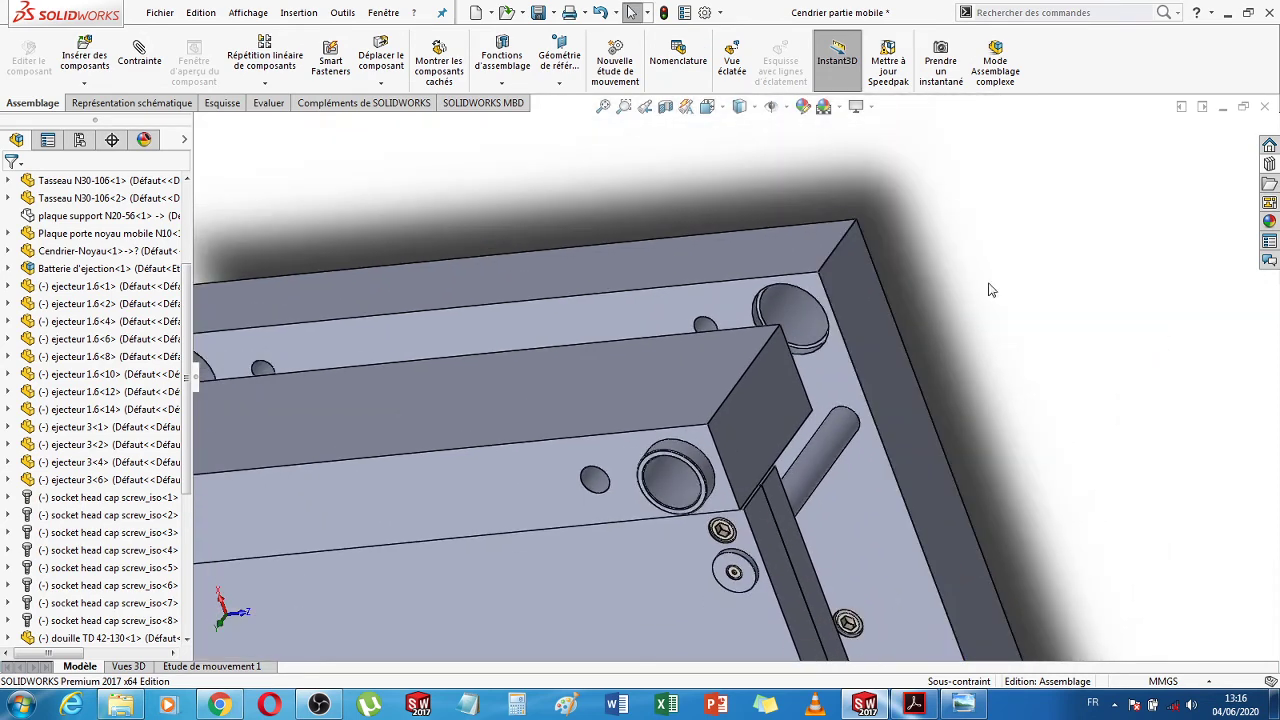
pyautogui.moveTo(997, 277); pyautogui.dragTo(853, 363, button='middle')
pyautogui.scroll(3, 952, 380)
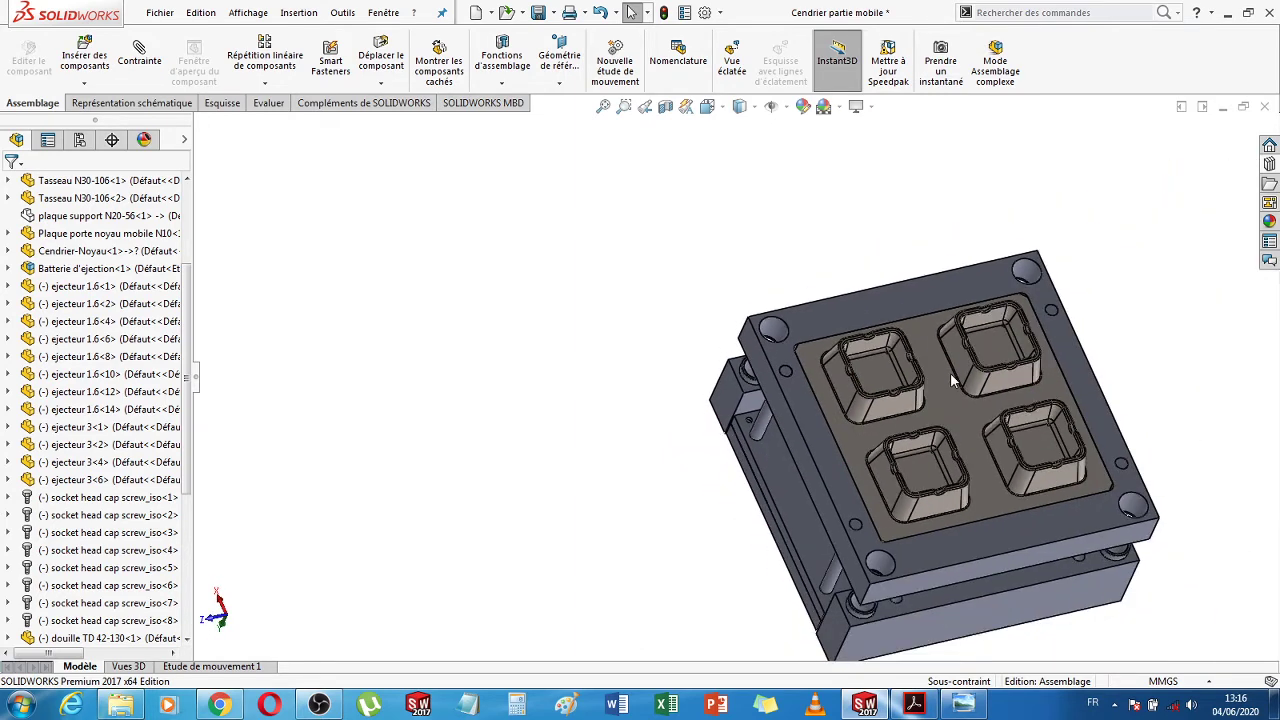
pyautogui.moveTo(1100, 358); pyautogui.dragTo(1108, 425, button='middle')
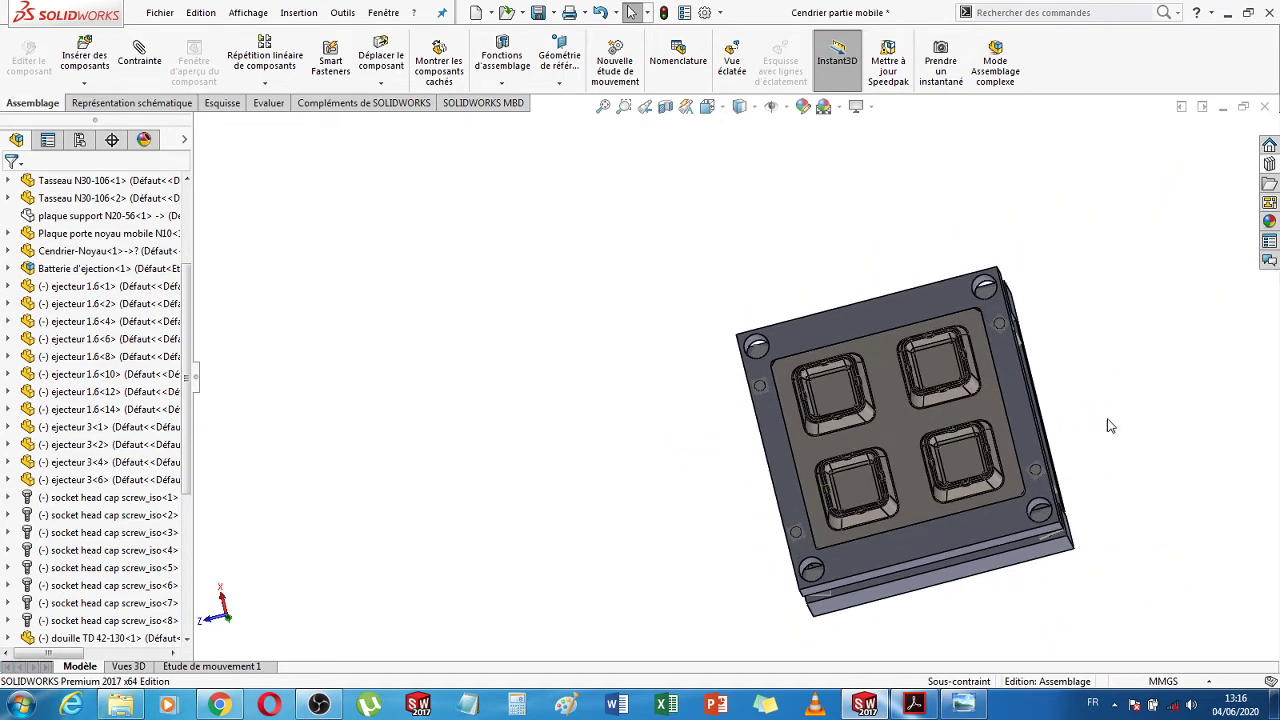
pyautogui.moveTo(1140, 514); pyautogui.dragTo(965, 447, button='middle')
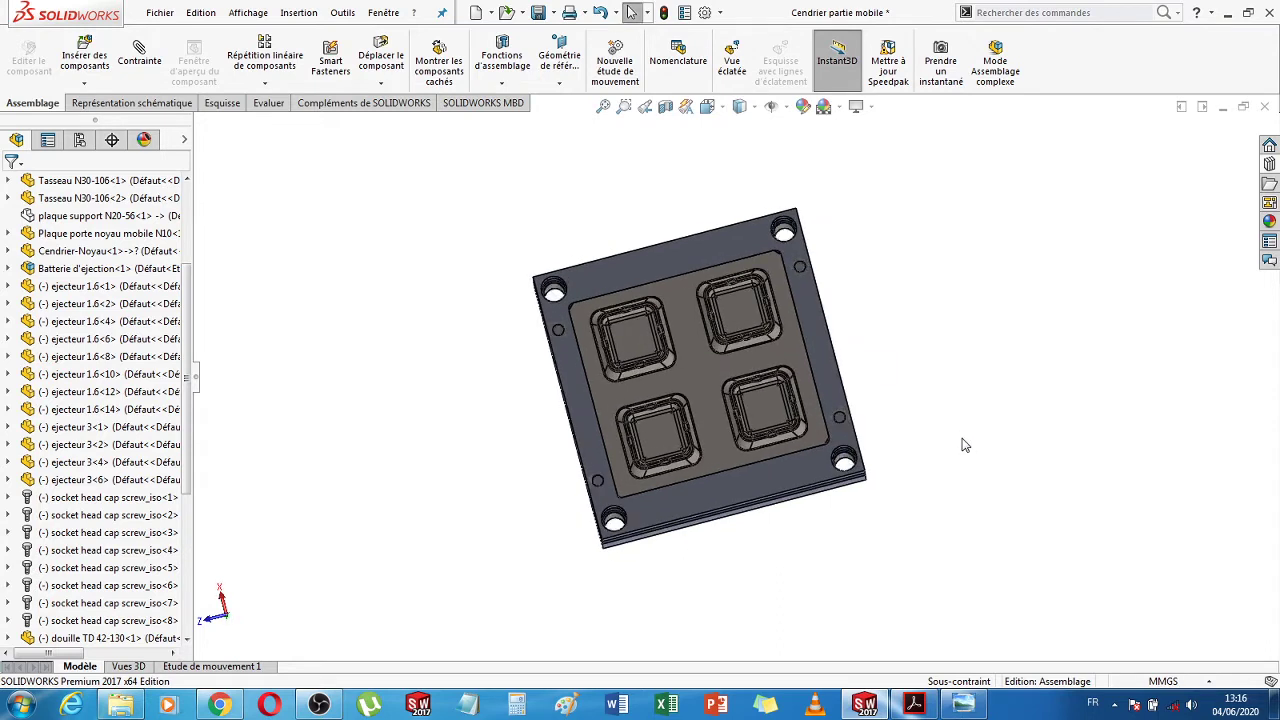
pyautogui.click(685, 252)
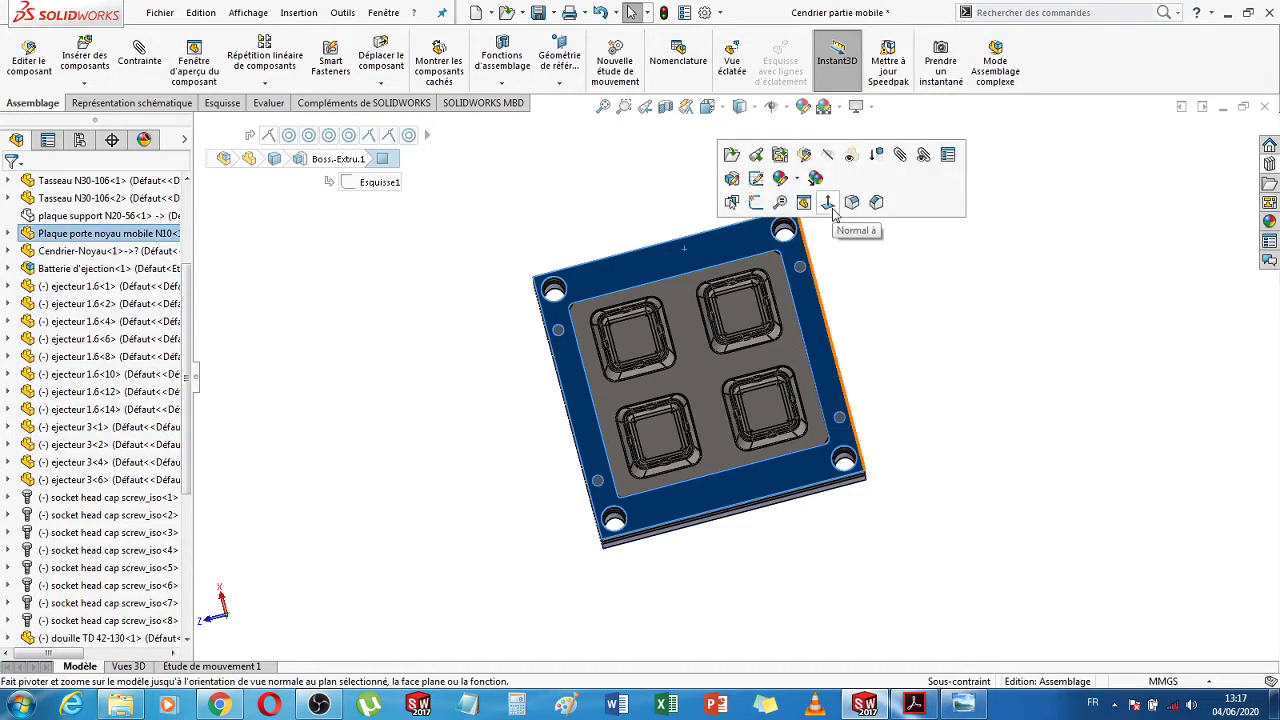
pyautogui.click(827, 202)
pyautogui.click(1067, 311)
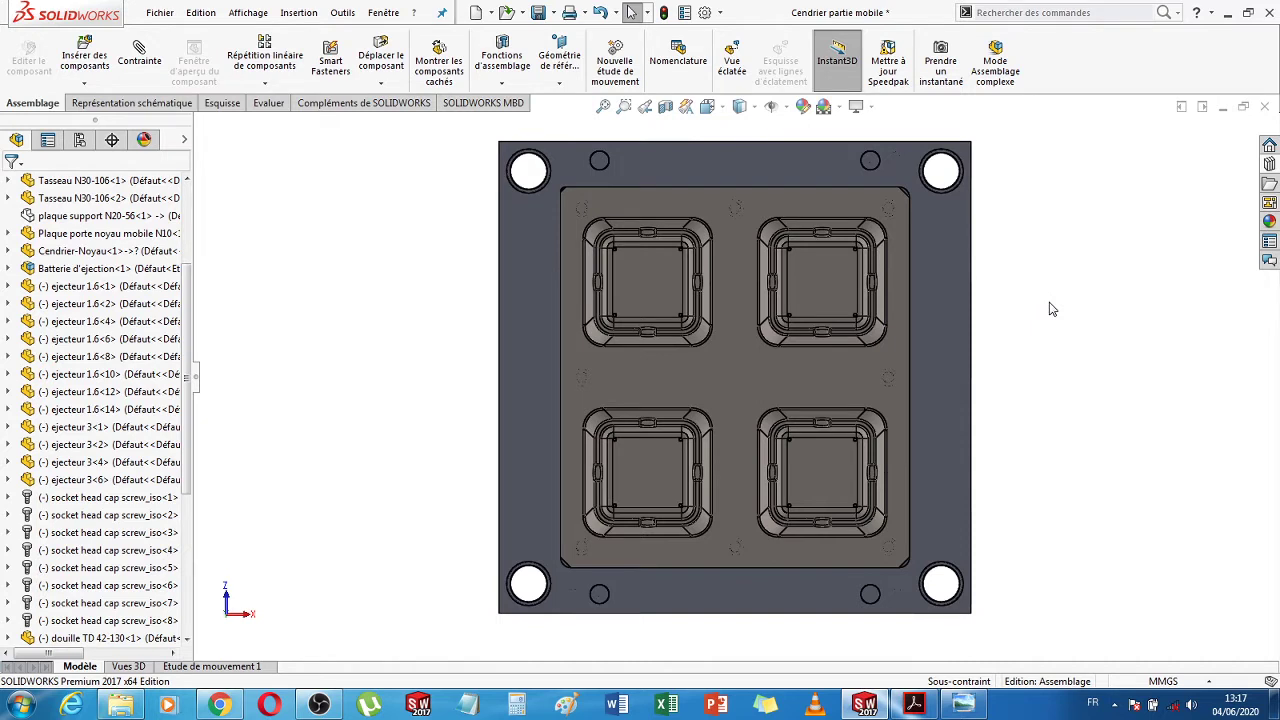
# Open the assembly Cendrier - Partie fixe and view it normal to the outer face of Contre plaque fixe N02
pyautogui.click(158, 14)
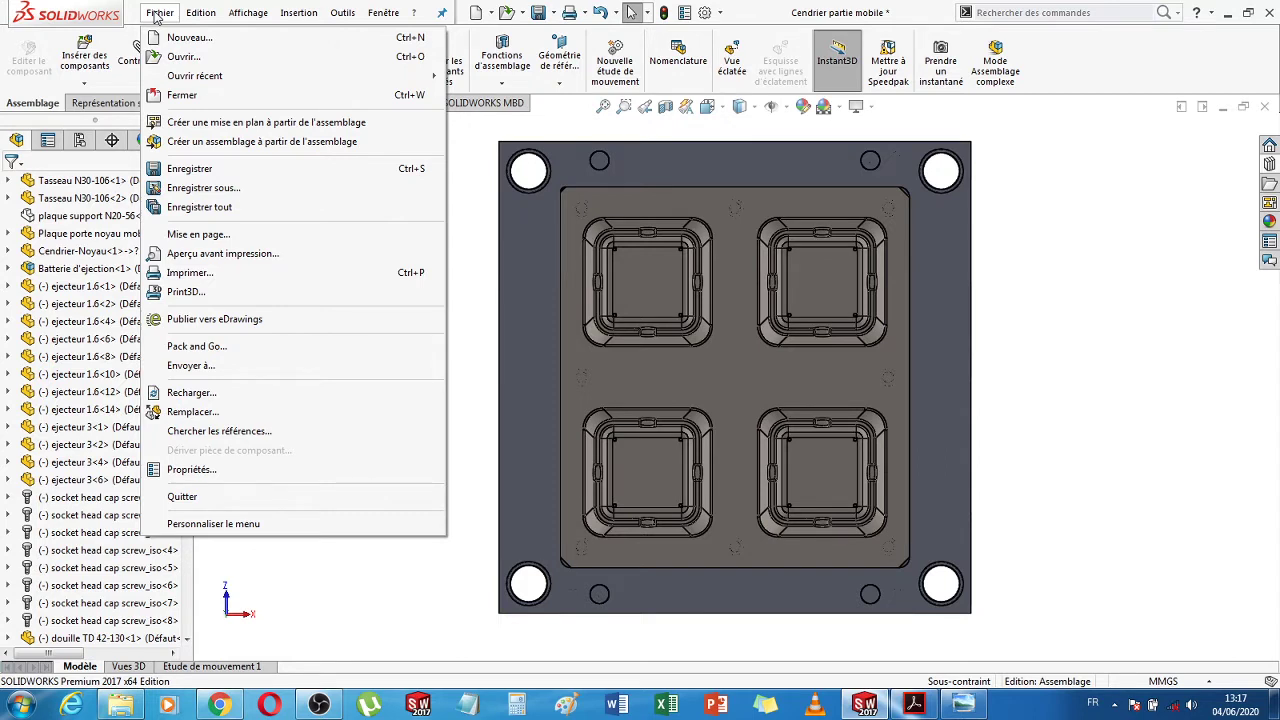
pyautogui.click(183, 60)
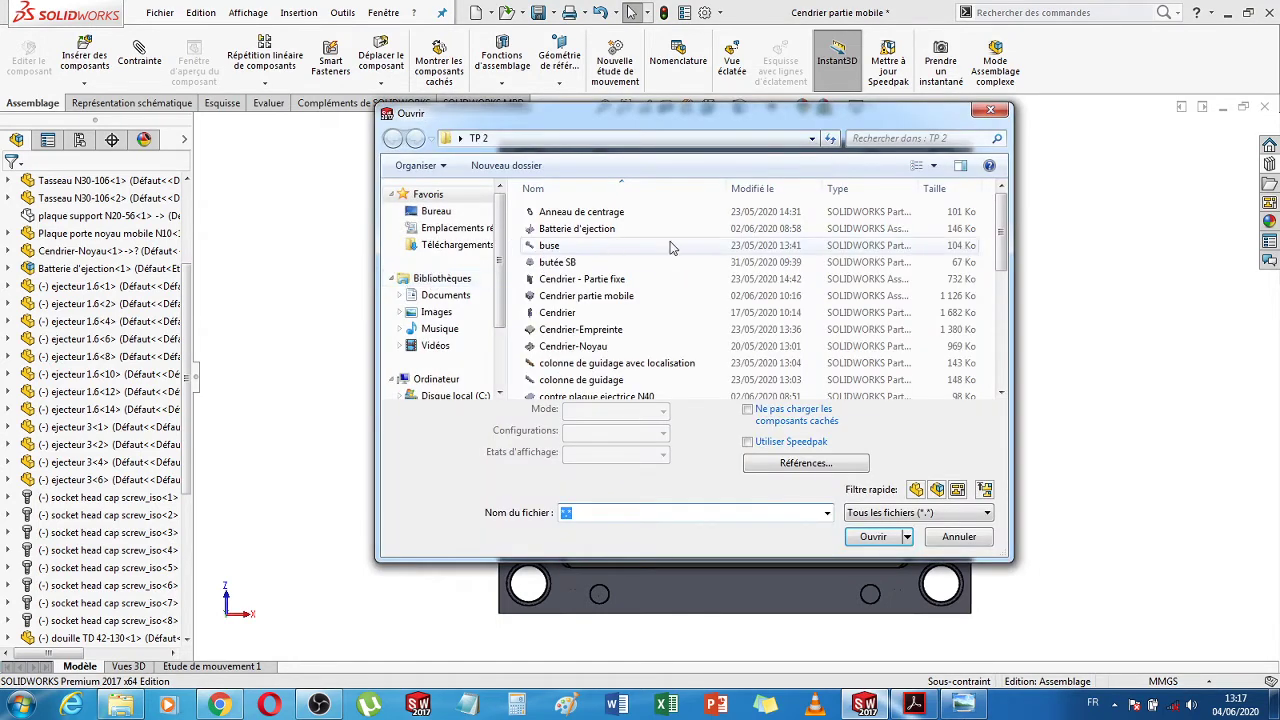
pyautogui.moveTo(1004, 230); pyautogui.dragTo(1005, 249)
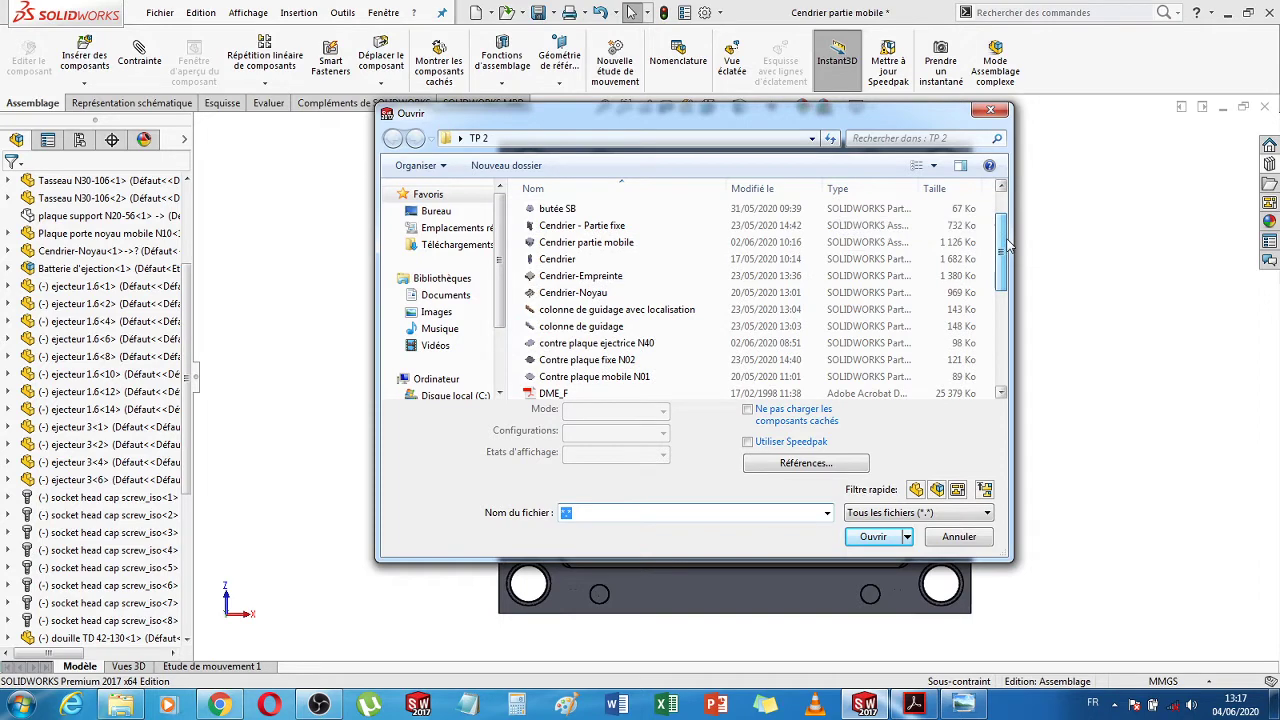
pyautogui.doubleClick(582, 230)
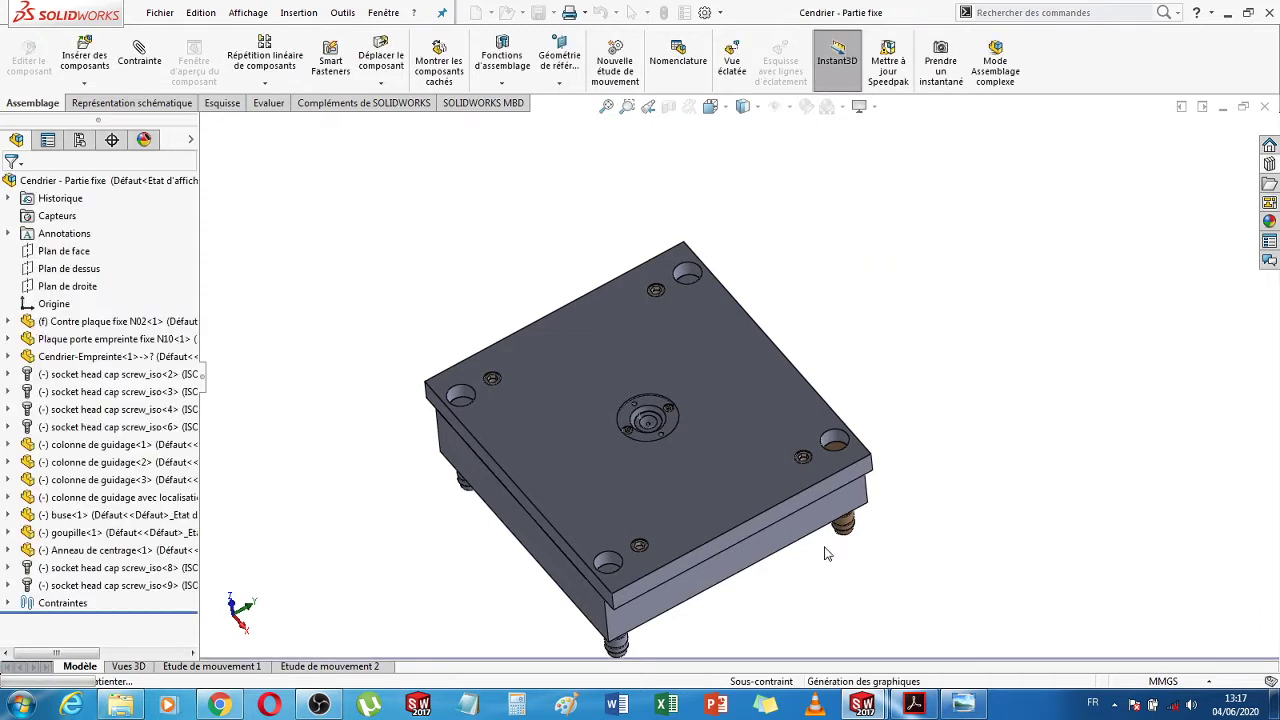
pyautogui.click(736, 389)
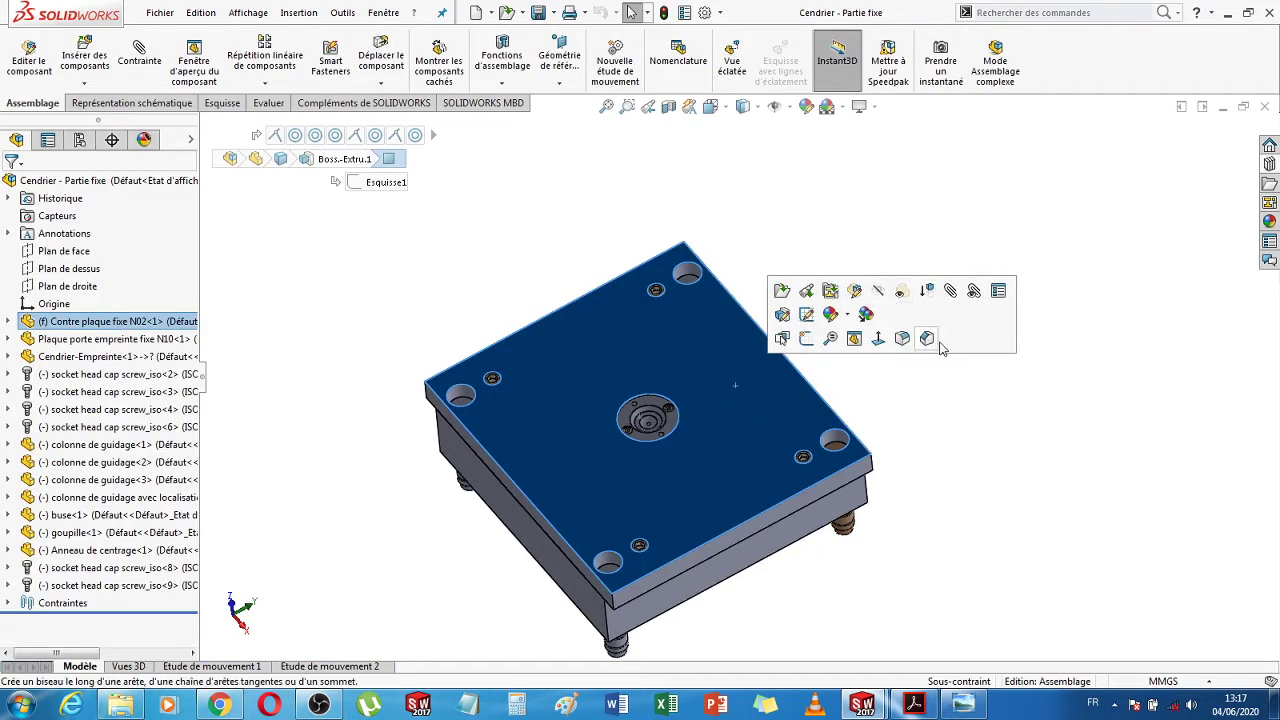
pyautogui.click(879, 340)
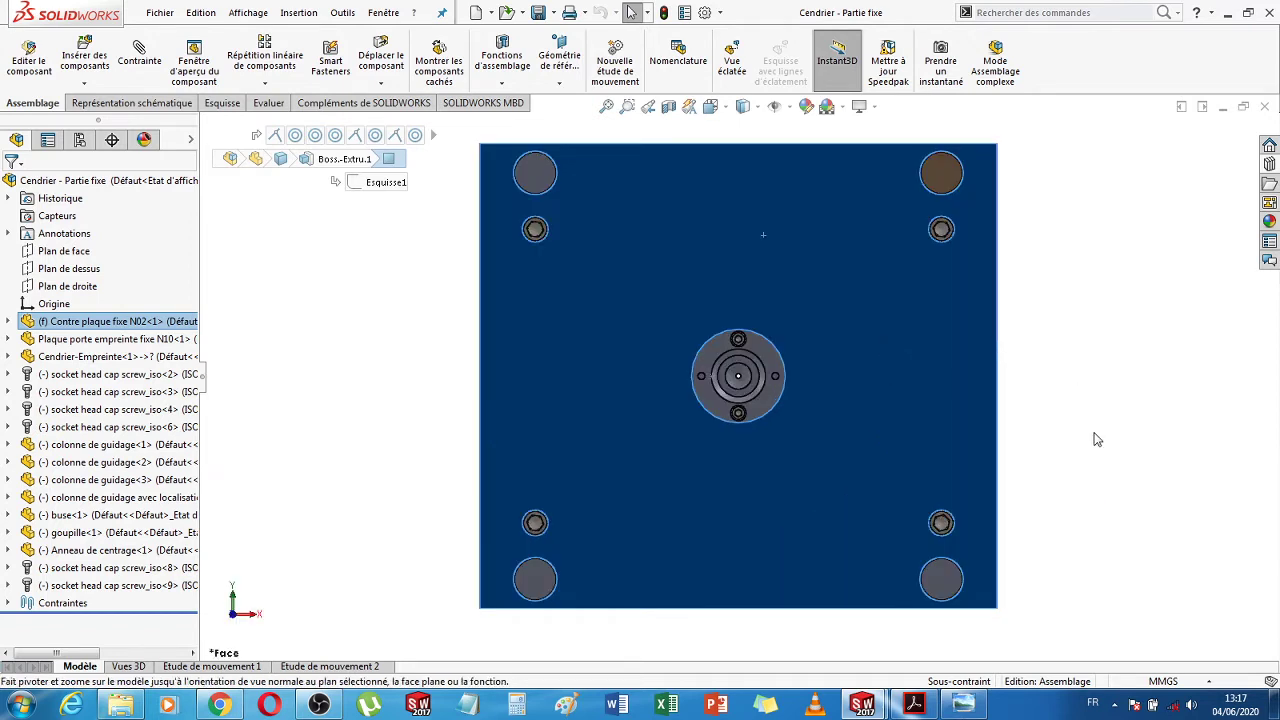
pyautogui.click(1096, 438)
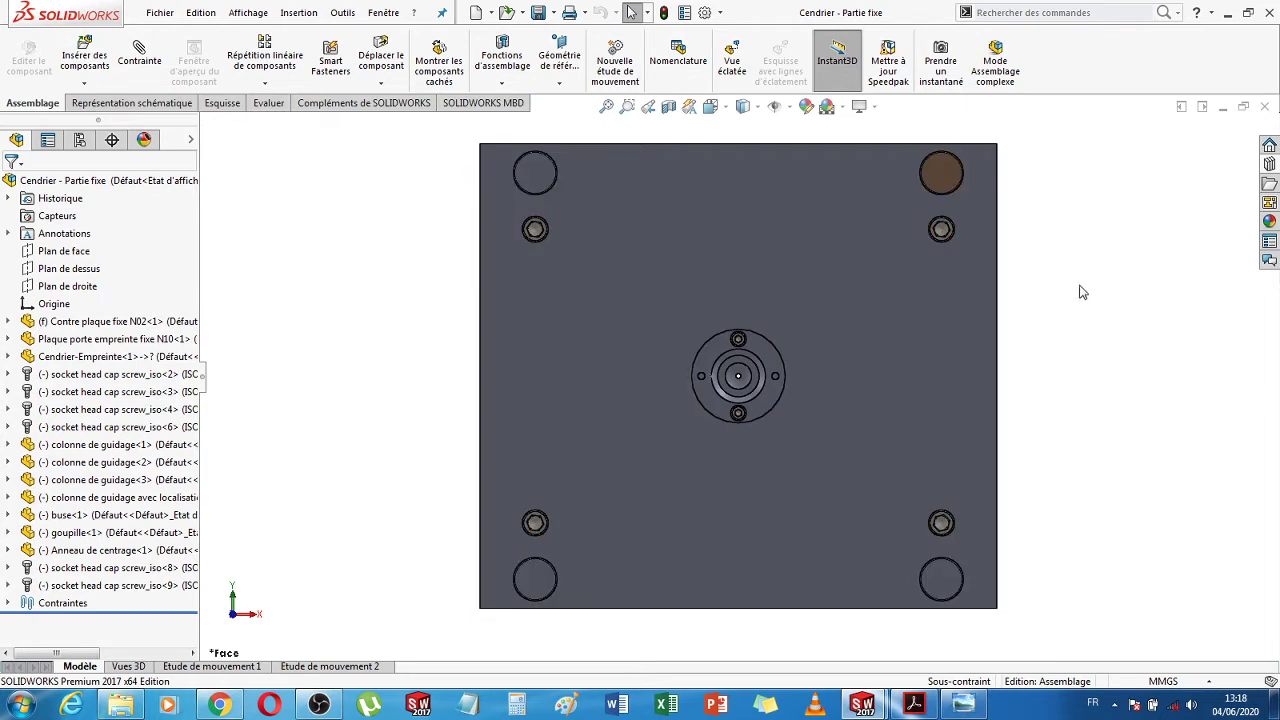
# Compare the corner holes of the fixed half with those of Cendrier partie mobile, then return to the fixed half
pyautogui.moveTo(1084, 292); pyautogui.dragTo(1063, 277, button='middle')
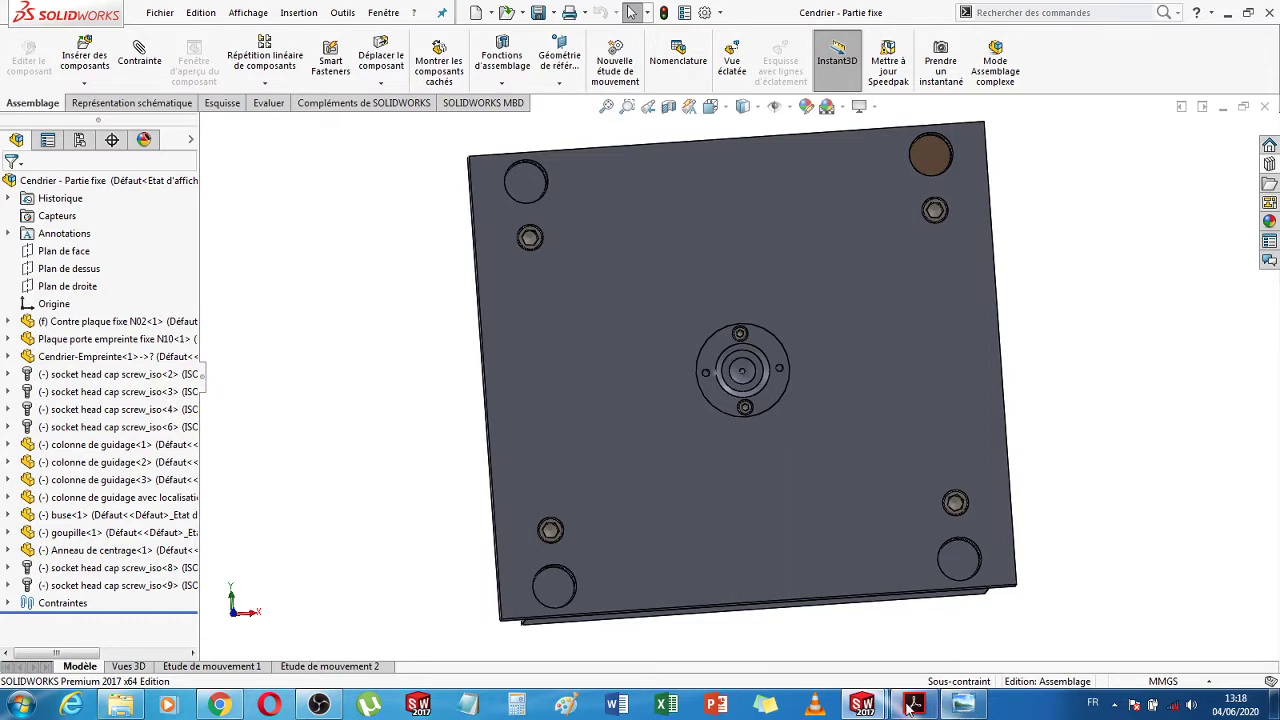
pyautogui.moveTo(866, 706)
pyautogui.click(780, 655)
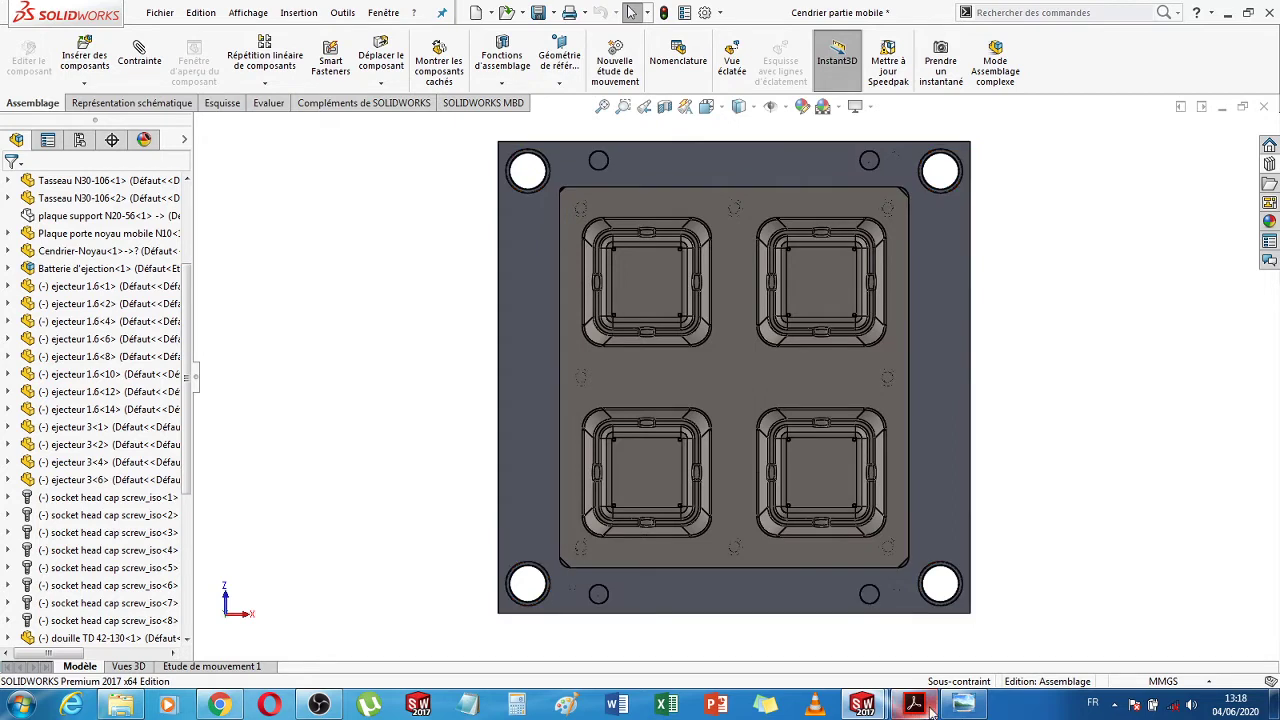
pyautogui.moveTo(866, 705)
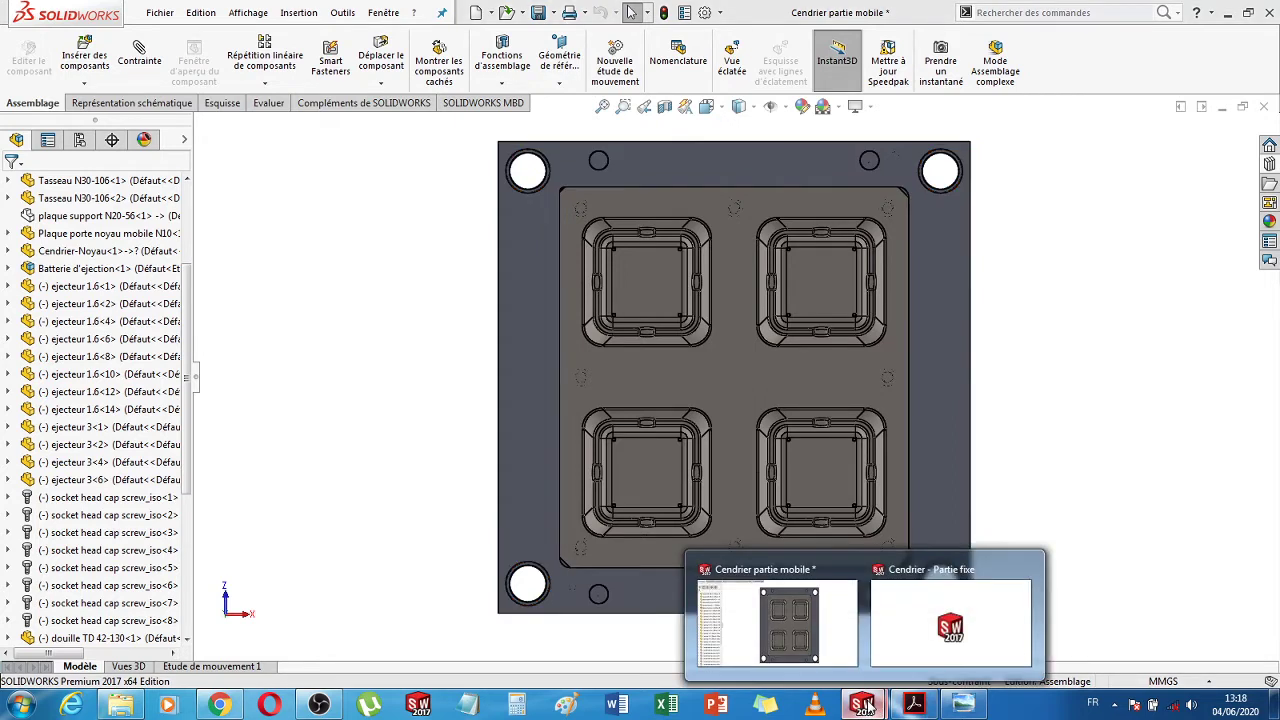
pyautogui.click(983, 640)
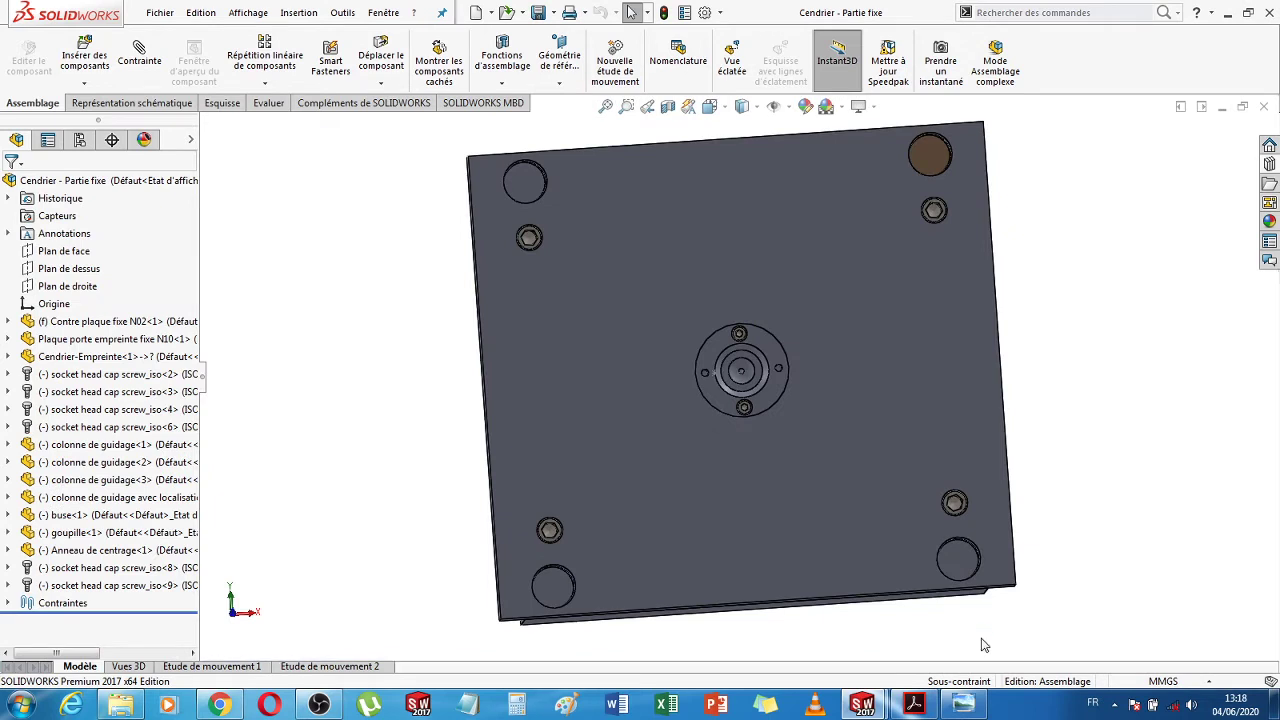
# Inspect the corner with the differently coloured locating guide pillar on the fixed half, then close Cendrier - Partie fixe
pyautogui.moveTo(1108, 404); pyautogui.dragTo(1111, 556, button='middle')
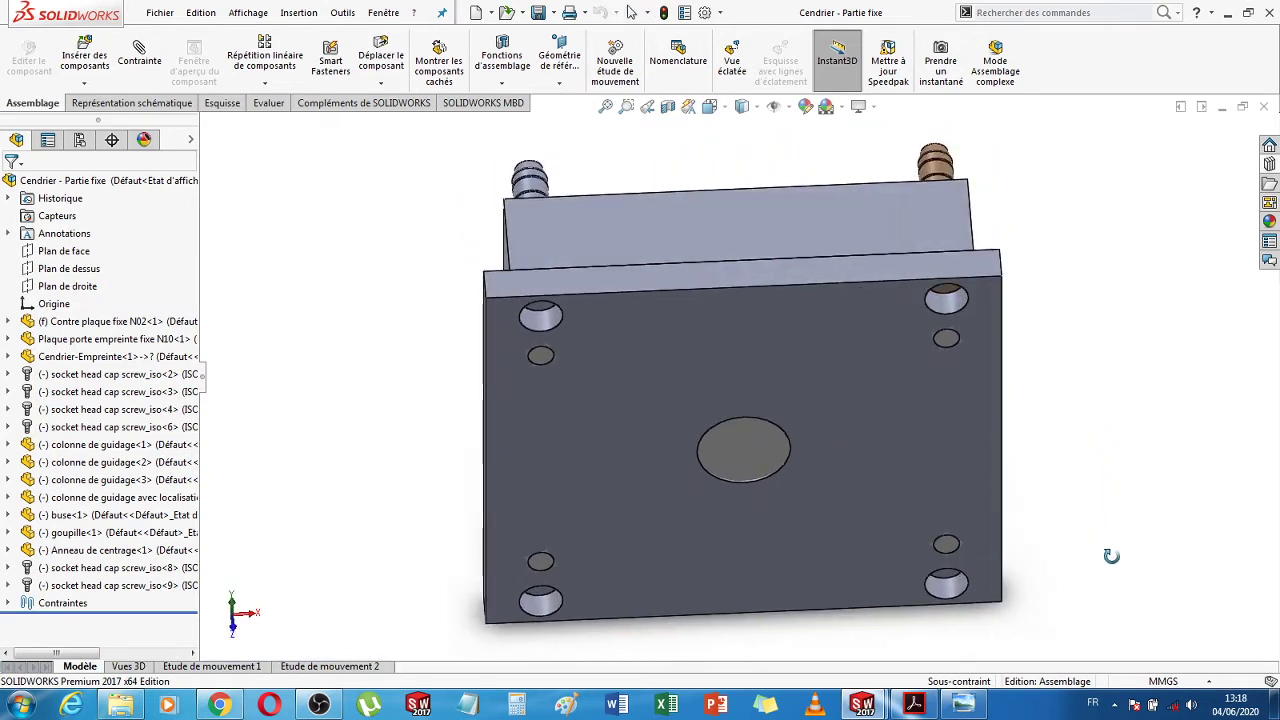
pyautogui.scroll(-6, 1002, 284)
pyautogui.scroll(2, 924, 317)
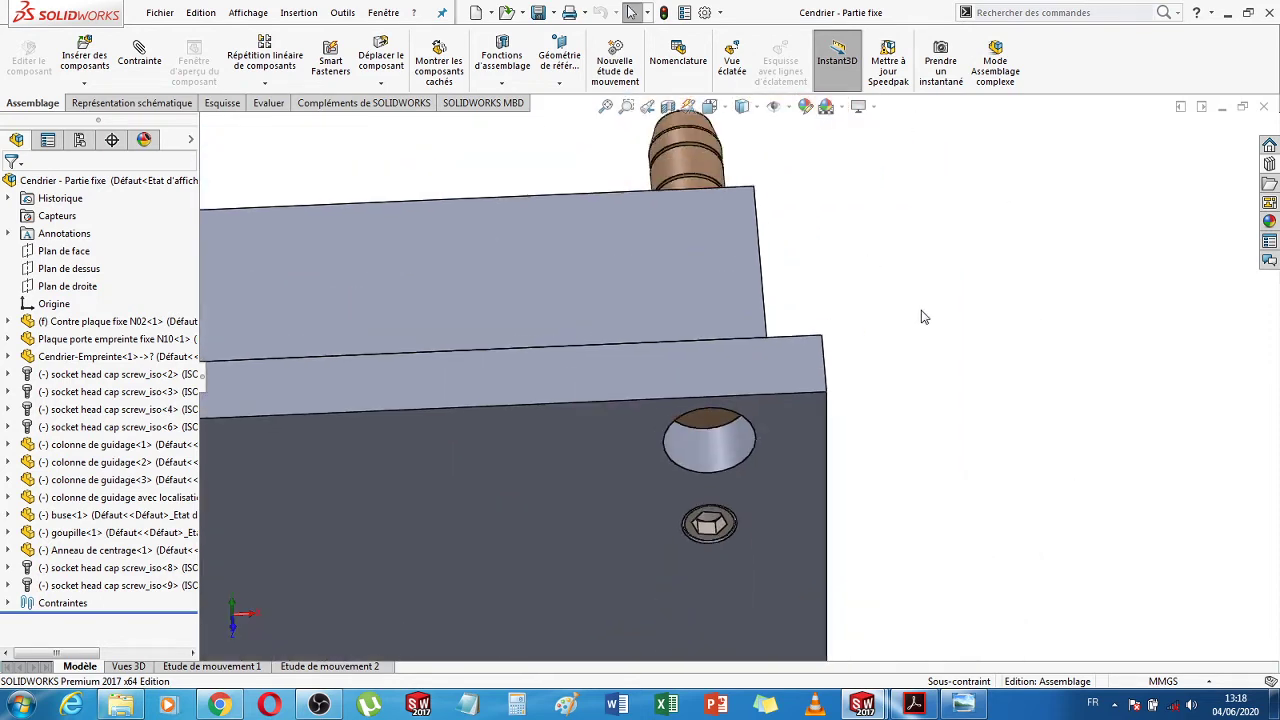
pyautogui.scroll(3, 924, 317)
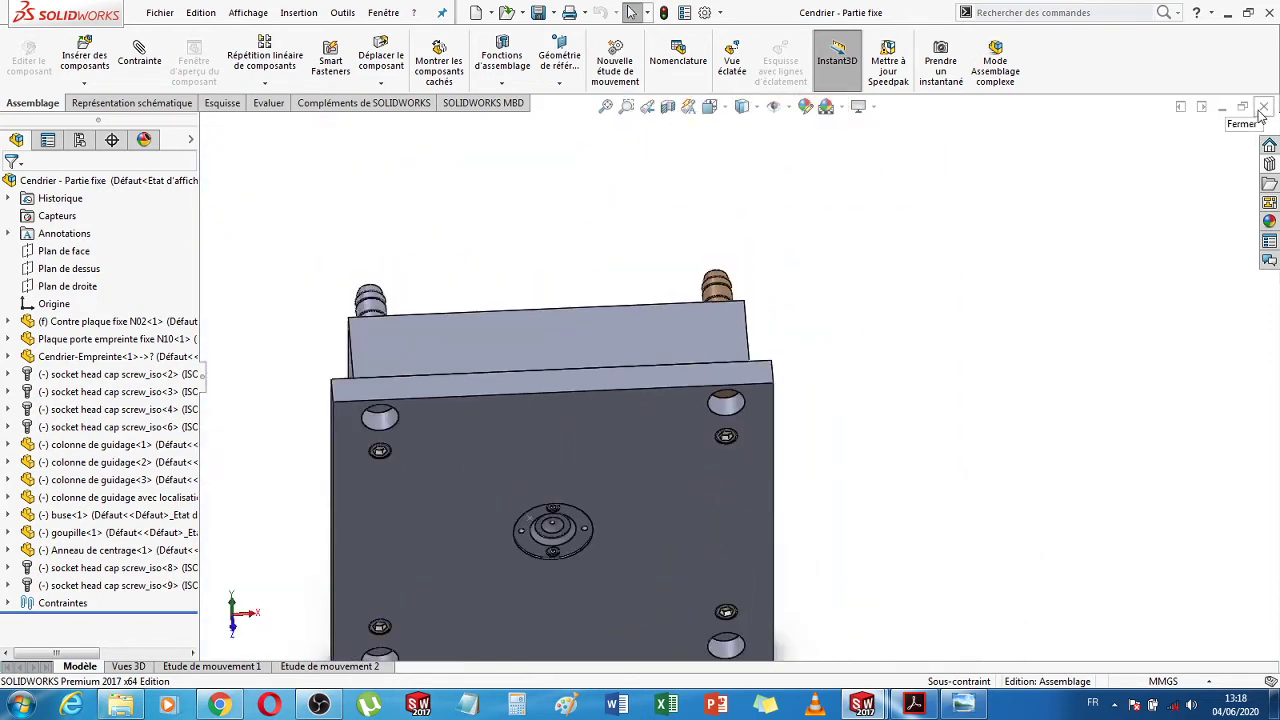
pyautogui.click(1263, 107)
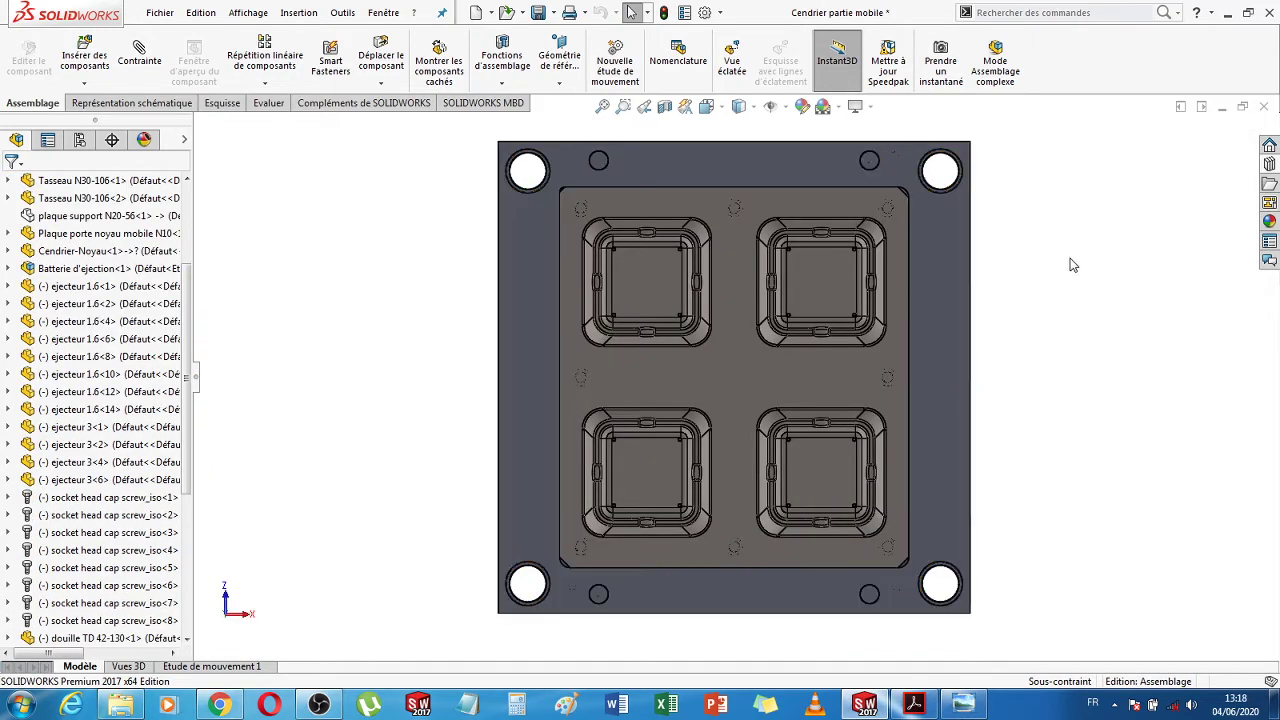
# Insert the part douille épaulée avec localisation FBC beside a corner bore of Plaque porte noyau mobile N10
pyautogui.moveTo(1006, 234); pyautogui.dragTo(889, 405, button='middle')
pyautogui.scroll(-3, 487, 332)
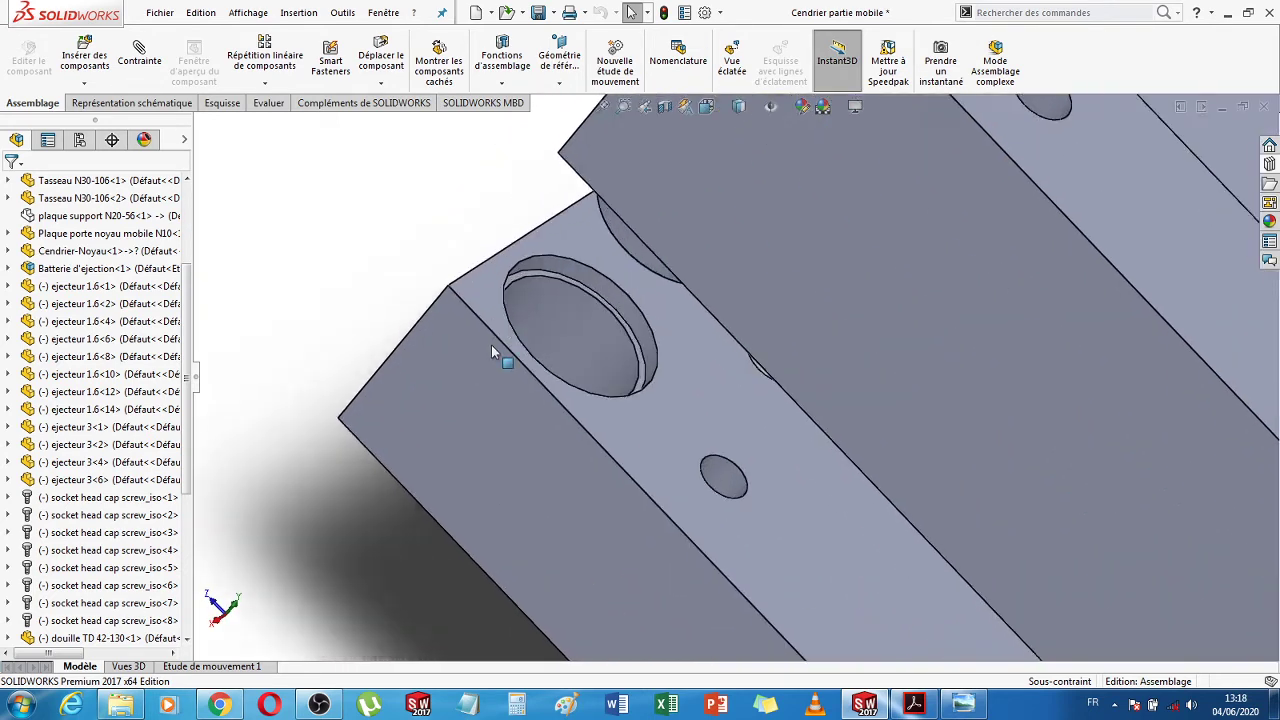
pyautogui.click(84, 86)
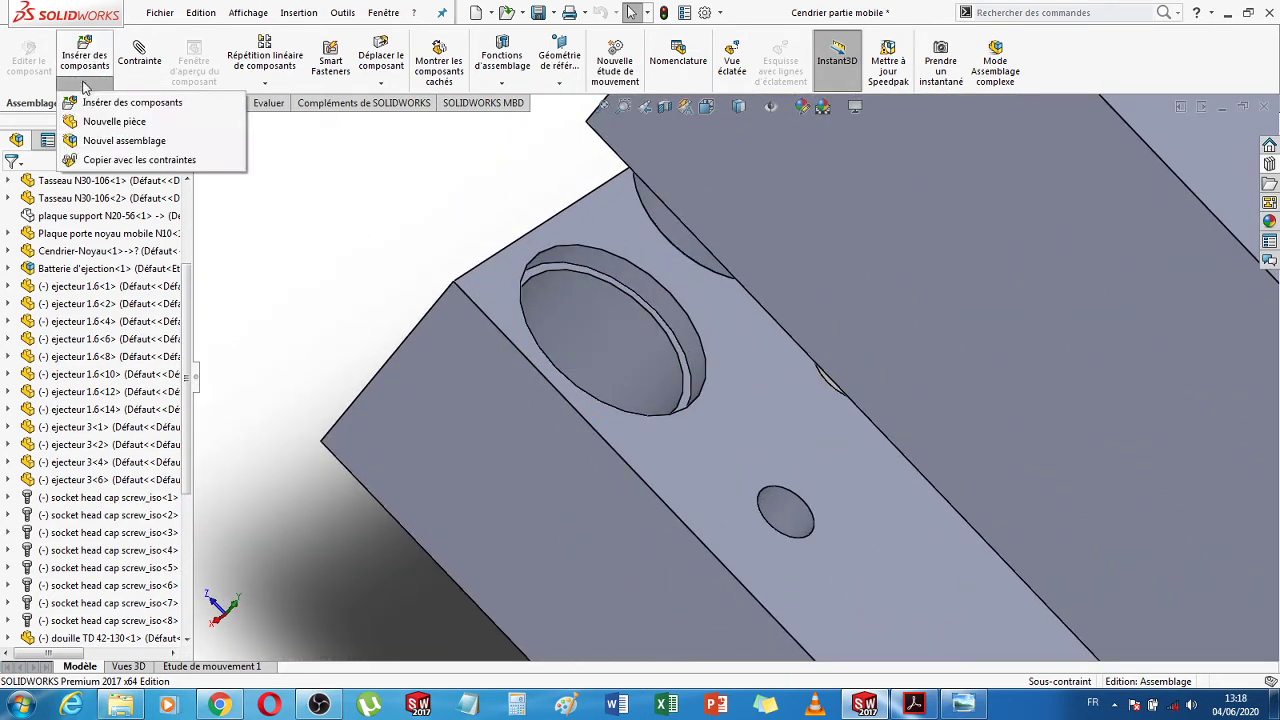
pyautogui.click(88, 101)
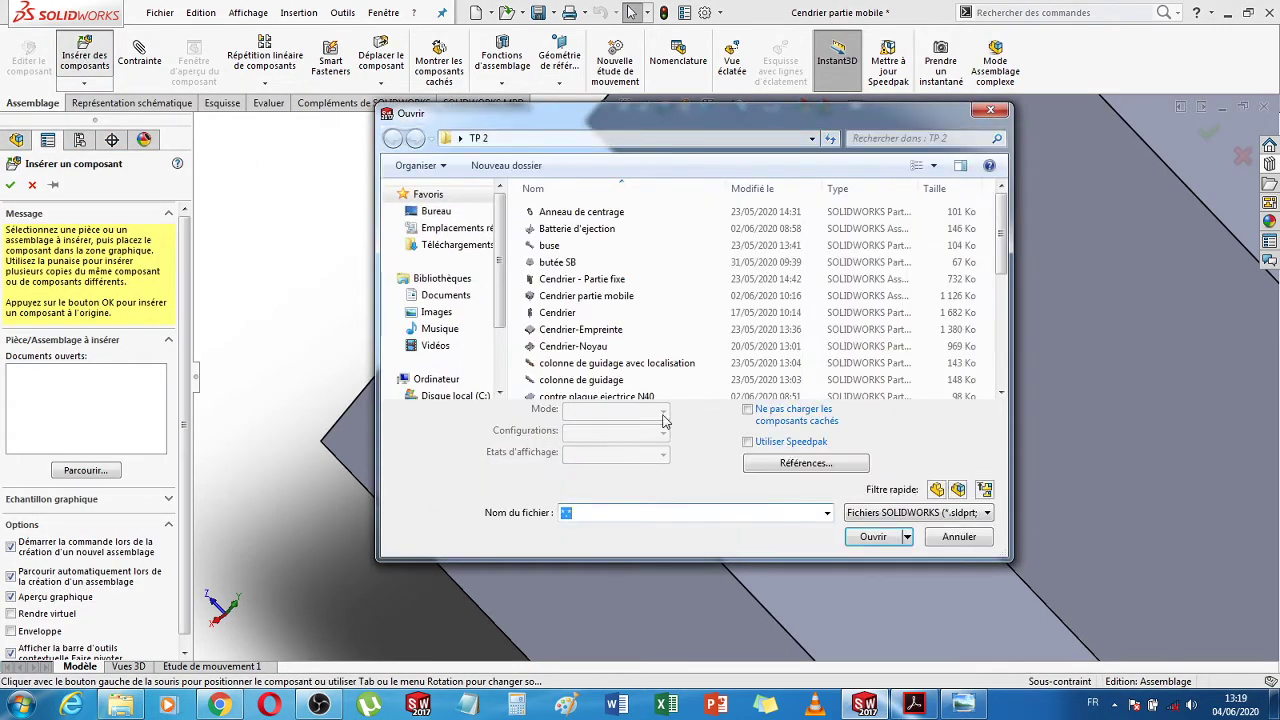
pyautogui.moveTo(1001, 245); pyautogui.dragTo(1008, 312)
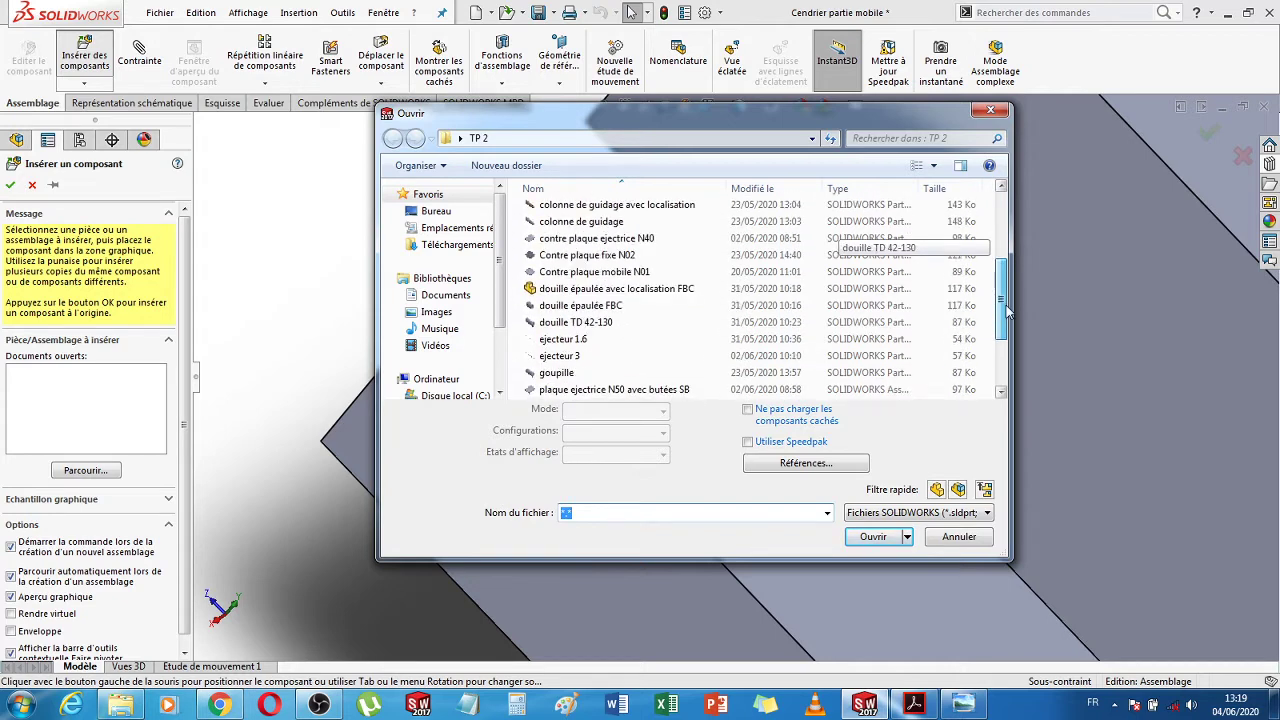
pyautogui.doubleClick(655, 290)
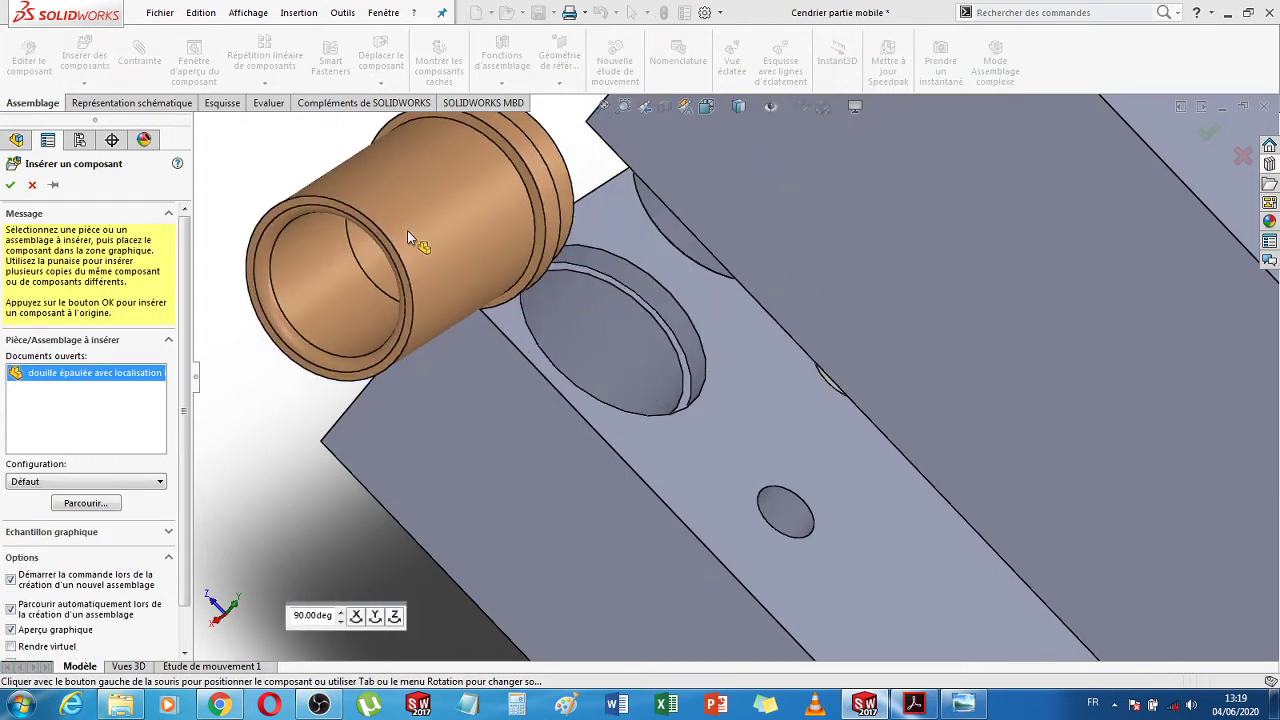
pyautogui.click(395, 222)
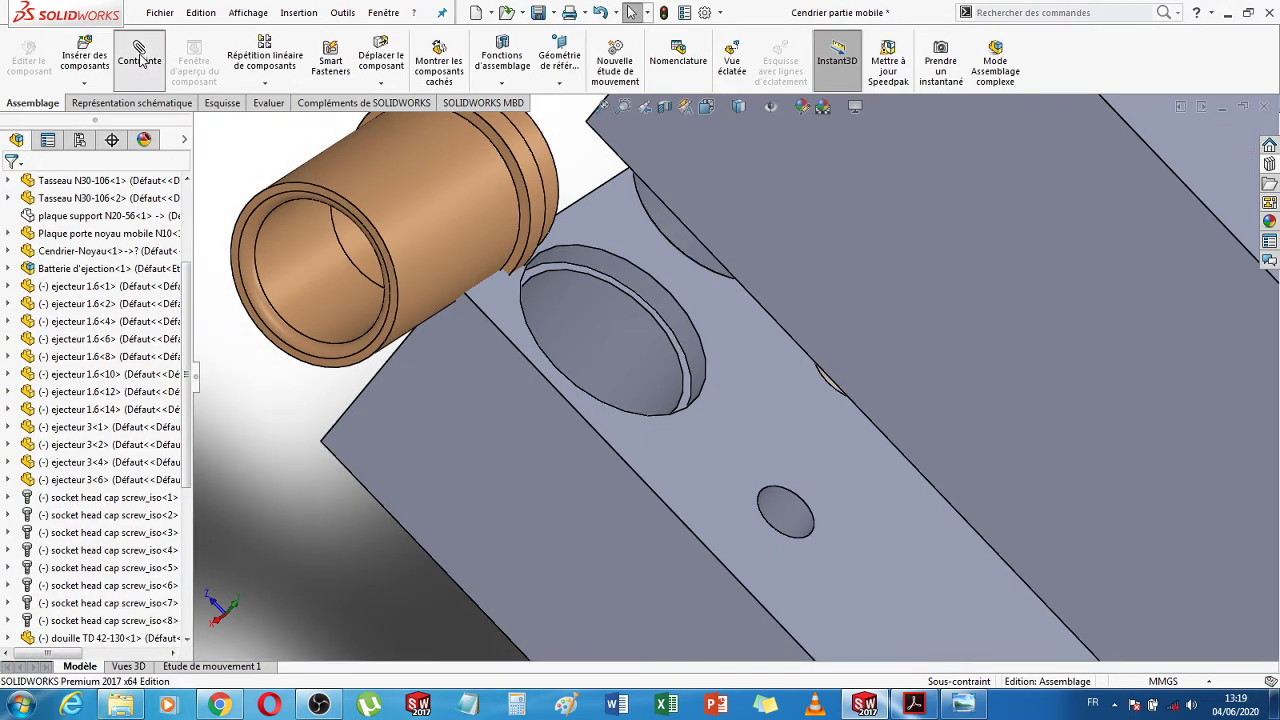
# Mate the shouldered bushing's outer cylindrical face concentric with the 42 mm corner bore of Plaque porte noyau mobile N10
pyautogui.click(419, 189)
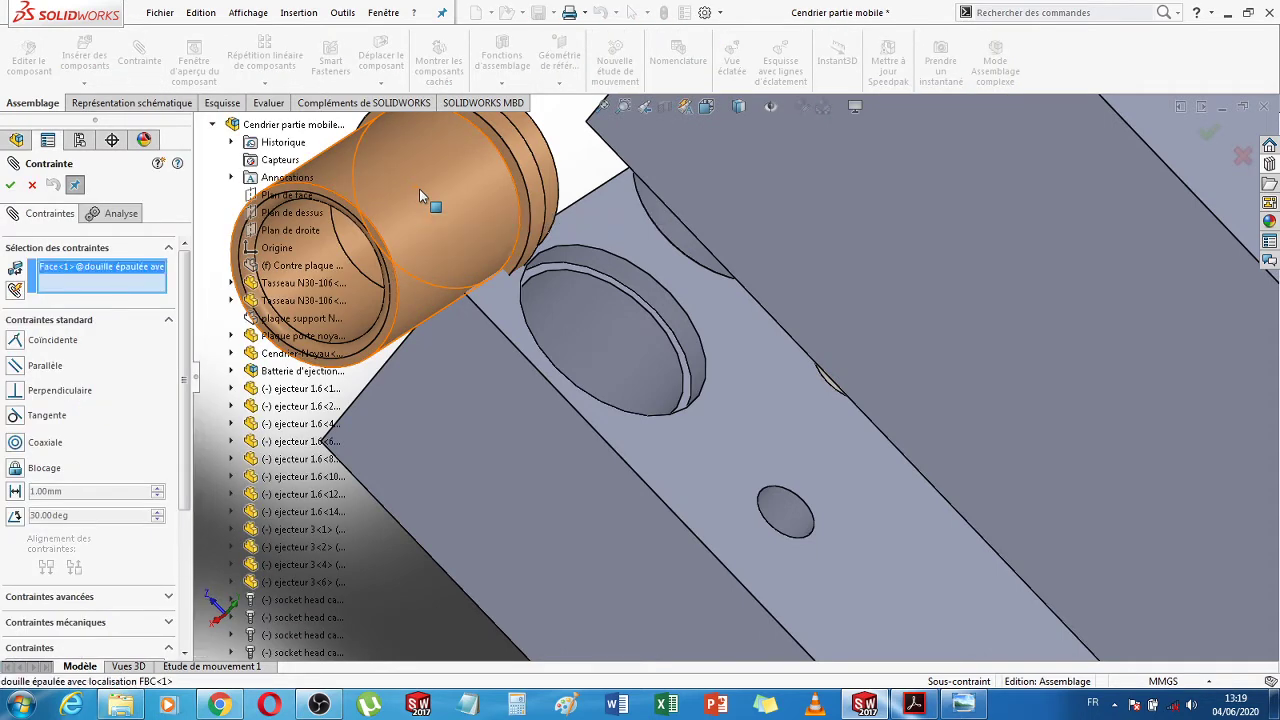
pyautogui.click(604, 318)
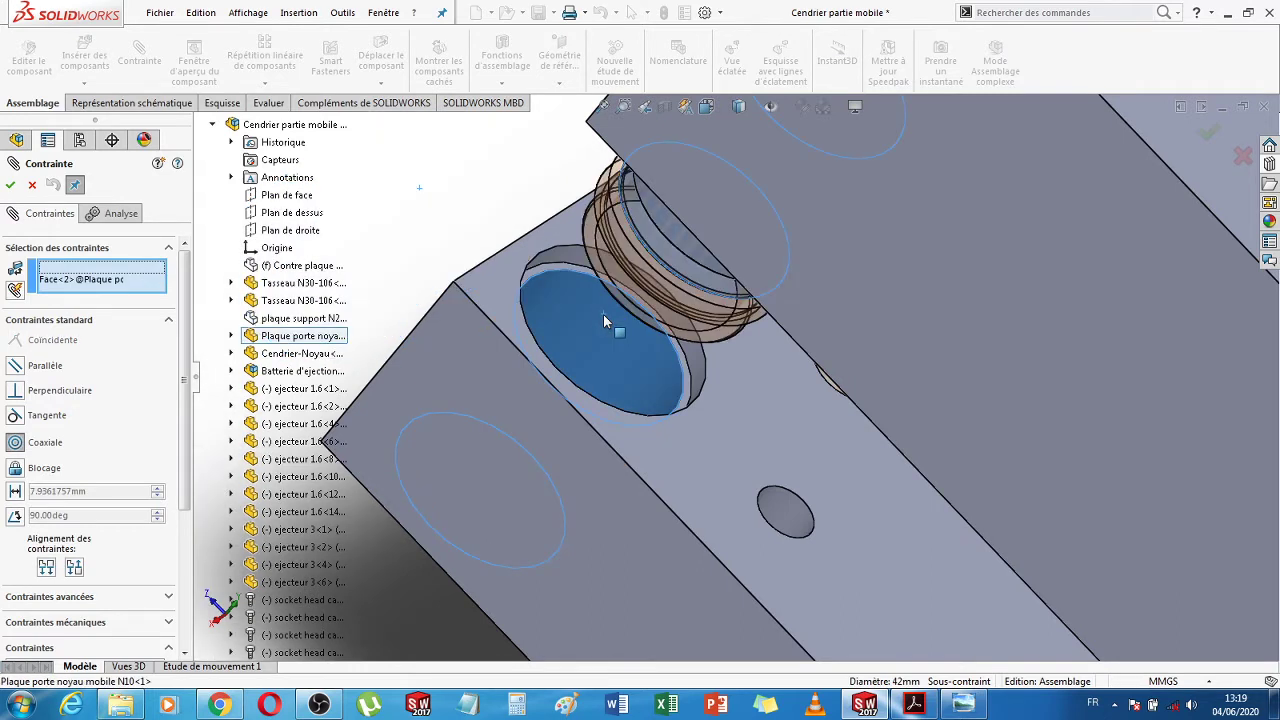
pyautogui.click(10, 185)
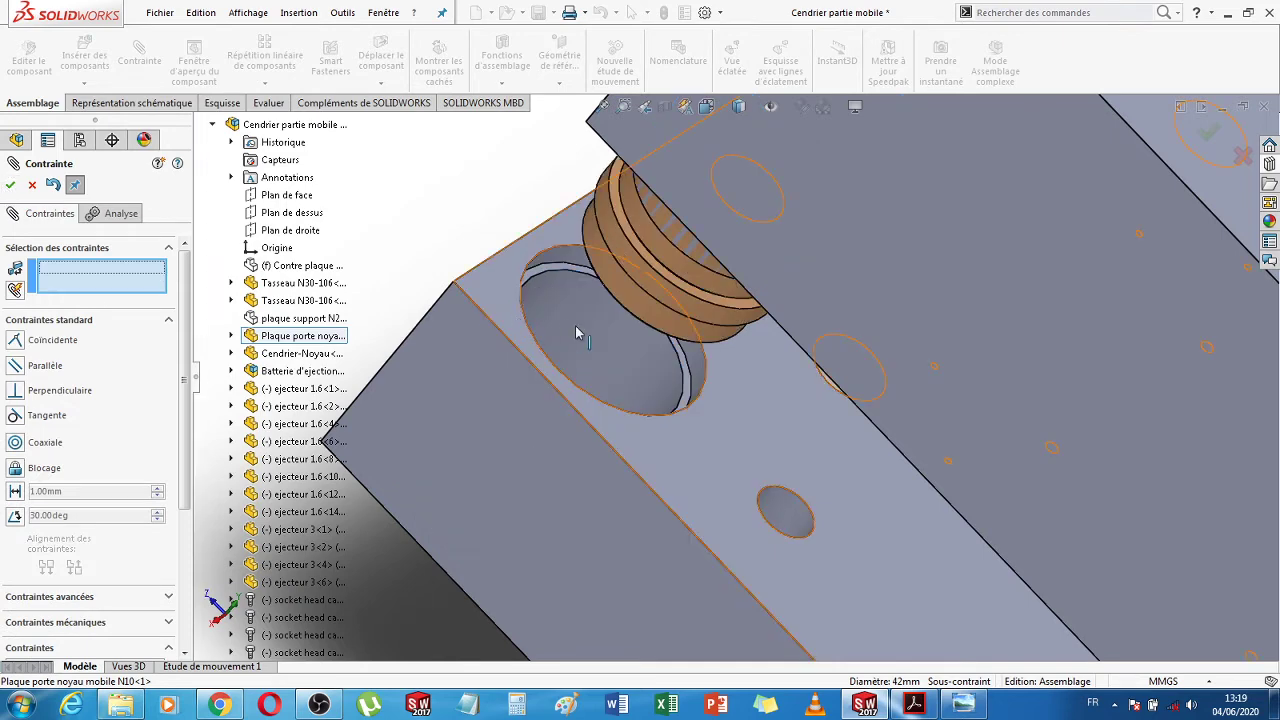
pyautogui.scroll(5, 577, 333)
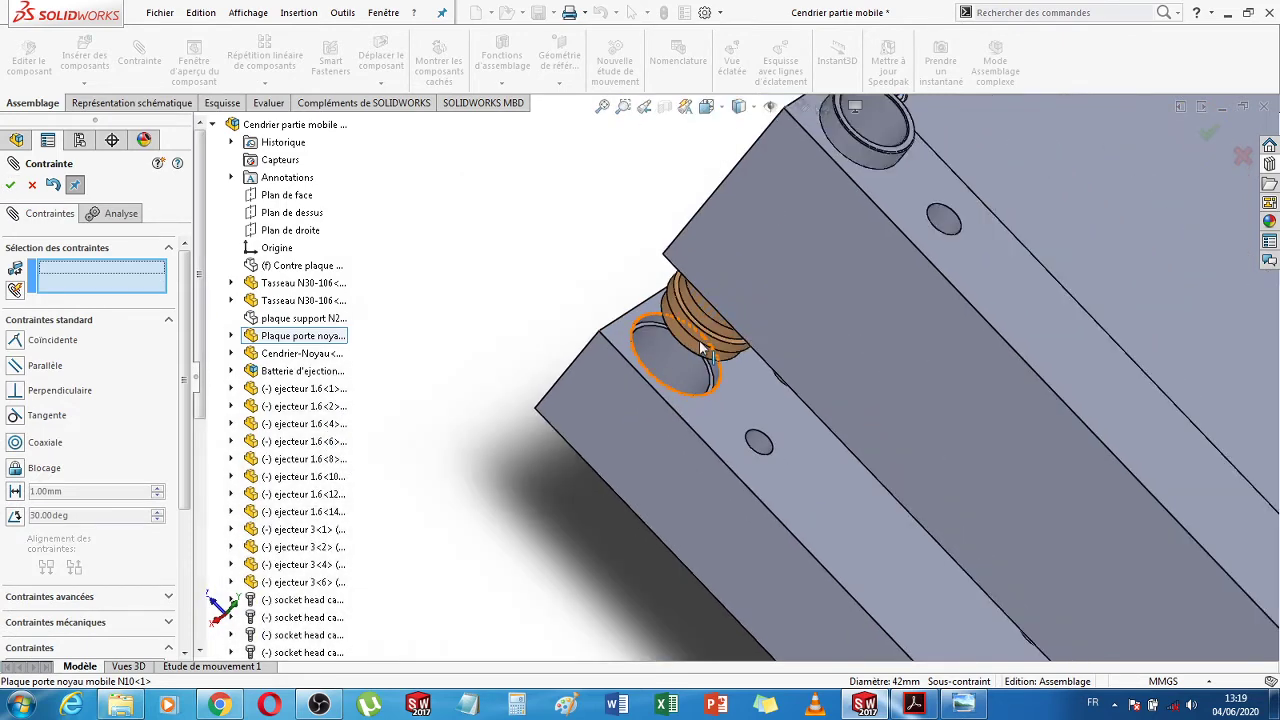
pyautogui.scroll(3, 703, 348)
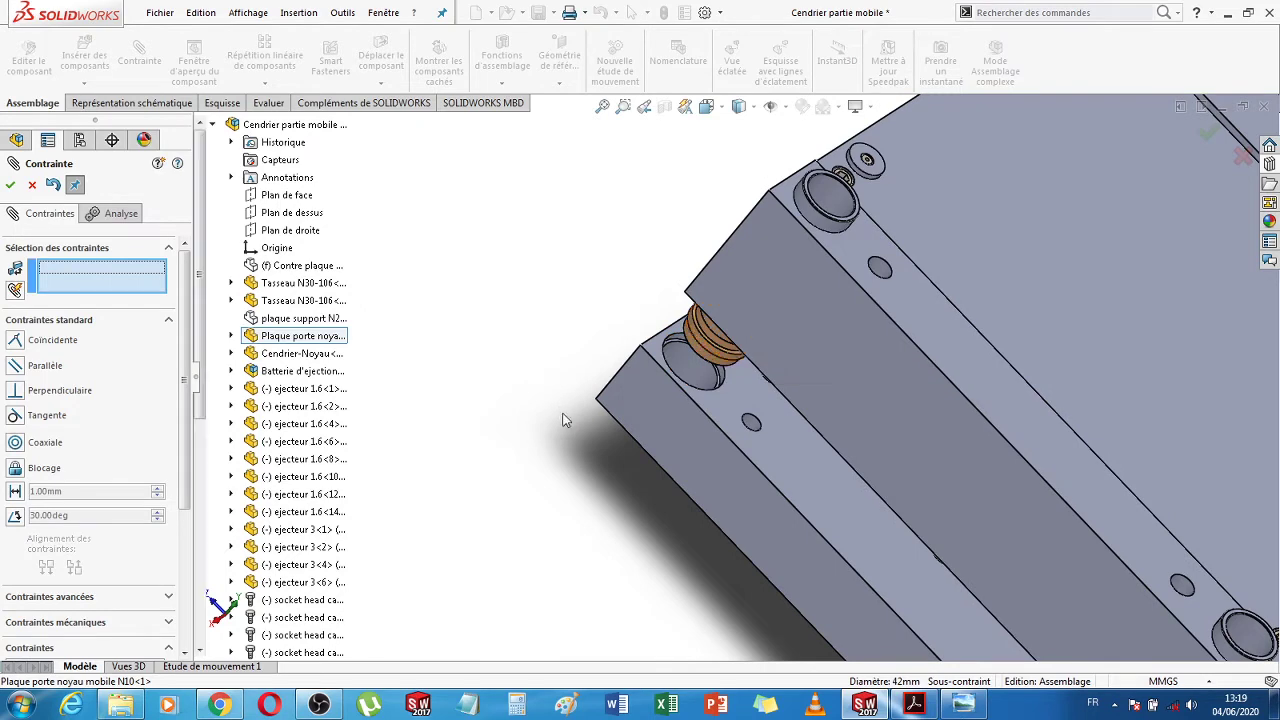
pyautogui.moveTo(556, 445); pyautogui.dragTo(544, 407, button='middle')
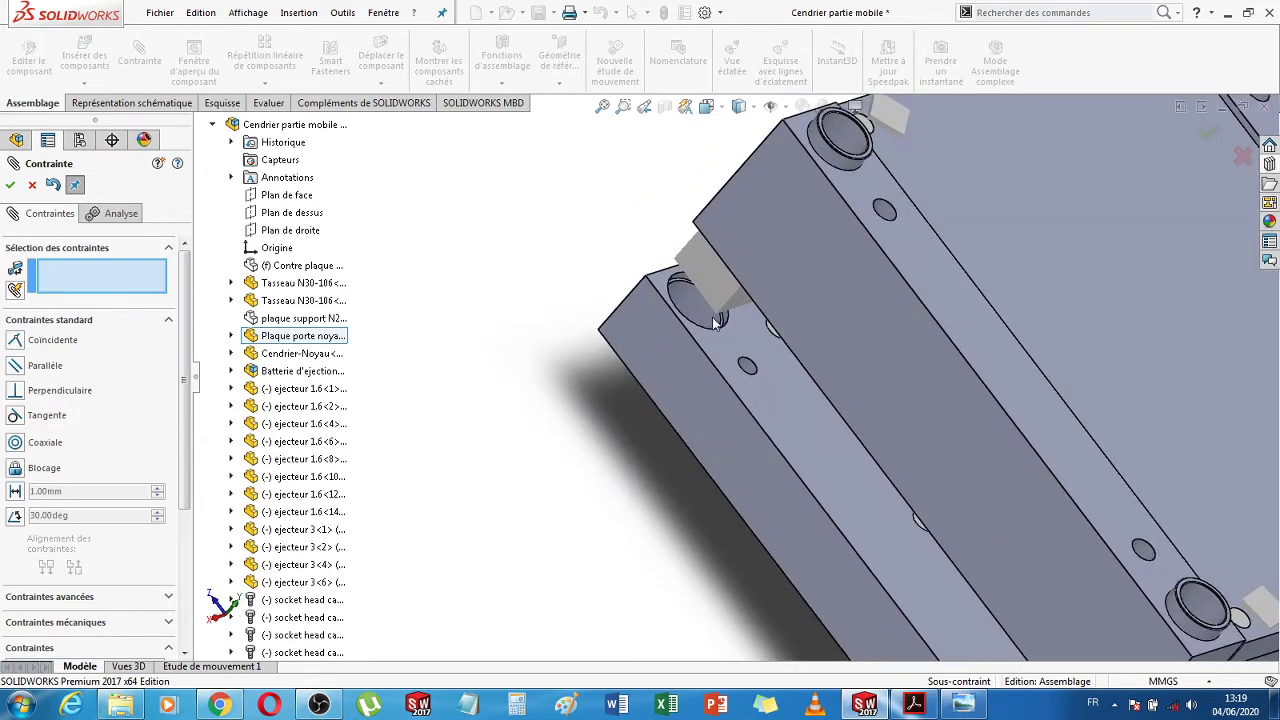
pyautogui.scroll(-5, 710, 310)
pyautogui.scroll(-1, 710, 316)
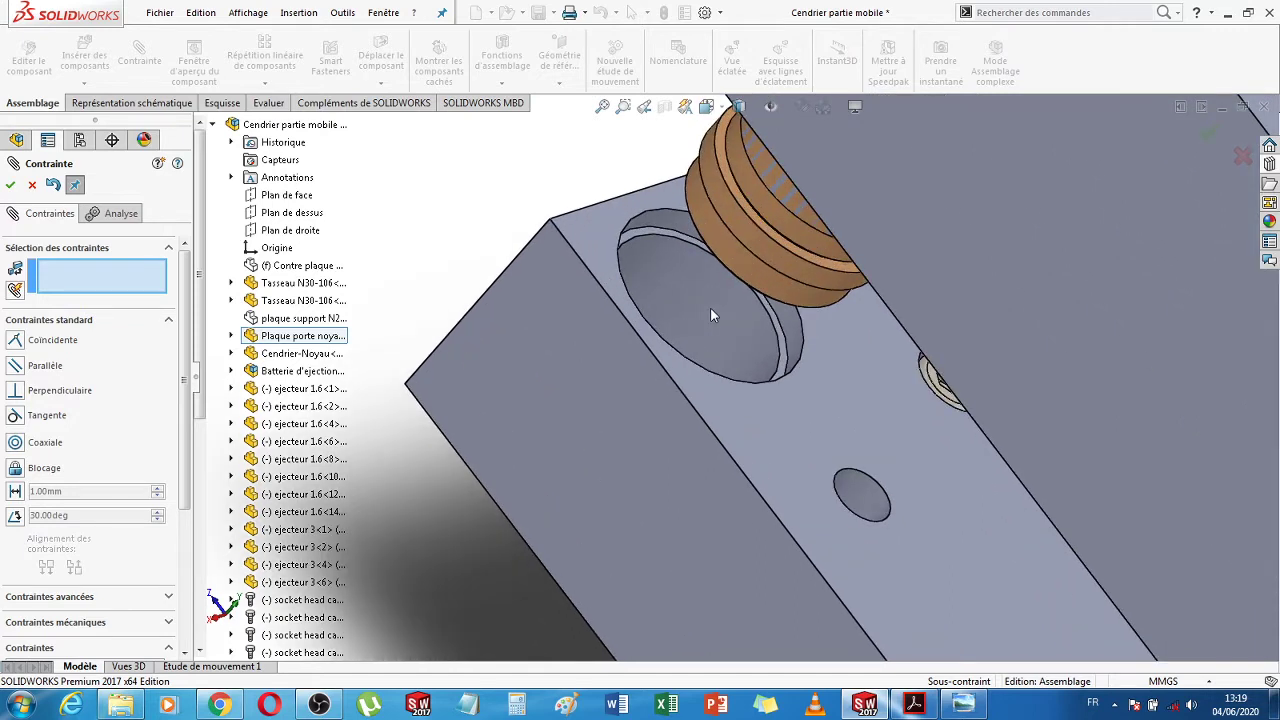
# Edit the shouldered bushing's concentric mate with the corner bore of Plaque porte noyau mobile N10 and reverse its alignment
pyautogui.scroll(3, 710, 316)
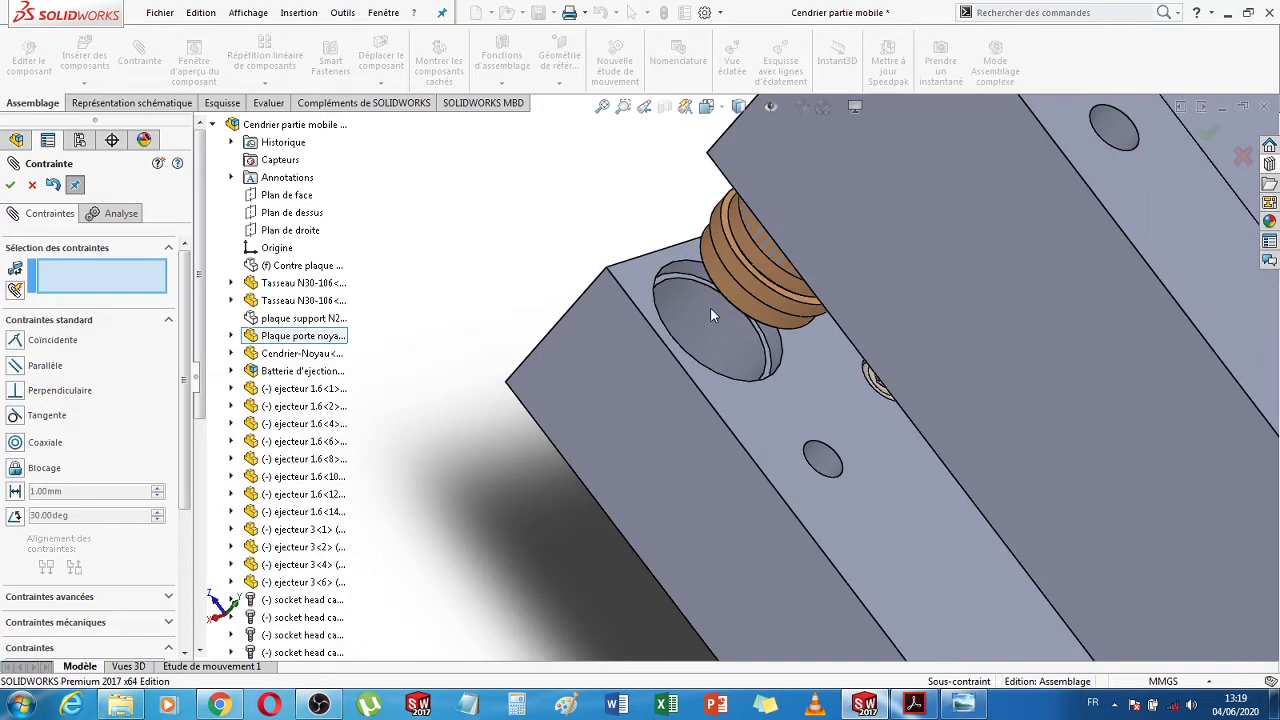
pyautogui.scroll(4, 710, 316)
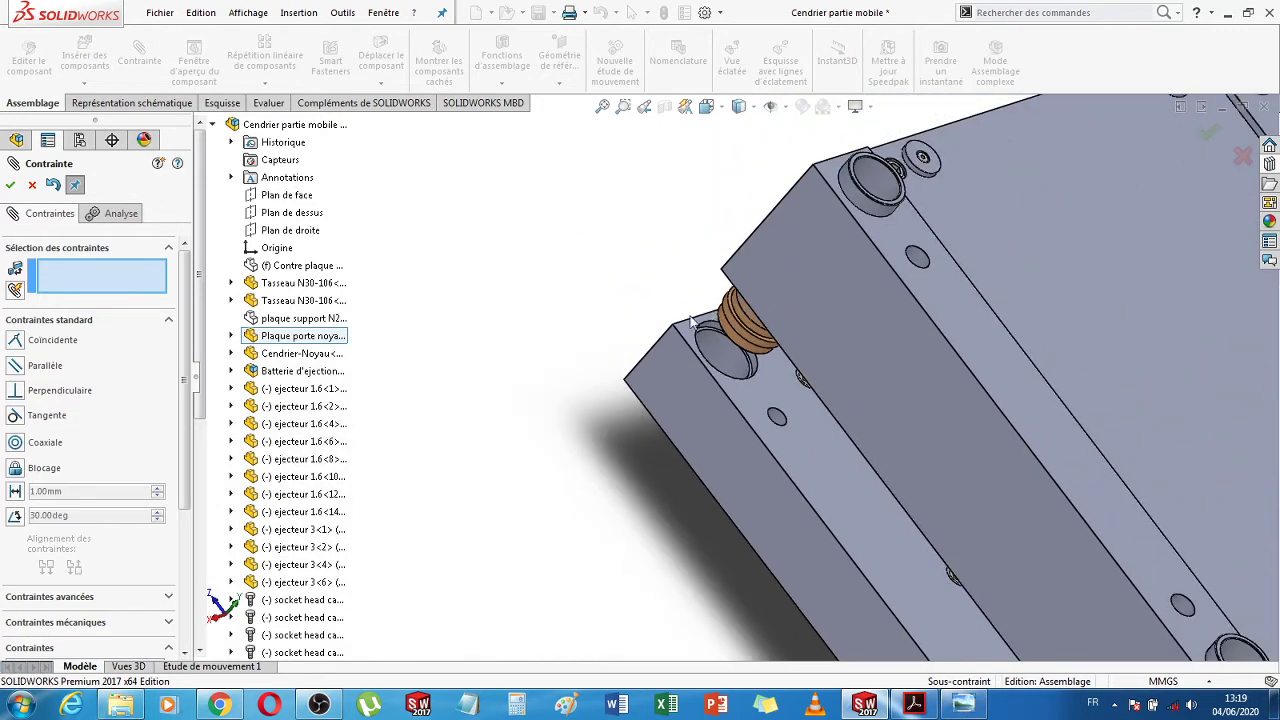
pyautogui.moveTo(623, 403); pyautogui.dragTo(588, 386, button='middle')
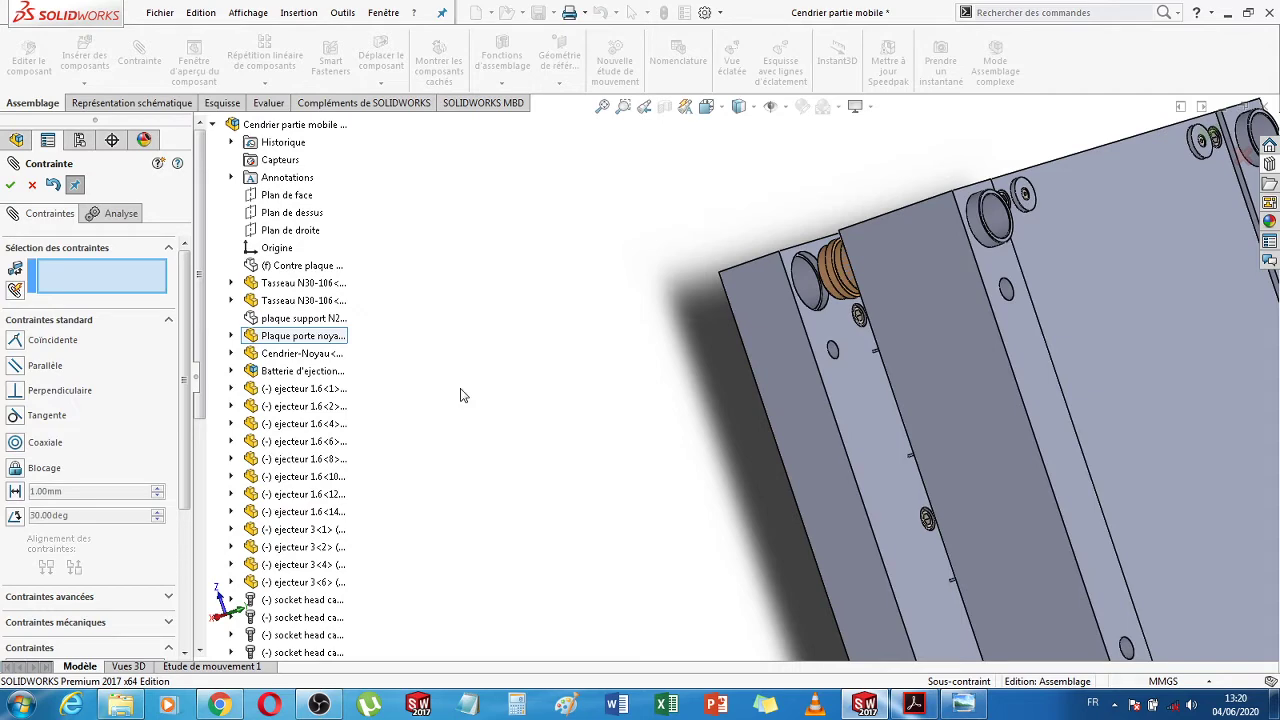
pyautogui.click(33, 187)
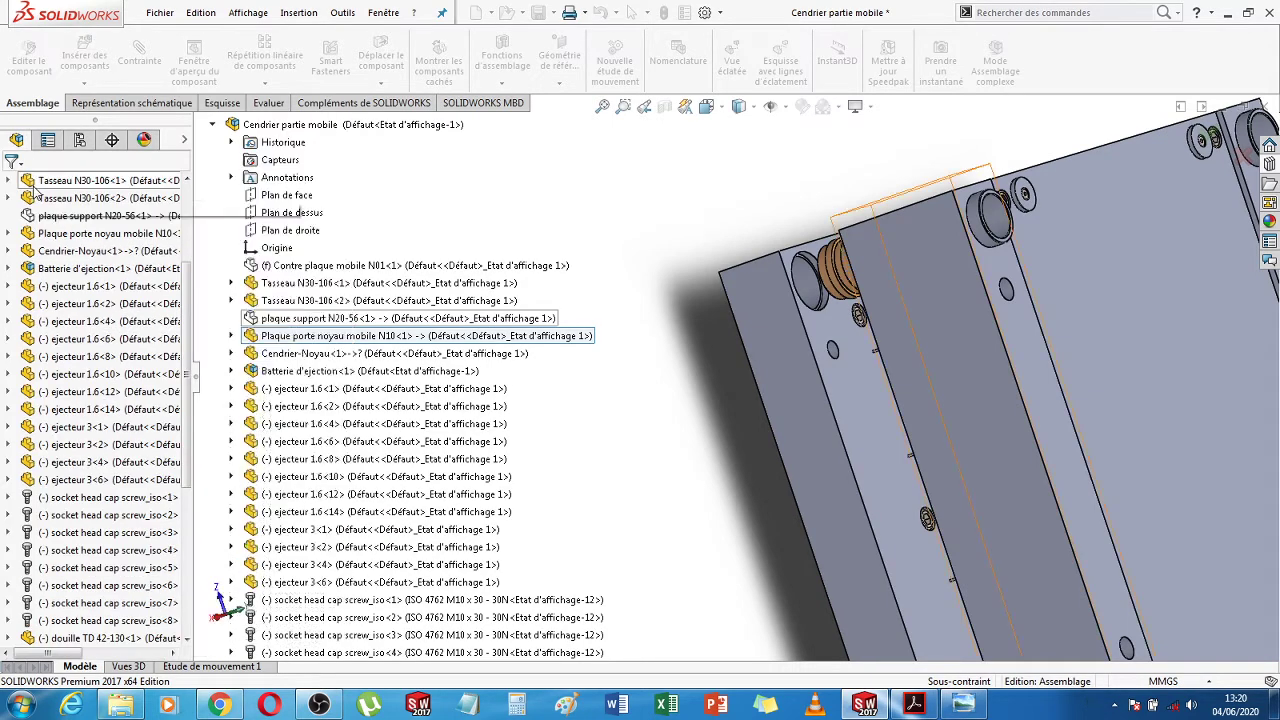
pyautogui.scroll(-6, 190, 422)
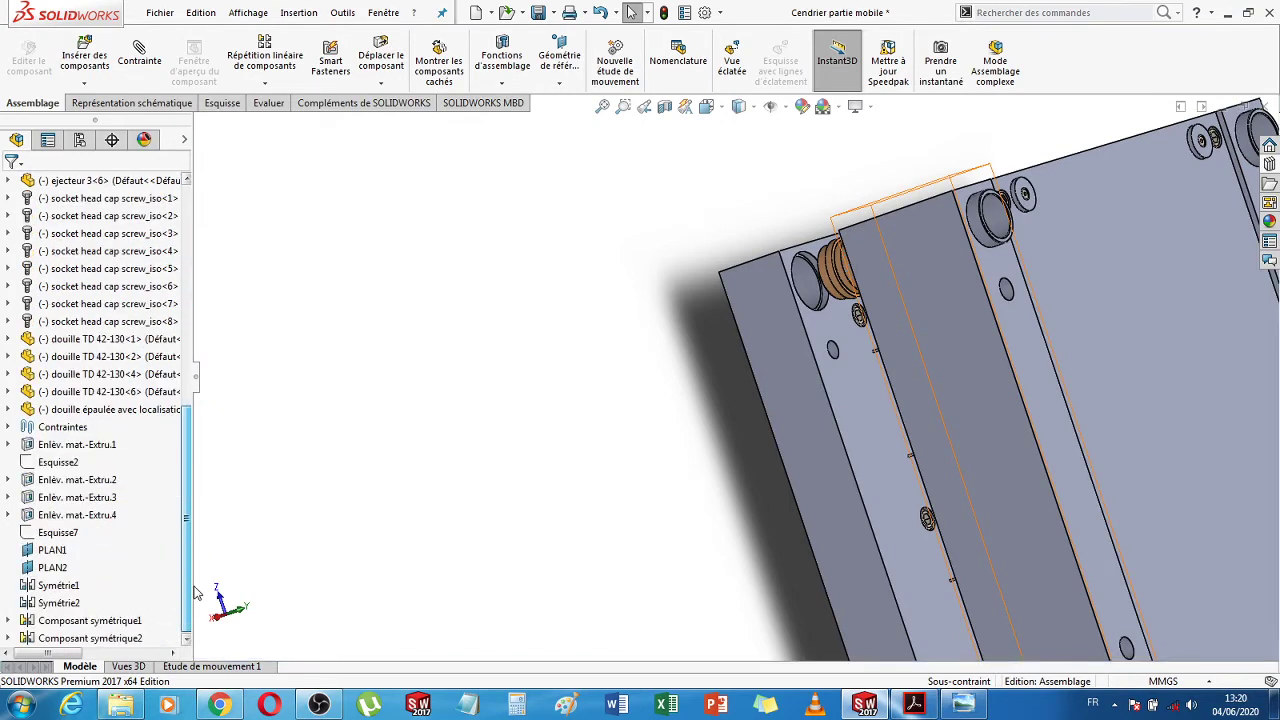
pyautogui.click(8, 427)
pyautogui.scroll(-15, 185, 560)
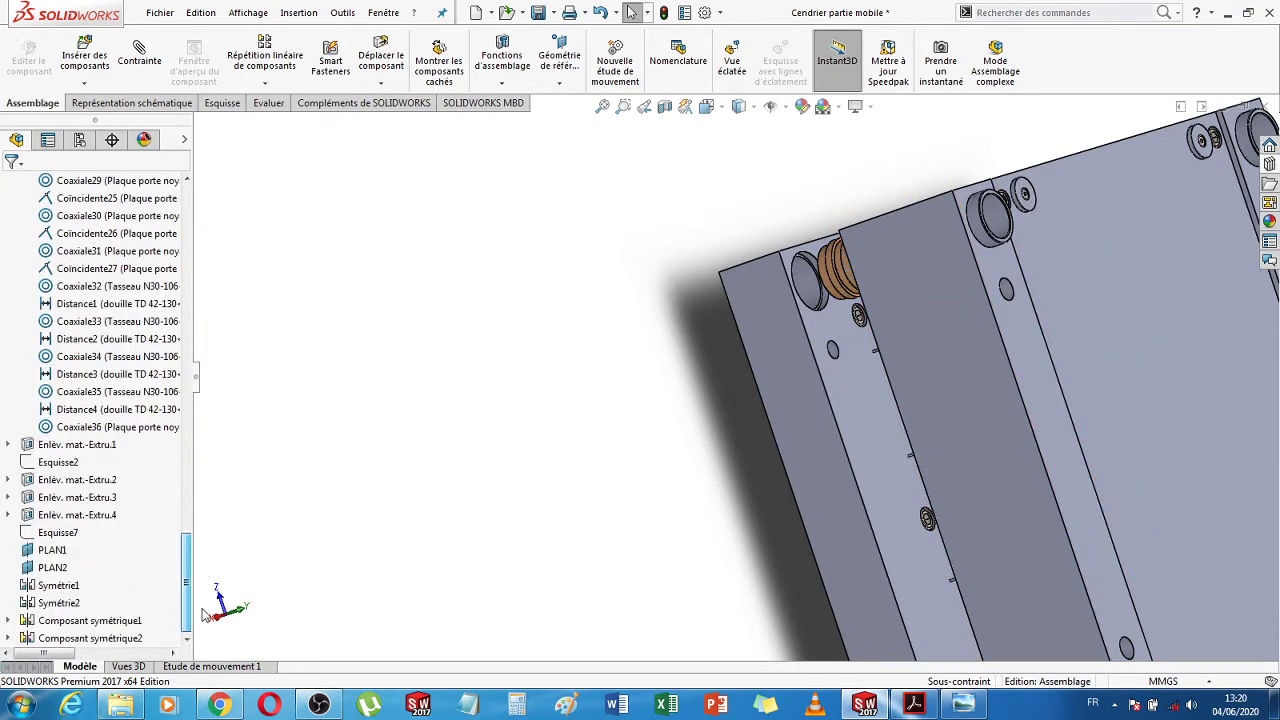
pyautogui.click(140, 427)
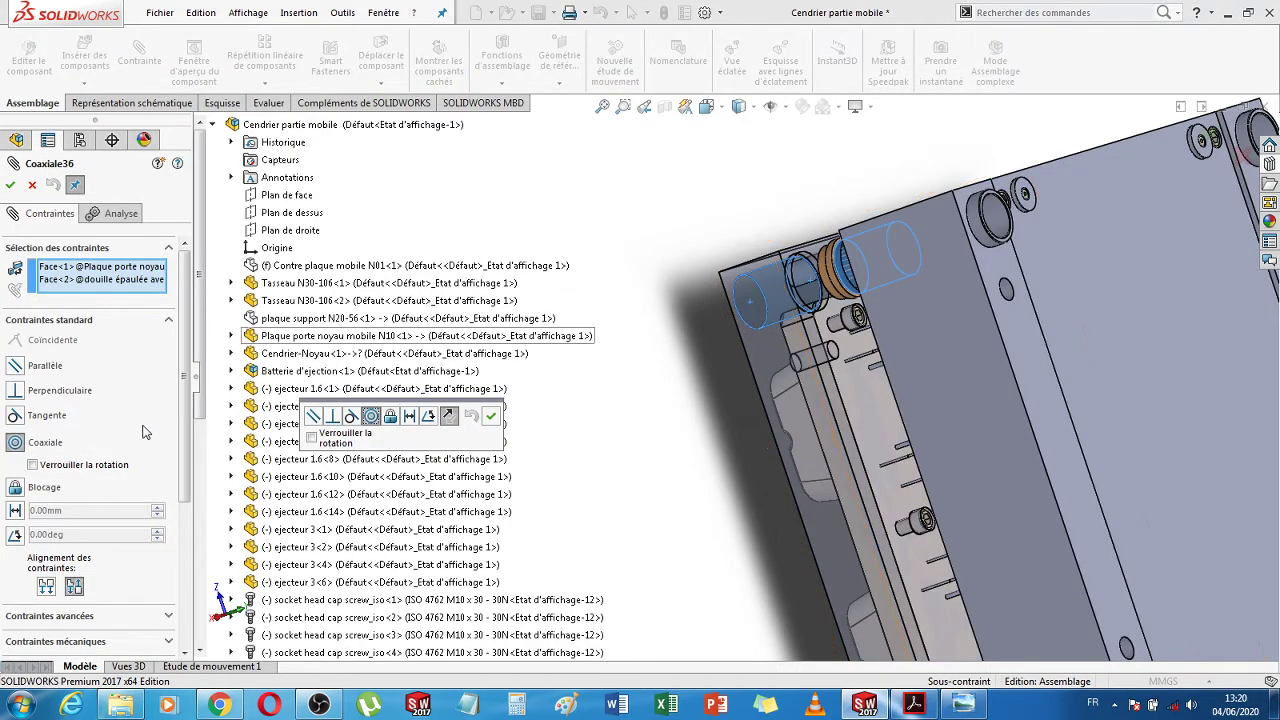
pyautogui.click(47, 588)
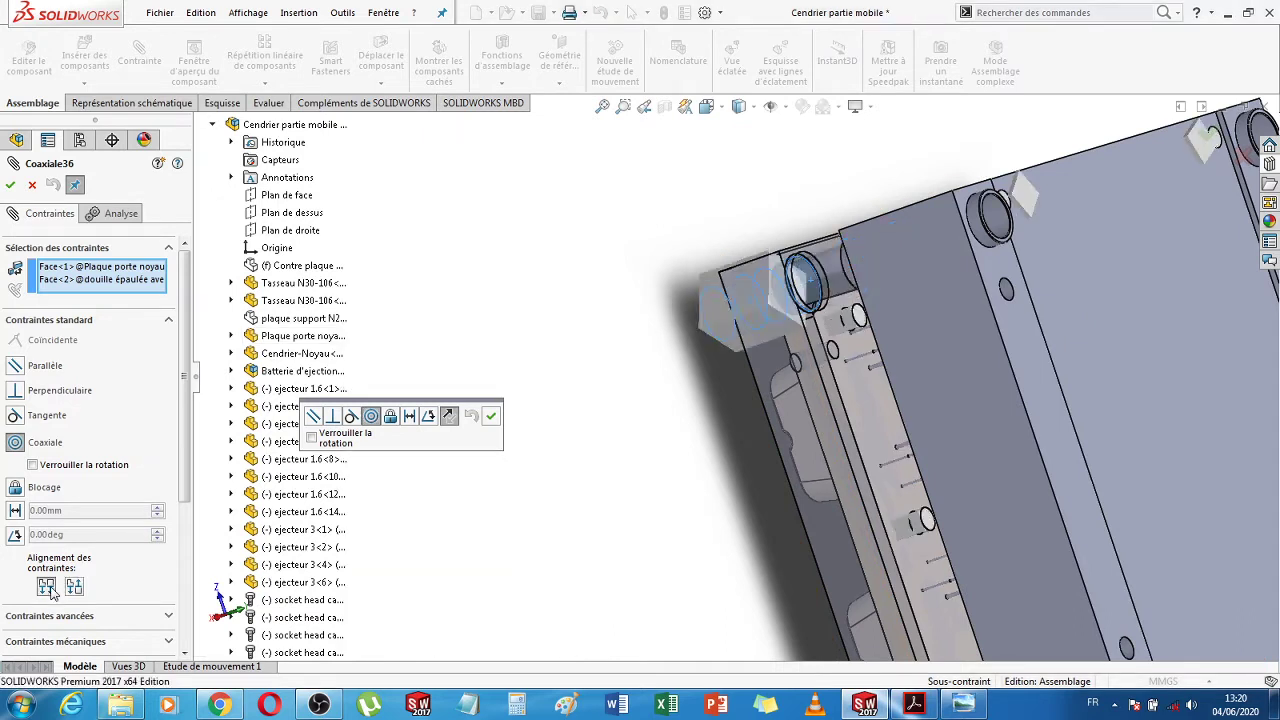
pyautogui.click(10, 184)
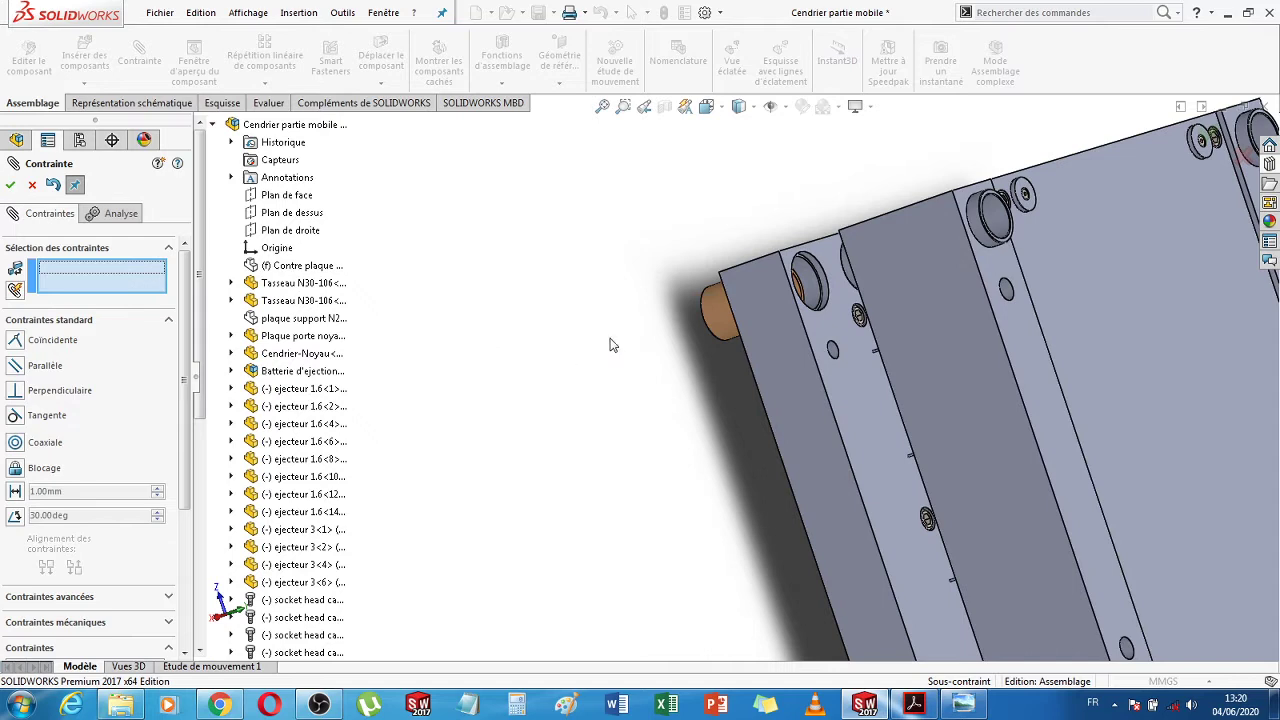
# Slide the shouldered bushing along its bore axis until its shoulder end sticks out behind Plaque porte noyau mobile N10
pyautogui.scroll(-5, 613, 345)
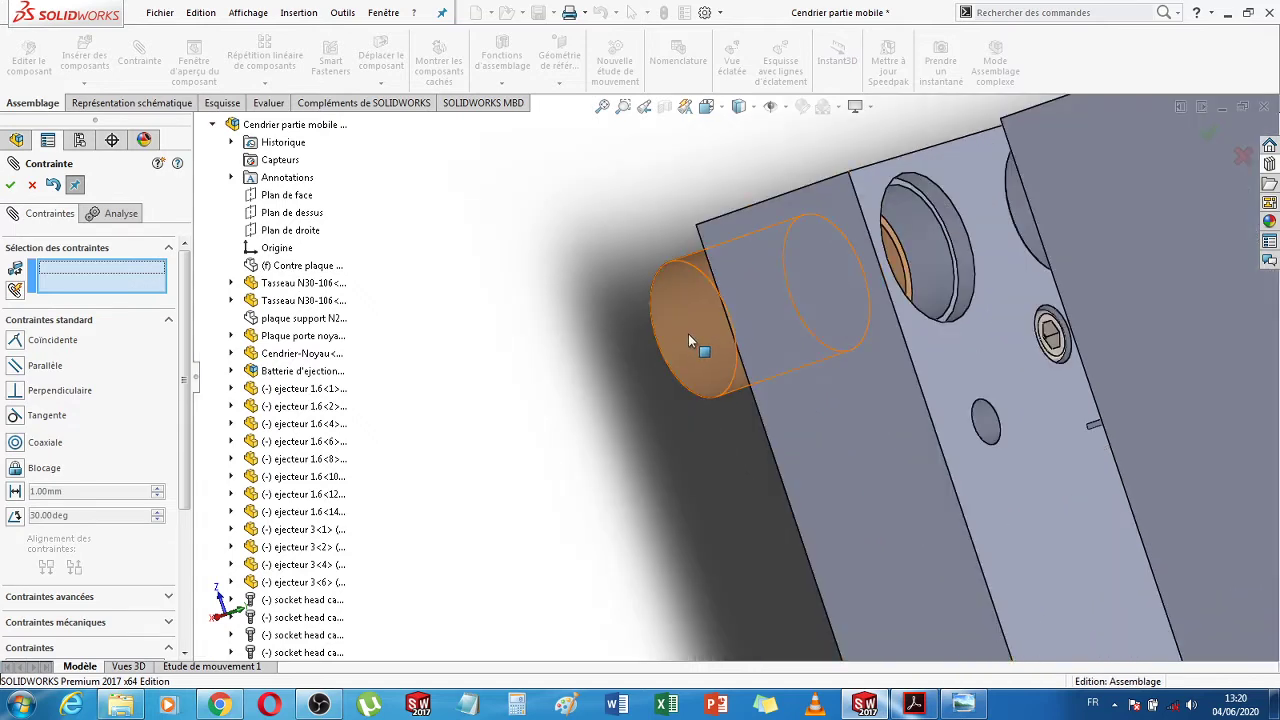
pyautogui.moveTo(967, 267); pyautogui.dragTo(1039, 254)
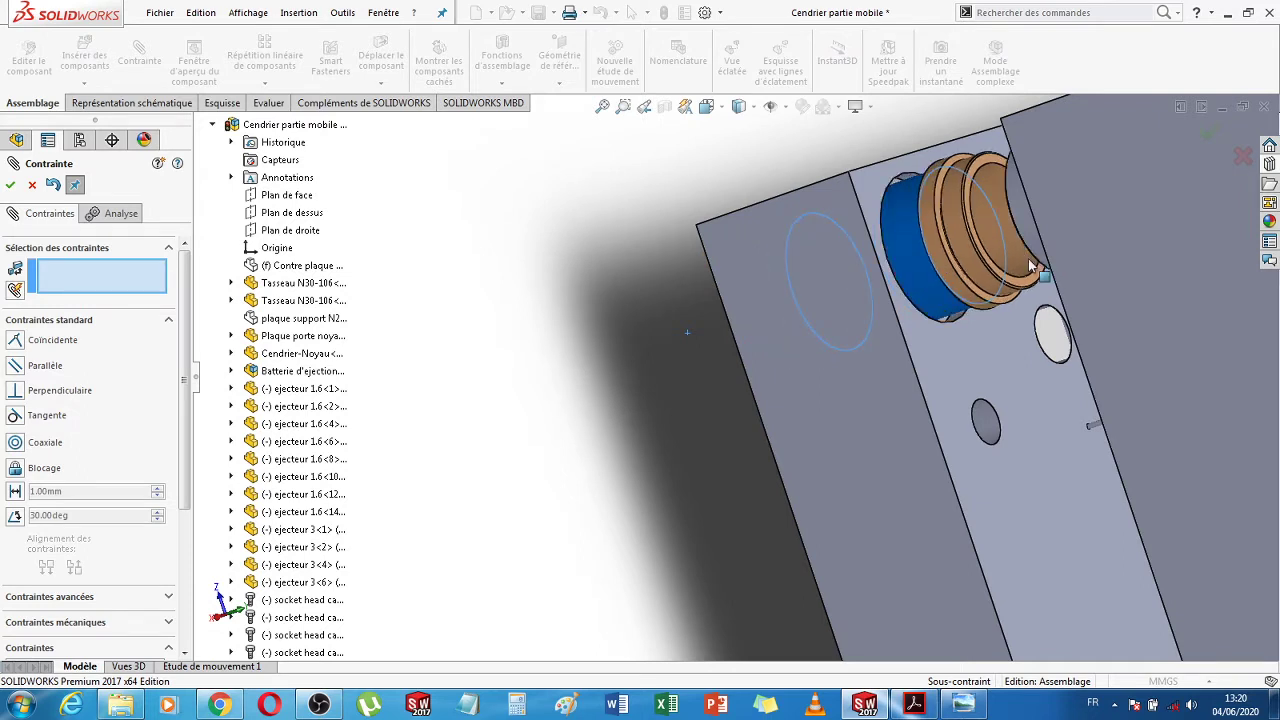
pyautogui.click(595, 360)
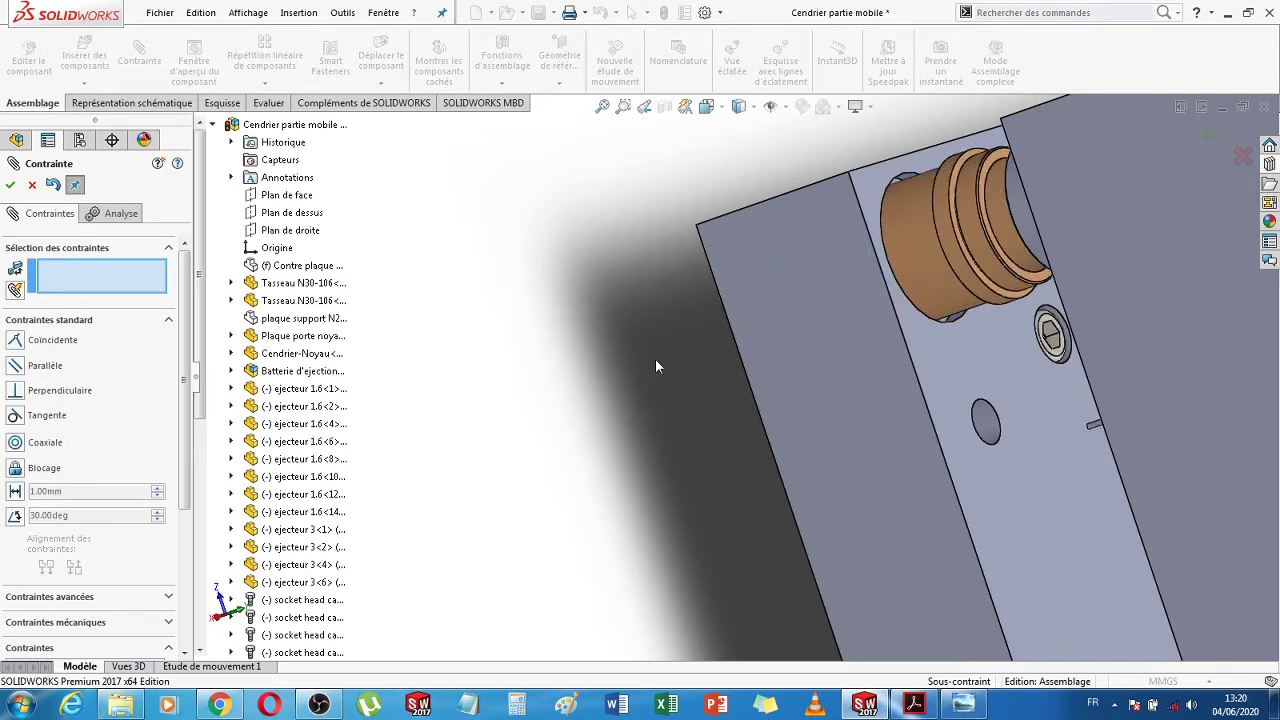
# Mate the annular face of the bushing's shoulder coincident with the counterbore face of the corner bore in Plaque porte noyau mobile N10
pyautogui.scroll(2, 654, 356)
pyautogui.moveTo(705, 398); pyautogui.dragTo(938, 327, button='middle')
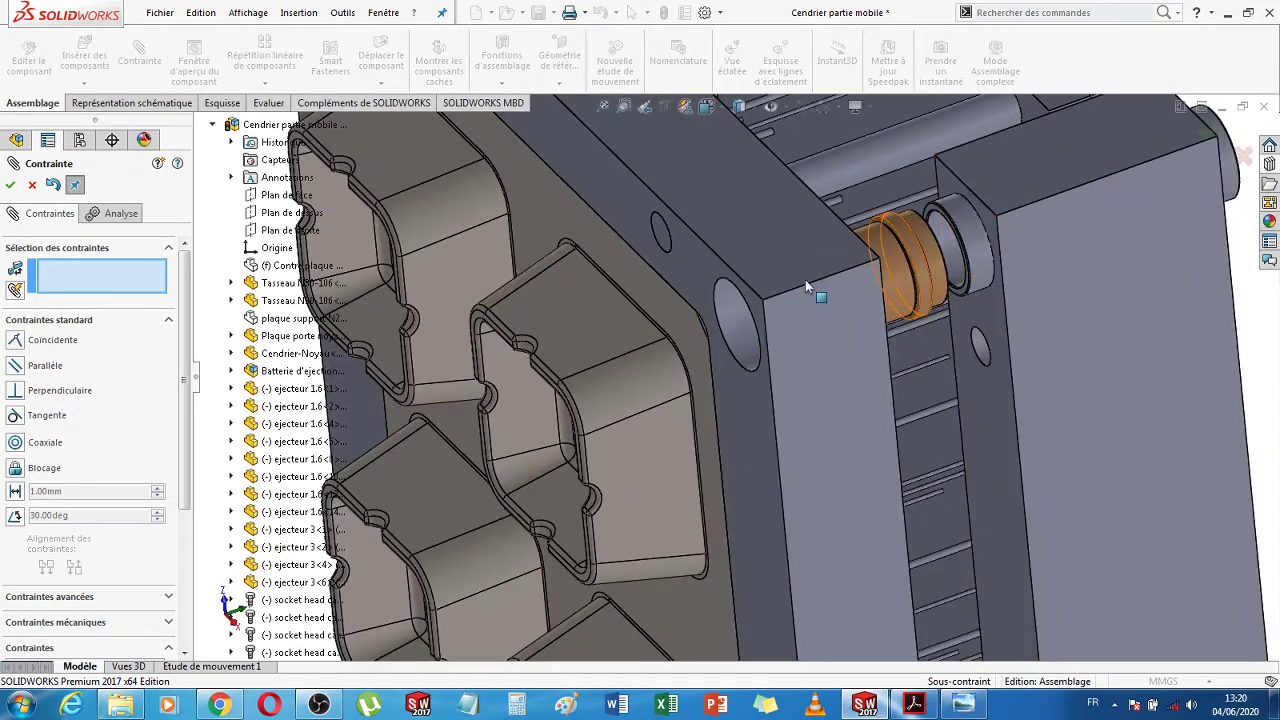
pyautogui.scroll(-1, 900, 254)
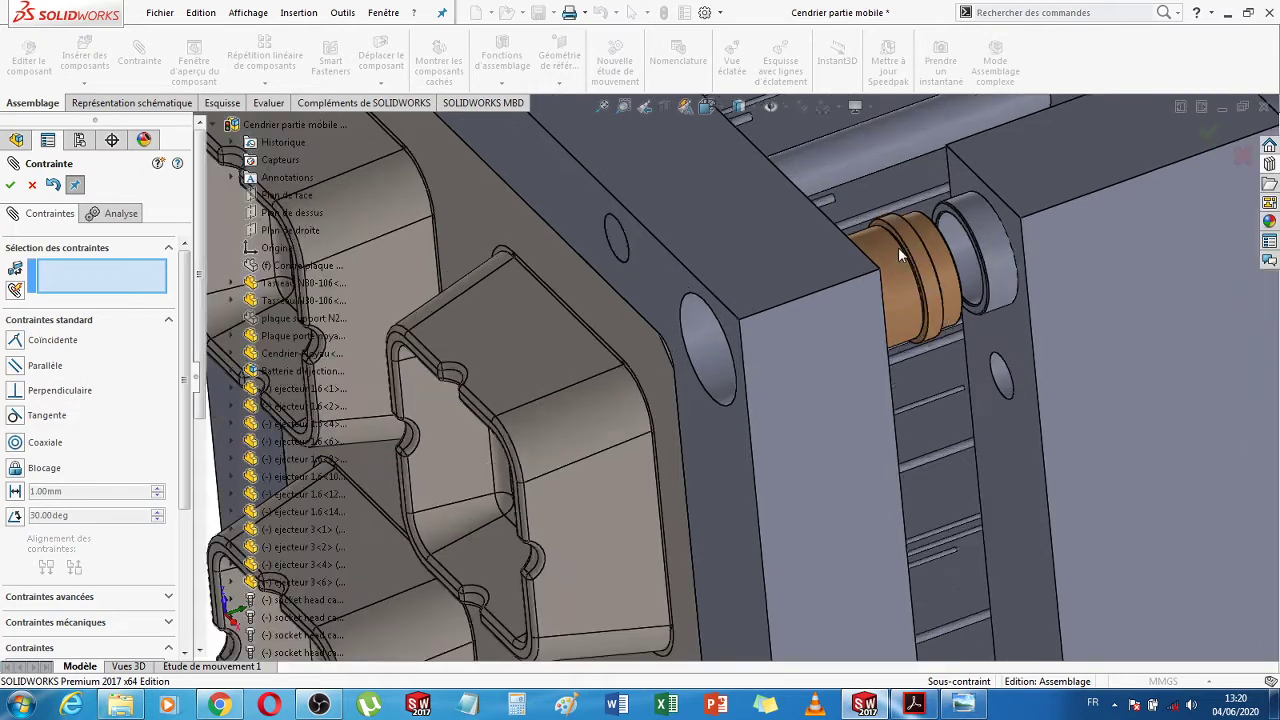
pyautogui.scroll(-5, 897, 244)
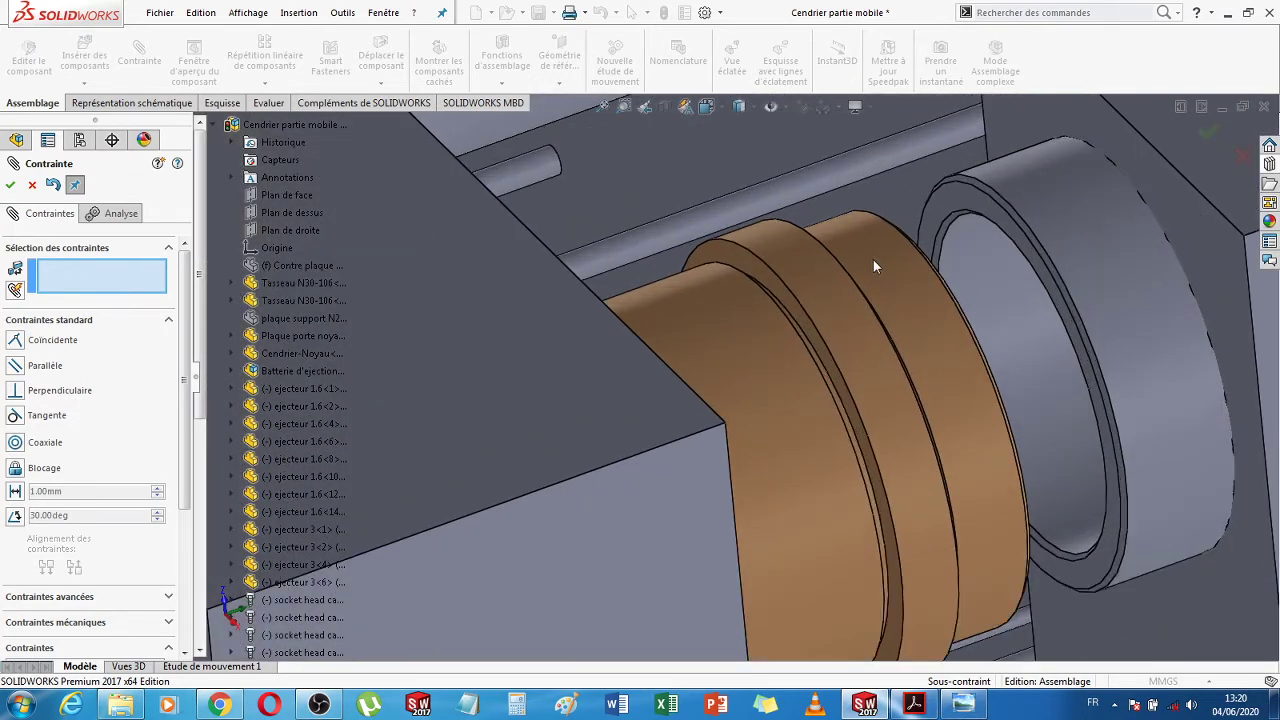
pyautogui.click(785, 296)
pyautogui.scroll(3, 876, 318)
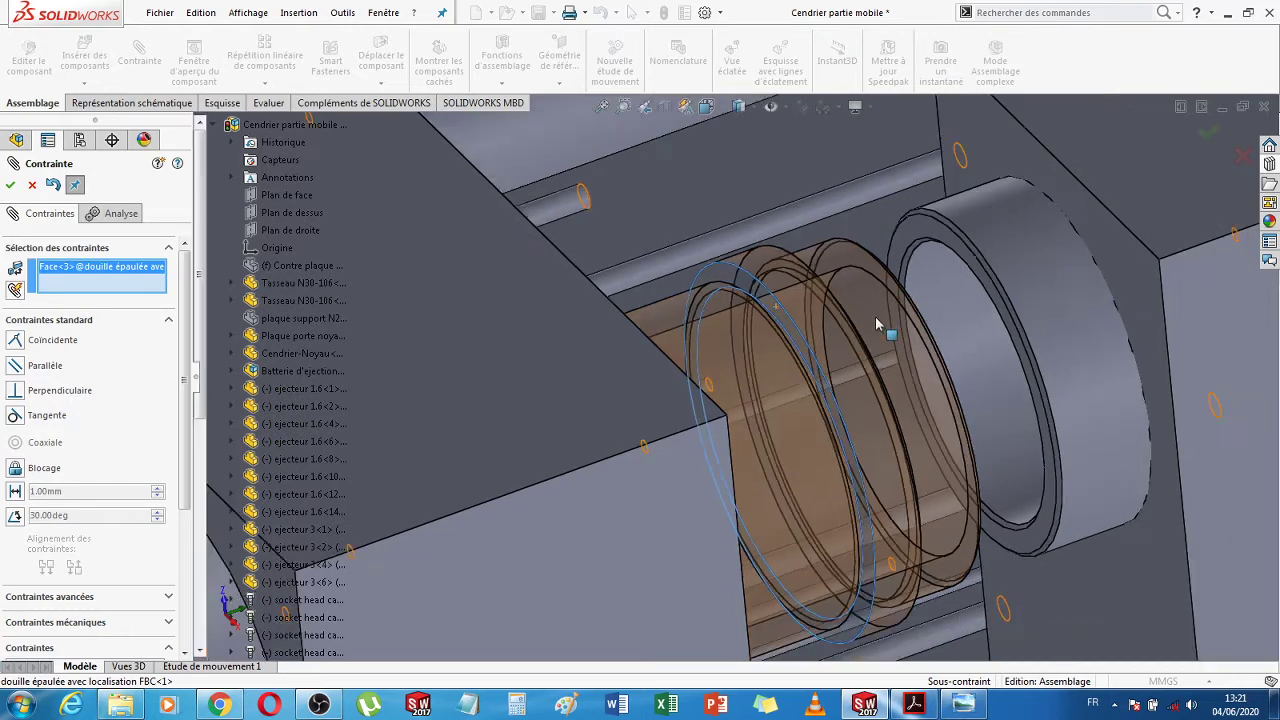
pyautogui.scroll(4, 876, 318)
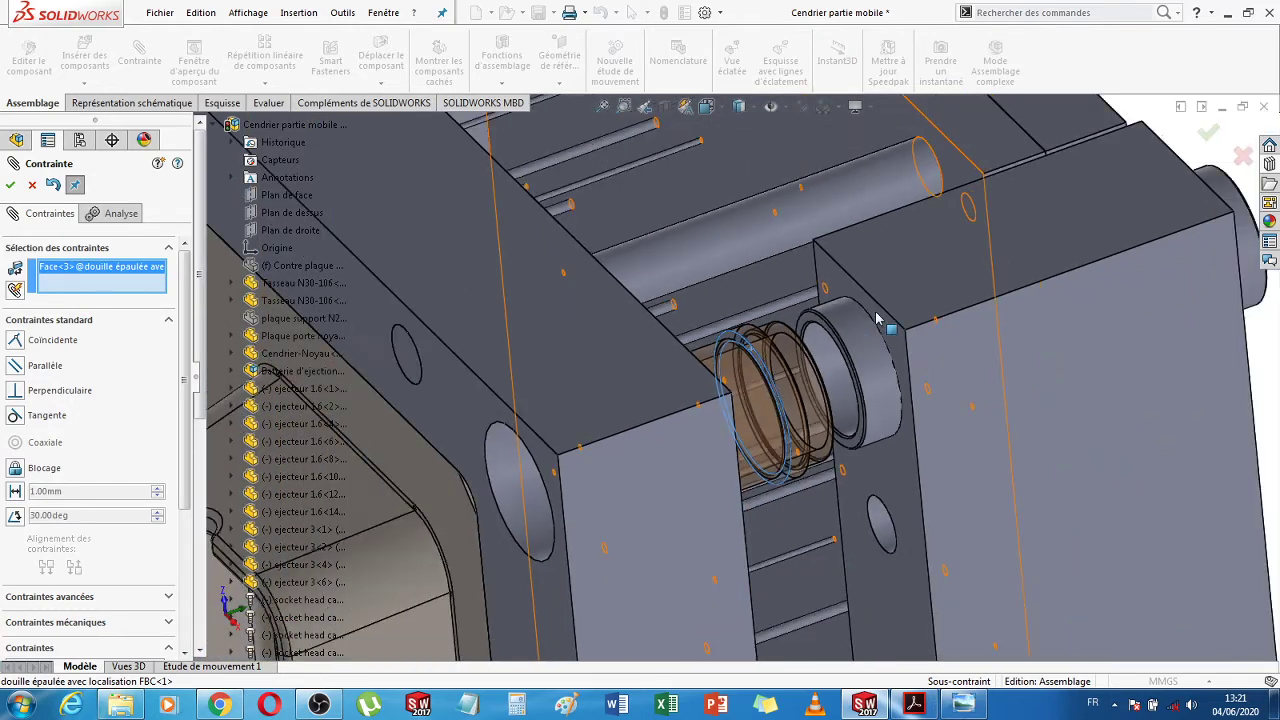
pyautogui.scroll(3, 876, 318)
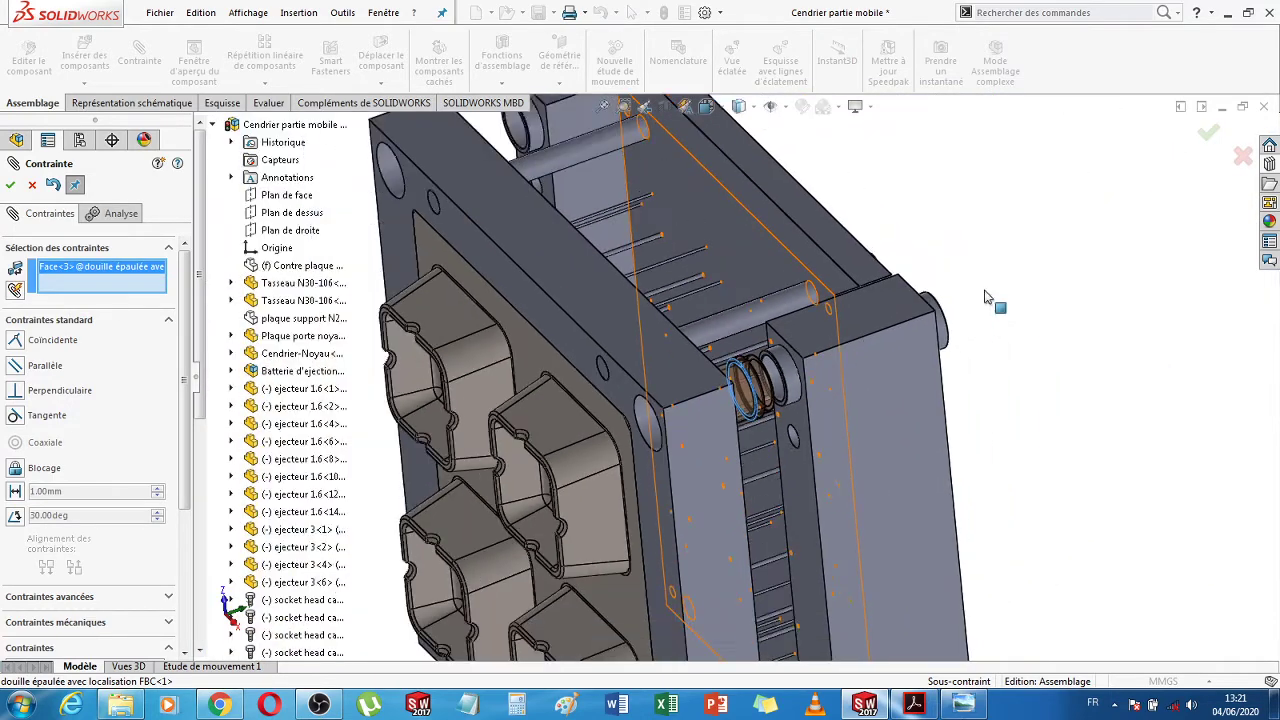
pyautogui.moveTo(976, 330); pyautogui.dragTo(948, 347, button='middle')
pyautogui.scroll(-4, 805, 362)
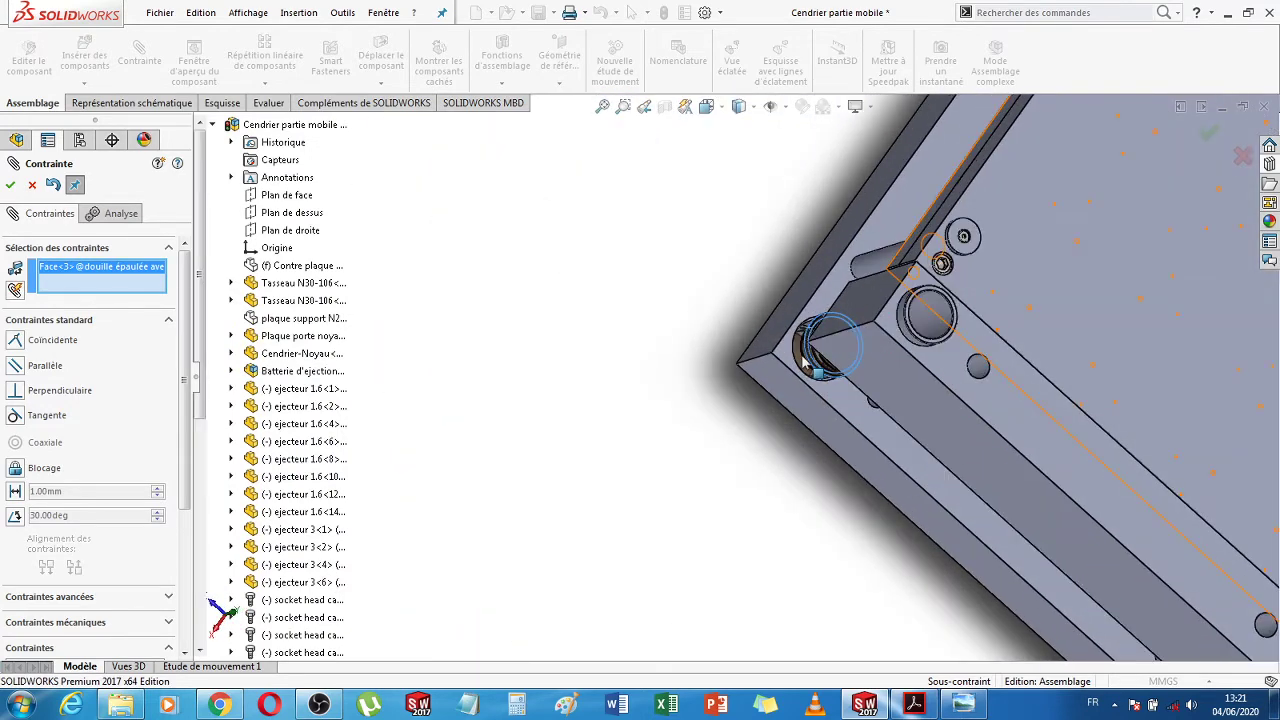
pyautogui.scroll(-5, 803, 362)
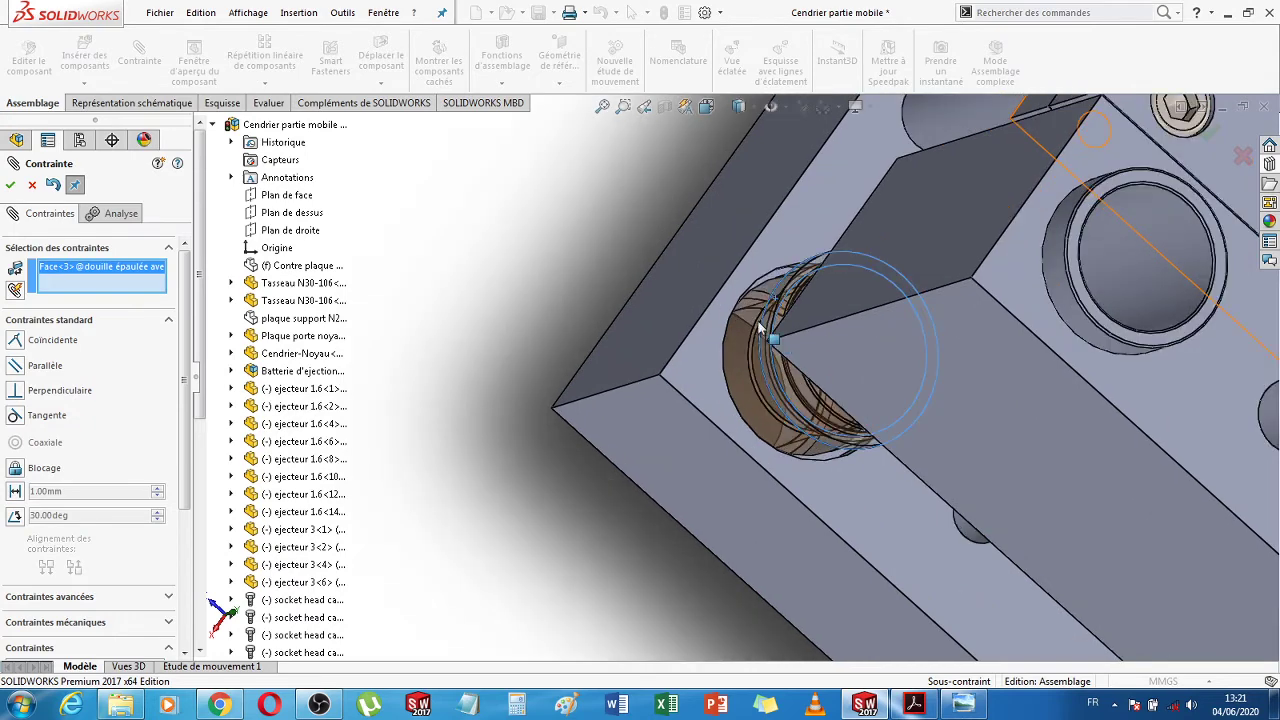
pyautogui.scroll(-3, 753, 317)
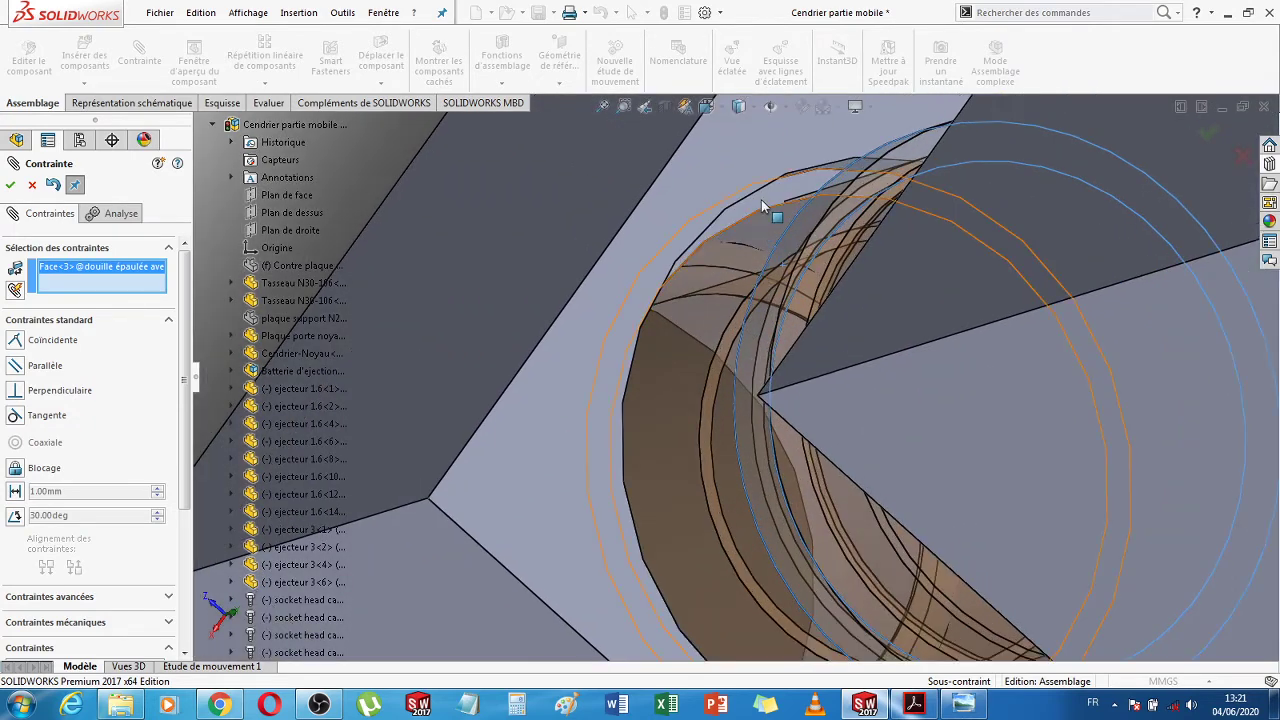
pyautogui.click(762, 201)
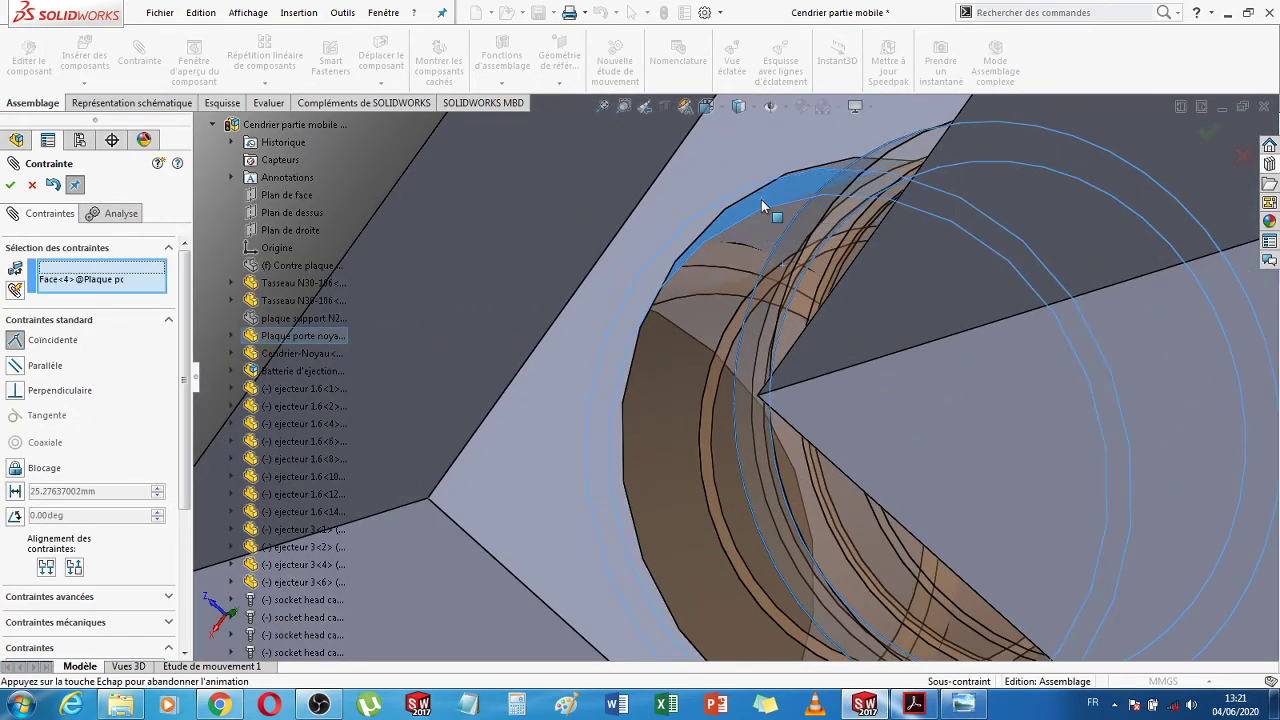
pyautogui.click(775, 338)
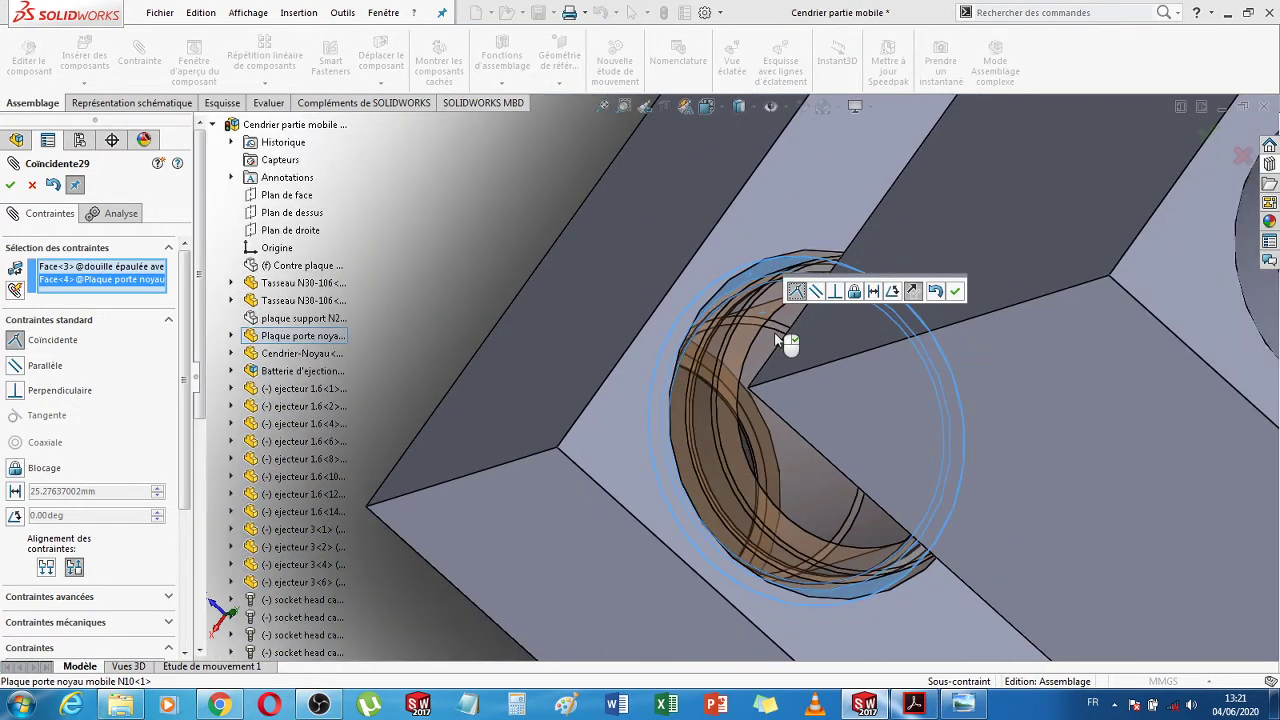
pyautogui.scroll(5, 778, 342)
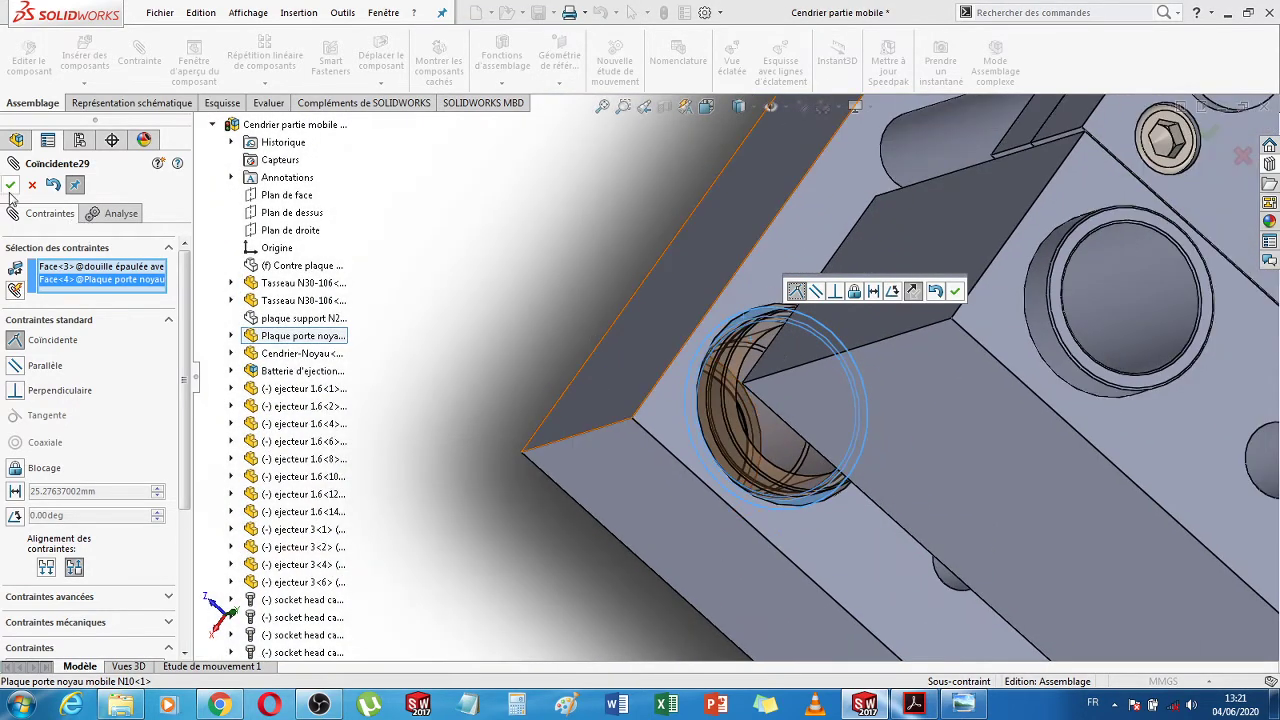
pyautogui.click(10, 186)
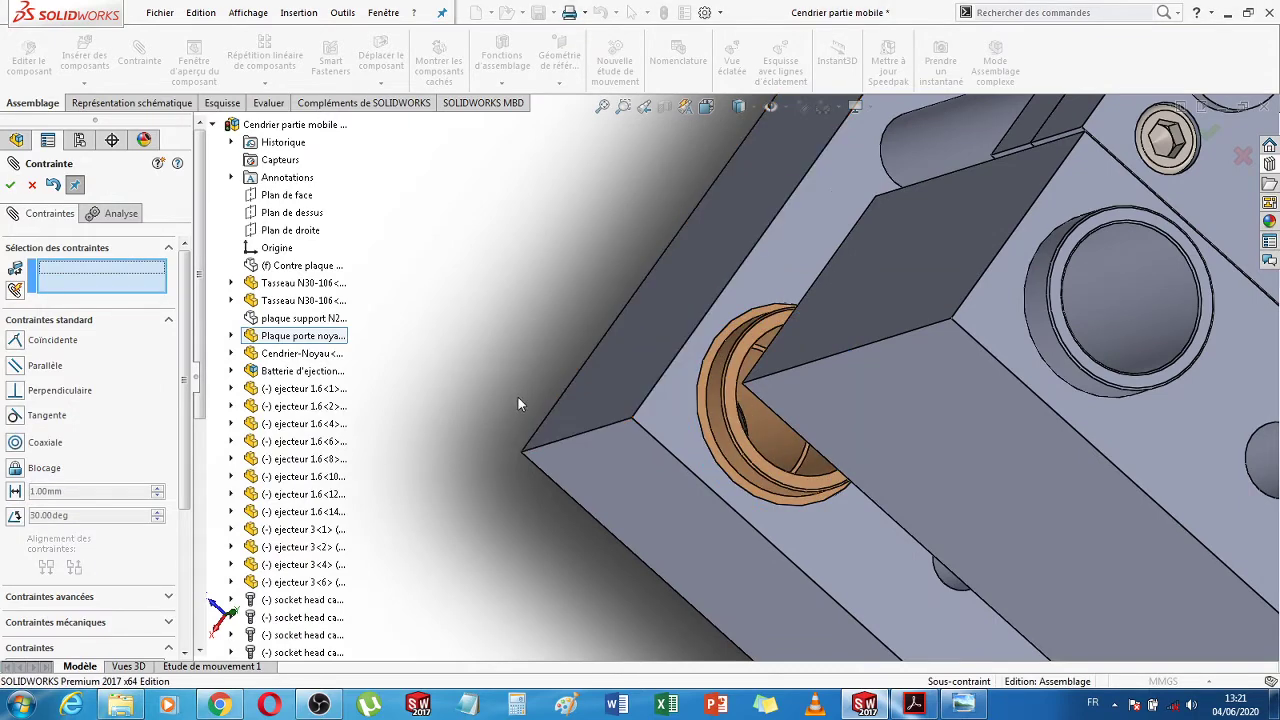
# Examine the fit of the shouldered bushing in its corner bore from the core side, and leave the mate command
pyautogui.moveTo(517, 366); pyautogui.dragTo(869, 408, button='middle')
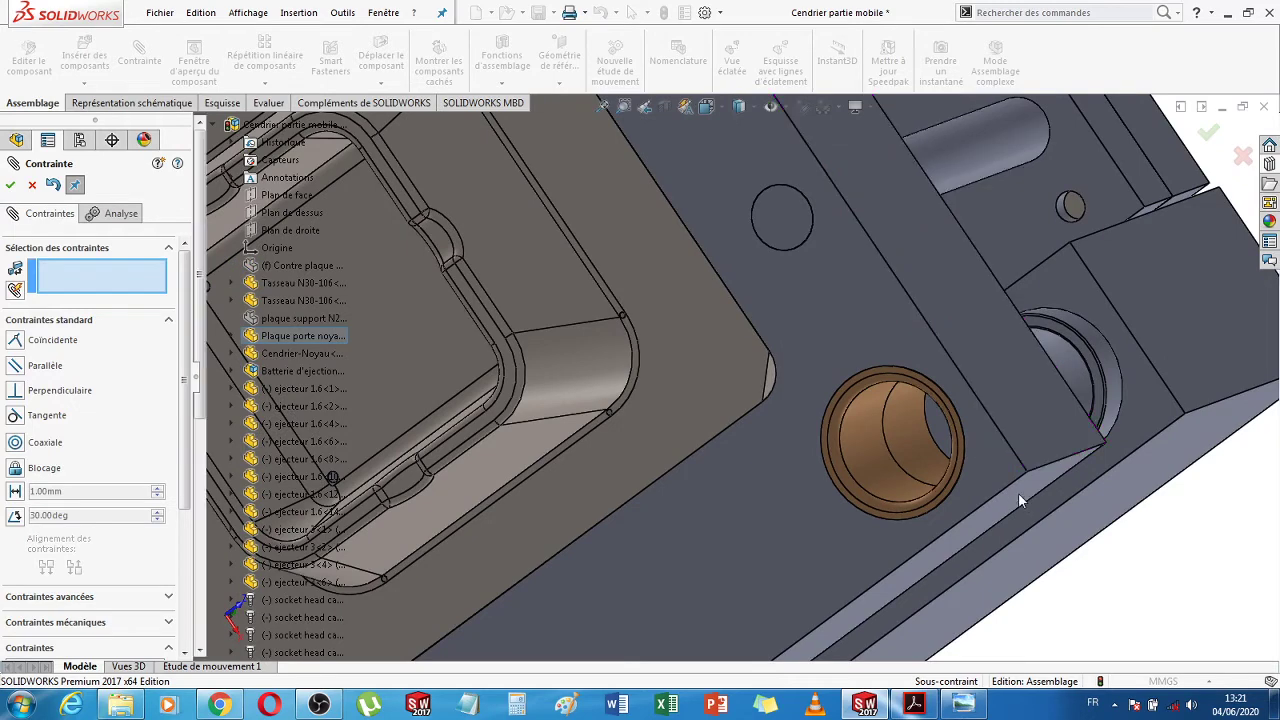
pyautogui.scroll(5, 960, 510)
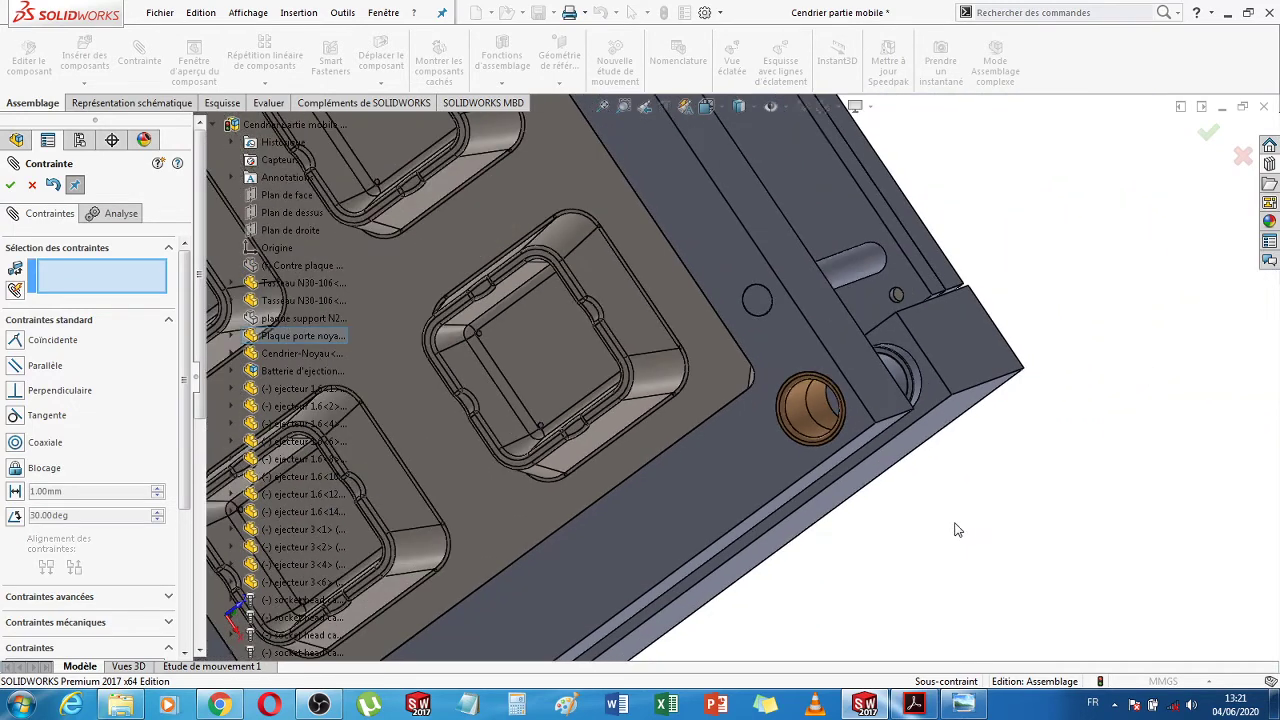
pyautogui.scroll(2, 940, 525)
pyautogui.moveTo(928, 490); pyautogui.dragTo(896, 282, button='middle')
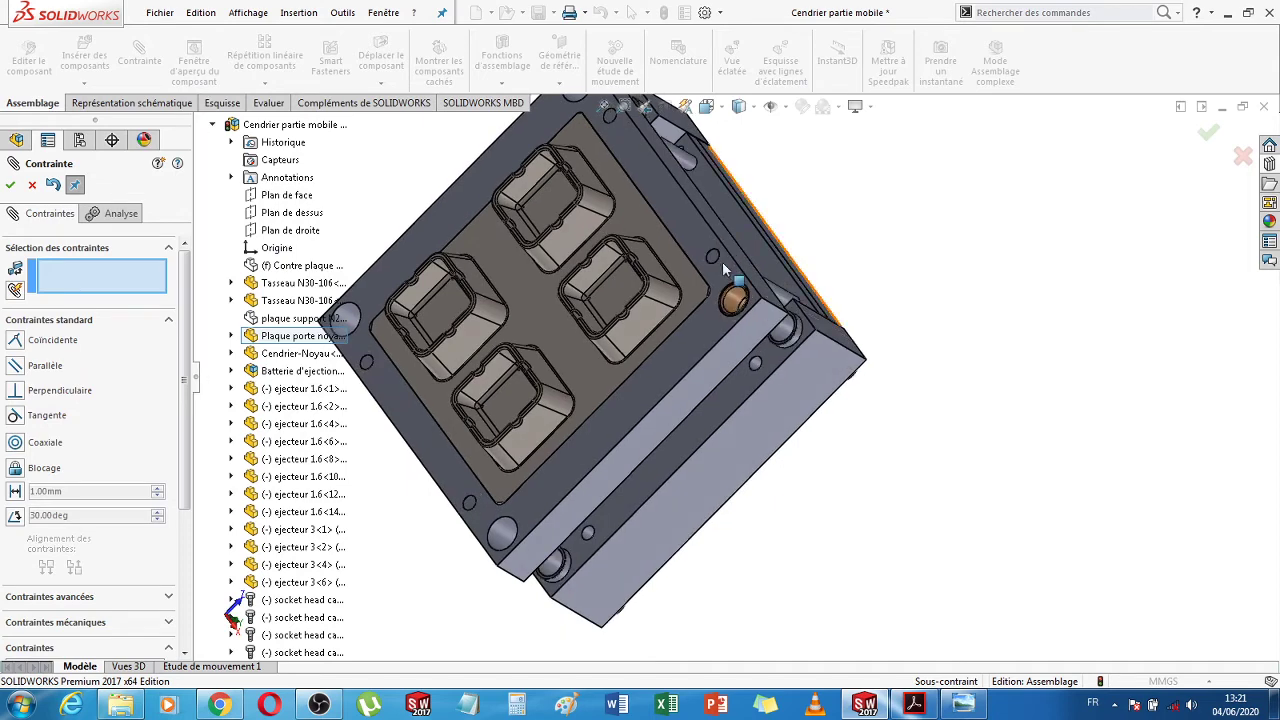
pyautogui.scroll(-4, 745, 318)
pyautogui.scroll(-3, 740, 318)
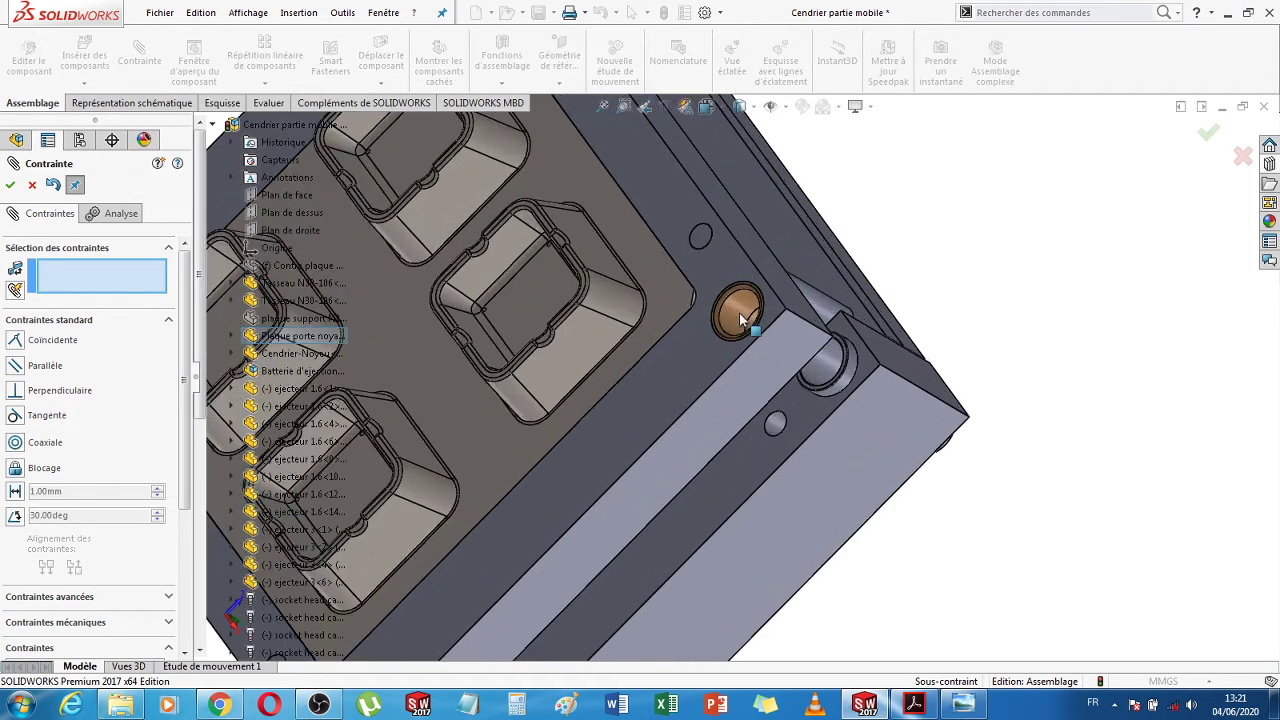
pyautogui.scroll(6, 740, 318)
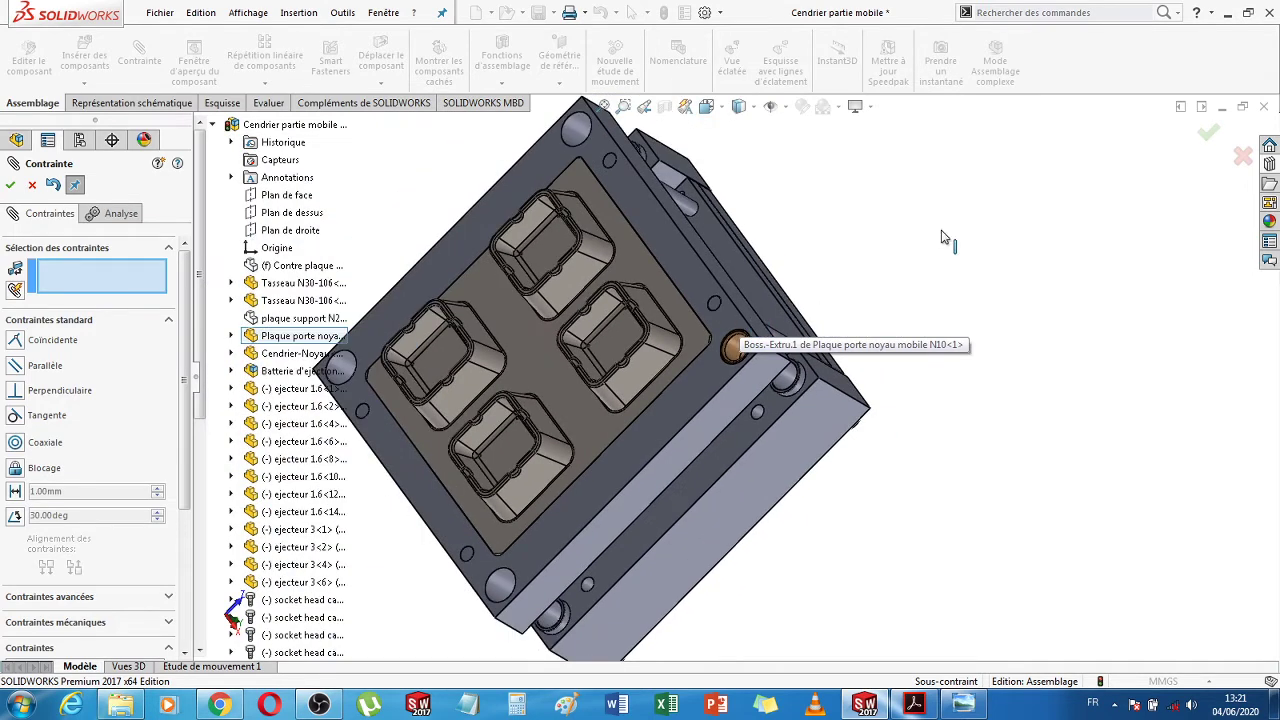
pyautogui.click(679, 258)
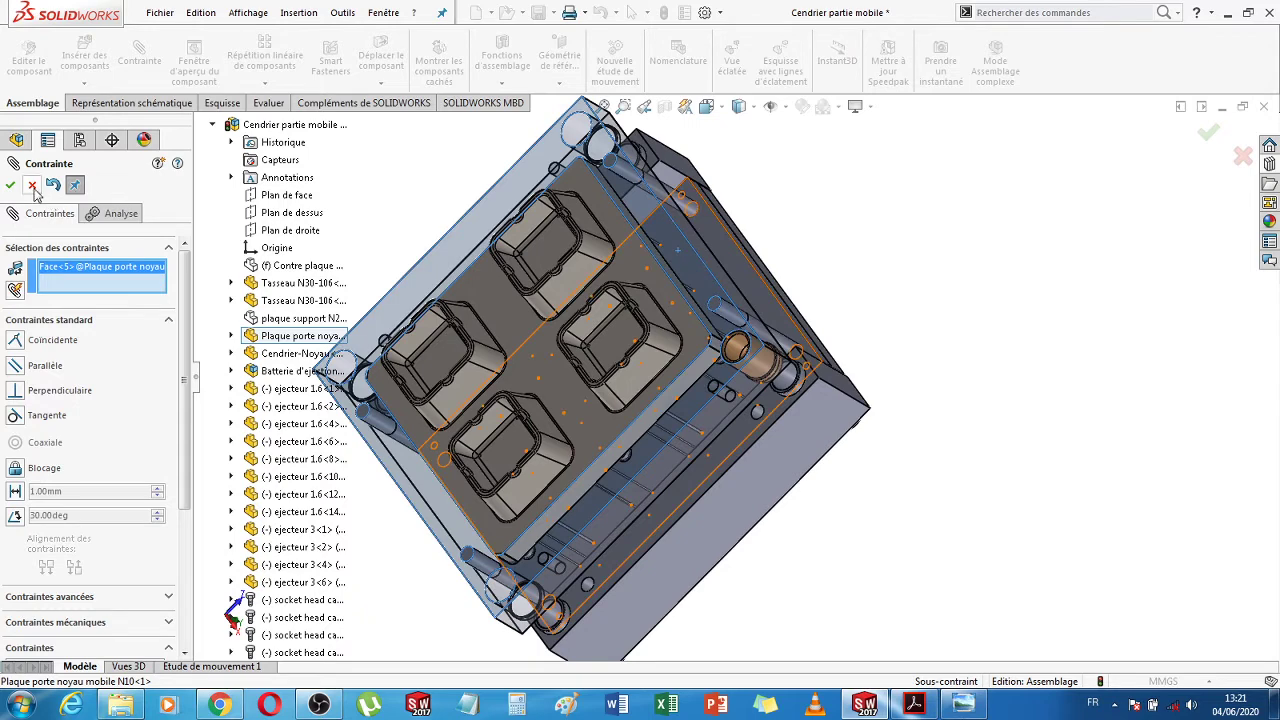
pyautogui.press('Escape')
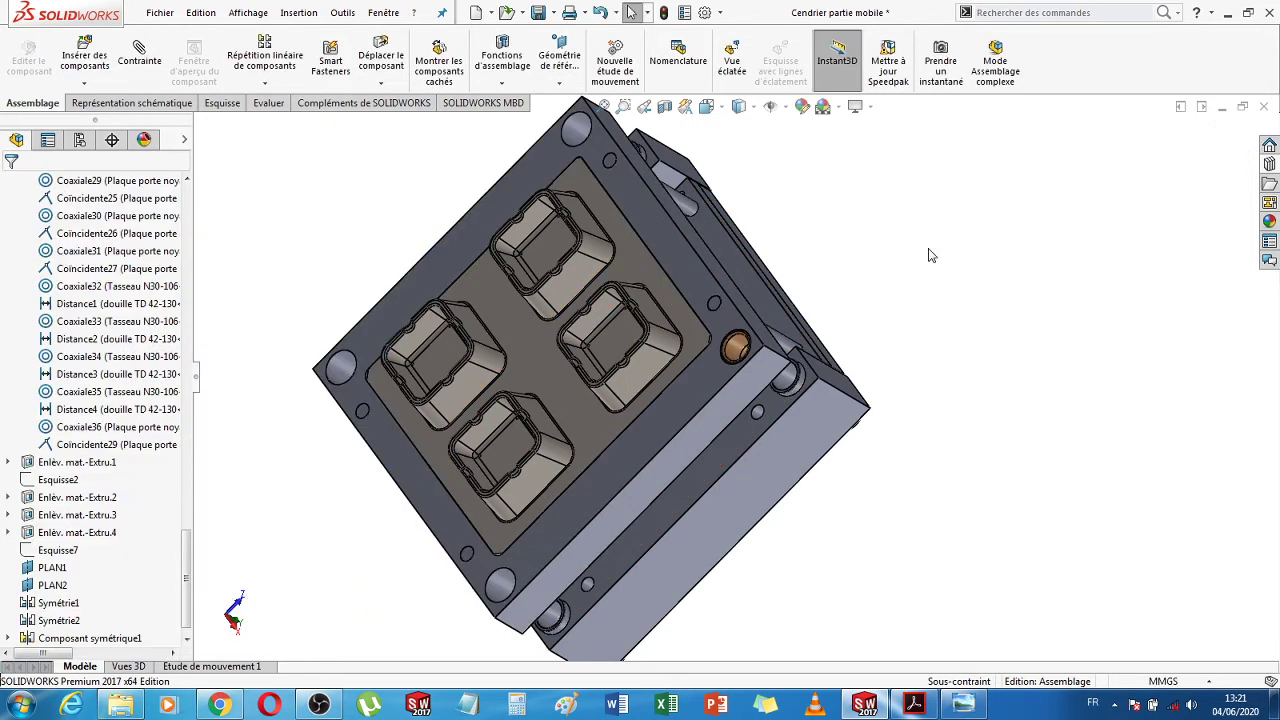
# View the front face of Plaque porte noyau mobile N10 straight on, then at an angle showing the plate stack
pyautogui.click(679, 255)
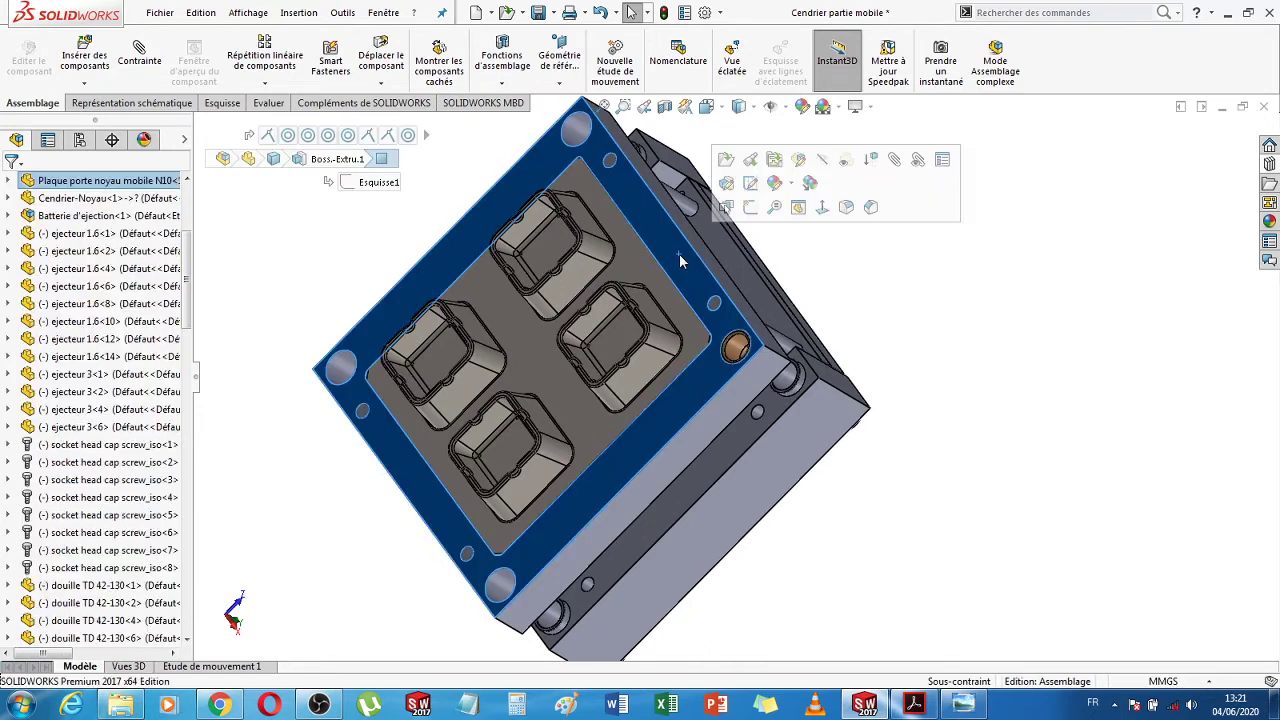
pyautogui.click(822, 207)
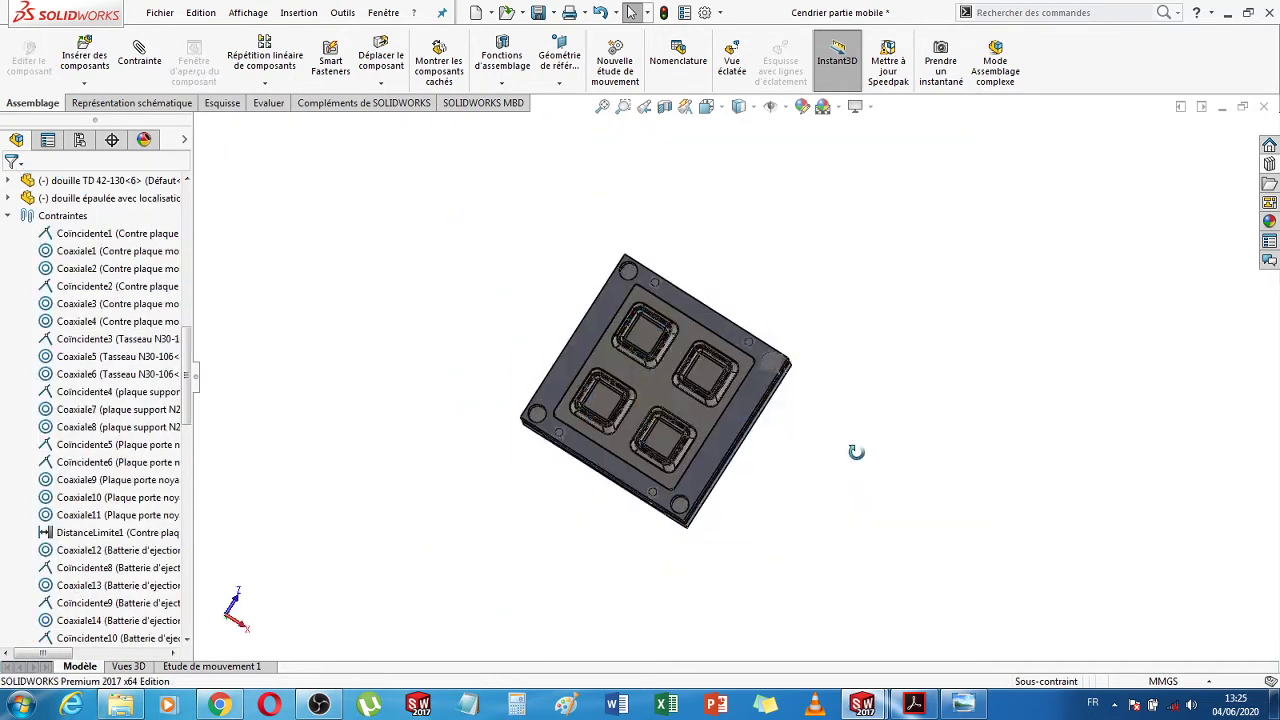
pyautogui.moveTo(851, 451); pyautogui.dragTo(808, 483, button='middle')
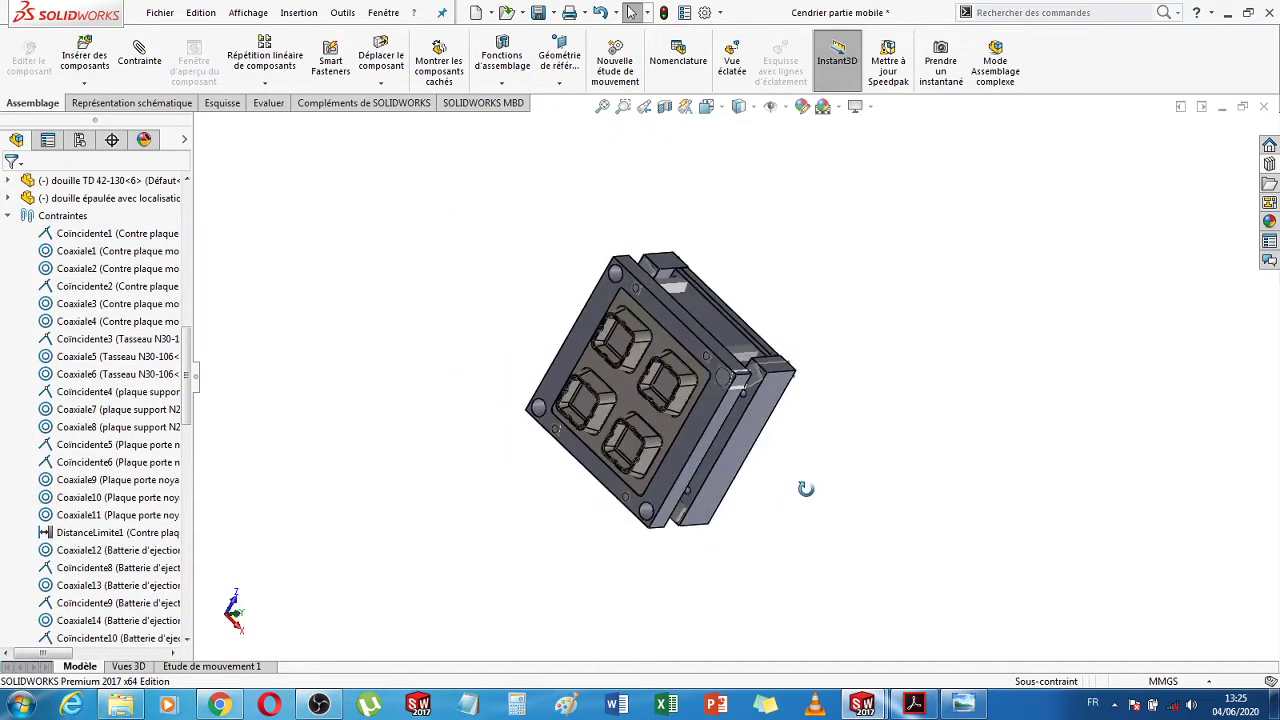
# Insert the part douille épaulée FBC into the assembly and place it in free space beside the plate stack
pyautogui.click(84, 55)
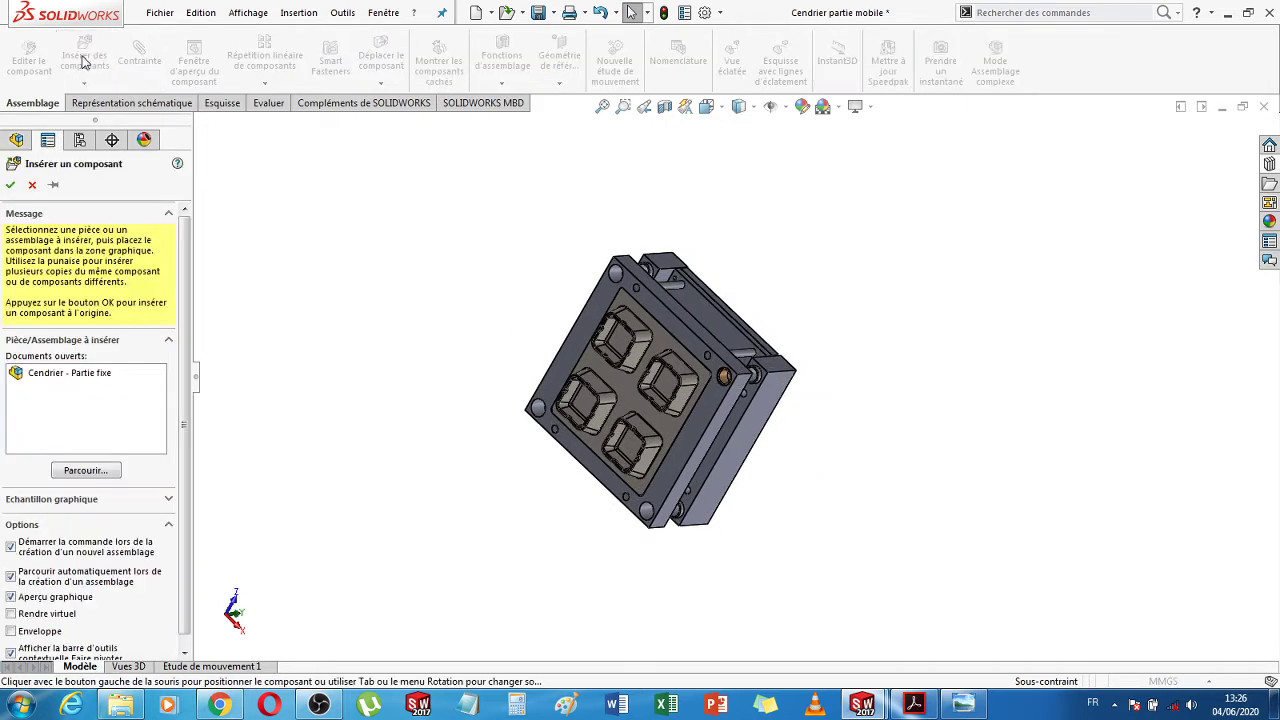
pyautogui.click(84, 471)
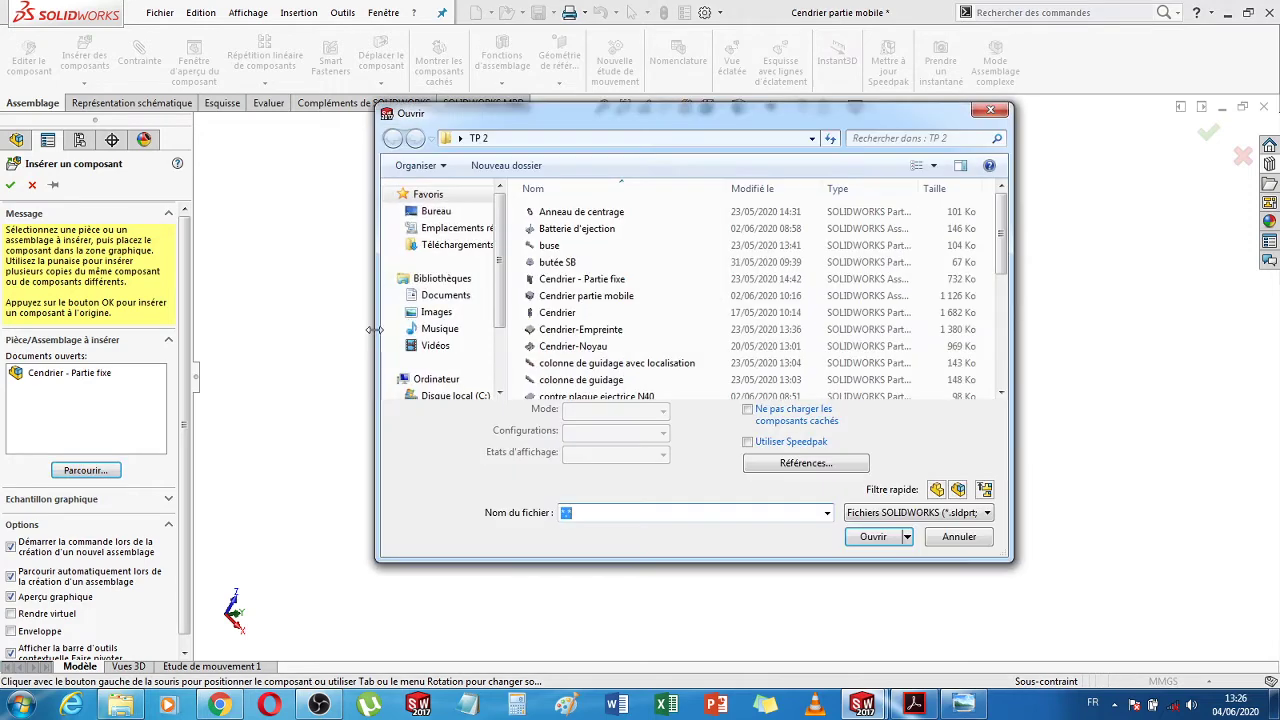
pyautogui.moveTo(1003, 239); pyautogui.dragTo(1002, 367)
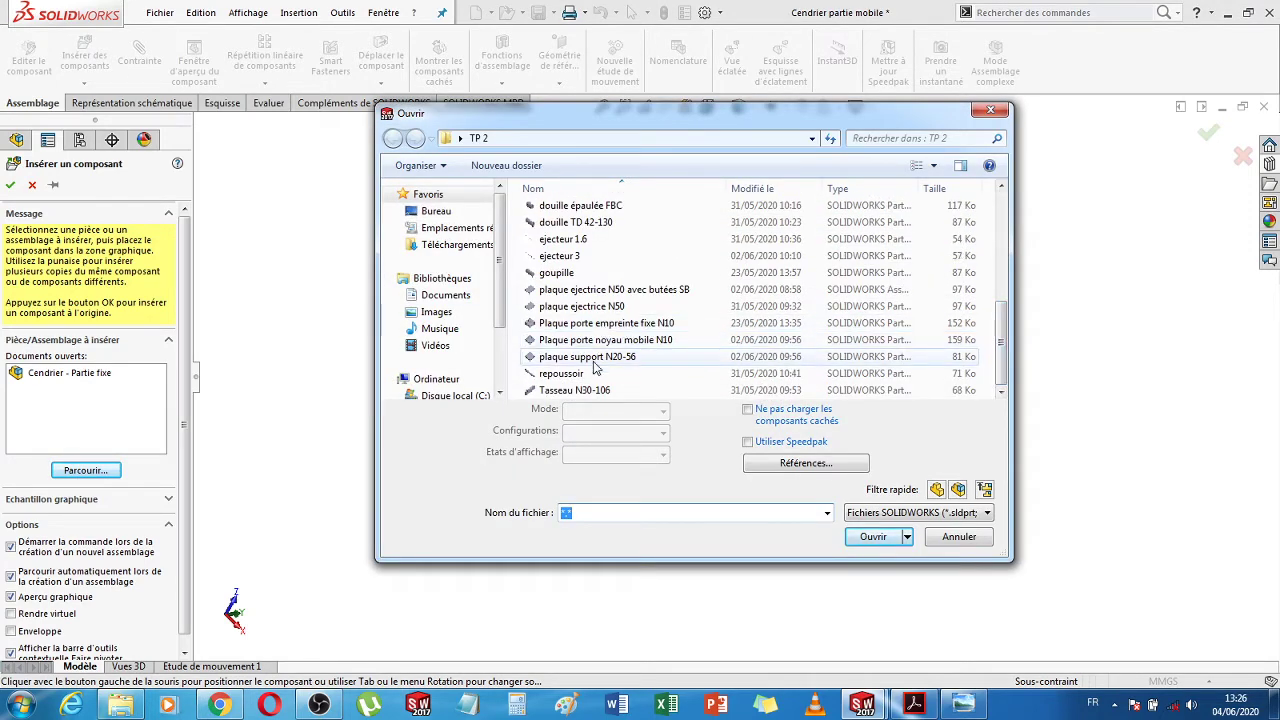
pyautogui.click(599, 210)
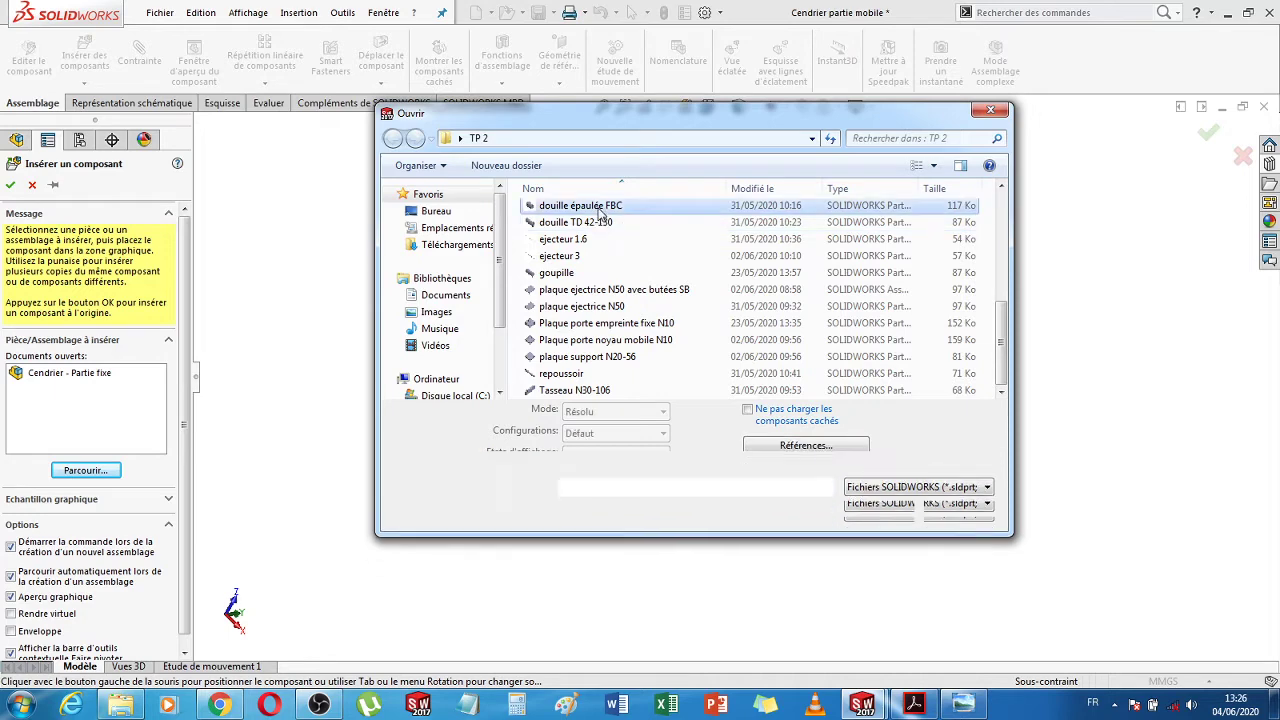
pyautogui.click(600, 208)
pyautogui.click(664, 218)
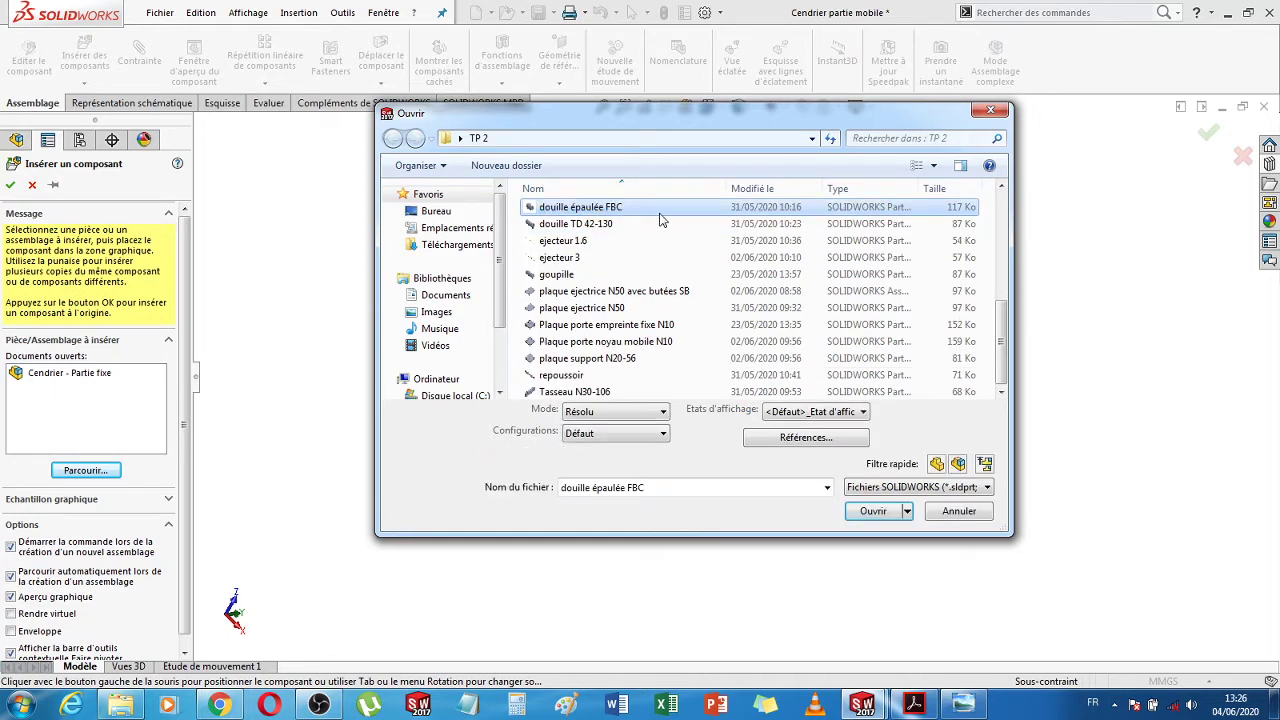
pyautogui.doubleClick(616, 212)
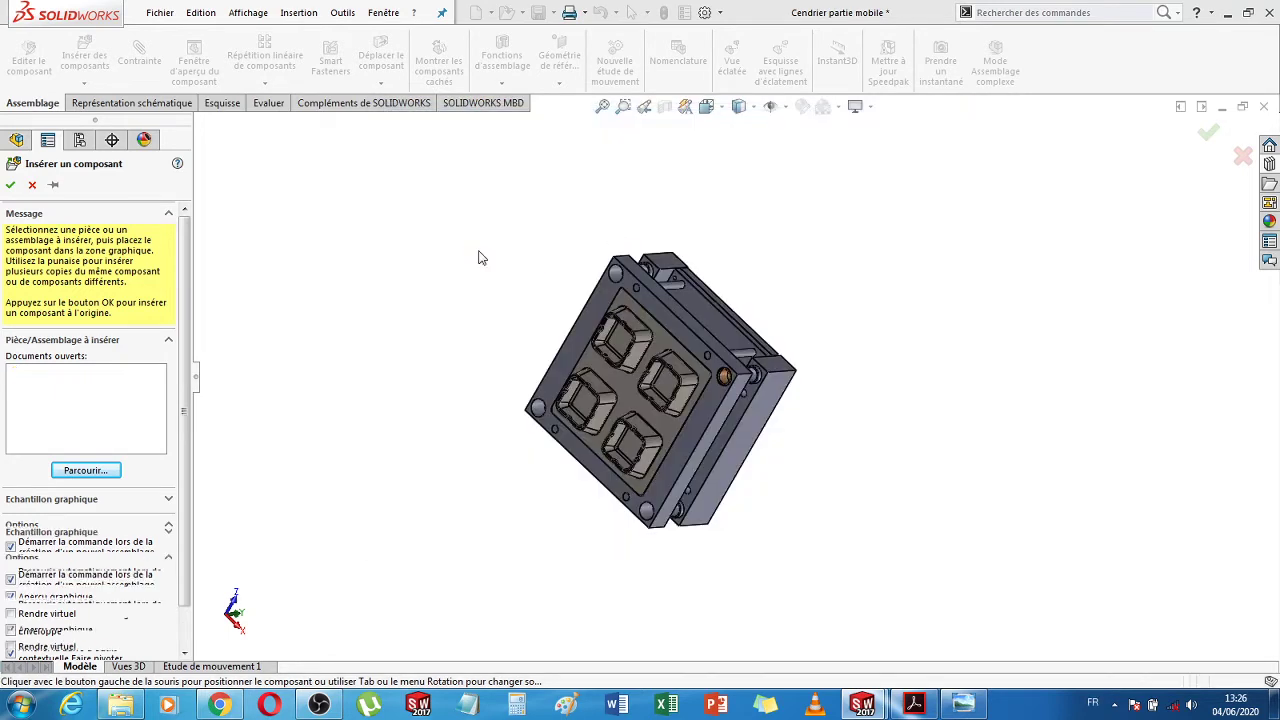
pyautogui.click(446, 249)
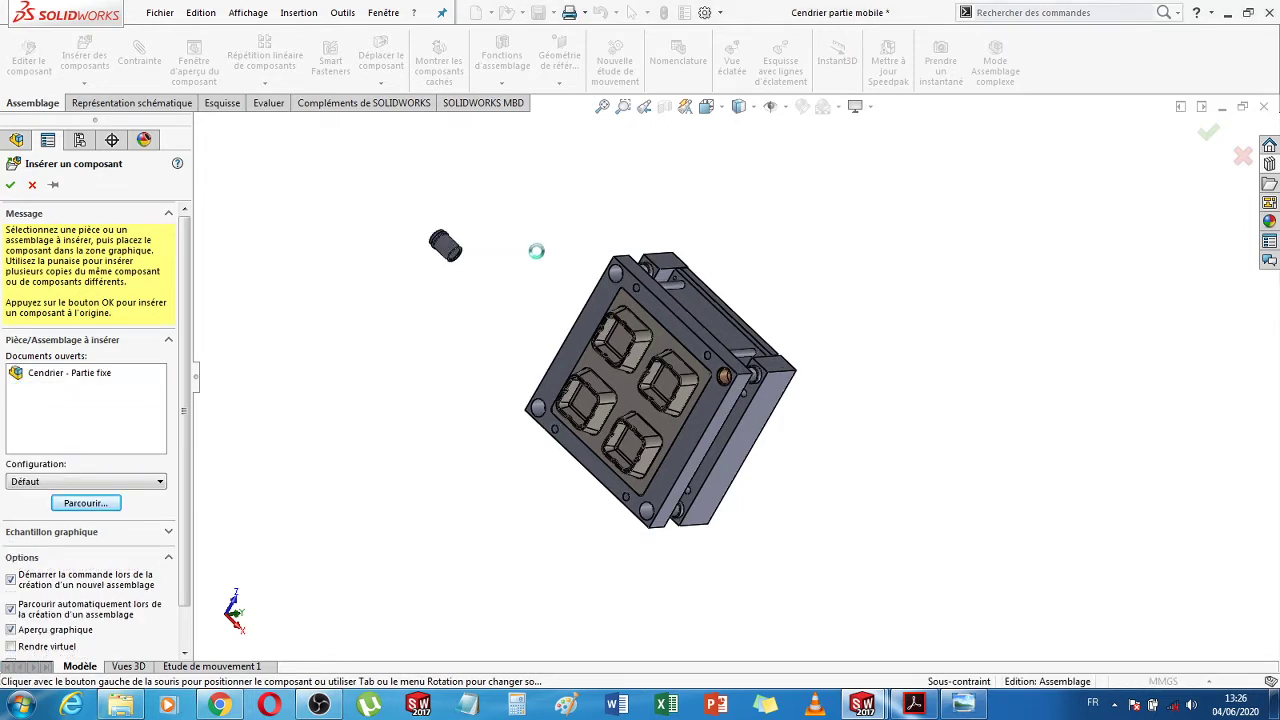
pyautogui.press('Escape')
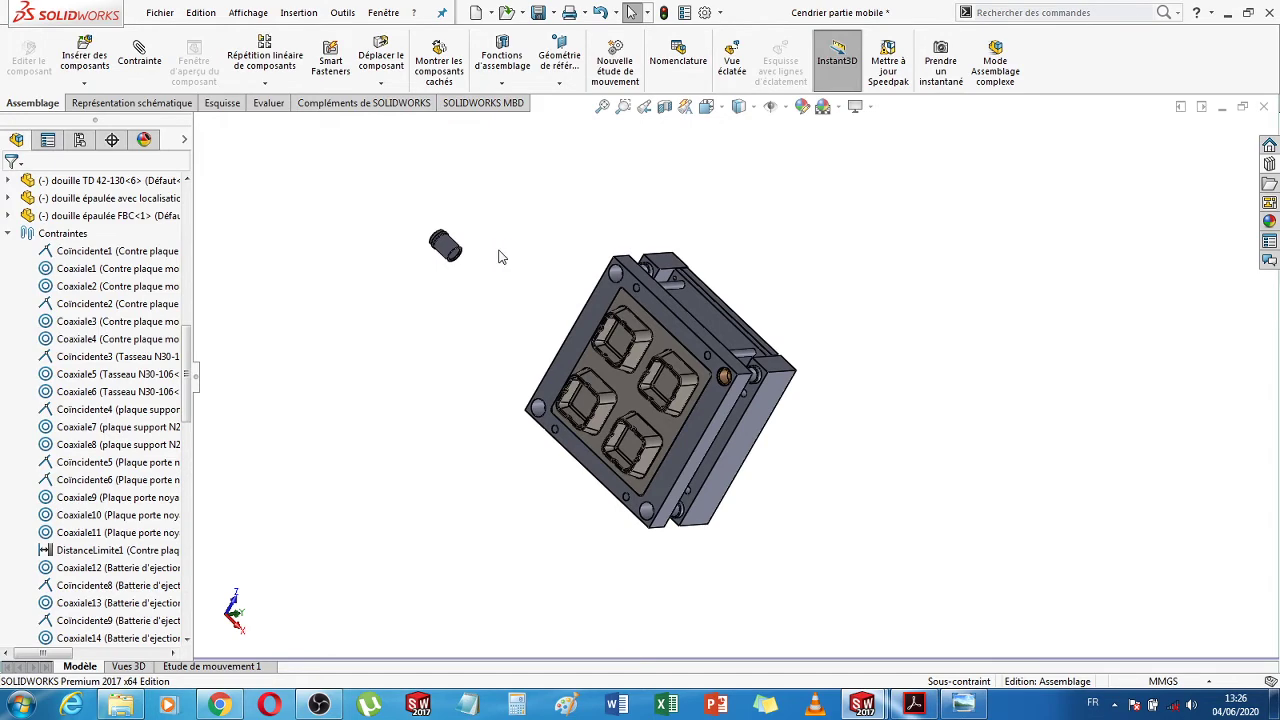
# Mate the 42 mm outer cylinder of the new FBC bushing concentric with the empty uppermost corner bore of Plaque porte noyau mobile N10
pyautogui.scroll(-5, 500, 257)
pyautogui.click(465, 292)
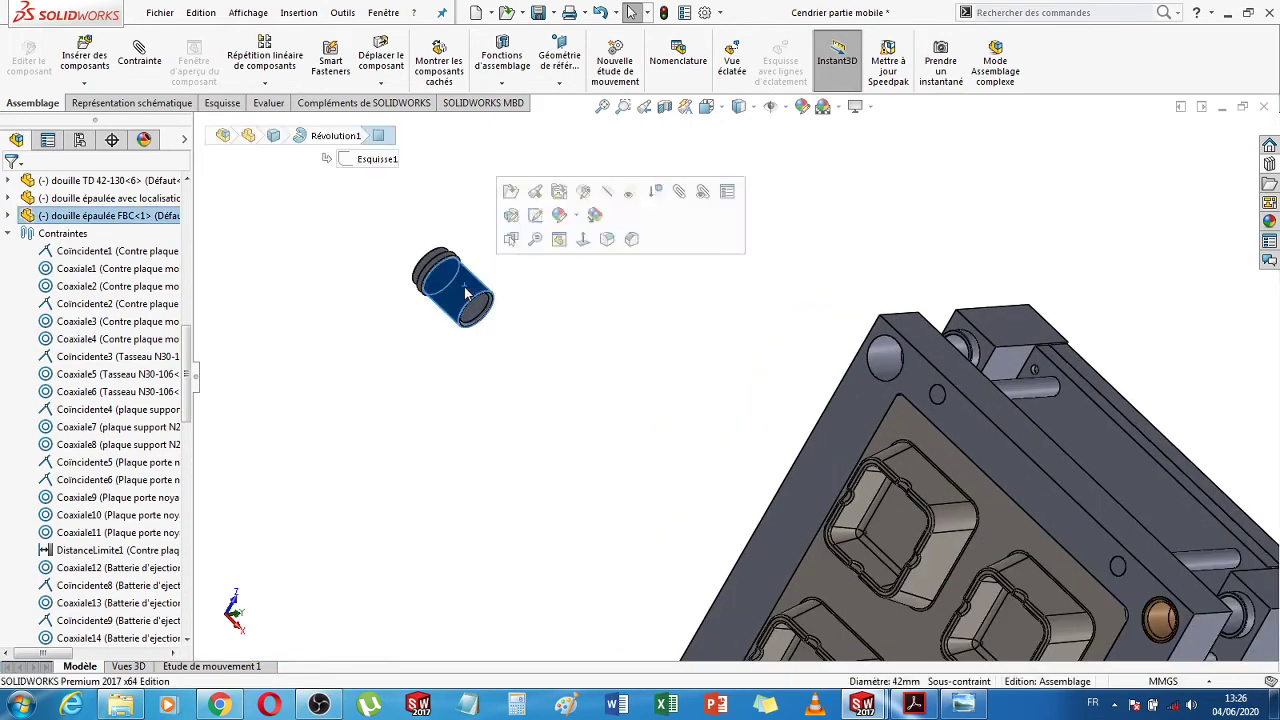
pyautogui.click(140, 58)
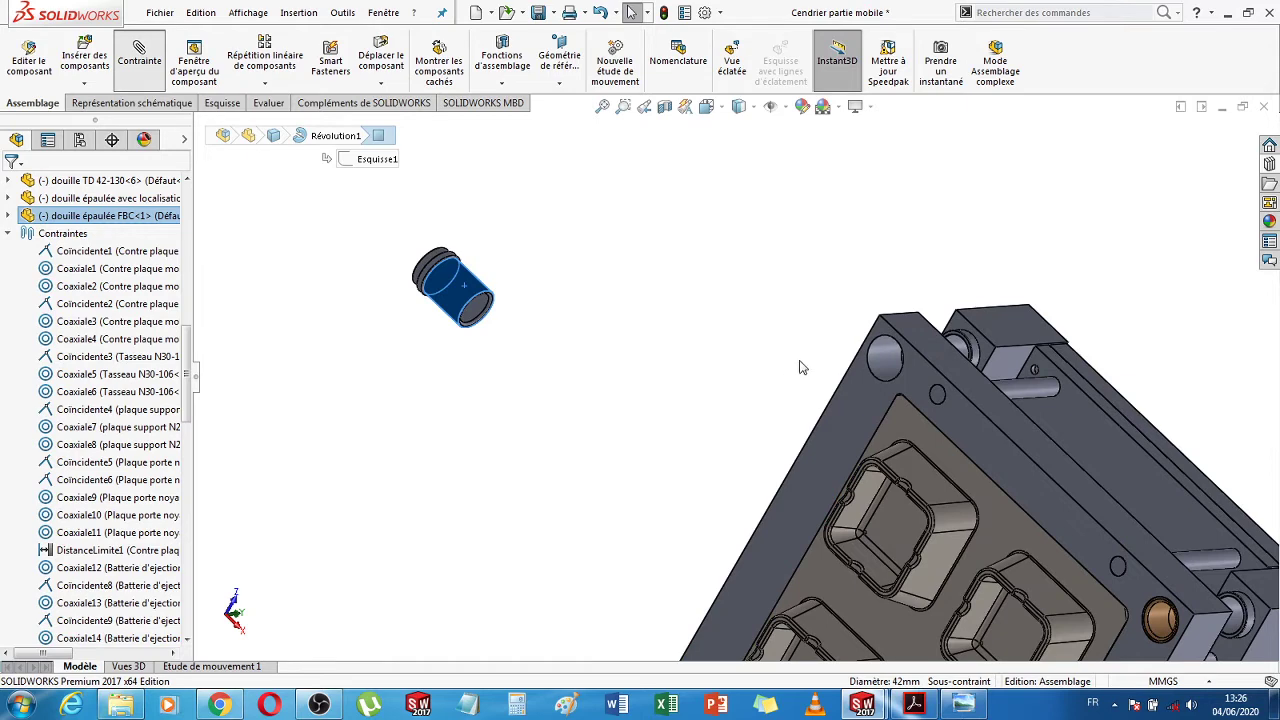
pyautogui.click(884, 366)
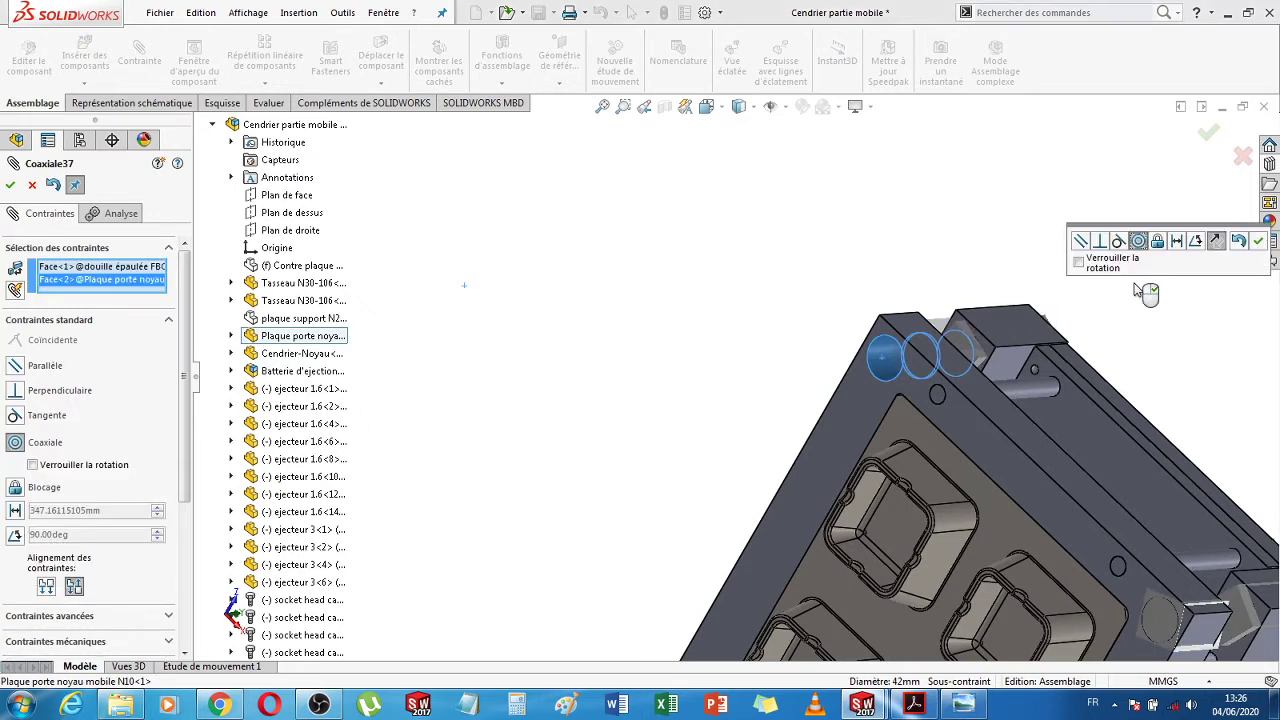
pyautogui.click(1258, 241)
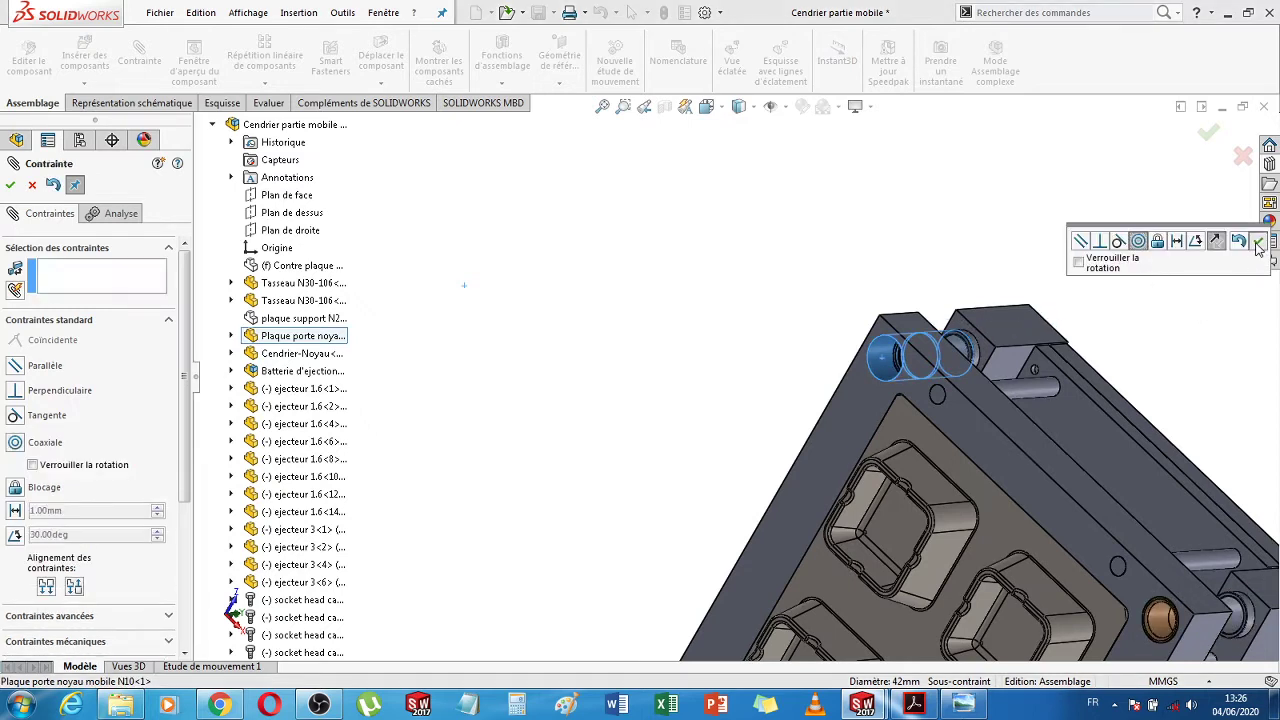
# Slide the FBC bushing along its bore axis until its shoulder end sticks out in front of the core-holder plate, and leave the mate command
pyautogui.scroll(-5, 942, 347)
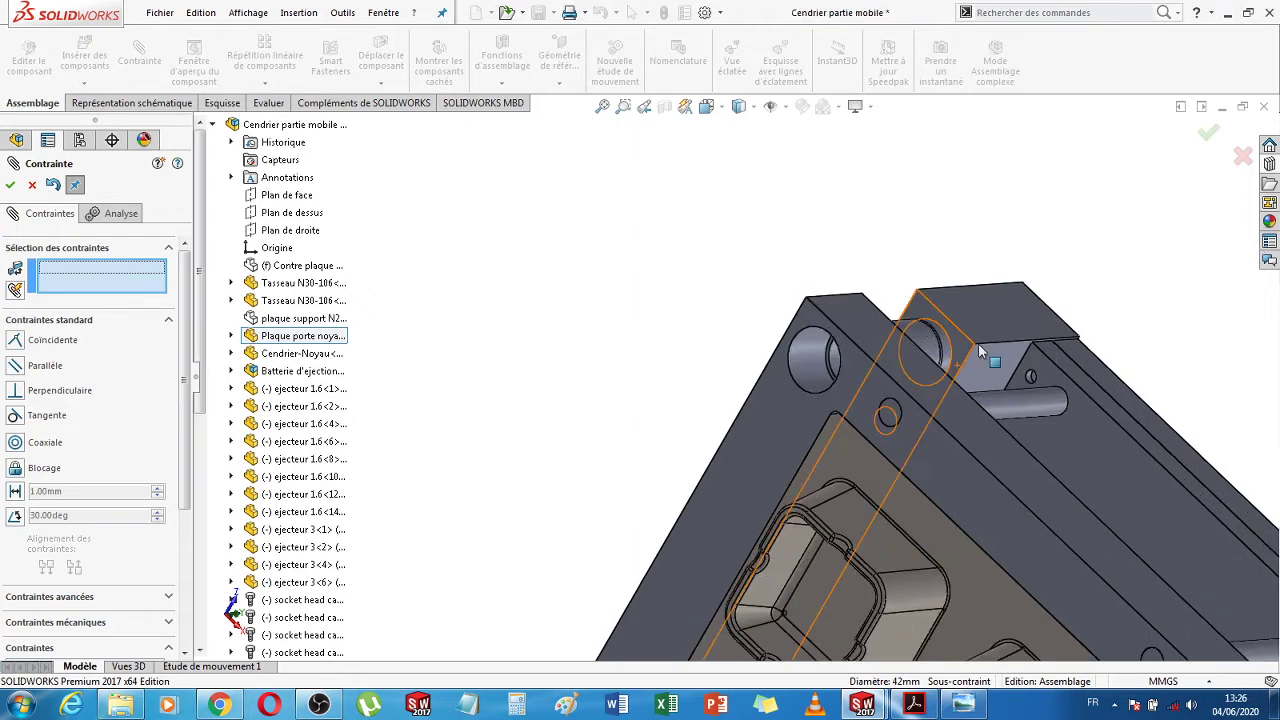
pyautogui.scroll(-5, 923, 341)
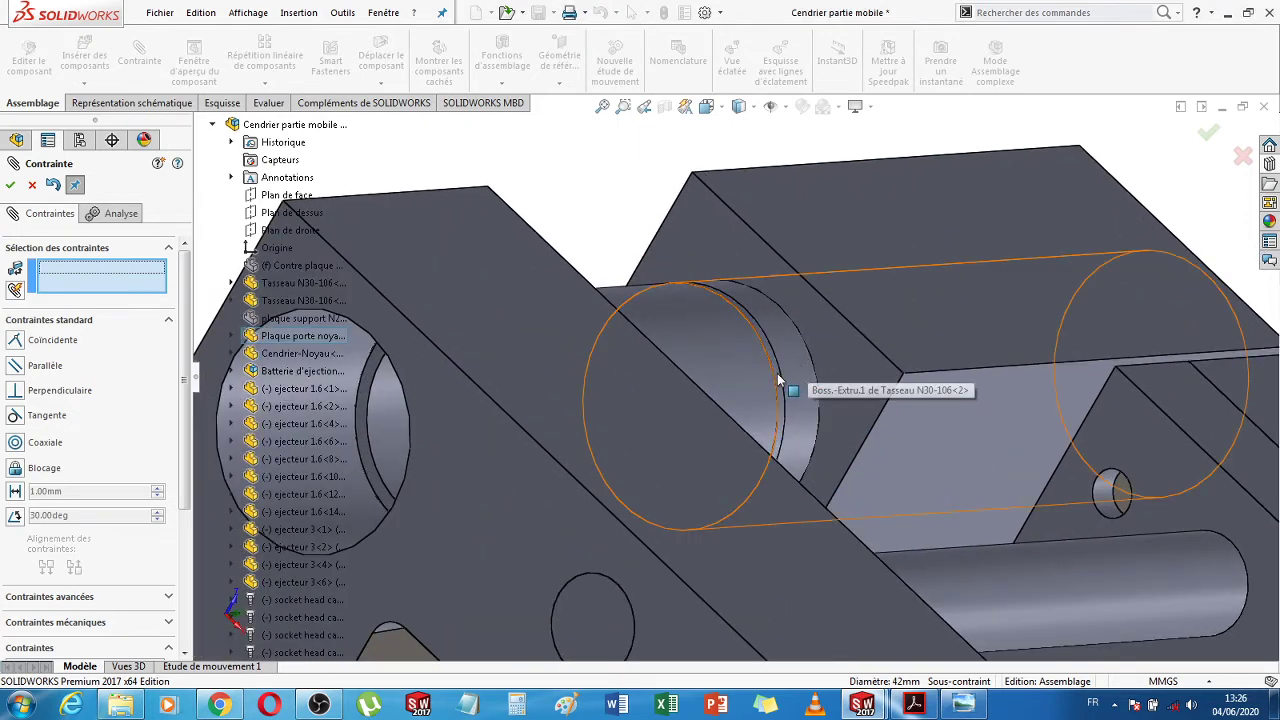
pyautogui.scroll(-5, 776, 380)
pyautogui.scroll(-1, 746, 334)
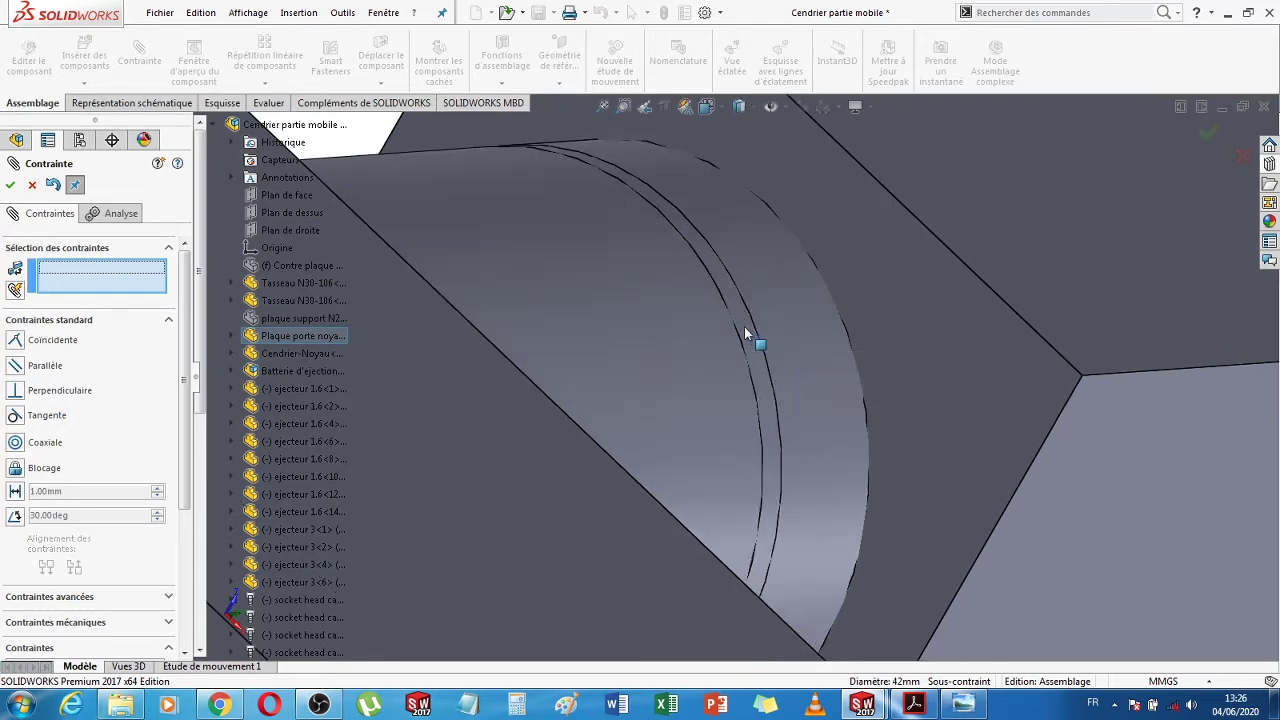
pyautogui.scroll(6, 745, 330)
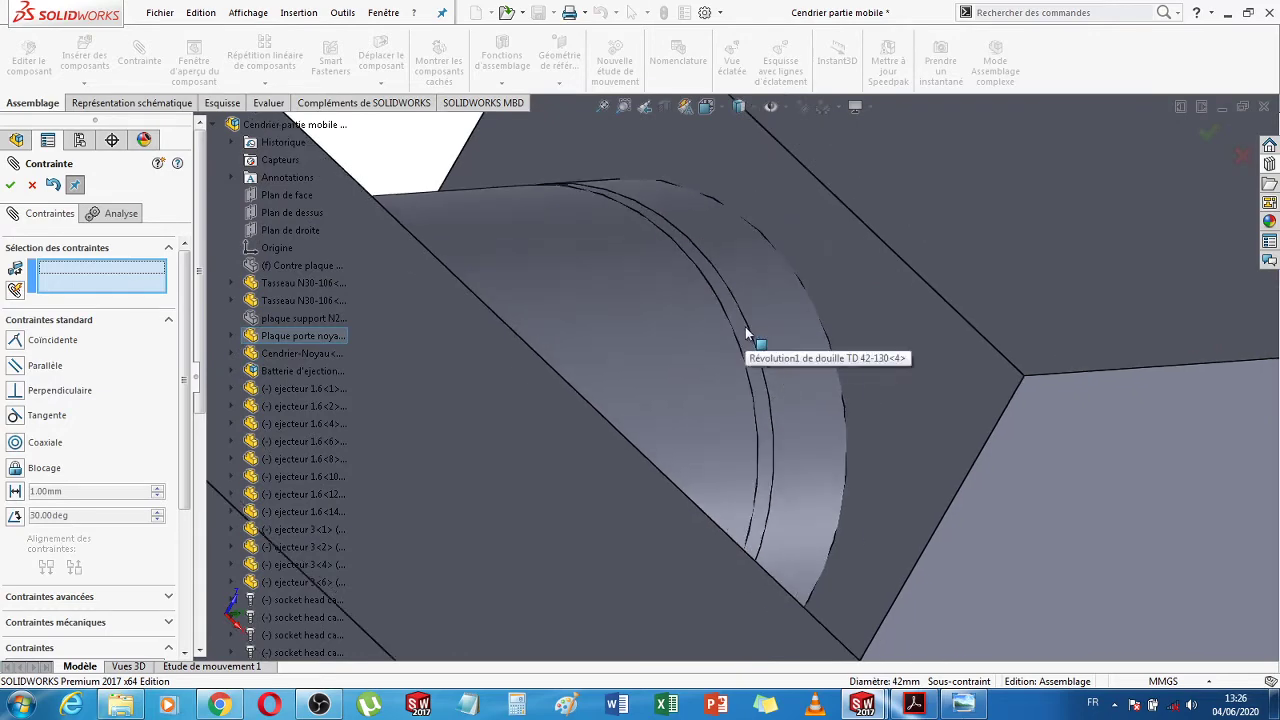
pyautogui.scroll(3, 675, 266)
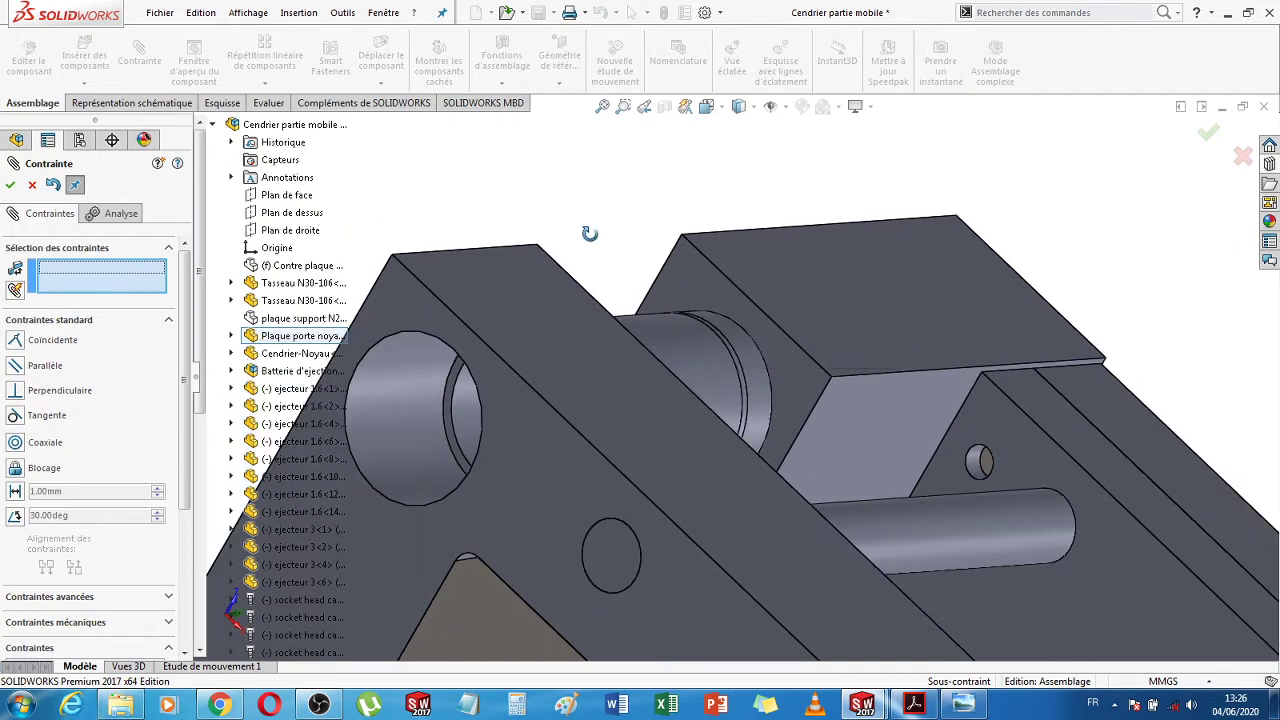
pyautogui.moveTo(590, 233); pyautogui.dragTo(750, 350, button='middle')
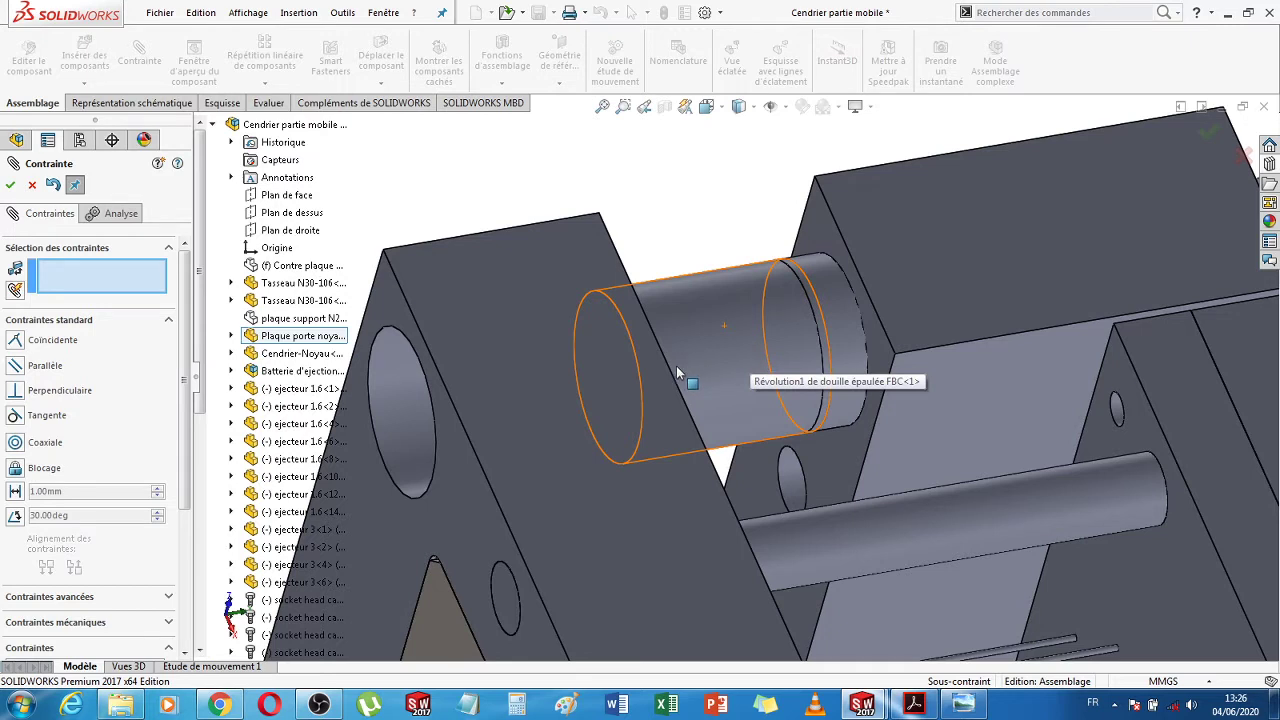
pyautogui.moveTo(676, 366); pyautogui.dragTo(486, 389)
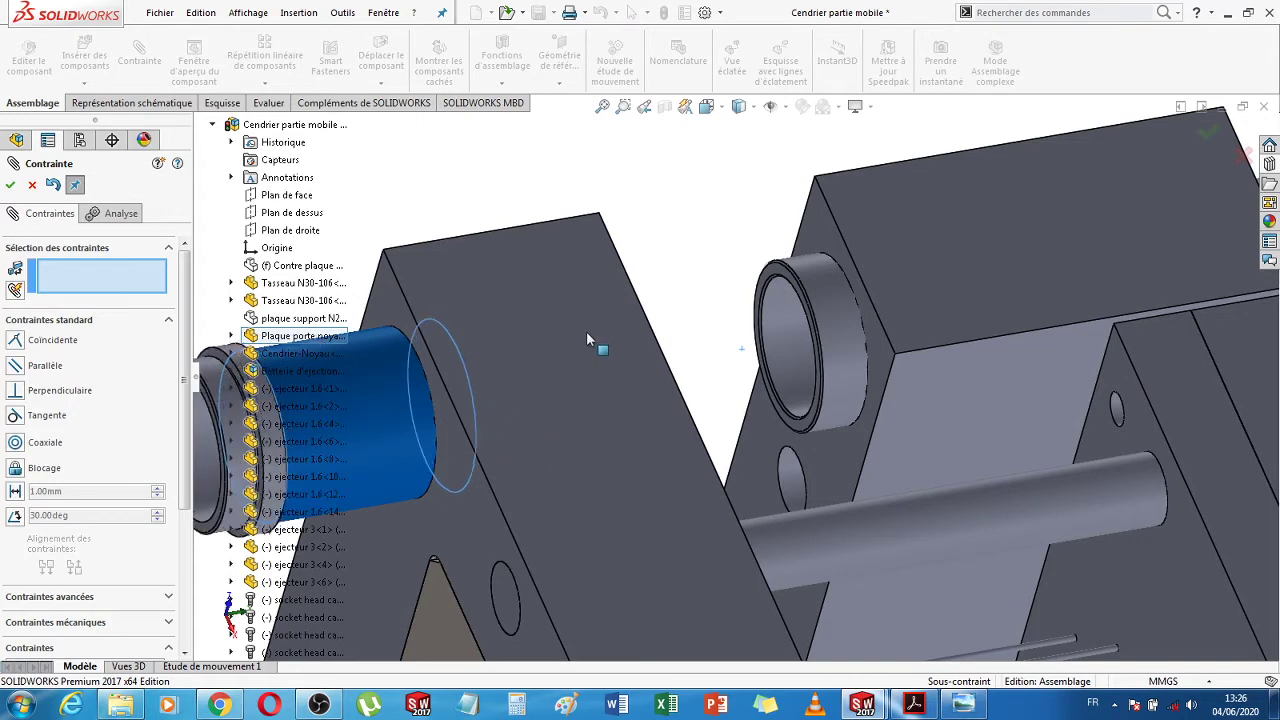
pyautogui.moveTo(694, 323); pyautogui.dragTo(778, 297, button='middle')
pyautogui.scroll(3, 779, 297)
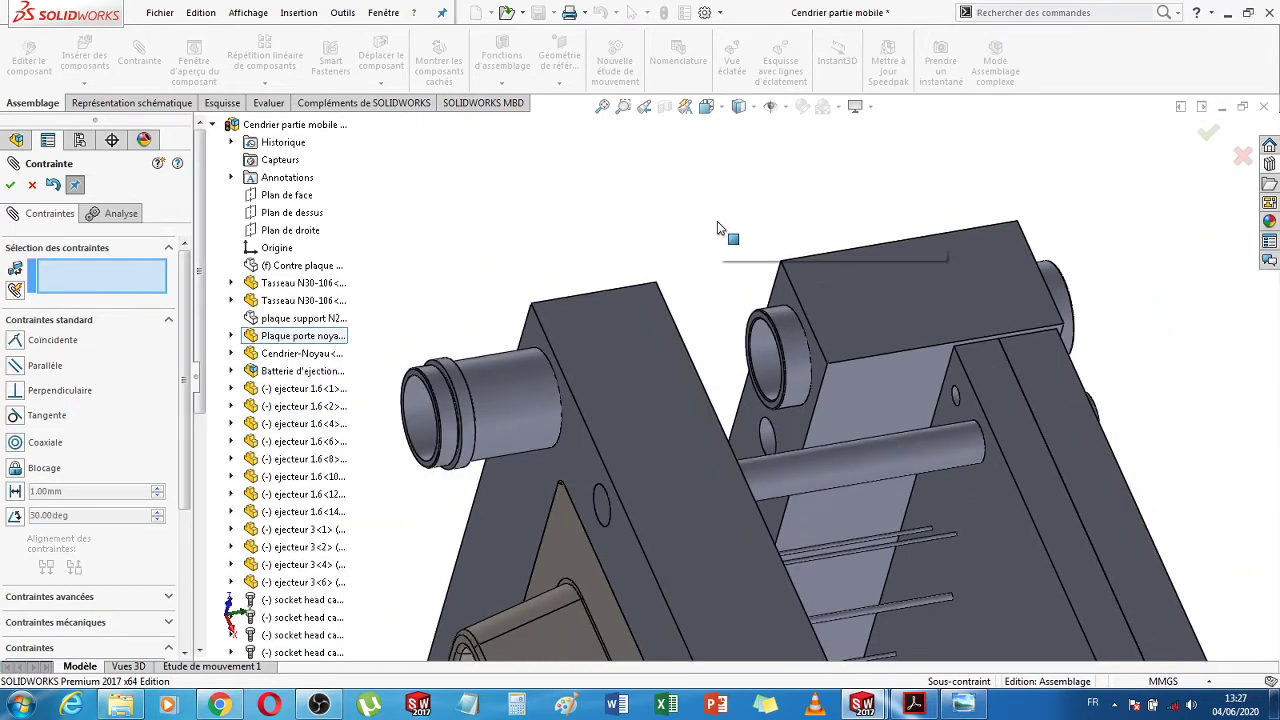
pyautogui.click(33, 186)
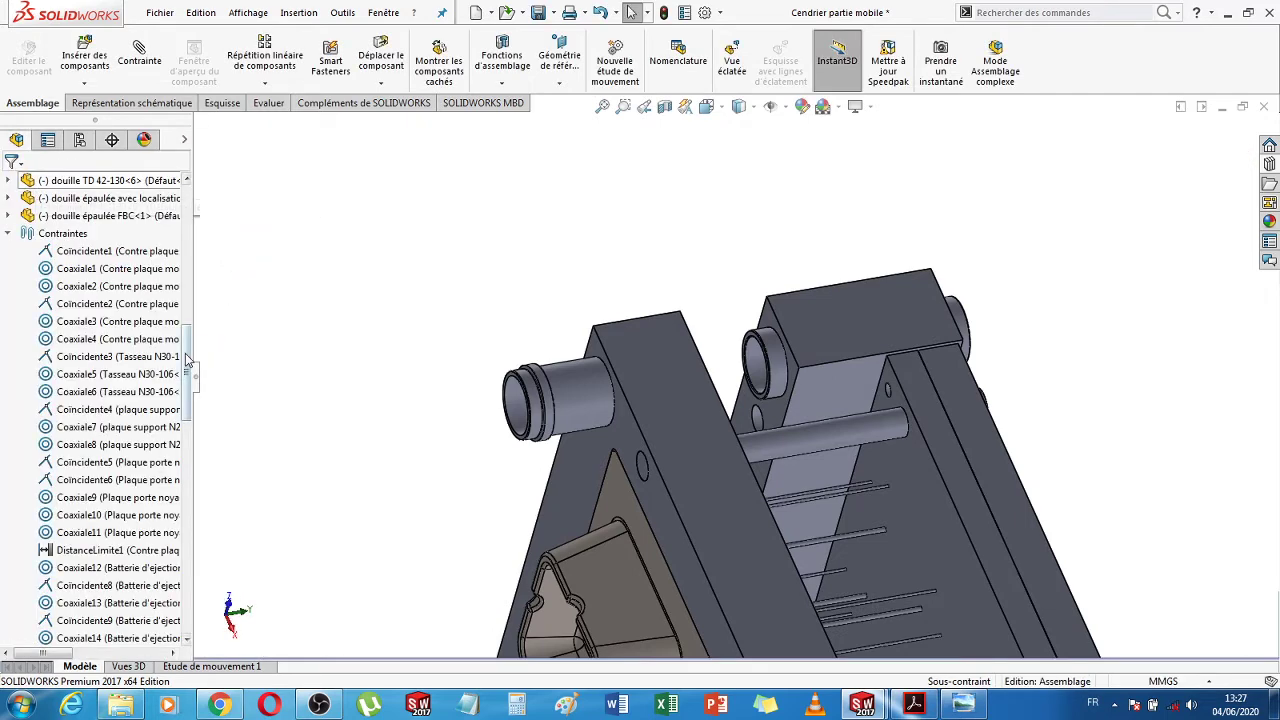
# Edit the concentric mate Coaxiale37 and flip its alignment so the FBC bushing's shoulder end points toward the plate stack
pyautogui.scroll(-15, 140, 531)
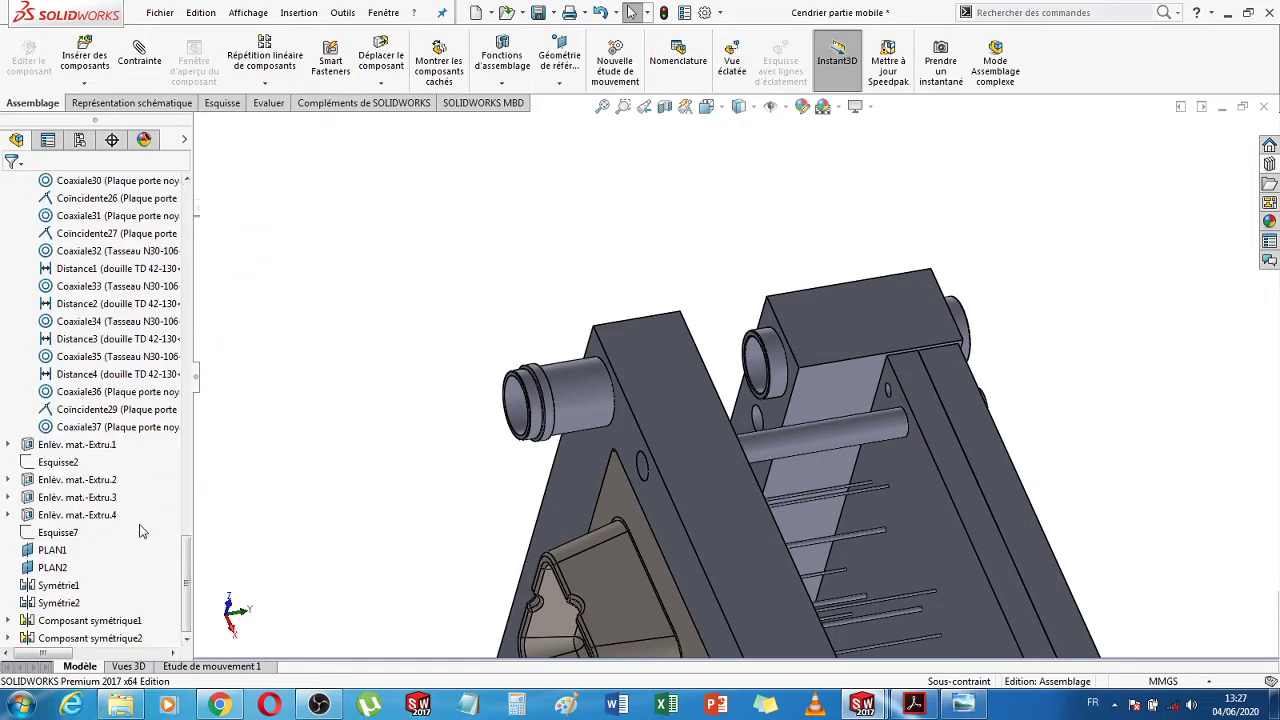
pyautogui.click(120, 427)
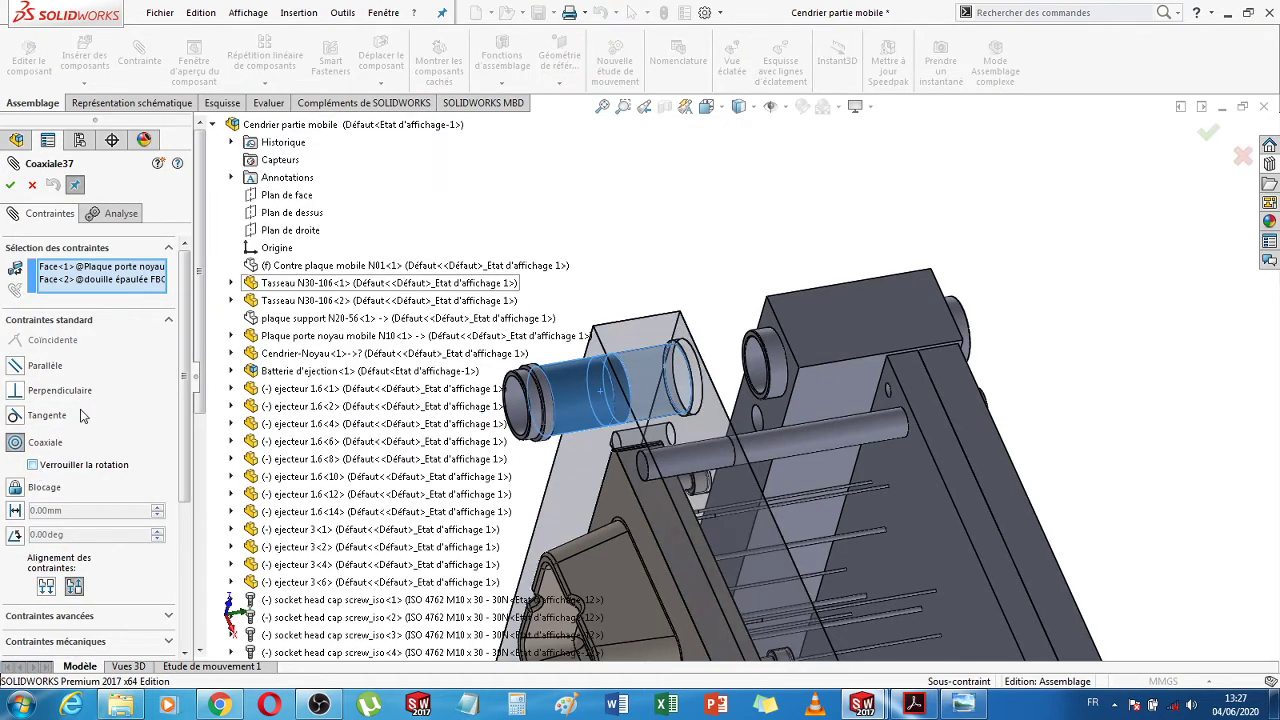
pyautogui.click(46, 588)
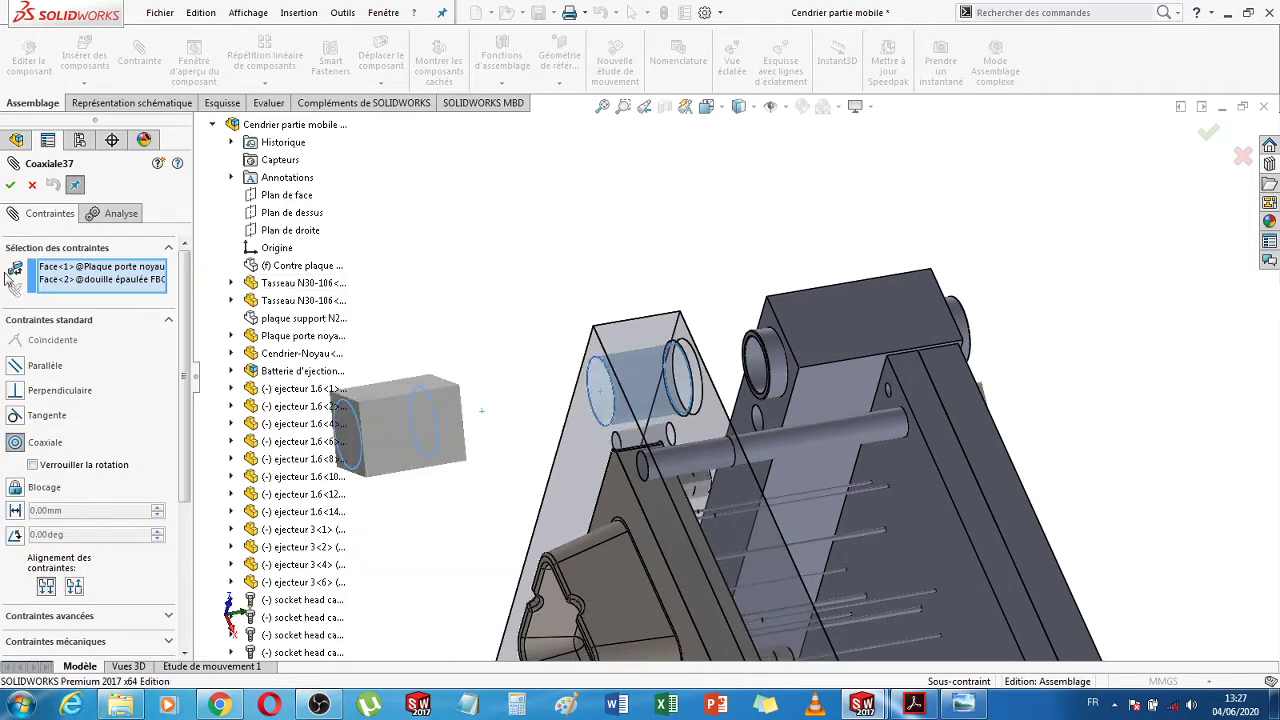
pyautogui.click(10, 186)
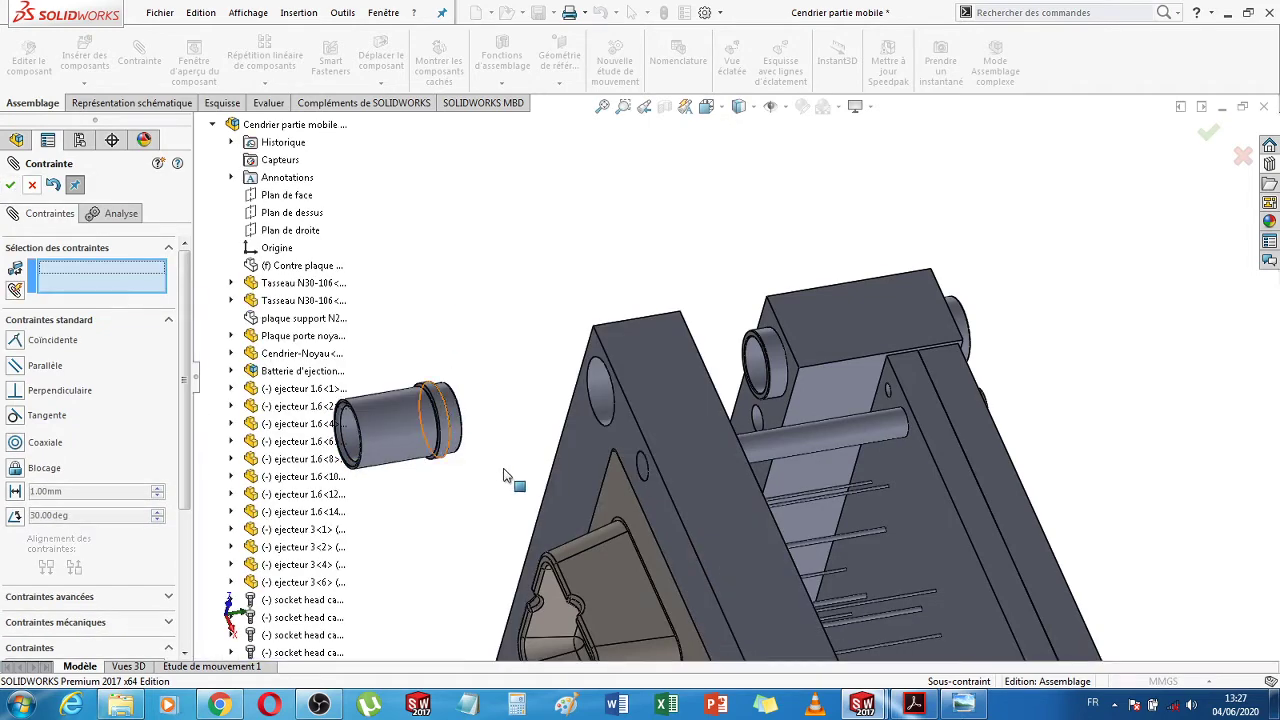
# Mate the annular shoulder face of the FBC bushing coincident with the counterbore face on the rear of Plaque porte noyau mobile N10
pyautogui.moveTo(520, 486); pyautogui.dragTo(600, 428, button='middle')
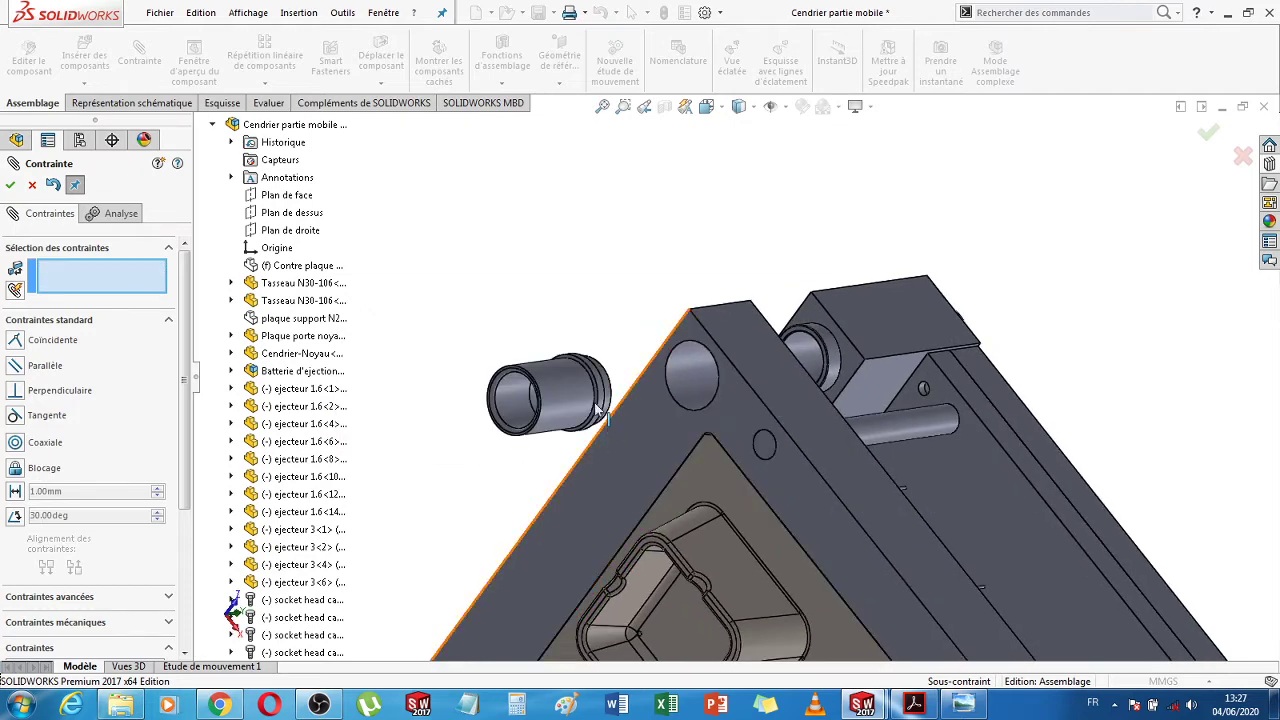
pyautogui.scroll(-2, 582, 400)
pyautogui.scroll(-3, 582, 395)
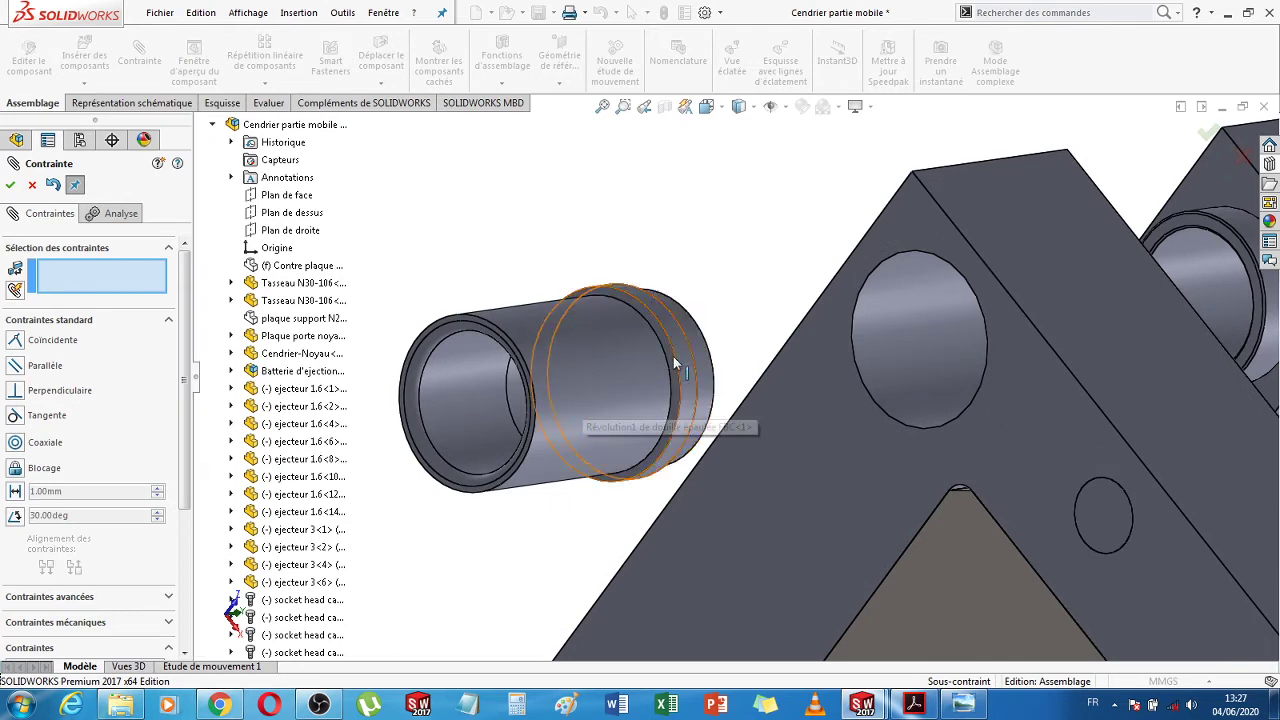
pyautogui.click(674, 367)
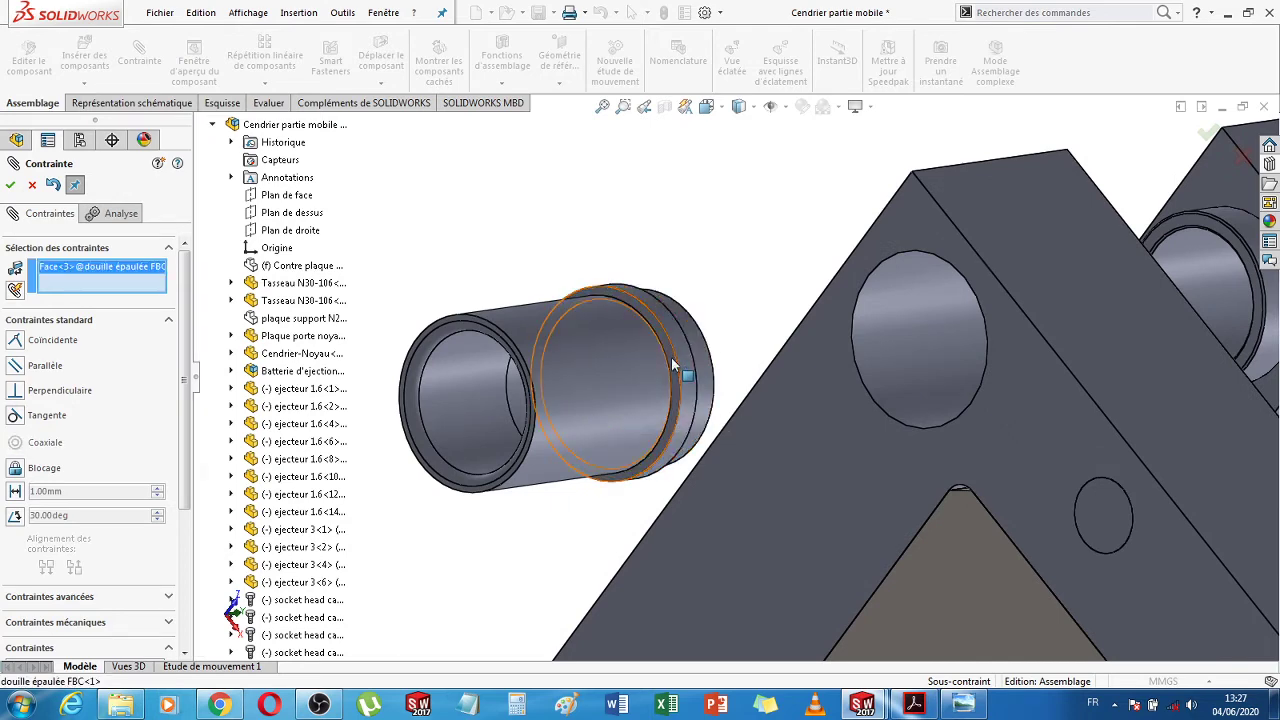
pyautogui.scroll(1, 770, 320)
pyautogui.scroll(2, 778, 314)
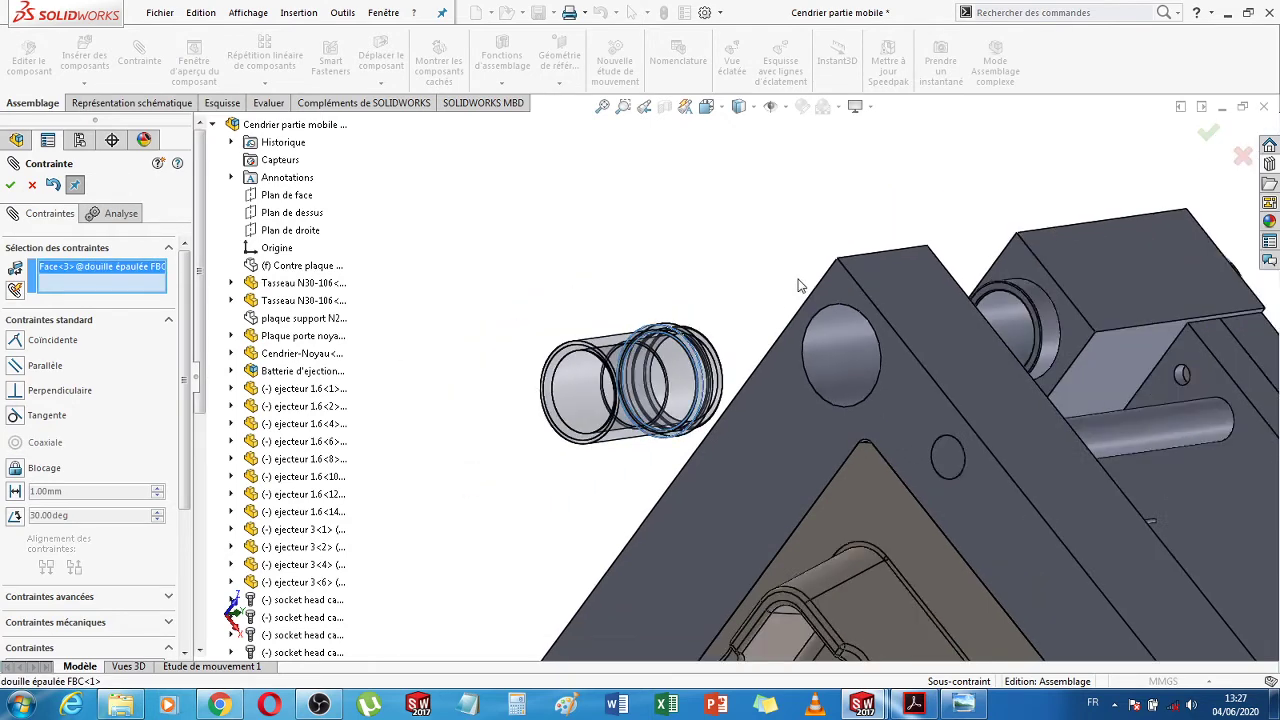
pyautogui.moveTo(990, 203); pyautogui.dragTo(1003, 393, button='middle')
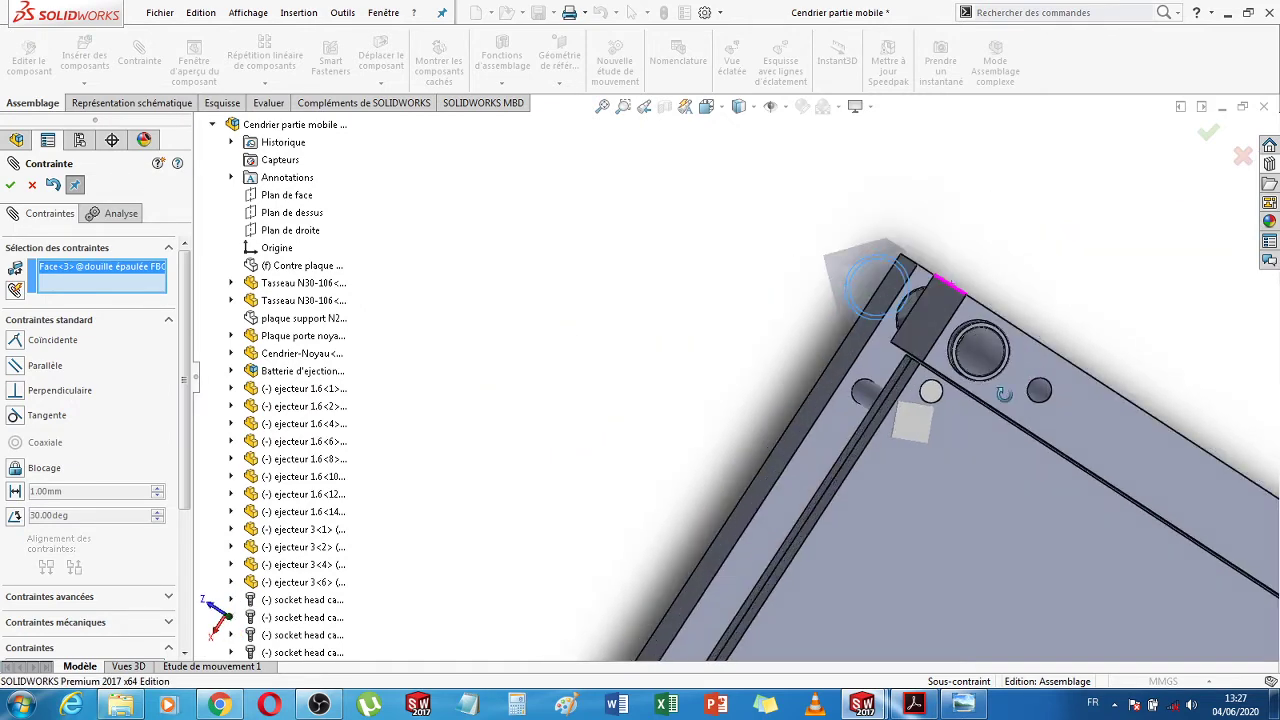
pyautogui.scroll(-4, 907, 314)
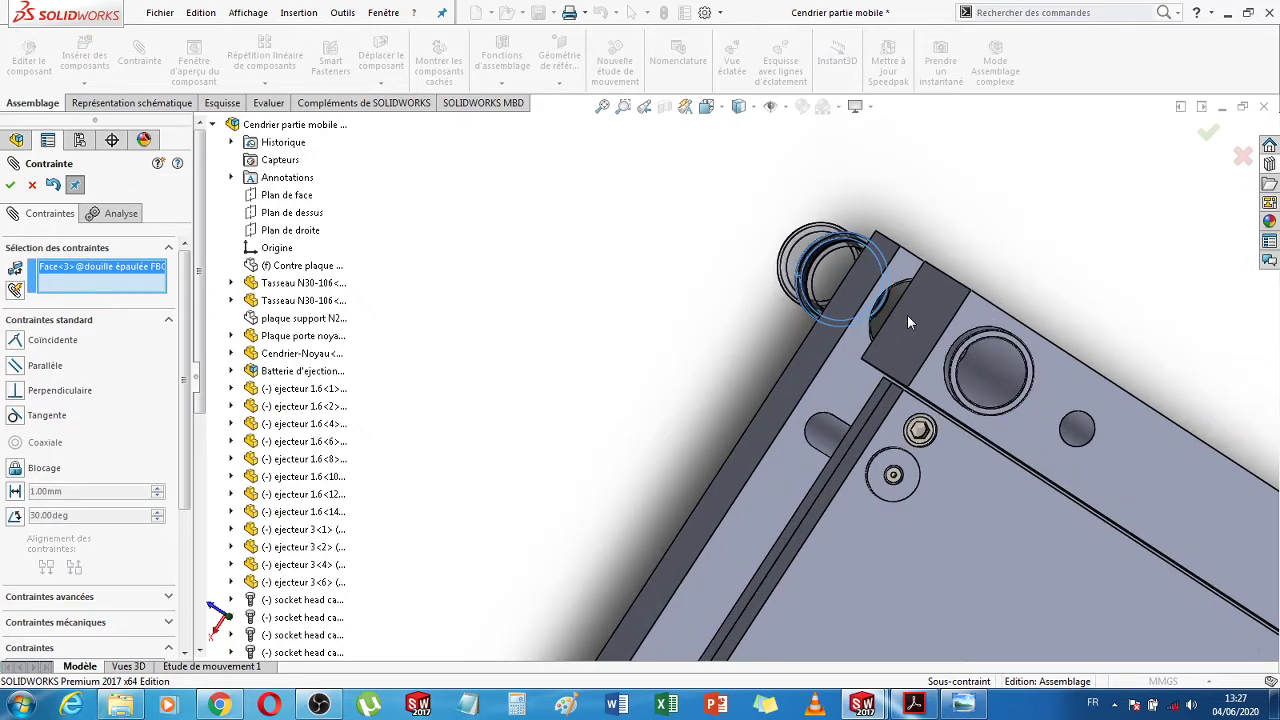
pyautogui.scroll(-4, 630, 357)
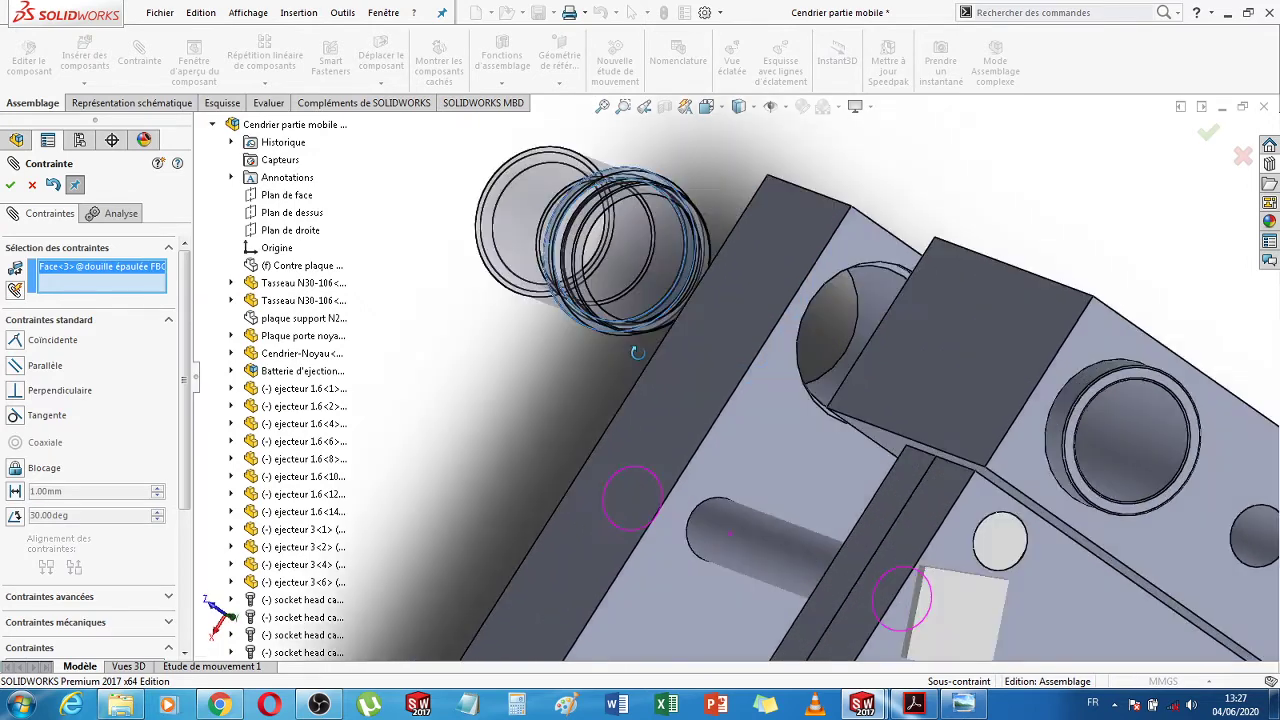
pyautogui.scroll(-3, 885, 295)
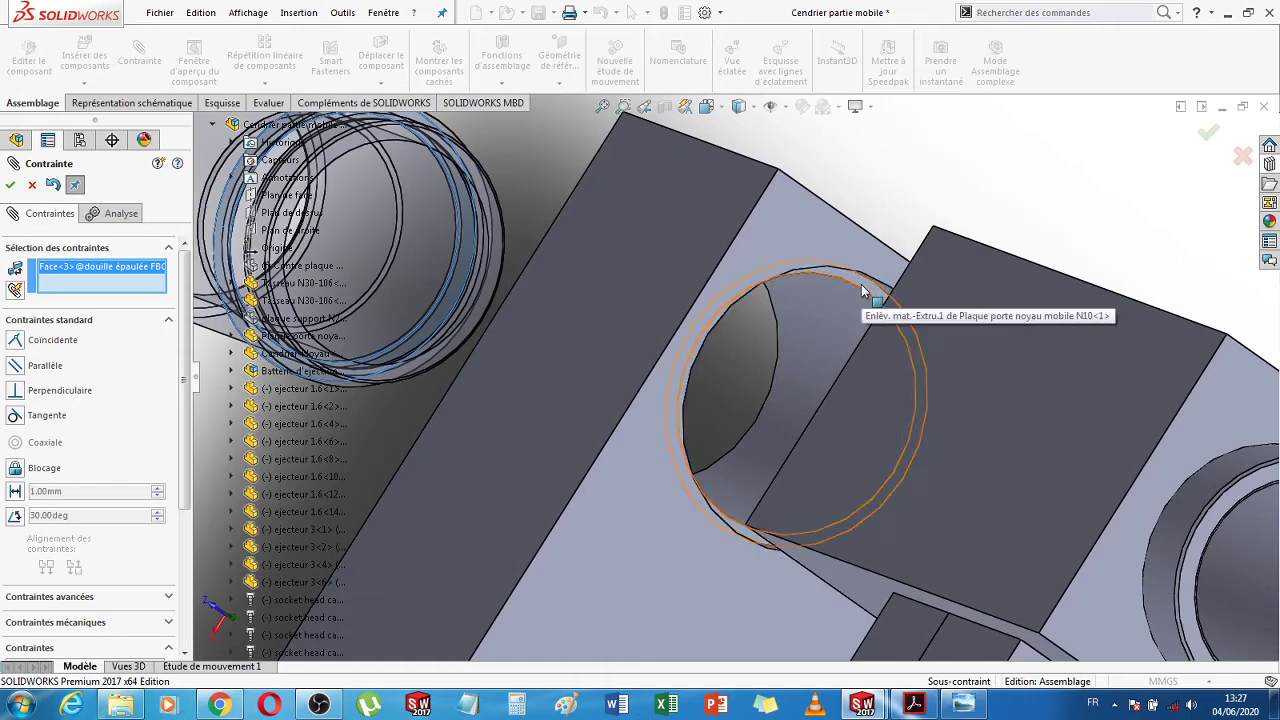
pyautogui.click(862, 289)
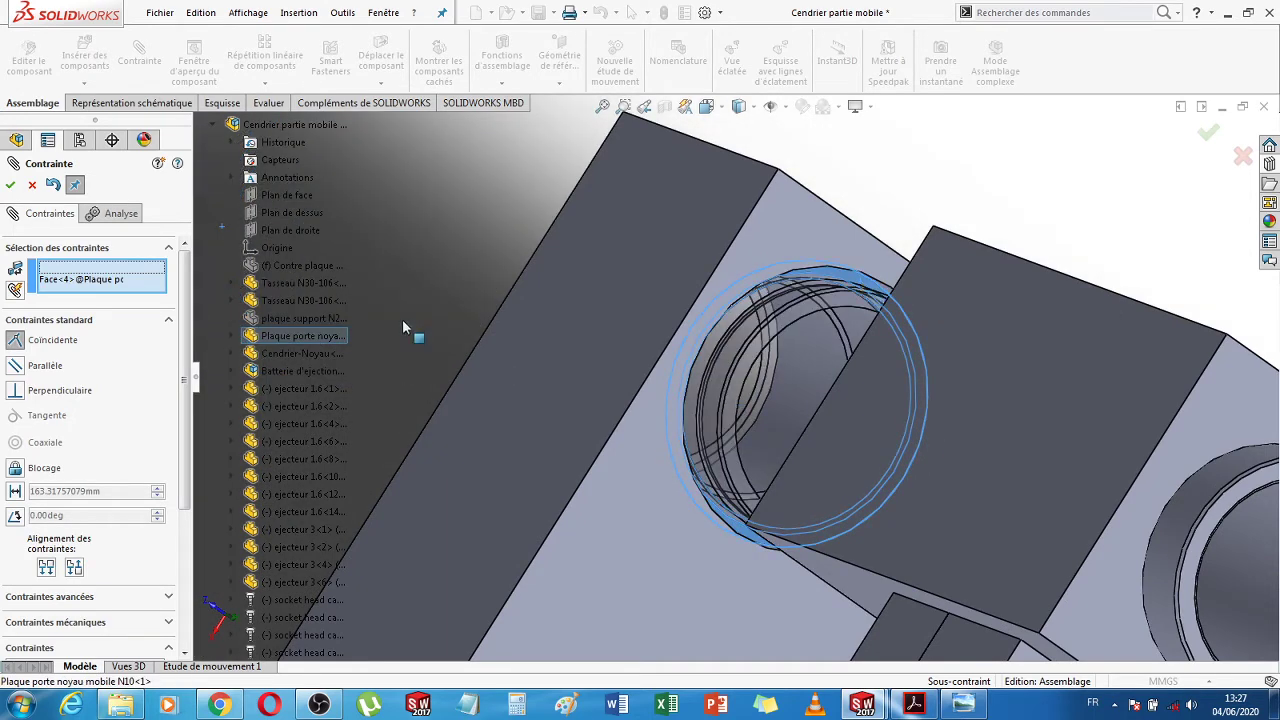
pyautogui.click(11, 186)
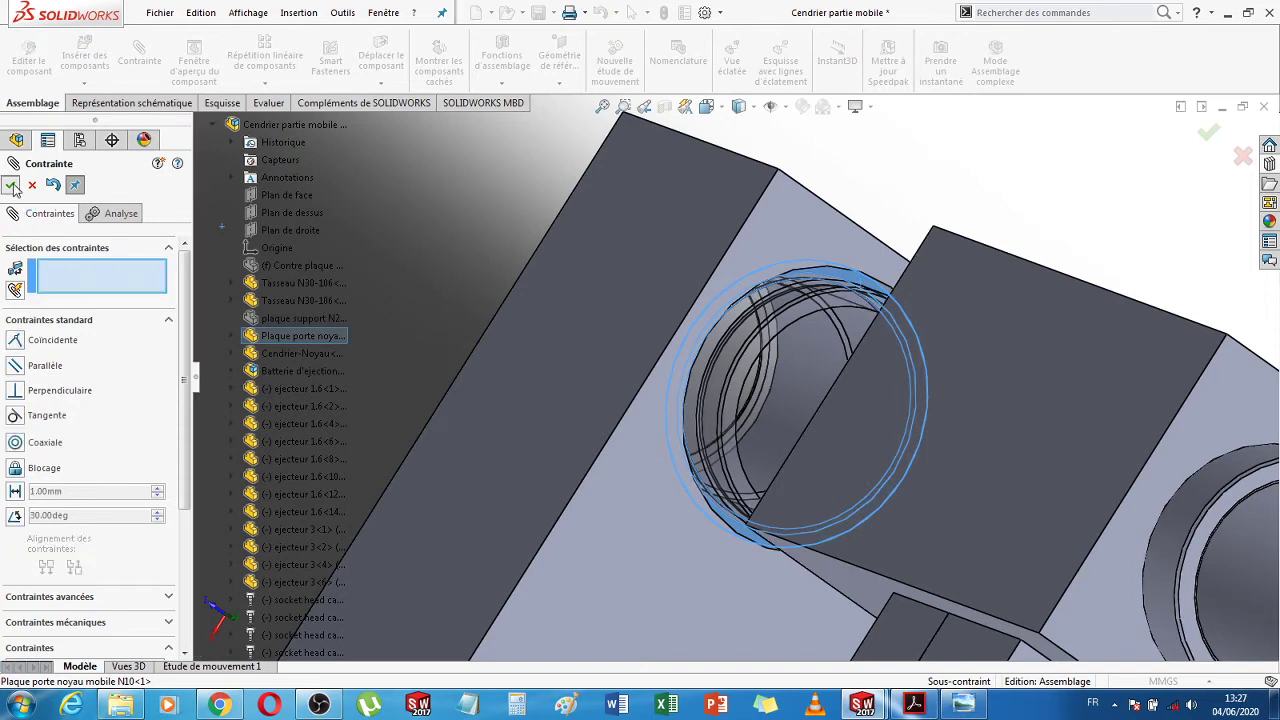
# Leave the mate command and start Copy with Mates, choosing the seated FBC bushing as the component and continuing to the mate references
pyautogui.scroll(4, 587, 385)
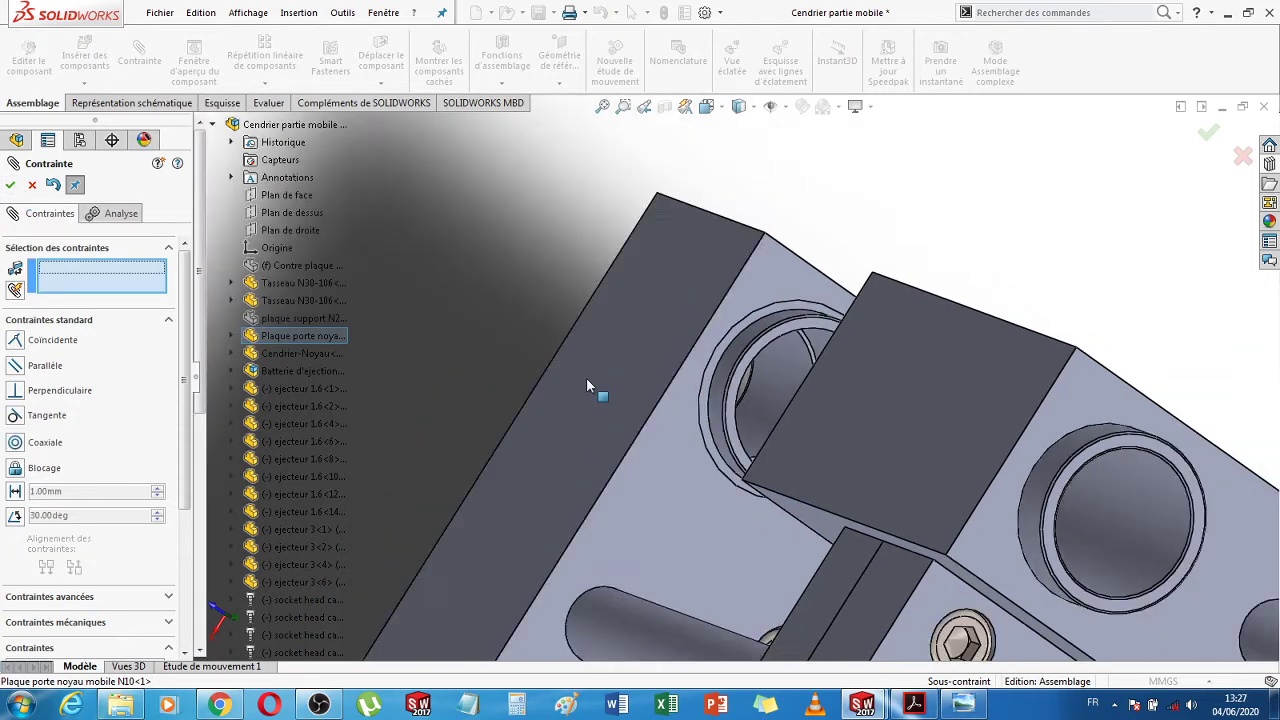
pyautogui.click(32, 187)
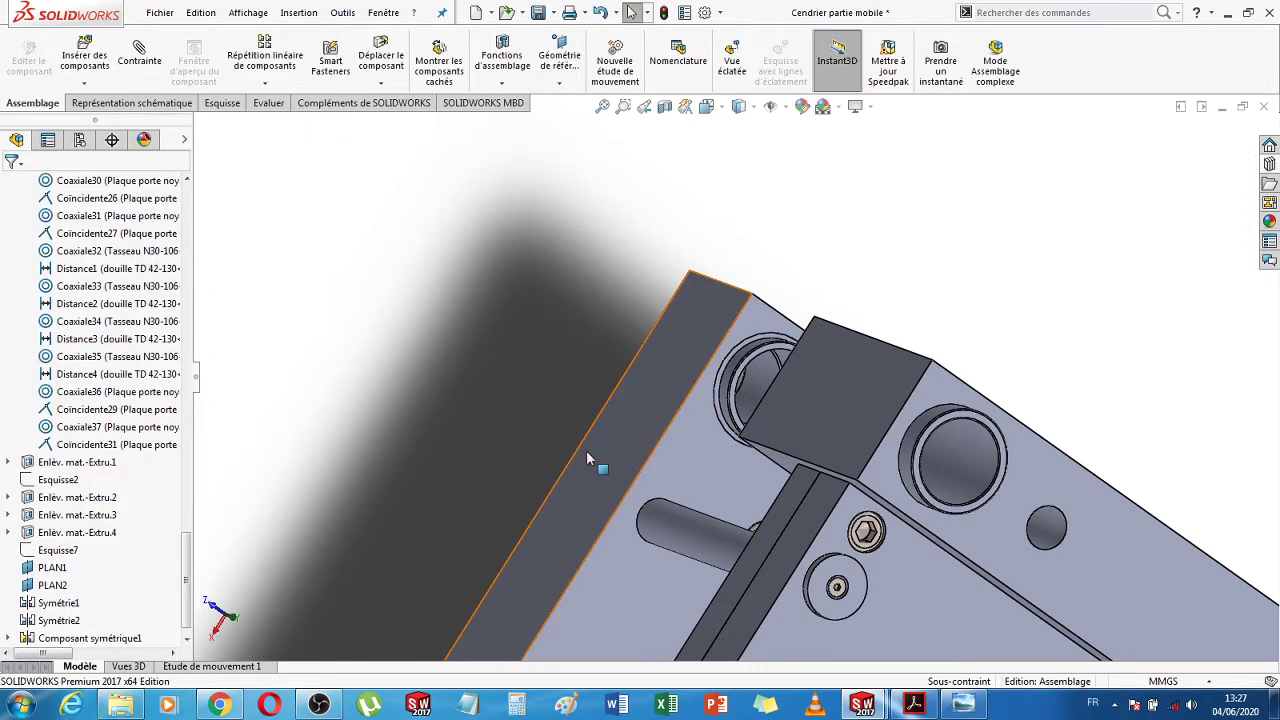
pyautogui.scroll(2, 575, 452)
pyautogui.scroll(4, 564, 450)
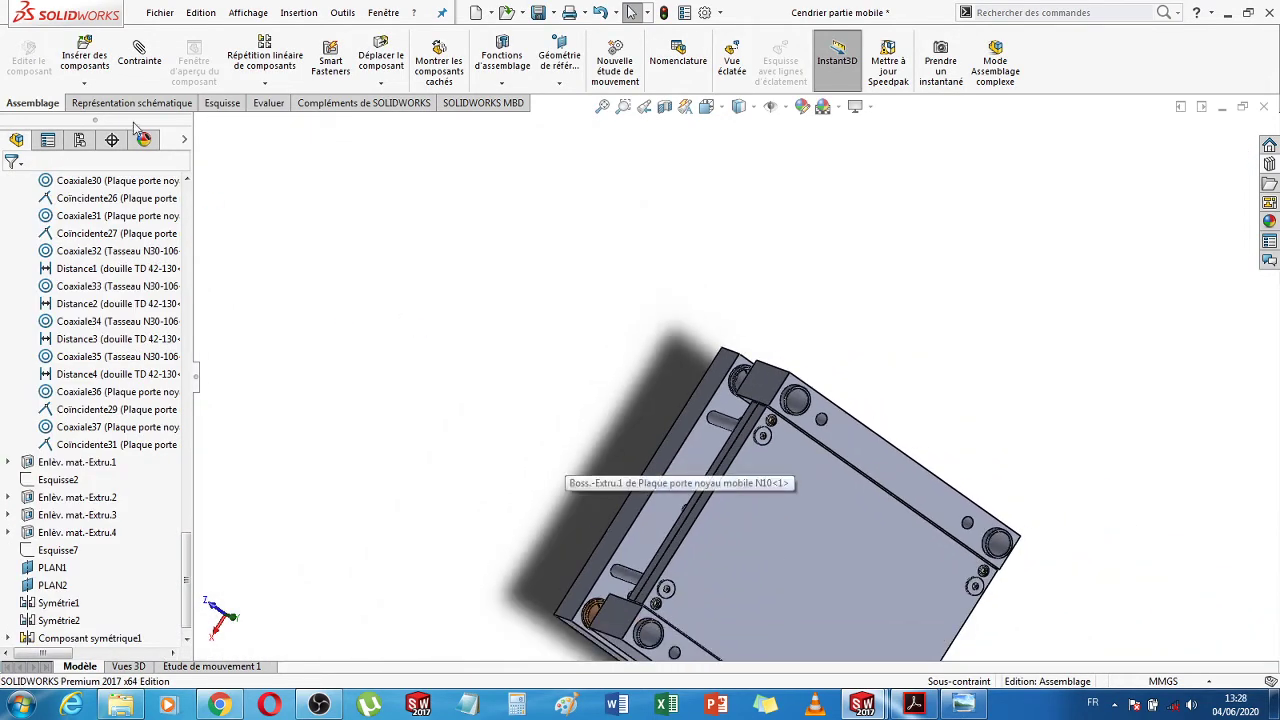
pyautogui.click(85, 83)
pyautogui.click(130, 160)
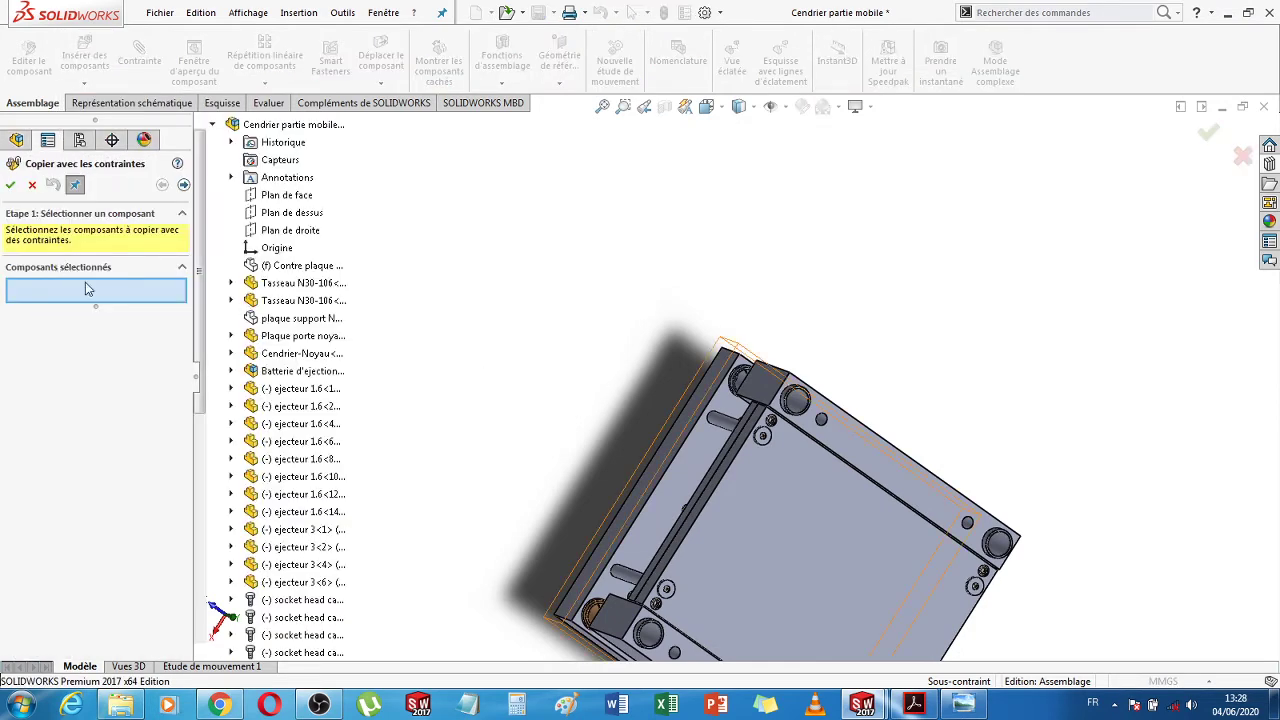
pyautogui.scroll(-2, 732, 392)
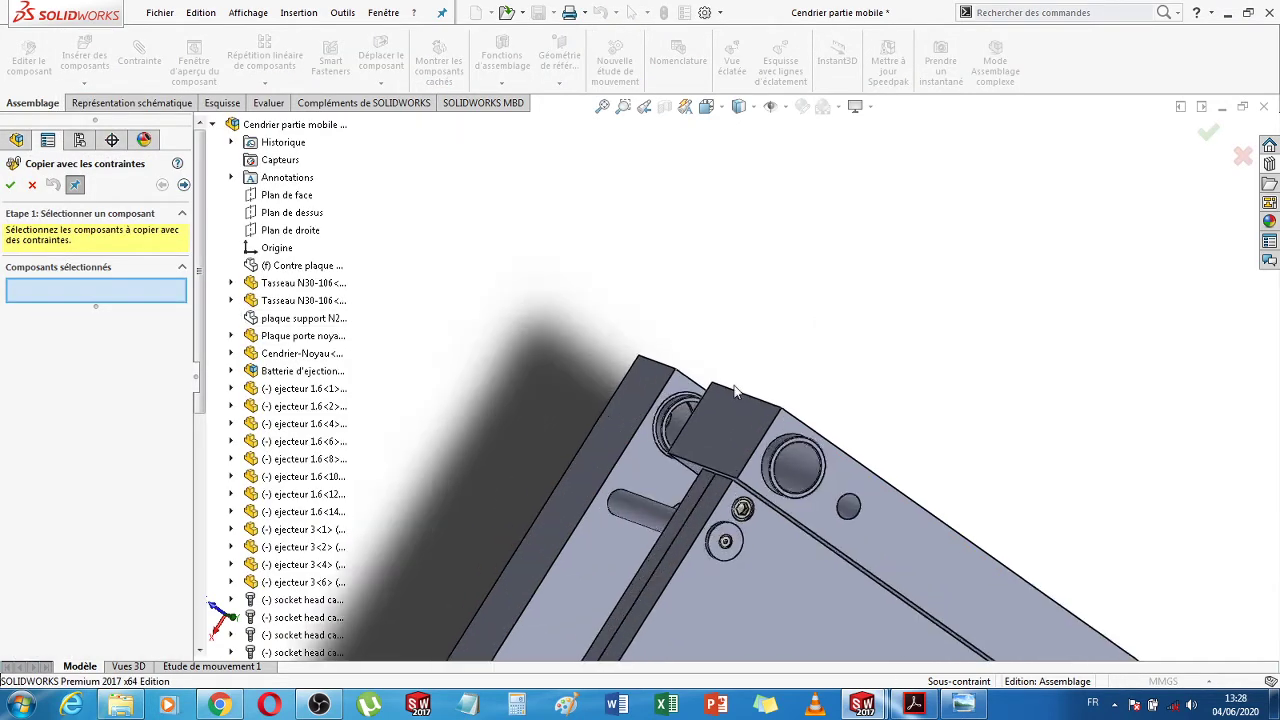
pyautogui.scroll(-3, 685, 419)
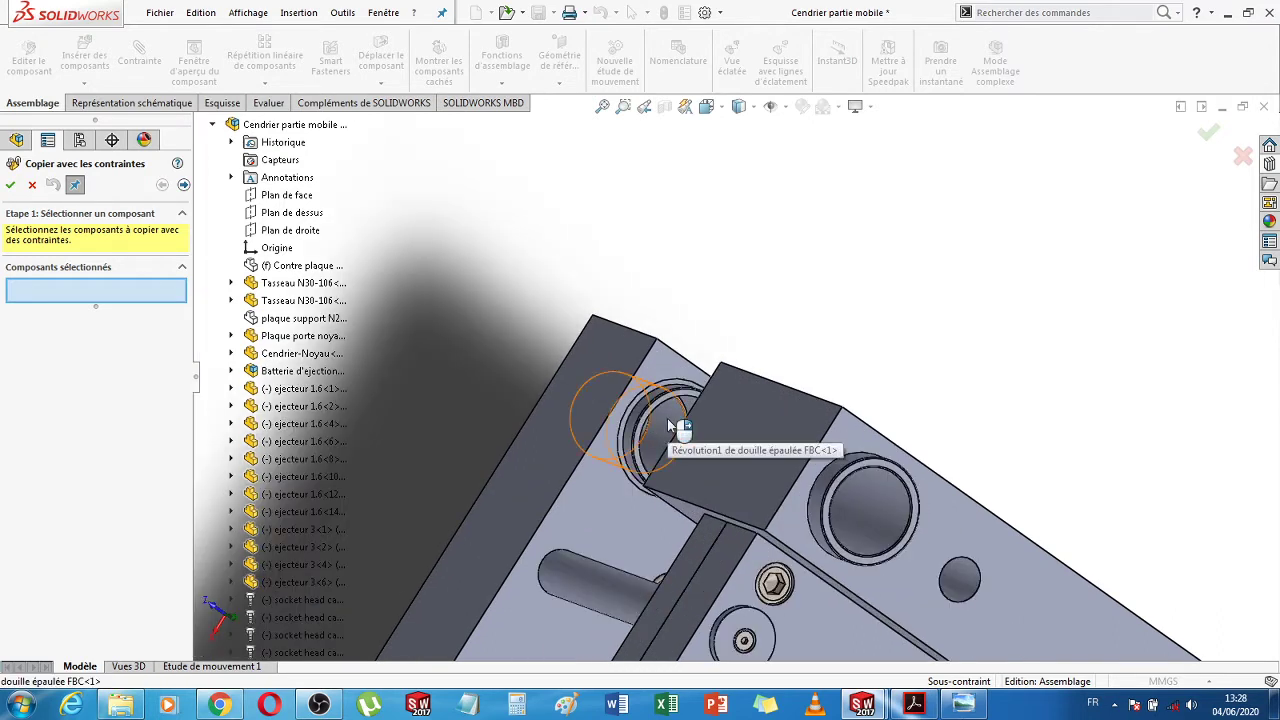
pyautogui.click(669, 425)
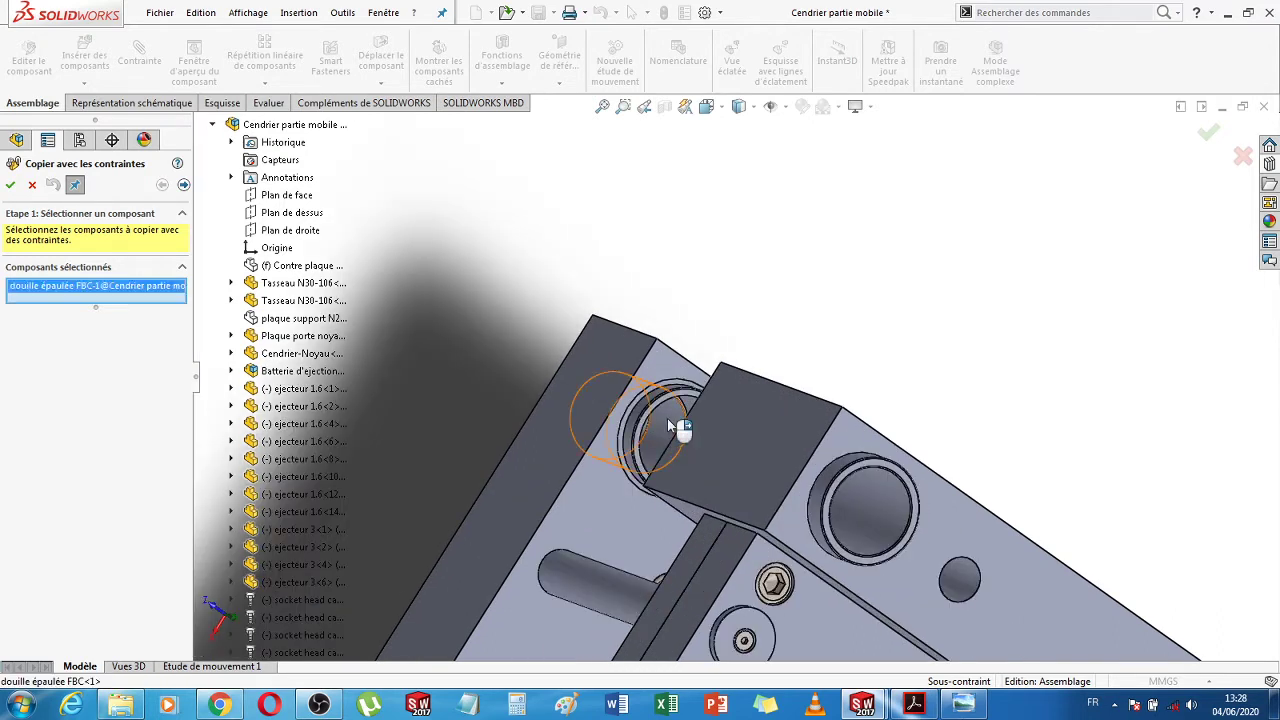
pyautogui.click(183, 184)
# Place an FBC bushing copy in the empty corner bore along the same plate edge, using the bore wall for Coaxiale37 and counterbore face for Coïncidente31
pyautogui.scroll(6, 1125, 400)
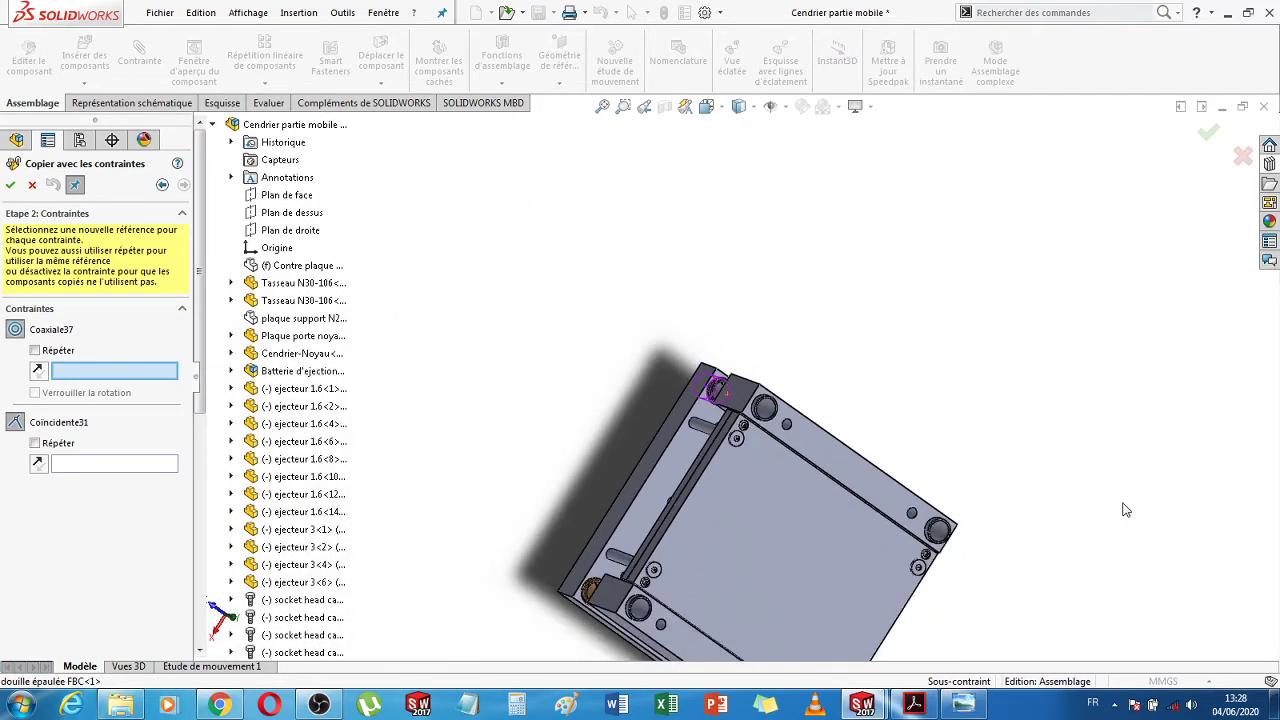
pyautogui.moveTo(1125, 510); pyautogui.dragTo(843, 505, button='middle')
pyautogui.scroll(-4, 843, 505)
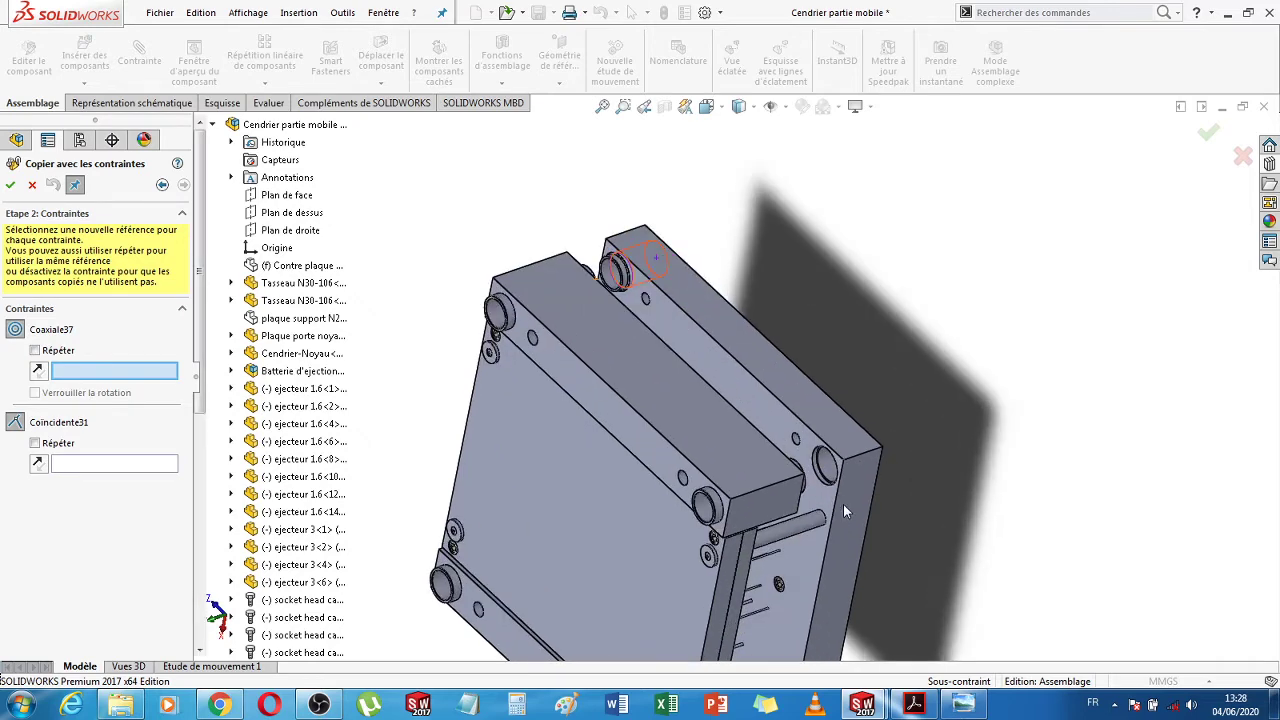
pyautogui.scroll(-6, 842, 499)
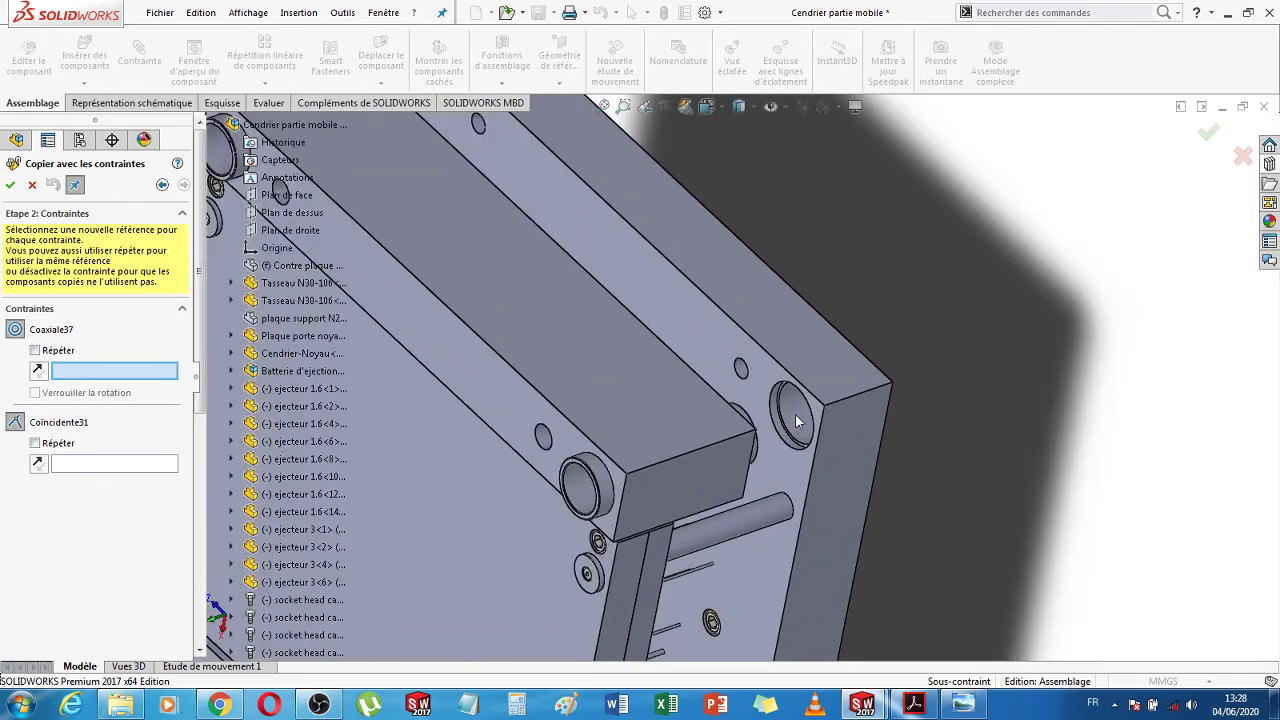
pyautogui.click(794, 414)
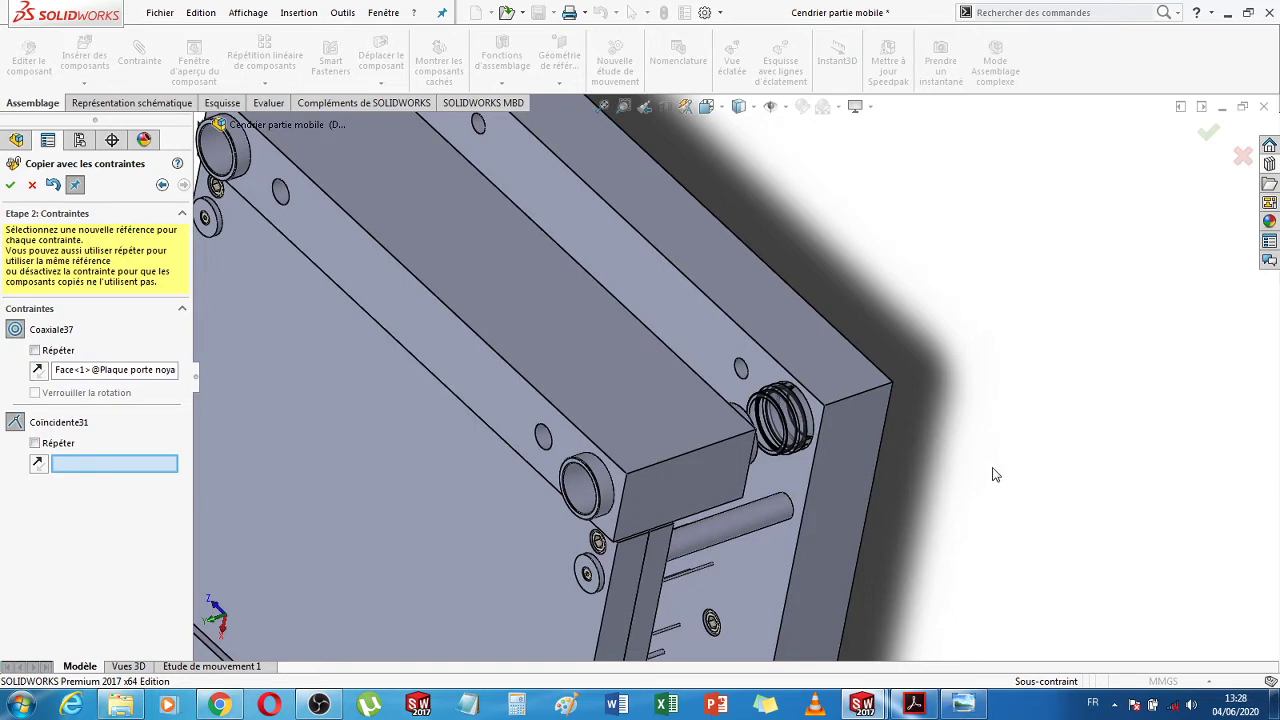
pyautogui.scroll(-3, 989, 464)
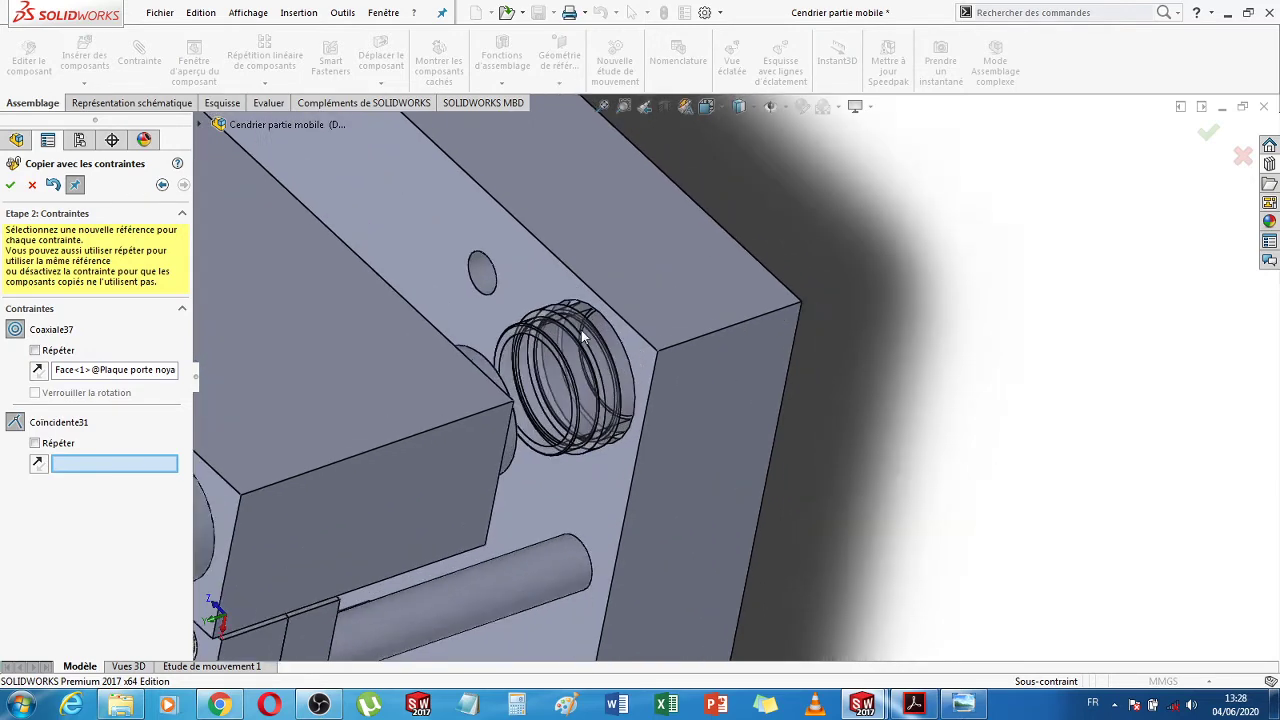
pyautogui.scroll(-3, 580, 328)
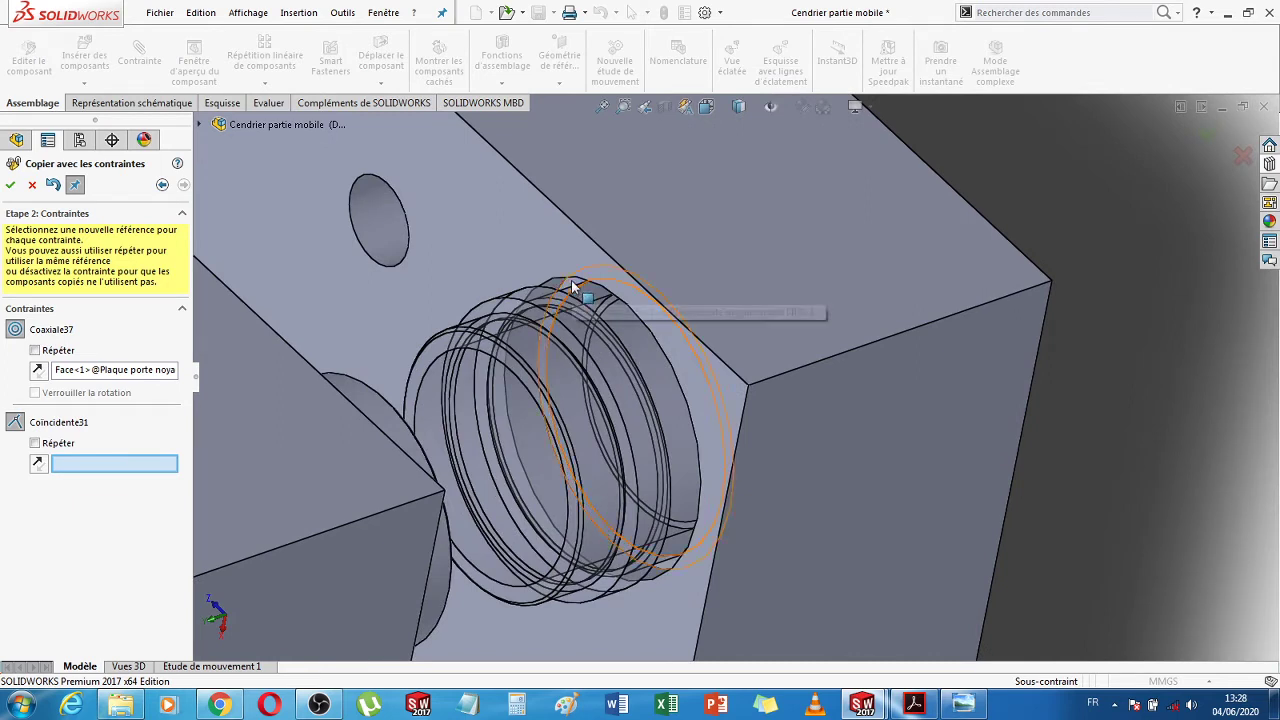
pyautogui.click(570, 281)
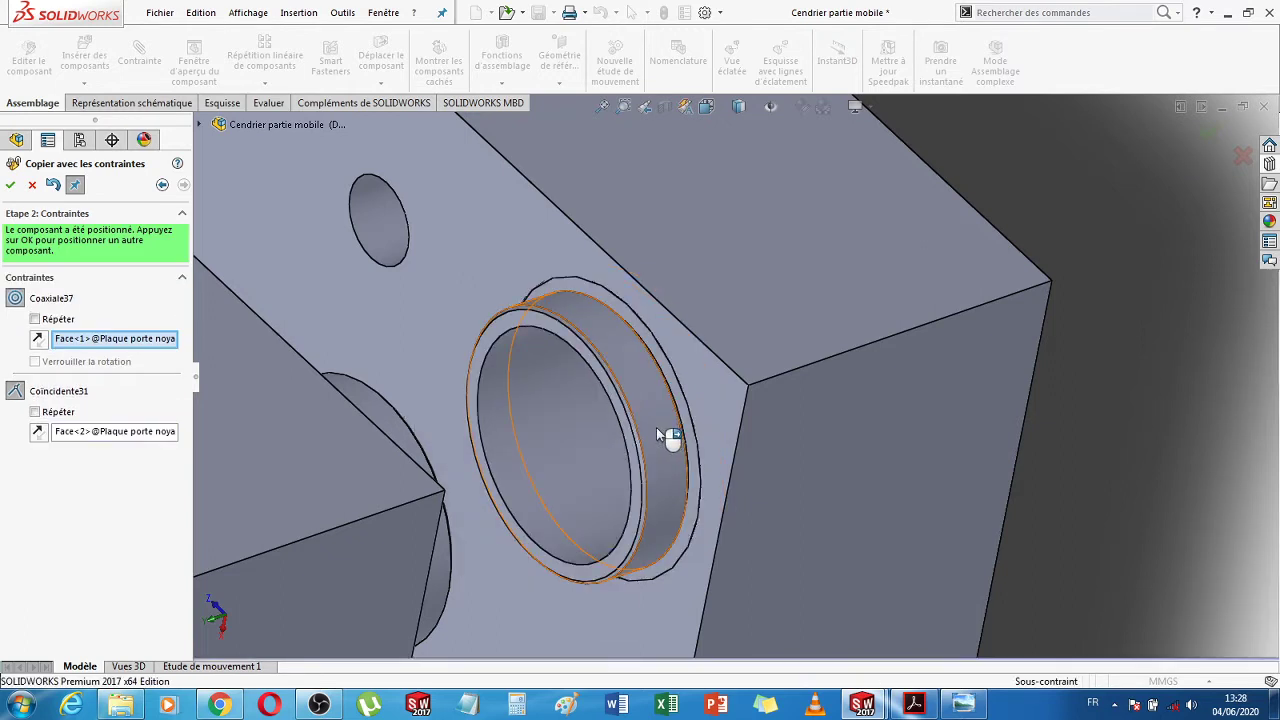
pyautogui.click(11, 186)
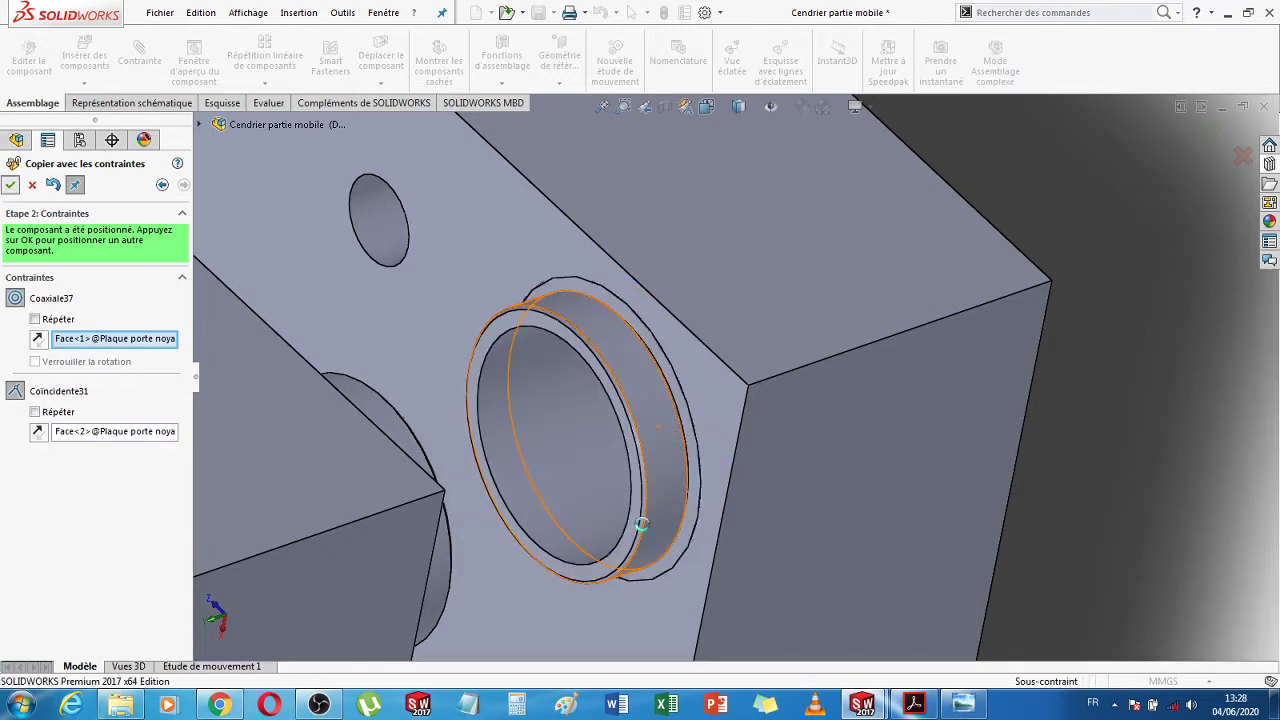
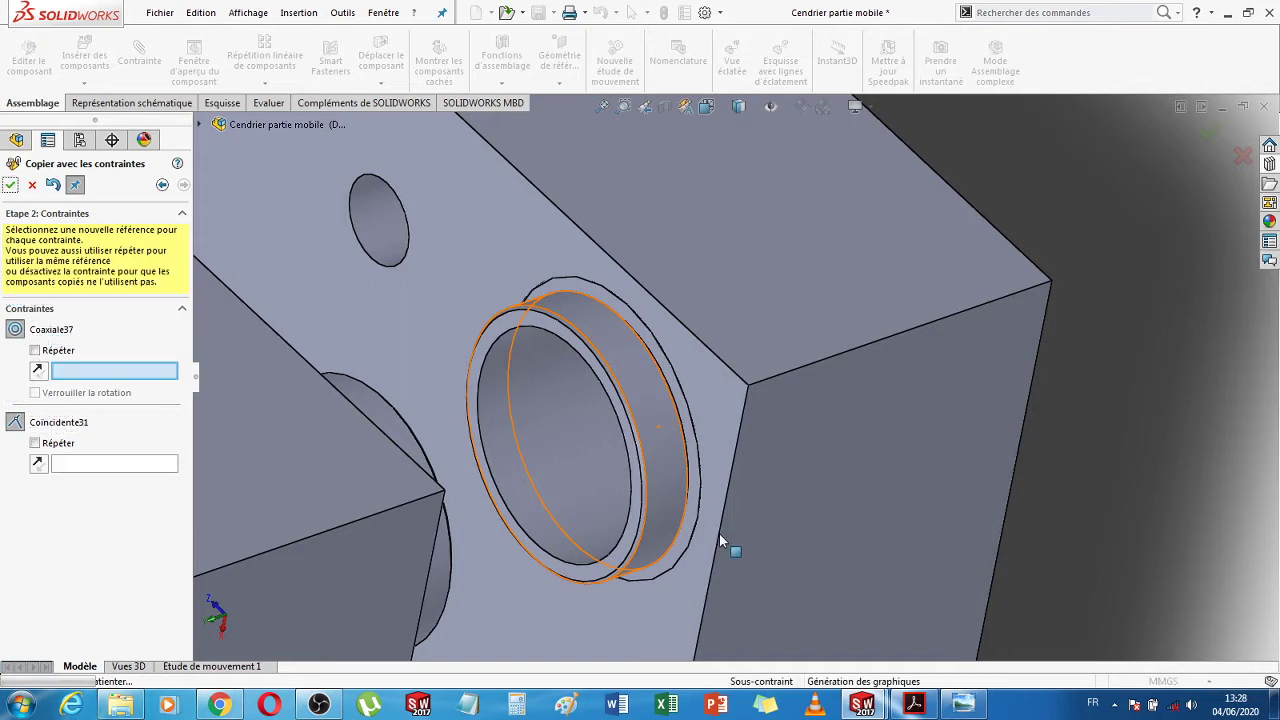
# Place another FBC bushing copy in the last empty corner bore, referencing its bore wall and counterbore face, and leave Copy with Mates
pyautogui.scroll(2, 719, 540)
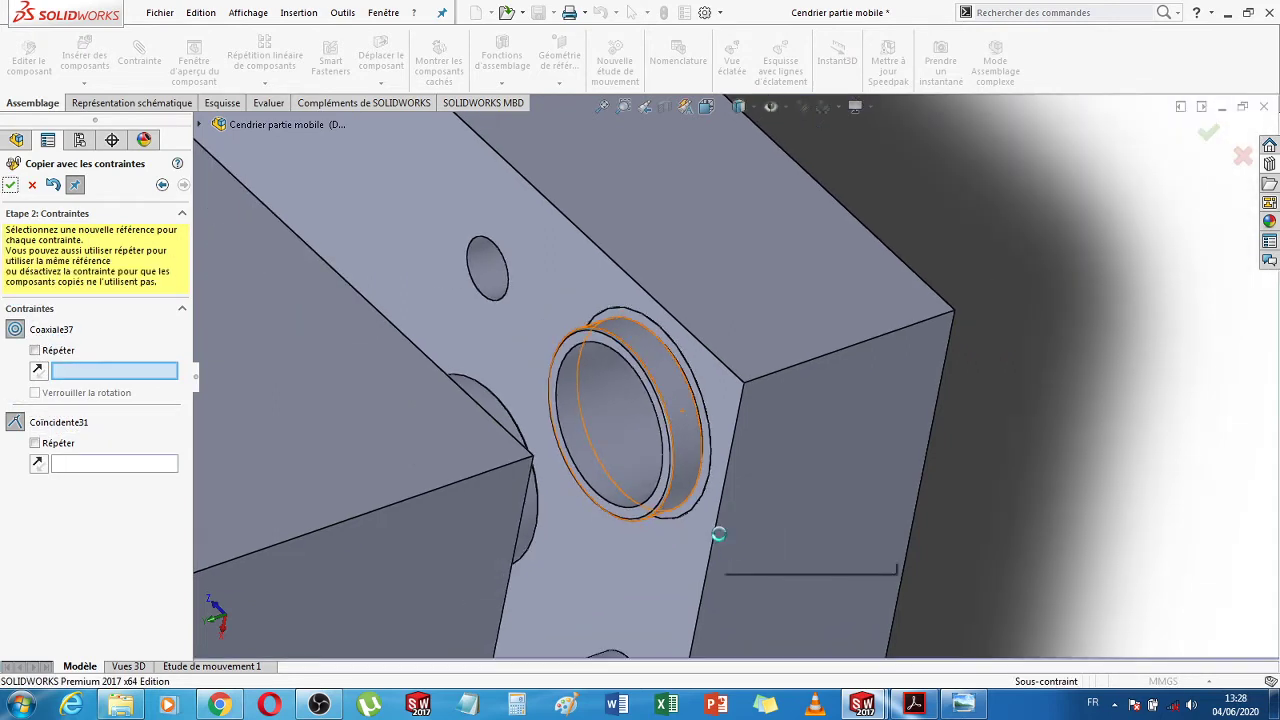
pyautogui.scroll(3, 683, 545)
pyautogui.scroll(8, 580, 541)
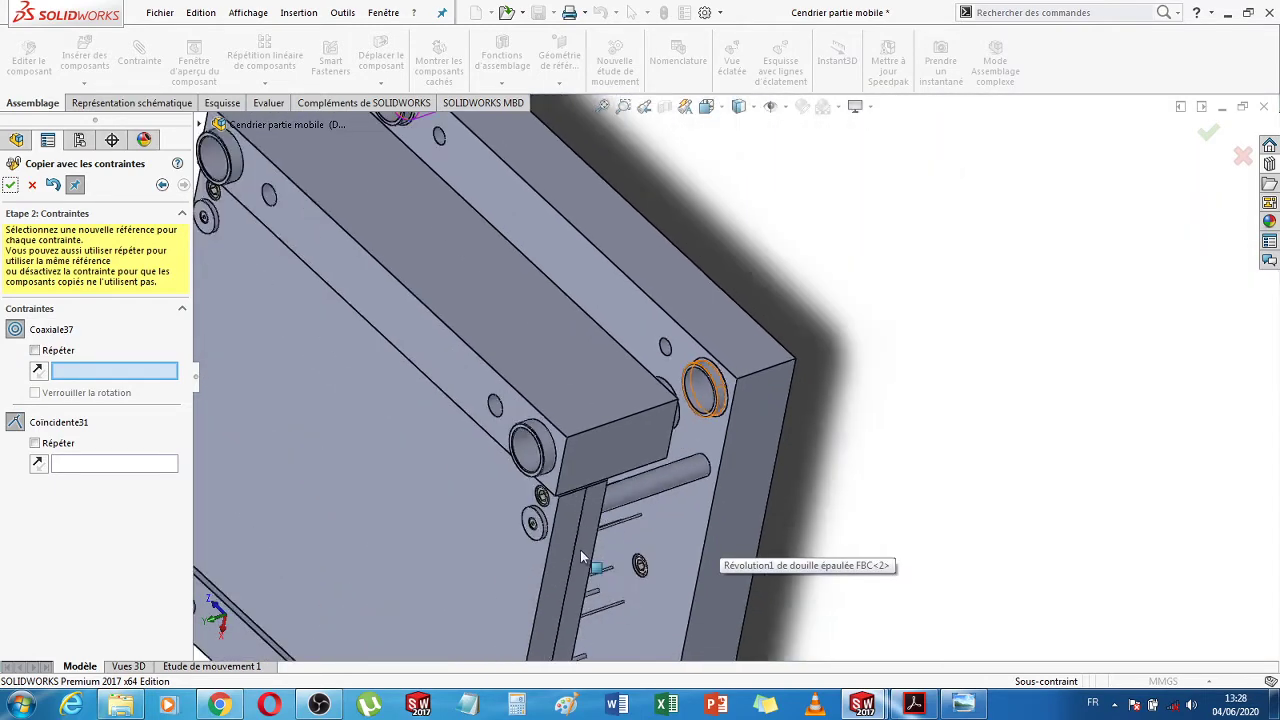
pyautogui.scroll(-6, 660, 600)
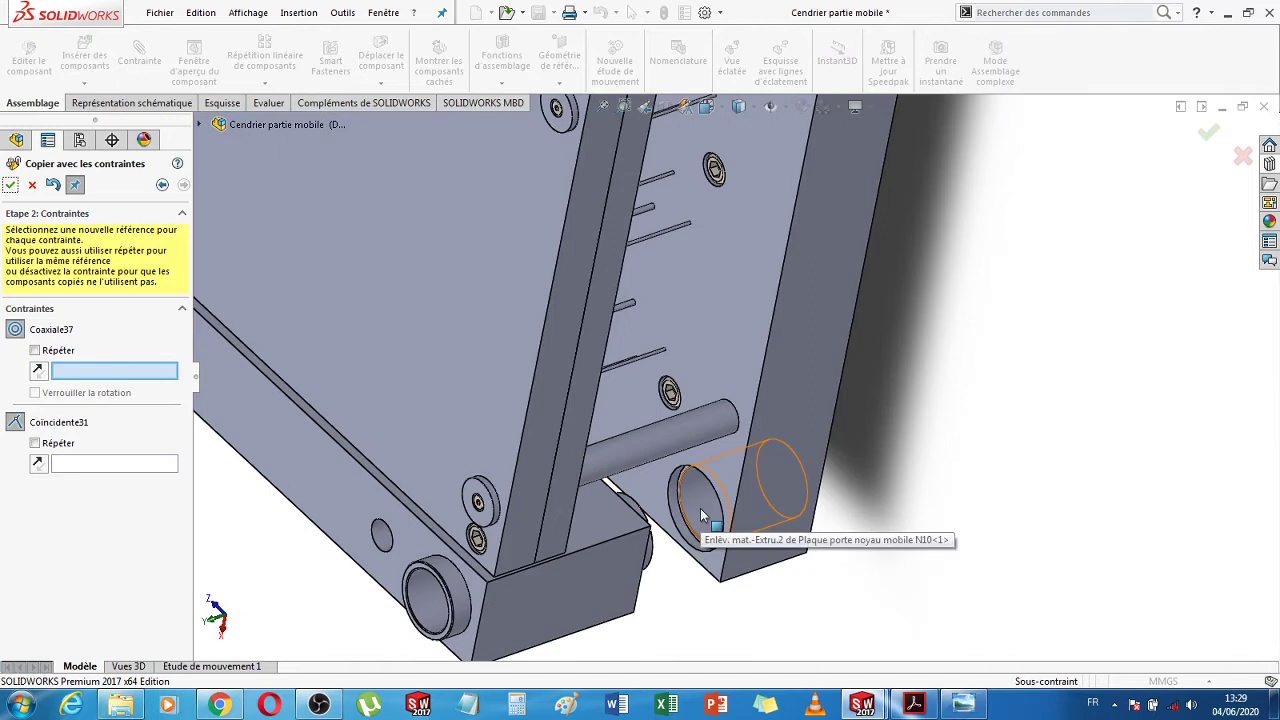
pyautogui.click(700, 508)
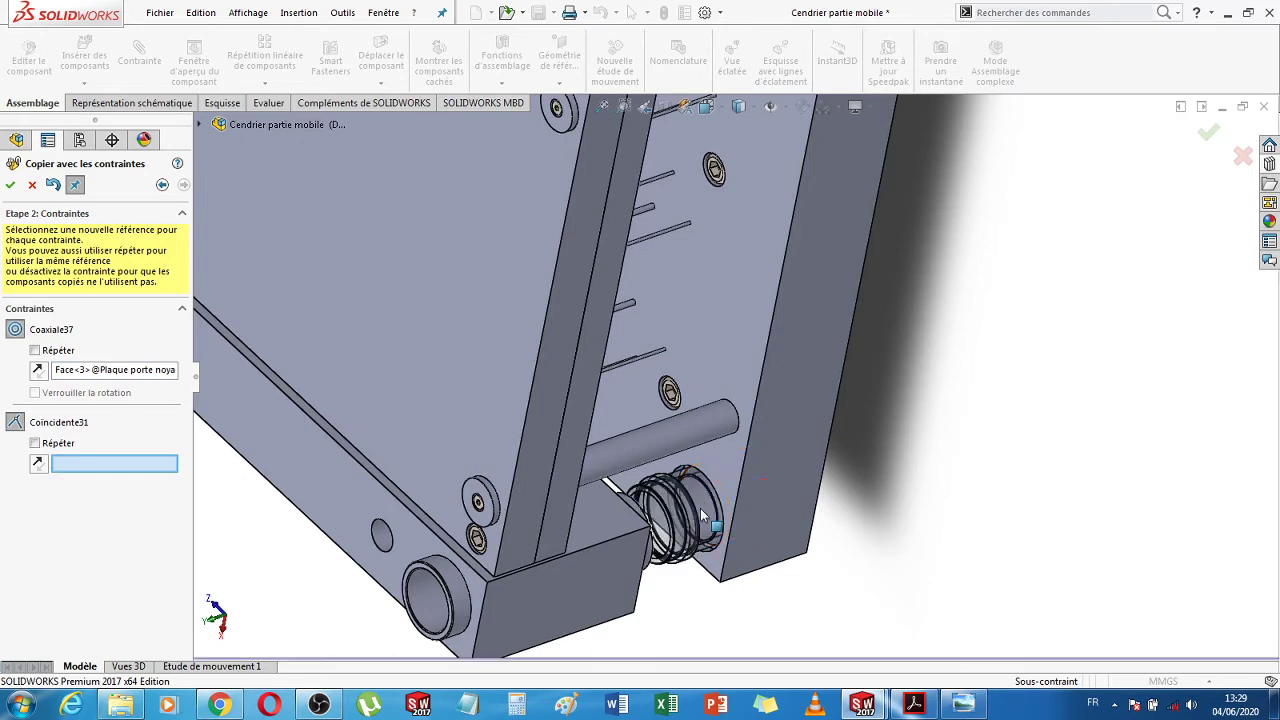
pyautogui.scroll(-4, 696, 500)
pyautogui.scroll(-4, 692, 487)
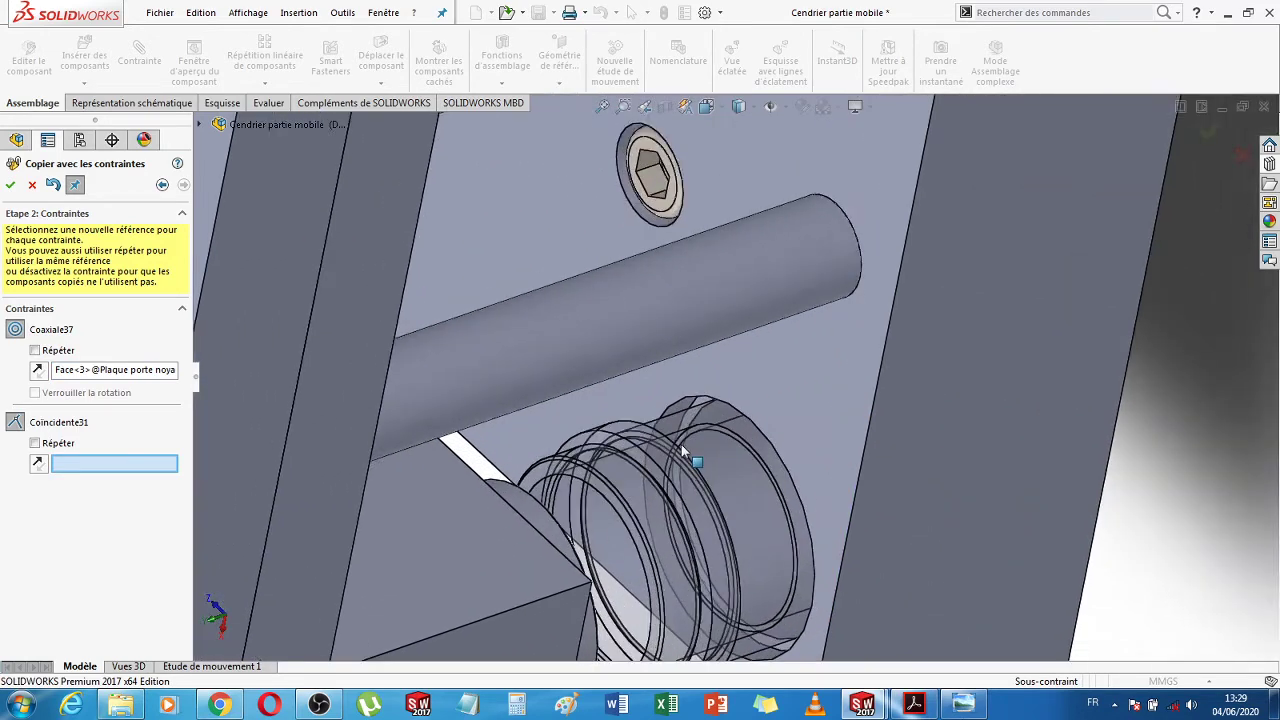
pyautogui.click(704, 387)
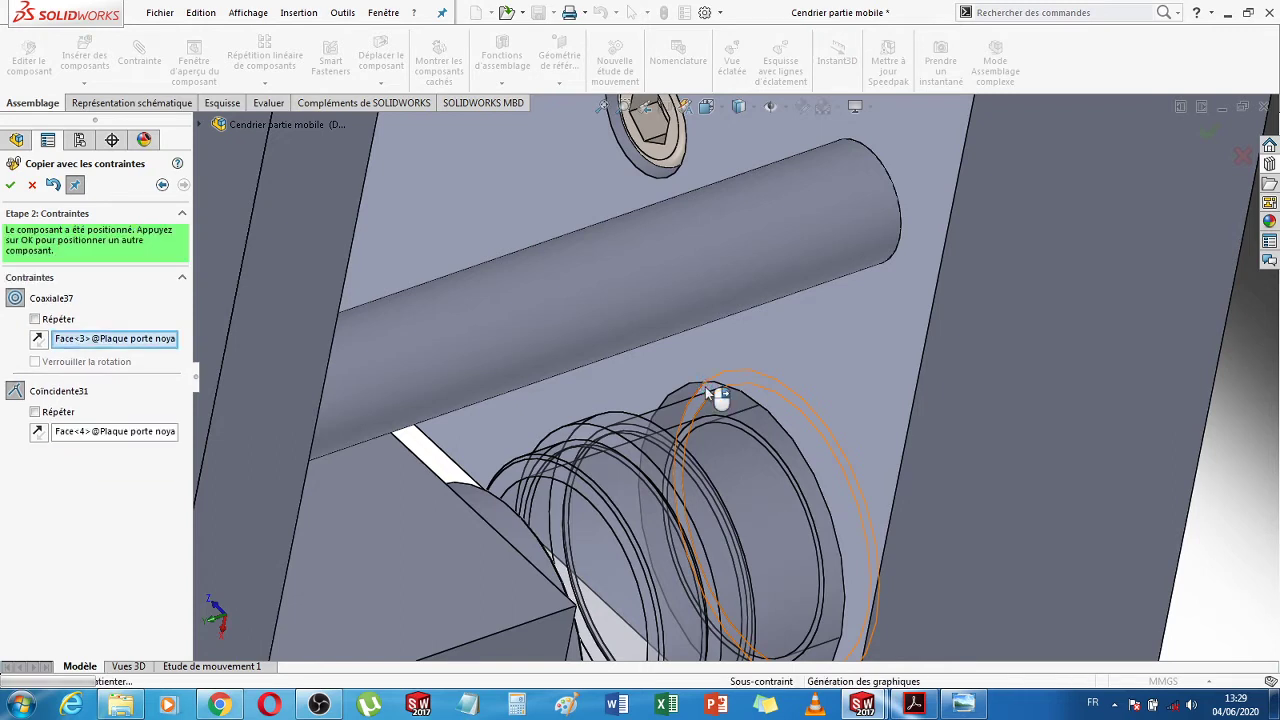
pyautogui.click(12, 187)
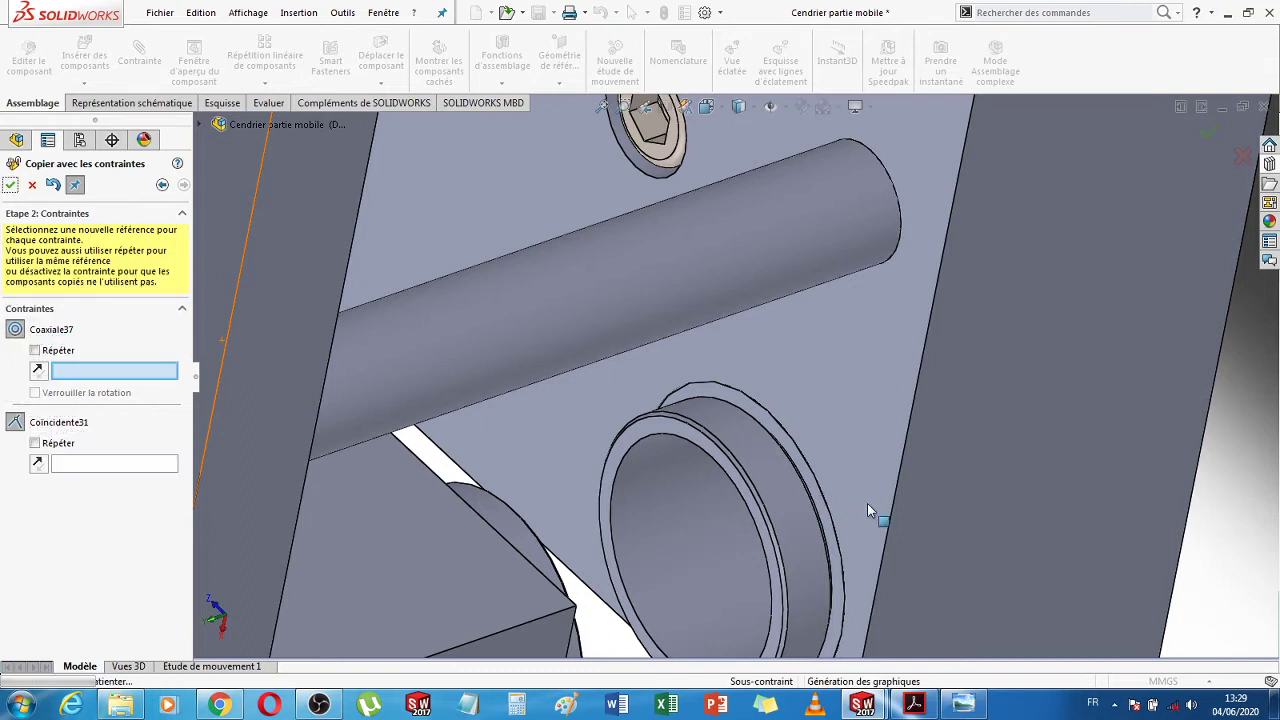
pyautogui.click(32, 189)
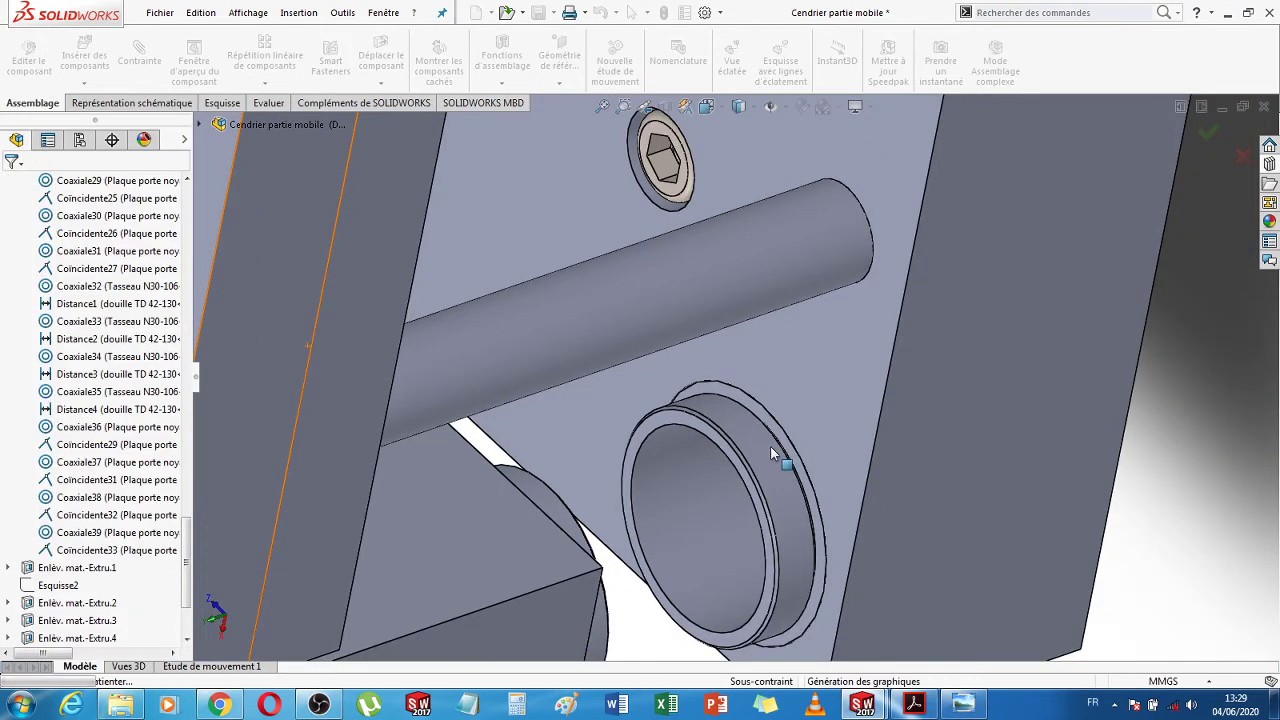
# Collapse the Contraintes folder in the assembly's feature tree
pyautogui.scroll(5, 775, 455)
pyautogui.scroll(6, 772, 455)
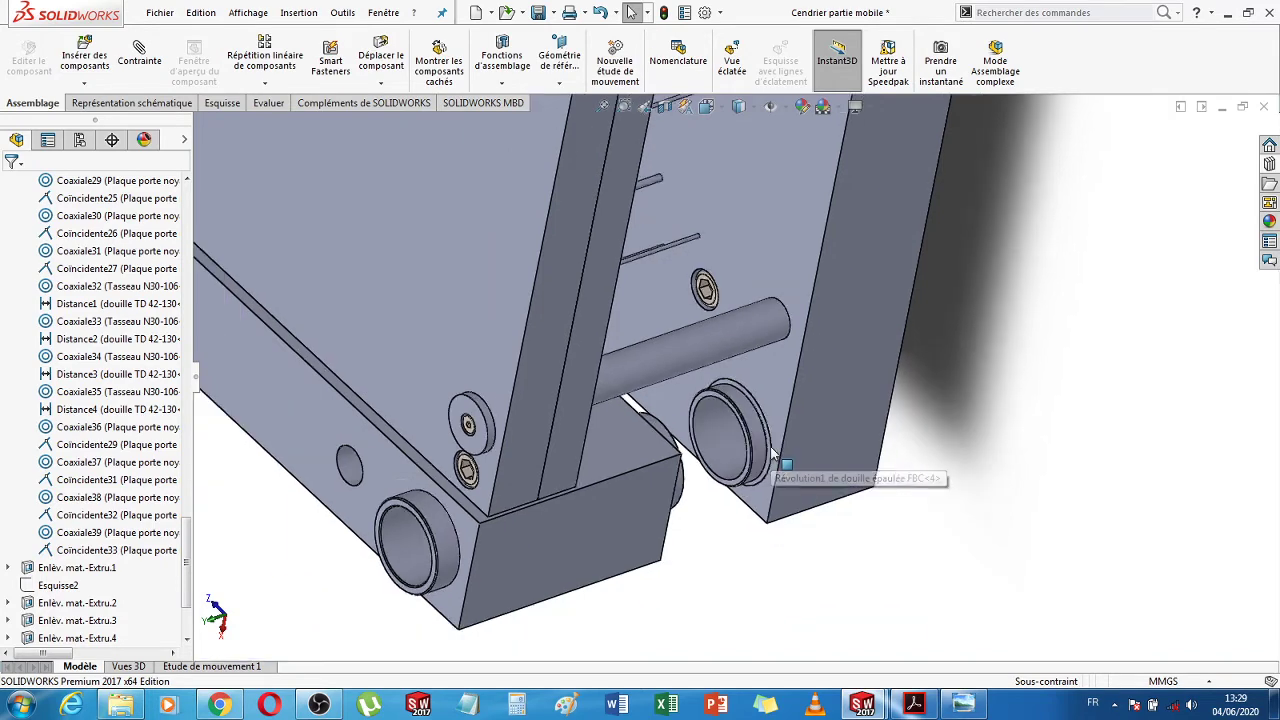
pyautogui.moveTo(1071, 449); pyautogui.dragTo(646, 431, button='middle')
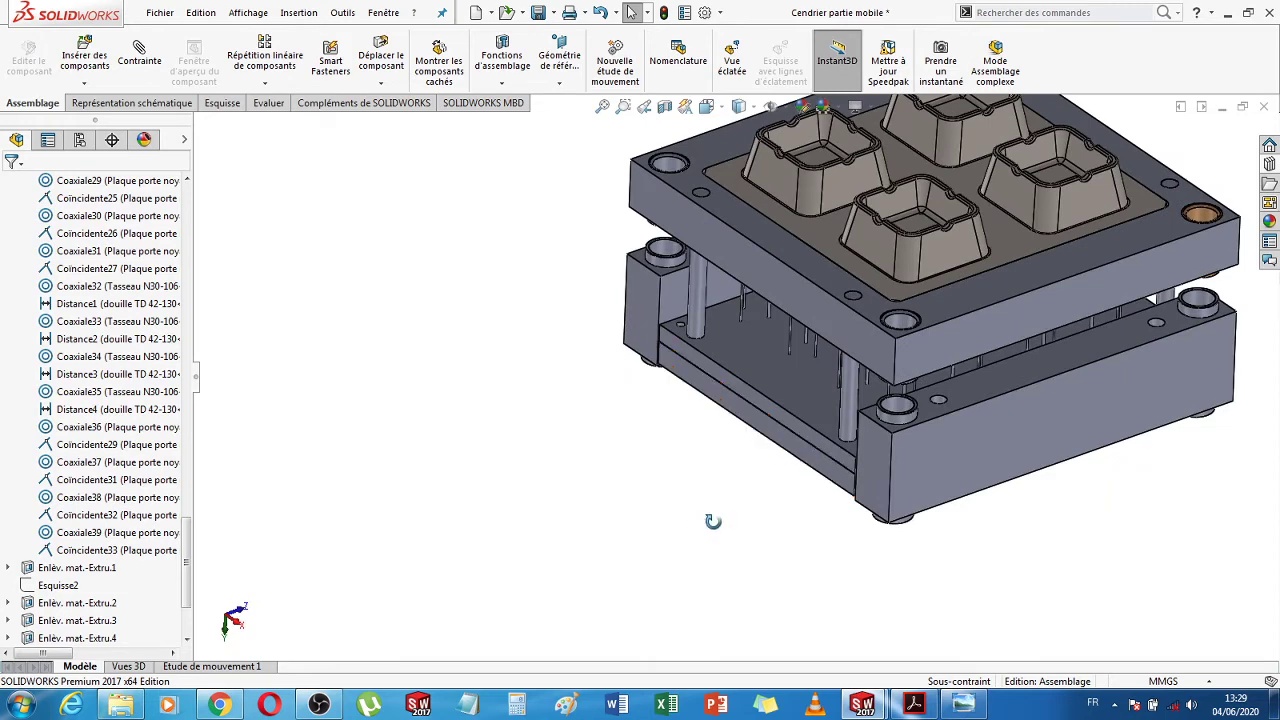
pyautogui.moveTo(713, 521); pyautogui.dragTo(720, 520, button='middle')
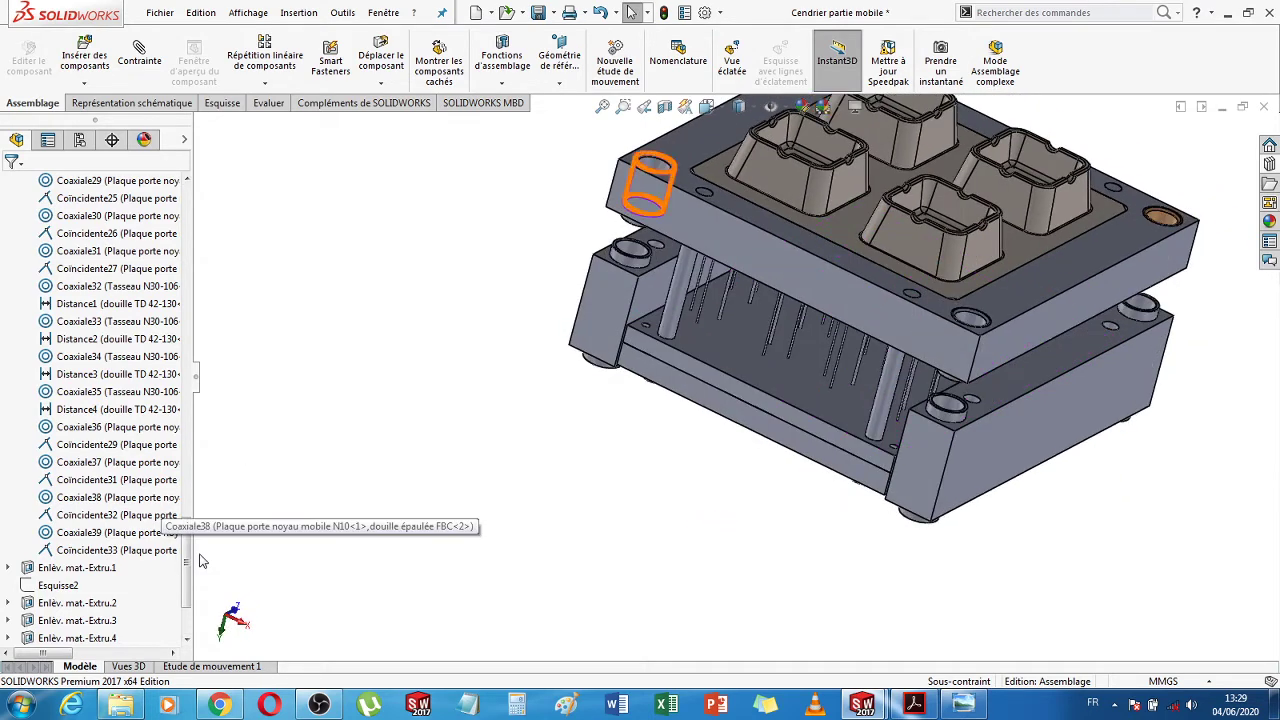
pyautogui.moveTo(191, 562); pyautogui.dragTo(194, 329)
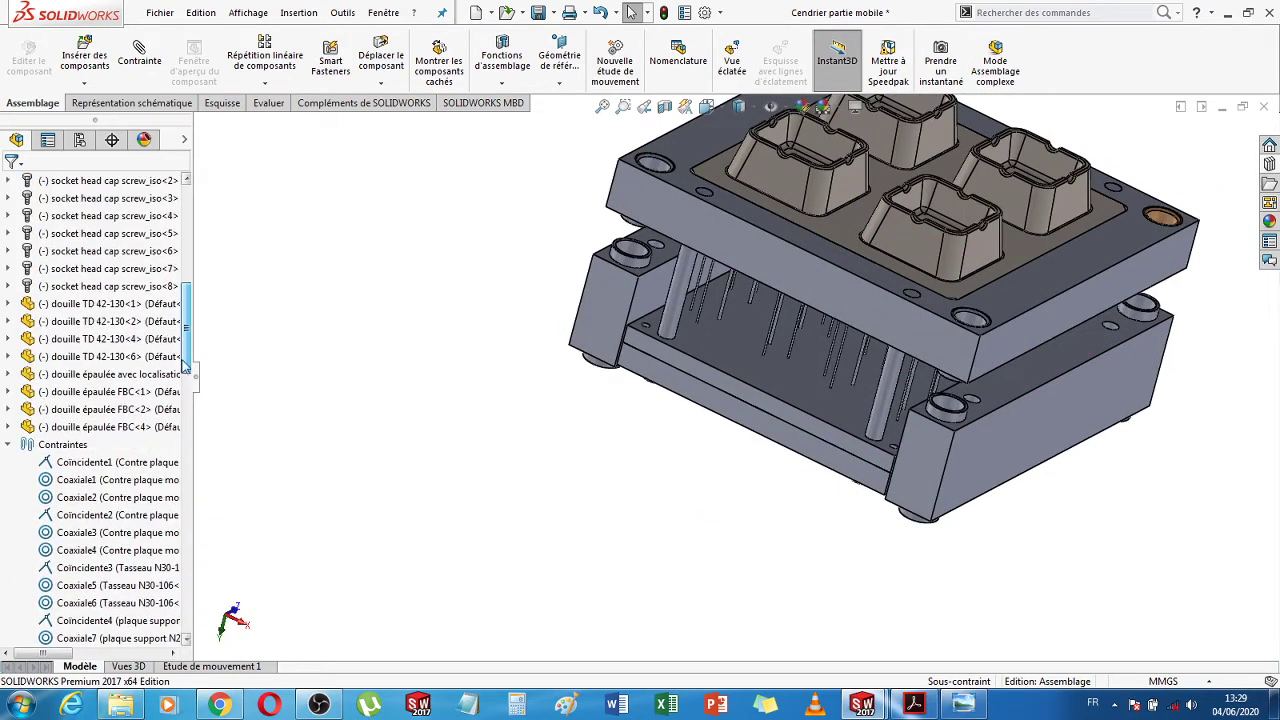
pyautogui.click(9, 444)
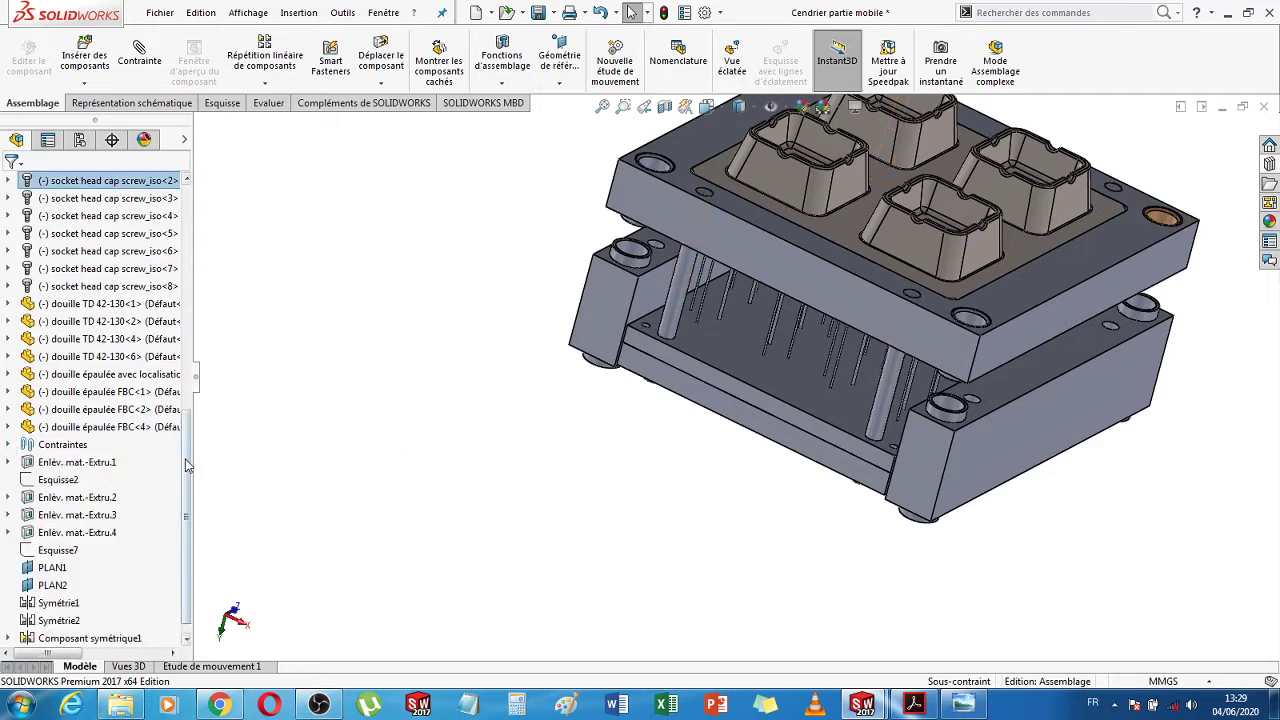
# Show the hidden plates Contre plaque mobile N01 and plaque support N20-56 again
pyautogui.moveTo(186, 465); pyautogui.dragTo(193, 268)
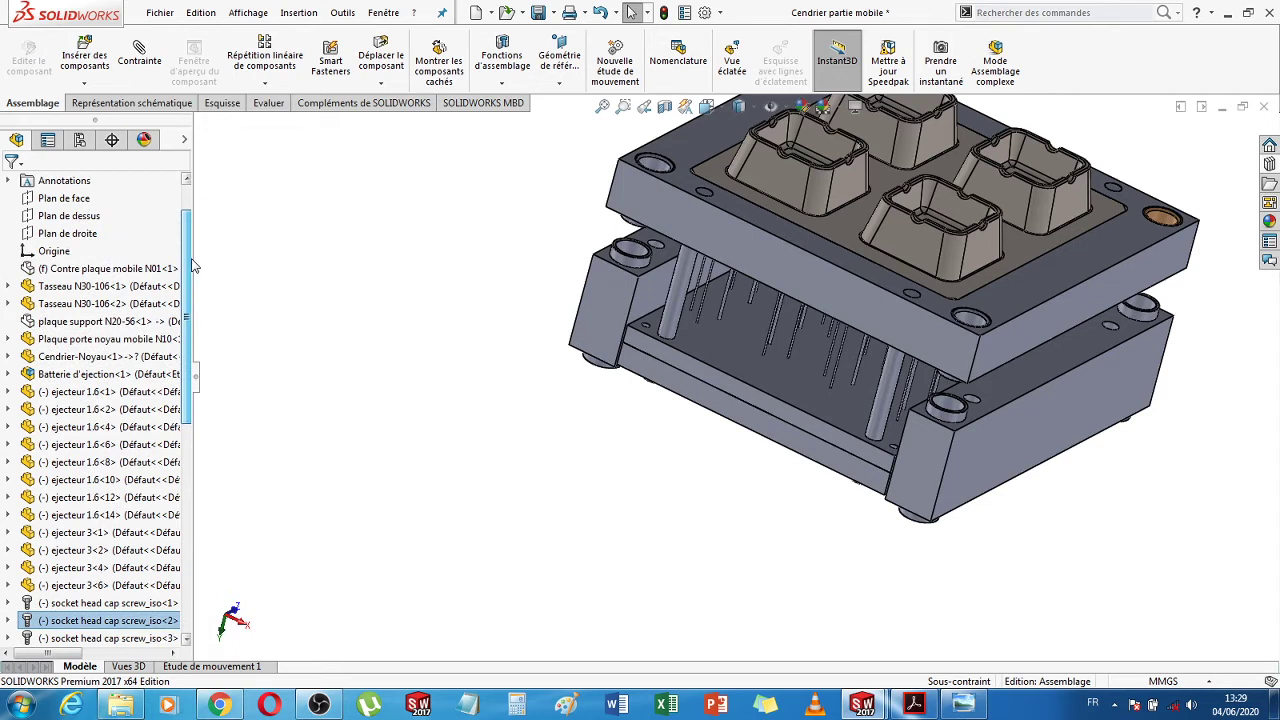
pyautogui.click(120, 268)
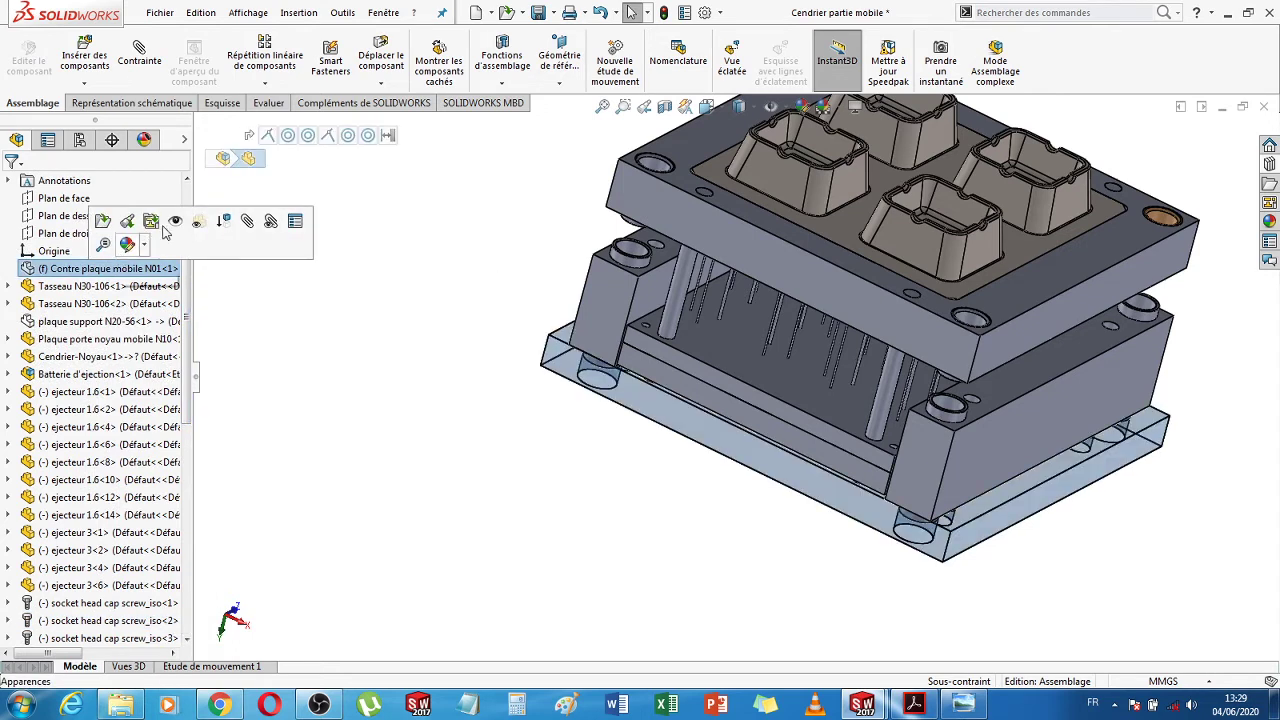
pyautogui.click(72, 324)
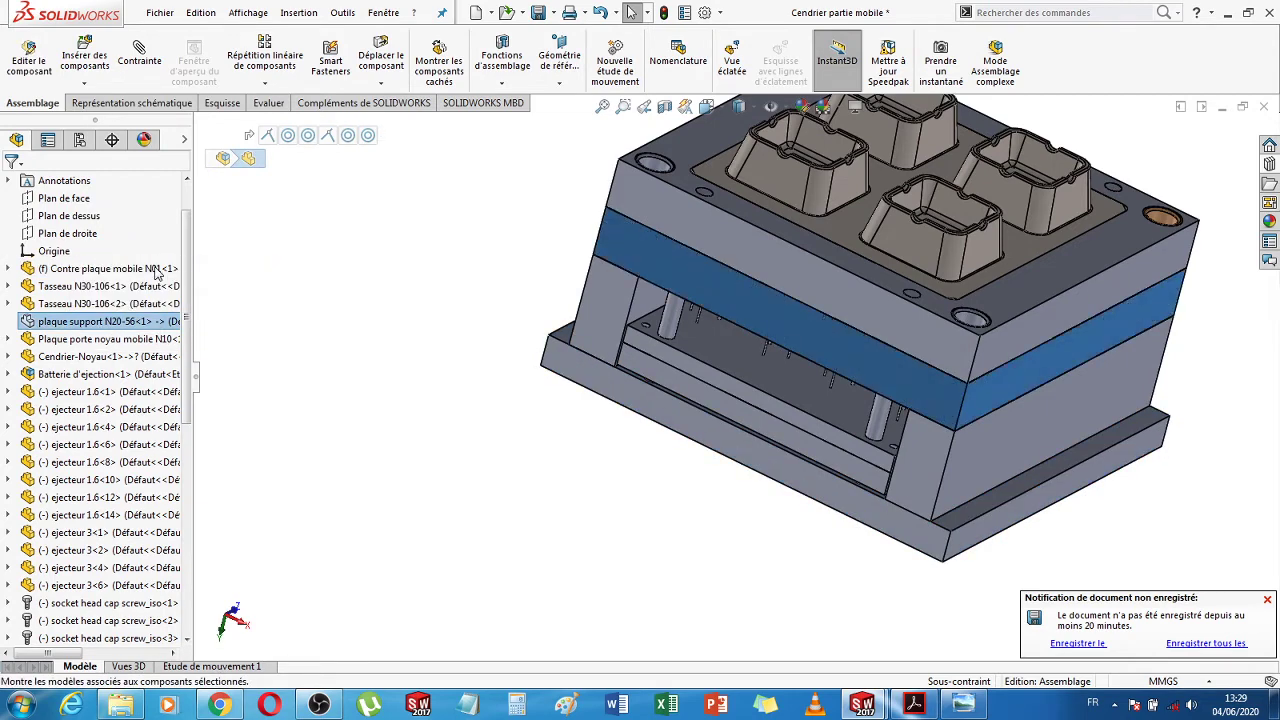
pyautogui.click(691, 514)
# Switch the assembly's display style to wireframe and look at the bushings inside the plate stack
pyautogui.moveTo(723, 506); pyautogui.dragTo(680, 430, button='middle')
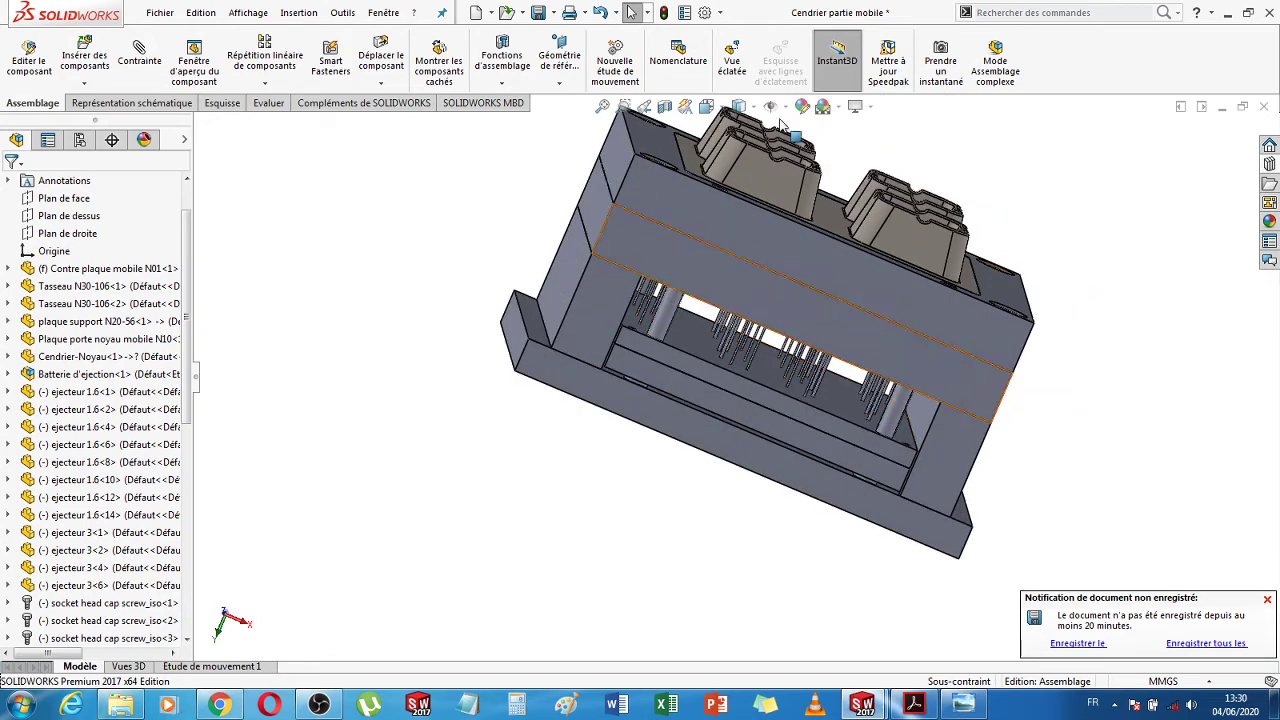
pyautogui.moveTo(740, 107)
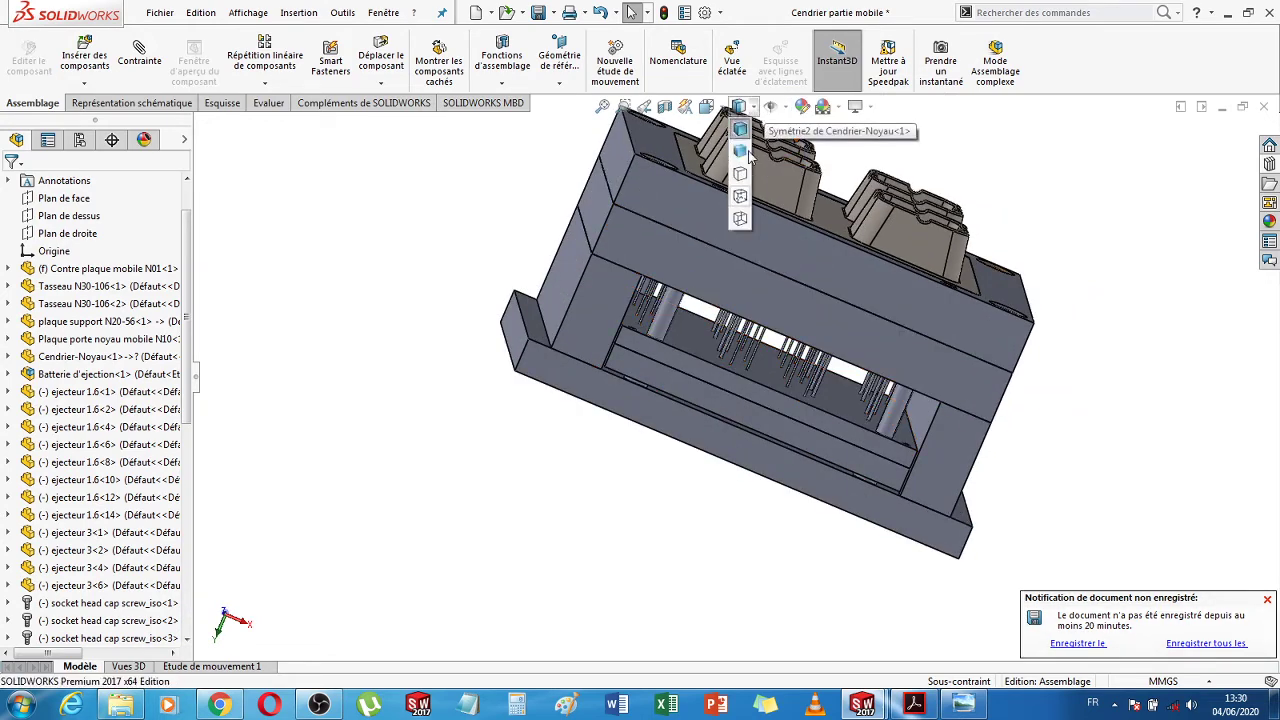
pyautogui.click(740, 218)
pyautogui.scroll(-3, 675, 250)
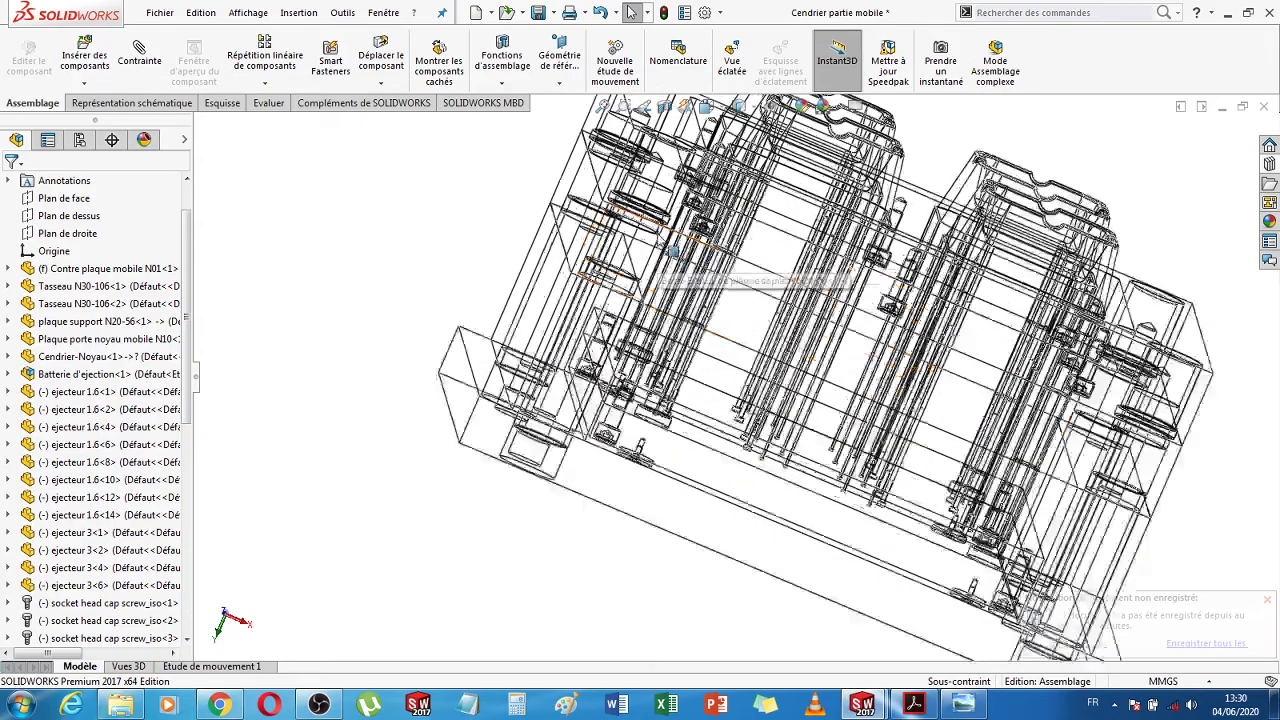
# Examine in wireframe how the shouldered bushings sit between the core plate and support plate at the stack's corners
pyautogui.scroll(-5, 673, 251)
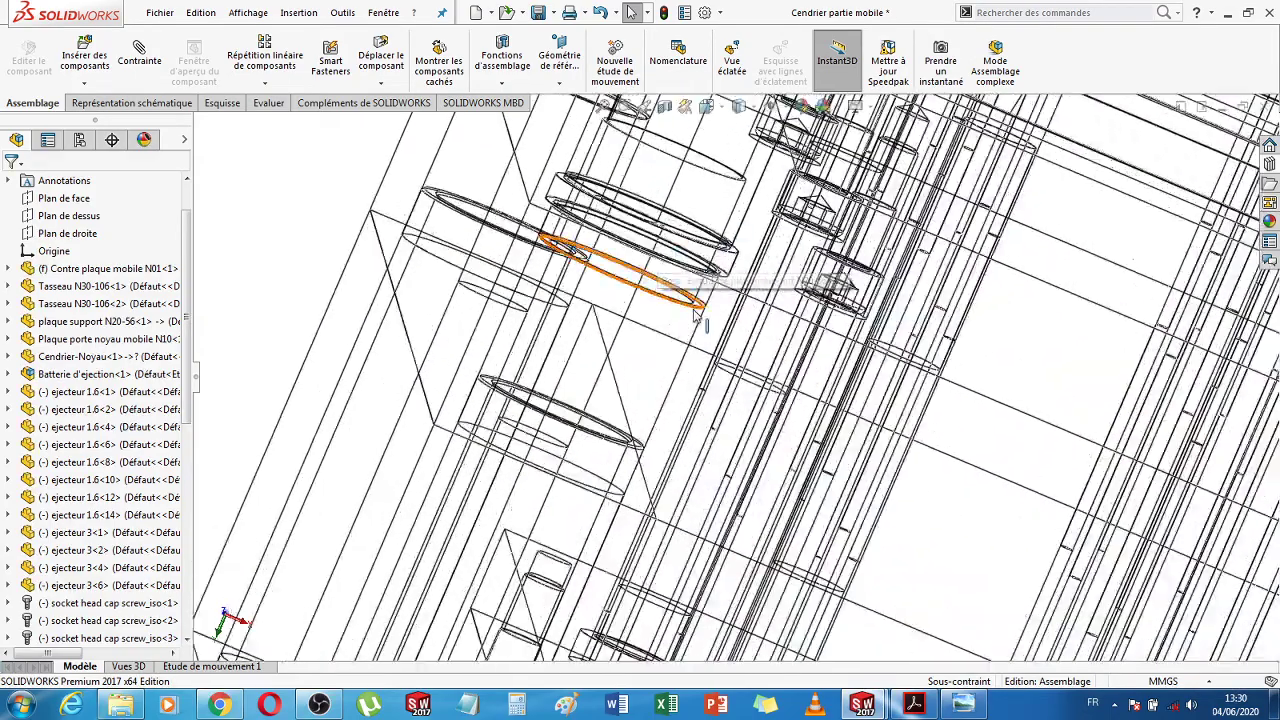
pyautogui.scroll(8, 697, 315)
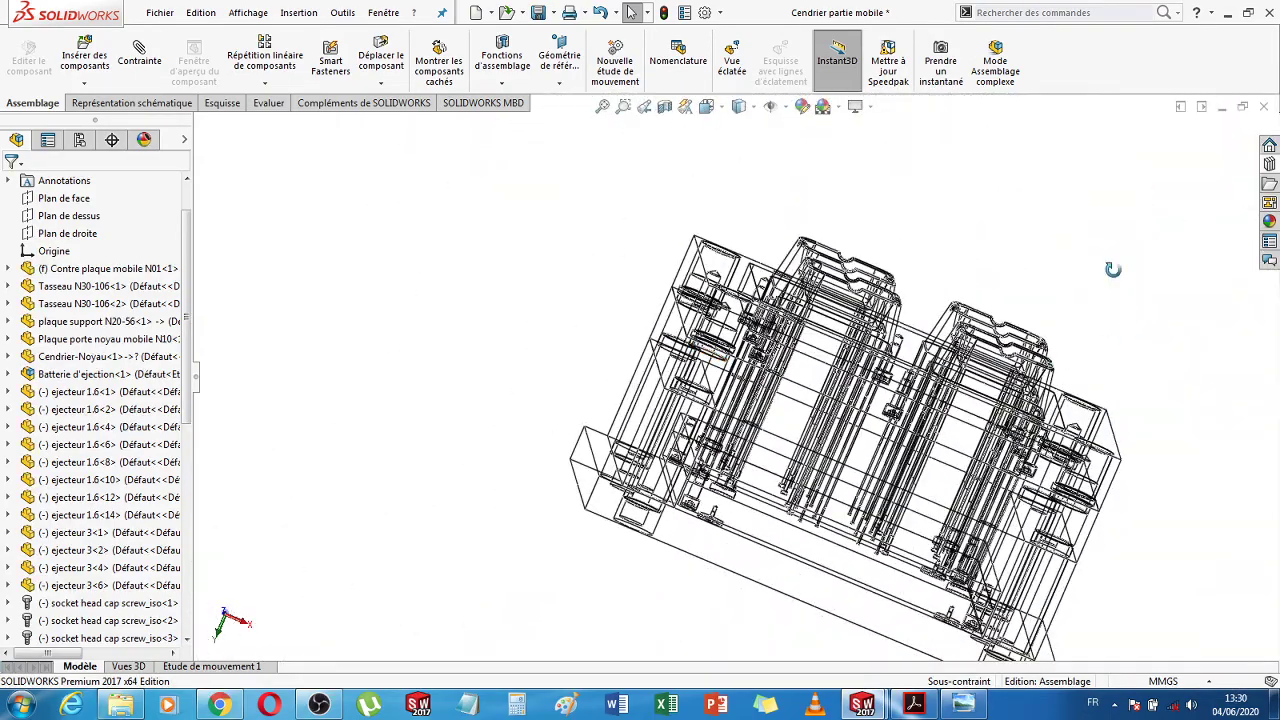
pyautogui.moveTo(1113, 269); pyautogui.dragTo(1055, 253, button='middle')
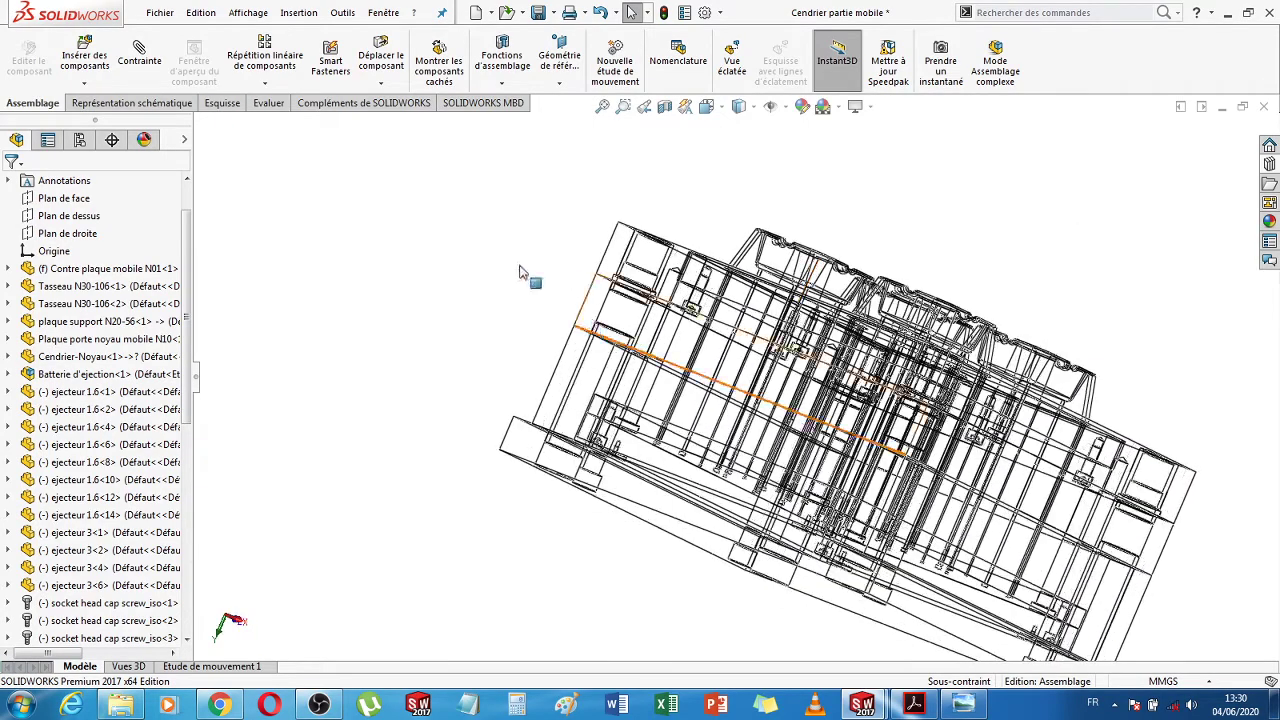
pyautogui.scroll(-6, 645, 315)
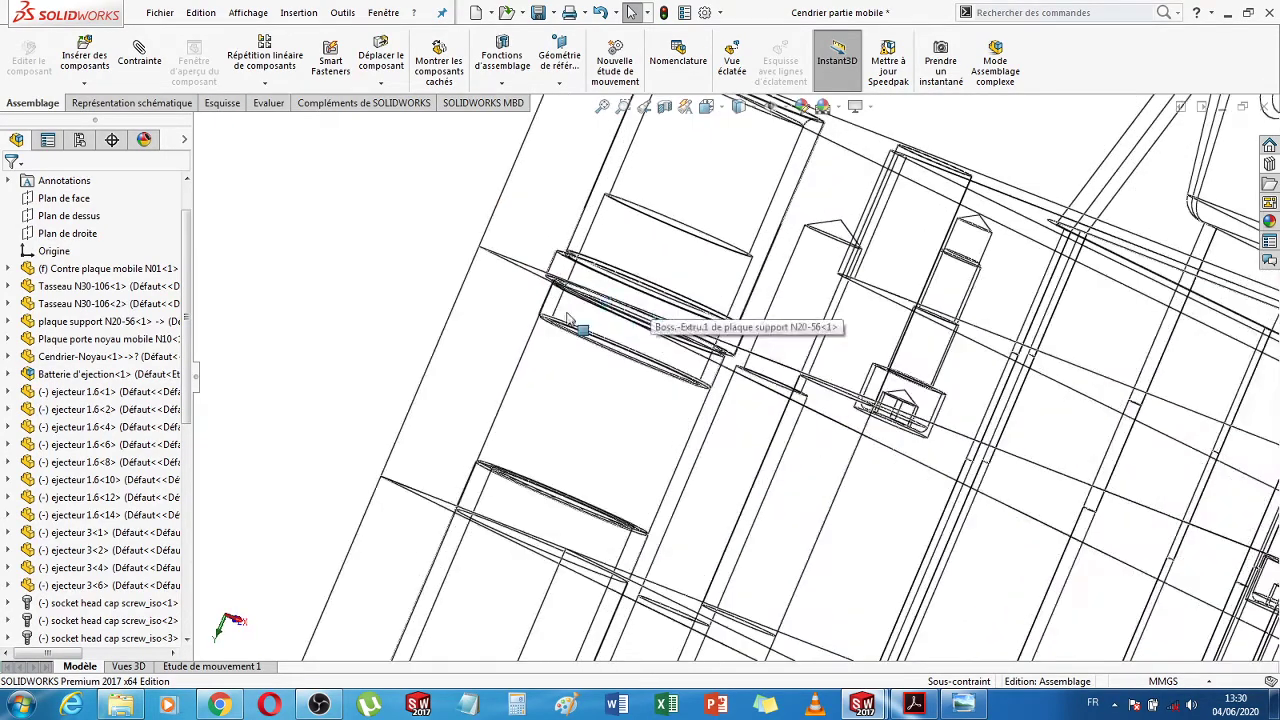
pyautogui.scroll(3, 530, 362)
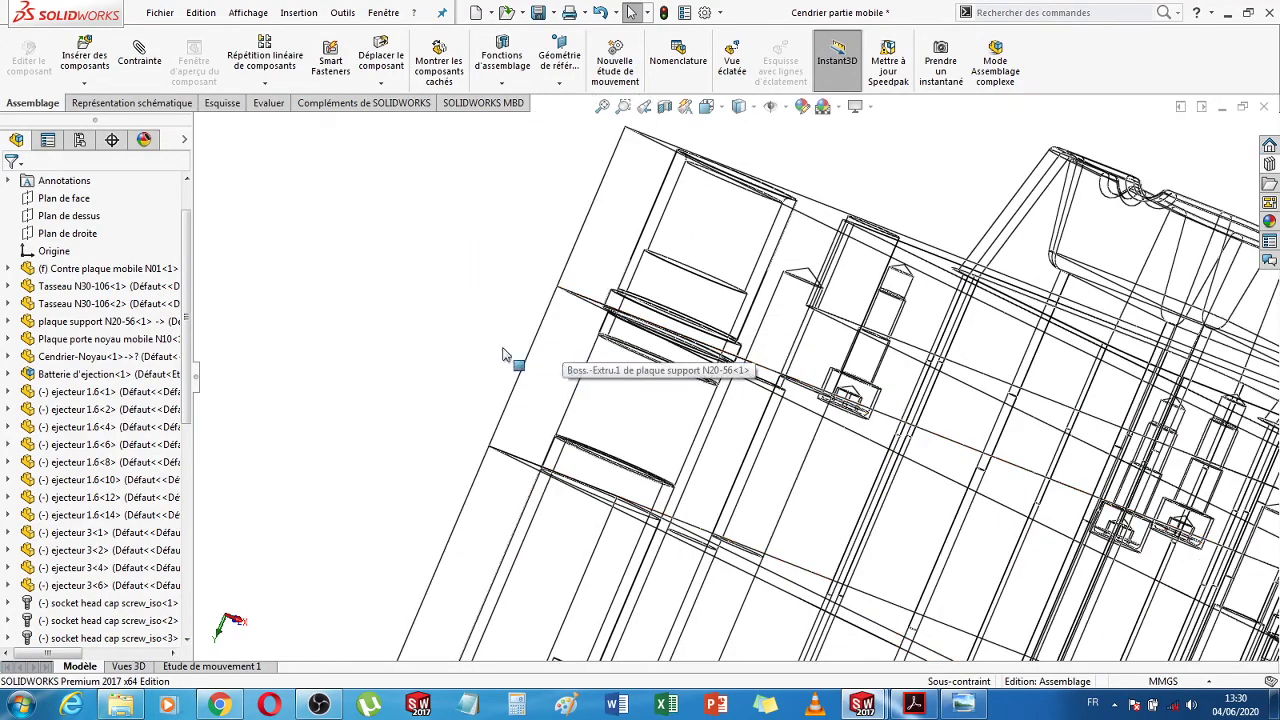
pyautogui.scroll(5, 772, 448)
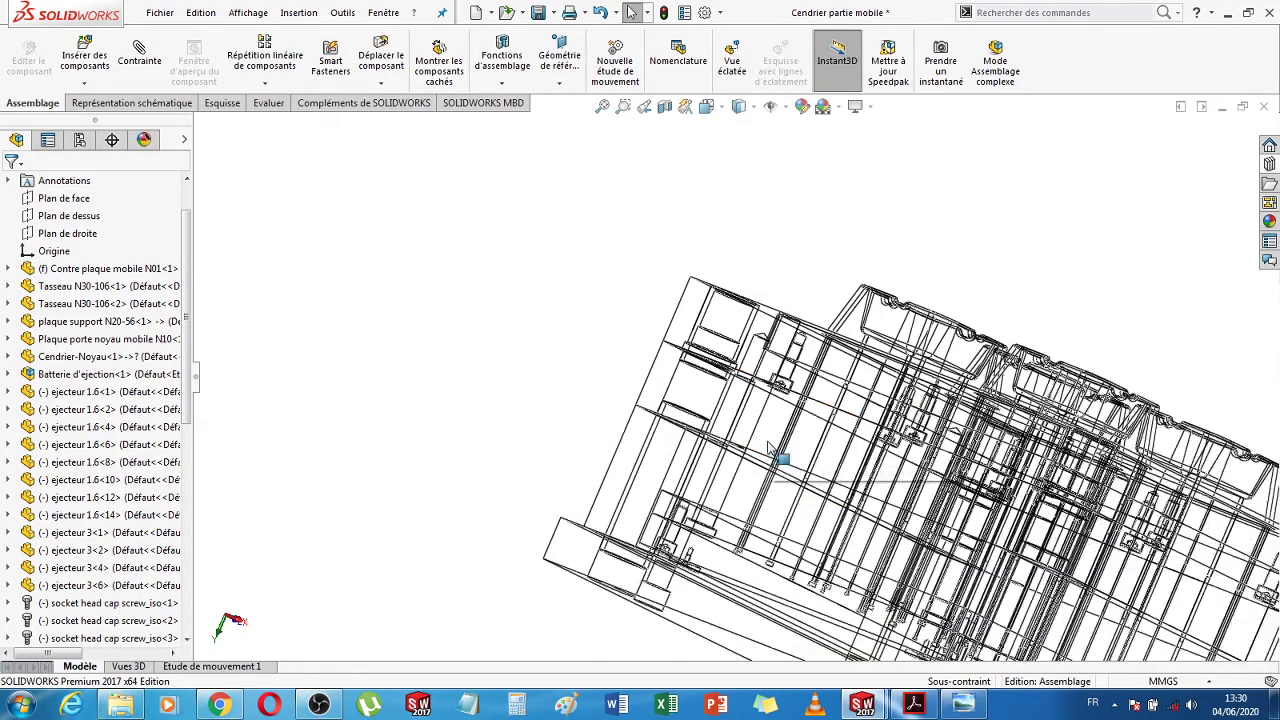
pyautogui.moveTo(1100, 240)
pyautogui.mouseDown(button='middle')
pyautogui.moveTo(1054, 229)
pyautogui.moveTo(1070, 275)
pyautogui.moveTo(995, 236)
pyautogui.mouseUp(button='middle')
# Switch the assembly's display style to shaded with edges and inspect the corner holes on the underside of Contre plaque mobile N01
pyautogui.click(755, 108)
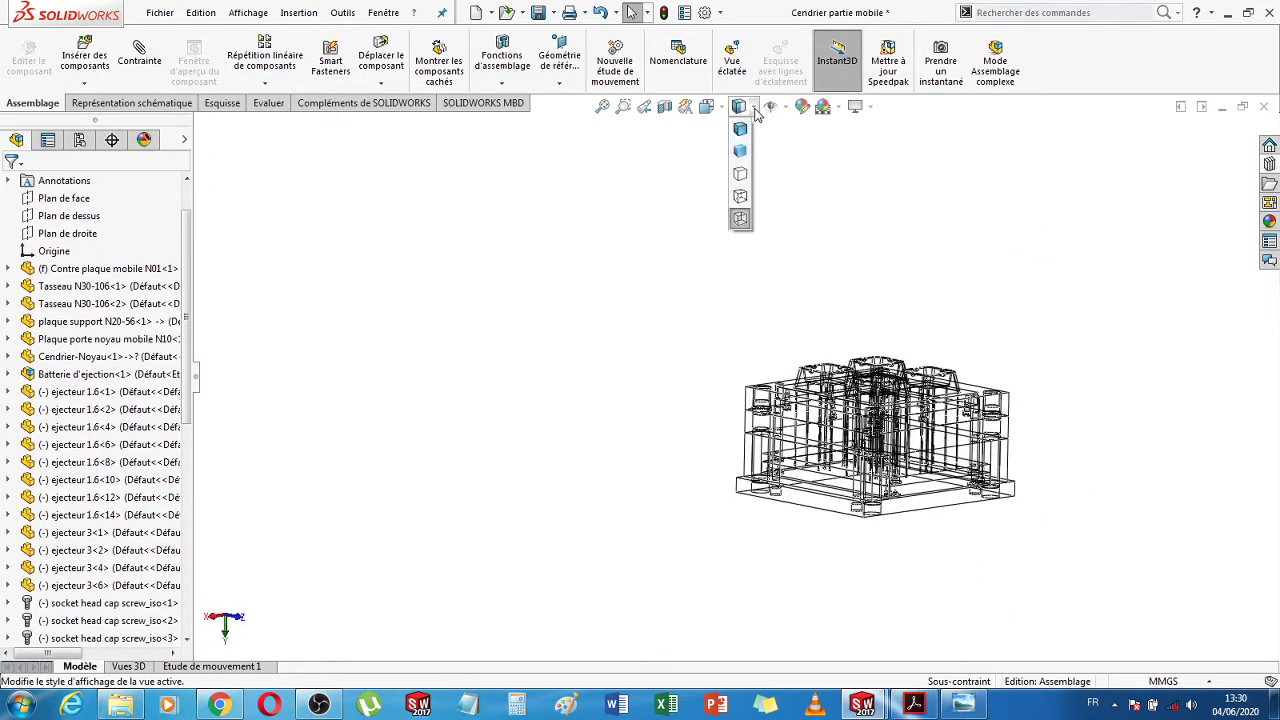
pyautogui.click(742, 131)
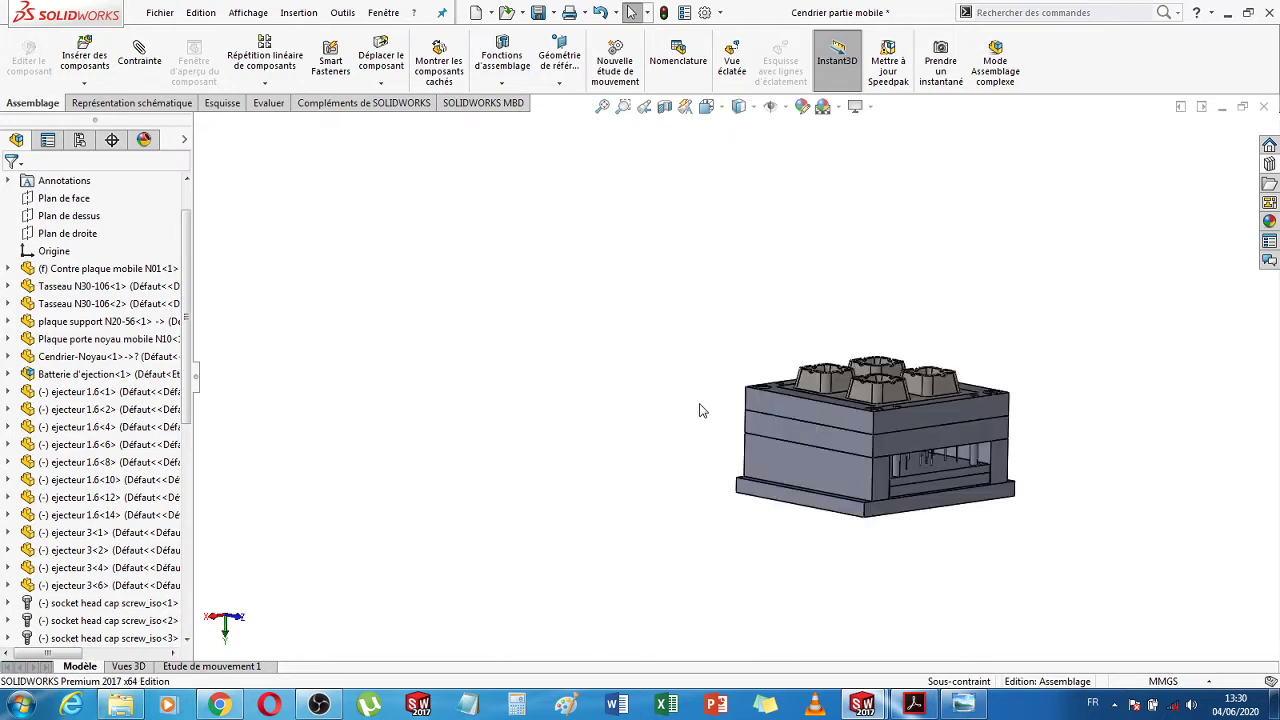
pyautogui.moveTo(1094, 474); pyautogui.dragTo(1070, 300, button='middle')
pyautogui.moveTo(1049, 534); pyautogui.dragTo(1052, 460, button='middle')
pyautogui.scroll(-3, 1000, 495)
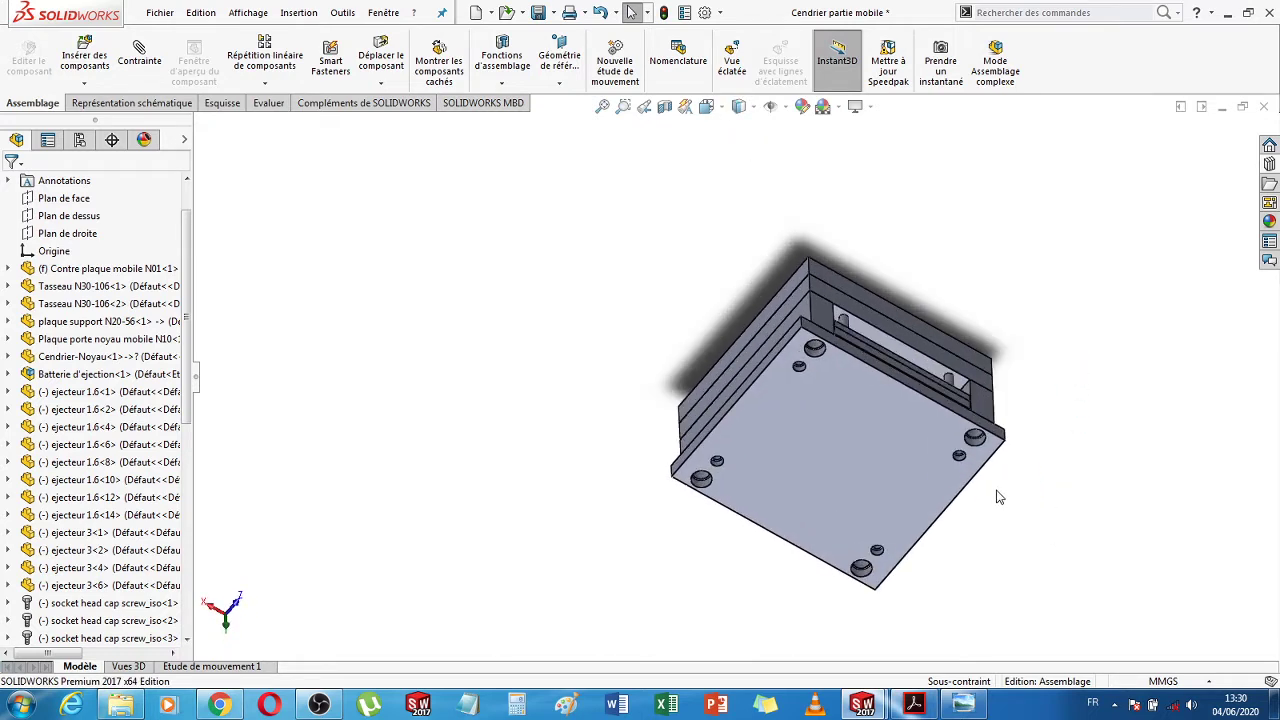
pyautogui.scroll(-2, 960, 470)
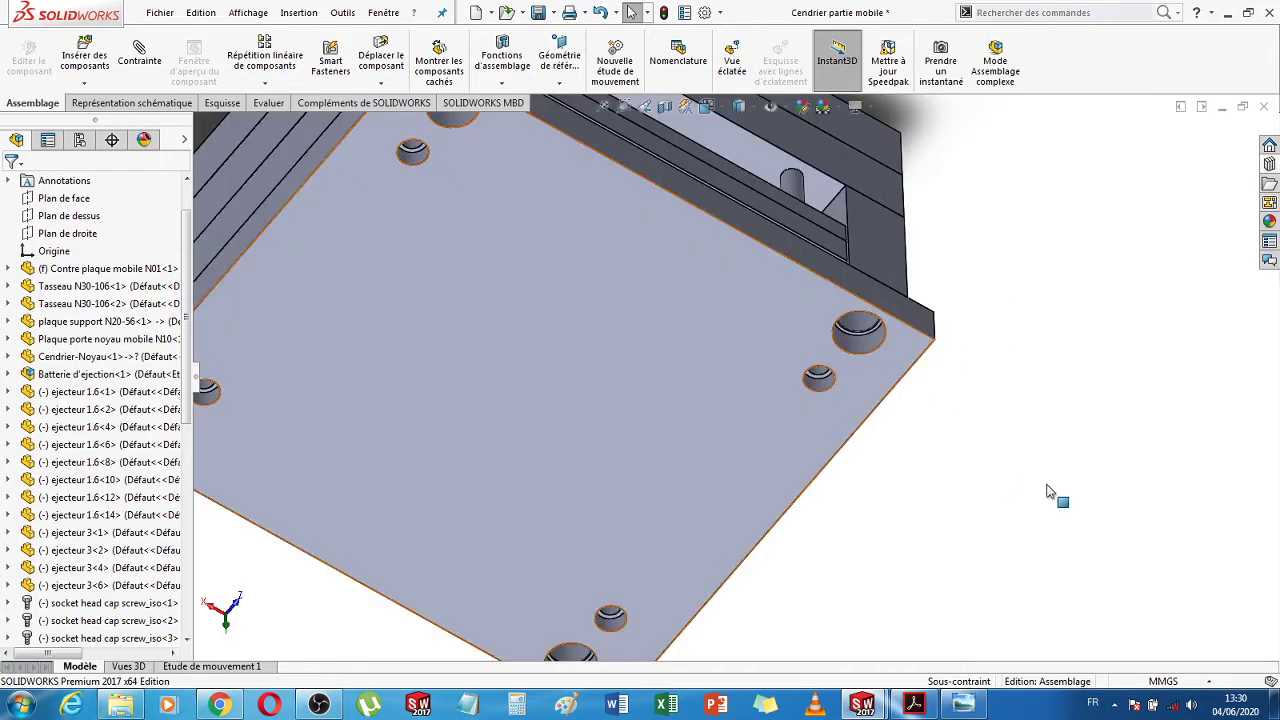
pyautogui.scroll(2, 1000, 400)
pyautogui.moveTo(1017, 374); pyautogui.dragTo(950, 520, button='middle')
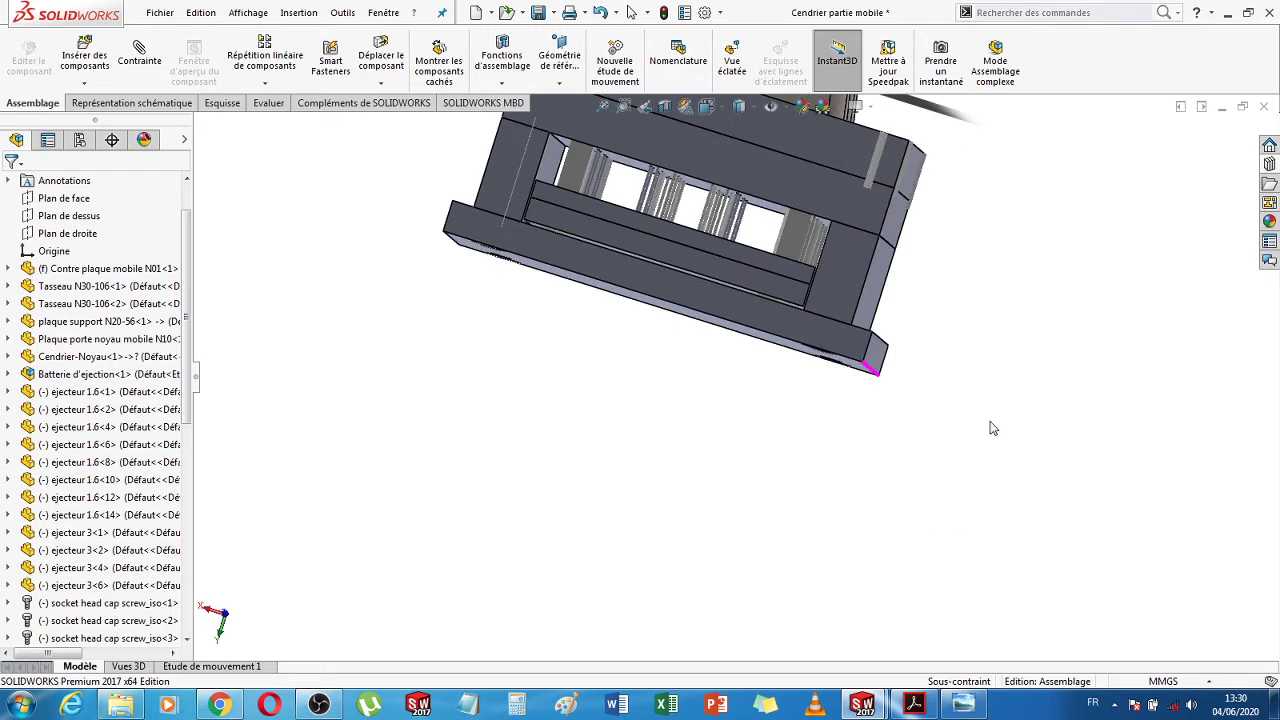
pyautogui.scroll(3, 992, 428)
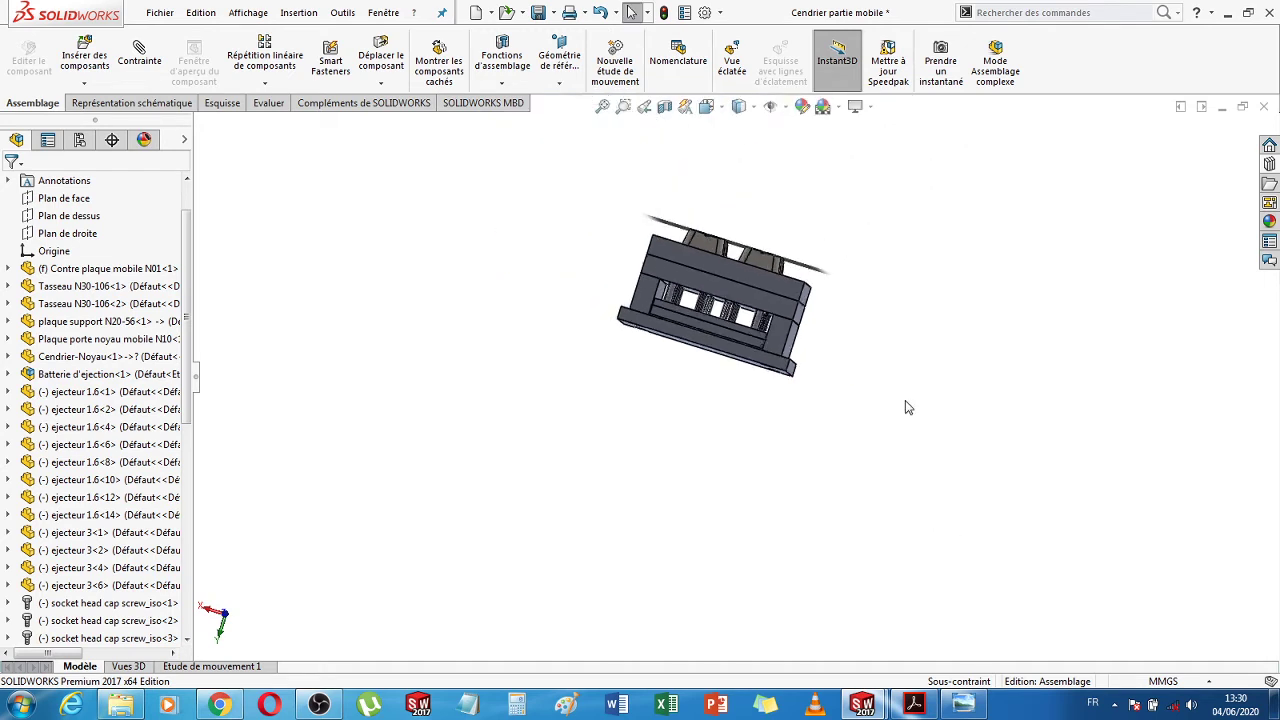
pyautogui.scroll(-3, 803, 337)
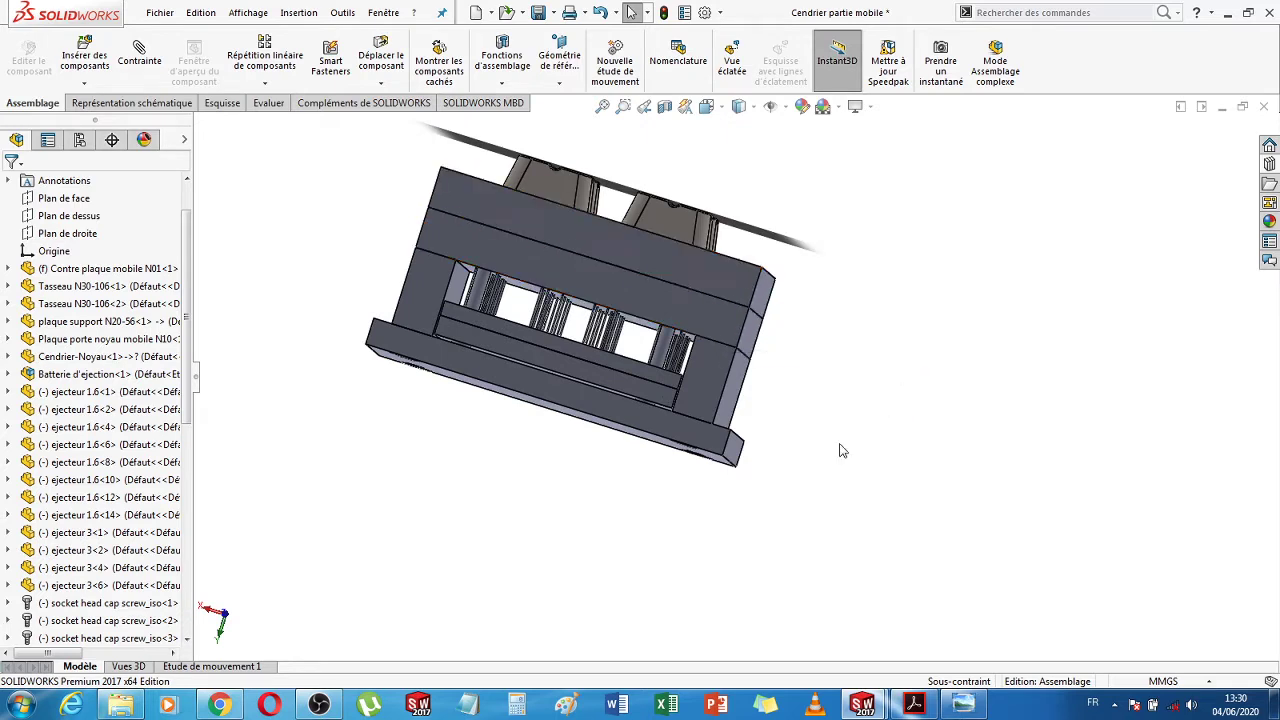
pyautogui.moveTo(648, 554); pyautogui.dragTo(578, 342, button='middle')
# Measure the normal distance from a small corner hole's counterbore face in Contre plaque mobile N01 to the outer core-side face of Plaque porte noyau mobile N10
pyautogui.click(270, 104)
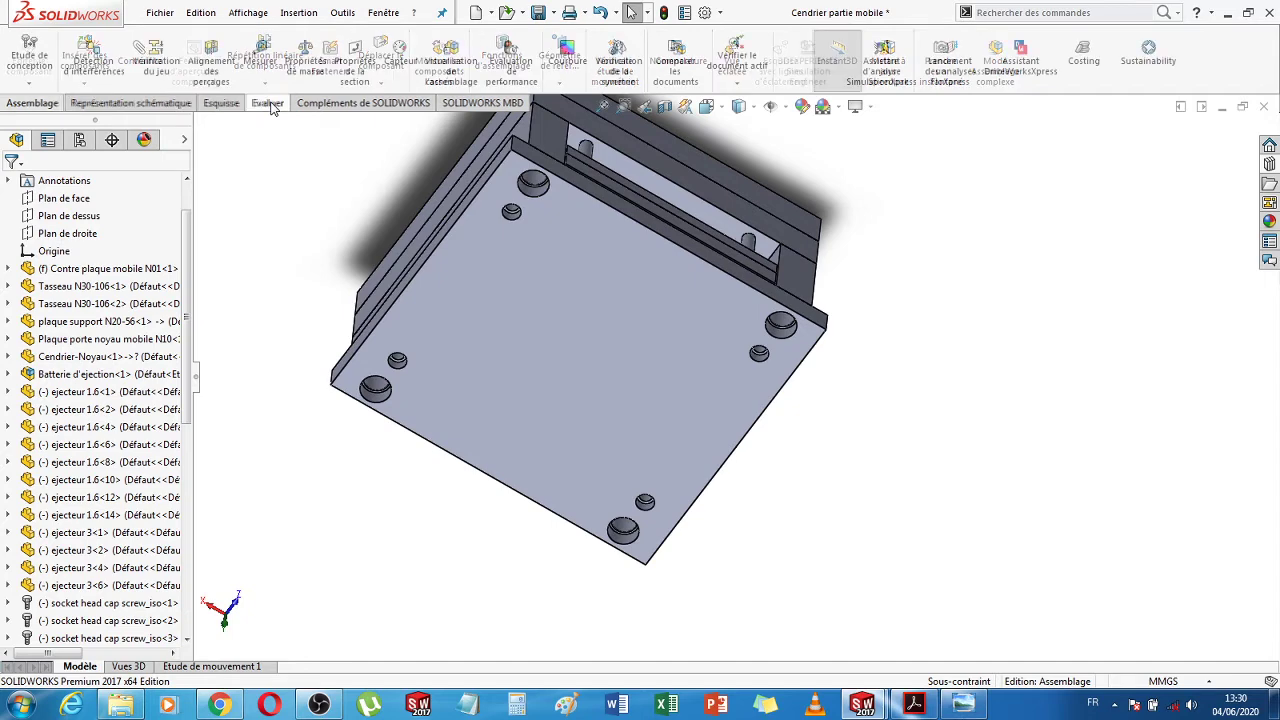
pyautogui.click(264, 55)
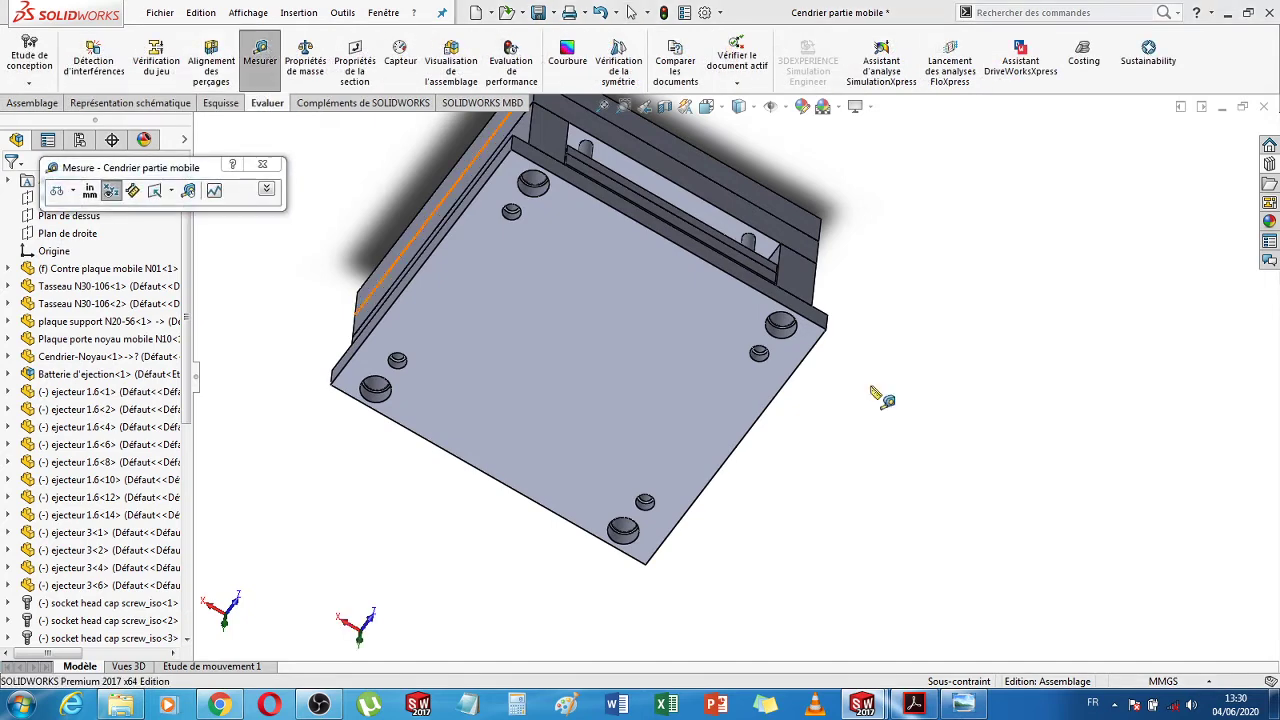
pyautogui.scroll(-5, 800, 388)
pyautogui.scroll(-4, 733, 381)
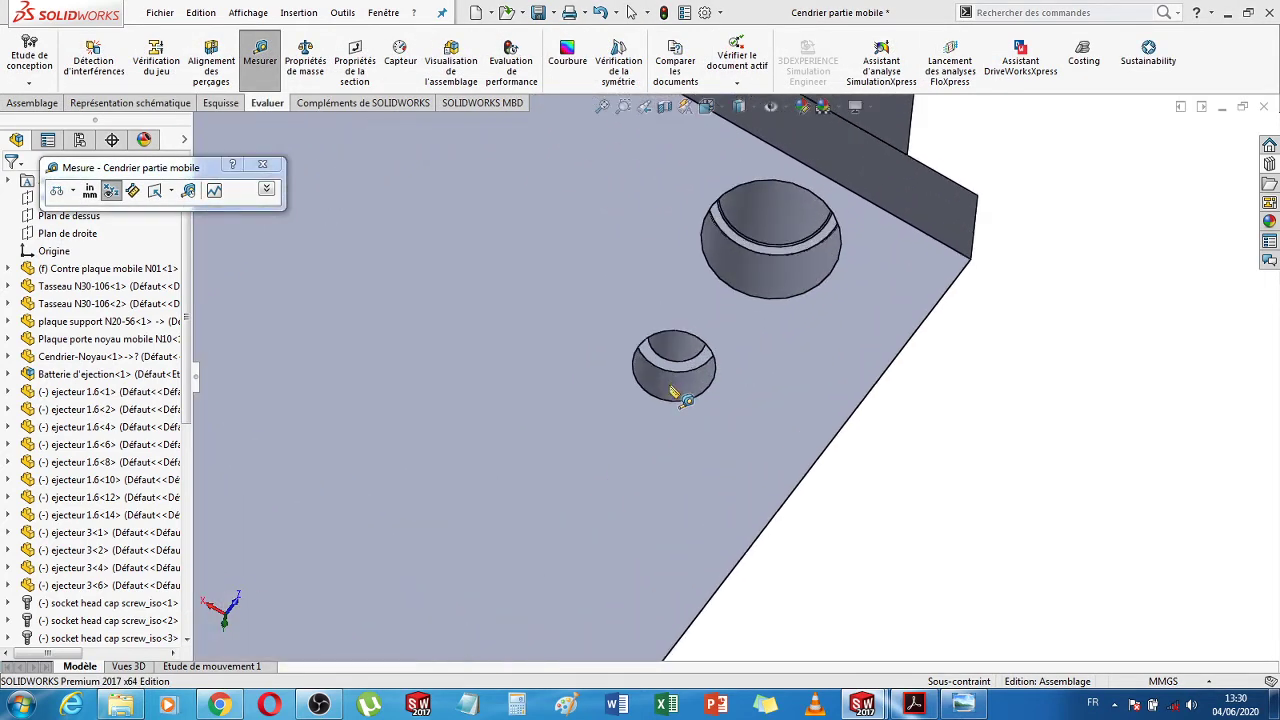
pyautogui.click(653, 346)
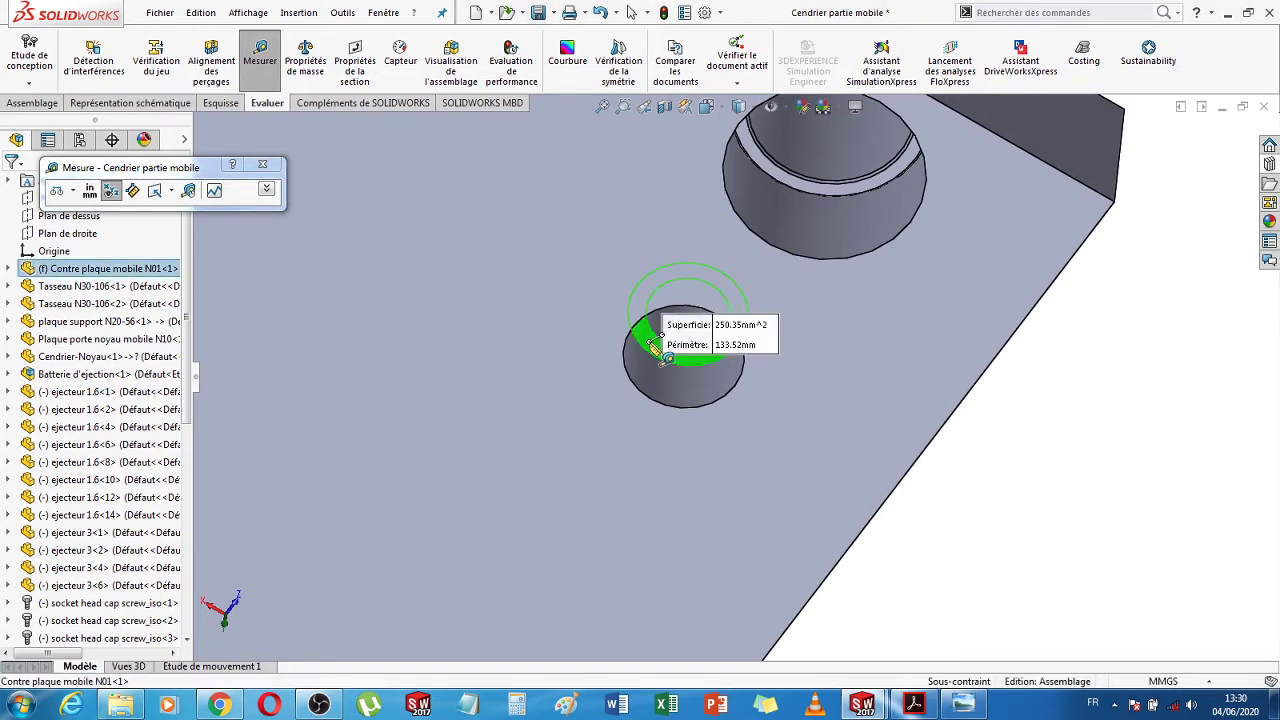
pyautogui.scroll(6, 1040, 466)
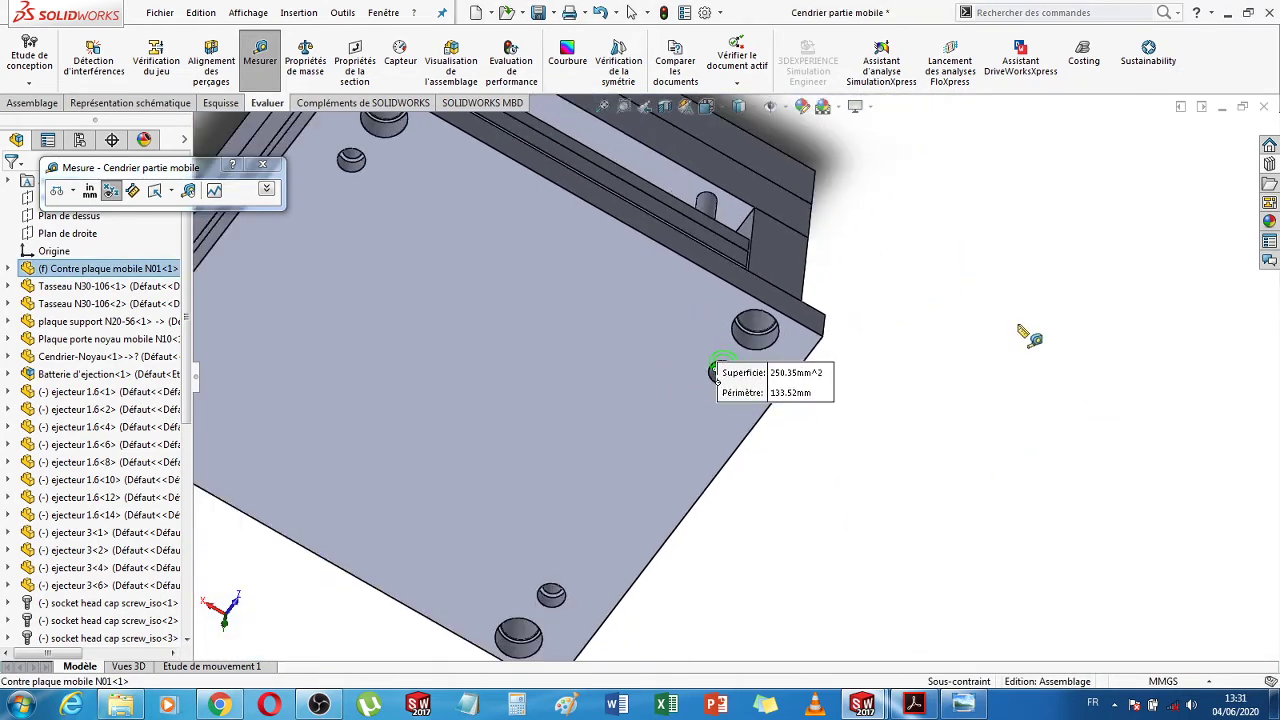
pyautogui.moveTo(929, 430); pyautogui.dragTo(712, 476, button='middle')
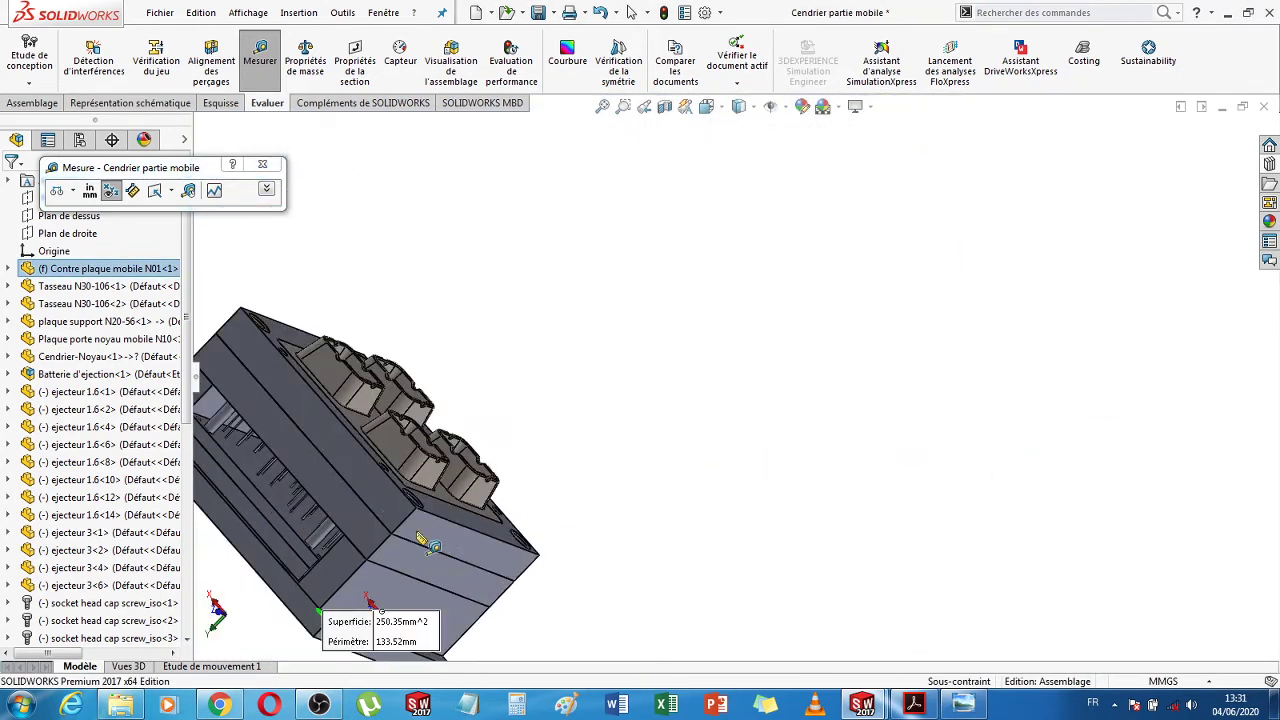
pyautogui.scroll(-5, 453, 539)
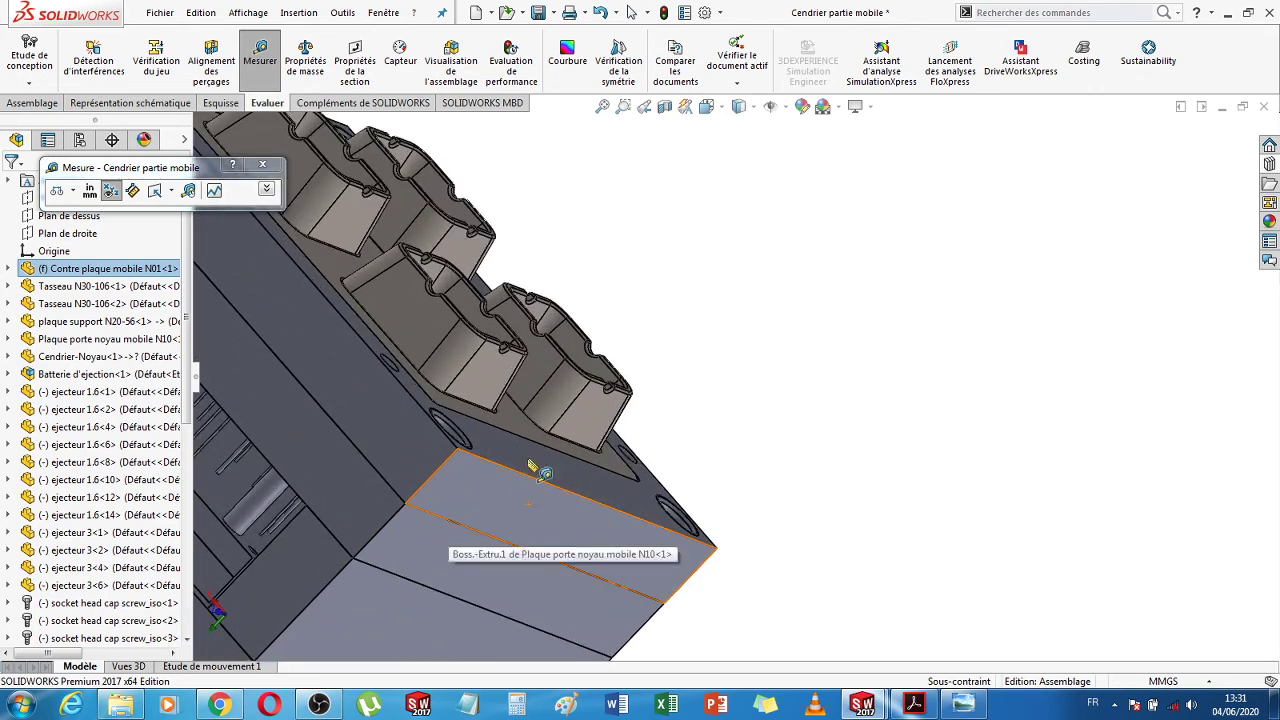
pyautogui.click(506, 453)
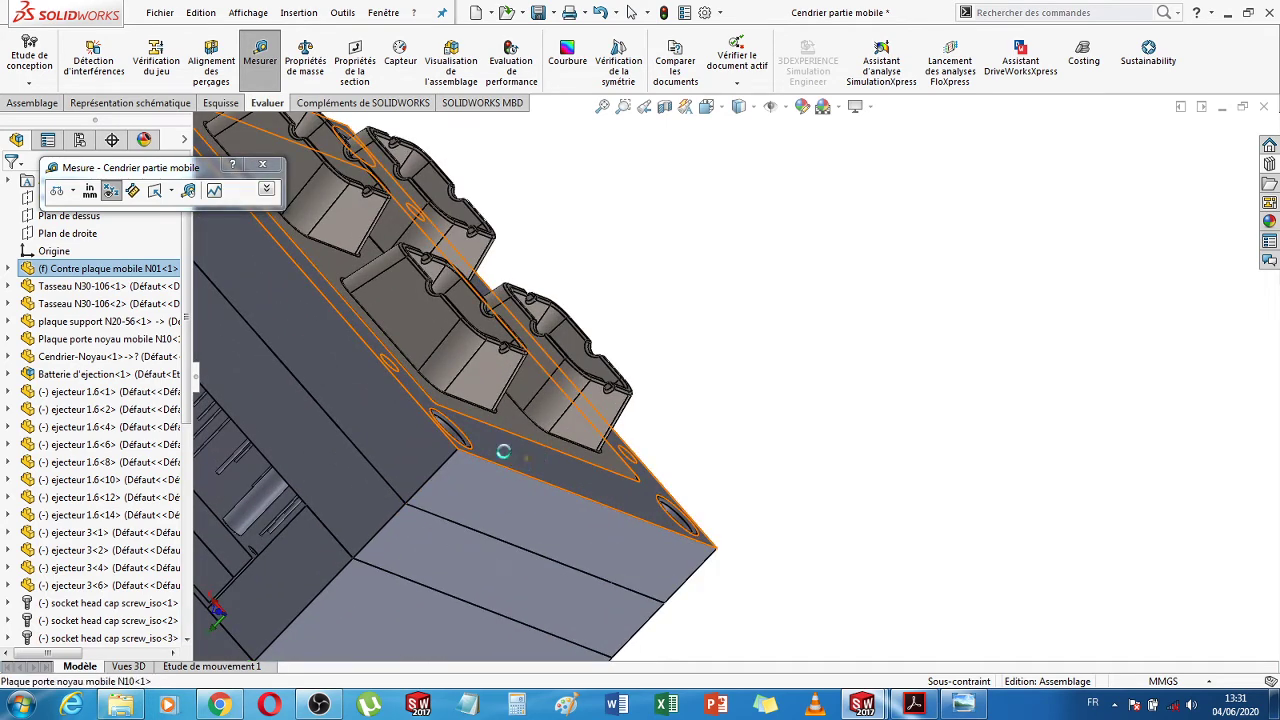
pyautogui.scroll(1, 536, 530)
pyautogui.scroll(1, 513, 573)
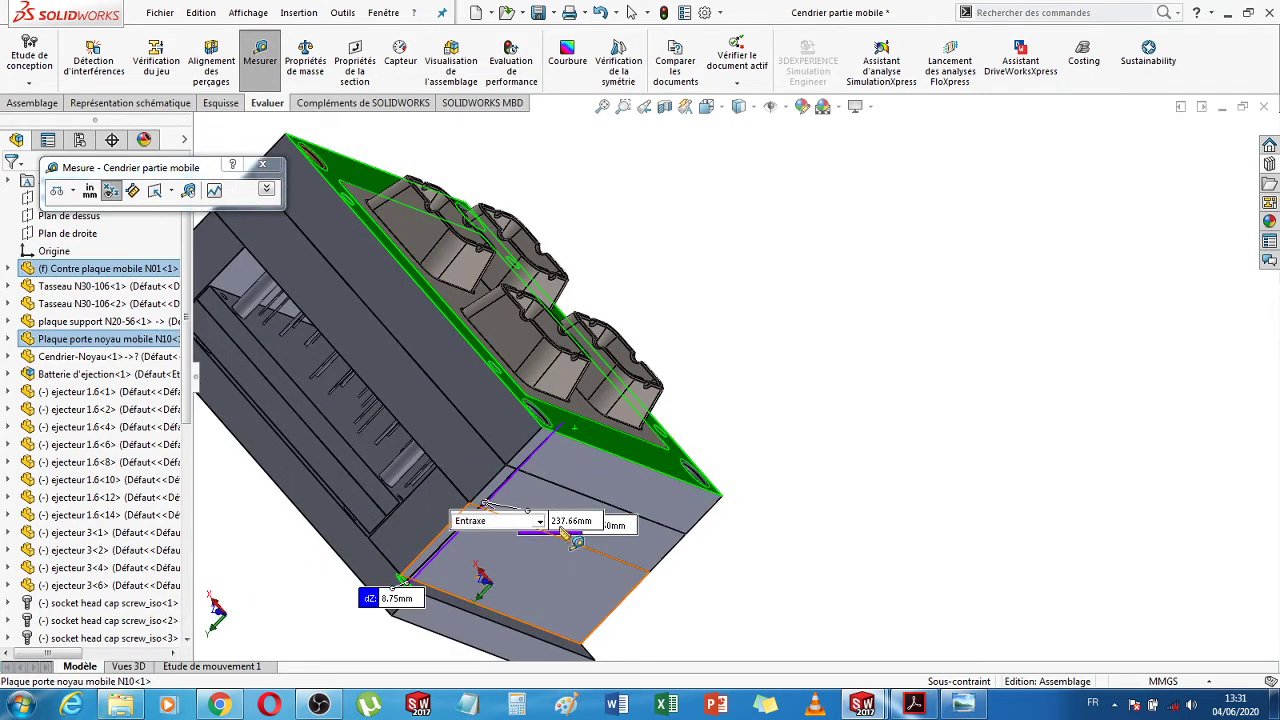
pyautogui.moveTo(771, 574); pyautogui.dragTo(738, 538, button='middle')
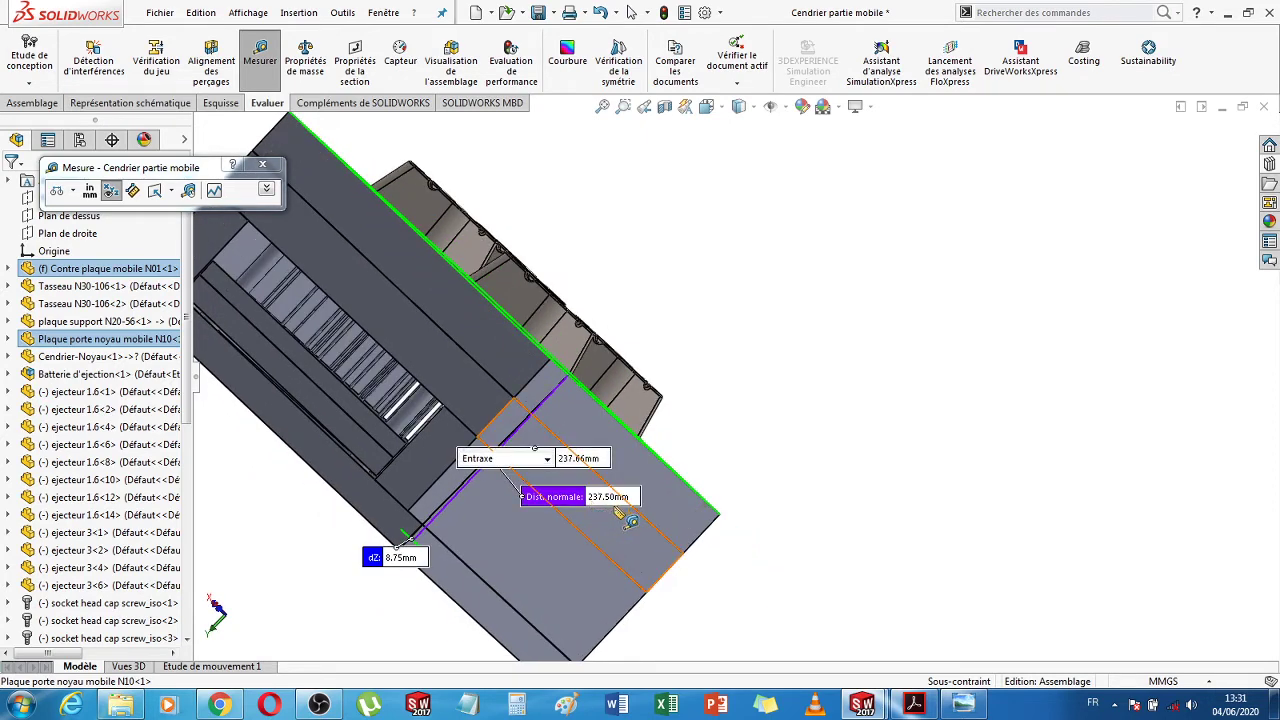
pyautogui.click(934, 449)
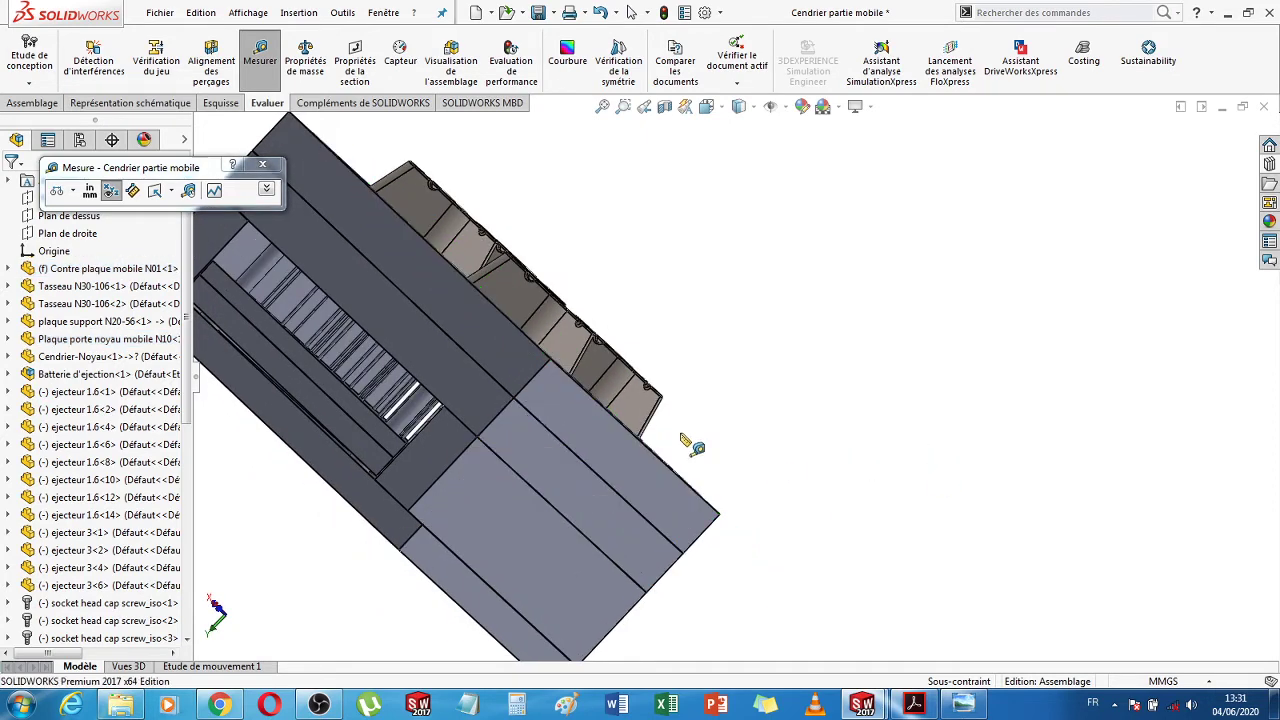
pyautogui.click(263, 165)
# Inspect the outer side faces of Plaque porte noyau mobile N10, highlighting the long side and the adjacent side
pyautogui.scroll(2, 811, 500)
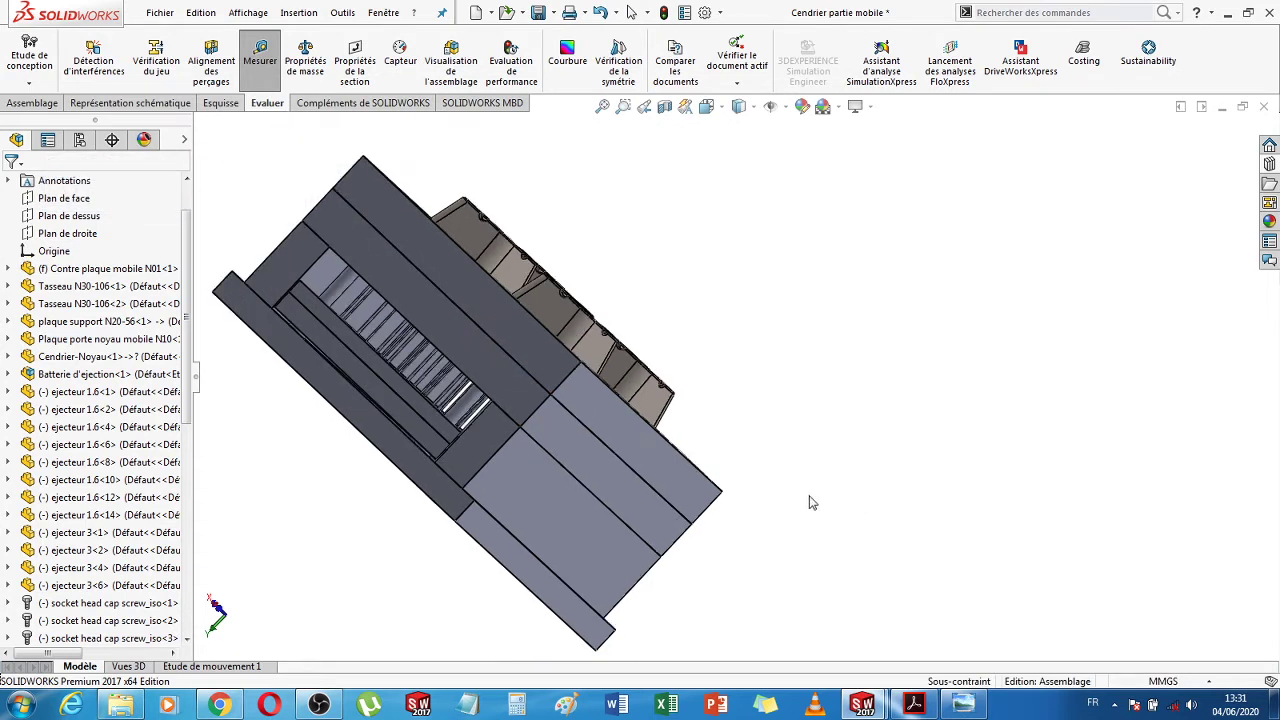
pyautogui.moveTo(870, 512); pyautogui.dragTo(875, 522, button='middle')
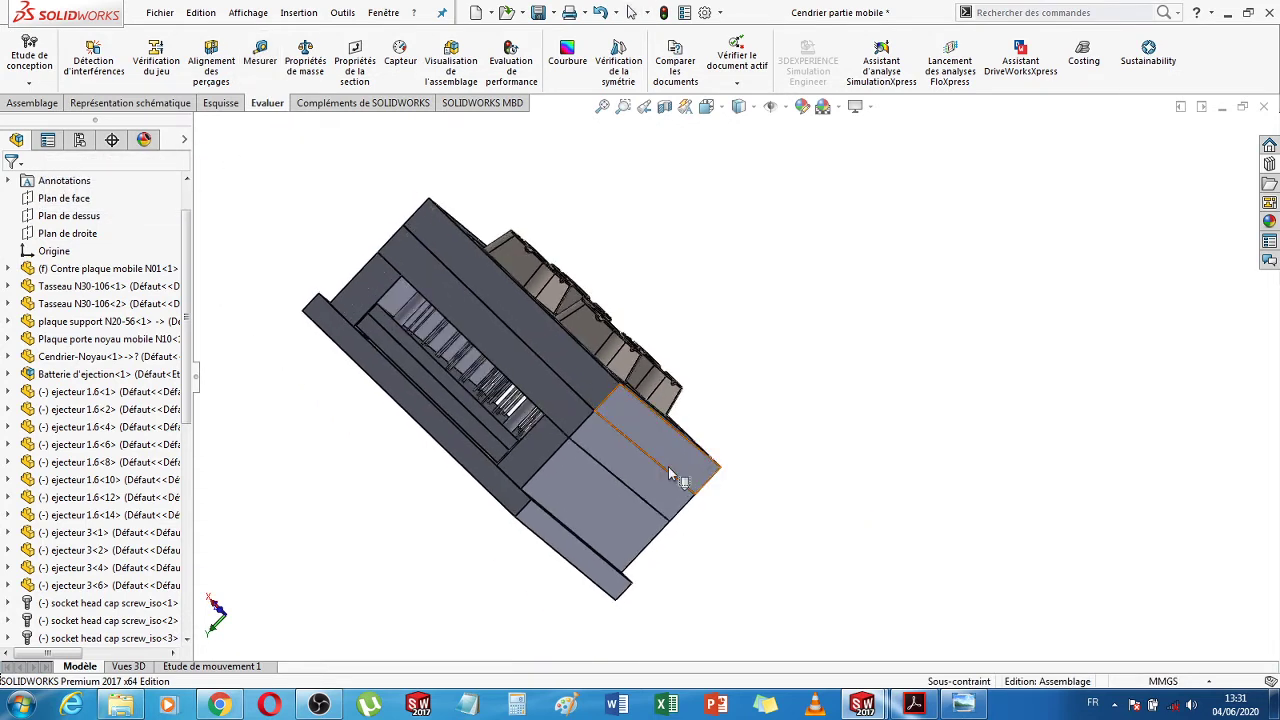
pyautogui.moveTo(800, 449); pyautogui.dragTo(806, 466, button='middle')
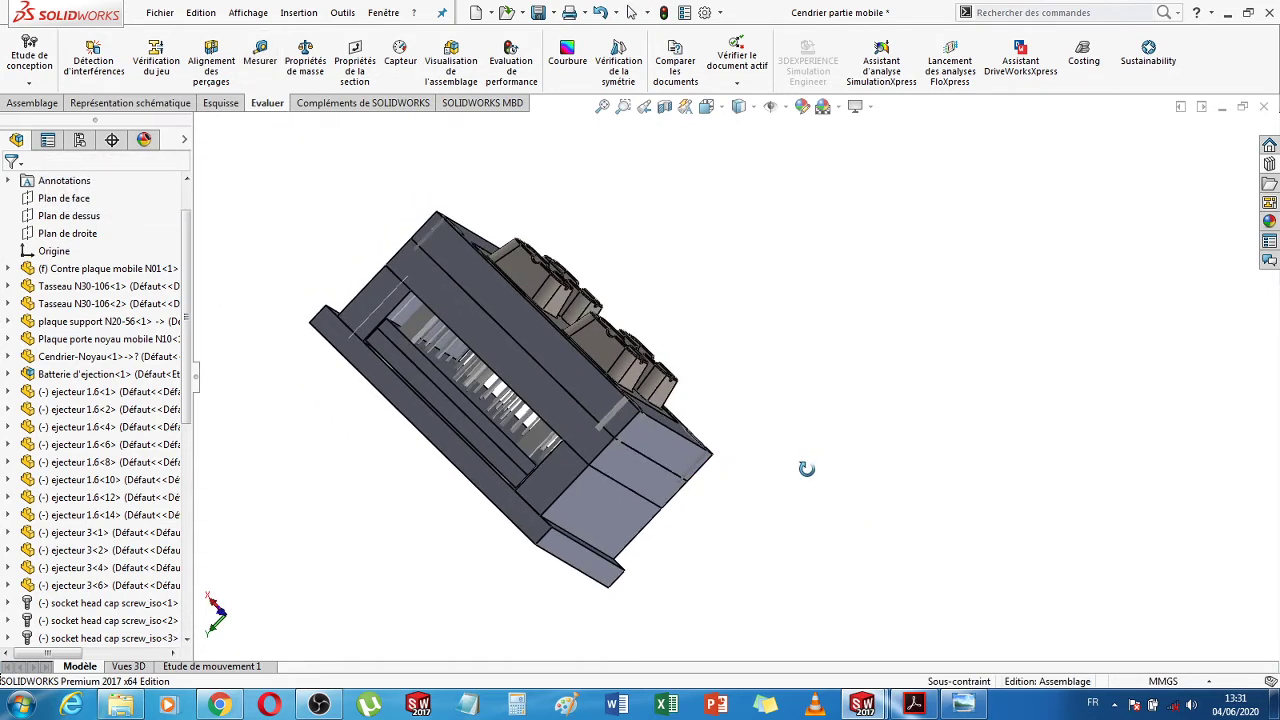
pyautogui.click(592, 397)
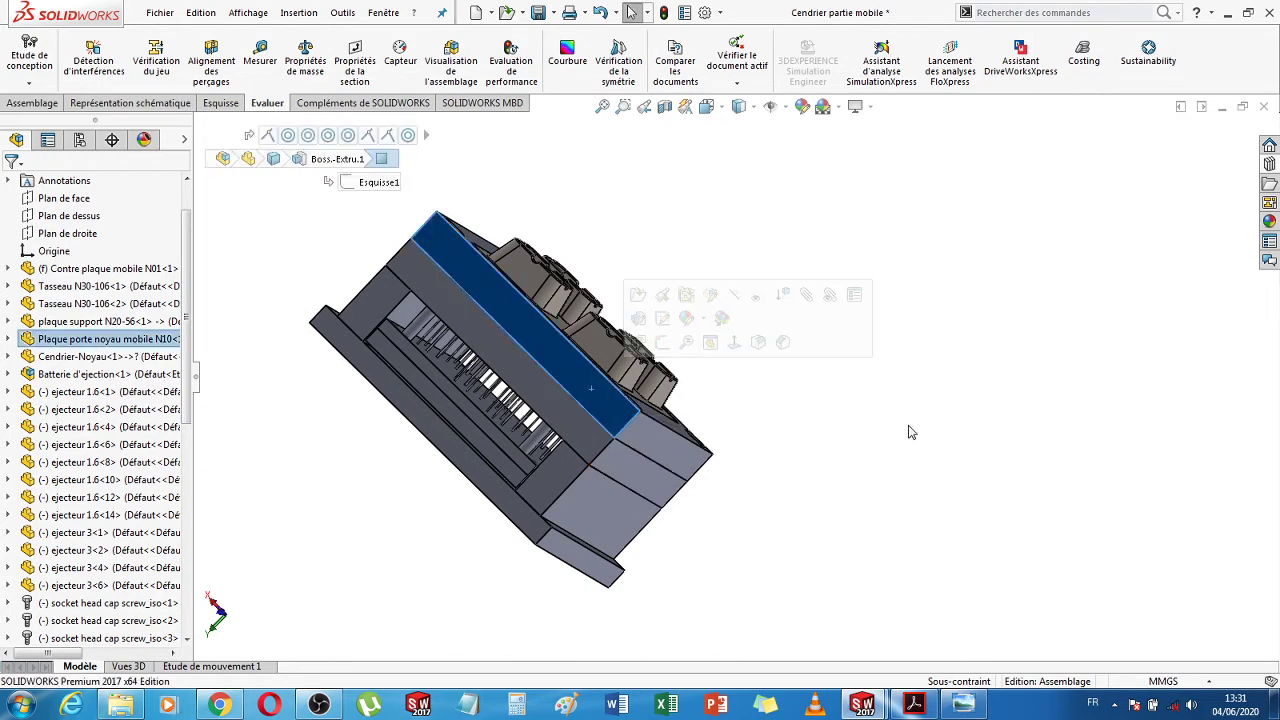
pyautogui.moveTo(900, 445); pyautogui.dragTo(852, 503, button='middle')
pyautogui.click(825, 502)
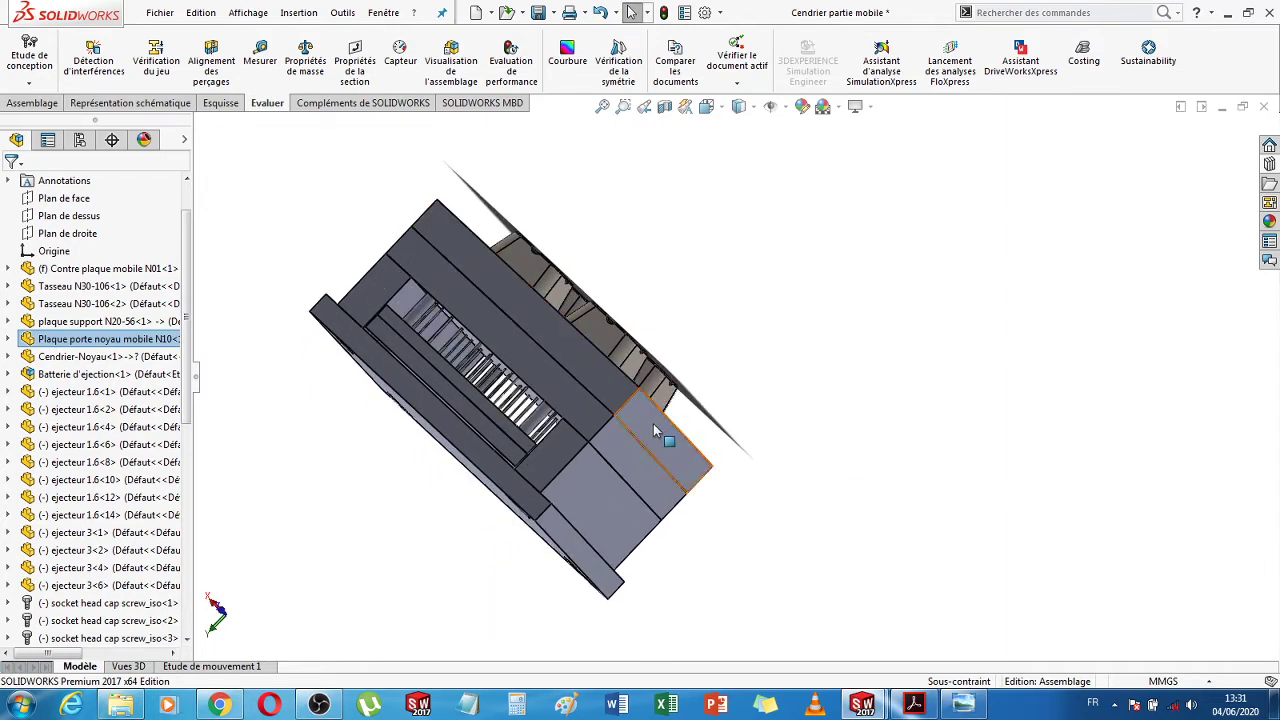
pyautogui.click(651, 432)
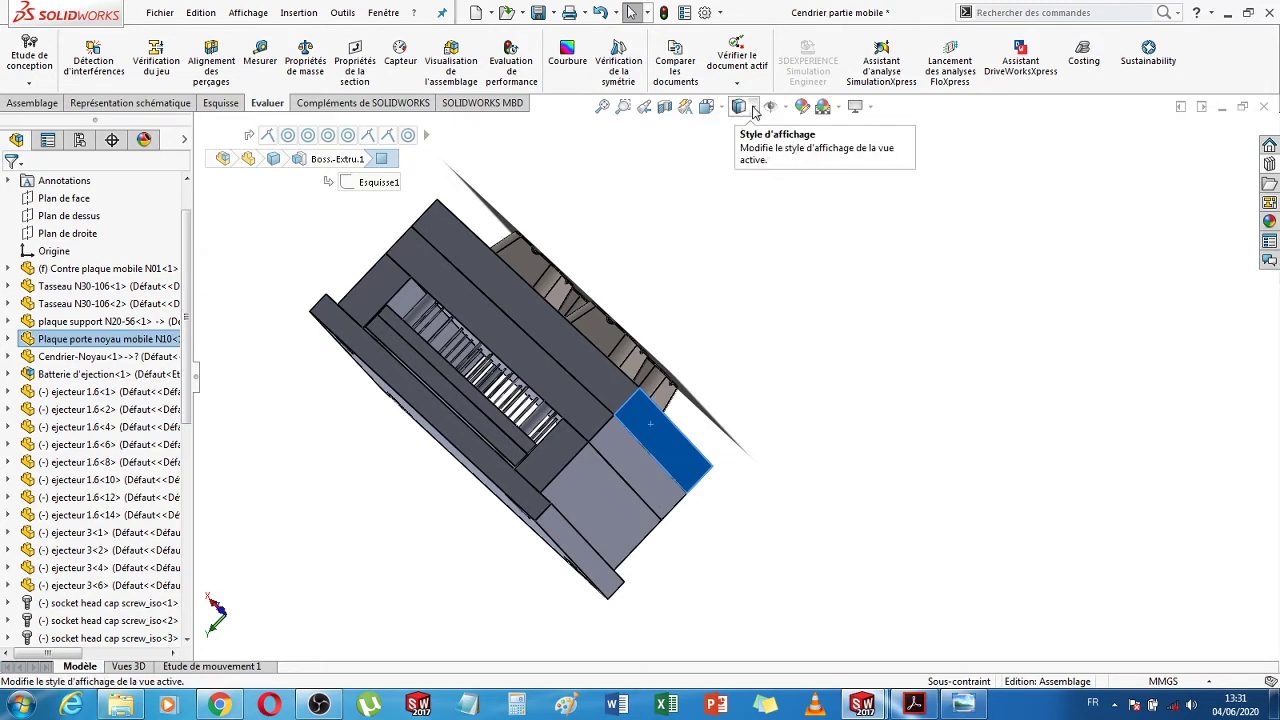
# Switch the assembly's display style to wireframe and examine the corner bushing and counterbores inside the plate stack
pyautogui.click(755, 112)
pyautogui.click(743, 220)
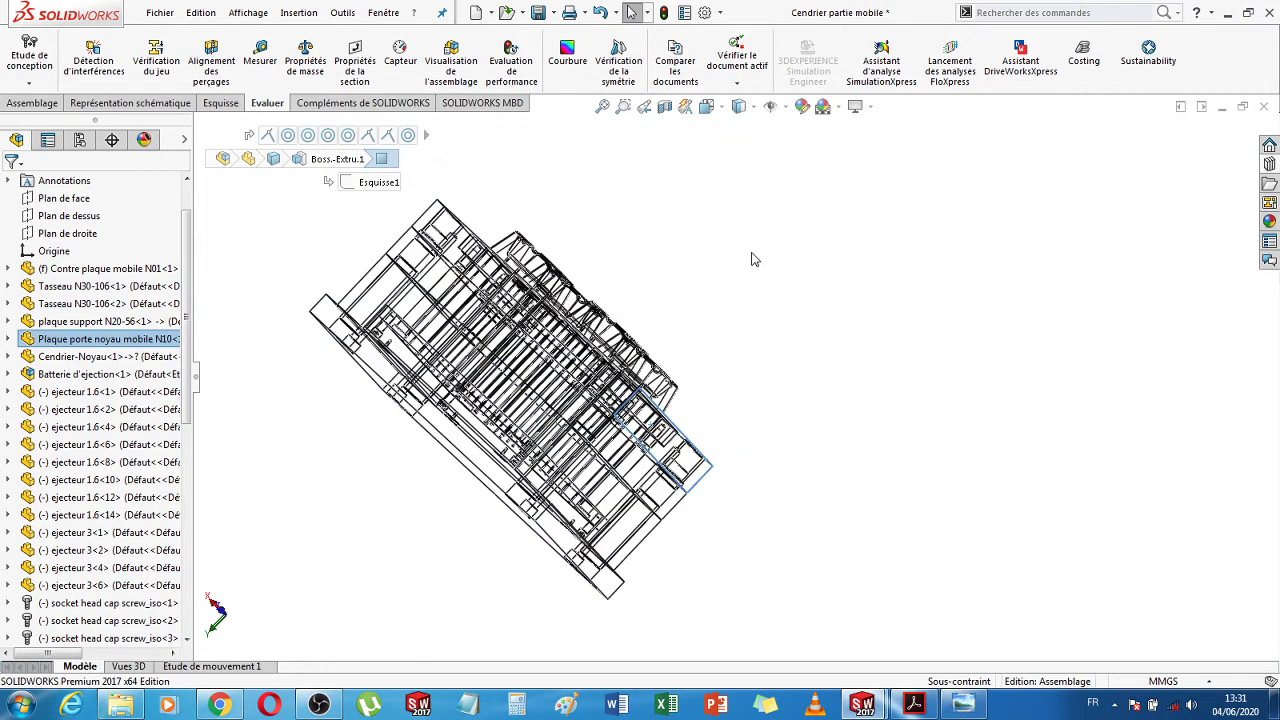
pyautogui.click(815, 427)
pyautogui.moveTo(815, 427); pyautogui.dragTo(738, 443, button='middle')
pyautogui.scroll(-5, 690, 470)
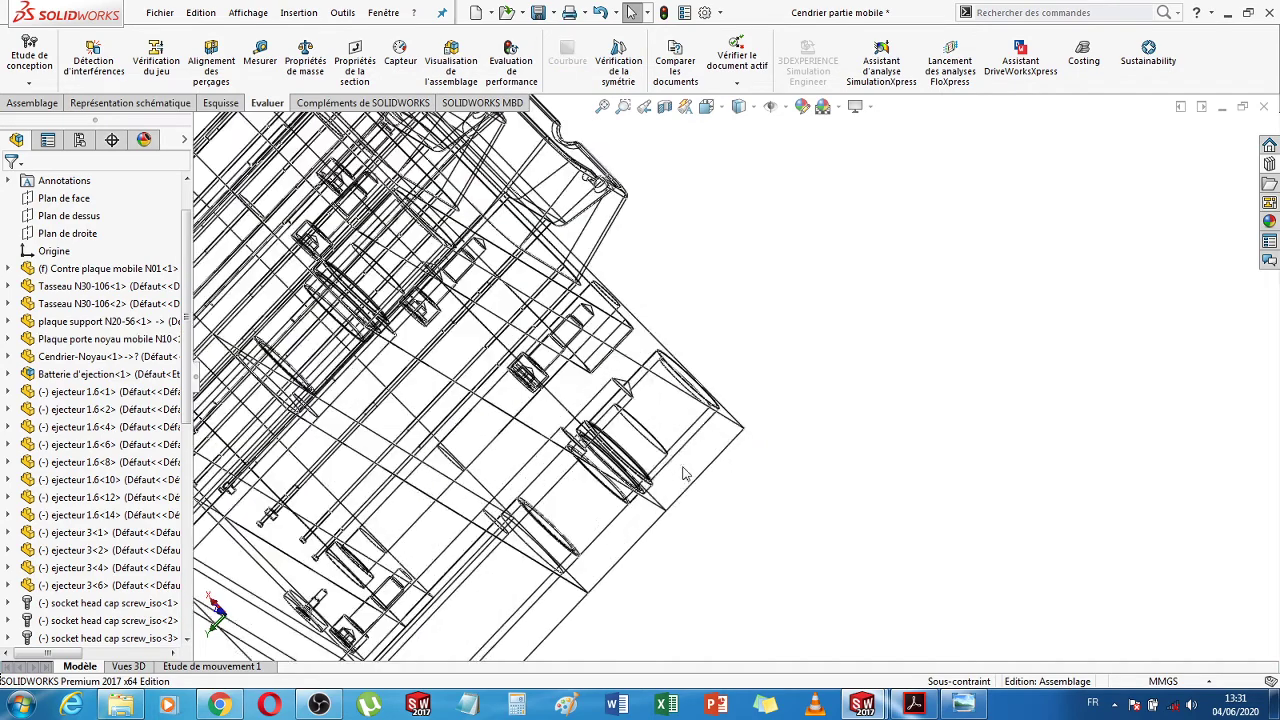
pyautogui.scroll(-3, 560, 463)
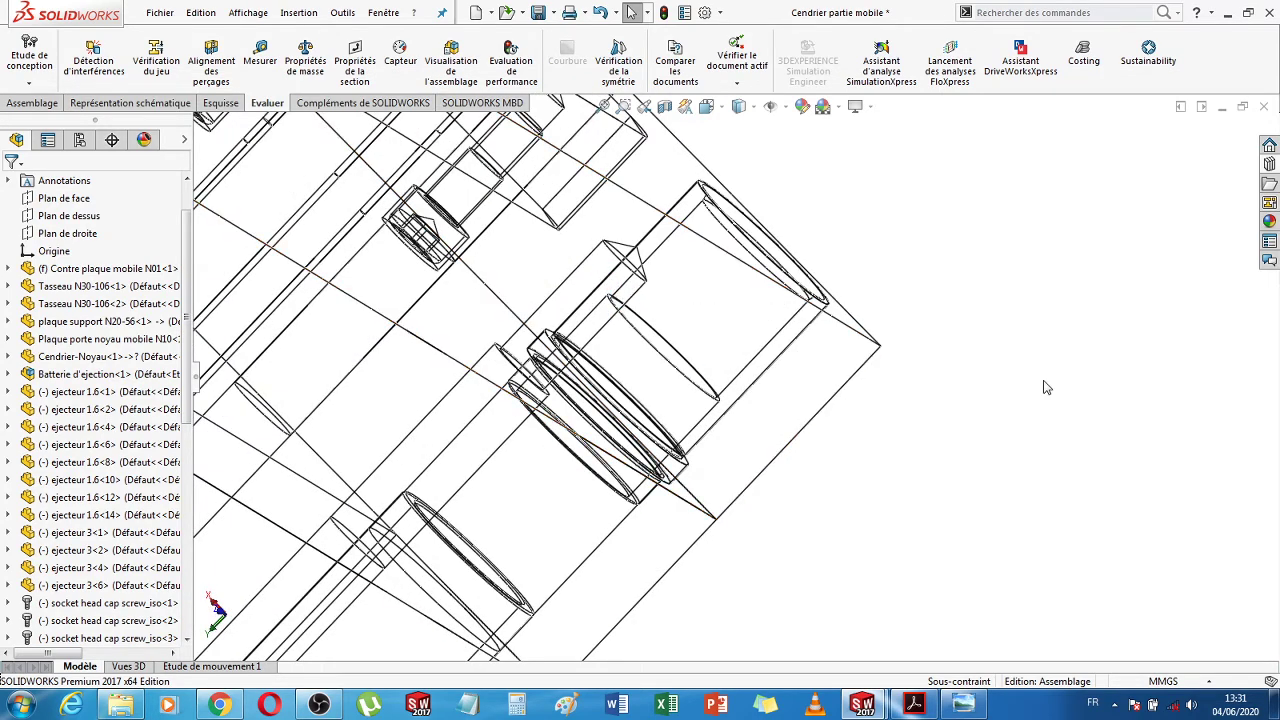
pyautogui.scroll(6, 986, 378)
pyautogui.scroll(3, 930, 382)
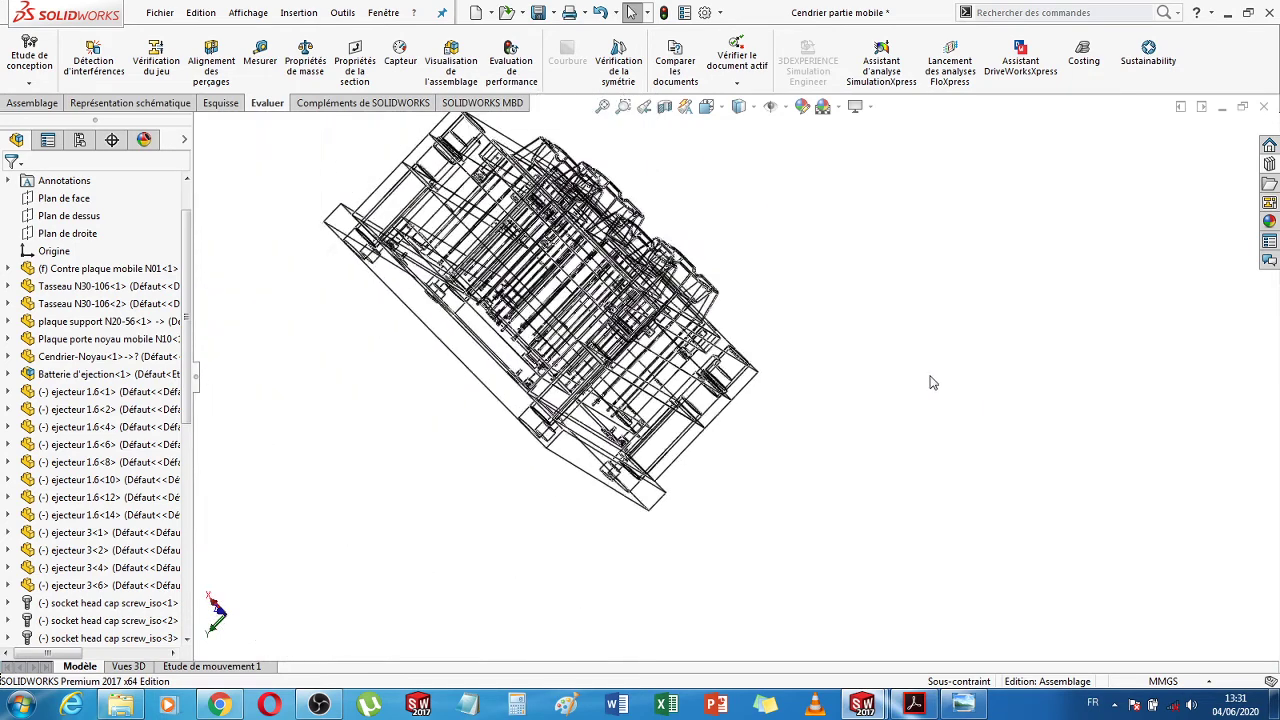
# Restore the assembly's display style to shaded with edges
pyautogui.click(757, 108)
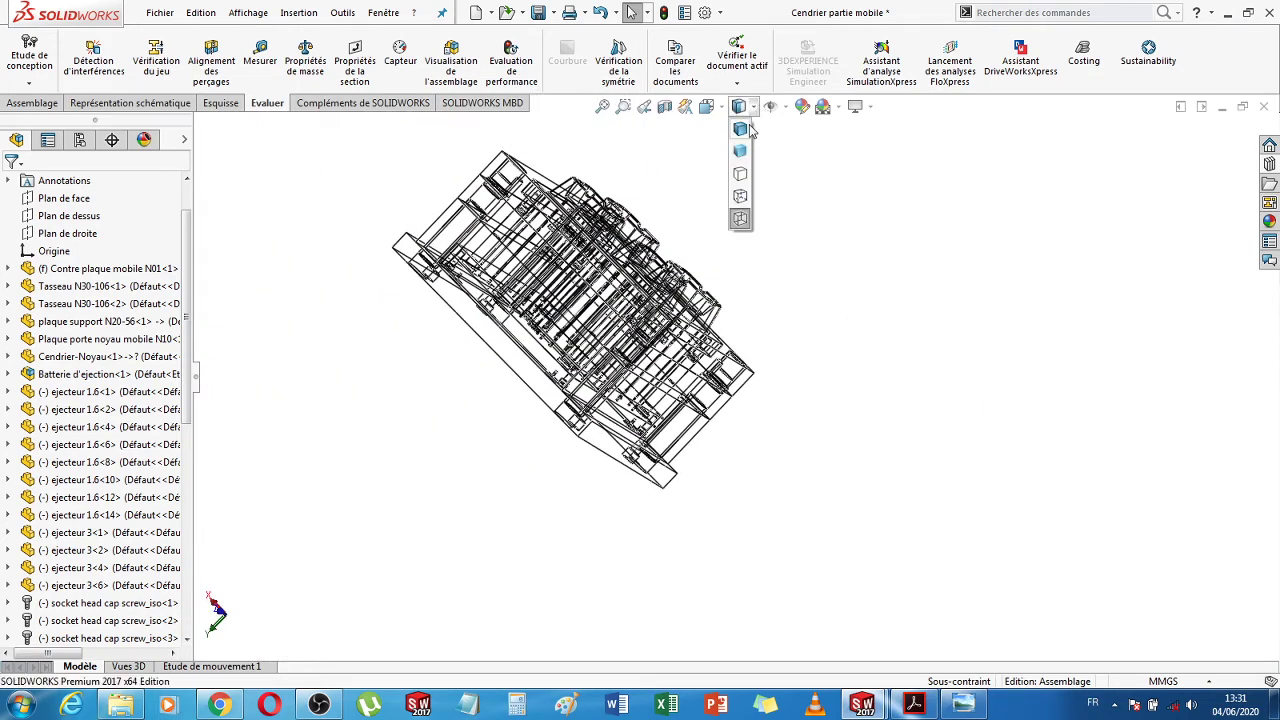
pyautogui.click(744, 128)
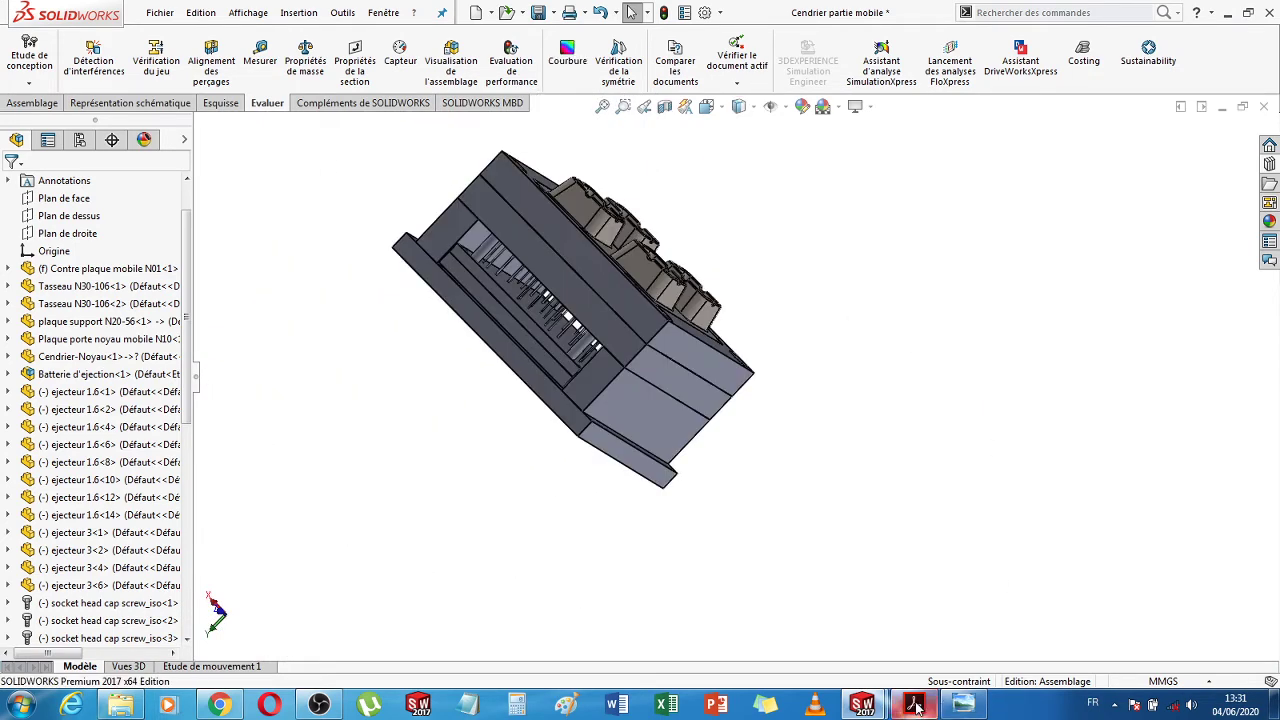
# Switch to the DME_F.PDF catalogue in Acrobat, browse the N-plates index and open the 4545 (446 x 446 mm) series page
pyautogui.click(915, 705)
pyautogui.moveTo(1264, 234); pyautogui.dragTo(1267, 96)
pyautogui.click(620, 466)
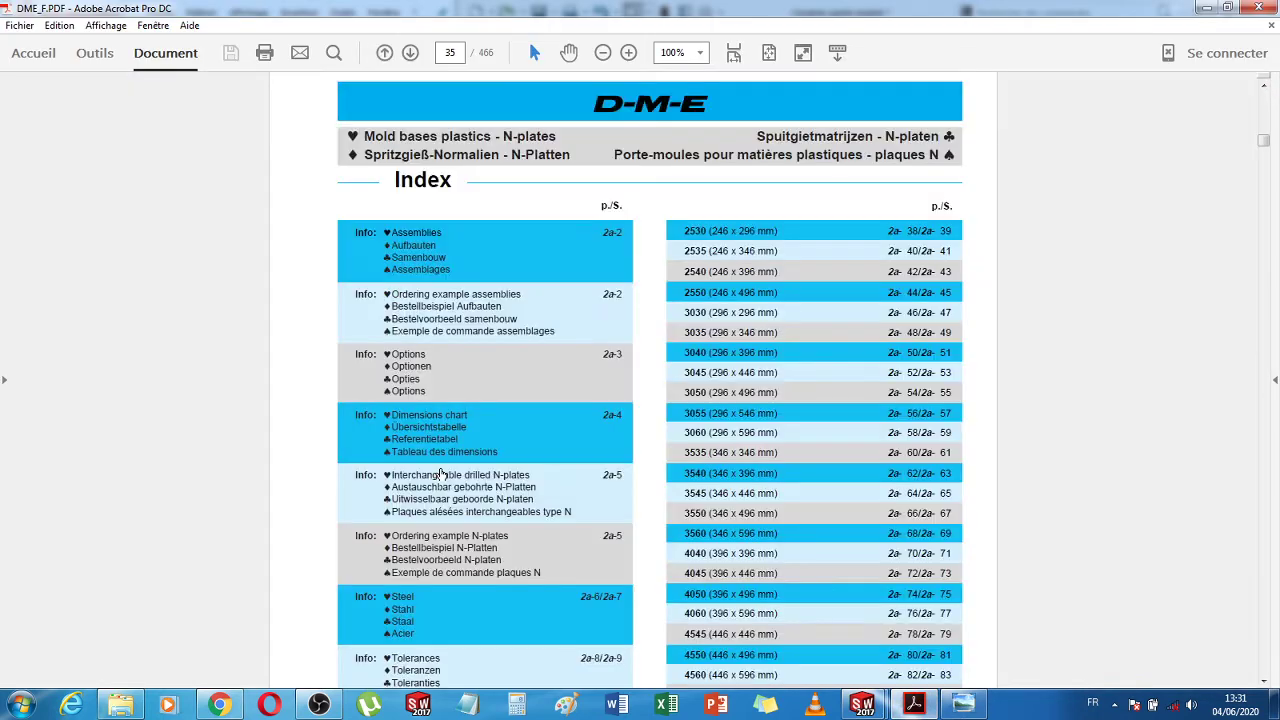
pyautogui.scroll(-2, 910, 532)
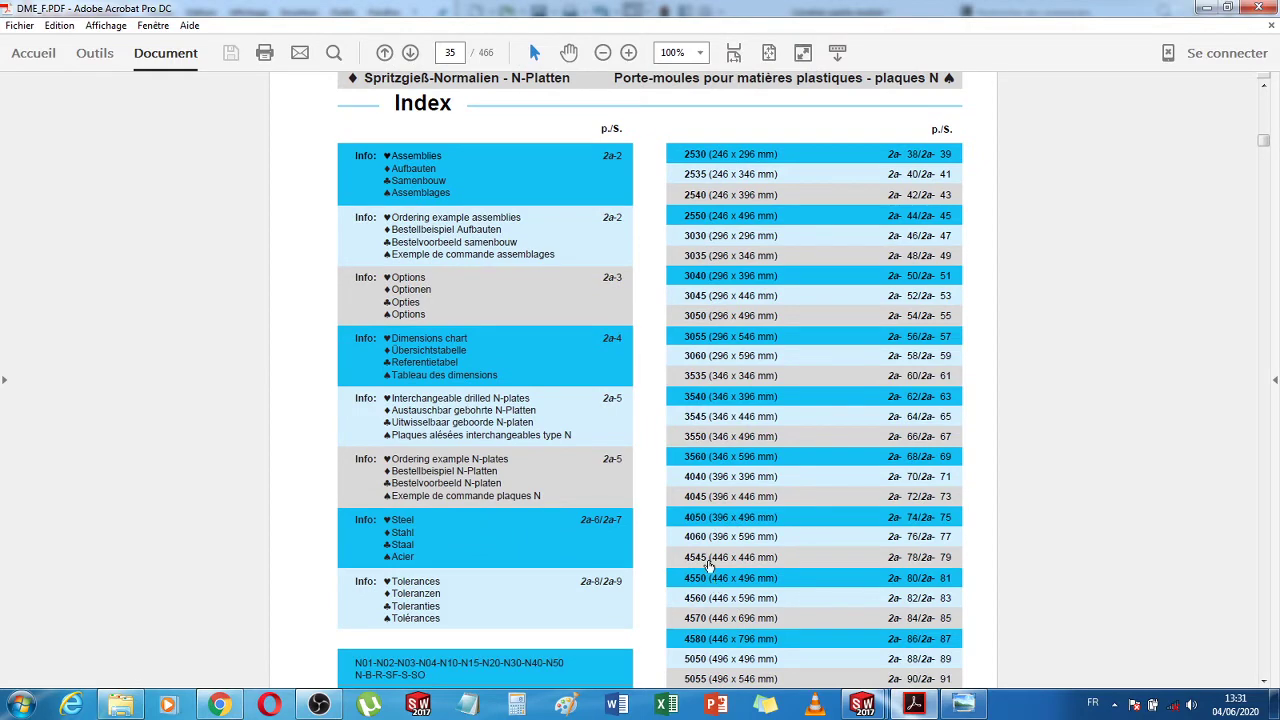
pyautogui.scroll(-5, 1124, 514)
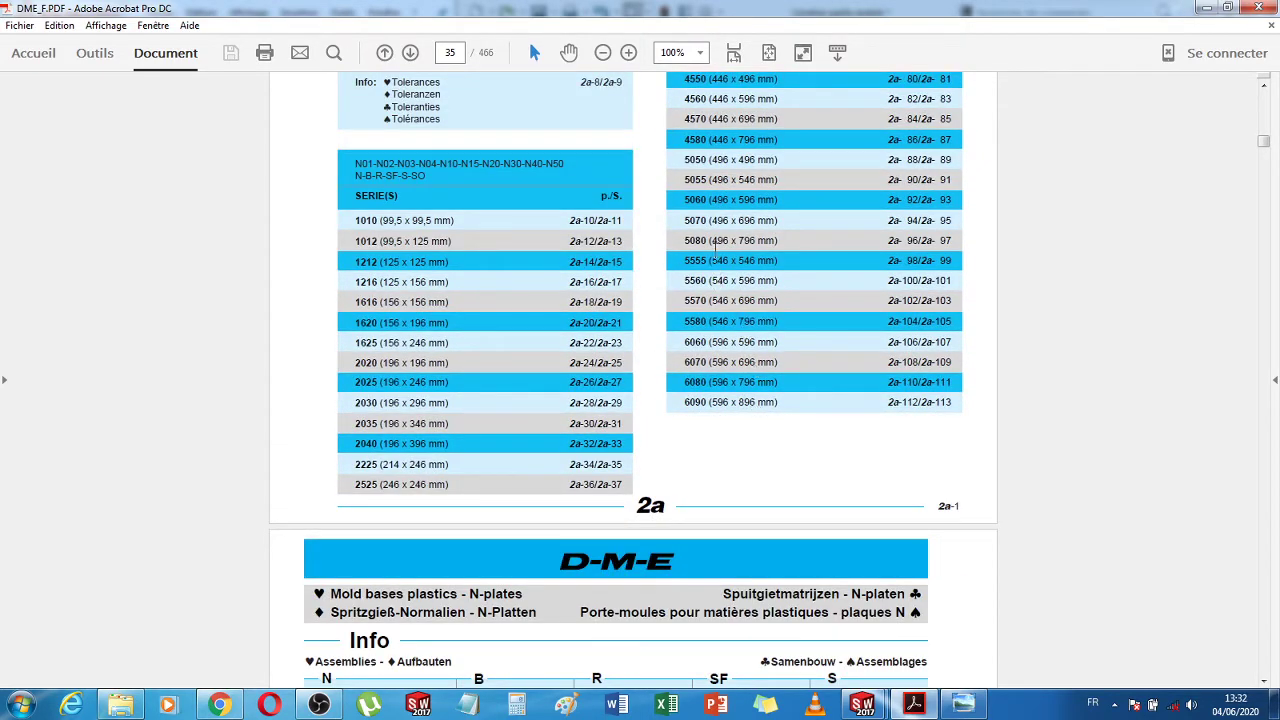
pyautogui.scroll(1, 736, 130)
pyautogui.click(703, 97)
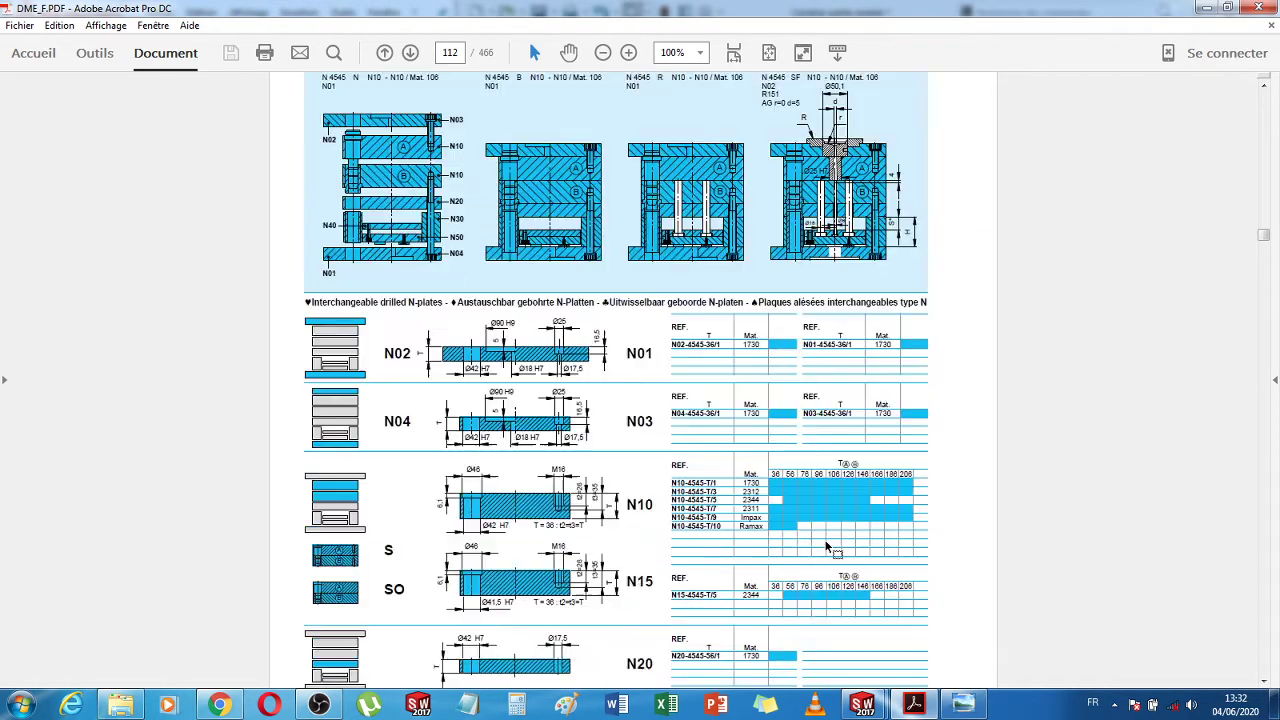
# Find the M screw table on catalogue page 2a-79, enlarge it and highlight the x210 length under M 16
pyautogui.scroll(-8, 729, 522)
pyautogui.scroll(-15, 729, 522)
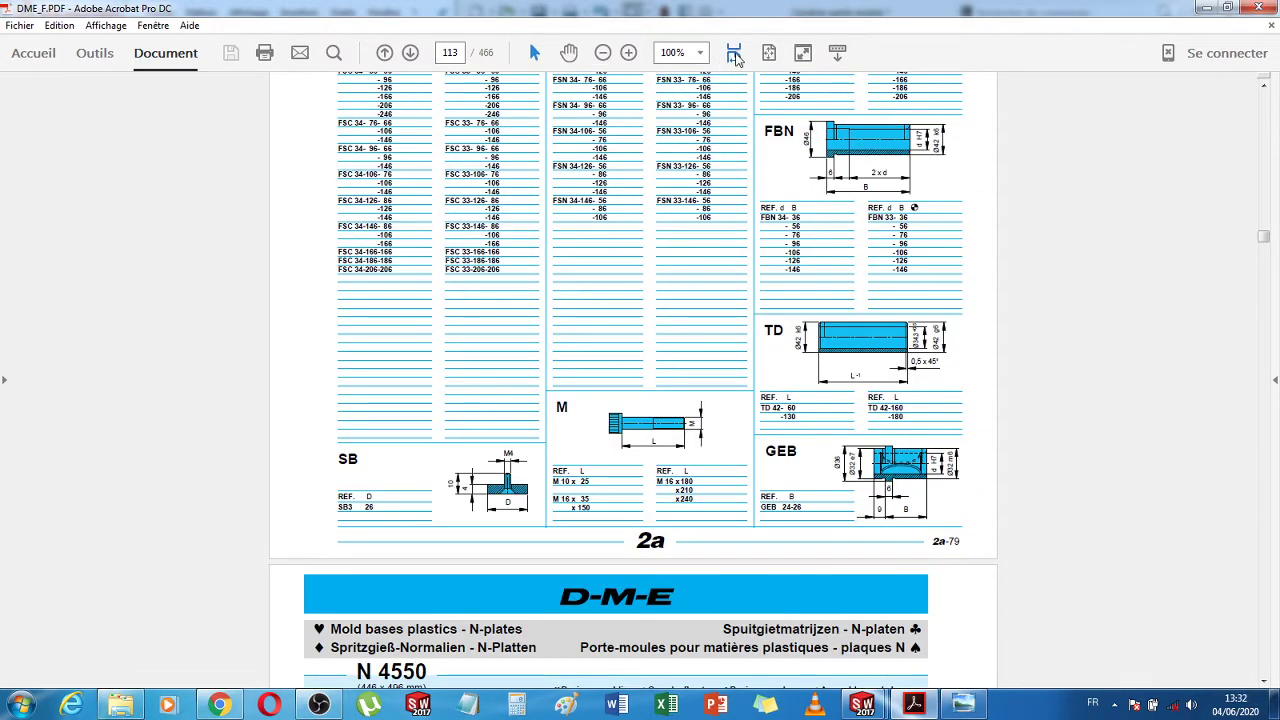
pyautogui.keyDown('ctrl'); pyautogui.scroll(5, 812, 528); pyautogui.keyUp('ctrl')
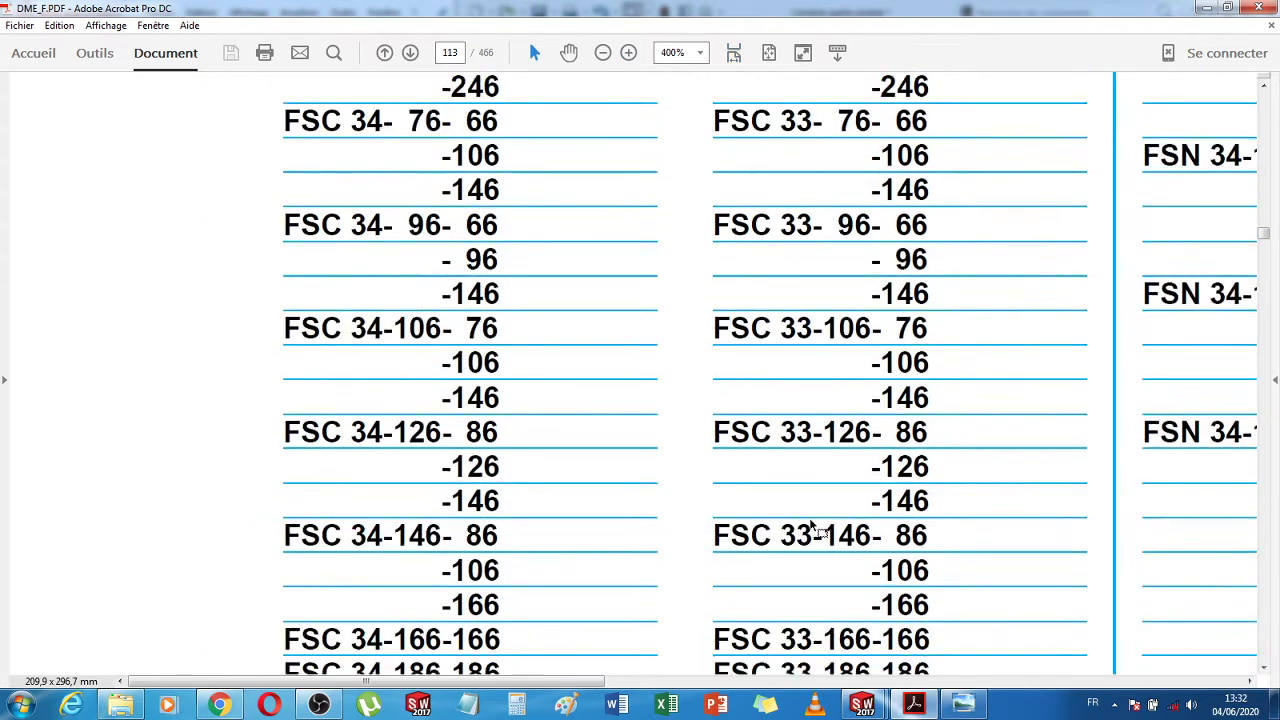
pyautogui.scroll(-10, 812, 528)
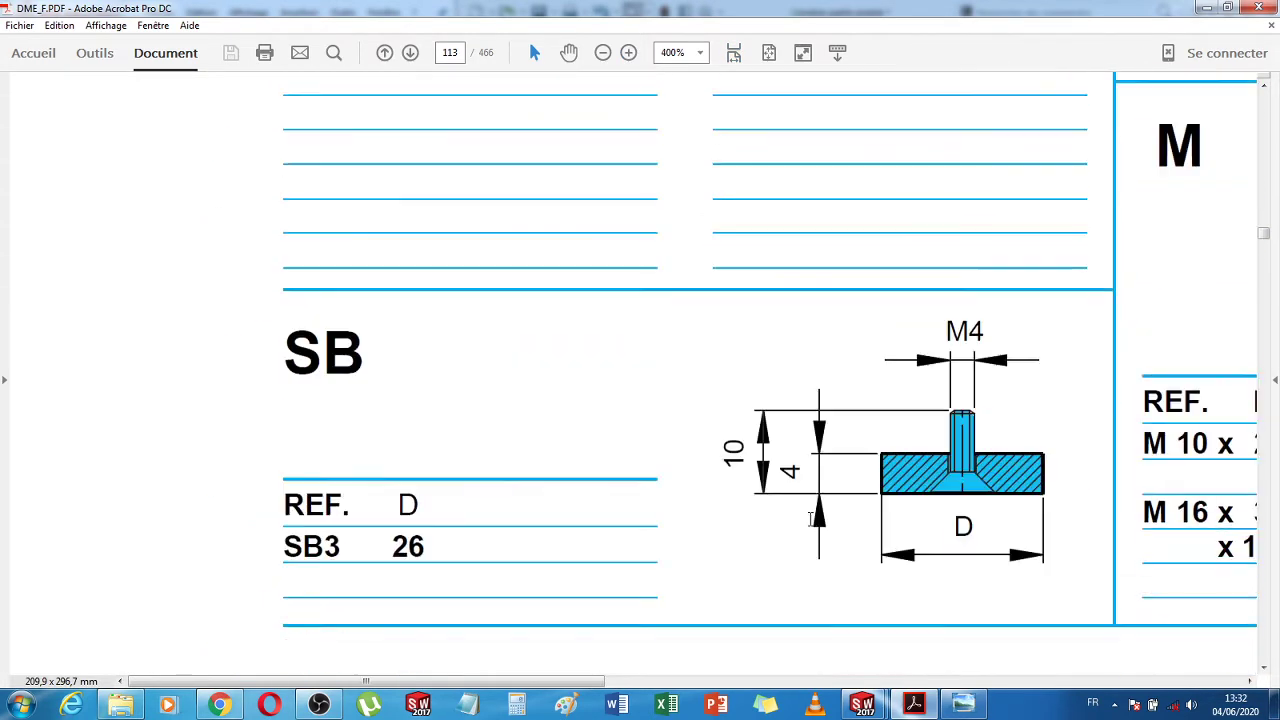
pyautogui.scroll(-2, 806, 560)
pyautogui.moveTo(569, 681); pyautogui.dragTo(884, 680)
pyautogui.scroll(1, 1045, 476)
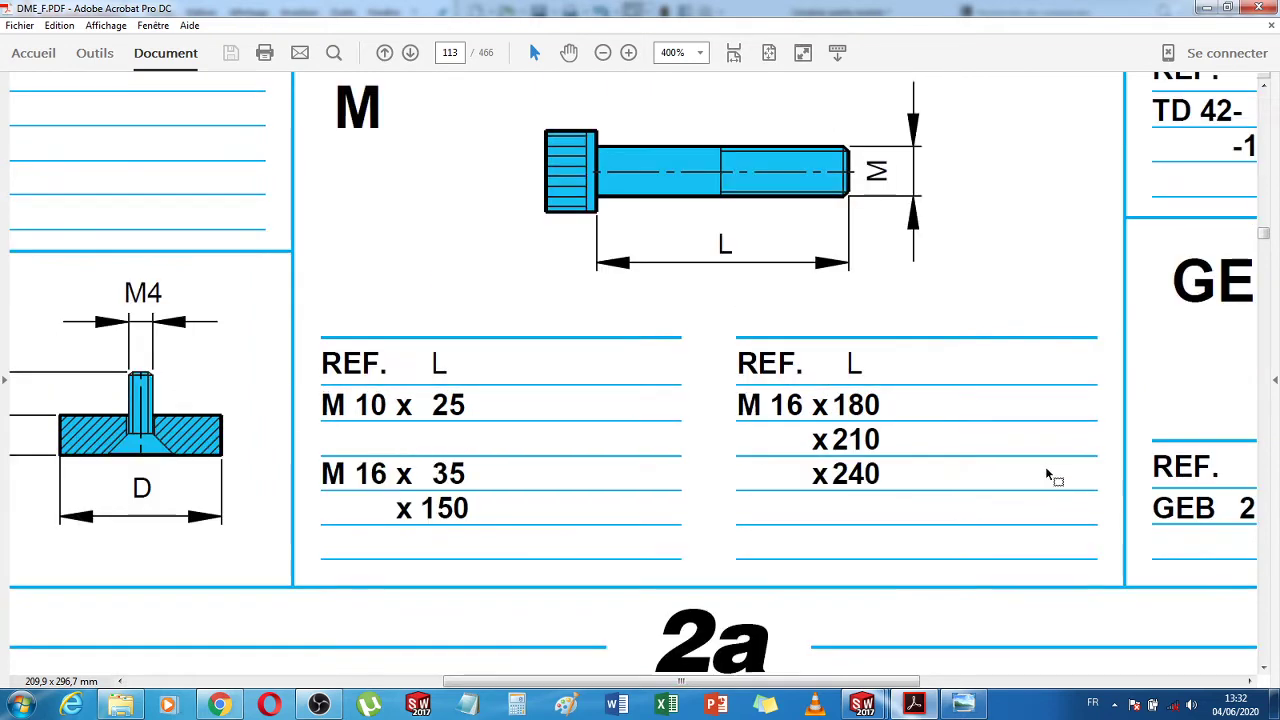
pyautogui.scroll(1, 1047, 472)
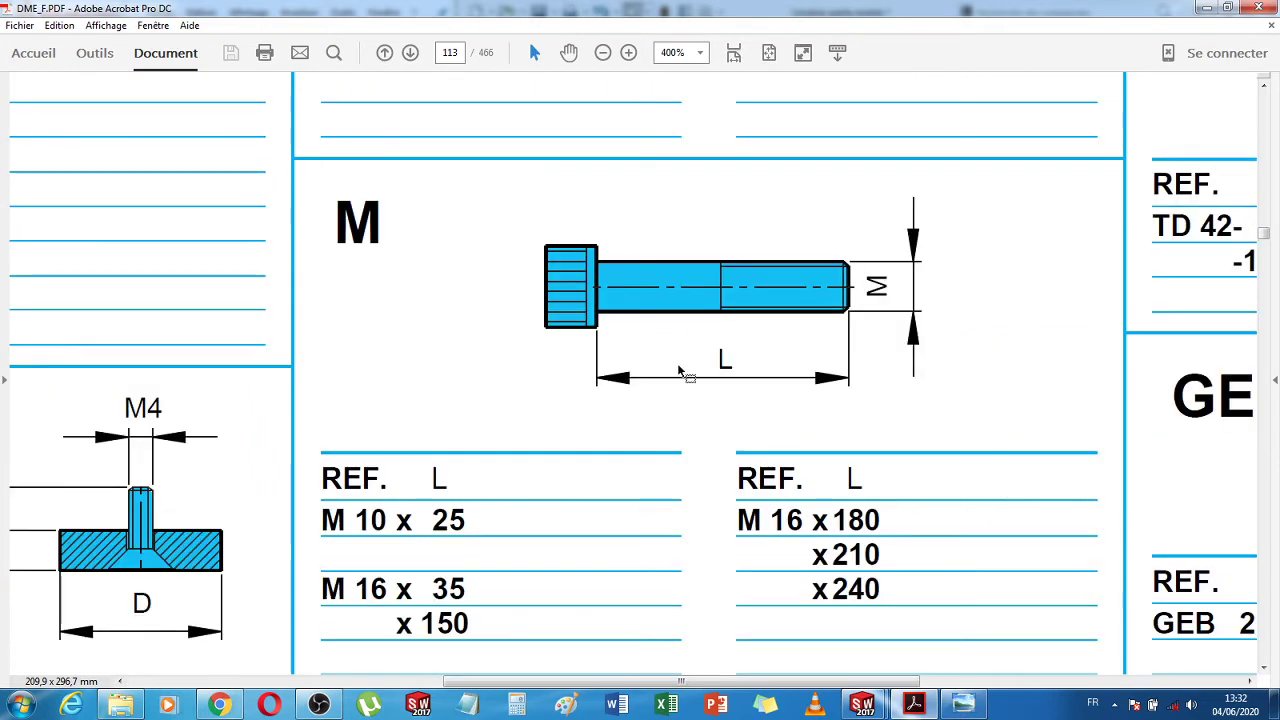
pyautogui.doubleClick(866, 563)
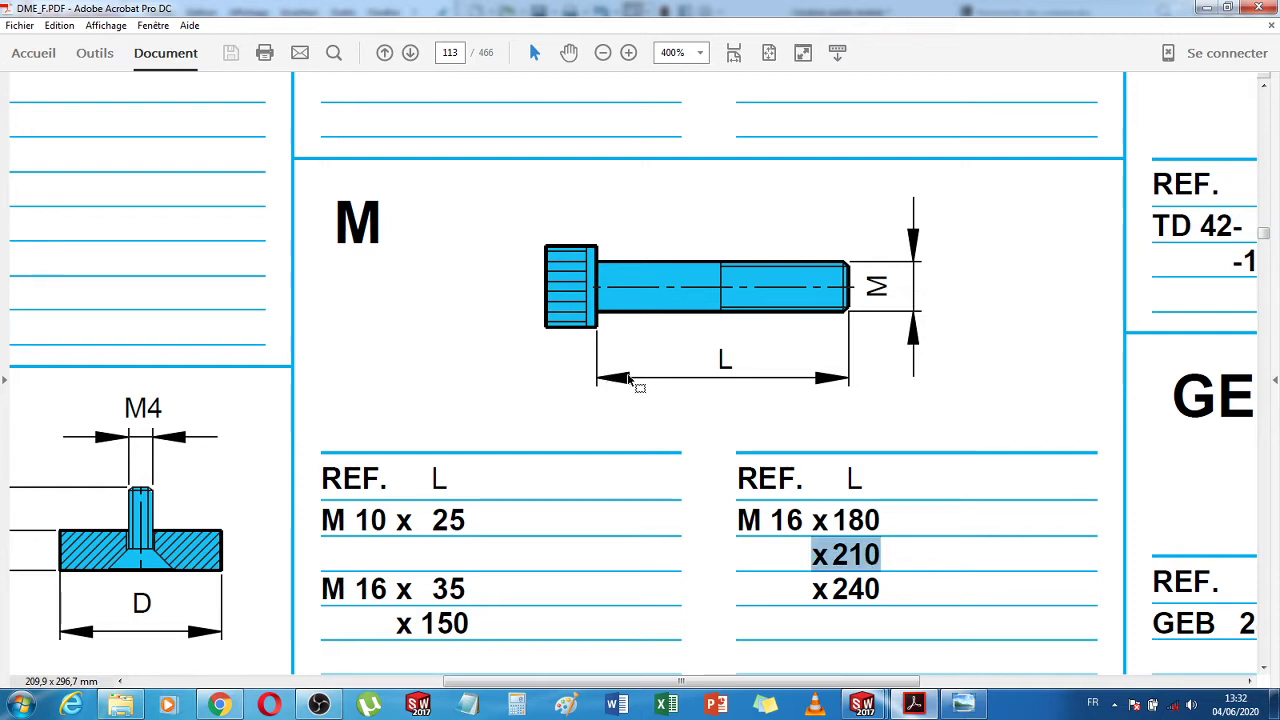
pyautogui.click(885, 408)
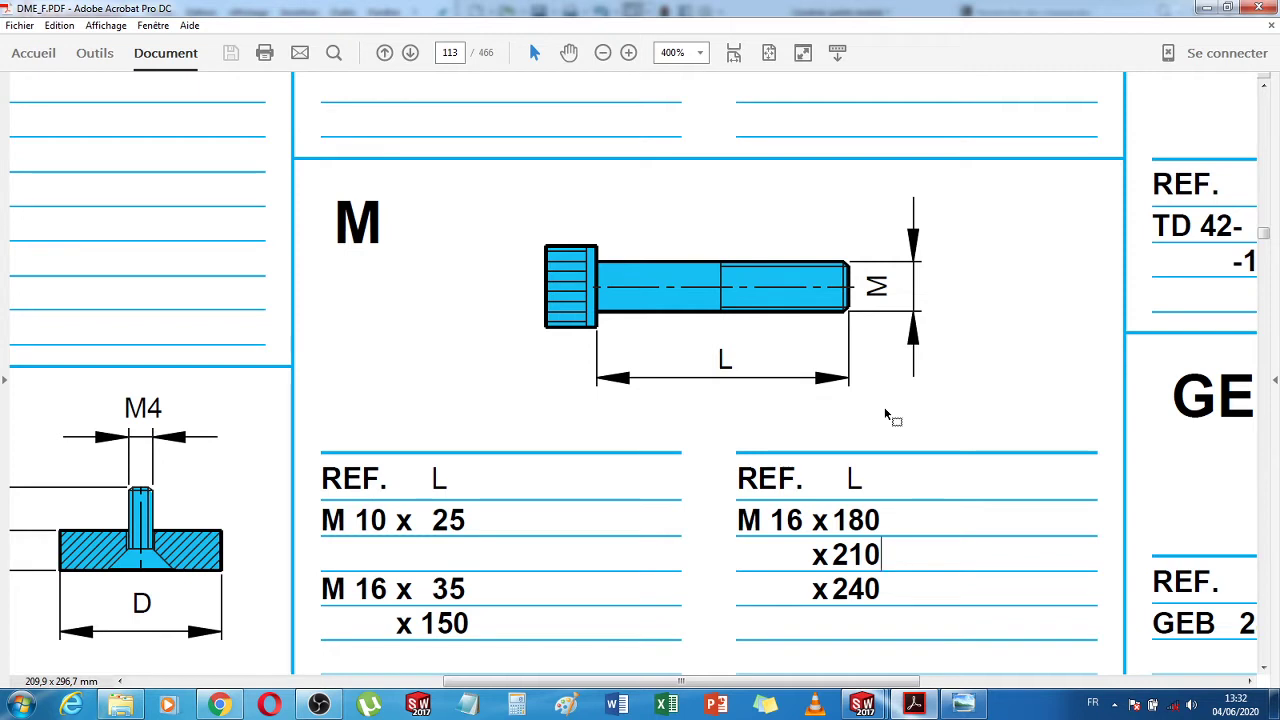
# Switch back to the Cendrier partie mobile assembly in SolidWorks and orient the view normal to the outer face of Contre plaque mobile N01
pyautogui.moveTo(870, 709)
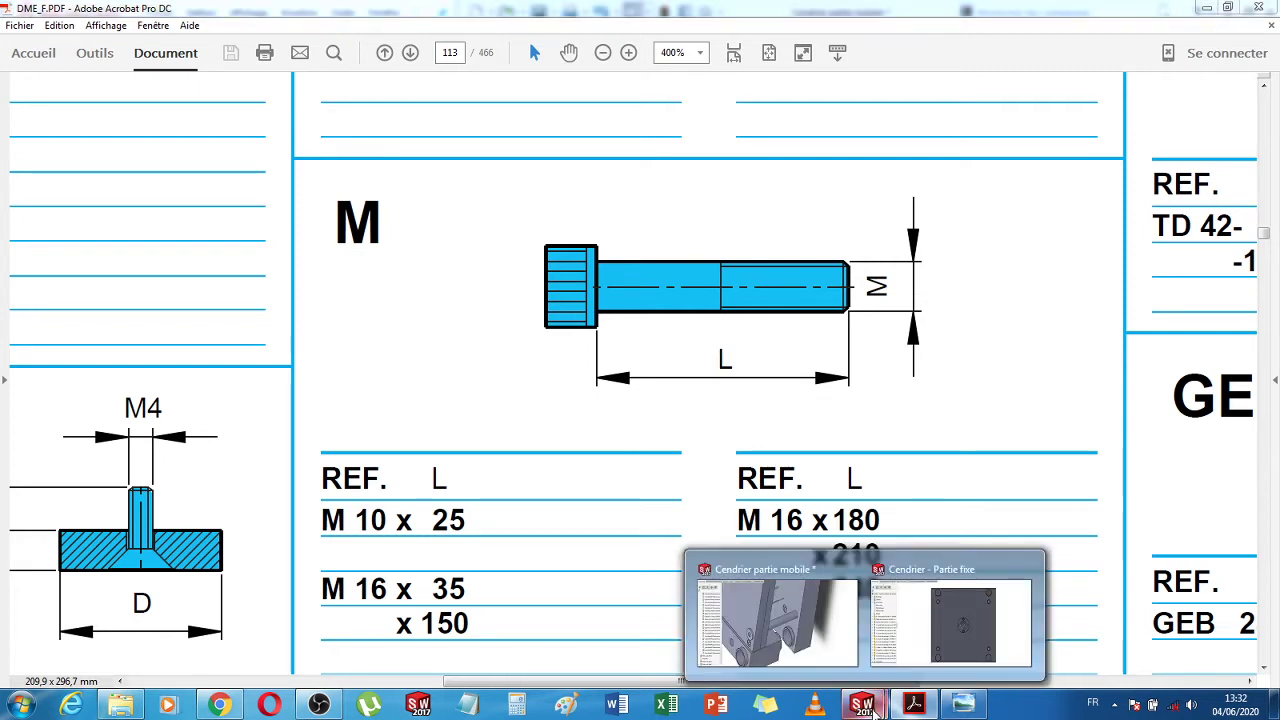
pyautogui.click(944, 632)
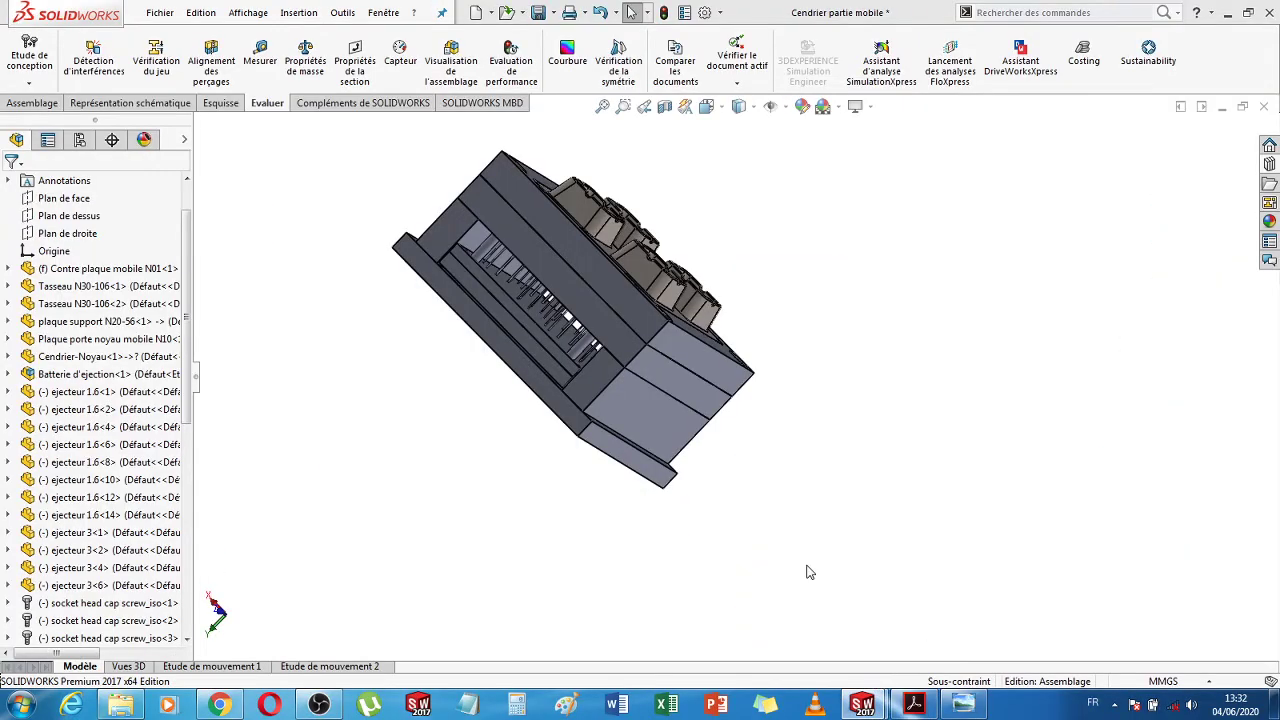
pyautogui.moveTo(766, 560); pyautogui.dragTo(880, 594, button='middle')
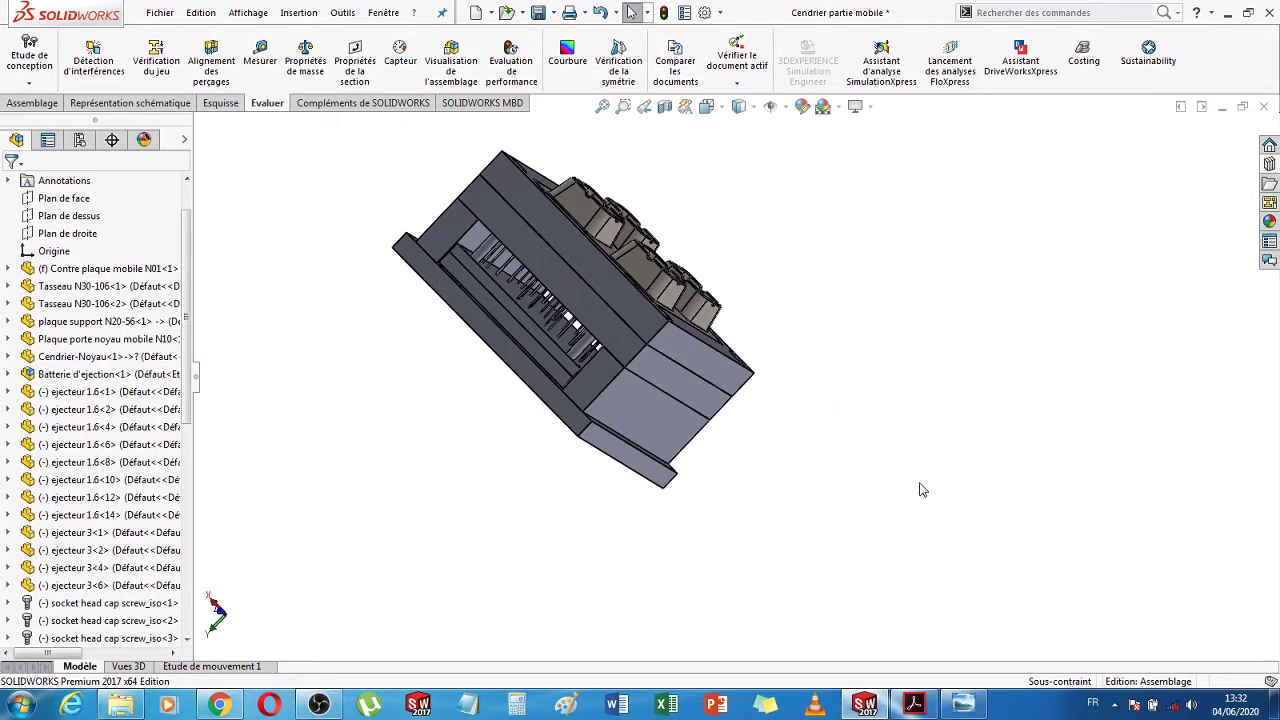
pyautogui.moveTo(922, 490); pyautogui.dragTo(973, 330, button='middle')
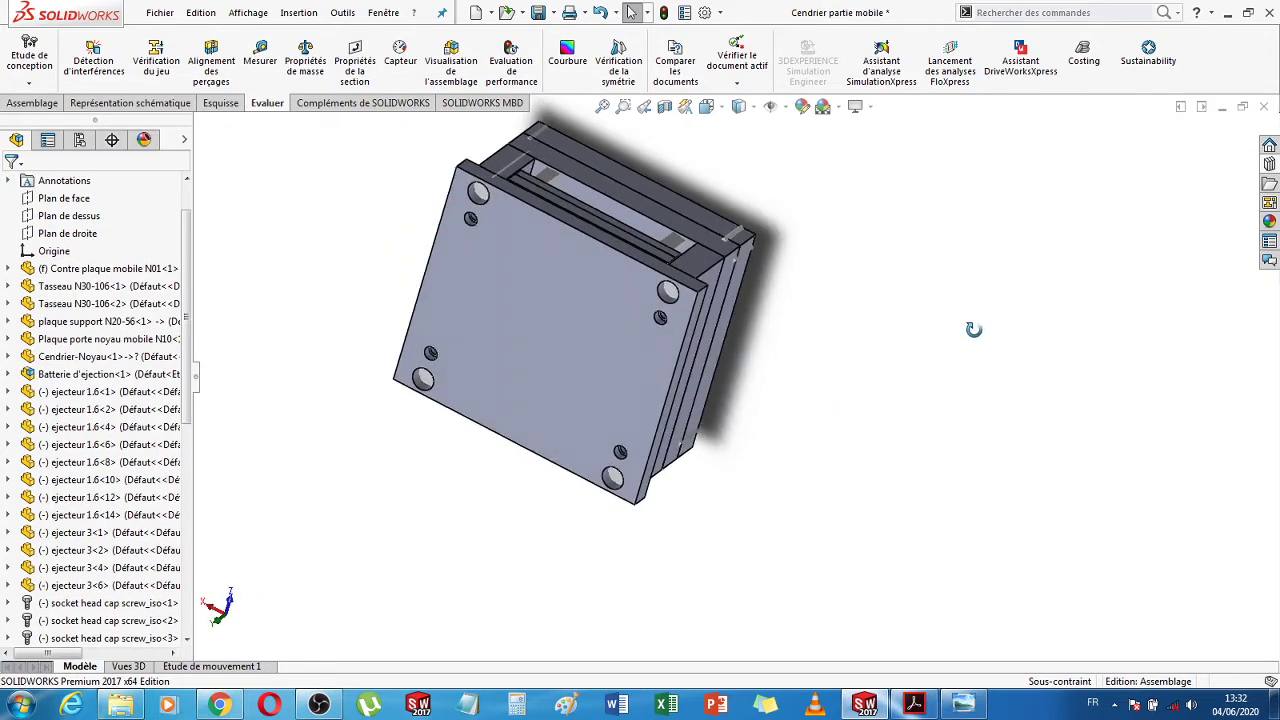
pyautogui.click(592, 355)
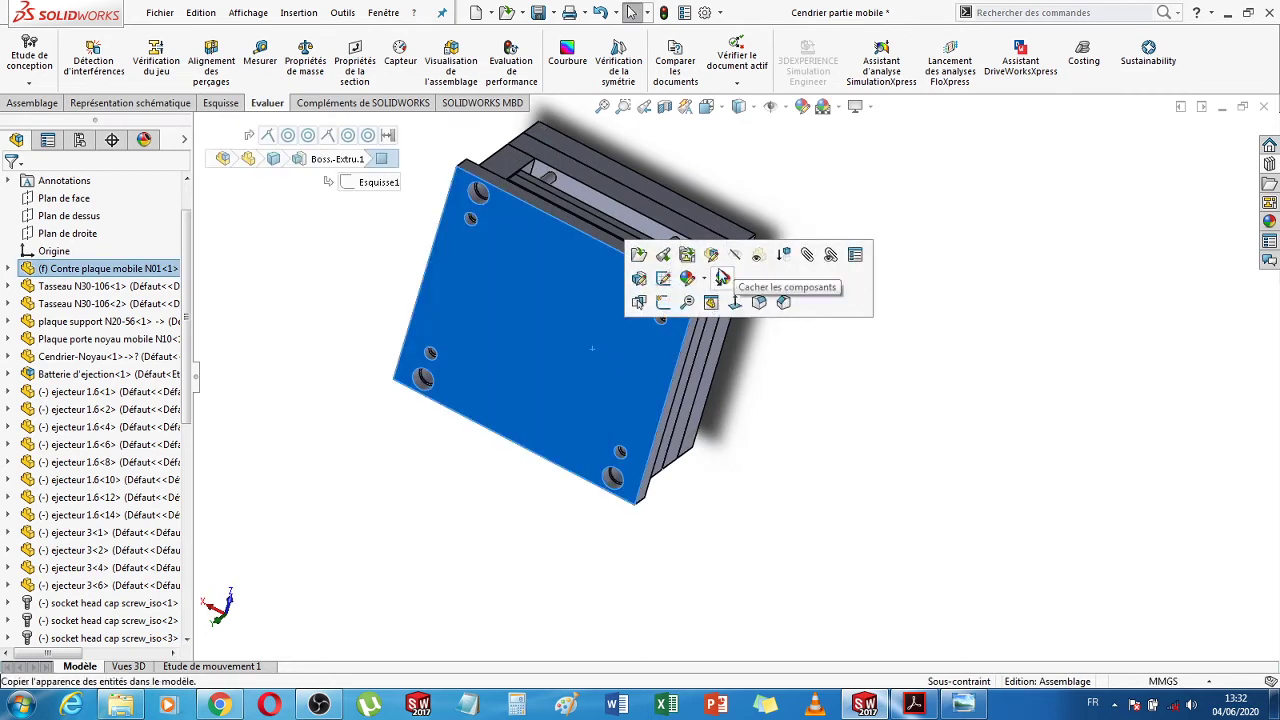
pyautogui.click(735, 302)
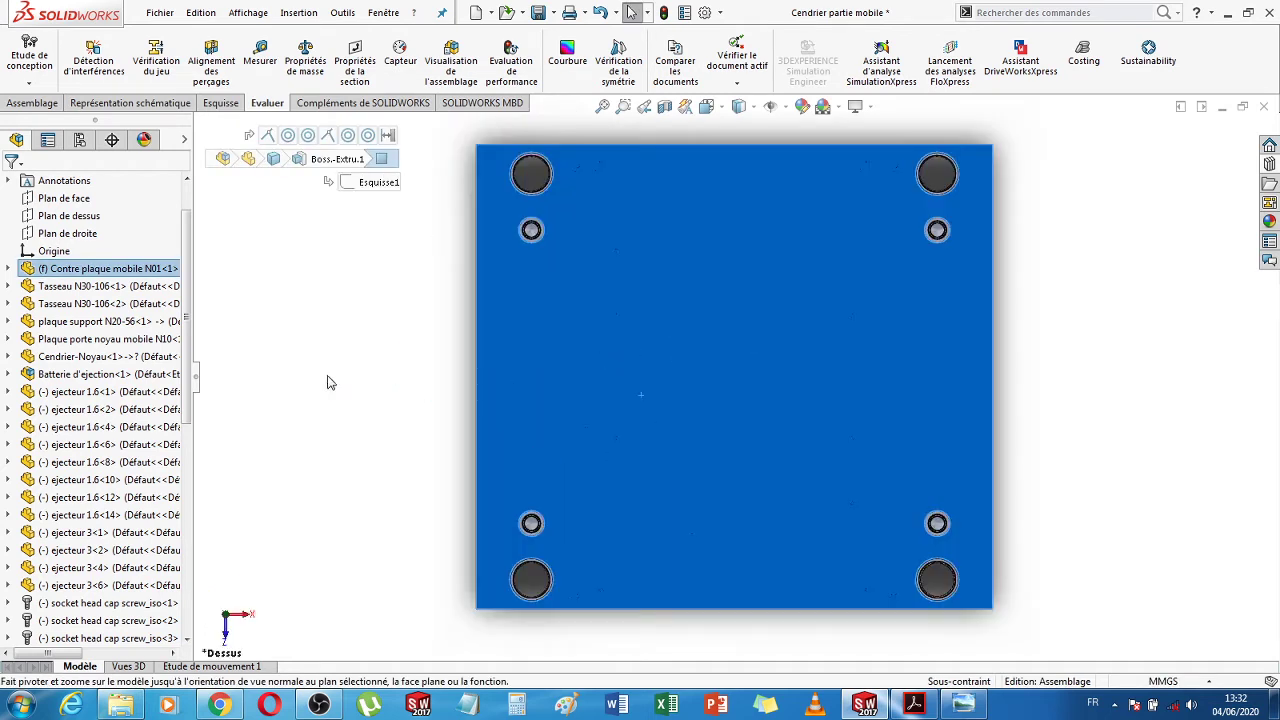
# Select the inner circular edges of the two small screw holes near the upper corners of Contre plaque mobile N01
pyautogui.click(406, 380)
pyautogui.scroll(-3, 934, 242)
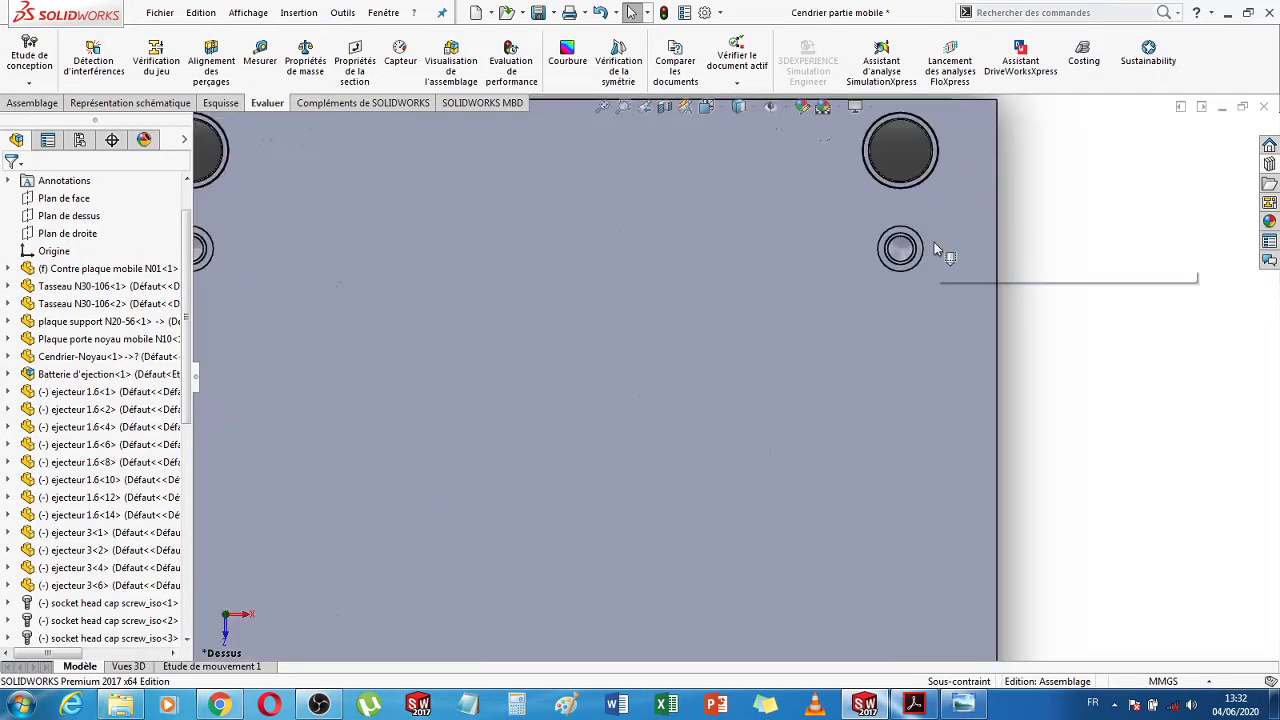
pyautogui.scroll(-6, 934, 242)
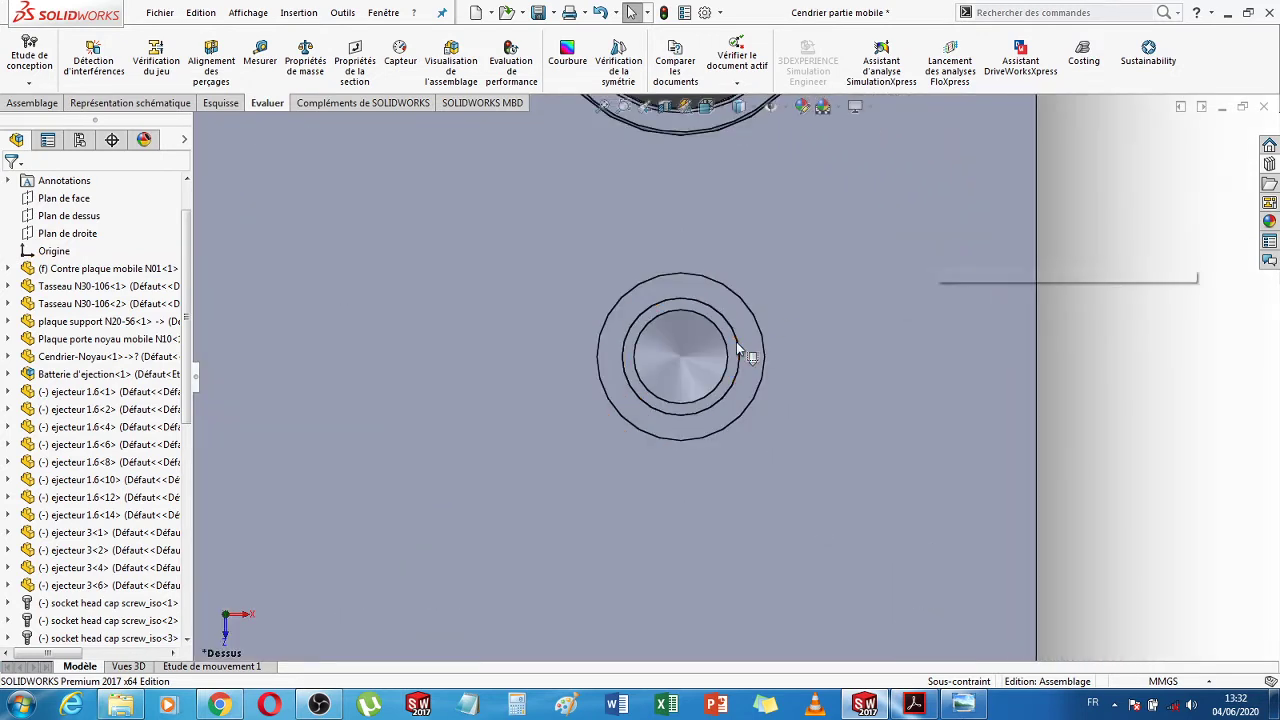
pyautogui.click(738, 352)
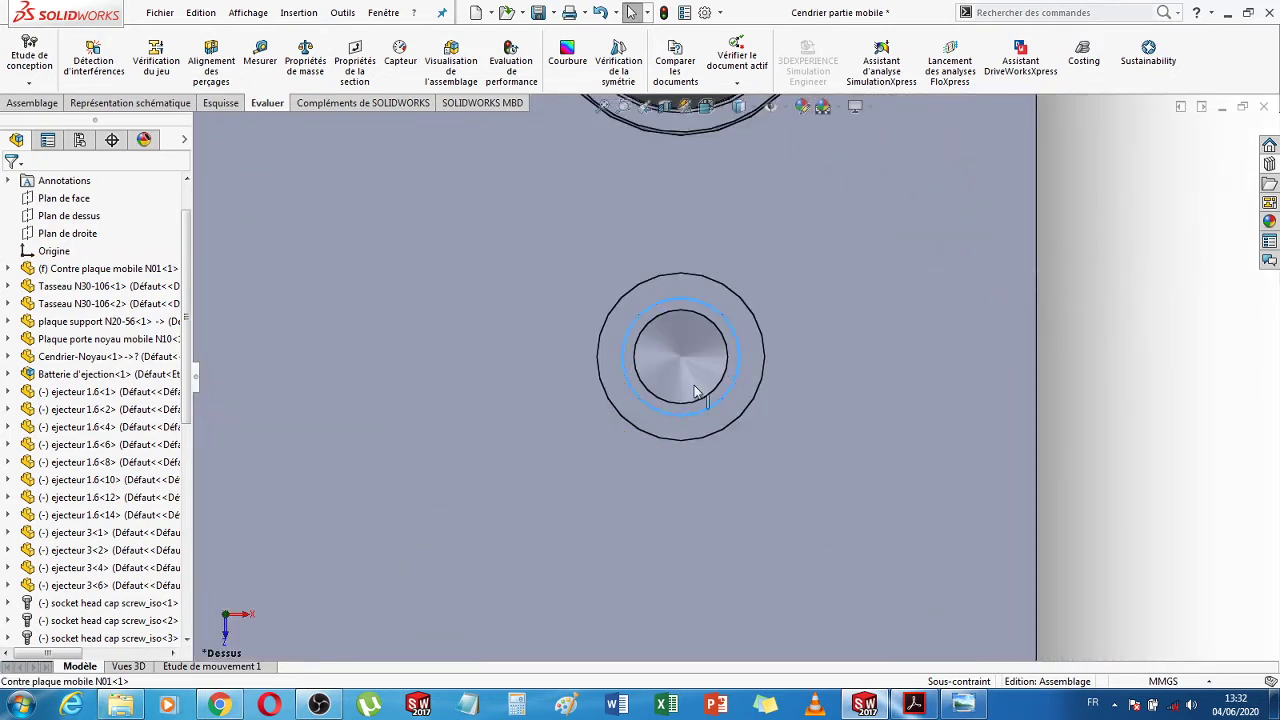
pyautogui.scroll(6, 666, 414)
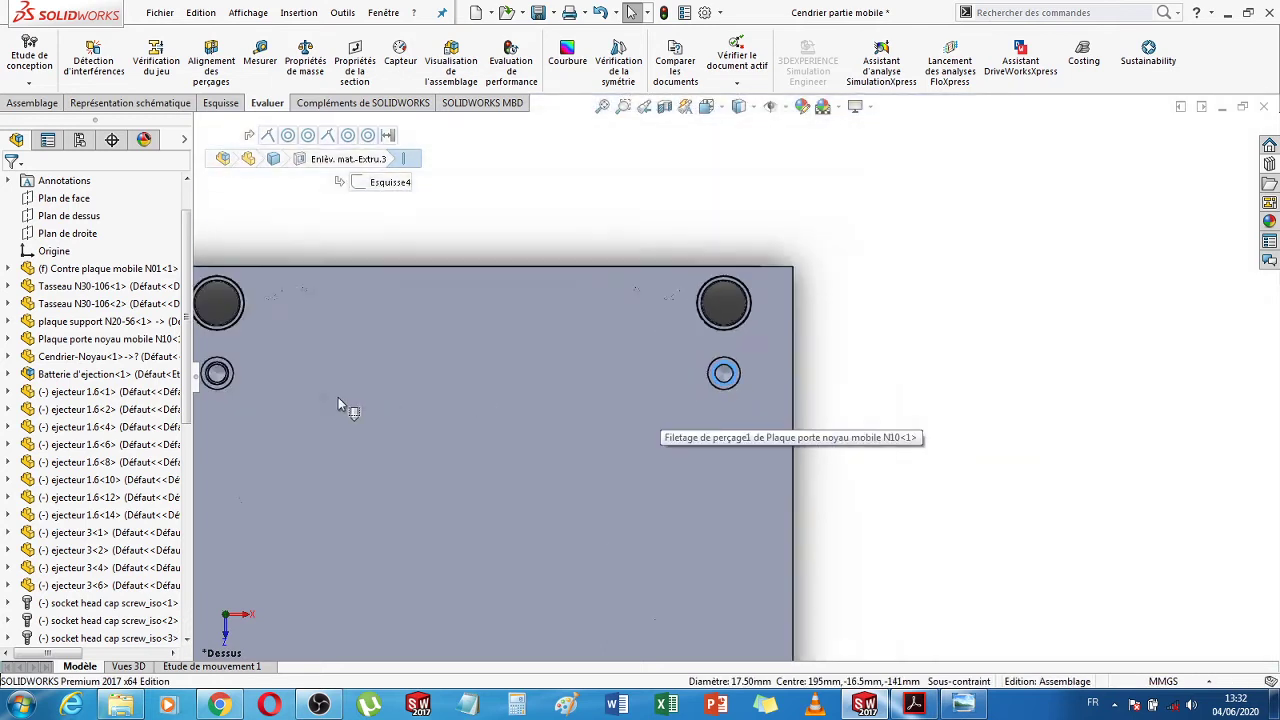
pyautogui.scroll(-6, 434, 386)
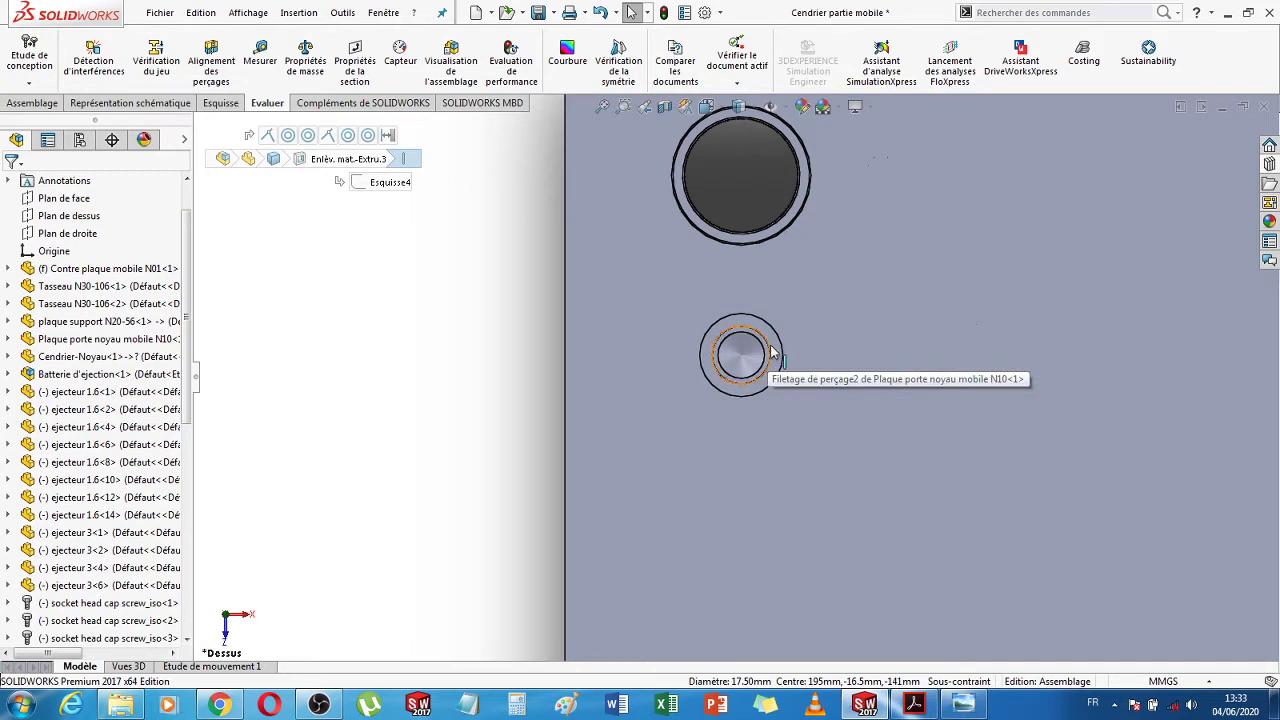
pyautogui.click(769, 354)
pyautogui.press('z')
pyautogui.press('z')
pyautogui.press('z')
pyautogui.press('z')
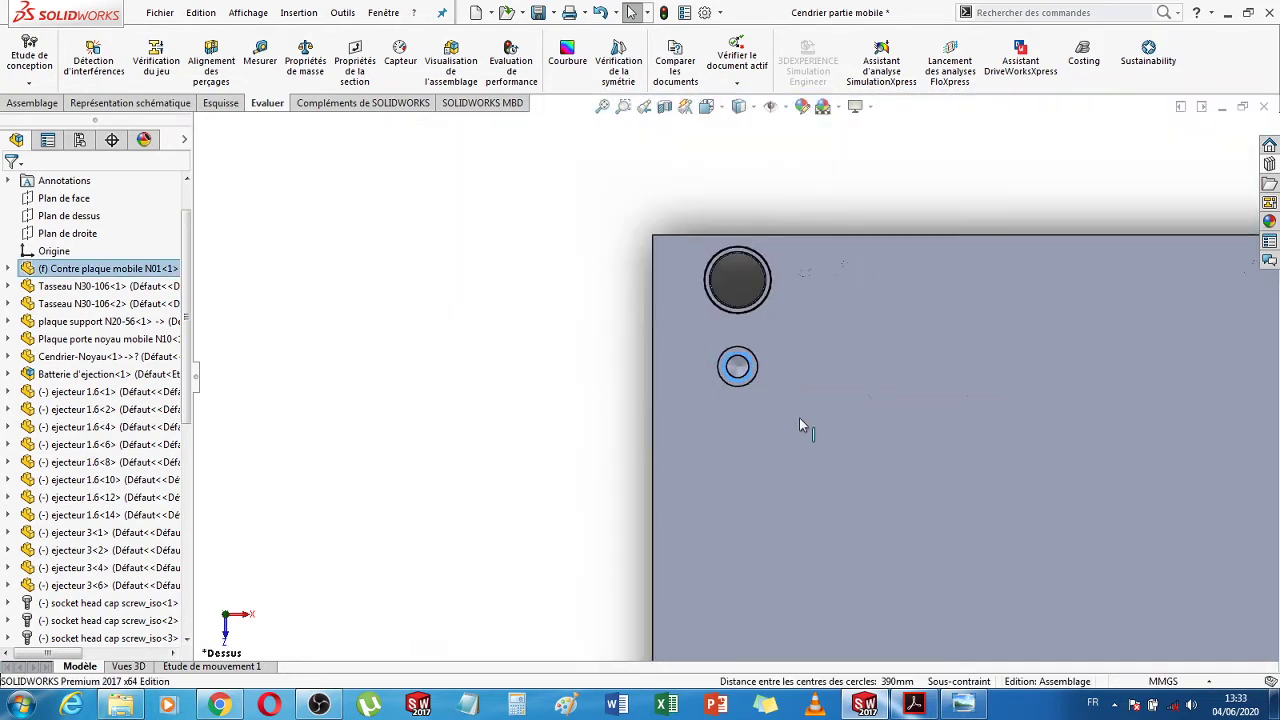
# Add the inner circular edges of the two small screw holes near the plate's lower corners to the selection
pyautogui.scroll(-10, 773, 501)
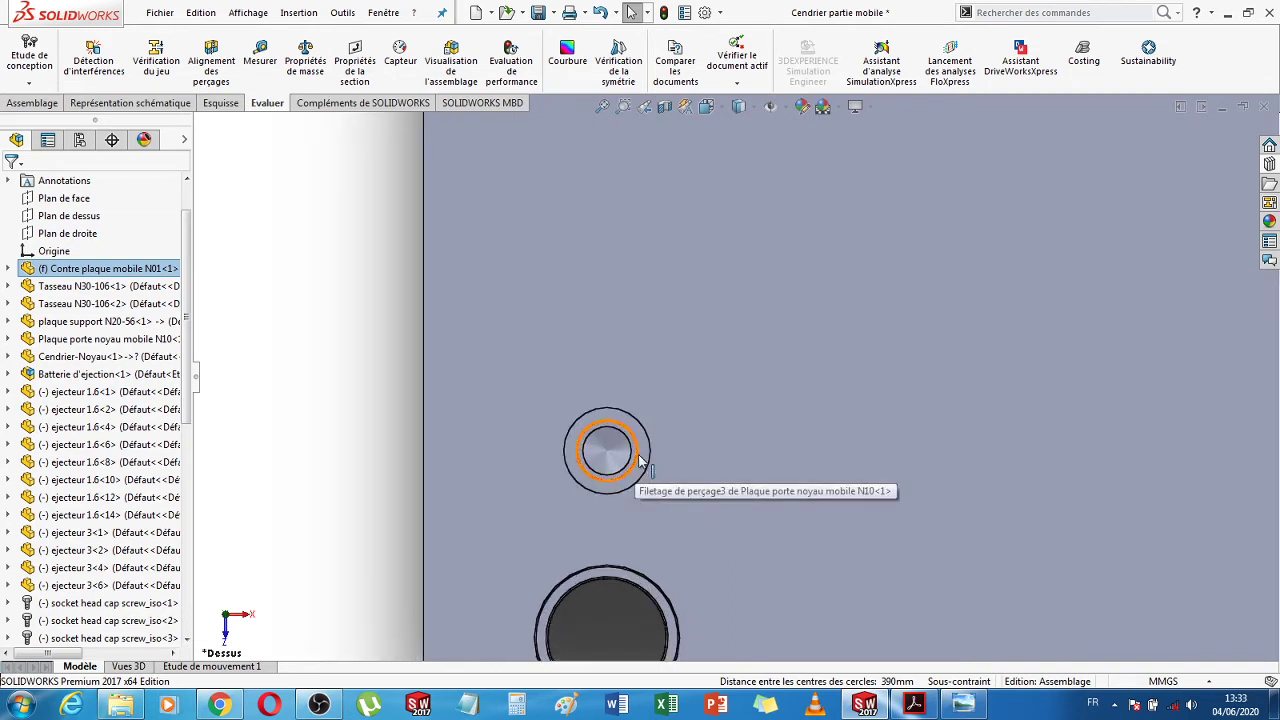
pyautogui.click(637, 462)
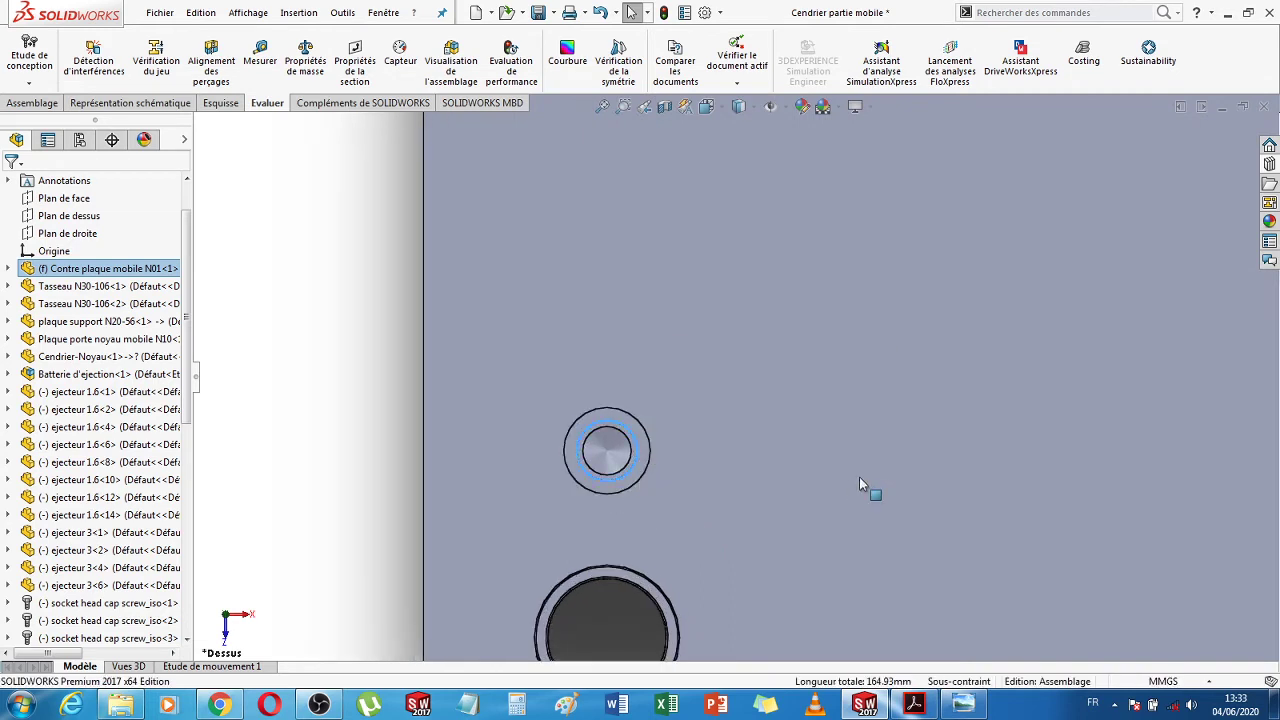
pyautogui.scroll(5, 859, 477)
pyautogui.scroll(-8, 1048, 418)
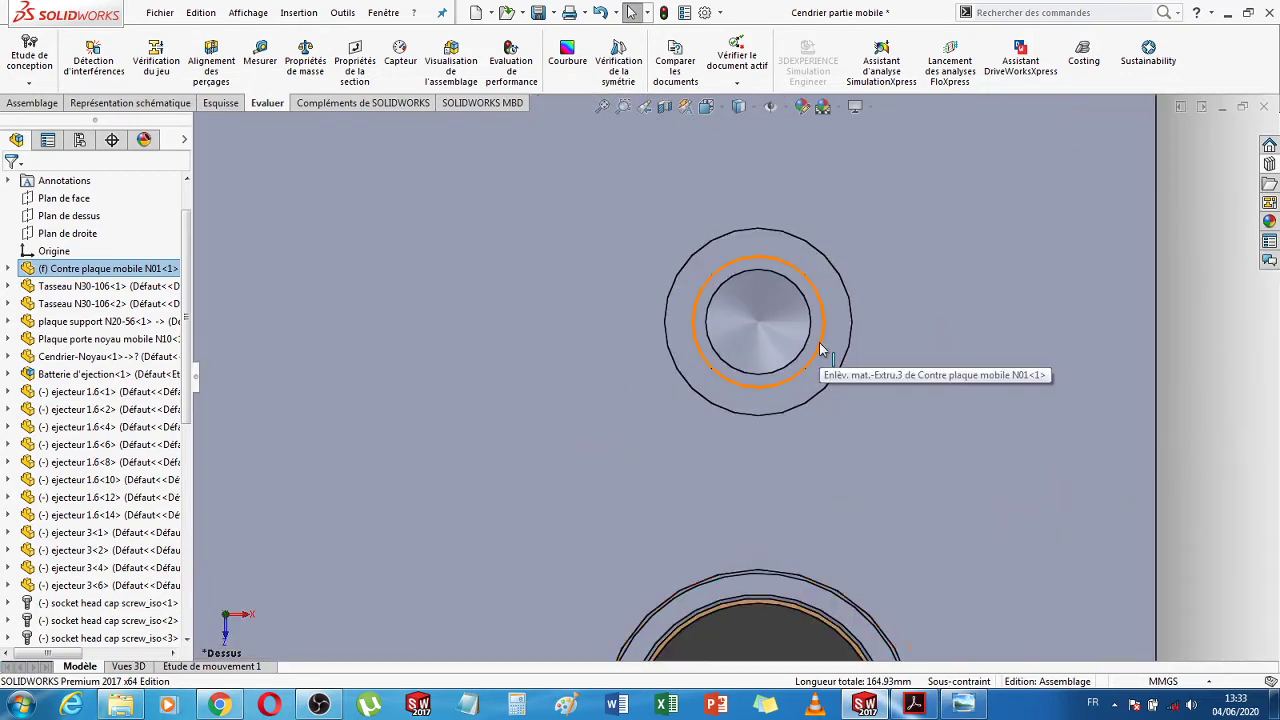
pyautogui.keyDown('ctrl'); pyautogui.click(820, 349); pyautogui.keyUp('ctrl')
pyautogui.scroll(10, 932, 433)
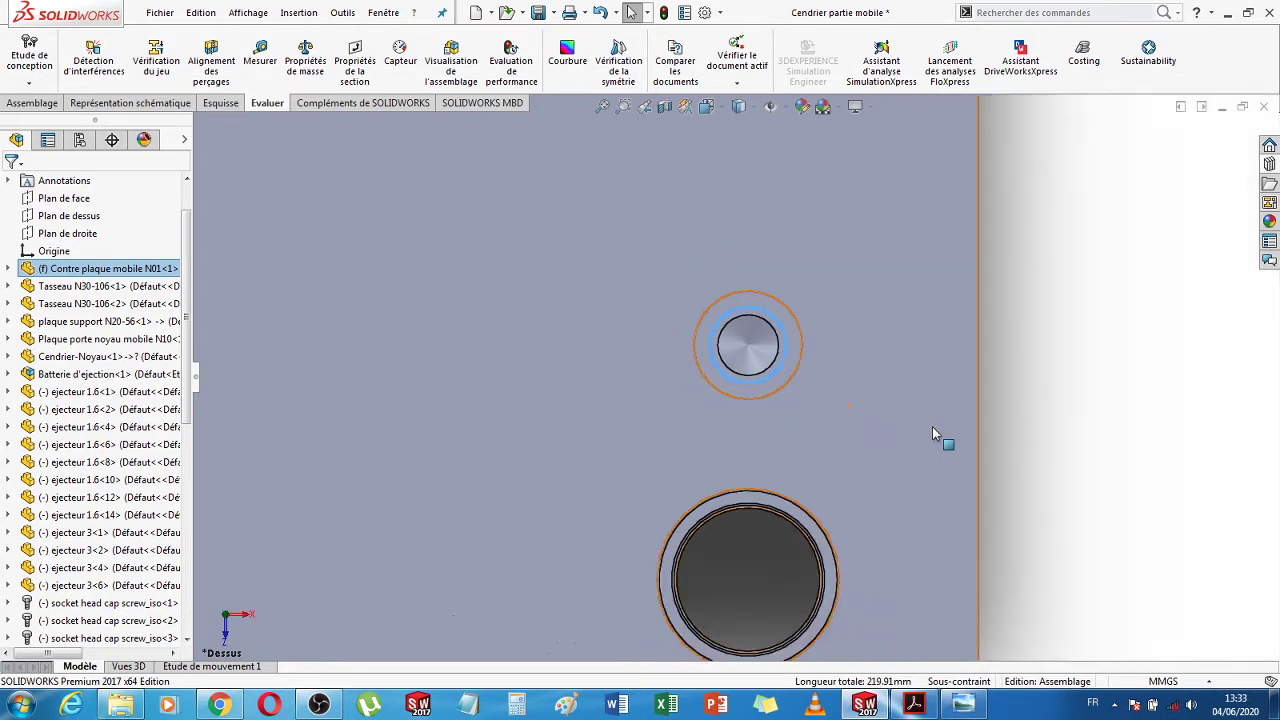
pyautogui.scroll(4, 932, 433)
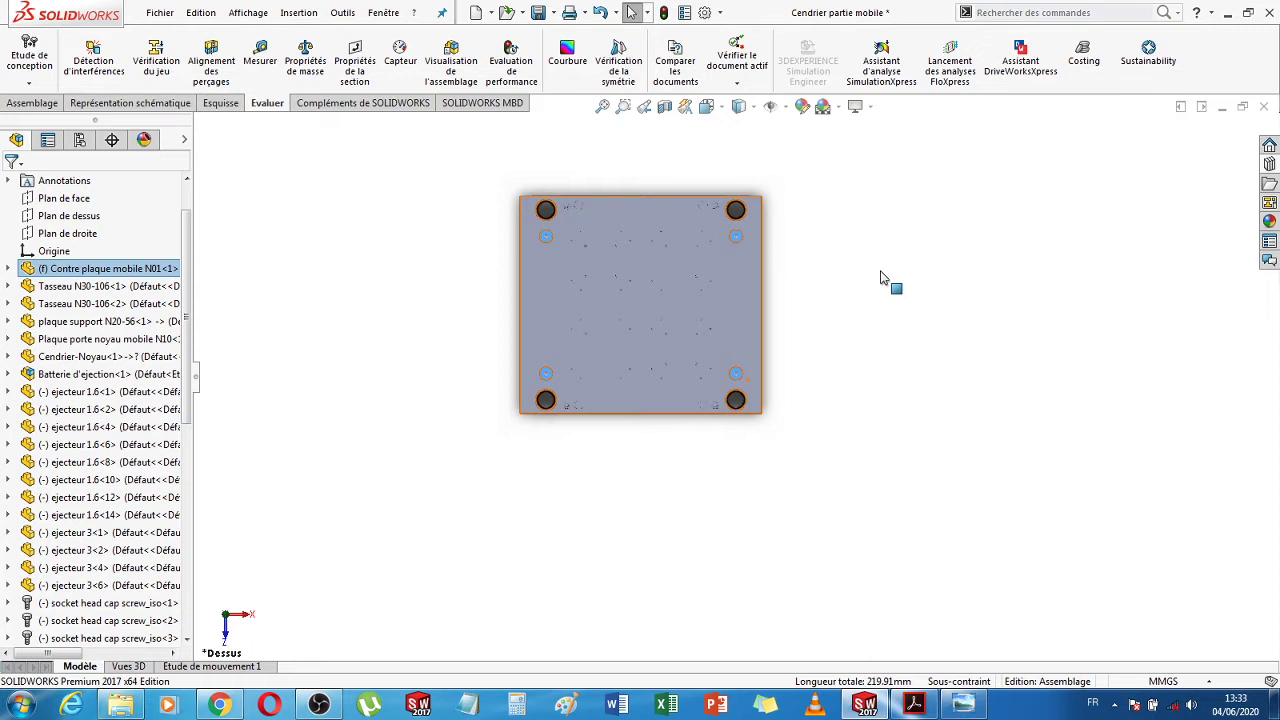
# Try to insert ISO 4762 M16 socket head cap screws from the Toolbox into the four selected holes of Contre plaque mobile N01
pyautogui.click(1270, 165)
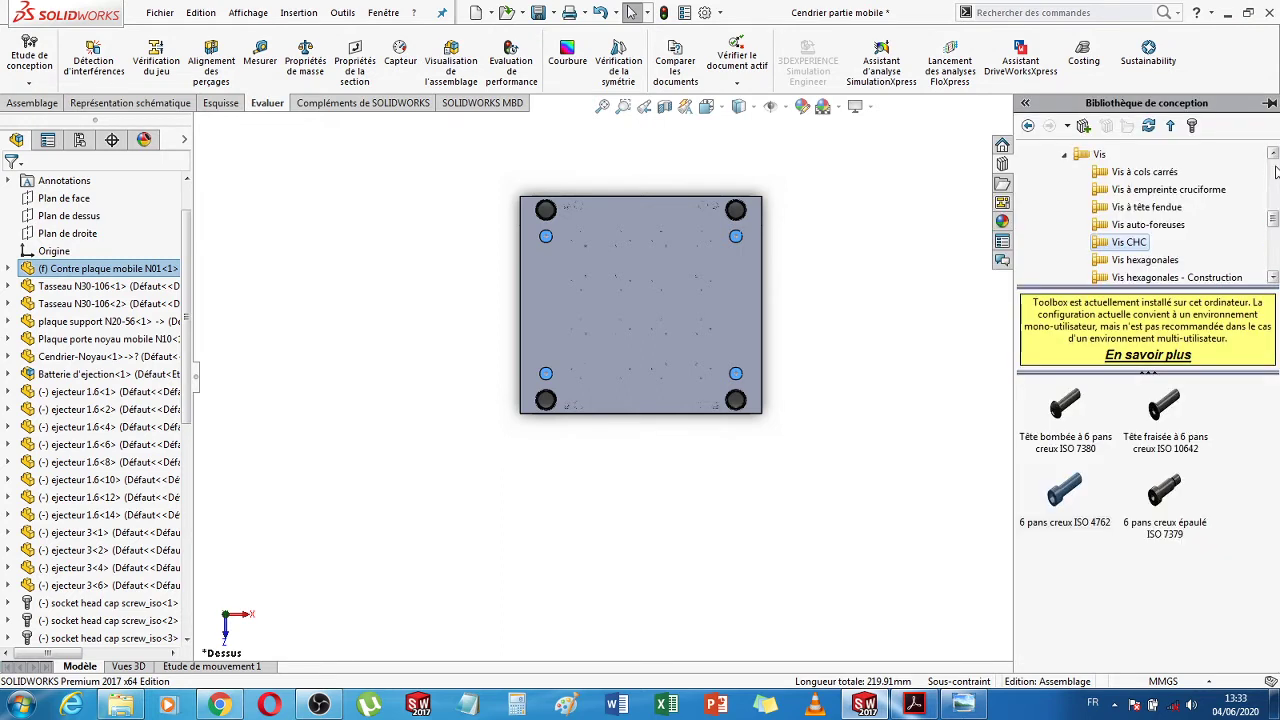
pyautogui.moveTo(1063, 503)
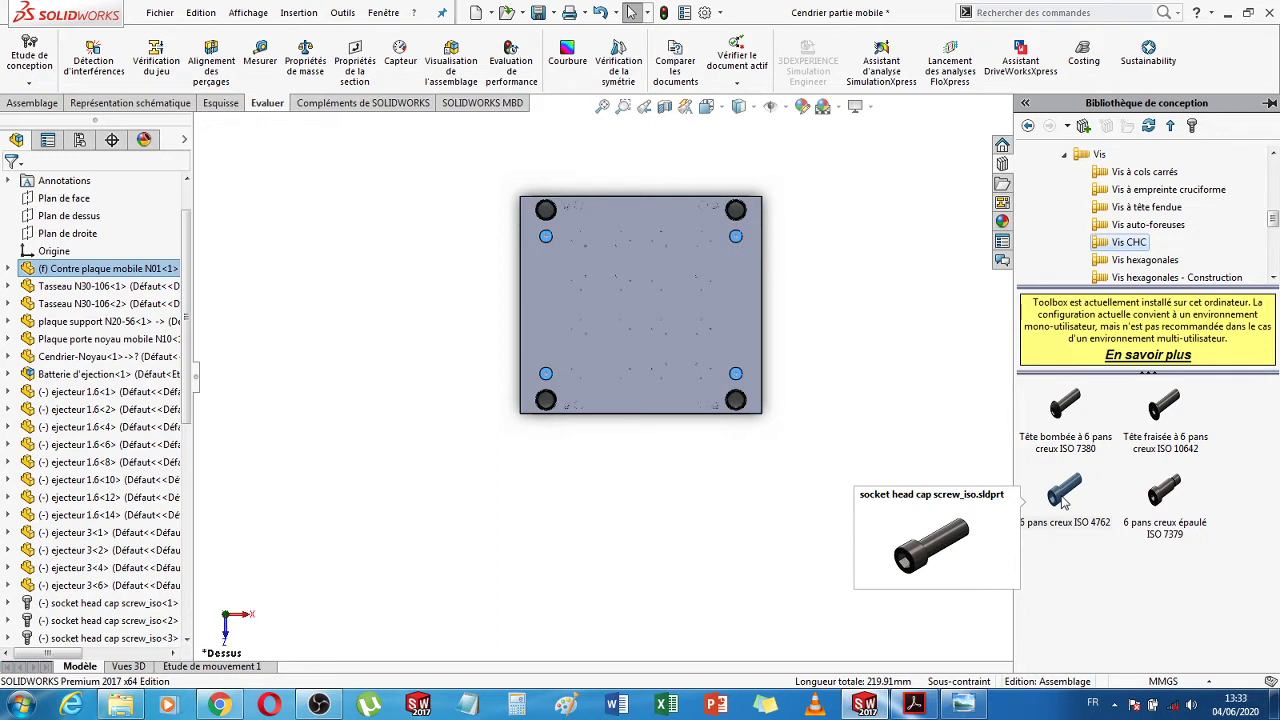
pyautogui.rightClick(1063, 503)
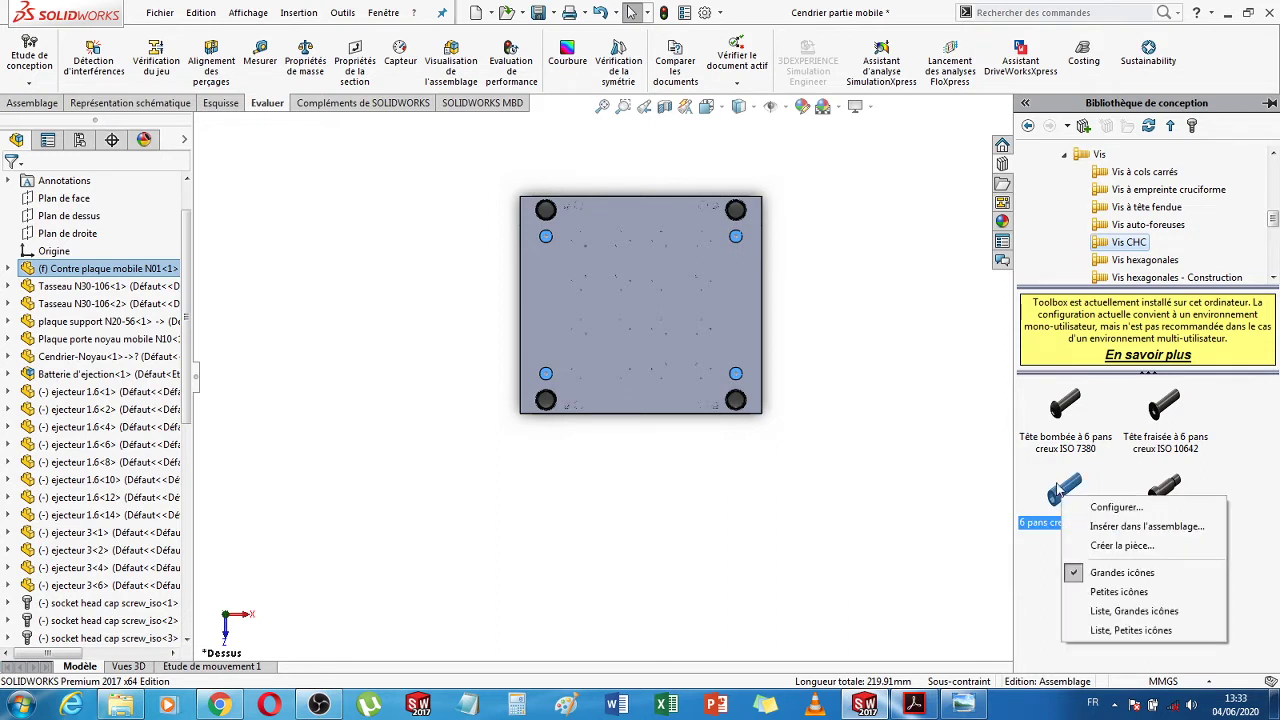
pyautogui.click(1042, 475)
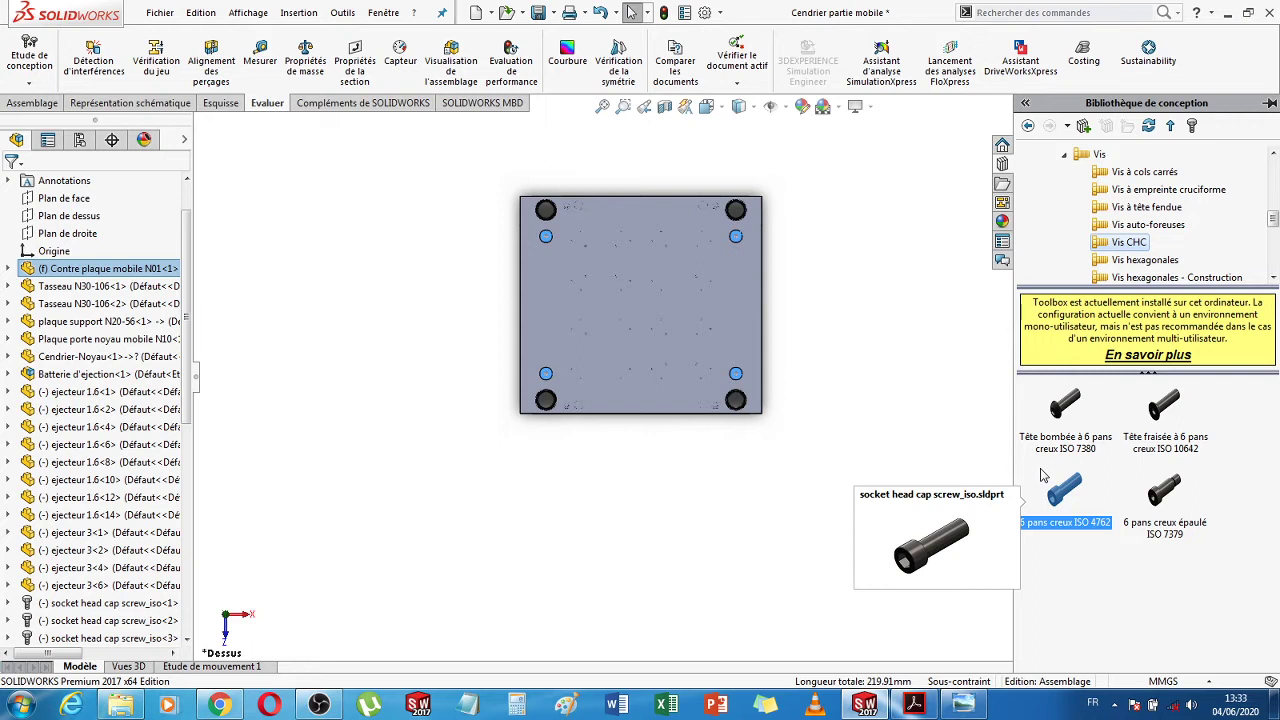
pyautogui.moveTo(1274, 218); pyautogui.dragTo(1275, 187)
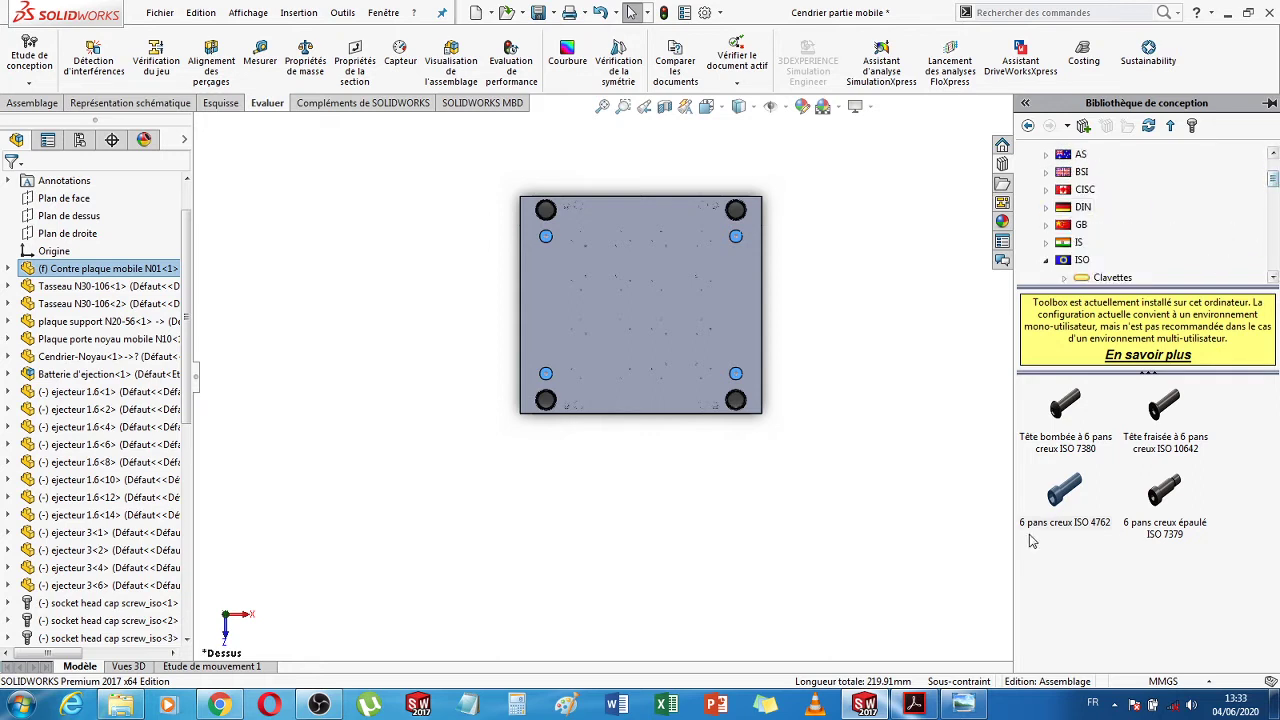
pyautogui.moveTo(1064, 500)
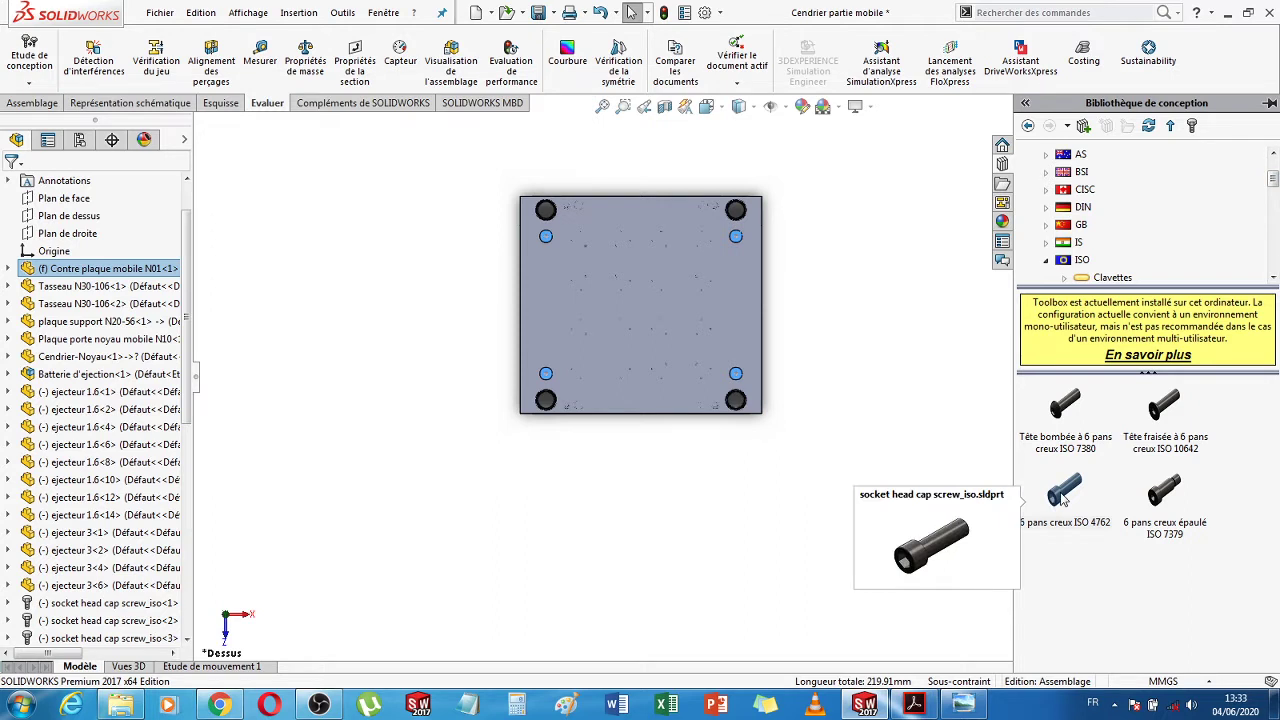
pyautogui.rightClick(1064, 495)
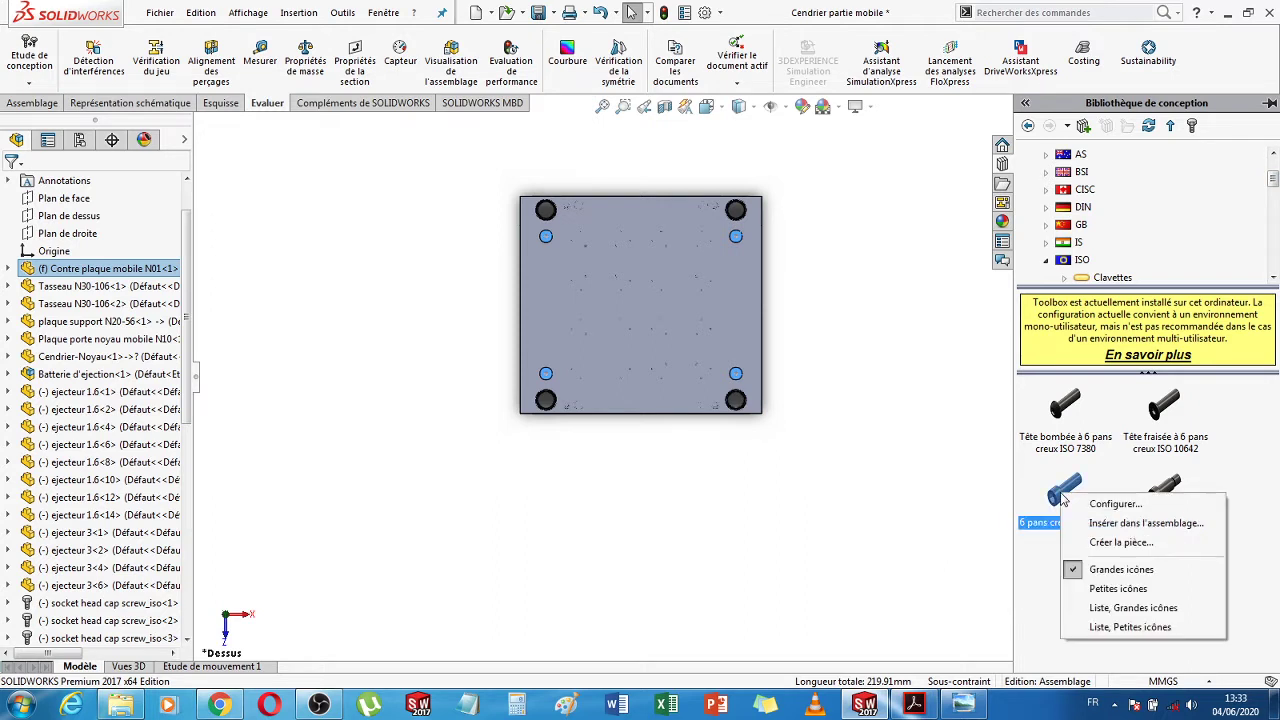
pyautogui.click(1100, 529)
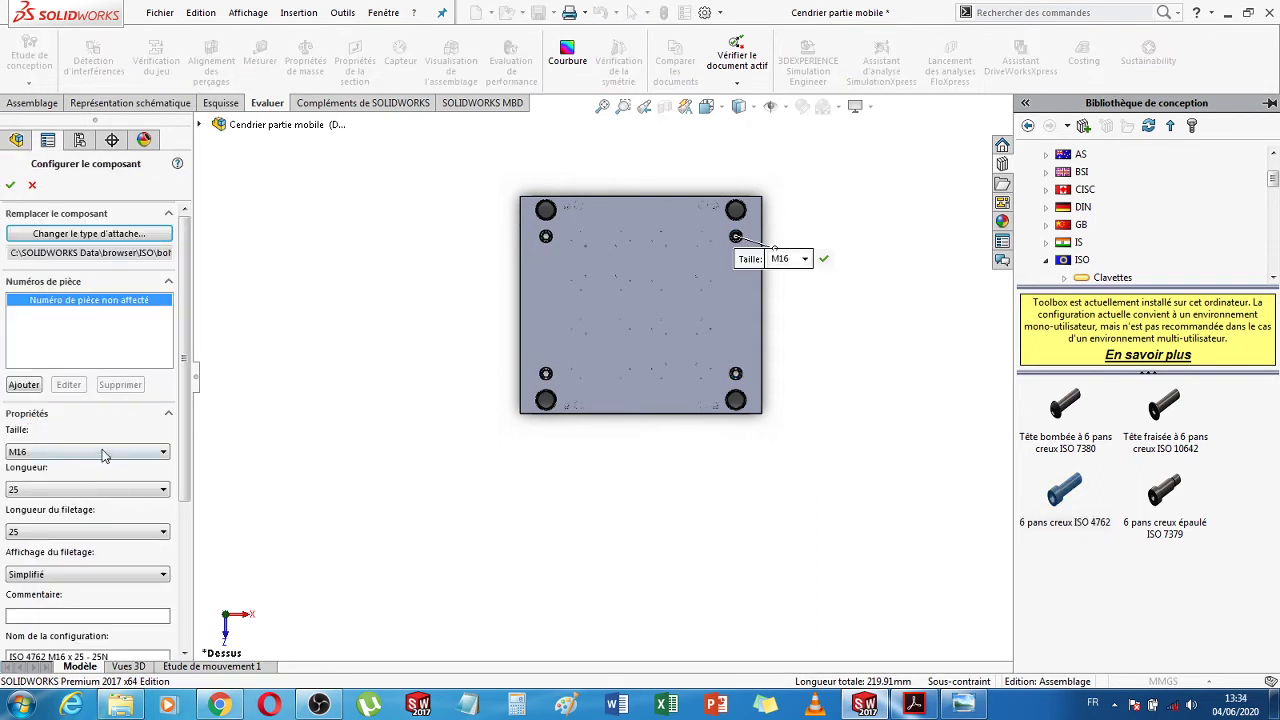
pyautogui.click(139, 489)
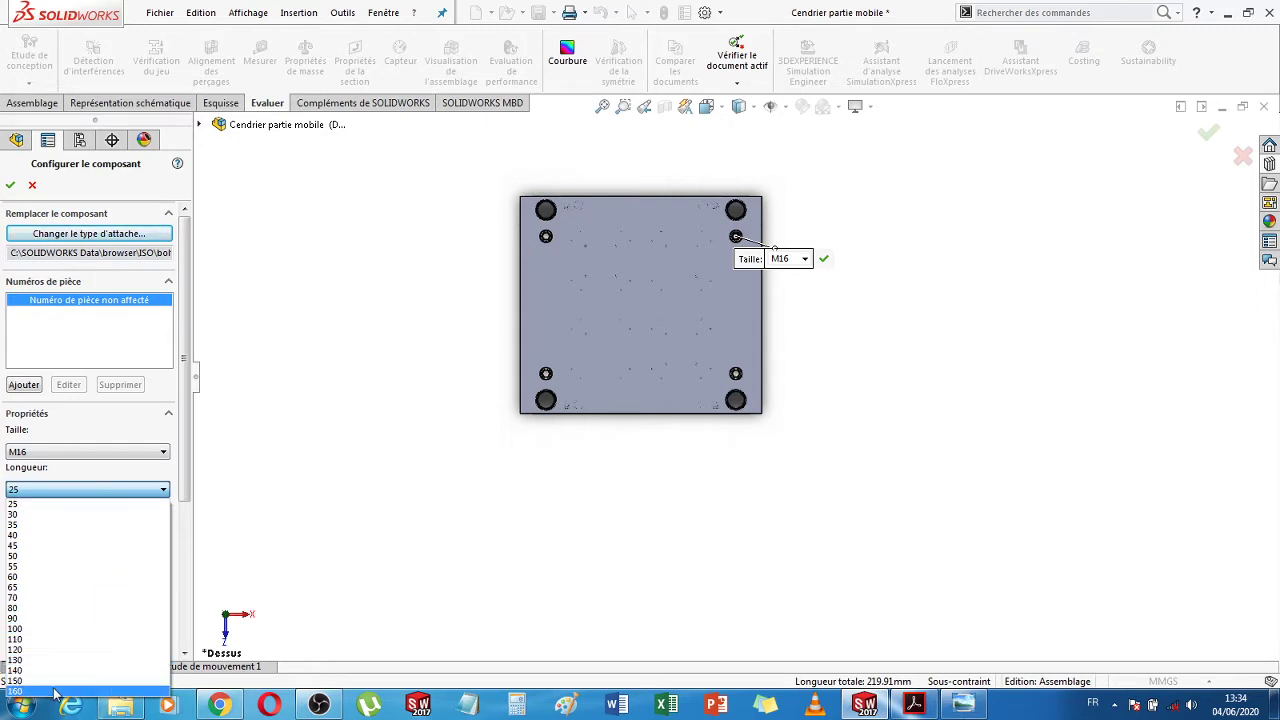
pyautogui.click(188, 485)
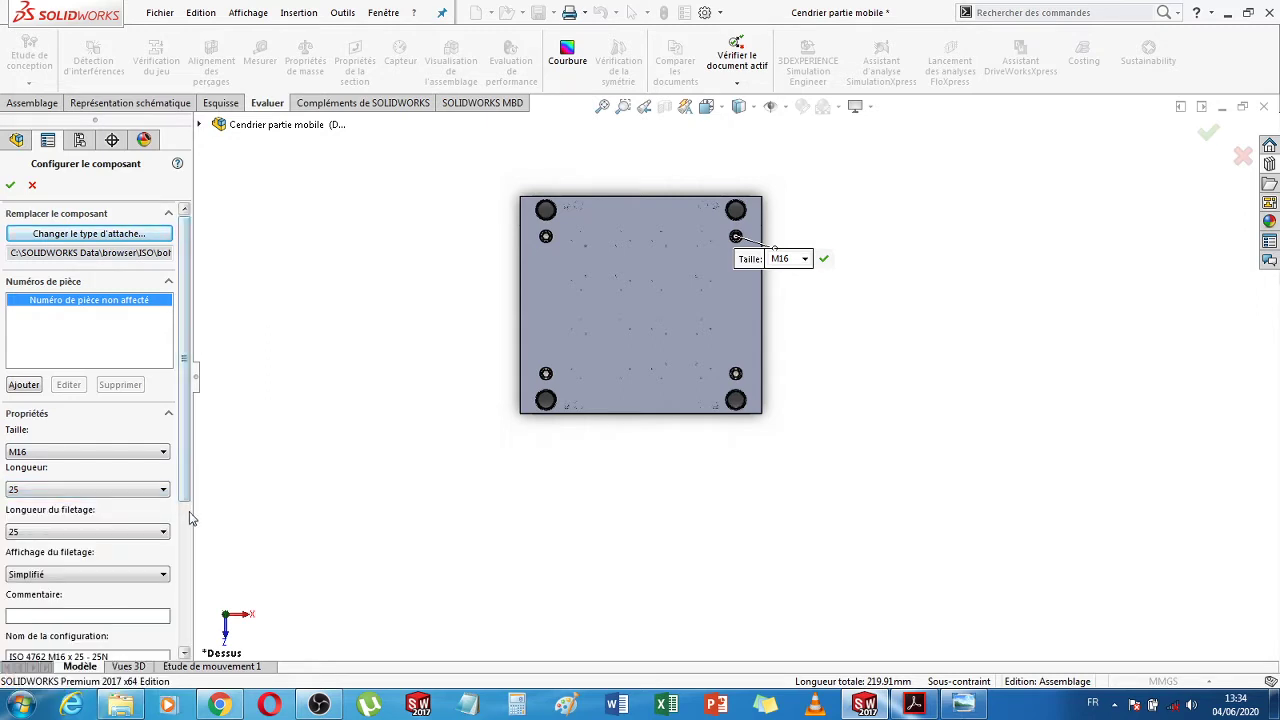
pyautogui.moveTo(184, 492); pyautogui.dragTo(188, 402)
pyautogui.click(10, 185)
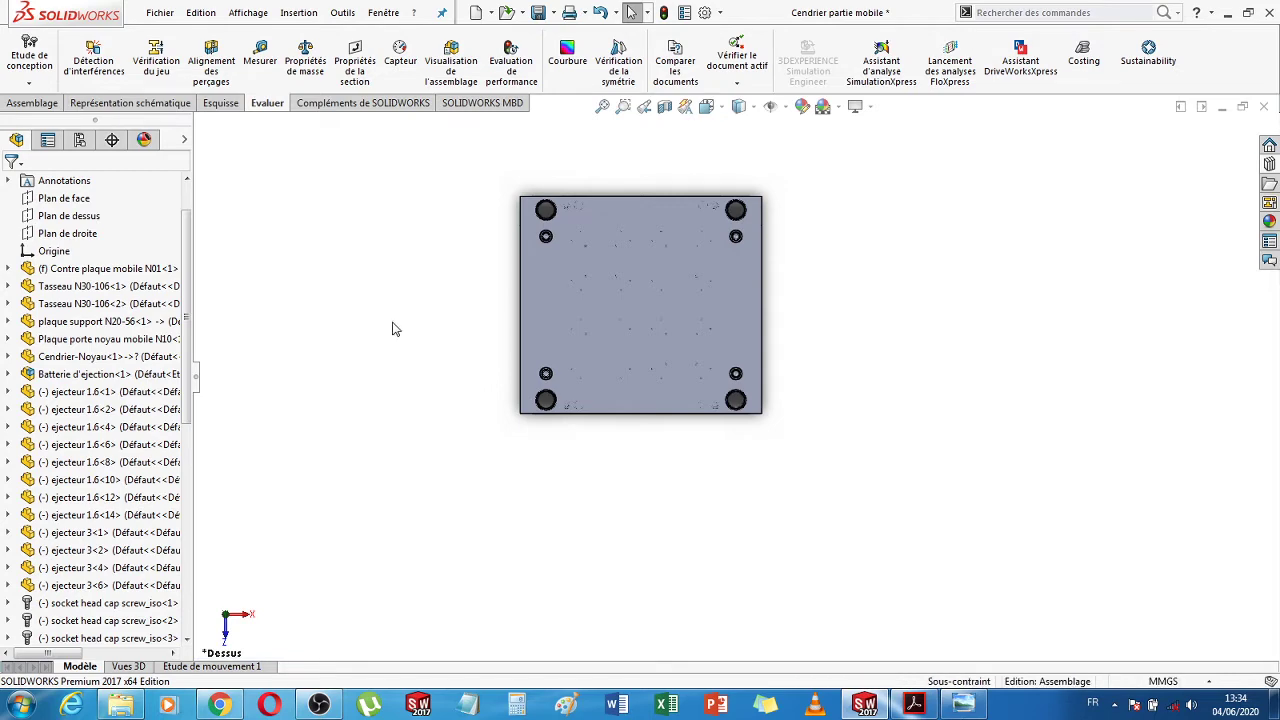
# Select the inner circular edge of the small screw hole near the upper-right corner of Contre plaque mobile N01
pyautogui.moveTo(400, 310); pyautogui.dragTo(212, 461, button='middle')
pyautogui.moveTo(196, 427); pyautogui.dragTo(196, 645)
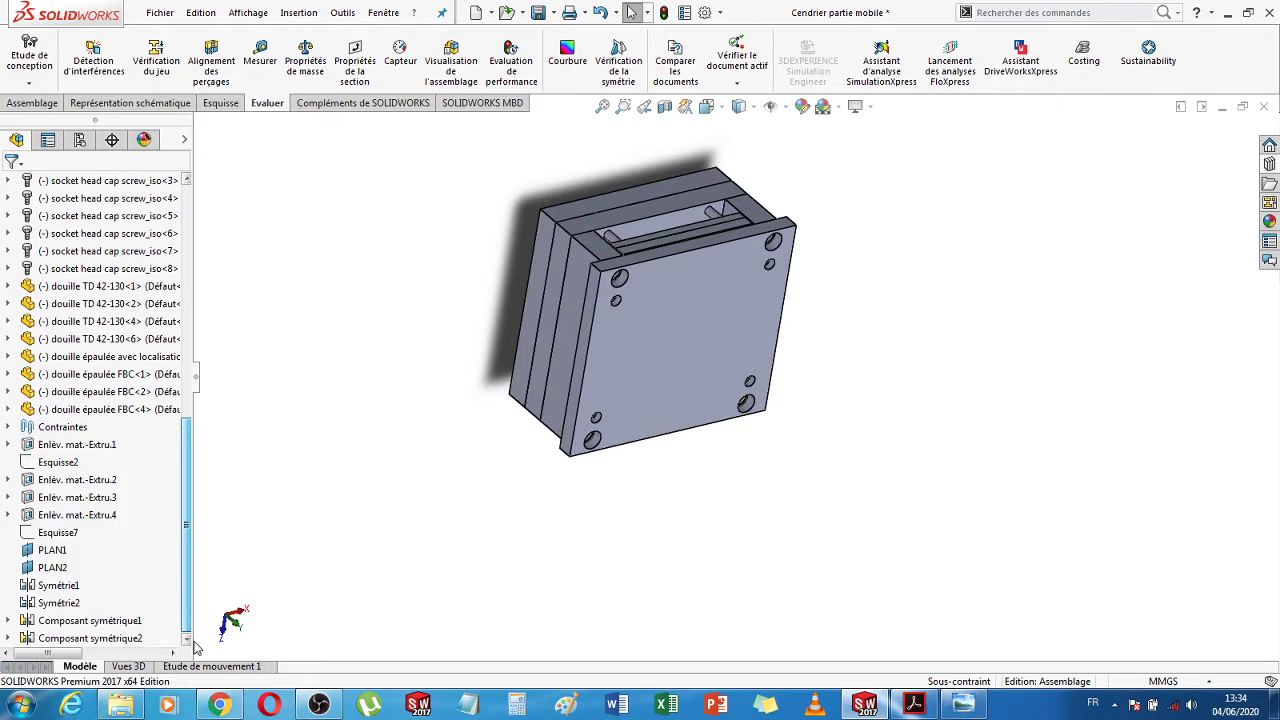
pyautogui.moveTo(826, 514); pyautogui.dragTo(818, 449, button='middle')
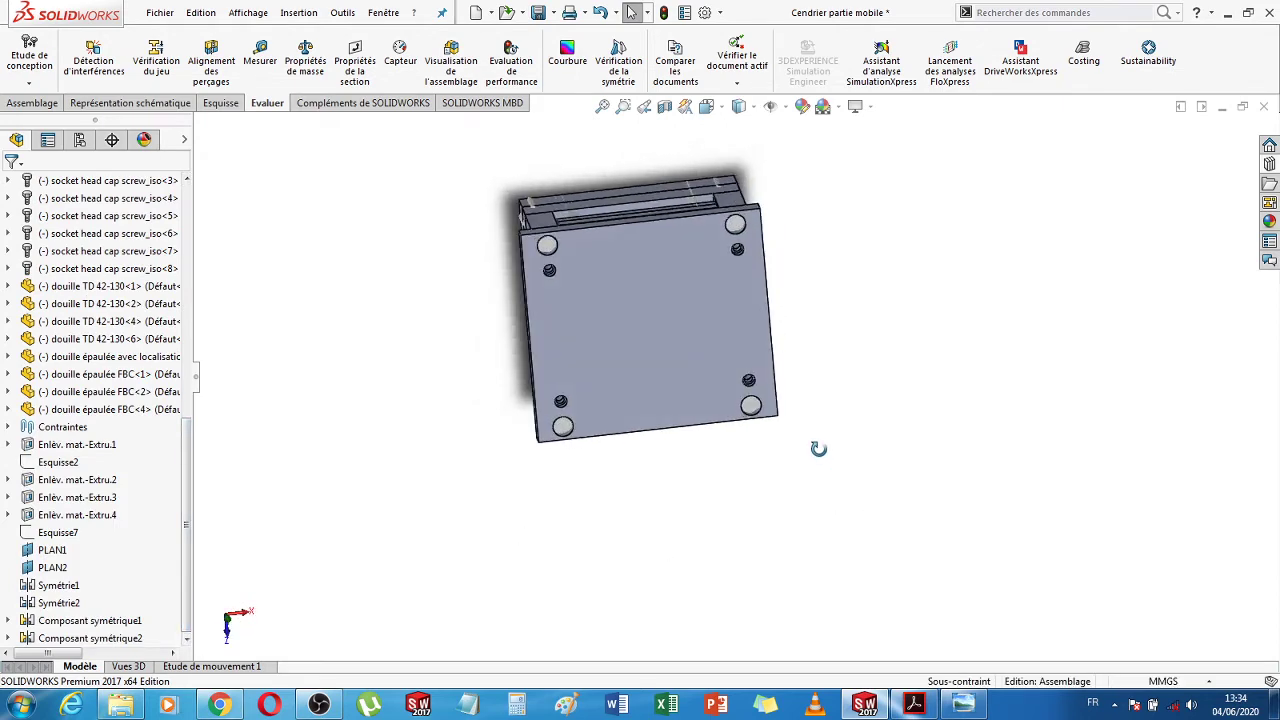
pyautogui.scroll(-5, 593, 317)
pyautogui.moveTo(869, 284); pyautogui.dragTo(782, 244, button='middle')
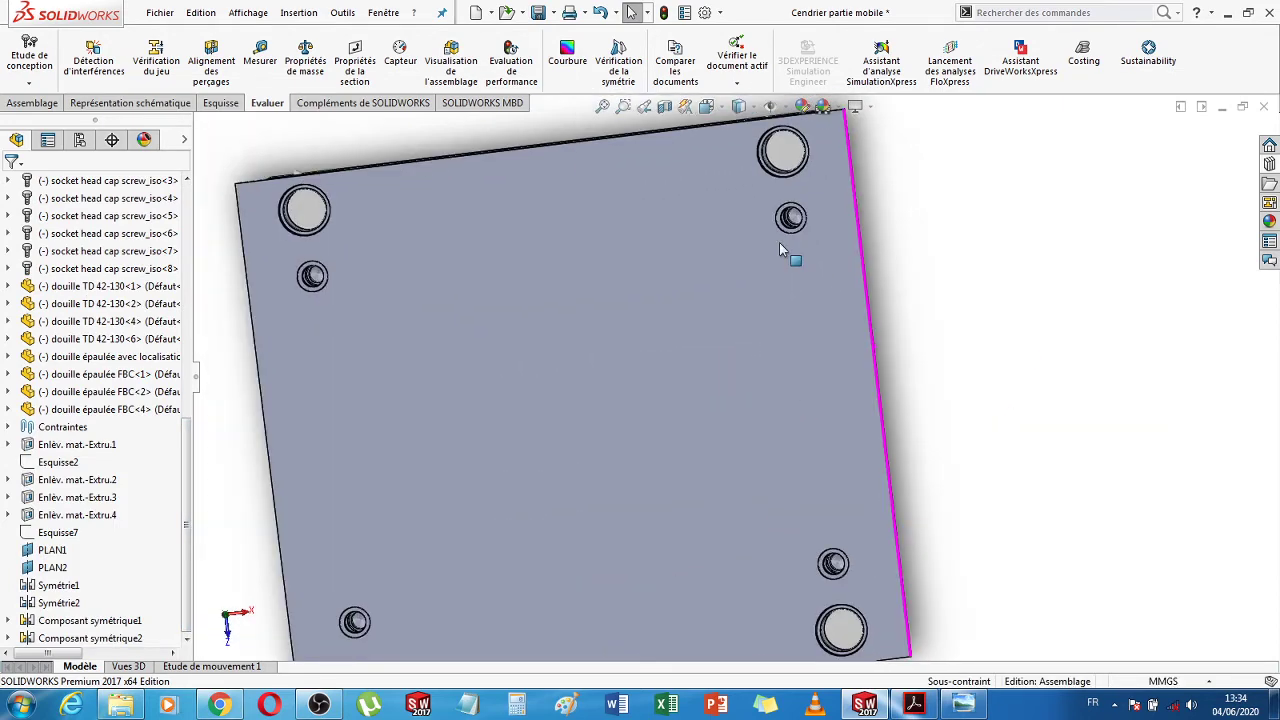
pyautogui.scroll(-8, 782, 250)
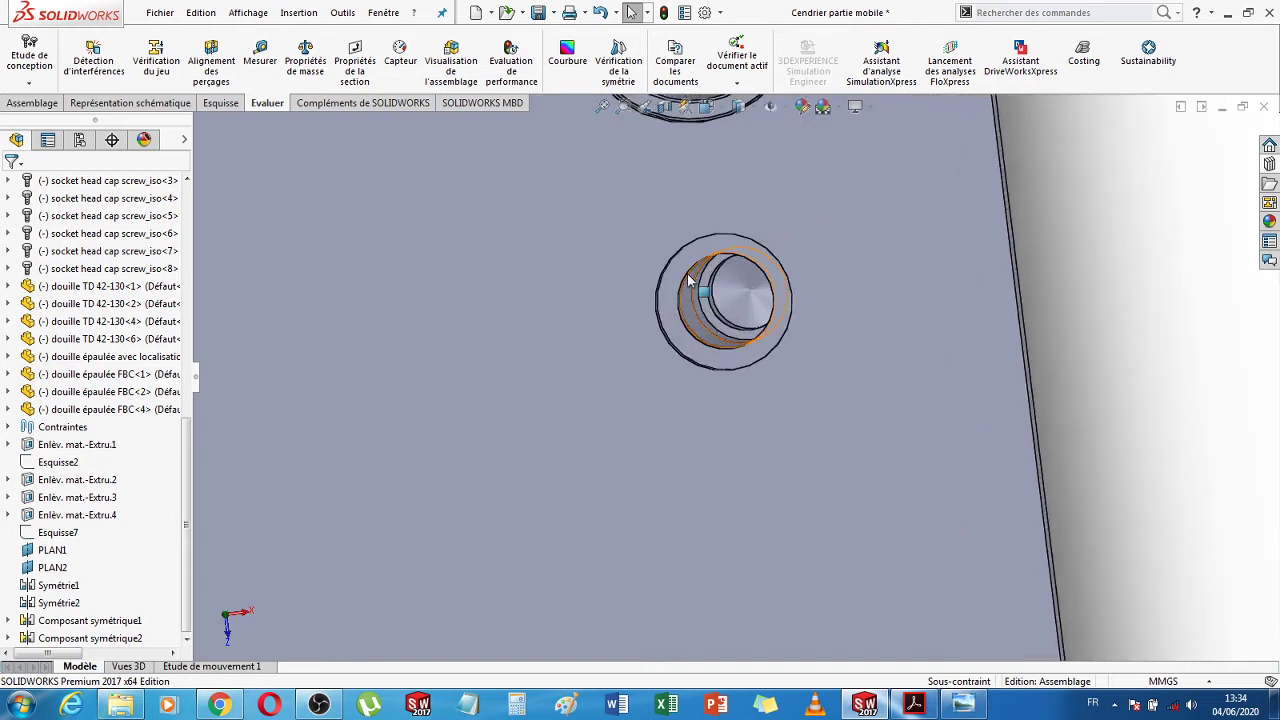
pyautogui.click(688, 280)
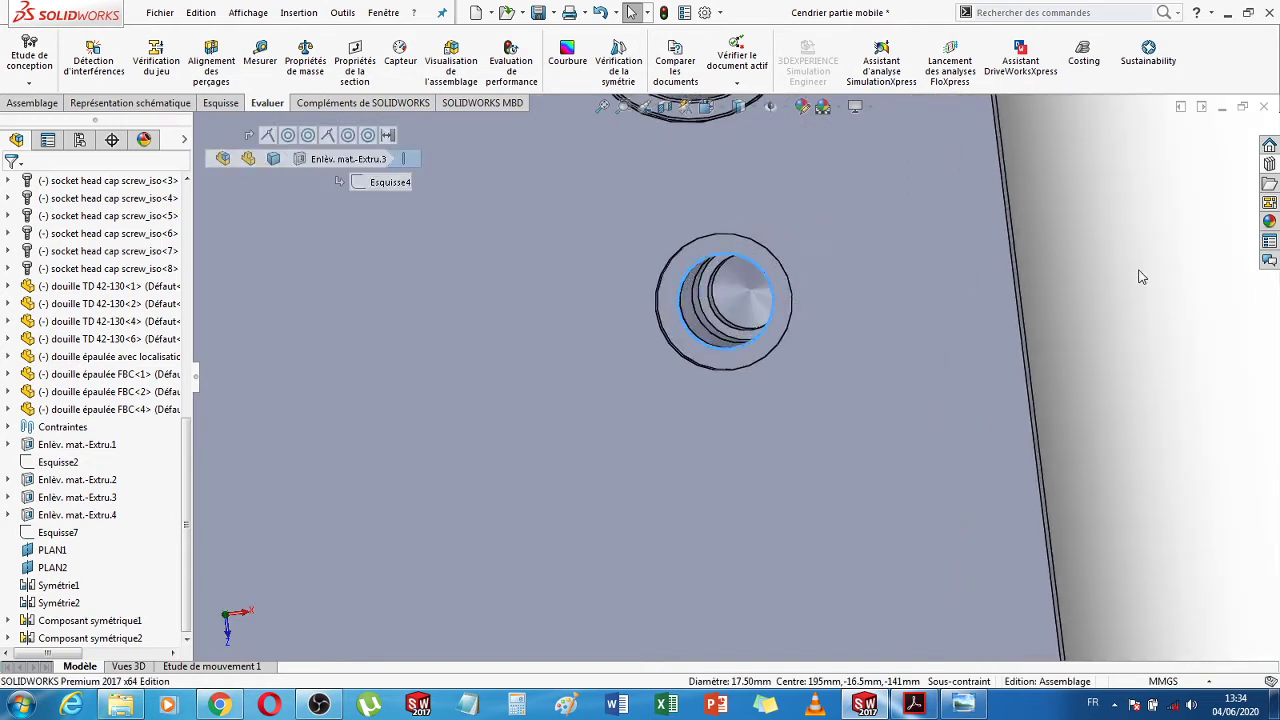
# Insert an ISO 4762 socket head cap screw from the Toolbox in the selected hole, size M16 with a length of 160
pyautogui.click(1274, 165)
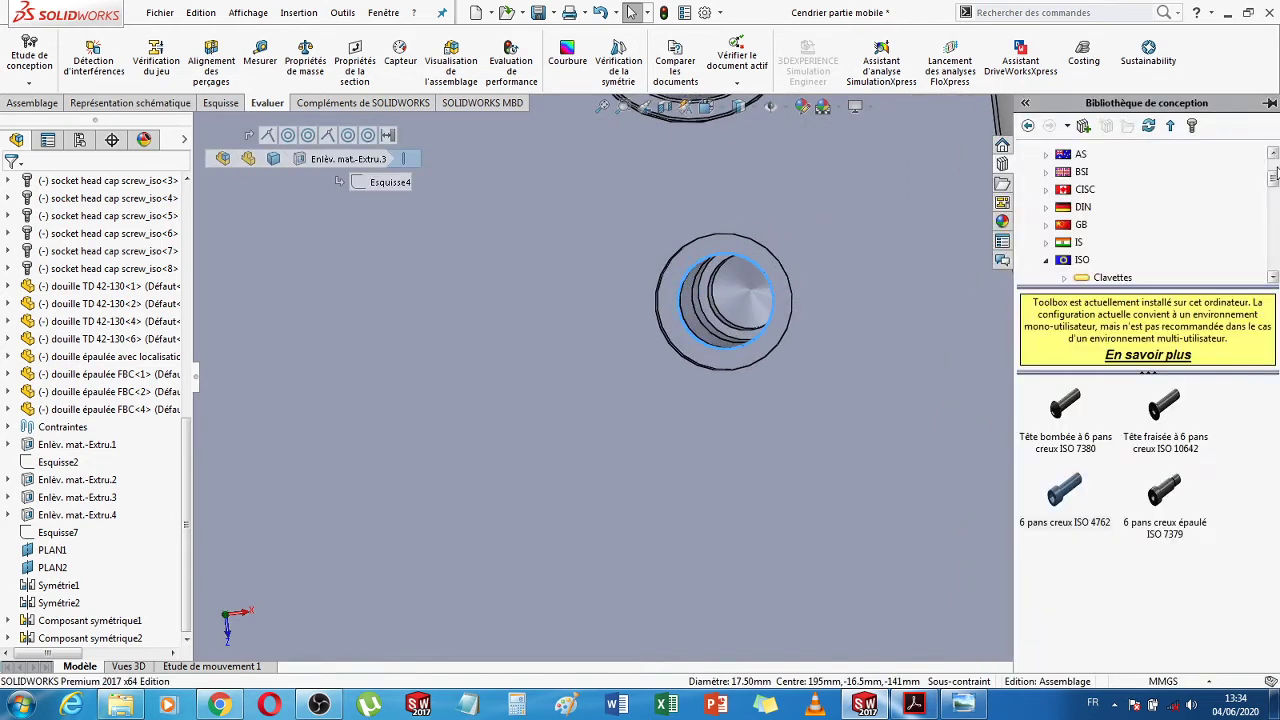
pyautogui.rightClick(1067, 497)
pyautogui.click(1096, 531)
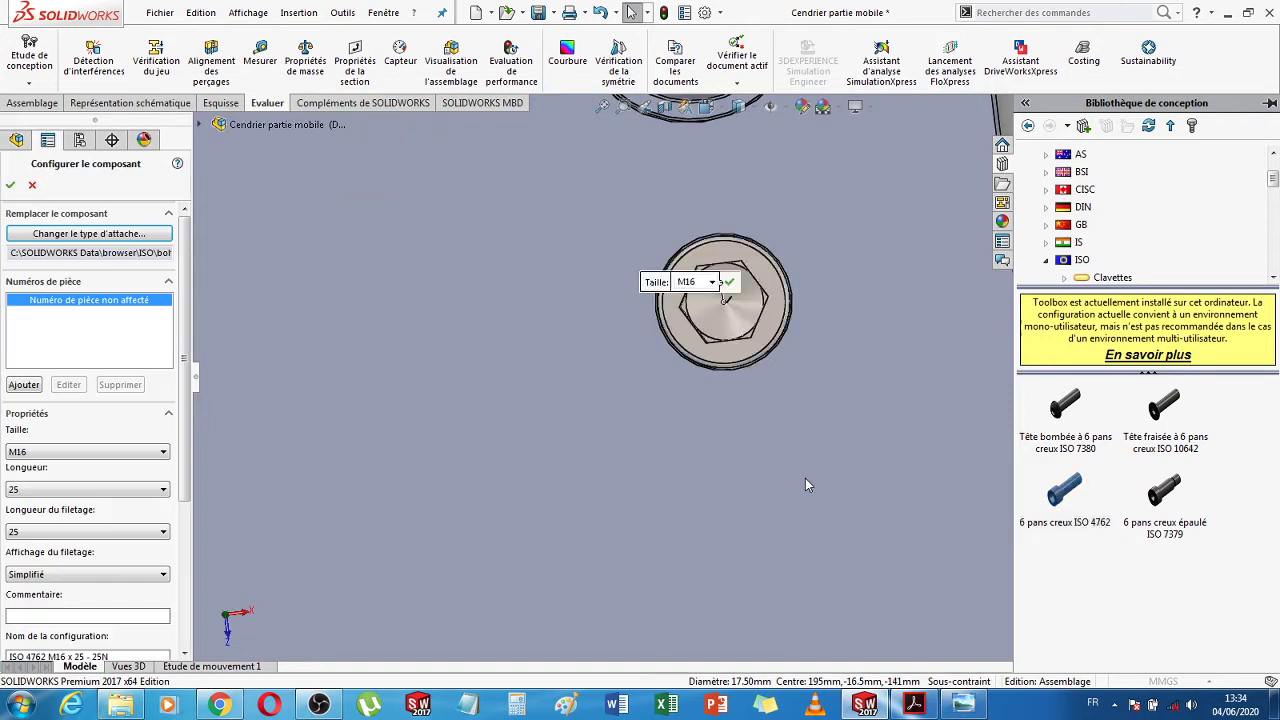
pyautogui.click(75, 489)
pyautogui.click(20, 691)
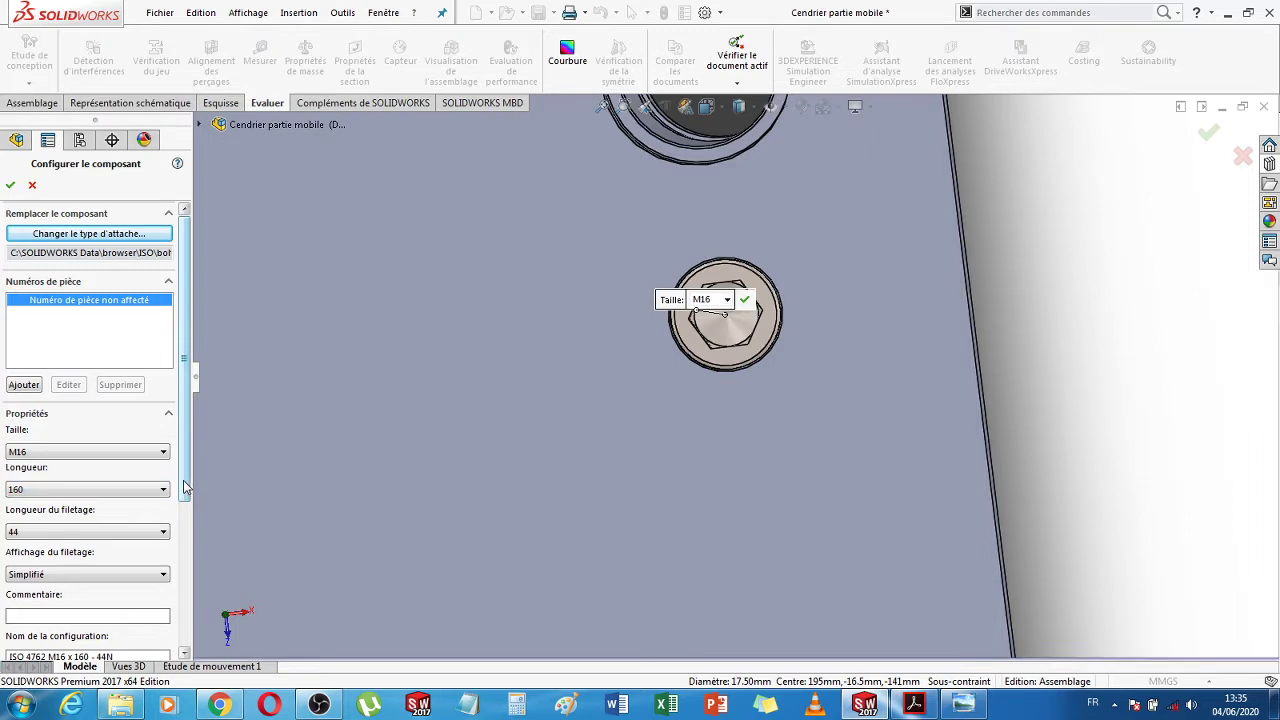
pyautogui.moveTo(184, 487); pyautogui.dragTo(192, 650)
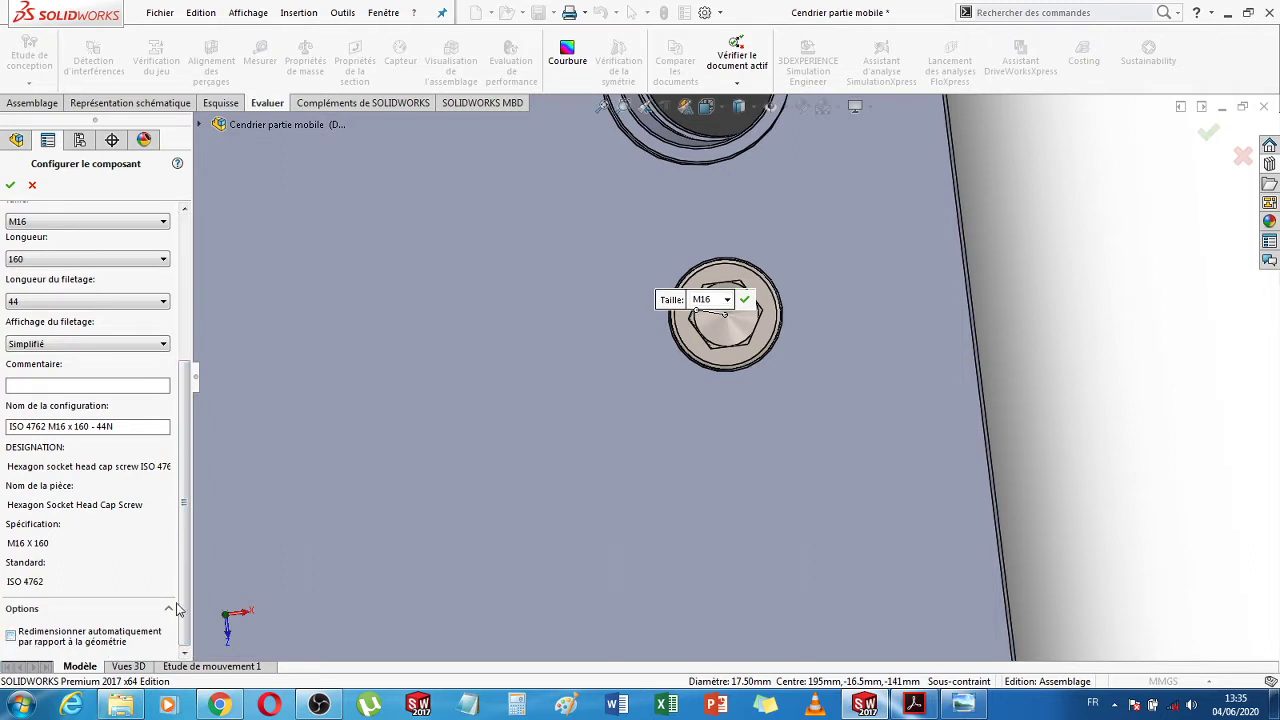
pyautogui.moveTo(186, 545); pyautogui.dragTo(188, 388)
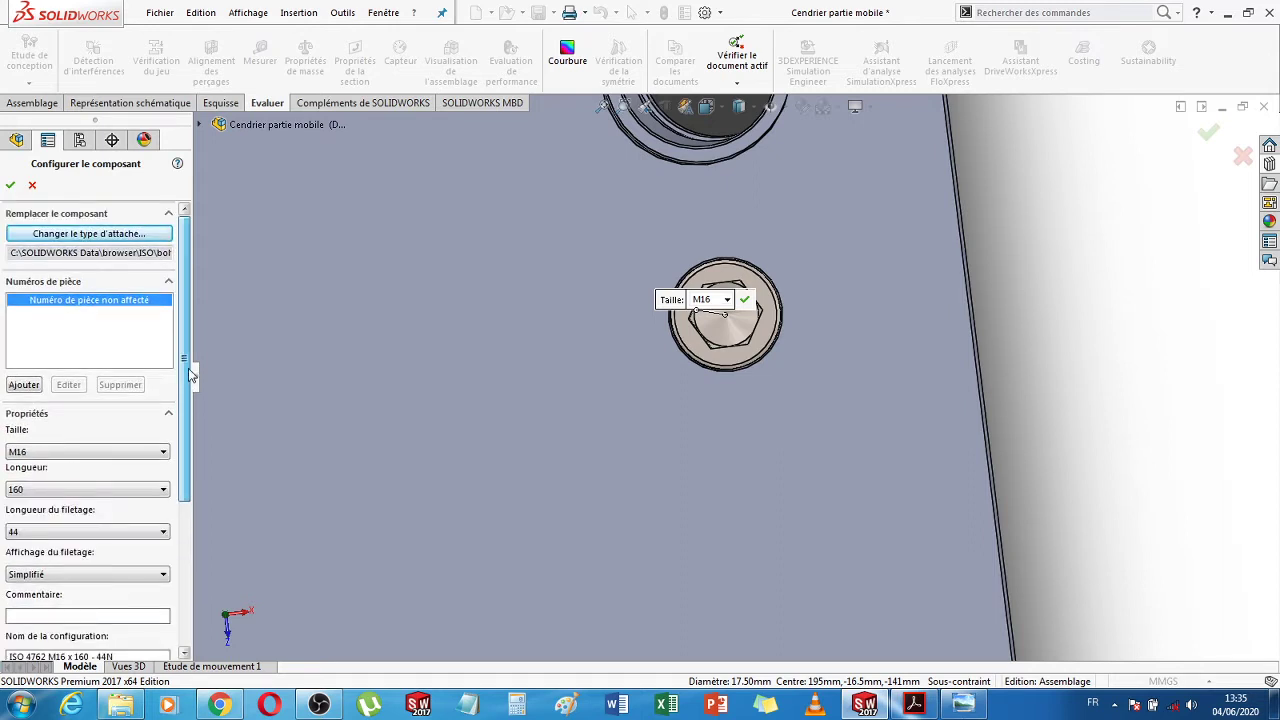
pyautogui.click(12, 186)
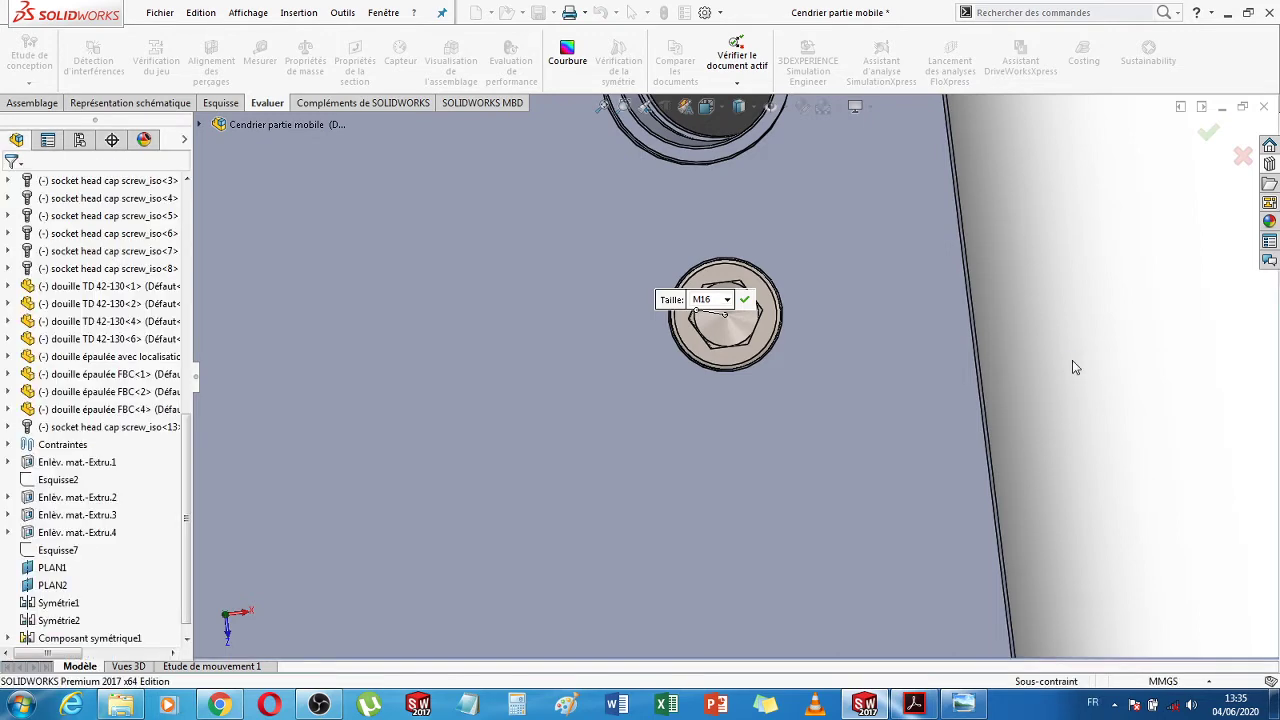
# Open the part file of the M16 x 160 screw placed in the plate's upper-right hole
pyautogui.moveTo(1018, 392); pyautogui.dragTo(1057, 416, button='middle')
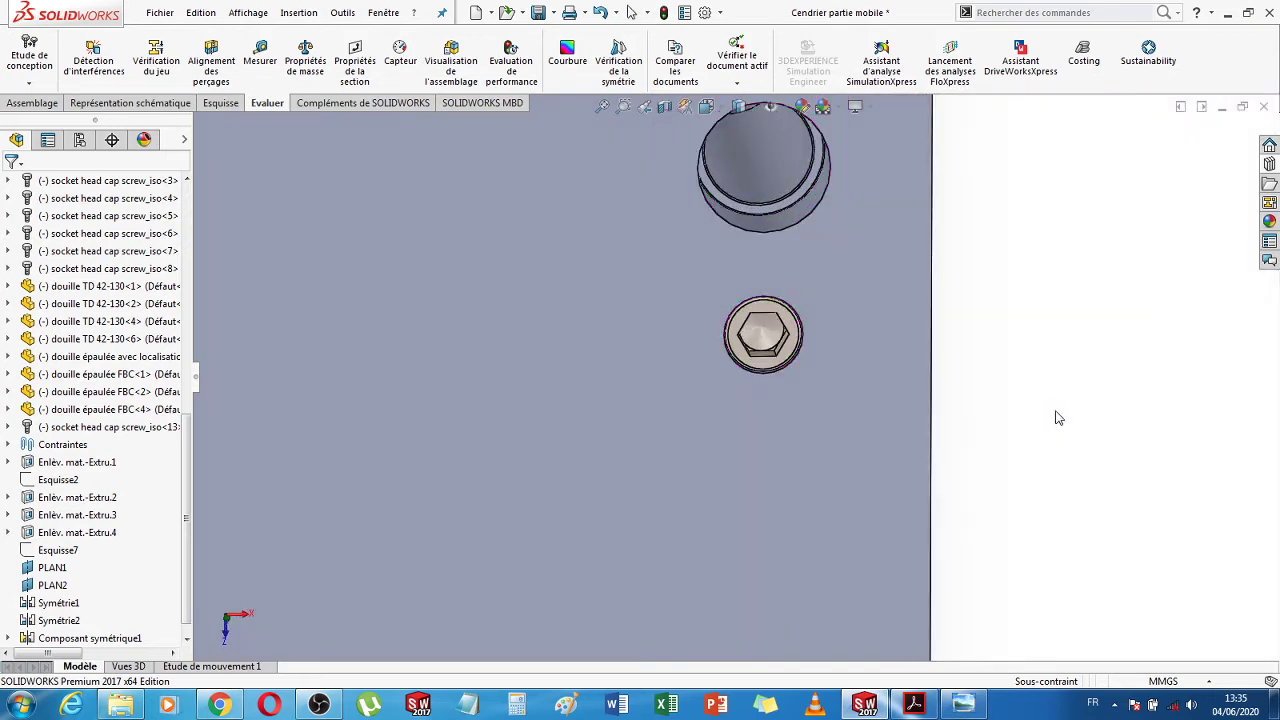
pyautogui.scroll(9, 1056, 412)
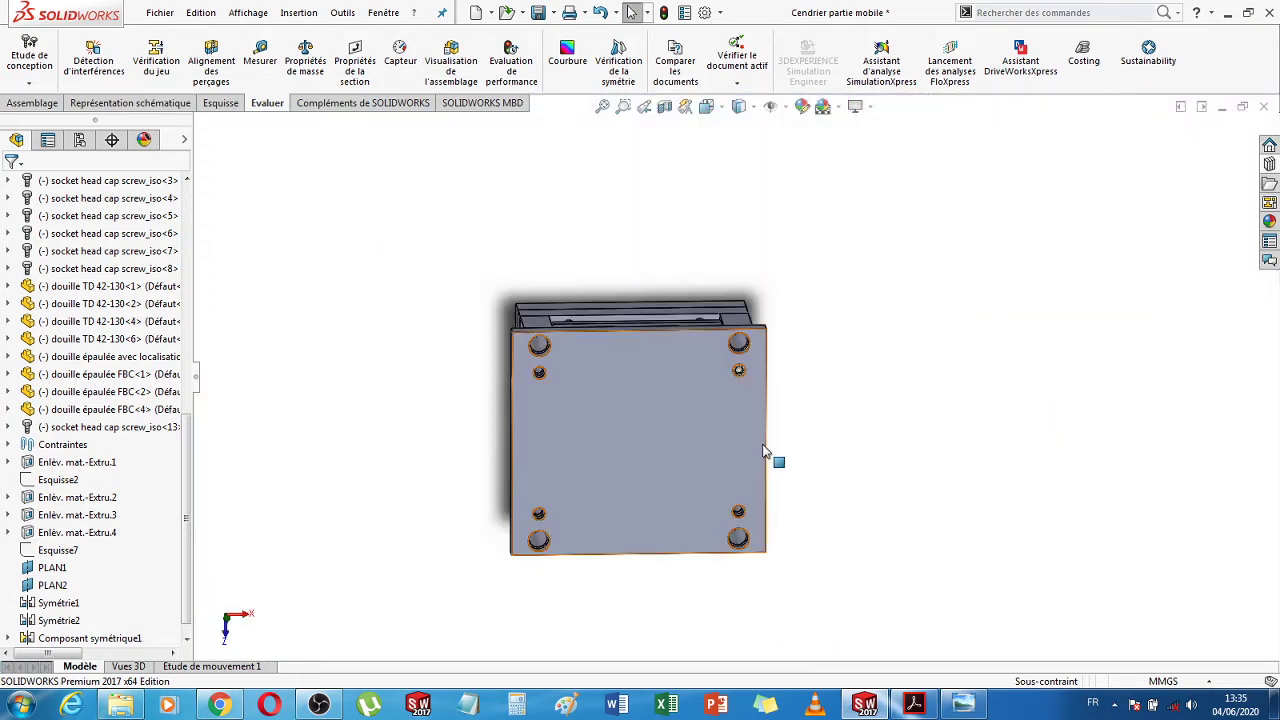
pyautogui.scroll(-8, 770, 440)
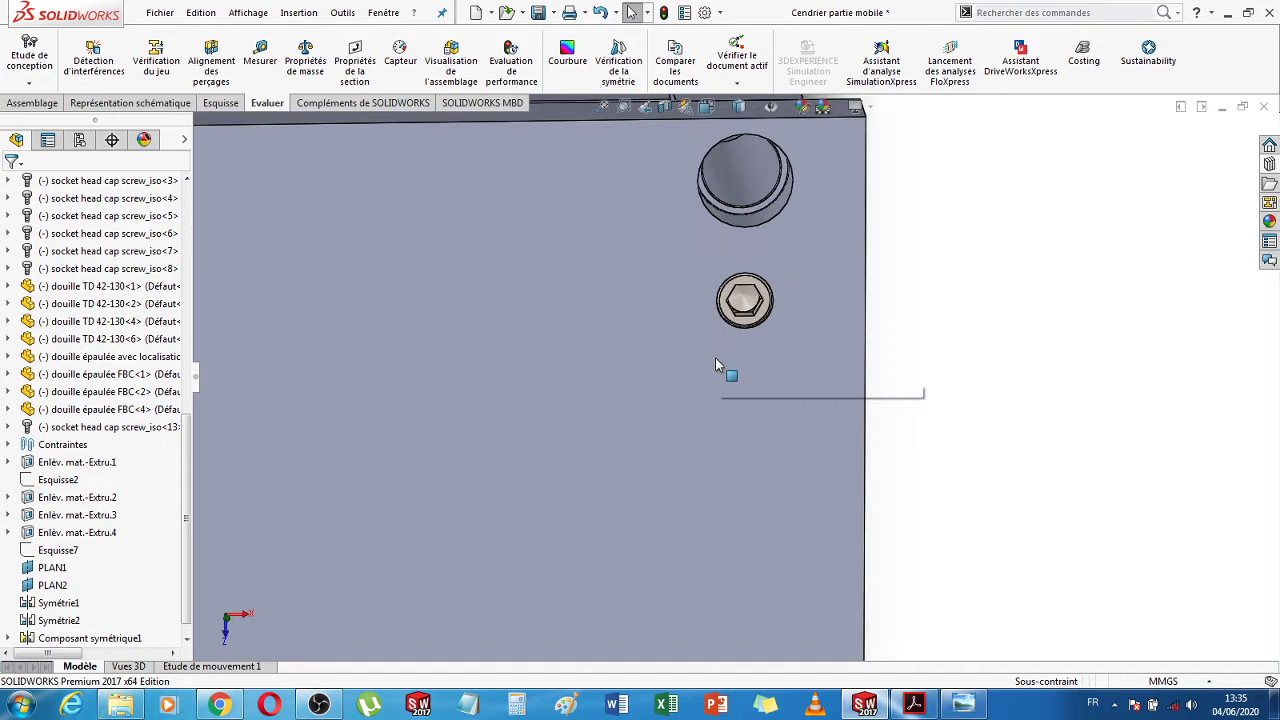
pyautogui.click(757, 309)
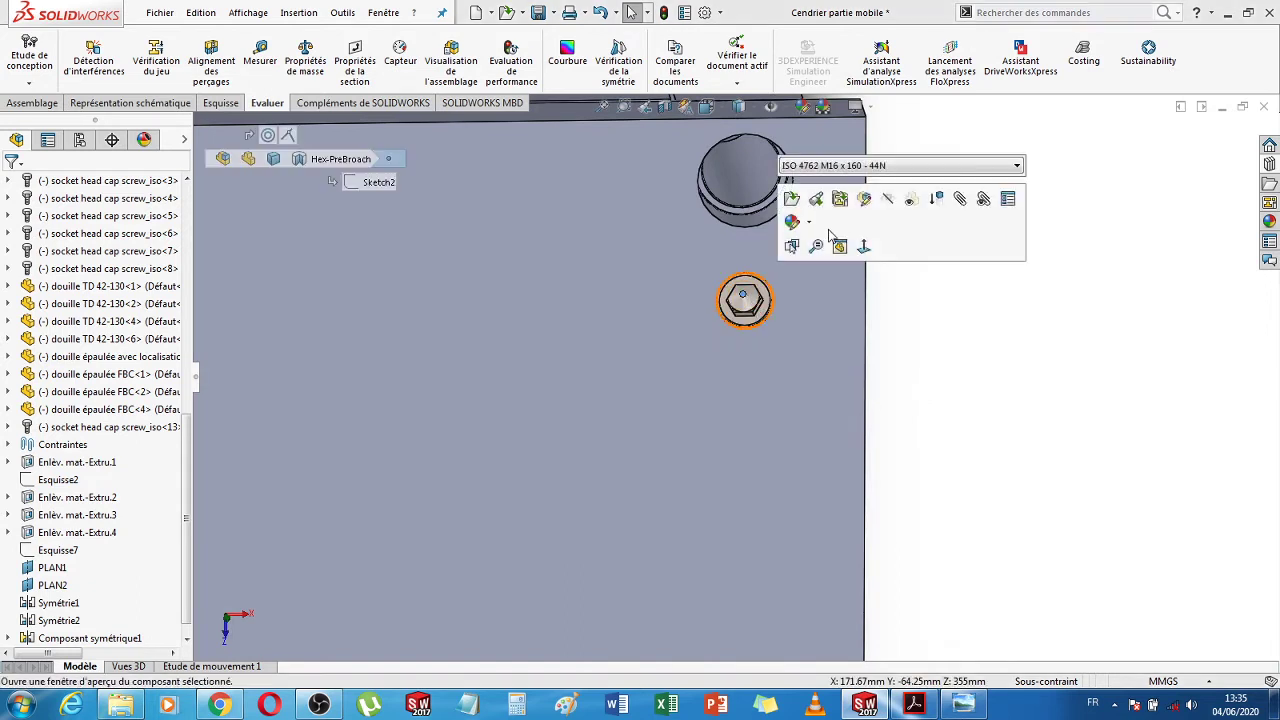
pyautogui.click(796, 202)
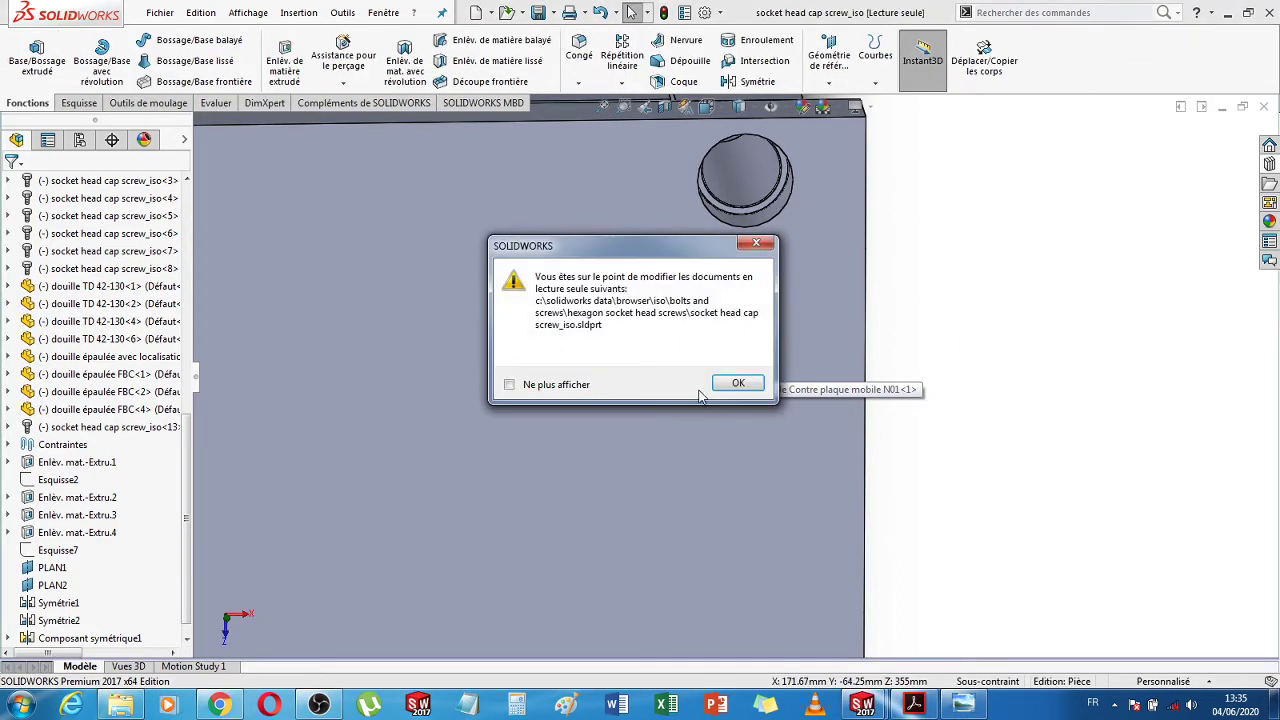
pyautogui.click(730, 386)
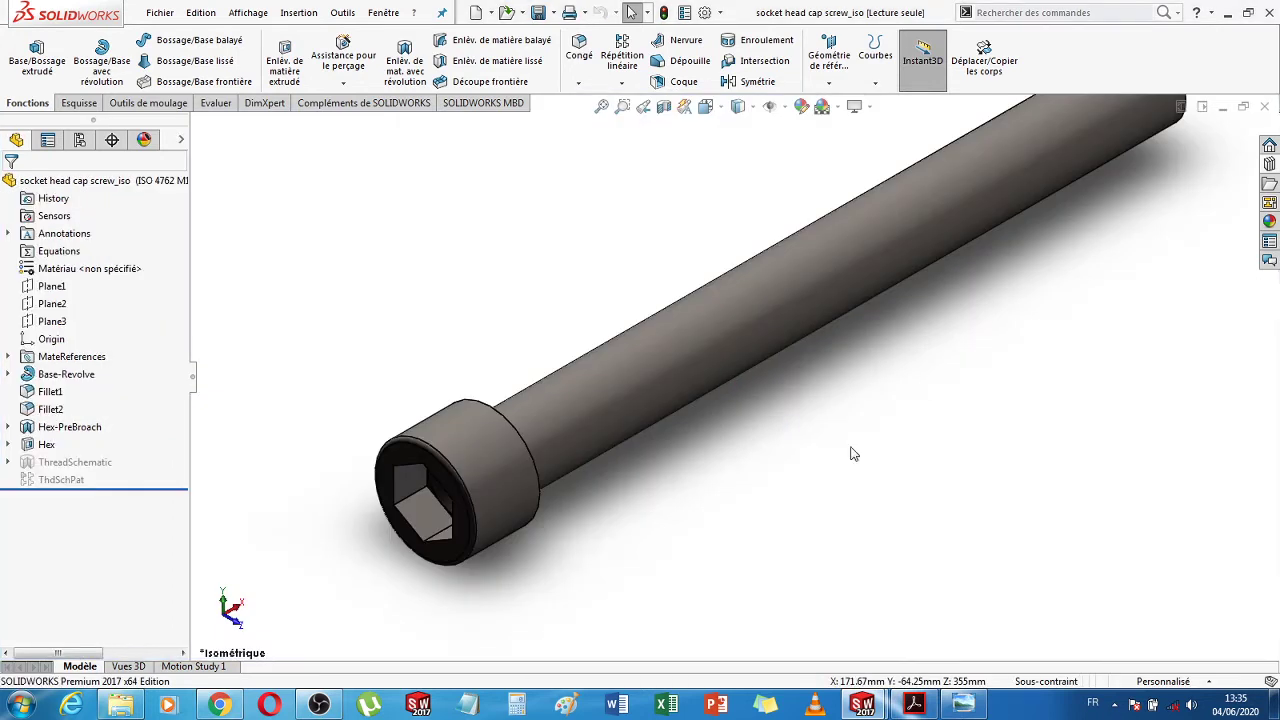
# Set the screw's shank length to 210 in the BodySke sketch of the Base-Revolve feature
pyautogui.scroll(2, 851, 448)
pyautogui.scroll(-1, 893, 427)
pyautogui.scroll(2, 760, 432)
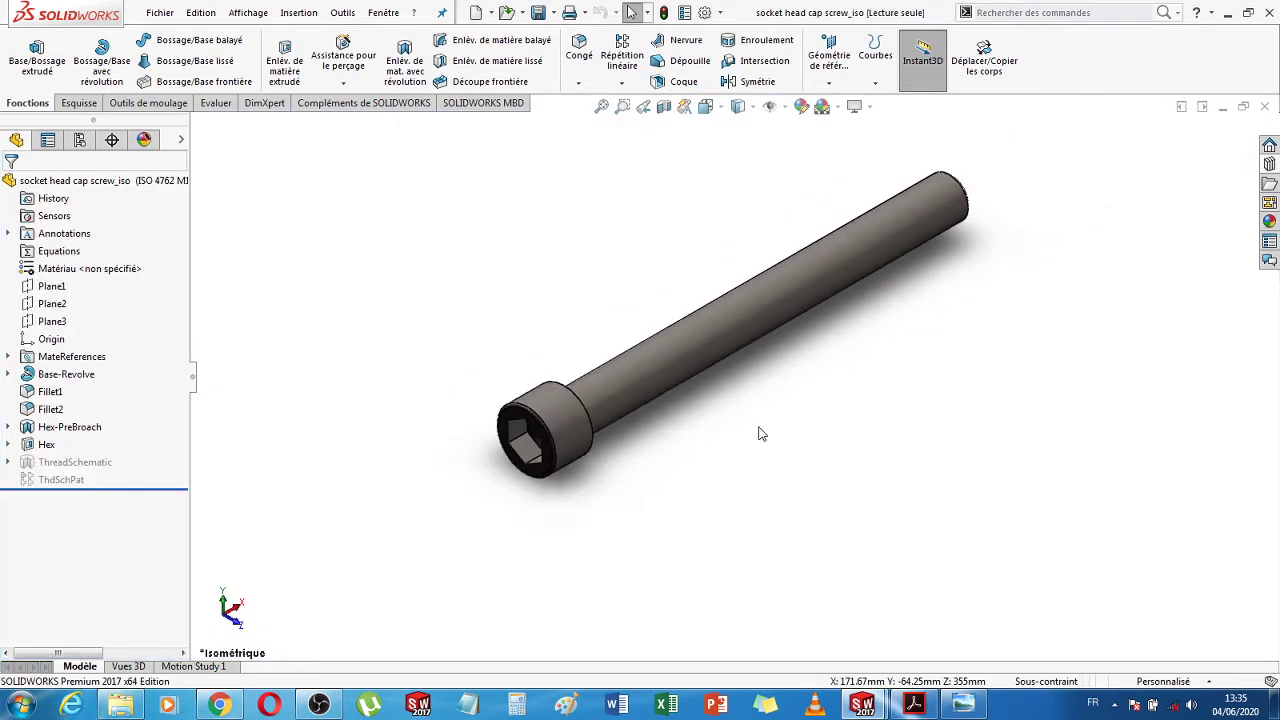
pyautogui.click(8, 374)
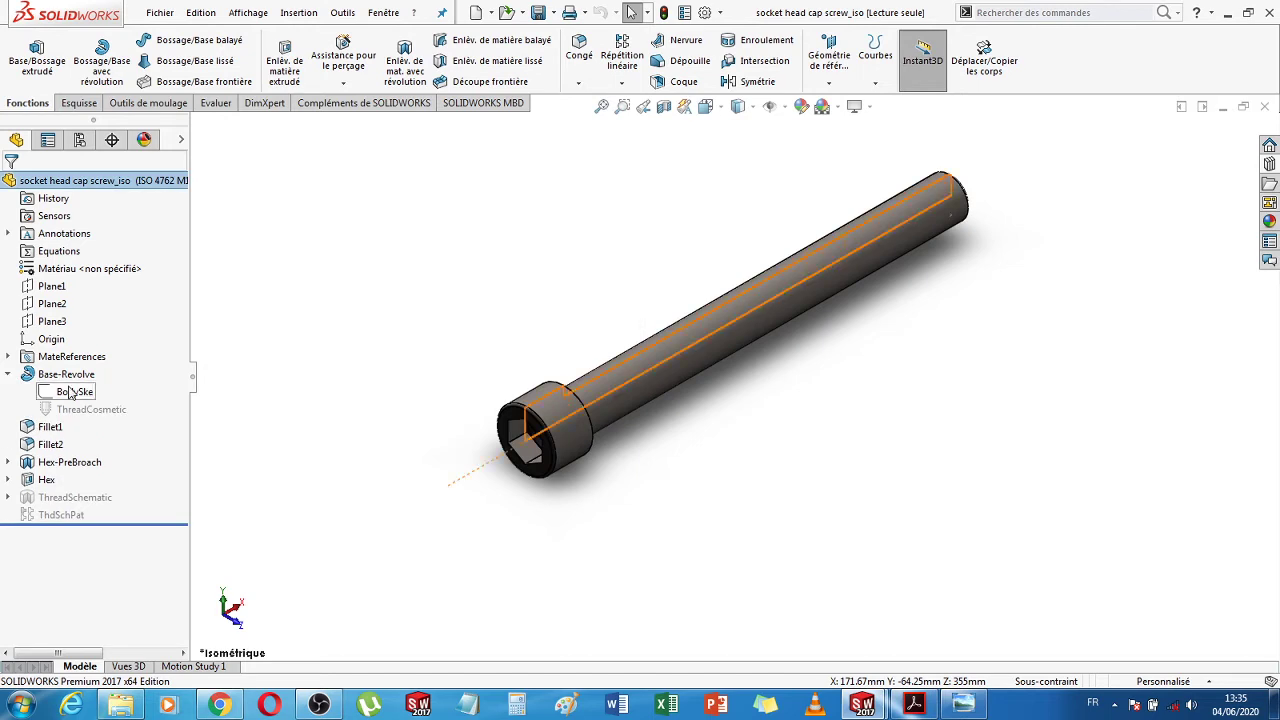
pyautogui.click(75, 391)
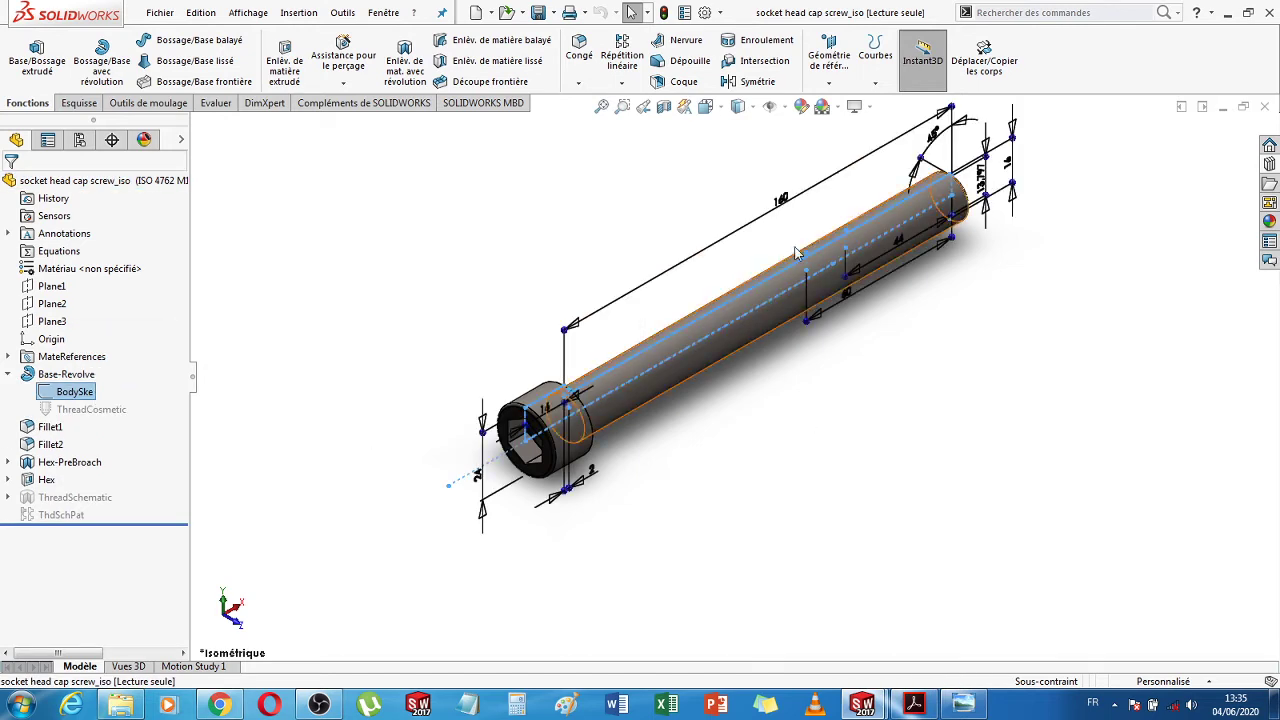
pyautogui.moveTo(1044, 490); pyautogui.dragTo(1000, 477, button='middle')
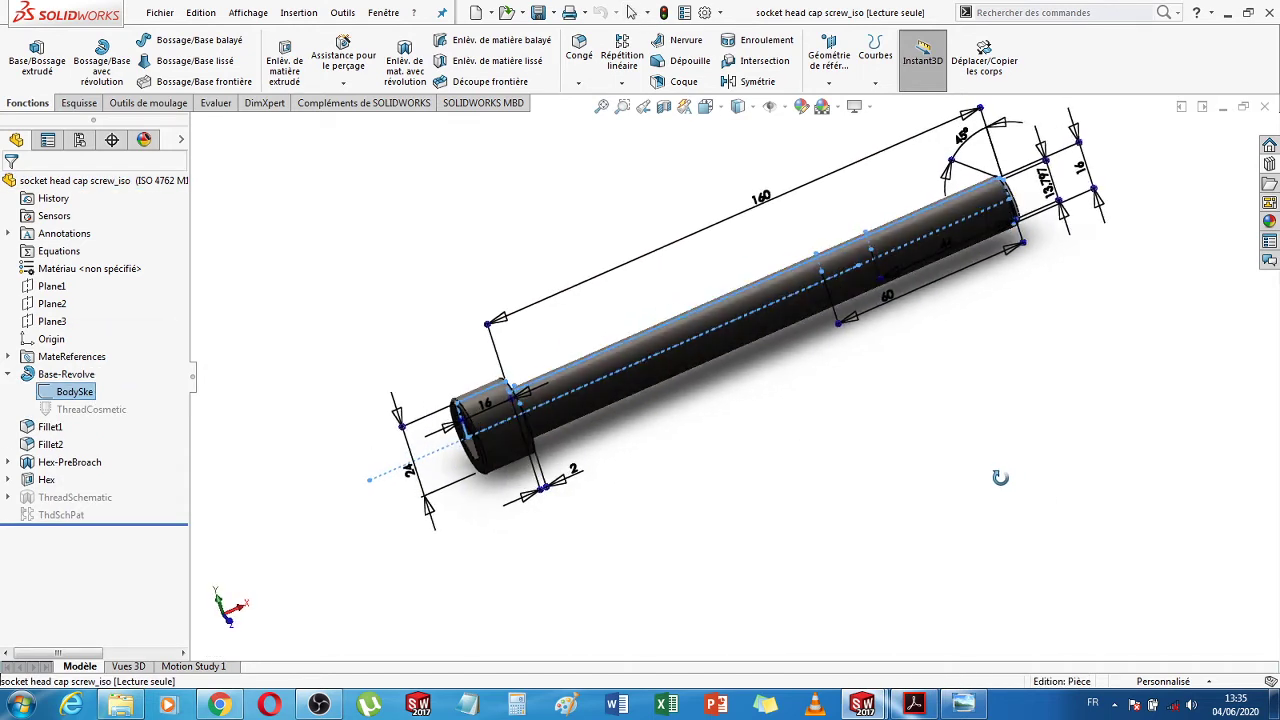
pyautogui.doubleClick(761, 200)
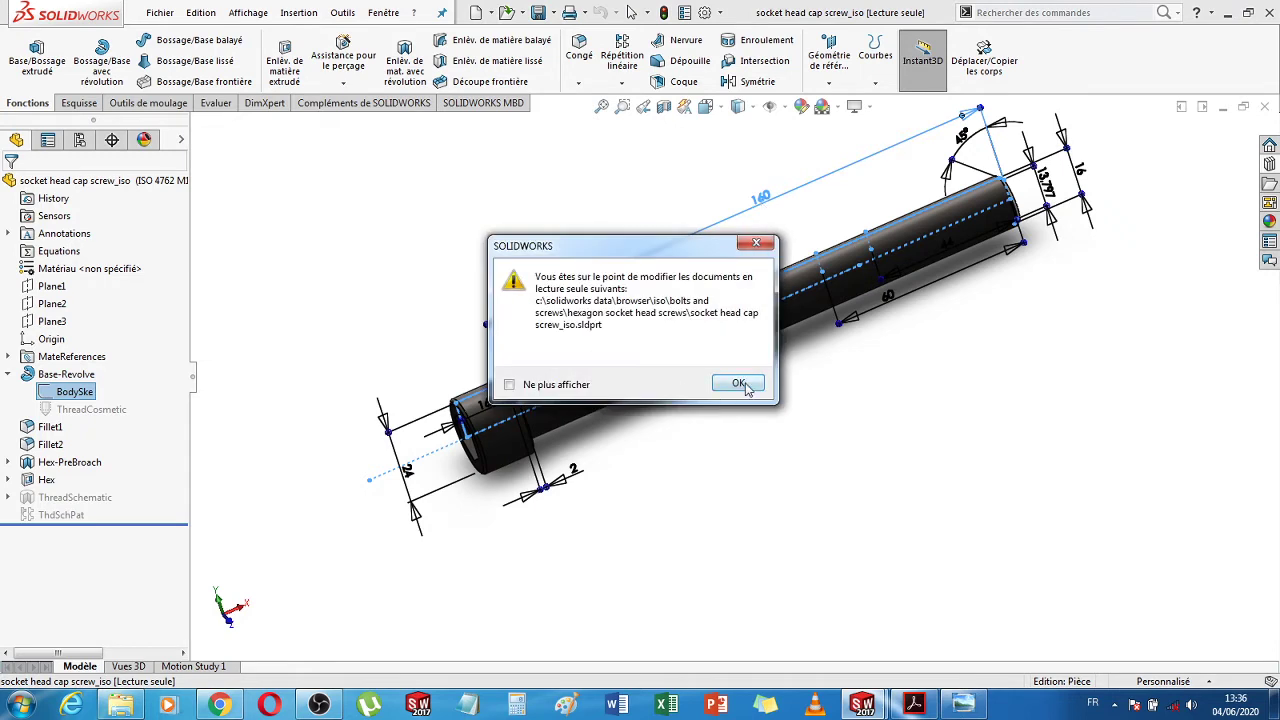
pyautogui.click(737, 383)
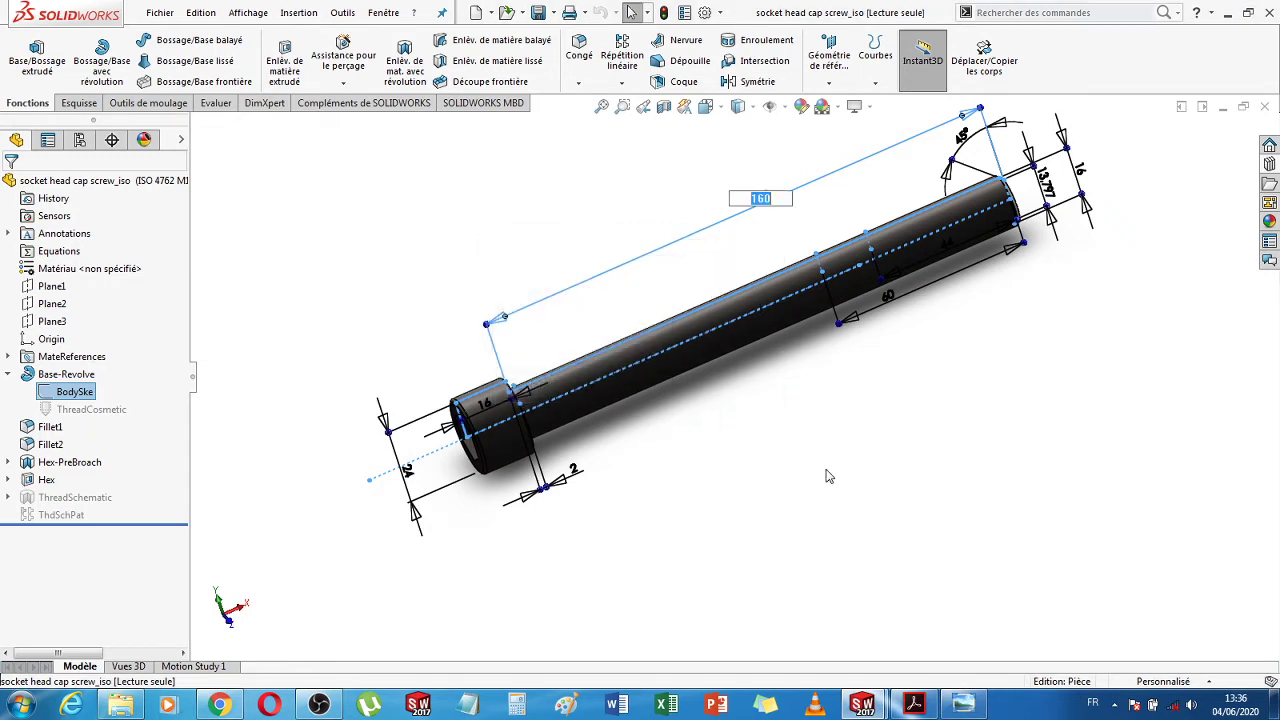
pyautogui.write('21')
pyautogui.press('Return')
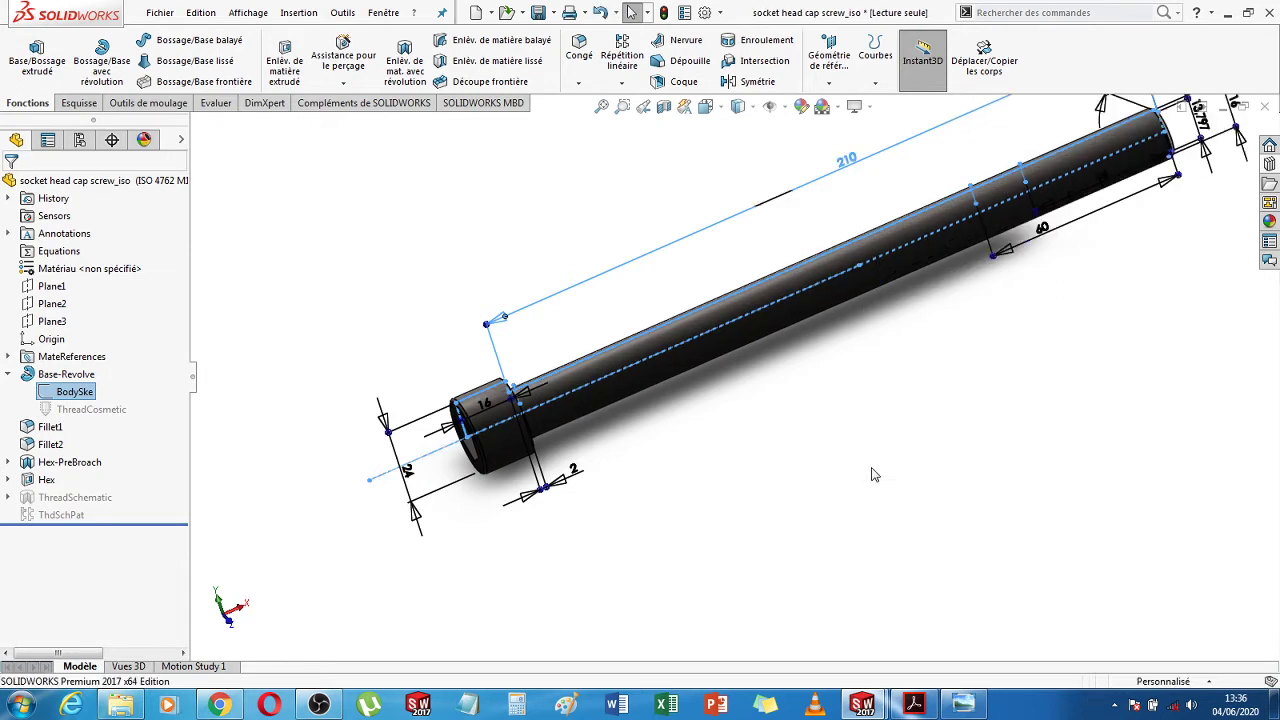
# Deselect the BodySke sketch and rebuild the lengthened screw part
pyautogui.click(277, 391)
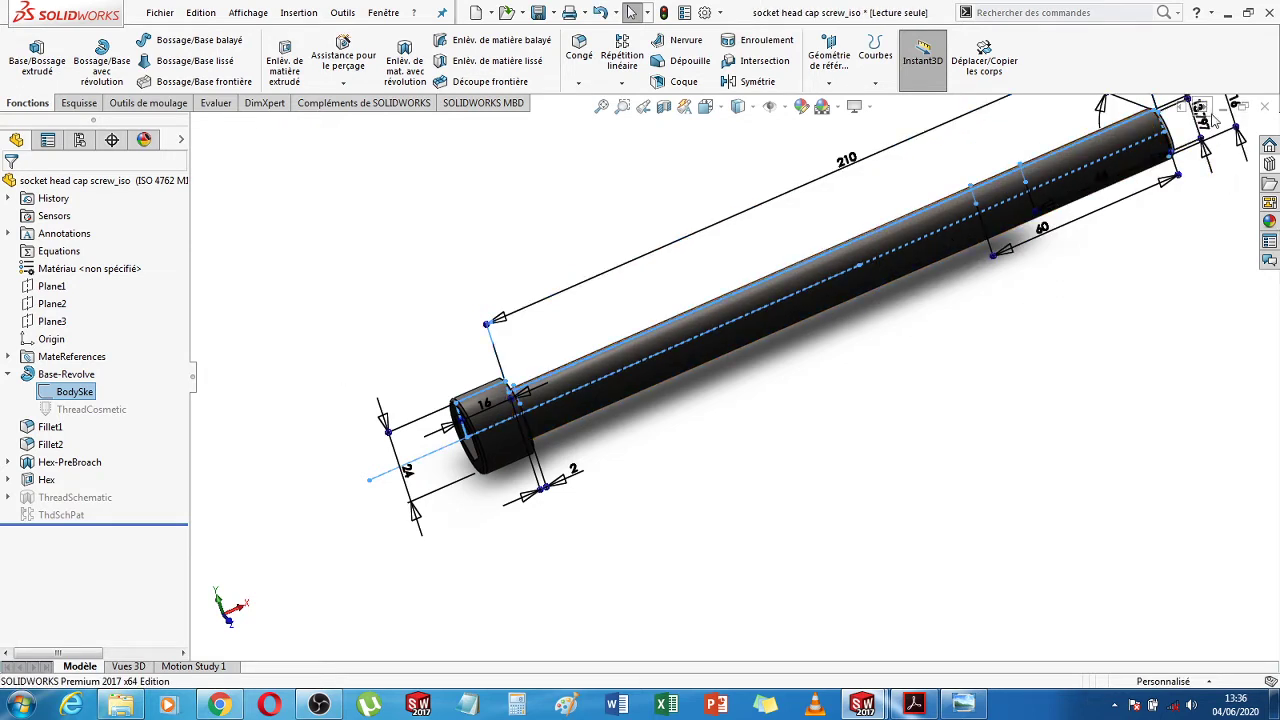
pyautogui.click(312, 328)
pyautogui.press('z')
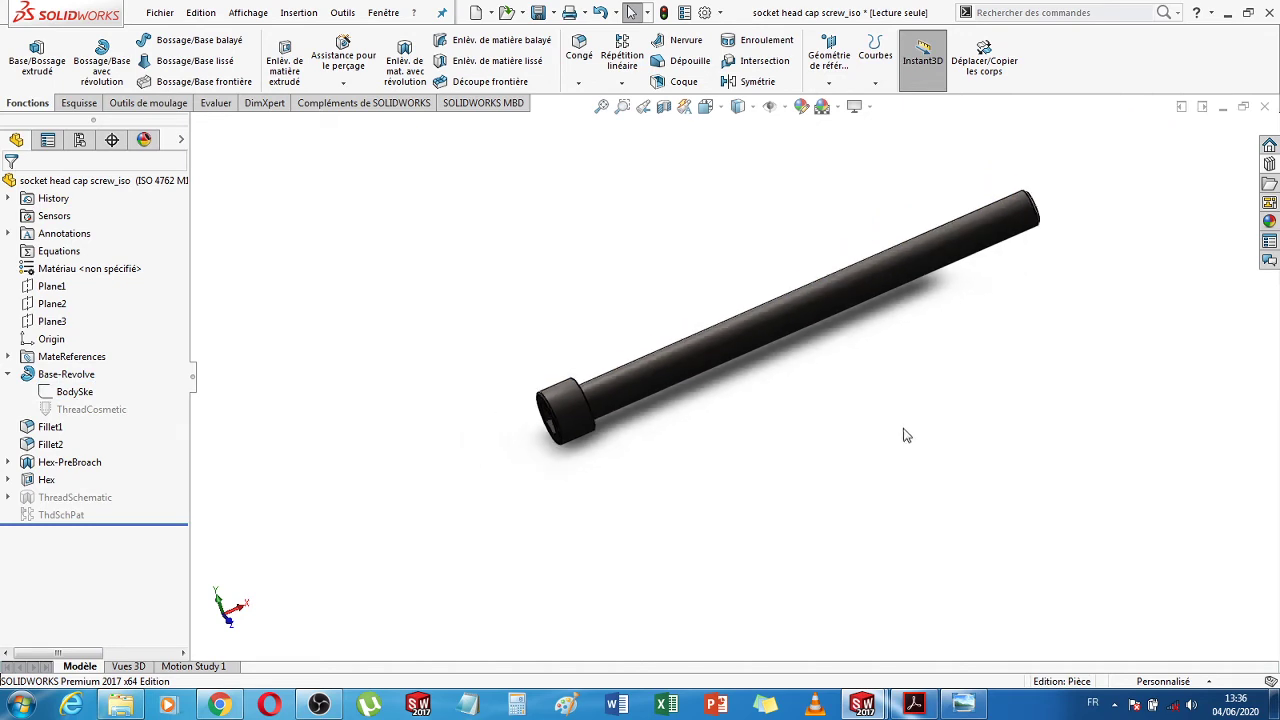
pyautogui.click(663, 14)
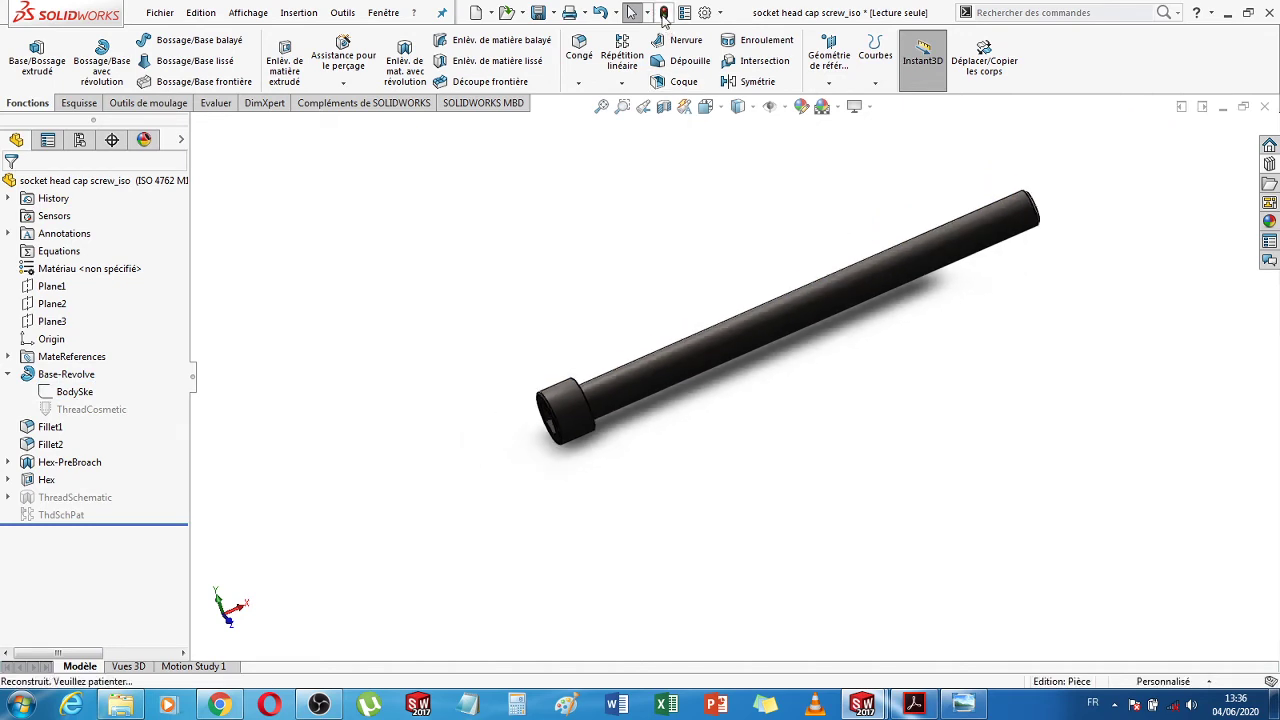
# Save the screw under a new file name in the desktop folder TP 2, with the open documents referencing the new file
pyautogui.click(157, 17)
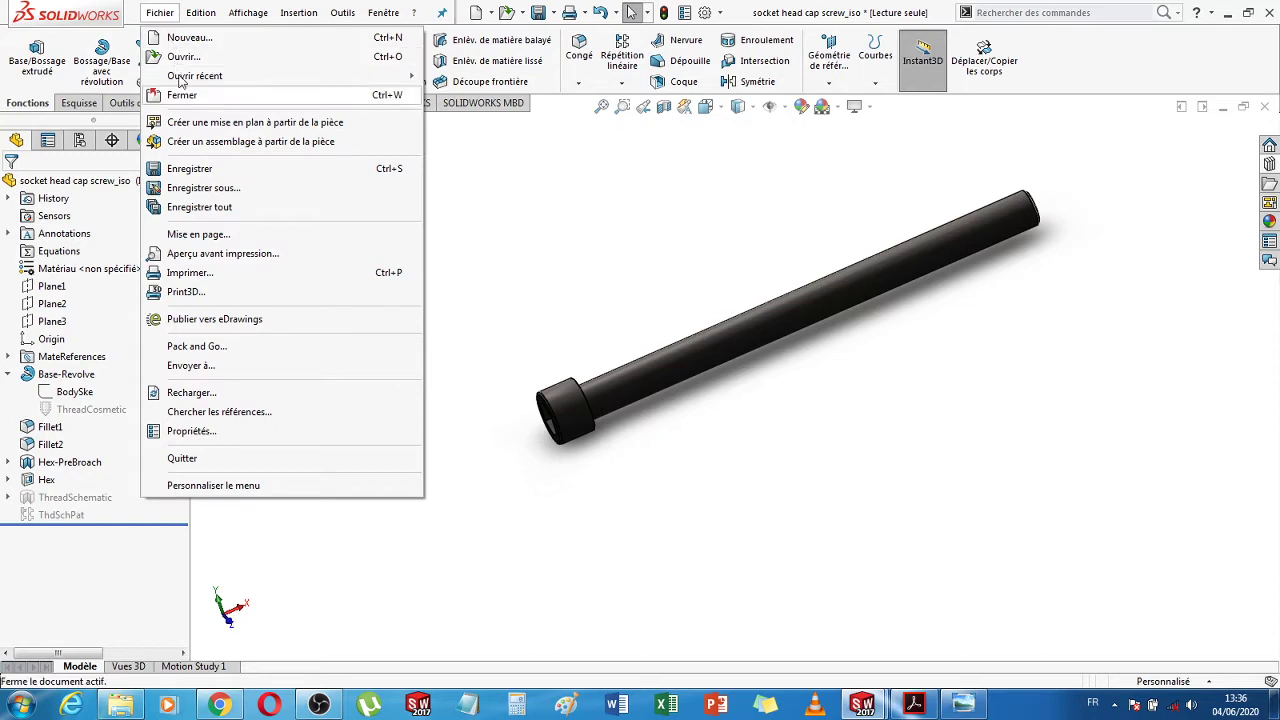
pyautogui.click(220, 190)
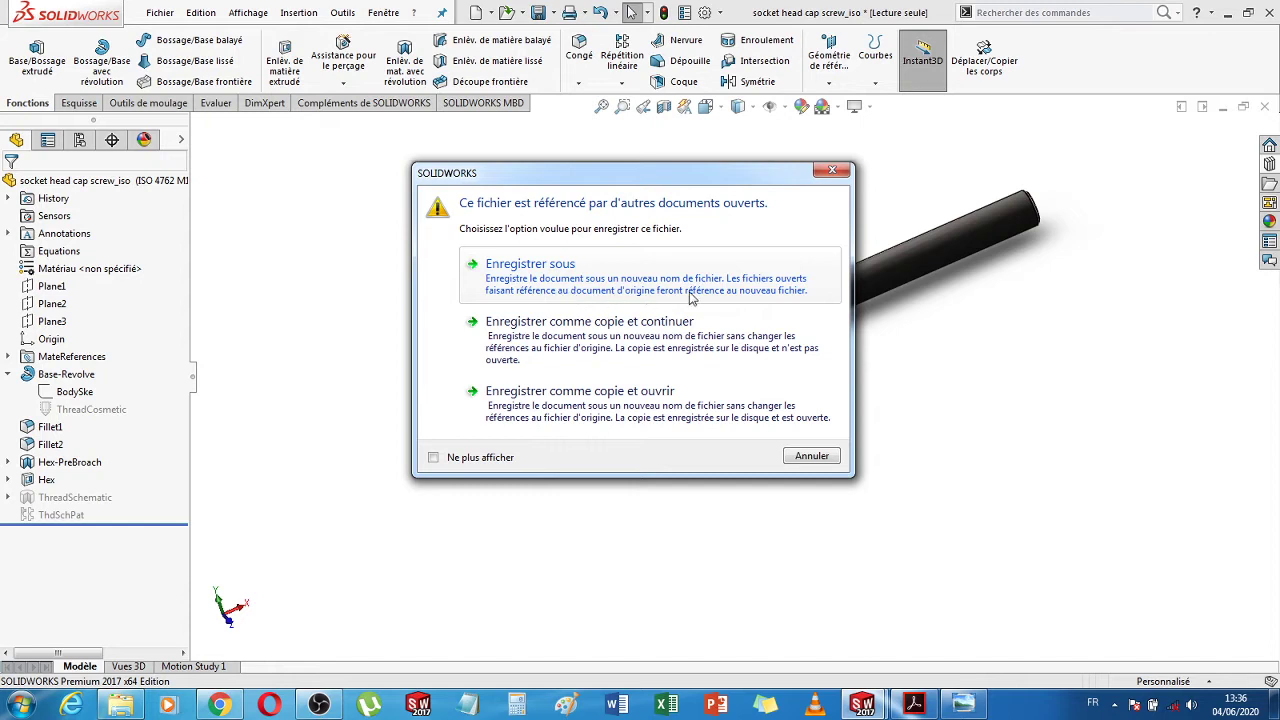
pyautogui.click(626, 278)
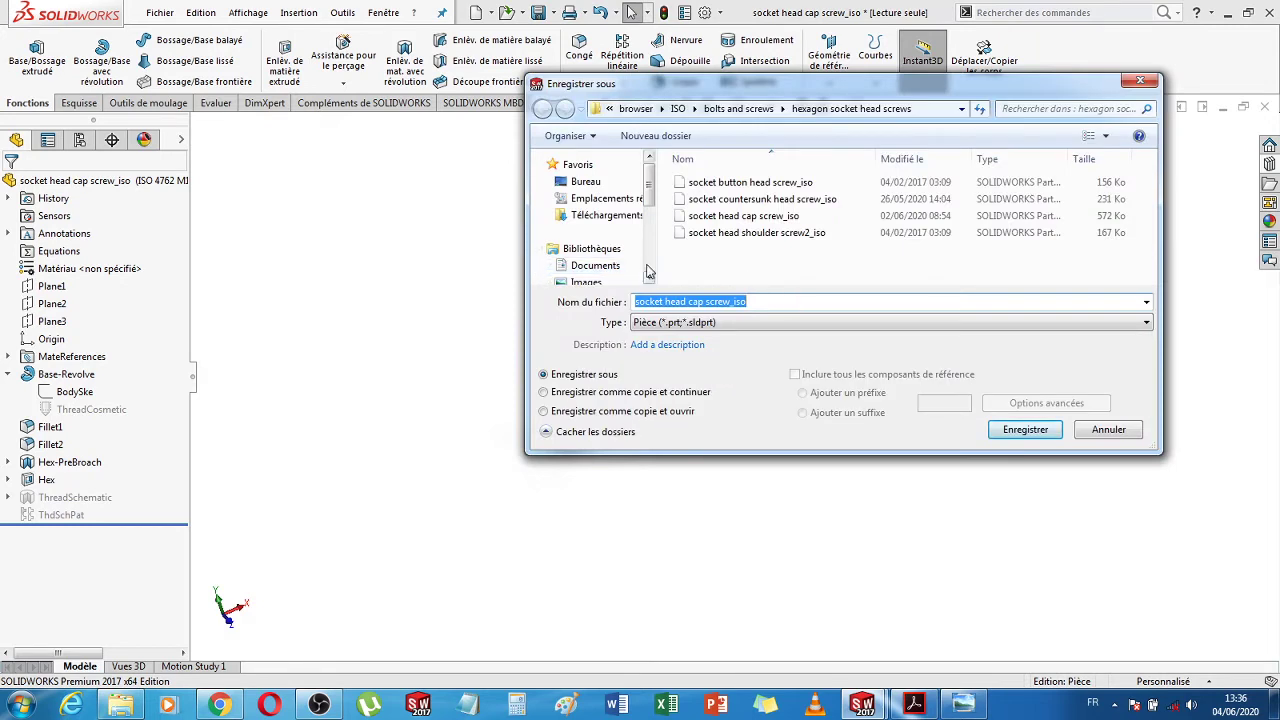
pyautogui.scroll(-5, 646, 272)
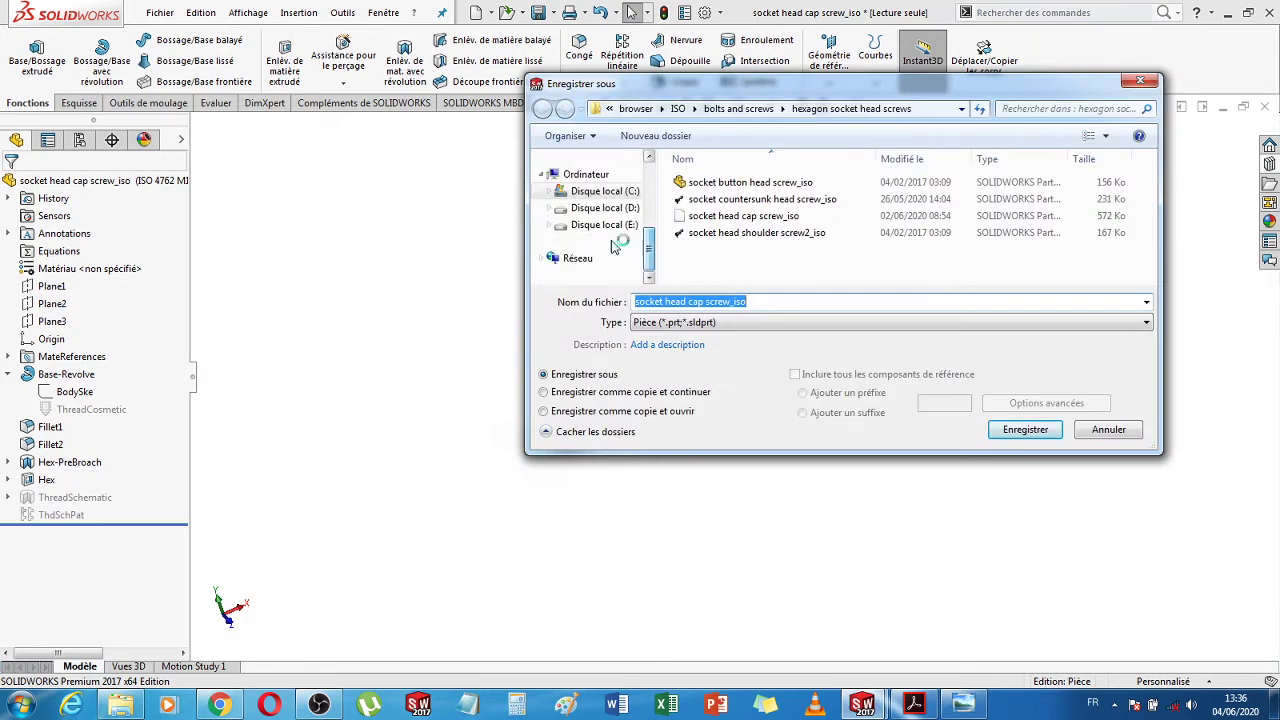
pyautogui.scroll(5, 648, 255)
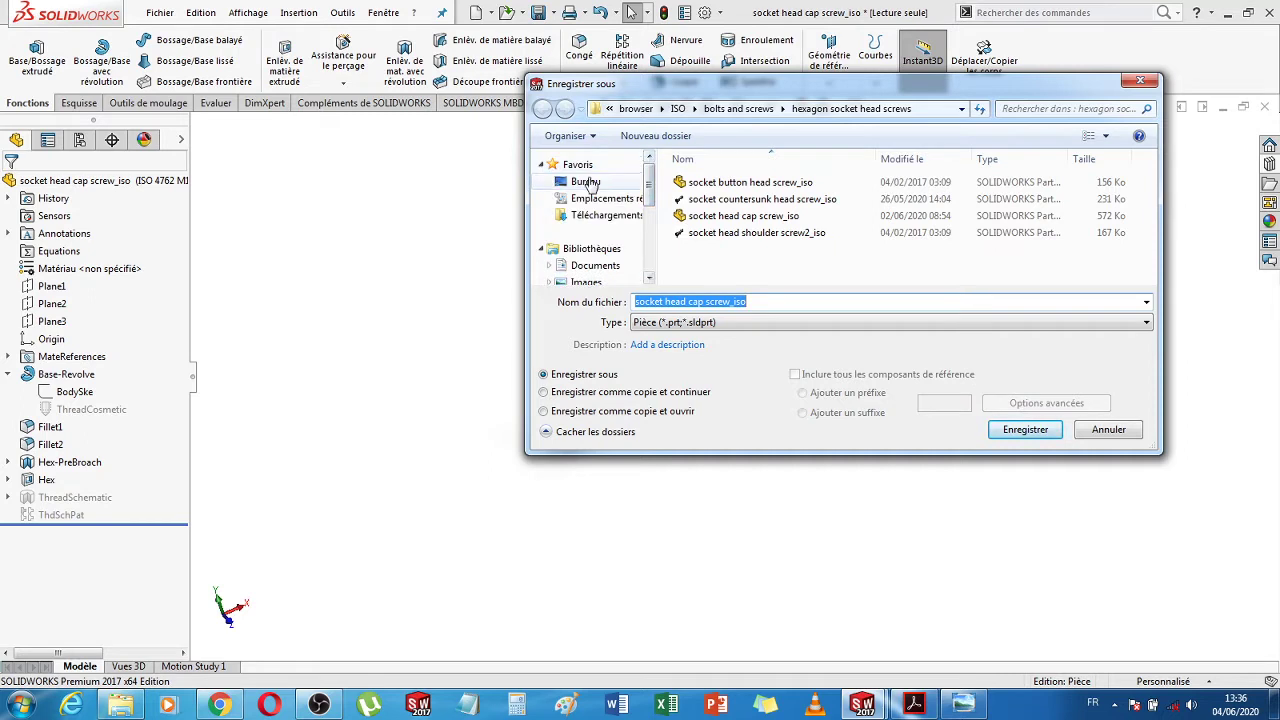
pyautogui.click(588, 182)
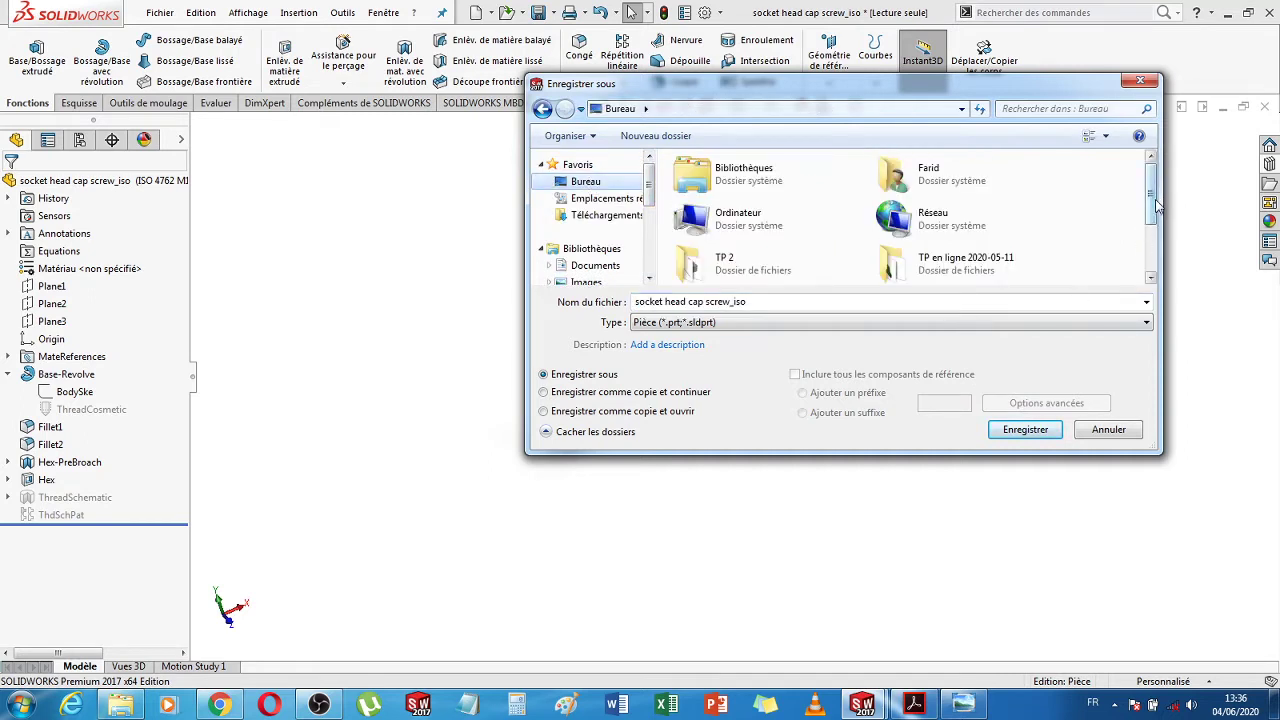
pyautogui.scroll(-1, 1157, 204)
pyautogui.click(731, 220)
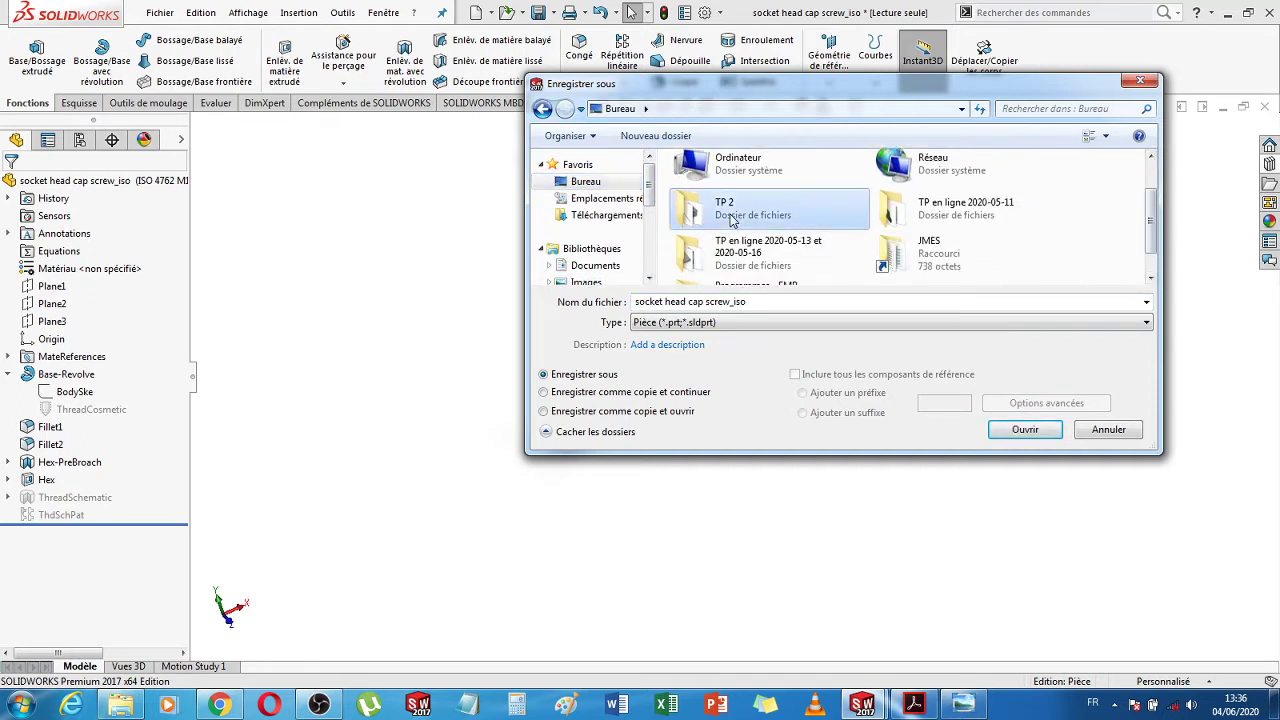
pyautogui.doubleClick(731, 213)
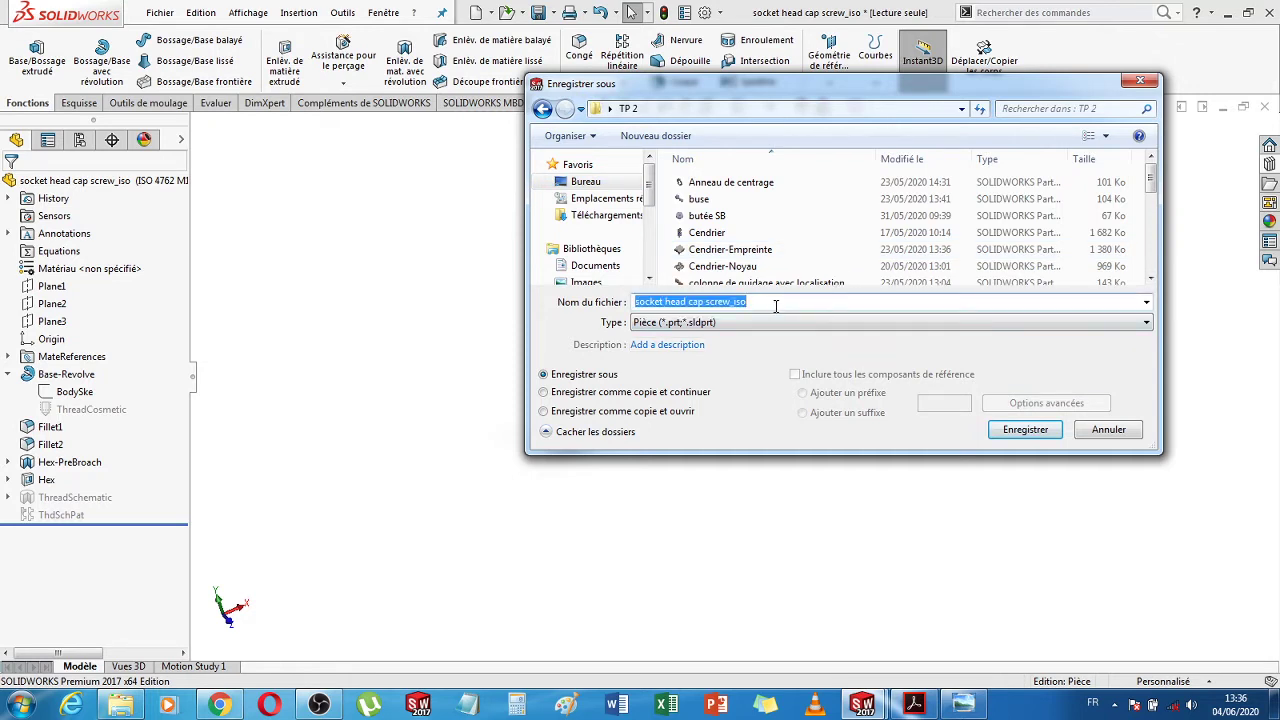
pyautogui.click(694, 302)
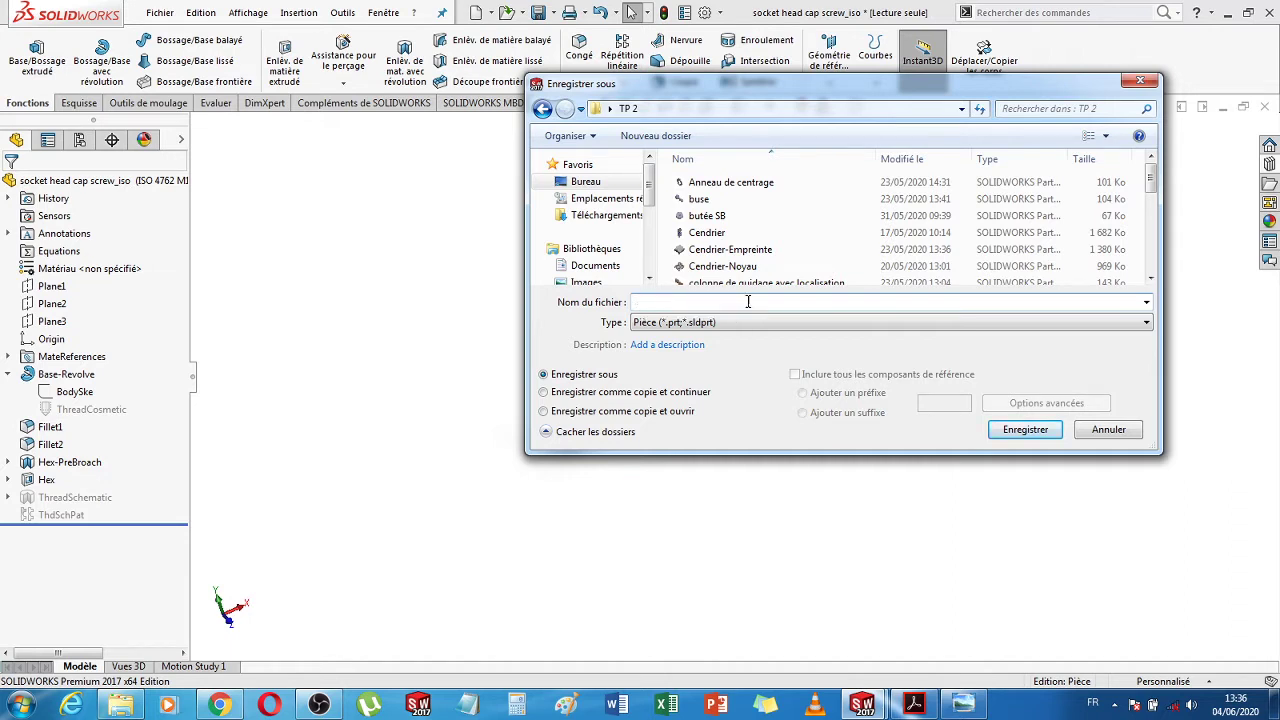
# Save the cap screw part in the TP 2 folder under the name socket head M16 210
pyautogui.doubleClick(734, 301)
pyautogui.press('BackSpace')
pyautogui.press('BackSpace')
pyautogui.press('BackSpace')
pyautogui.press('BackSpace')
pyautogui.press('Return')
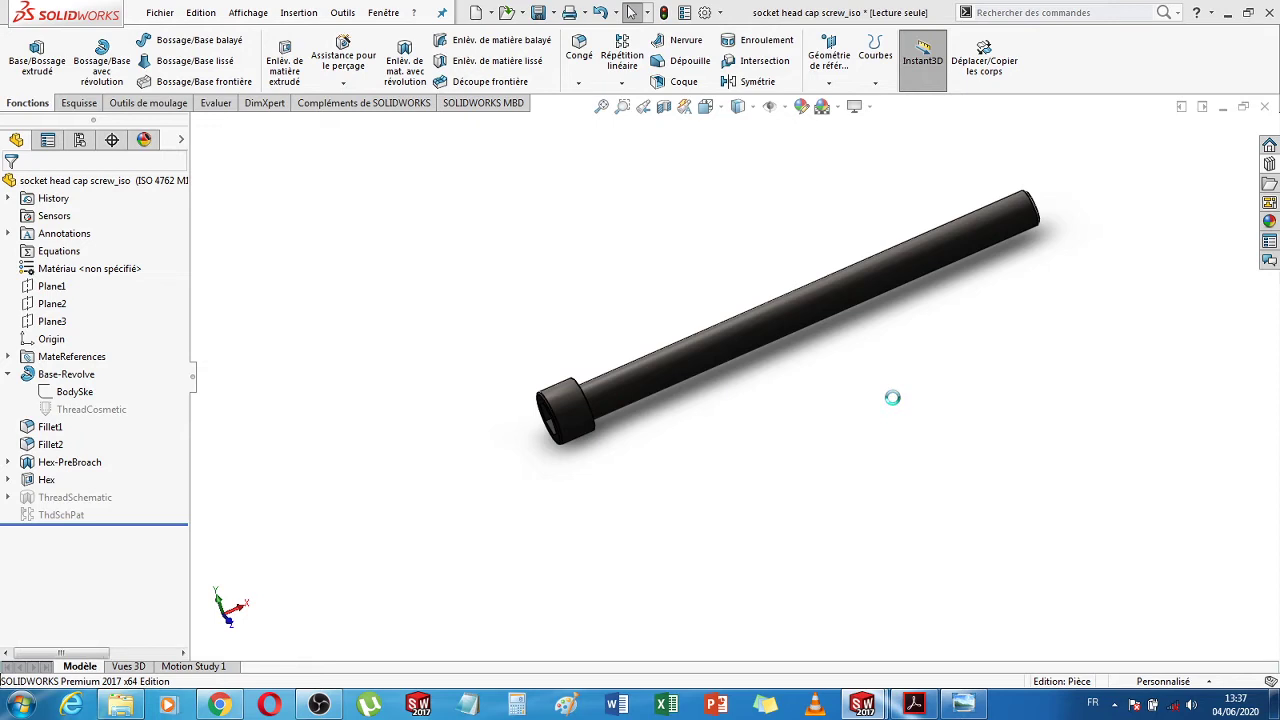
# Close the screw part and rebuild the Cendrier partie mobile assembly with the changed models
pyautogui.click(1265, 106)
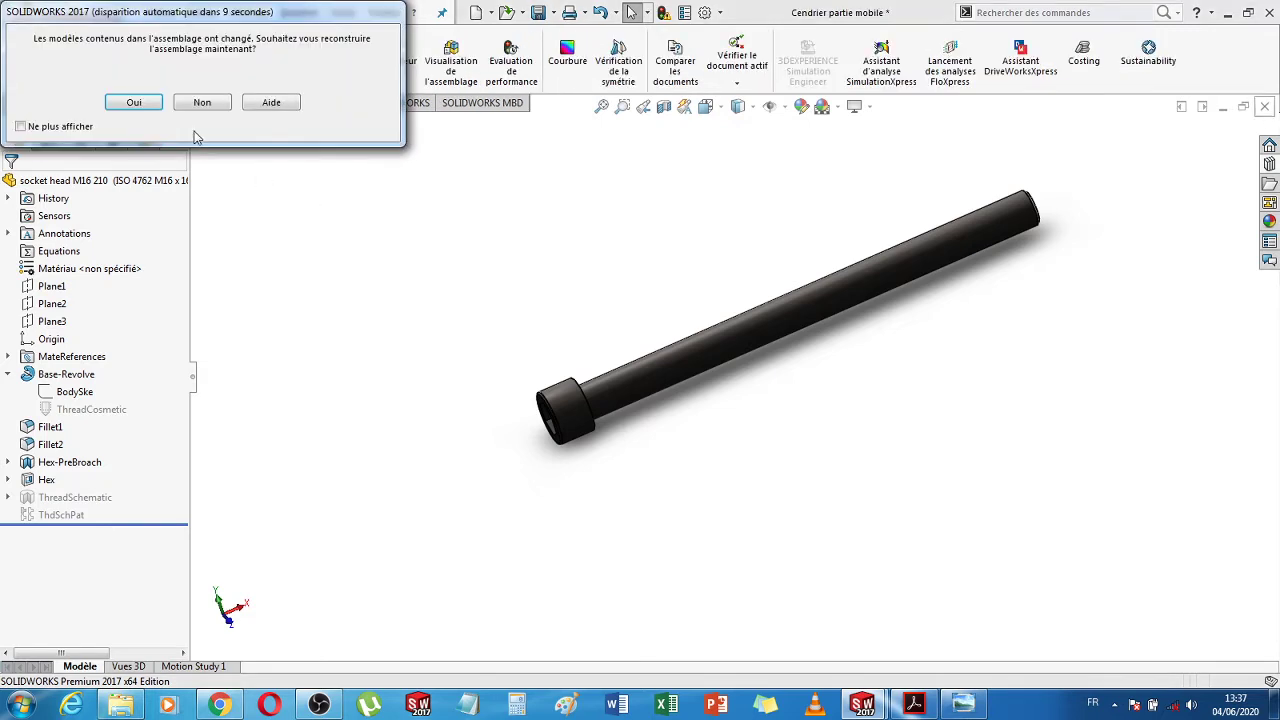
pyautogui.click(132, 102)
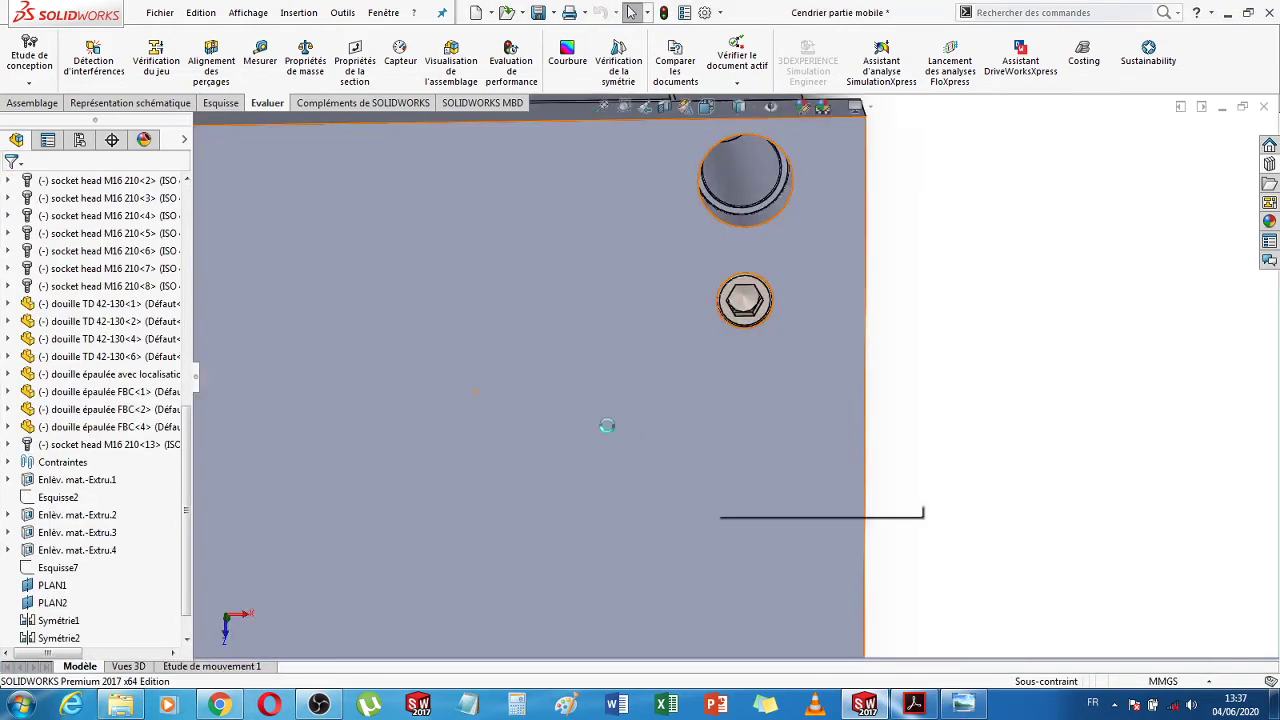
# Show the assembly in wireframe and orient it to the front view
pyautogui.moveTo(1056, 327); pyautogui.dragTo(972, 412, button='middle')
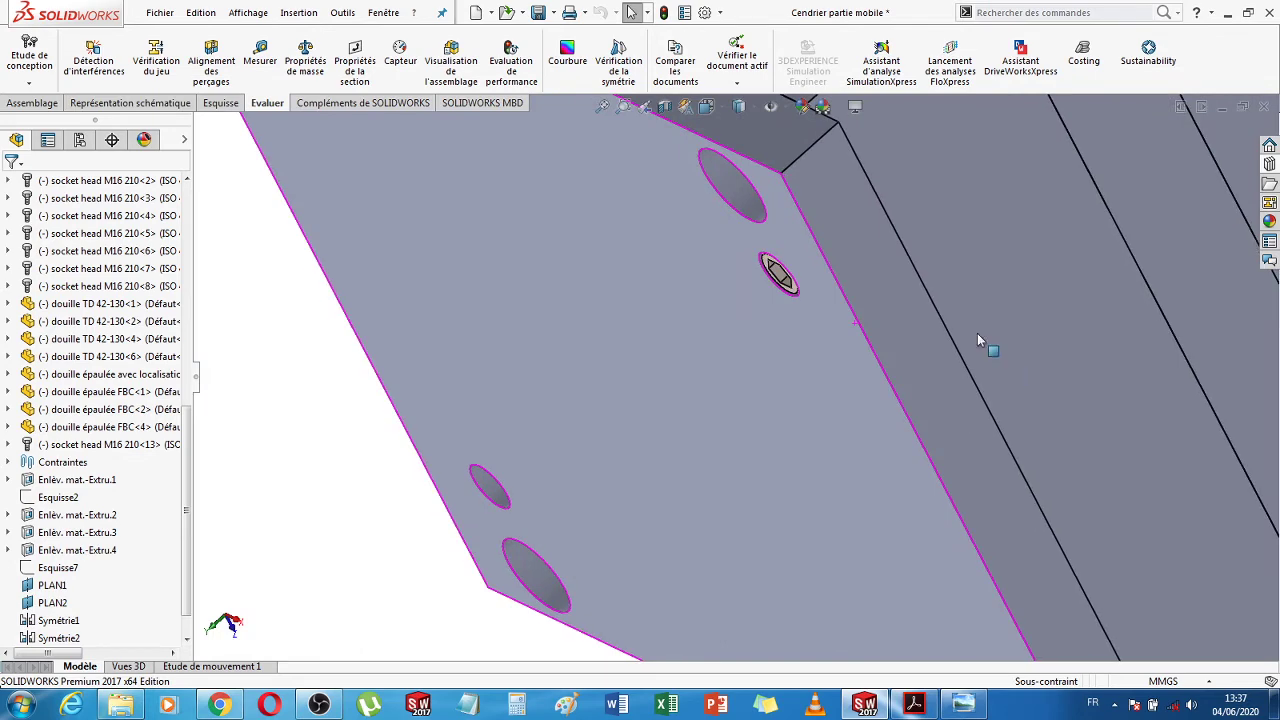
pyautogui.scroll(3, 978, 333)
pyautogui.scroll(2, 978, 333)
pyautogui.moveTo(1118, 218); pyautogui.dragTo(1088, 212, button='middle')
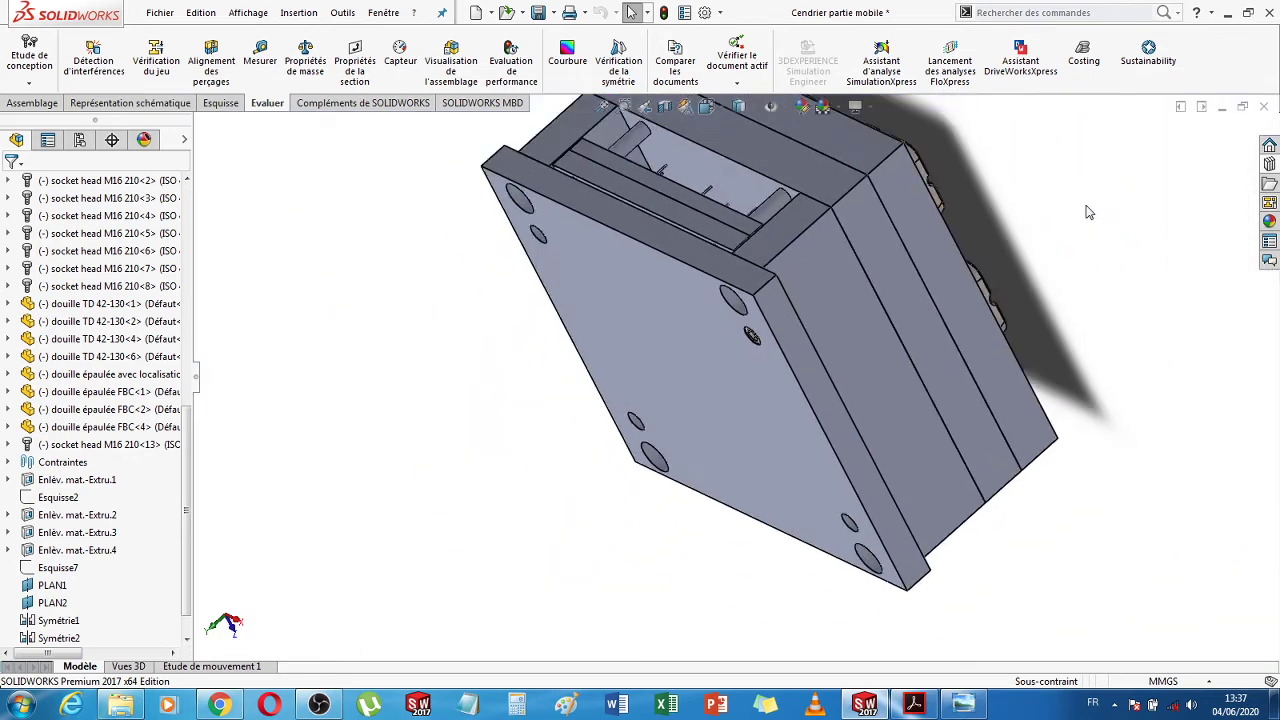
pyautogui.scroll(4, 985, 158)
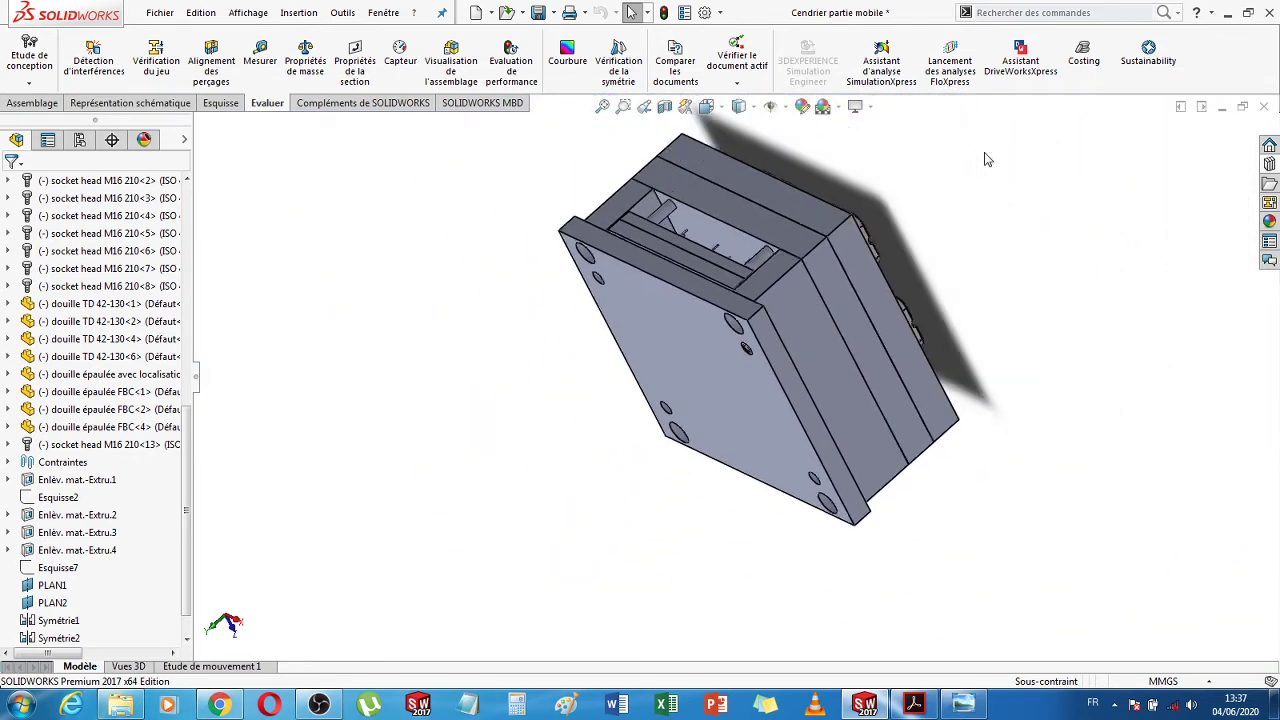
pyautogui.click(753, 110)
pyautogui.click(740, 218)
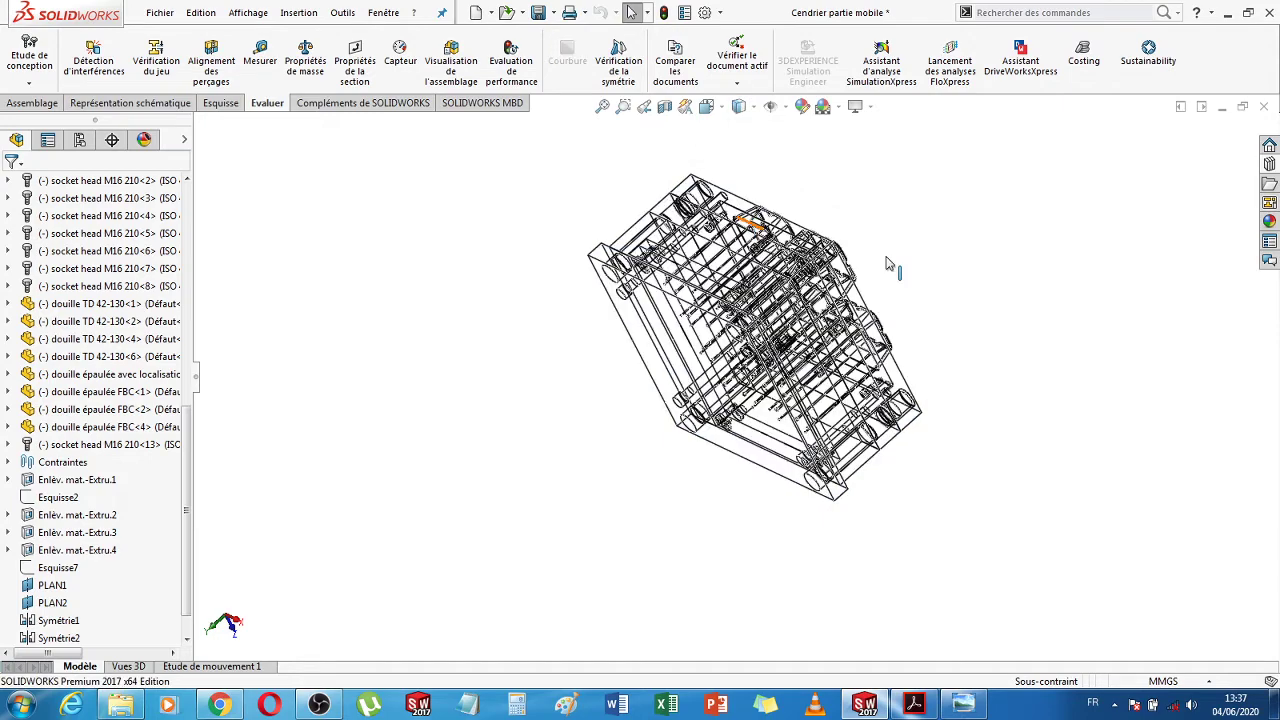
pyautogui.moveTo(985, 281); pyautogui.dragTo(900, 196, button='middle')
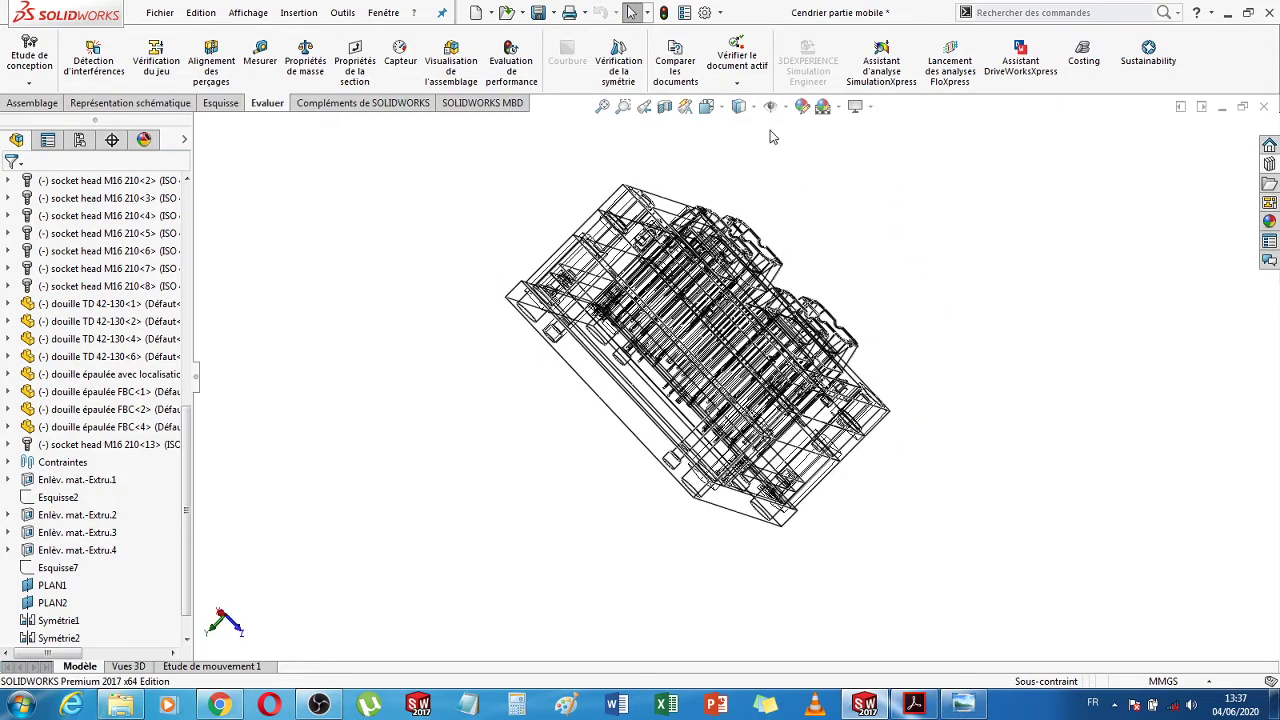
pyautogui.click(717, 110)
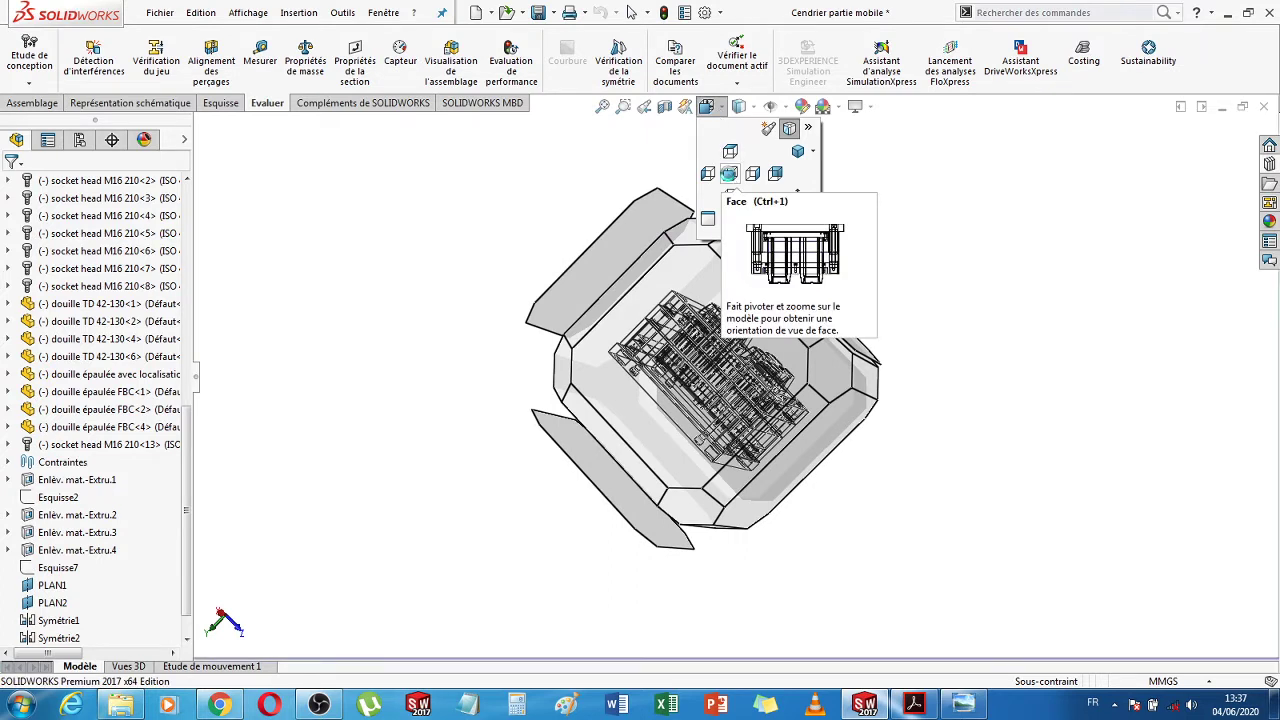
pyautogui.click(731, 176)
# Examine how the long M16 screw's head and threaded end fit in the plates, comparing it with the screw hole on the opposite side
pyautogui.scroll(-3, 429, 424)
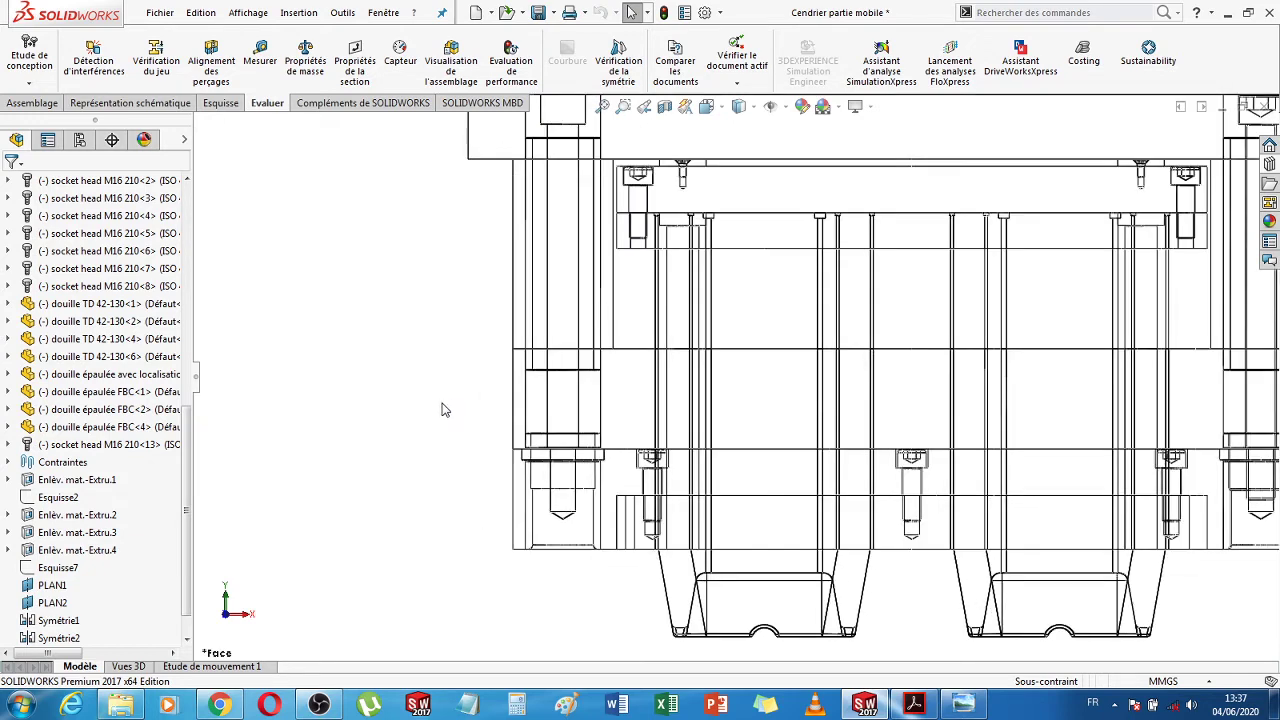
pyautogui.scroll(-2, 444, 409)
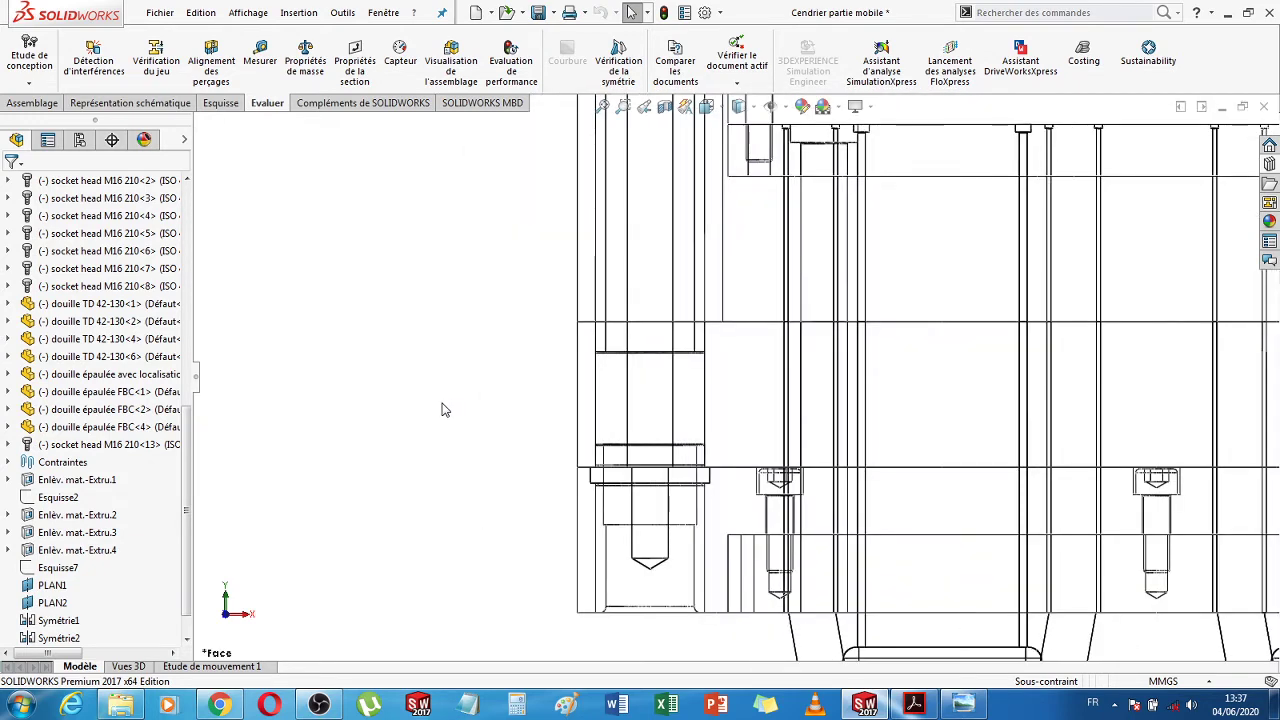
pyautogui.scroll(4, 444, 409)
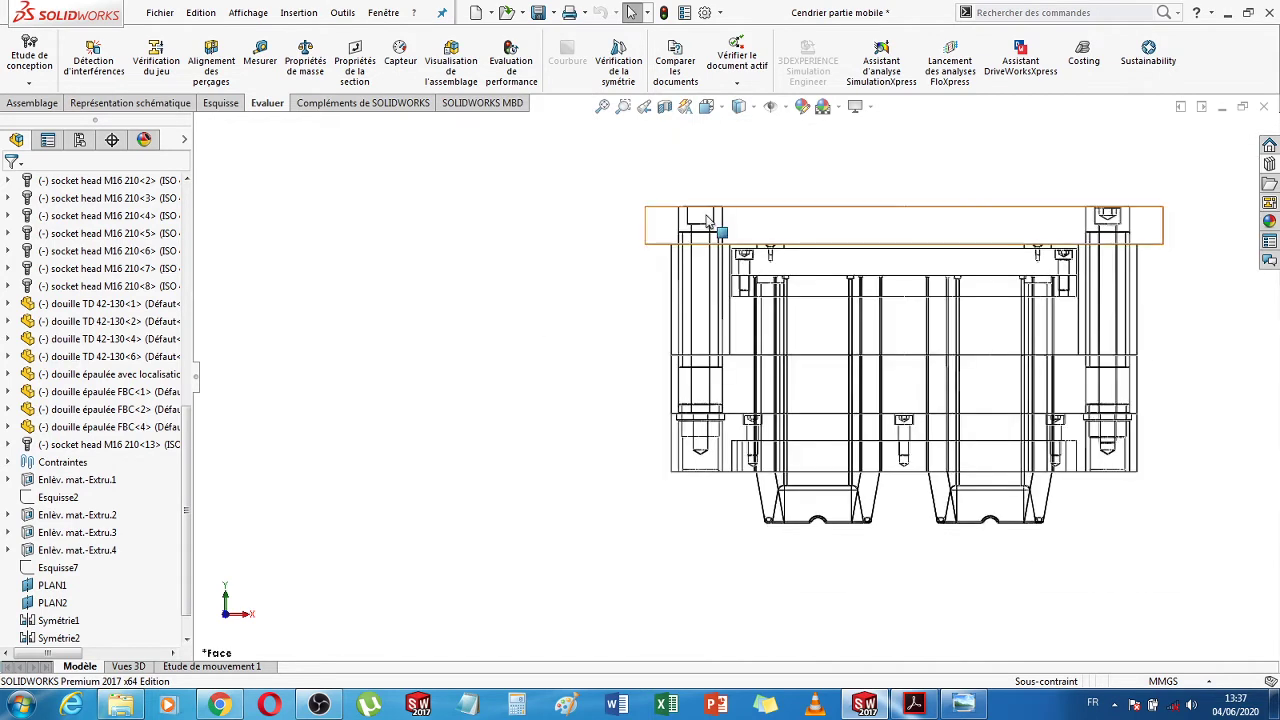
pyautogui.scroll(-2, 1211, 406)
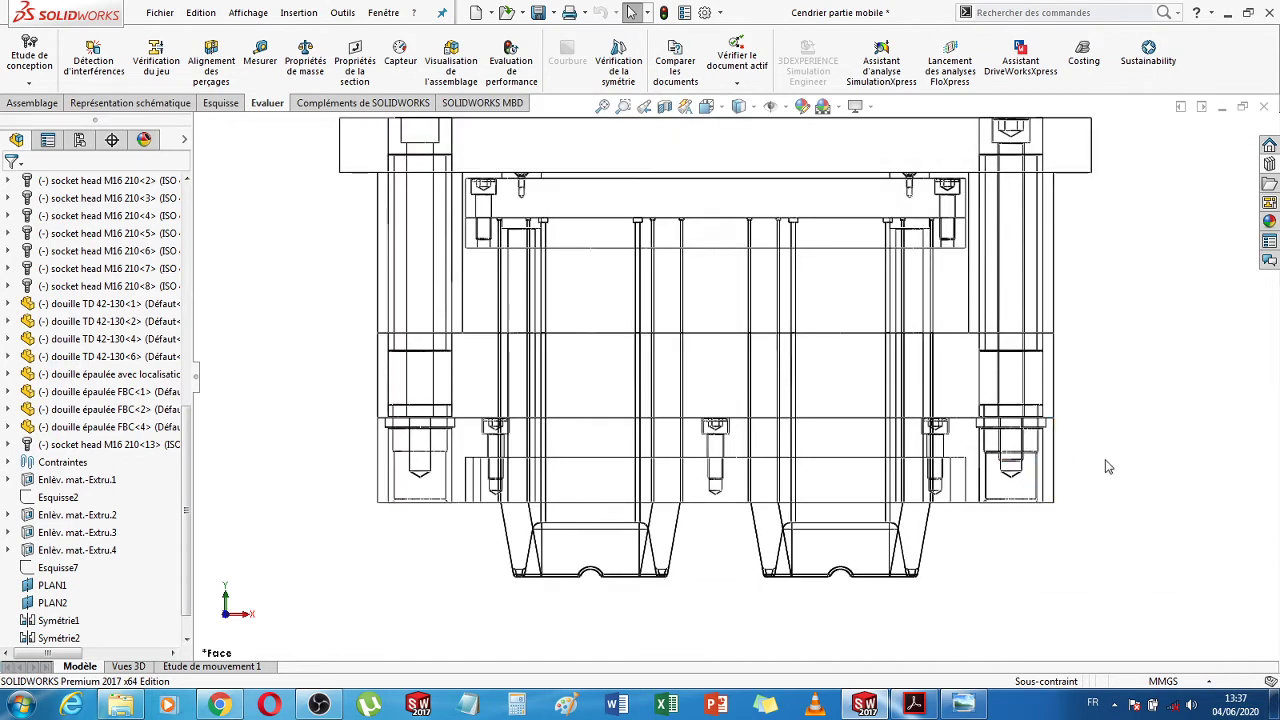
pyautogui.scroll(2, 1107, 466)
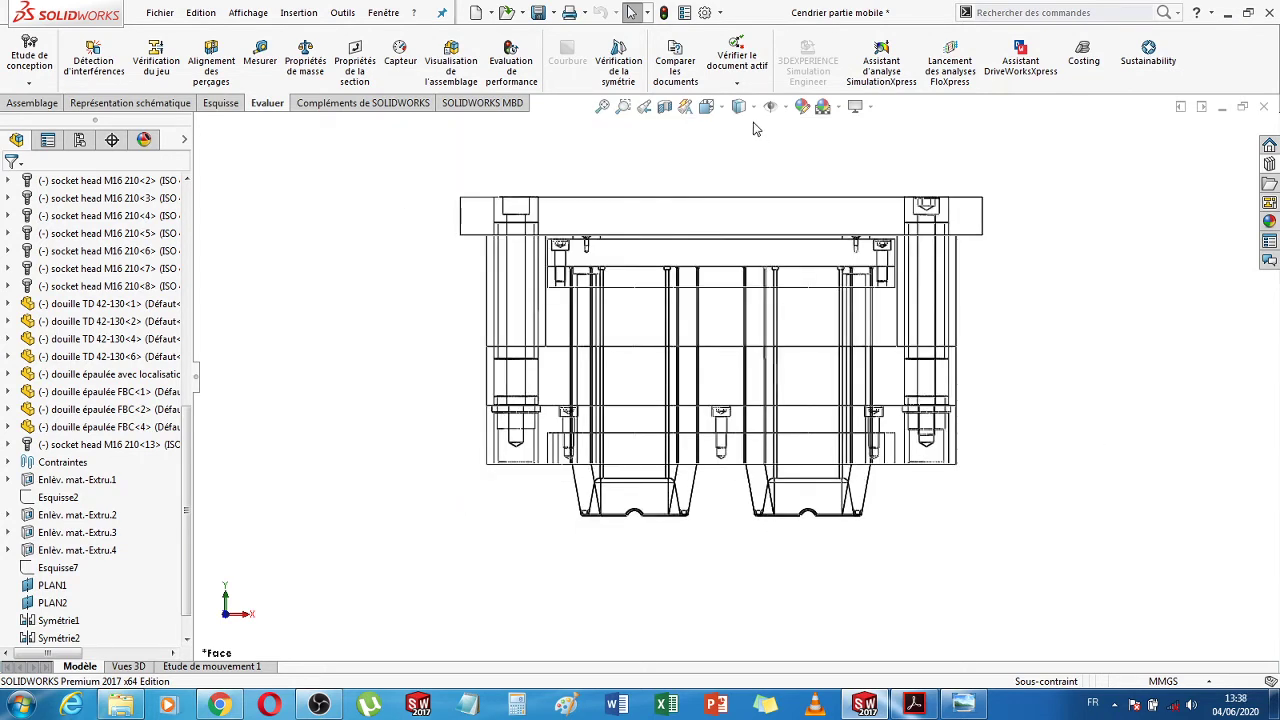
pyautogui.scroll(-5, 938, 418)
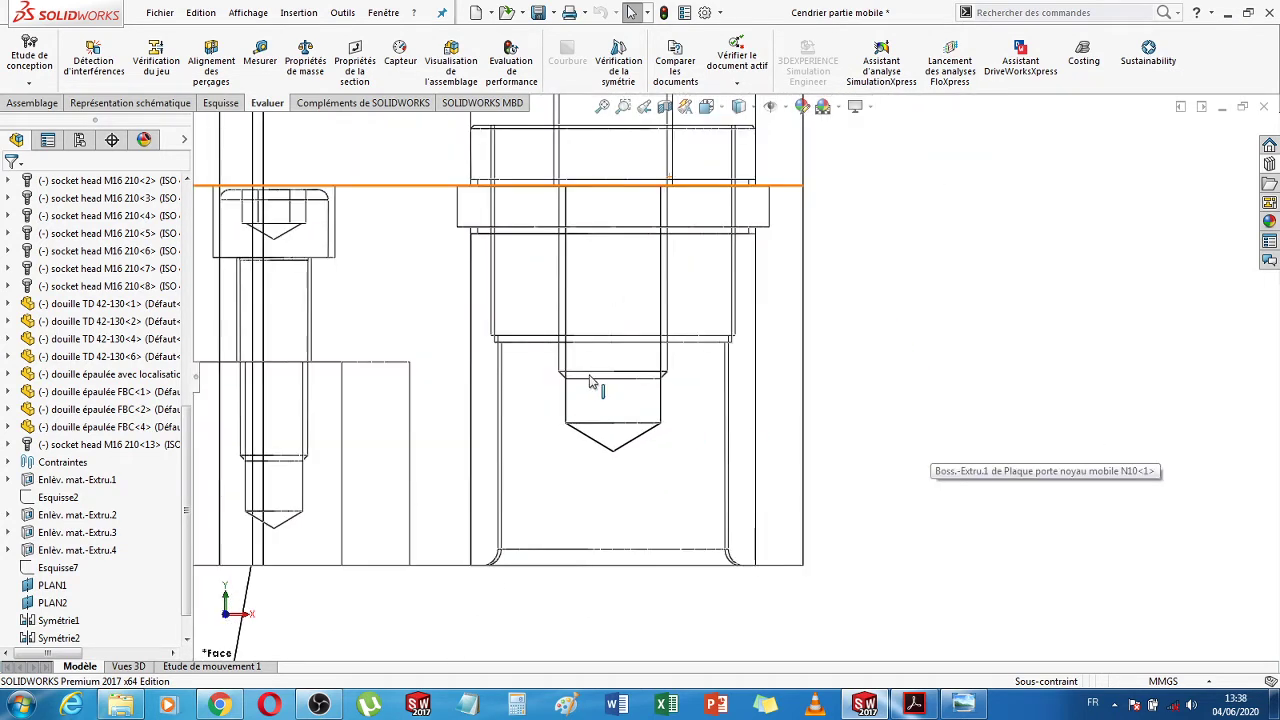
pyautogui.scroll(6, 938, 412)
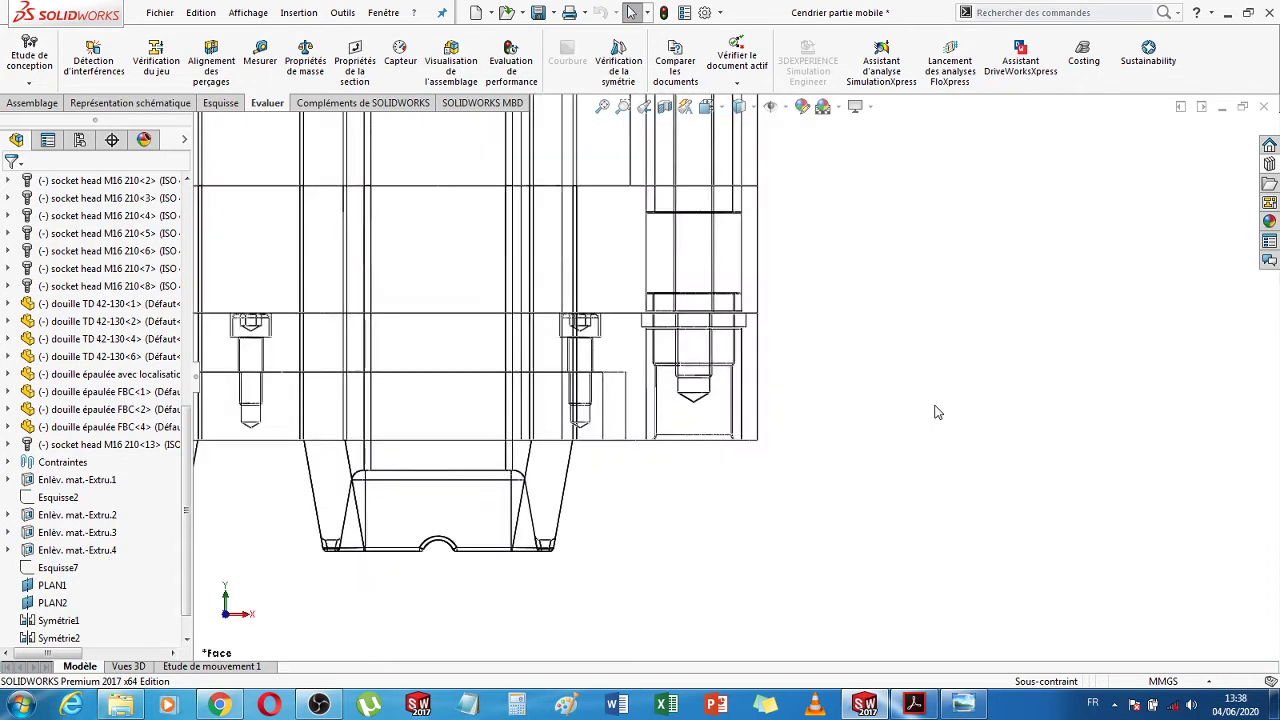
pyautogui.scroll(-4, 728, 251)
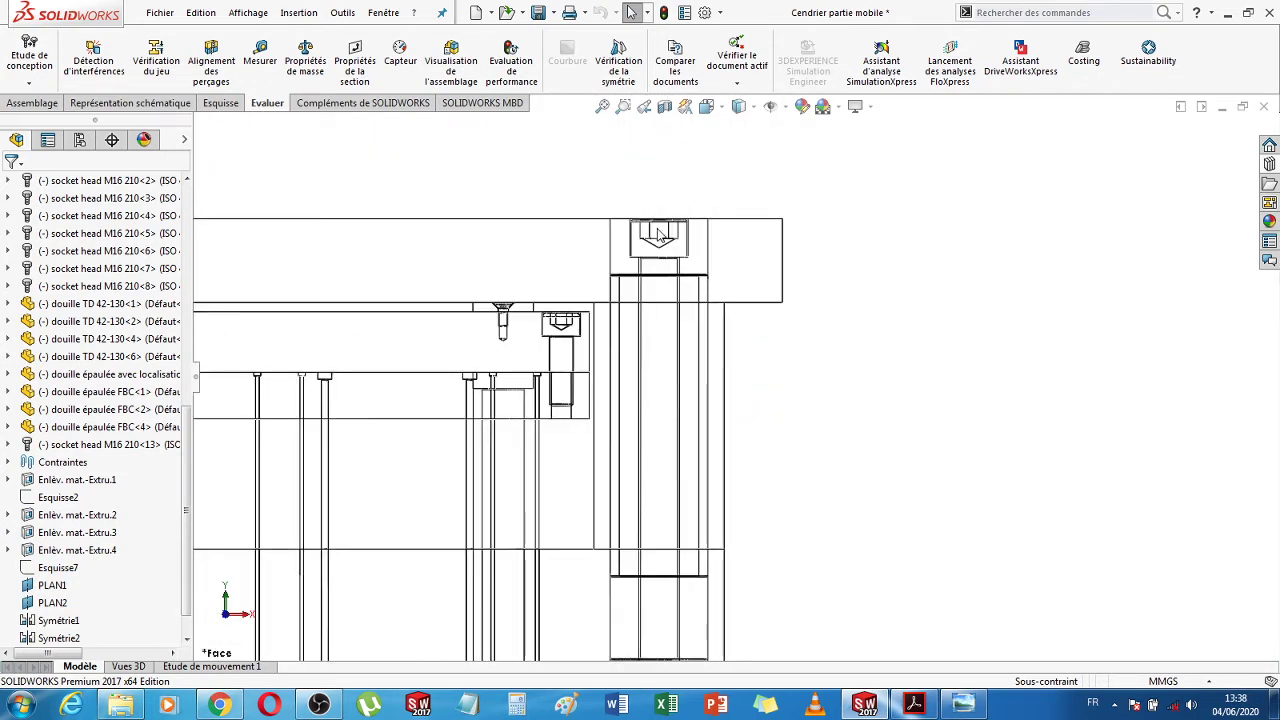
pyautogui.scroll(5, 662, 495)
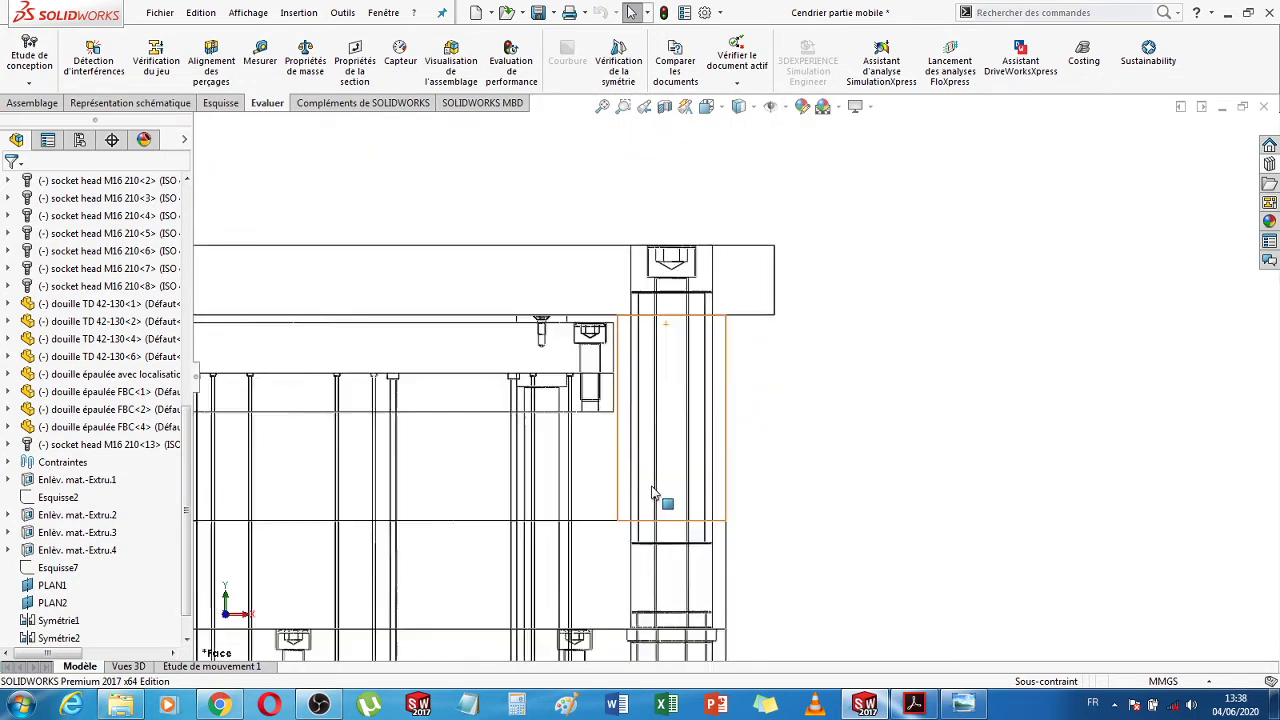
pyautogui.scroll(-4, 740, 503)
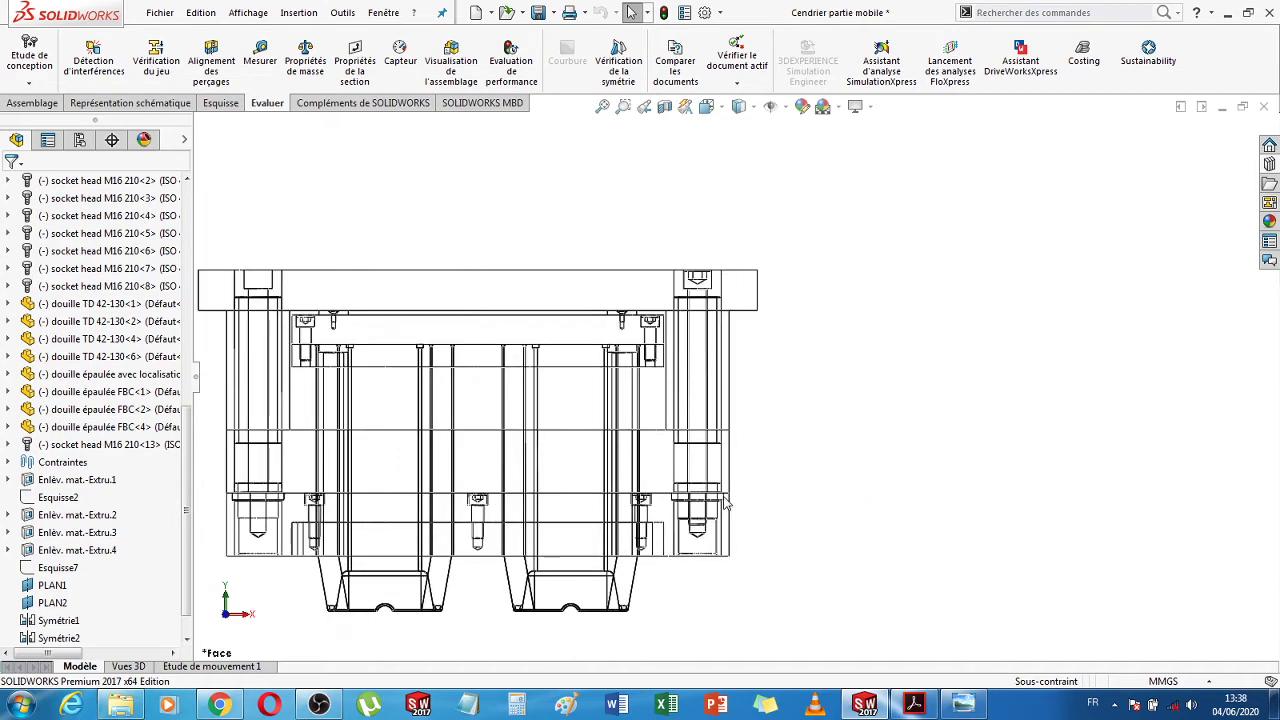
pyautogui.scroll(-1, 720, 500)
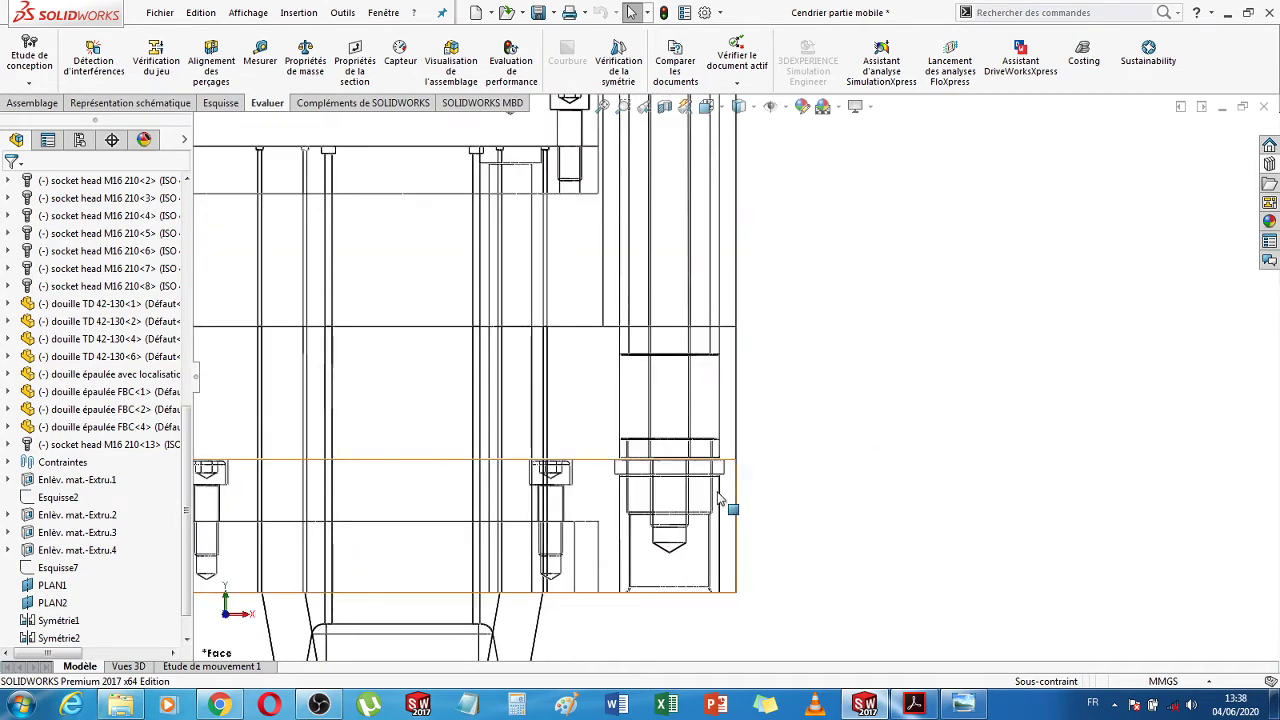
pyautogui.scroll(6, 720, 500)
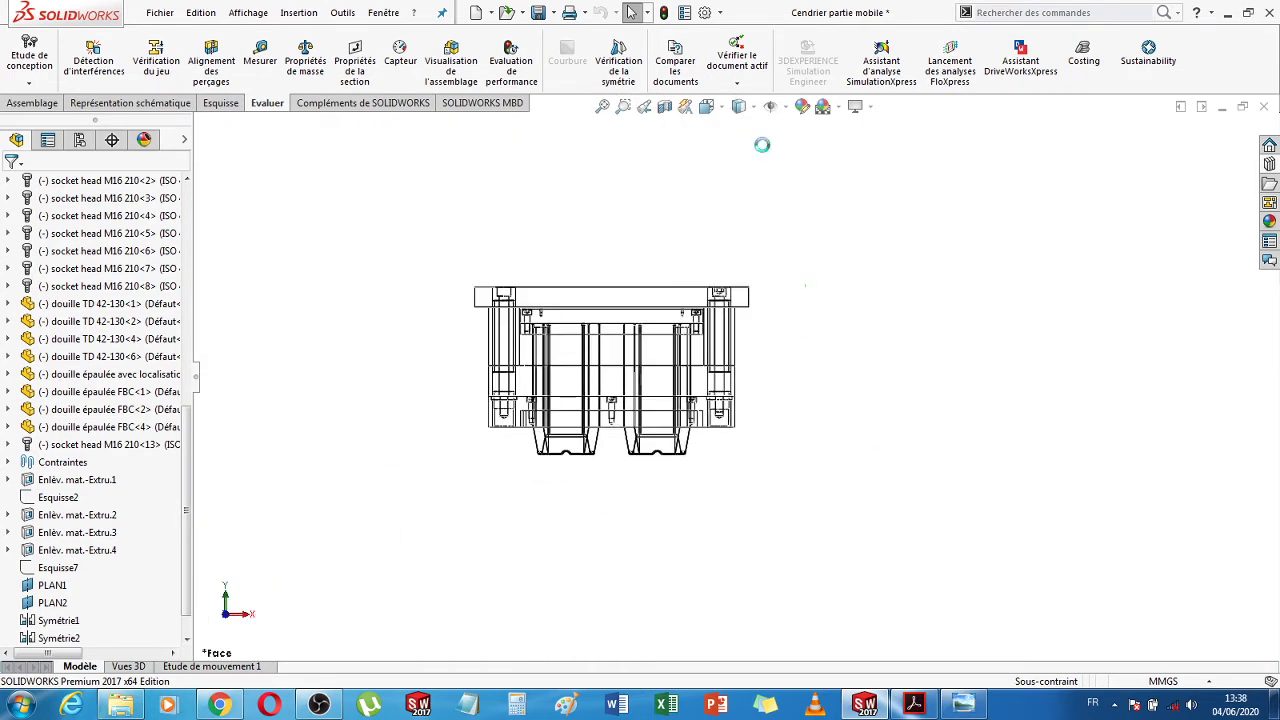
# Return the assembly to the shaded display with edges and bring the counter plate's screw holes into view
pyautogui.click(744, 130)
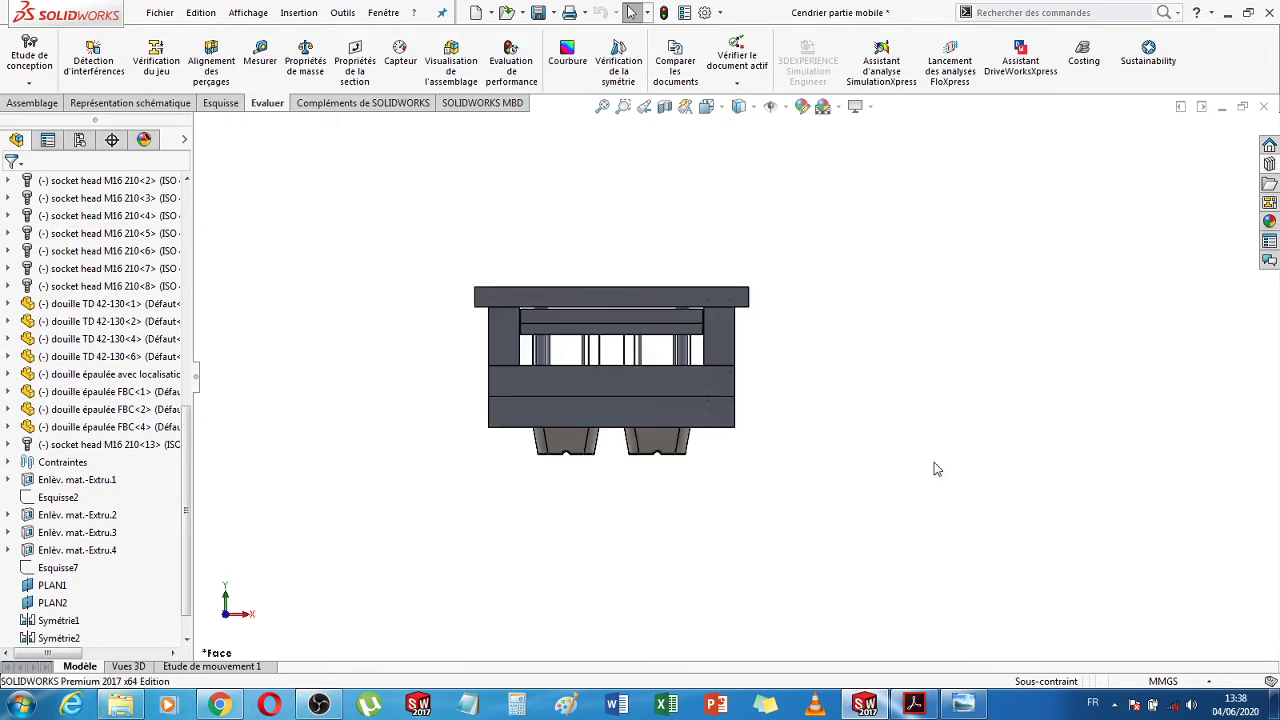
pyautogui.moveTo(763, 372)
pyautogui.mouseDown(button='middle')
pyautogui.moveTo(759, 297)
pyautogui.moveTo(596, 276)
pyautogui.moveTo(500, 312)
pyautogui.mouseUp(button='middle')
pyautogui.scroll(-1, 838, 343)
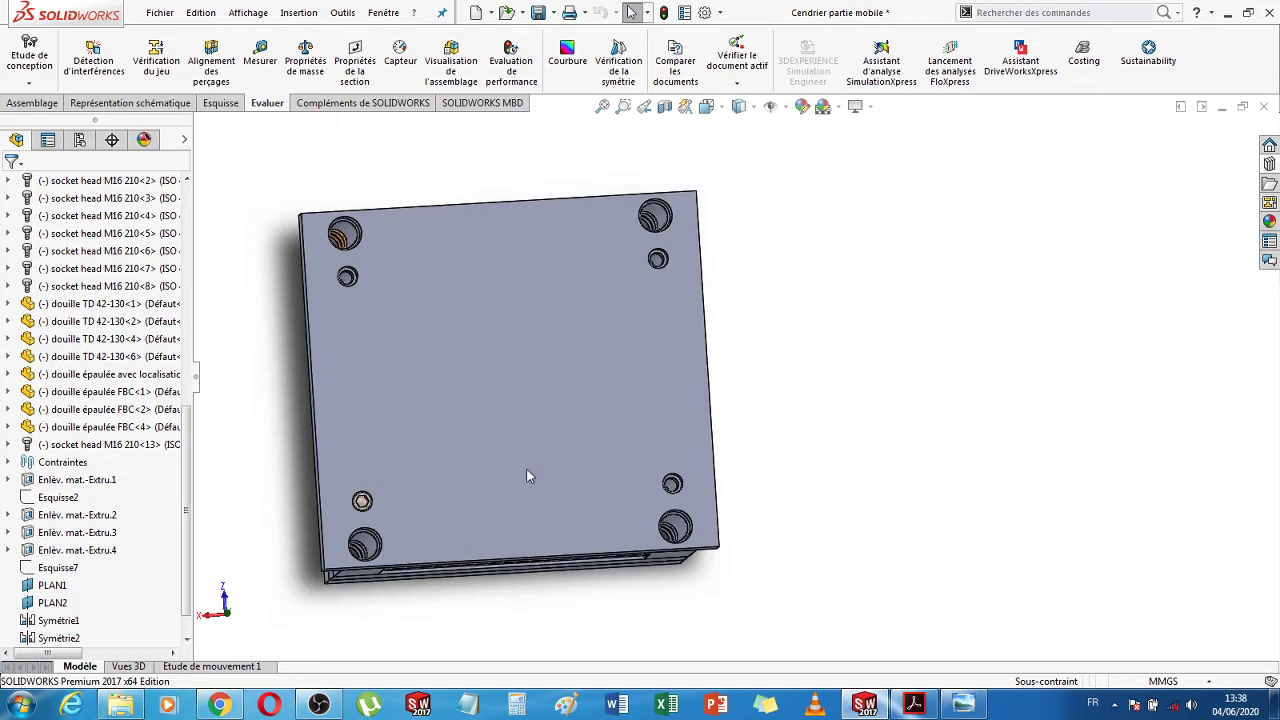
pyautogui.scroll(-5, 530, 474)
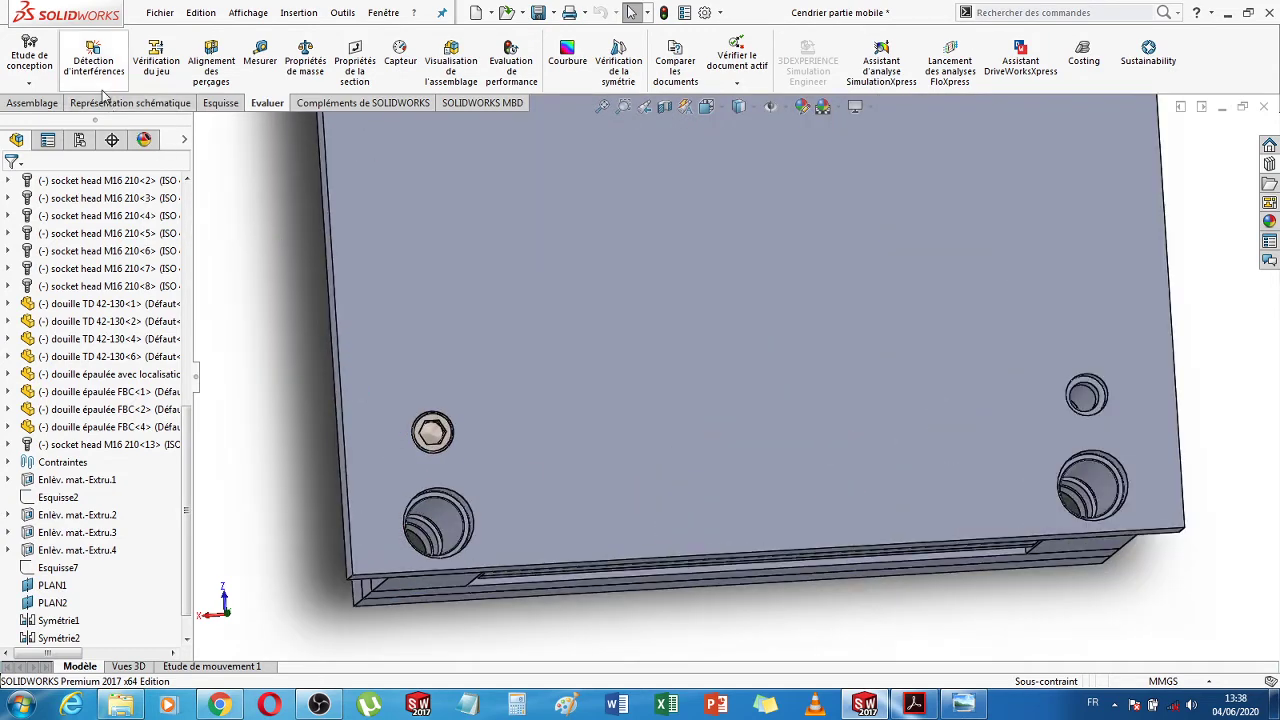
# Copy the M16 210 screw with its mates into the counter plate's nearest empty screw hole, using that hole's circular edge and counterbore face
pyautogui.click(32, 103)
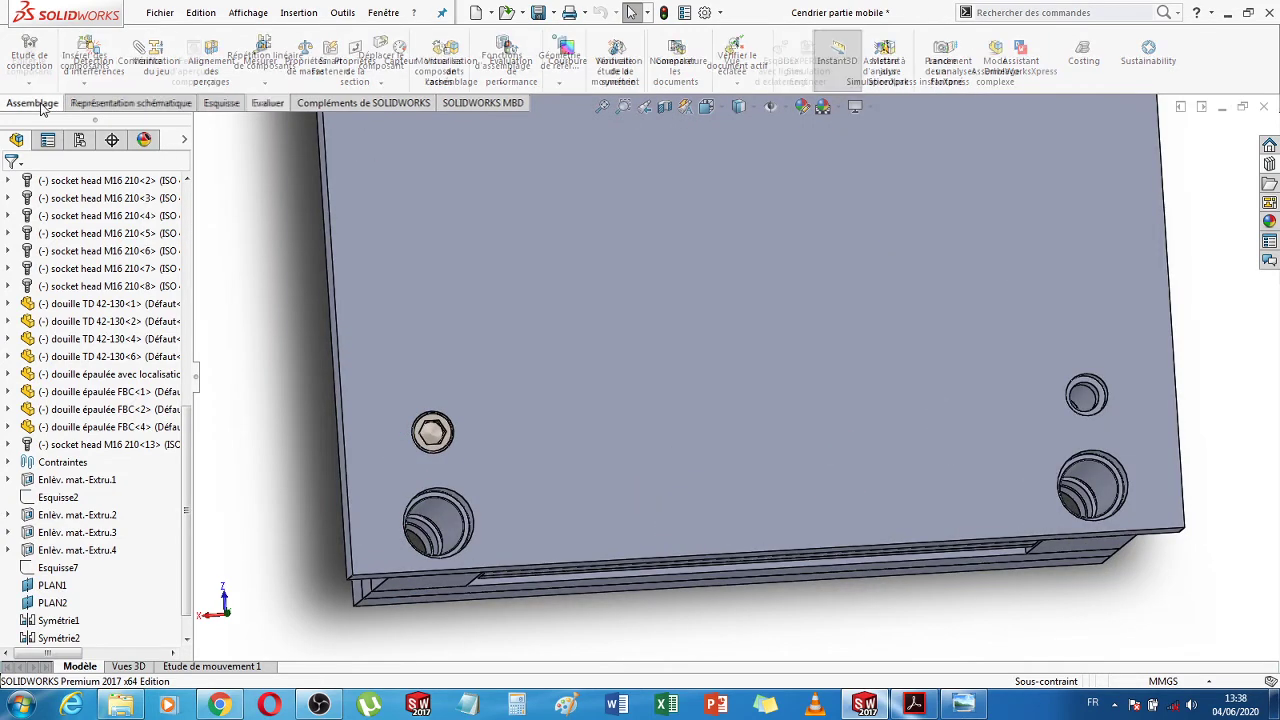
pyautogui.click(84, 83)
pyautogui.click(102, 158)
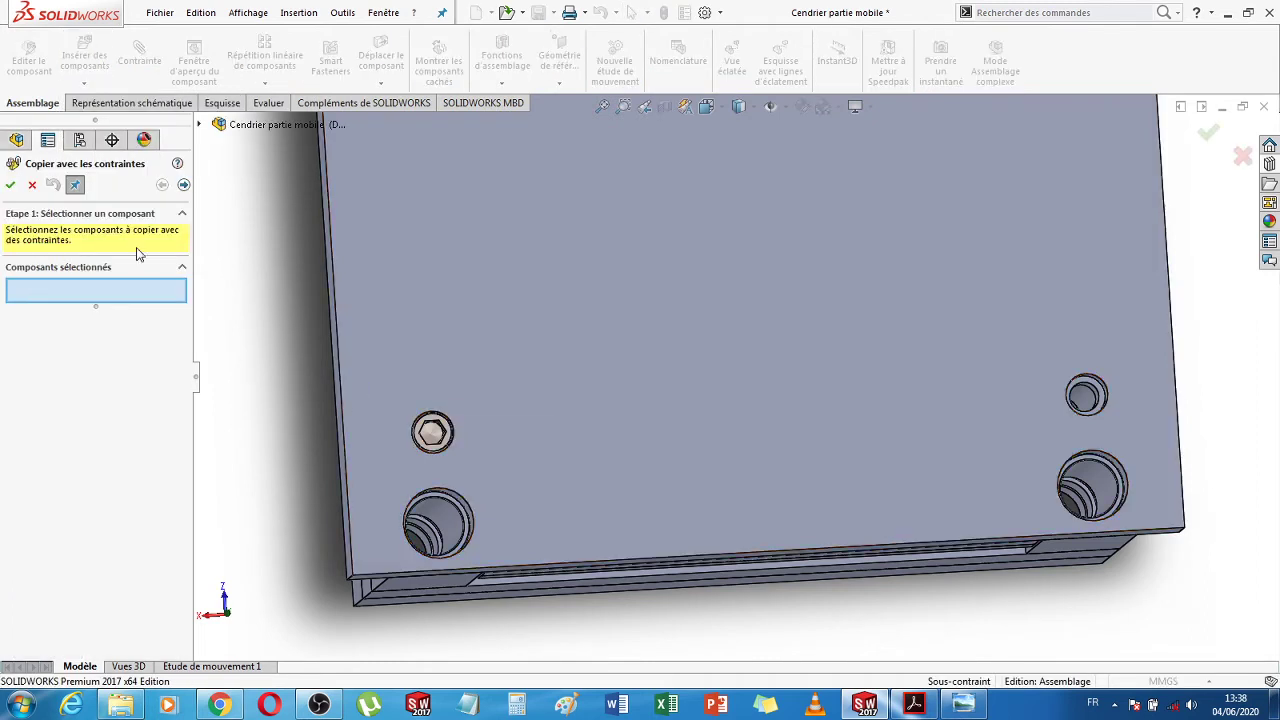
pyautogui.click(425, 432)
pyautogui.click(183, 184)
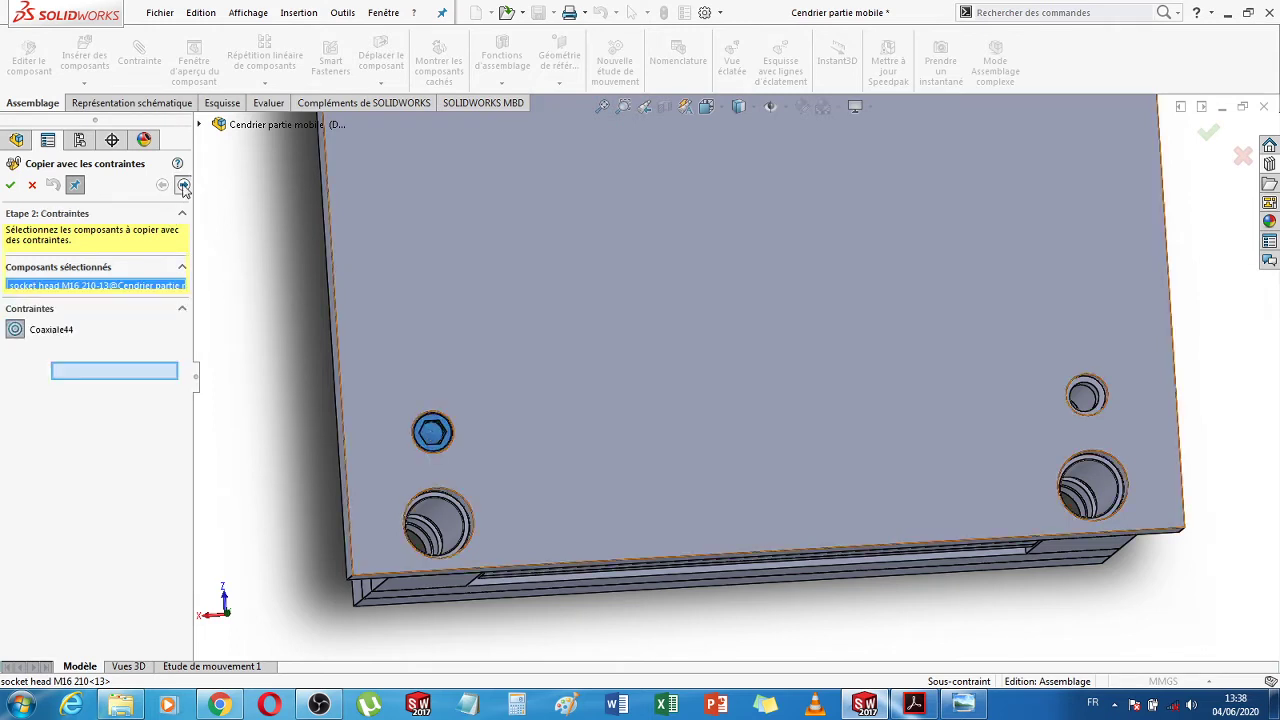
pyautogui.scroll(-5, 1112, 398)
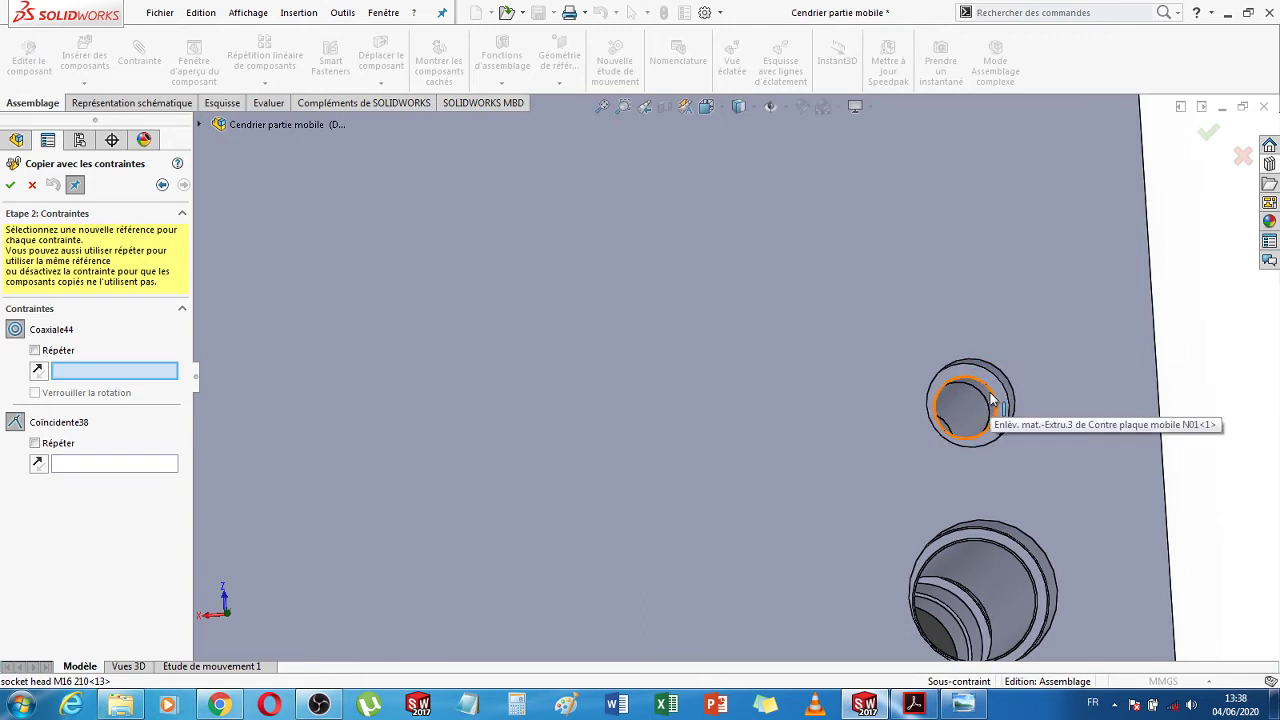
pyautogui.click(989, 394)
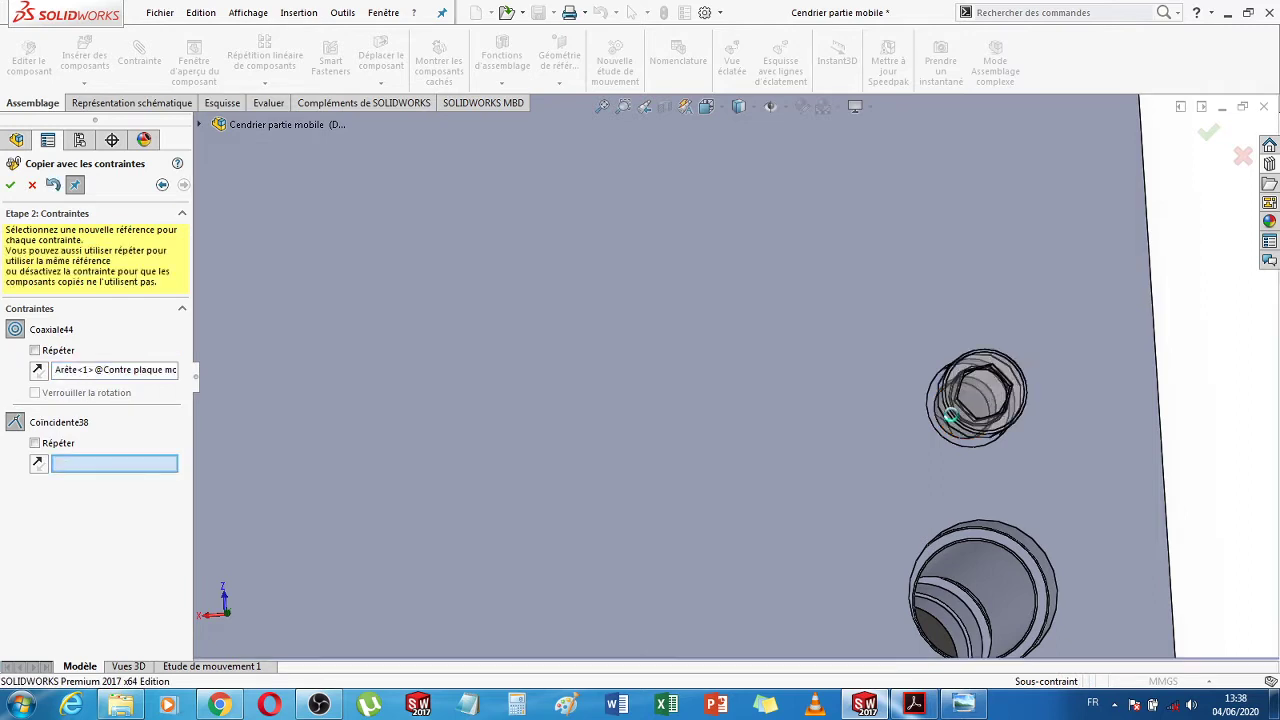
pyautogui.click(930, 402)
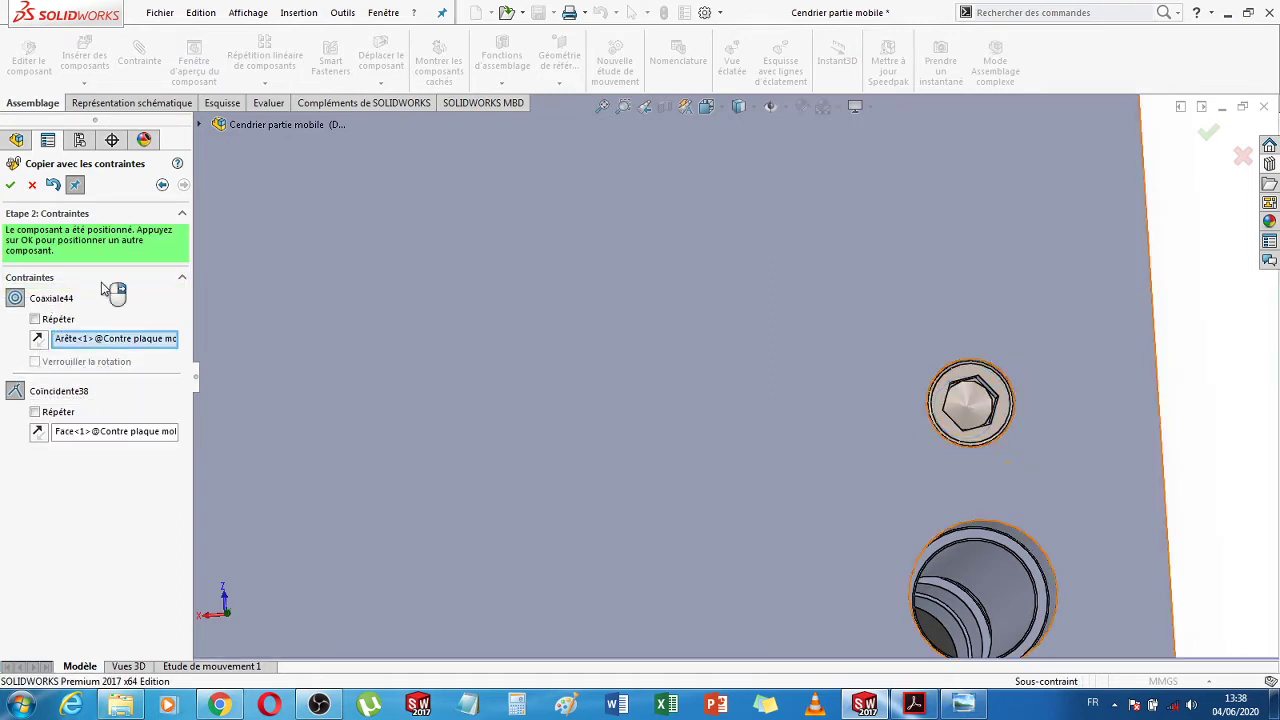
pyautogui.scroll(1, 102, 289)
pyautogui.click(12, 187)
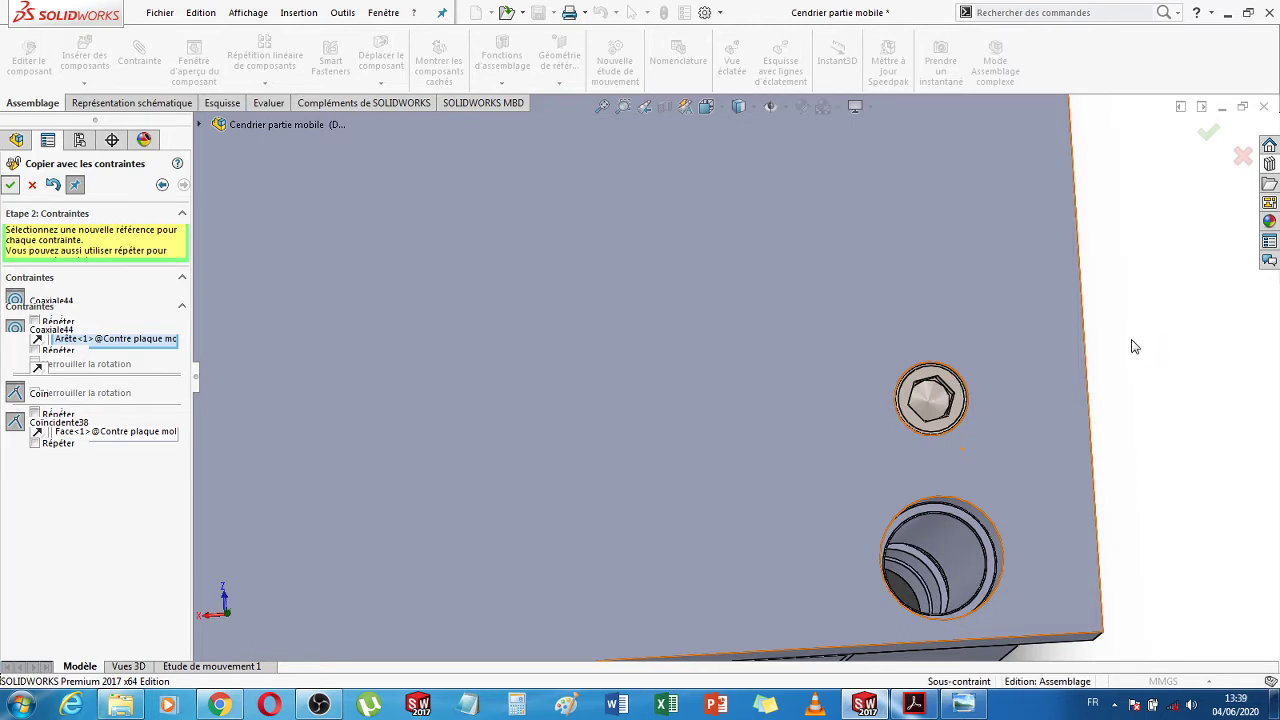
# Copy the M16 210 screw with its mates into the far hole on the original screw's side, using that hole's circular edge and counterbore face
pyautogui.scroll(5, 1114, 306)
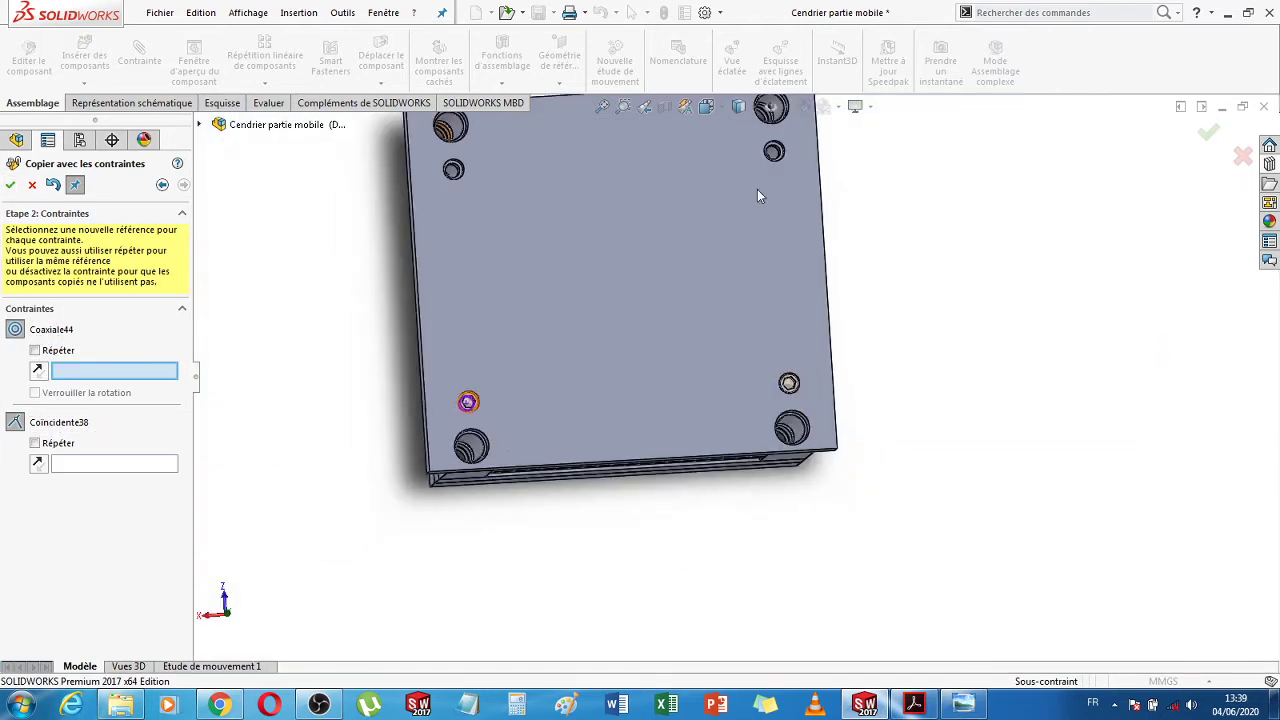
pyautogui.scroll(-4, 530, 160)
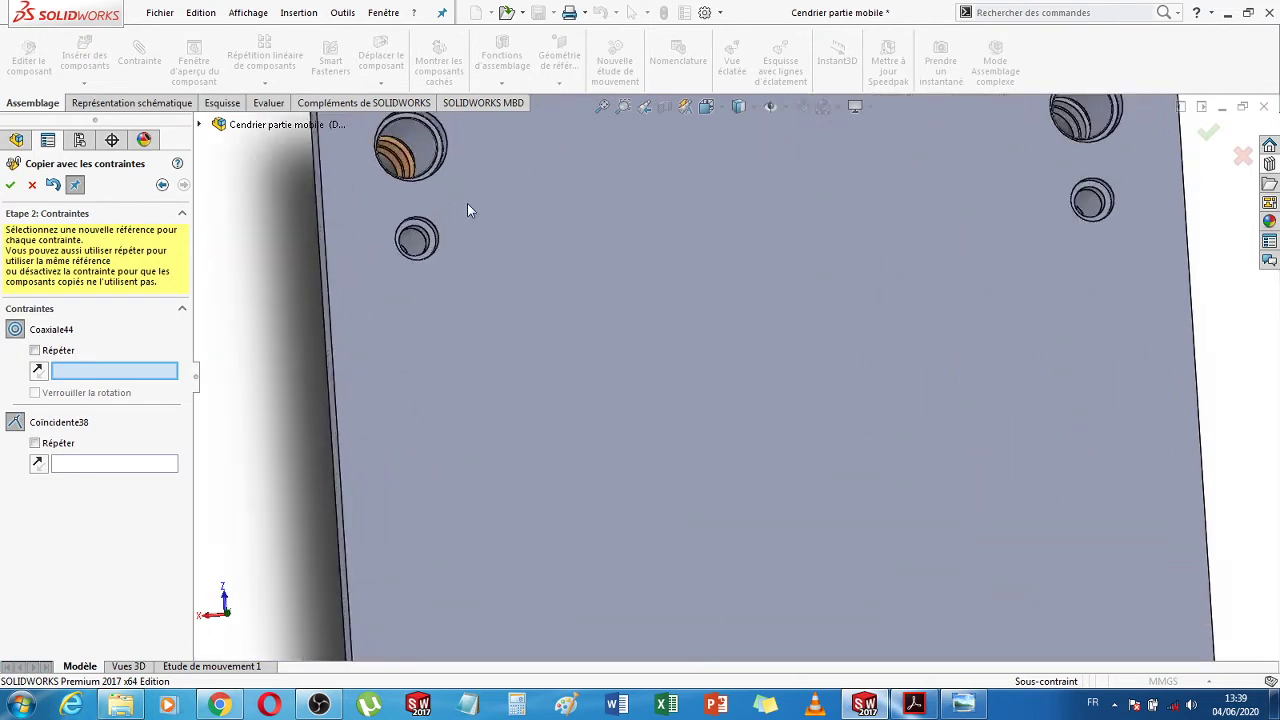
pyautogui.click(417, 248)
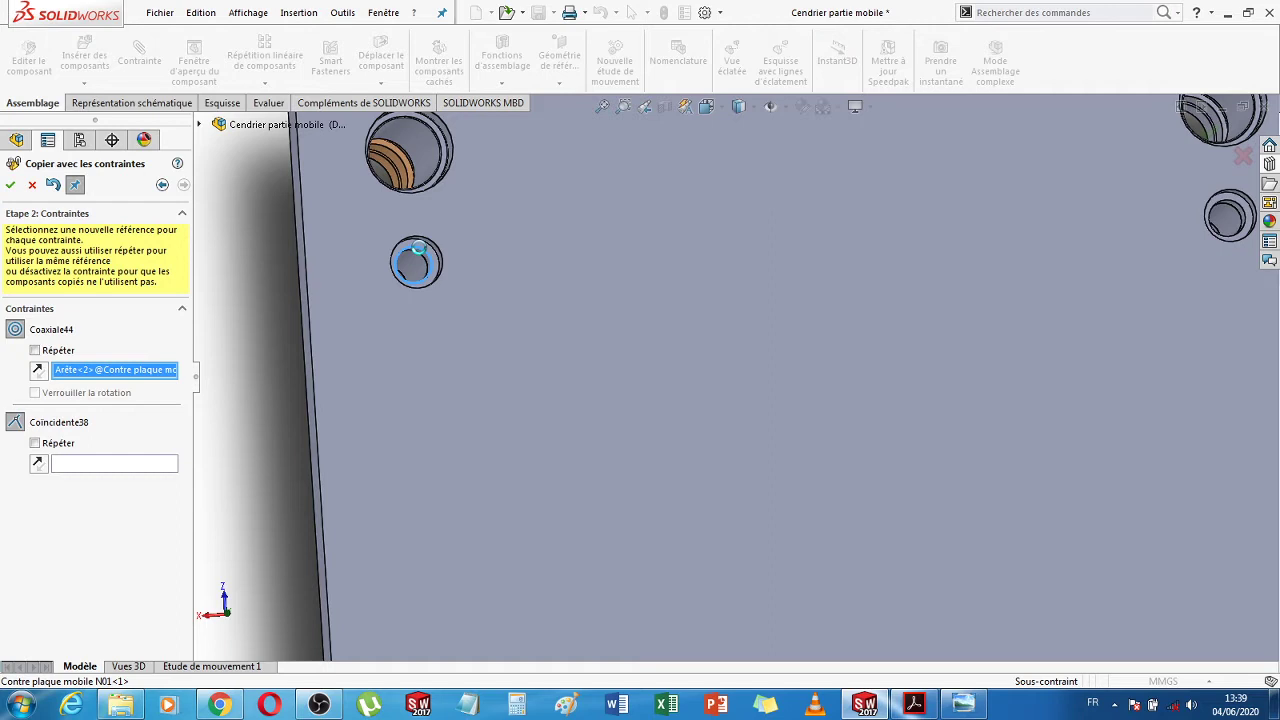
pyautogui.click(408, 250)
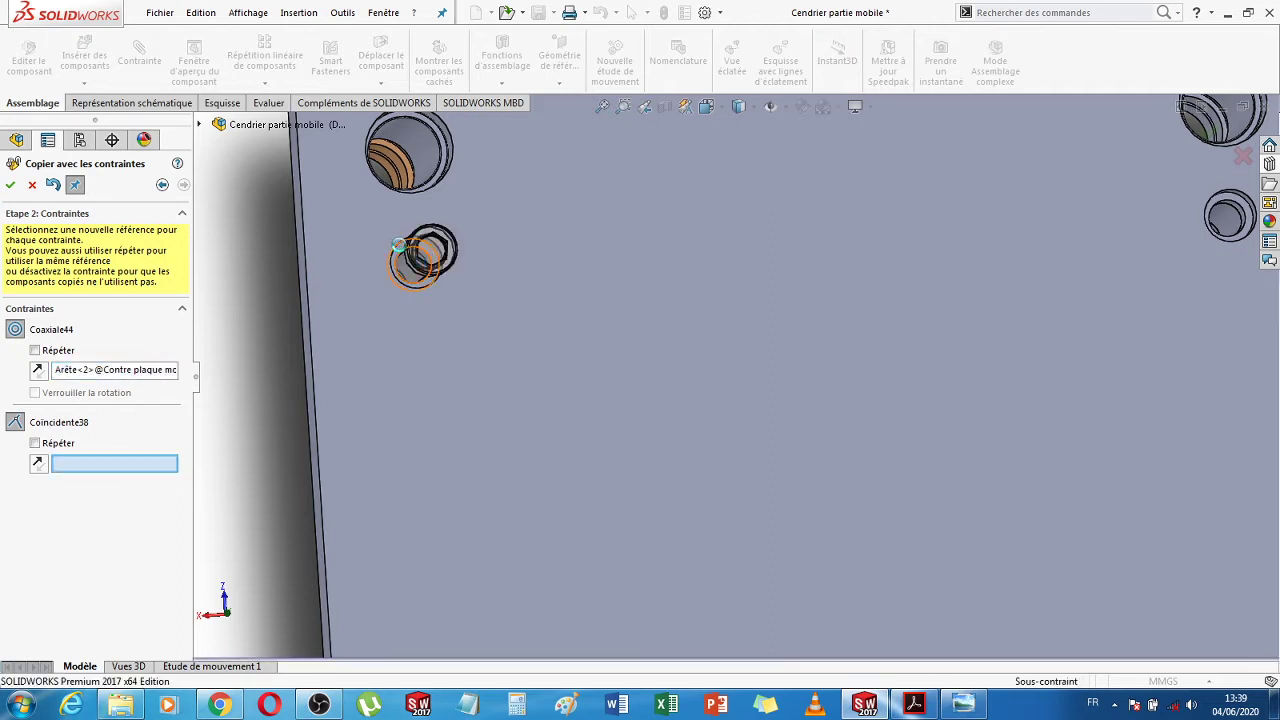
pyautogui.click(398, 252)
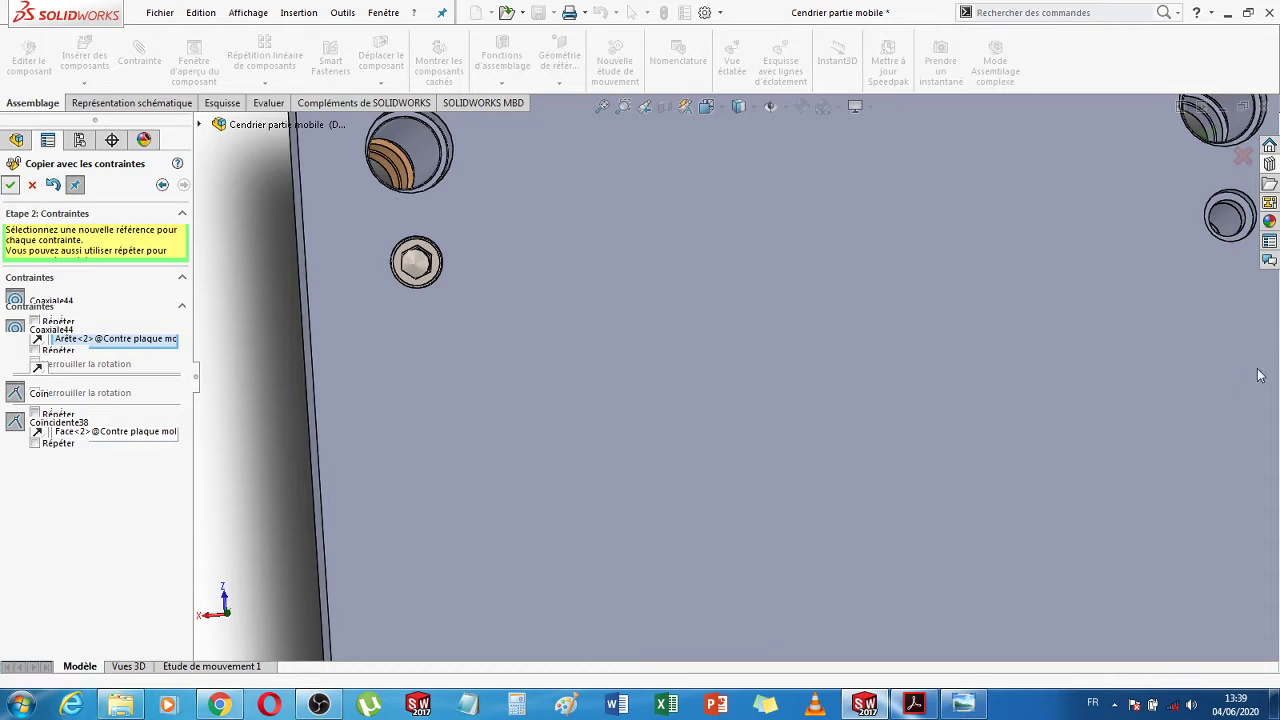
# Copy the screw into the counter plate's last empty screw hole with its circular edge and counterbore face, and end the copying
pyautogui.scroll(3, 1260, 375)
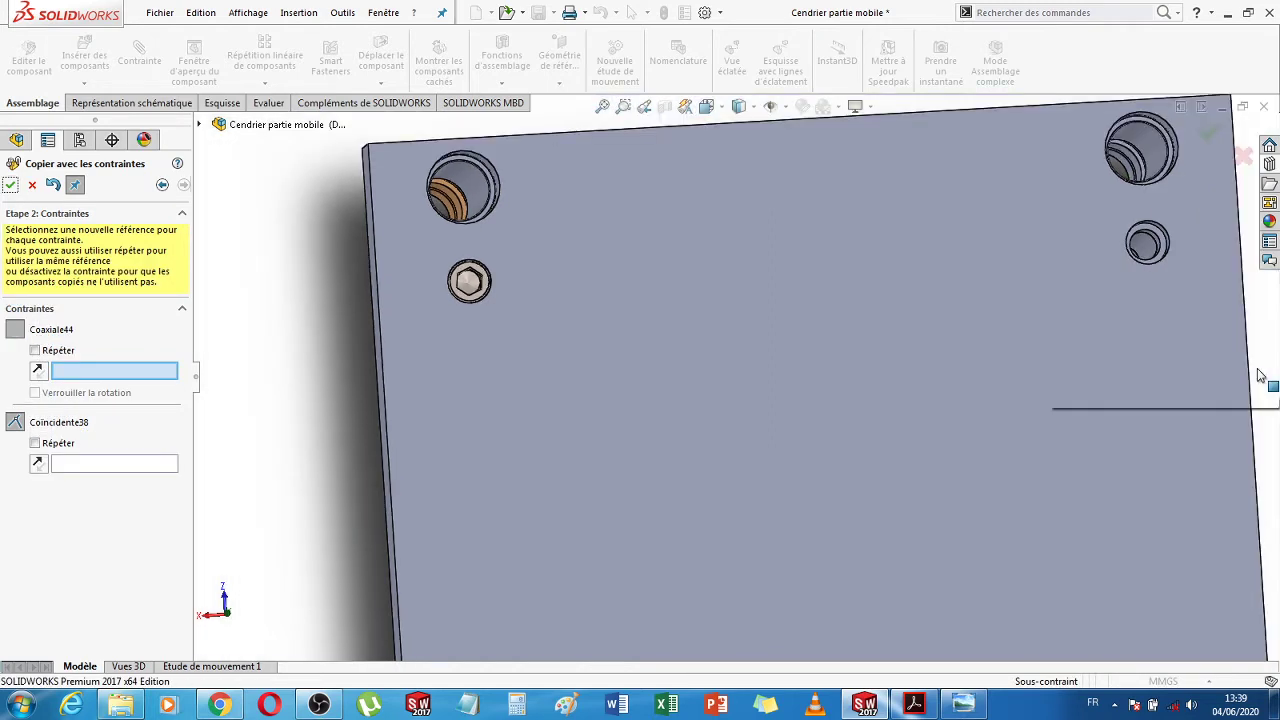
pyautogui.scroll(-4, 1159, 232)
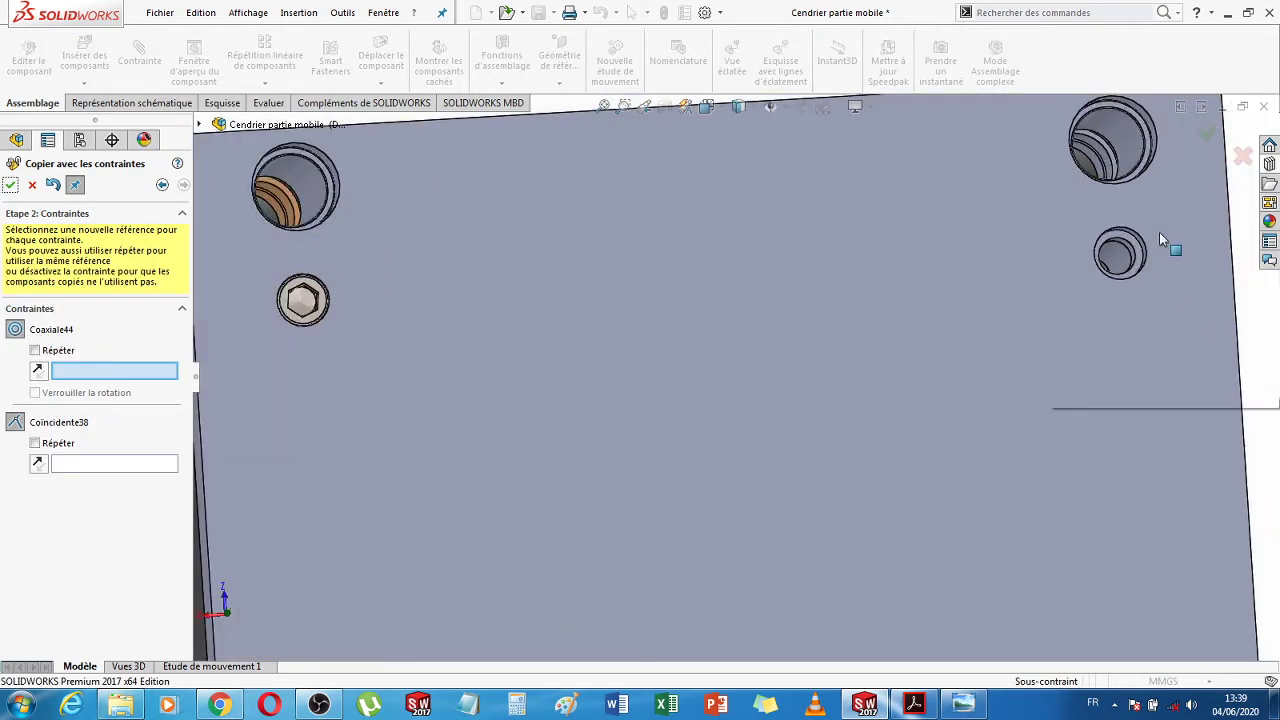
pyautogui.click(1110, 268)
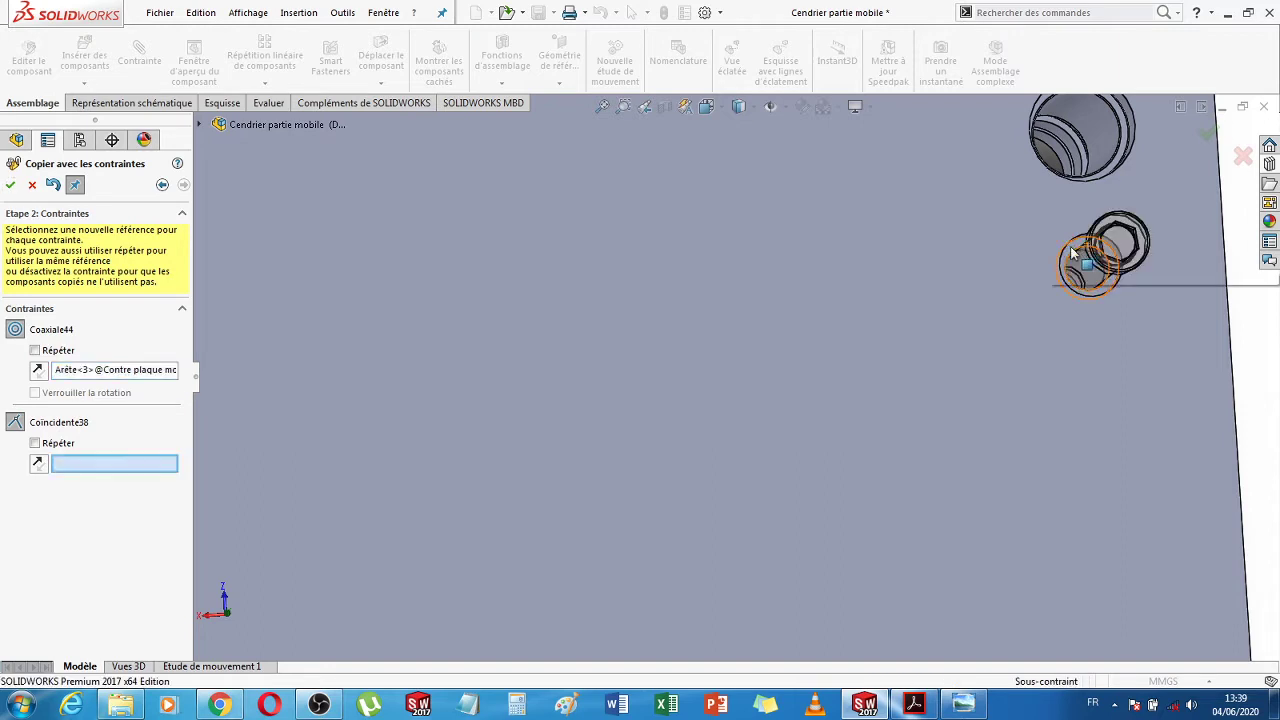
pyautogui.click(1071, 248)
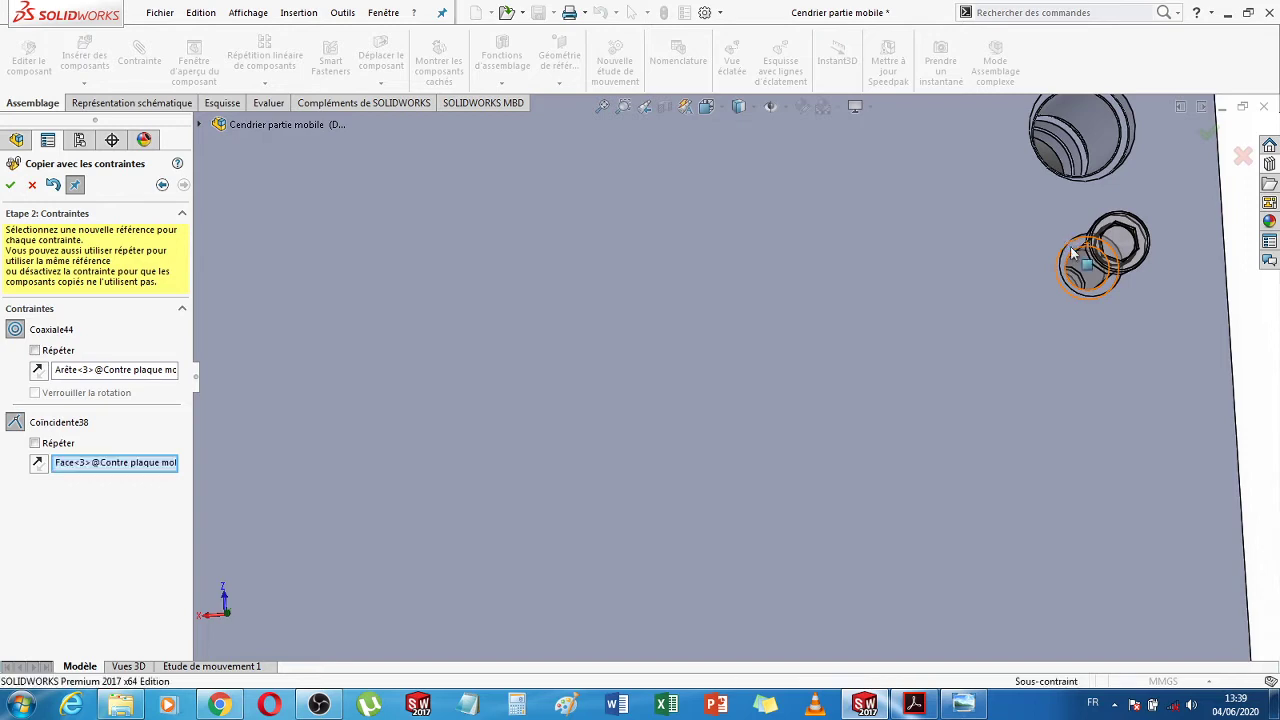
pyautogui.click(10, 186)
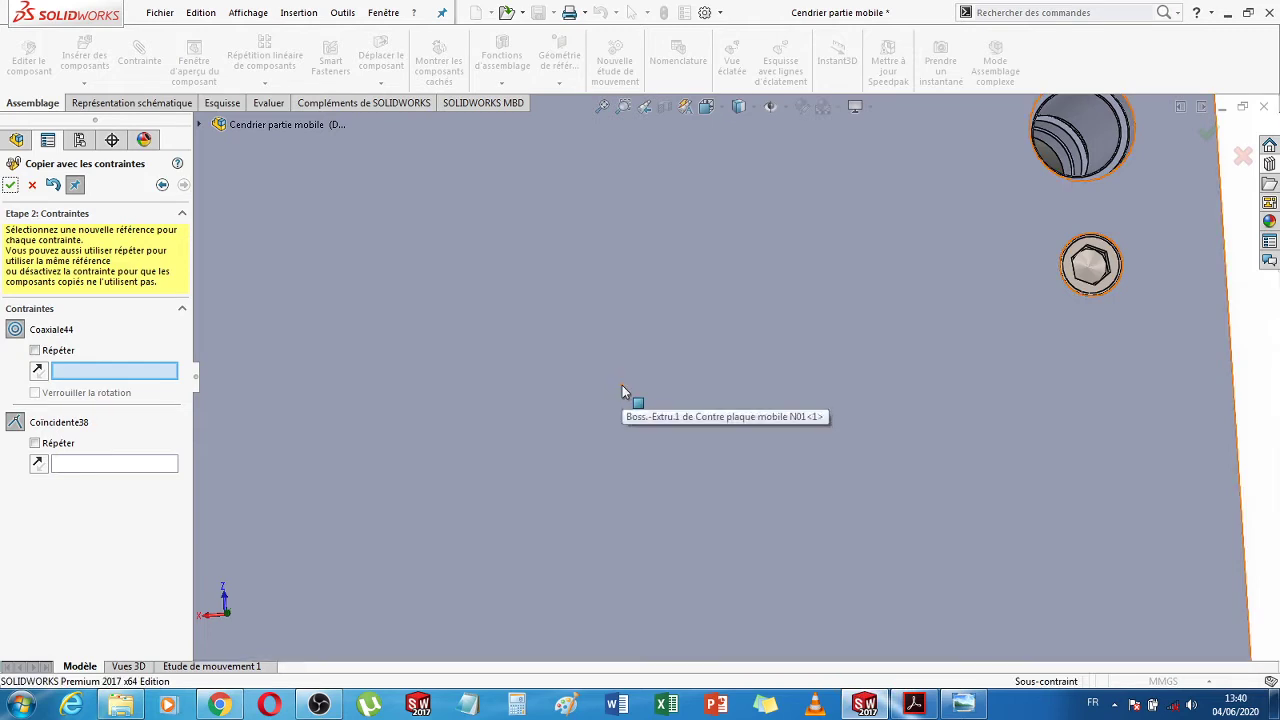
pyautogui.scroll(-5, 622, 385)
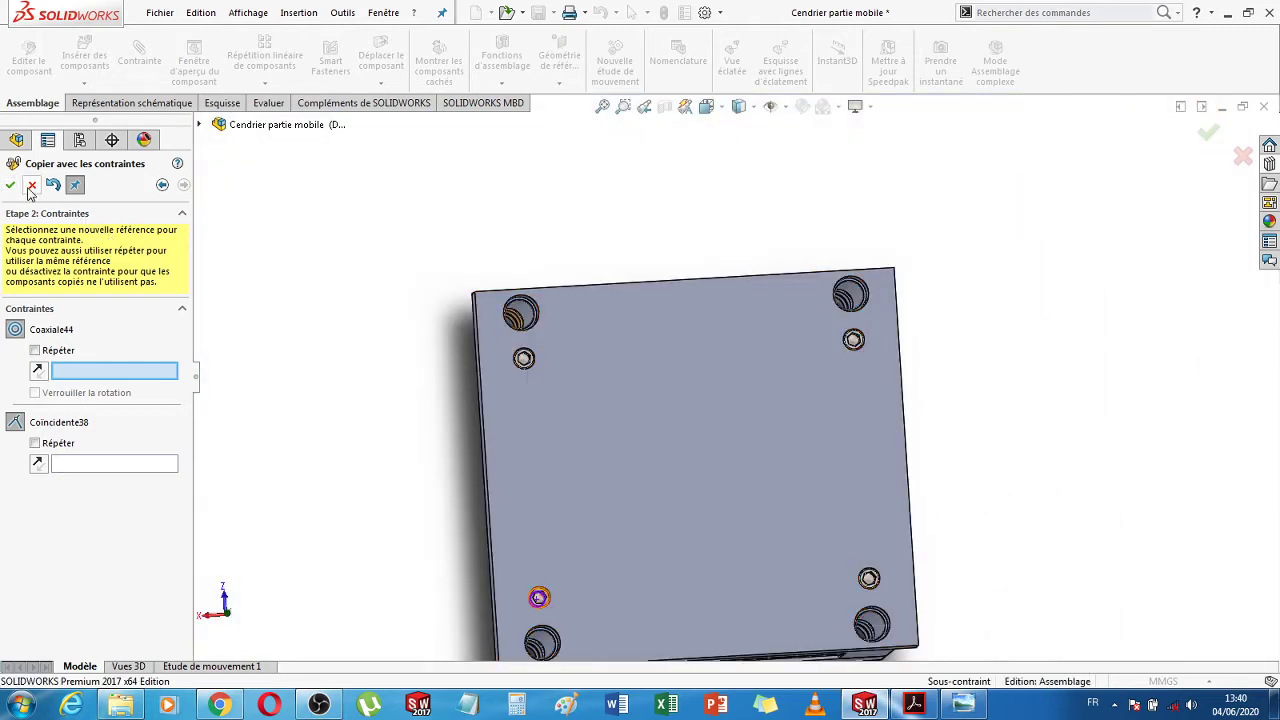
pyautogui.click(32, 189)
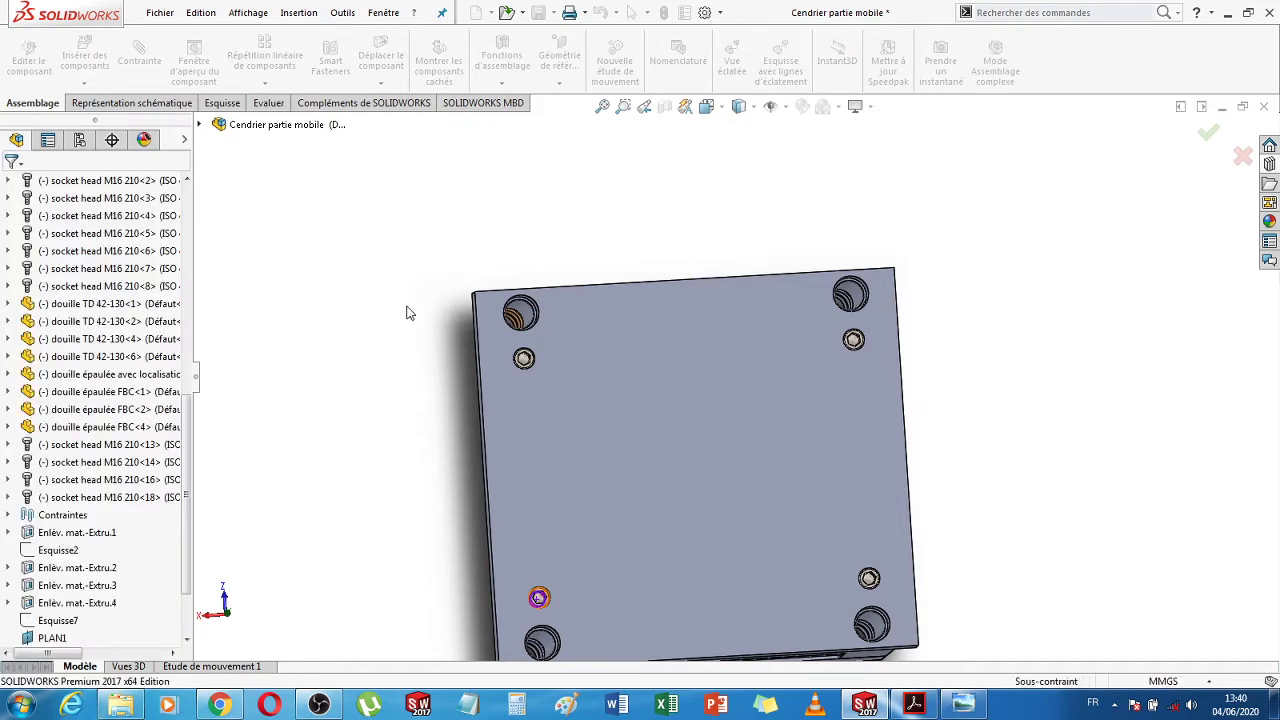
# Test the ejection stroke by sliding the ejector plates forward until the pins protrude past the cores, and back to the counter plate
pyautogui.moveTo(441, 339); pyautogui.dragTo(660, 205, button='middle')
pyautogui.moveTo(980, 491); pyautogui.dragTo(1003, 509, button='middle')
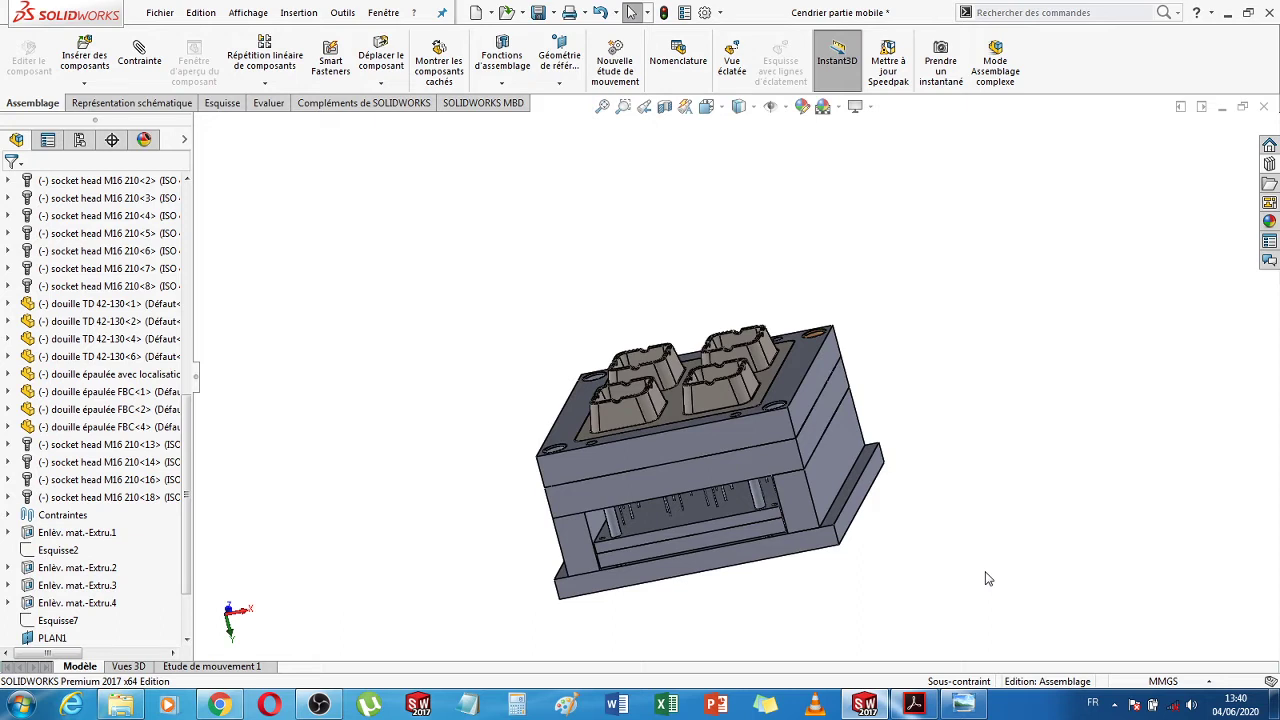
pyautogui.scroll(-3, 914, 491)
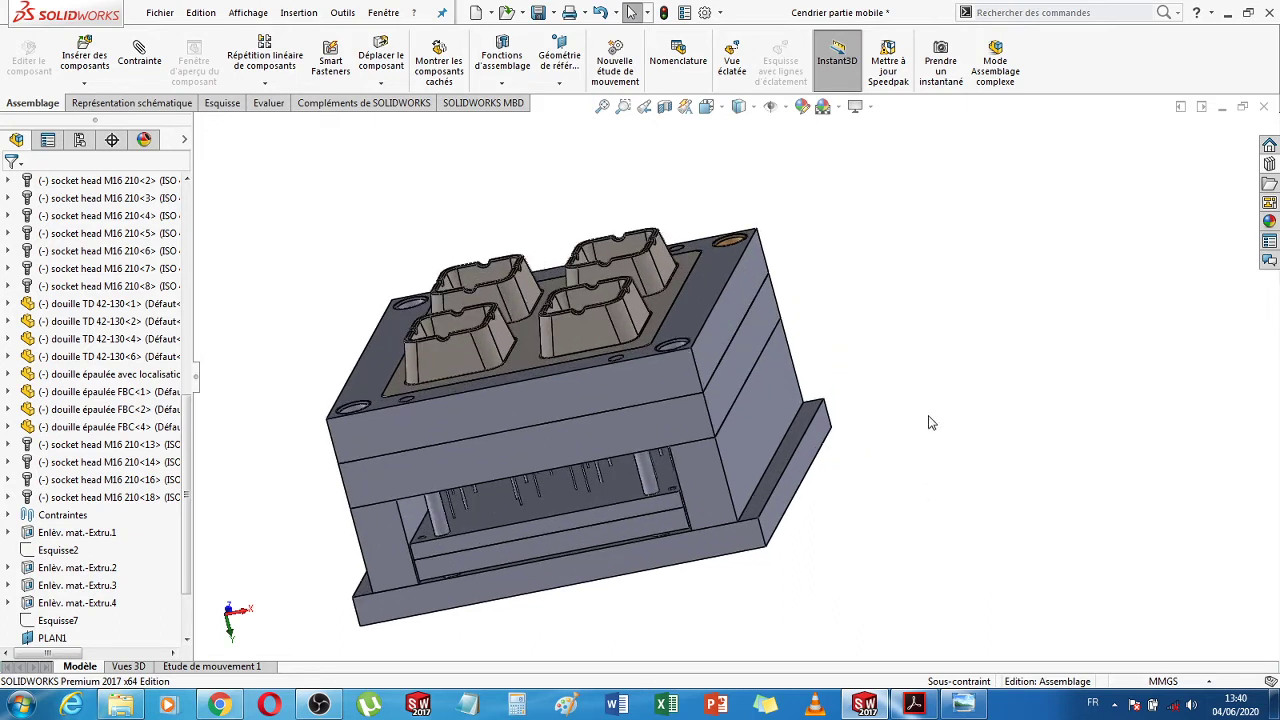
pyautogui.moveTo(928, 422); pyautogui.dragTo(951, 505, button='middle')
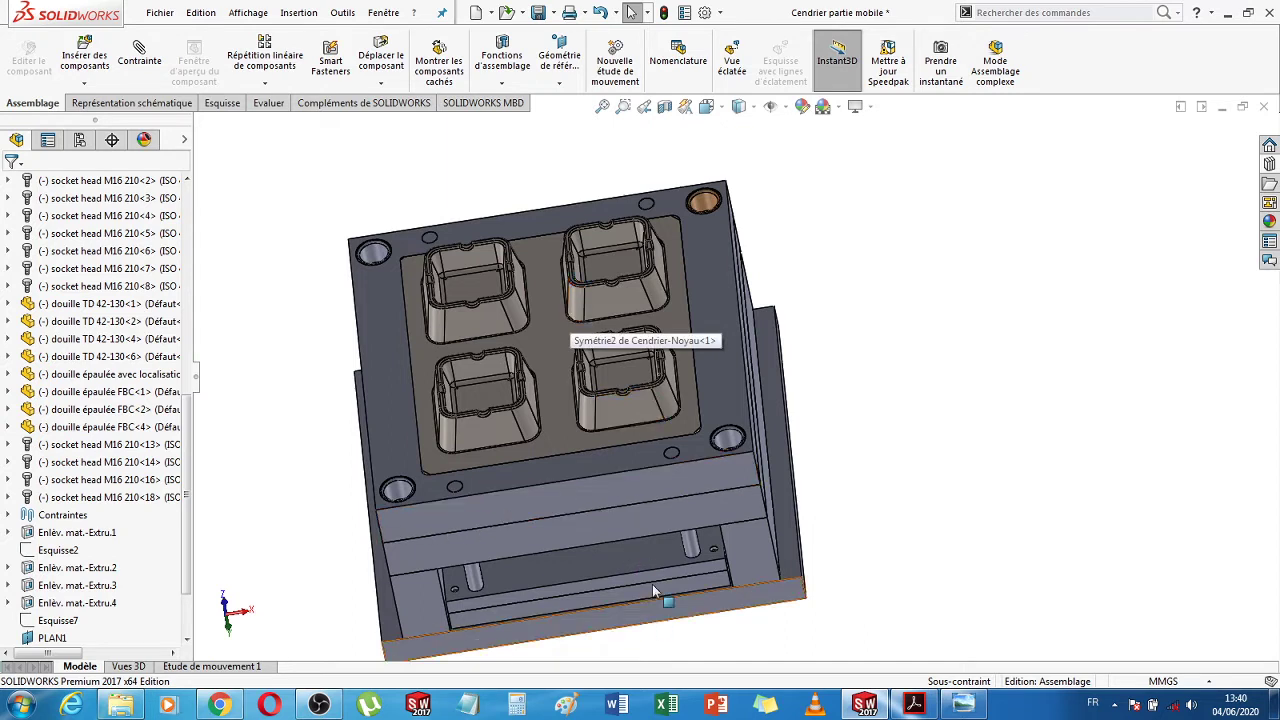
pyautogui.click(627, 487)
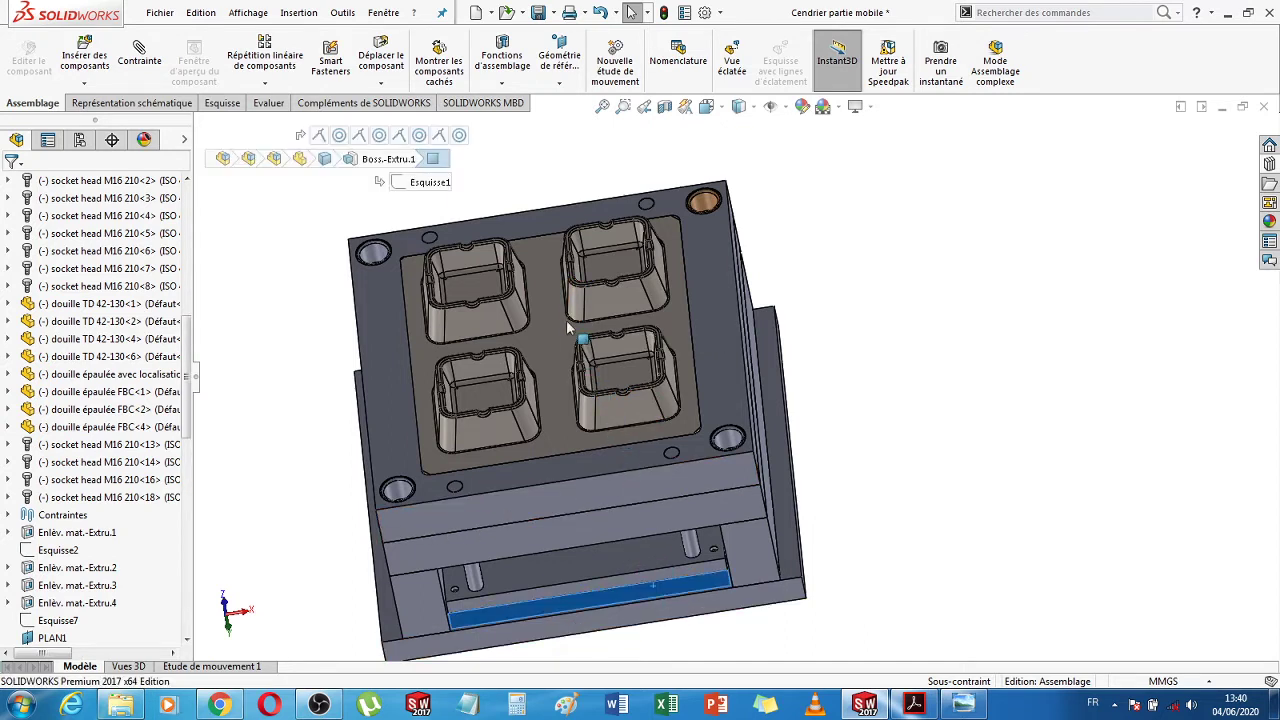
pyautogui.moveTo(963, 512); pyautogui.dragTo(921, 551)
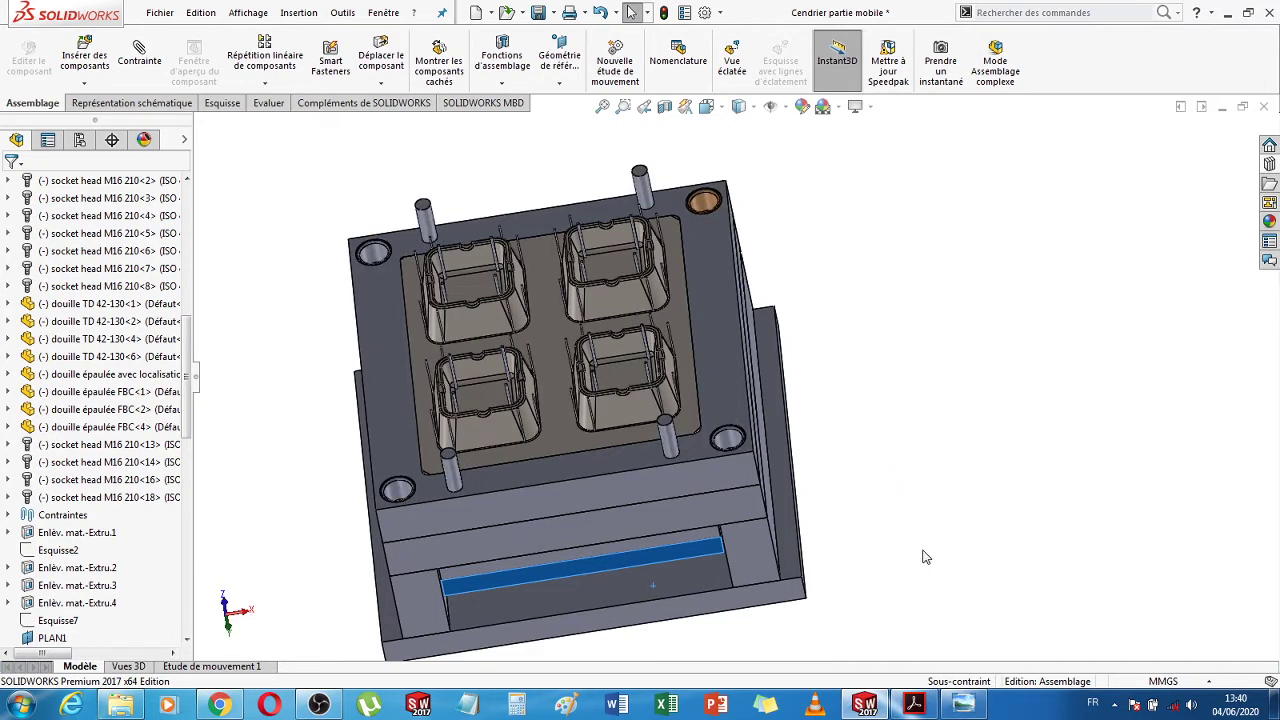
pyautogui.moveTo(919, 556)
pyautogui.mouseDown(button='middle')
pyautogui.moveTo(896, 514)
pyautogui.moveTo(941, 565)
pyautogui.mouseUp(button='middle')
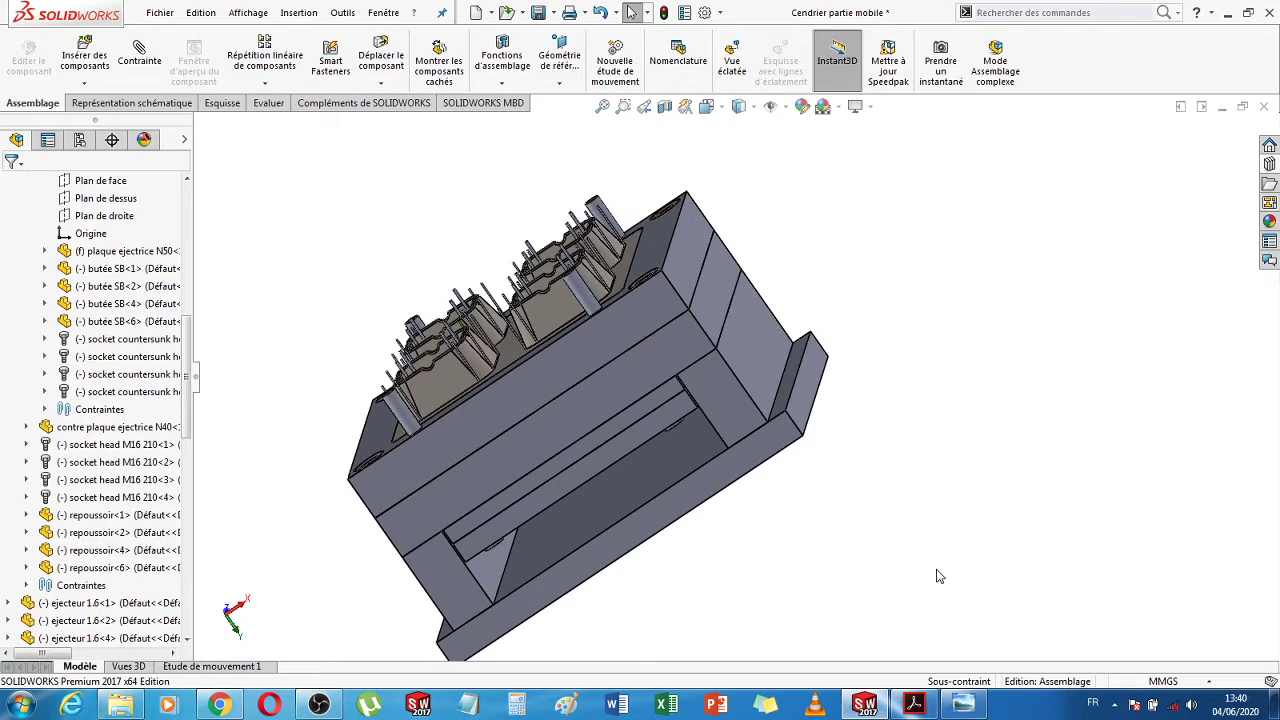
pyautogui.click(638, 437)
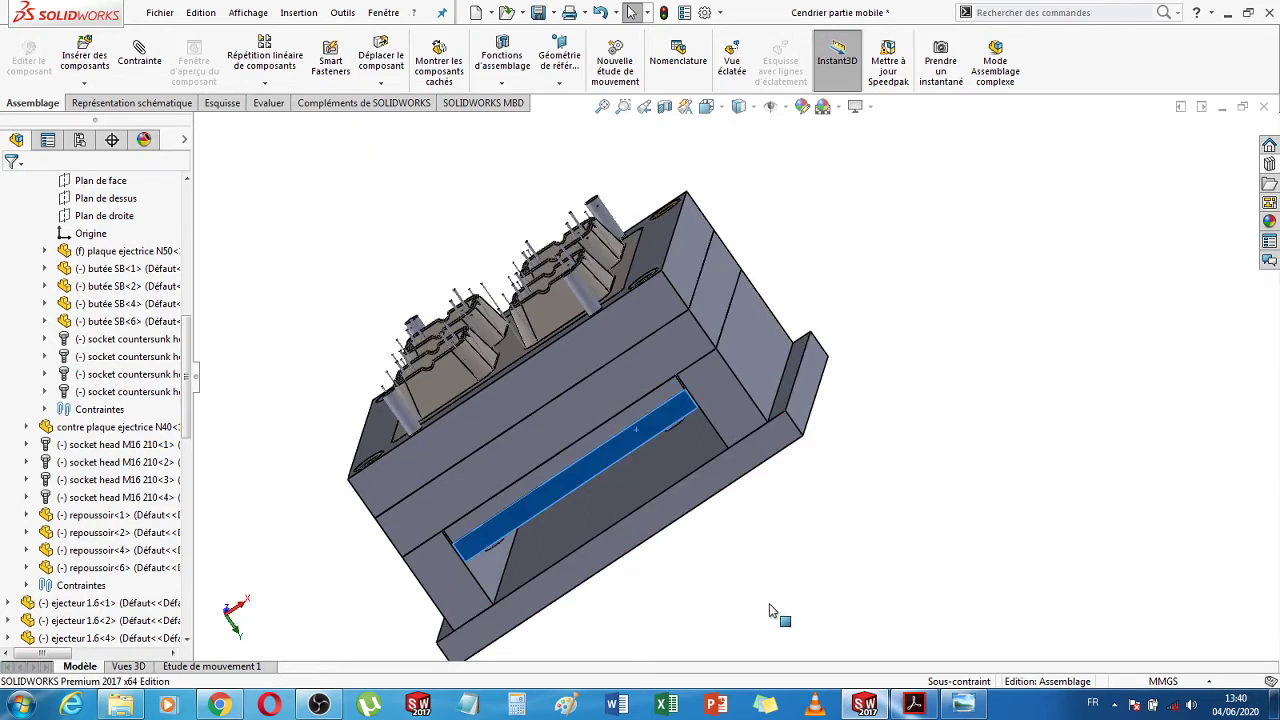
pyautogui.moveTo(769, 604); pyautogui.dragTo(1034, 405)
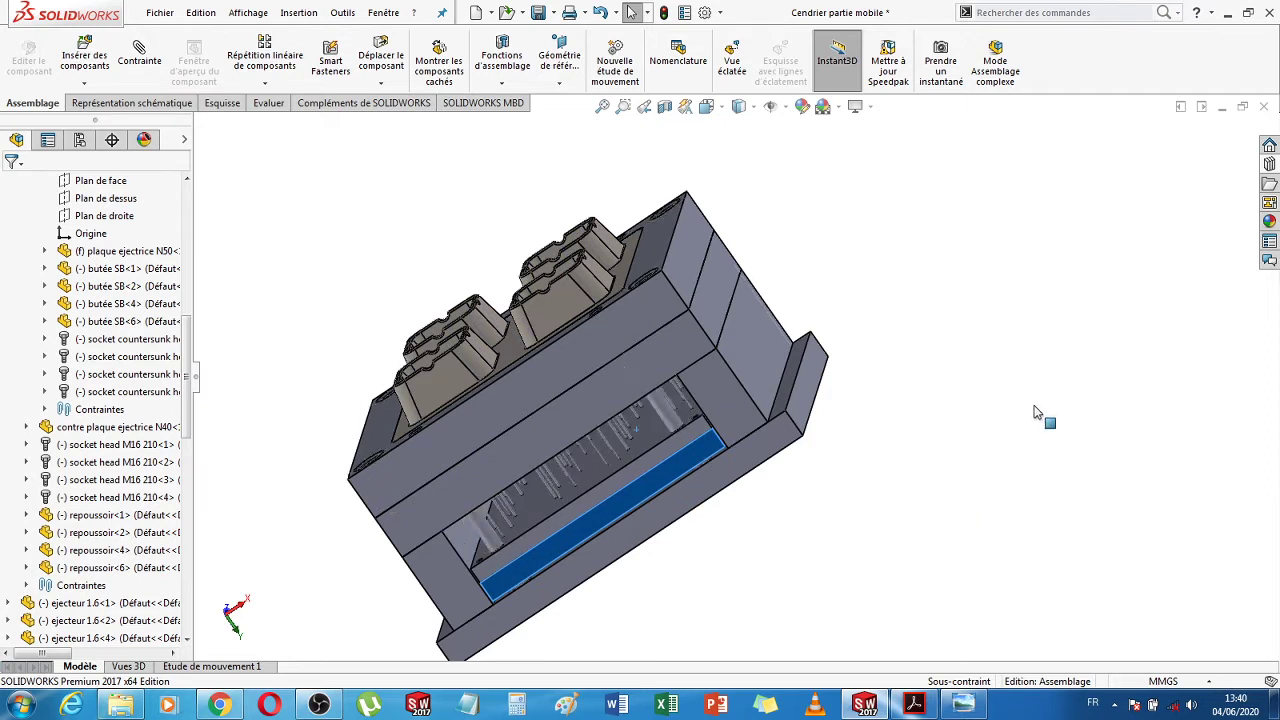
pyautogui.click(980, 441)
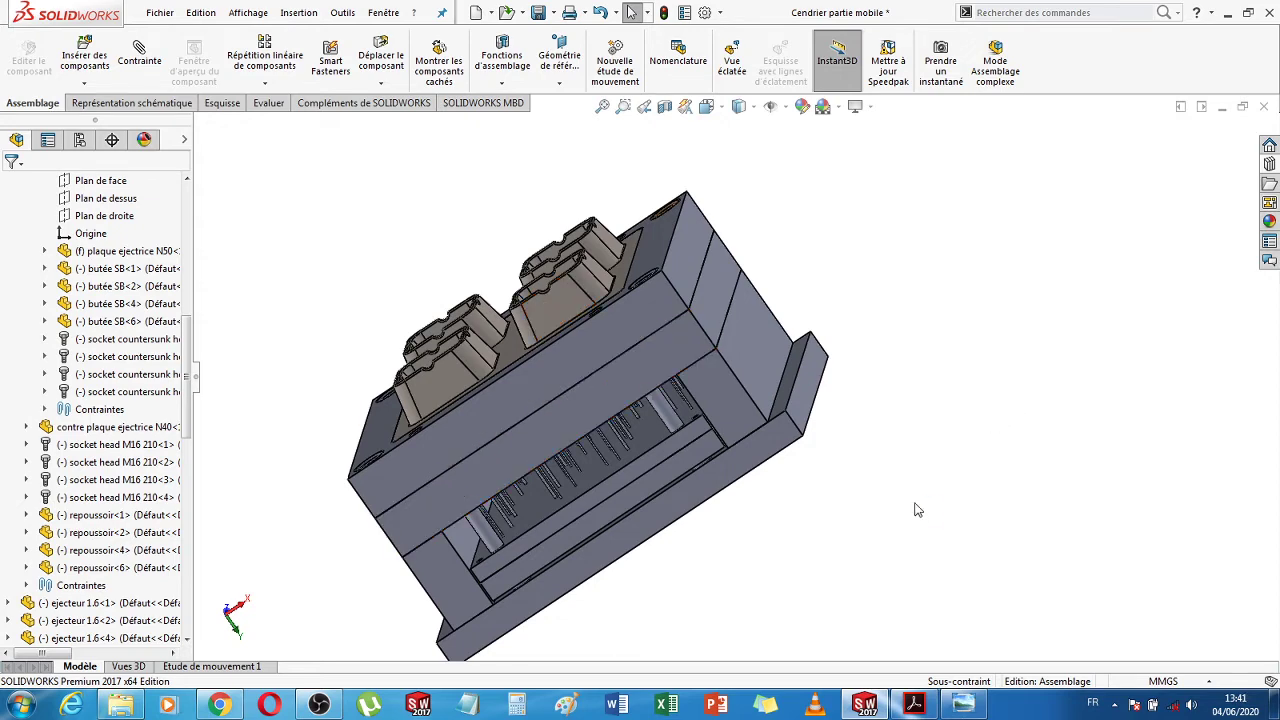
pyautogui.moveTo(914, 509); pyautogui.dragTo(945, 519, button='middle')
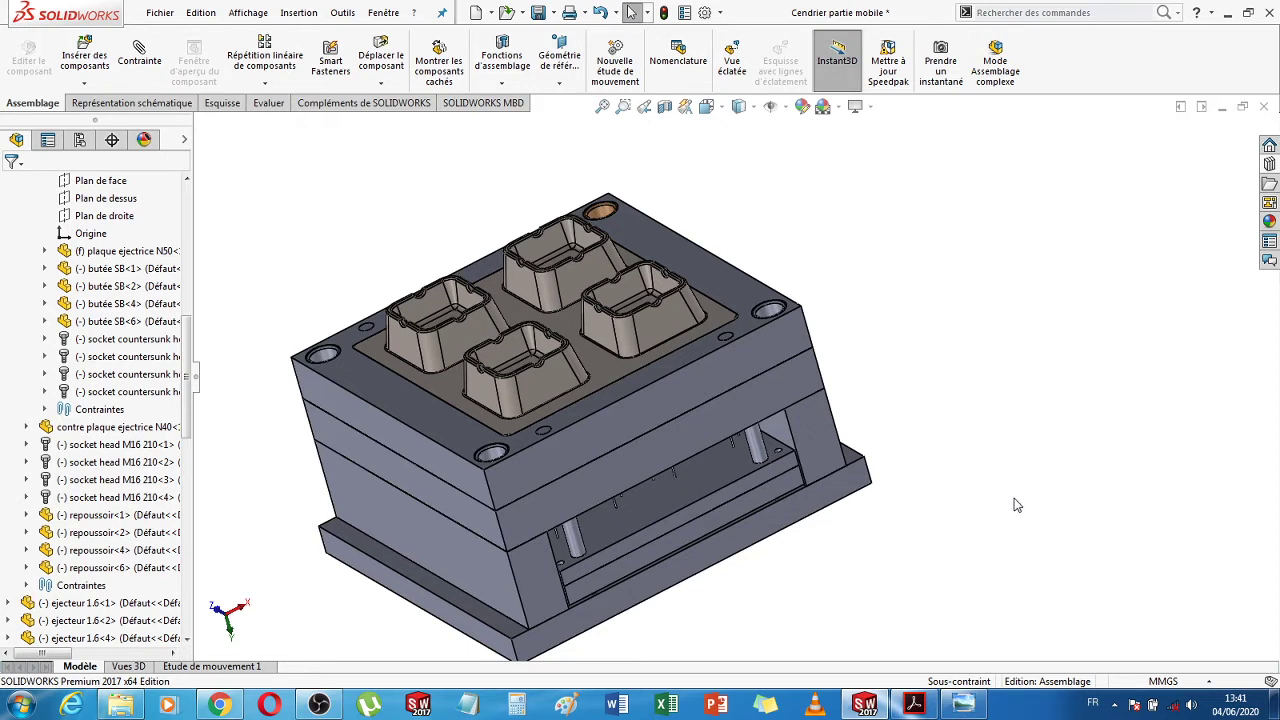
# Switch to the DME_F.PDF catalogue, go to page 292, and study the sectional drawing in the fig_1 image before closing it
pyautogui.click(915, 705)
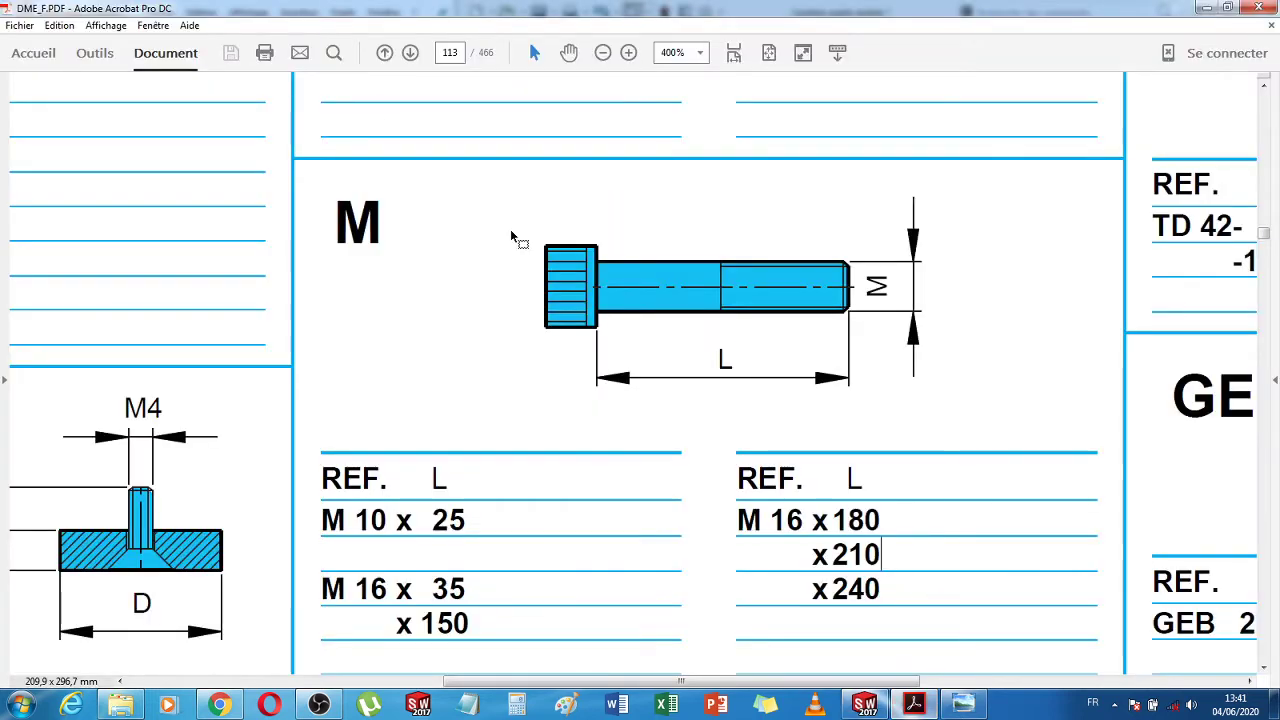
pyautogui.click(453, 52)
pyautogui.write('292')
pyautogui.press('Return')
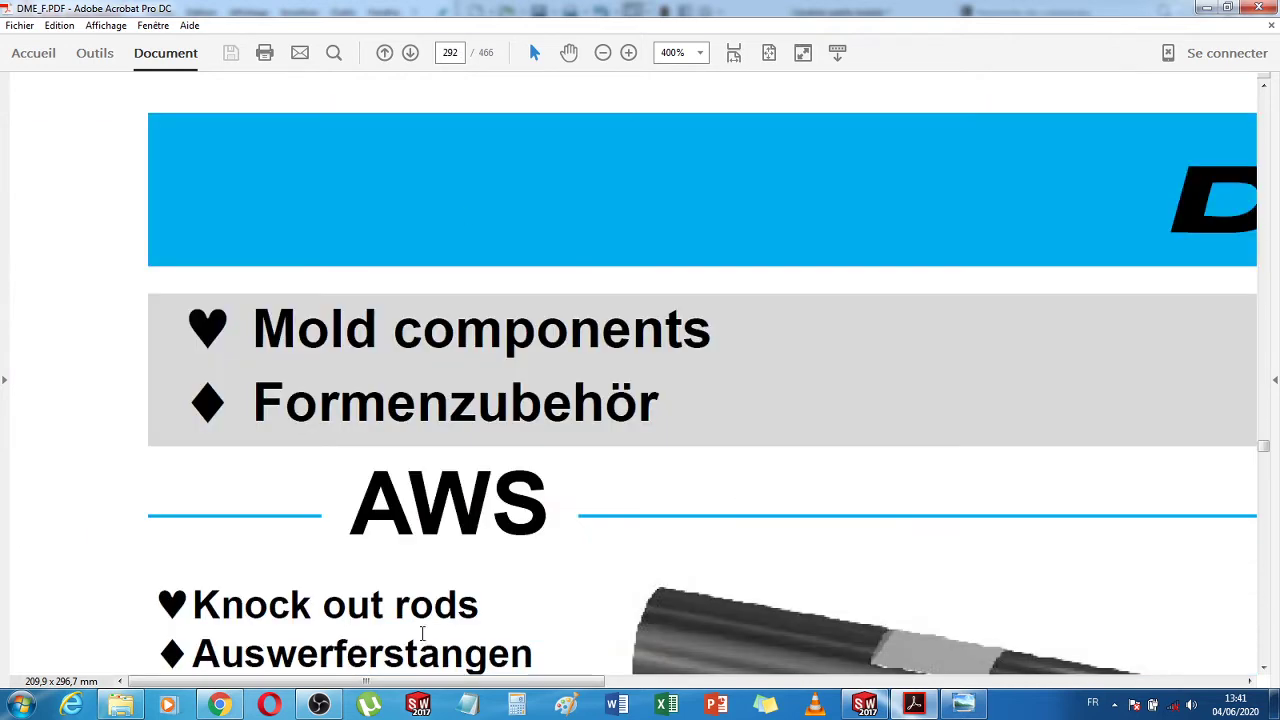
pyautogui.click(963, 705)
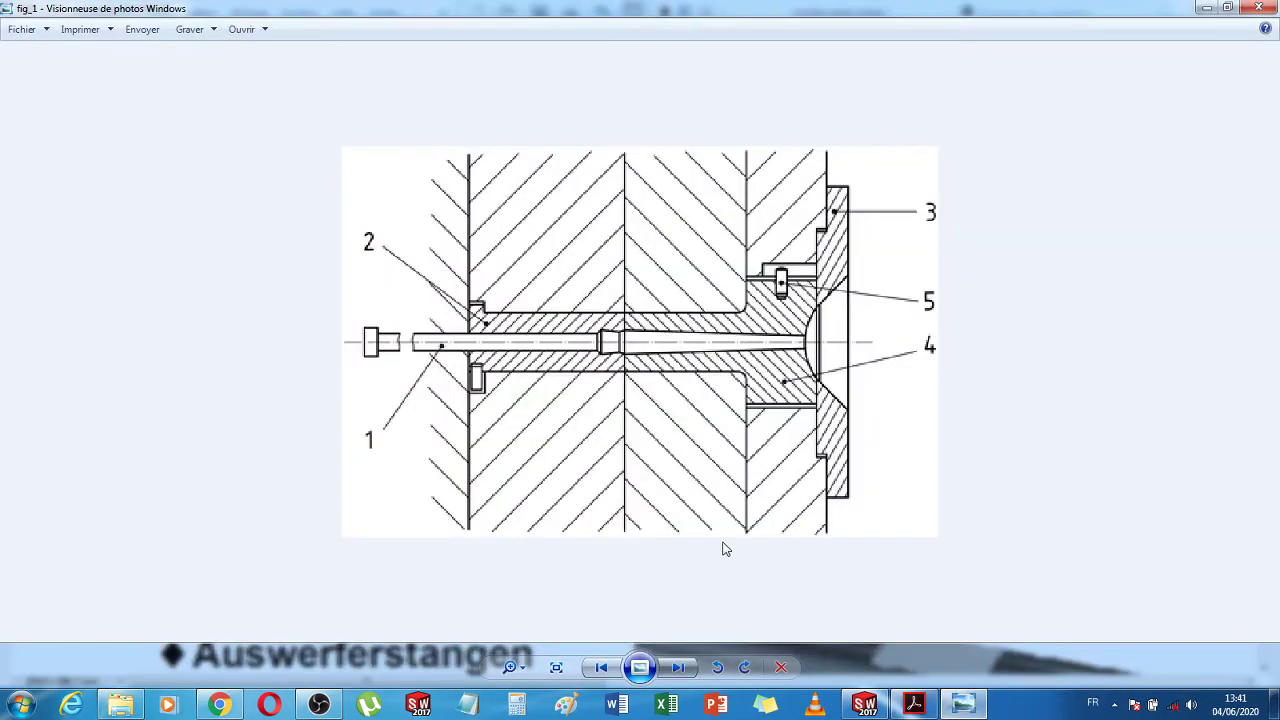
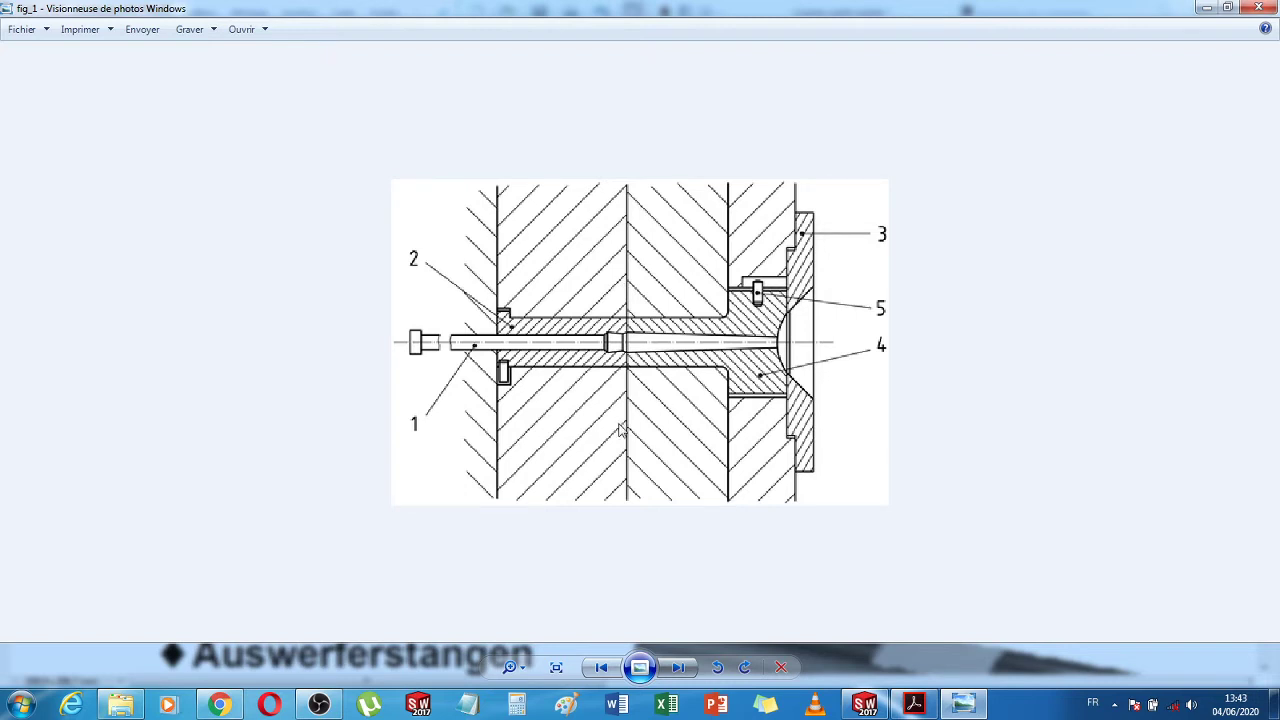
pyautogui.click(1274, 8)
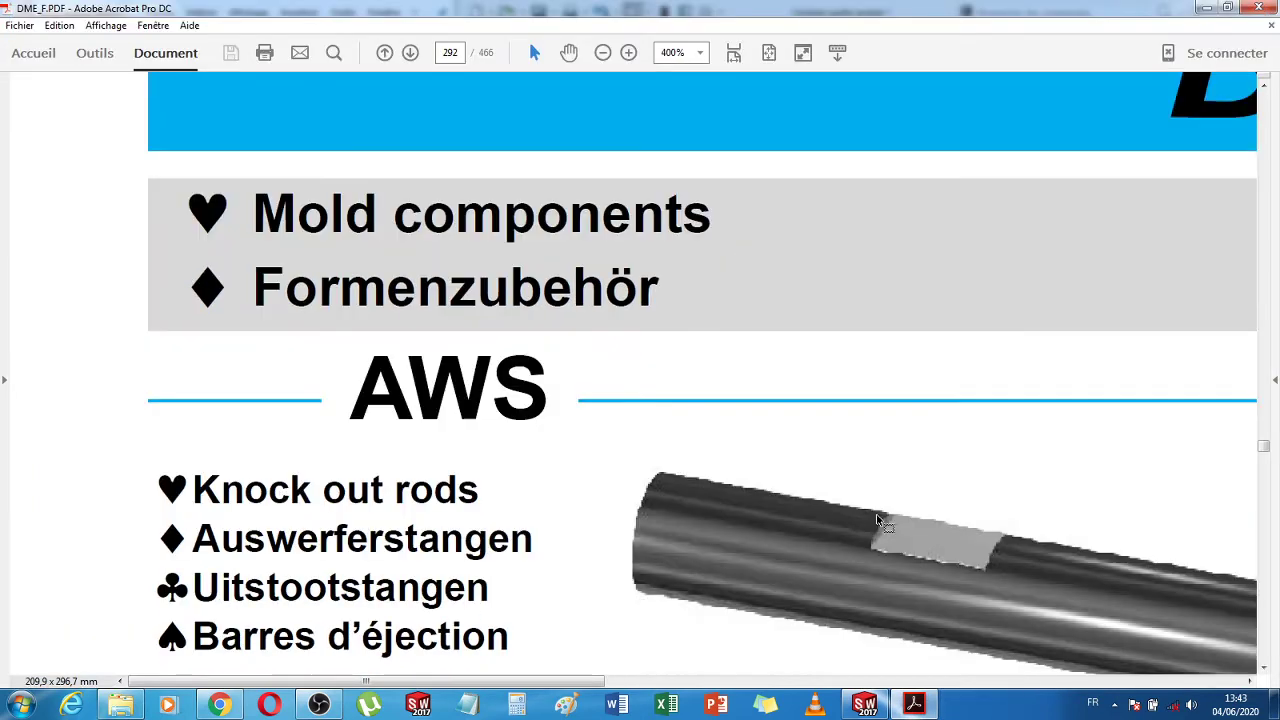
# Find the AZ sprue puller bushings (Guides d'arrache-carotte) section on catalogue page 292 and highlight its French title
pyautogui.scroll(-3, 878, 521)
pyautogui.moveTo(547, 681); pyautogui.dragTo(944, 688)
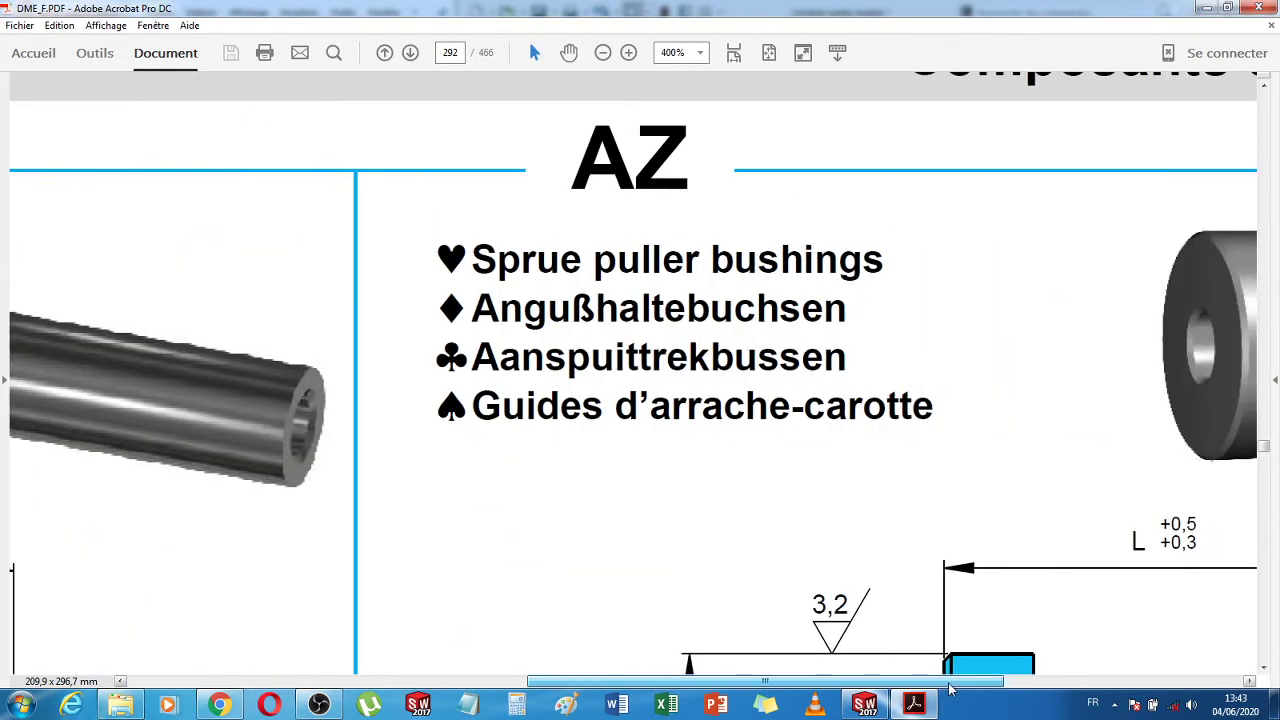
pyautogui.scroll(-4, 1217, 546)
pyautogui.moveTo(740, 681)
pyautogui.mouseDown()
pyautogui.moveTo(940, 688)
pyautogui.moveTo(920, 688)
pyautogui.mouseUp()
pyautogui.scroll(3, 848, 338)
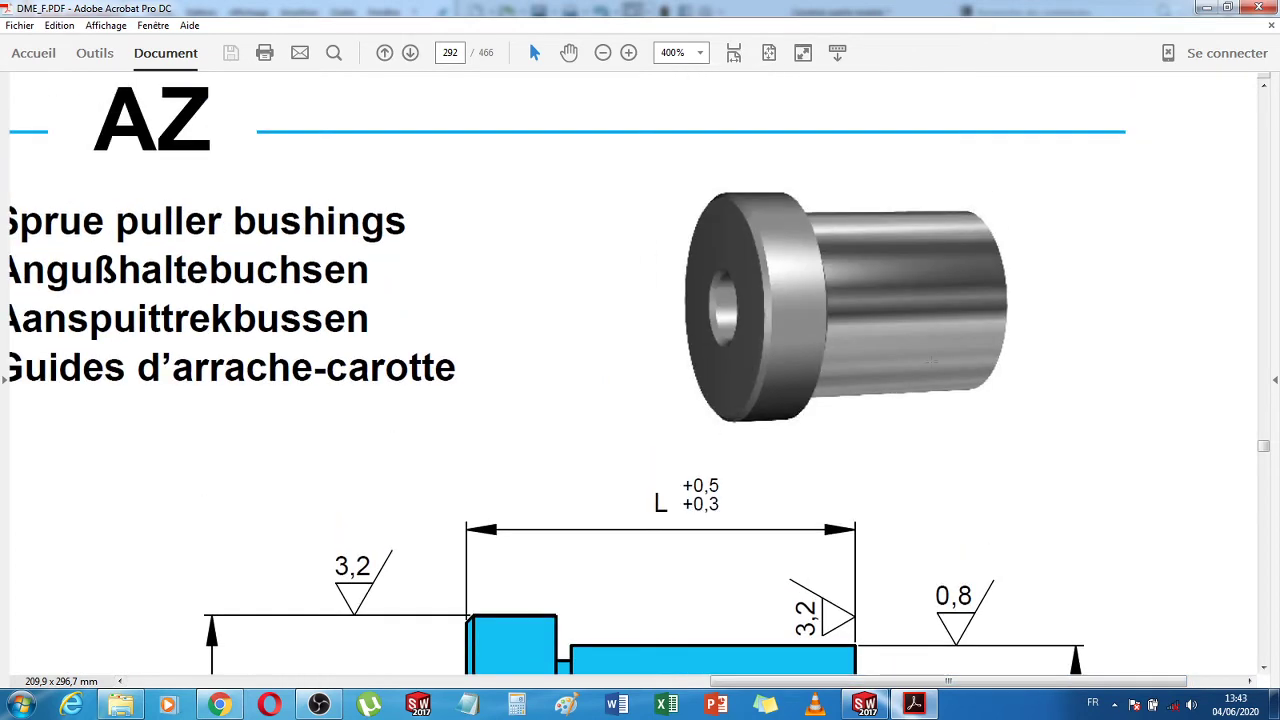
pyautogui.moveTo(733, 686); pyautogui.dragTo(647, 687)
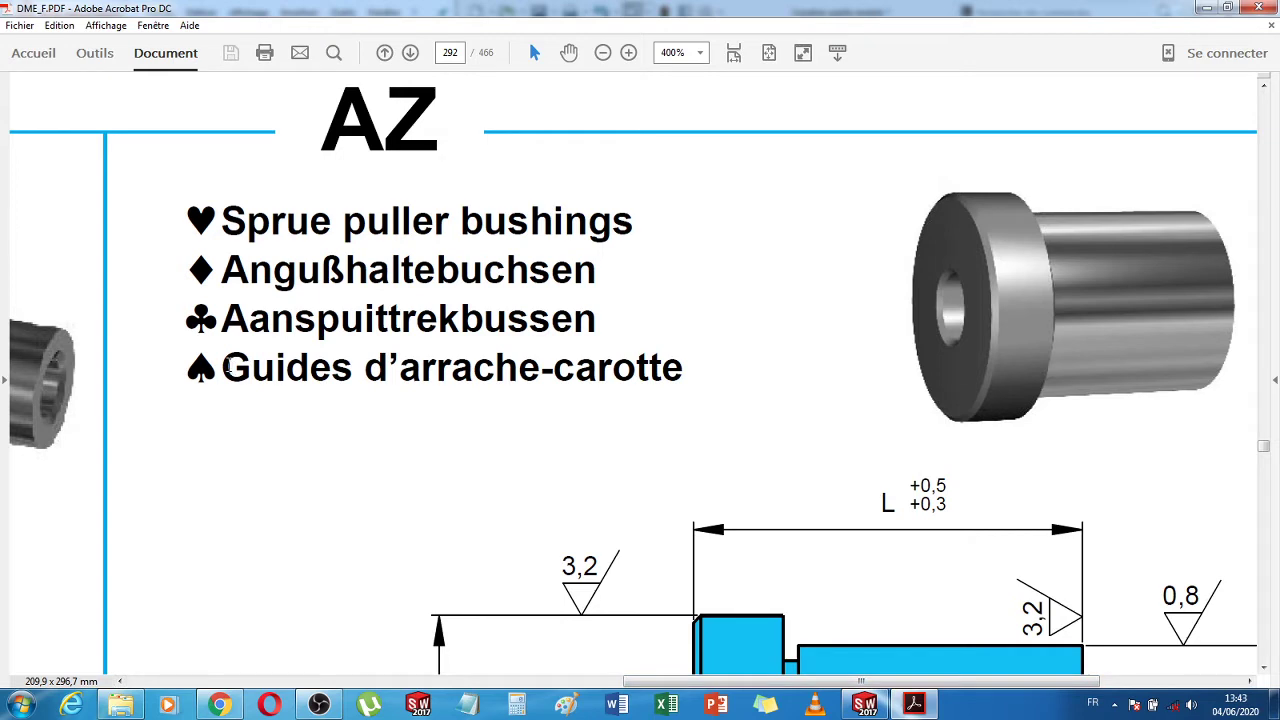
pyautogui.moveTo(224, 366); pyautogui.dragTo(680, 376)
# Examine the AZ bushing's dimensioned section drawing and the reference table beneath it
pyautogui.scroll(-5, 668, 473)
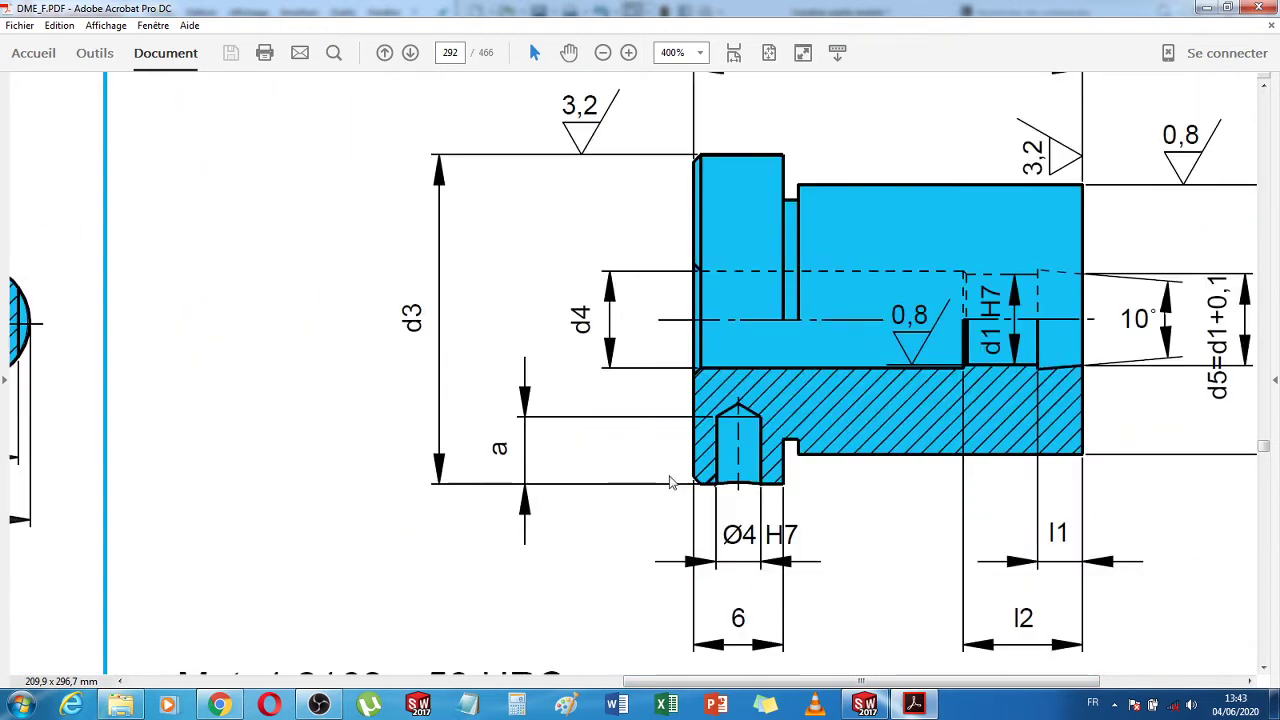
pyautogui.hscroll(3, 670, 483)
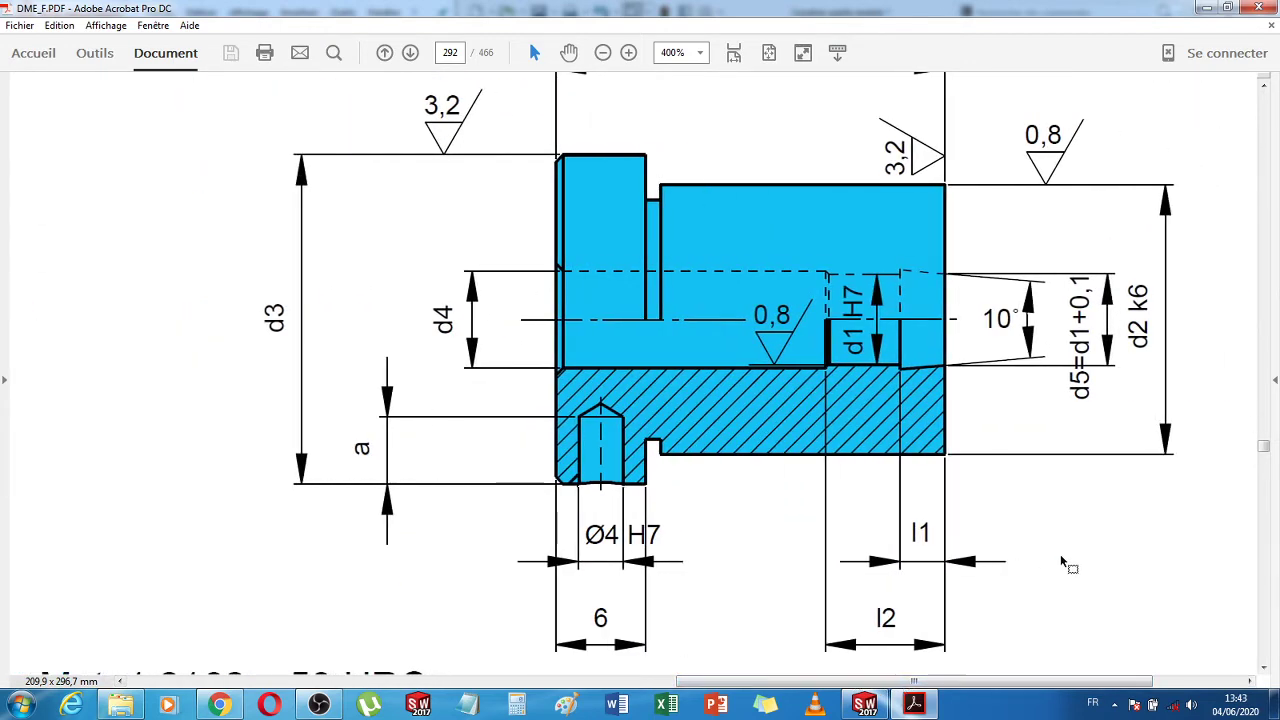
pyautogui.scroll(1, 1061, 558)
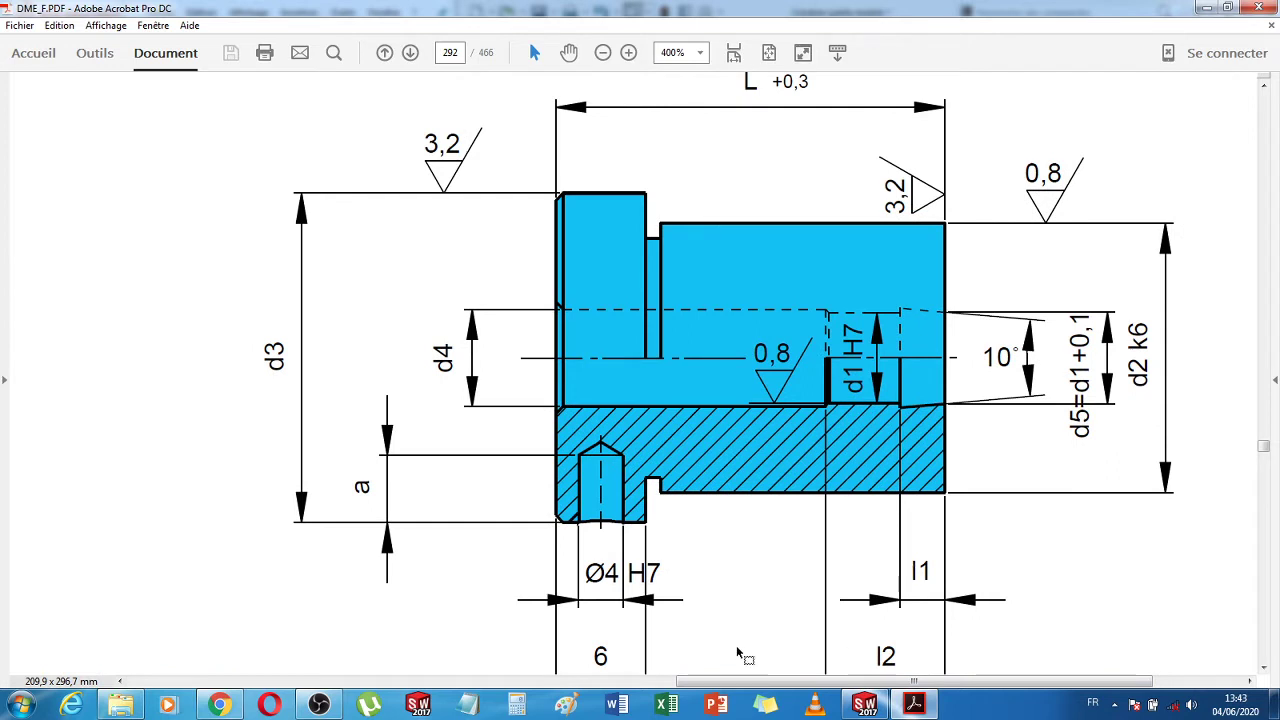
pyautogui.click(8, 712)
pyautogui.click(8, 712)
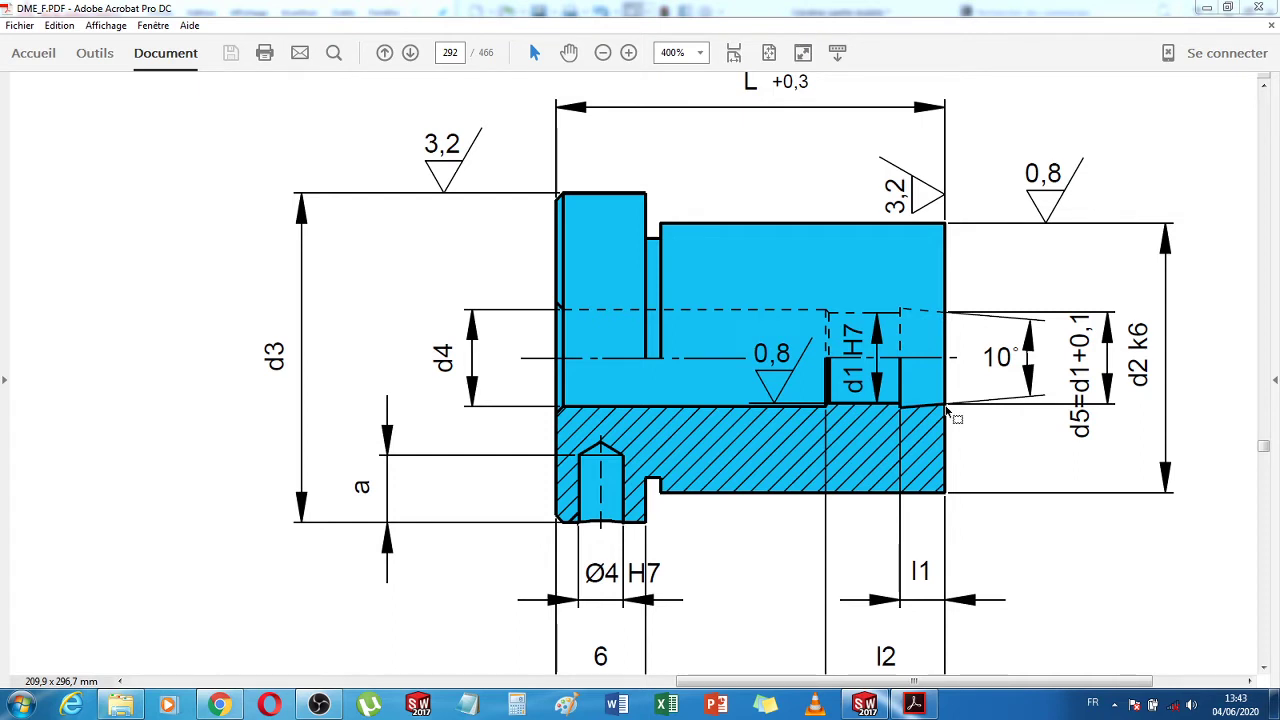
pyautogui.scroll(-5, 875, 372)
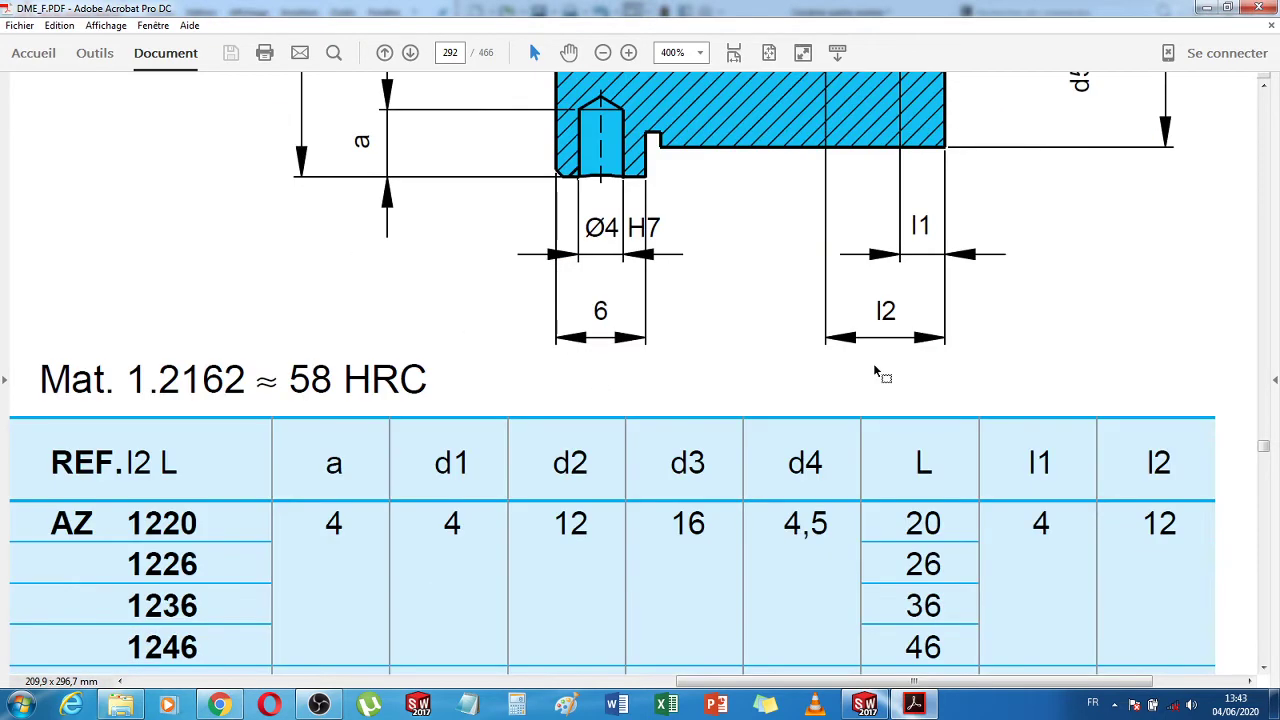
# Highlight the a value of the AZ 1826 row and relate it to dimension a in the bushing drawing
pyautogui.scroll(-5, 875, 372)
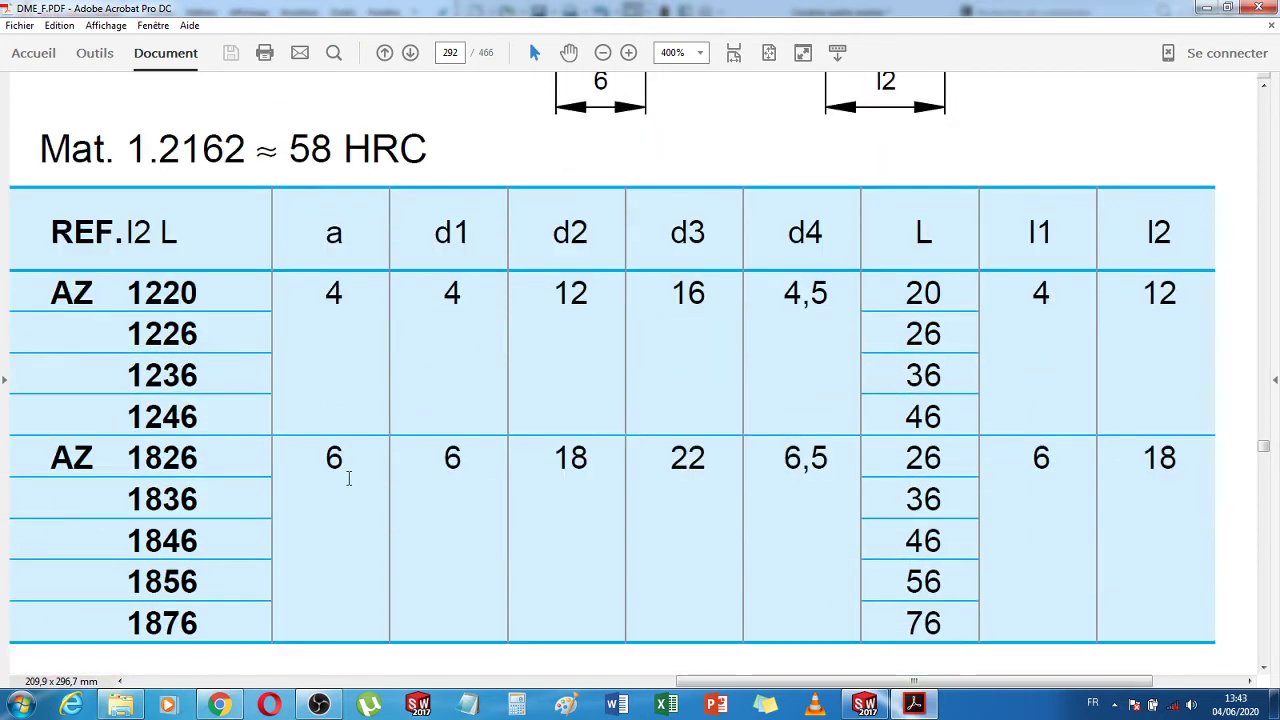
pyautogui.doubleClick(333, 458)
pyautogui.scroll(5, 580, 503)
pyautogui.scroll(1, 572, 503)
pyautogui.scroll(-4, 571, 491)
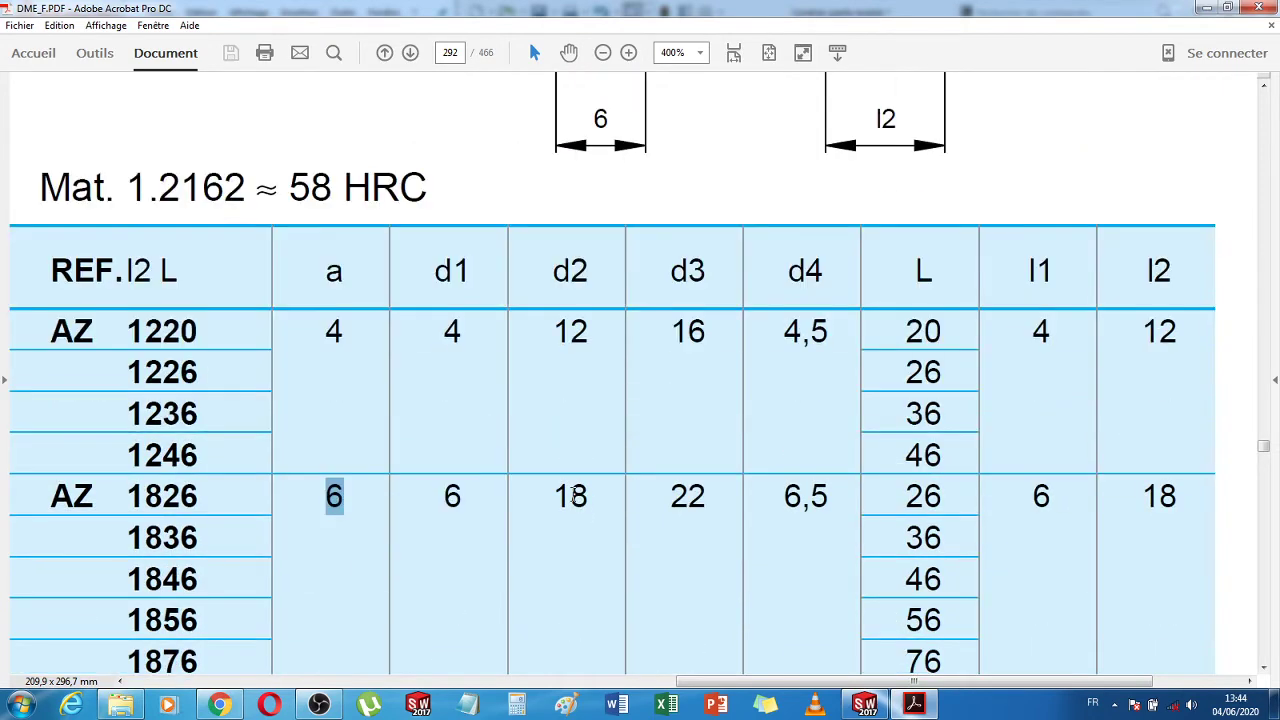
pyautogui.click(340, 334)
# Compare the l2 L reference coding in the AZ table with dimensions l2 and L in the section drawing
pyautogui.scroll(1, 337, 528)
pyautogui.scroll(1, 337, 528)
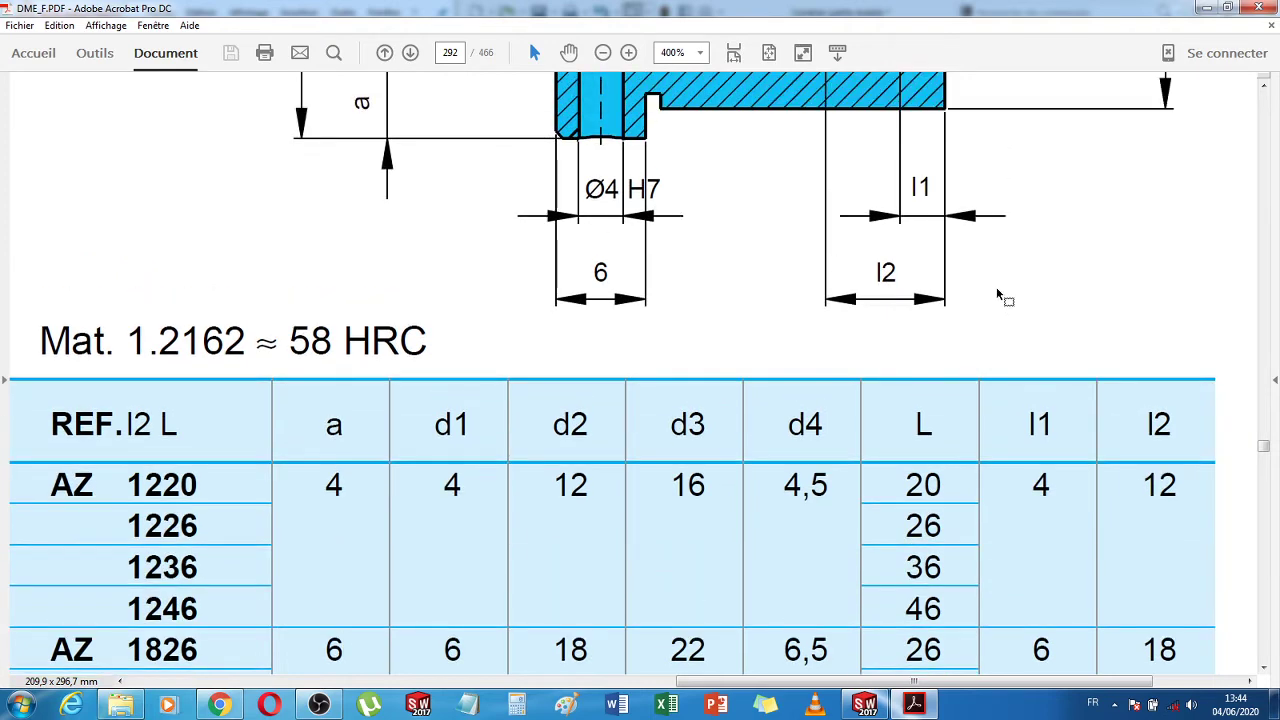
pyautogui.scroll(2, 950, 362)
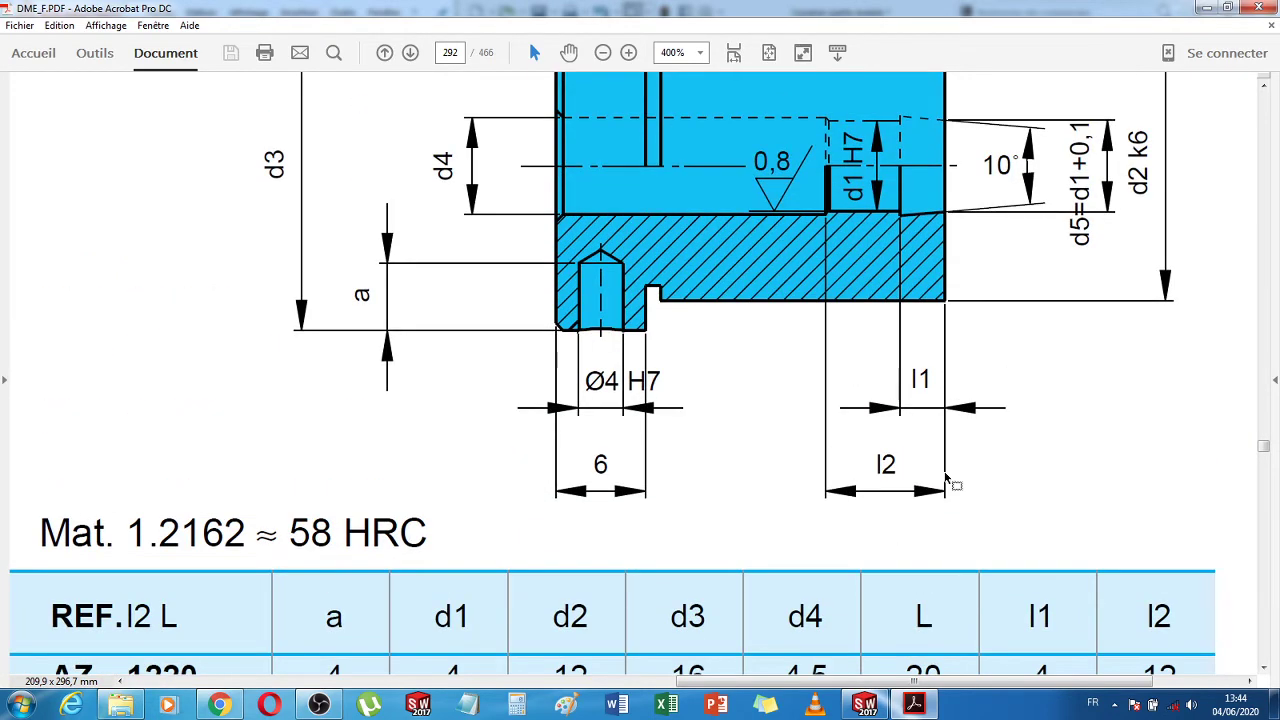
pyautogui.scroll(-2, 406, 586)
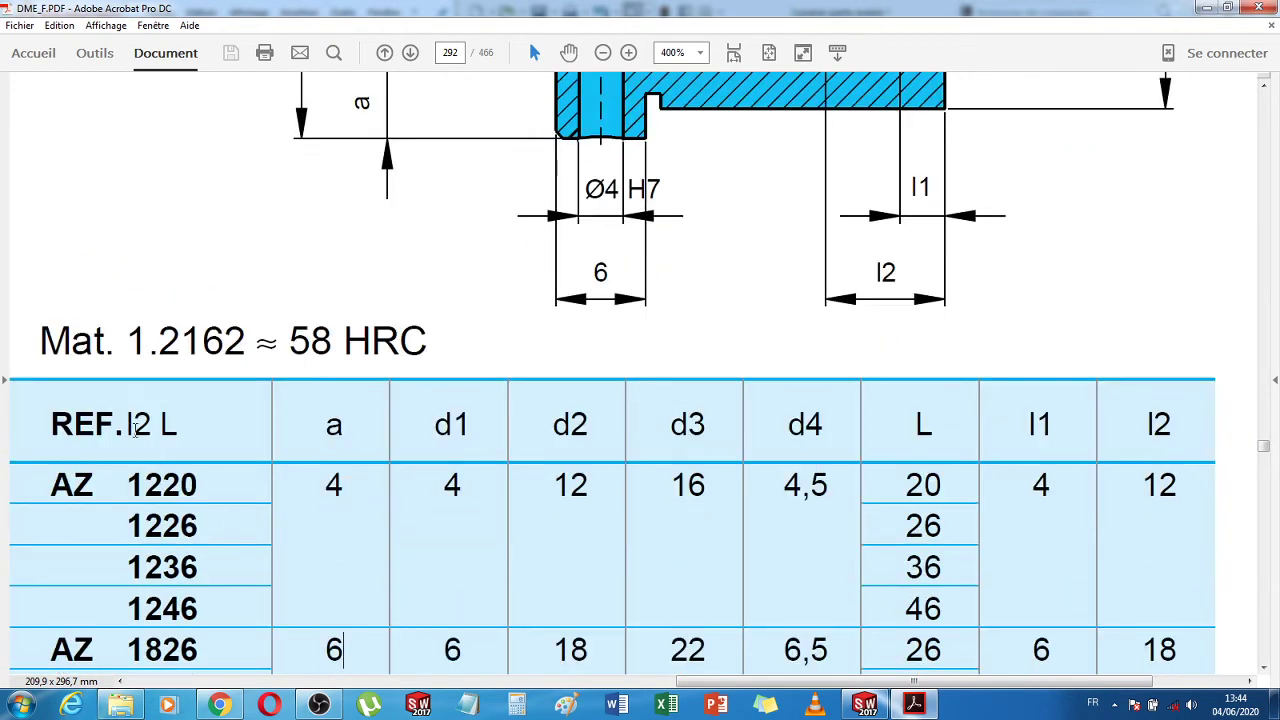
pyautogui.scroll(4, 740, 323)
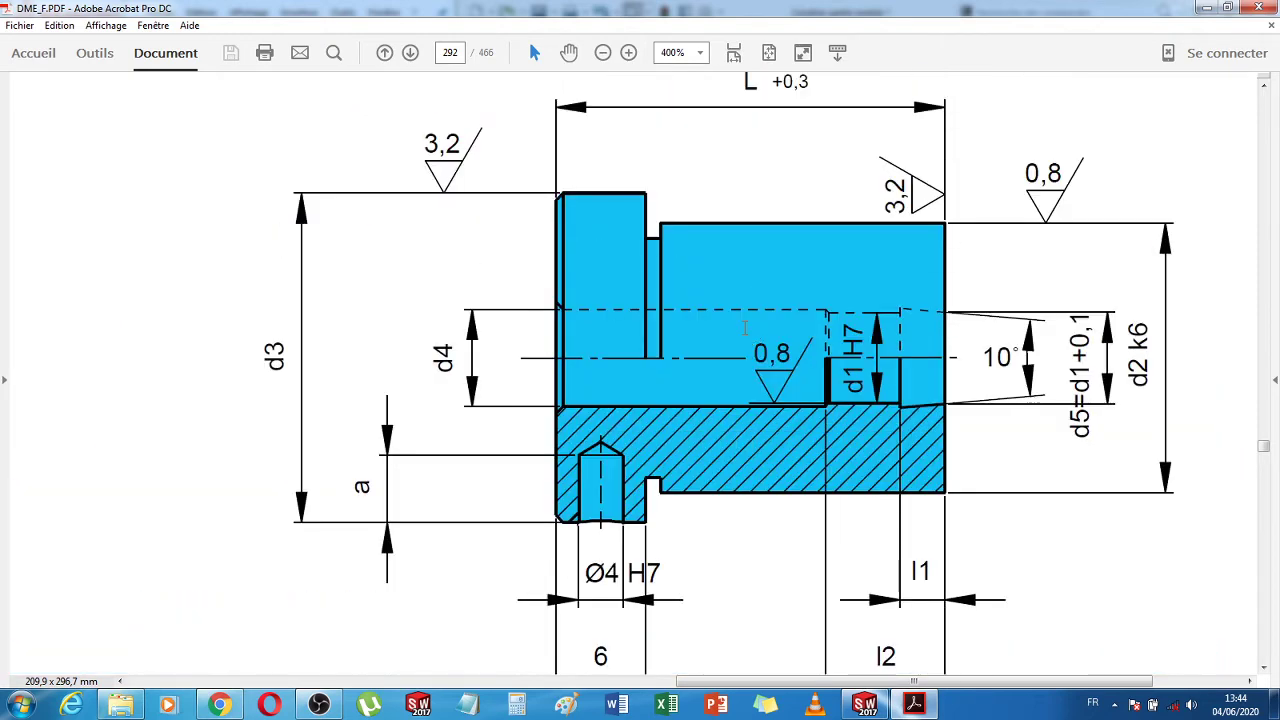
pyautogui.scroll(1, 700, 150)
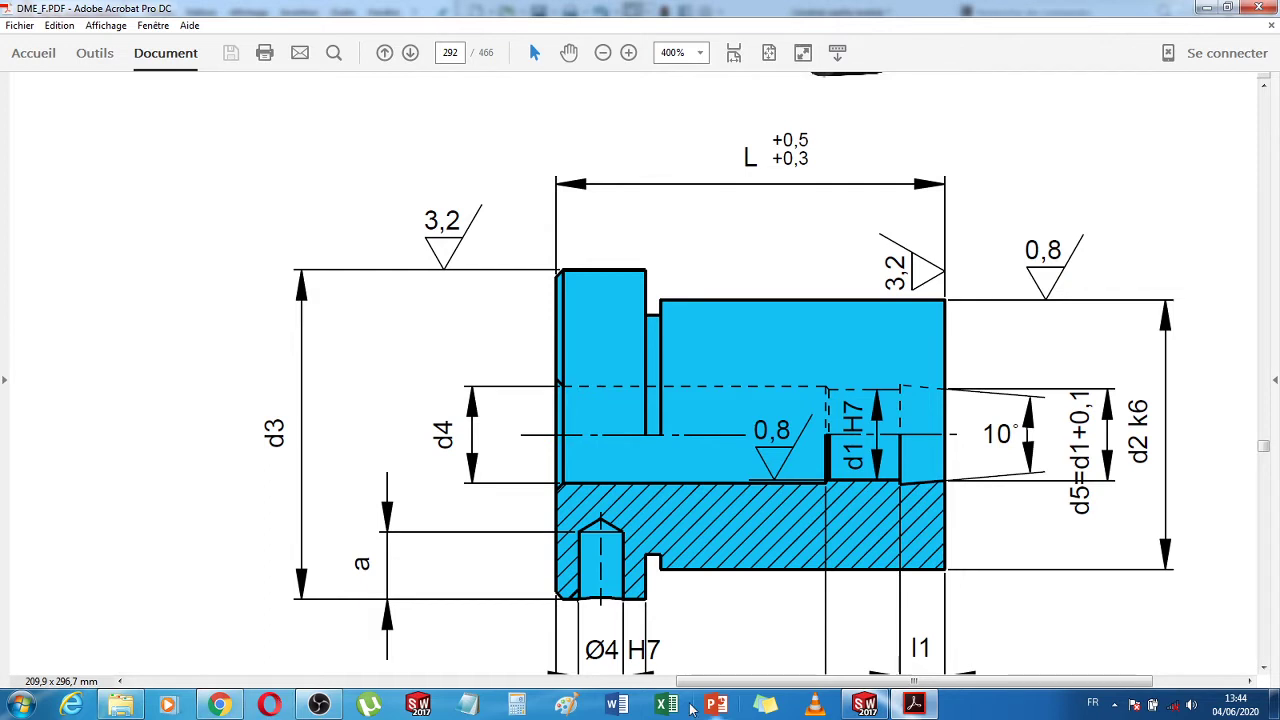
# Open the fig_1 image from the Téléchargements folder and study the sprue puller bushing's position in its sectional drawing
pyautogui.click(120, 706)
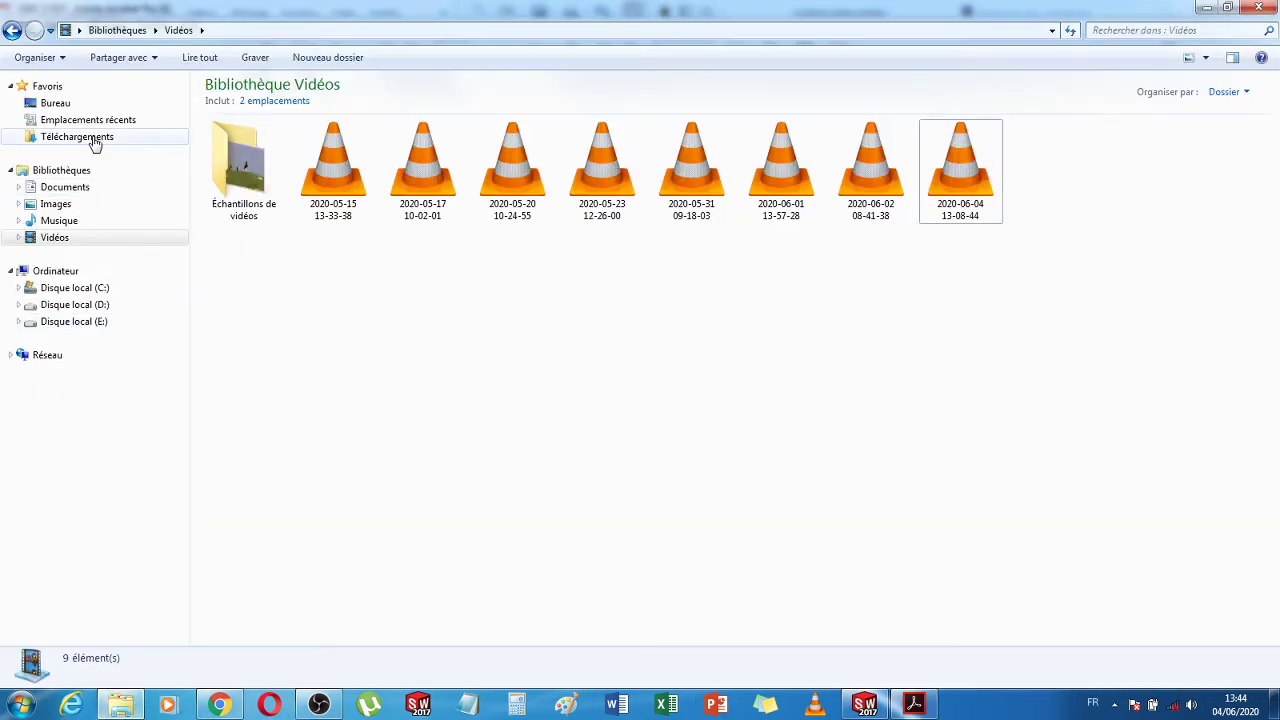
pyautogui.click(93, 139)
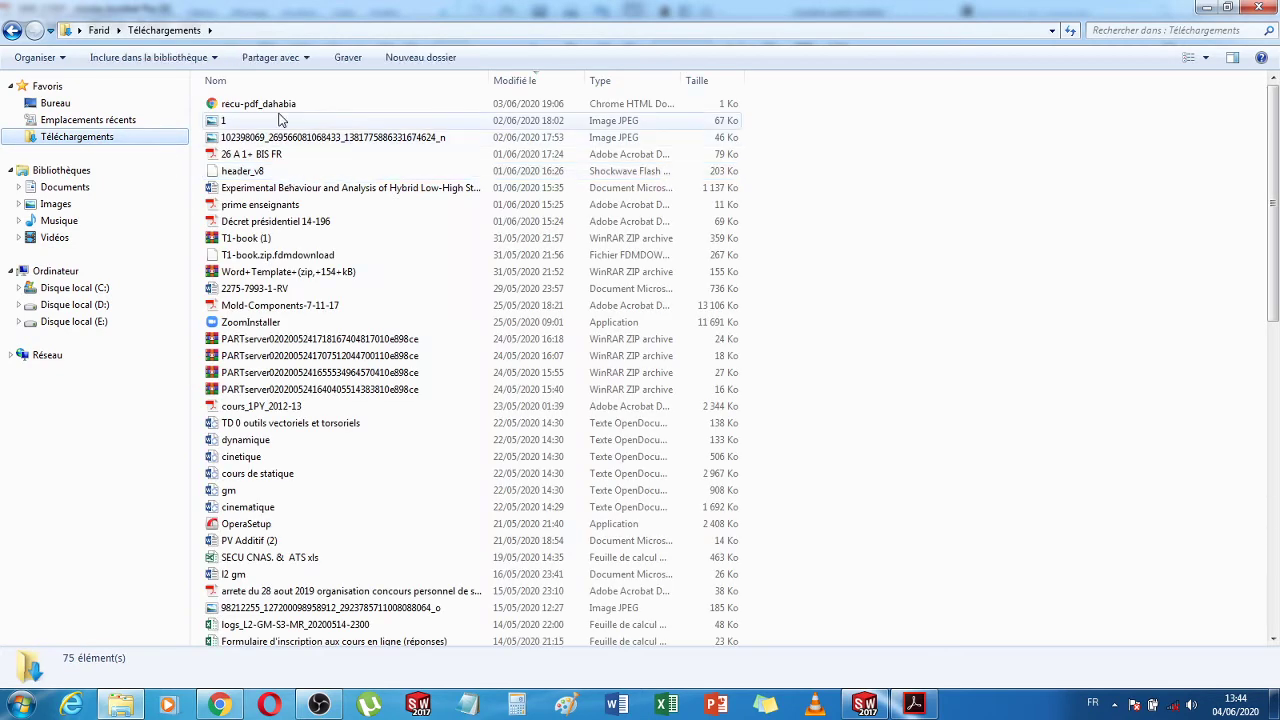
pyautogui.click(241, 122)
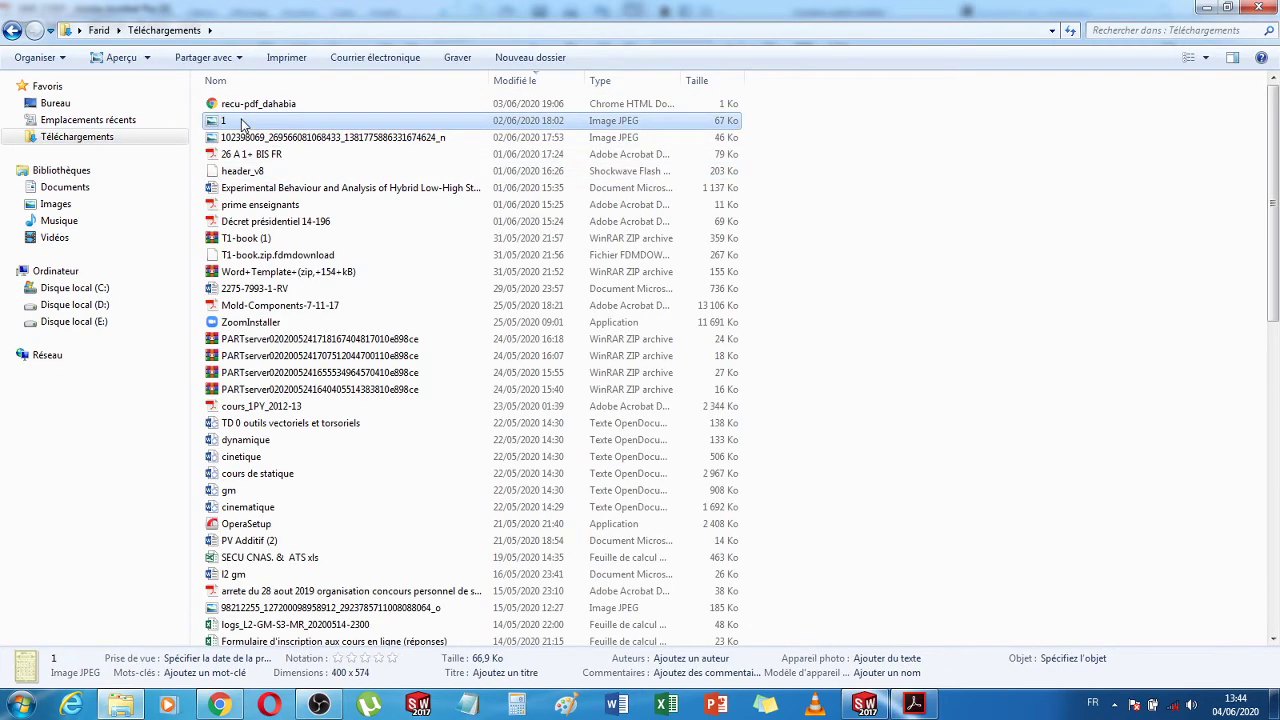
pyautogui.click(342, 139)
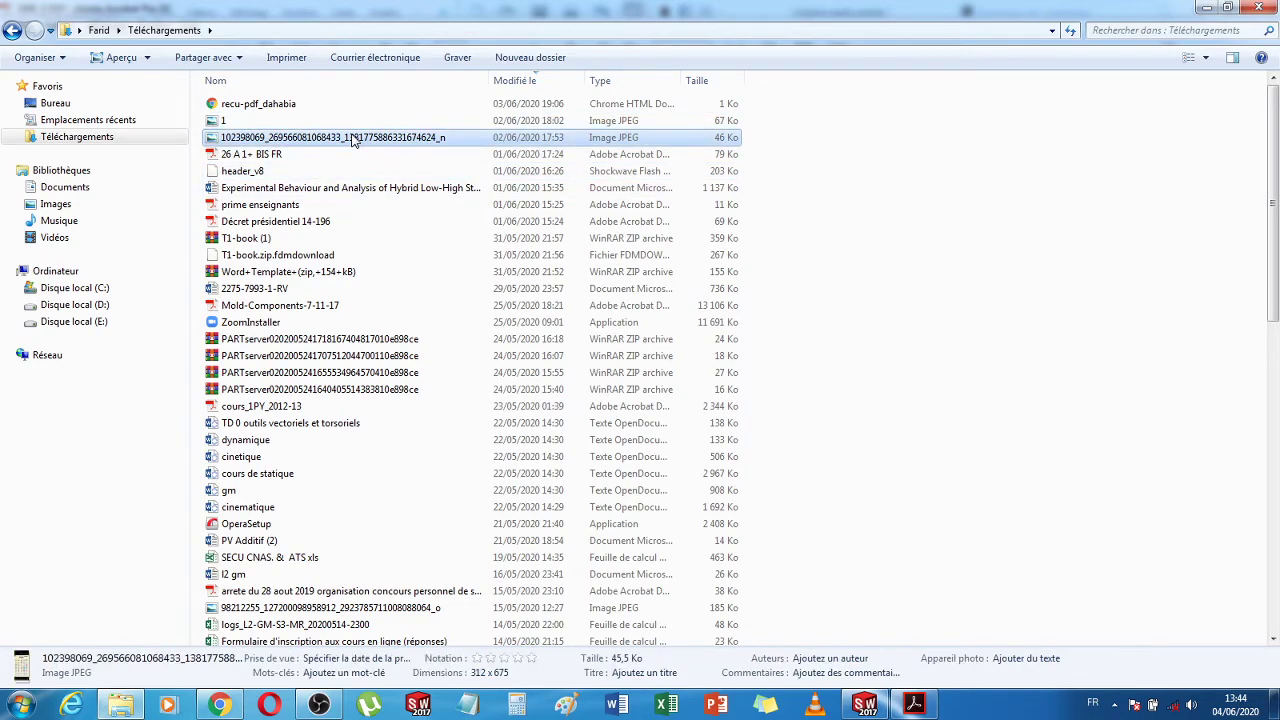
pyautogui.scroll(-7, 384, 615)
pyautogui.scroll(-7, 384, 615)
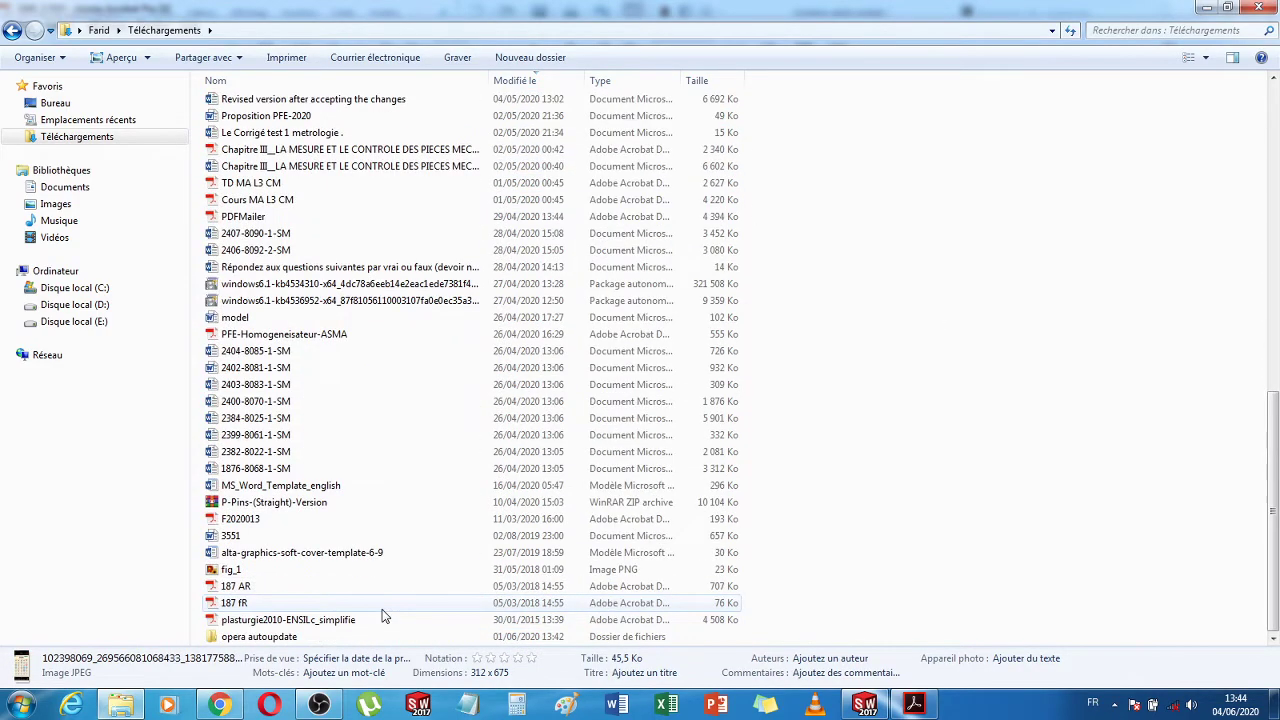
pyautogui.click(233, 570)
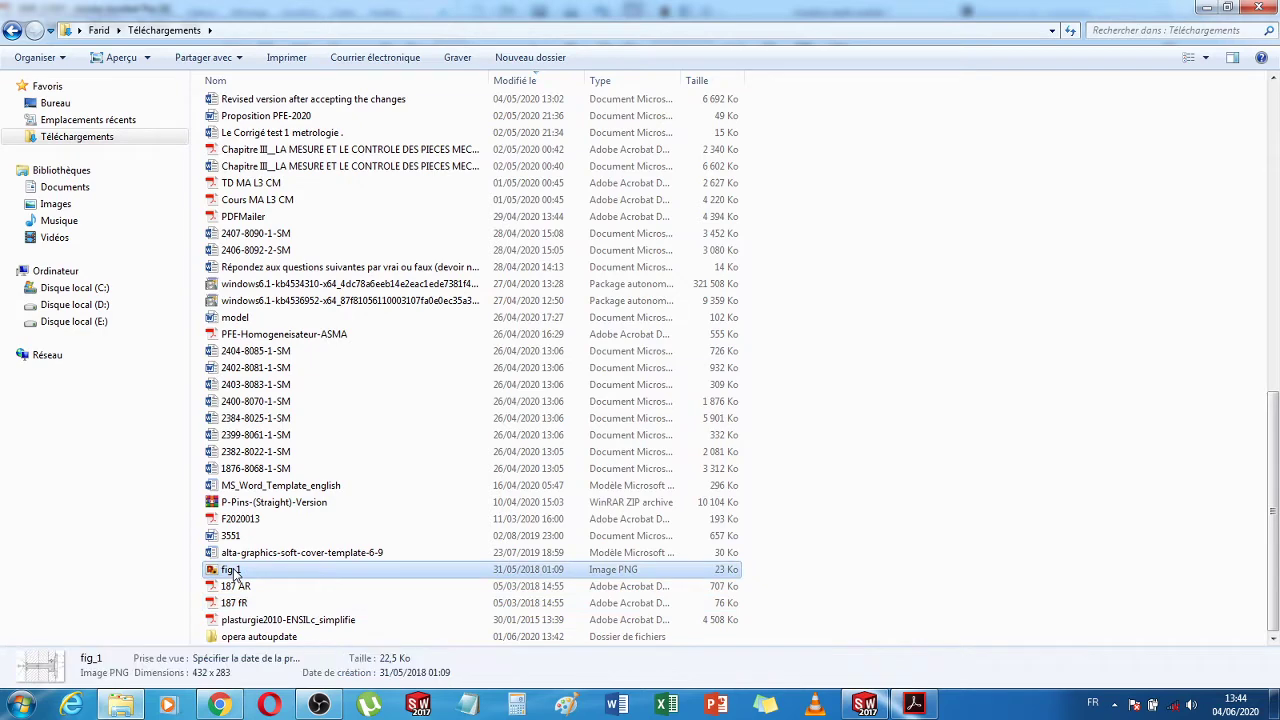
pyautogui.doubleClick(235, 573)
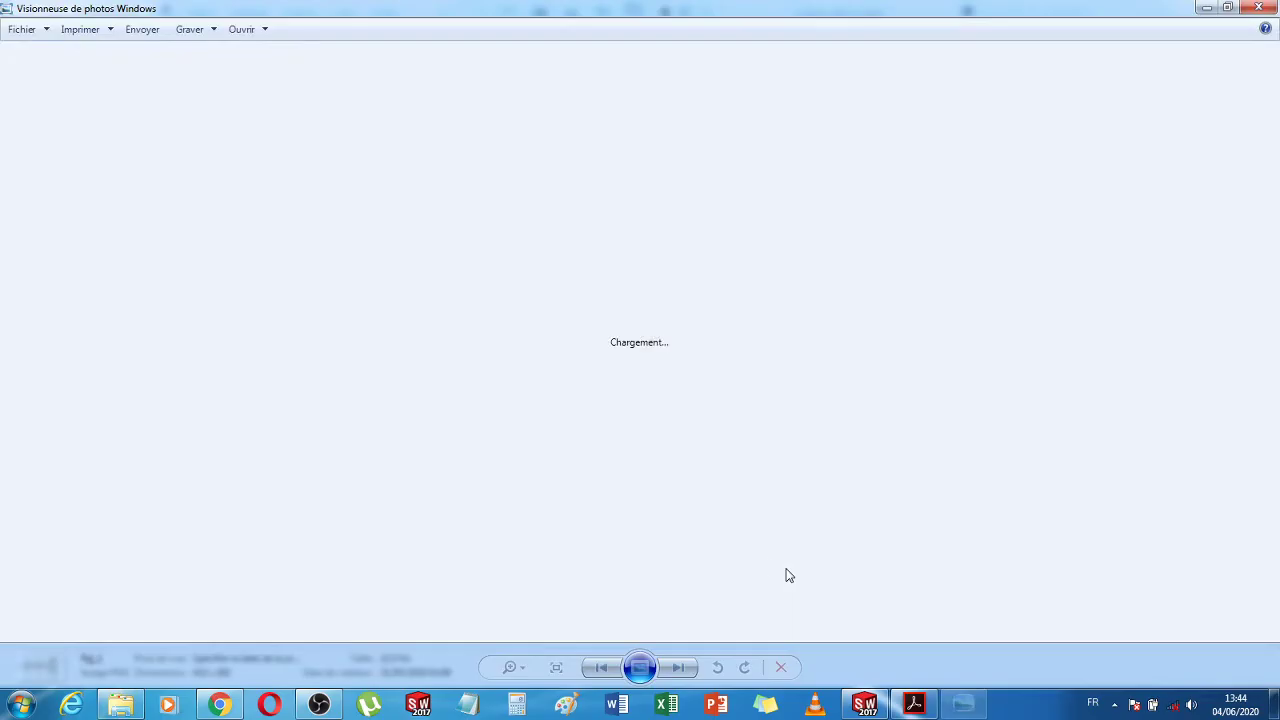
pyautogui.scroll(1, 600, 400)
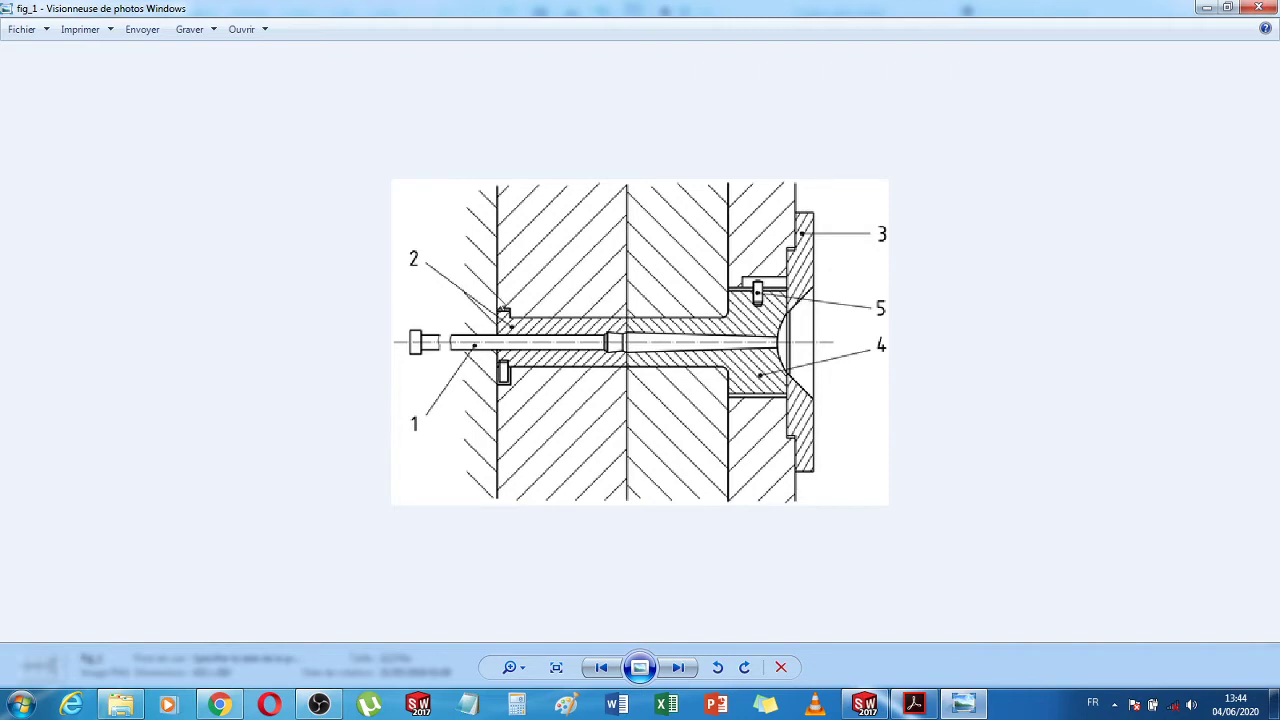
# Switch to the SolidWorks assembly Cendrier partie mobile to inspect the core plate, and return to the fig_1 image
pyautogui.click(865, 704)
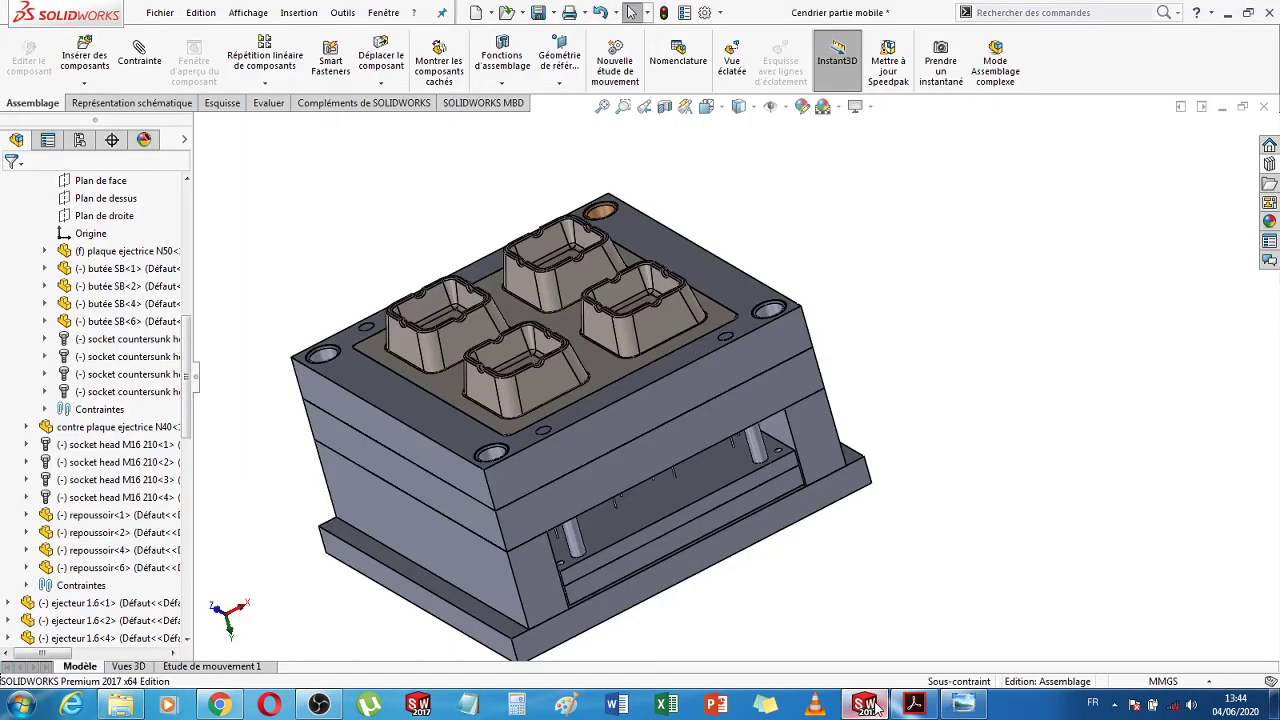
pyautogui.click(788, 365)
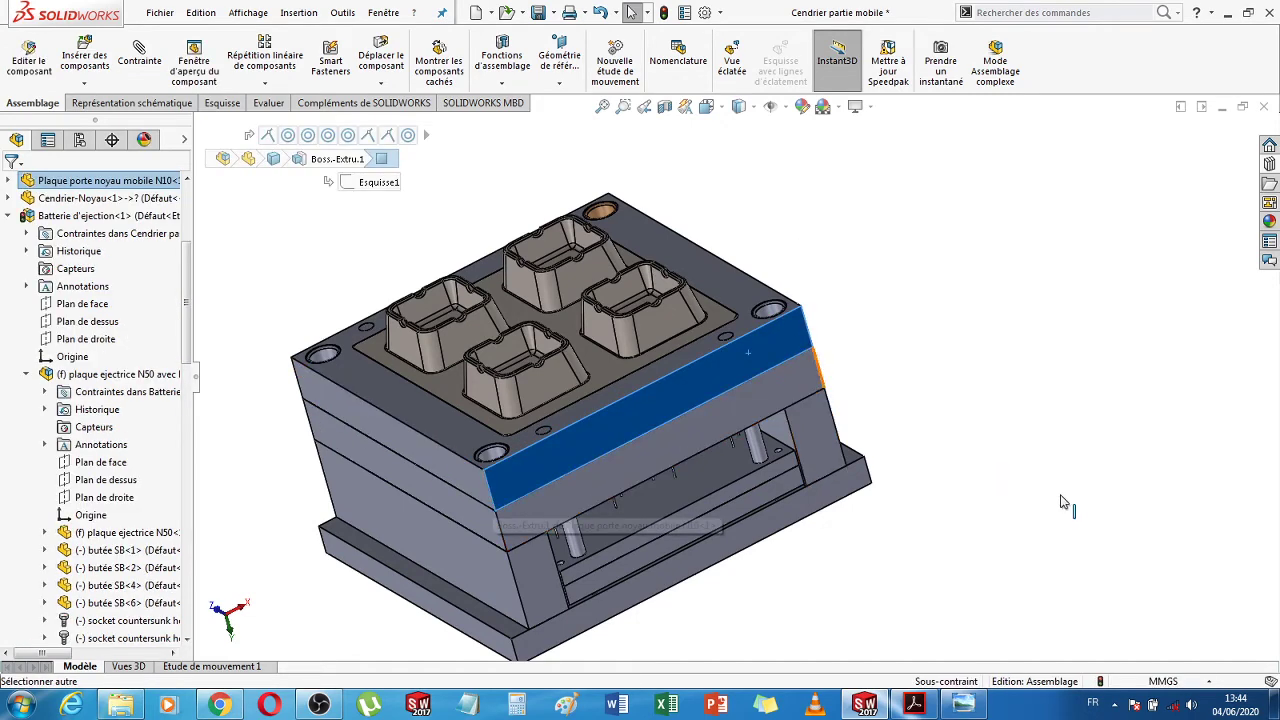
pyautogui.click(1072, 503)
pyautogui.click(862, 706)
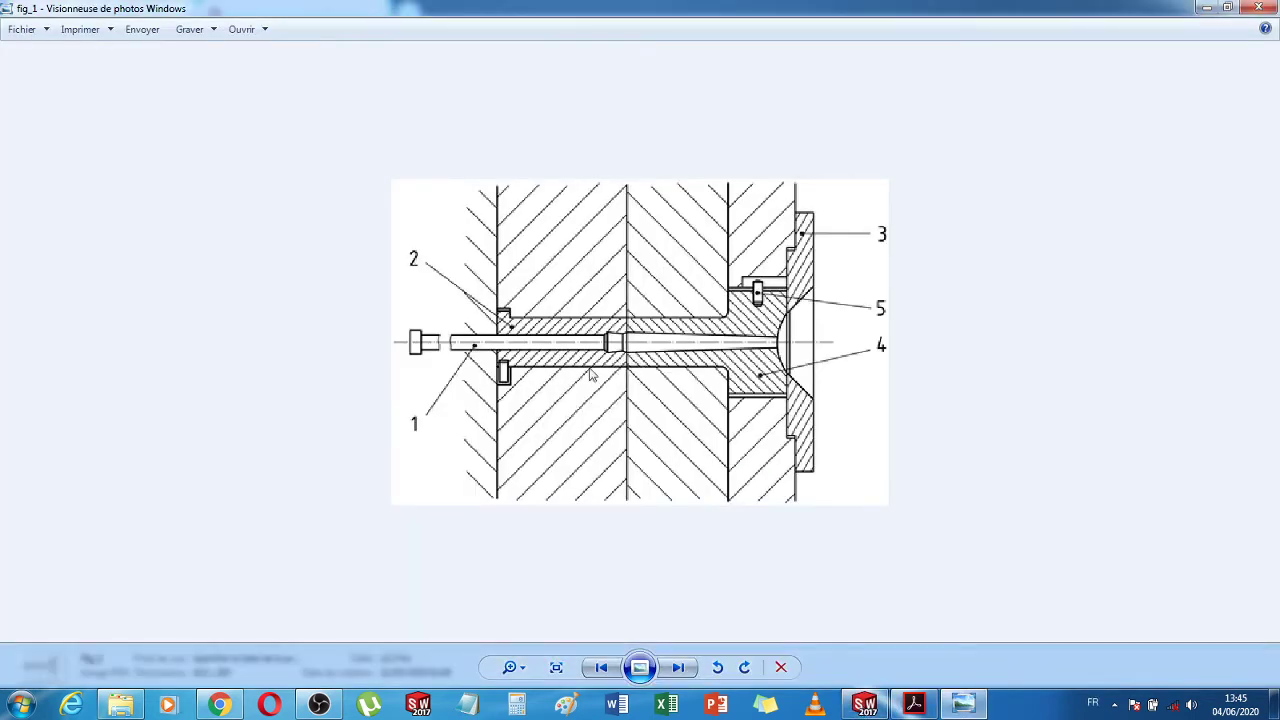
# Switch to the DME_F.PDF catalogue and highlight length L 56, AZ 1826 and reference 1856 in the AZ table
pyautogui.click(913, 705)
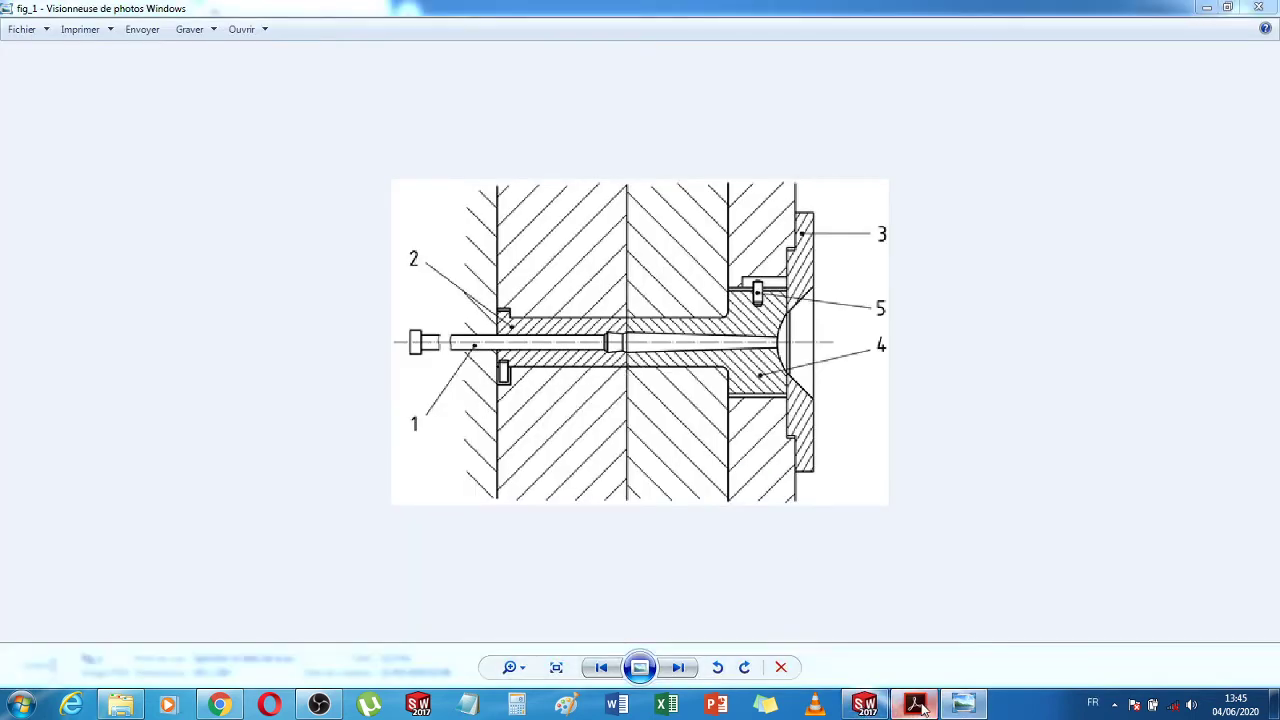
pyautogui.scroll(-8, 592, 461)
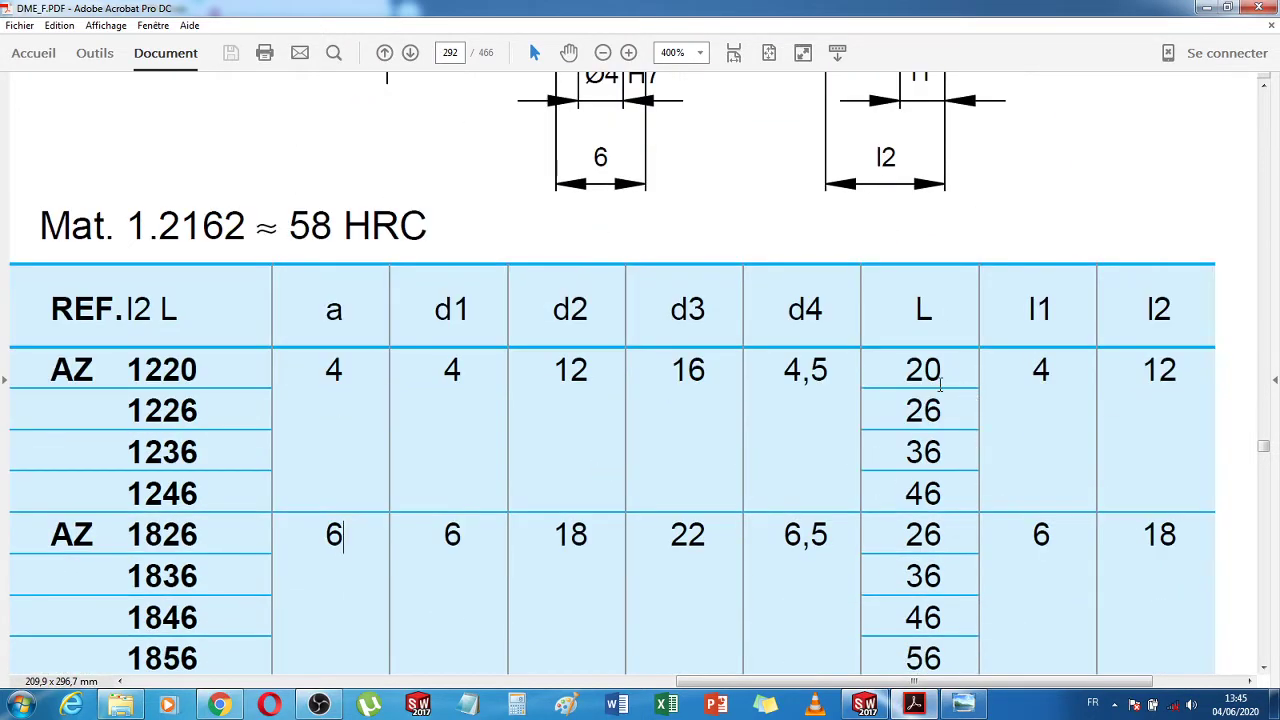
pyautogui.moveTo(201, 495); pyautogui.dragTo(122, 374)
pyautogui.scroll(-3, 255, 497)
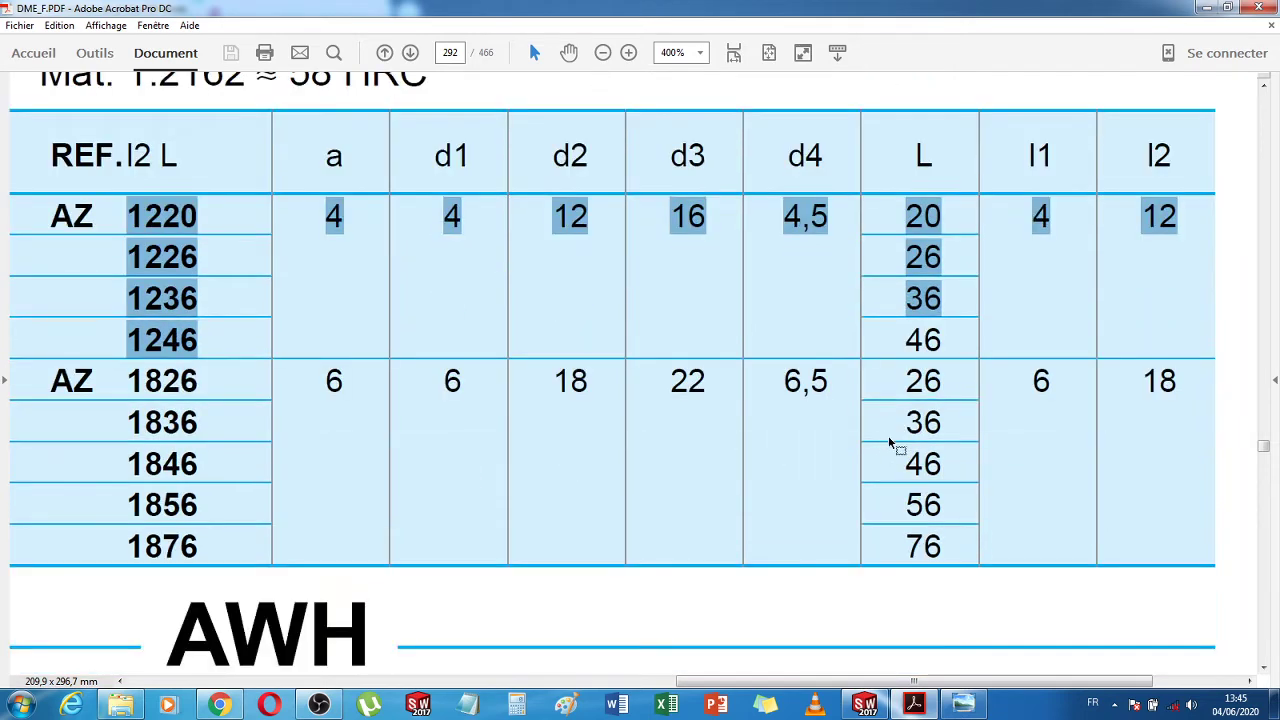
pyautogui.moveTo(906, 505); pyautogui.dragTo(942, 502)
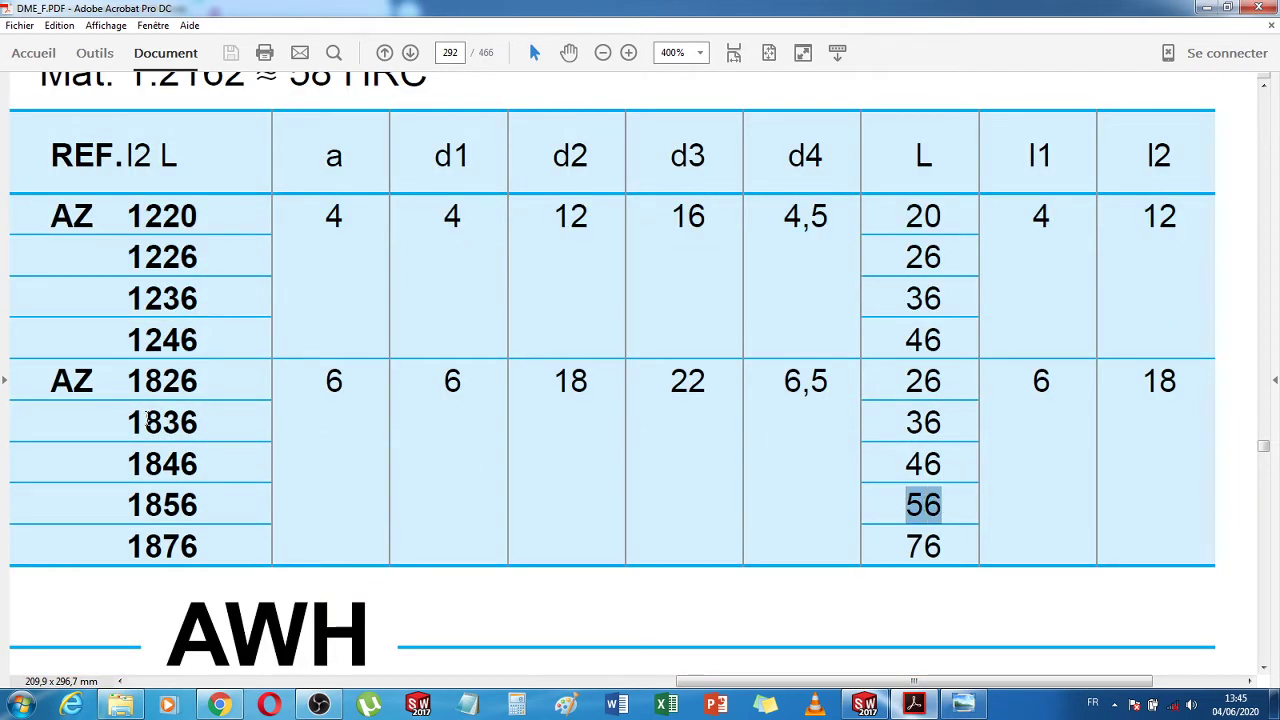
pyautogui.moveTo(52, 380); pyautogui.dragTo(141, 378)
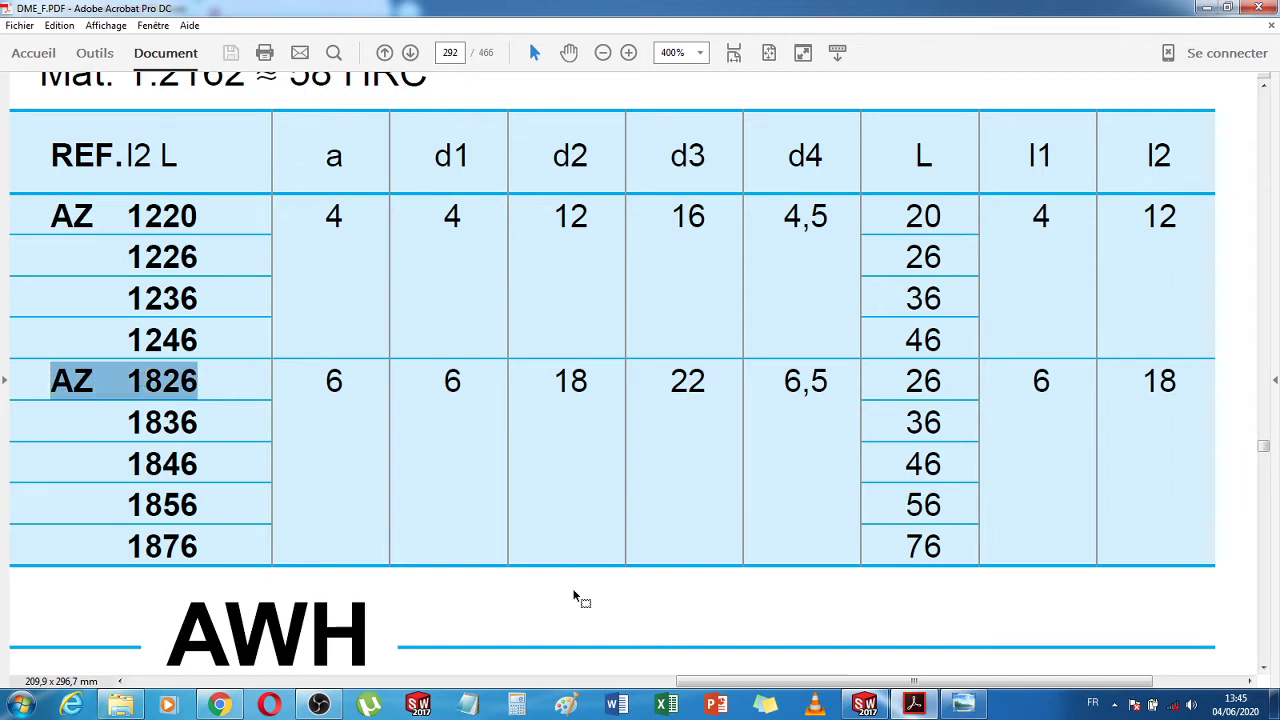
pyautogui.moveTo(105, 507); pyautogui.dragTo(199, 507)
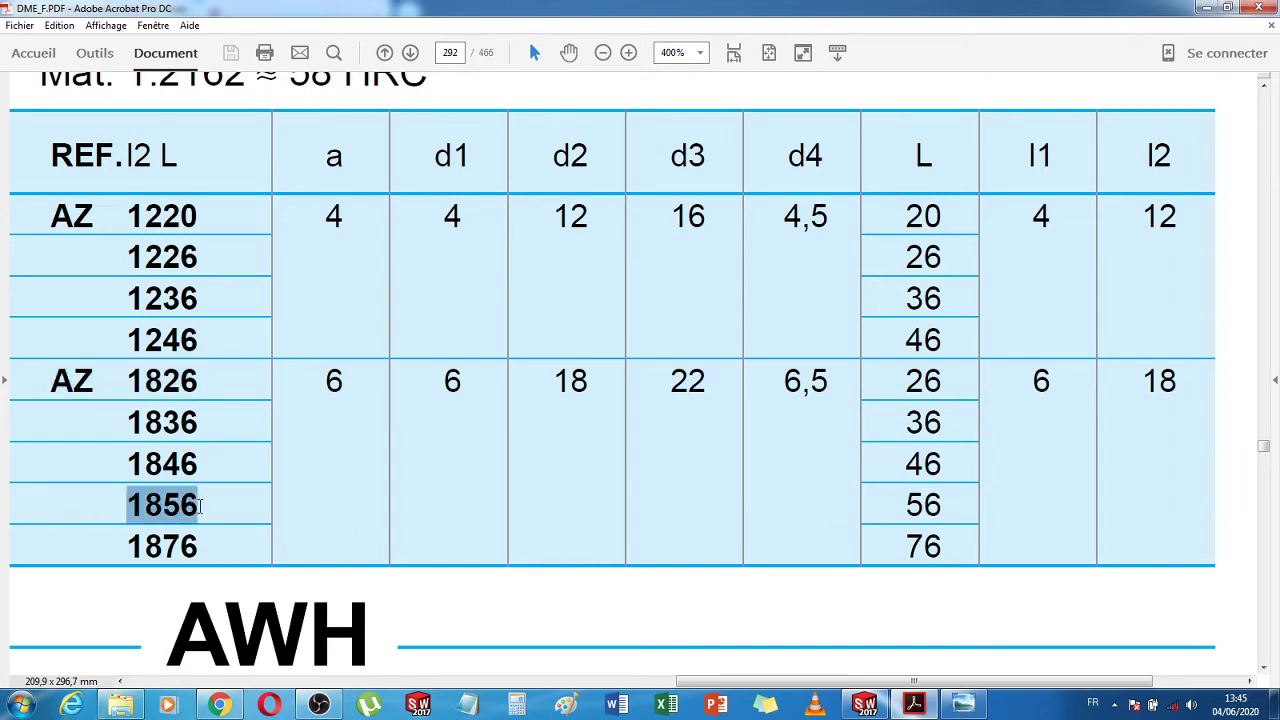
# Highlight the d4 value 6,5 of the AZ 18 series and locate that bore in the bushing's section drawing
pyautogui.scroll(2, 928, 548)
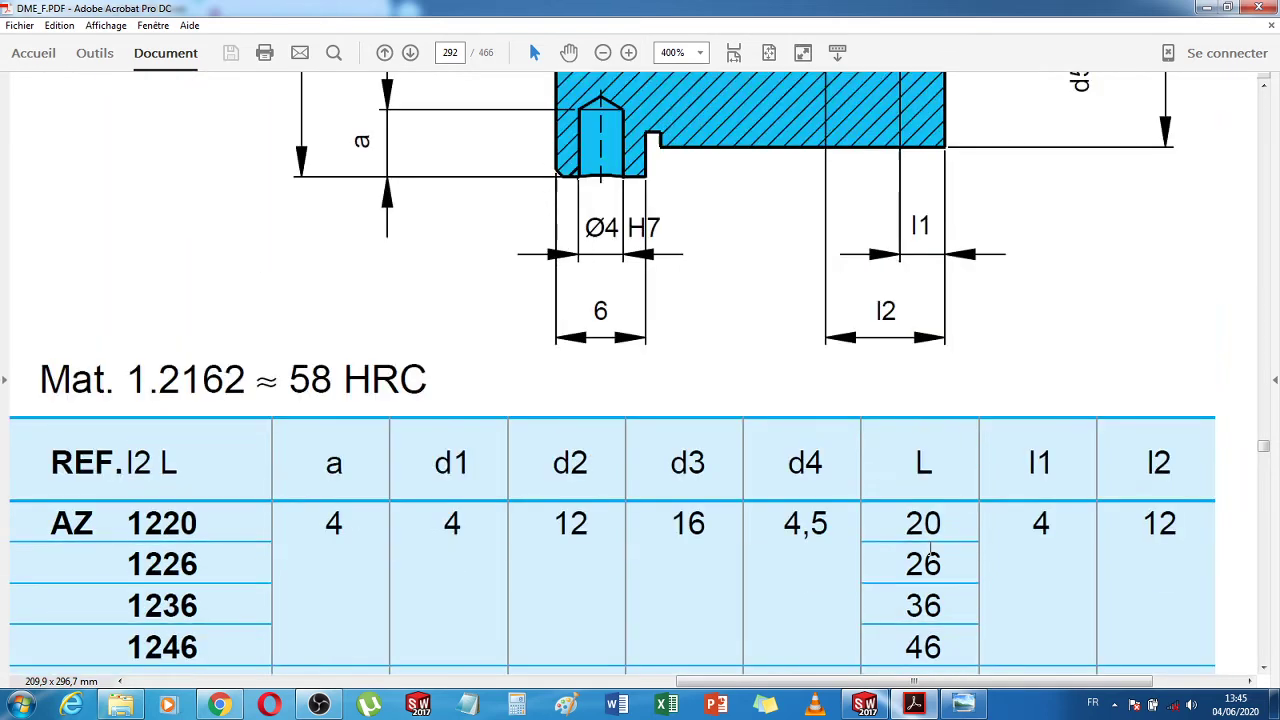
pyautogui.scroll(1, 941, 400)
pyautogui.scroll(1, 941, 400)
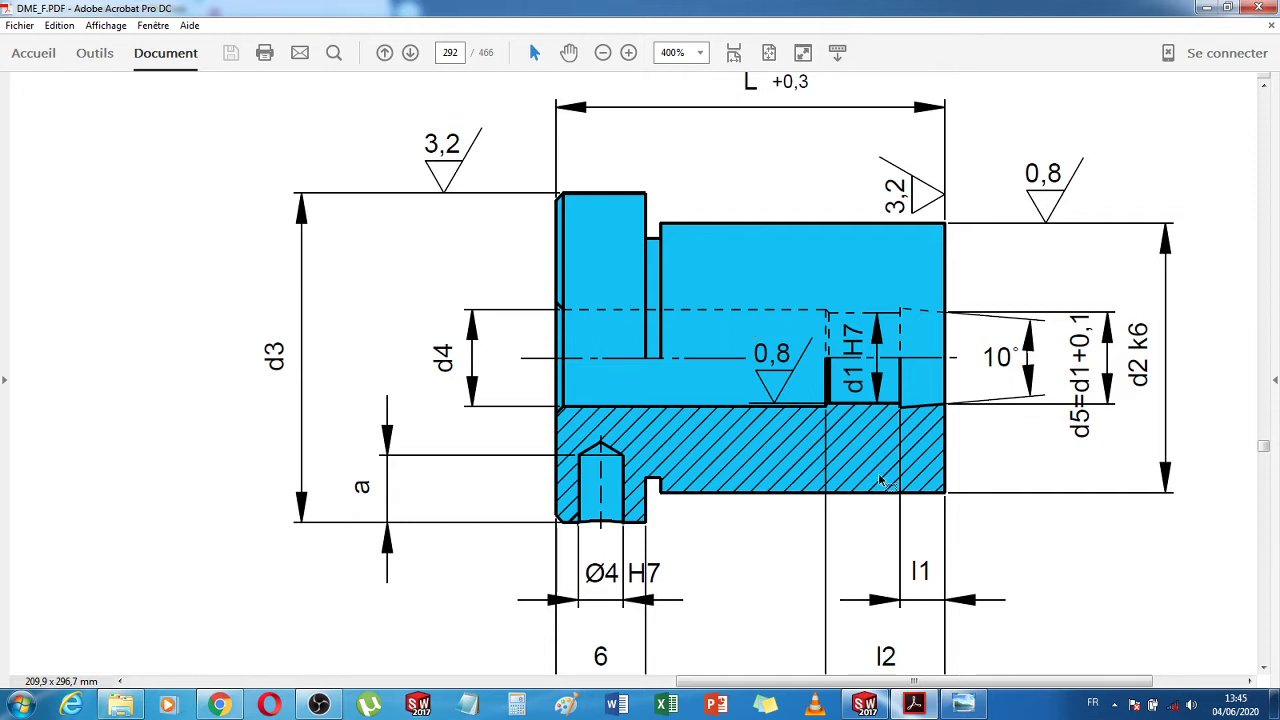
pyautogui.scroll(-1, 764, 411)
pyautogui.scroll(-3, 766, 413)
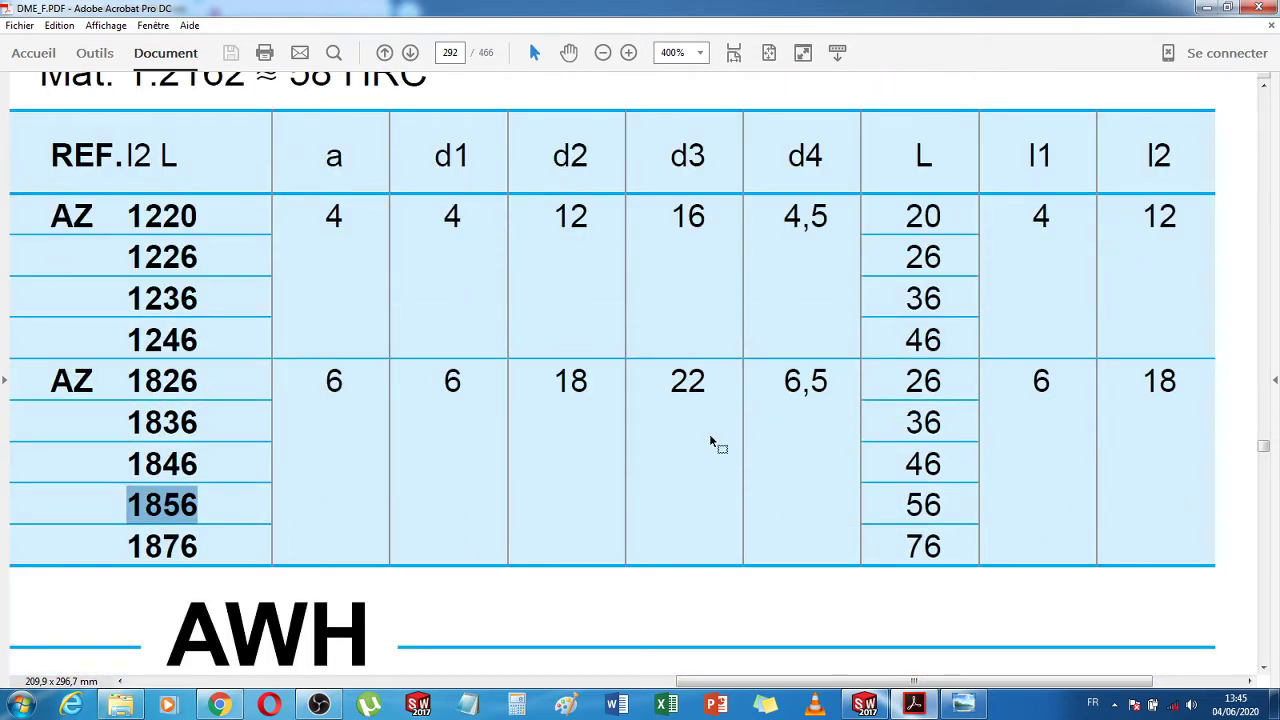
pyautogui.moveTo(783, 380); pyautogui.dragTo(834, 384)
pyautogui.scroll(1, 784, 416)
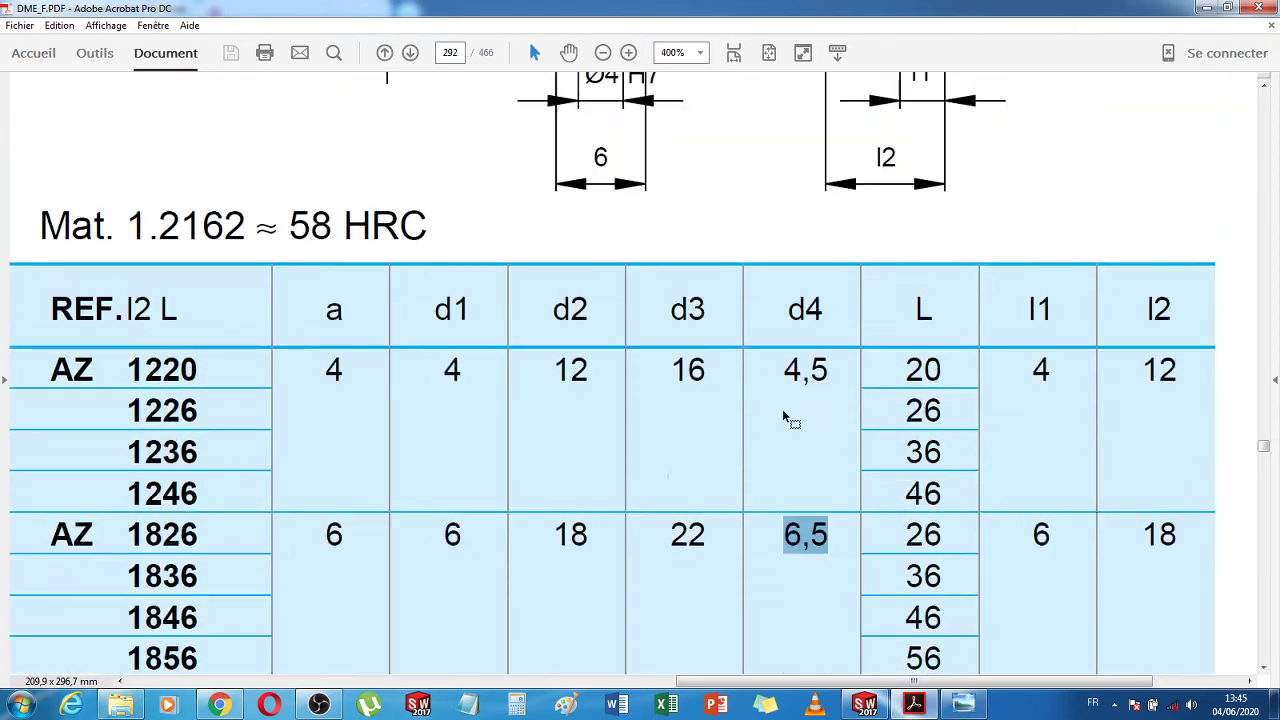
pyautogui.scroll(3, 784, 417)
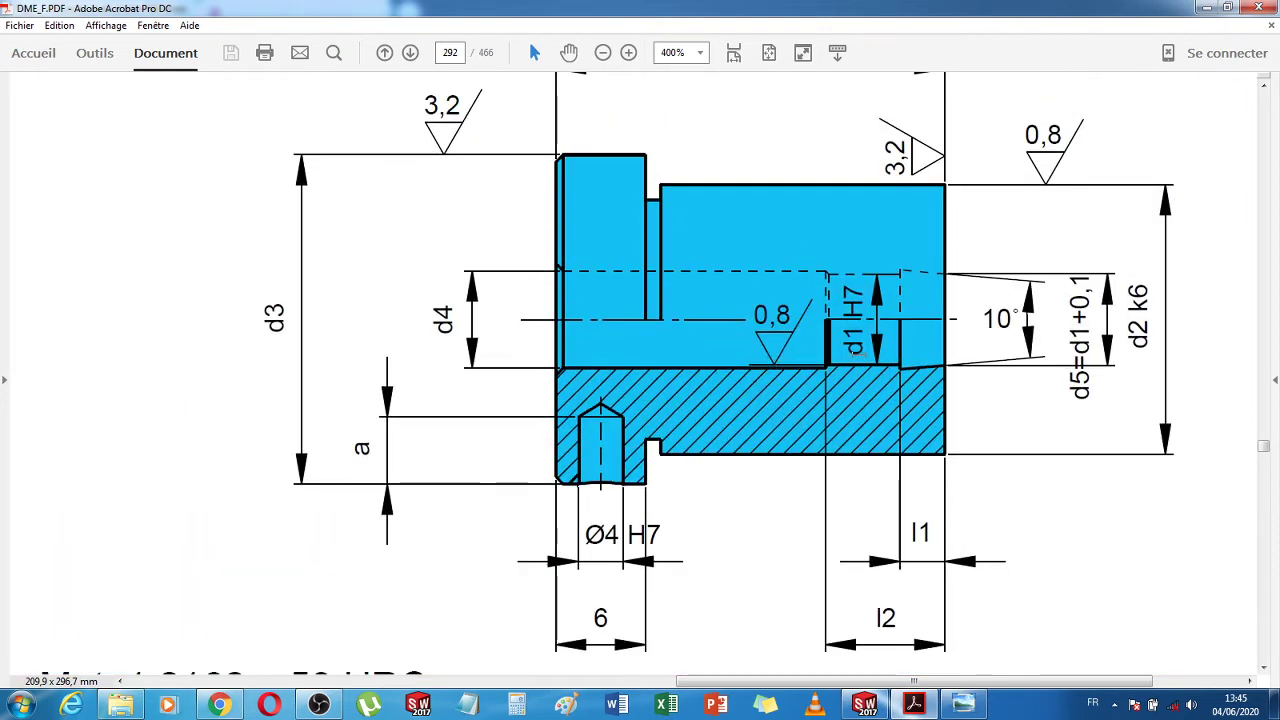
pyautogui.scroll(-3, 860, 363)
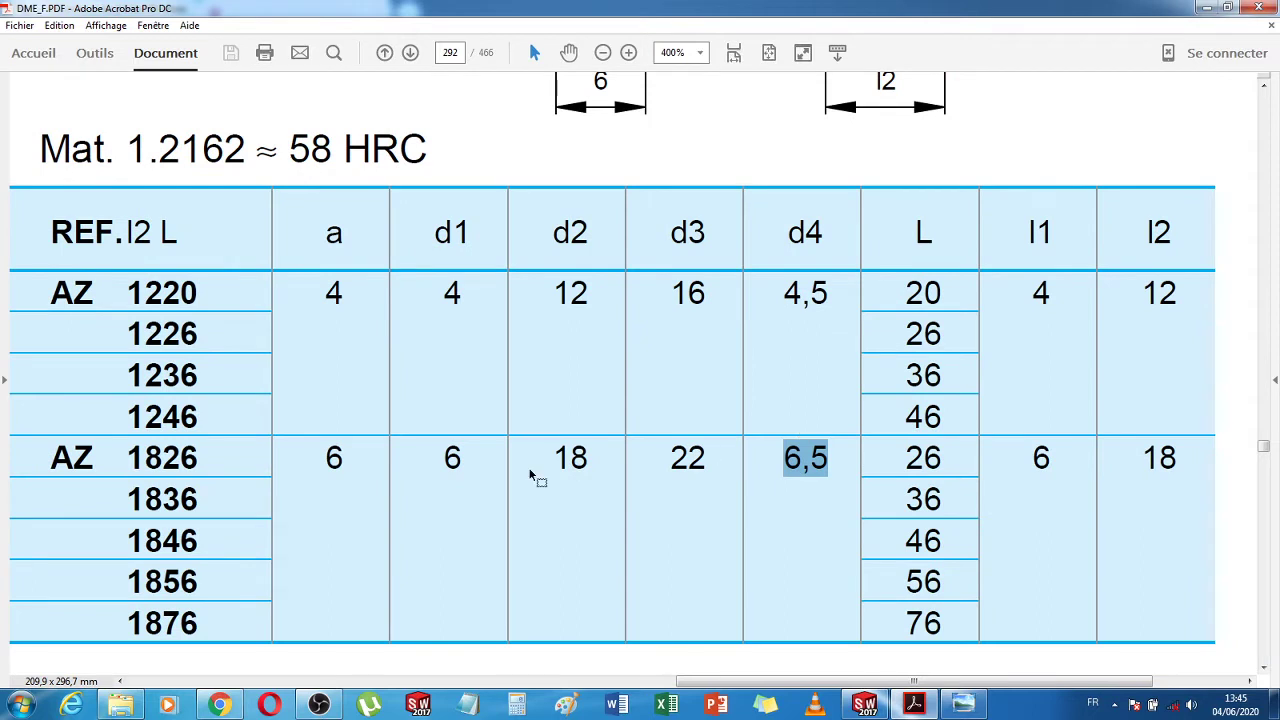
# Highlight the d1 value 6 of the AZ 18 series and compare the remaining table dimensions with the section drawing
pyautogui.moveTo(445, 458); pyautogui.dragTo(463, 466)
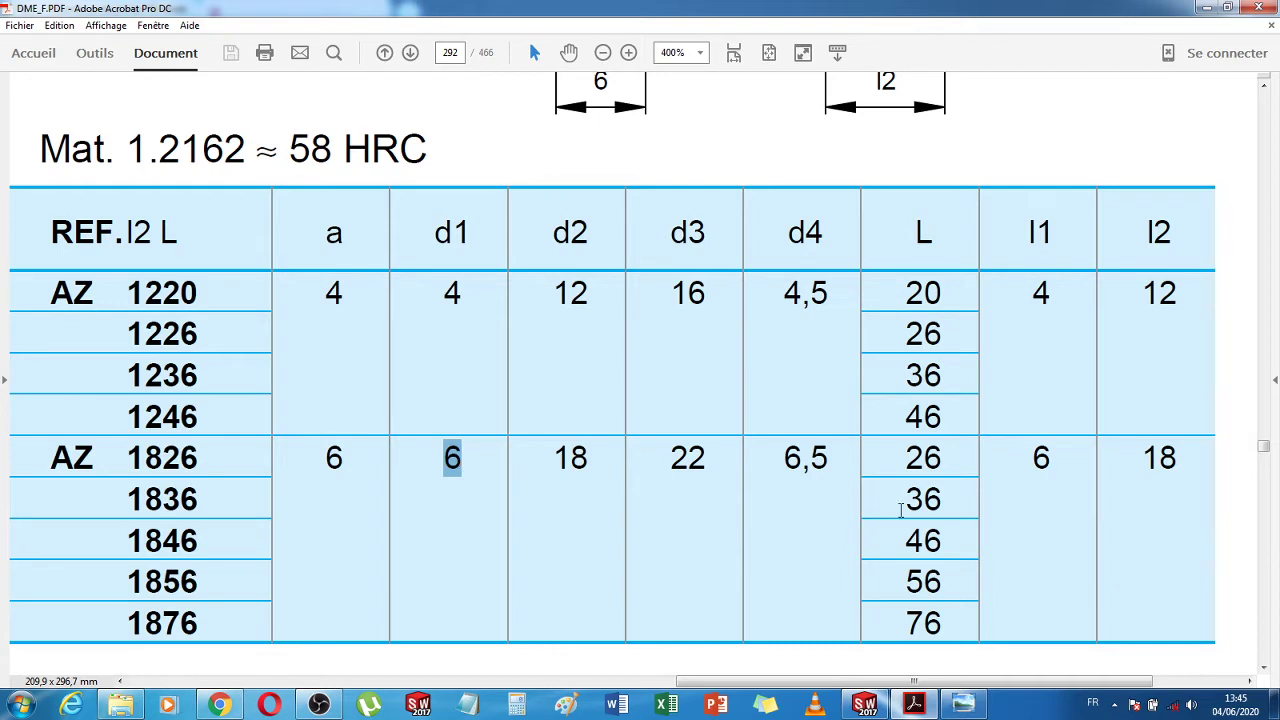
pyautogui.scroll(2, 900, 510)
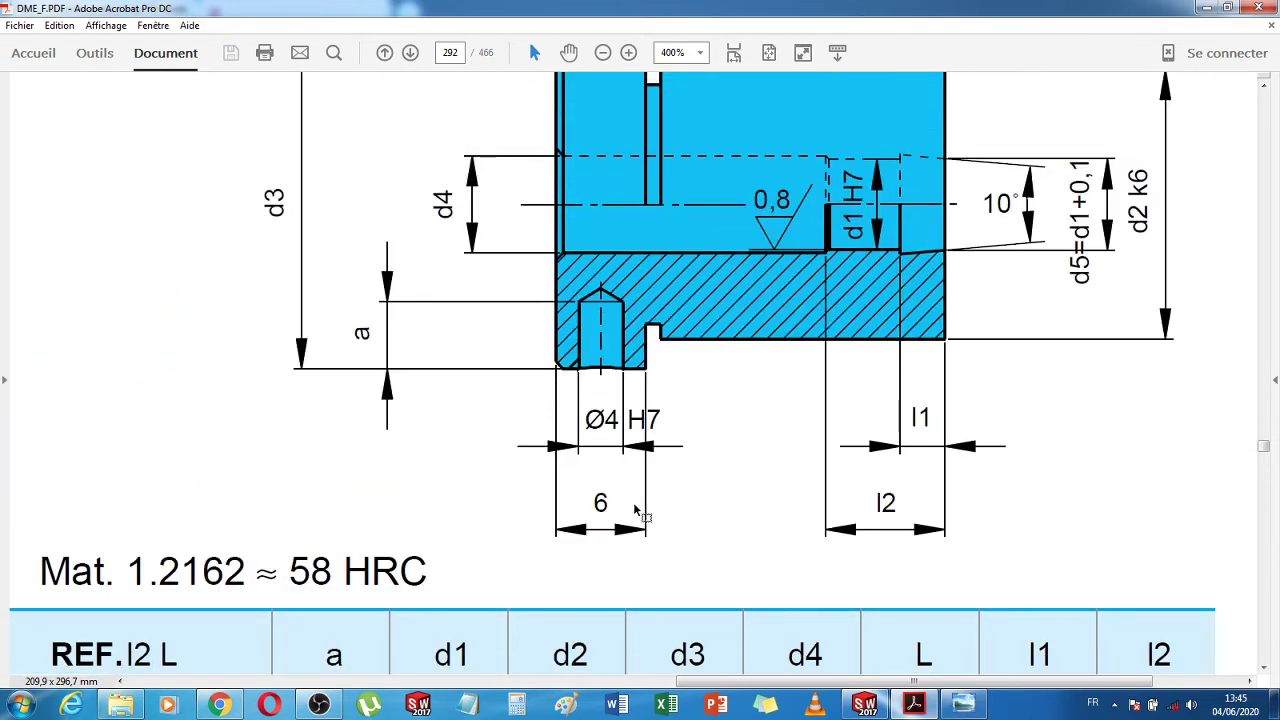
pyautogui.scroll(3, 1060, 460)
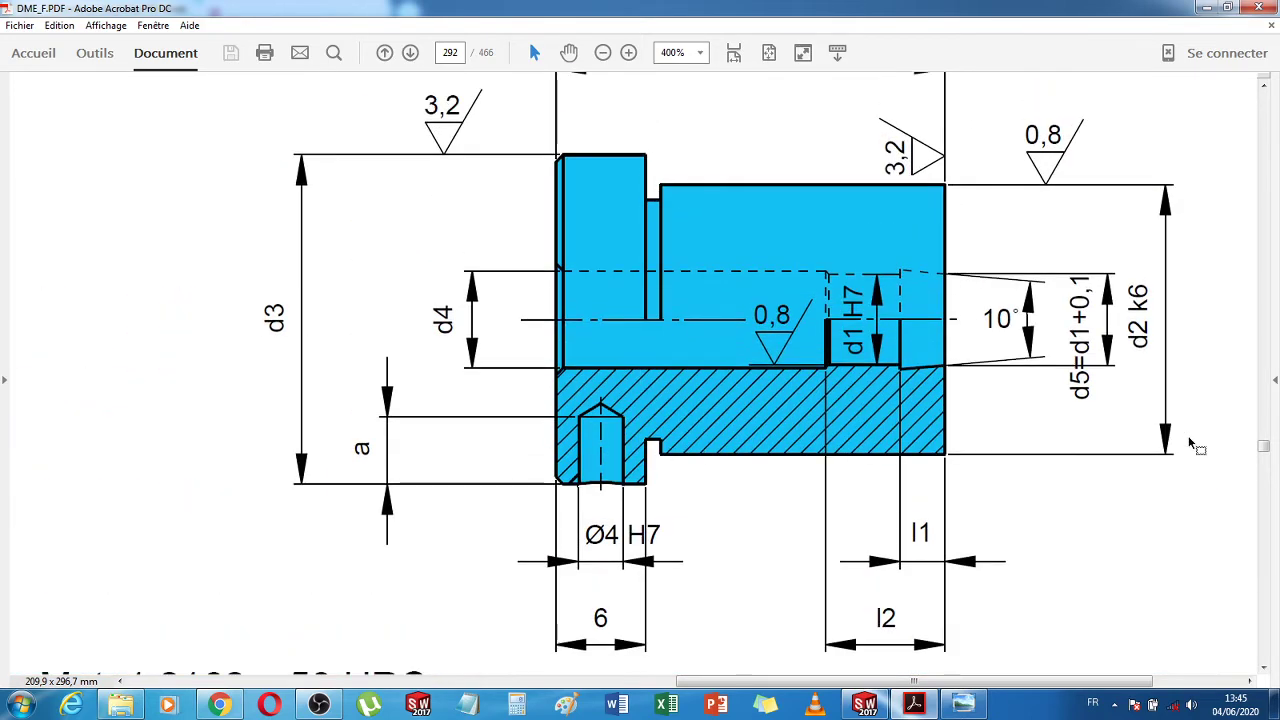
pyautogui.scroll(-8, 1125, 600)
pyautogui.scroll(-5, 1120, 600)
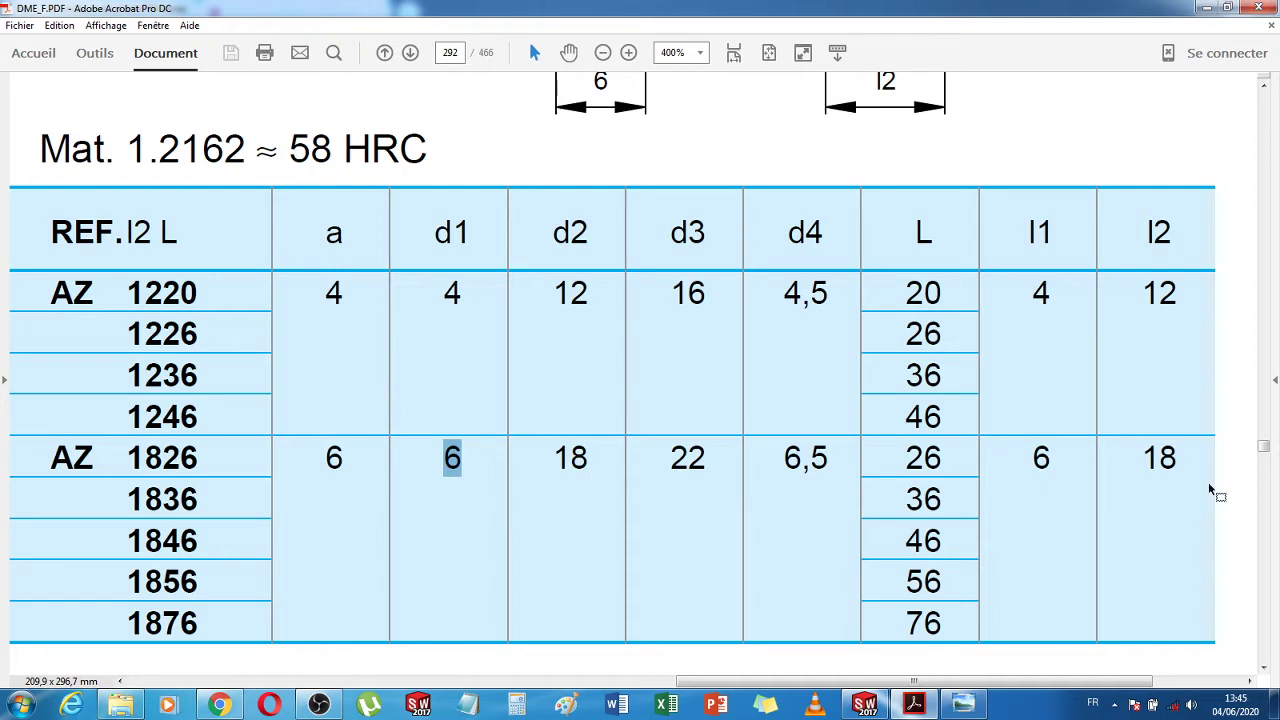
pyautogui.scroll(12, 718, 518)
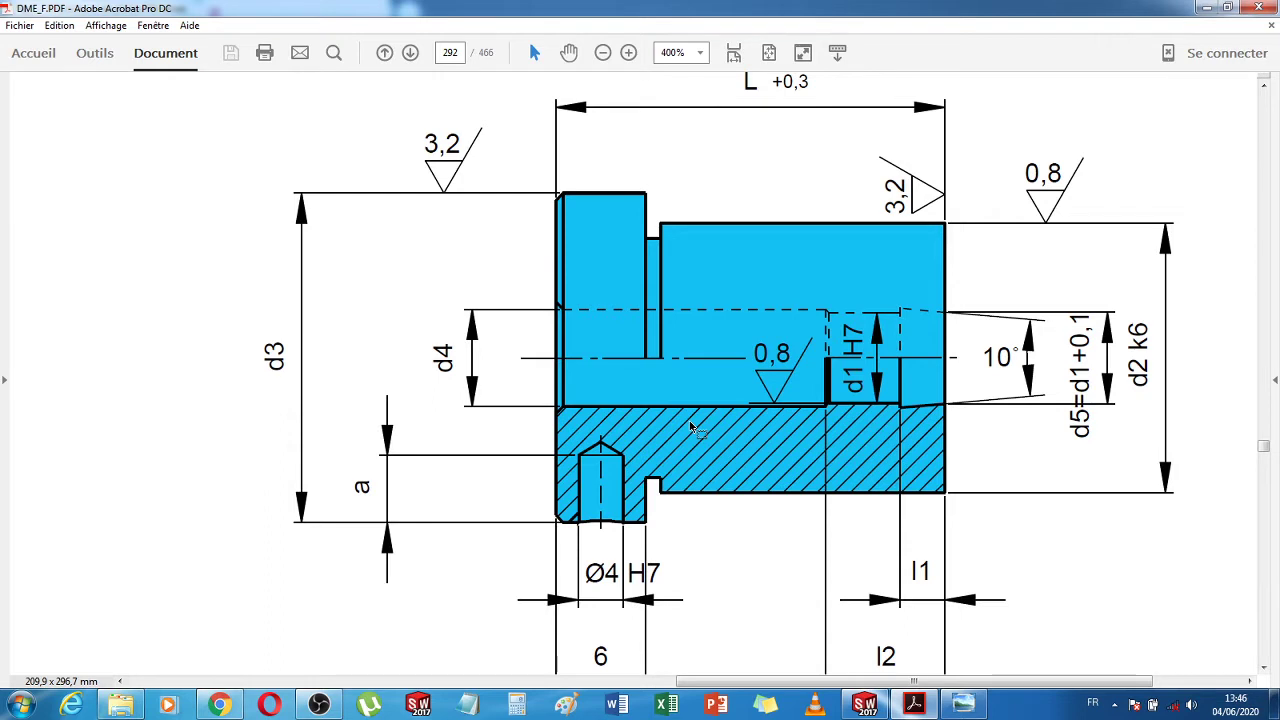
# Switch to the SolidWorks assembly Cendrier partie mobile and save all modified documents, rebuilding the assembly before saving
pyautogui.click(963, 704)
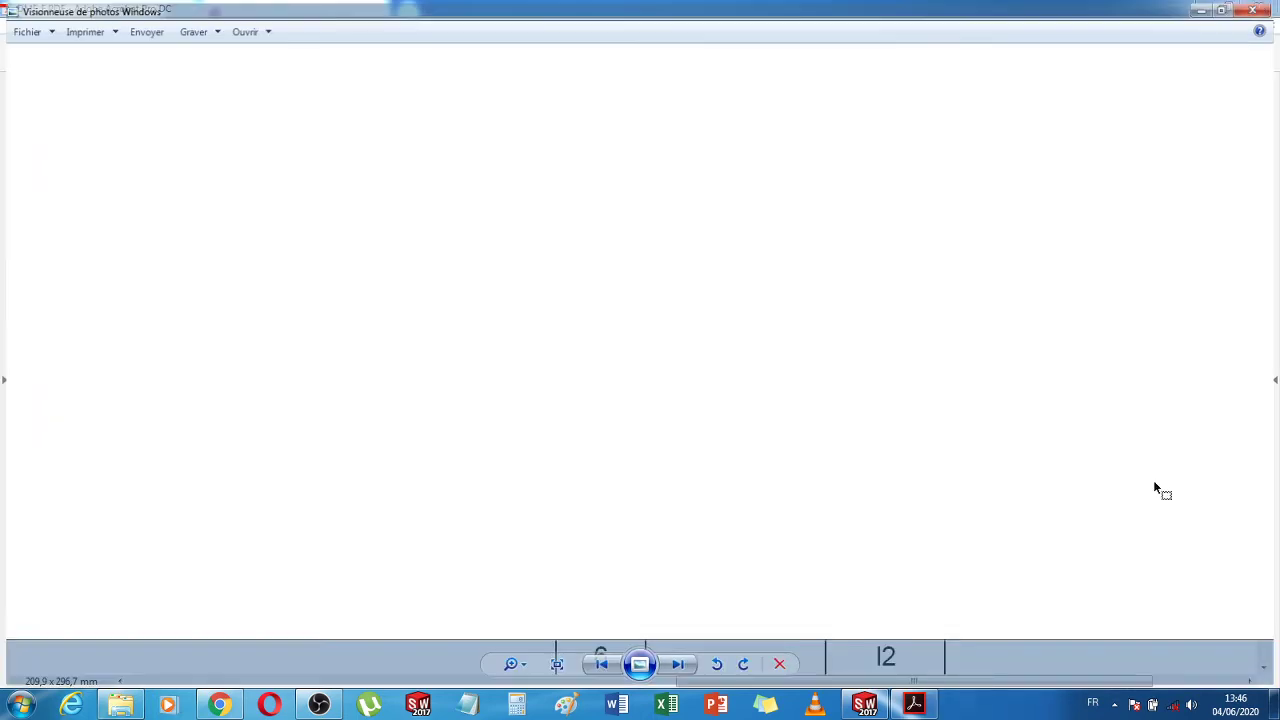
pyautogui.click(896, 706)
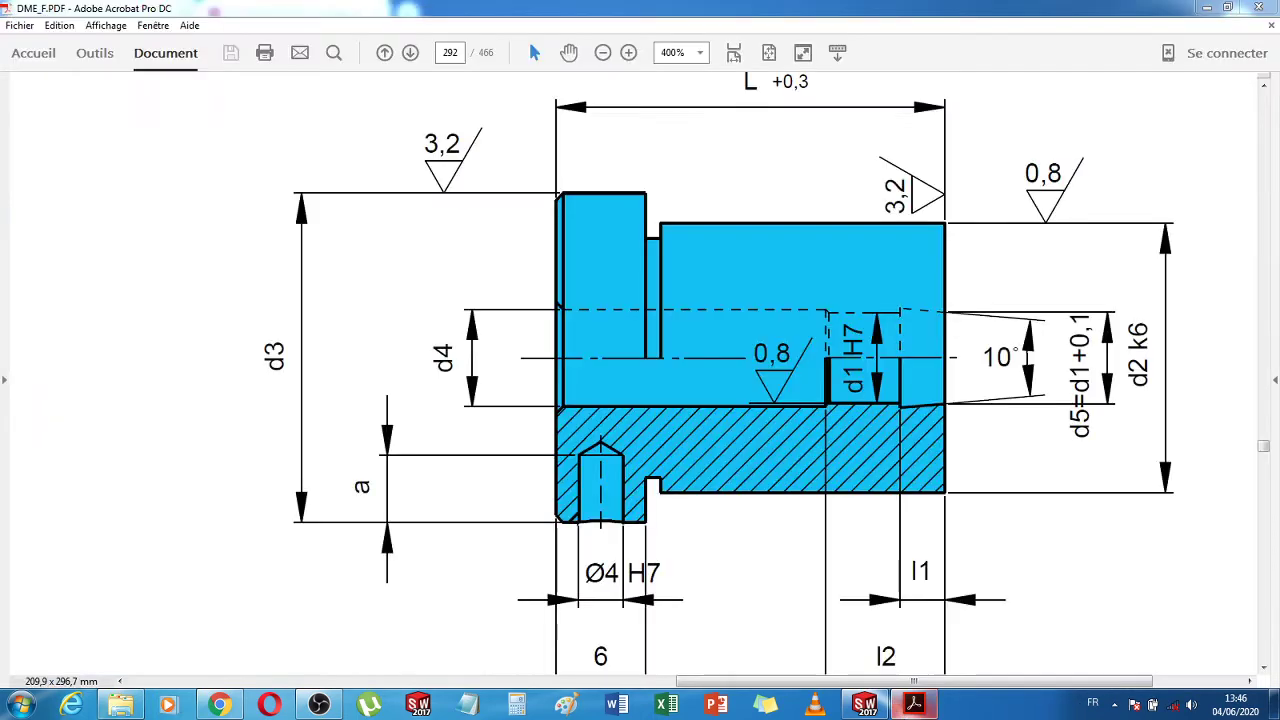
pyautogui.click(866, 705)
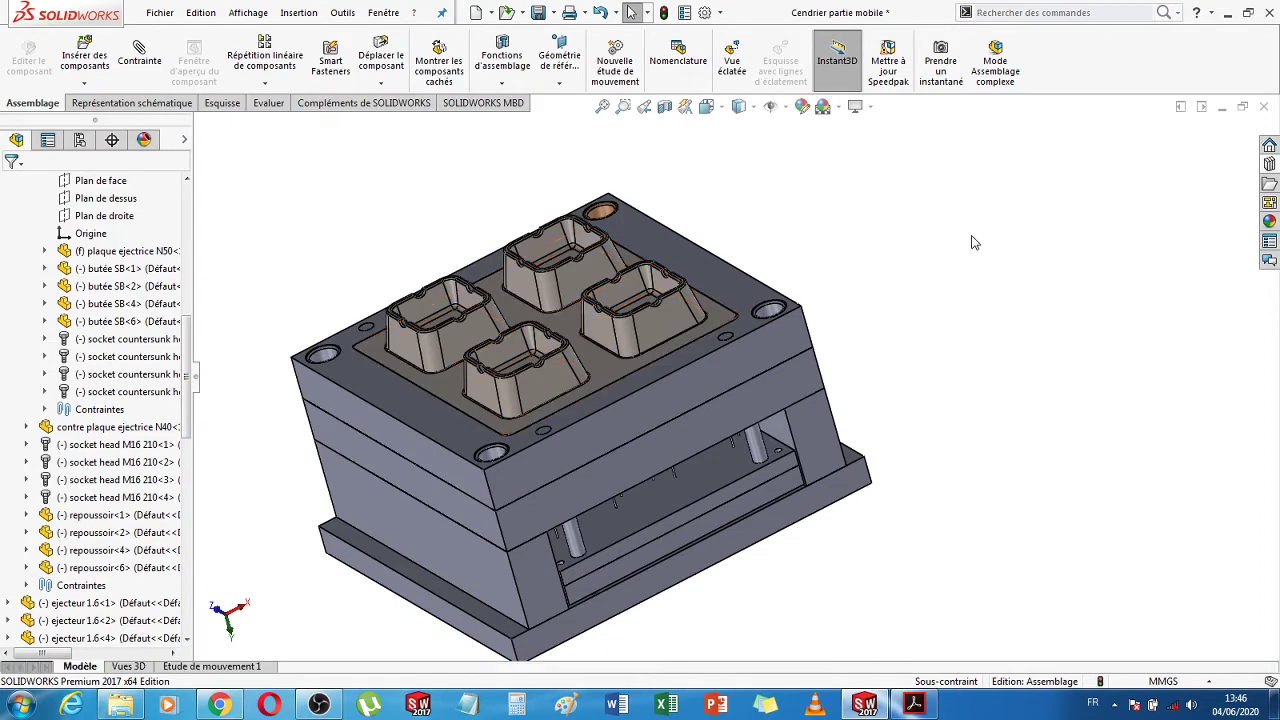
pyautogui.click(537, 13)
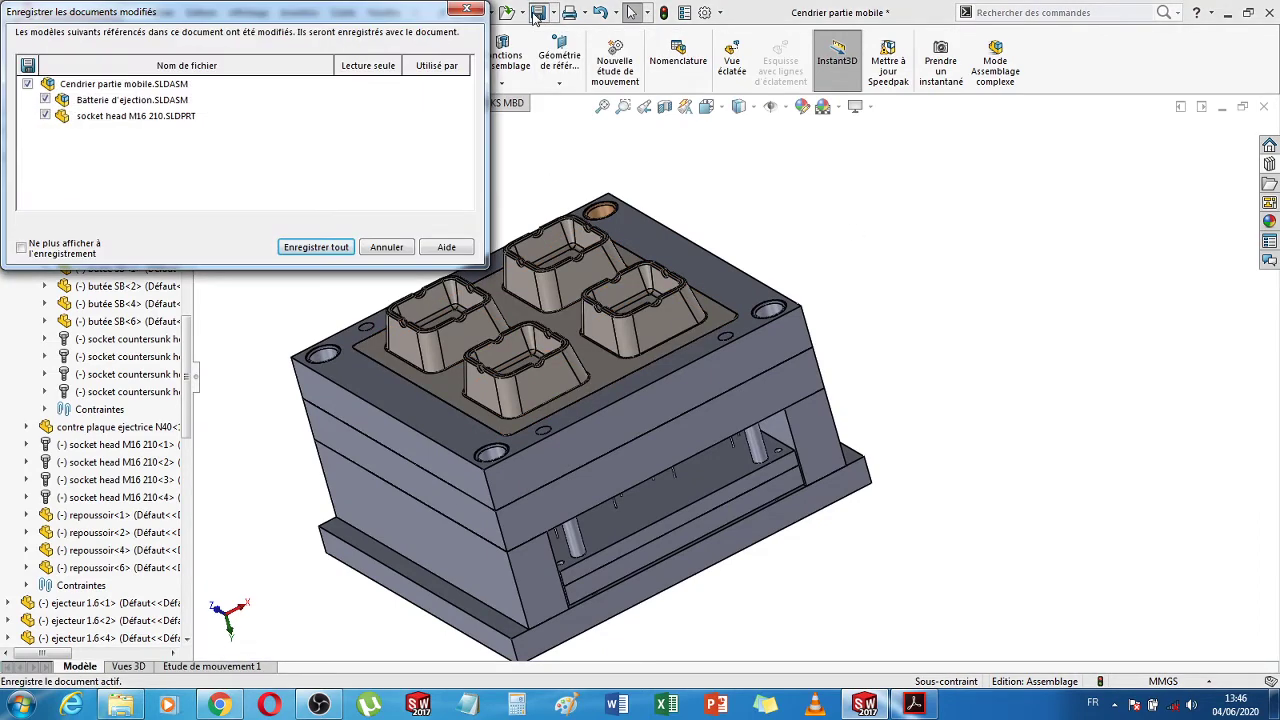
pyautogui.click(316, 247)
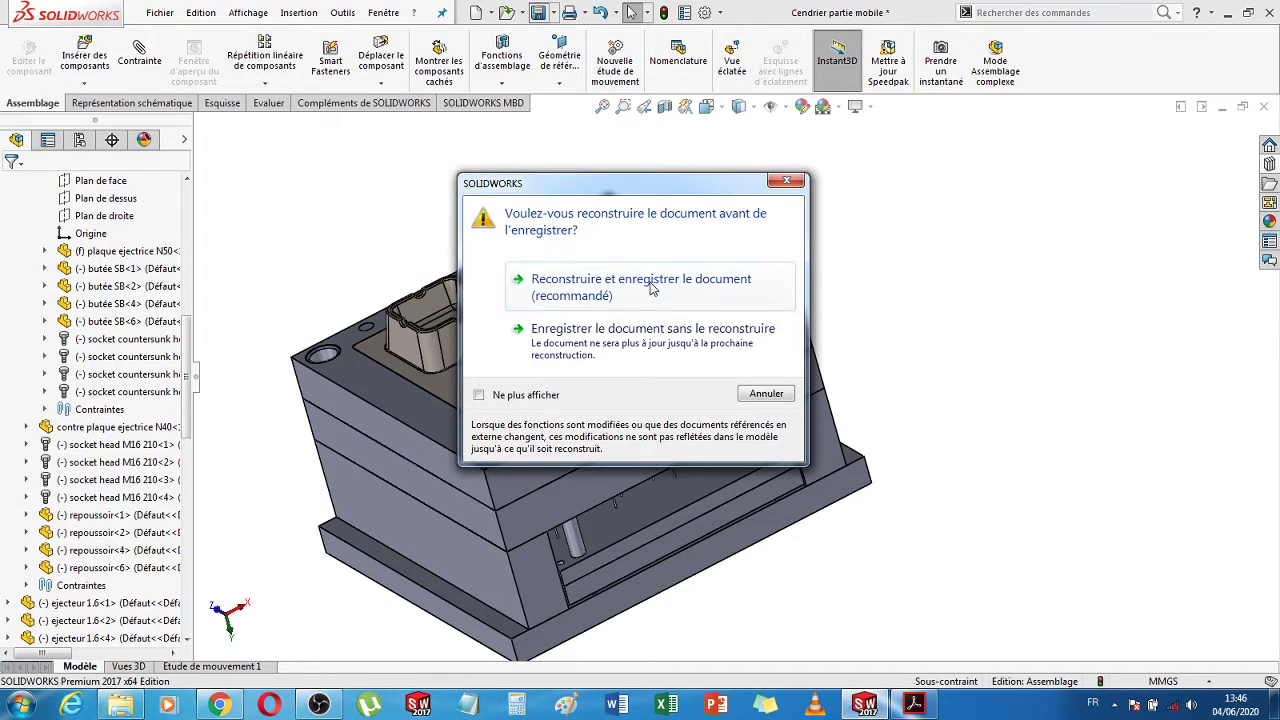
pyautogui.click(650, 287)
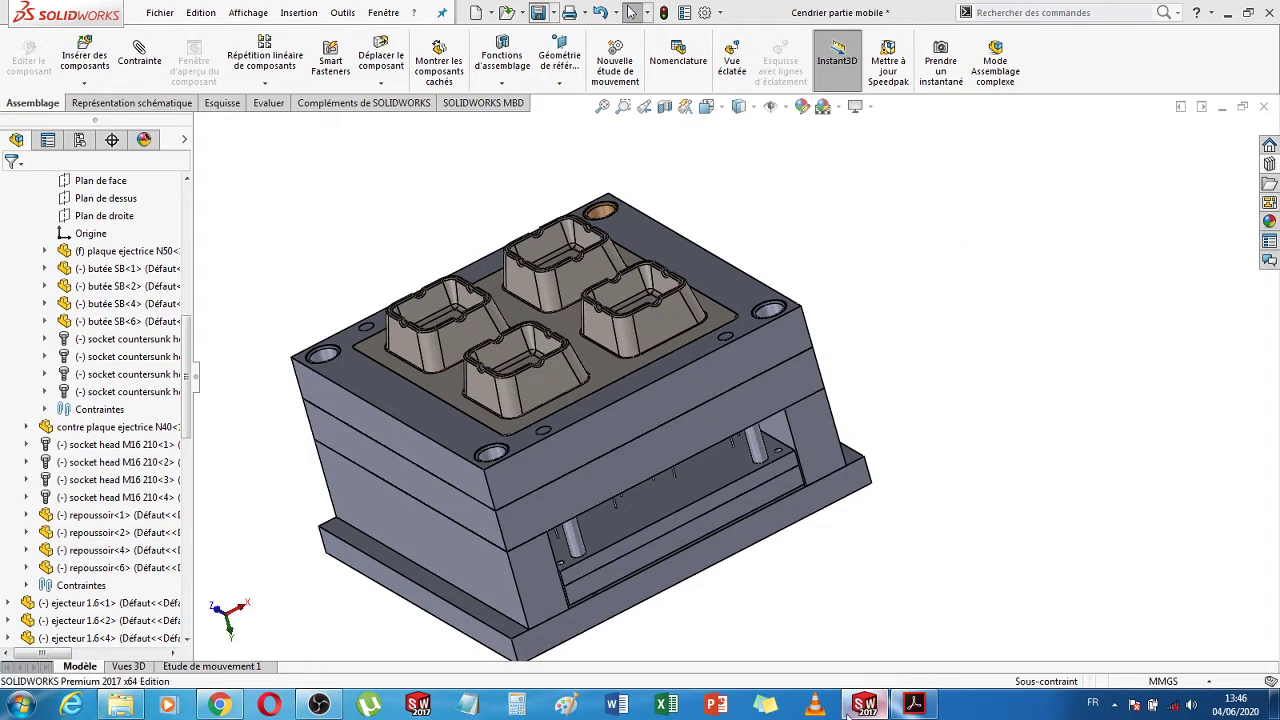
# Reopen the fig_1 image from the Téléchargements folder and examine bushing 2 and sprue puller pin 1 at larger scale
pyautogui.click(120, 705)
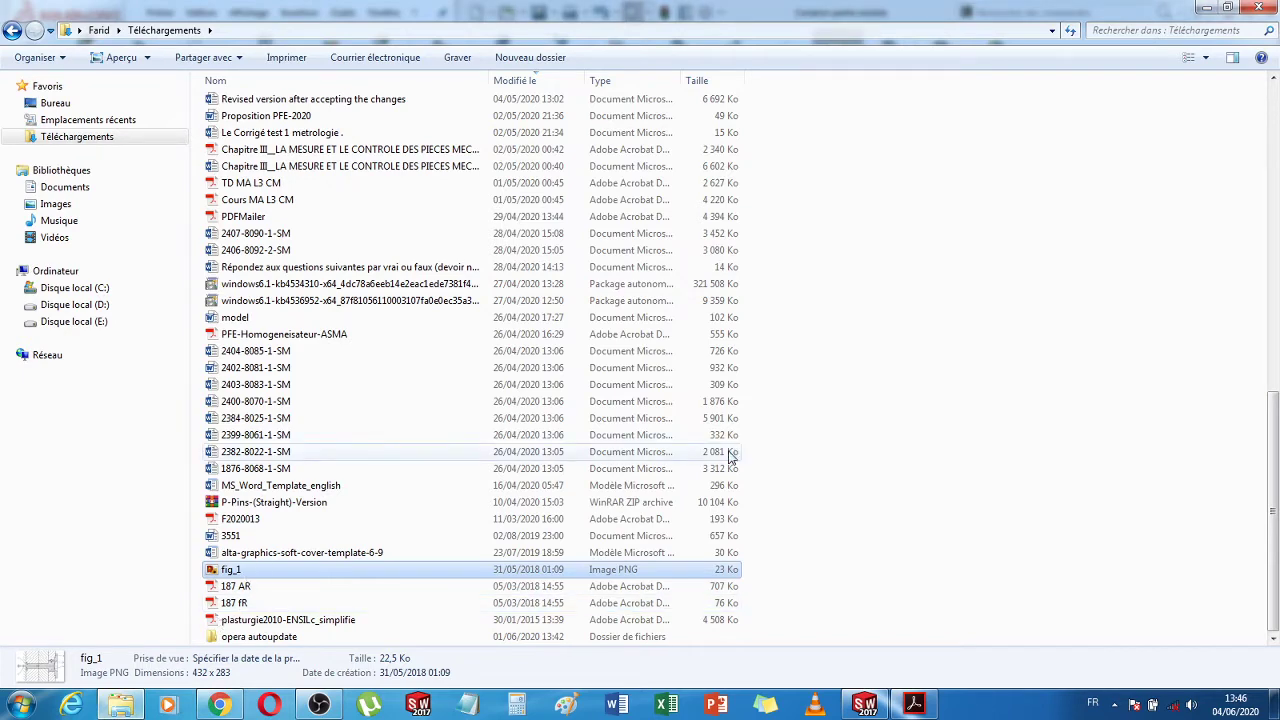
pyautogui.press('Return')
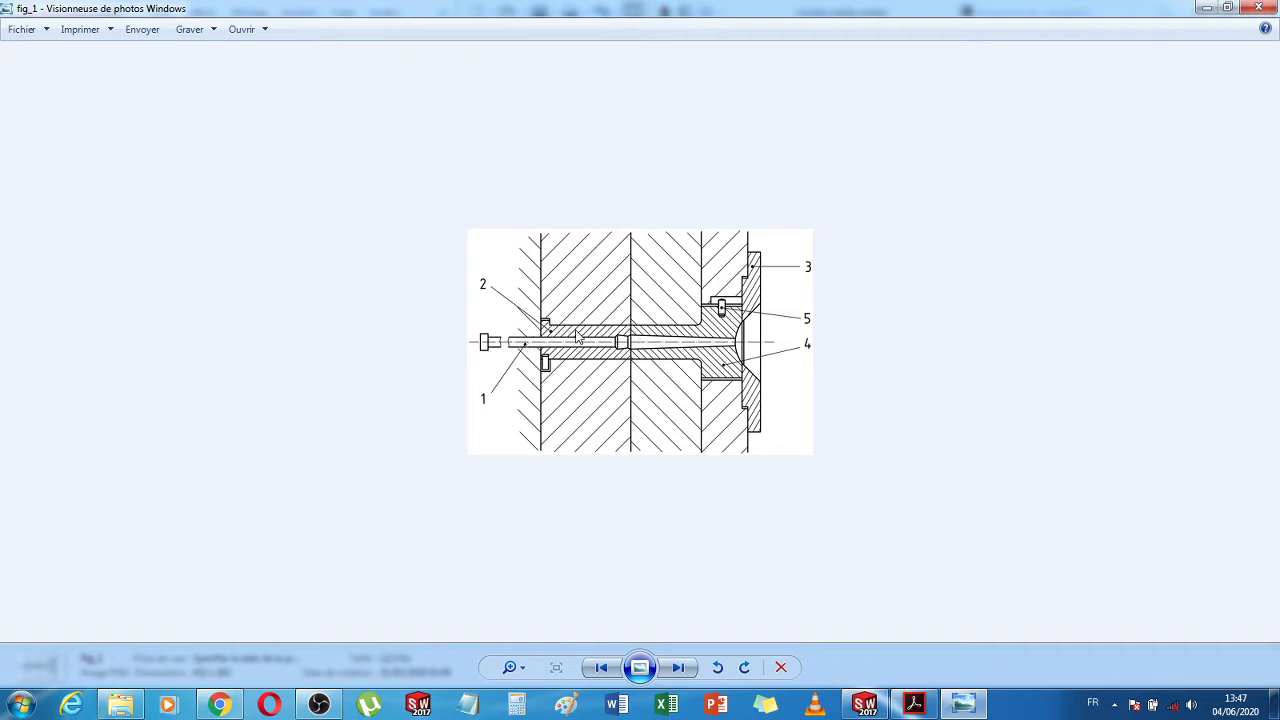
pyautogui.scroll(2, 600, 415)
pyautogui.scroll(-1, 600, 415)
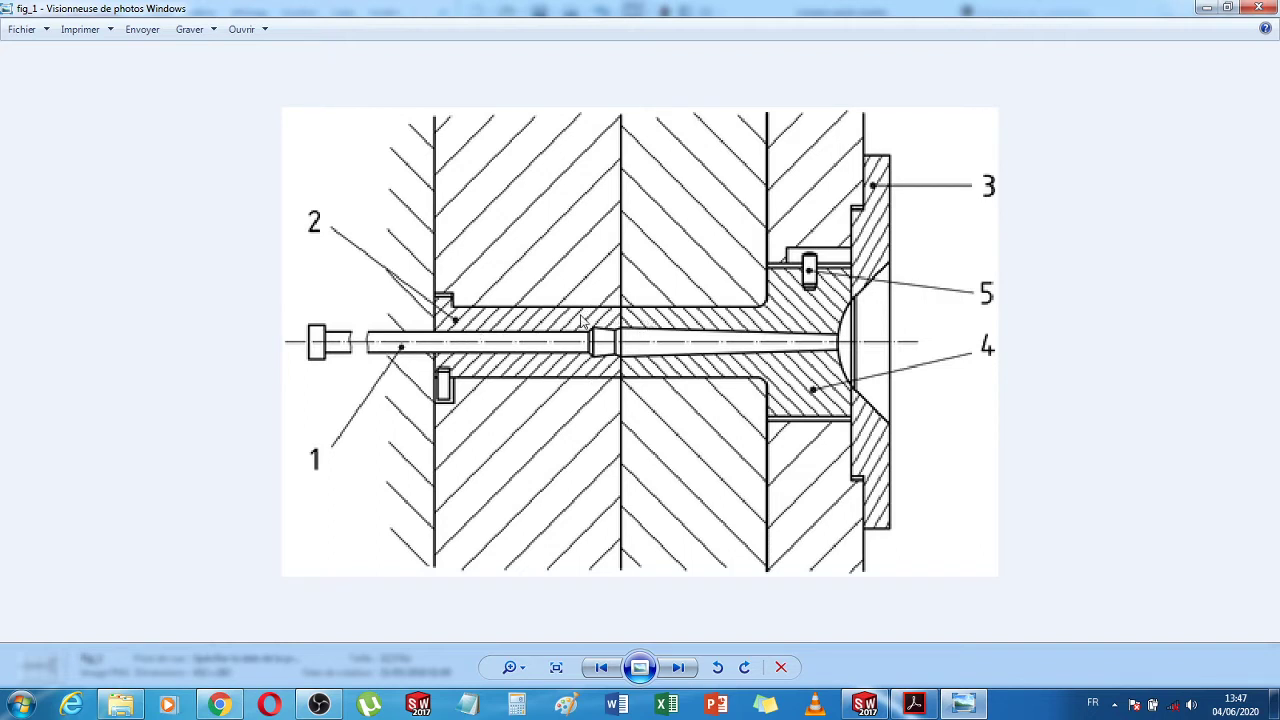
# Switch to the DME_F.PDF catalogue and compare the AZ dimension table with the bushing's section drawing
pyautogui.click(910, 706)
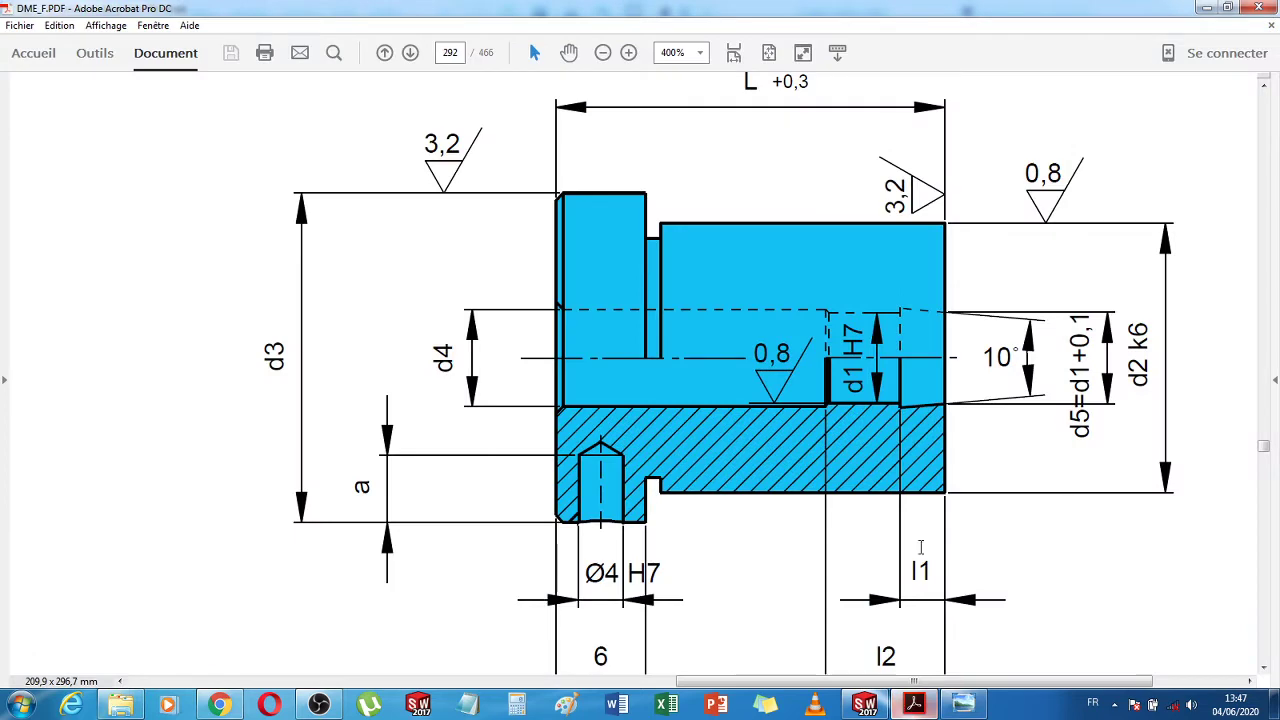
pyautogui.scroll(-5, 941, 576)
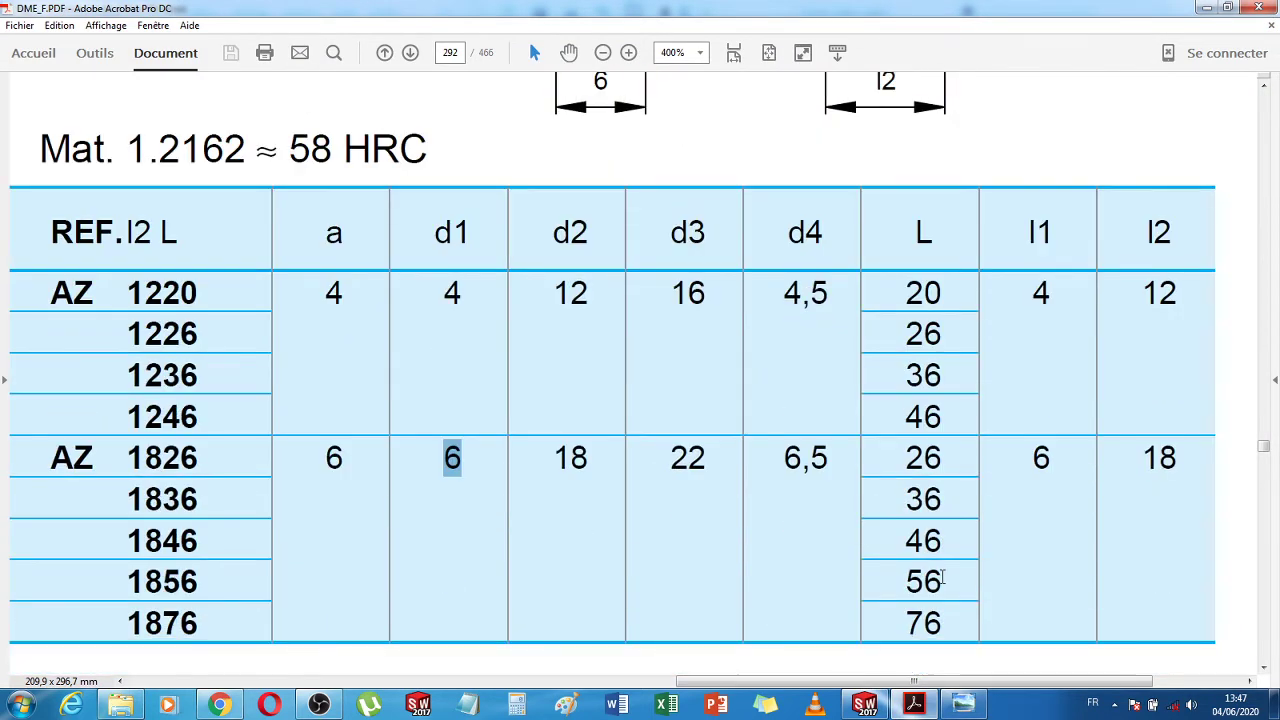
pyautogui.scroll(5, 941, 576)
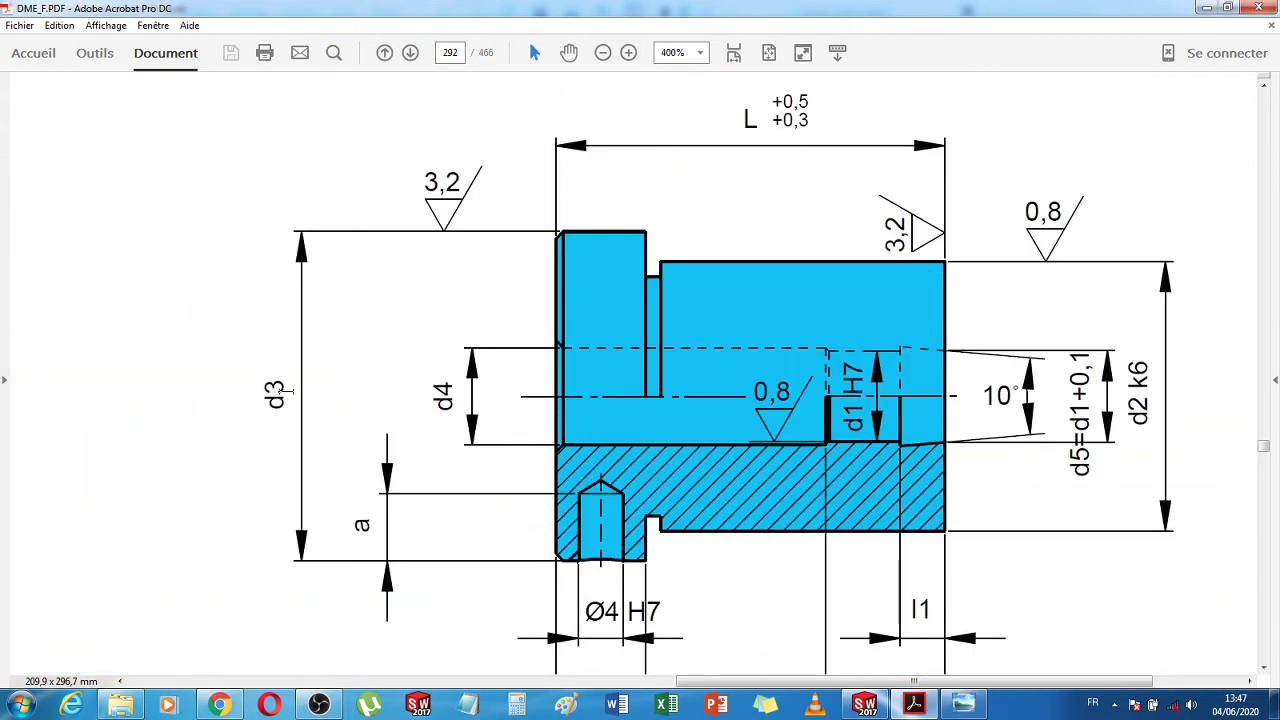
pyautogui.scroll(-5, 614, 652)
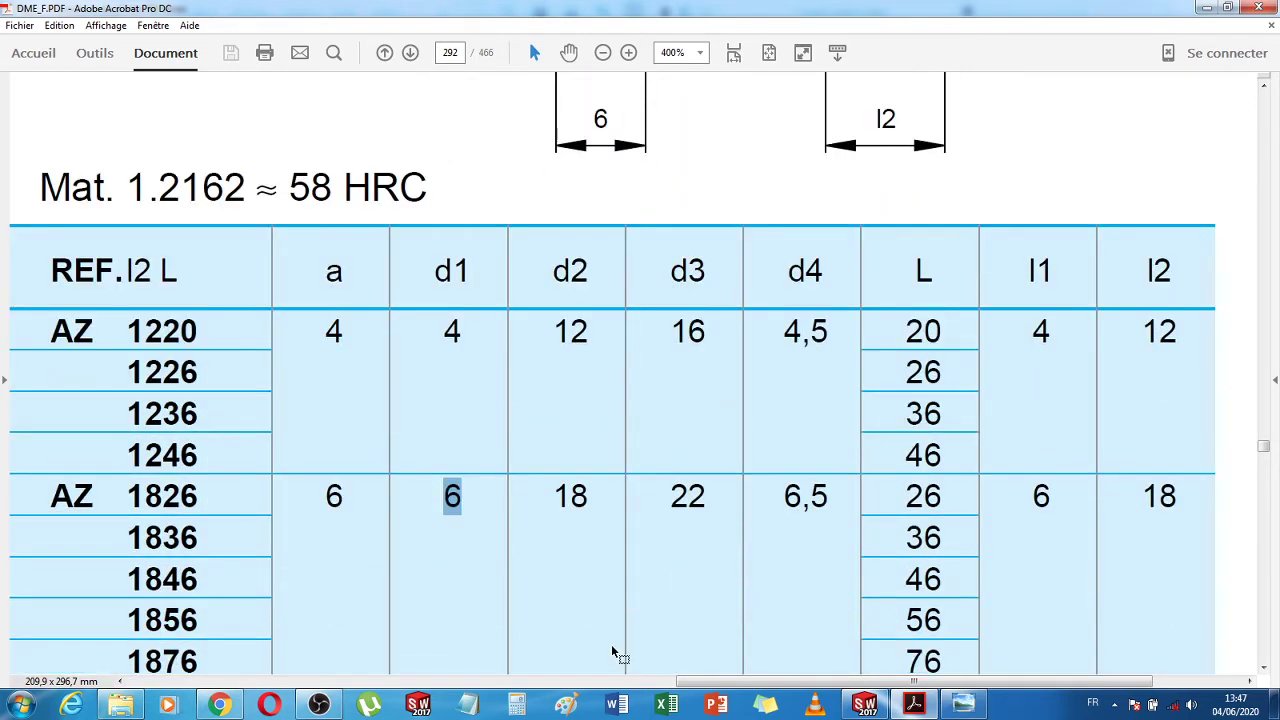
# Switch to SolidWorks, close the Cendrier partie mobile assembly and create a new part document
pyautogui.click(866, 706)
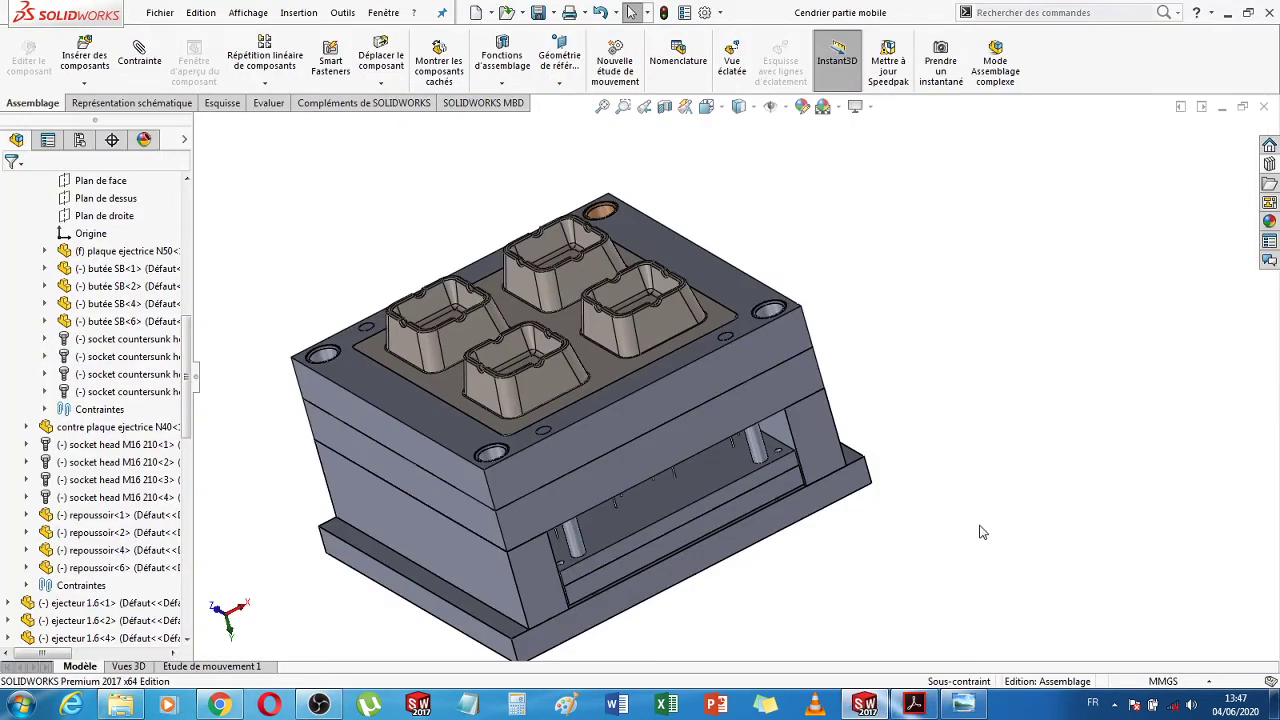
pyautogui.click(1263, 108)
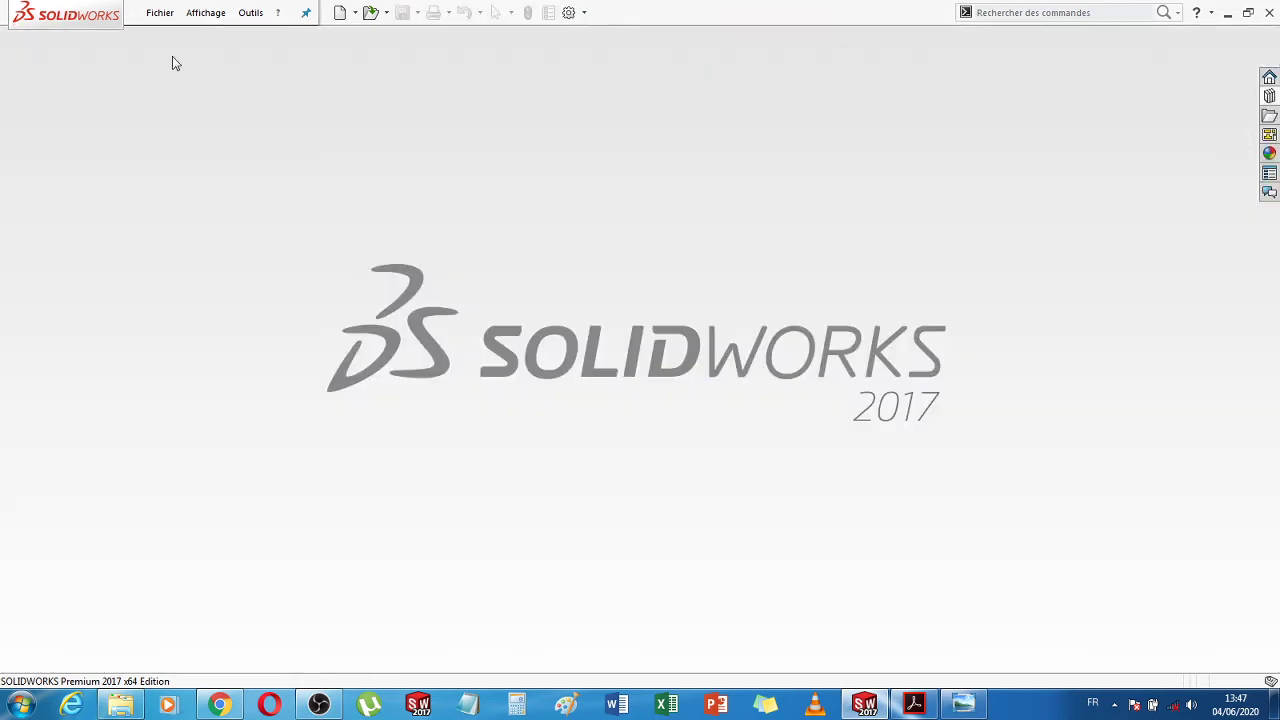
pyautogui.click(160, 12)
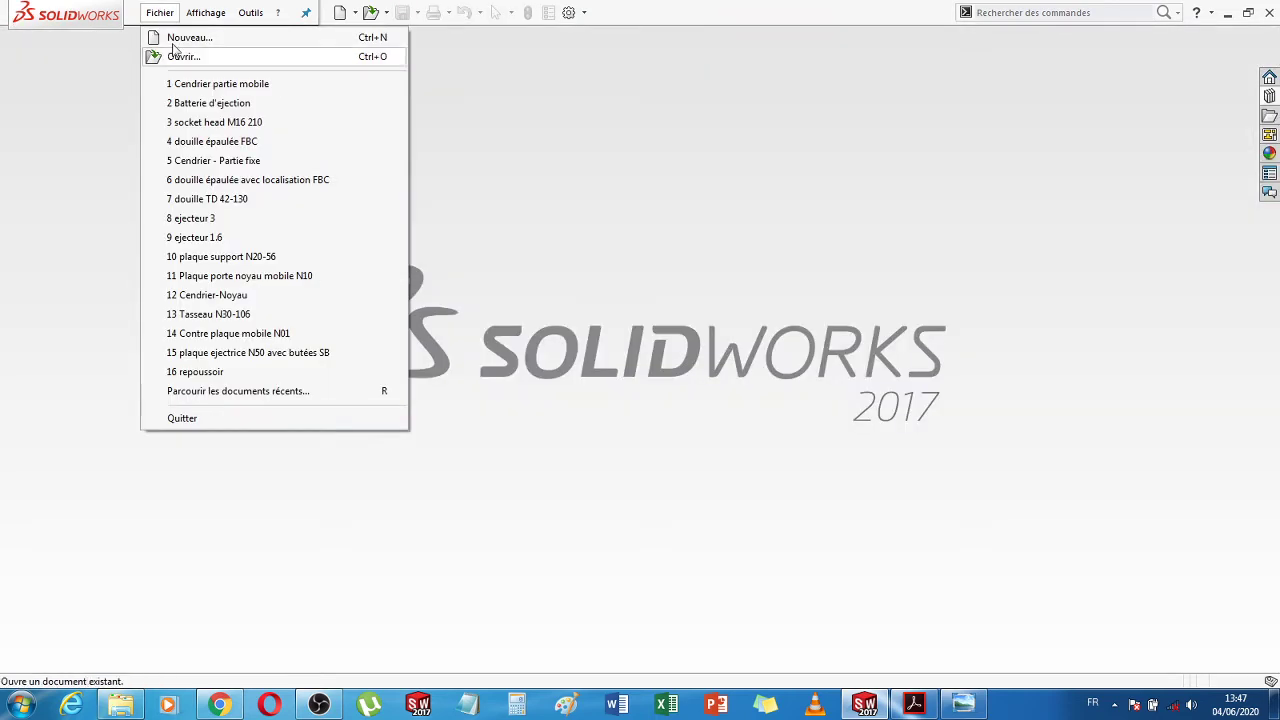
pyautogui.click(184, 52)
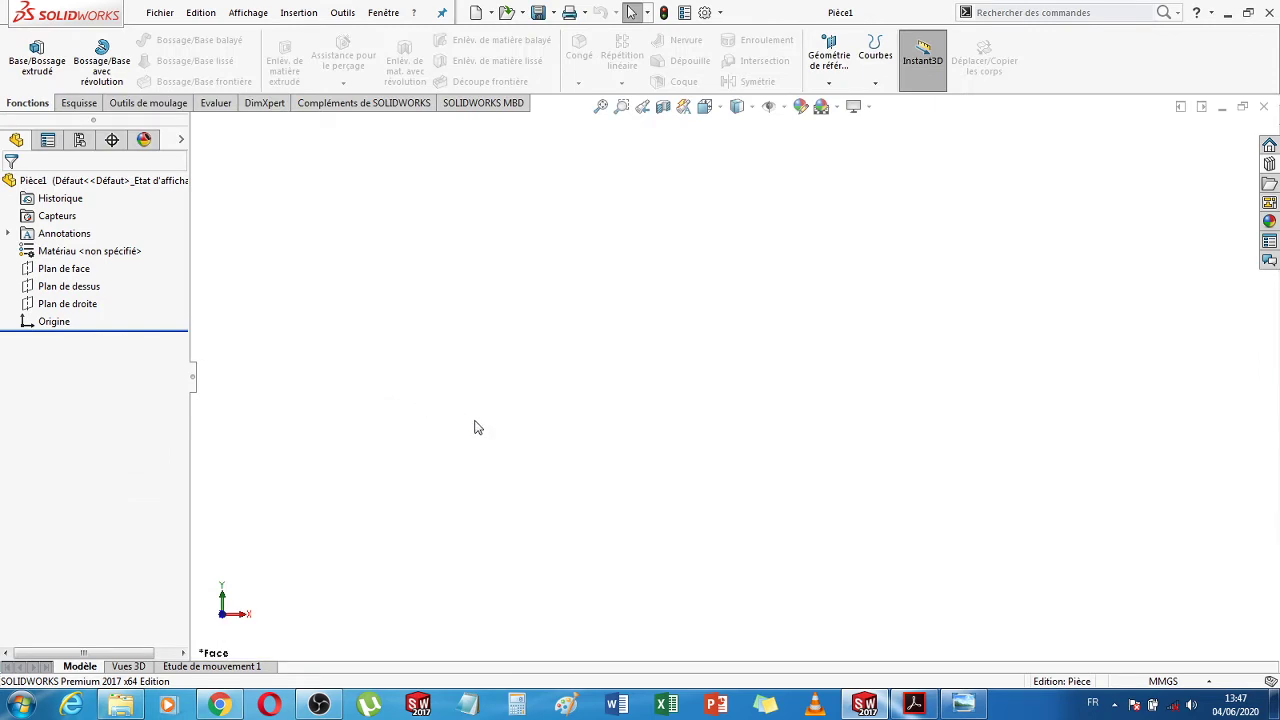
# Start a sketch on Plan de dessus with a horizontal centerline about 136 mm long running through the origin
pyautogui.click(86, 287)
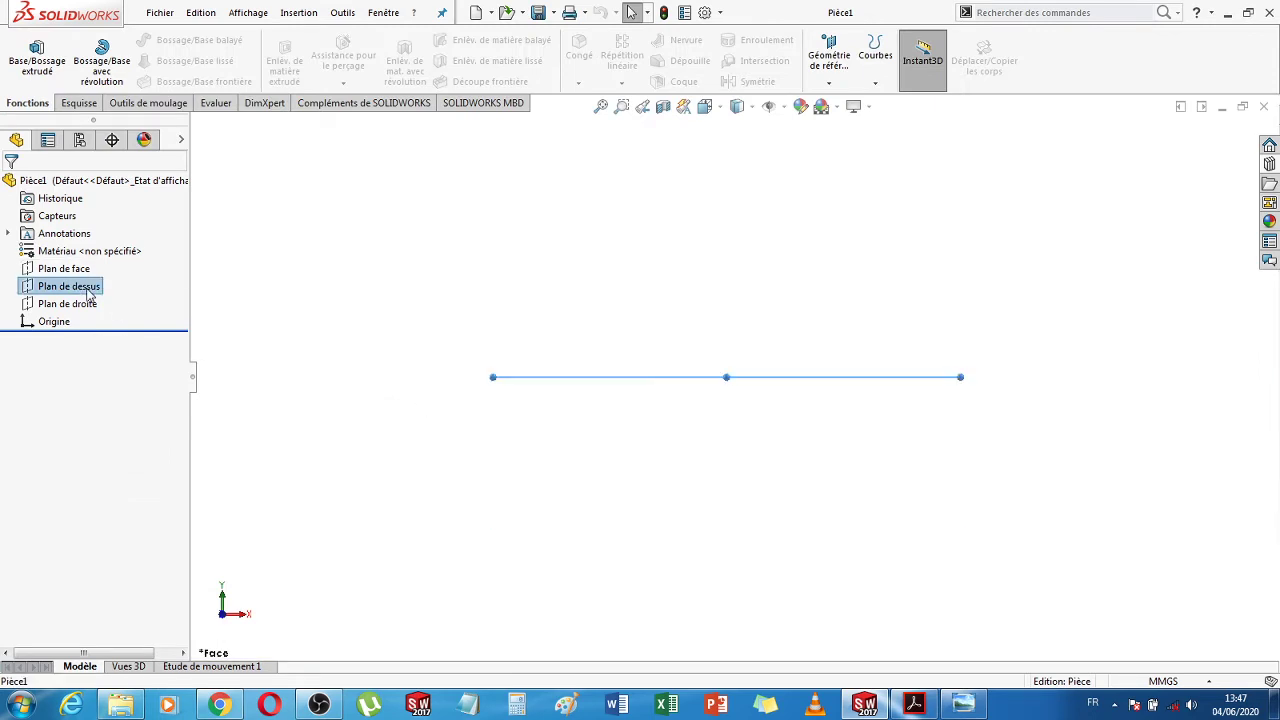
pyautogui.click(78, 104)
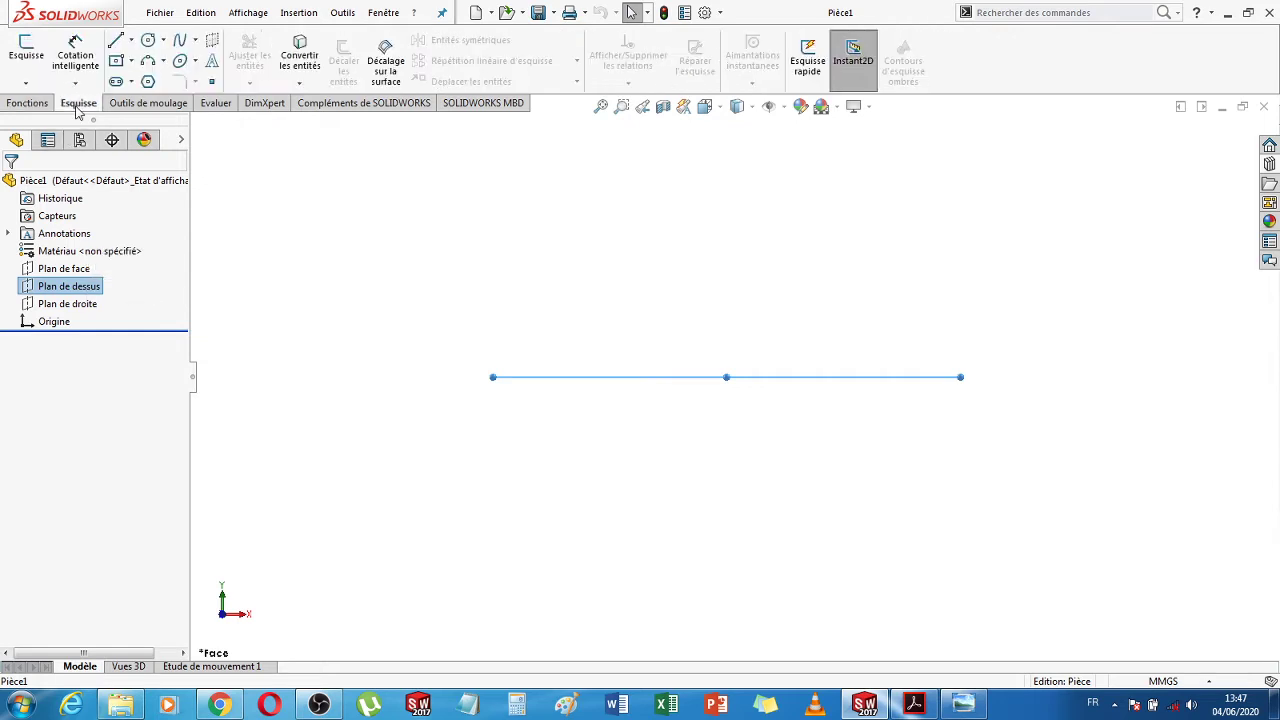
pyautogui.click(131, 41)
pyautogui.click(131, 82)
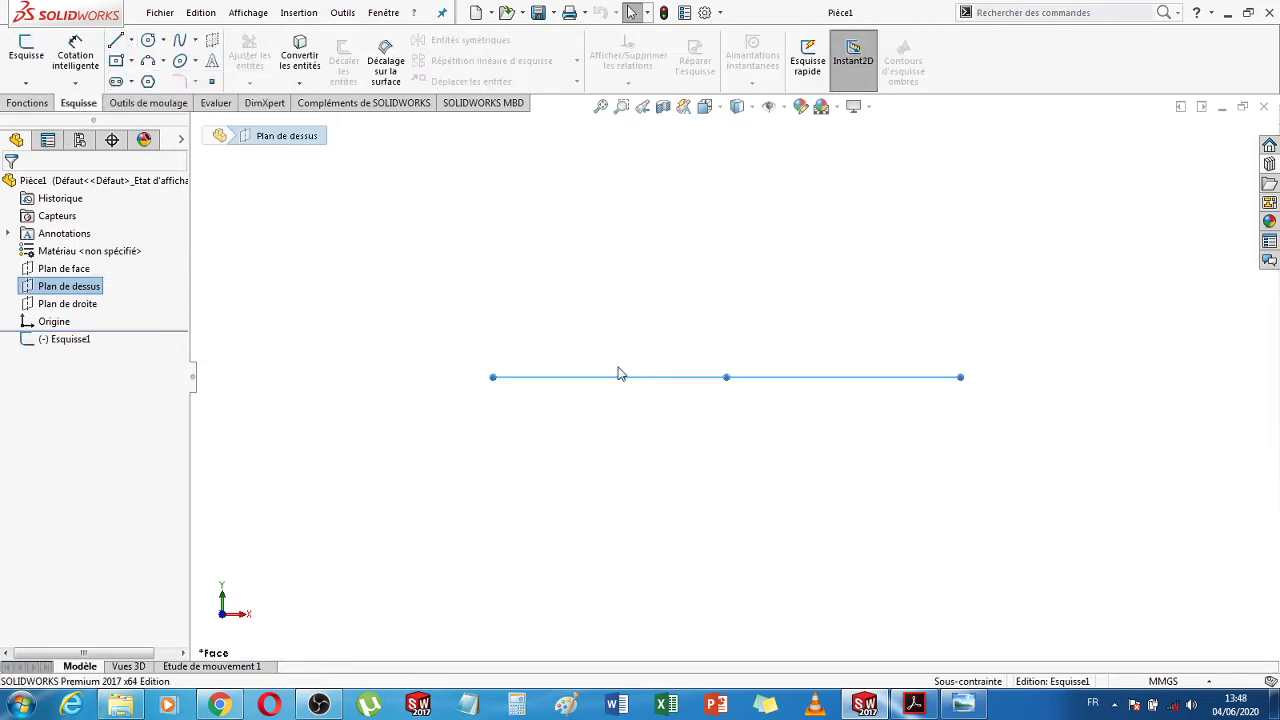
pyautogui.click(727, 377)
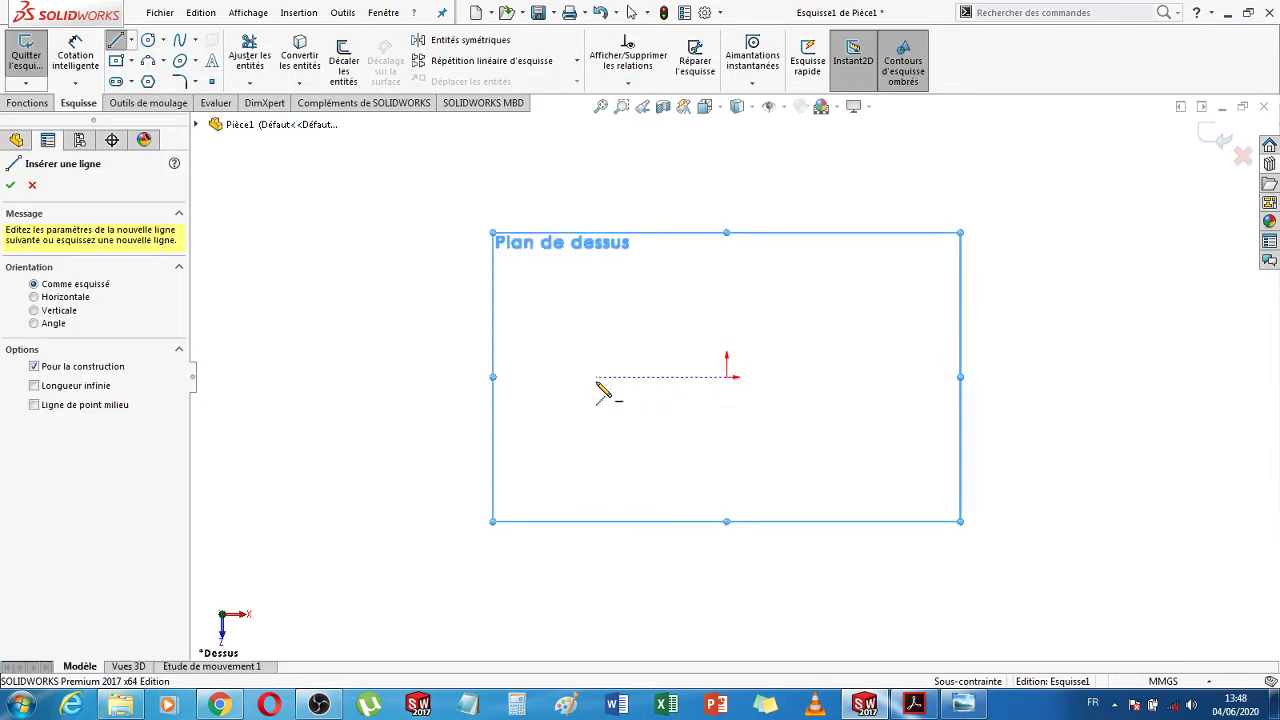
pyautogui.click(597, 378)
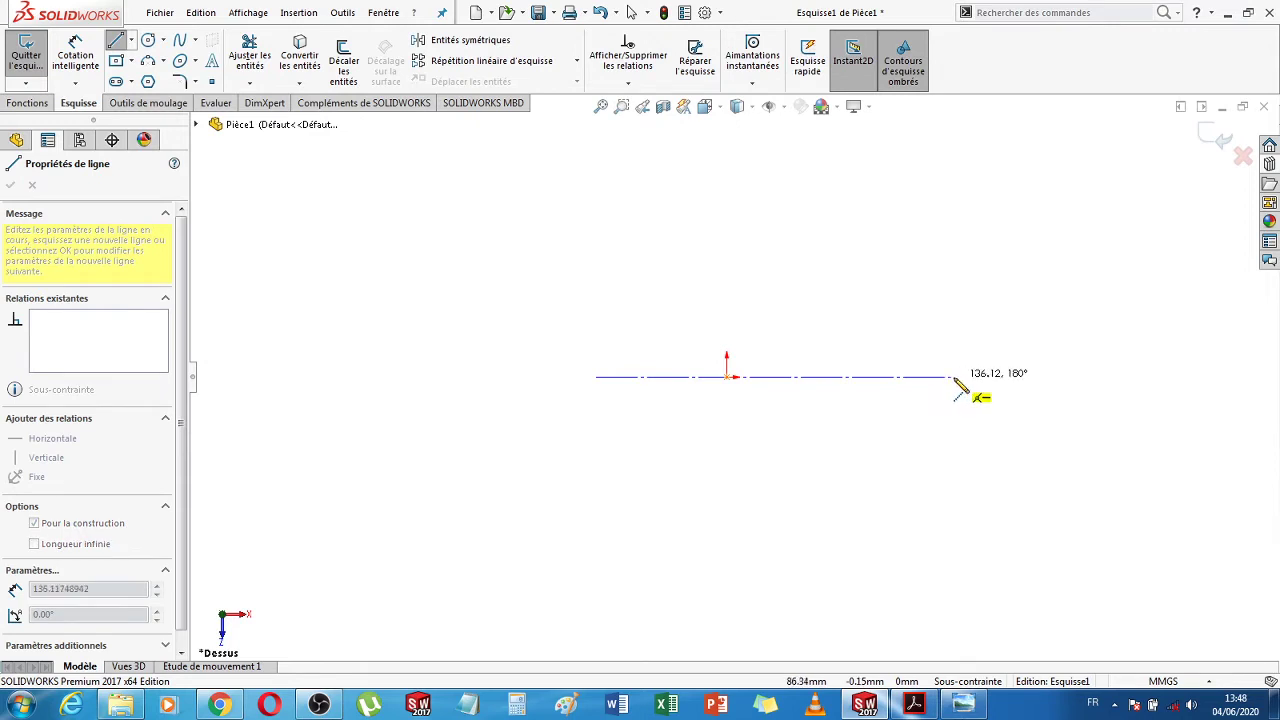
pyautogui.click(955, 379)
pyautogui.press('Escape')
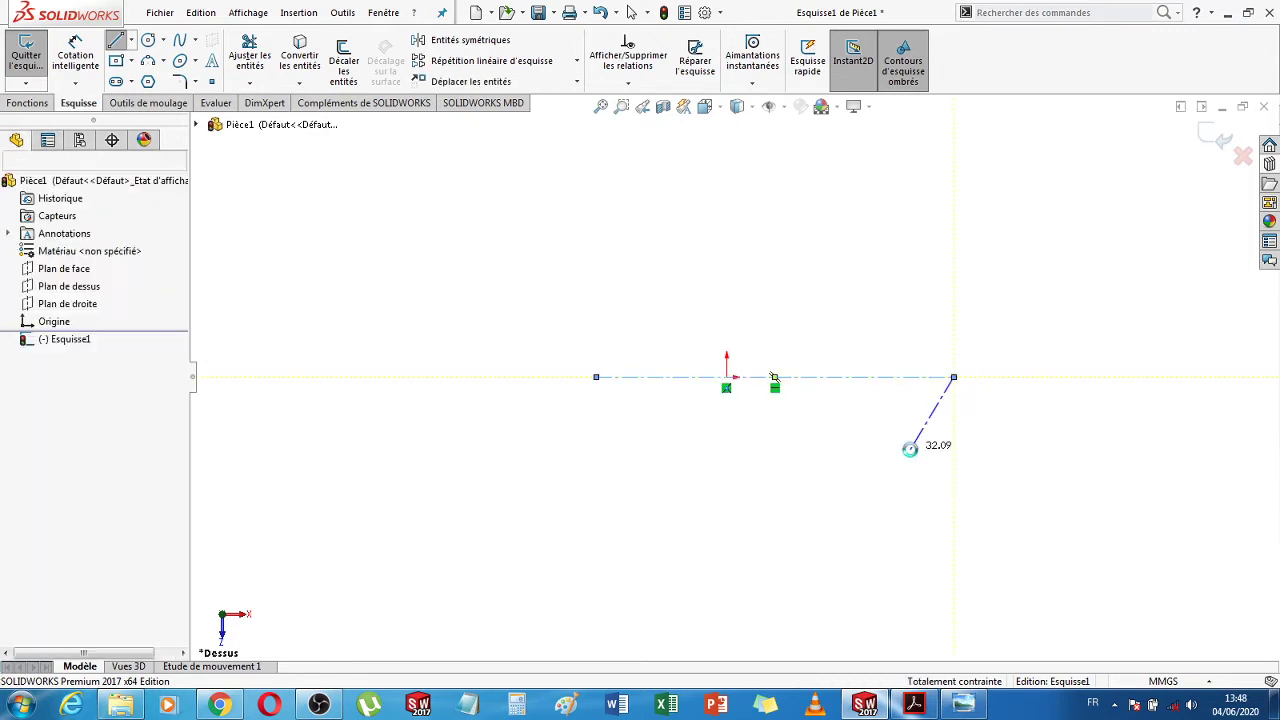
# Check the bushing's section profile in the DME_F.PDF catalogue and return to the SolidWorks sketch
pyautogui.click(914, 705)
pyautogui.scroll(5, 700, 390)
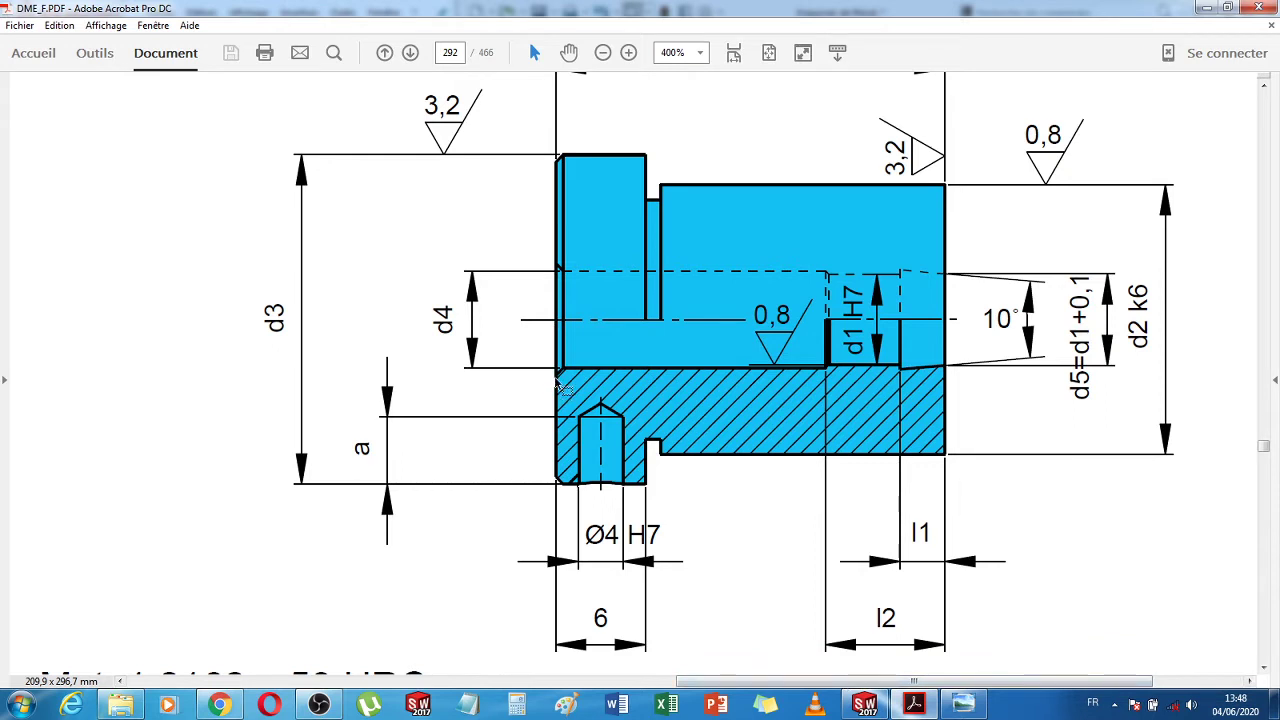
pyautogui.click(866, 706)
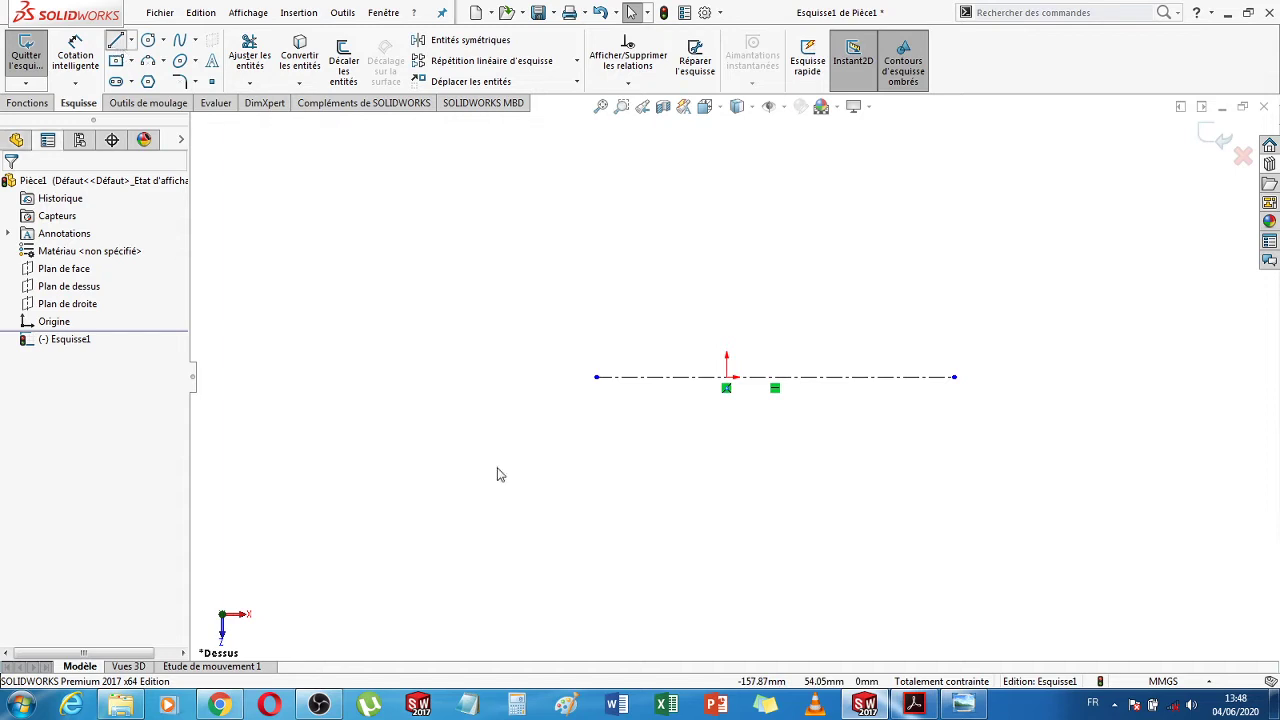
# Sketch the bushing's flange outline below the origin, about 25 mm wide, followed by a relief groove about 5.5 mm wide
pyautogui.click(115, 47)
pyautogui.click(727, 378)
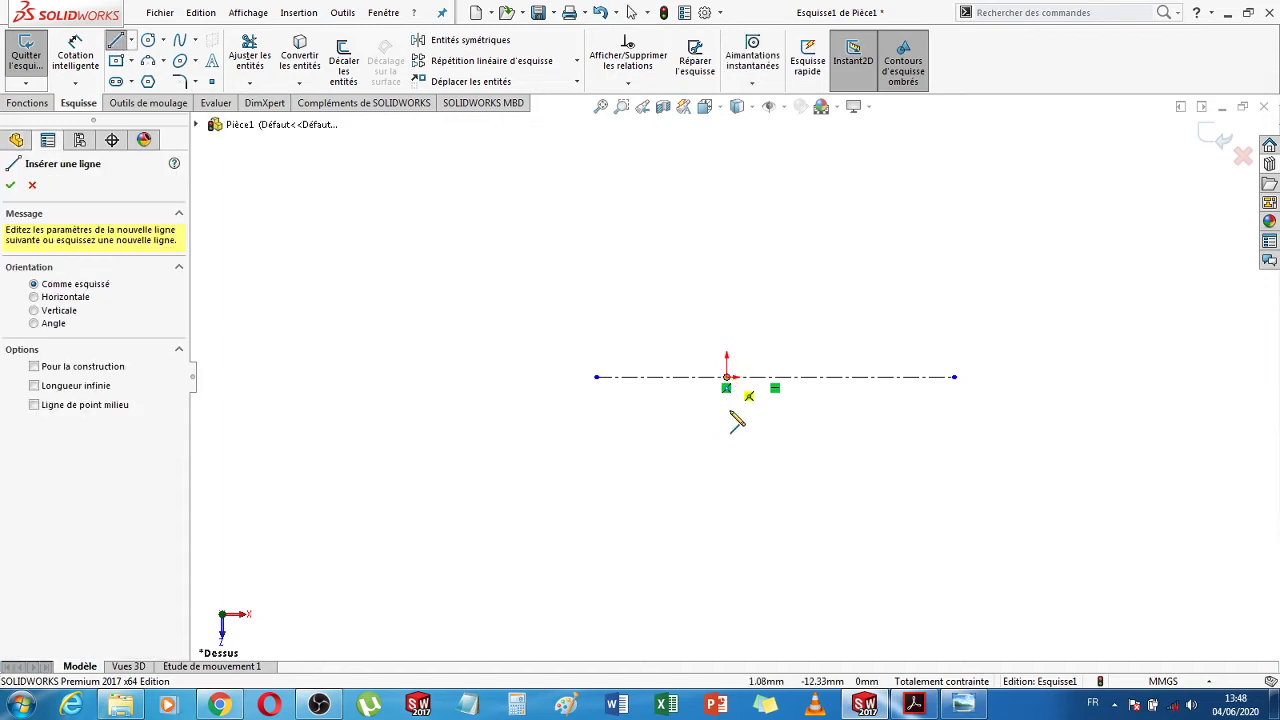
pyautogui.click(727, 436)
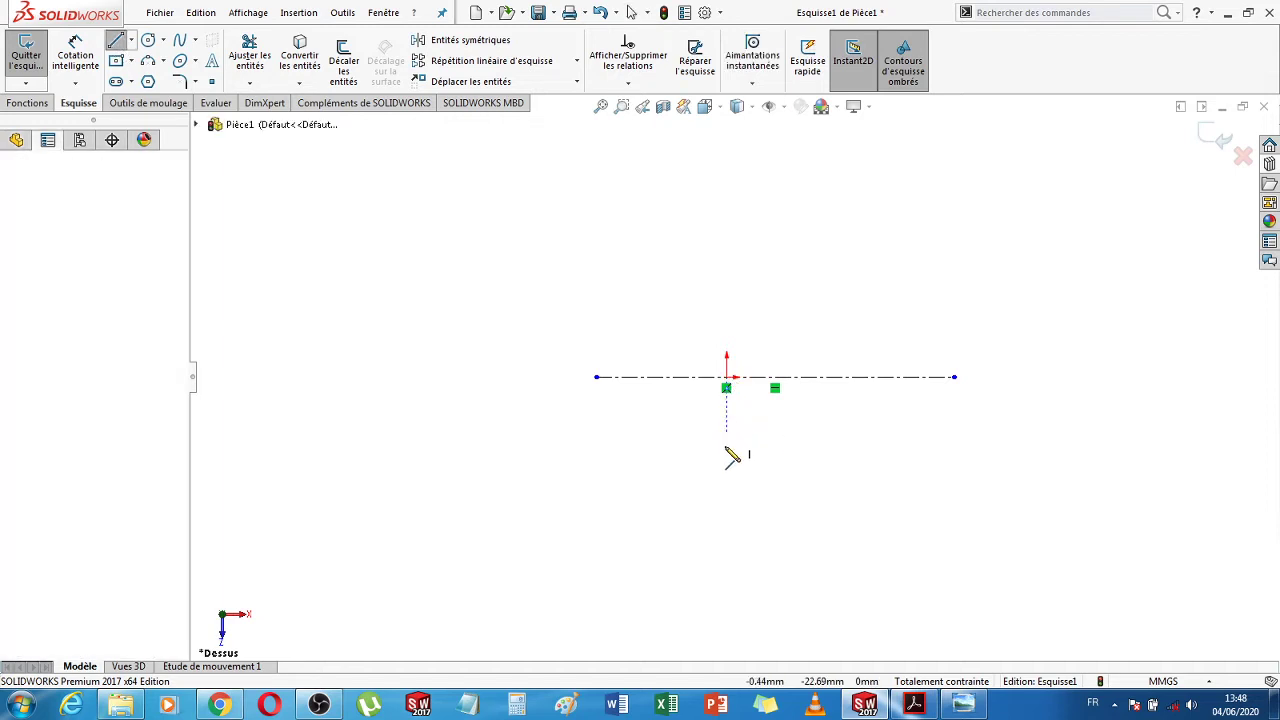
pyautogui.click(727, 525)
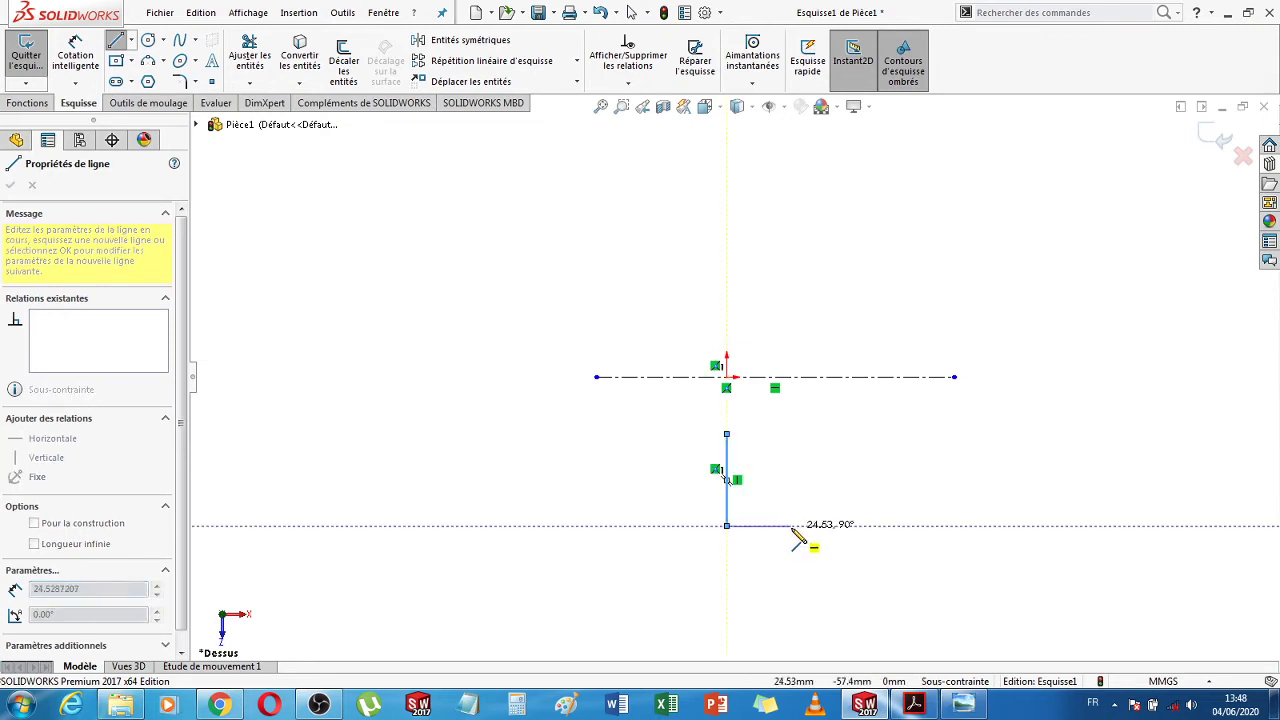
pyautogui.click(791, 525)
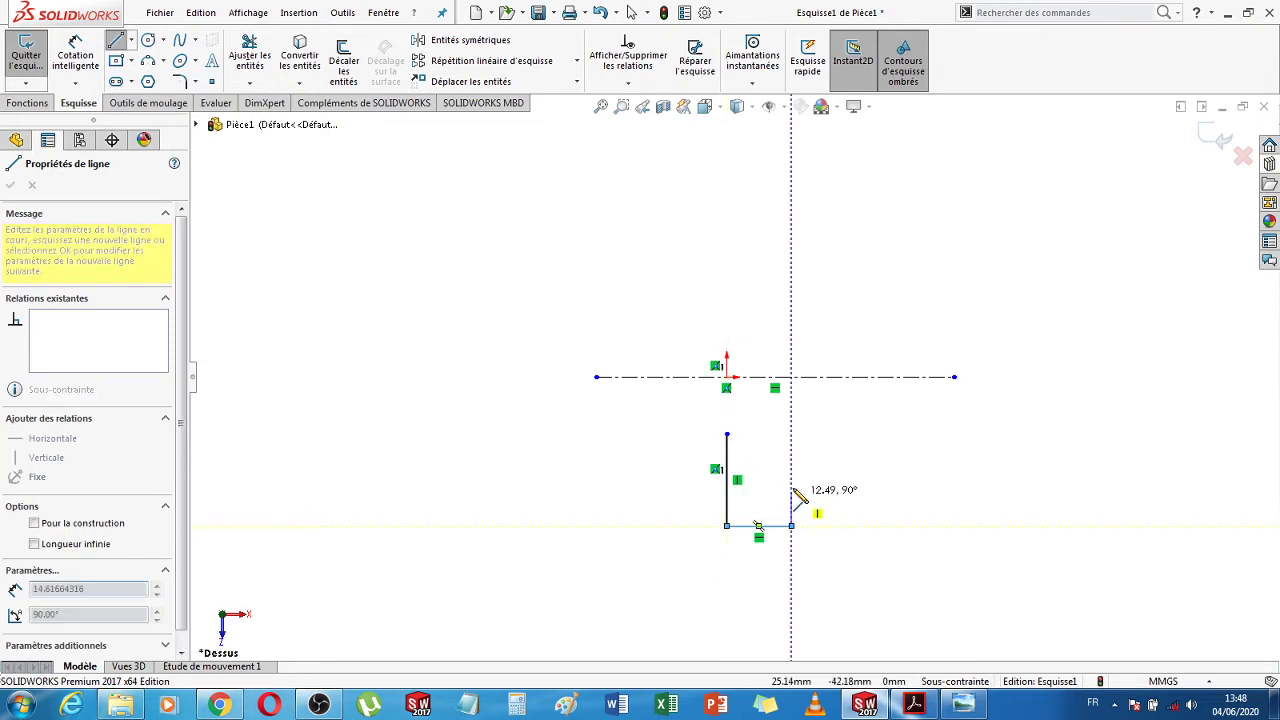
pyautogui.click(792, 489)
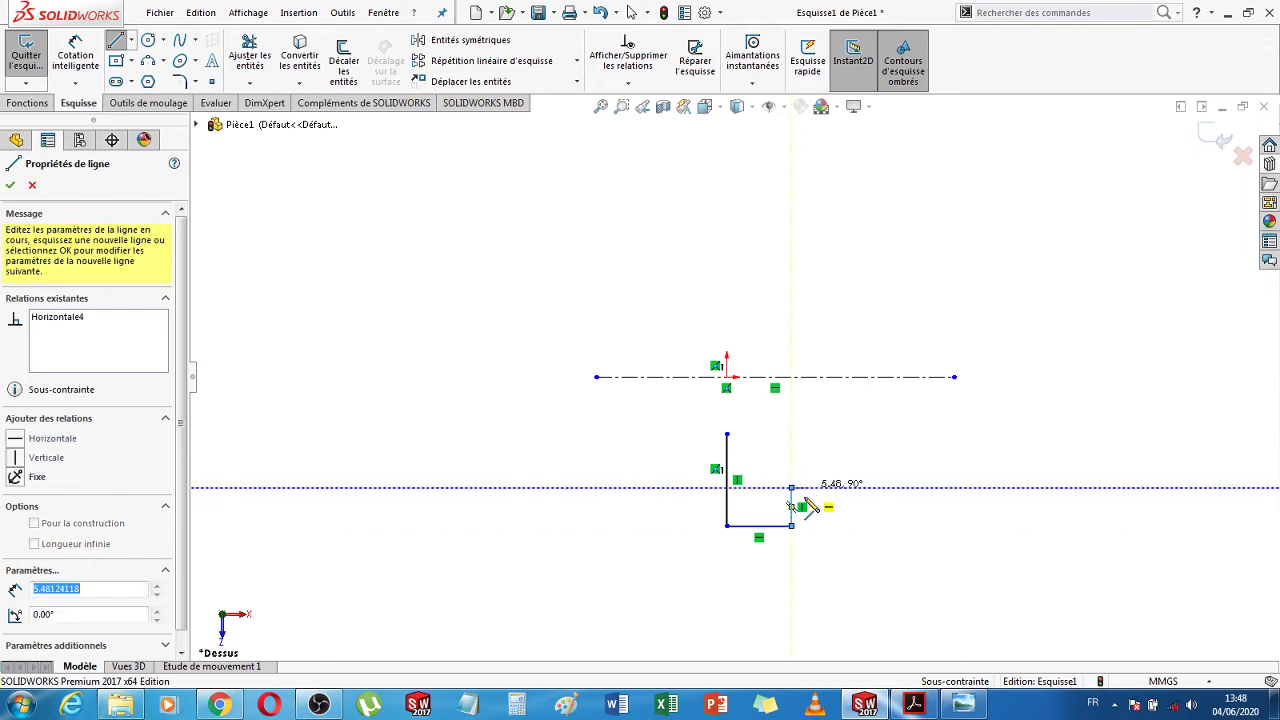
pyautogui.click(806, 500)
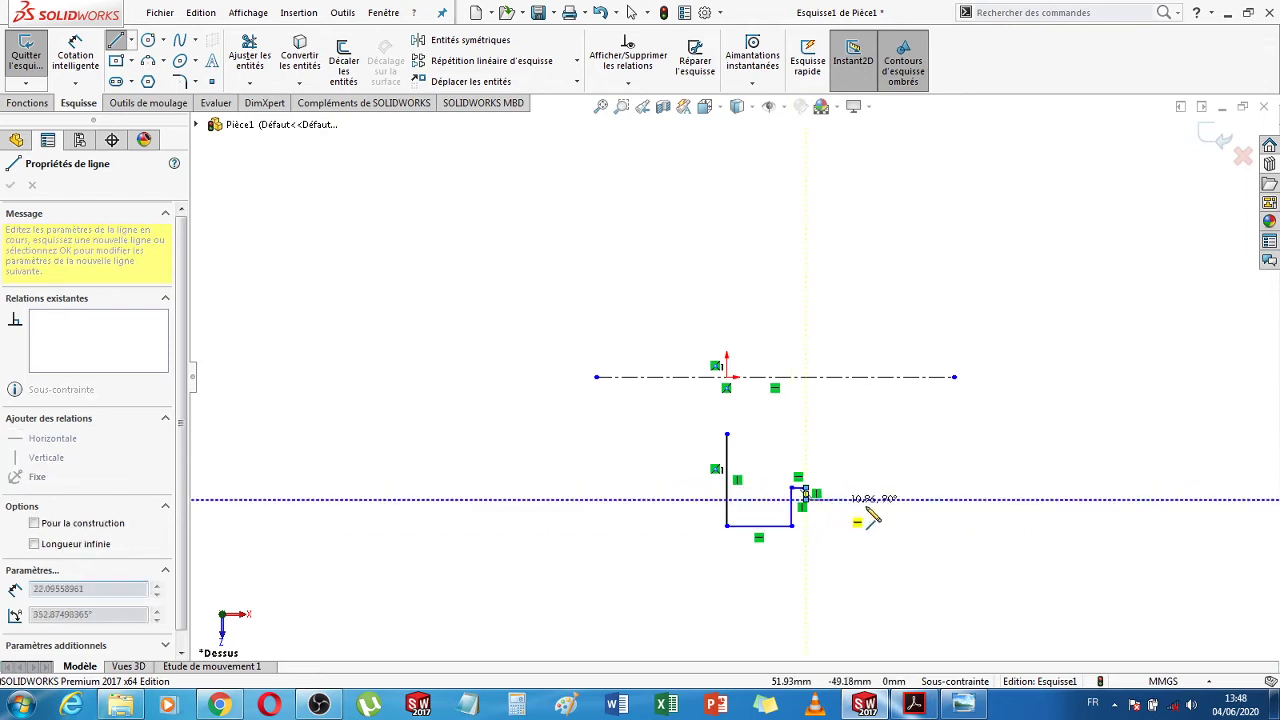
# Sketch the body's long horizontal outer line, a vertical end face about 25 mm high and a slanted bore line about 14 mm long
pyautogui.click(1091, 501)
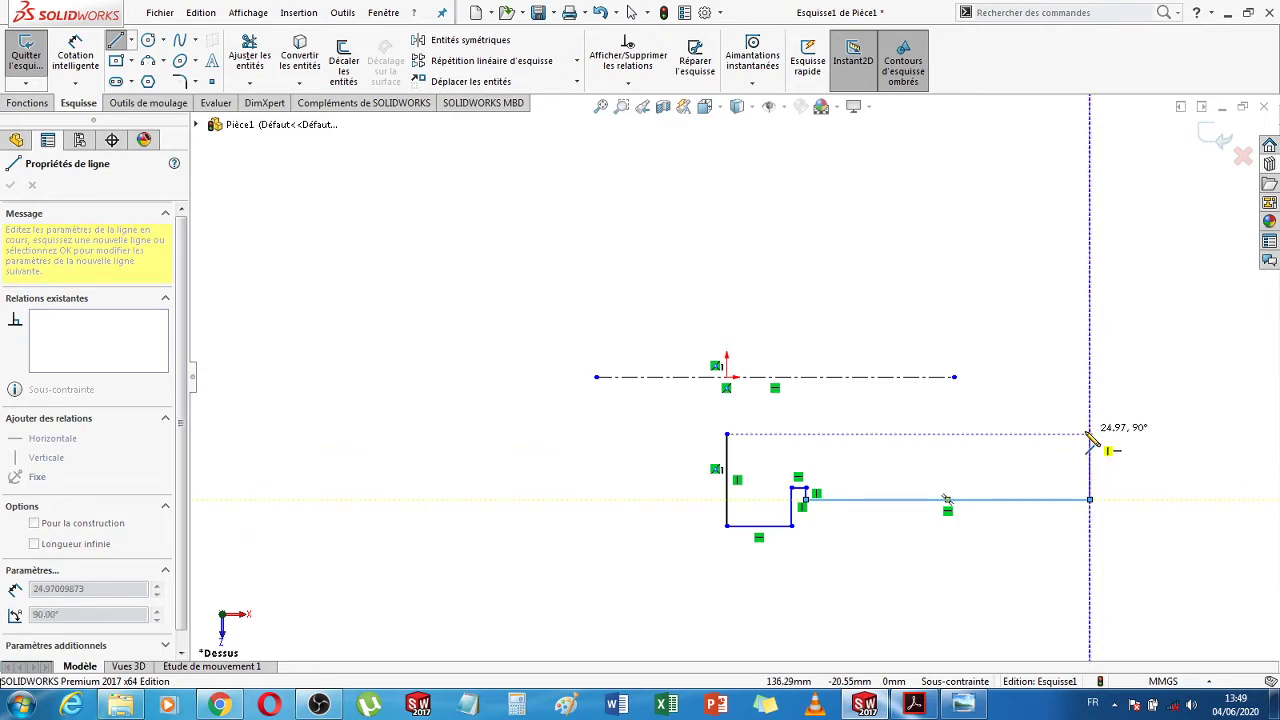
pyautogui.click(1090, 434)
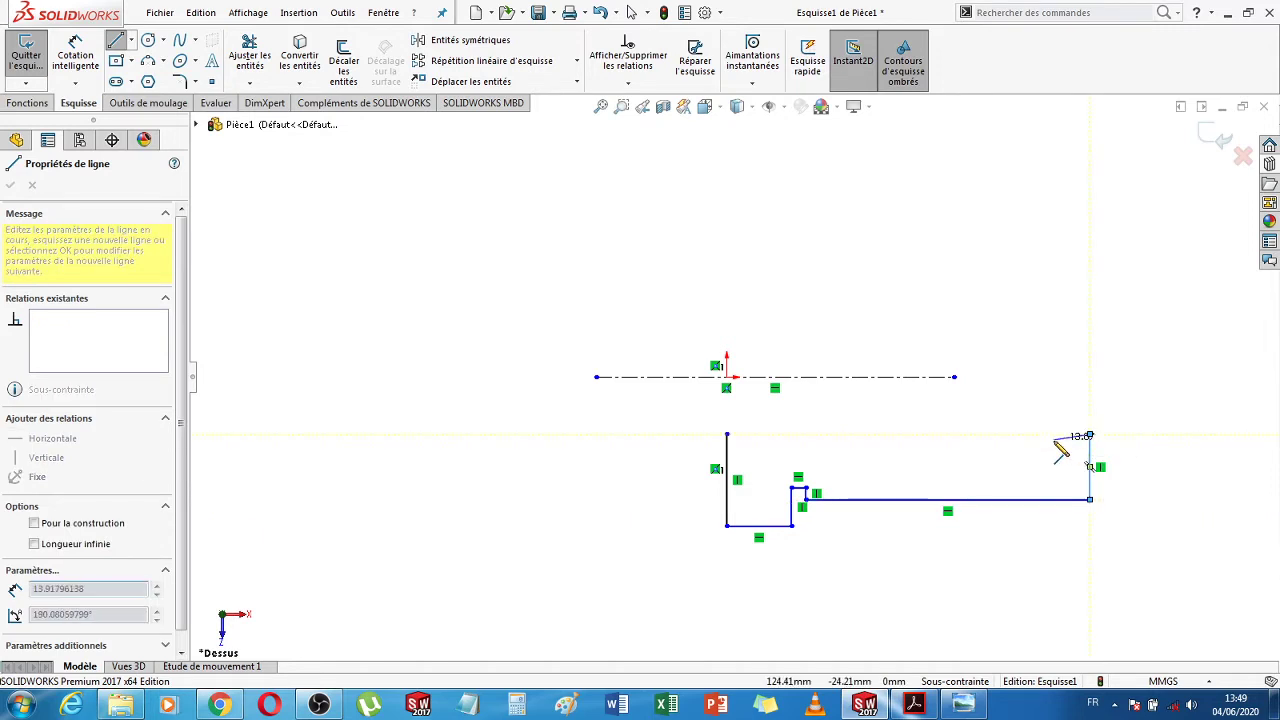
pyautogui.doubleClick(1053, 440)
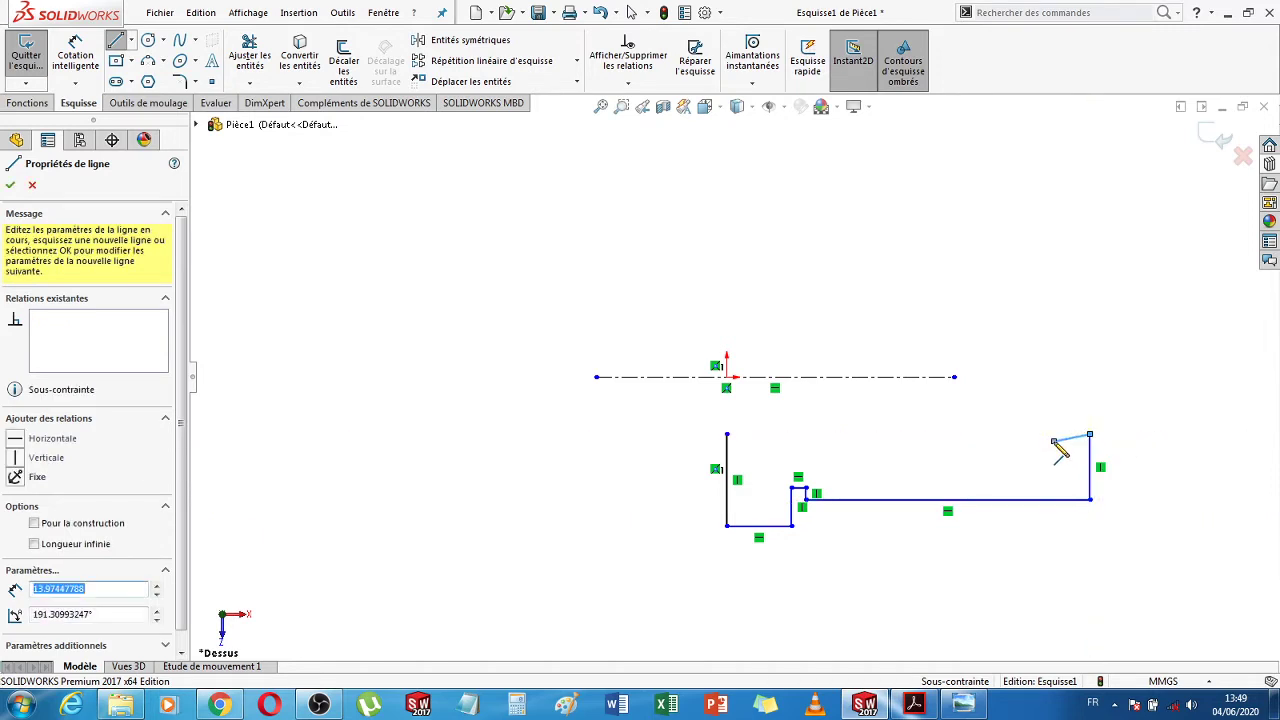
pyautogui.click(1056, 444)
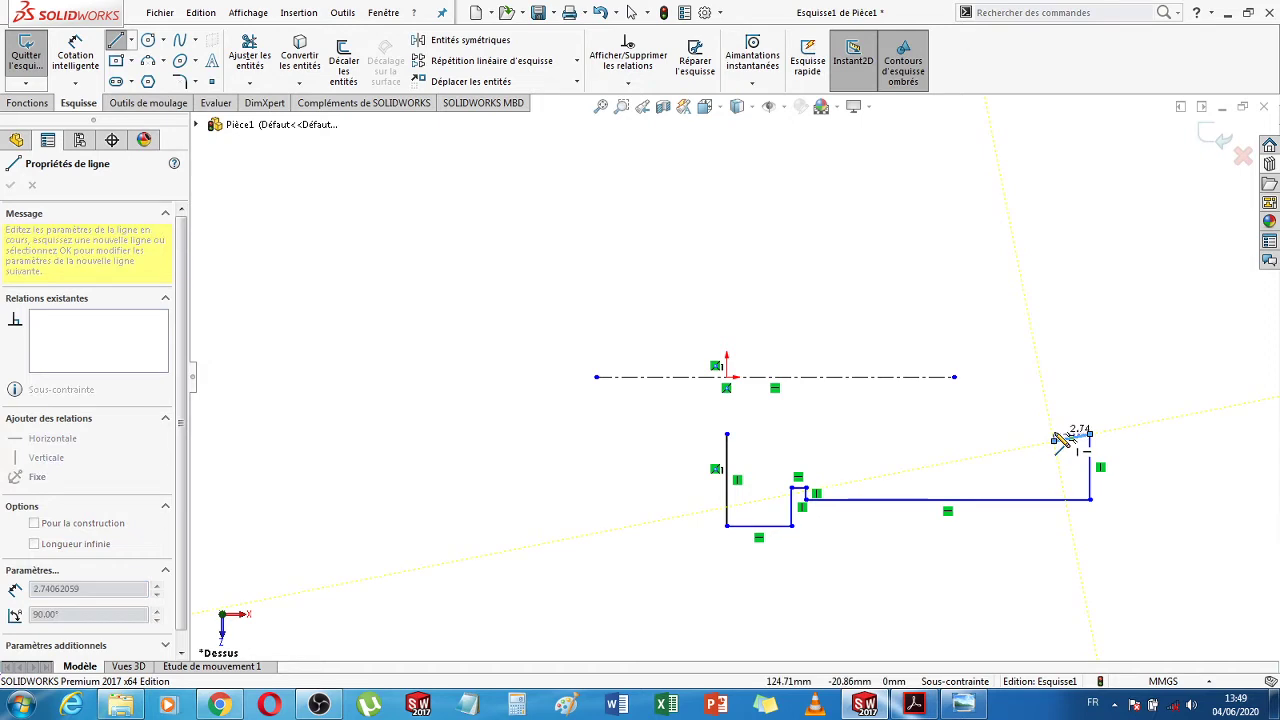
# Continue the bore outline with a short vertical step, a horizontal land and a small chamfer, and close the profile with a line about 112 mm long
pyautogui.scroll(-6, 1060, 440)
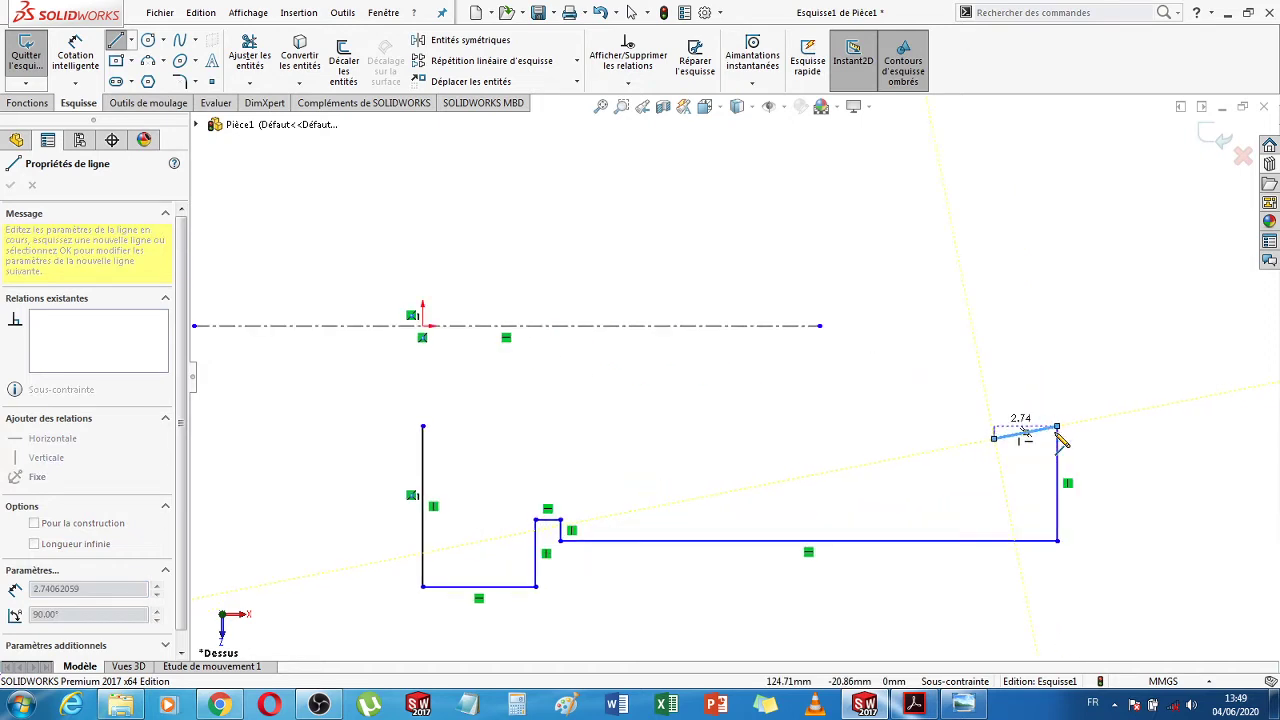
pyautogui.click(841, 431)
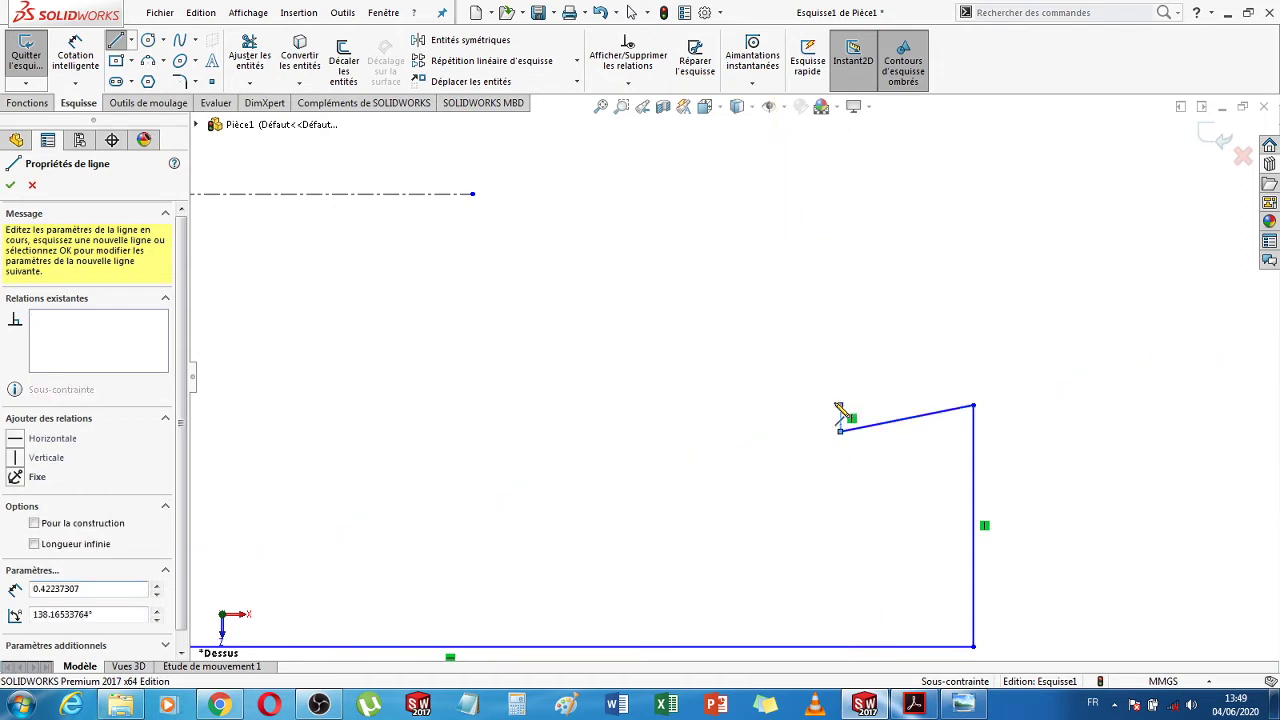
pyautogui.click(733, 407)
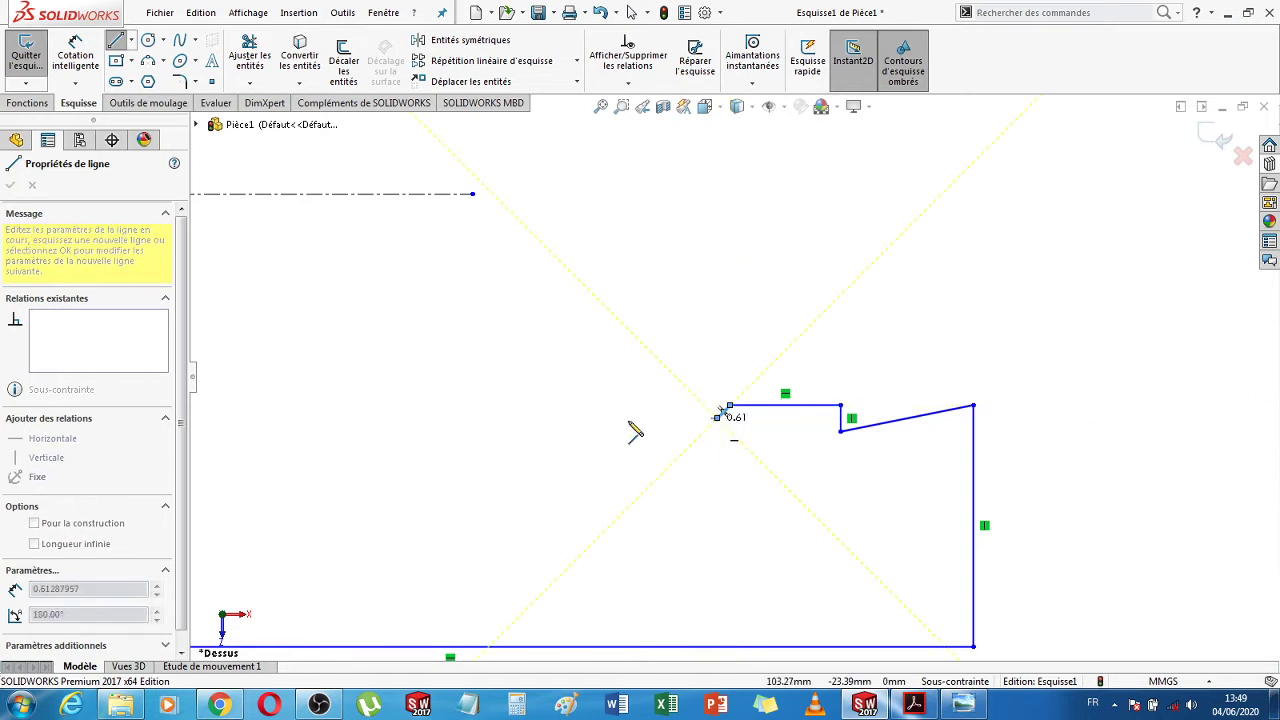
pyautogui.scroll(6, 537, 437)
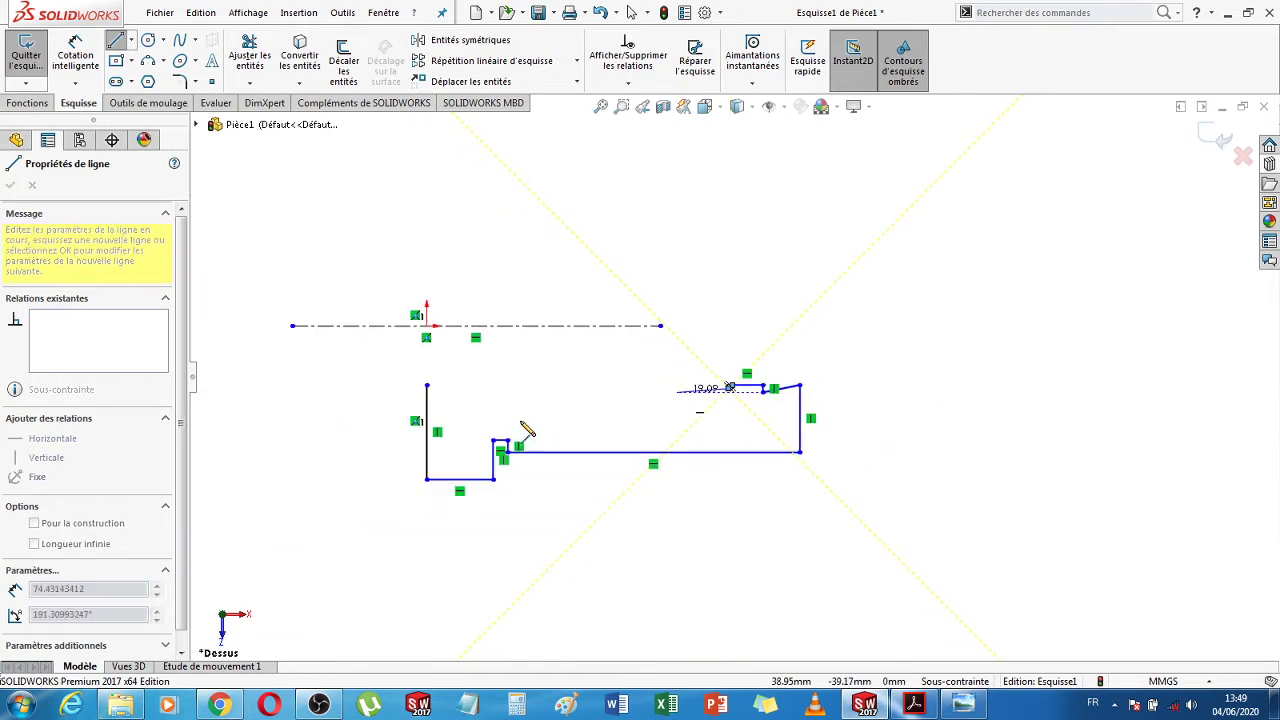
pyautogui.click(427, 386)
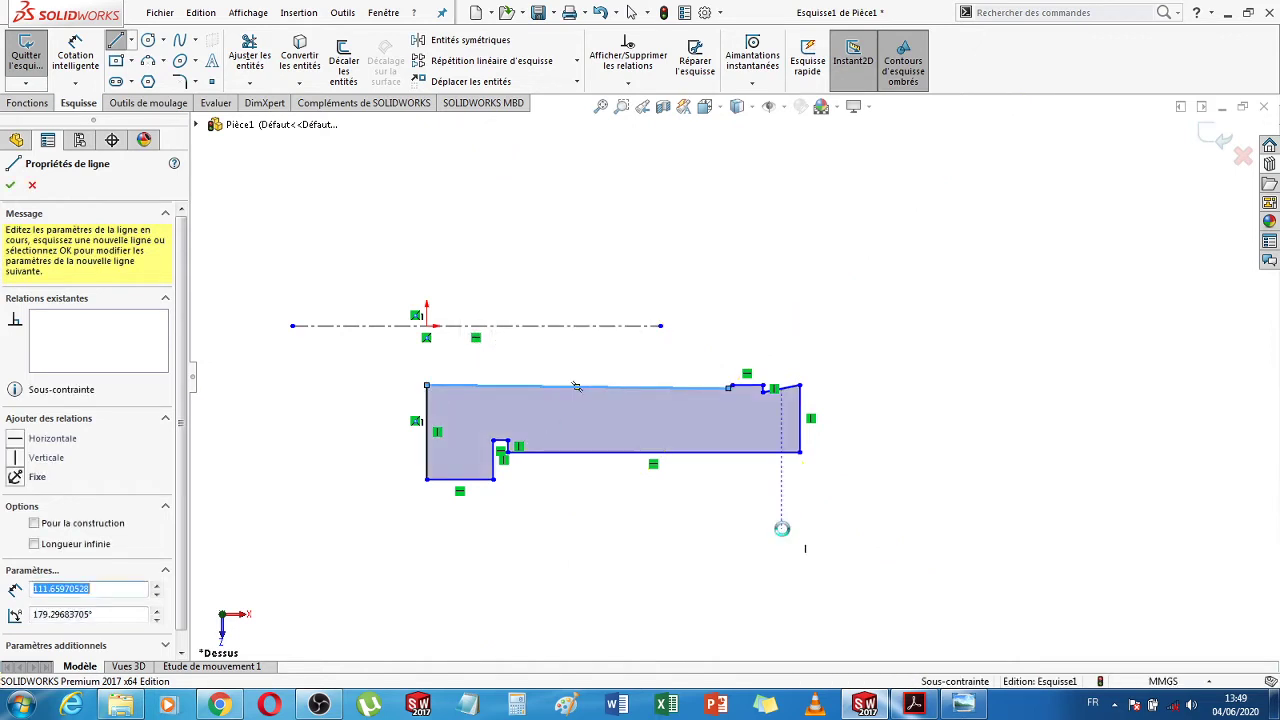
pyautogui.press('Escape')
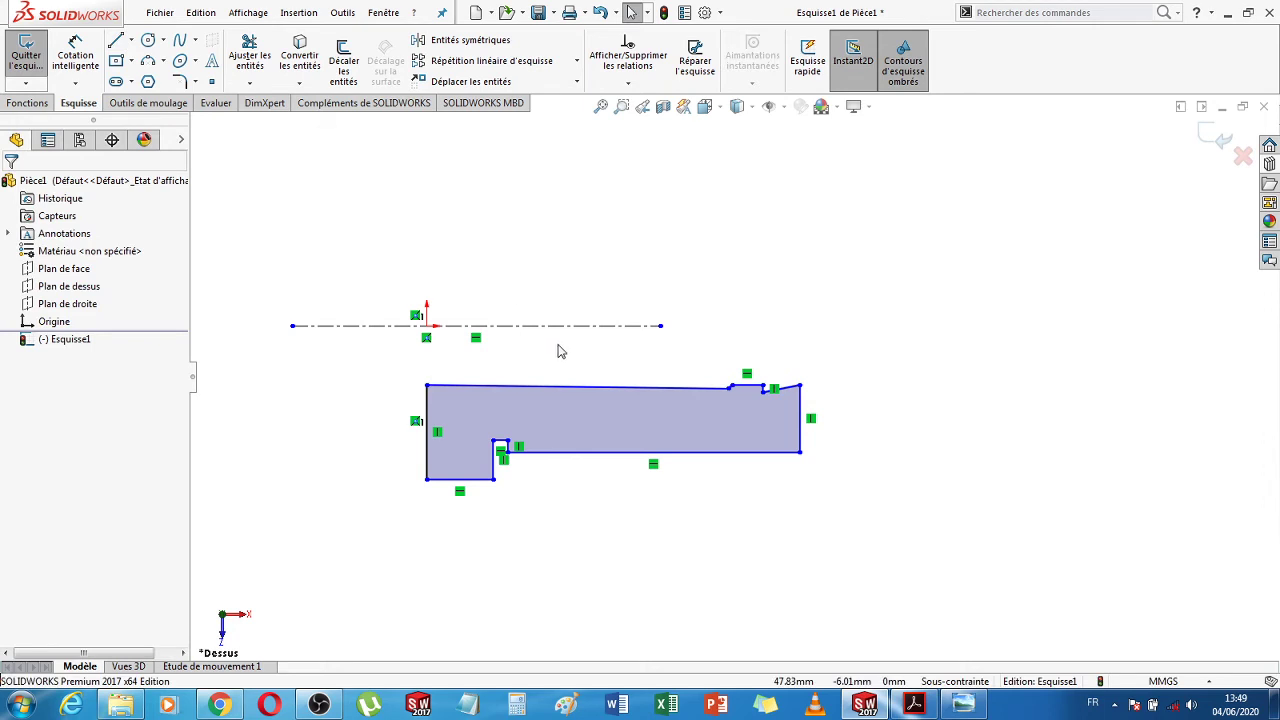
# Make the profile's long, slightly sloping bore line horizontal
pyautogui.scroll(-2, 559, 351)
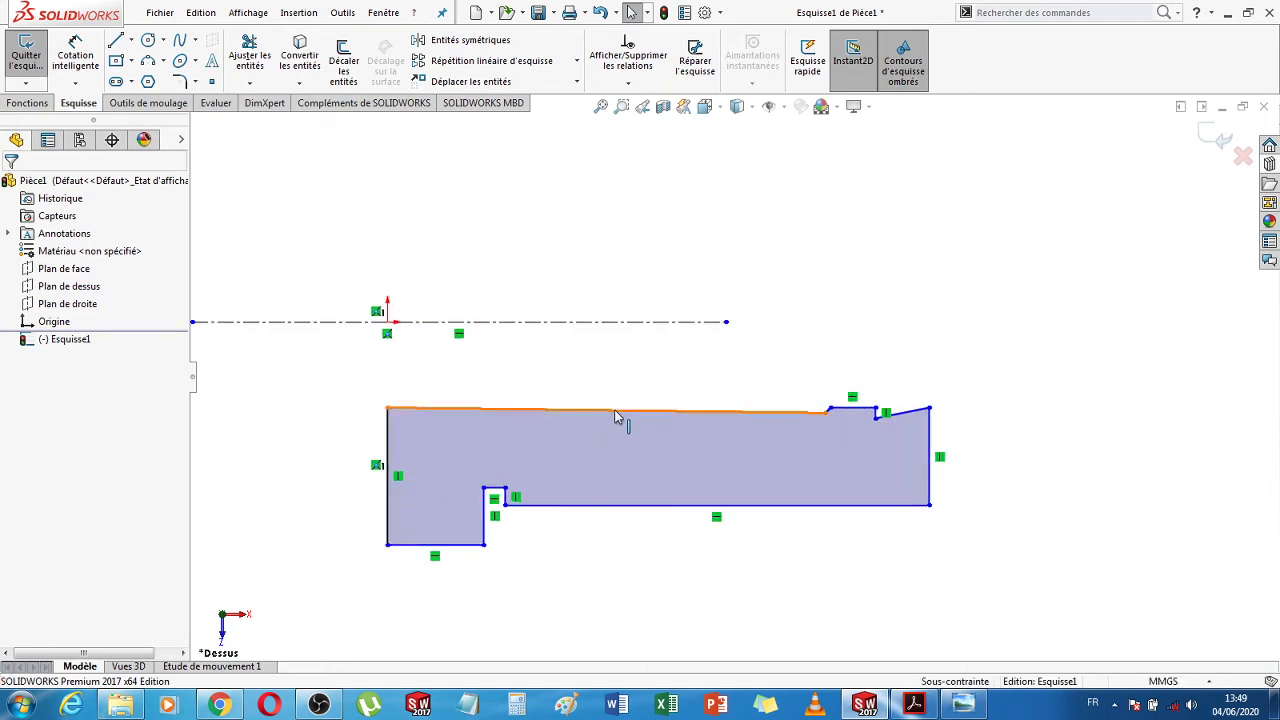
pyautogui.click(616, 411)
pyautogui.click(661, 345)
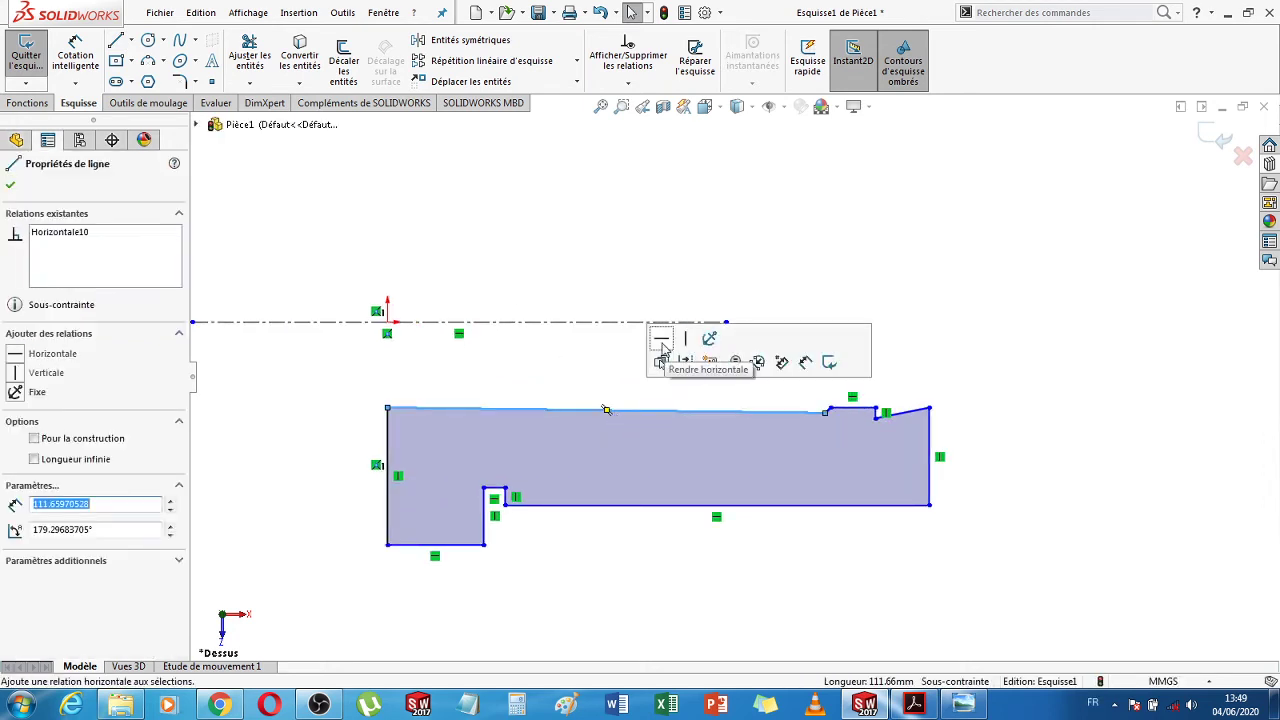
pyautogui.click(1034, 324)
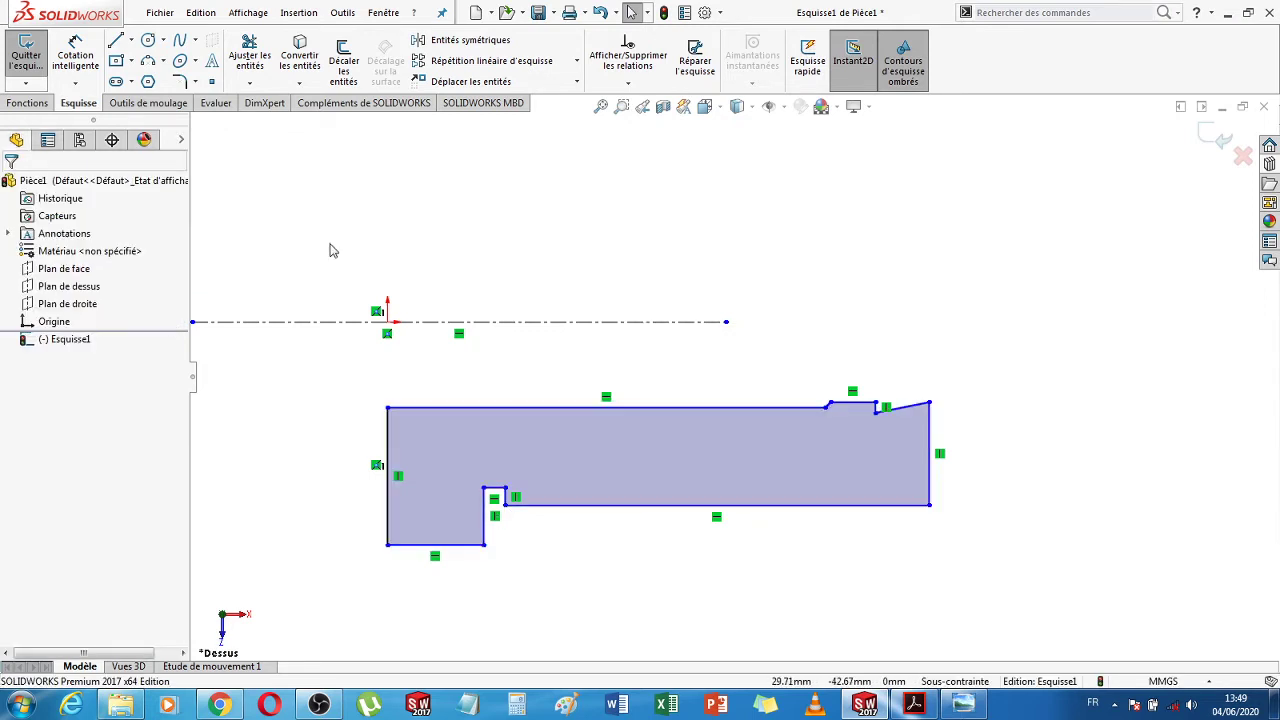
# Add a vertical relation between the bore line's corner at the flange face and the origin
pyautogui.click(388, 409)
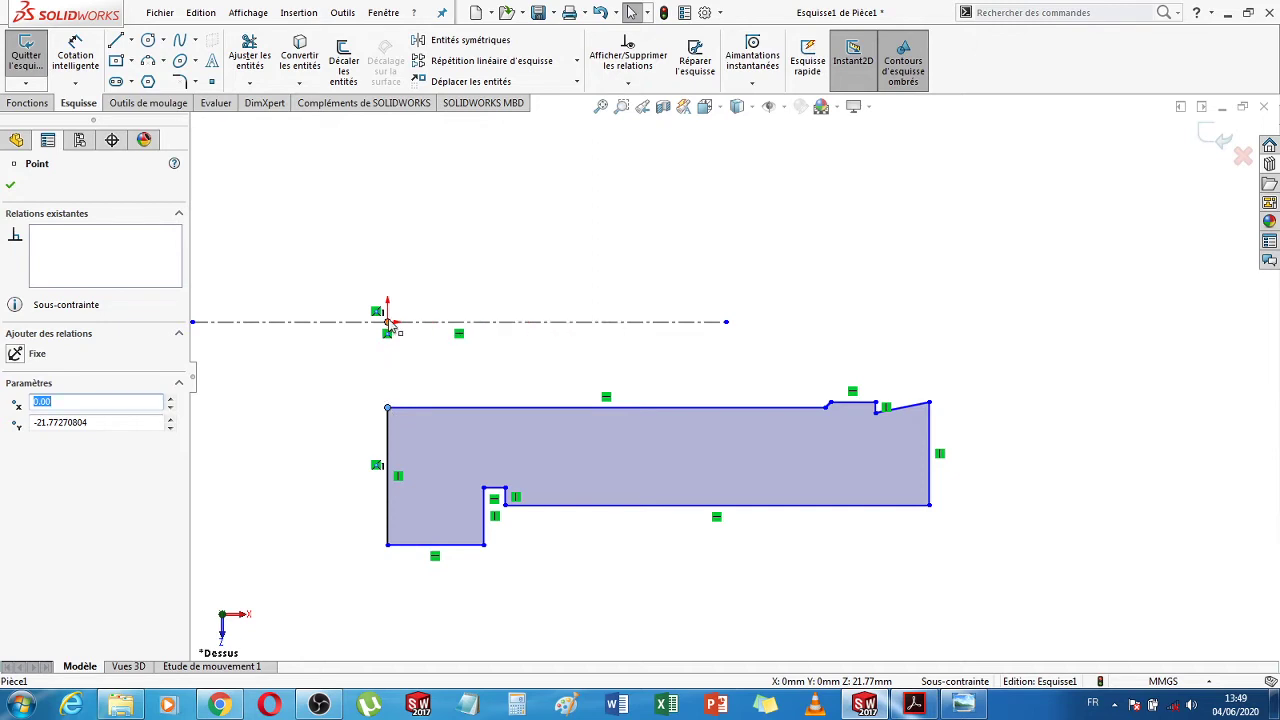
pyautogui.keyDown('ctrl'); pyautogui.click(388, 323); pyautogui.keyUp('ctrl')
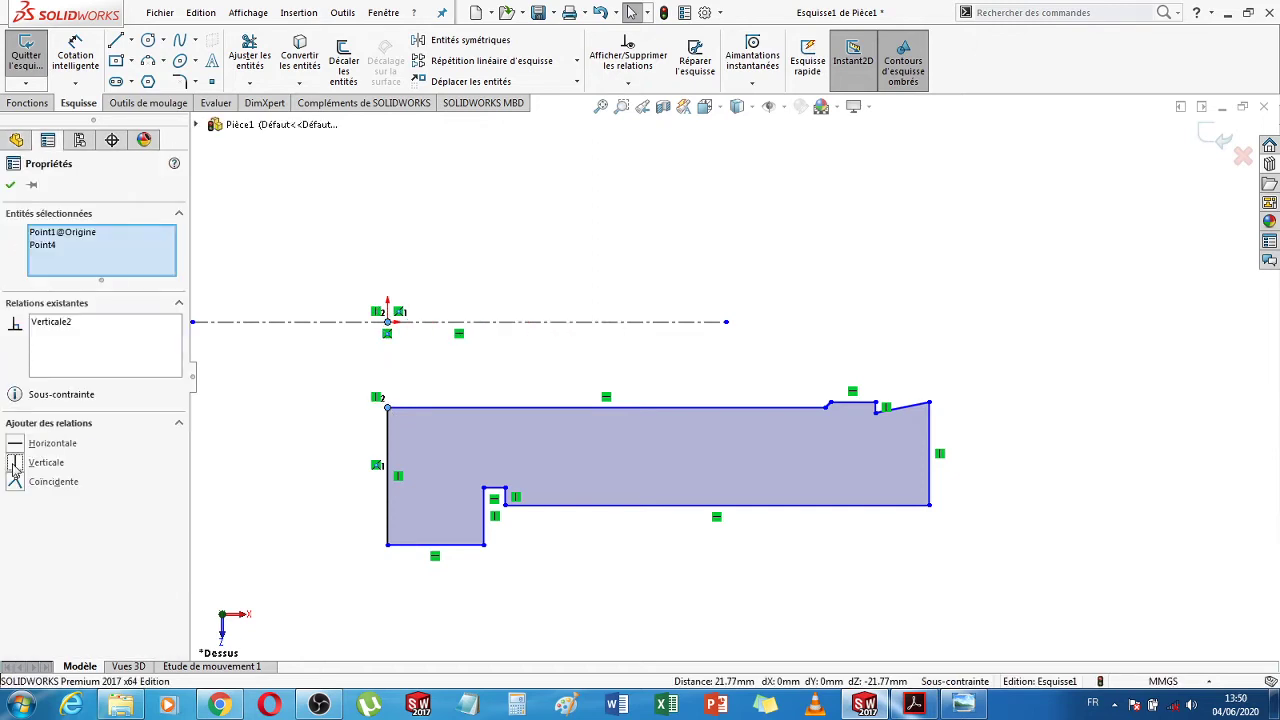
pyautogui.click(9, 187)
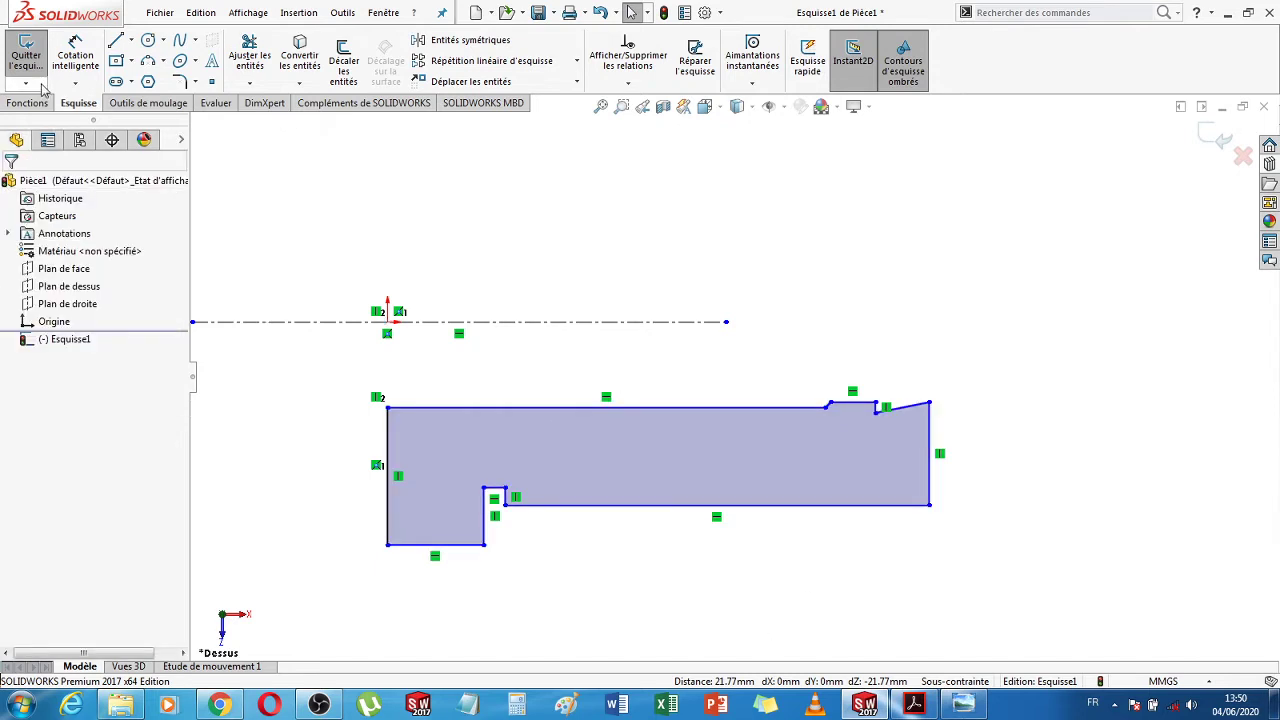
# Dimension the flange's outer edge and set its width to 6 mm
pyautogui.click(75, 55)
pyautogui.click(462, 546)
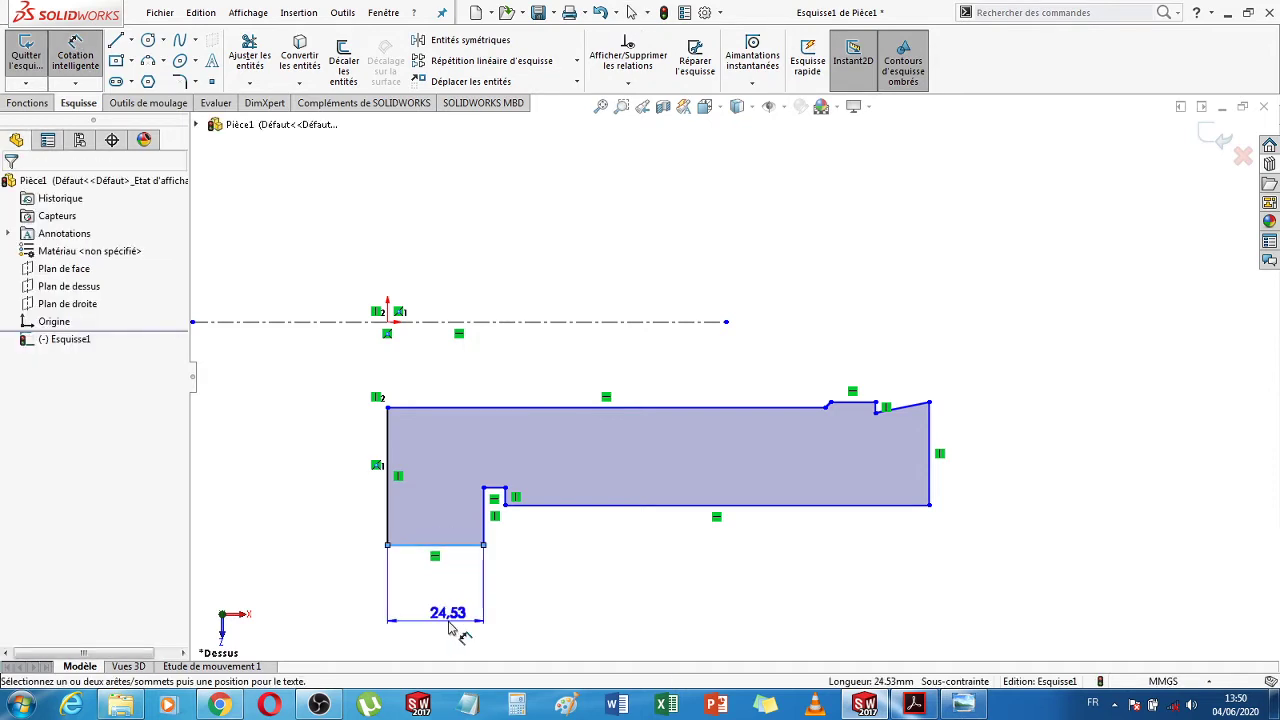
pyautogui.click(449, 627)
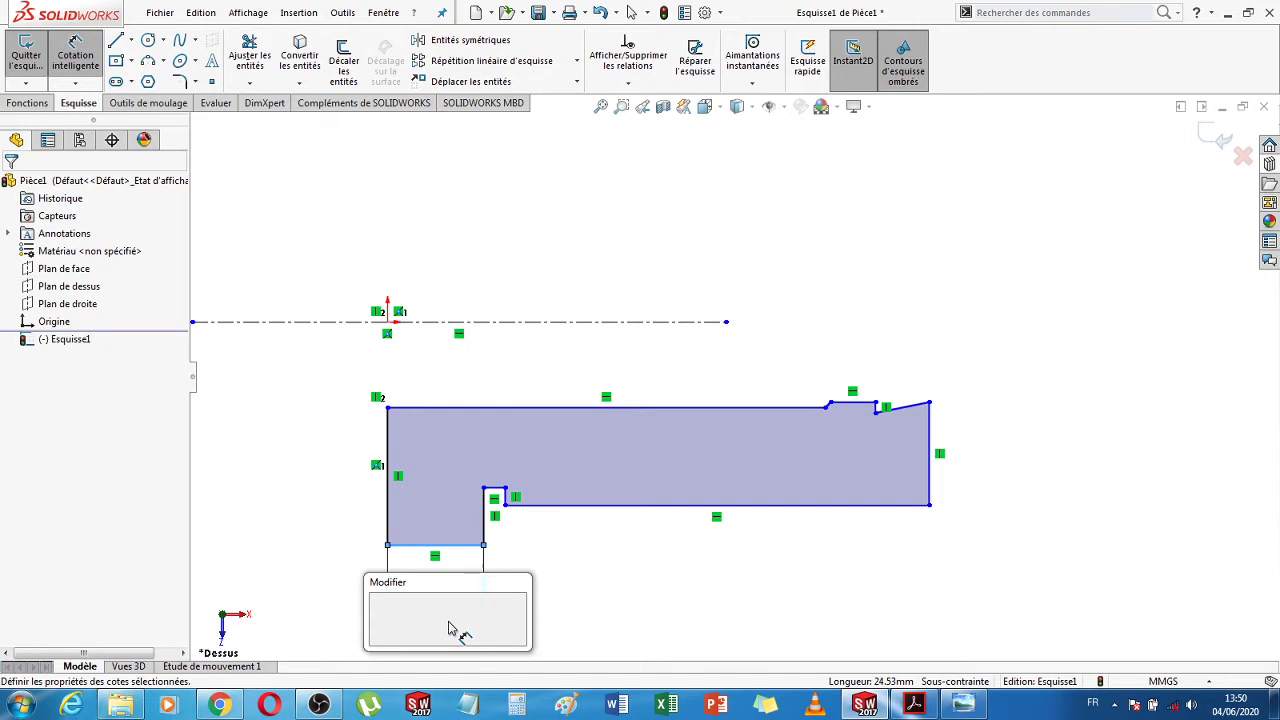
pyautogui.write('6')
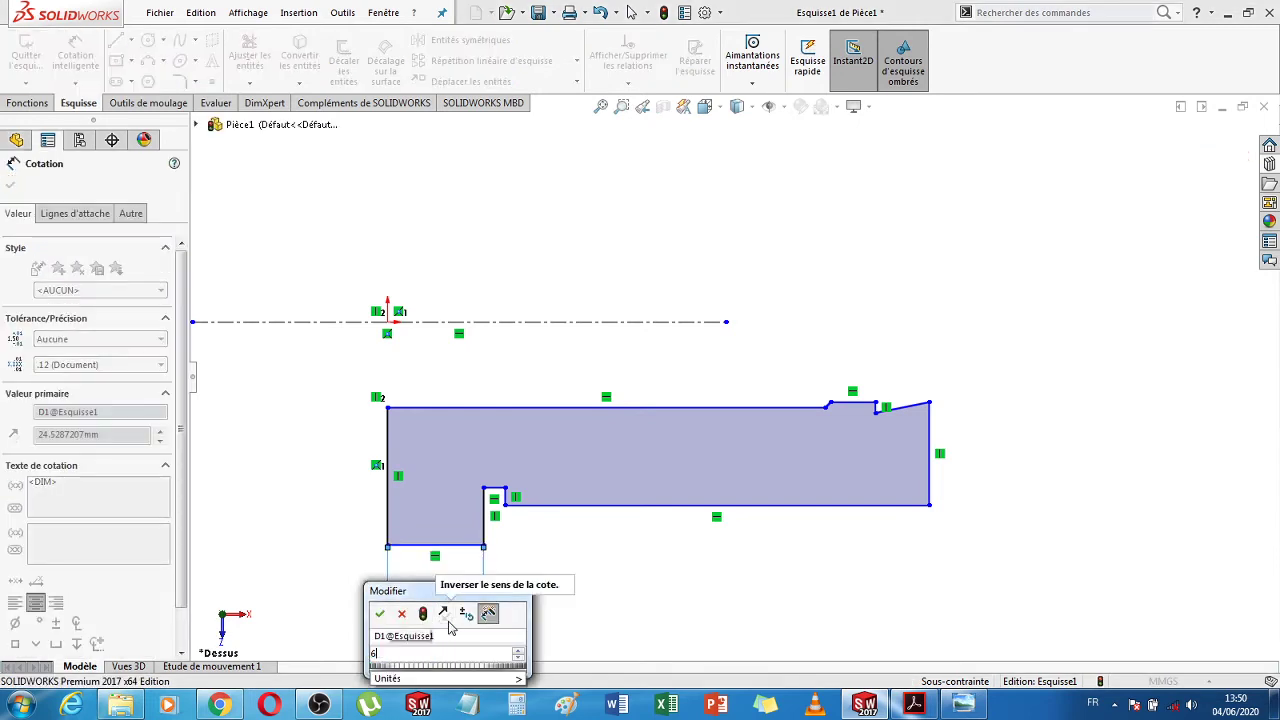
pyautogui.press('Return')
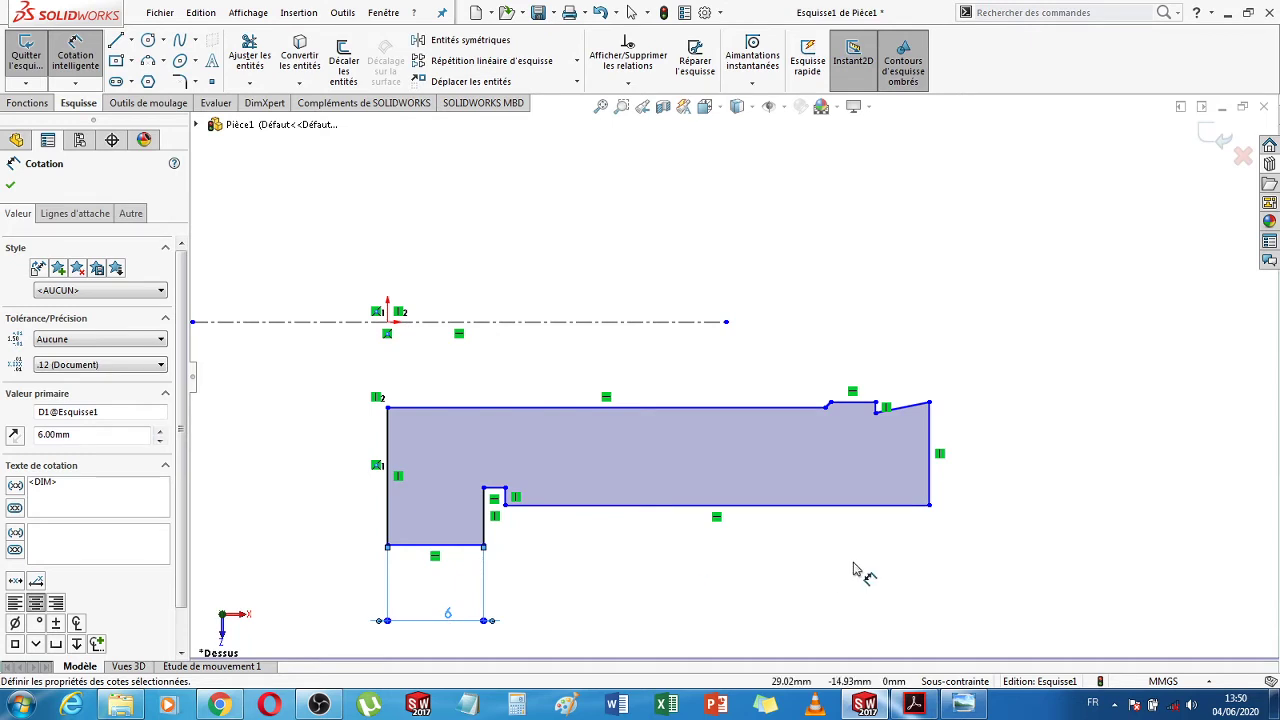
# Set the angle between the slanted bore line and the centerline to 5°, and check the taper angle in the DME_F.PDF catalogue
pyautogui.click(911, 412)
pyautogui.click(703, 322)
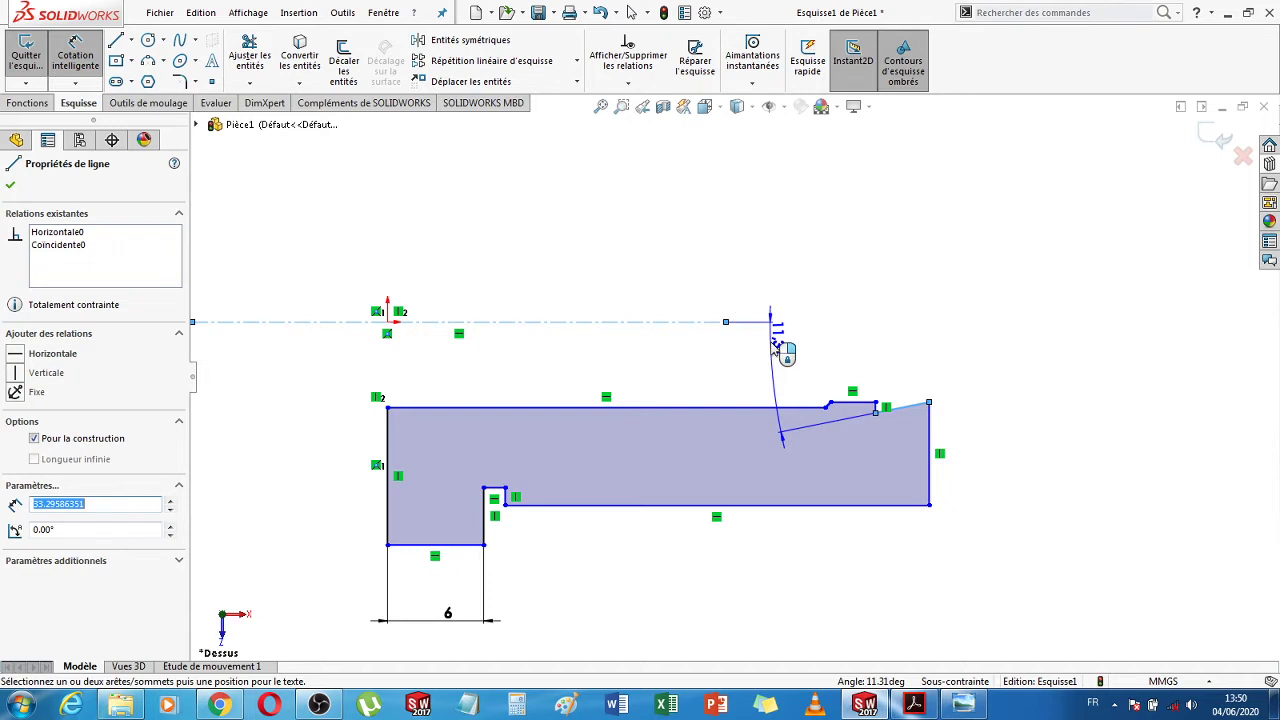
pyautogui.click(775, 346)
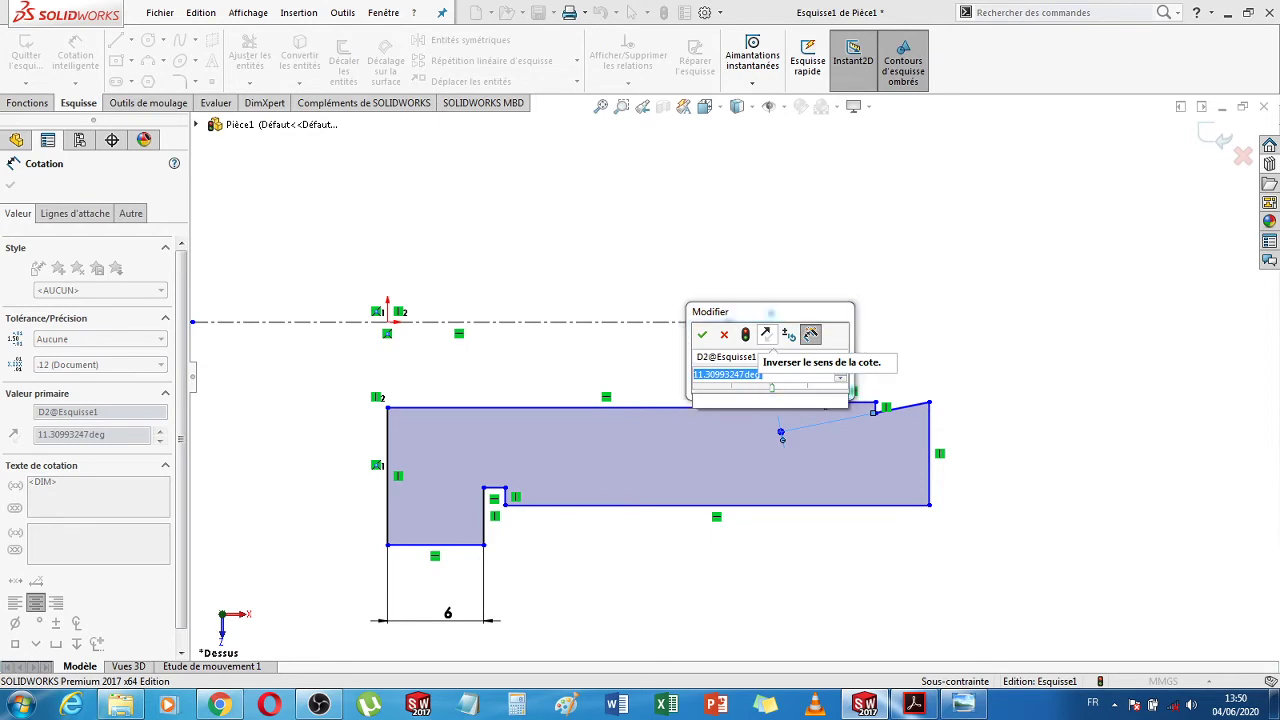
pyautogui.press('Return')
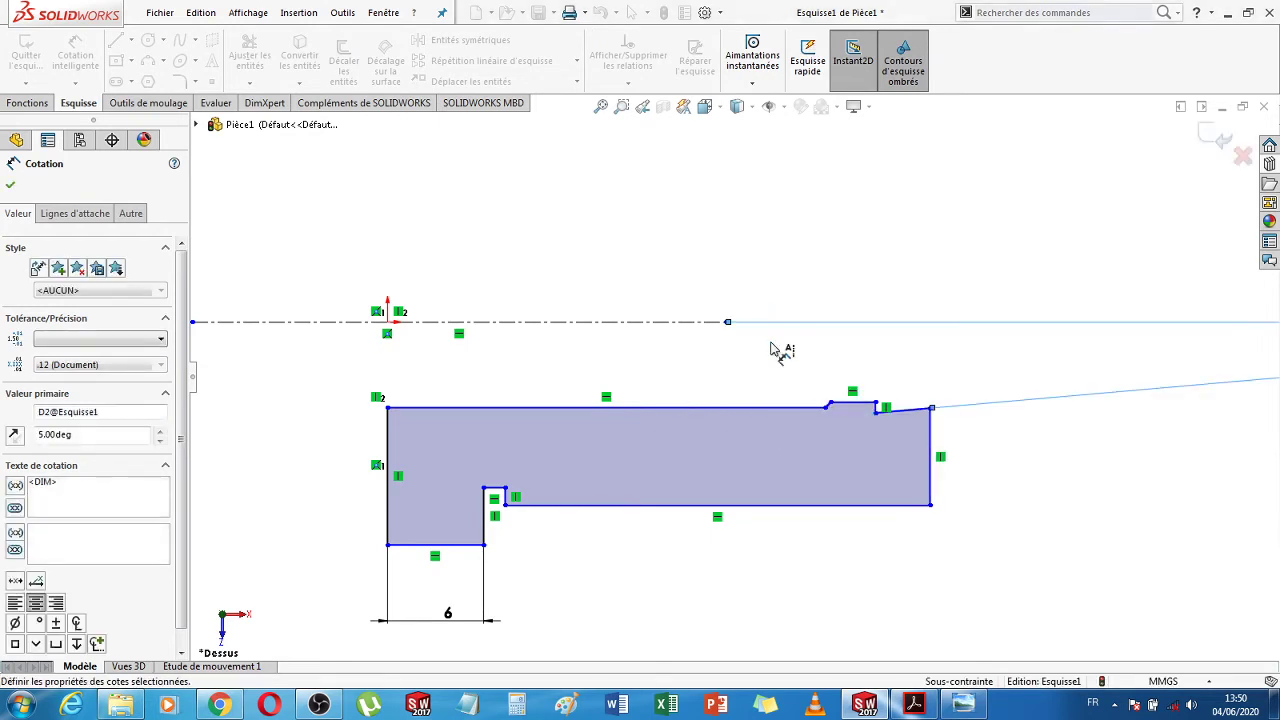
pyautogui.click(905, 707)
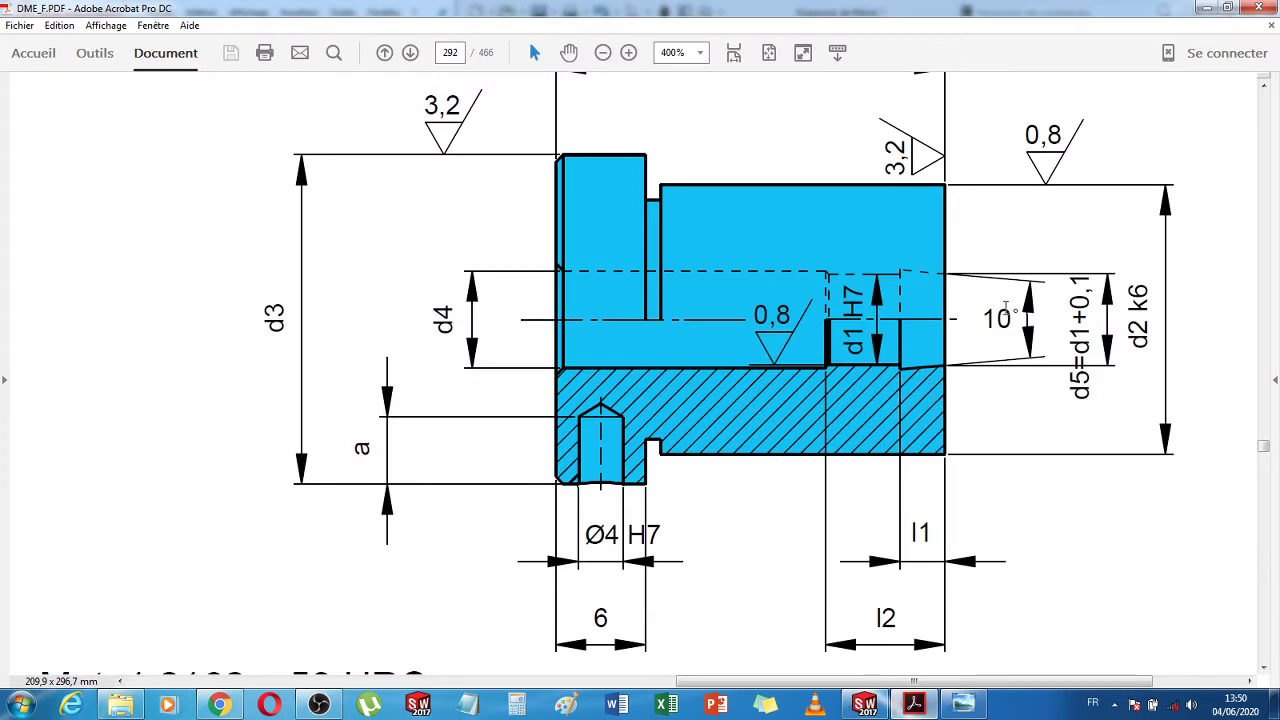
pyautogui.click(865, 705)
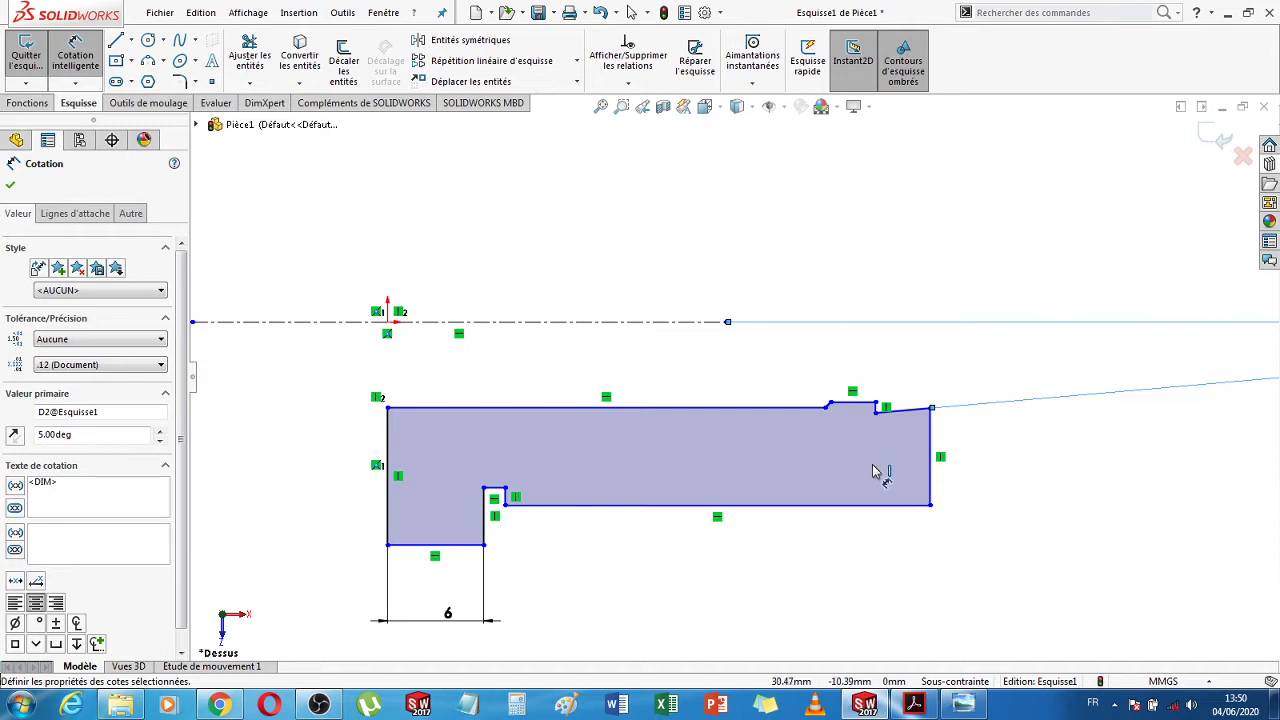
# Dimension the tapered bore section from its short vertical step to the end face and set its length to 6 mm
pyautogui.scroll(-5, 873, 460)
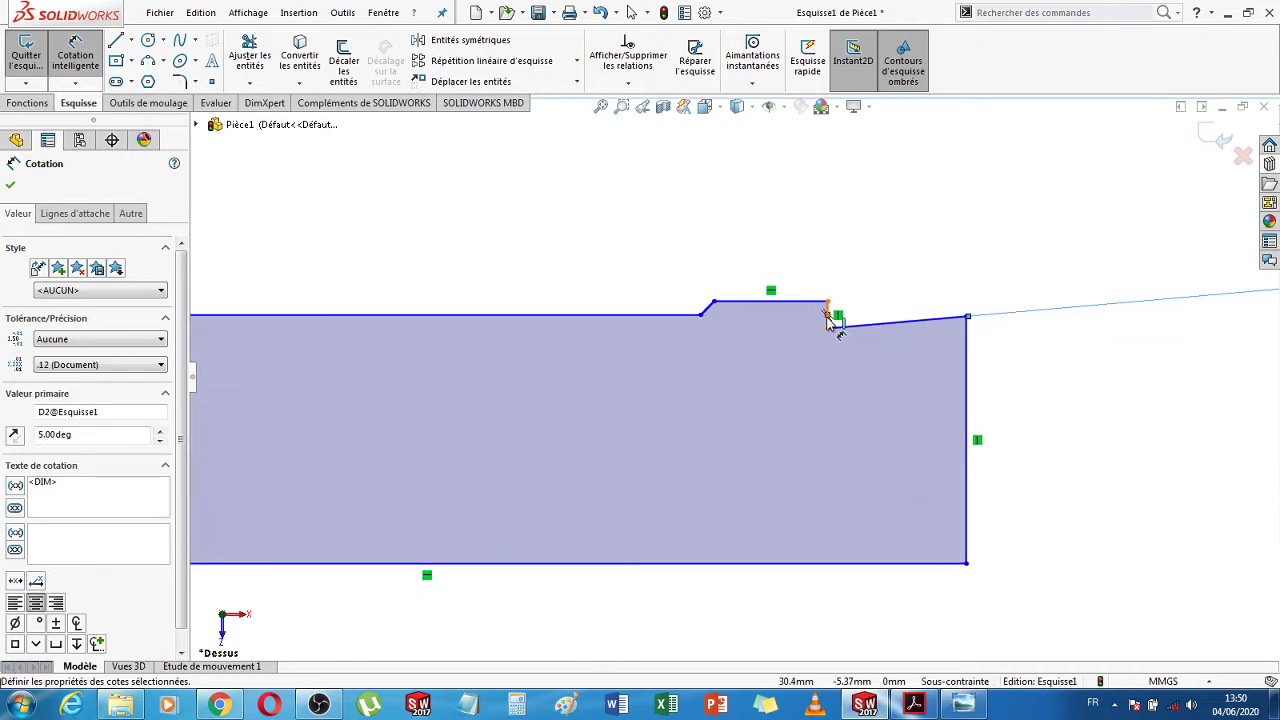
pyautogui.click(967, 367)
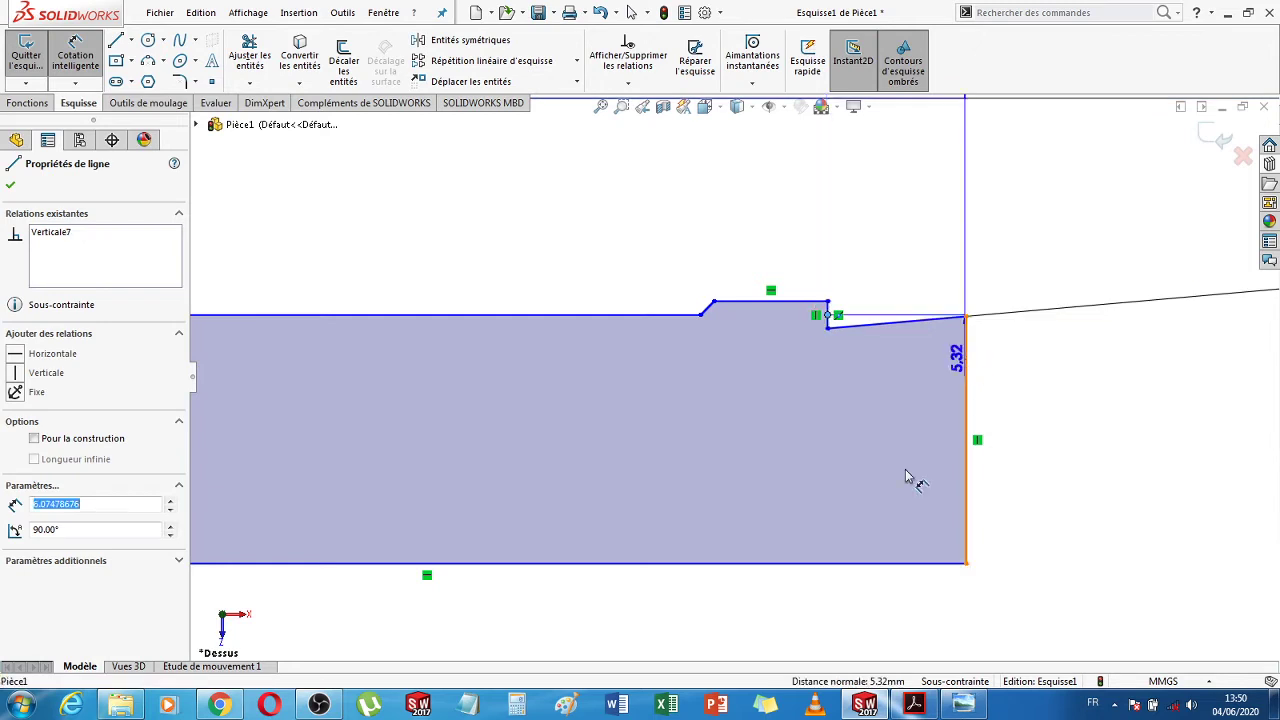
pyautogui.click(891, 633)
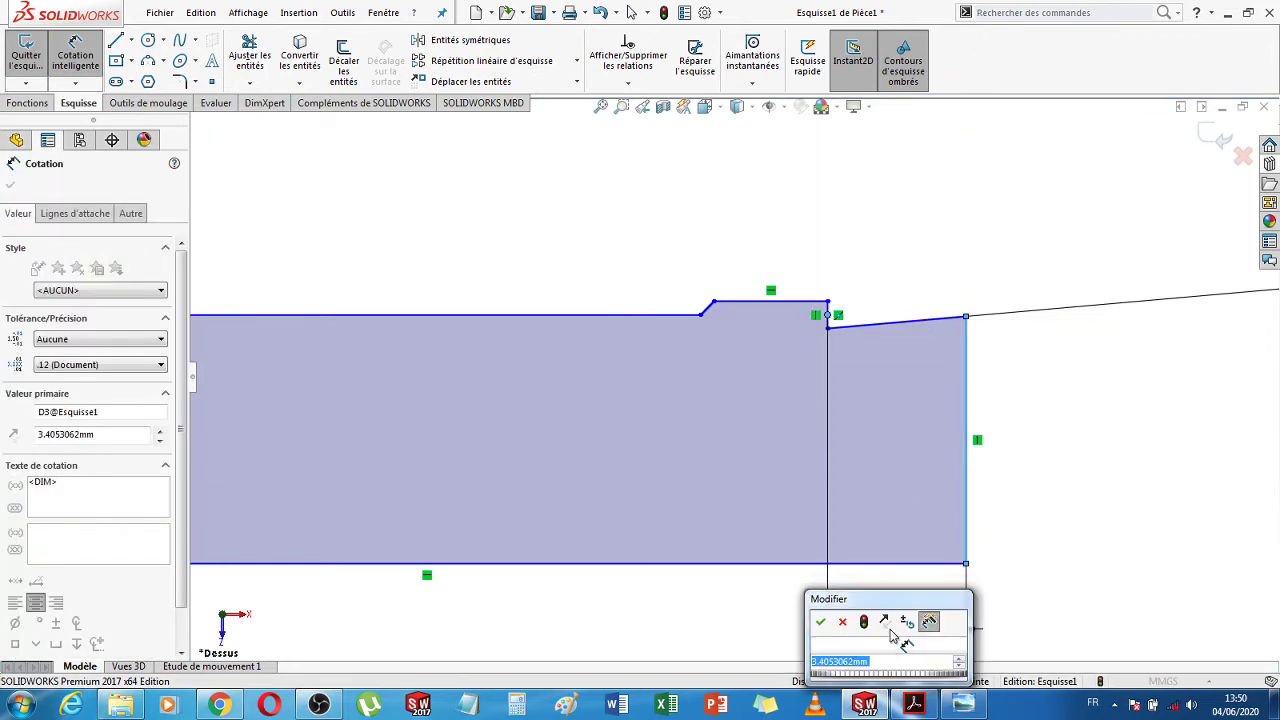
pyautogui.write('6')
pyautogui.press('Return')
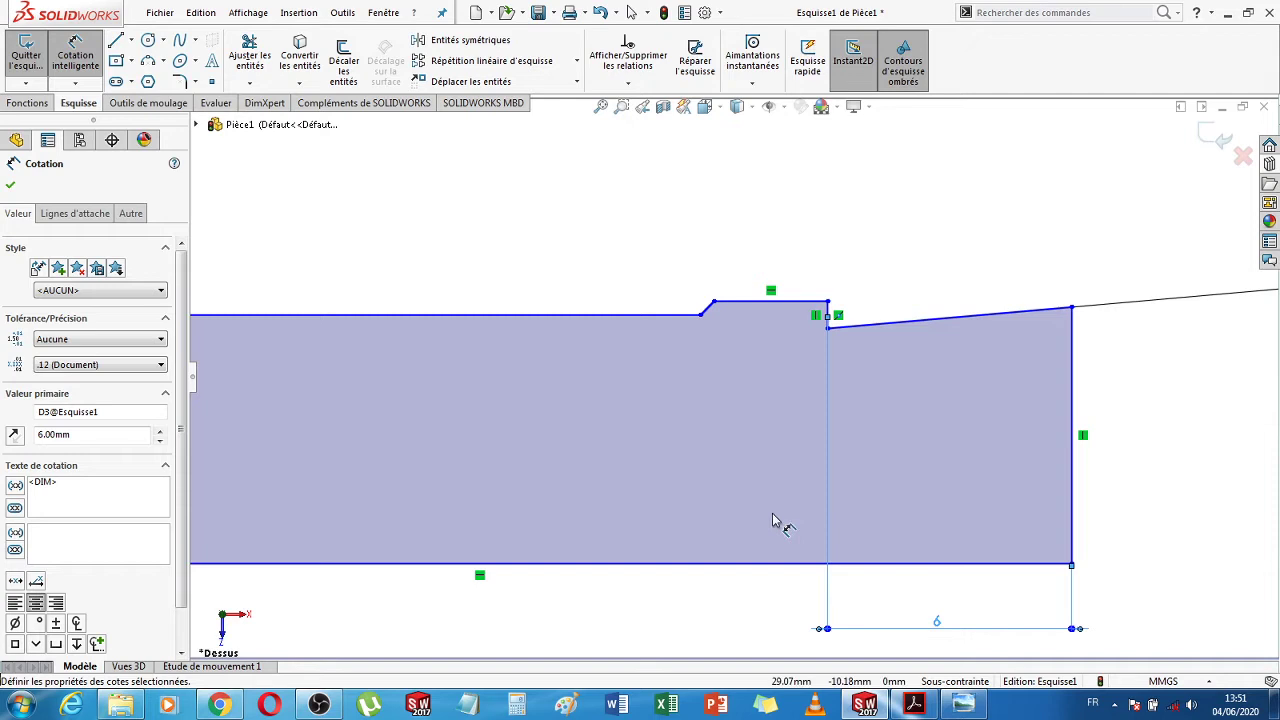
# Dimension the distance from the end face to the point where the long bore line meets the chamfer, and set it to 18 mm
pyautogui.click(1074, 367)
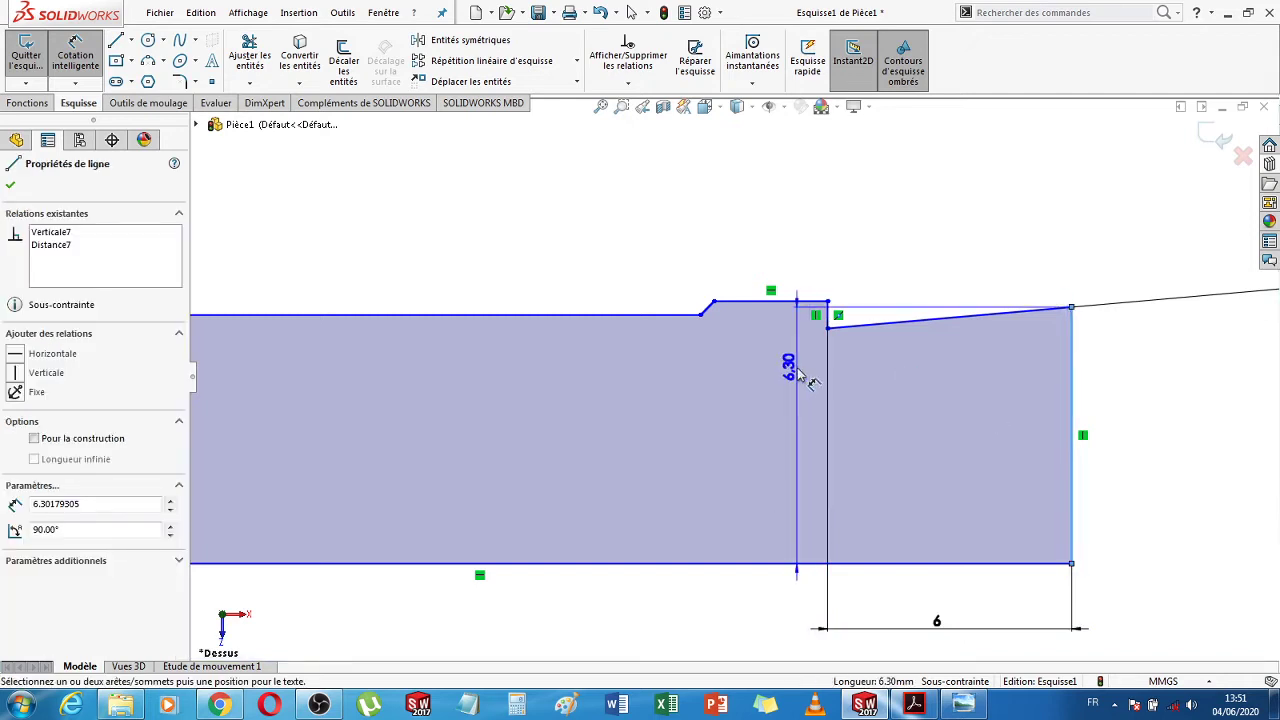
pyautogui.click(701, 316)
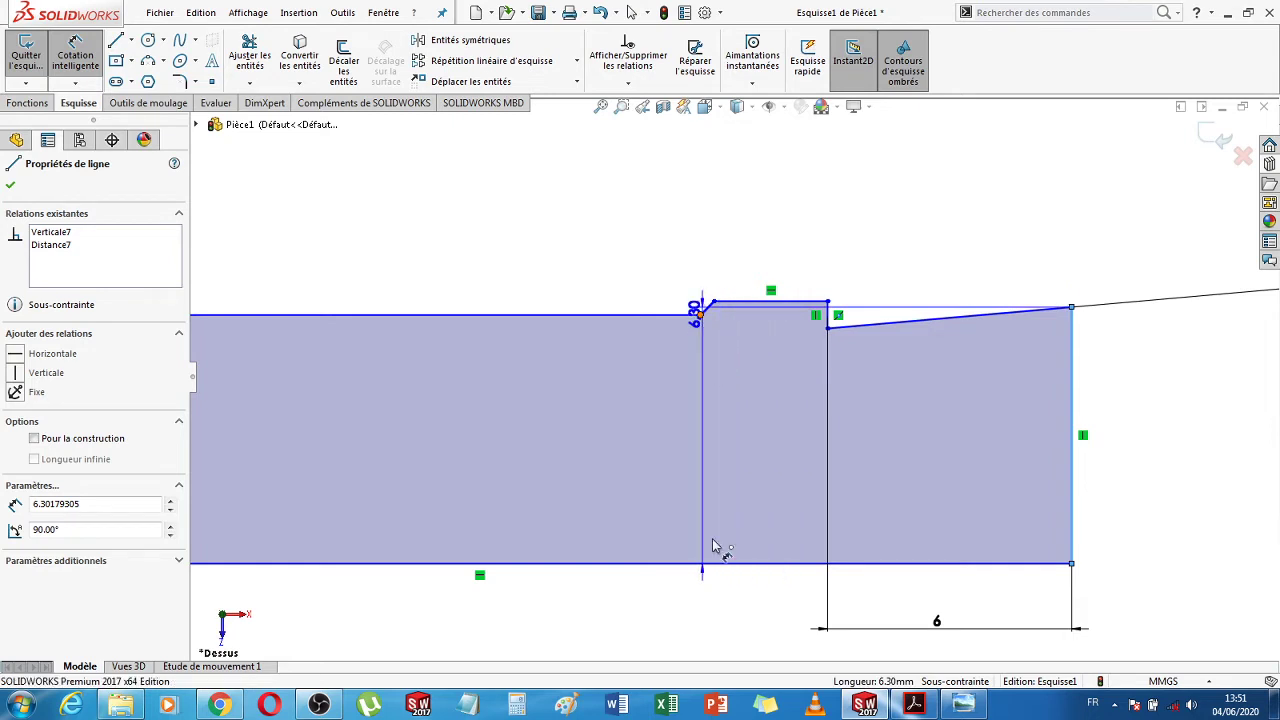
pyautogui.click(728, 662)
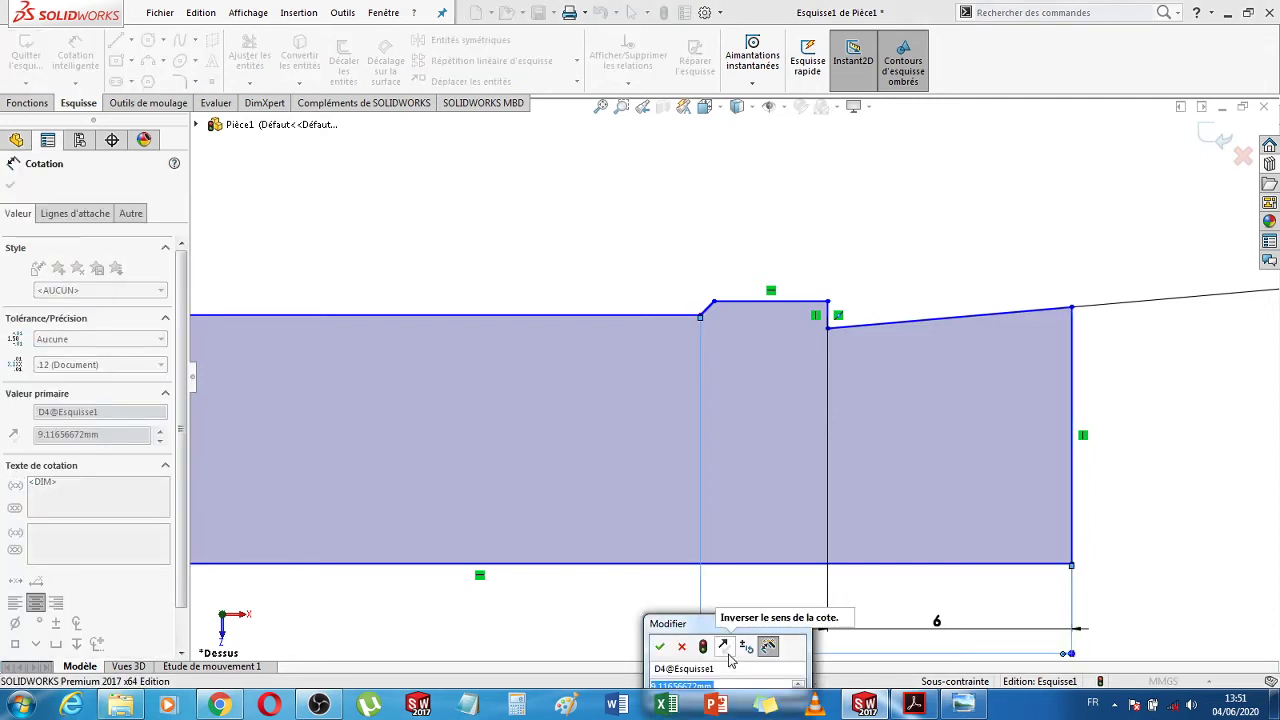
pyautogui.press('Return')
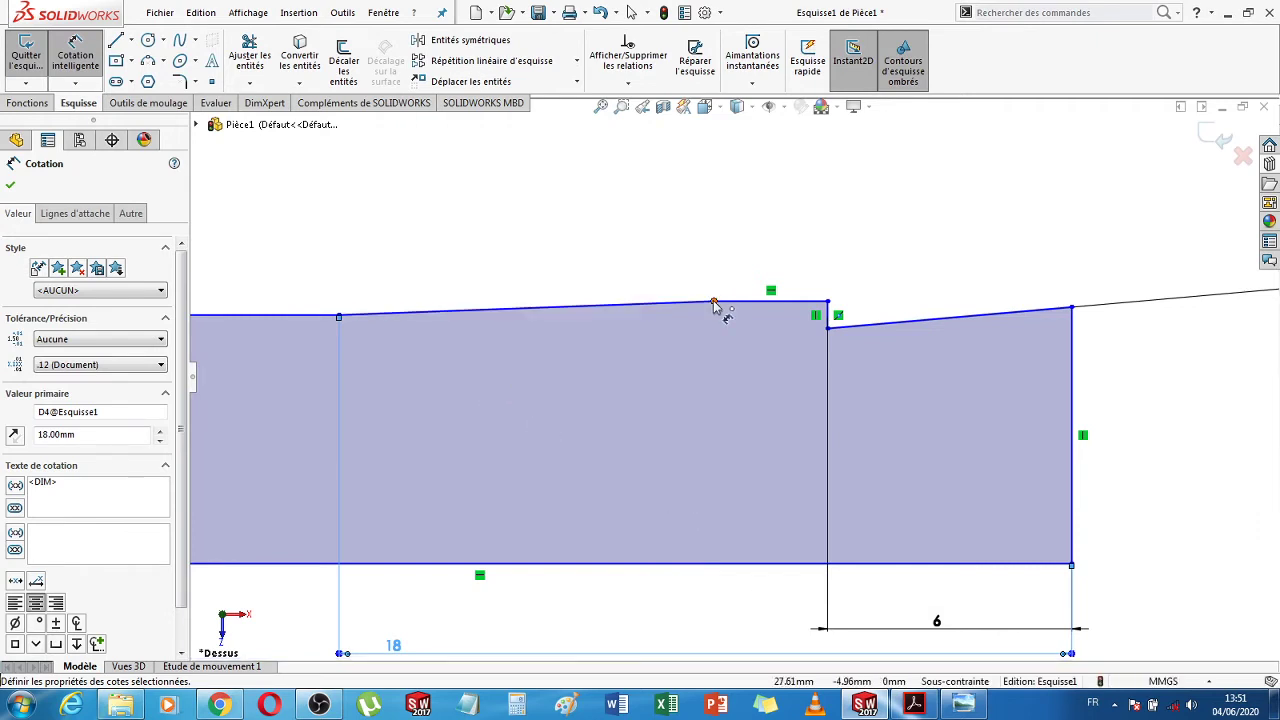
# Leave dimensioning and move the chamfer's upper corner close to the start of the 18 mm section, at about X 19.24 mm
pyautogui.click(330, 270)
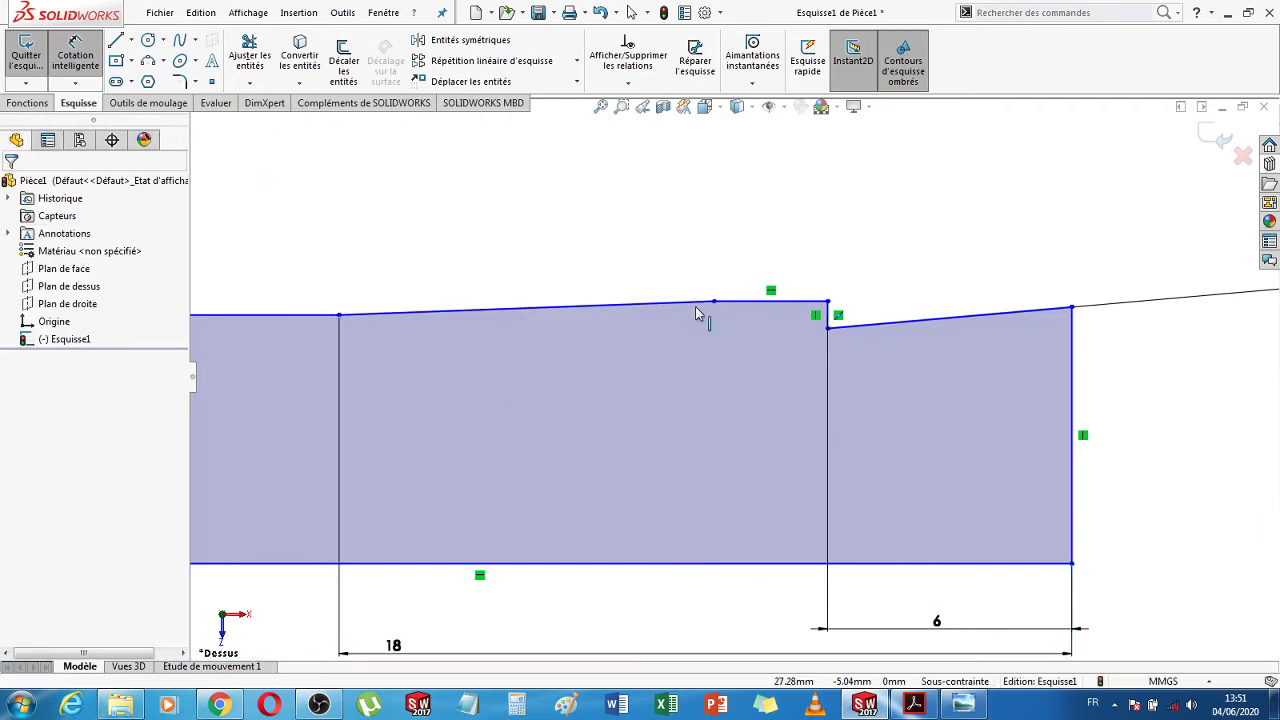
pyautogui.press('Escape')
pyautogui.moveTo(716, 301)
pyautogui.mouseDown()
pyautogui.moveTo(397, 316)
pyautogui.moveTo(372, 306)
pyautogui.mouseUp()
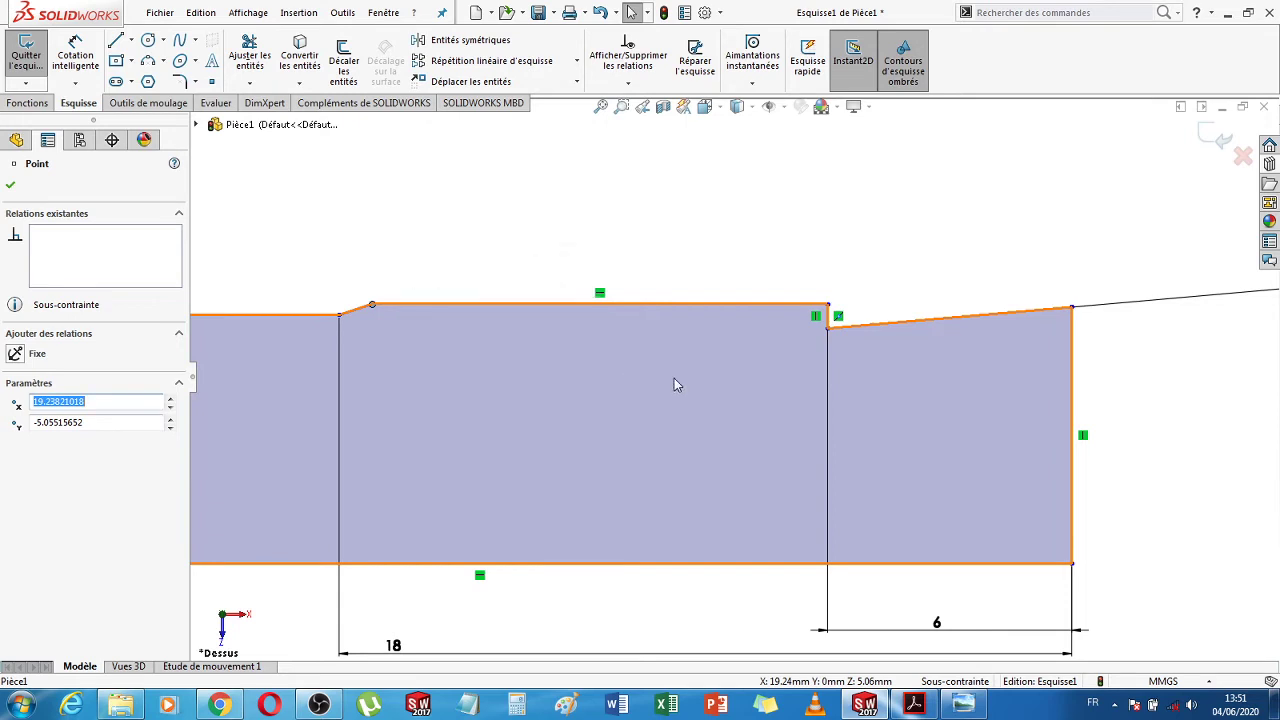
# Dimension the vertical offset between the long bore line and the bore line beyond the chamfer, and set it to 0.25 mm
pyautogui.scroll(3, 674, 385)
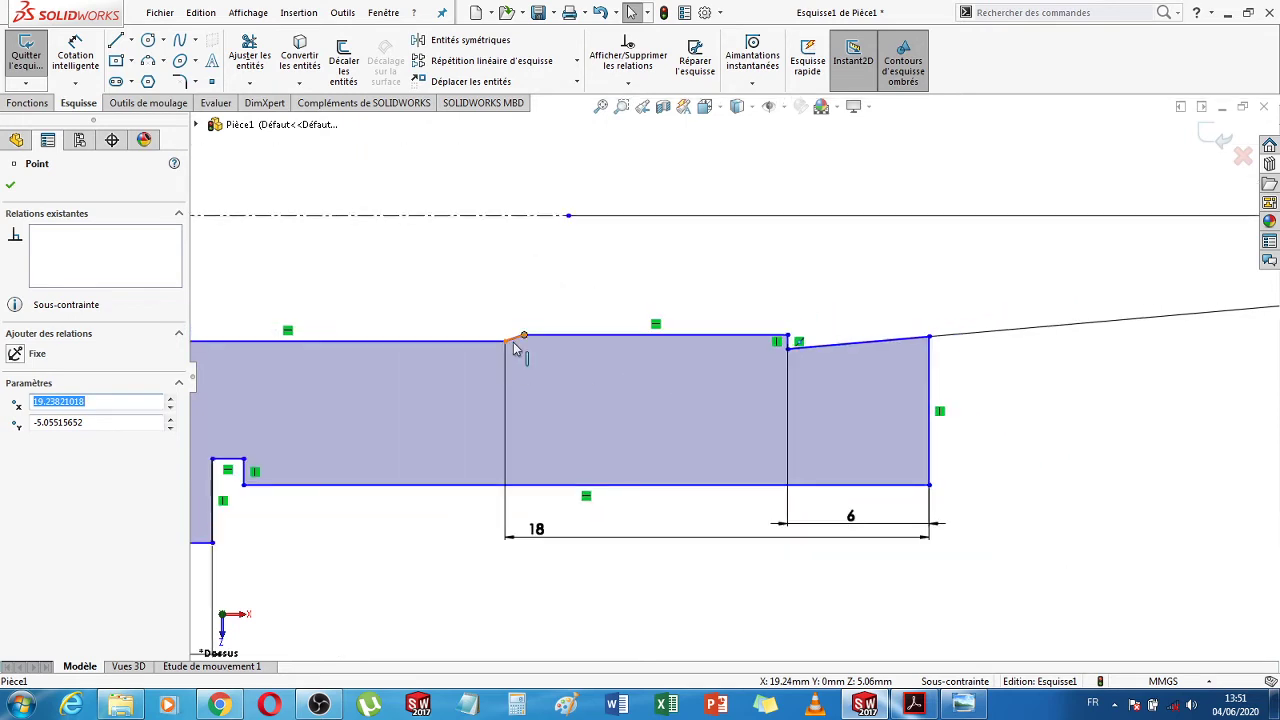
pyautogui.scroll(-1, 515, 346)
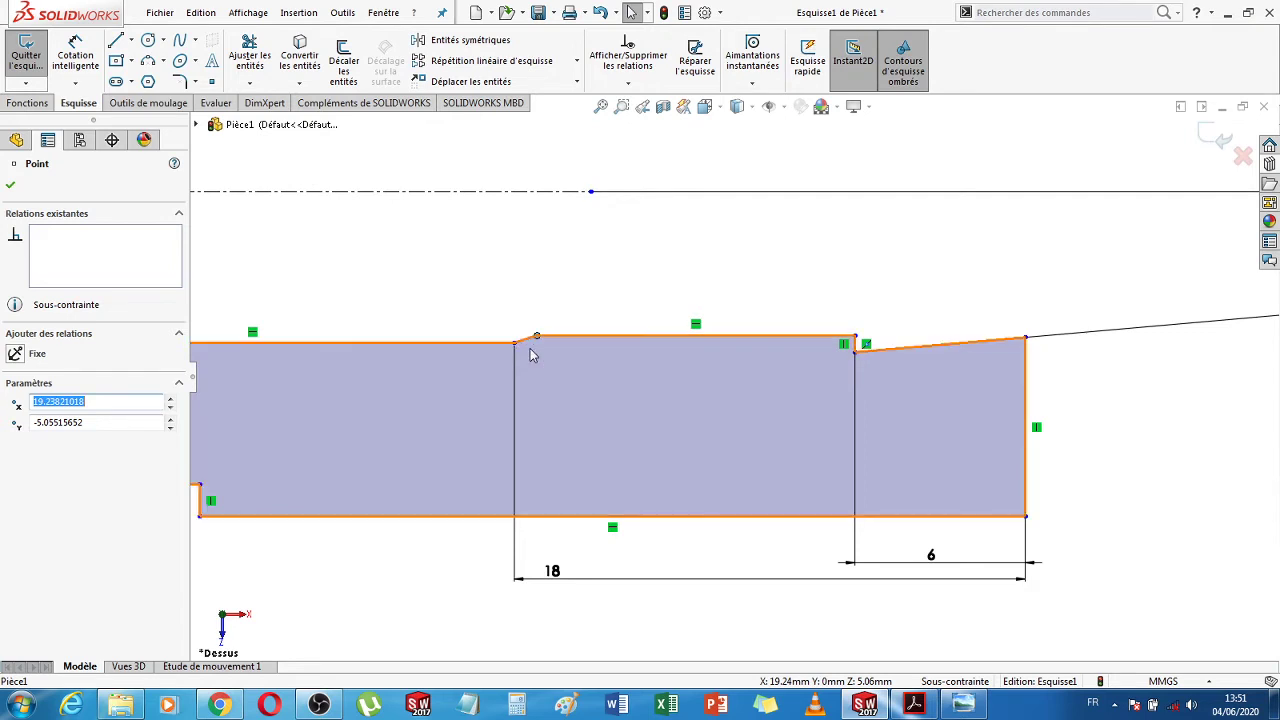
pyautogui.scroll(-2, 505, 344)
pyautogui.click(75, 55)
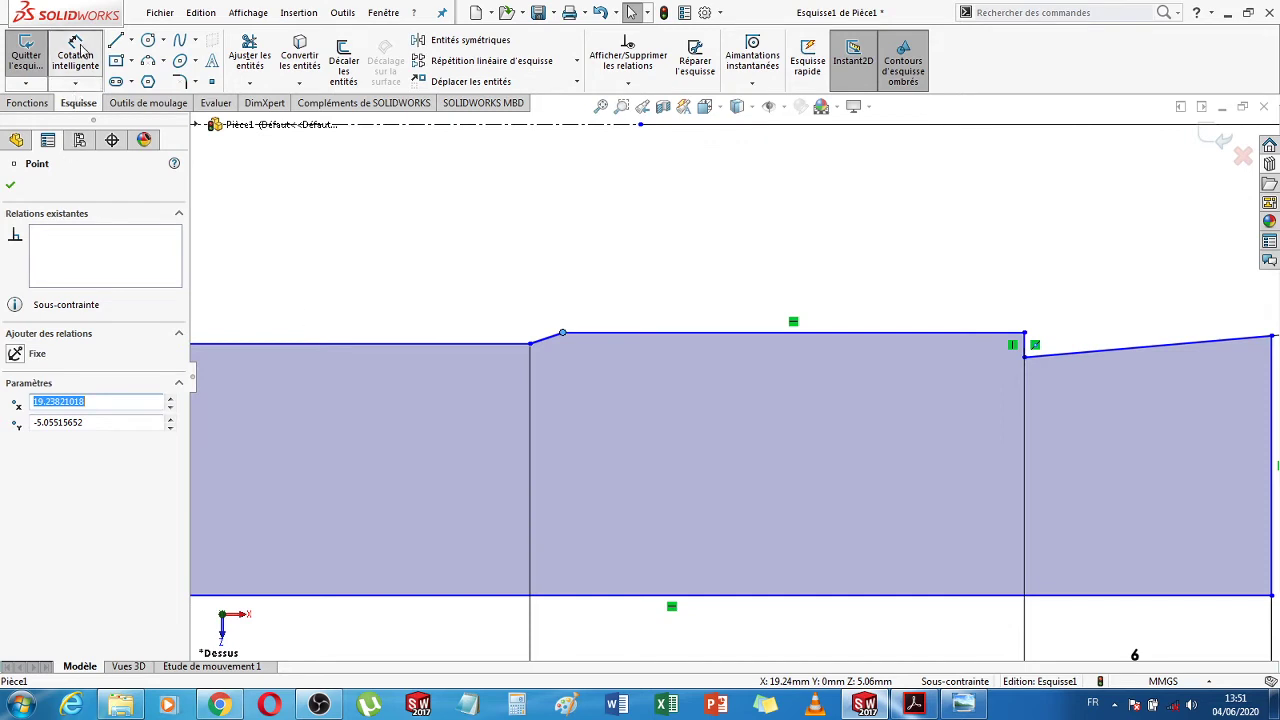
pyautogui.click(491, 349)
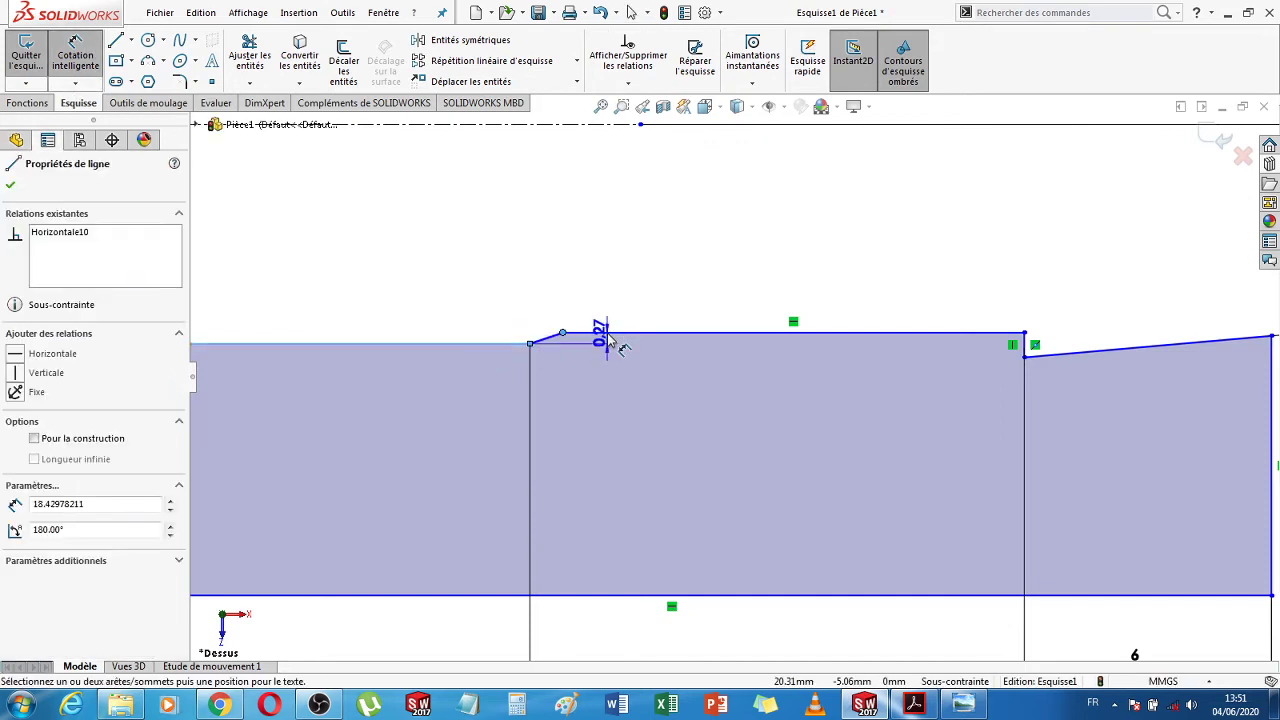
pyautogui.click(607, 341)
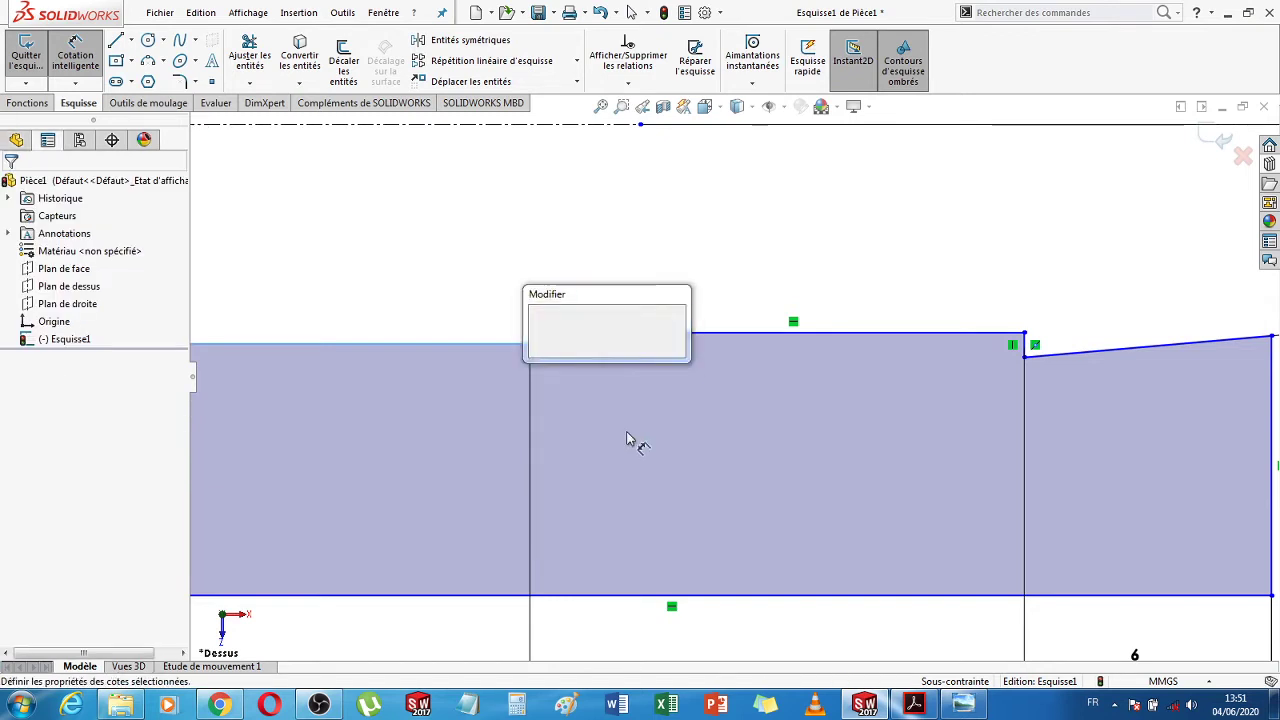
pyautogui.write('0.')
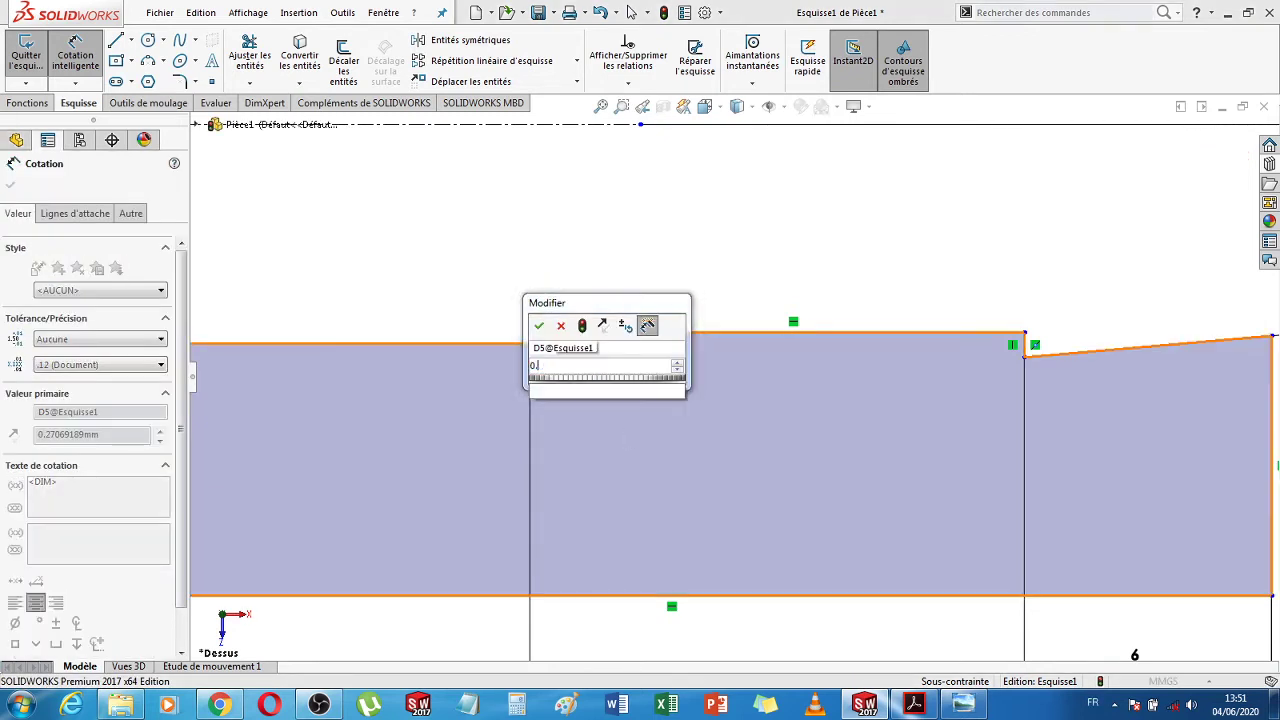
pyautogui.write('25')
pyautogui.press('Return')
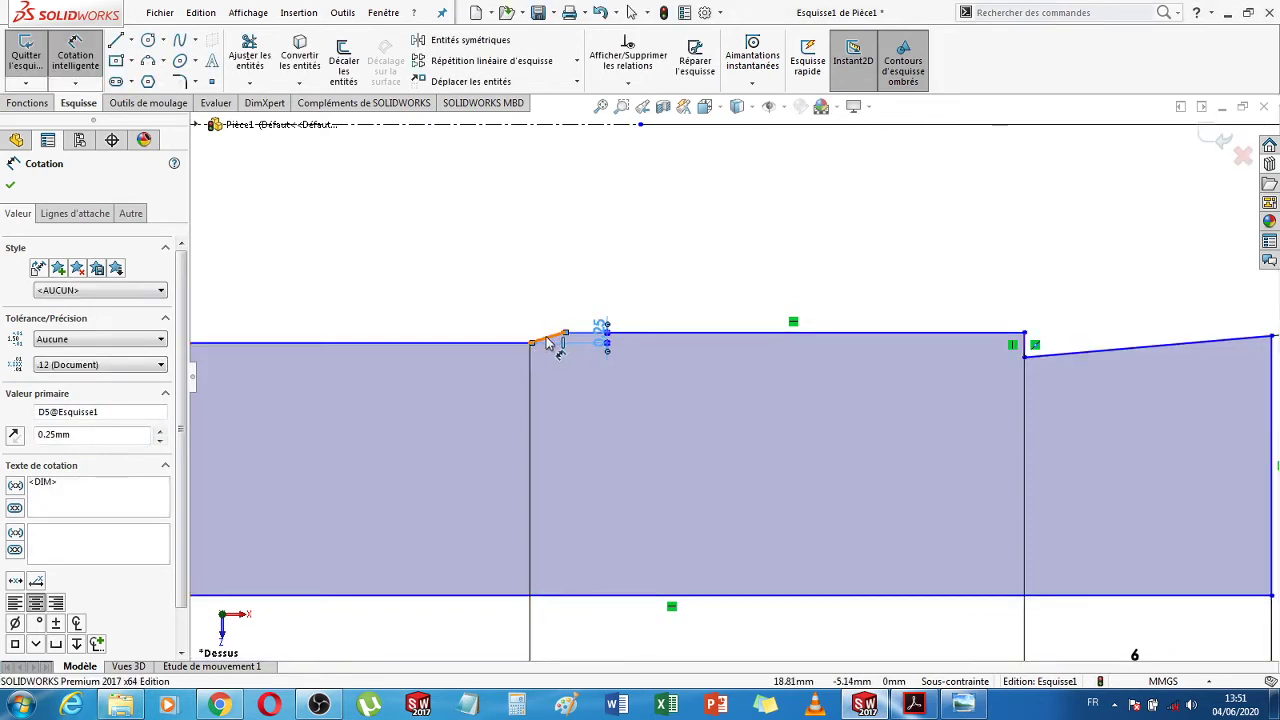
# Dimension the chamfer's horizontal width, entering 0.2 mm and correcting it to 0.25 mm
pyautogui.click(555, 336)
pyautogui.click(550, 417)
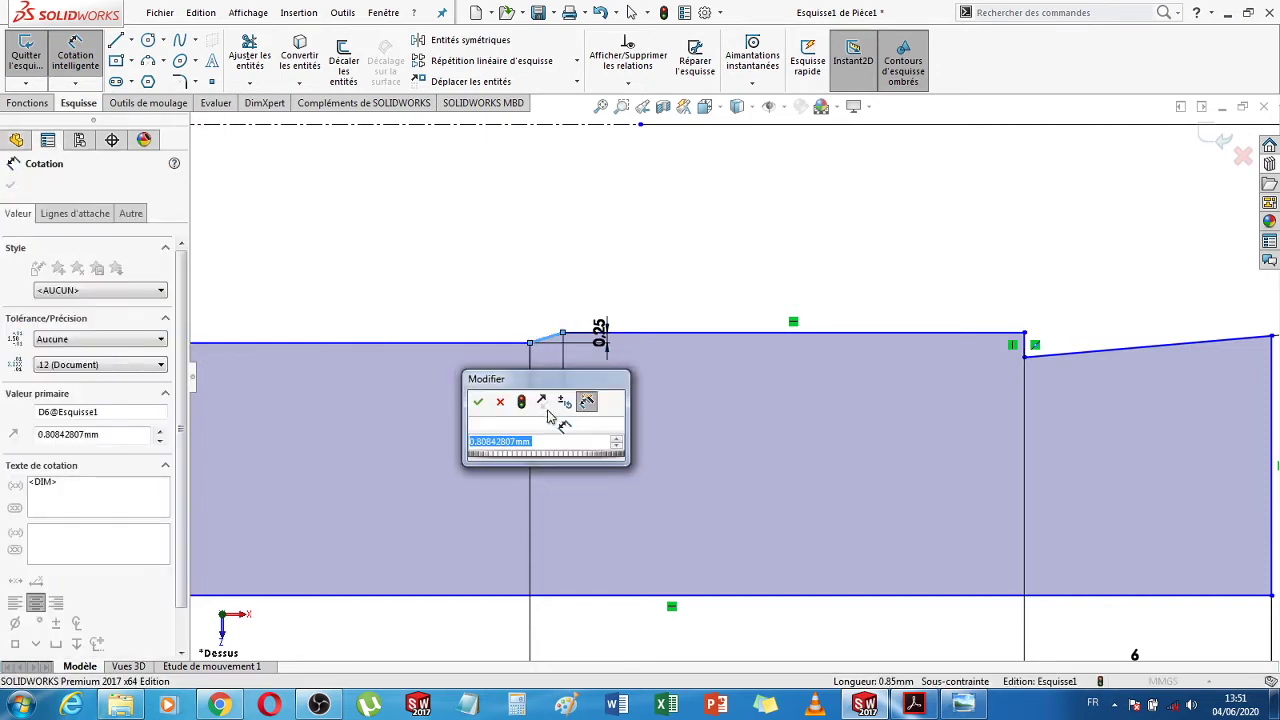
pyautogui.write('0.2')
pyautogui.press('Return')
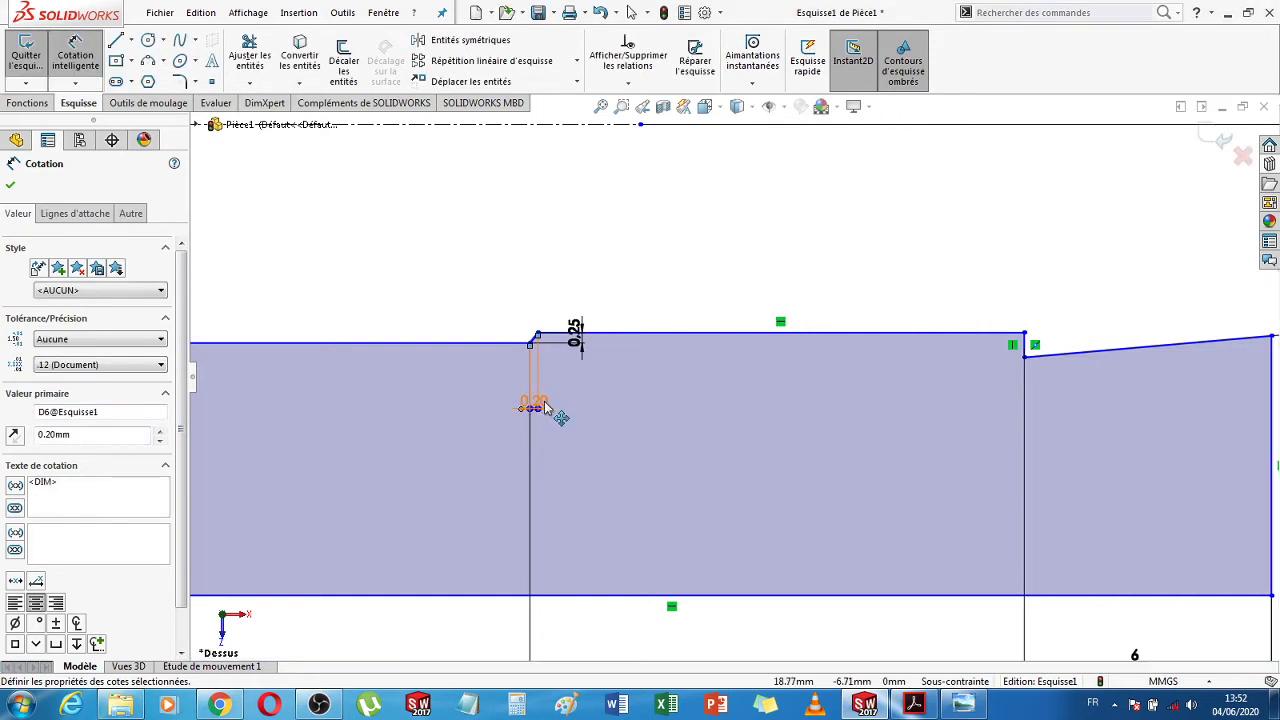
pyautogui.press('Escape')
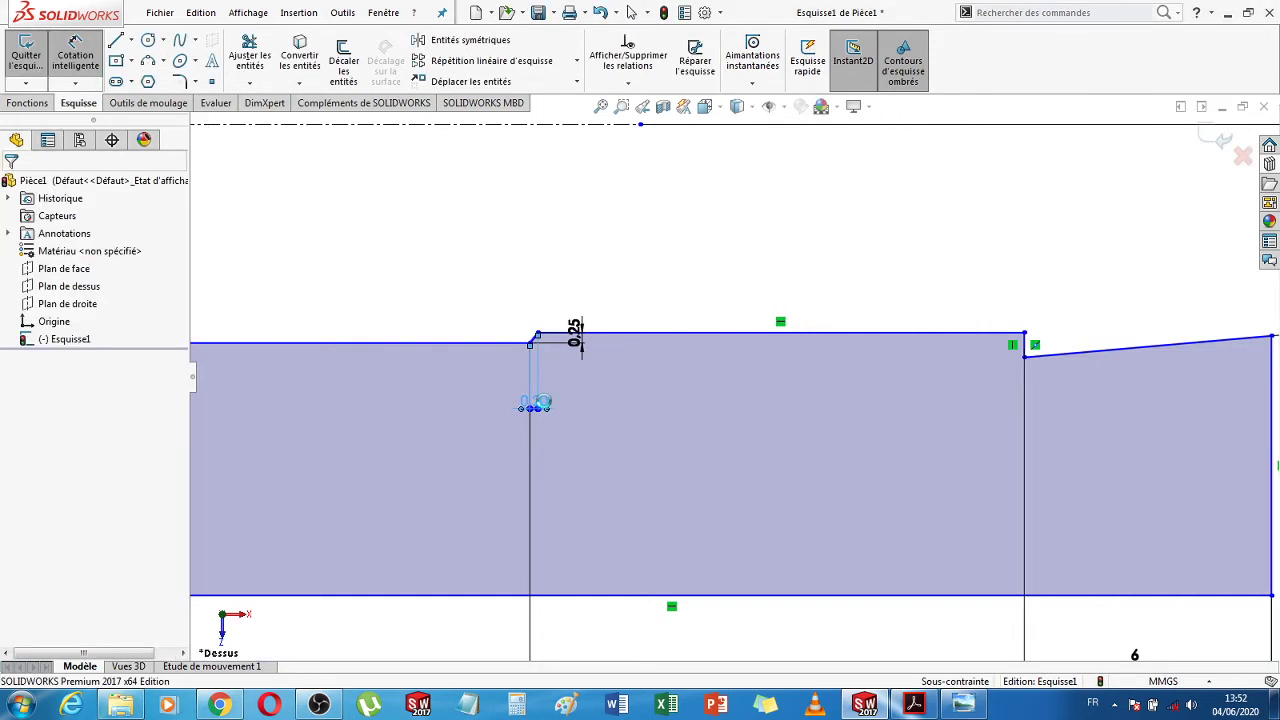
pyautogui.doubleClick(539, 403)
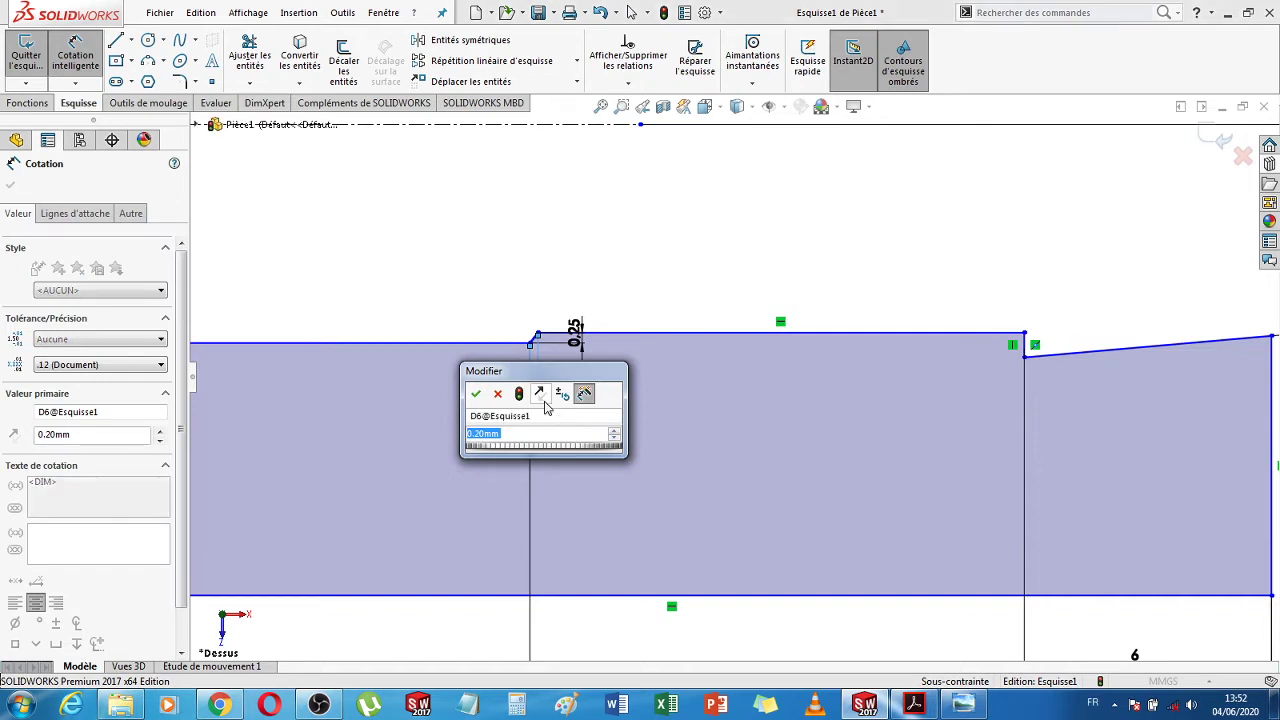
pyautogui.write('0.25')
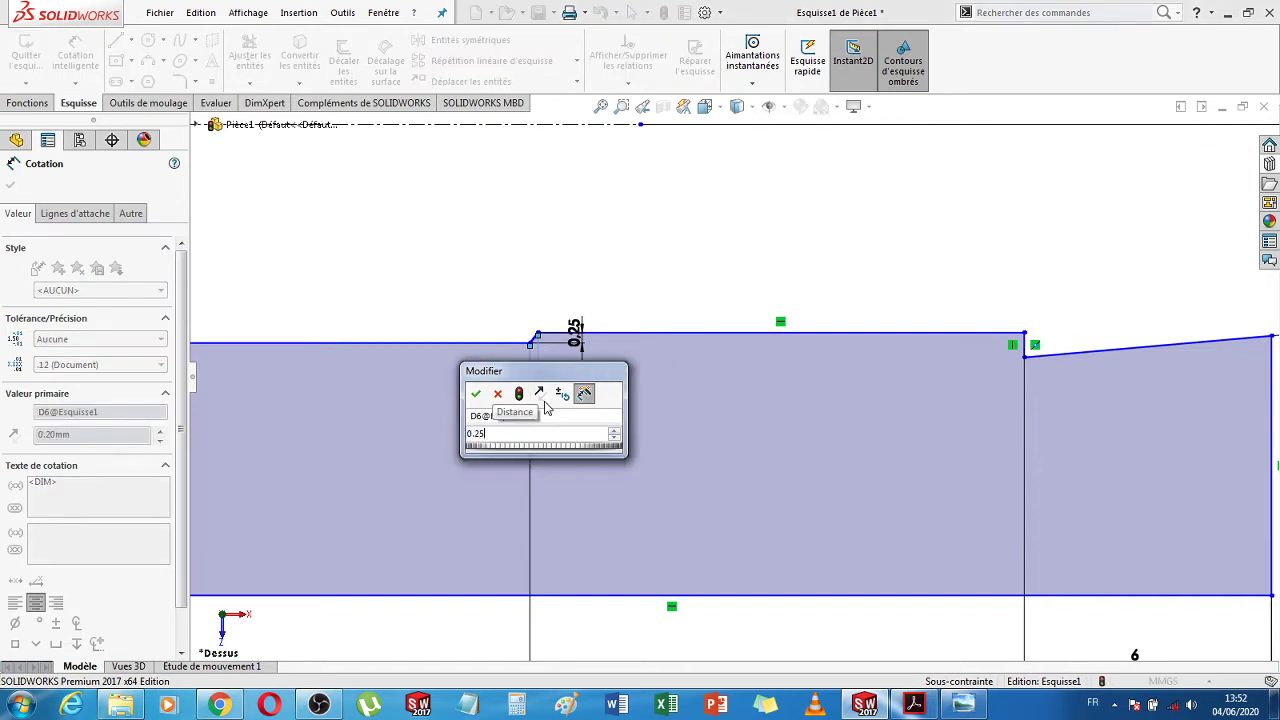
pyautogui.press('Return')
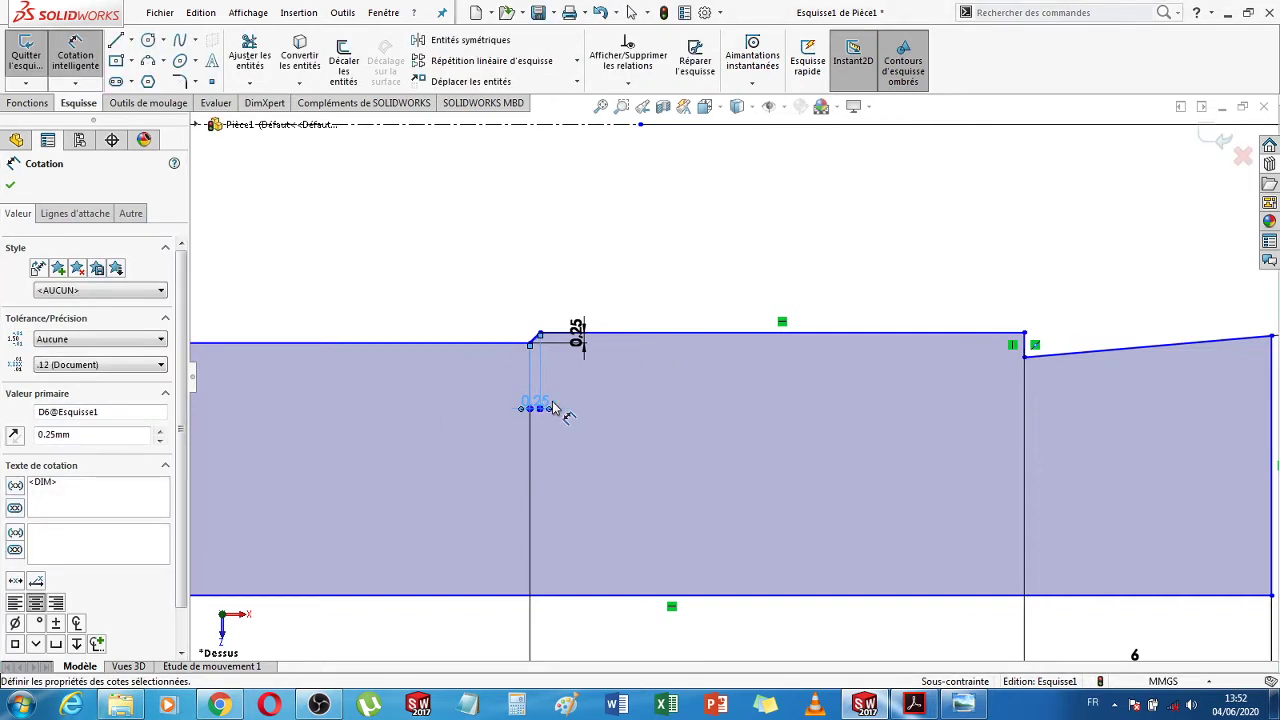
# Dimension the distance from the flange's outer edge to the centerline and set it to 22 mm
pyautogui.scroll(3, 627, 420)
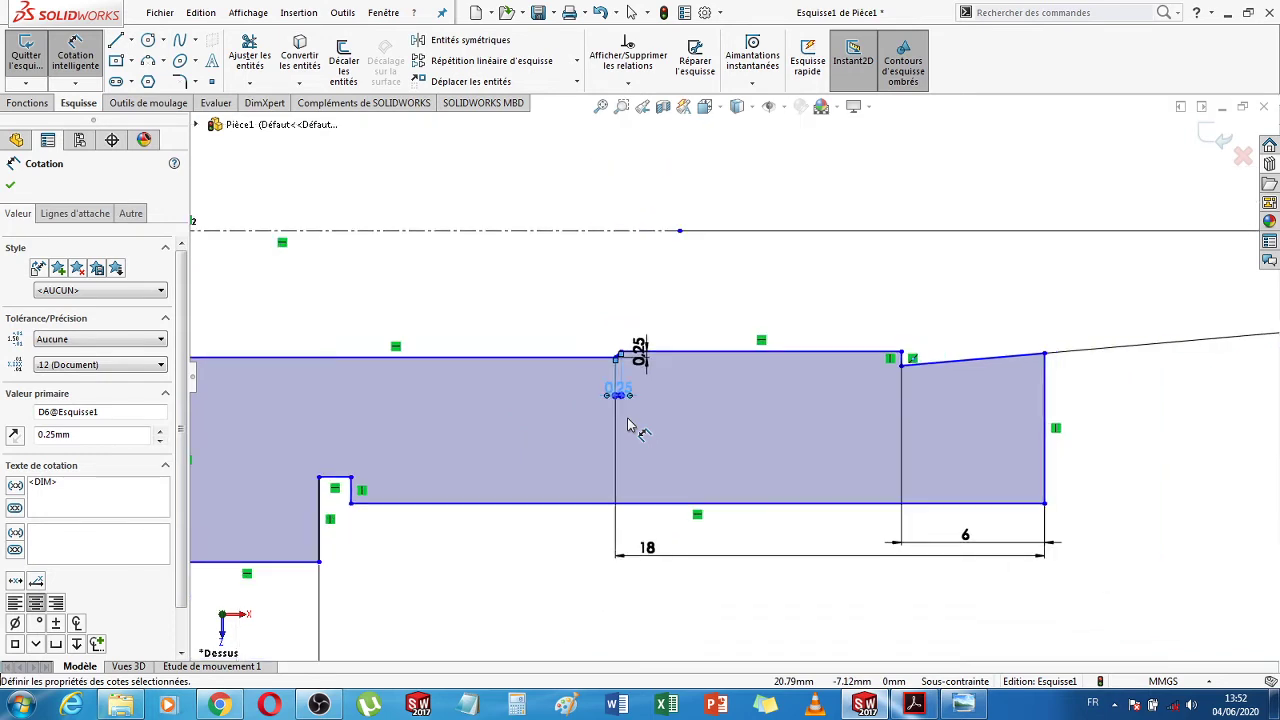
pyautogui.scroll(2, 627, 420)
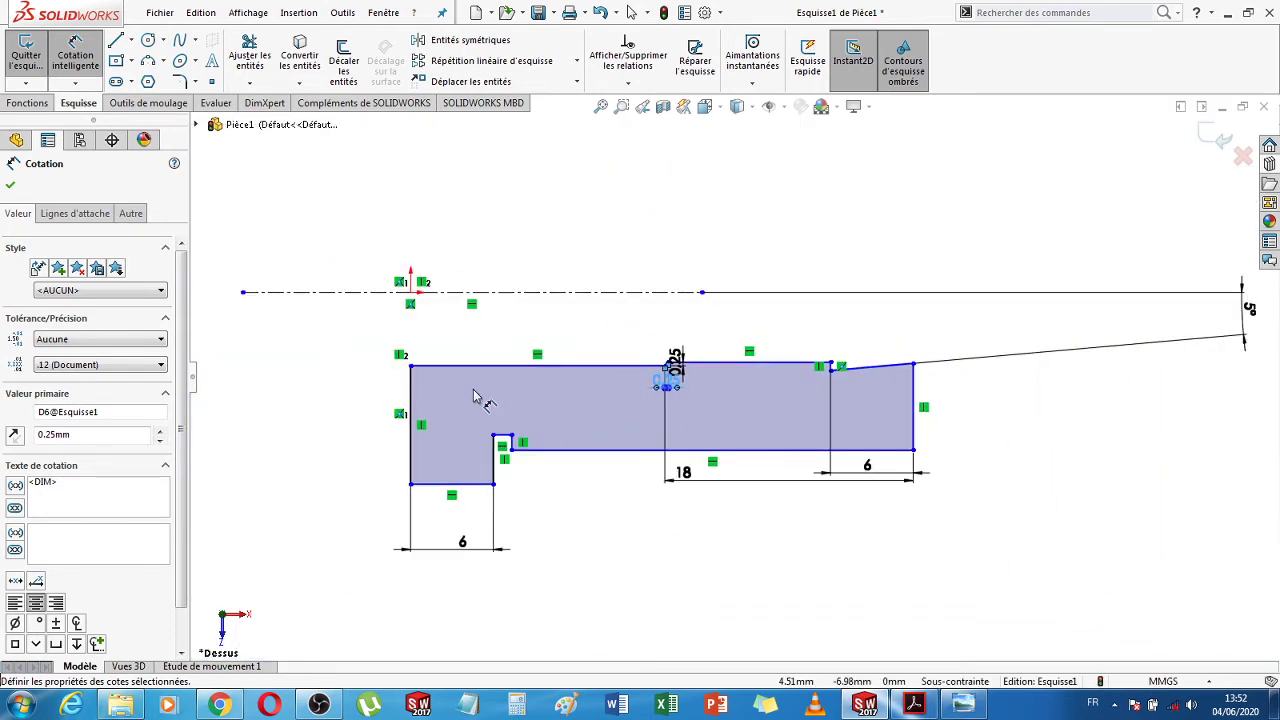
pyautogui.click(433, 487)
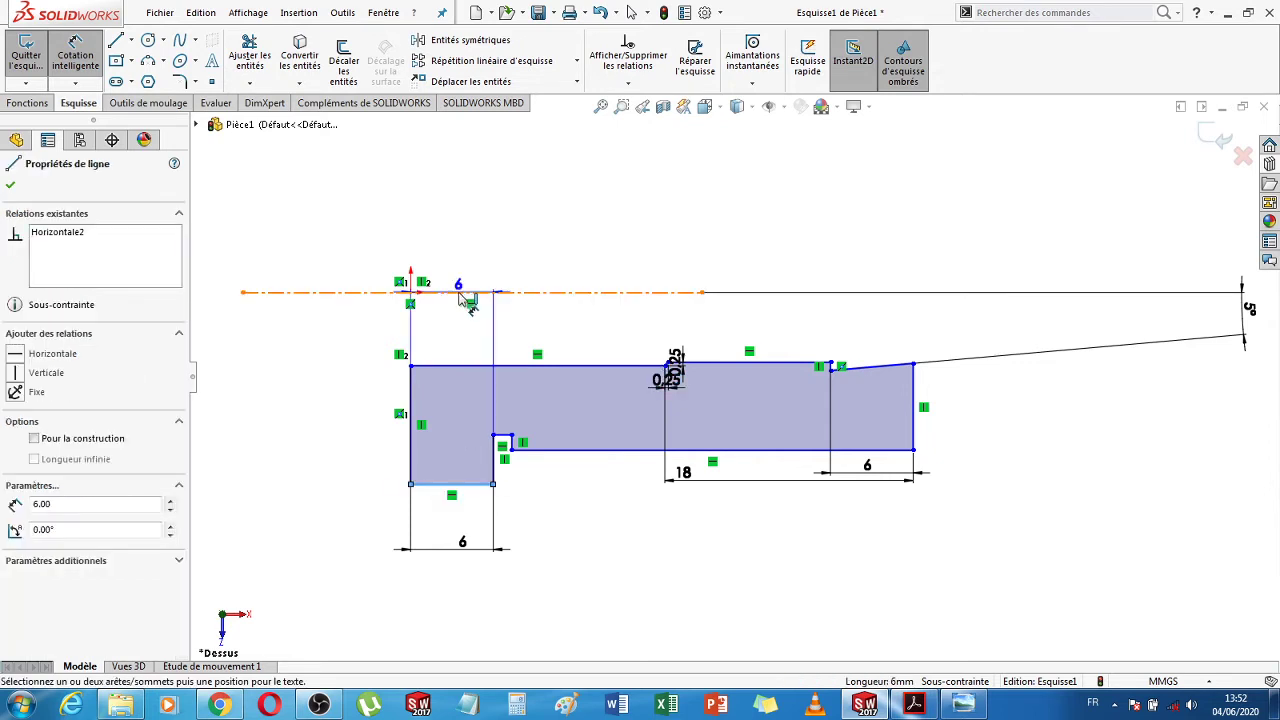
pyautogui.click(459, 293)
pyautogui.click(298, 362)
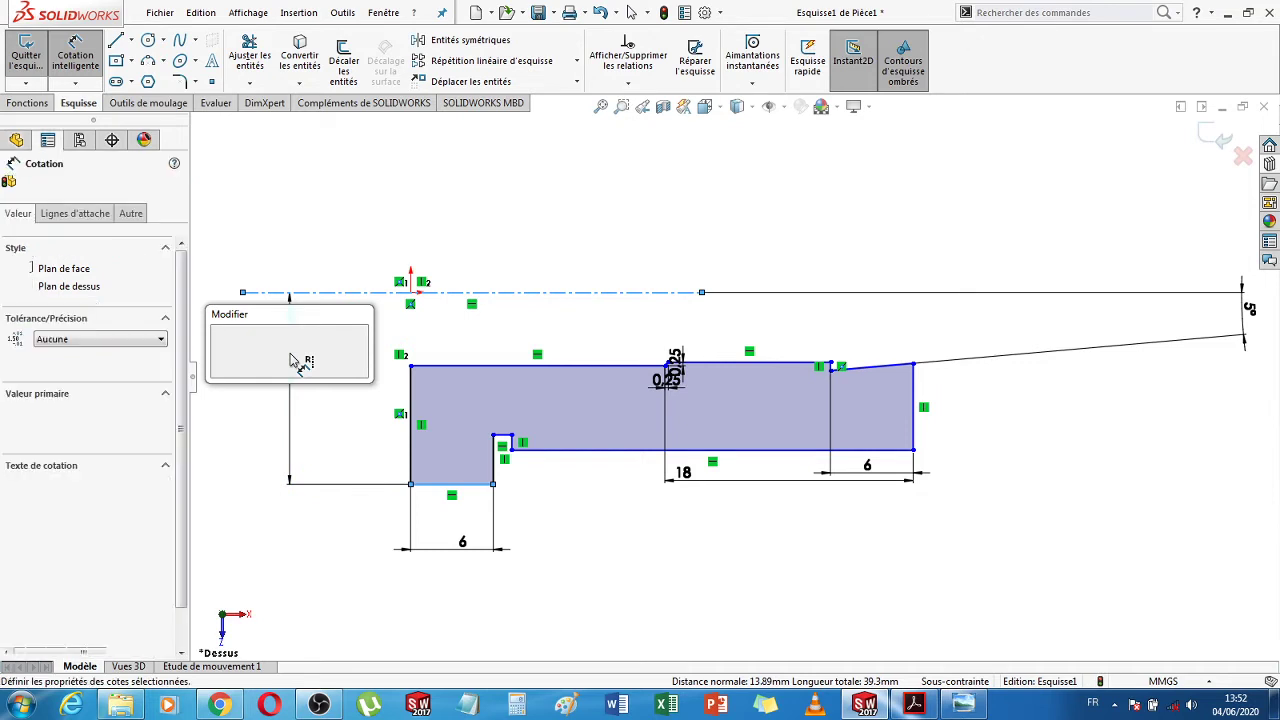
pyautogui.write('22')
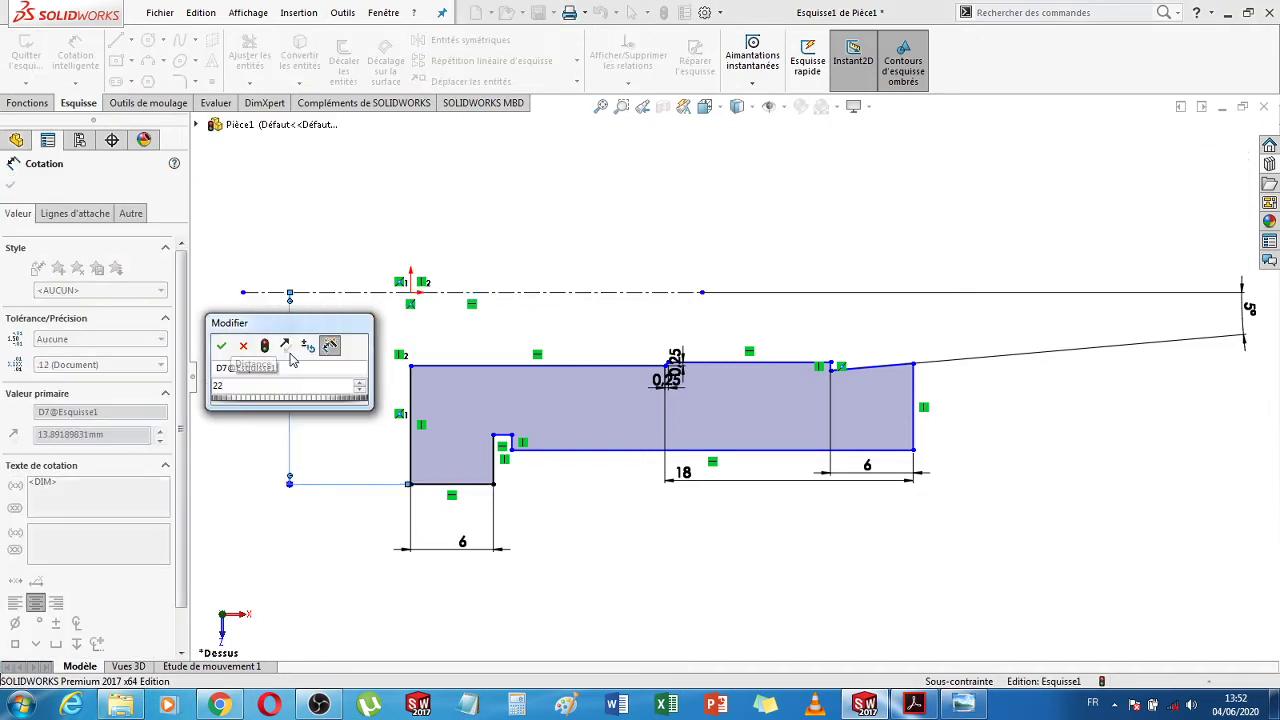
pyautogui.press('Return')
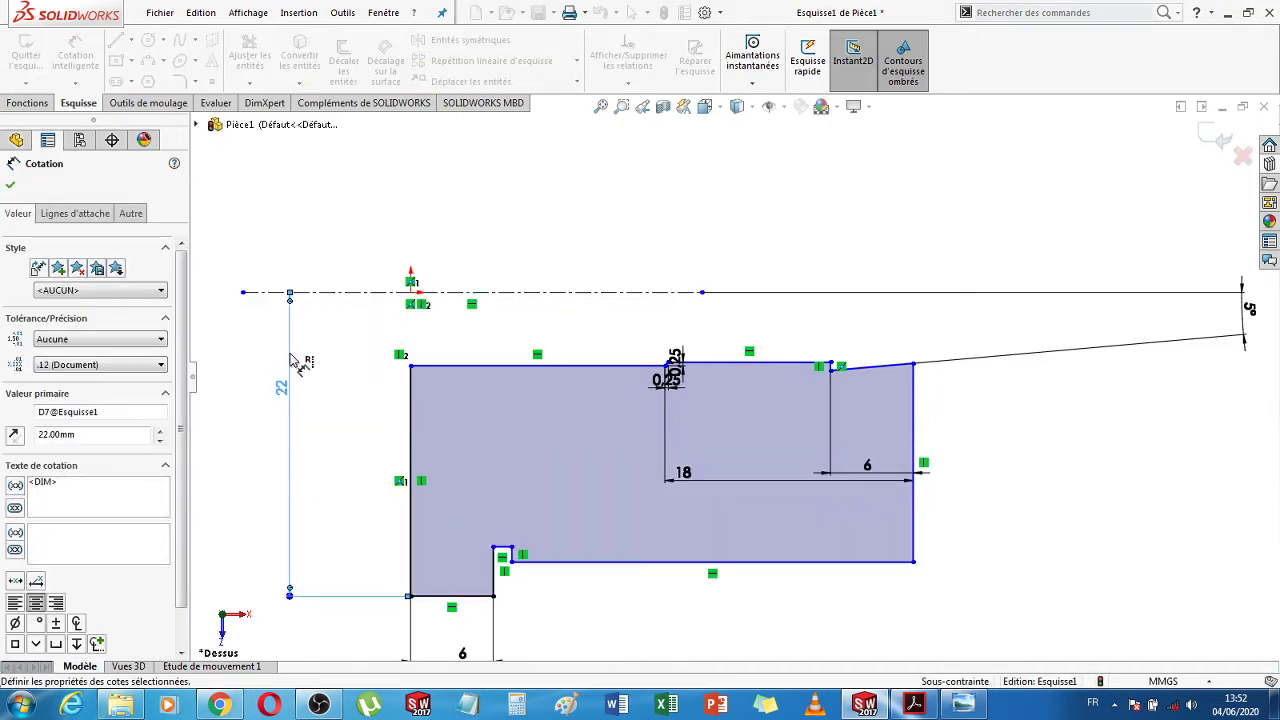
# Dimension the distance from the long outer edge of the body to the centerline and set it to 18 mm
pyautogui.click(870, 563)
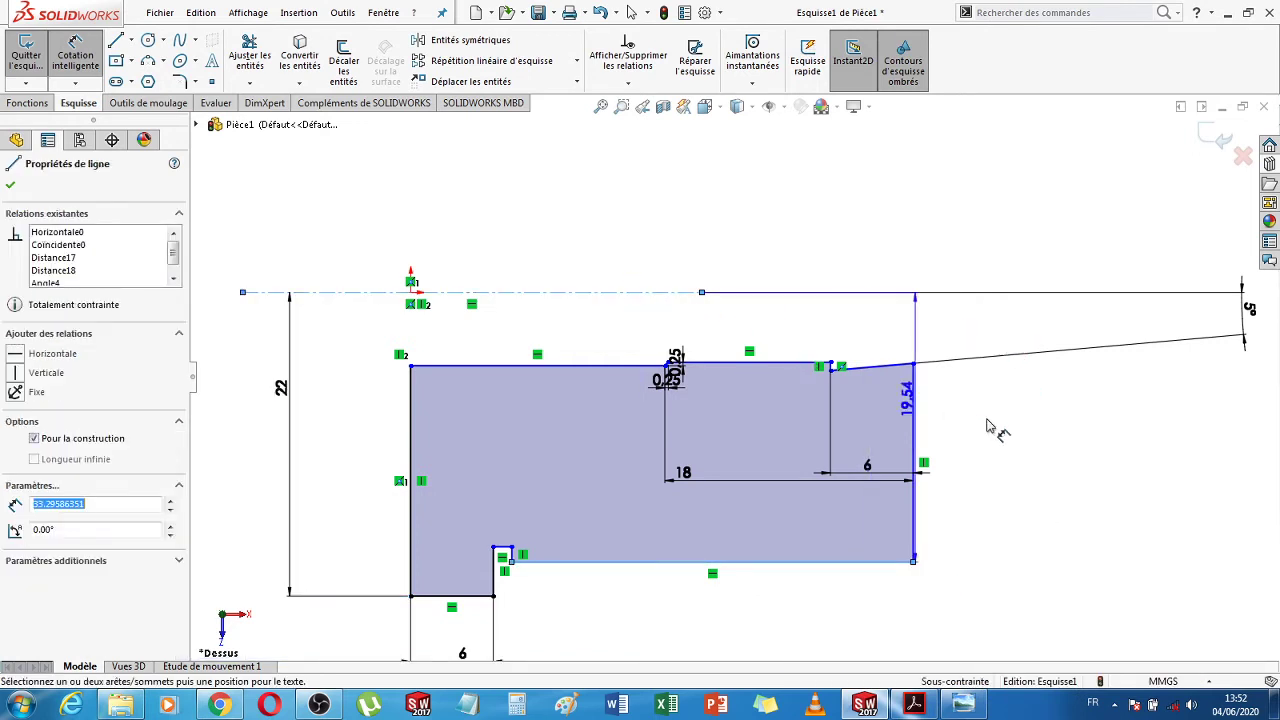
pyautogui.click(1040, 437)
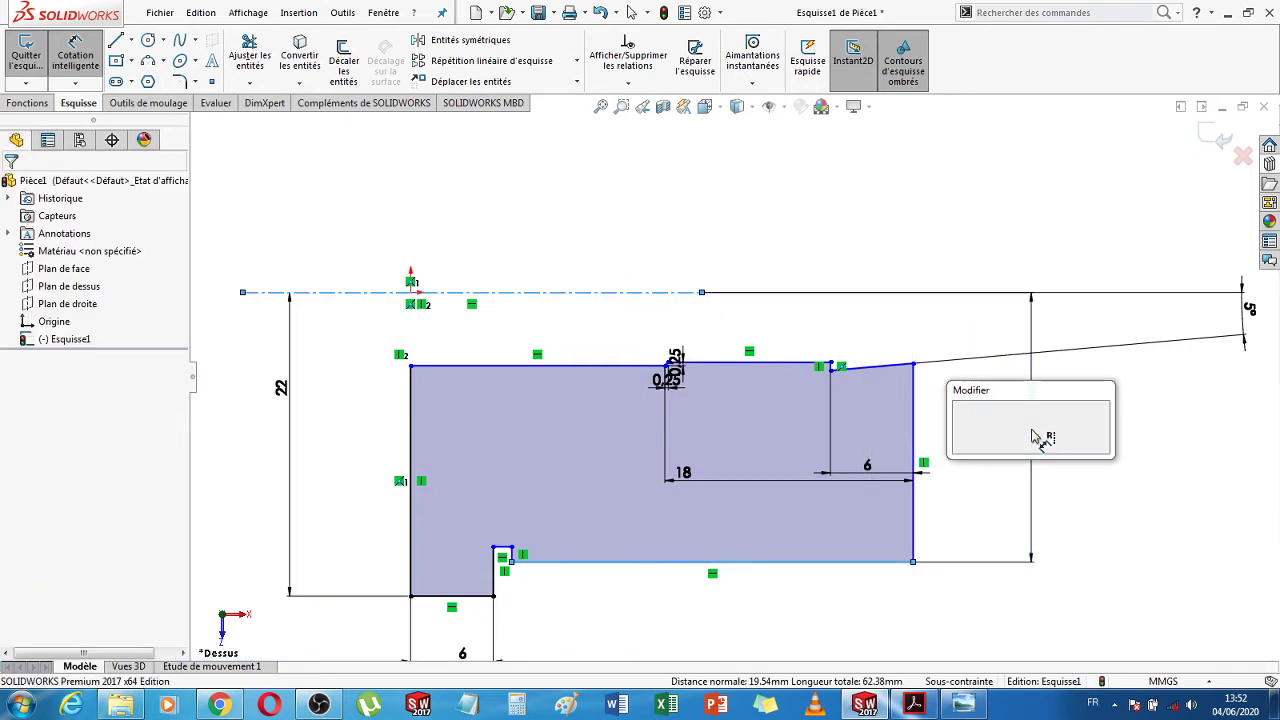
pyautogui.write('18')
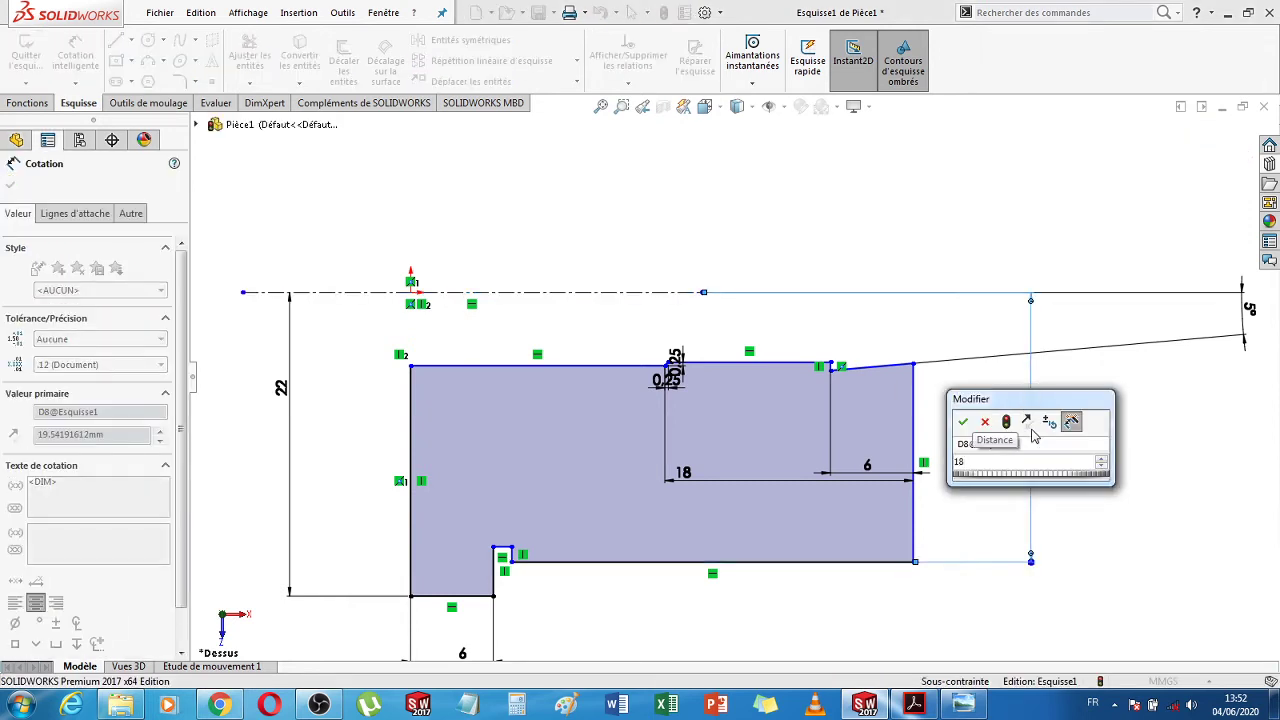
pyautogui.press('Return')
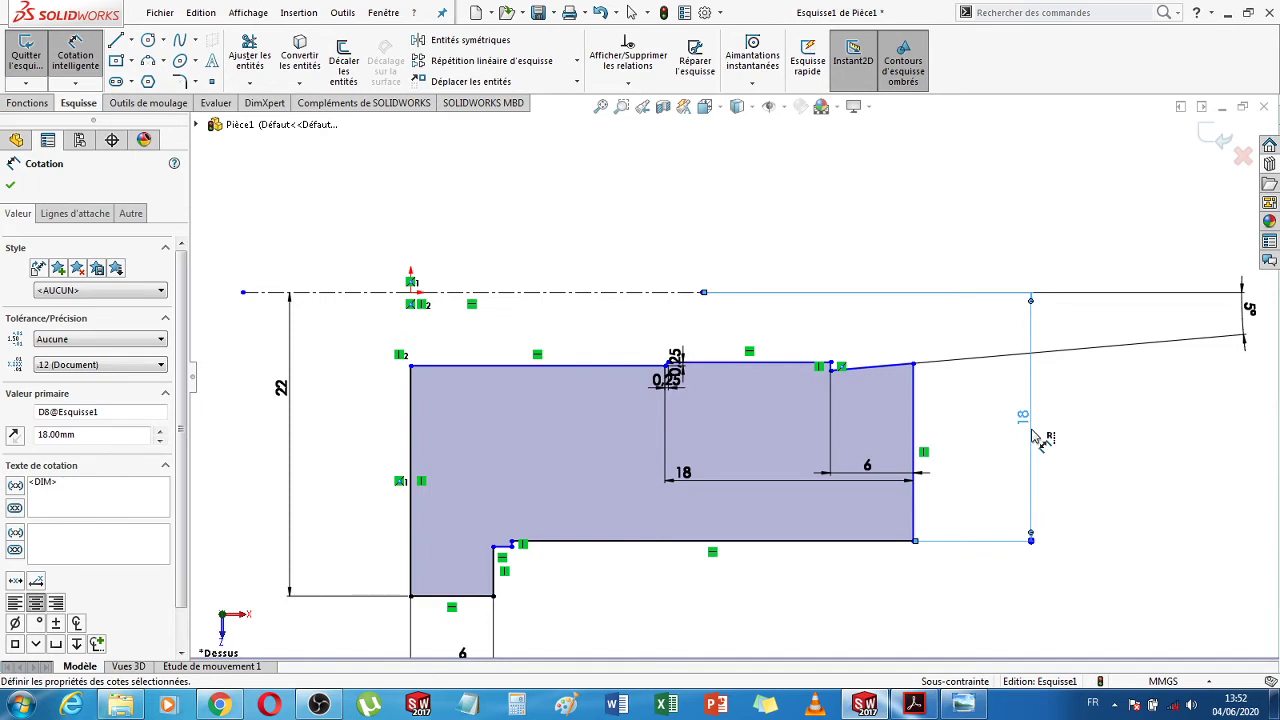
# Dimension the distance from the tapered bore's corner on the end face to the centerline and set it to 6.10 mm
pyautogui.click(913, 366)
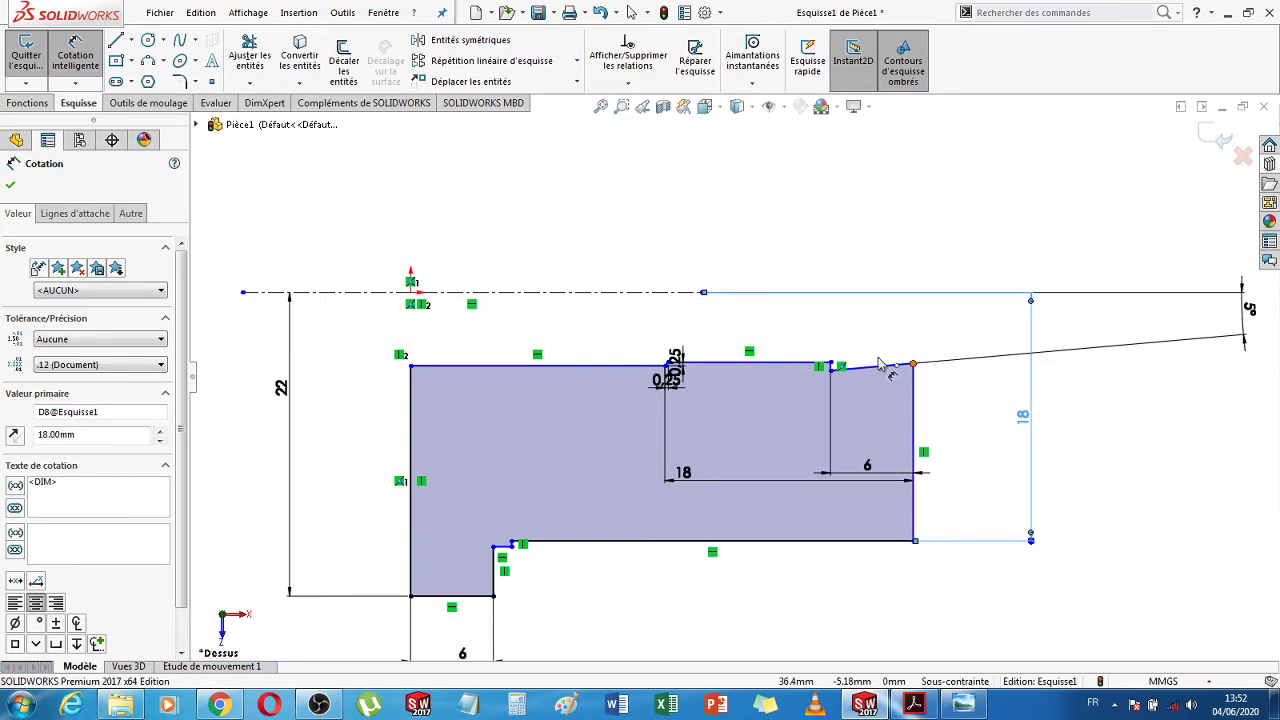
pyautogui.click(713, 294)
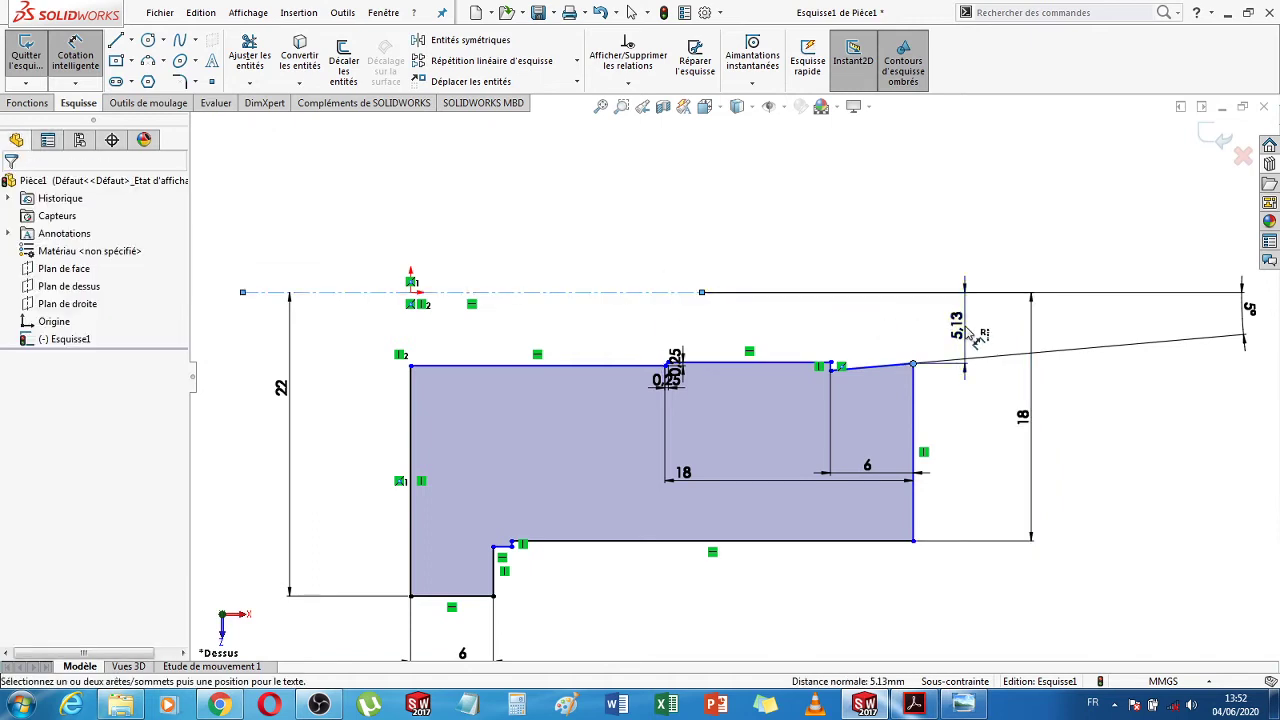
pyautogui.click(967, 333)
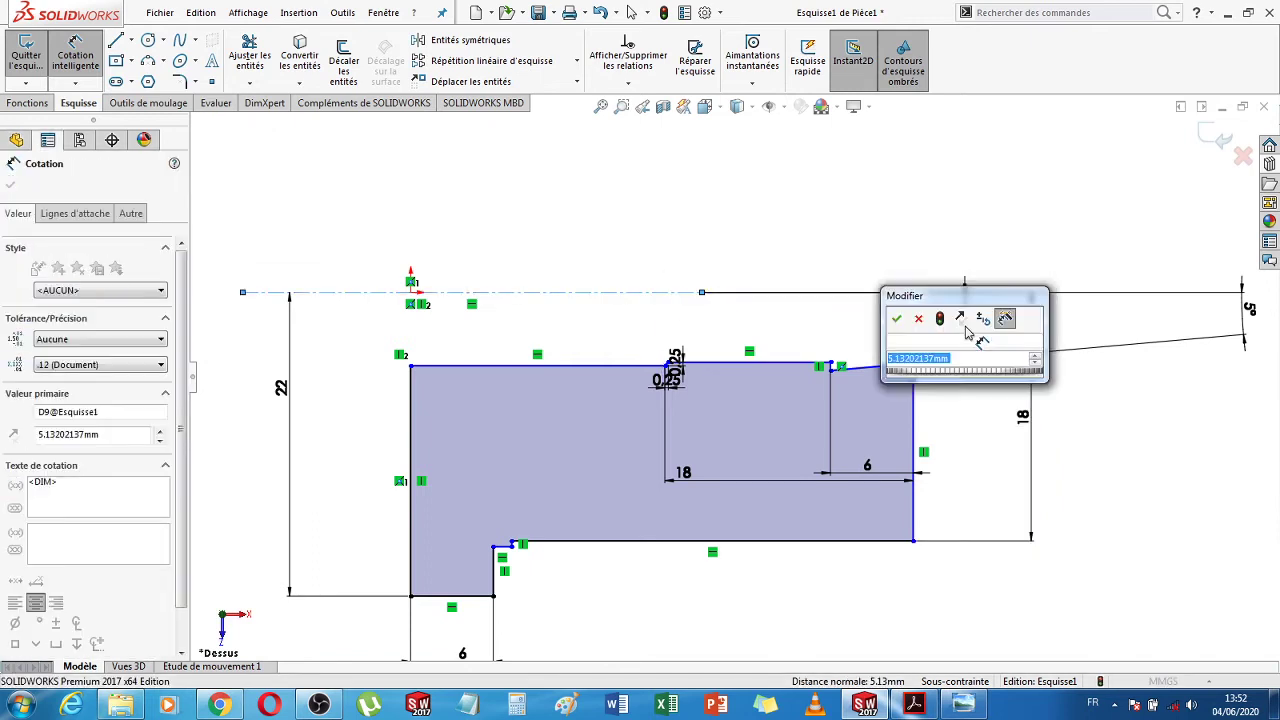
pyautogui.press('Return')
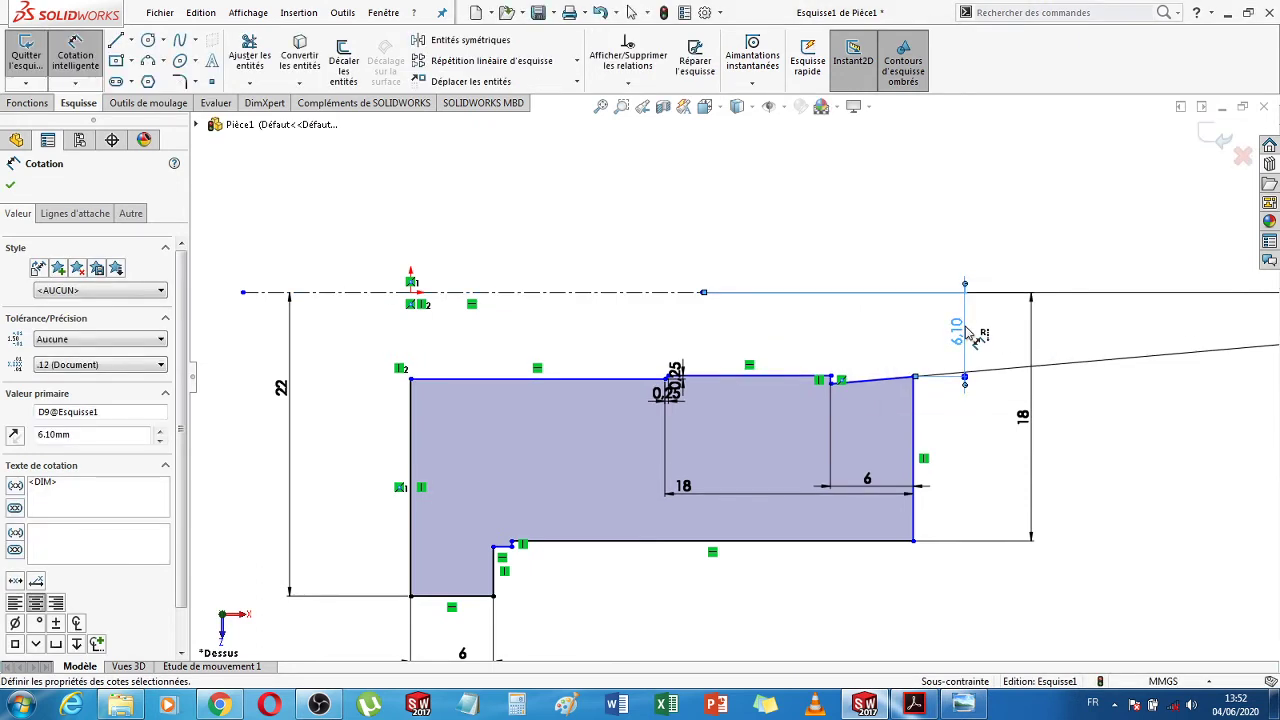
# Dimension the long bore line about the centerline as a diameter and set it to 6.5 mm
pyautogui.click(600, 378)
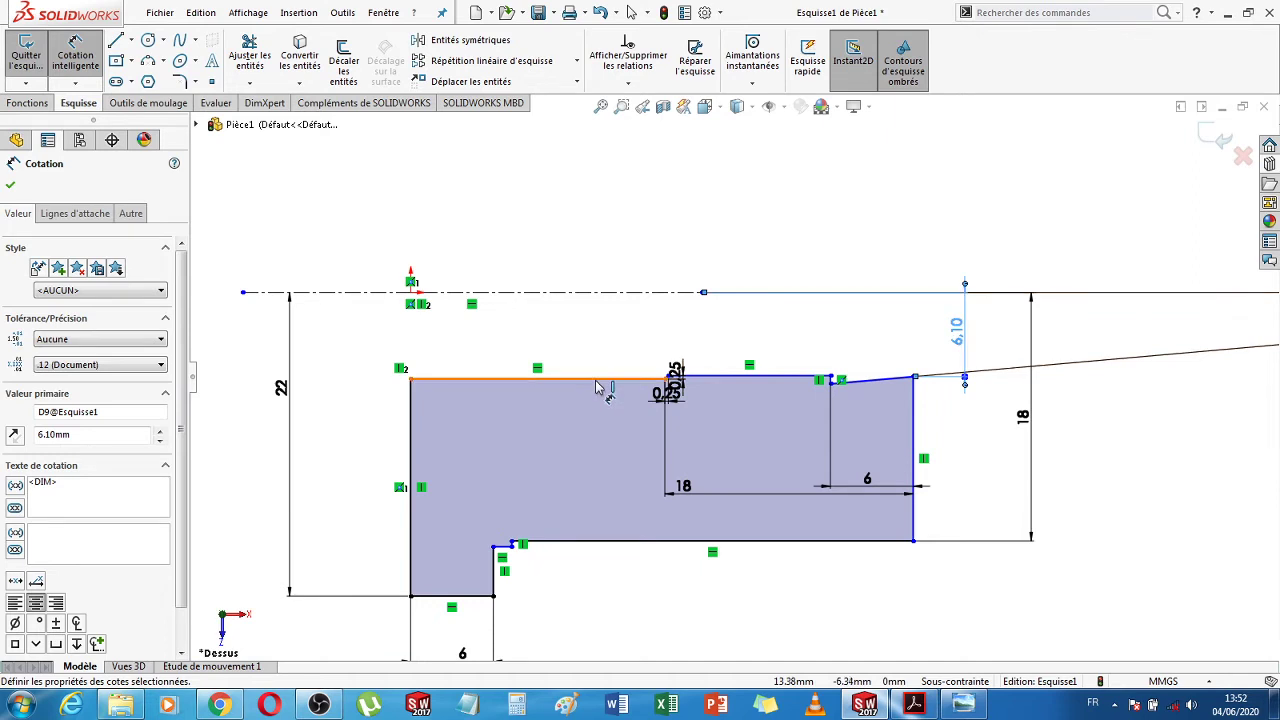
pyautogui.click(596, 292)
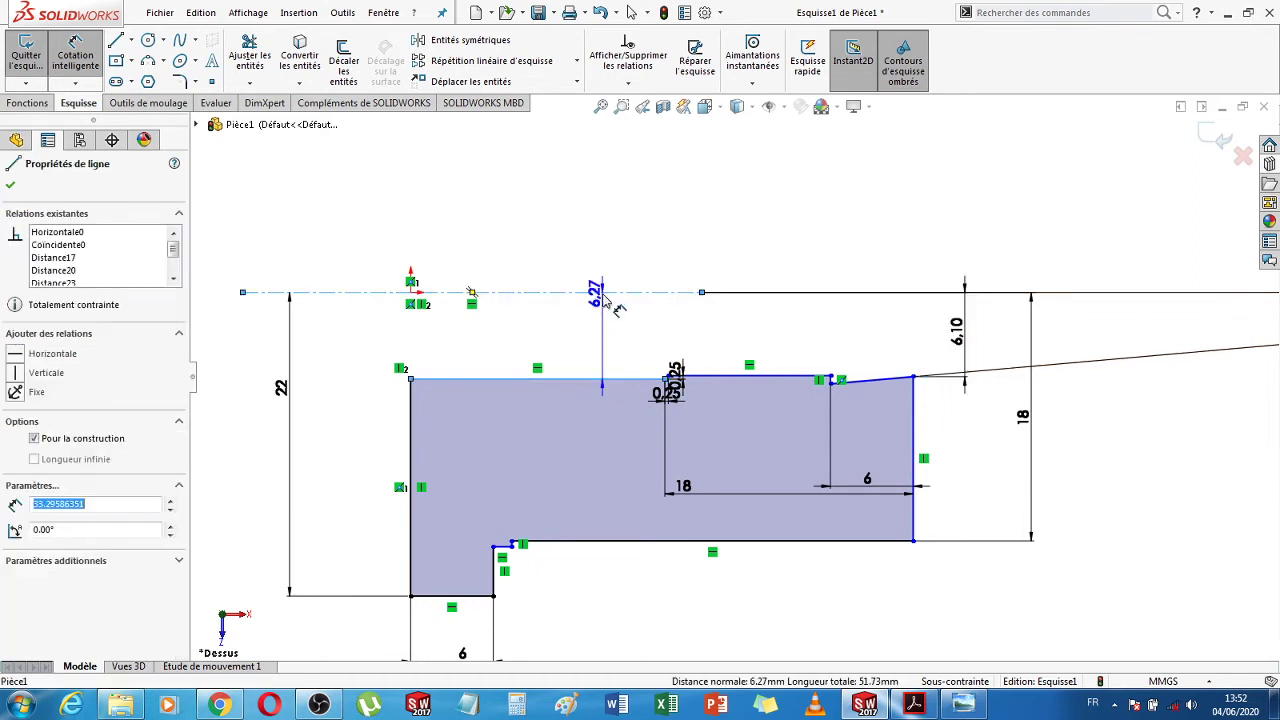
pyautogui.click(617, 246)
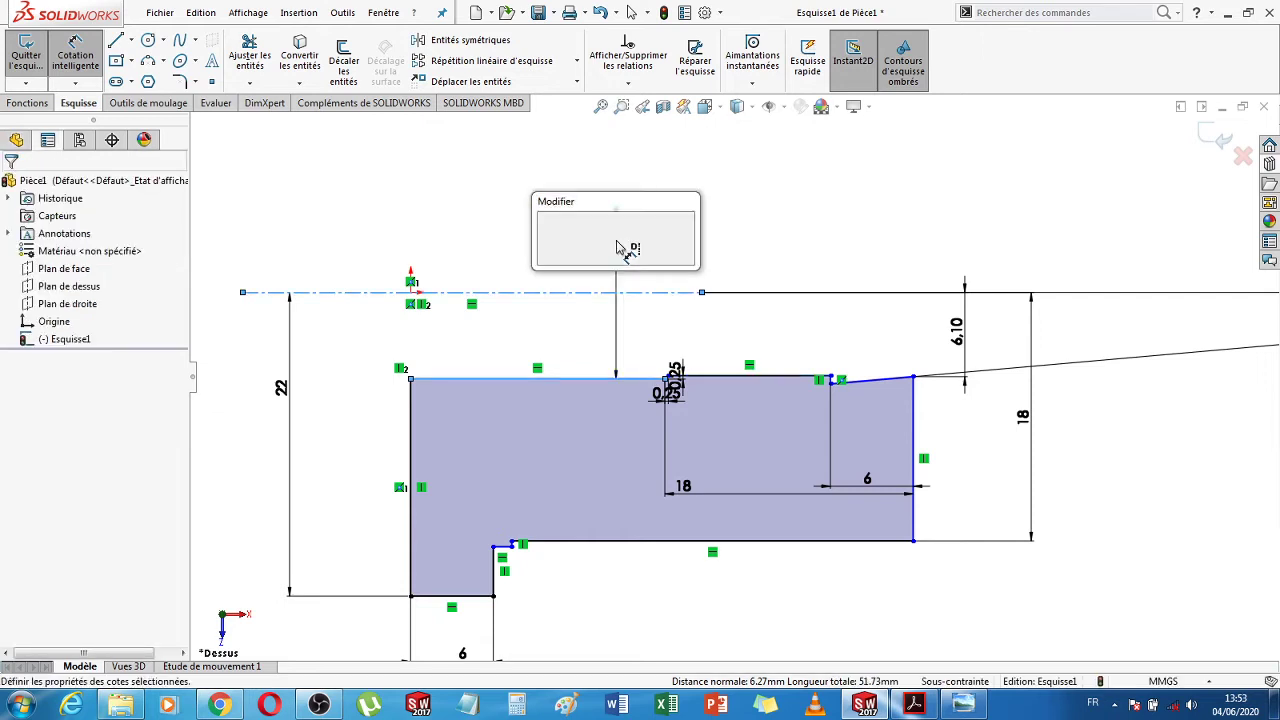
pyautogui.write('6.5')
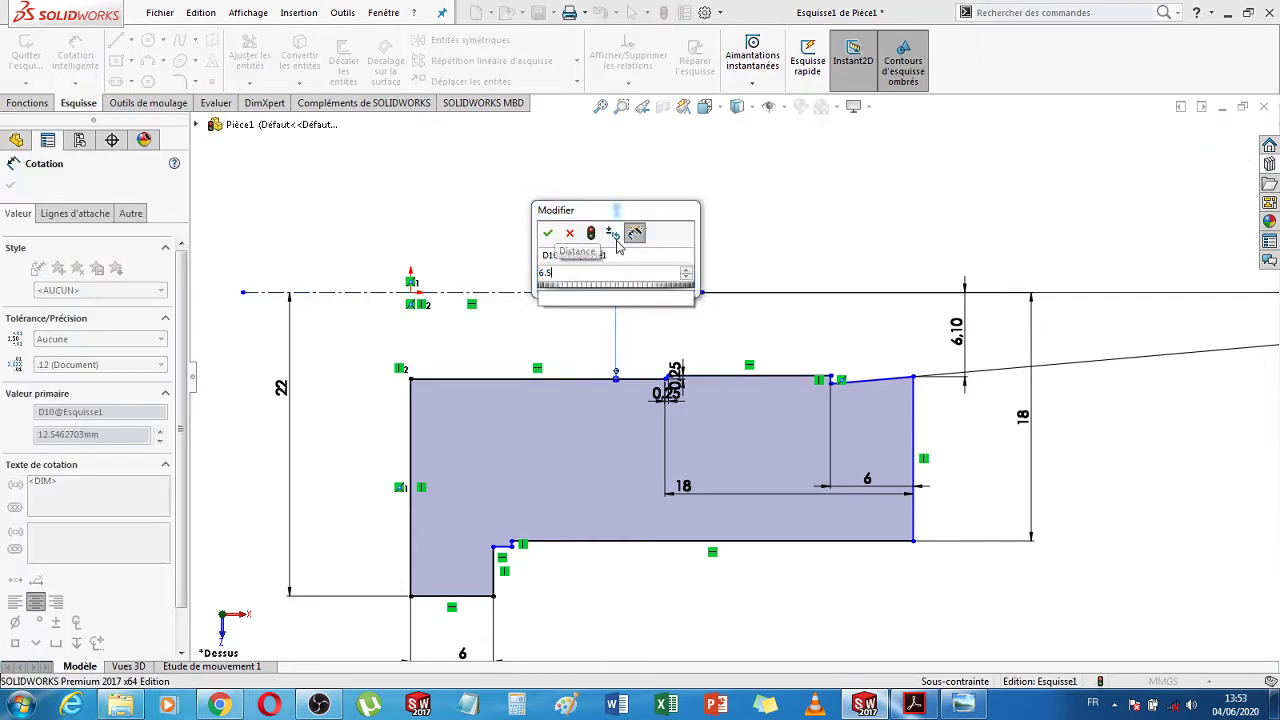
pyautogui.press('Escape')
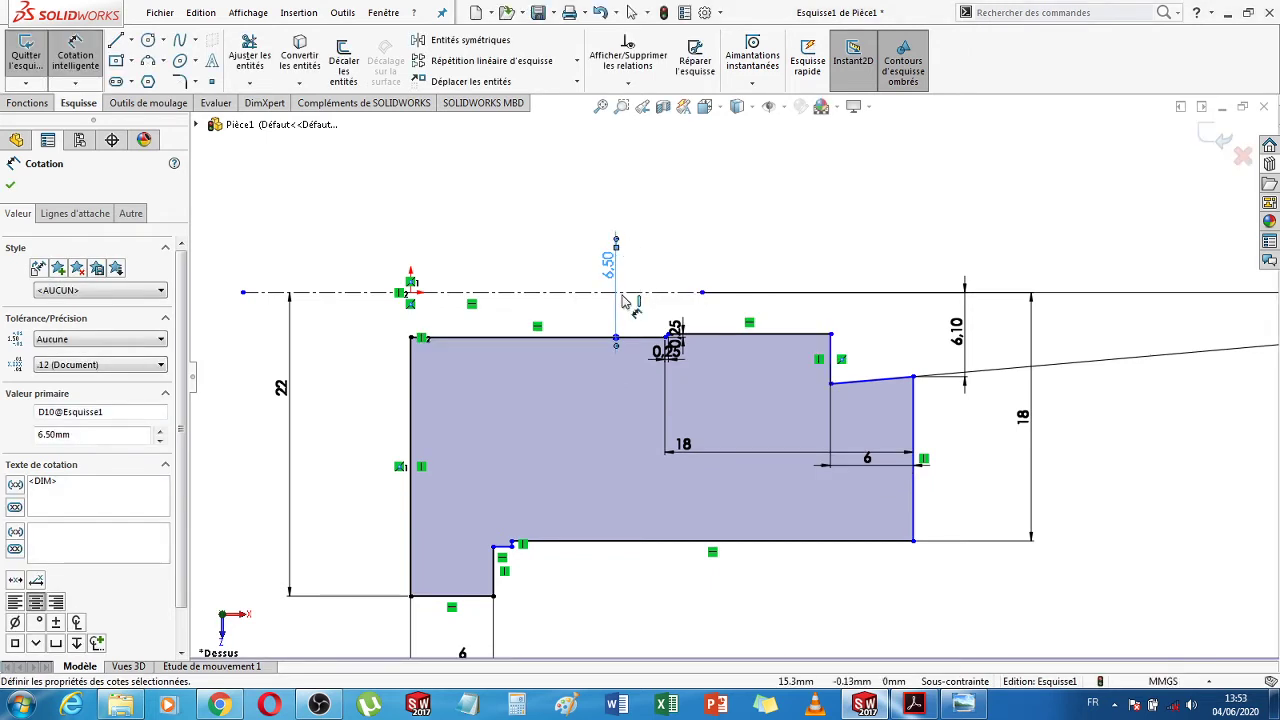
pyautogui.doubleClick(607, 264)
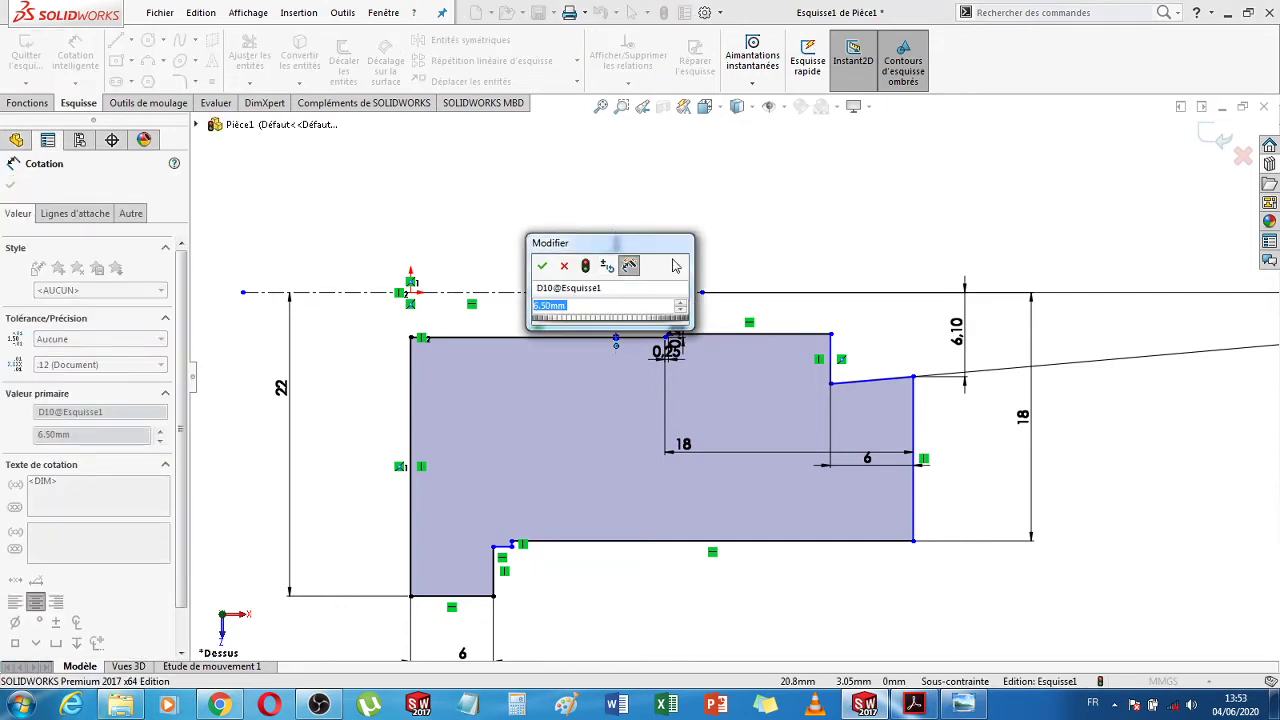
pyautogui.click(542, 266)
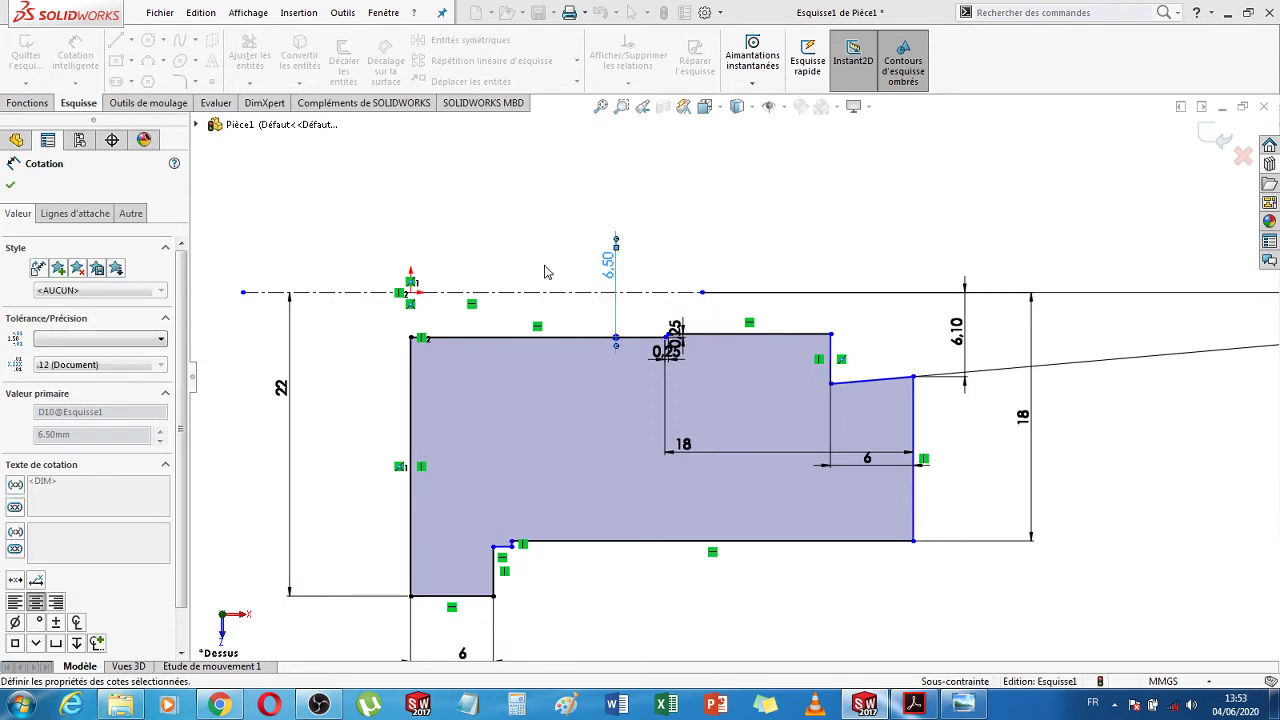
# Set the distance from the tapered bore's end-face corner to the centerline to 3.05 mm
pyautogui.doubleClick(958, 338)
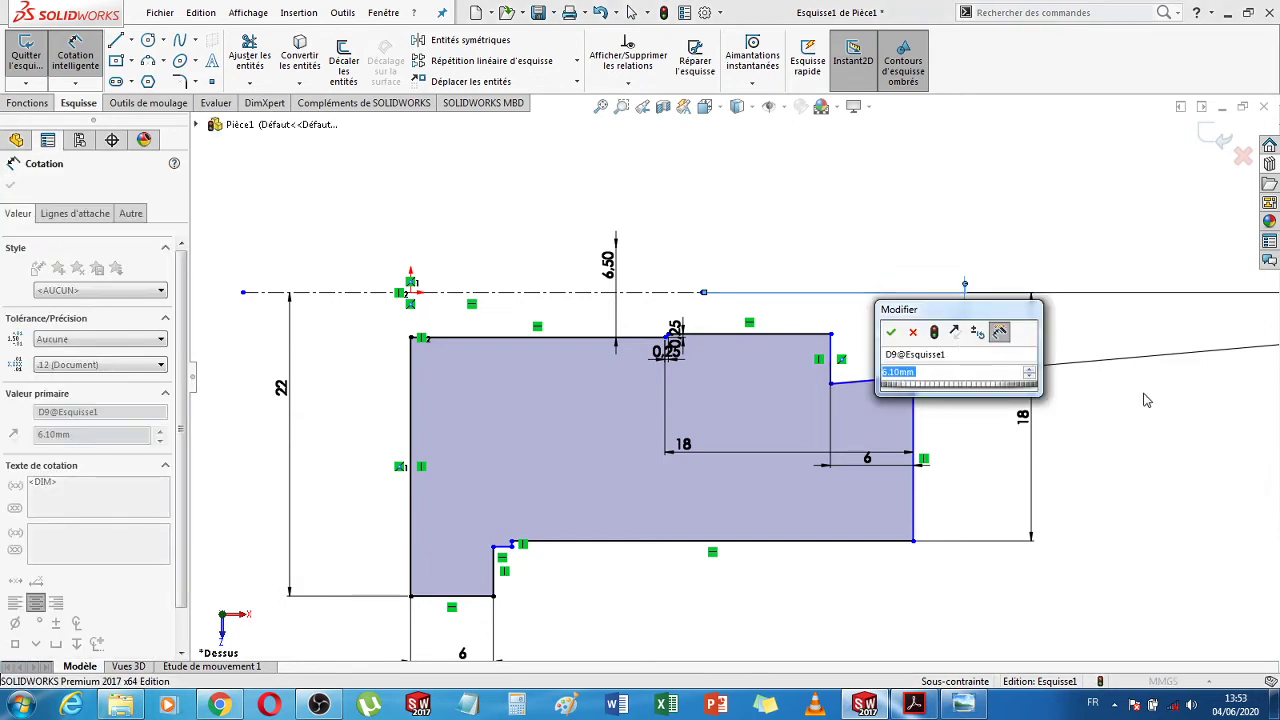
pyautogui.write('3.05')
pyautogui.press('Return')
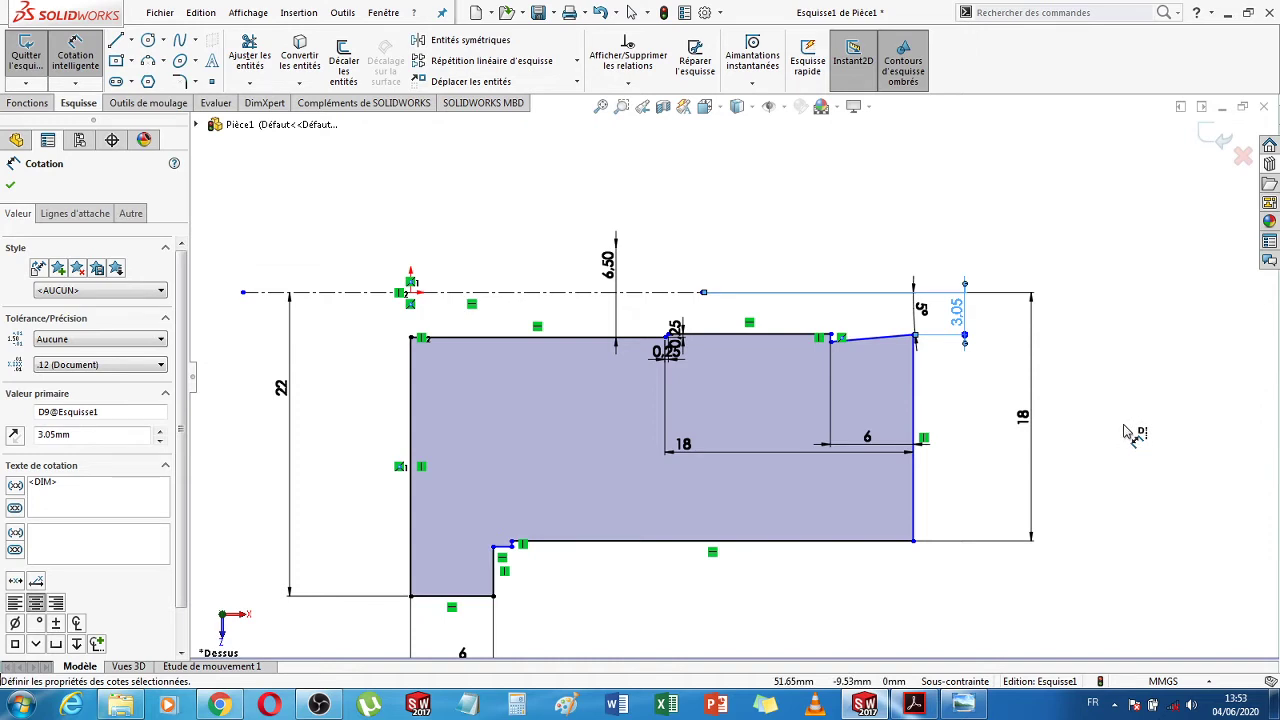
# Test the freedom of the small 0.25 mm chamfer's corner by shifting it along the long bore line
pyautogui.scroll(-3, 848, 374)
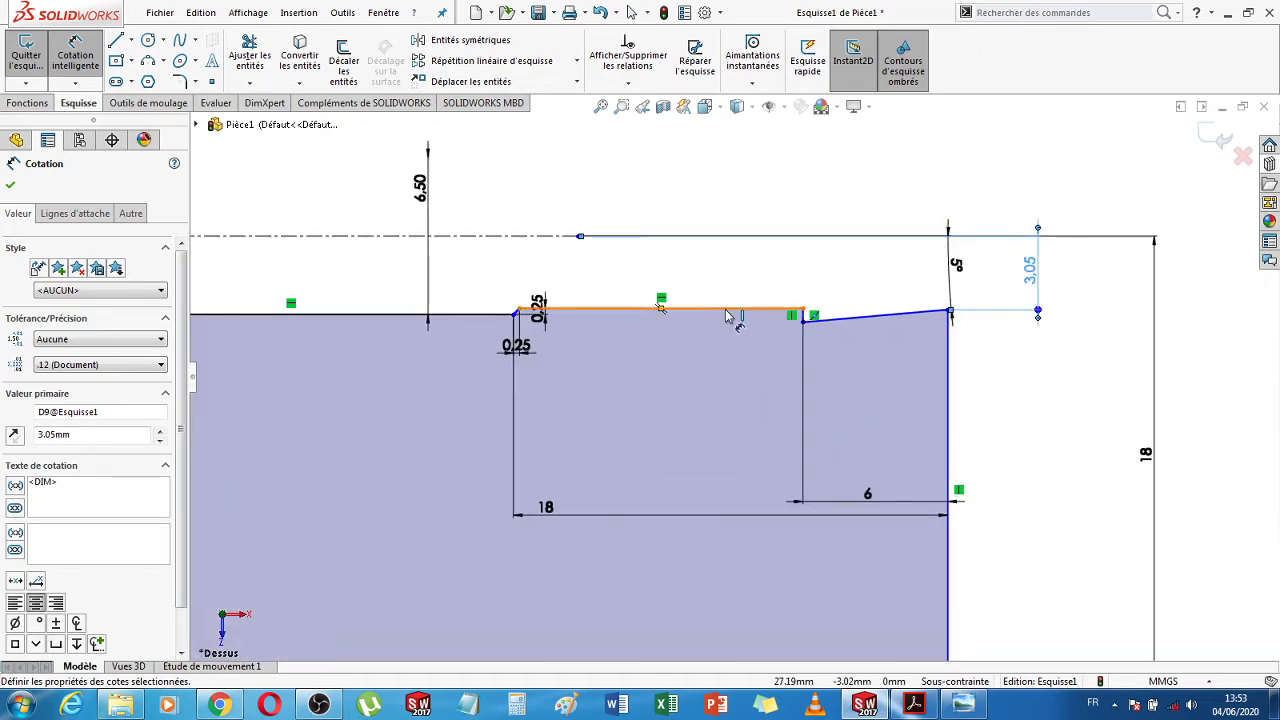
pyautogui.scroll(-3, 520, 345)
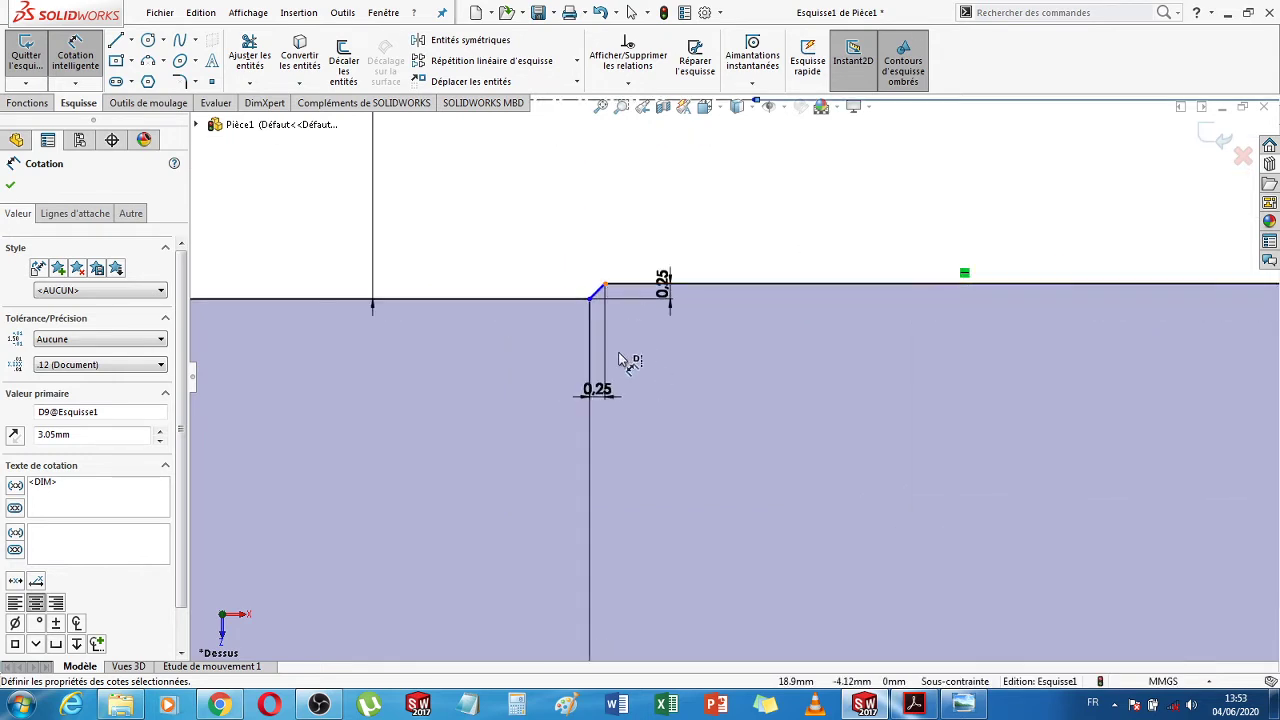
pyautogui.press('Escape')
pyautogui.press('Escape')
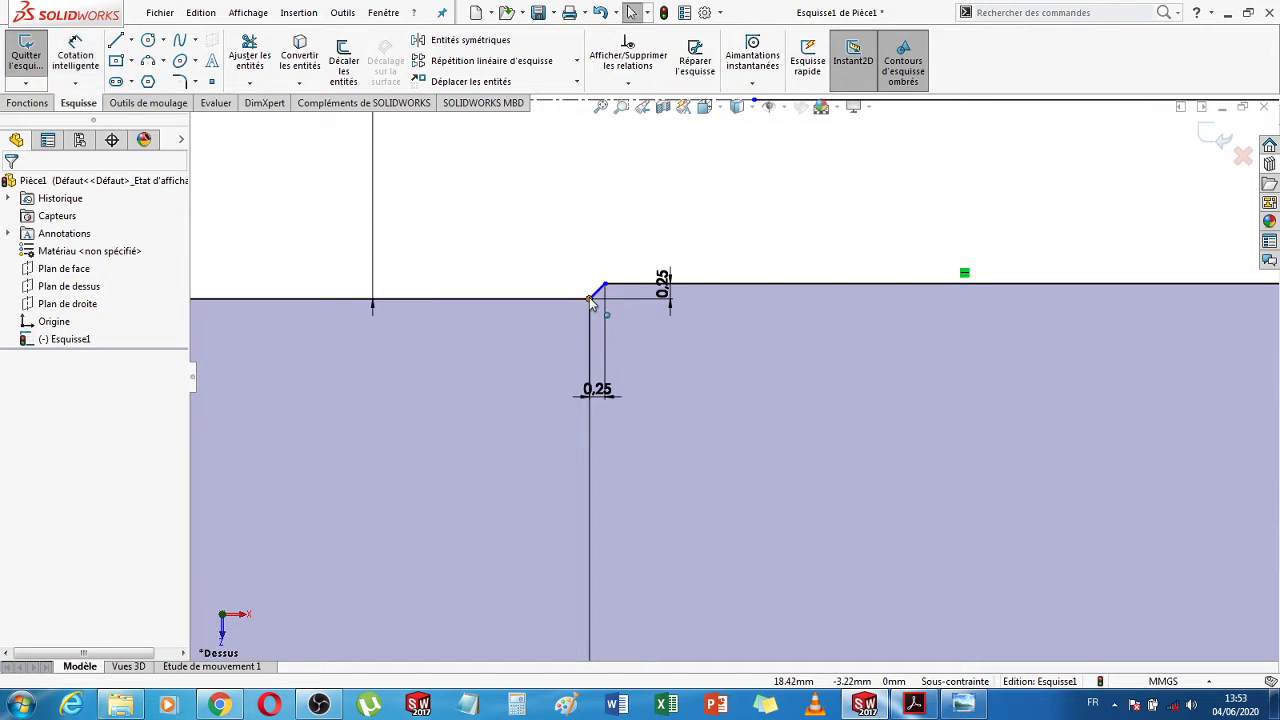
pyautogui.click(589, 298)
pyautogui.moveTo(556, 305); pyautogui.dragTo(615, 308)
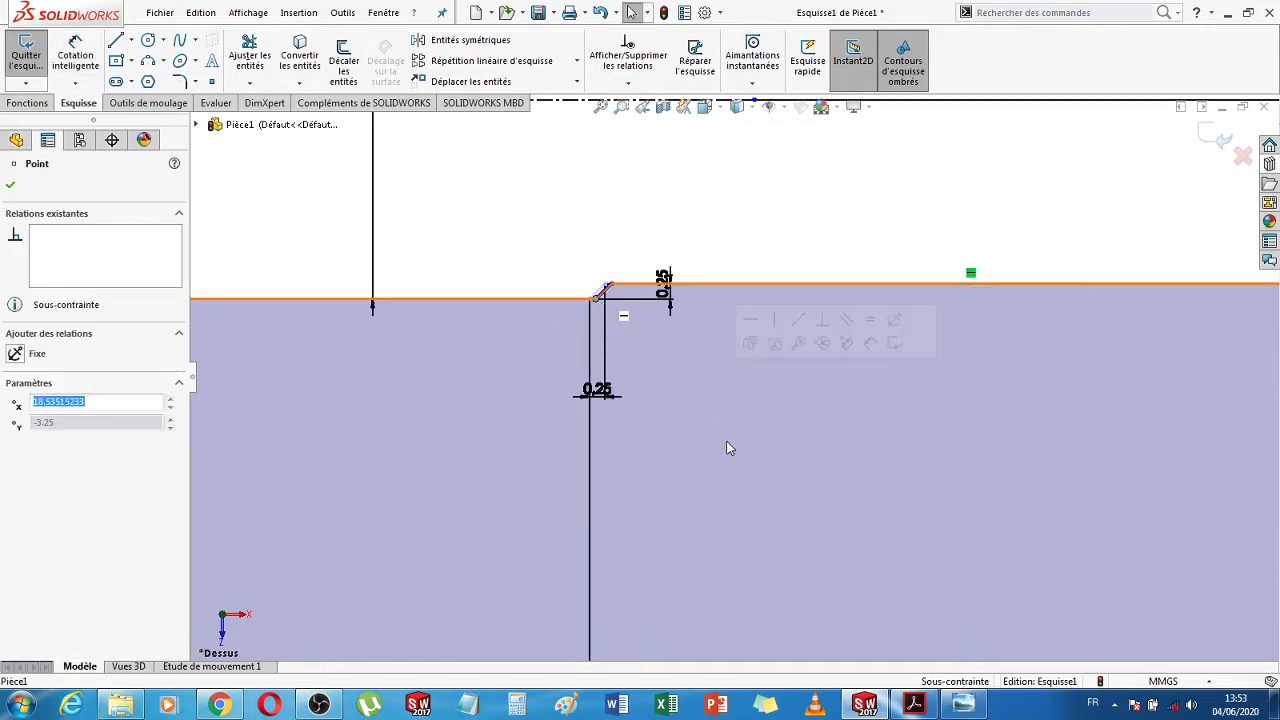
pyautogui.scroll(3, 729, 448)
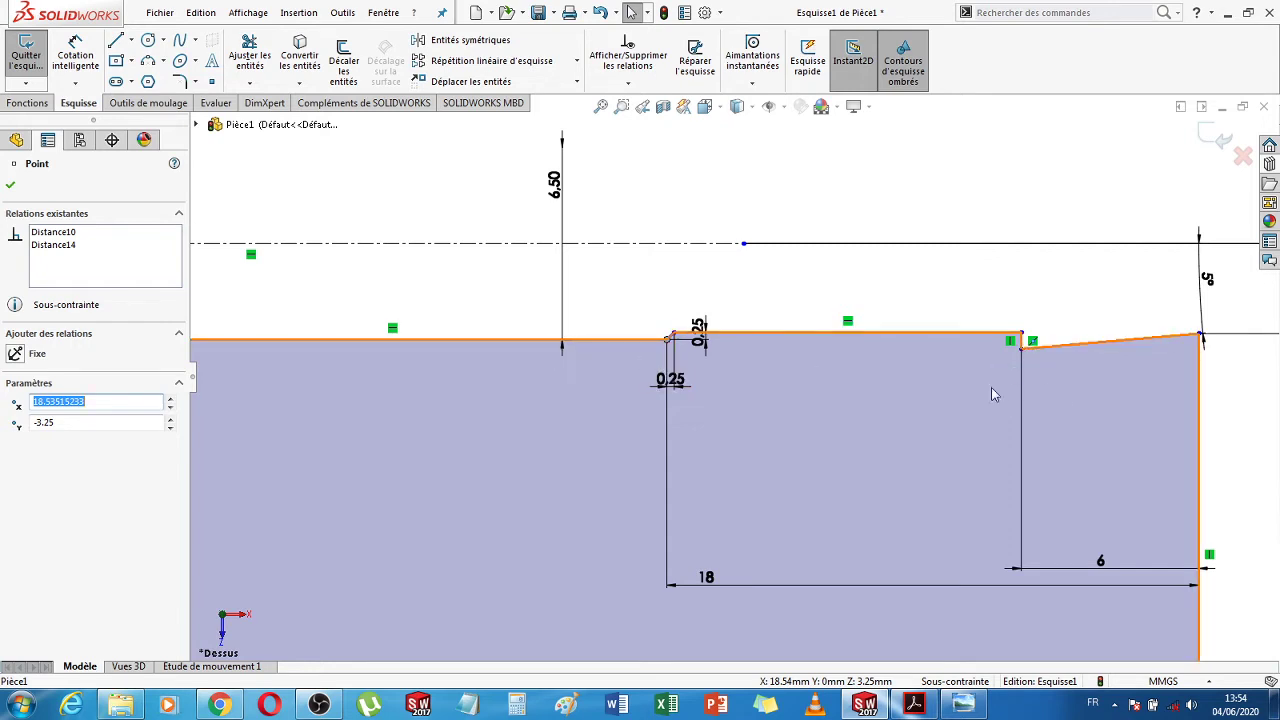
pyautogui.click(917, 400)
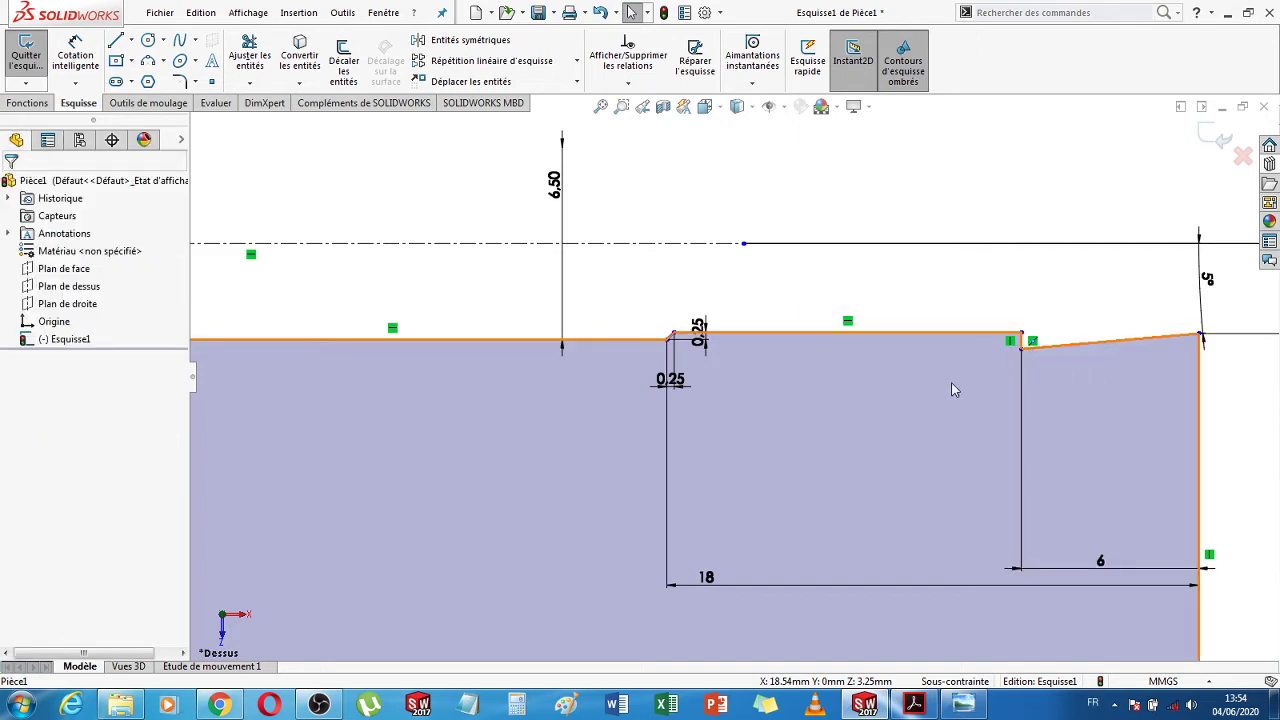
pyautogui.click(1021, 348)
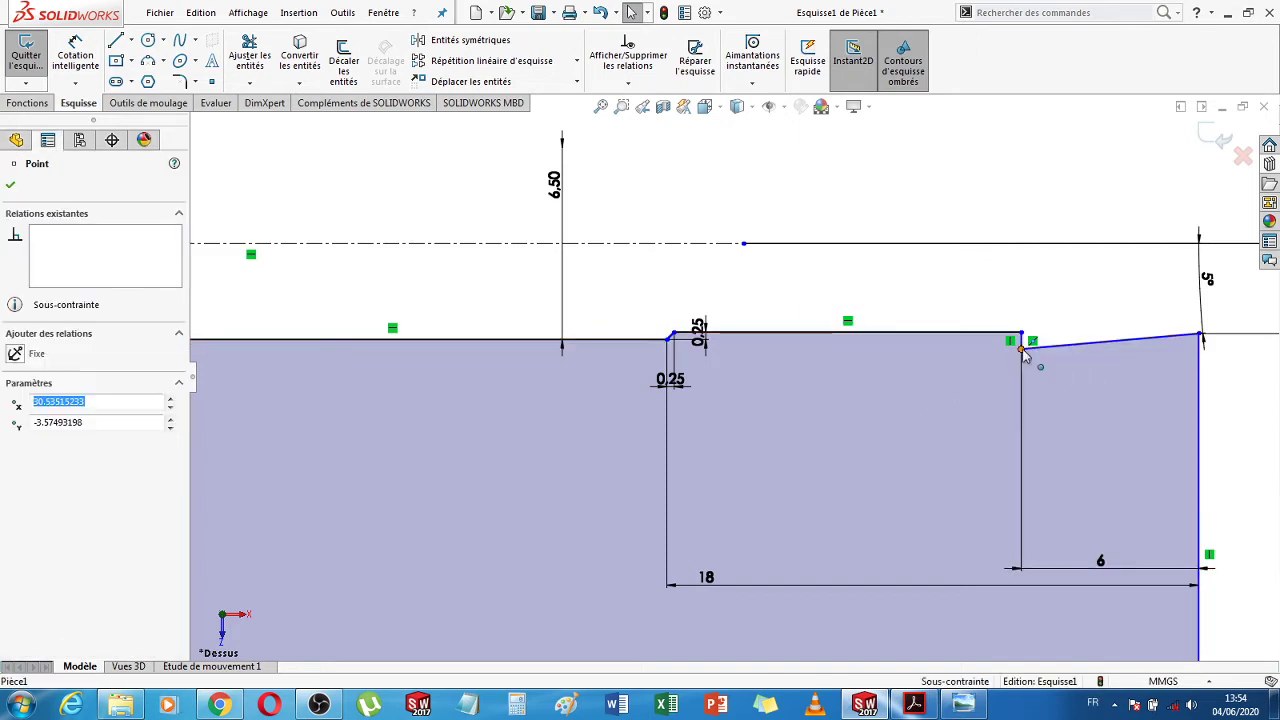
pyautogui.click(533, 341)
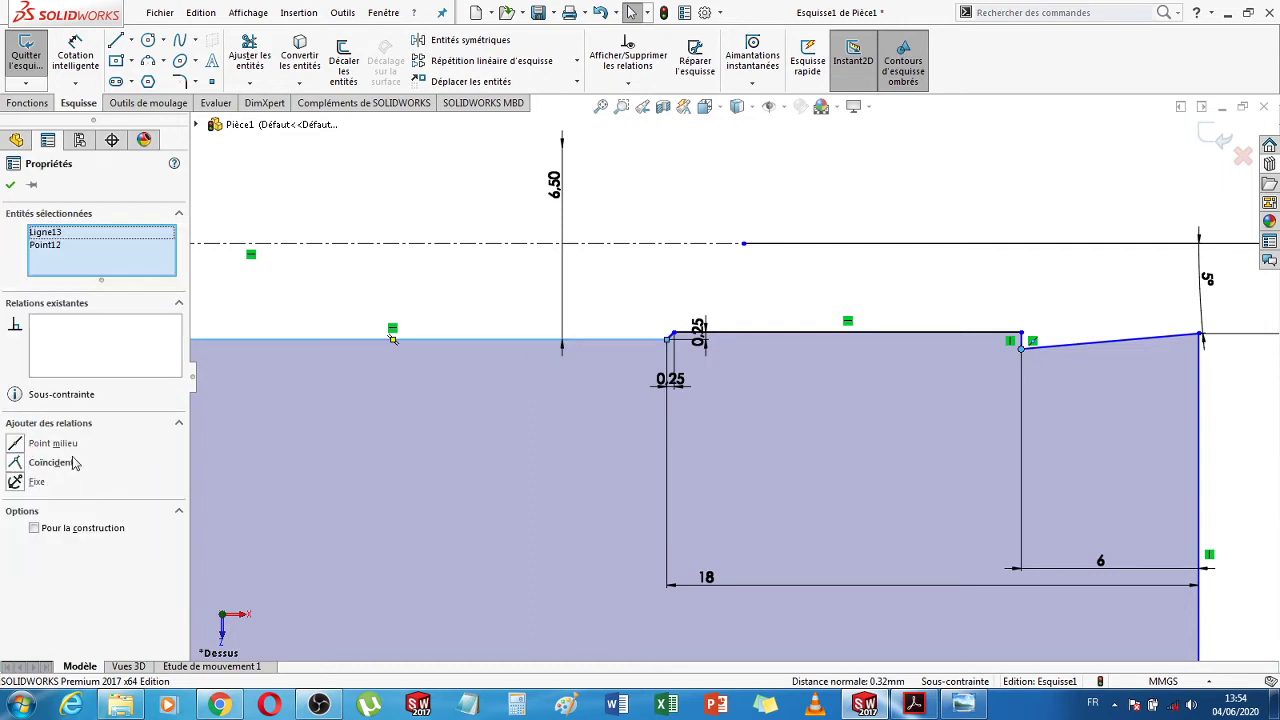
pyautogui.click(339, 482)
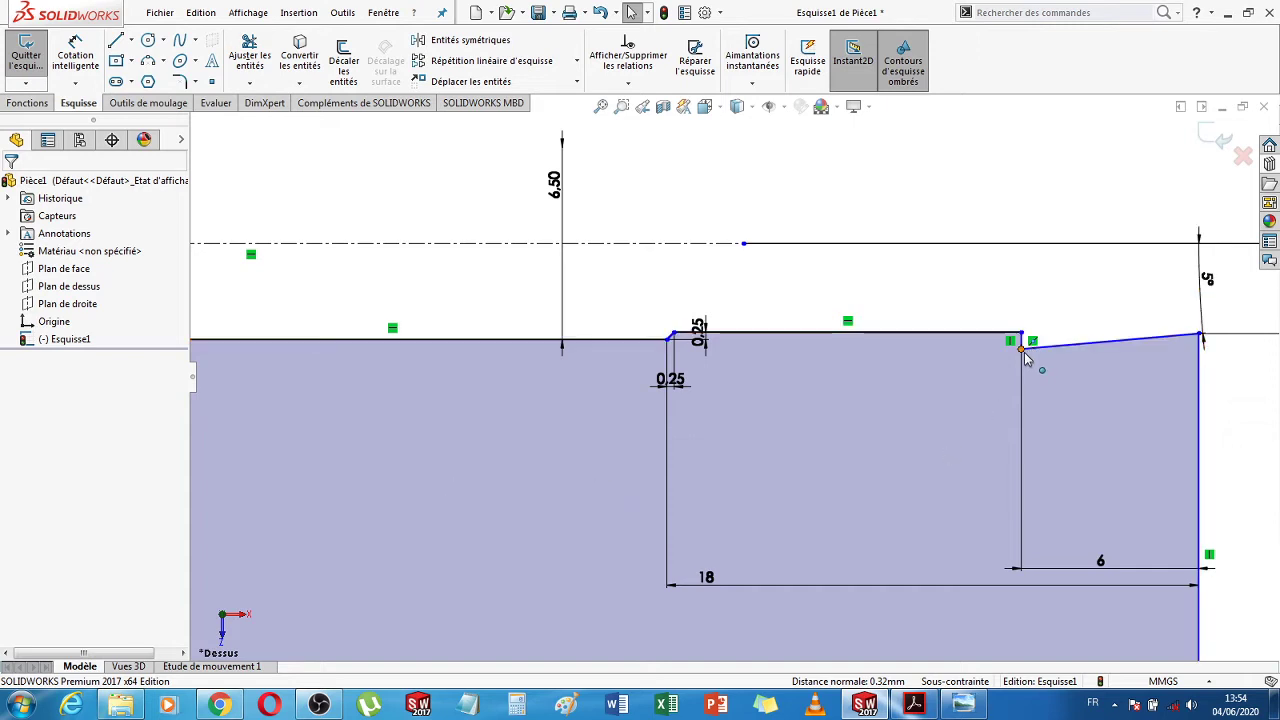
# Try to dimension the tapered bore's inner corner about the centerline as a diameter
pyautogui.click(75, 55)
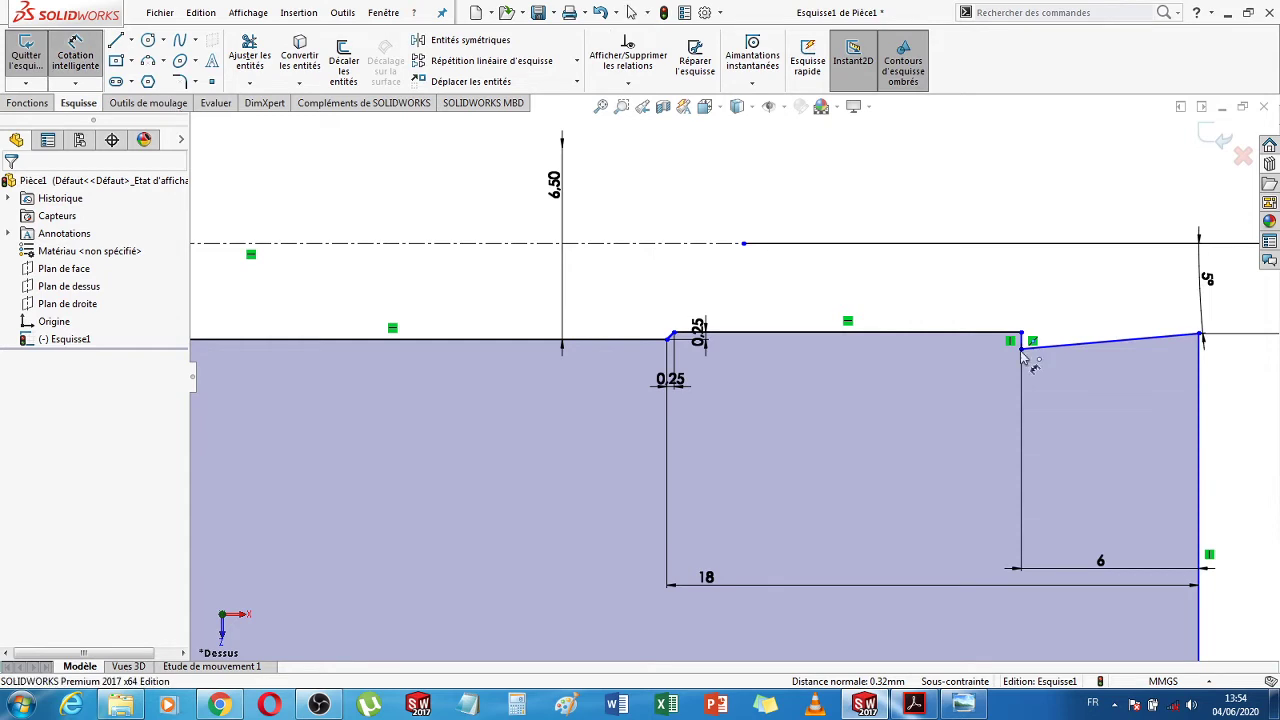
pyautogui.click(1020, 349)
pyautogui.click(717, 246)
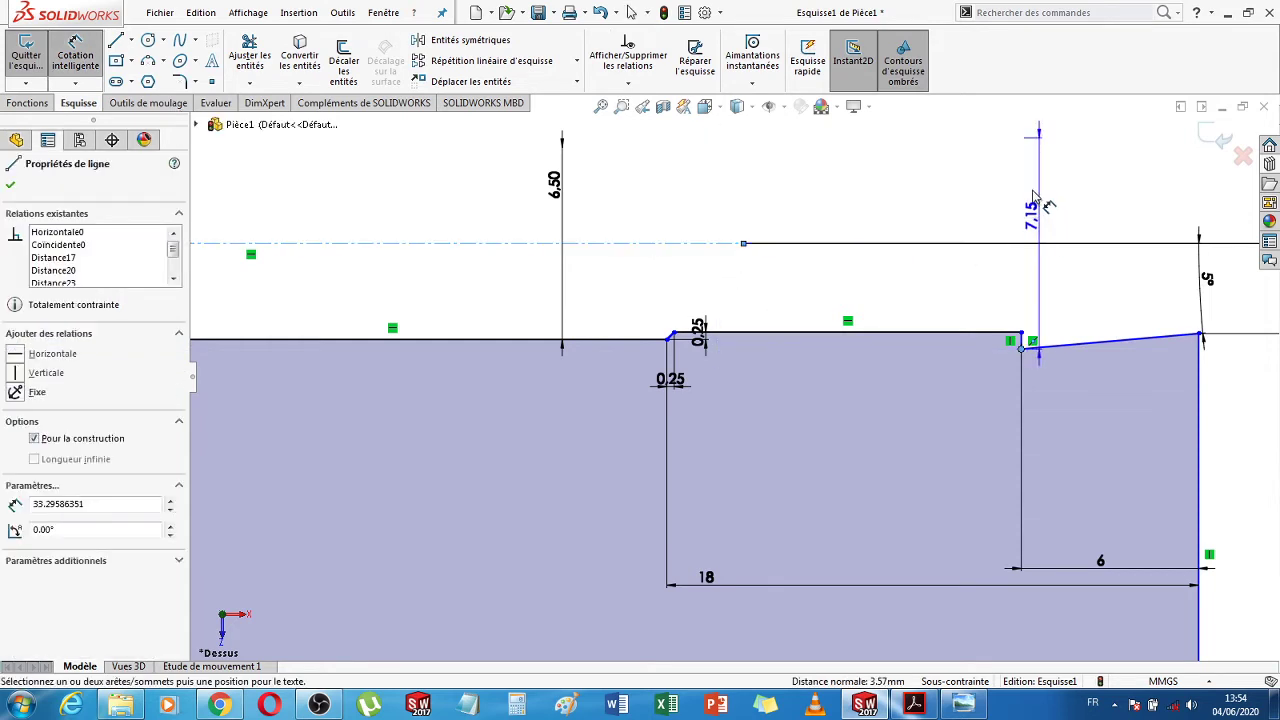
pyautogui.click(1036, 197)
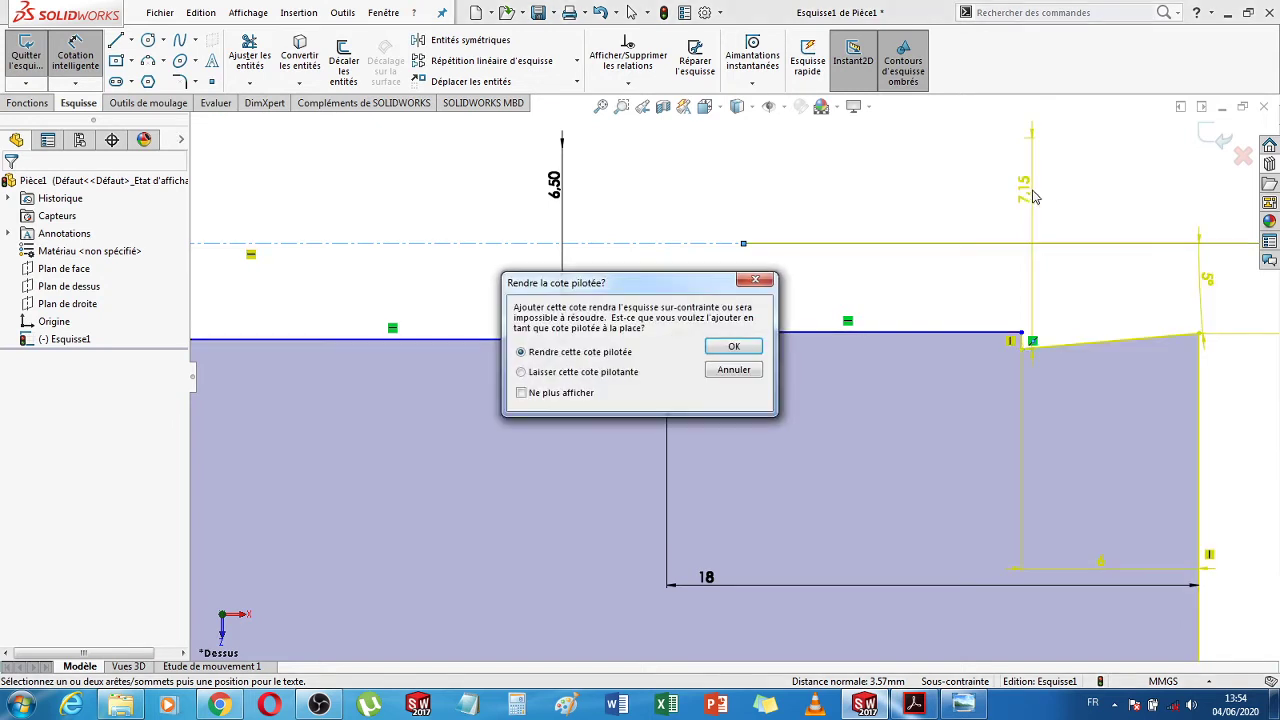
pyautogui.click(734, 370)
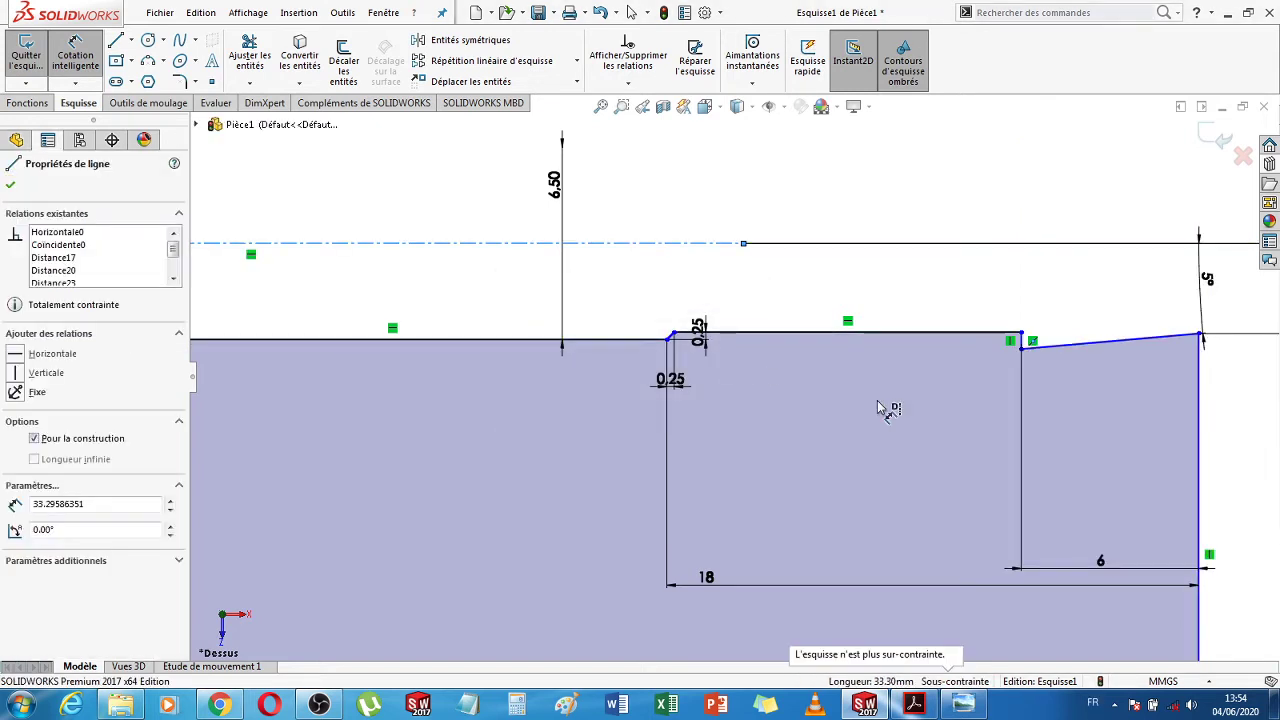
# Test the freedom of the tapered bore's inner corner by shifting it slightly
pyautogui.click(1030, 408)
pyautogui.moveTo(1022, 347)
pyautogui.mouseDown()
pyautogui.moveTo(940, 367)
pyautogui.moveTo(1035, 373)
pyautogui.mouseUp()
pyautogui.press('f')
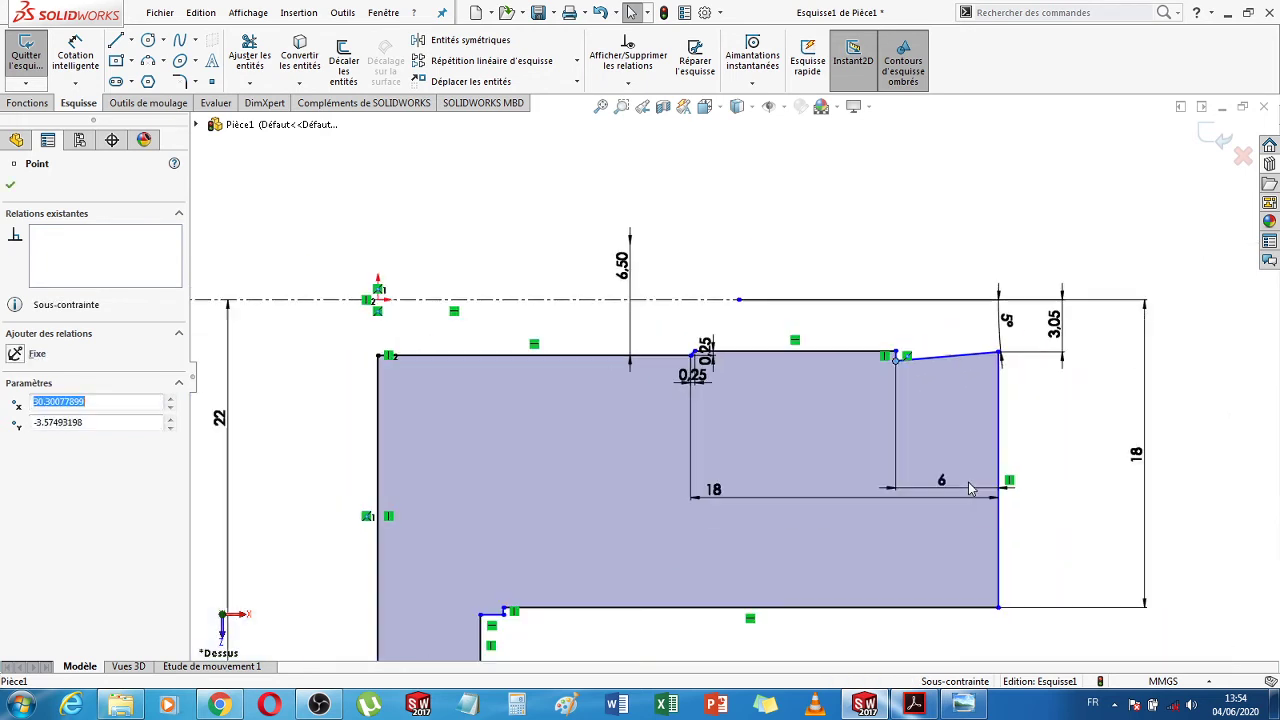
pyautogui.scroll(2, 892, 551)
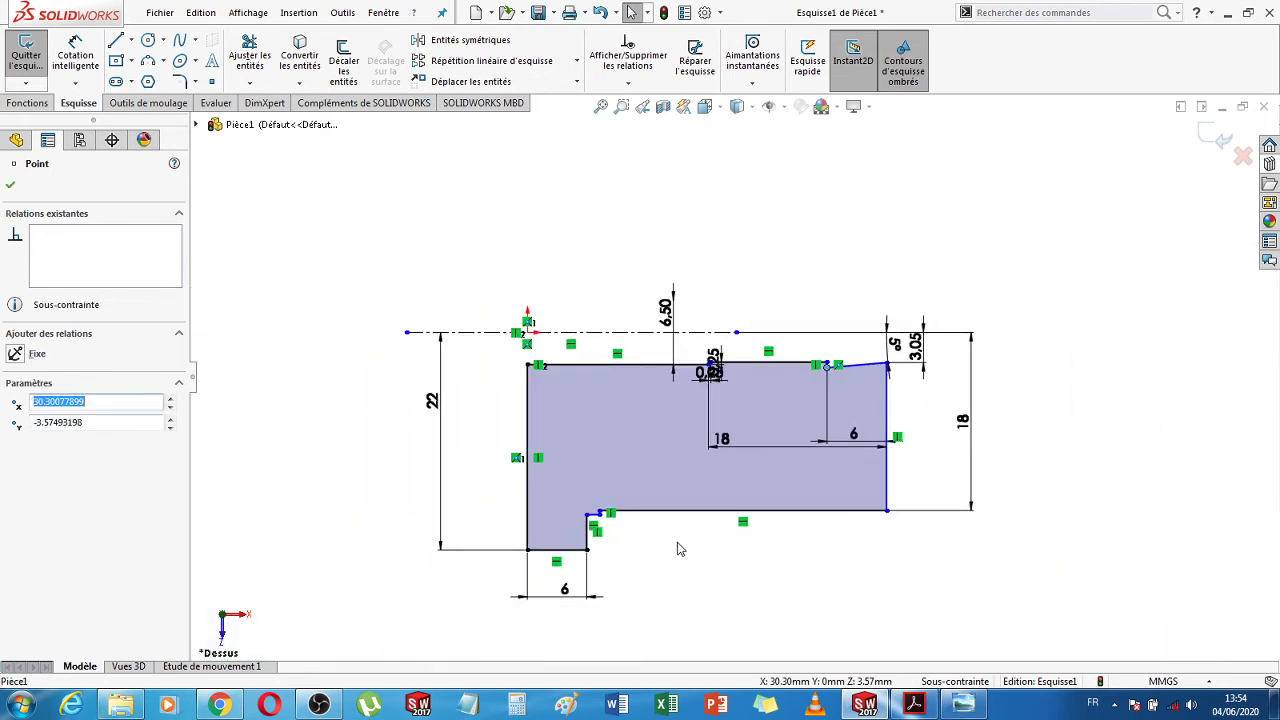
# Dimension the distance from the flange's end face to the tapered bore's inner corner and set it to 56 mm
pyautogui.click(76, 58)
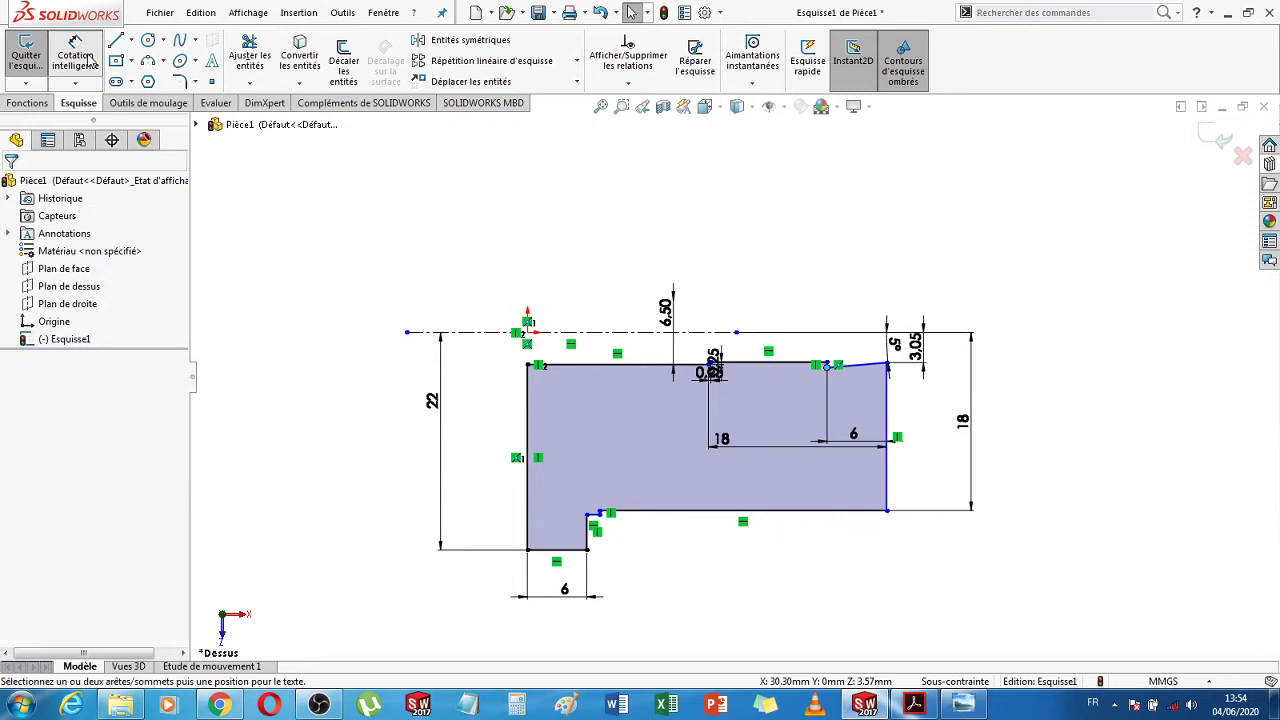
pyautogui.click(530, 422)
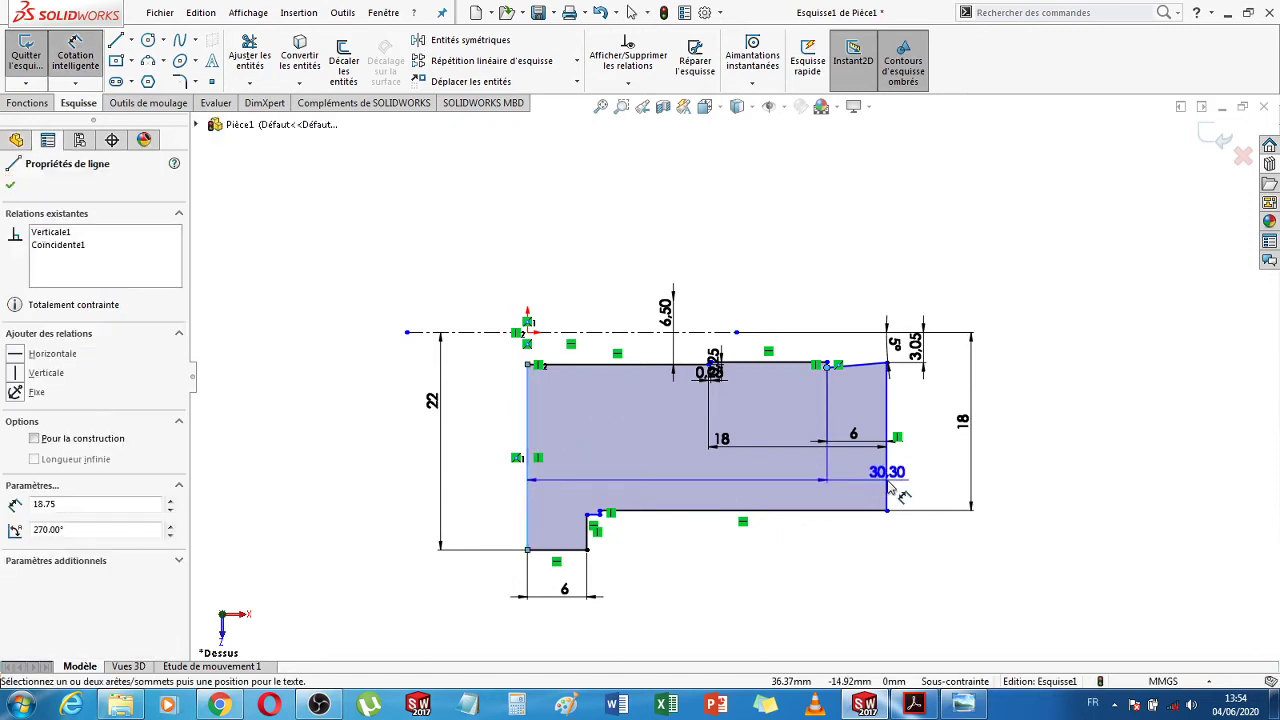
pyautogui.click(890, 487)
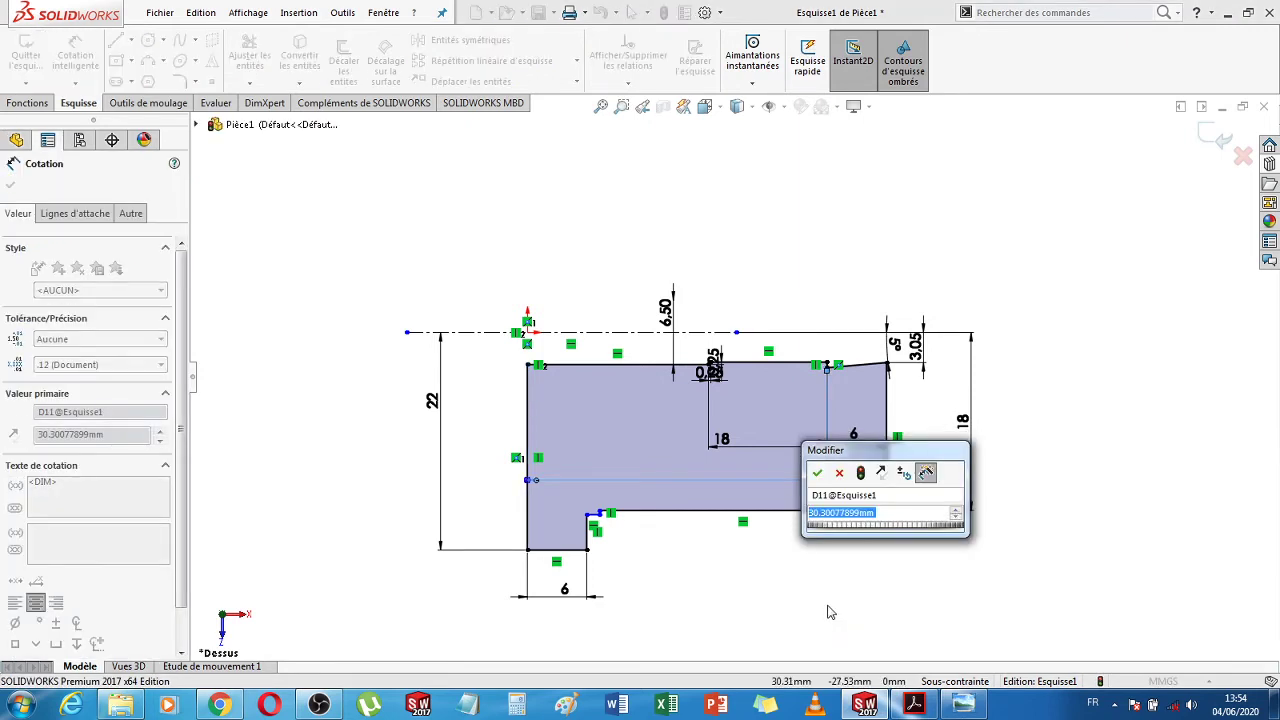
pyautogui.write('30')
pyautogui.press('Return')
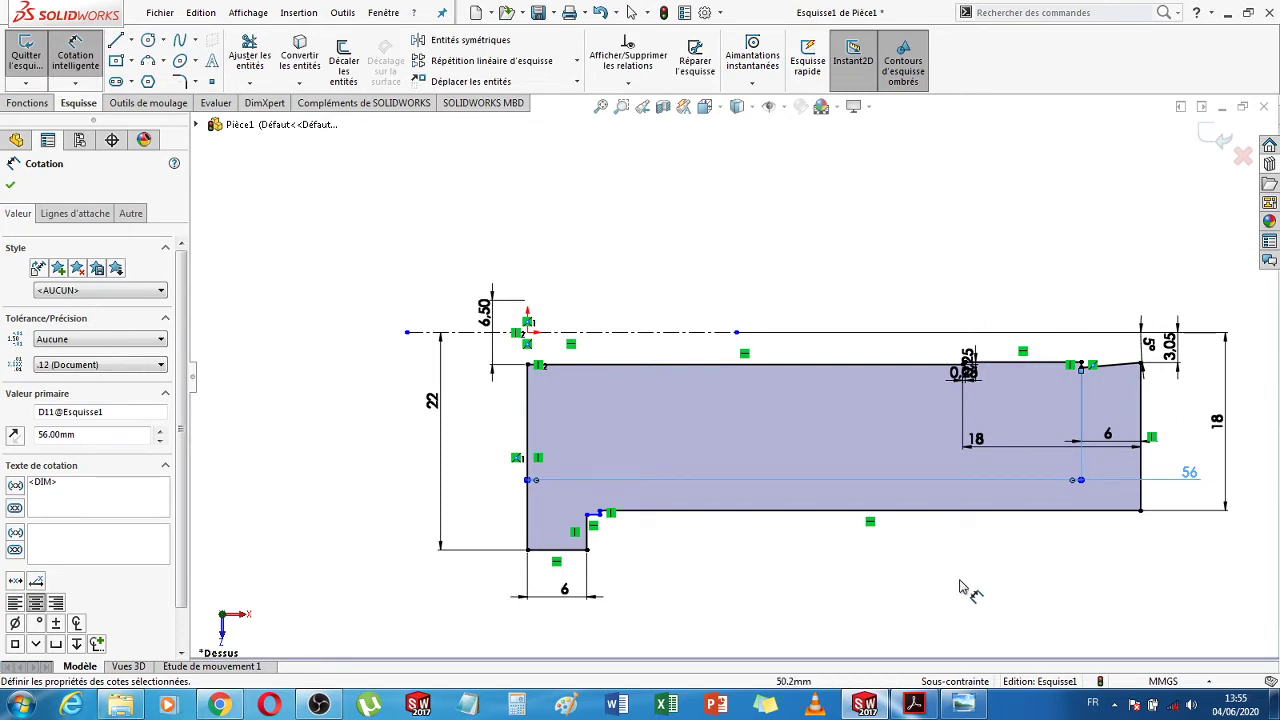
# Delete the 56 mm dimension that ends at the tapered bore's inner corner
pyautogui.scroll(-5, 1068, 505)
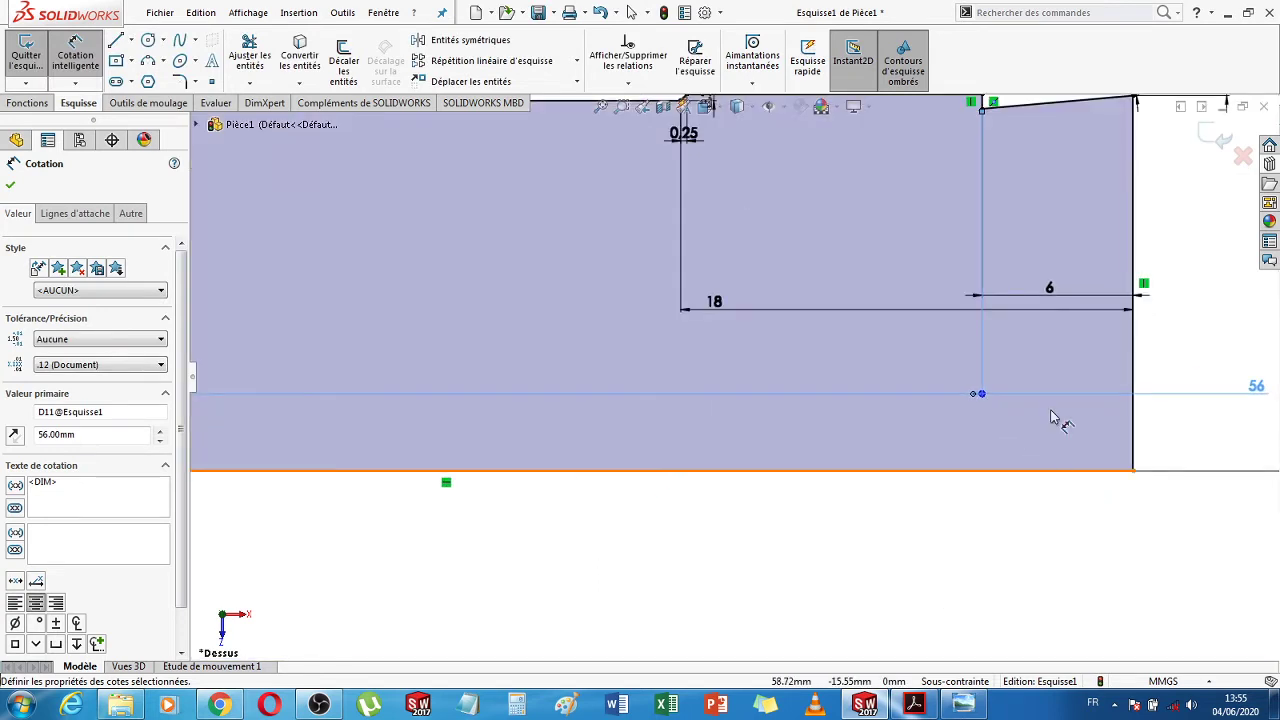
pyautogui.press('Escape')
pyautogui.press('Escape')
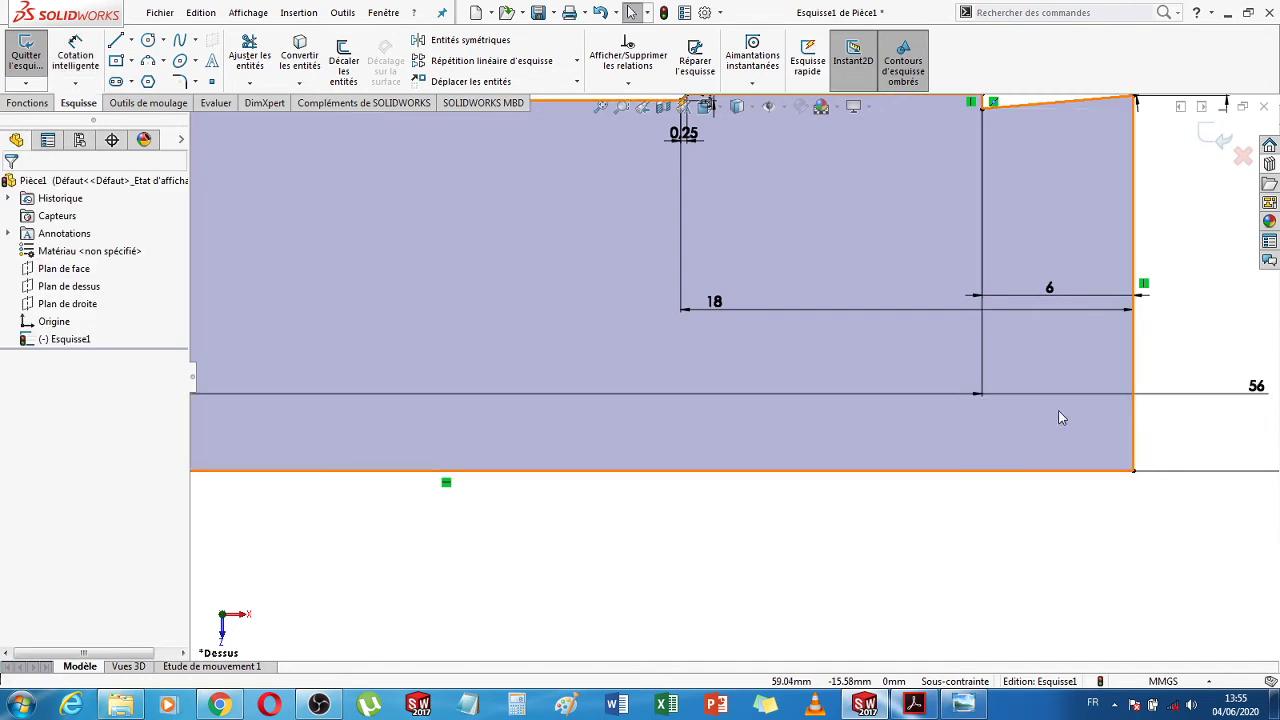
pyautogui.click(975, 393)
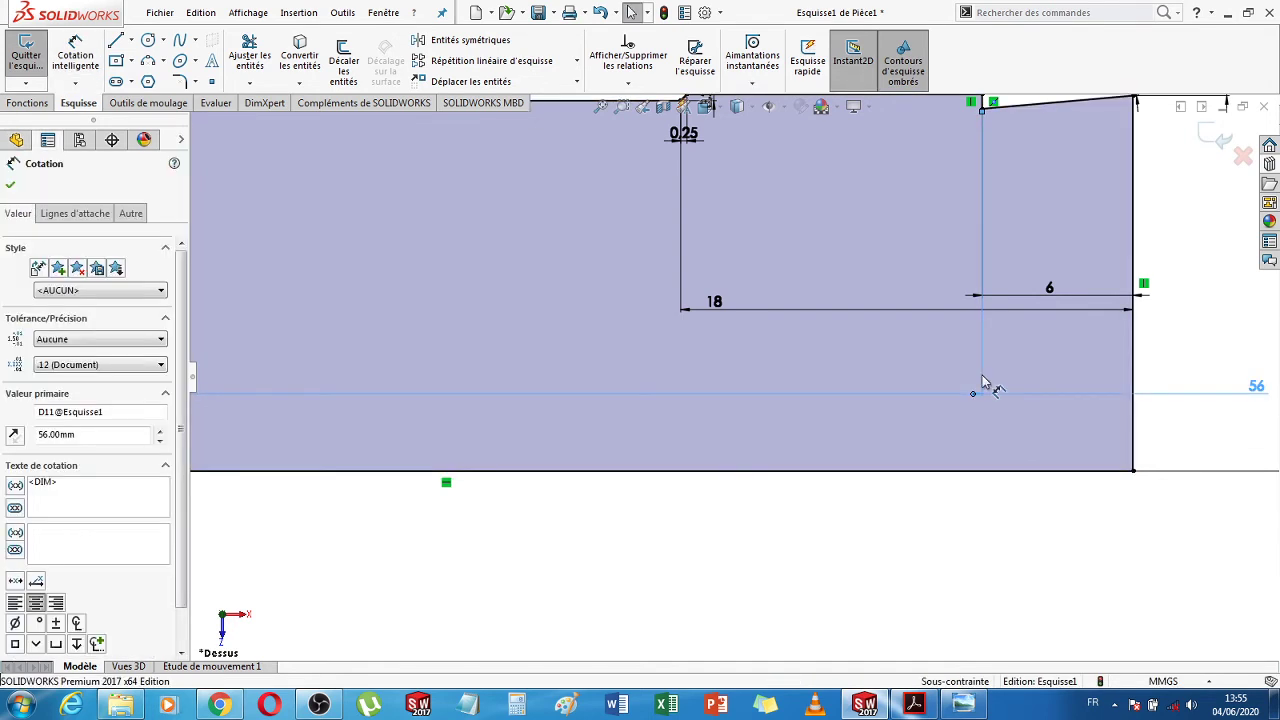
pyautogui.press('Delete')
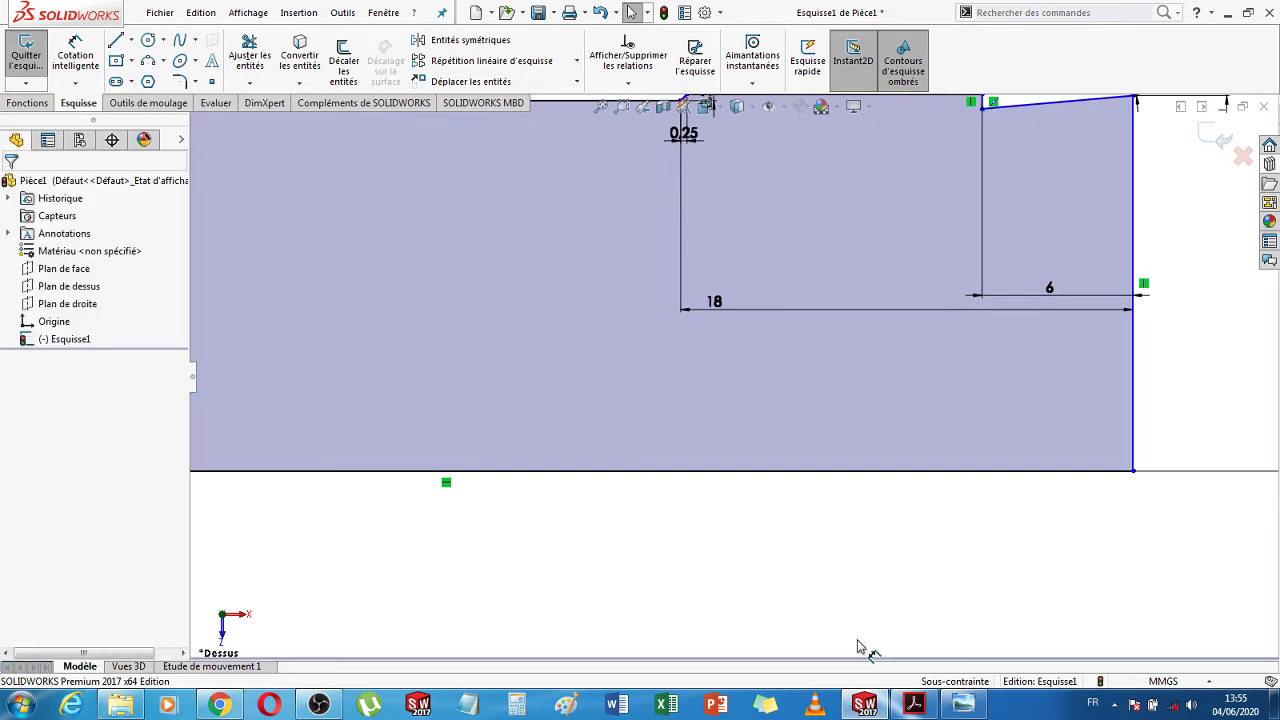
# Dimension the overall length between the flange's end face and the opposite end face and set it to 56 mm
pyautogui.press('z')
pyautogui.press('z')
pyautogui.press('z')
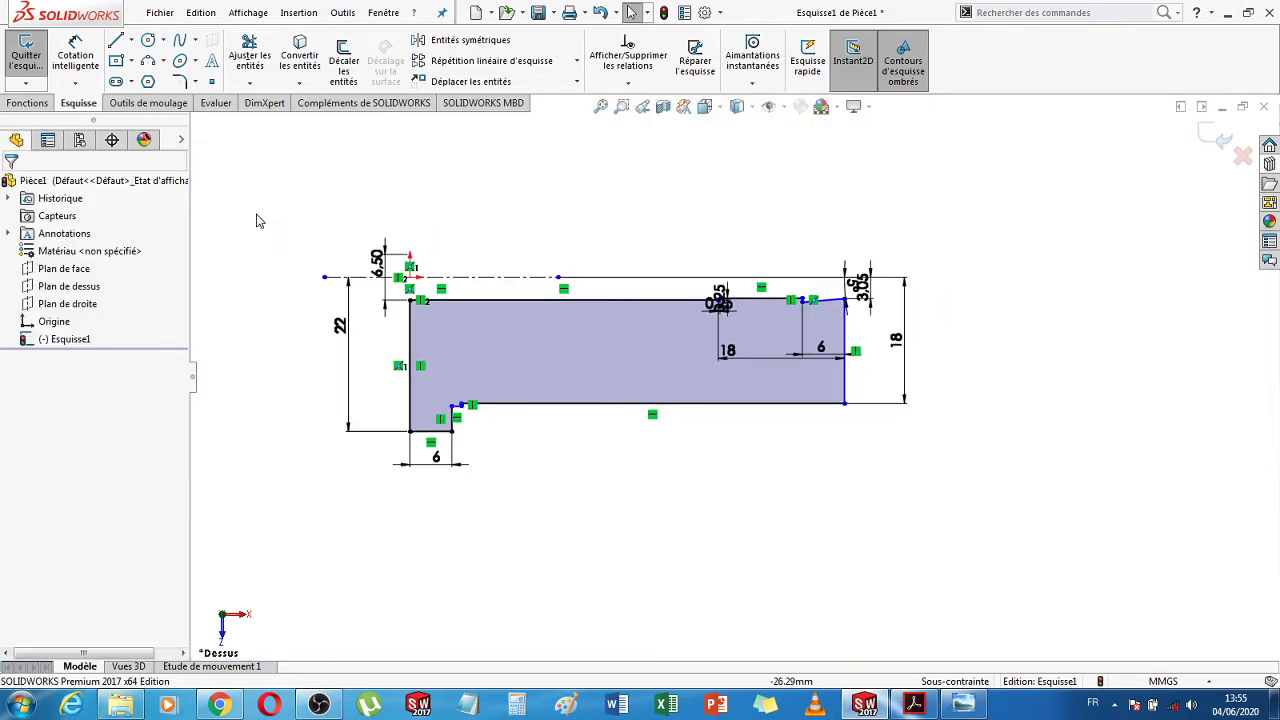
pyautogui.click(74, 47)
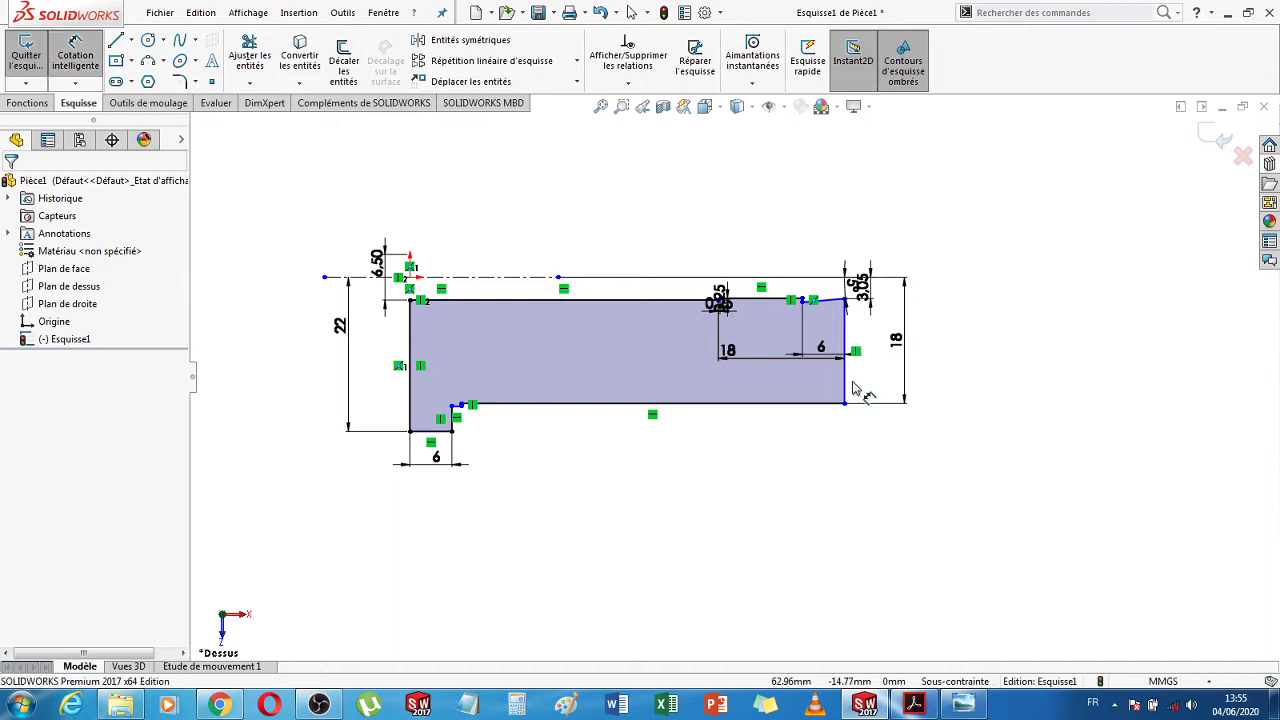
pyautogui.click(846, 388)
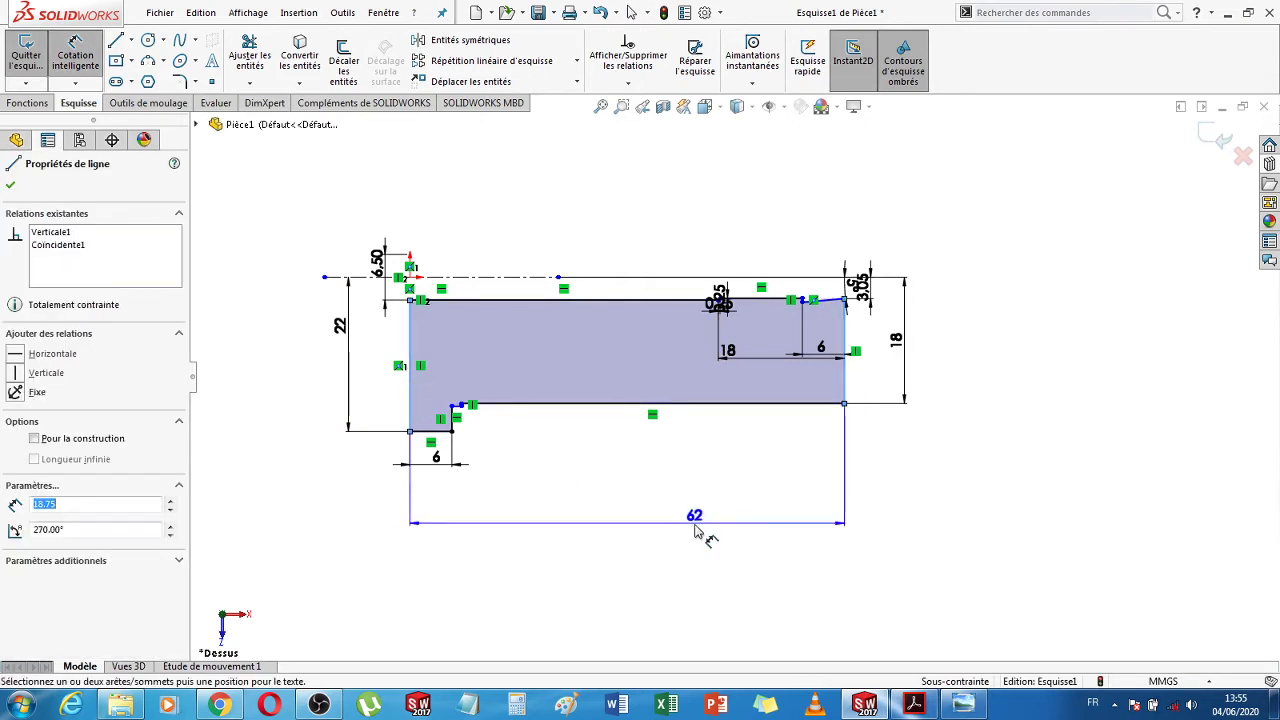
pyautogui.click(701, 531)
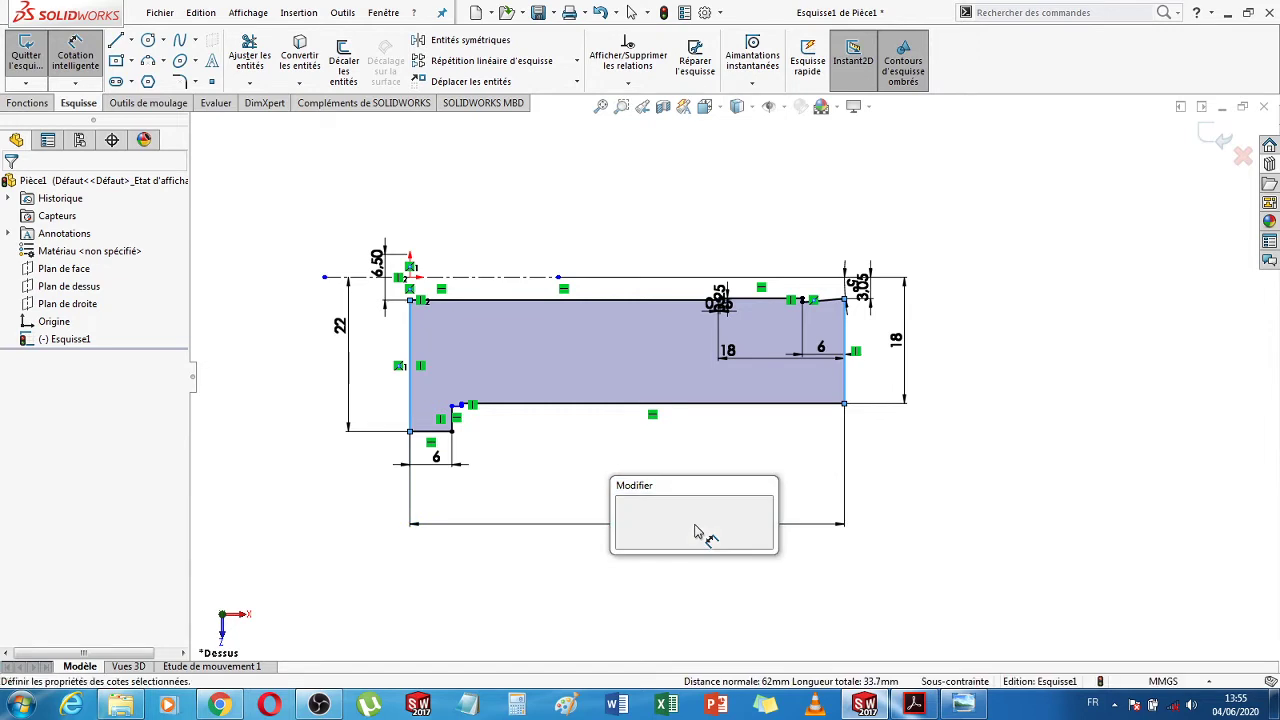
pyautogui.write('56')
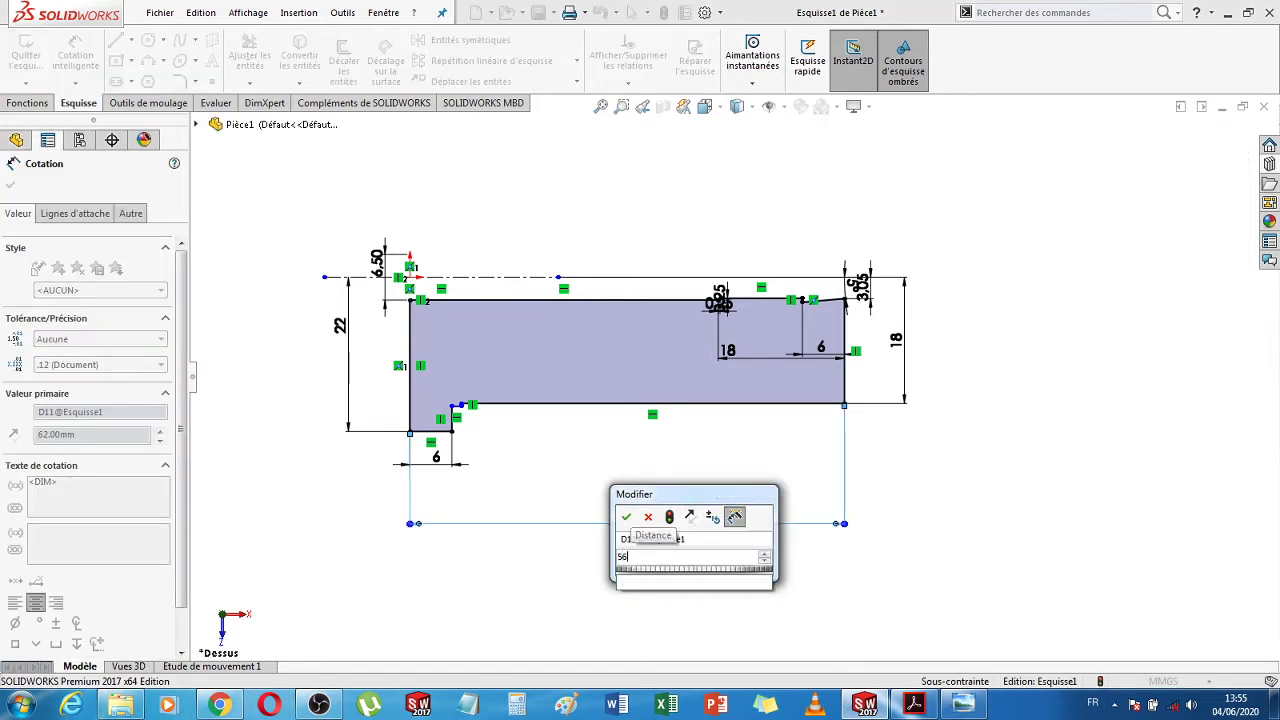
pyautogui.press('Return')
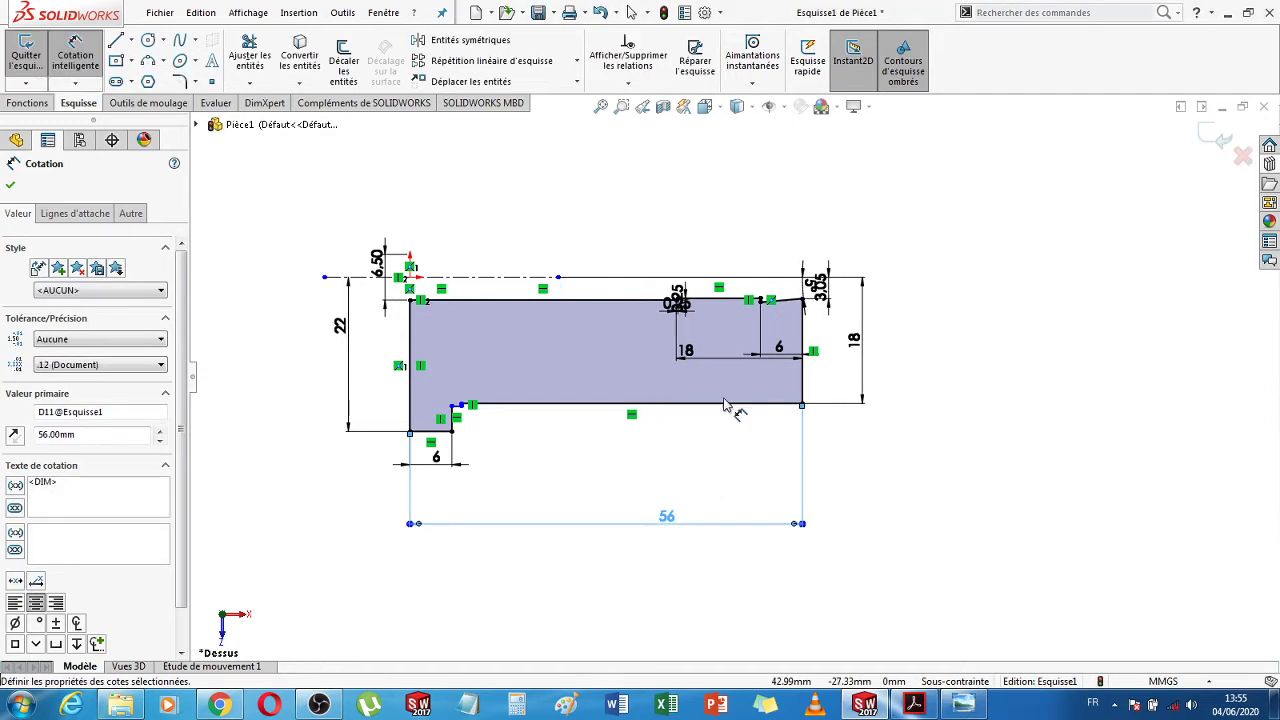
# Inspect the tapered bore end and the small step beside the flange for sketch lines that are not fully defined
pyautogui.scroll(-2, 755, 313)
pyautogui.scroll(-4, 755, 313)
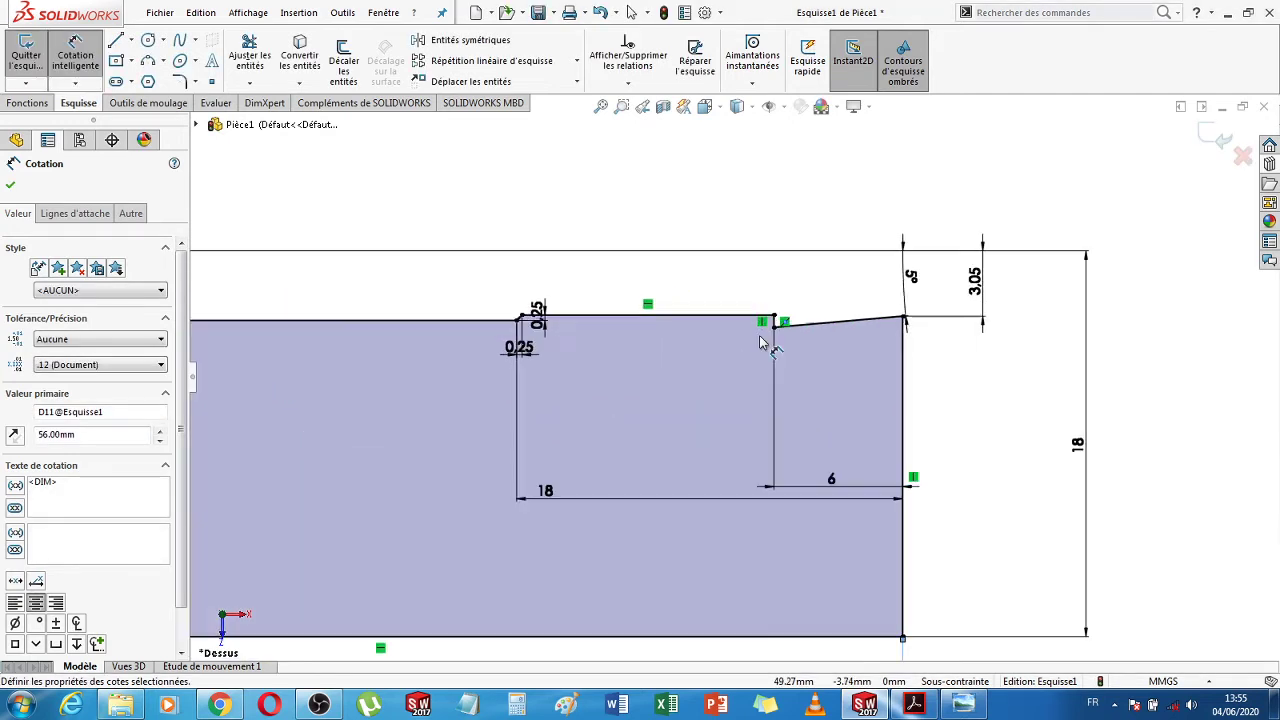
pyautogui.scroll(4, 447, 377)
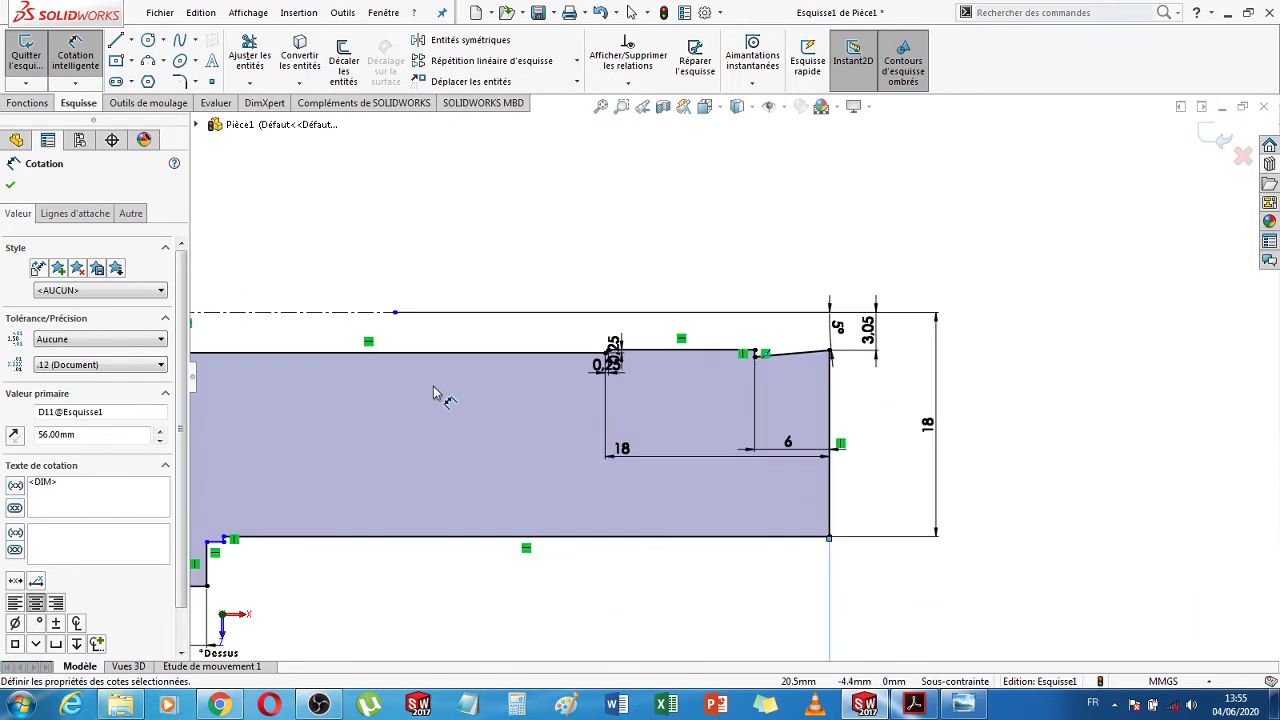
pyautogui.scroll(-5, 403, 500)
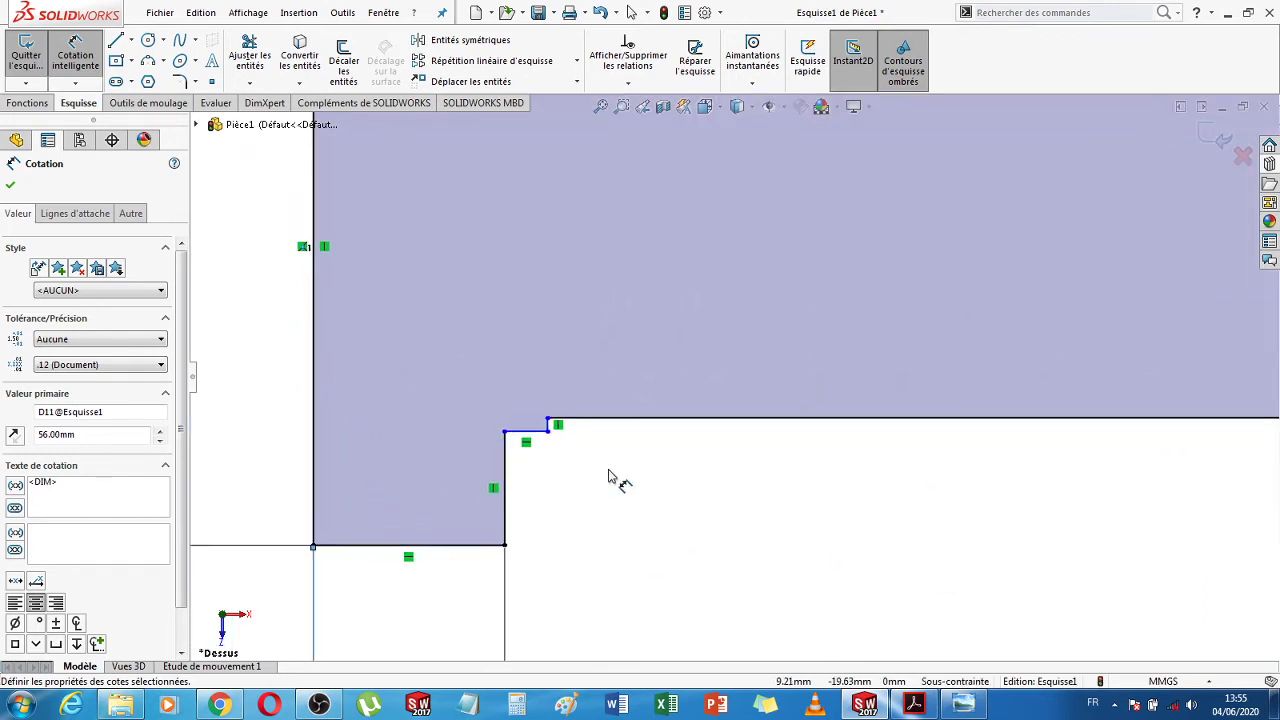
pyautogui.press('Escape')
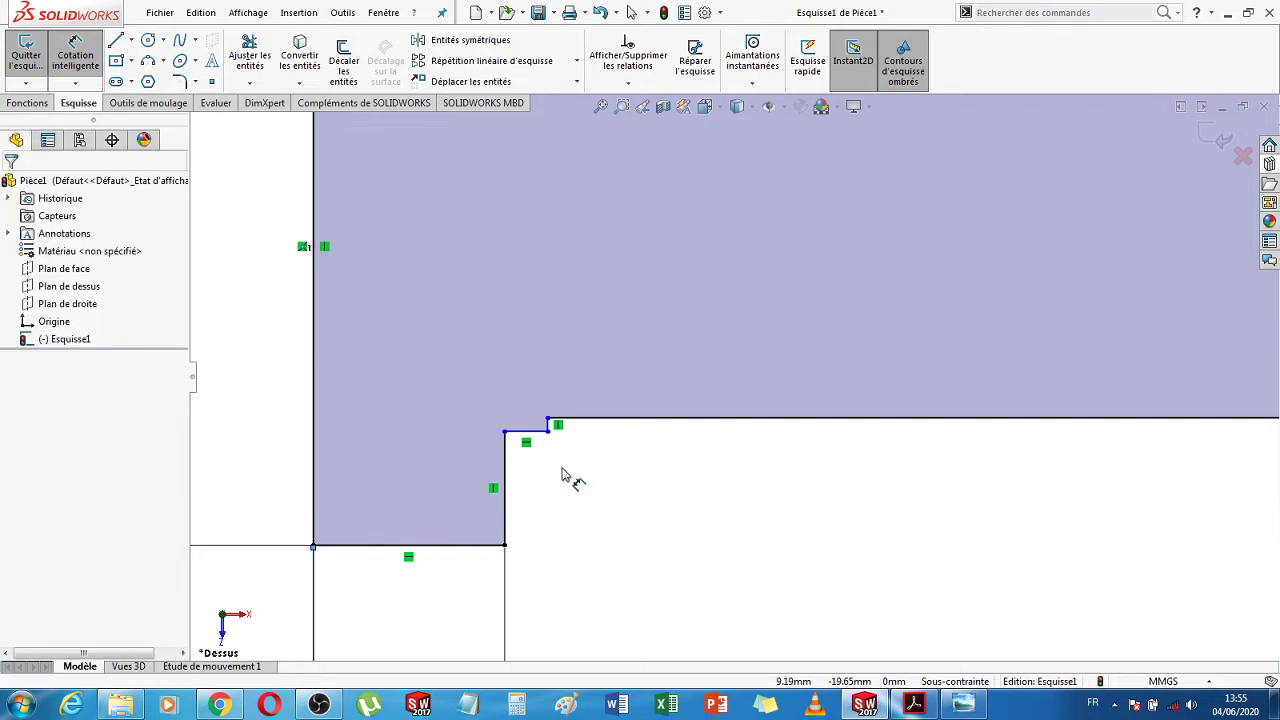
# Move the corner of the small step beside the flange inward into the body to shape it as an undercut groove
pyautogui.press('Escape')
pyautogui.click(505, 432)
pyautogui.moveTo(505, 432); pyautogui.dragTo(505, 368)
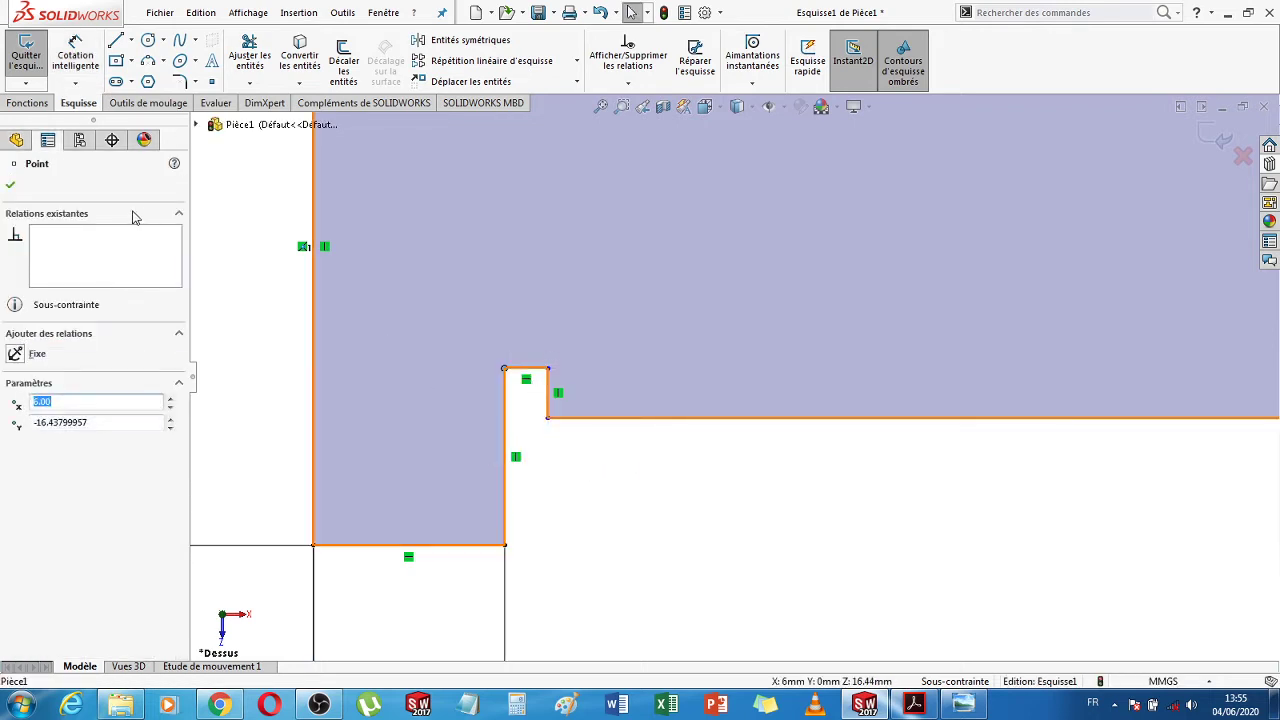
# Dimension the undercut groove's width between its two inner corners and set it to 1 mm
pyautogui.click(75, 55)
pyautogui.click(522, 370)
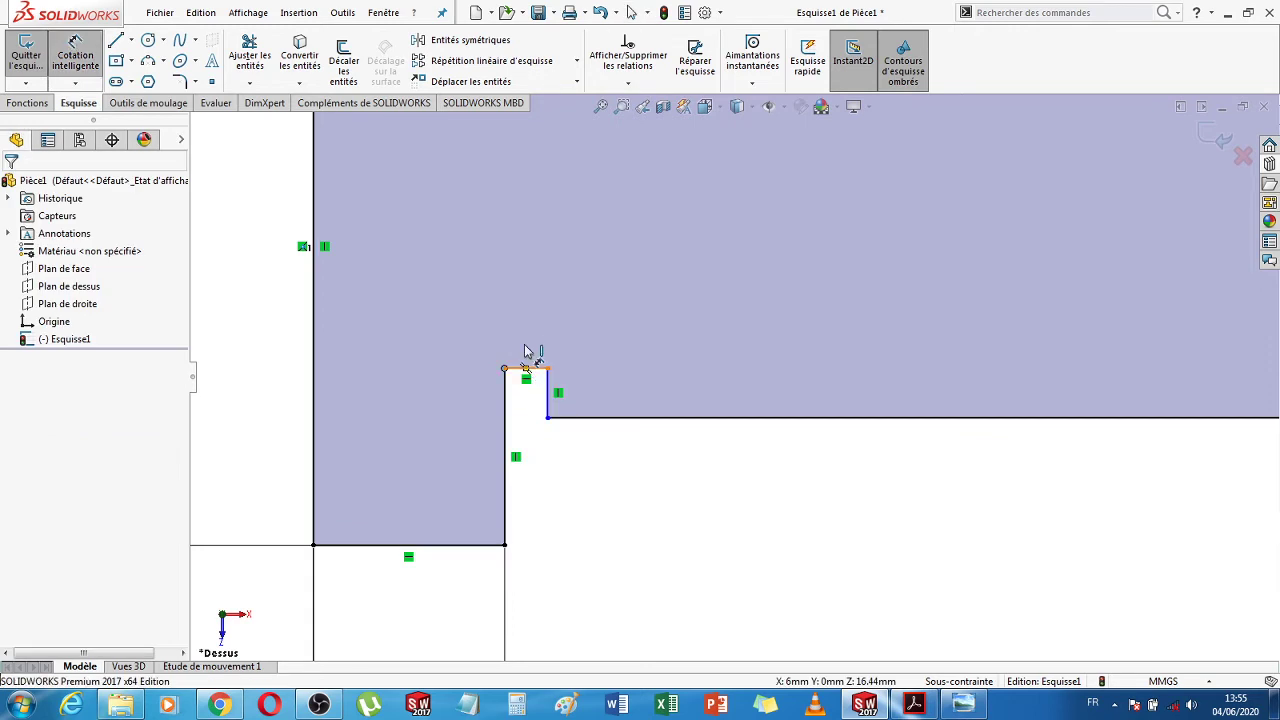
pyautogui.click(525, 344)
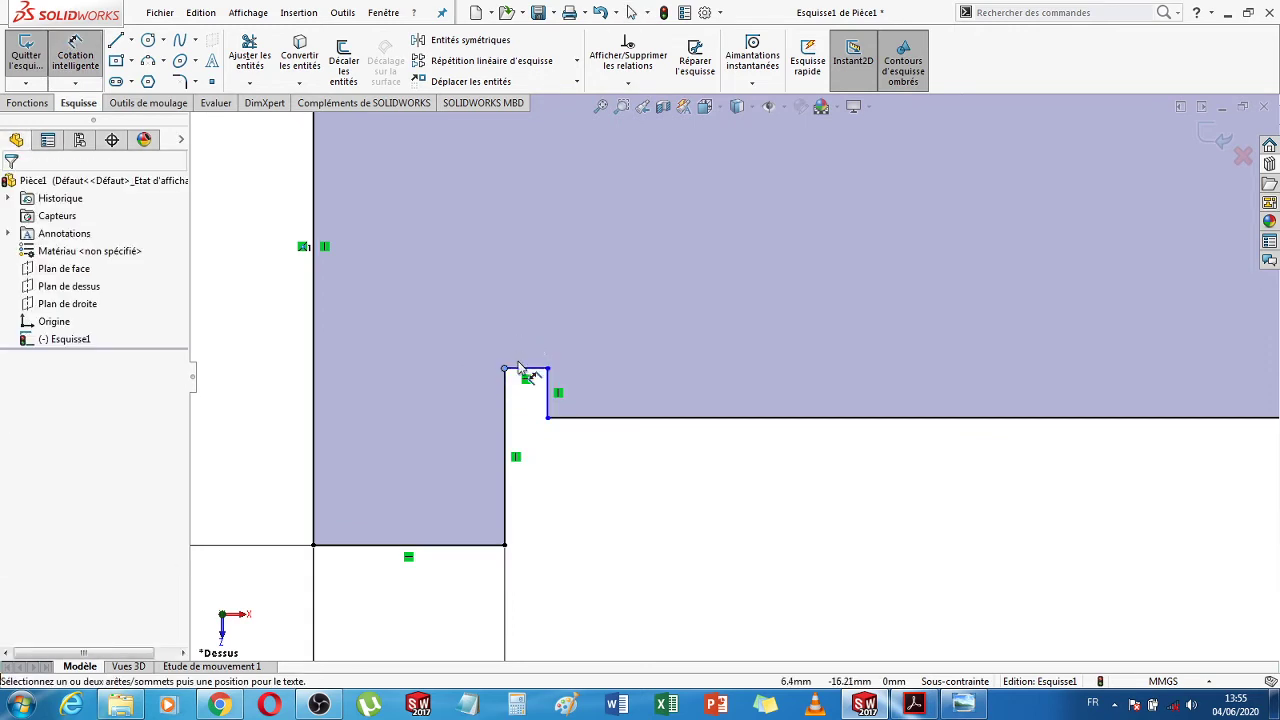
pyautogui.click(518, 347)
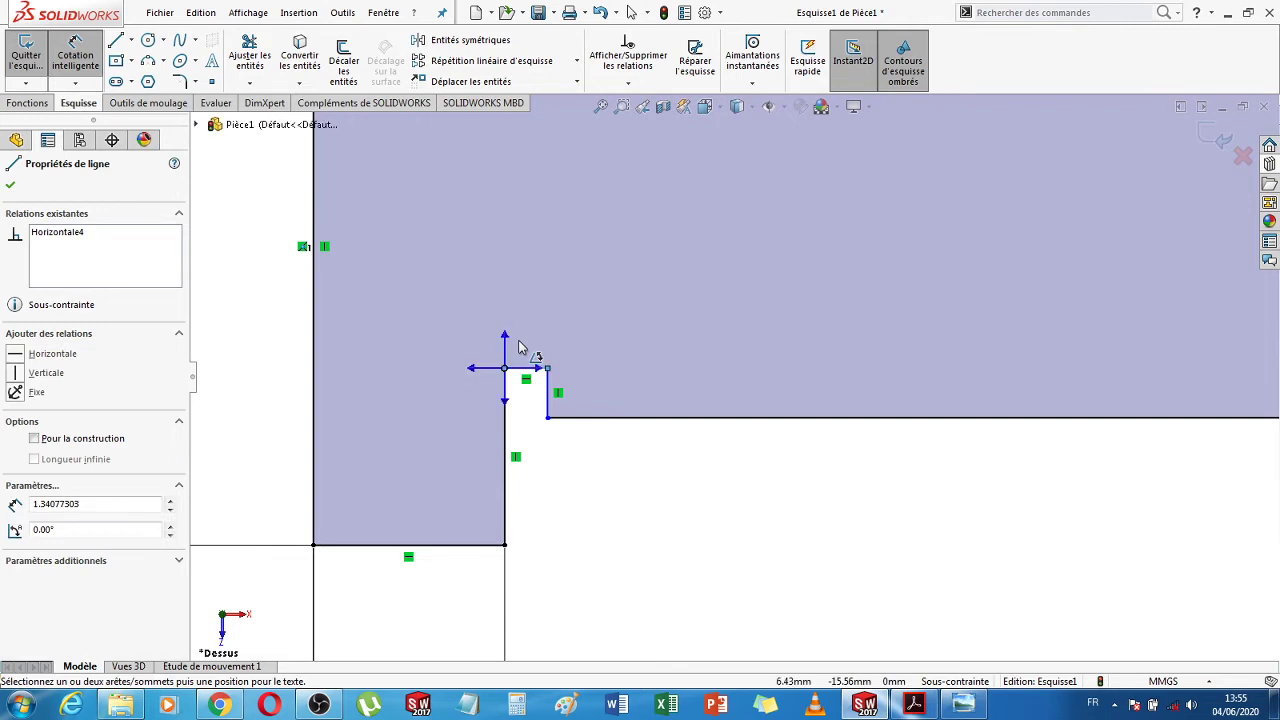
pyautogui.press('Escape')
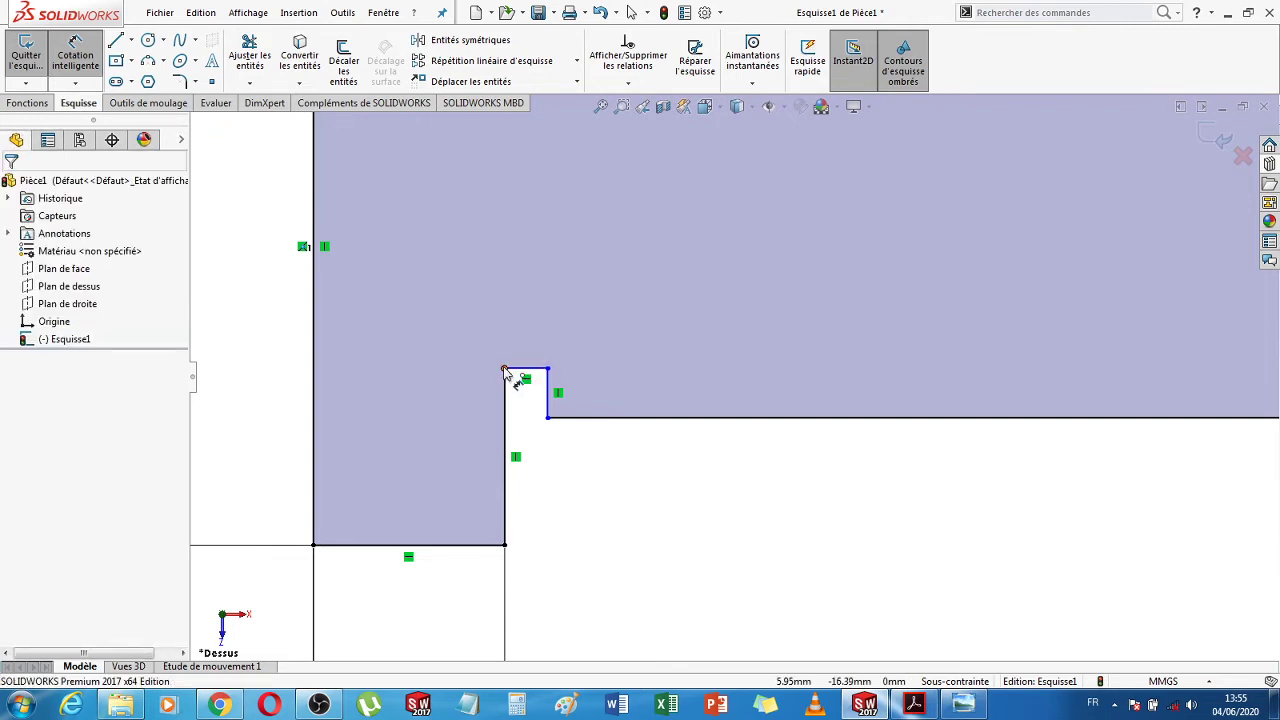
pyautogui.click(546, 370)
pyautogui.click(548, 370)
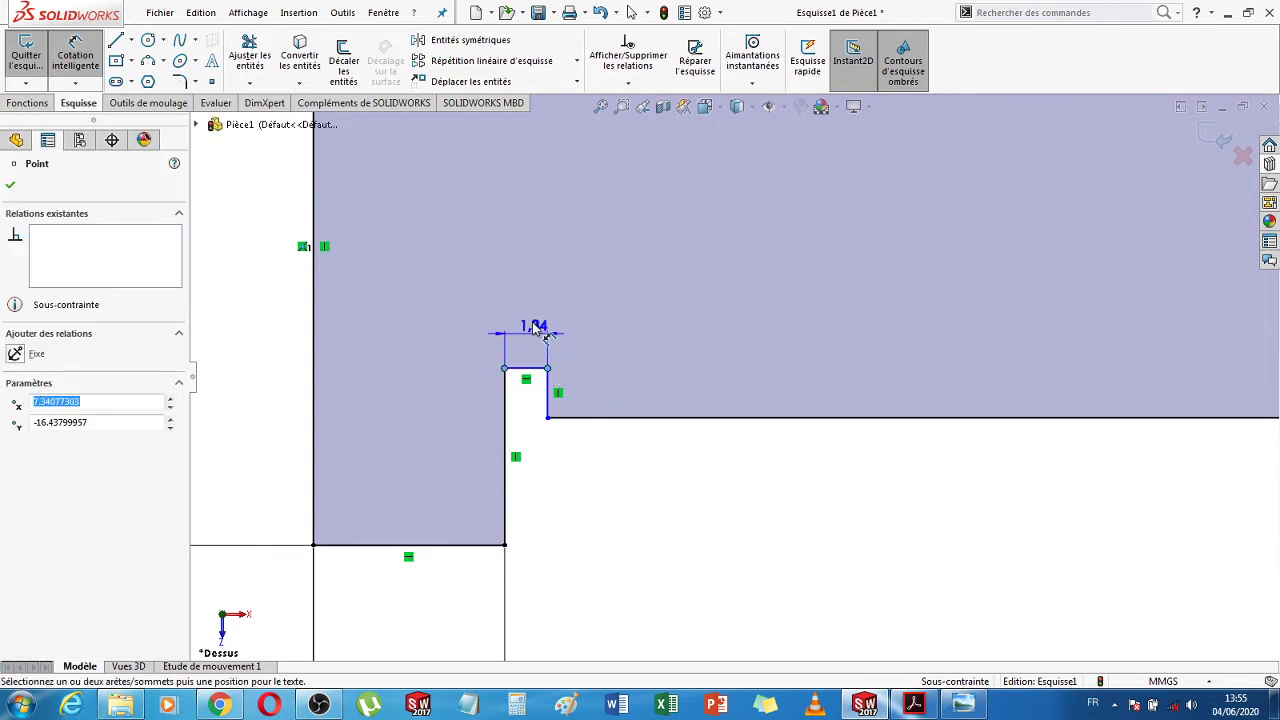
pyautogui.click(533, 329)
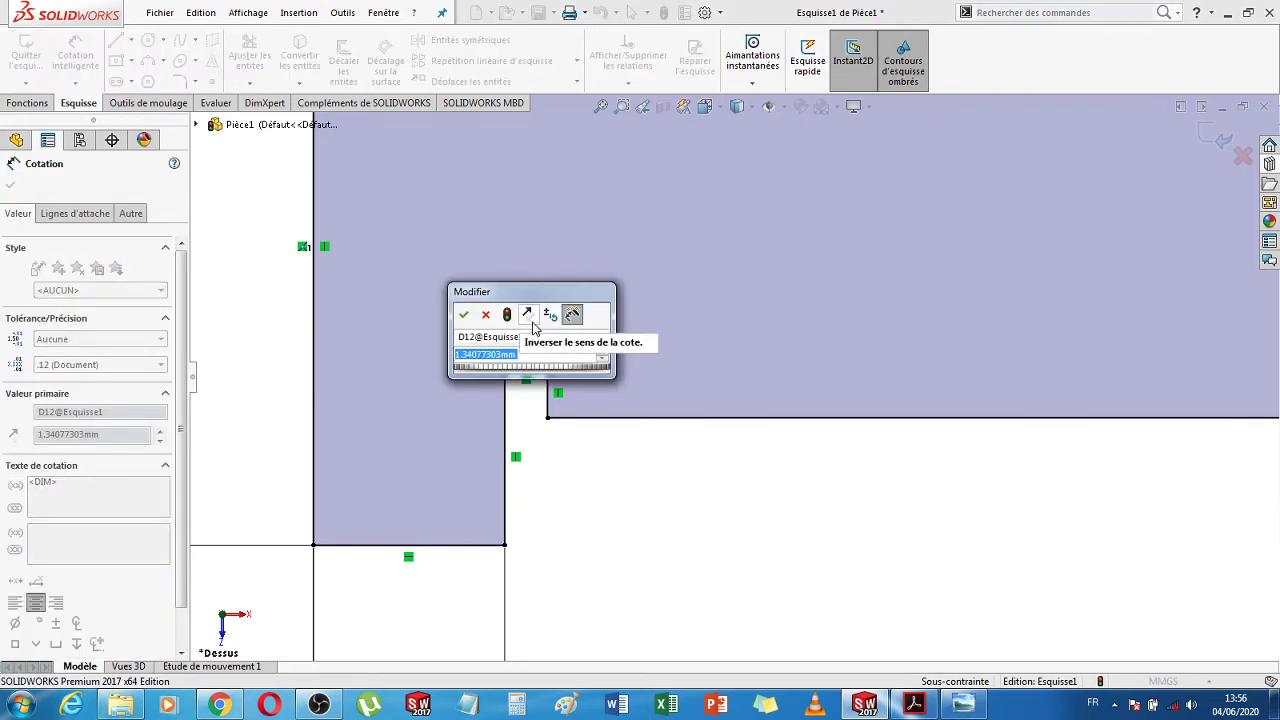
pyautogui.press('Return')
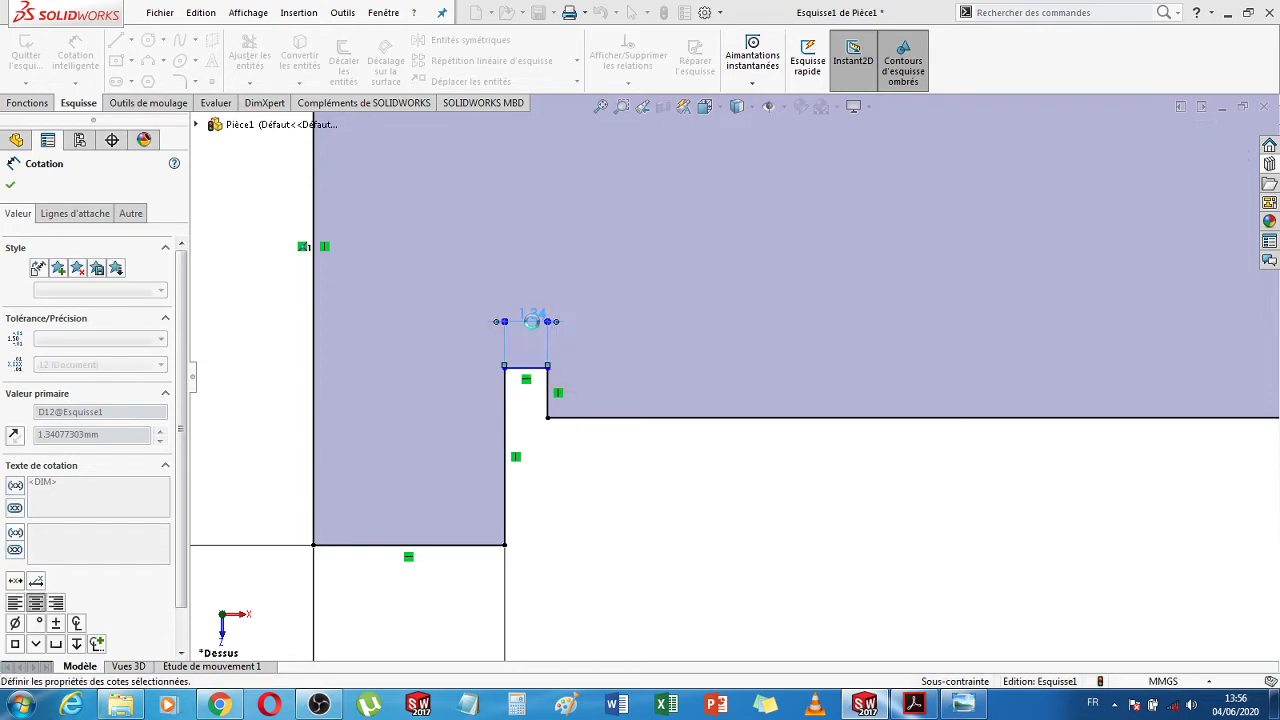
# Dimension the undercut groove's depth along its short vertical side and set it to 1 mm
pyautogui.click(538, 400)
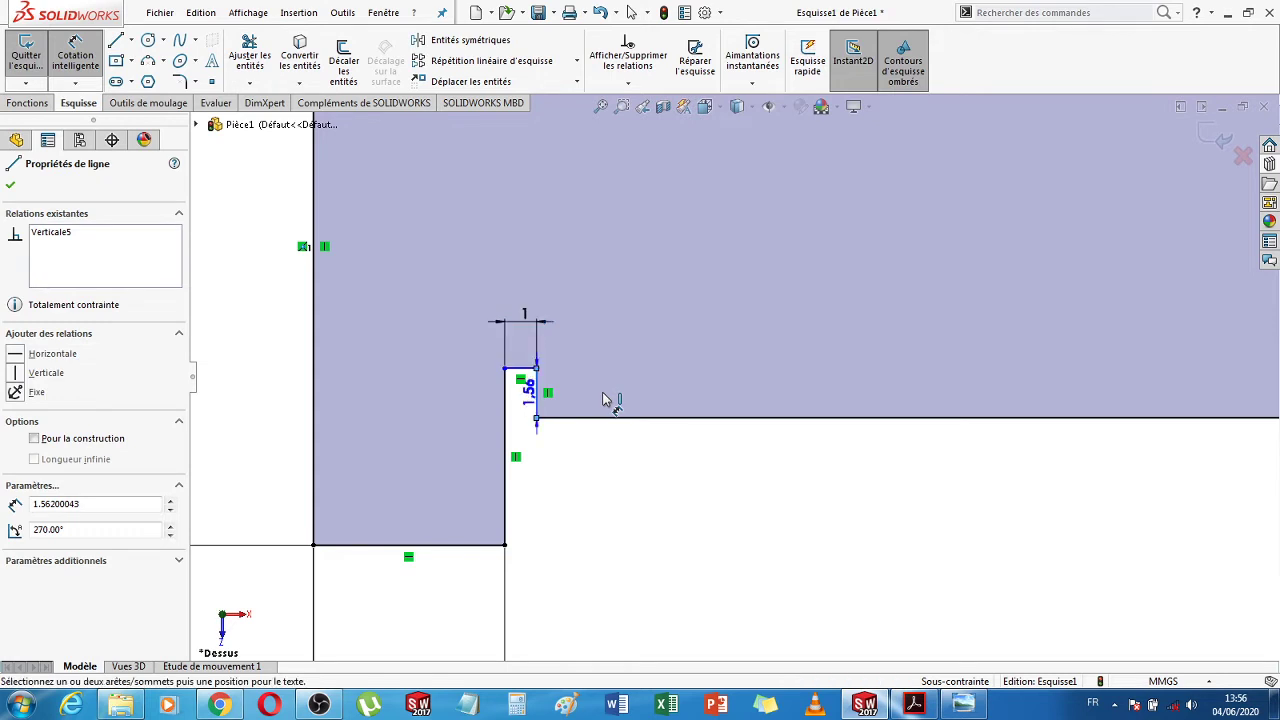
pyautogui.click(602, 398)
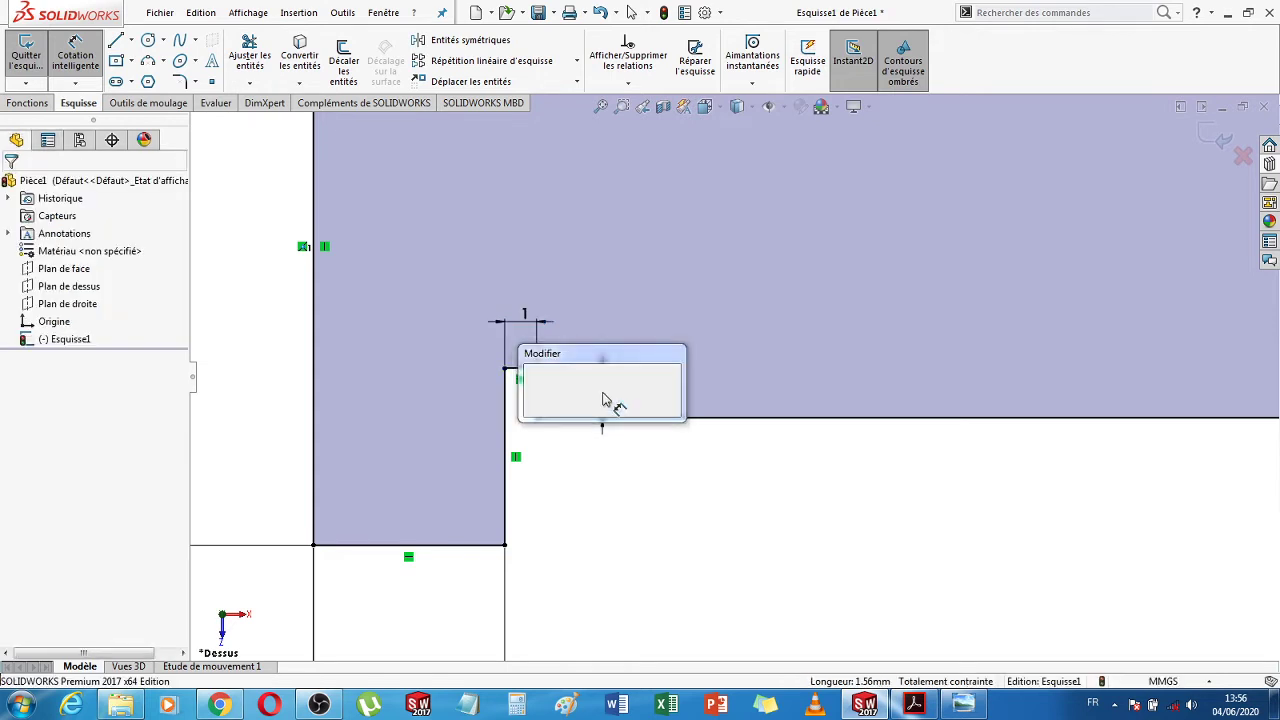
pyautogui.write('1')
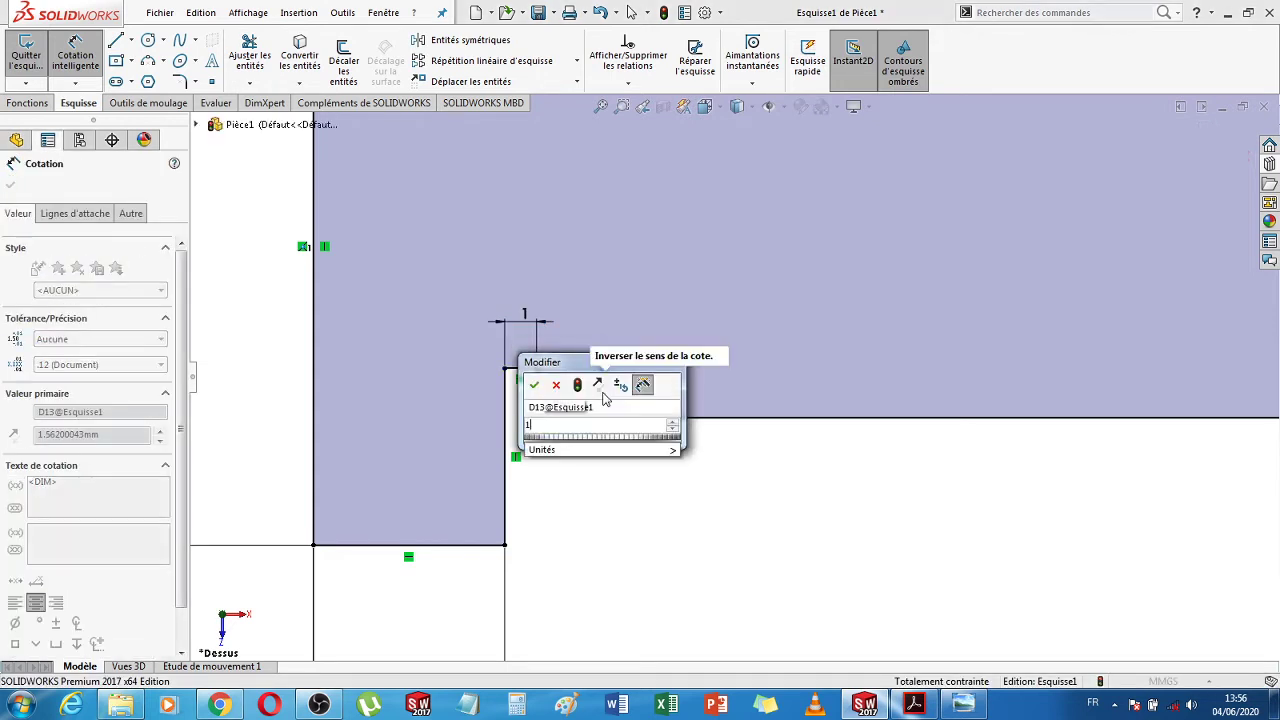
pyautogui.press('Return')
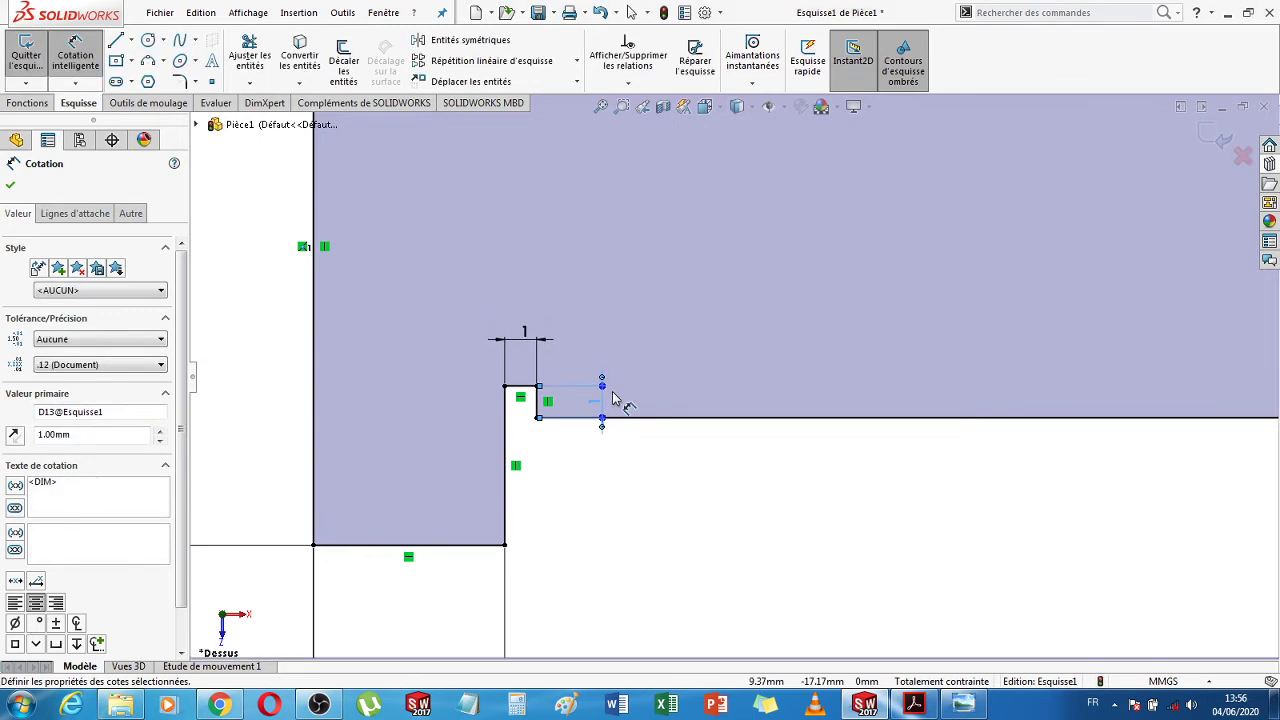
# Exit the section sketch and revolve its profile 360° about the centerline into a solid body
pyautogui.scroll(5, 614, 399)
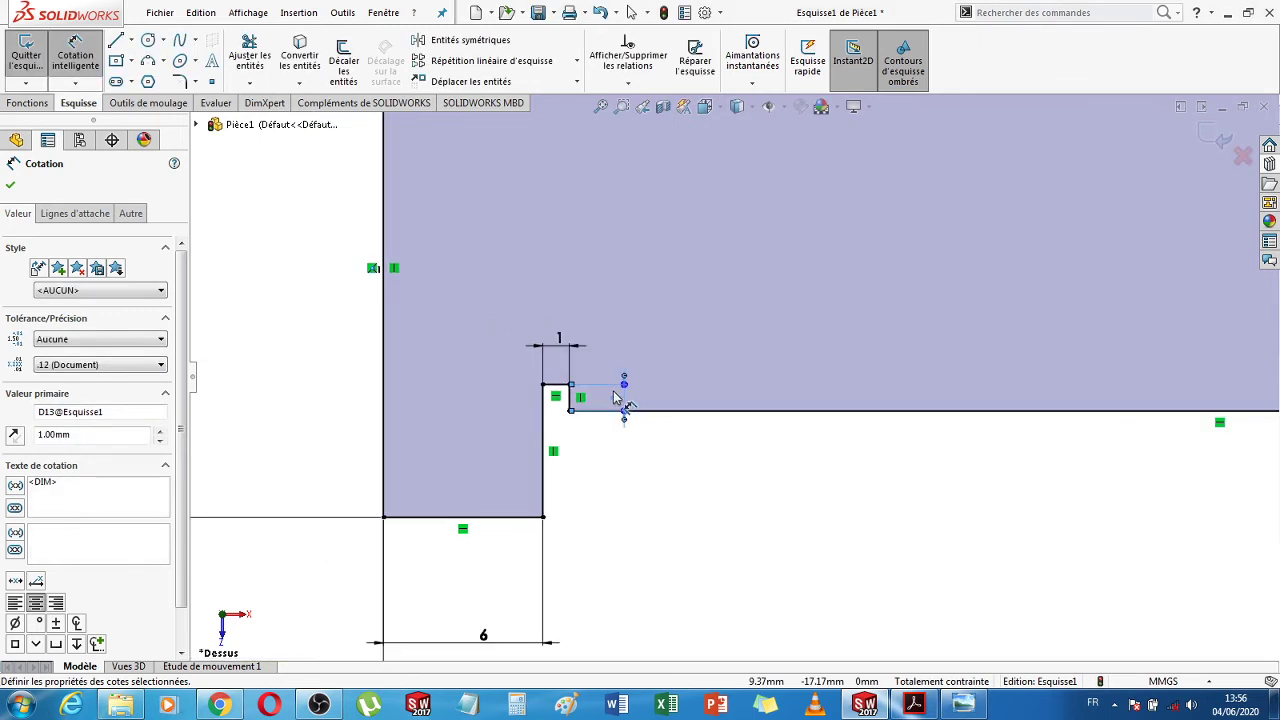
pyautogui.click(1216, 139)
pyautogui.click(1216, 139)
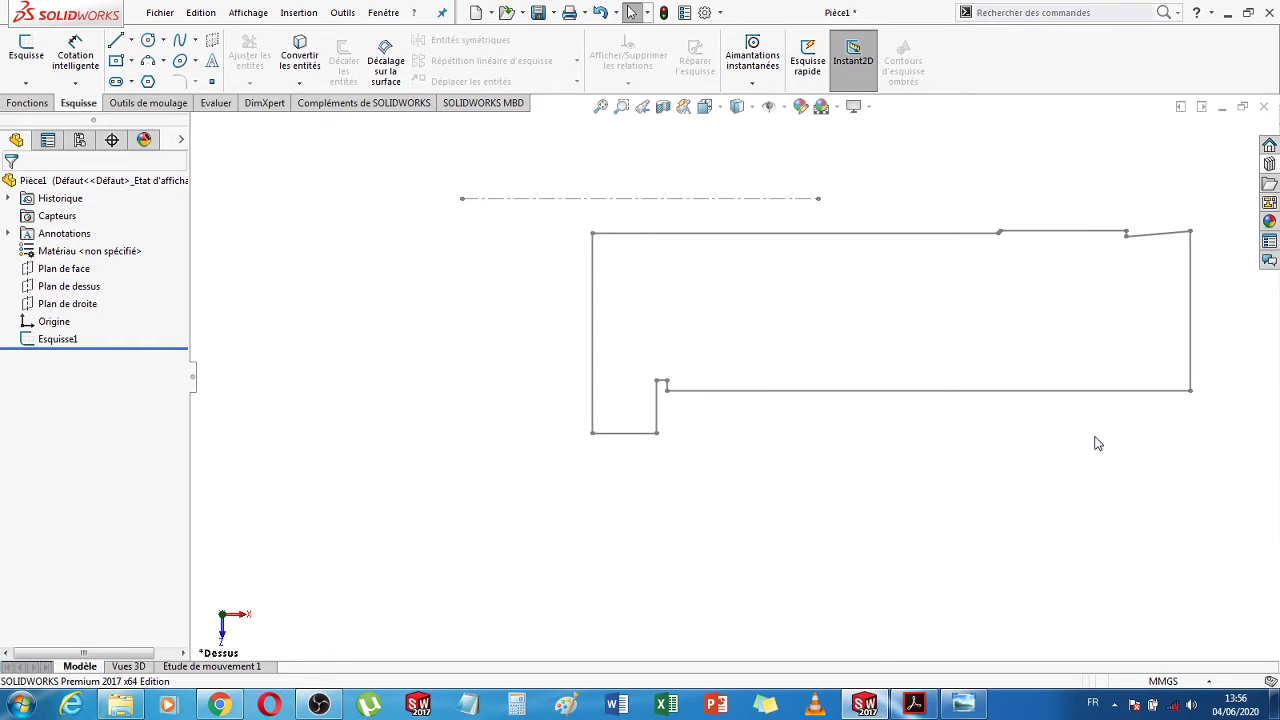
pyautogui.press('z')
pyautogui.moveTo(1021, 432); pyautogui.dragTo(952, 462, button='middle')
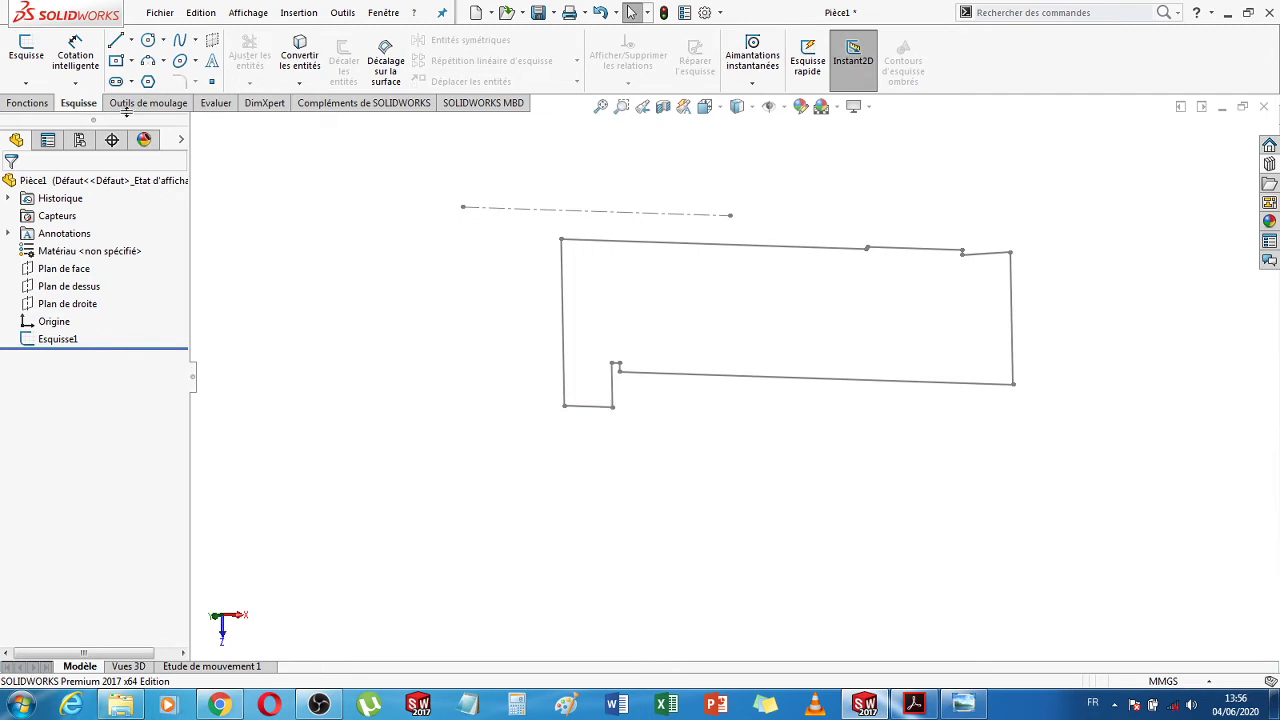
pyautogui.click(26, 104)
pyautogui.click(104, 55)
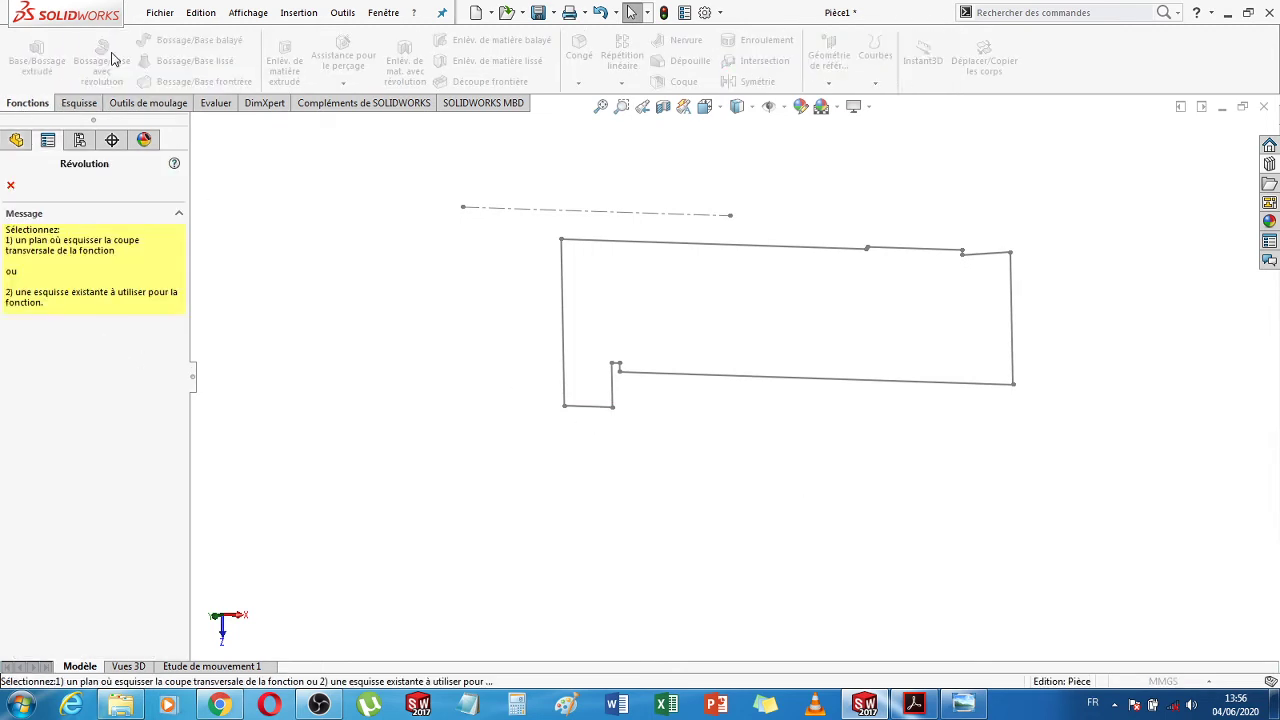
pyautogui.click(545, 219)
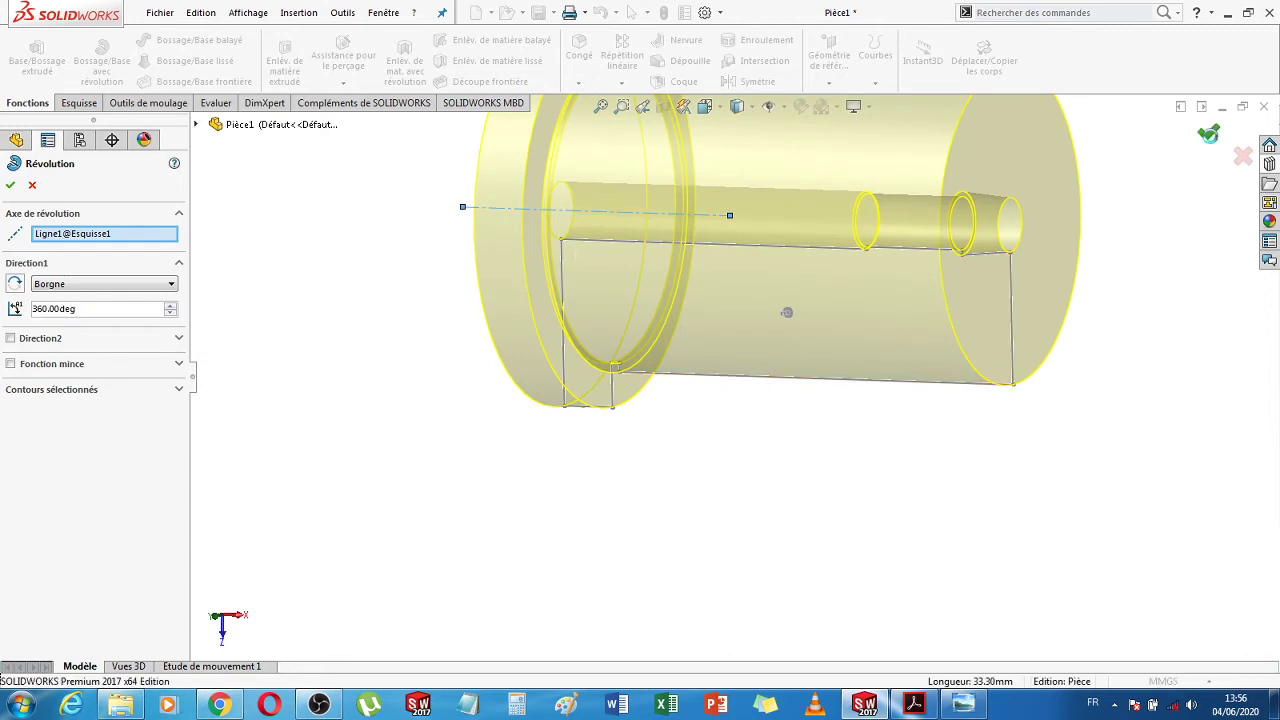
pyautogui.click(1209, 137)
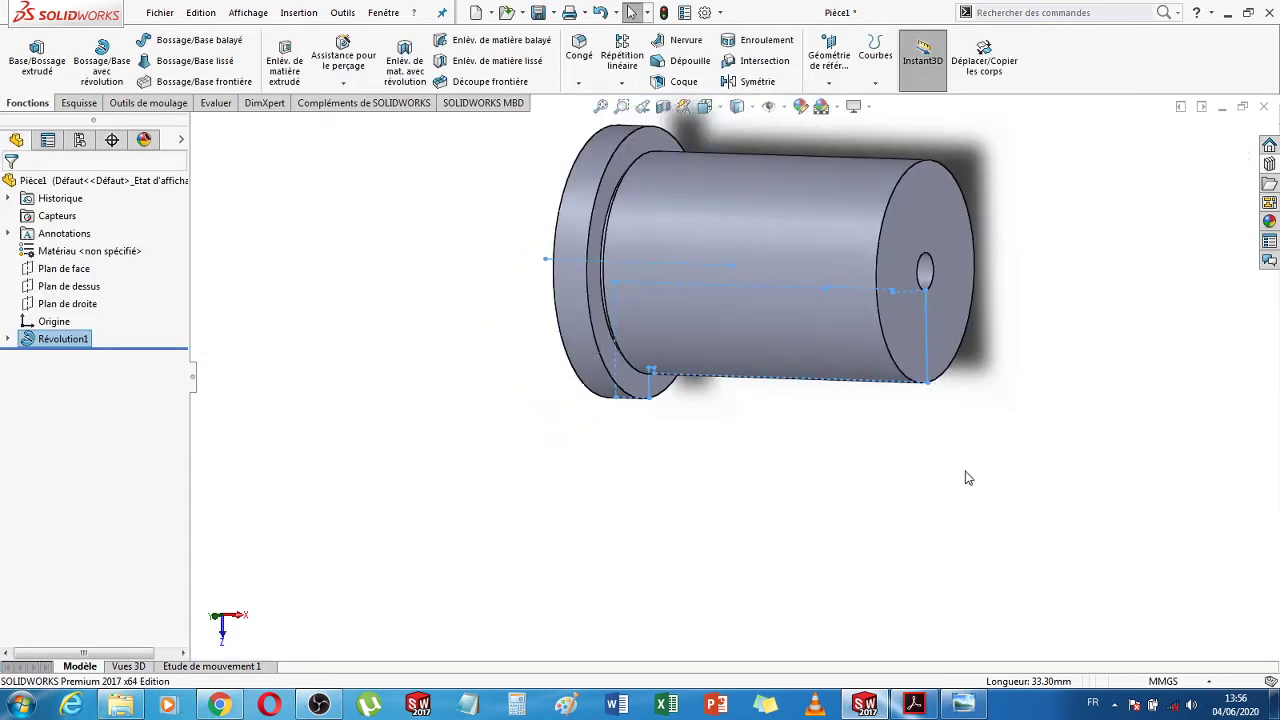
# Examine the revolved bushing from both ends, including the bore openings and the undercut beside the flange
pyautogui.moveTo(704, 530); pyautogui.dragTo(860, 548, button='middle')
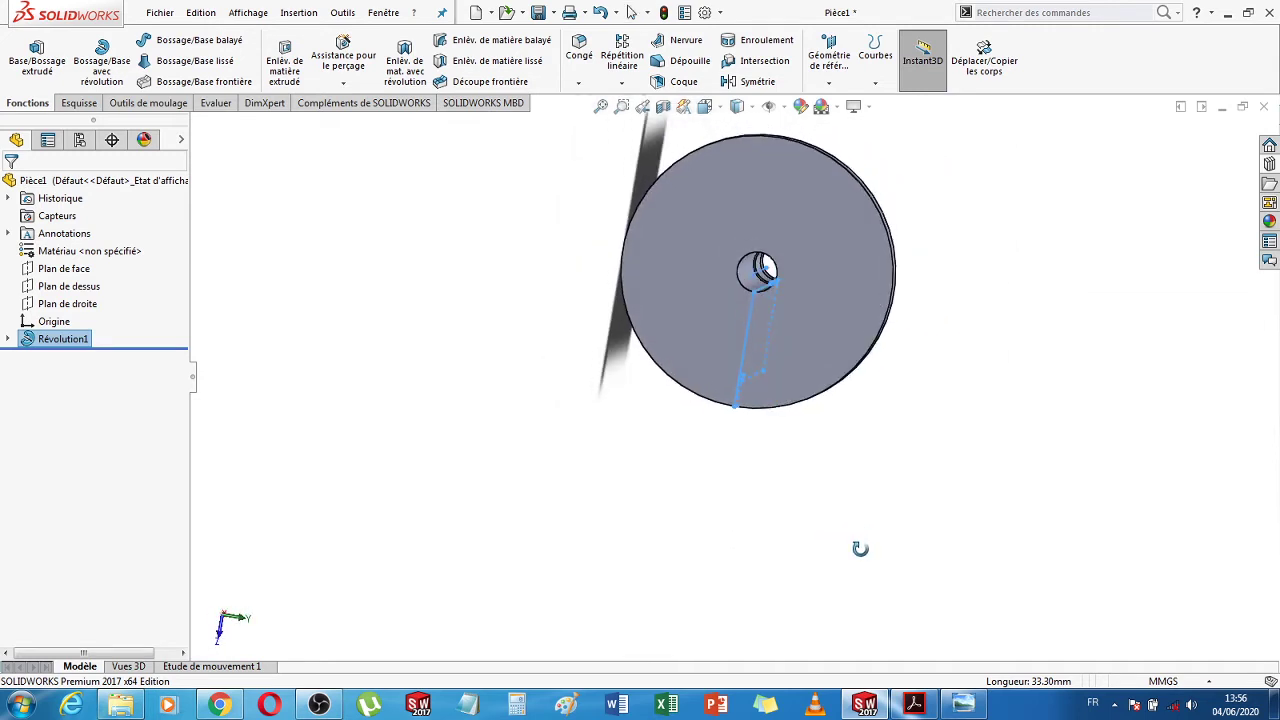
pyautogui.moveTo(960, 411); pyautogui.dragTo(737, 466, button='middle')
pyautogui.scroll(-6, 808, 352)
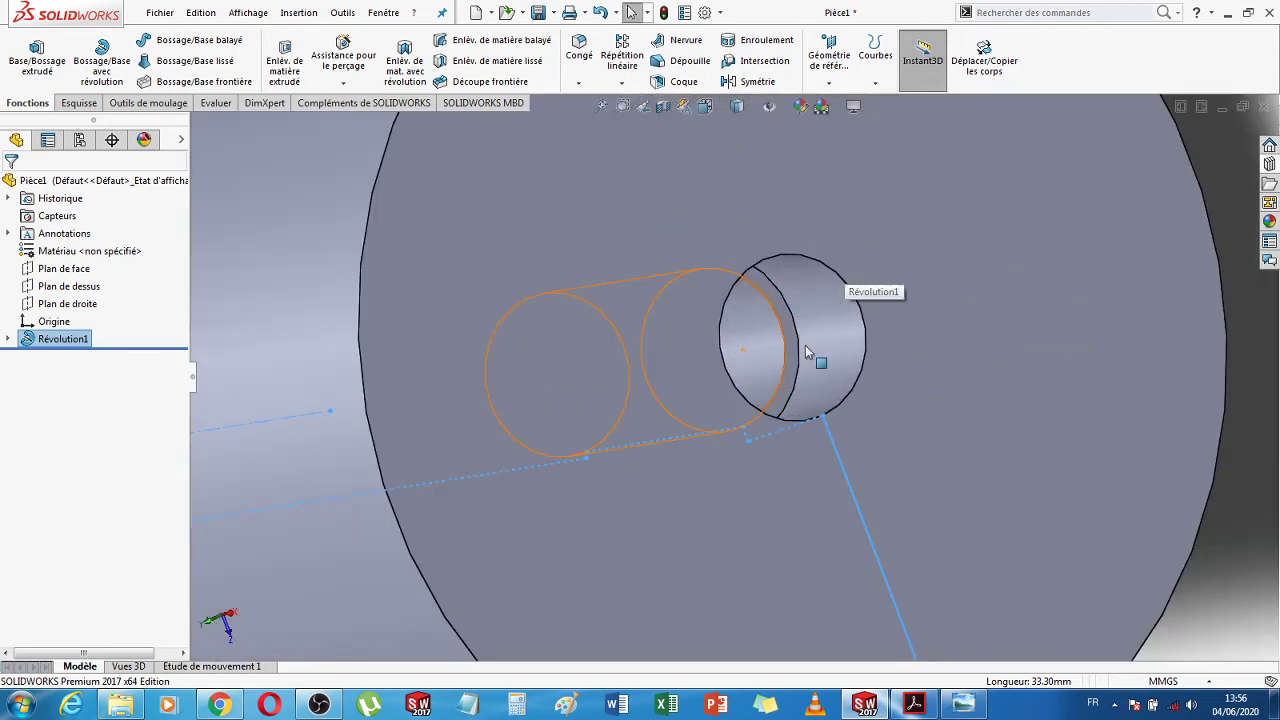
pyautogui.scroll(6, 815, 360)
pyautogui.moveTo(955, 437); pyautogui.dragTo(968, 508, button='middle')
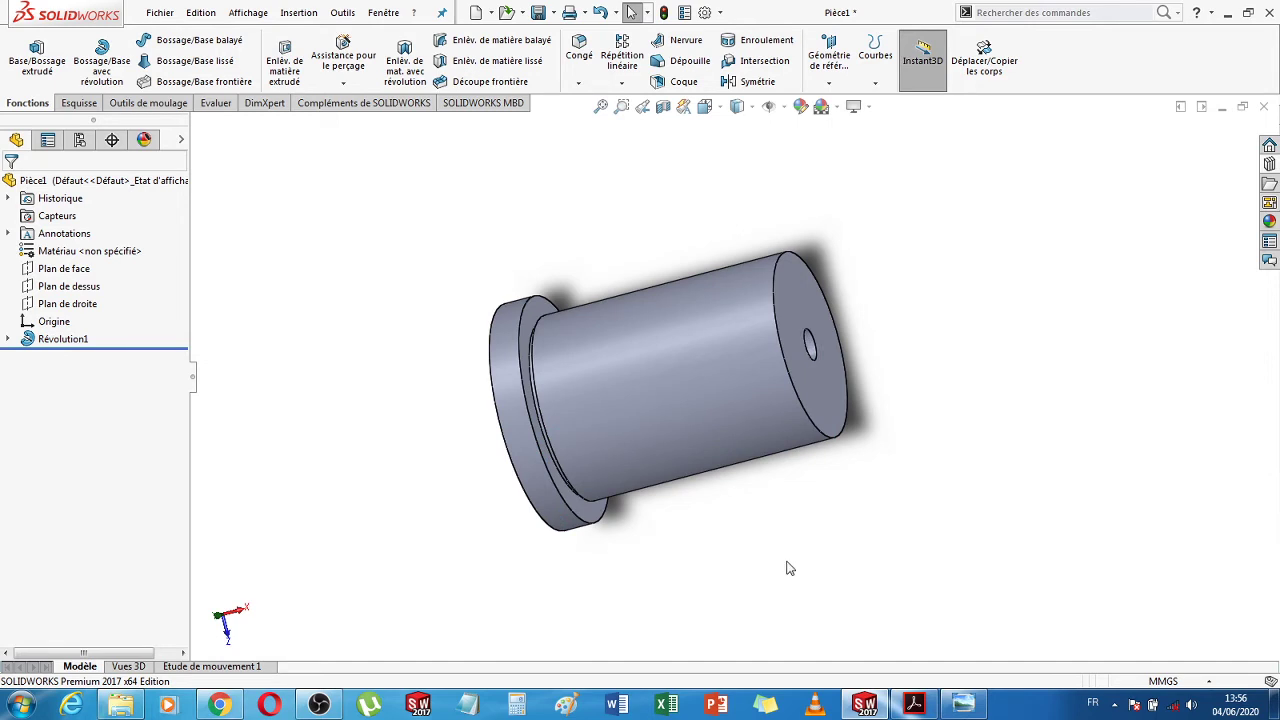
pyautogui.moveTo(775, 575); pyautogui.dragTo(811, 537, button='middle')
pyautogui.scroll(-3, 740, 536)
pyautogui.scroll(3, 737, 540)
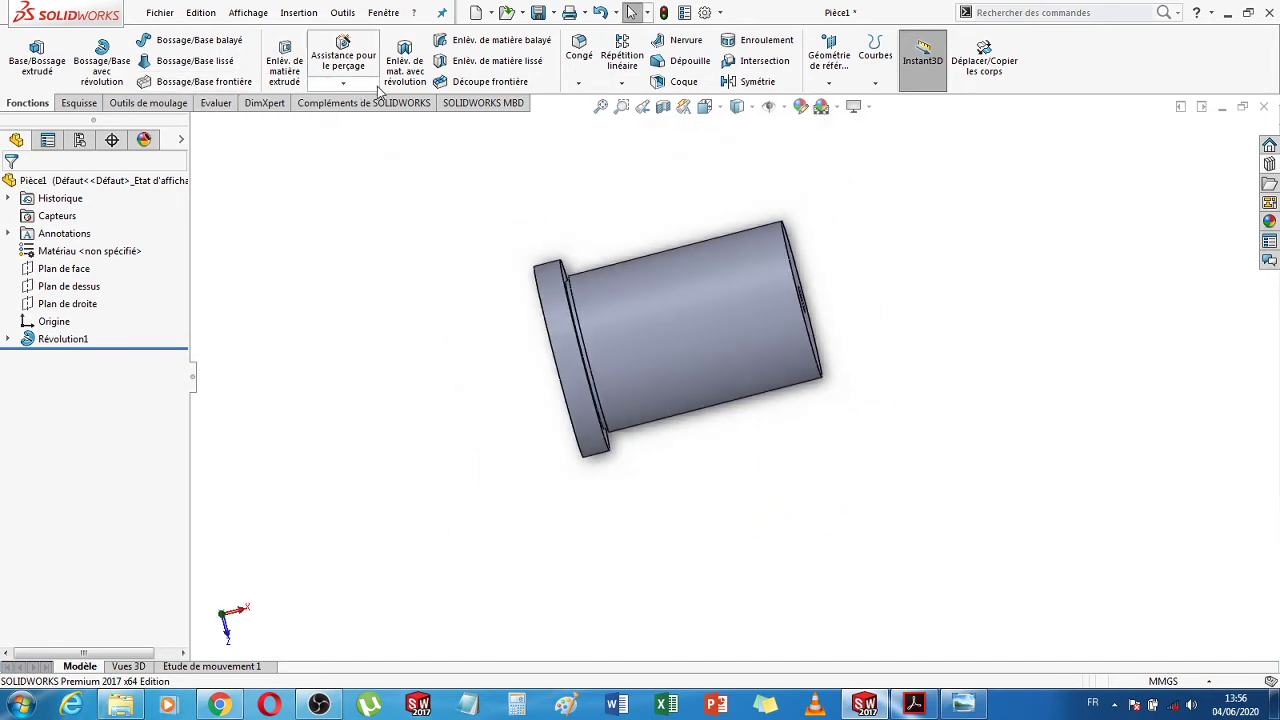
# Chamfer the flange end face's outer edge and its bore edge at 0.5 mm and 45°
pyautogui.click(578, 86)
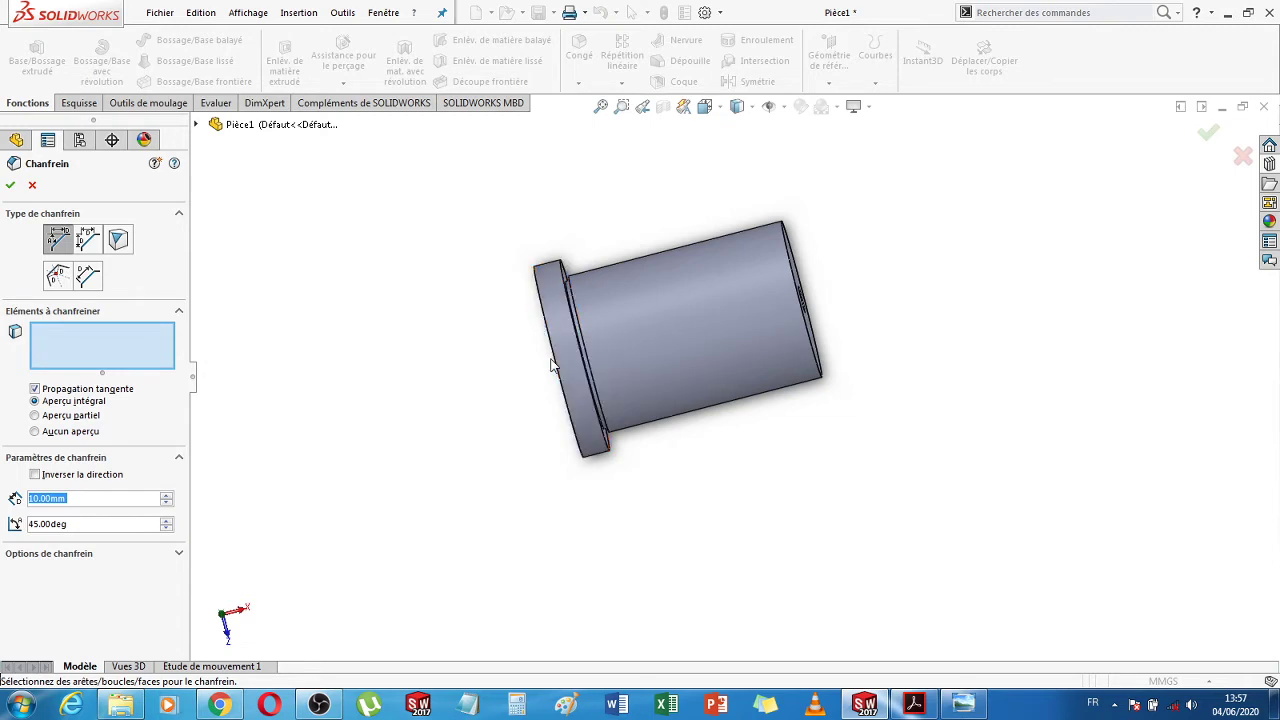
pyautogui.scroll(-5, 520, 365)
pyautogui.moveTo(520, 363); pyautogui.dragTo(541, 360, button='middle')
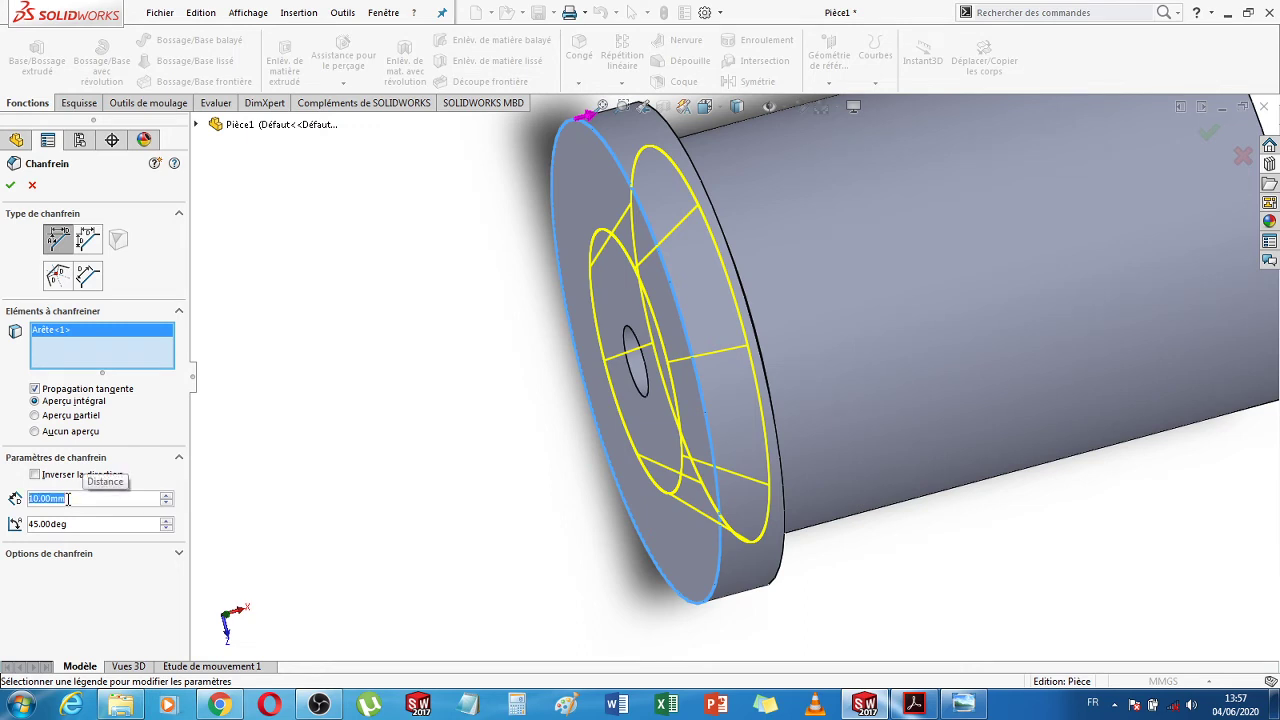
pyautogui.write('0.5')
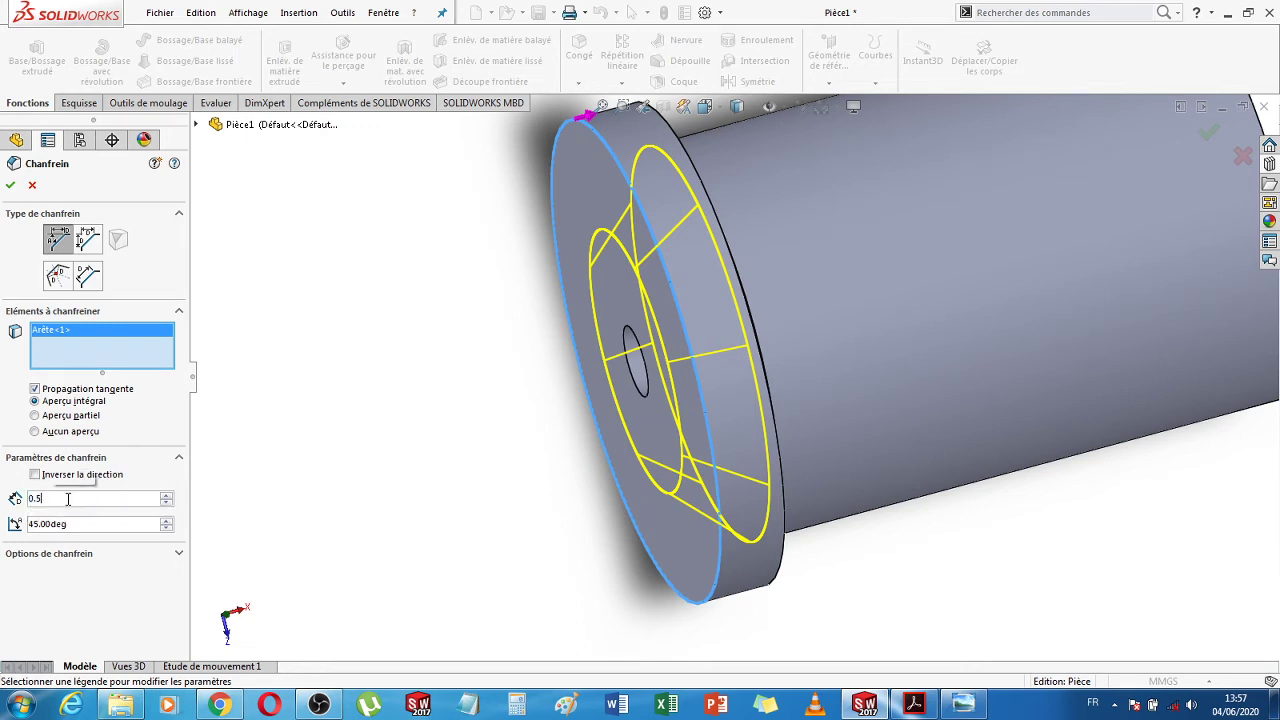
pyautogui.press('Return')
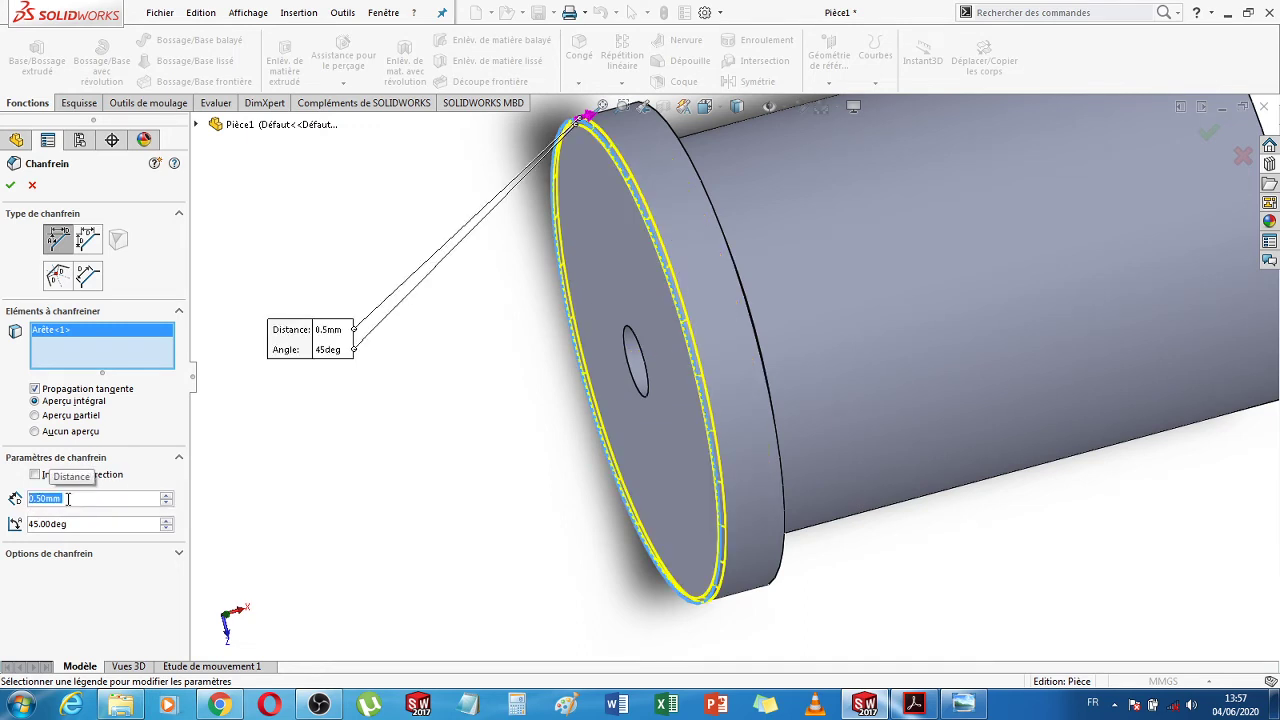
pyautogui.click(630, 372)
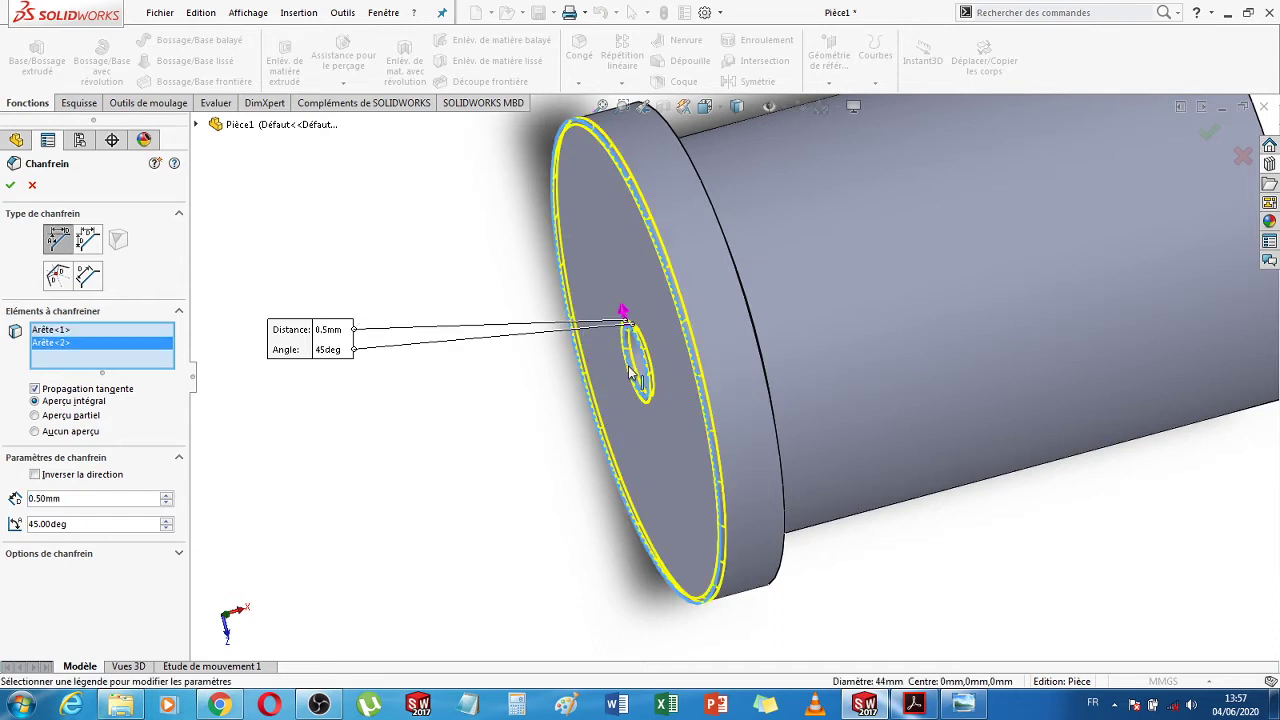
pyautogui.click(11, 186)
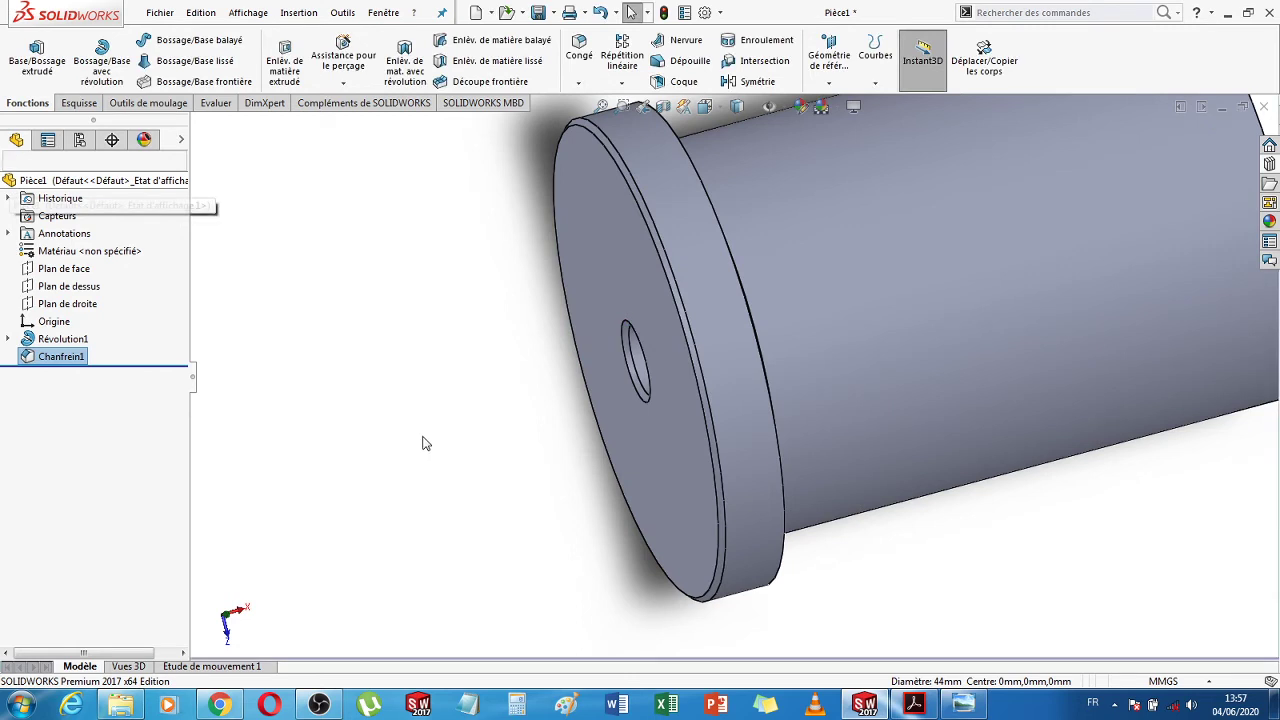
# Review the chamfered bushing and the dimensions of the sketch behind its revolved feature
pyautogui.press('f')
pyautogui.moveTo(1009, 549); pyautogui.dragTo(700, 431, button='middle')
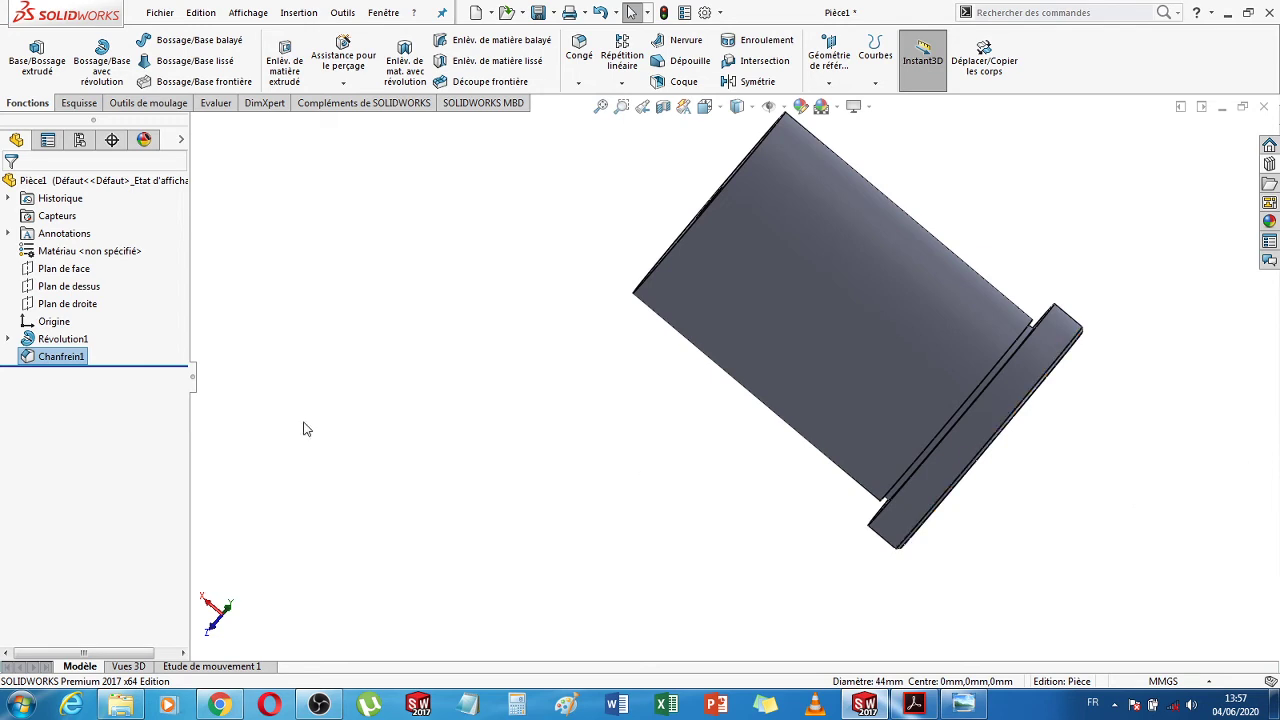
pyautogui.click(9, 340)
pyautogui.click(76, 356)
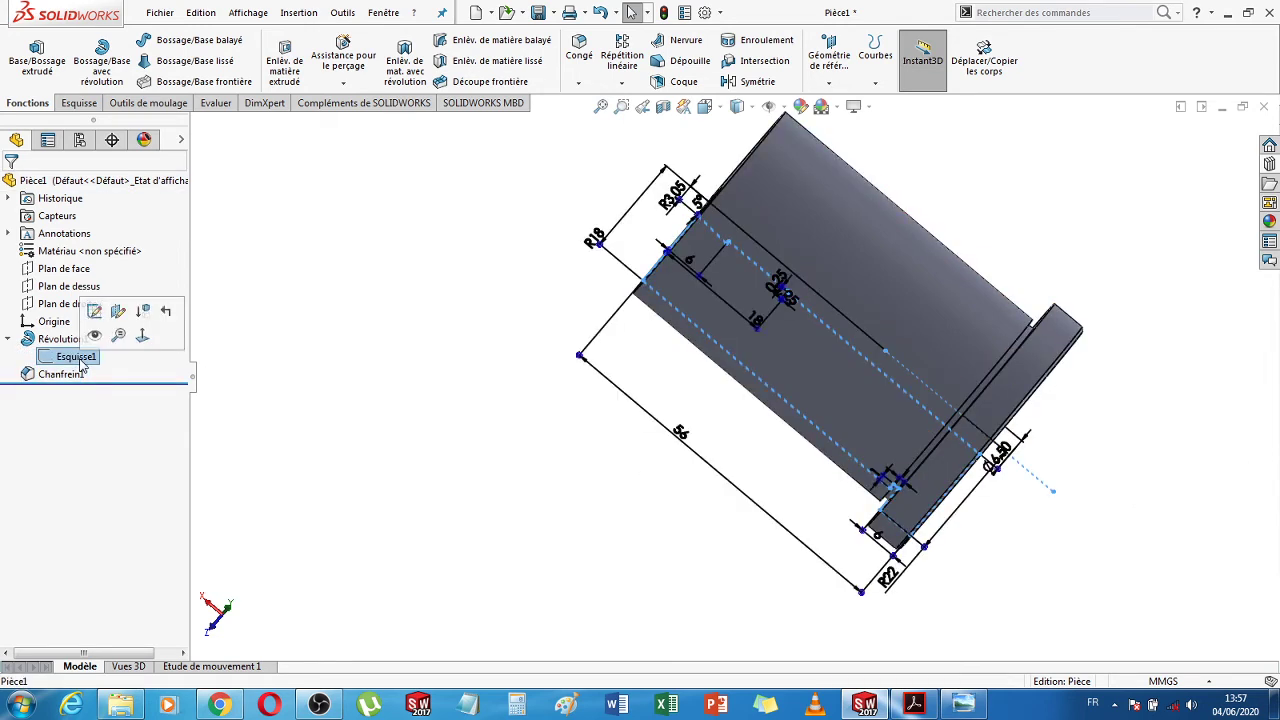
pyautogui.click(405, 389)
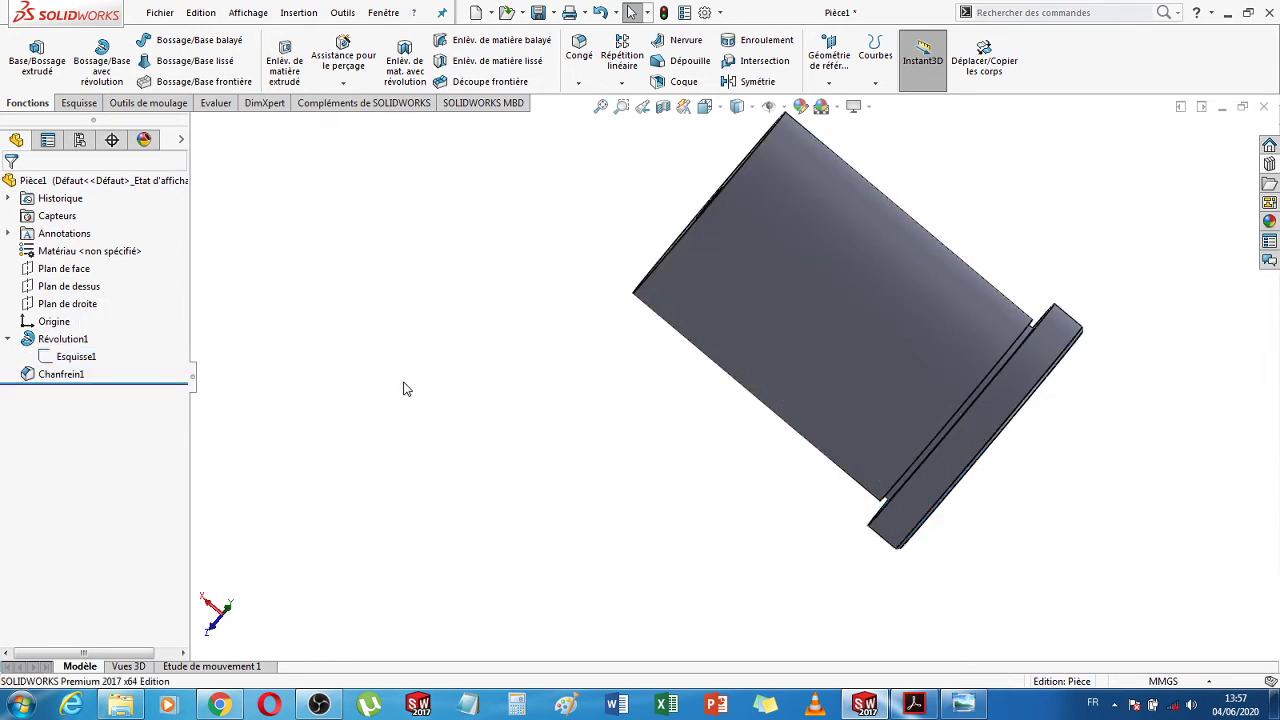
pyautogui.moveTo(1180, 477); pyautogui.dragTo(870, 505, button='middle')
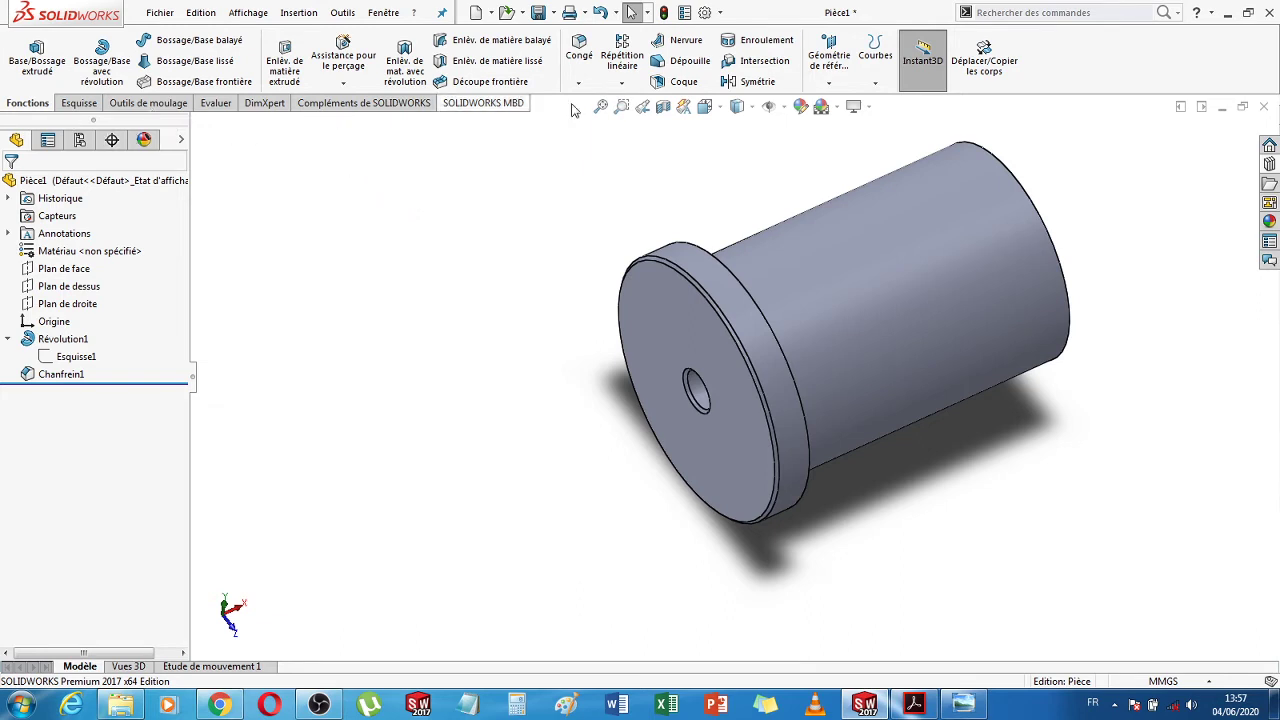
# Create a reference plane parallel to the Top Plane (Plan de dessus) and tangent to the flange's outer cylindrical face
pyautogui.click(827, 50)
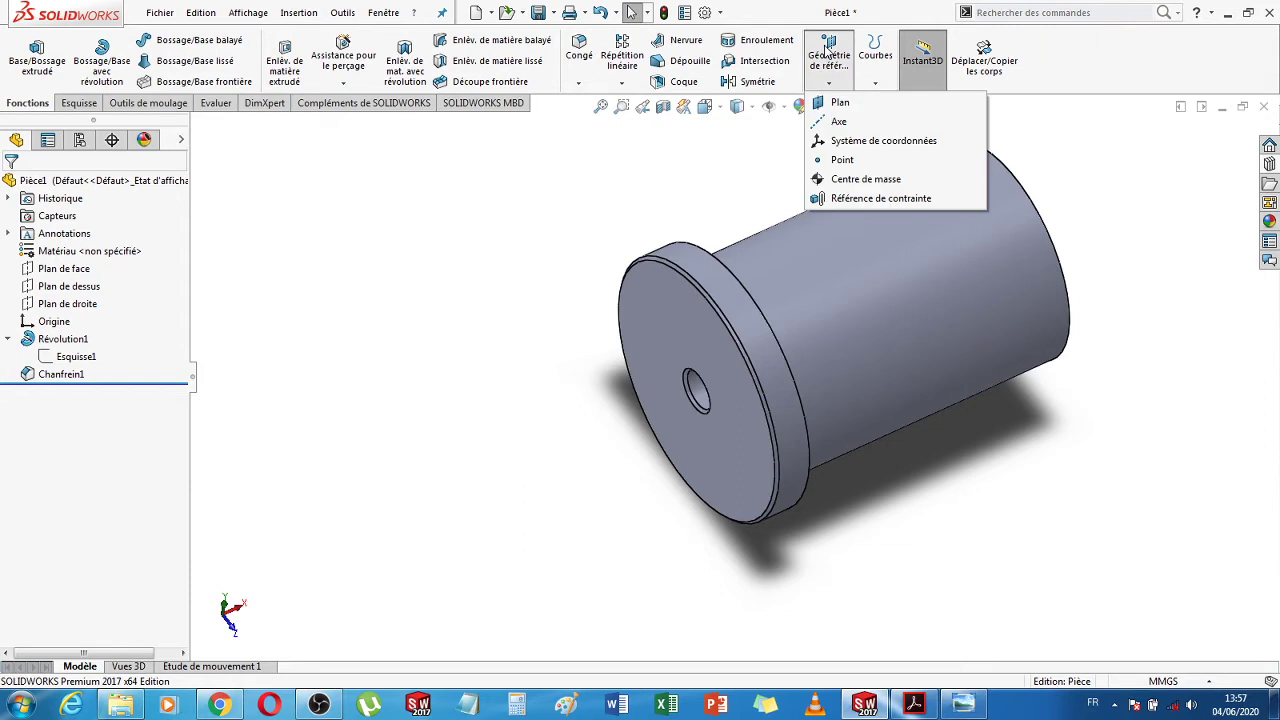
pyautogui.click(836, 106)
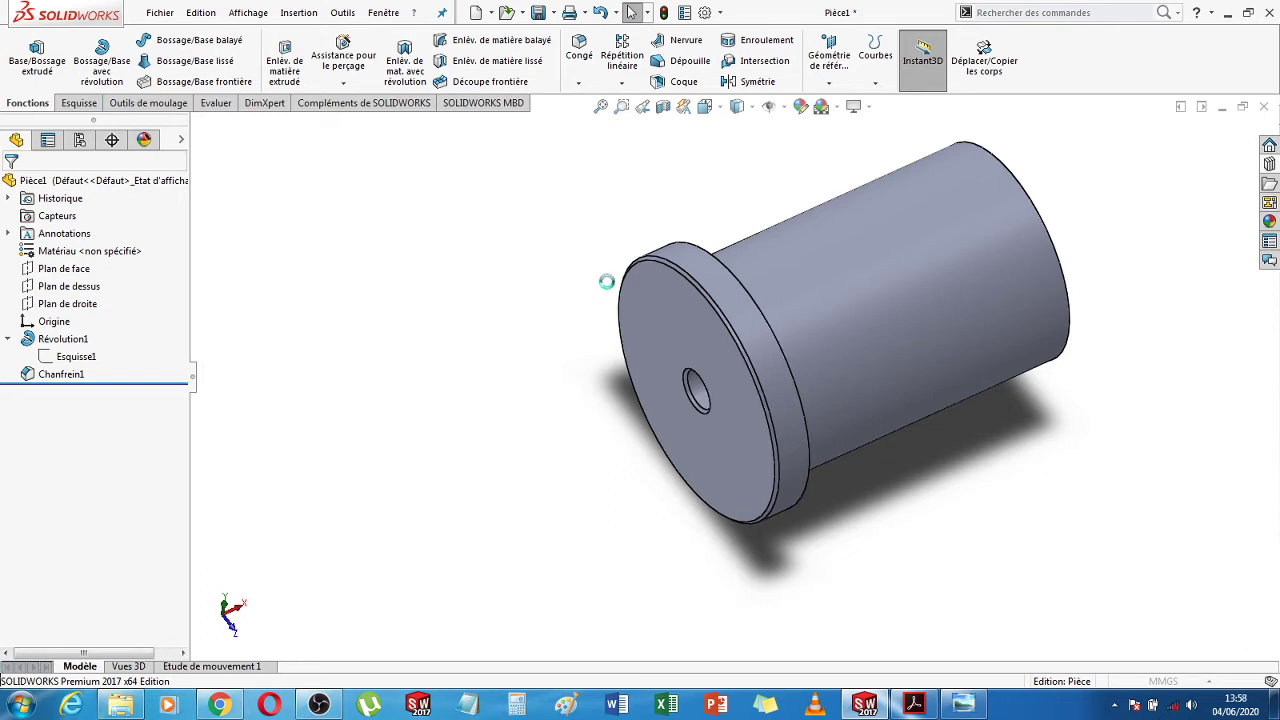
pyautogui.scroll(2, 1116, 418)
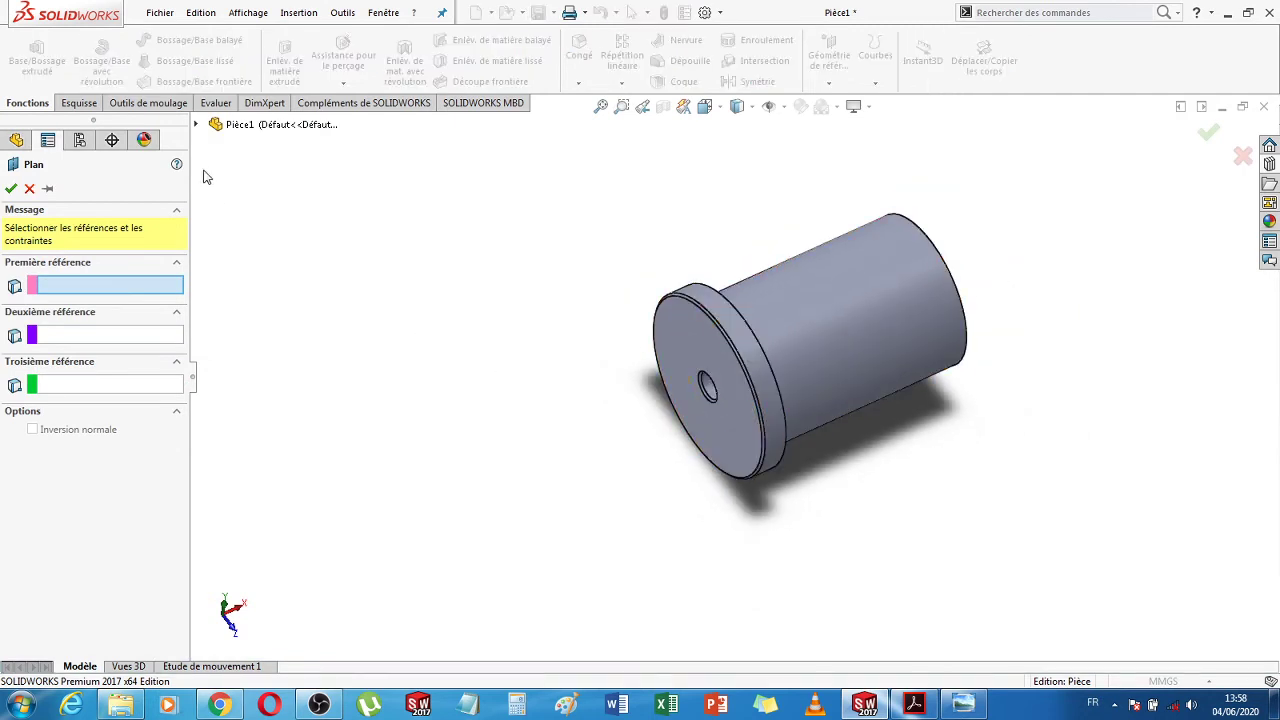
pyautogui.click(196, 124)
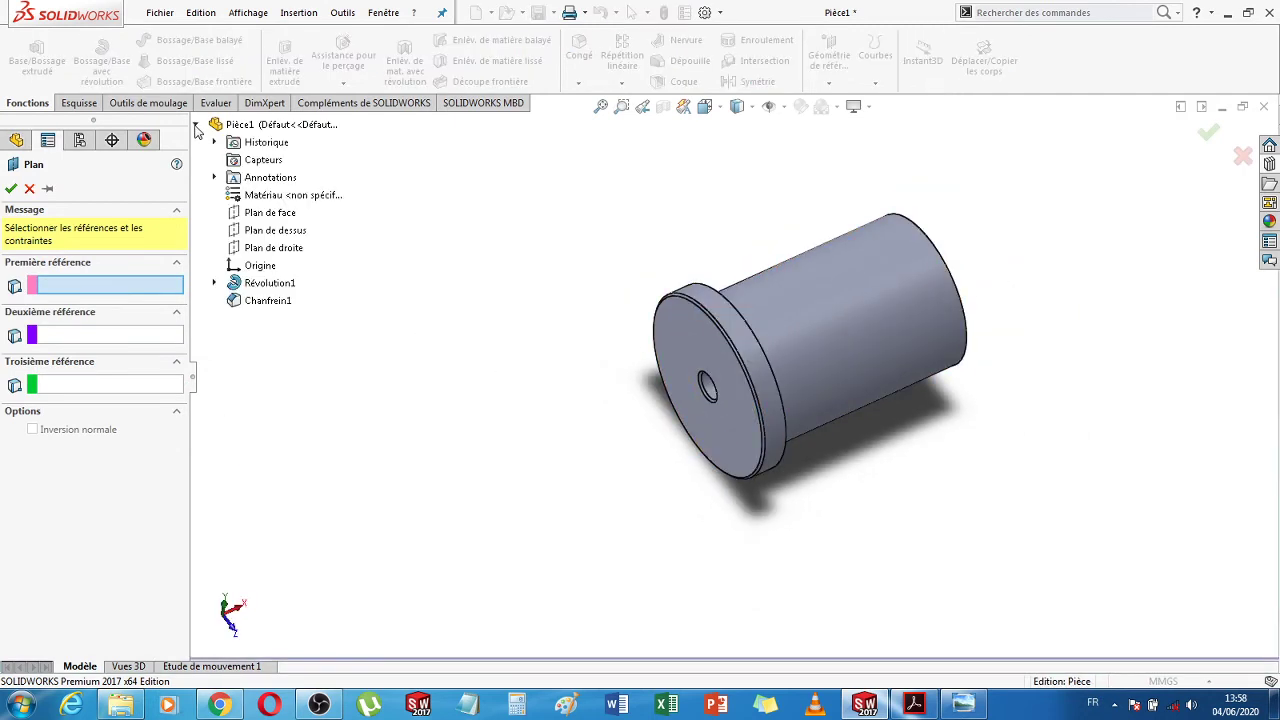
pyautogui.click(276, 232)
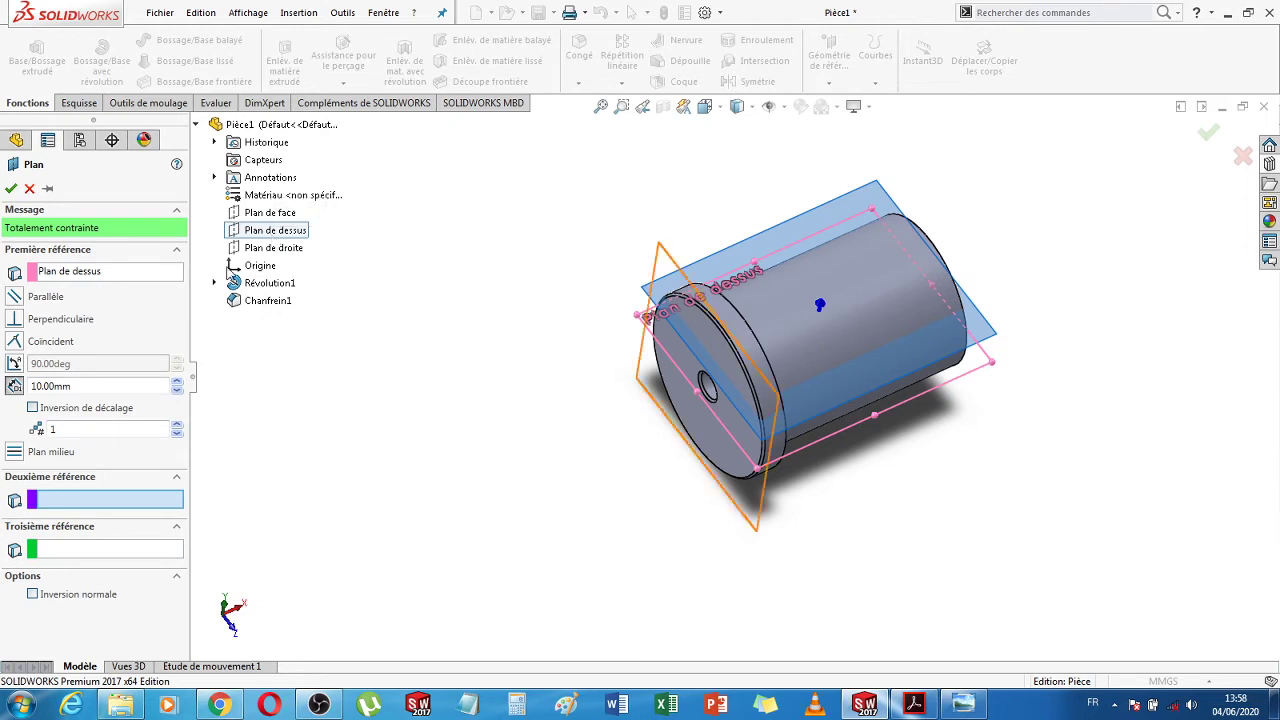
pyautogui.click(15, 298)
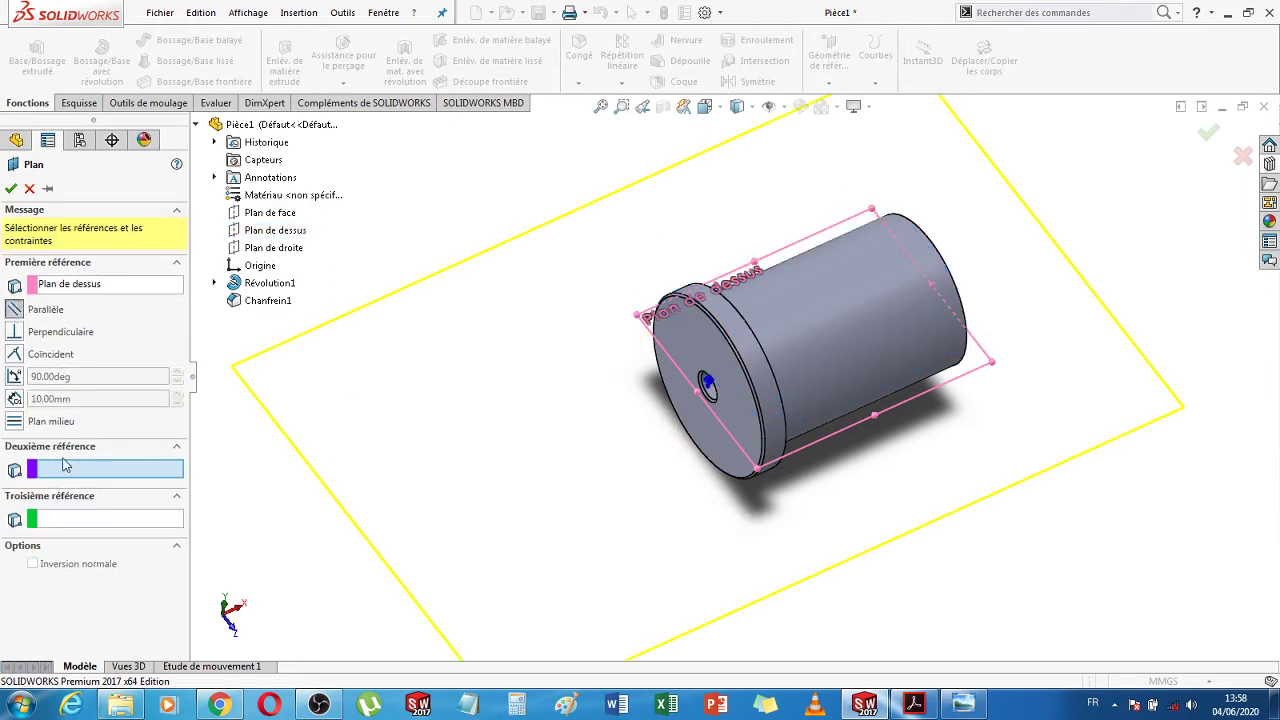
pyautogui.click(756, 360)
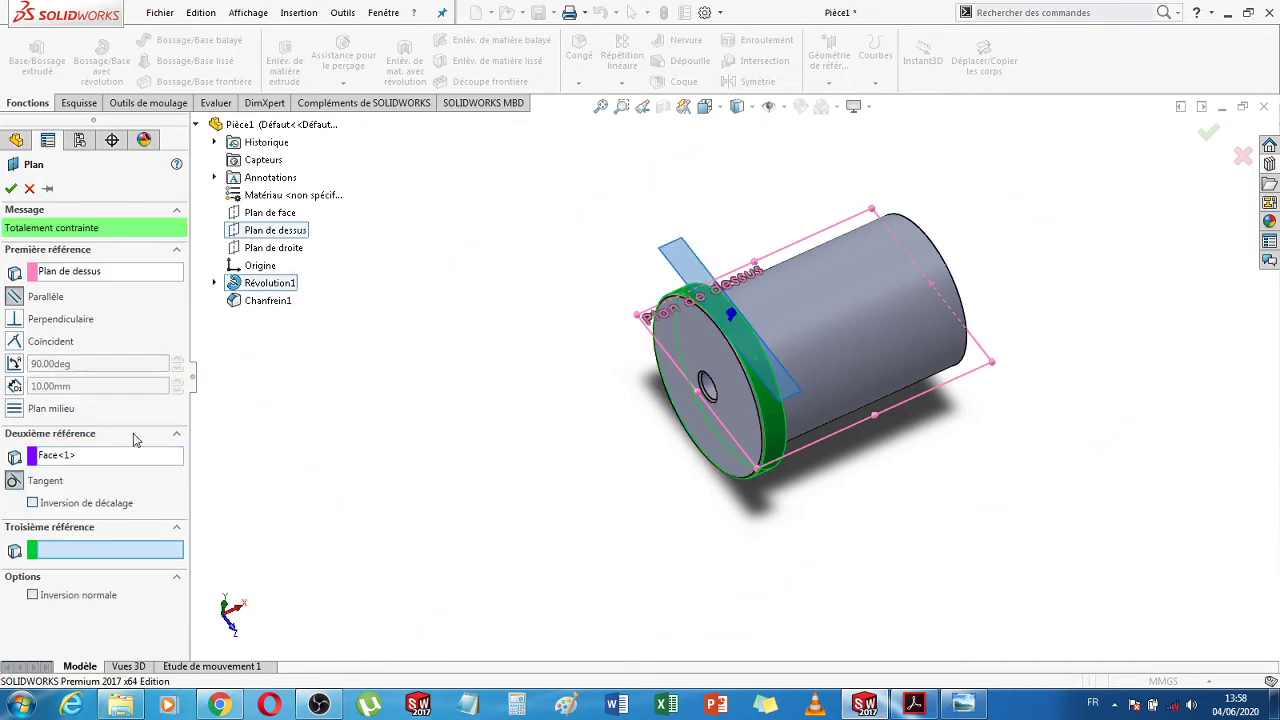
pyautogui.click(11, 191)
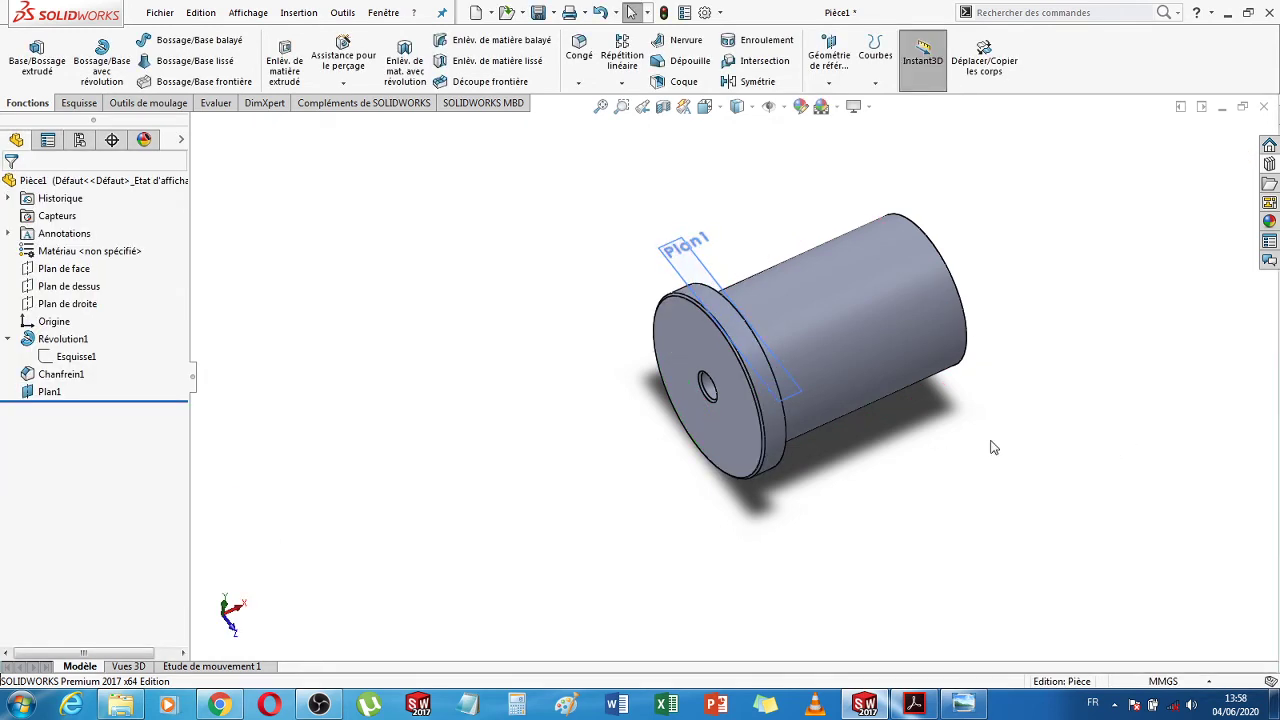
# Open a sketch on the new tangent plane and place a sketch point on the flange's rim
pyautogui.click(45, 392)
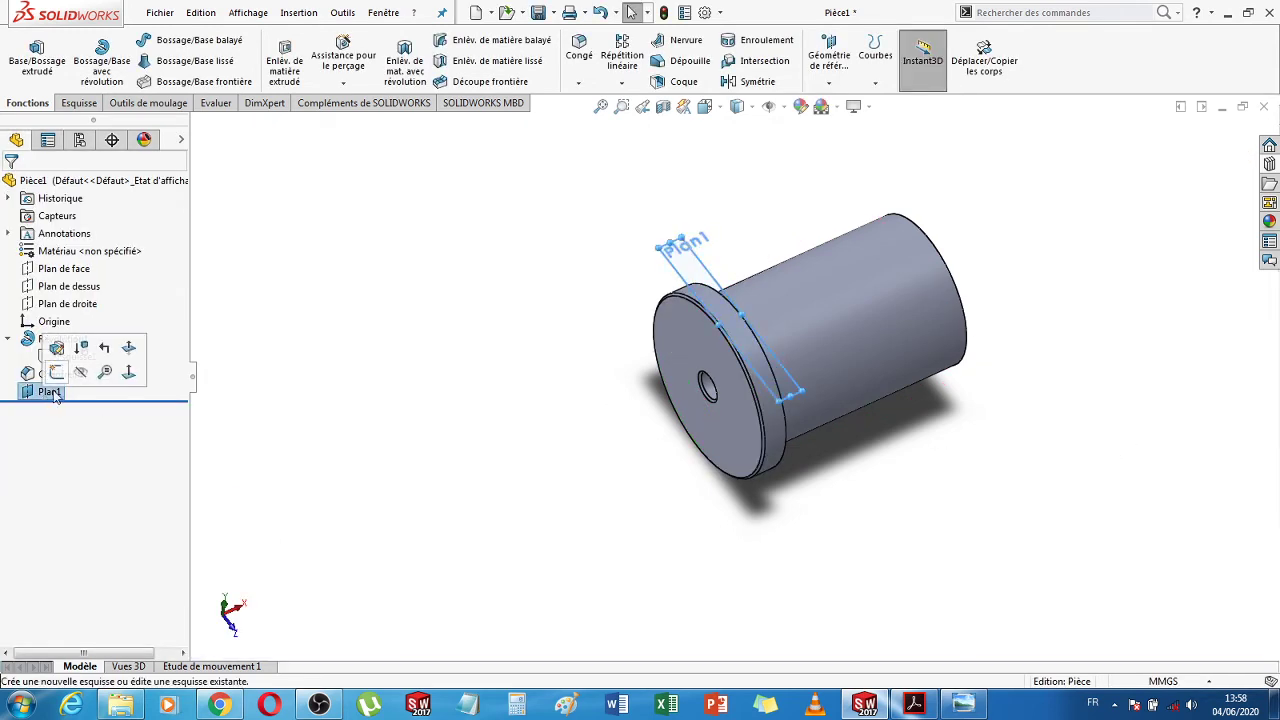
pyautogui.click(57, 348)
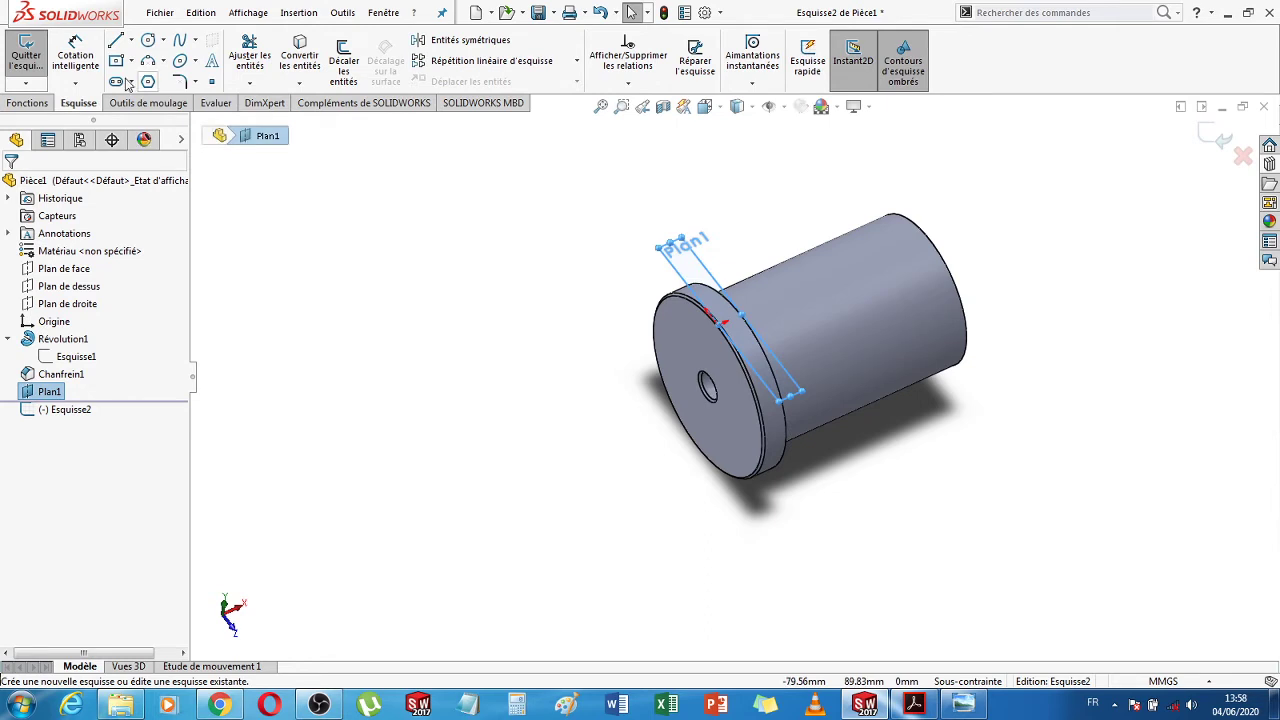
pyautogui.scroll(-6, 720, 325)
pyautogui.scroll(-1, 705, 330)
pyautogui.click(664, 283)
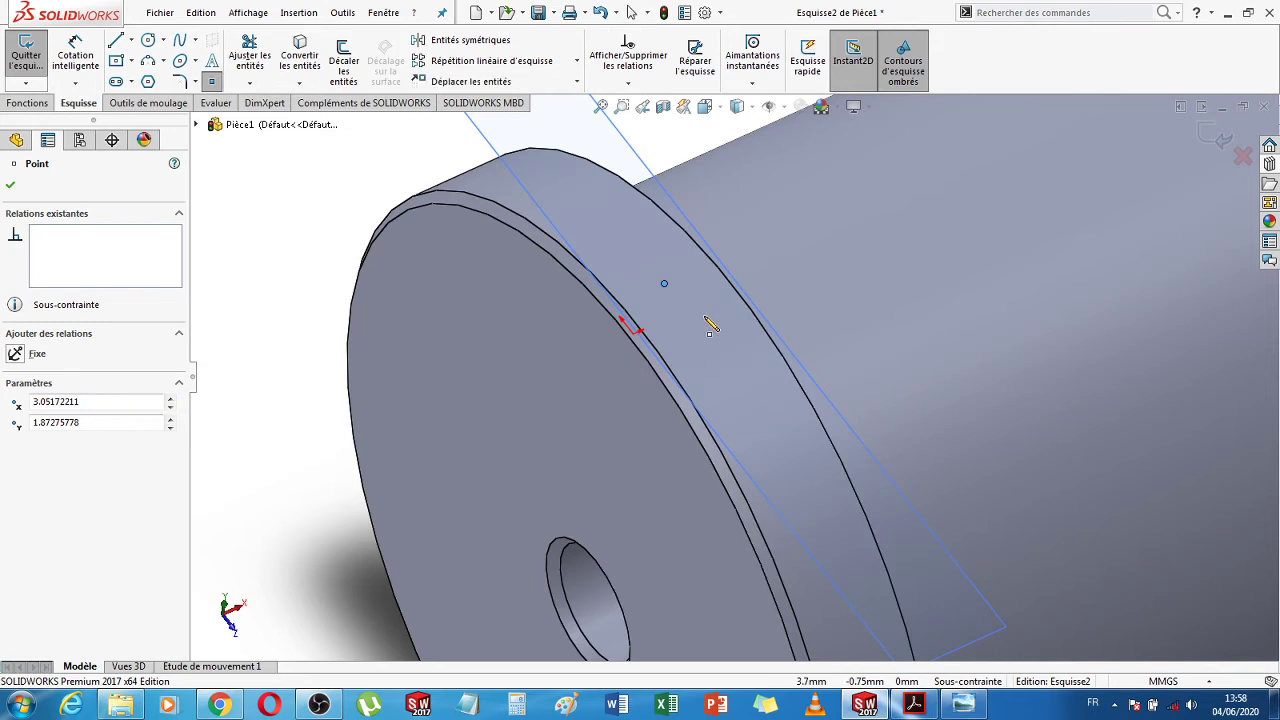
pyautogui.press('Escape')
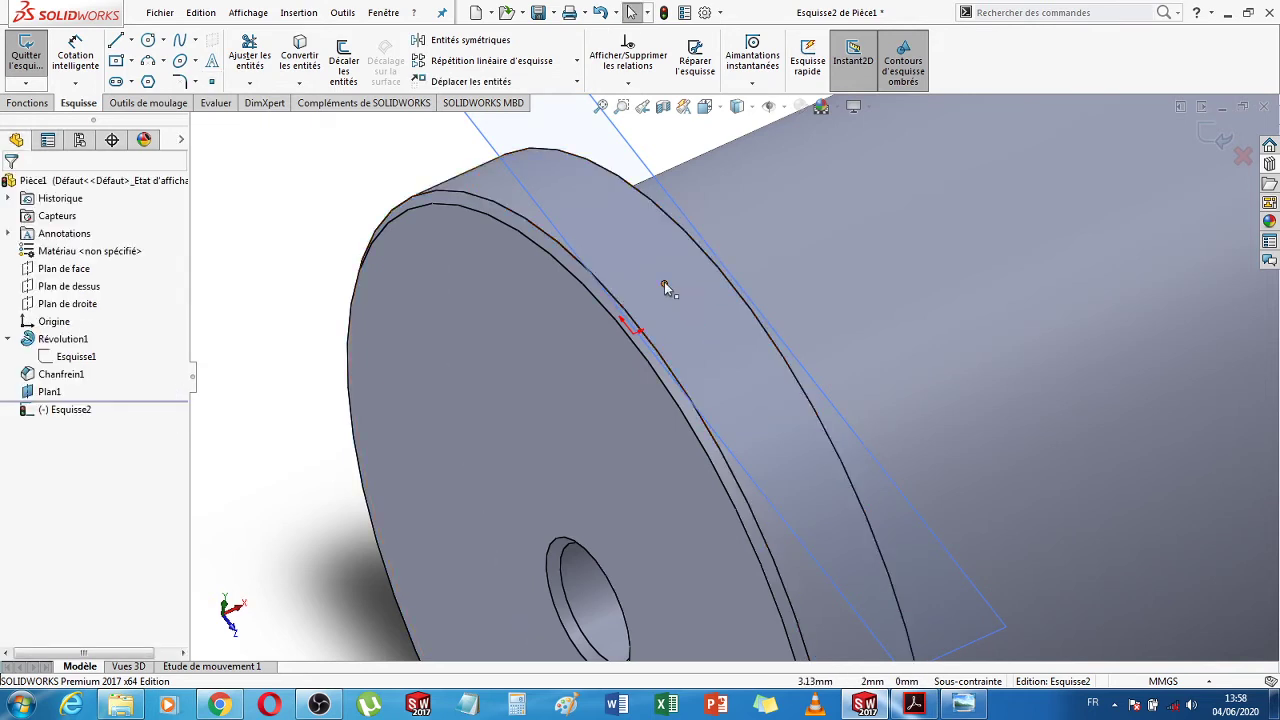
# View the sketch plane face-on and add a Horizontal relation between the sketch point and the origin
pyautogui.click(664, 284)
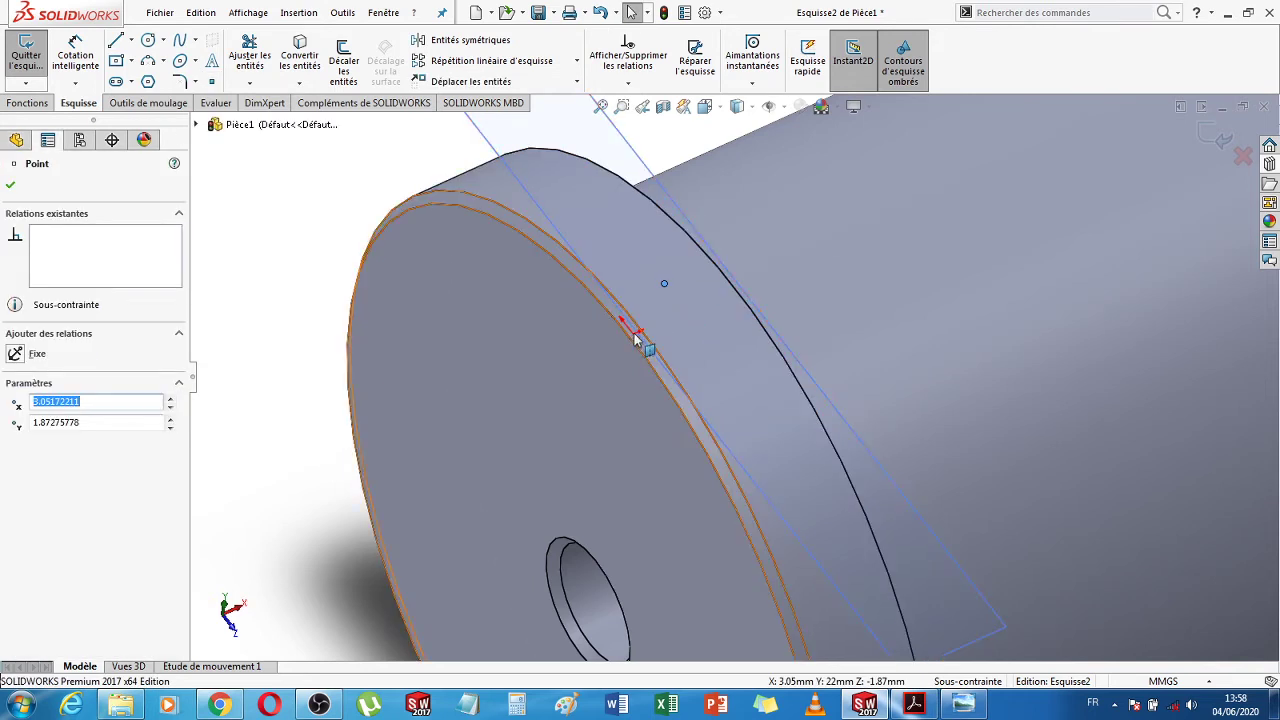
pyautogui.scroll(3, 736, 367)
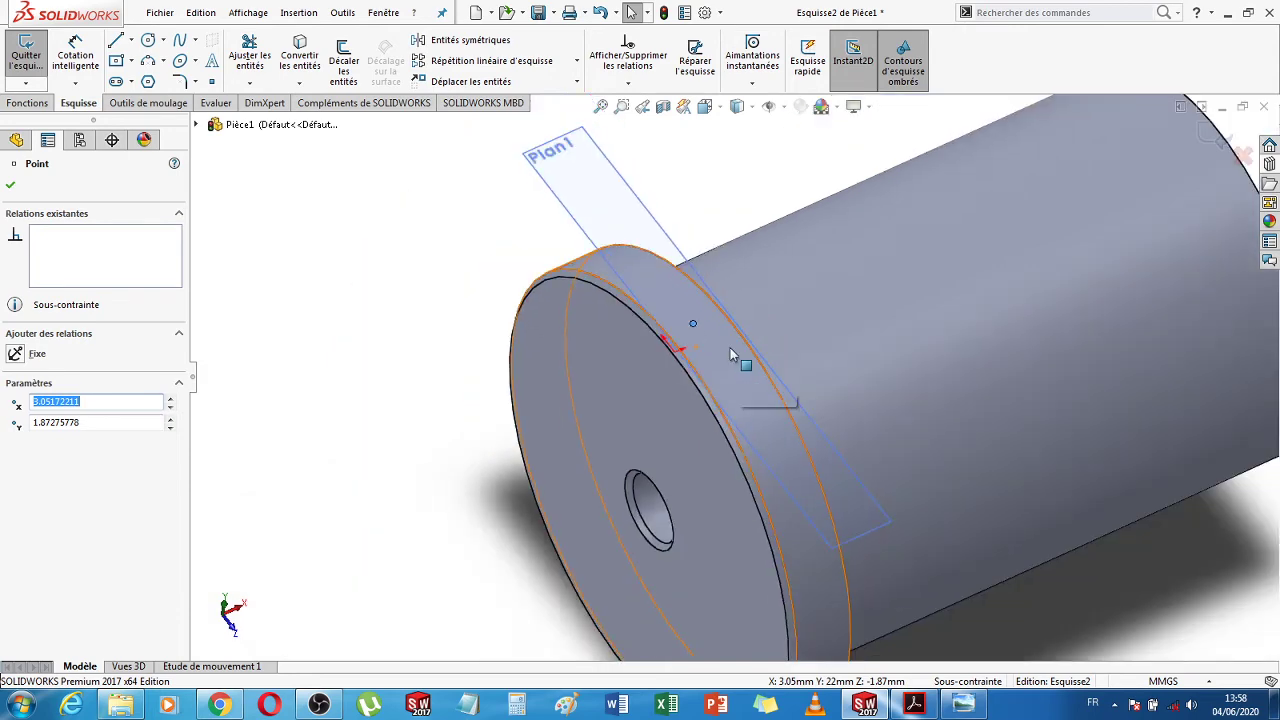
pyautogui.scroll(3, 731, 355)
pyautogui.moveTo(551, 406); pyautogui.dragTo(511, 374, button='middle')
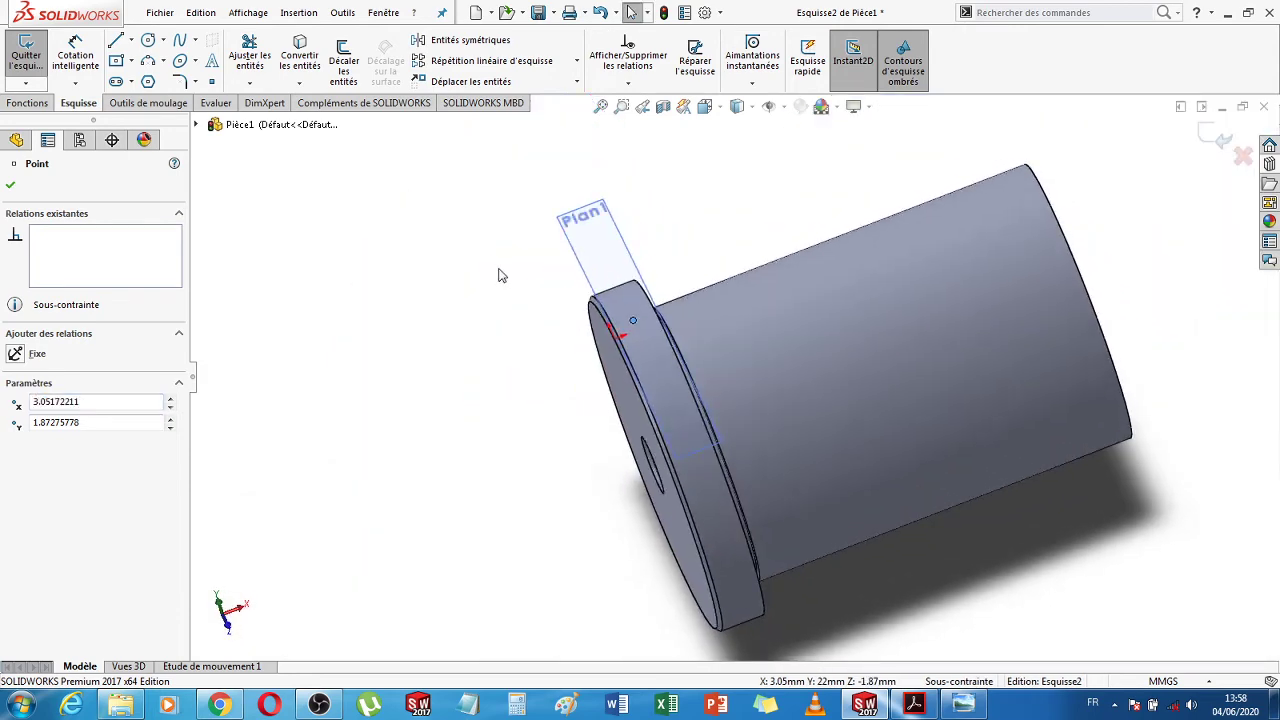
pyautogui.click(590, 252)
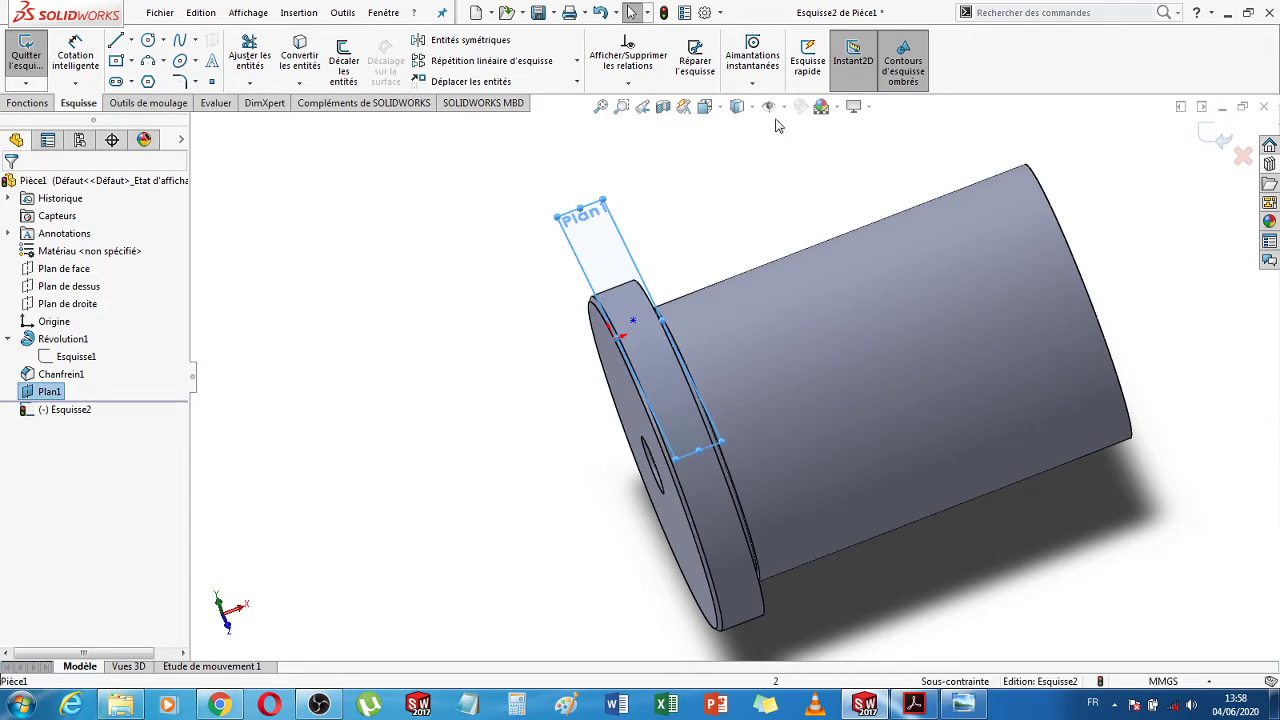
pyautogui.click(722, 109)
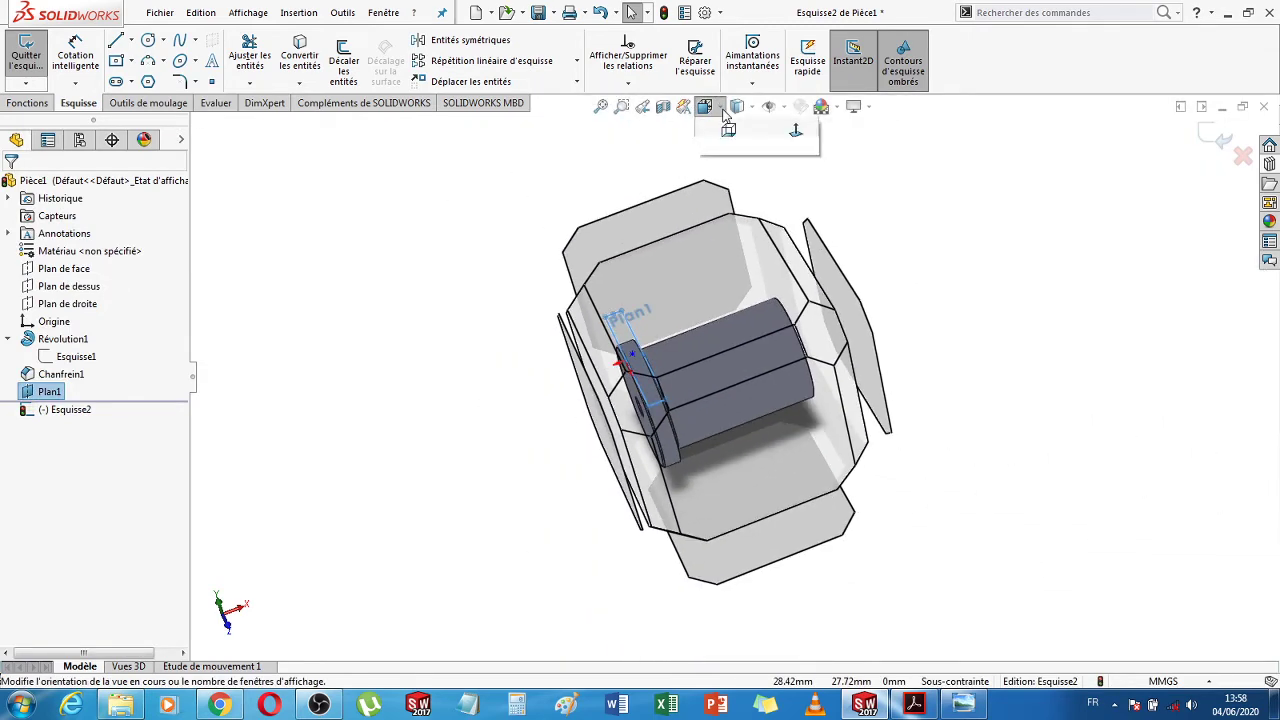
pyautogui.click(800, 200)
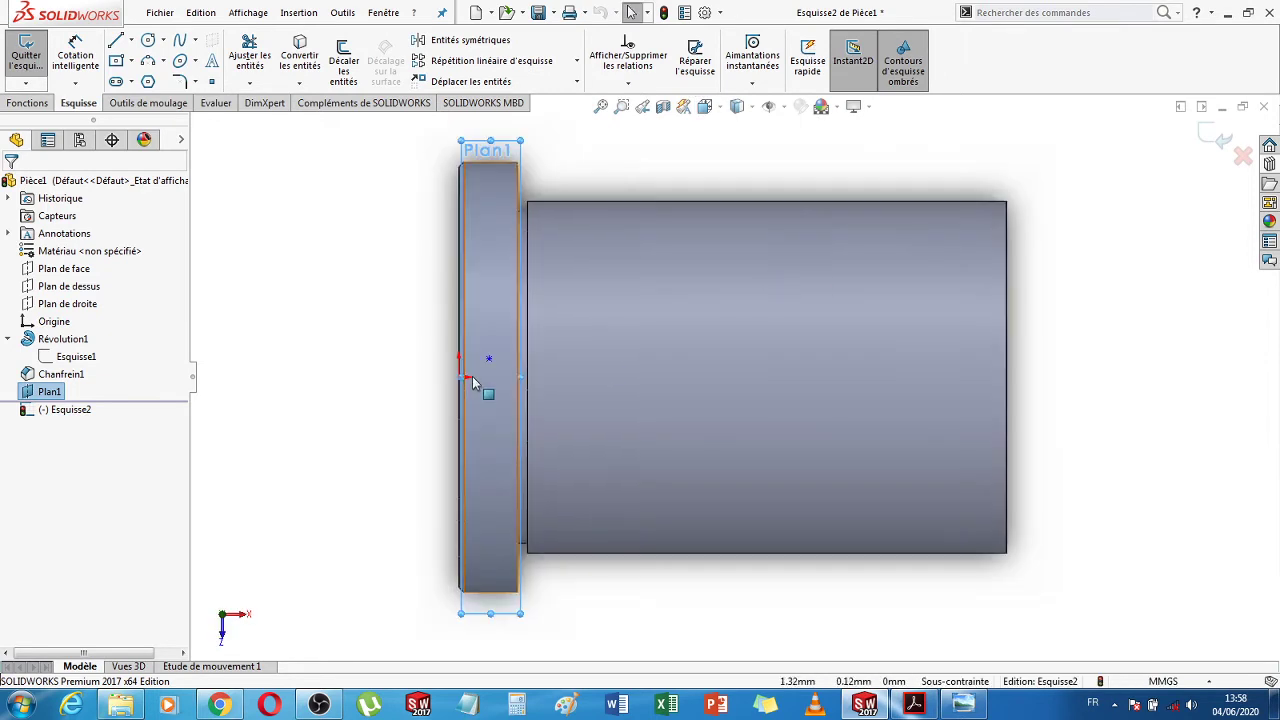
pyautogui.scroll(-5, 542, 375)
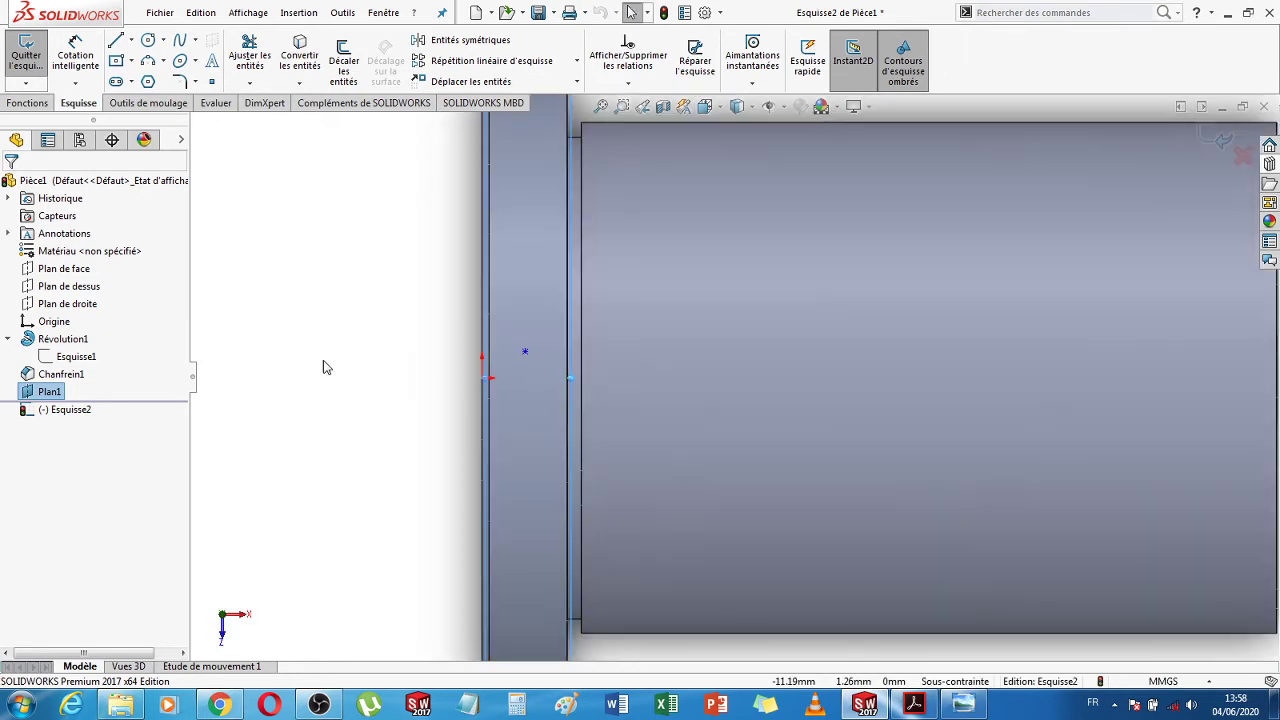
pyautogui.click(525, 352)
pyautogui.keyDown('ctrl'); pyautogui.click(482, 378); pyautogui.keyUp('ctrl')
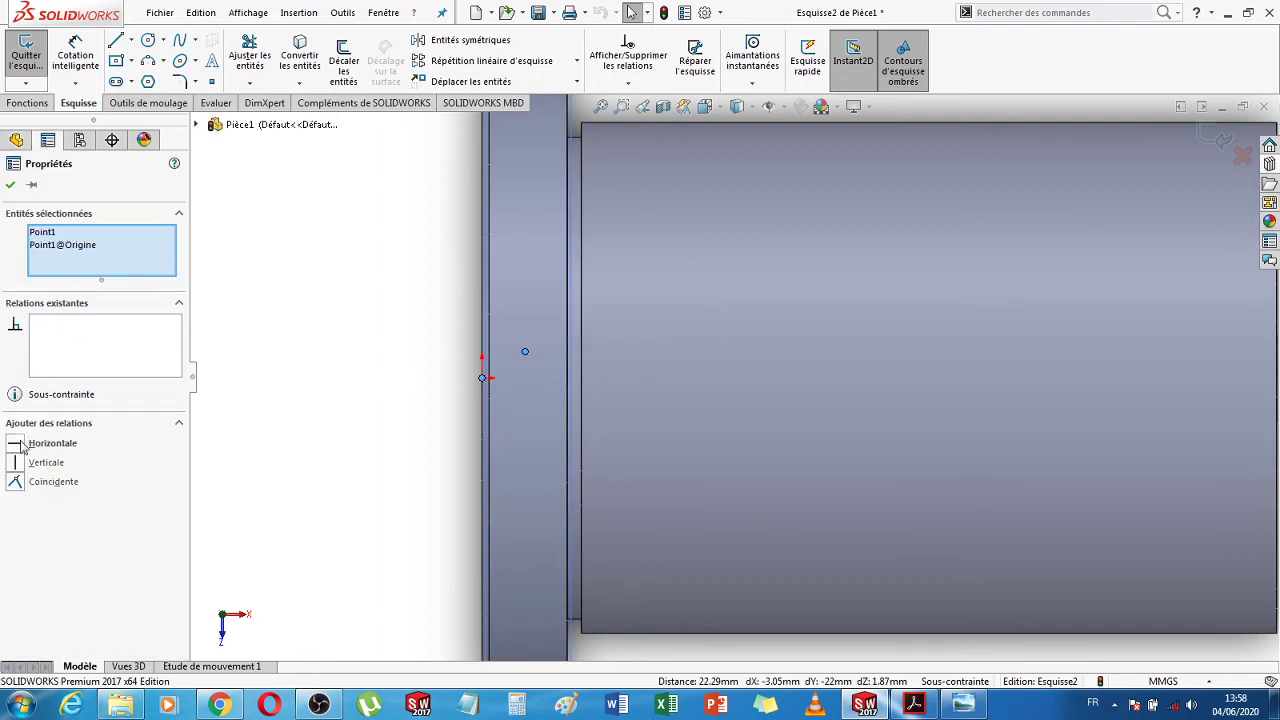
pyautogui.click(22, 446)
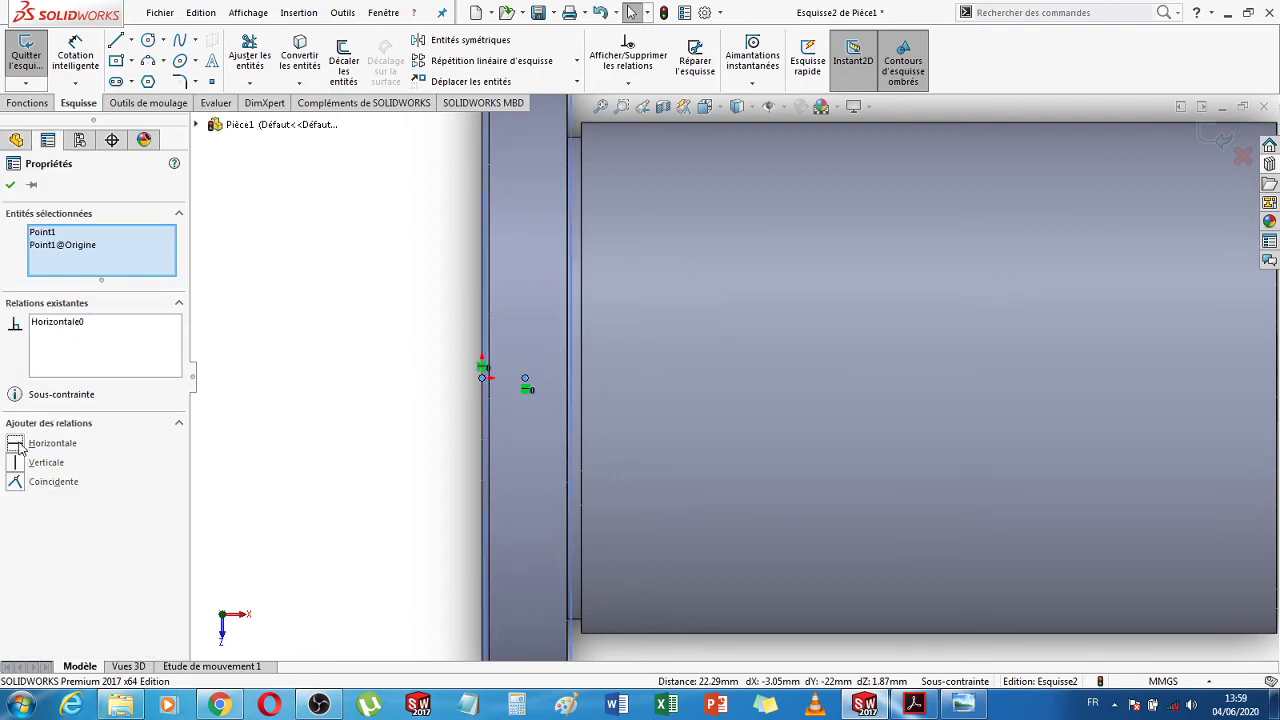
pyautogui.click(11, 187)
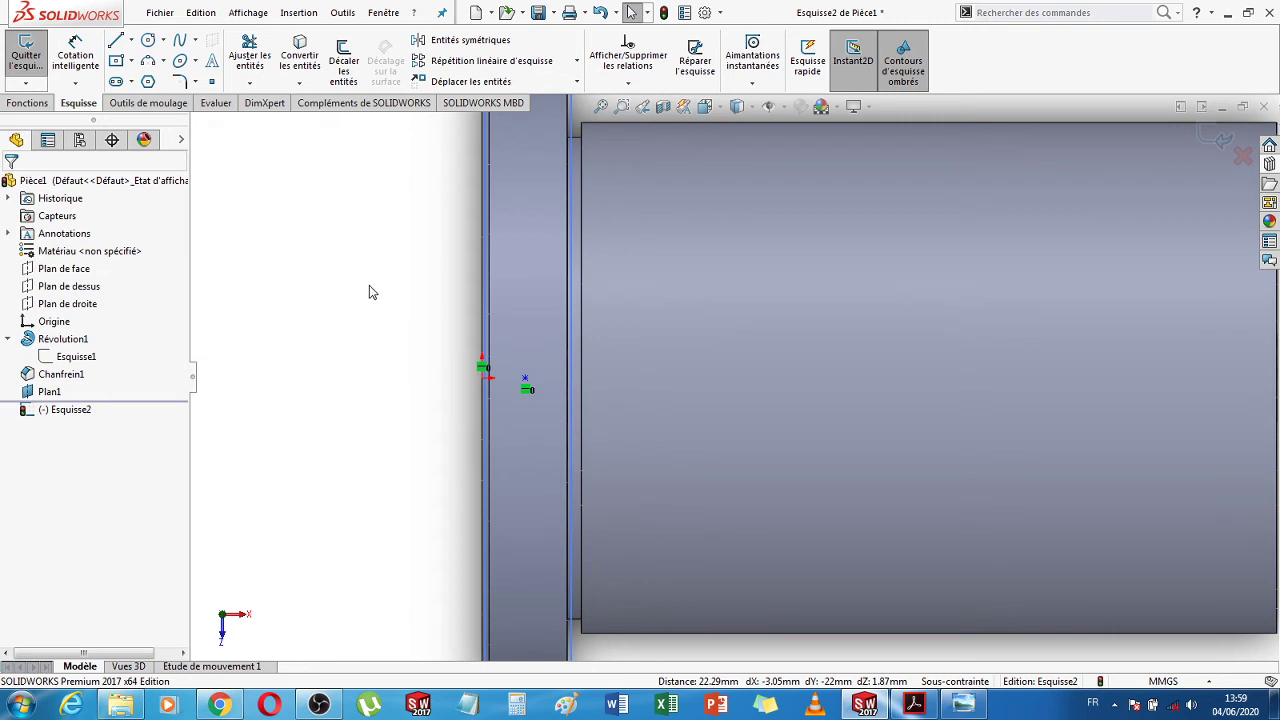
# Dimension the sketch point's distance from the flange's outer end face at 30 mm
pyautogui.click(76, 55)
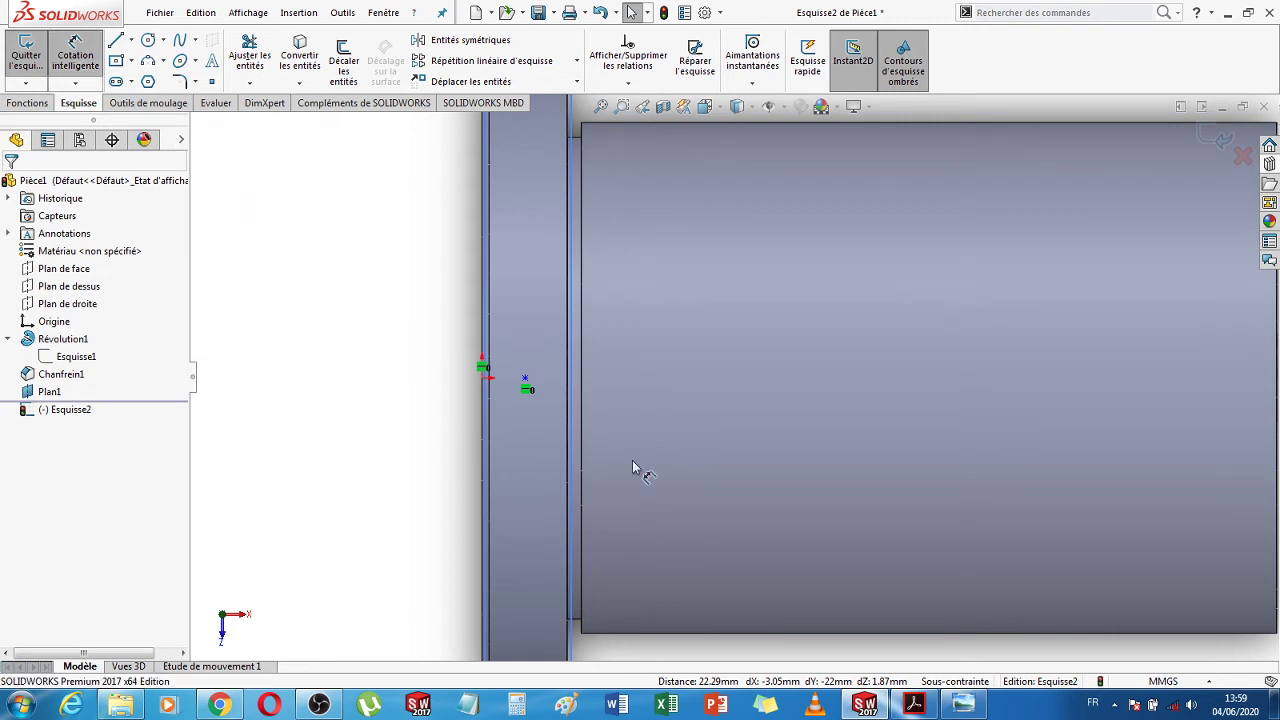
pyautogui.scroll(-5, 600, 440)
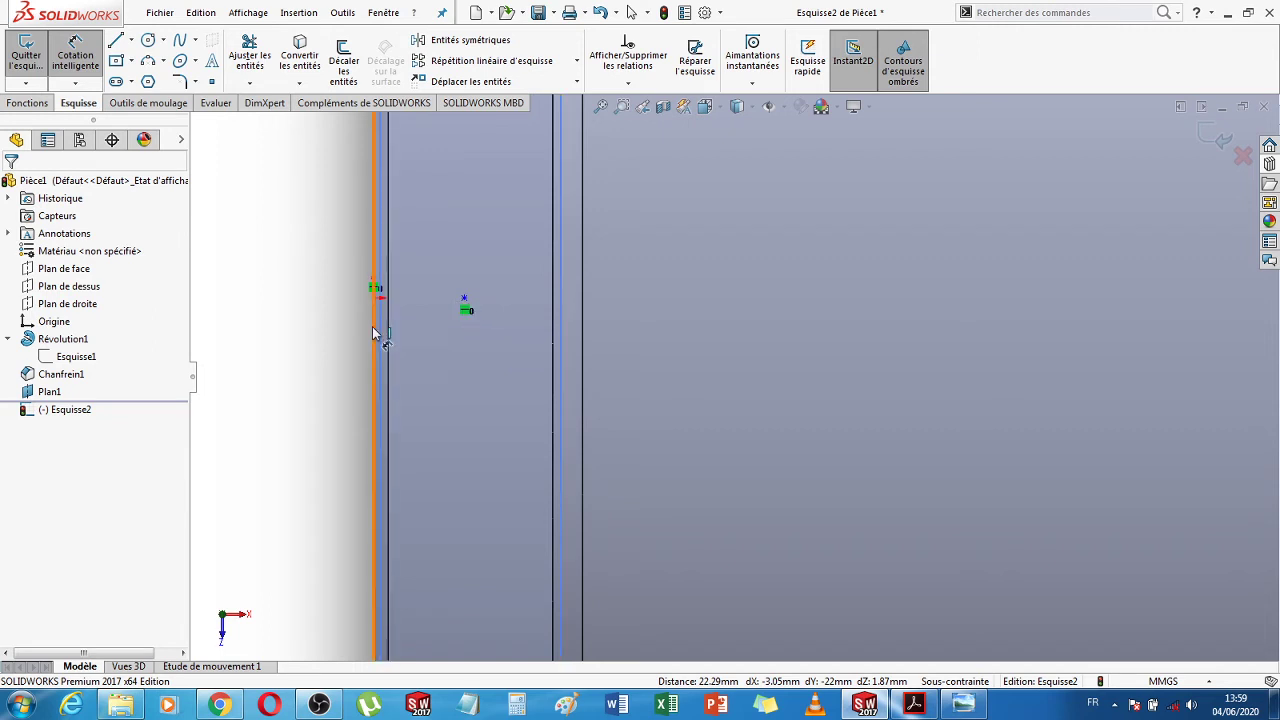
pyautogui.click(464, 299)
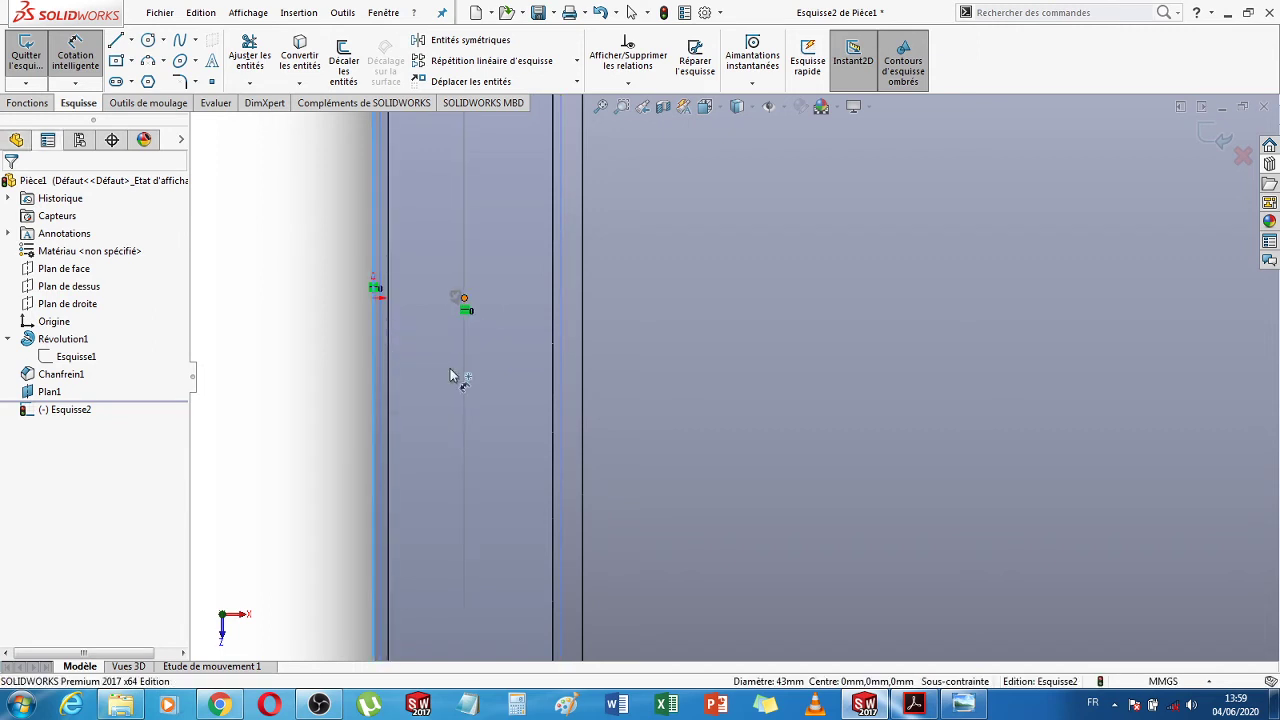
pyautogui.click(445, 415)
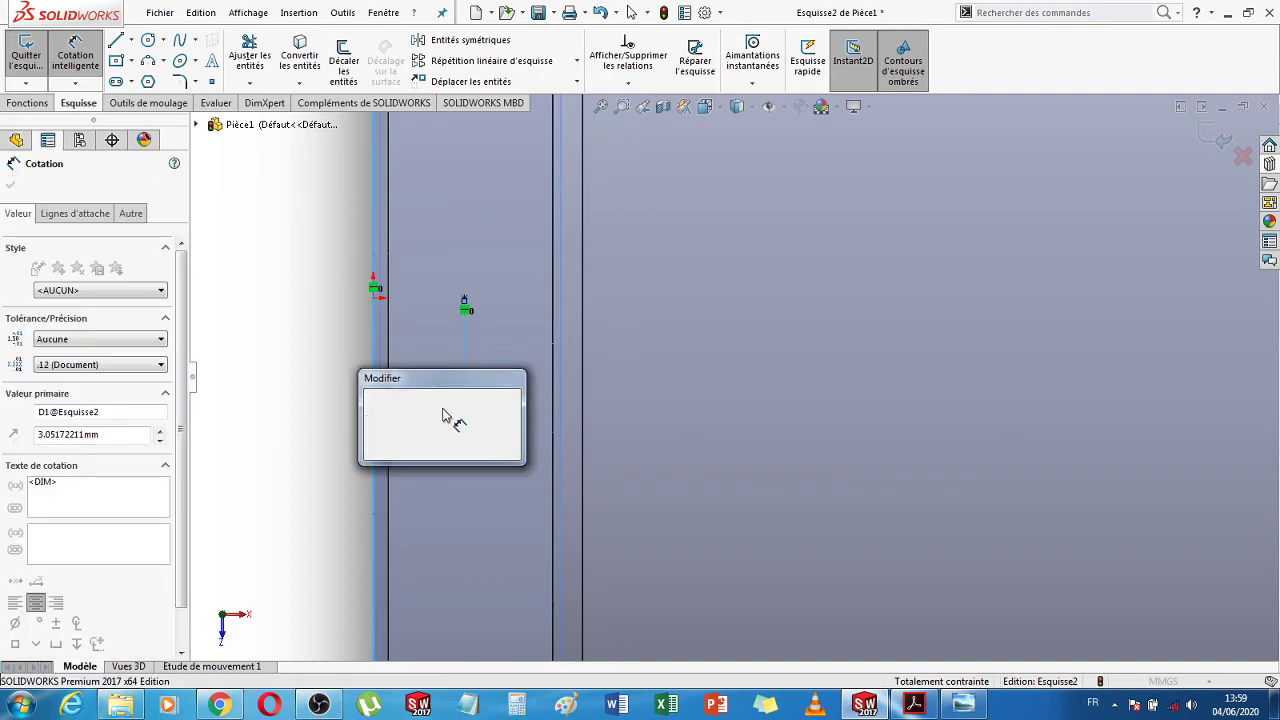
pyautogui.write('30')
pyautogui.press('Return')
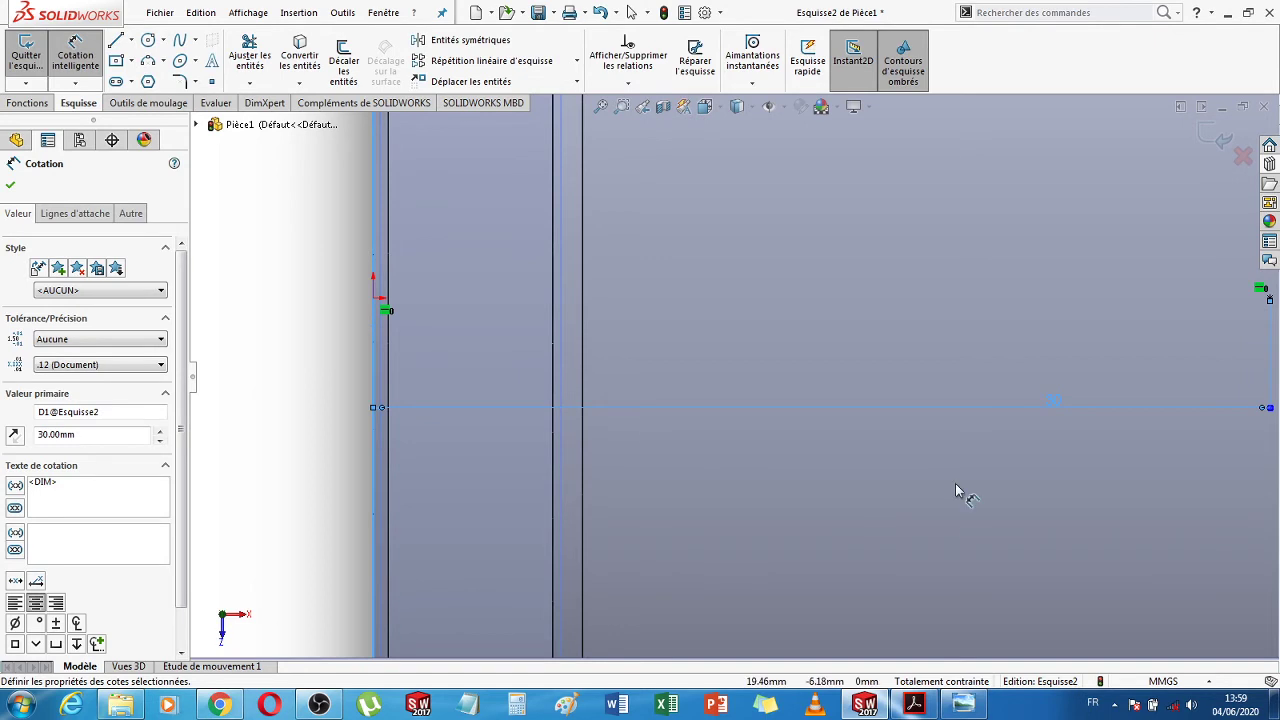
# Correct the point's distance from the flange end face to 3 mm and exit the sketch
pyautogui.click(1057, 401)
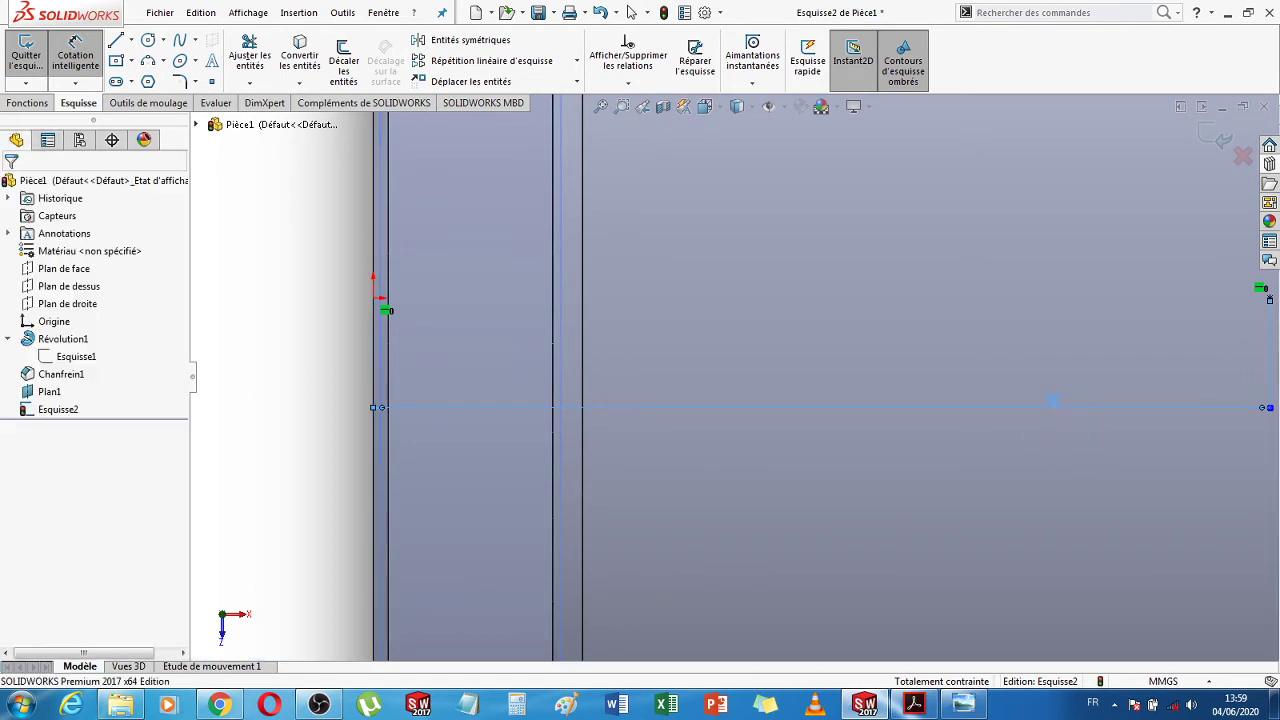
pyautogui.click(1056, 399)
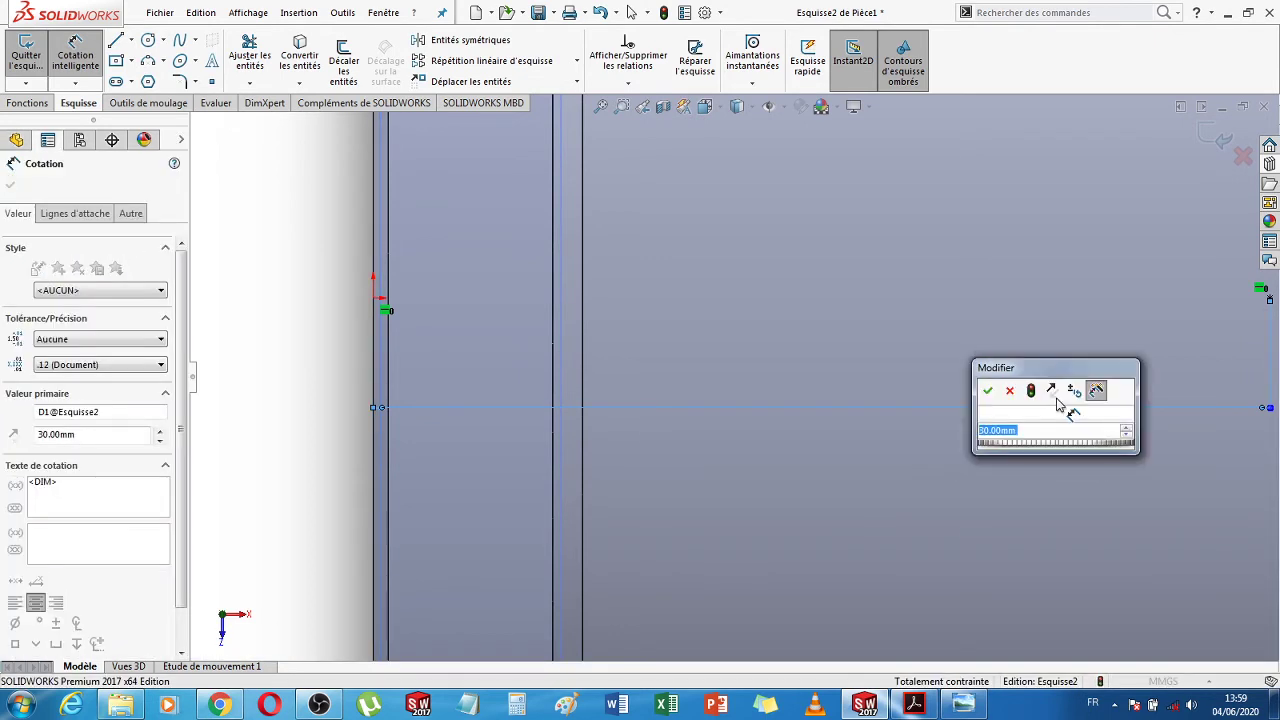
pyautogui.write('6')
pyautogui.press('Return')
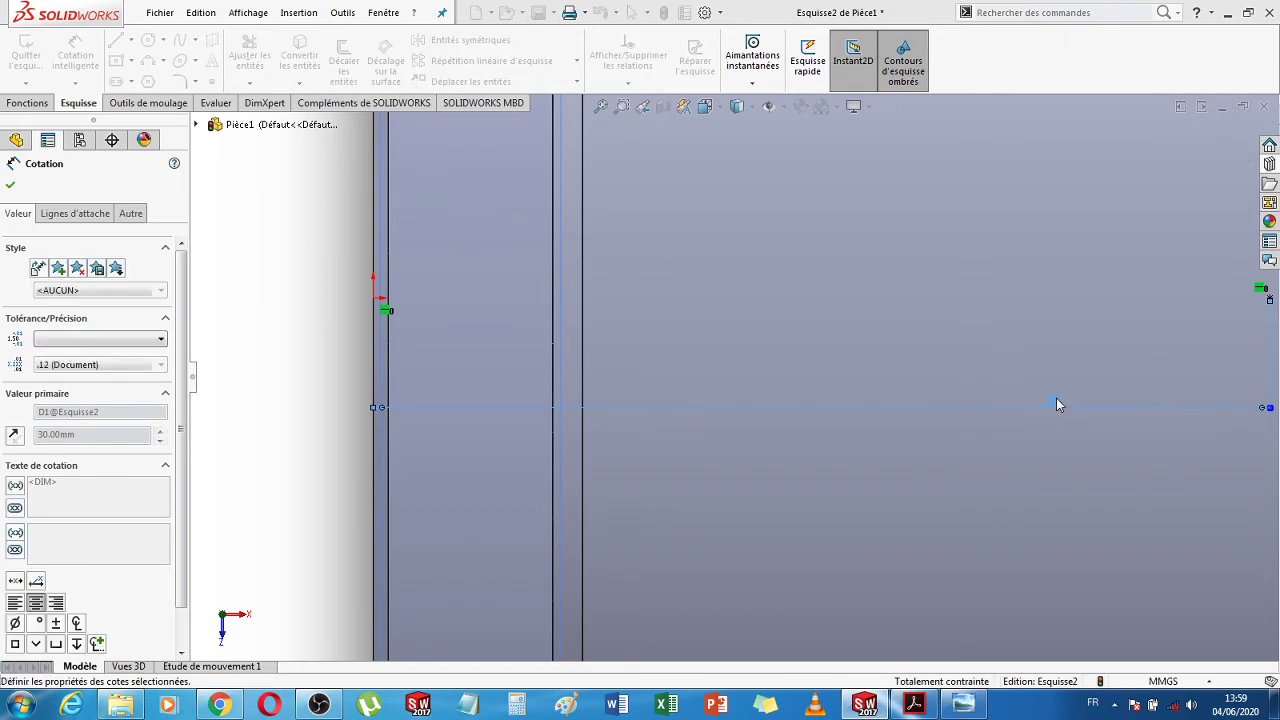
pyautogui.click(10, 185)
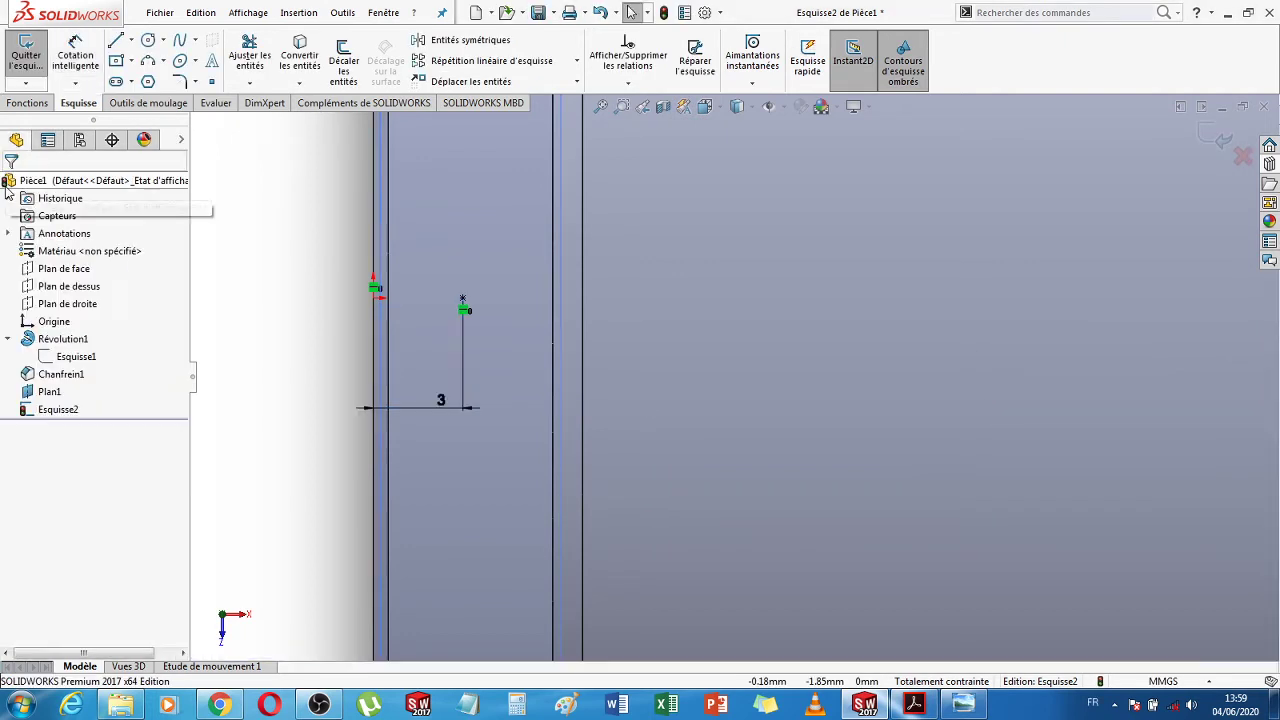
pyautogui.click(1221, 138)
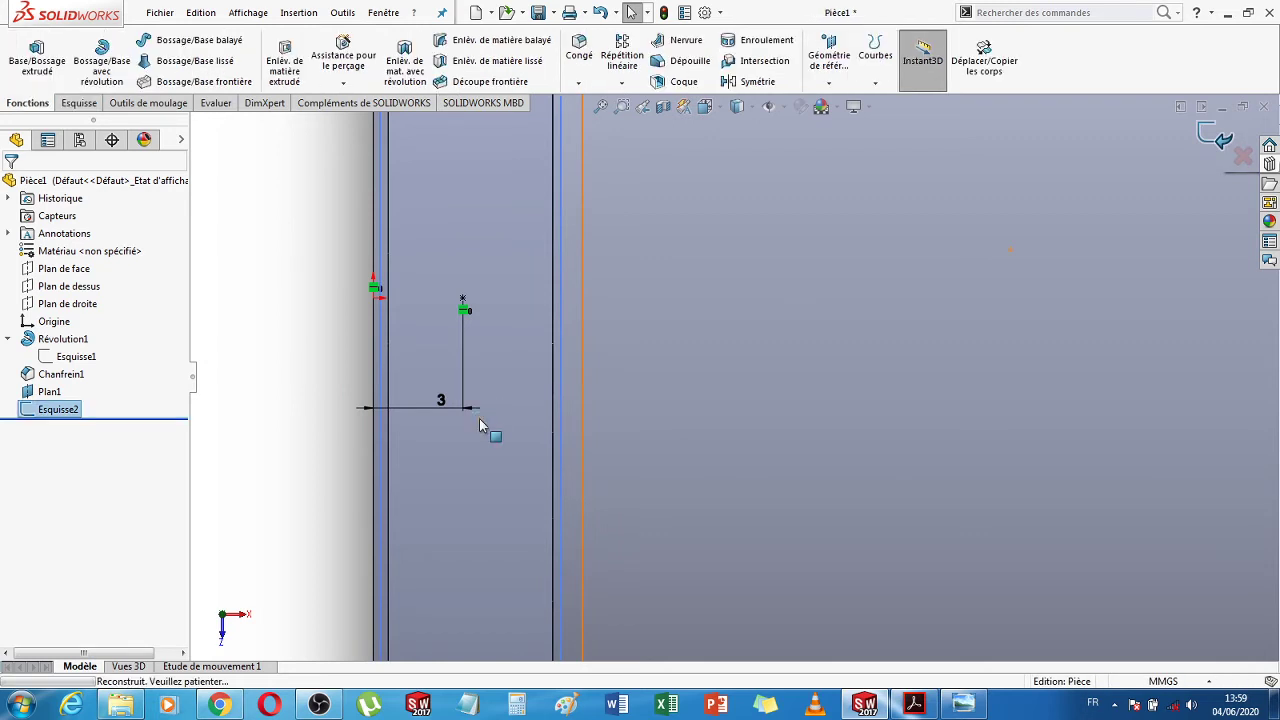
# Set up a Hole Wizard plain hole (Perçage) with ISO screw clearance (Passages de vis) in size M4
pyautogui.click(343, 86)
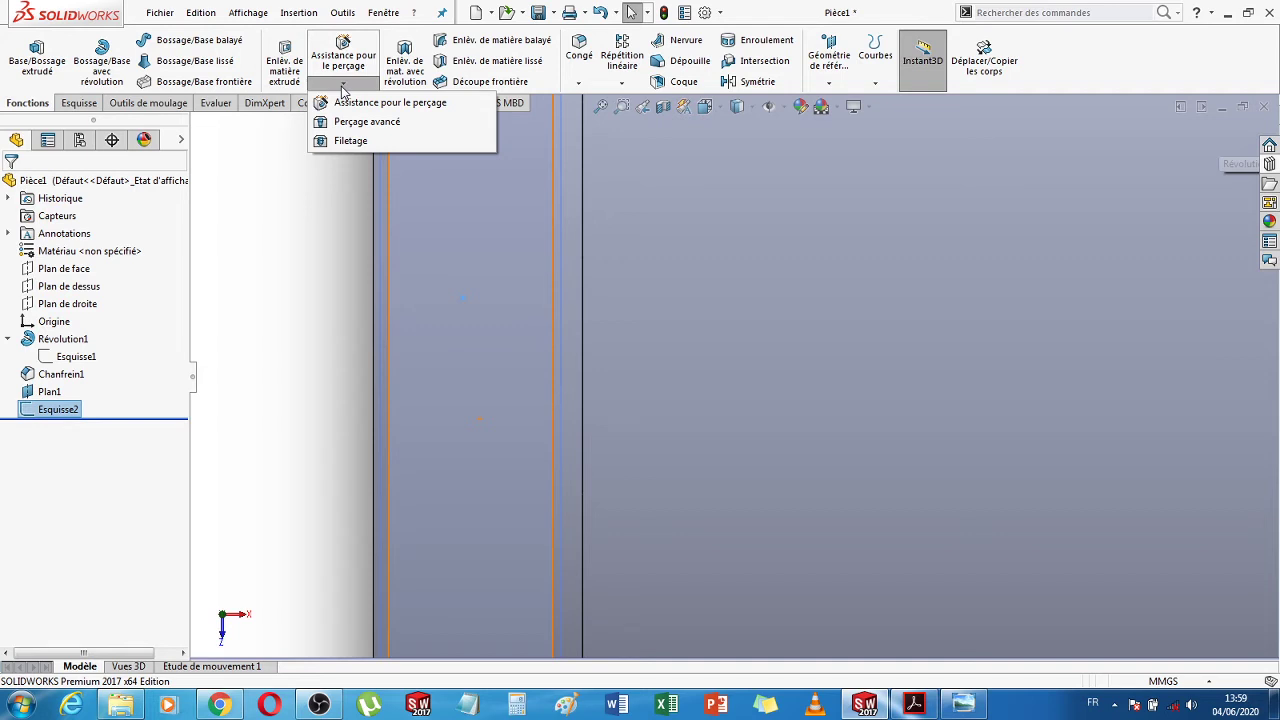
pyautogui.click(340, 102)
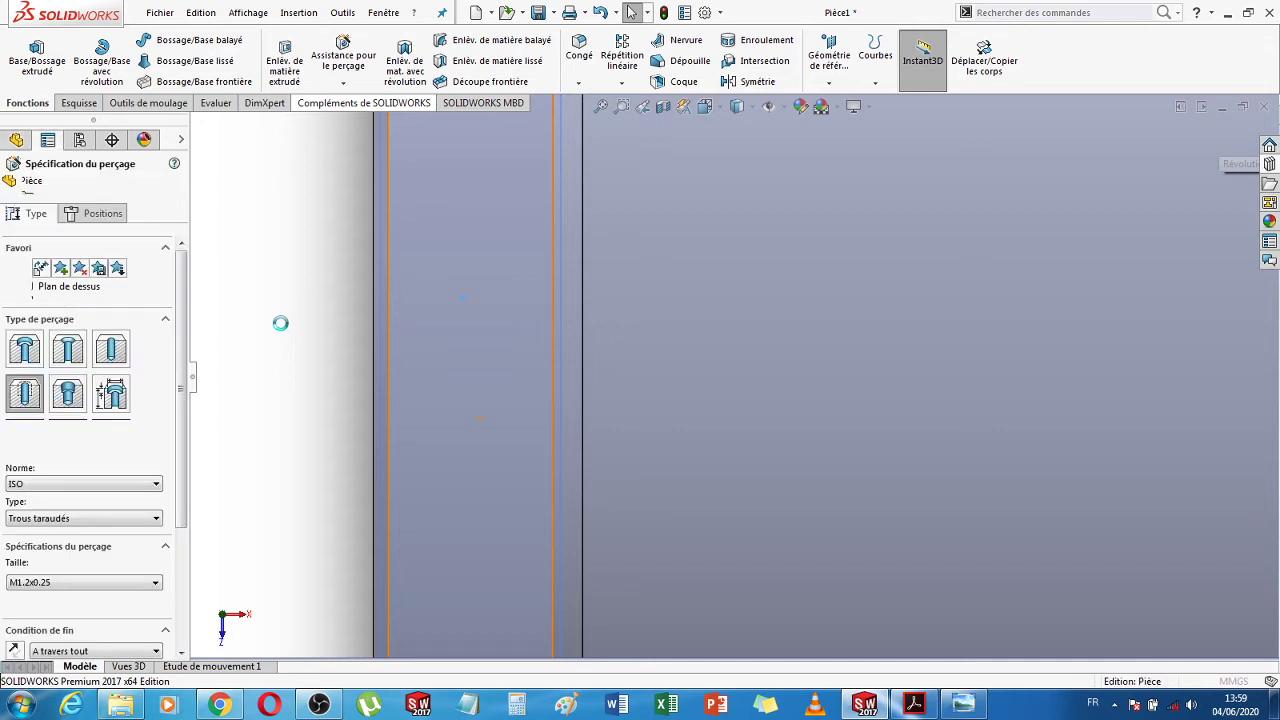
pyautogui.click(106, 352)
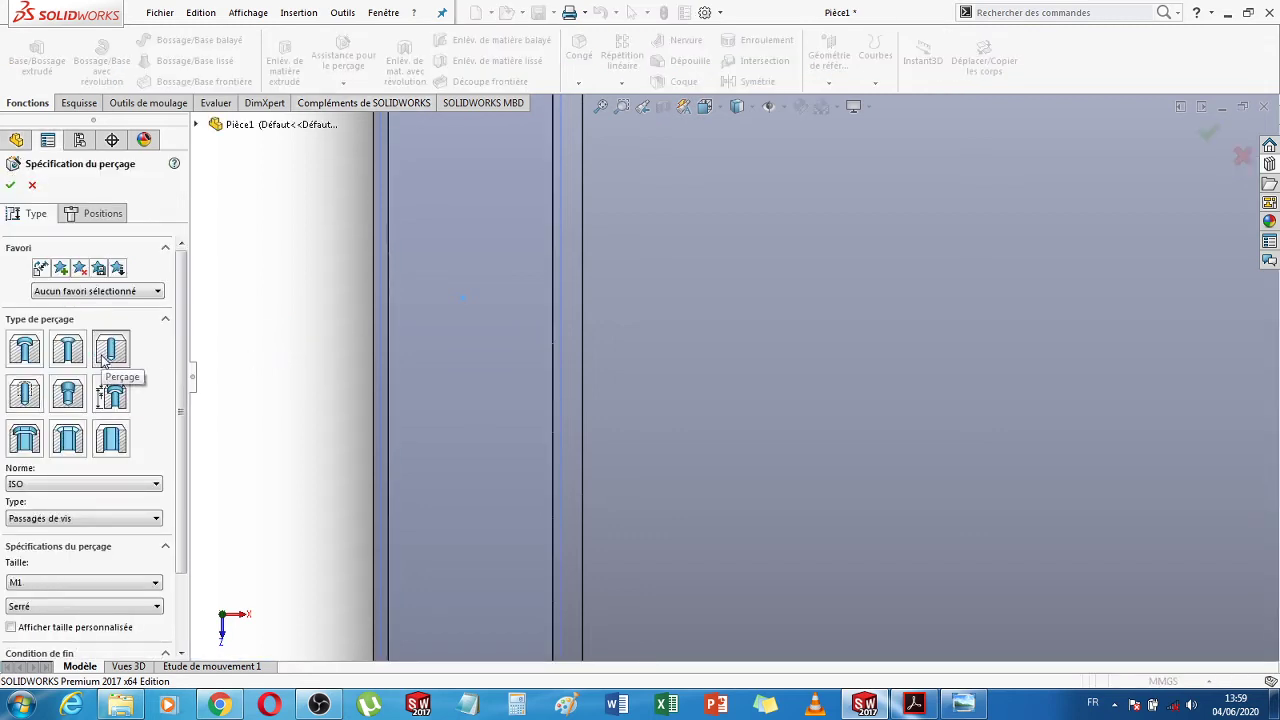
pyautogui.scroll(-3, 170, 520)
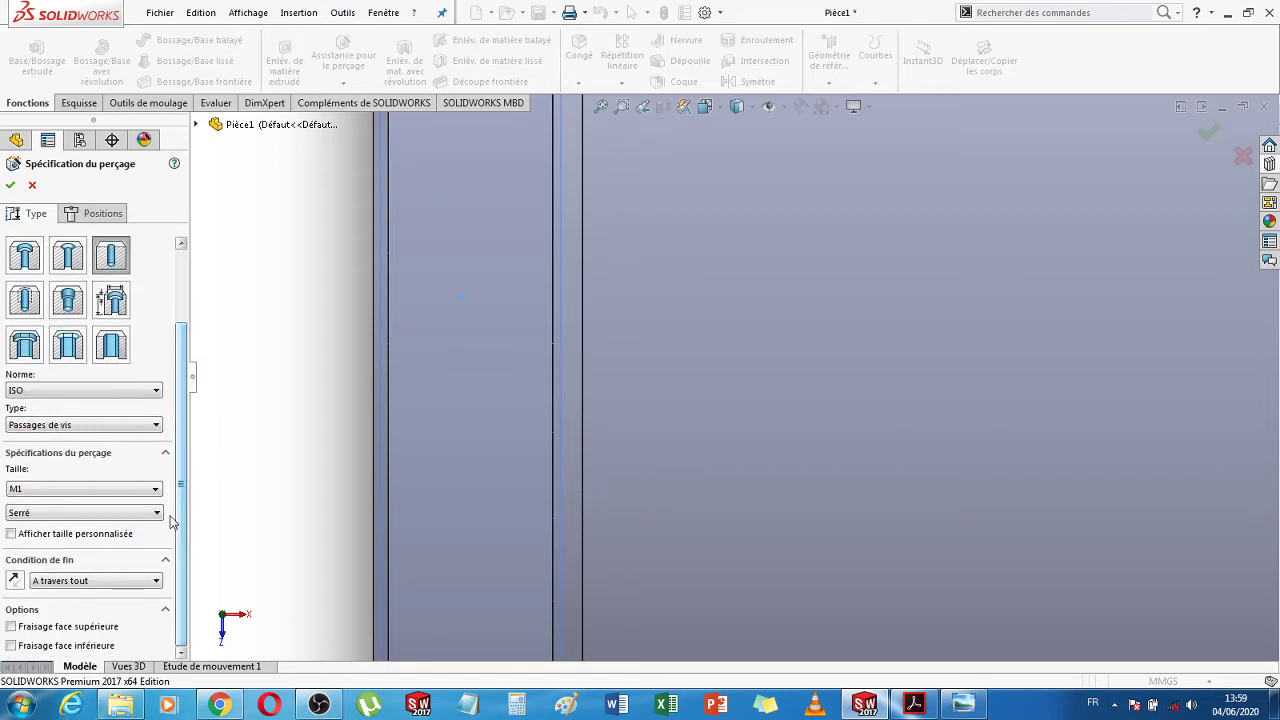
pyautogui.click(141, 490)
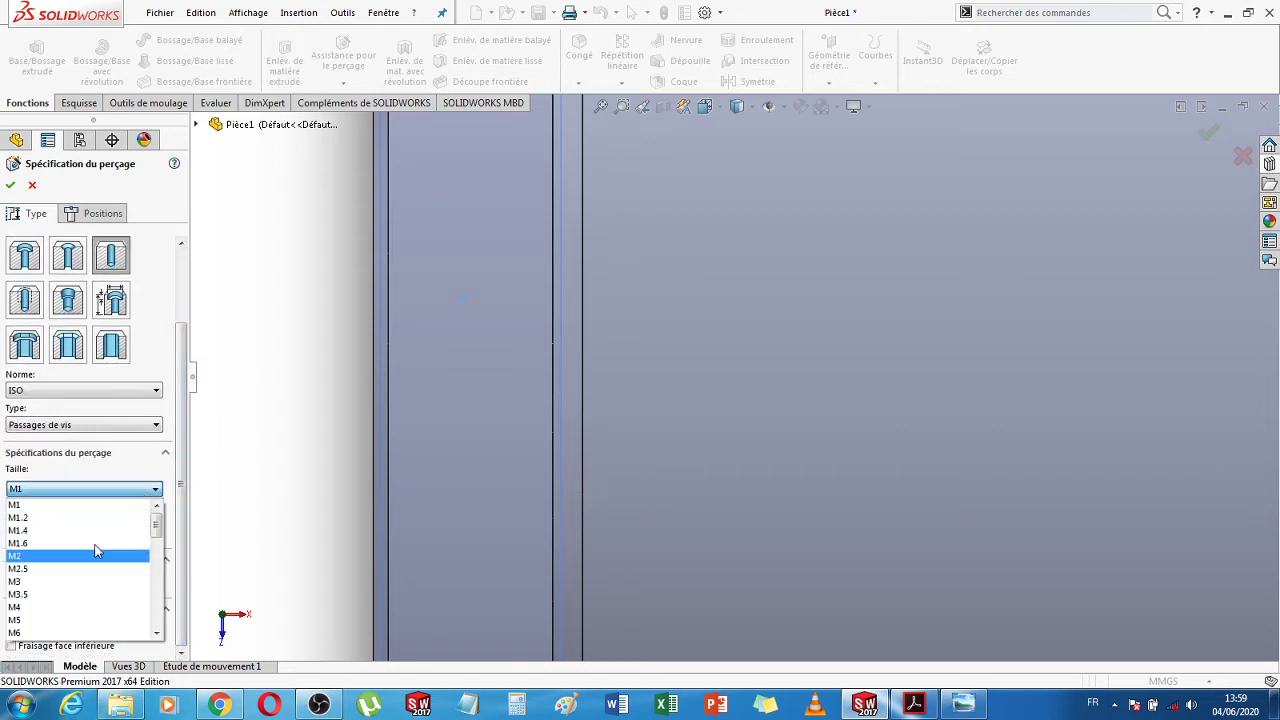
pyautogui.click(72, 607)
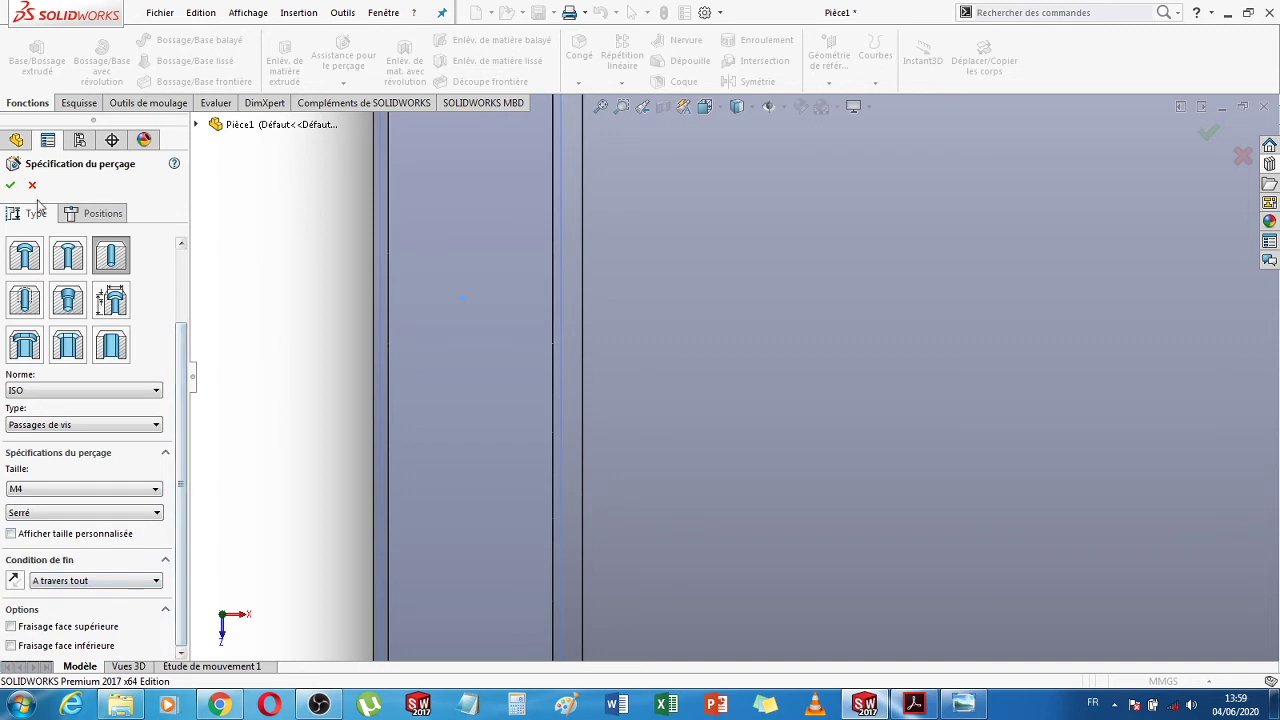
# Position the M4 hole on the flange's rim, coincident with the existing sketch point, and create it
pyautogui.click(97, 213)
pyautogui.press('f')
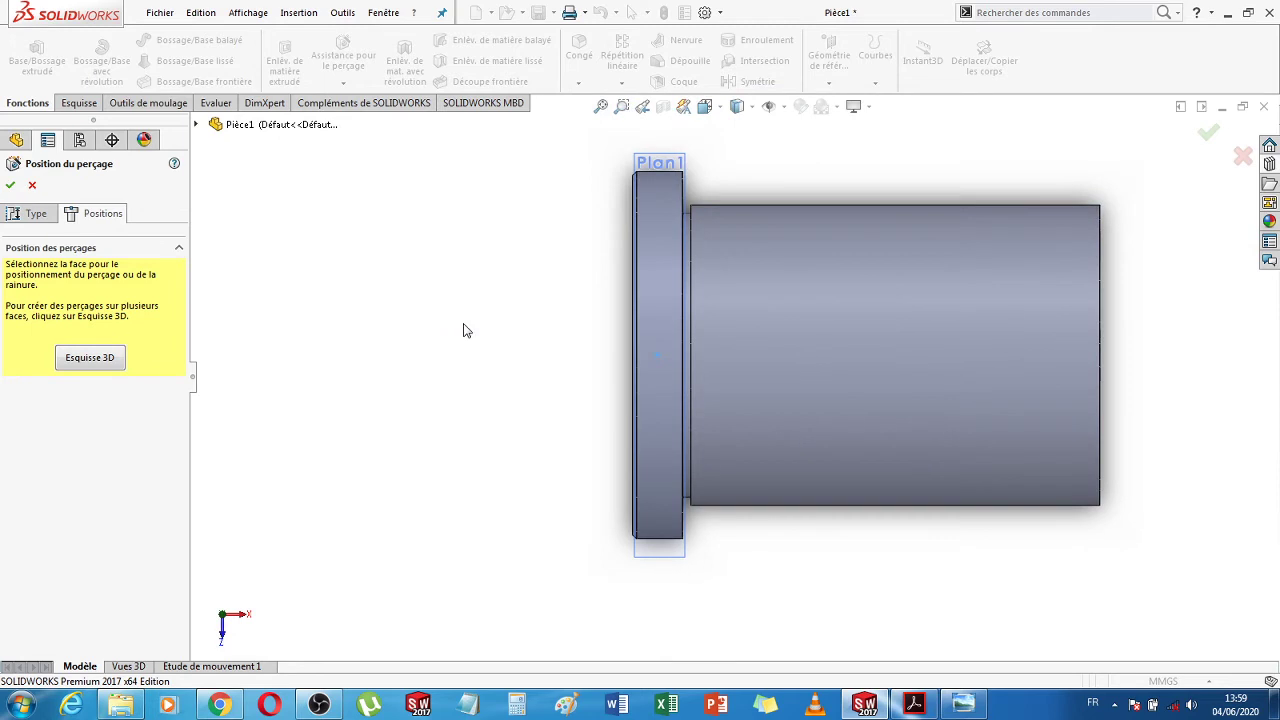
pyautogui.moveTo(466, 331); pyautogui.dragTo(529, 292, button='middle')
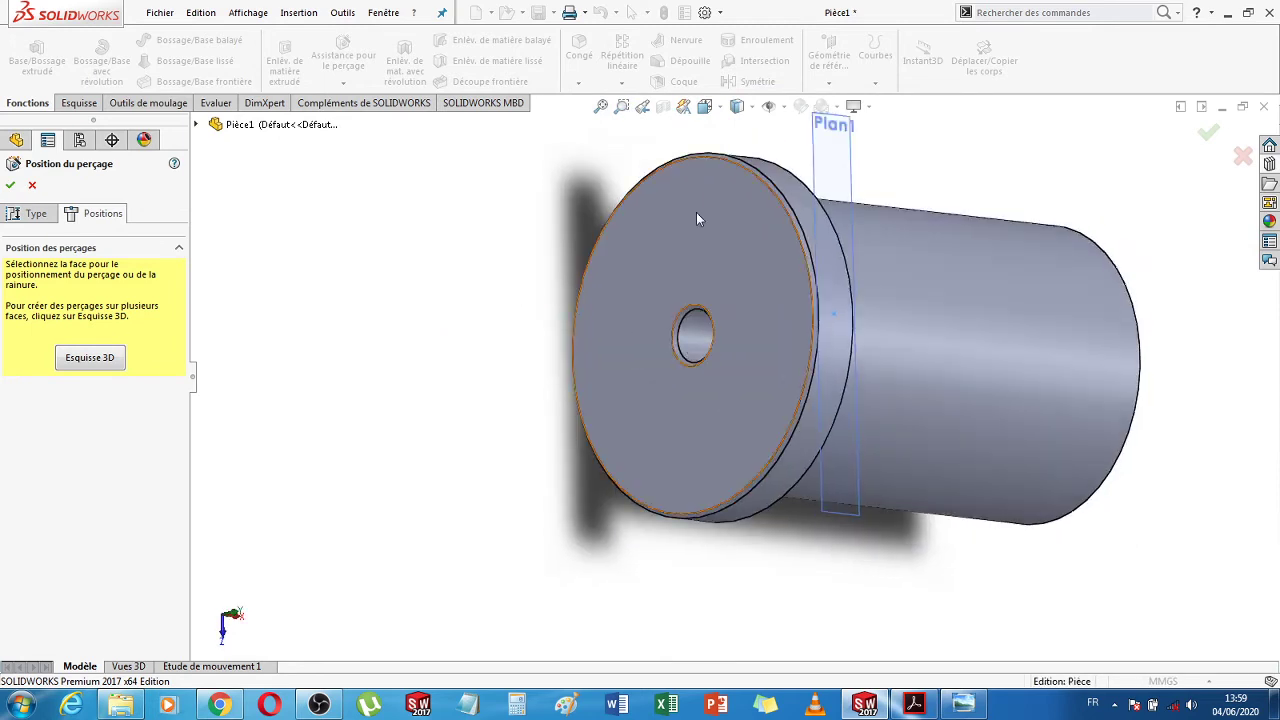
pyautogui.click(803, 218)
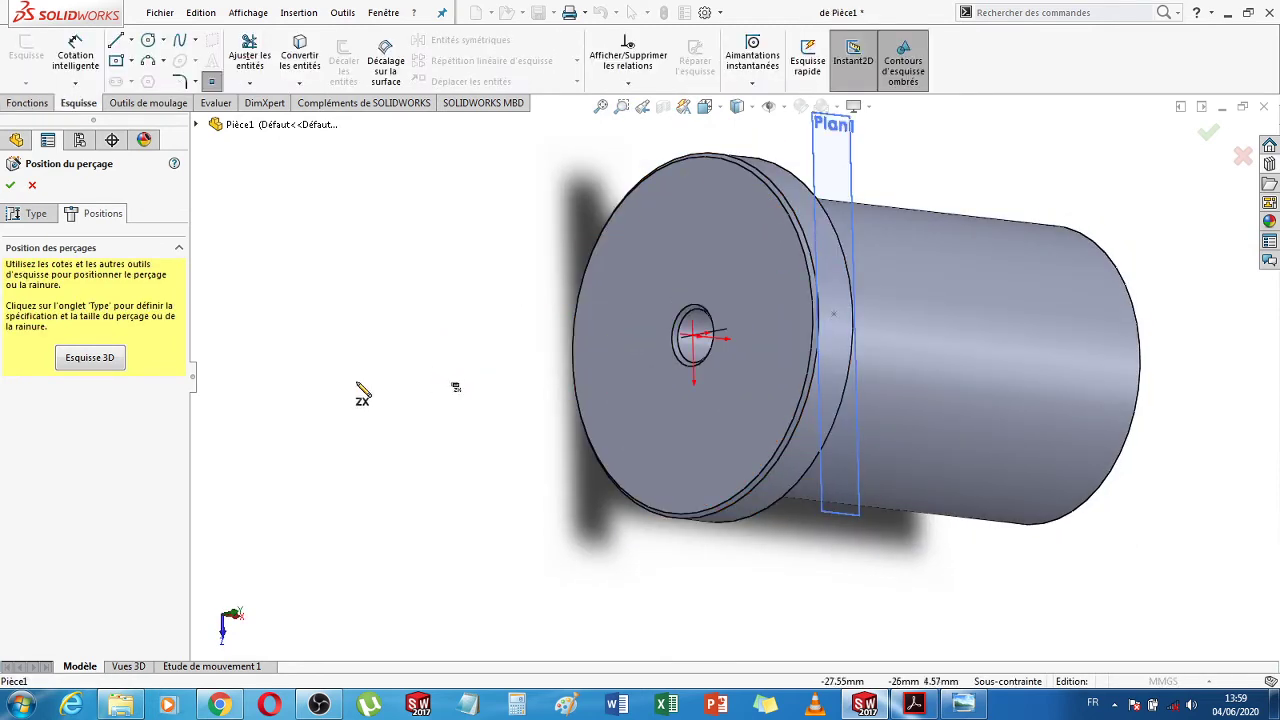
pyautogui.click(834, 315)
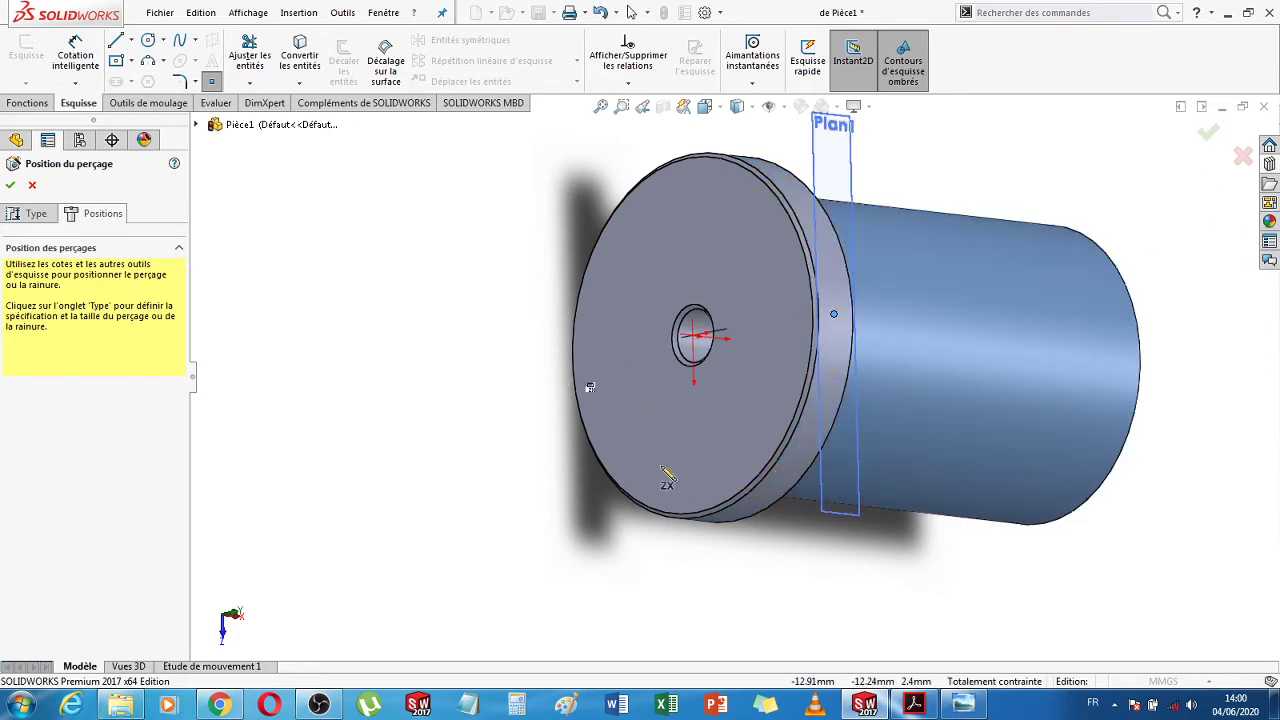
pyautogui.moveTo(1003, 594); pyautogui.dragTo(1057, 609, button='middle')
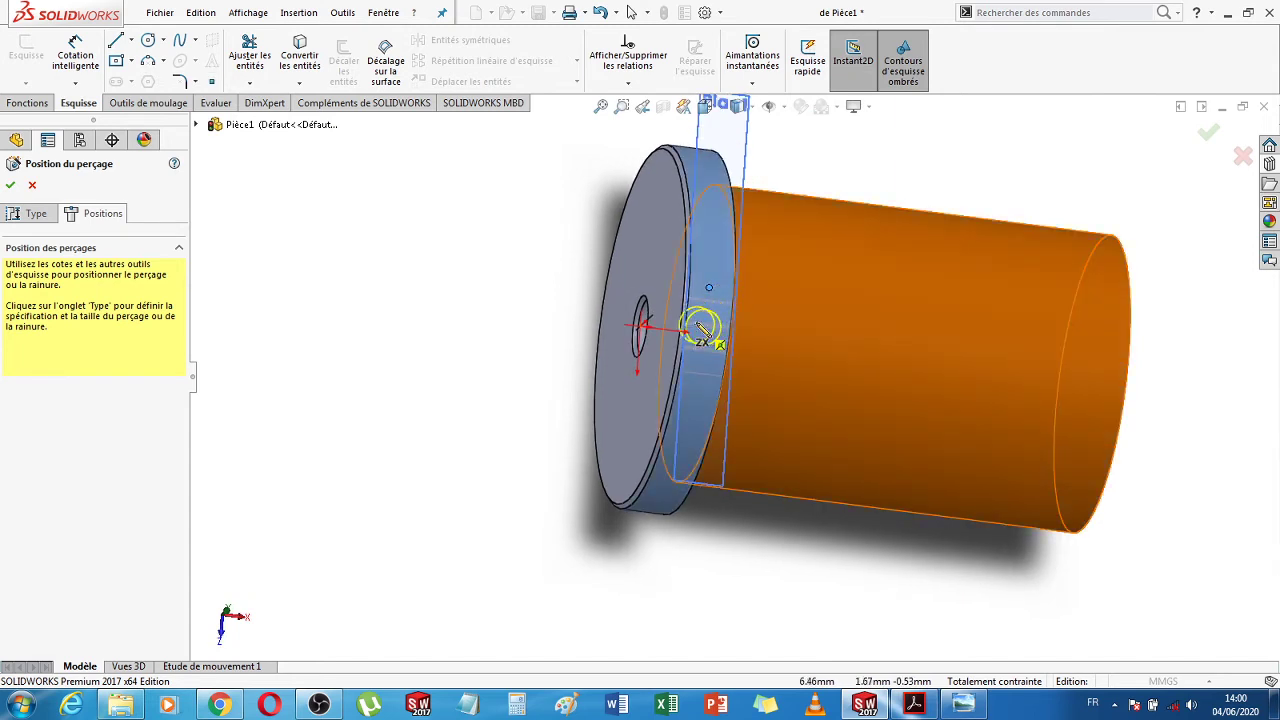
pyautogui.click(714, 240)
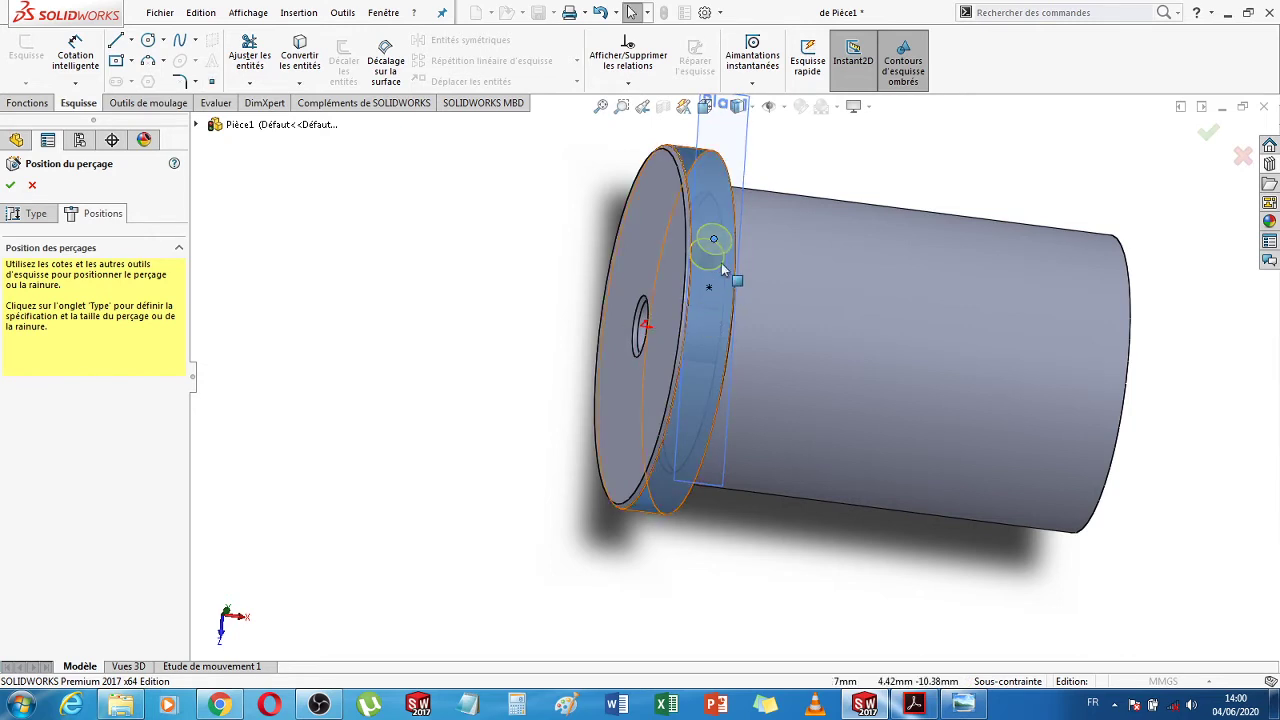
pyautogui.moveTo(714, 243); pyautogui.dragTo(710, 288)
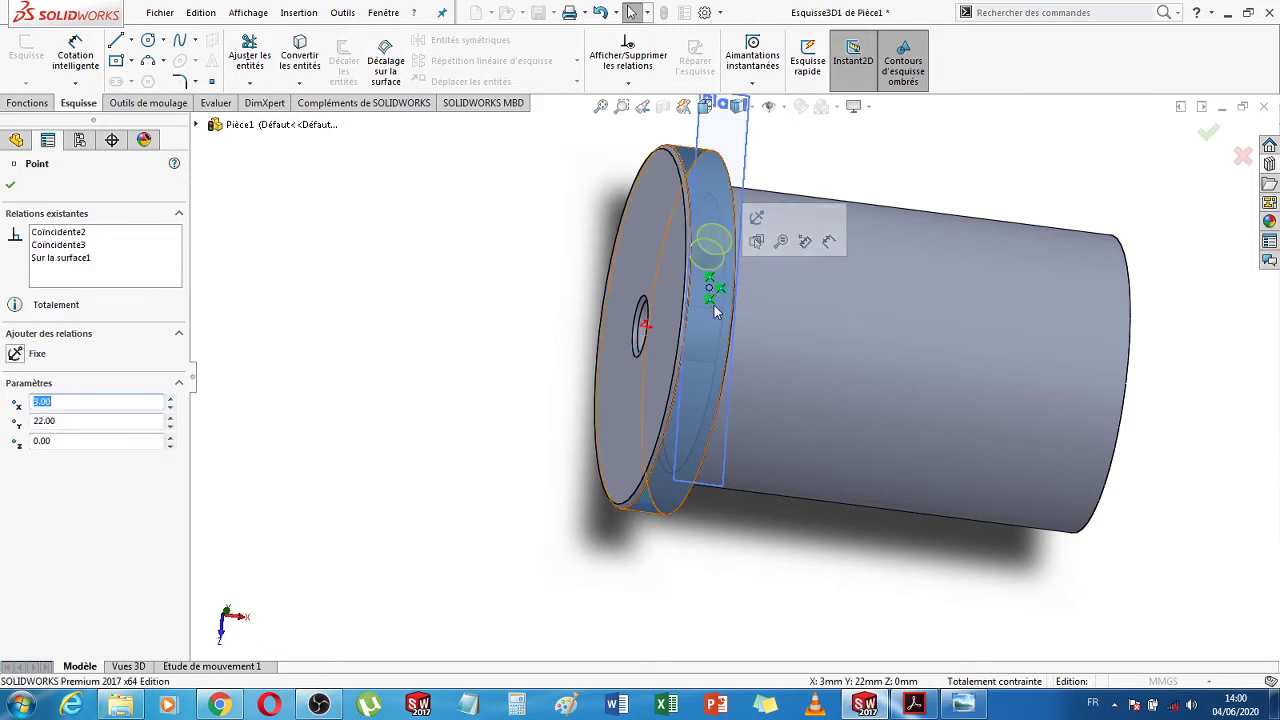
pyautogui.click(11, 186)
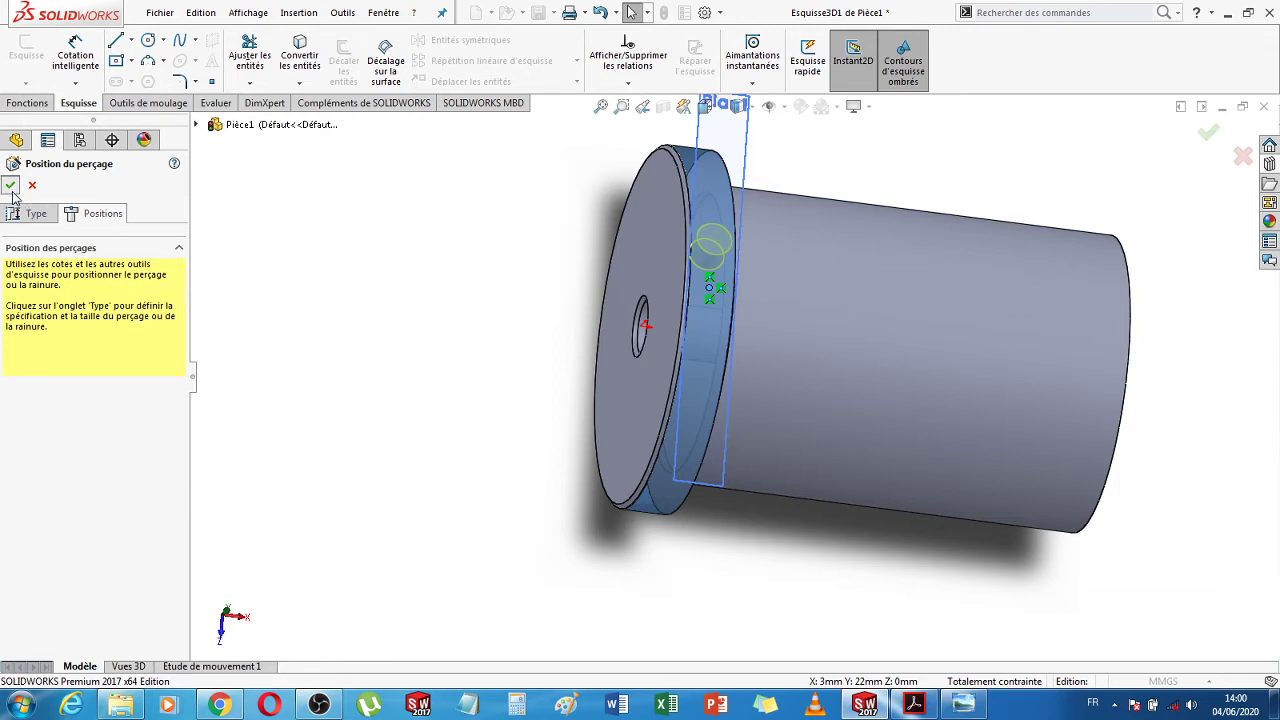
pyautogui.click(12, 190)
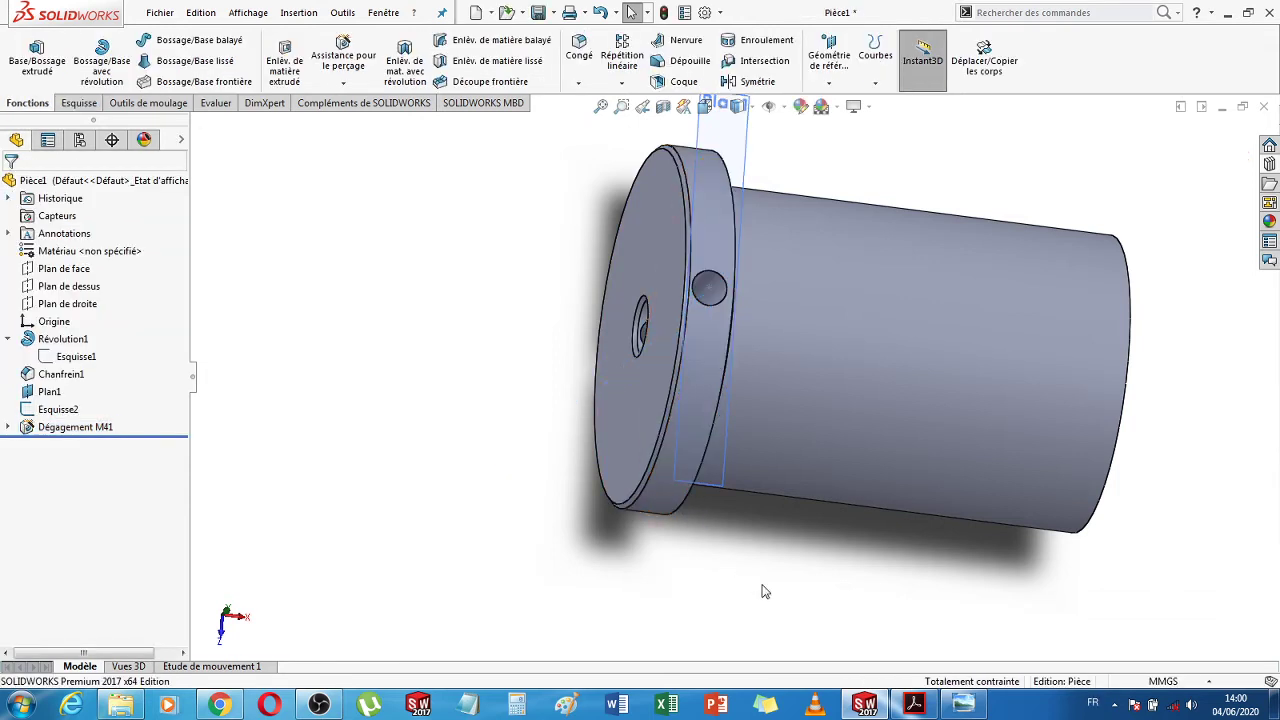
# Edit the M4 hole feature to a blind (Borgne) end condition with a depth of 6 mm
pyautogui.moveTo(803, 591)
pyautogui.mouseDown(button='middle')
pyautogui.moveTo(766, 600)
pyautogui.moveTo(777, 611)
pyautogui.moveTo(729, 506)
pyautogui.moveTo(707, 509)
pyautogui.moveTo(734, 531)
pyautogui.moveTo(789, 531)
pyautogui.moveTo(817, 549)
pyautogui.moveTo(920, 543)
pyautogui.moveTo(690, 497)
pyautogui.mouseUp(button='middle')
pyautogui.click(90, 430)
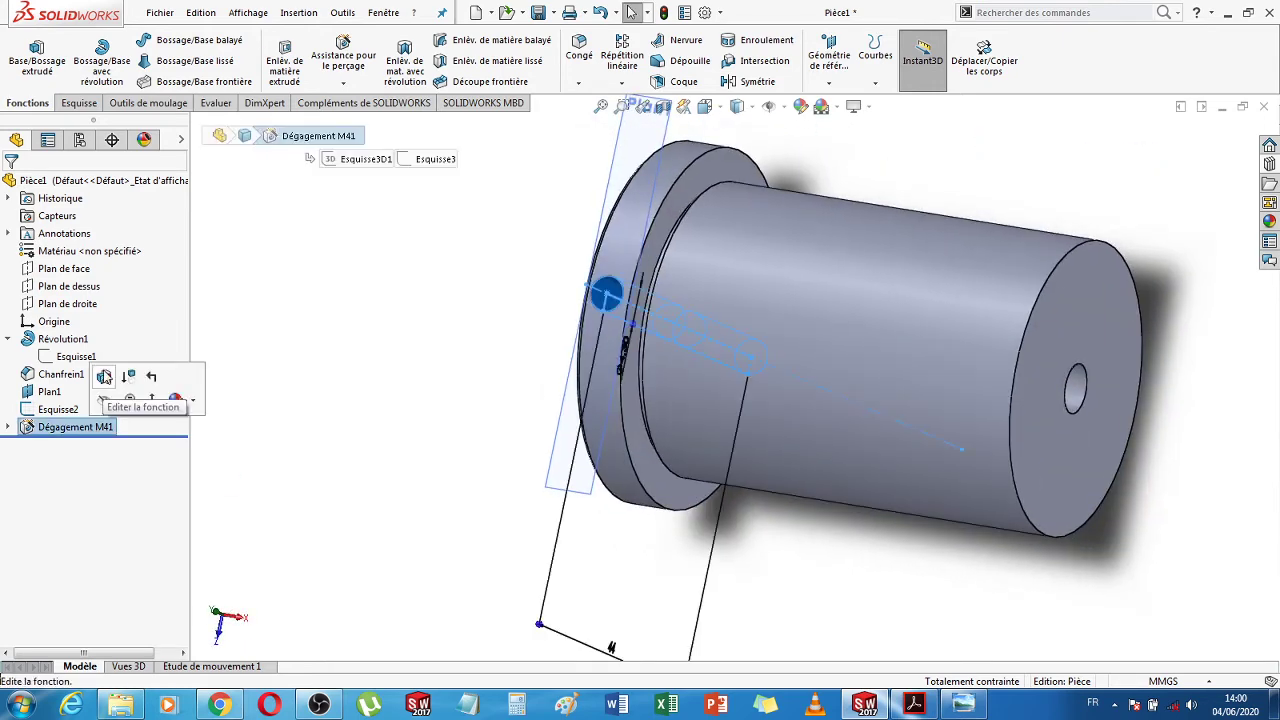
pyautogui.click(104, 376)
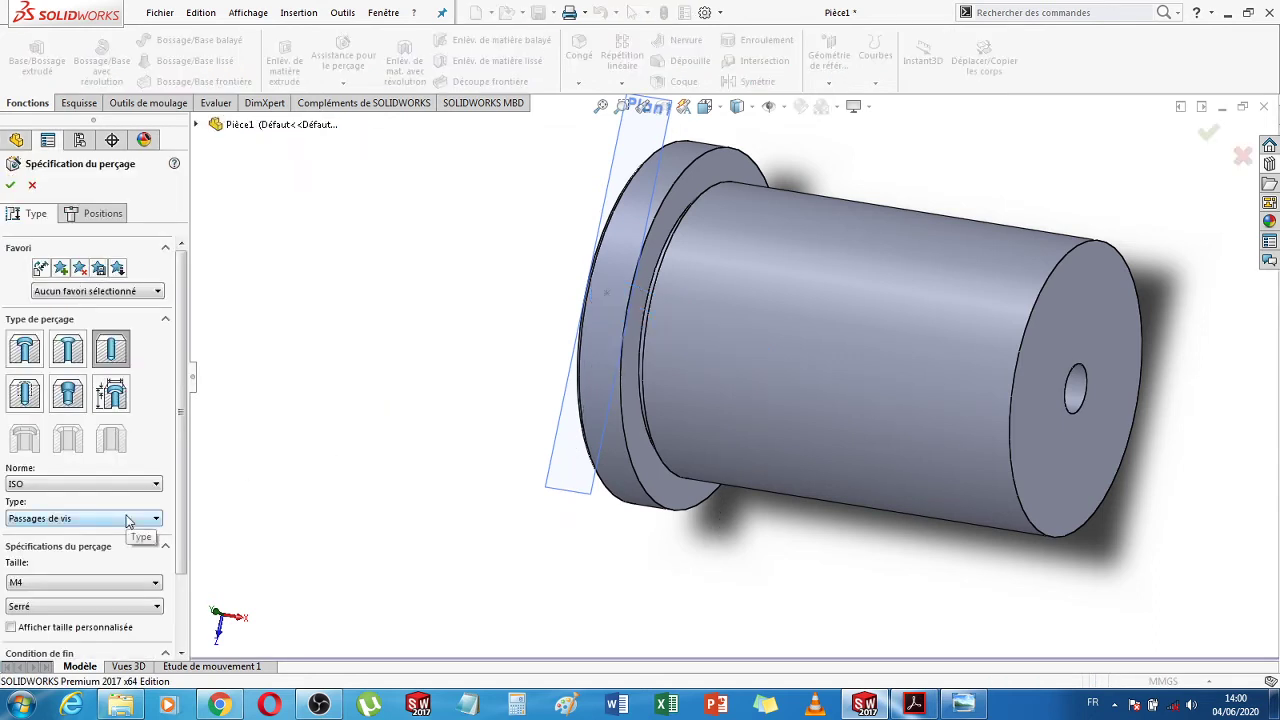
pyautogui.moveTo(185, 499); pyautogui.dragTo(184, 578)
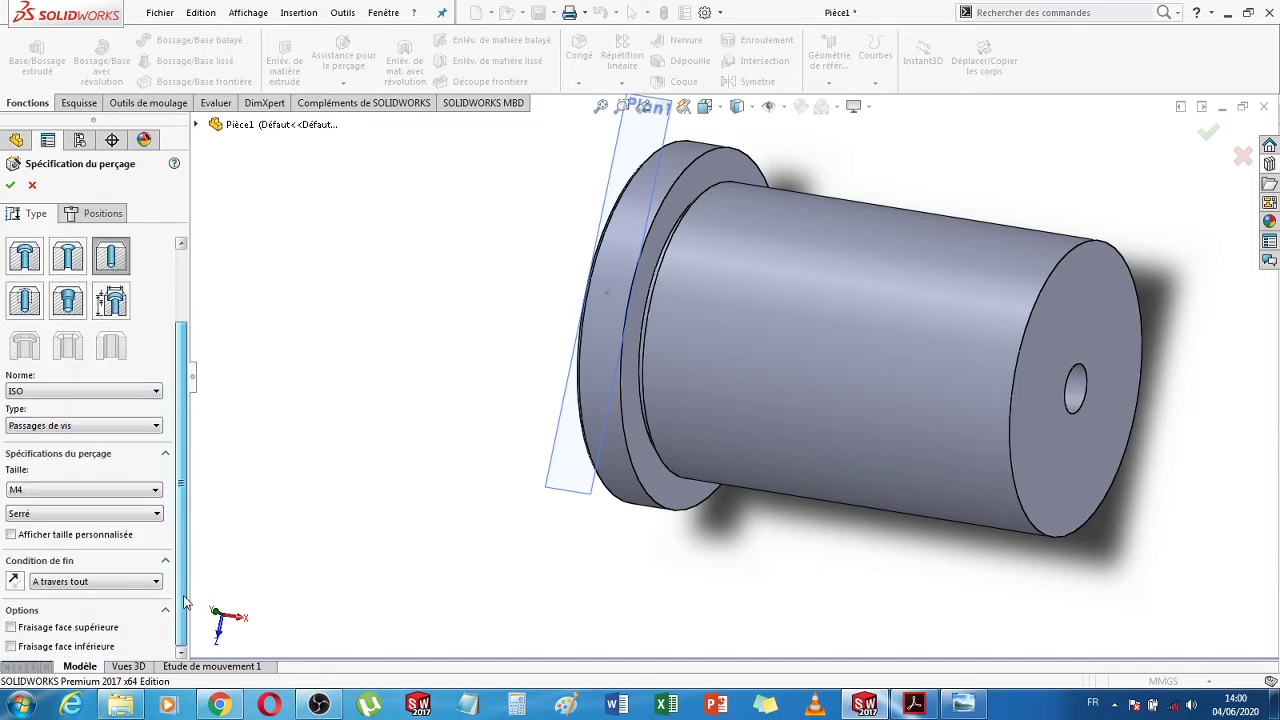
pyautogui.click(100, 582)
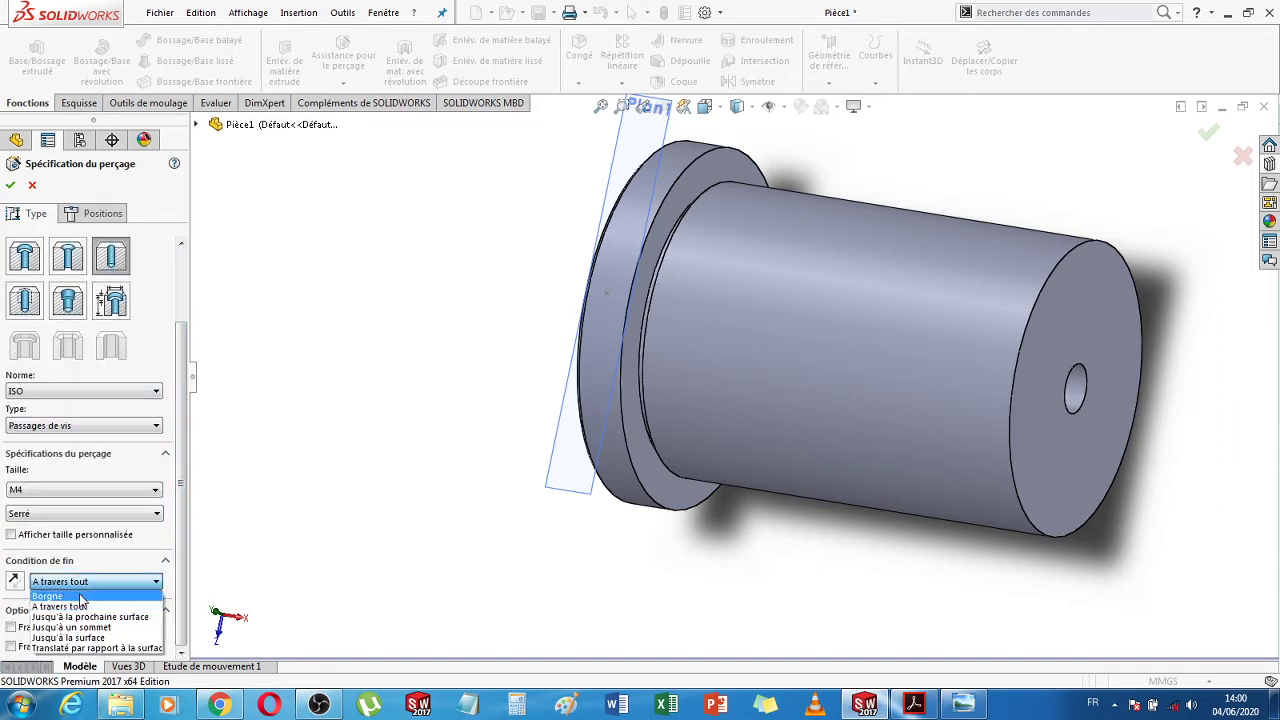
pyautogui.click(83, 600)
pyautogui.doubleClick(77, 600)
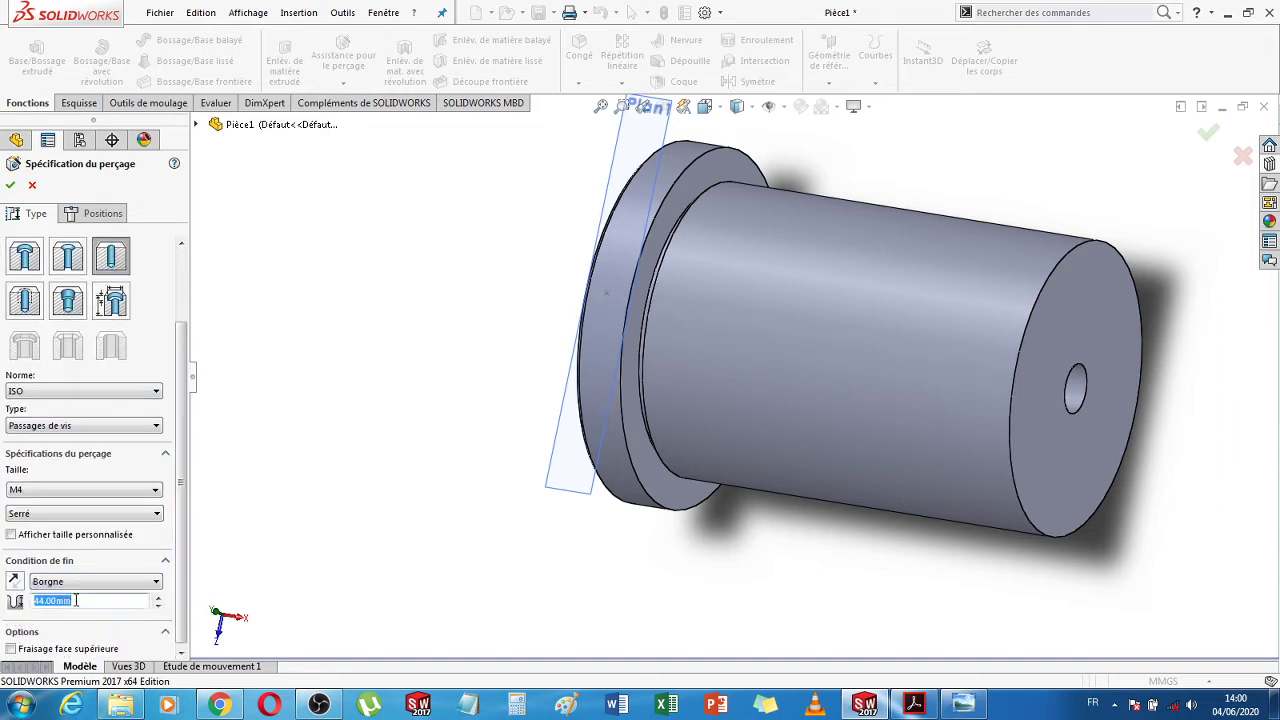
pyautogui.write('6')
pyautogui.click(10, 185)
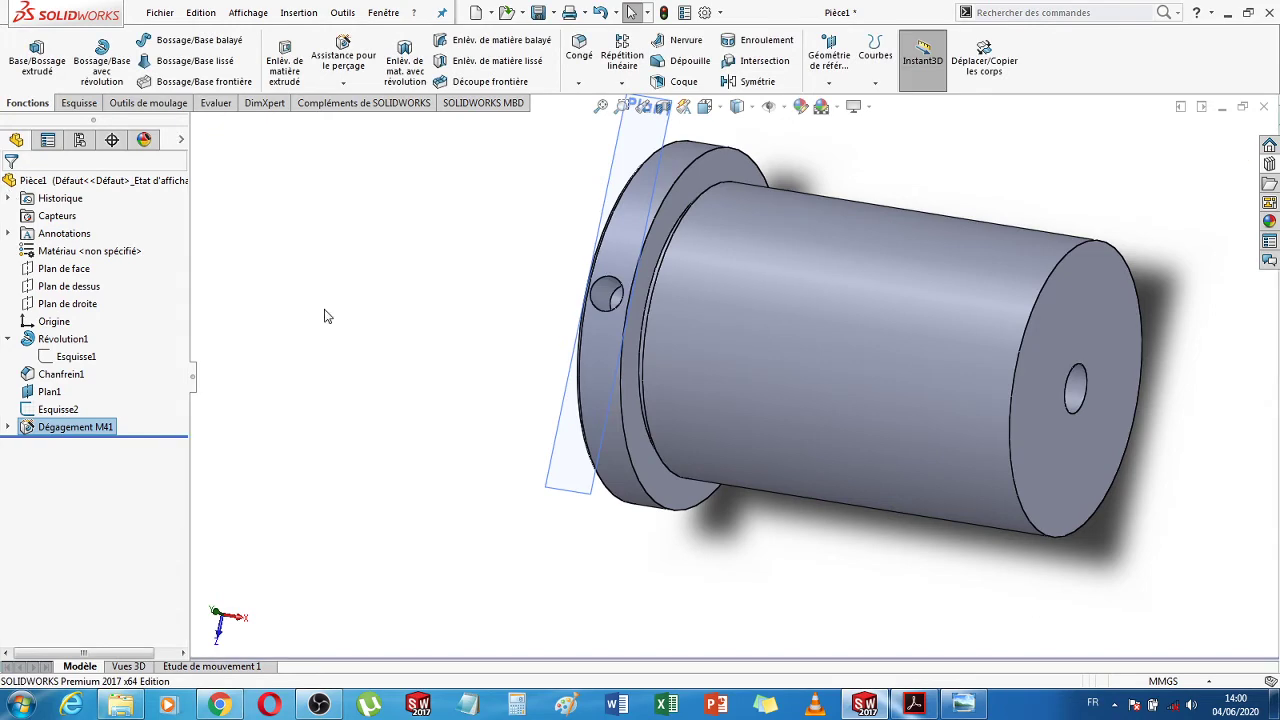
# Save the part in the TP 2 folder as "Guide arrache carotte"
pyautogui.moveTo(428, 333); pyautogui.dragTo(483, 426, button='middle')
pyautogui.scroll(3, 523, 429)
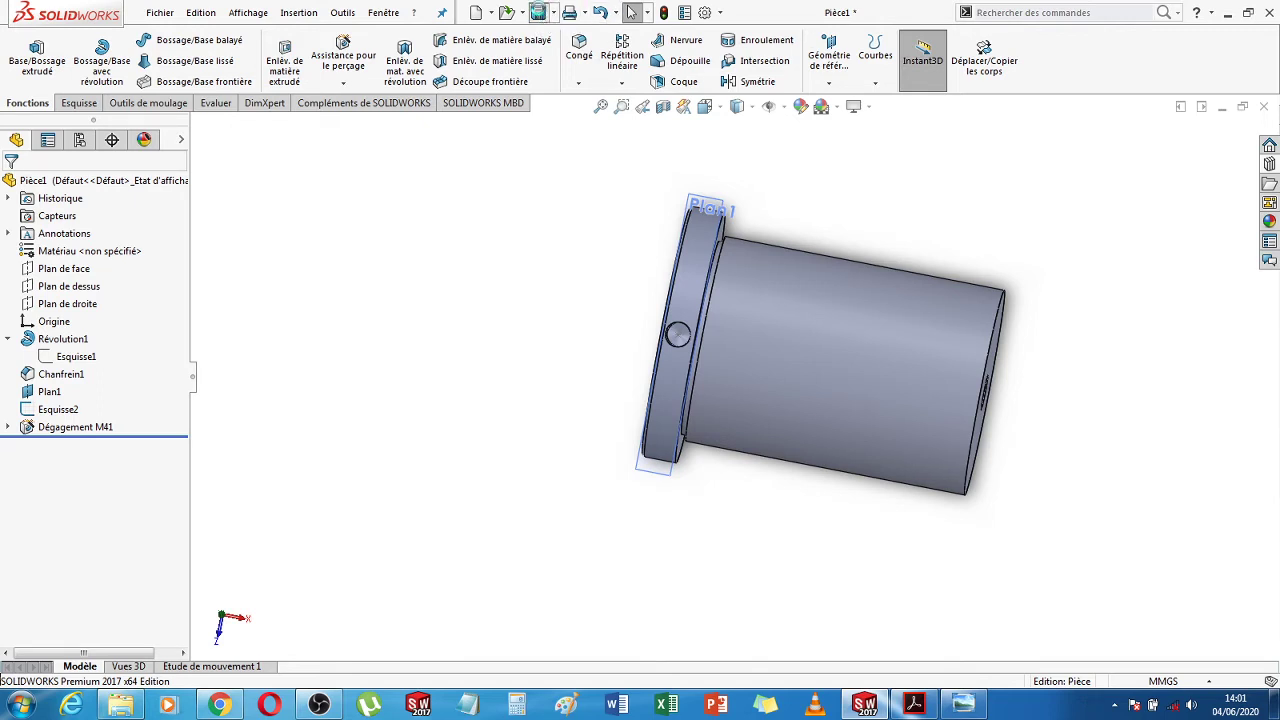
pyautogui.hotkey('ctrl', 's')
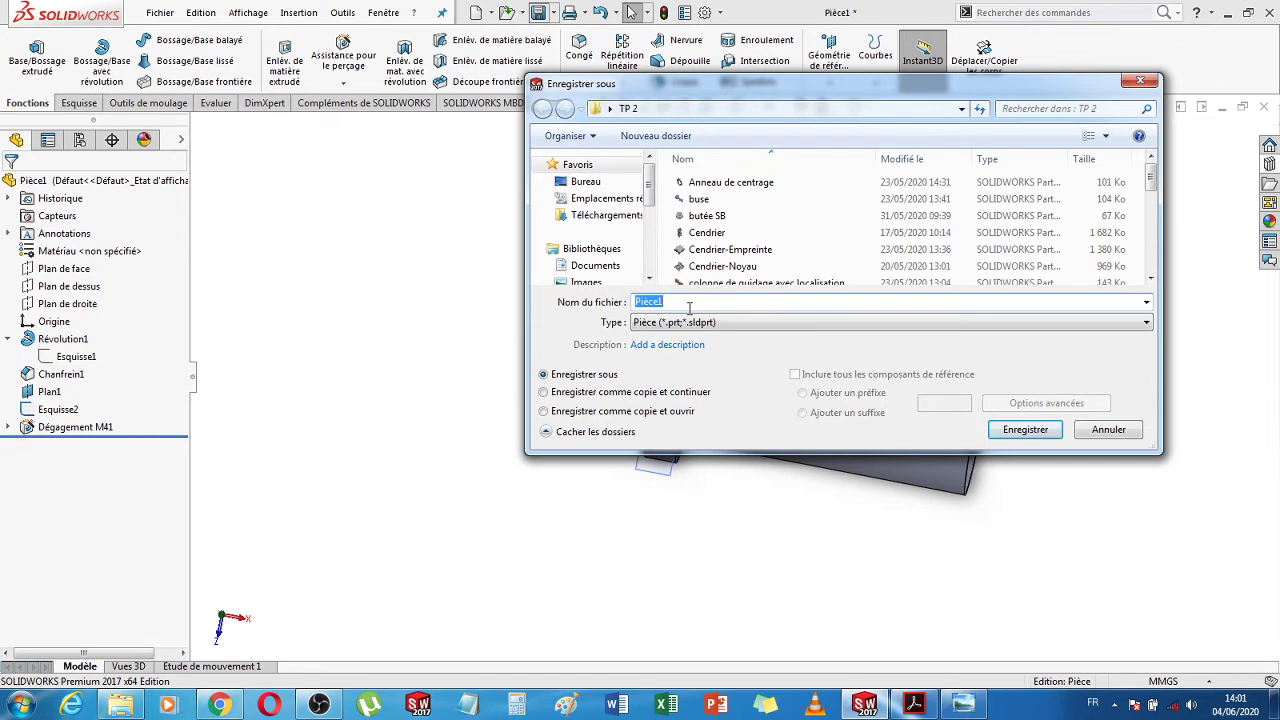
pyautogui.write('Guide arrache carotte')
pyautogui.press('Return')
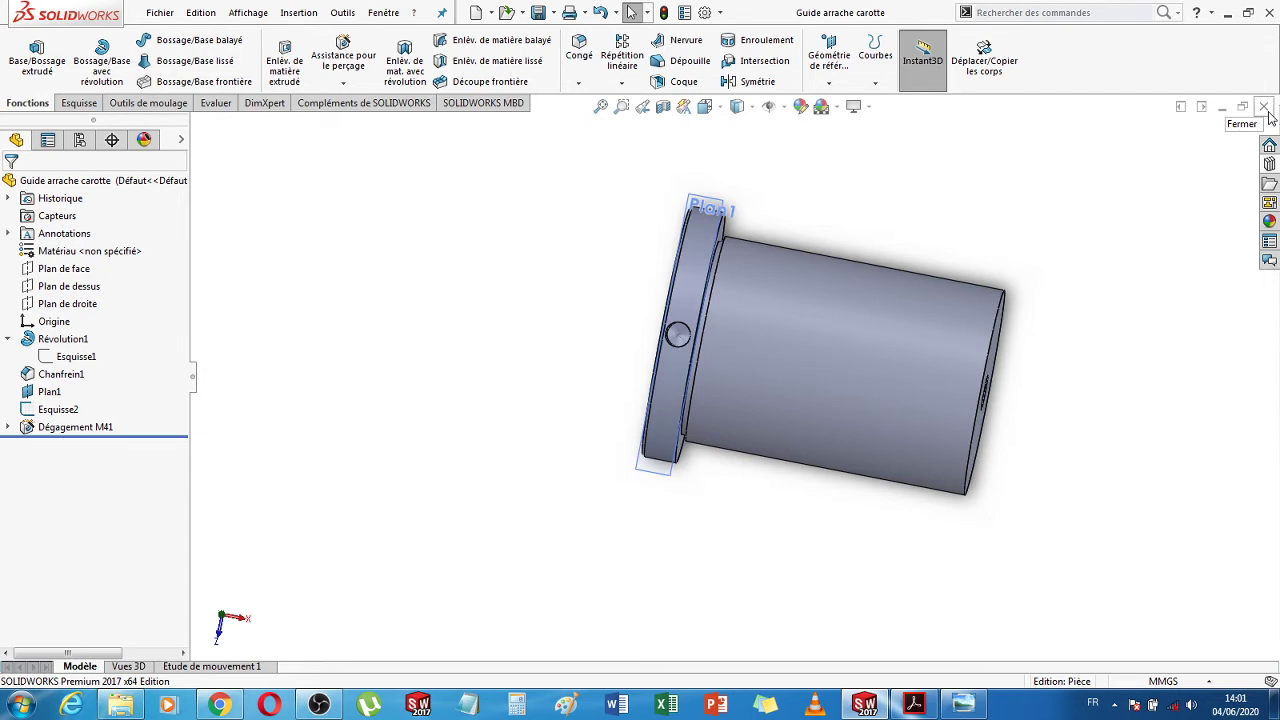
# Open the revolve's profile sketch to review the bore's step and length dimensions, then exit discarding any changes
pyautogui.moveTo(1107, 350); pyautogui.dragTo(1040, 430, button='middle')
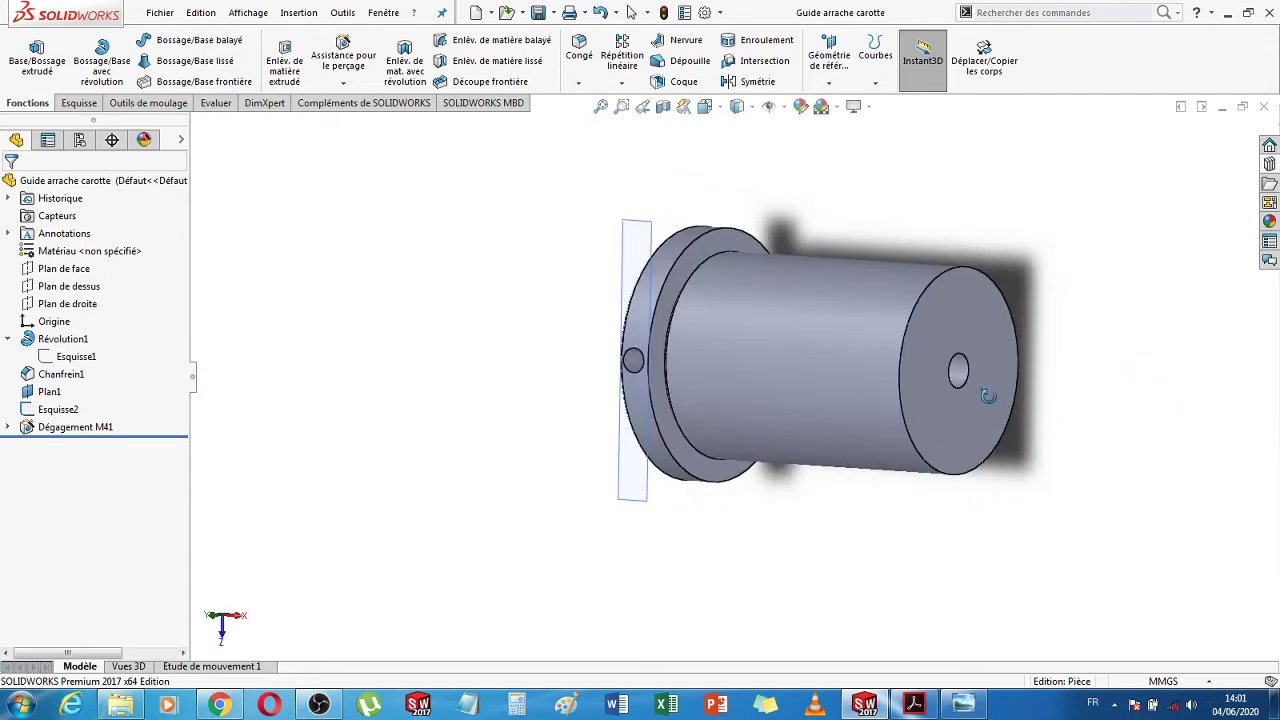
pyautogui.click(60, 358)
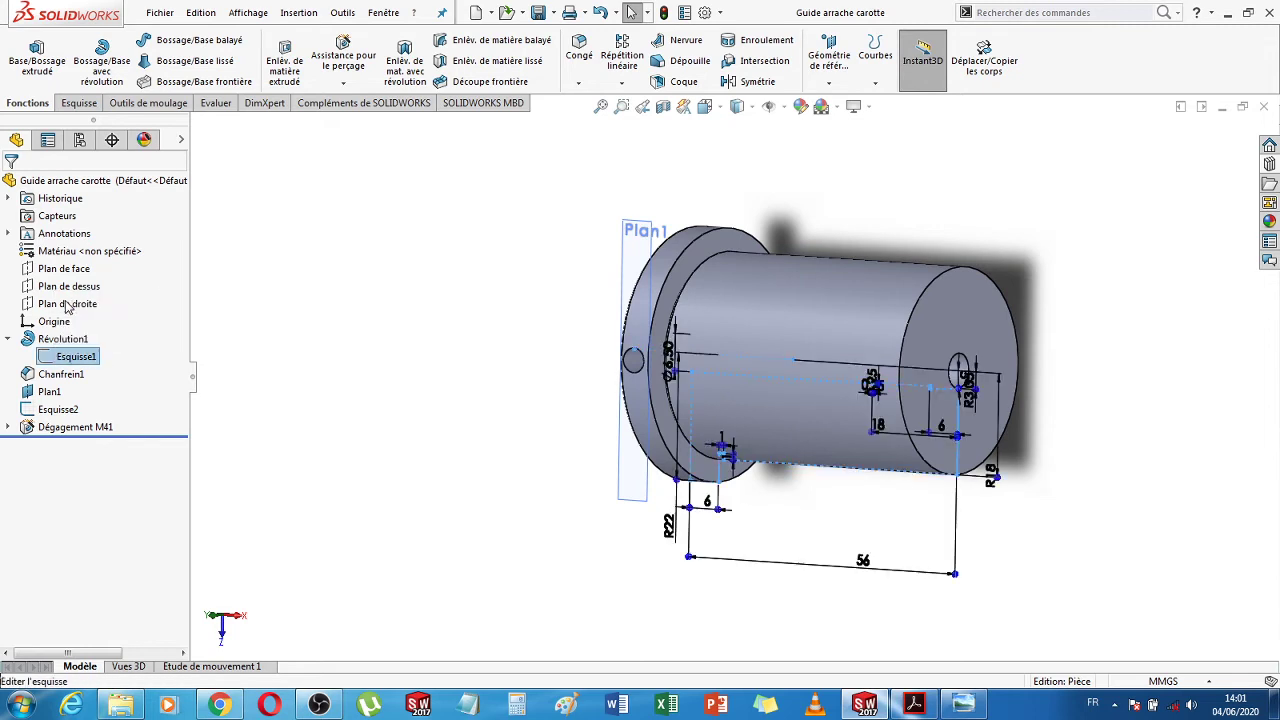
pyautogui.click(68, 305)
pyautogui.moveTo(750, 418)
pyautogui.mouseDown(button='middle')
pyautogui.moveTo(1088, 437)
pyautogui.moveTo(1120, 420)
pyautogui.moveTo(1145, 428)
pyautogui.moveTo(846, 411)
pyautogui.mouseUp(button='middle')
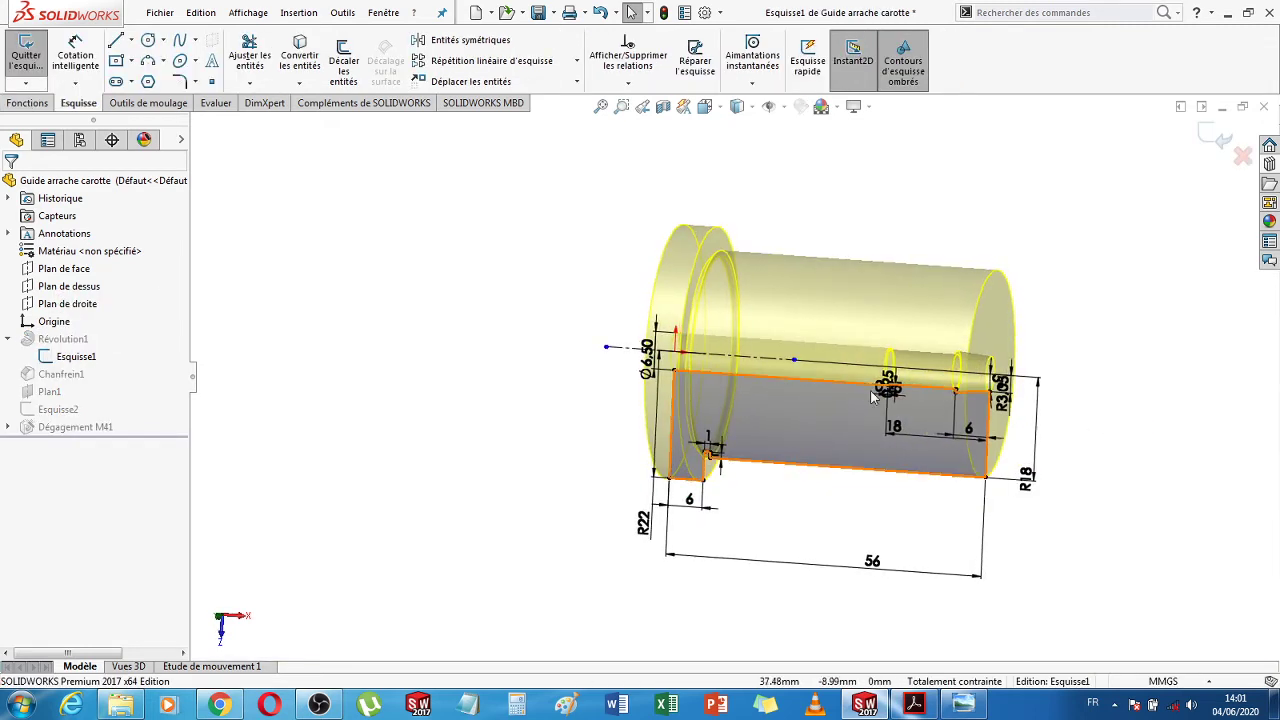
pyautogui.scroll(-5, 884, 384)
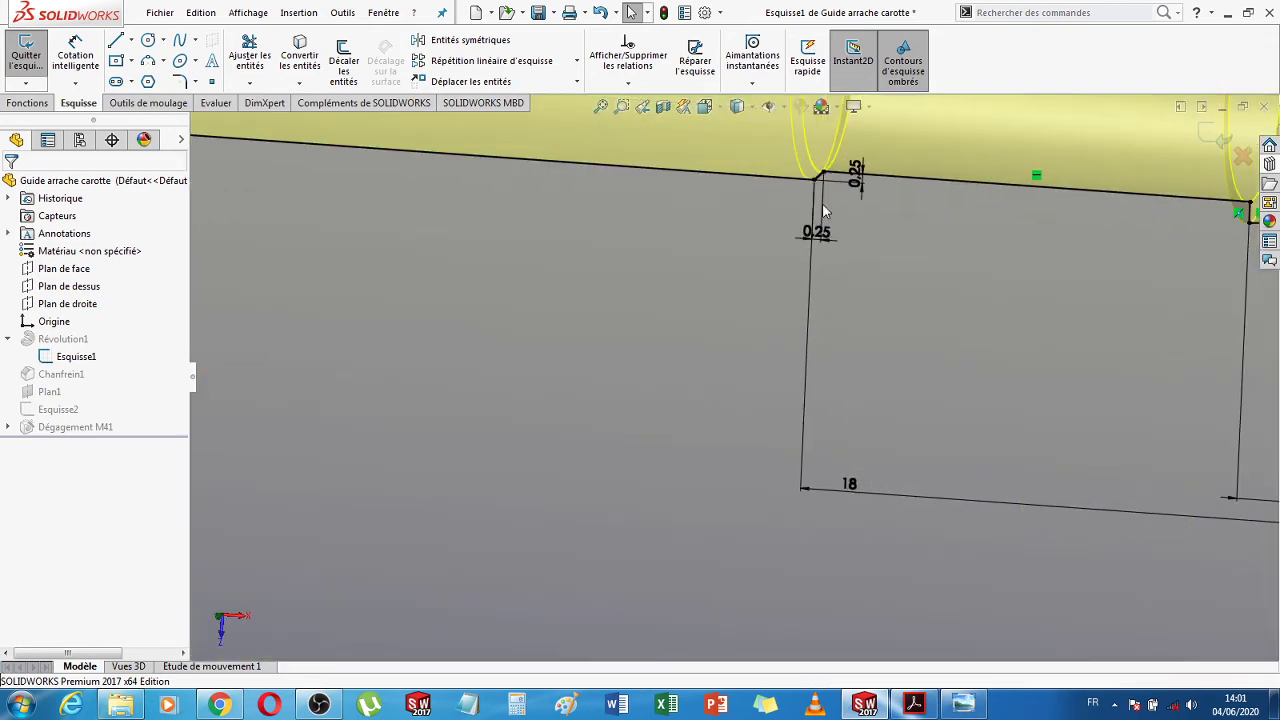
pyautogui.scroll(2, 838, 197)
pyautogui.scroll(2, 838, 197)
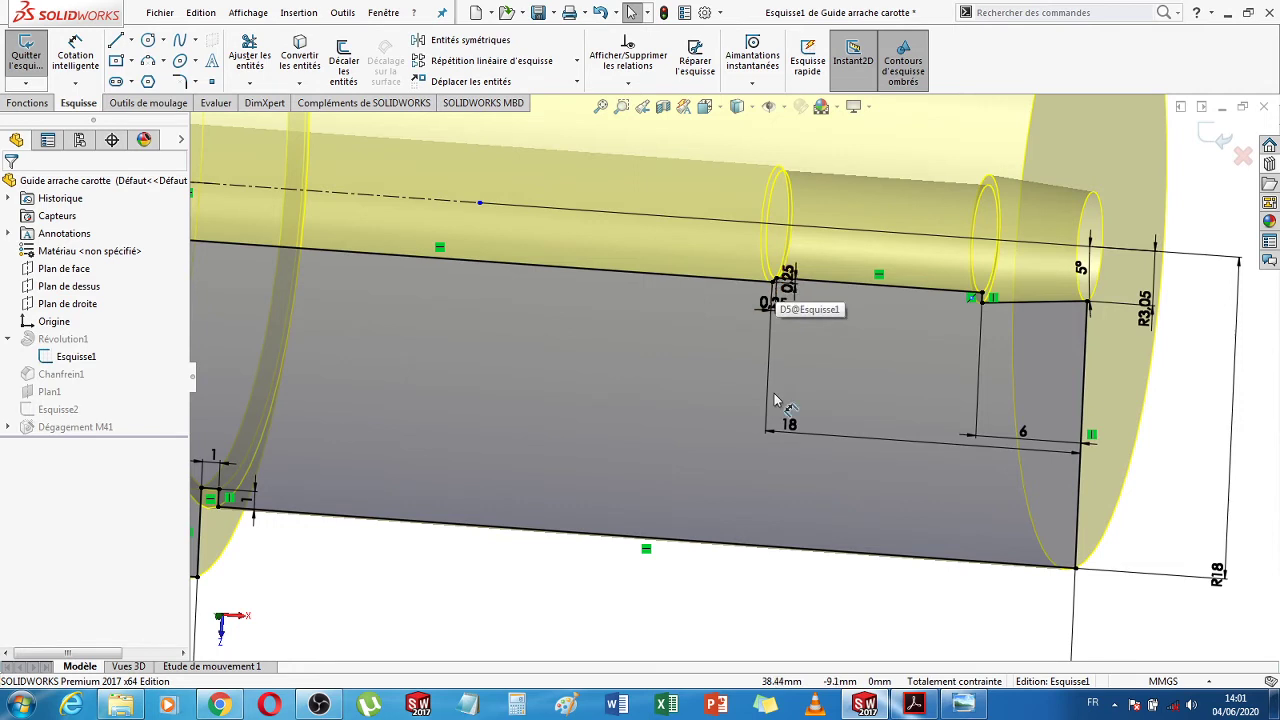
pyautogui.scroll(1, 1000, 468)
pyautogui.scroll(2, 1000, 468)
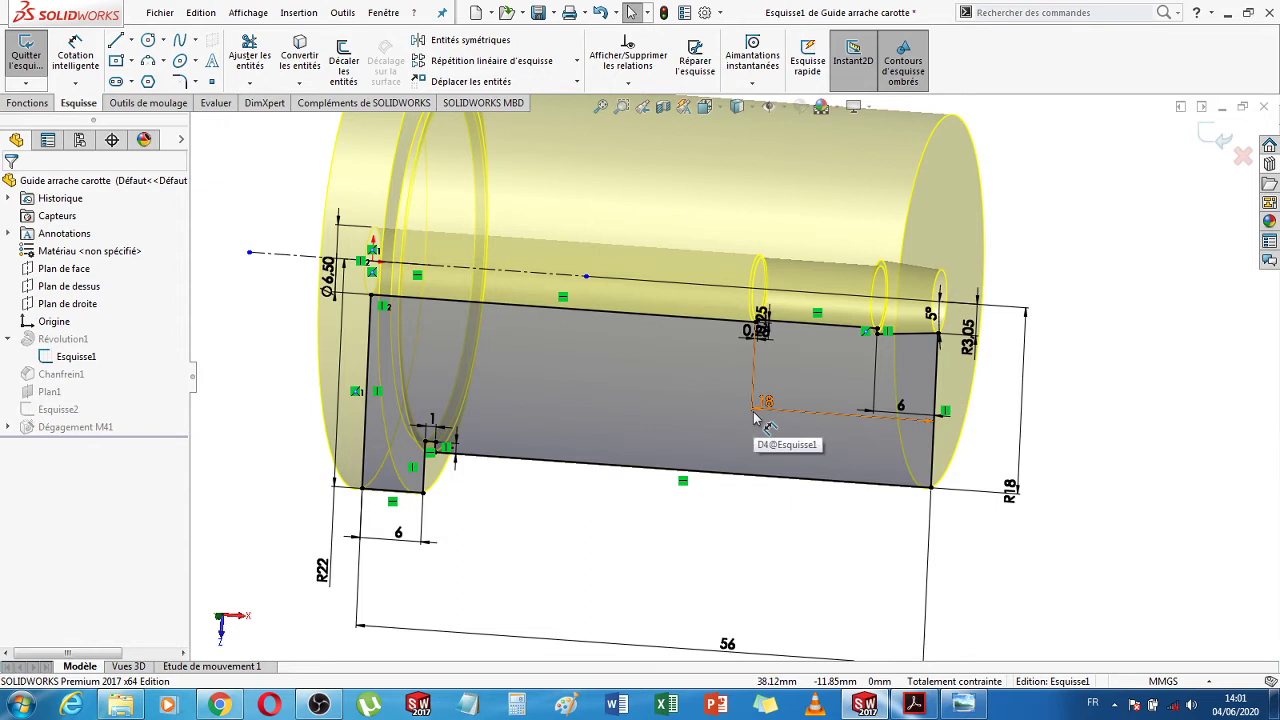
pyautogui.scroll(2, 757, 418)
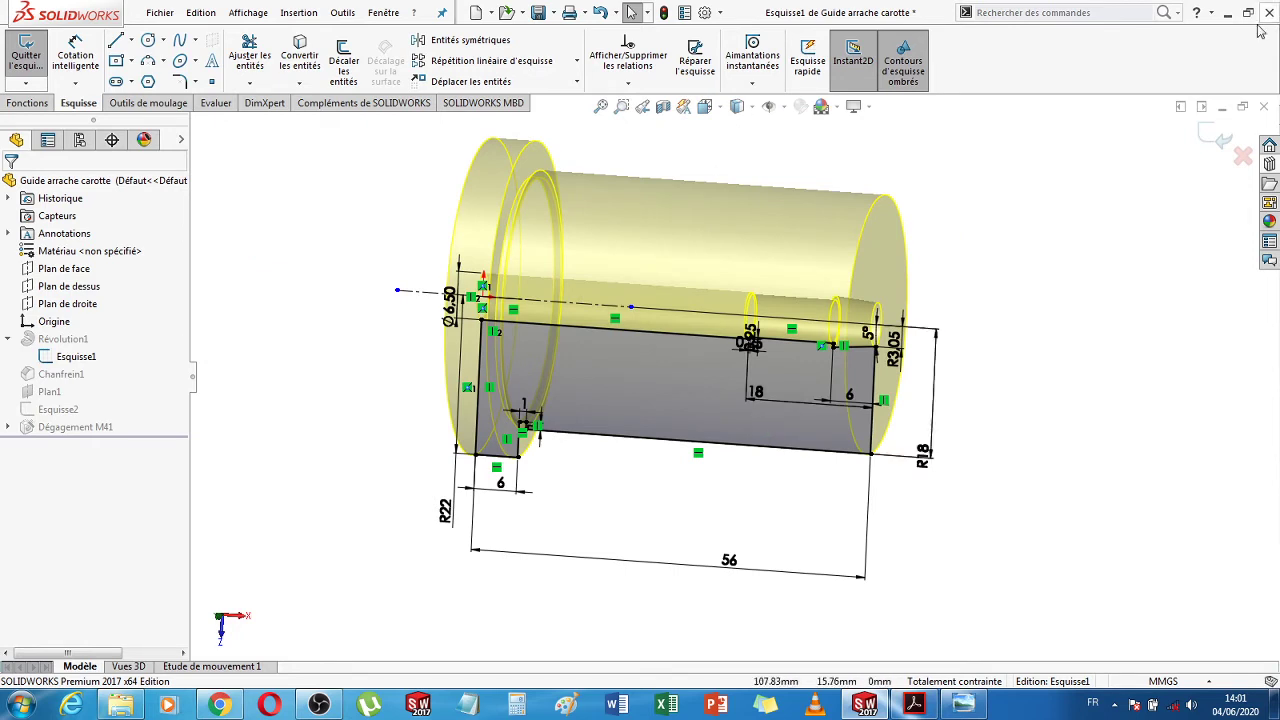
pyautogui.click(1244, 158)
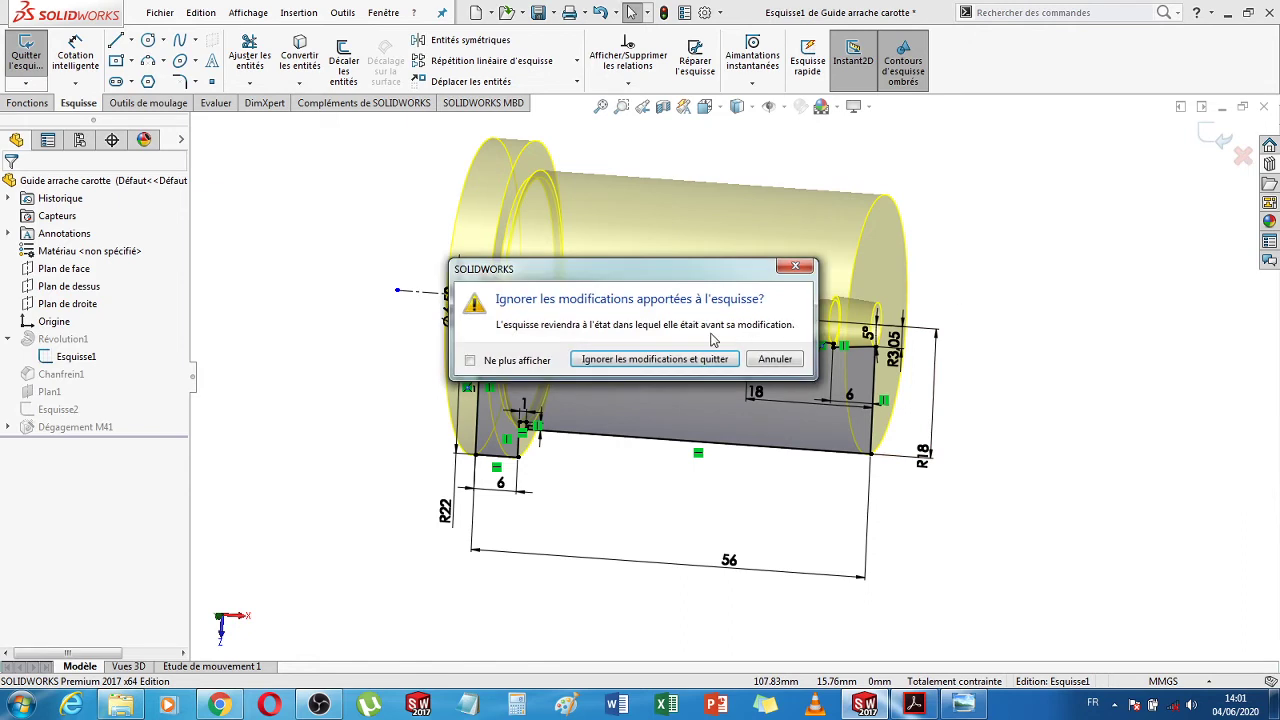
pyautogui.click(695, 359)
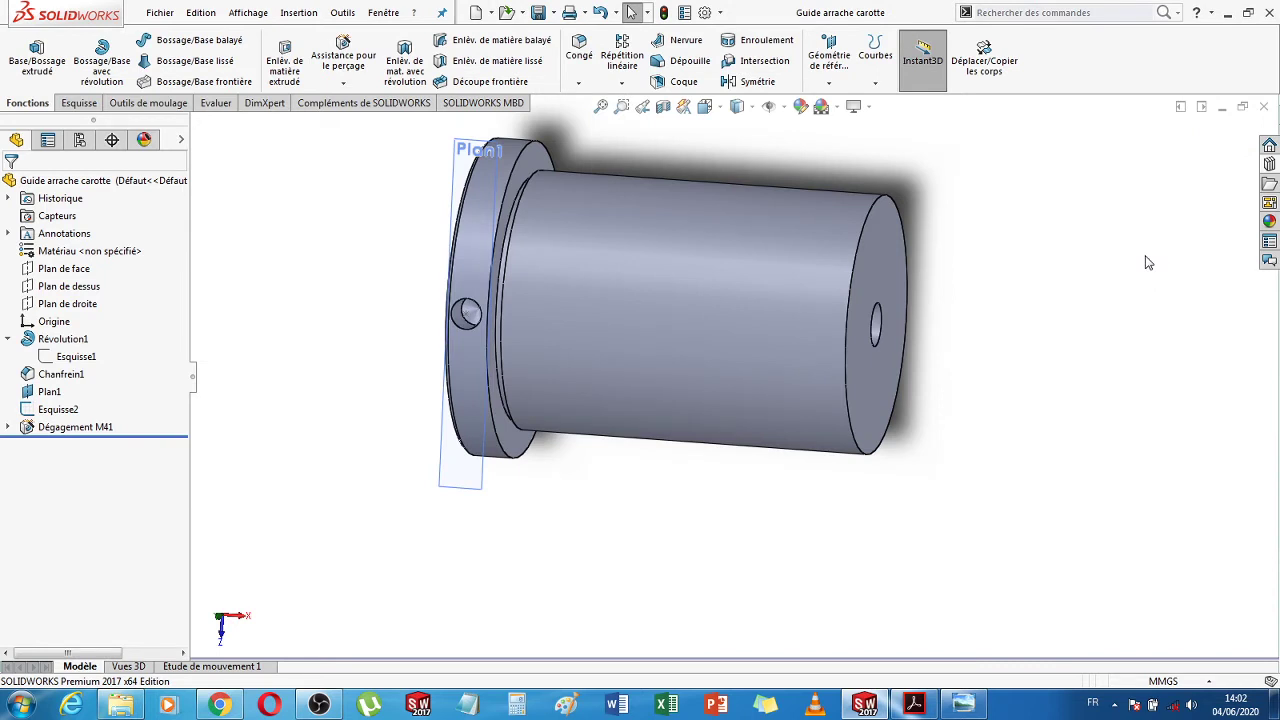
# Close the Guide arrache carotte part document
pyautogui.click(1263, 108)
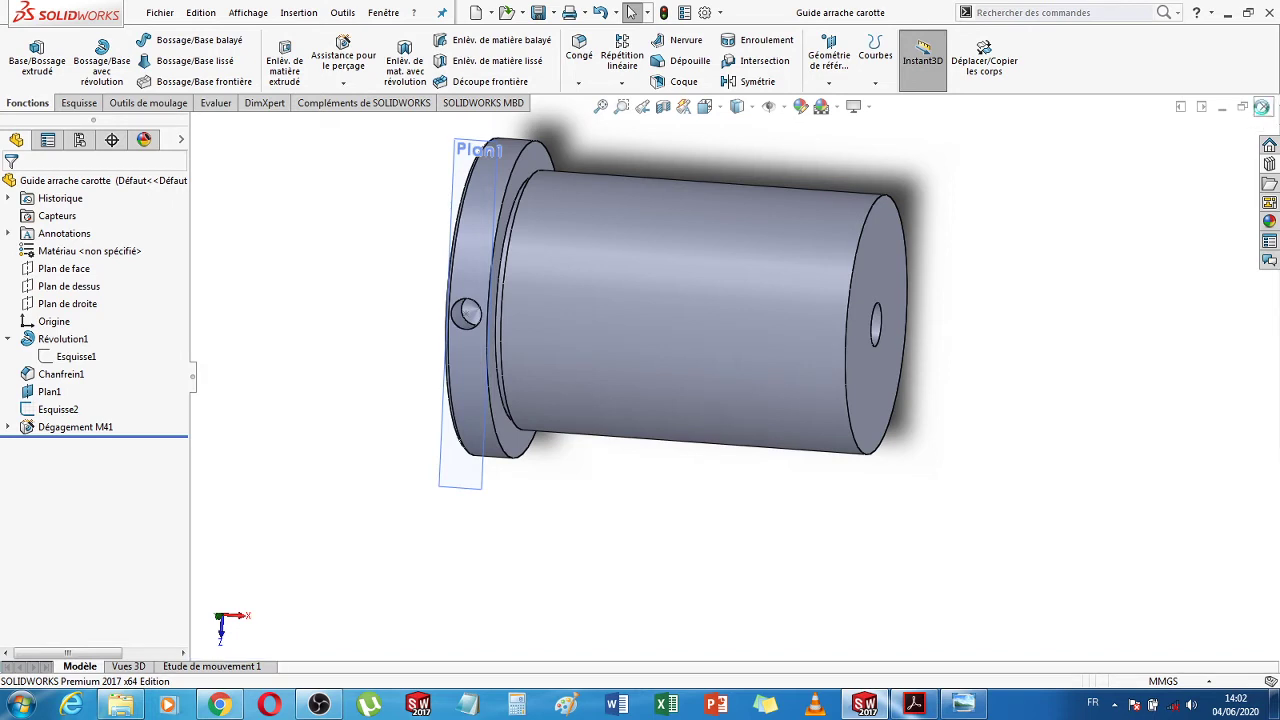
pyautogui.click(535, 330)
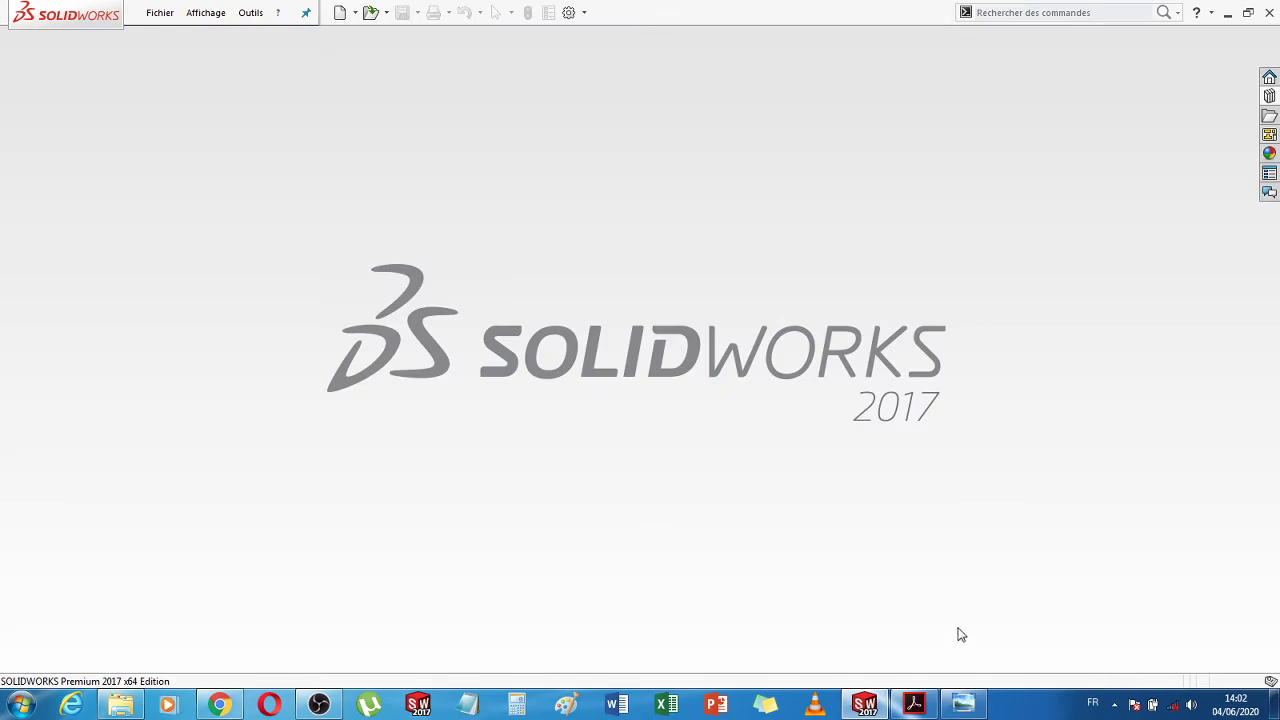
# Switch to the DME_F.PDF catalogue in Adobe Acrobat and open the N 4545 mold base page from the 2a Porte moules index
pyautogui.click(884, 705)
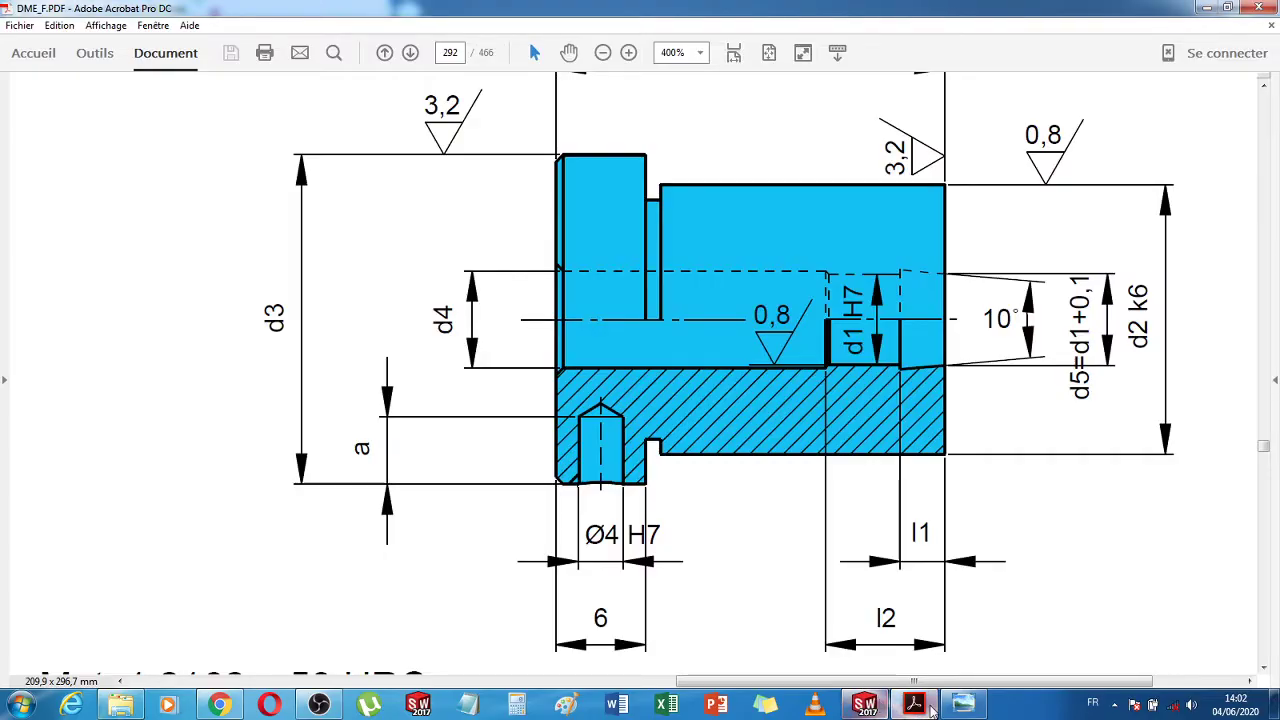
pyautogui.click(916, 706)
pyautogui.click(924, 708)
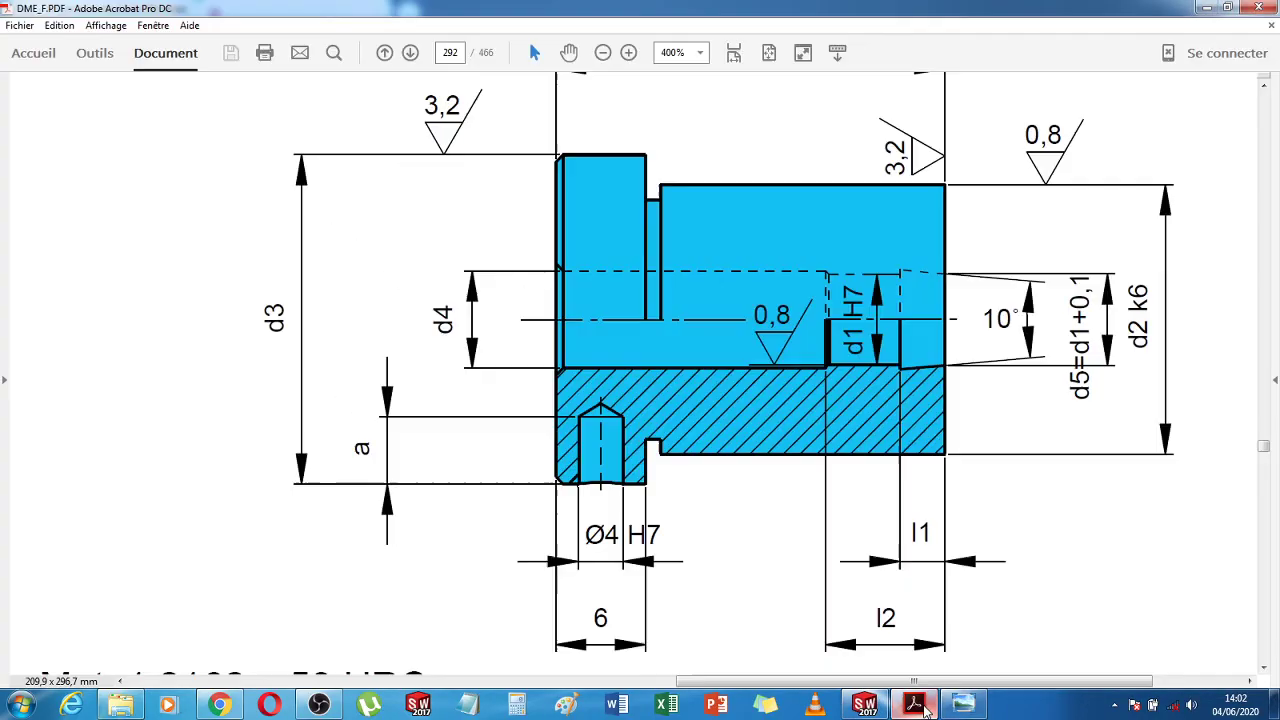
pyautogui.moveTo(1145, 683); pyautogui.dragTo(752, 686)
pyautogui.moveTo(1265, 447); pyautogui.dragTo(1272, 88)
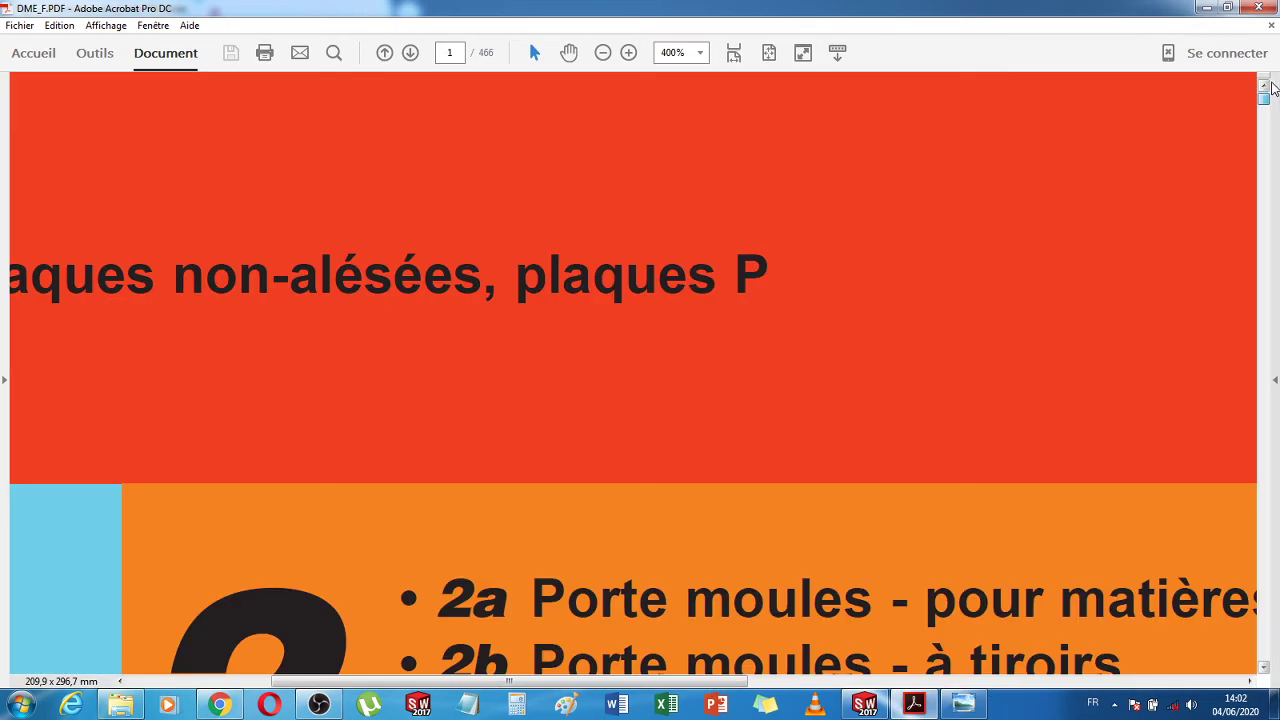
pyautogui.click(698, 598)
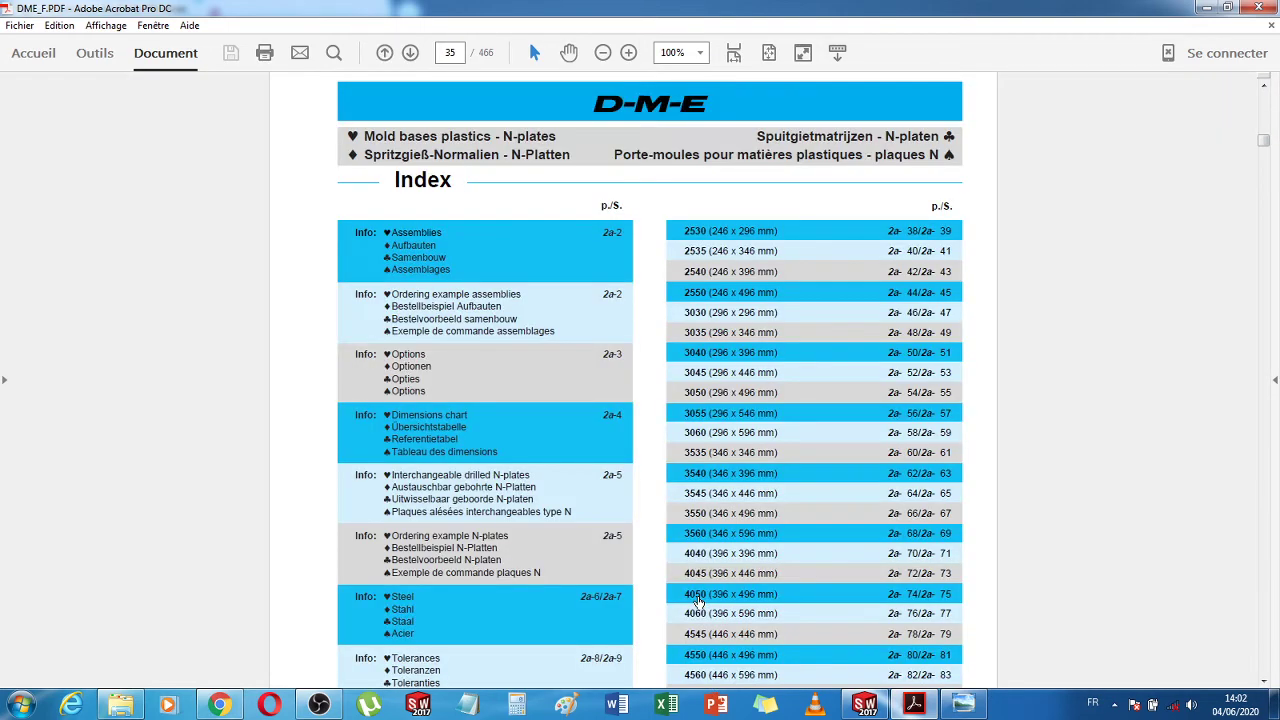
pyautogui.click(707, 635)
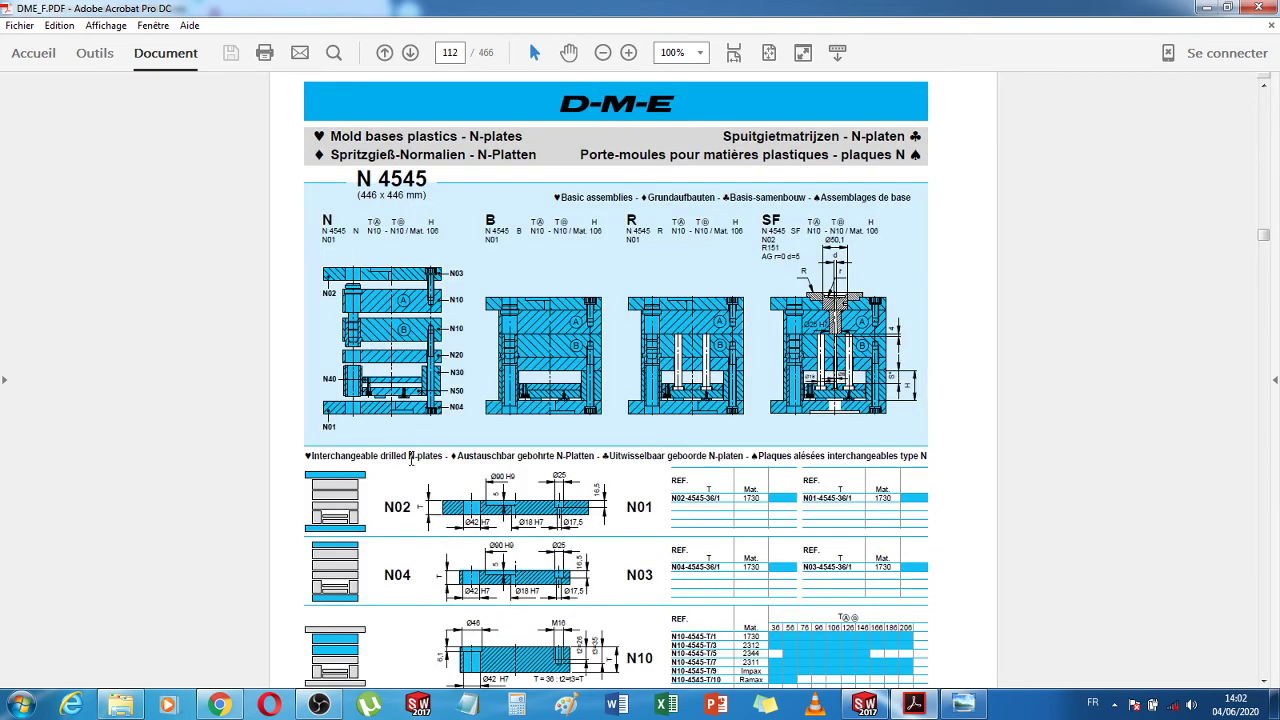
# Examine the plate stack and return pins in the N, B and R basic assembly drawings of the N 4545 mold base
pyautogui.click(734, 56)
pyautogui.click(630, 56)
pyautogui.scroll(-5, 432, 430)
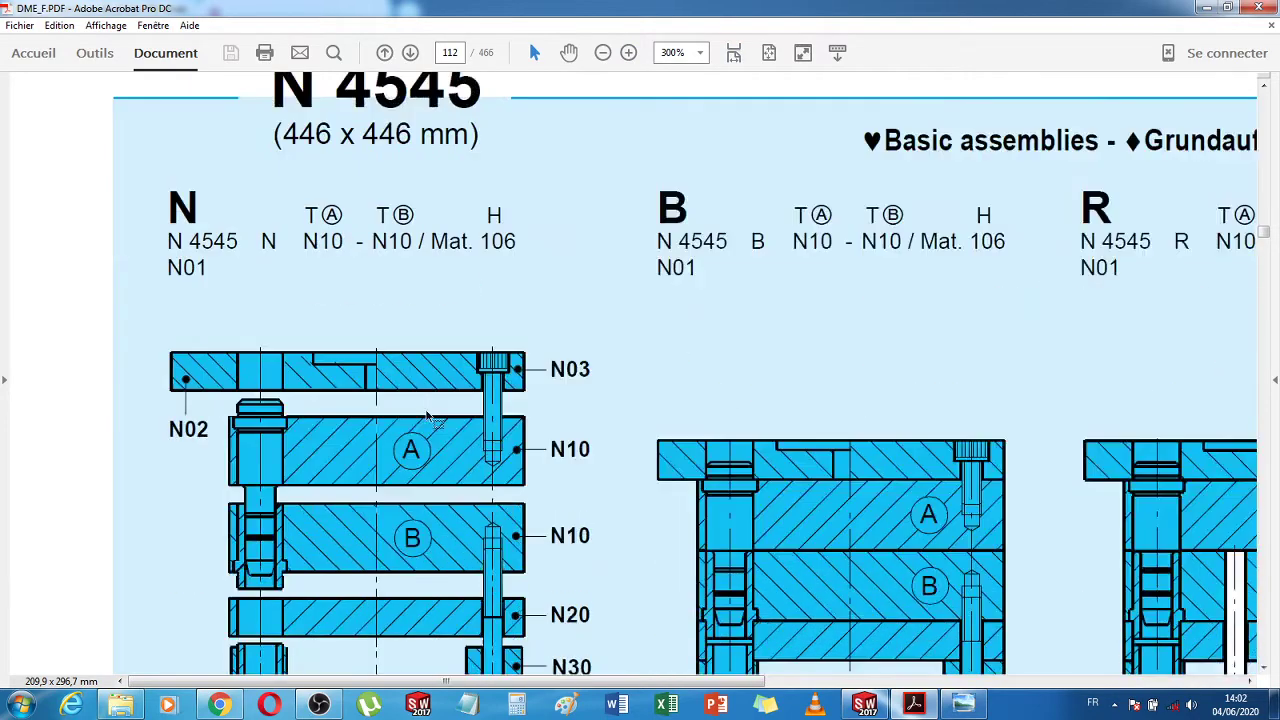
pyautogui.click(628, 53)
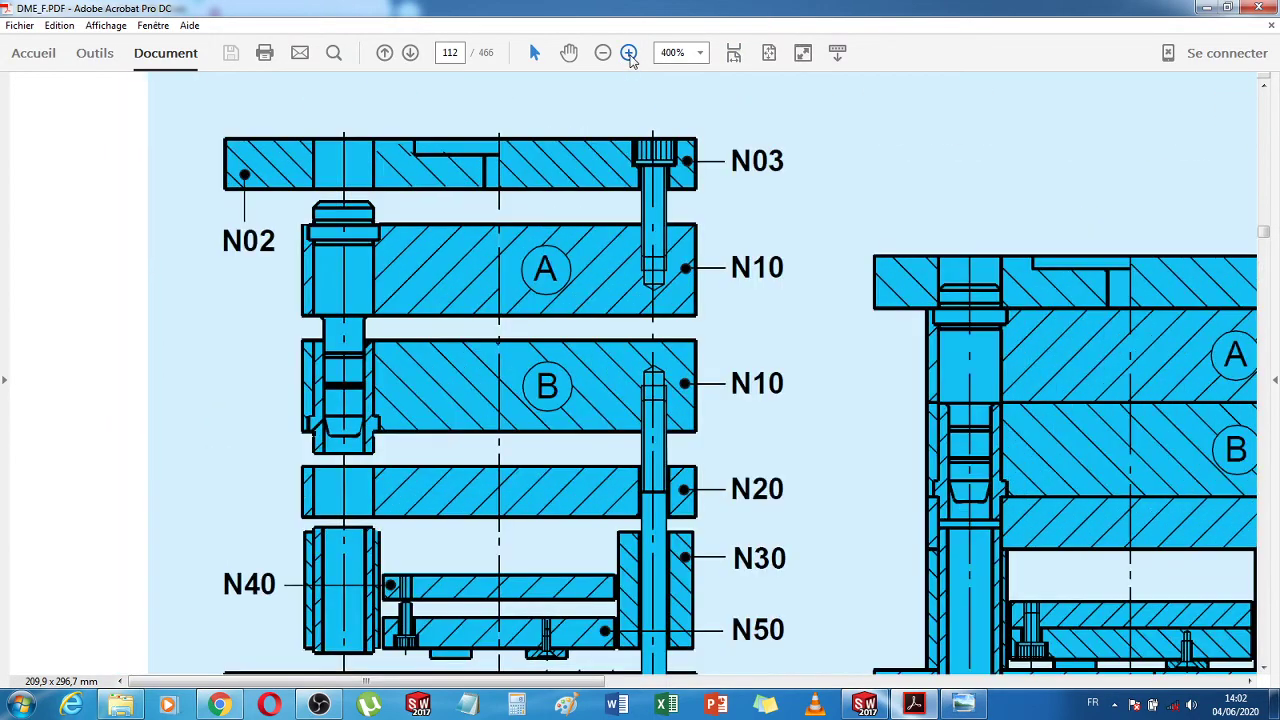
pyautogui.scroll(-2, 634, 414)
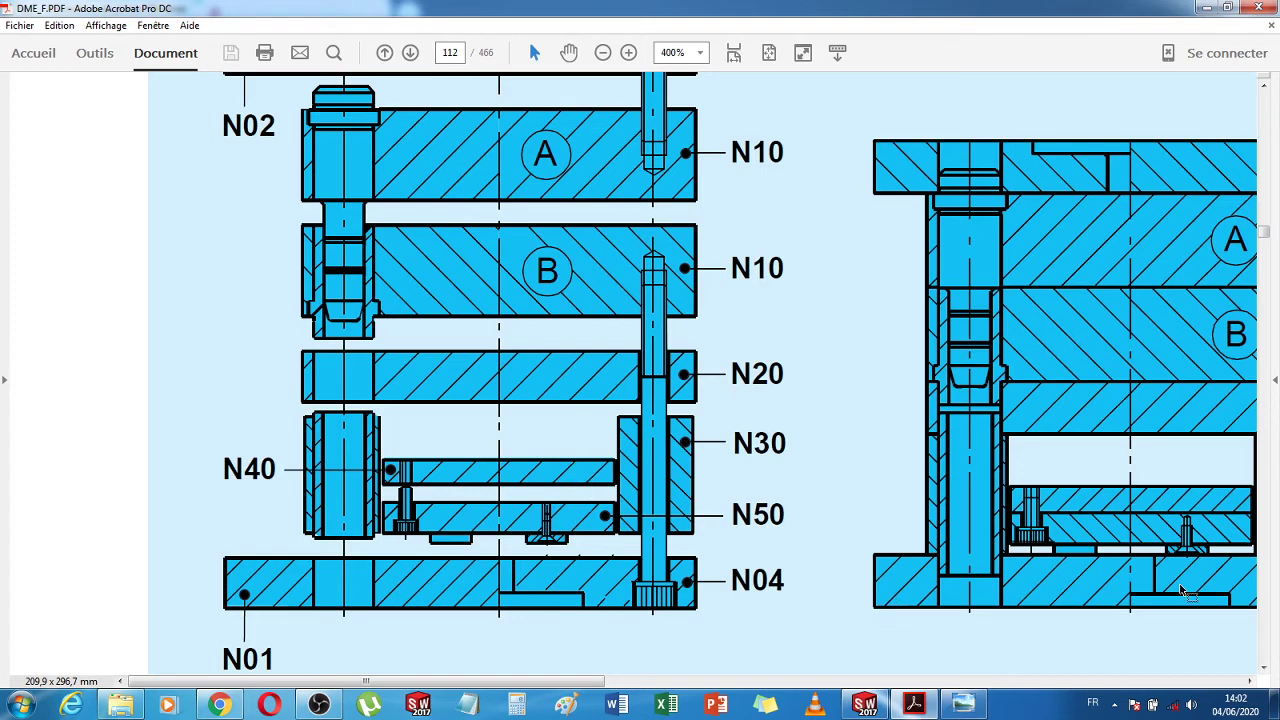
pyautogui.moveTo(592, 682); pyautogui.dragTo(794, 682)
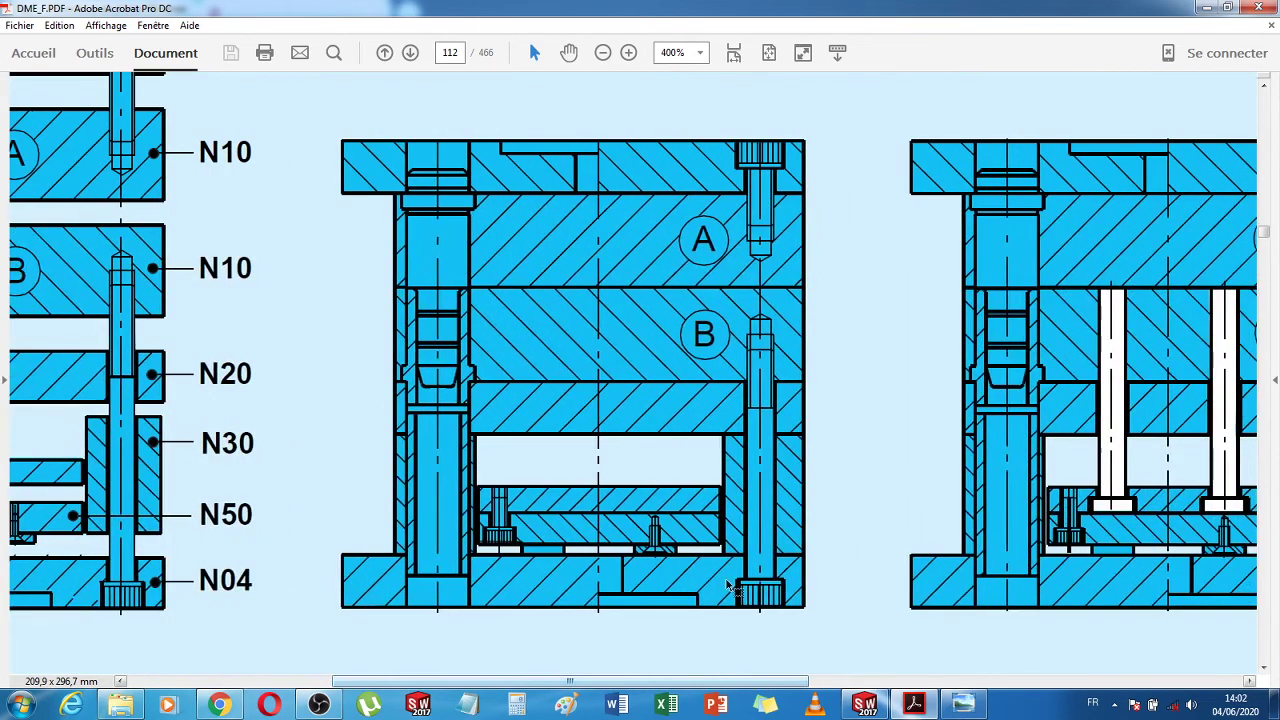
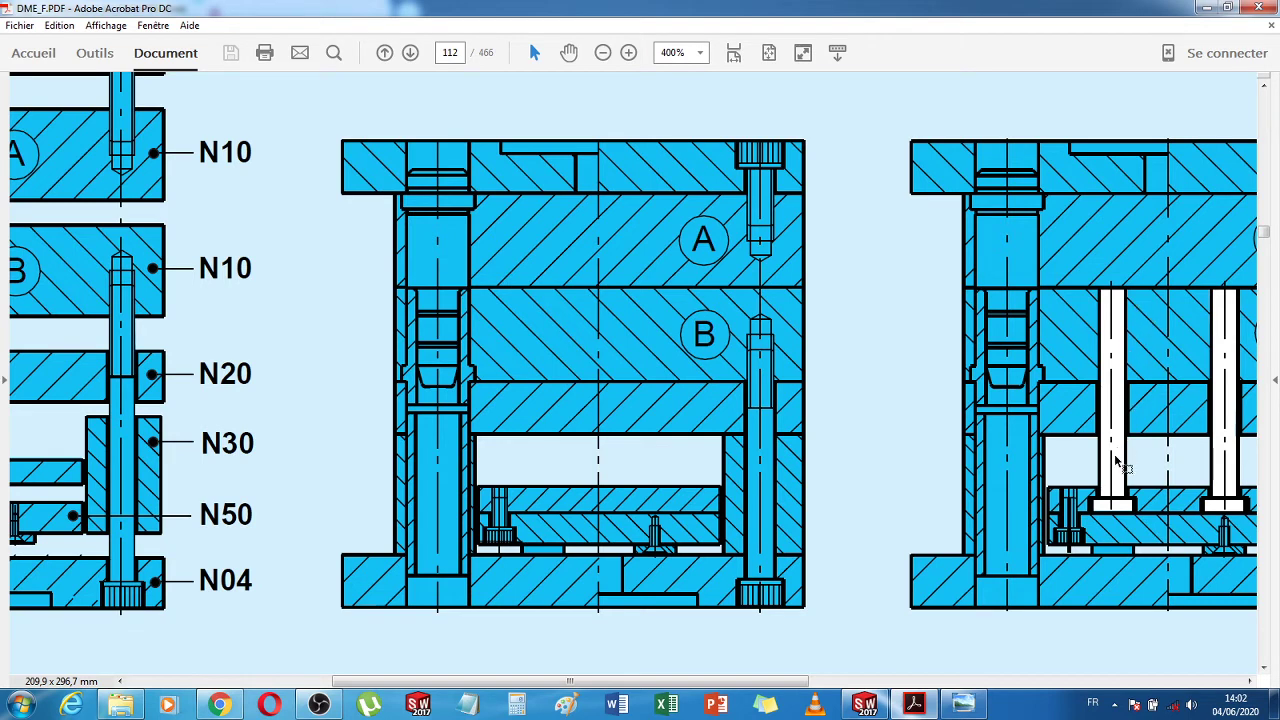
pyautogui.scroll(1, 1114, 454)
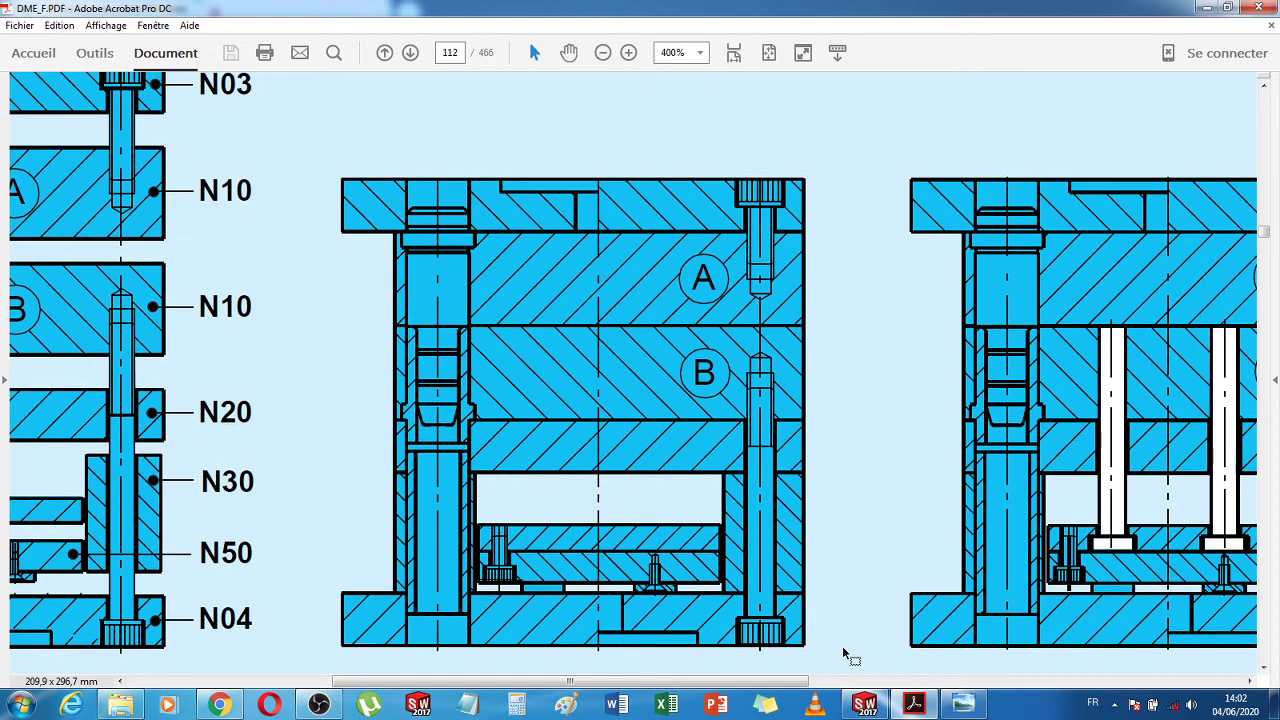
# Switch back to SolidWorks and open the existing part "repoussoir"
pyautogui.click(864, 705)
pyautogui.click(160, 12)
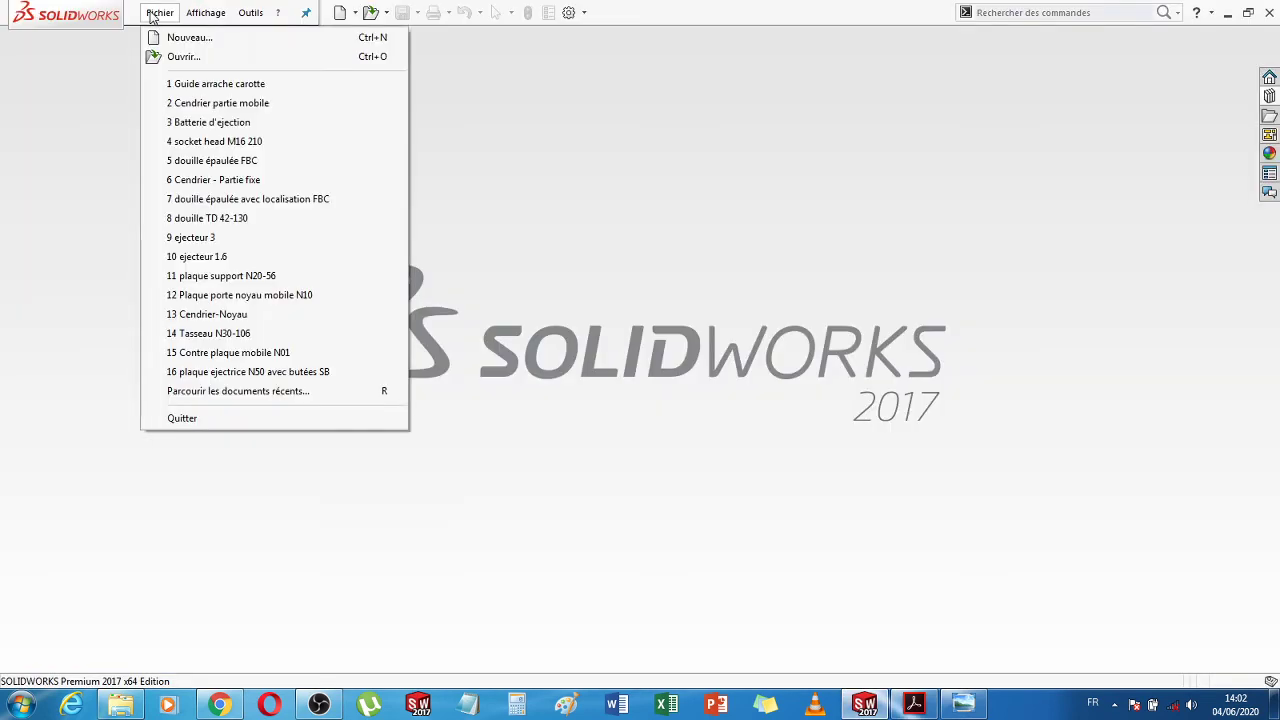
pyautogui.click(177, 57)
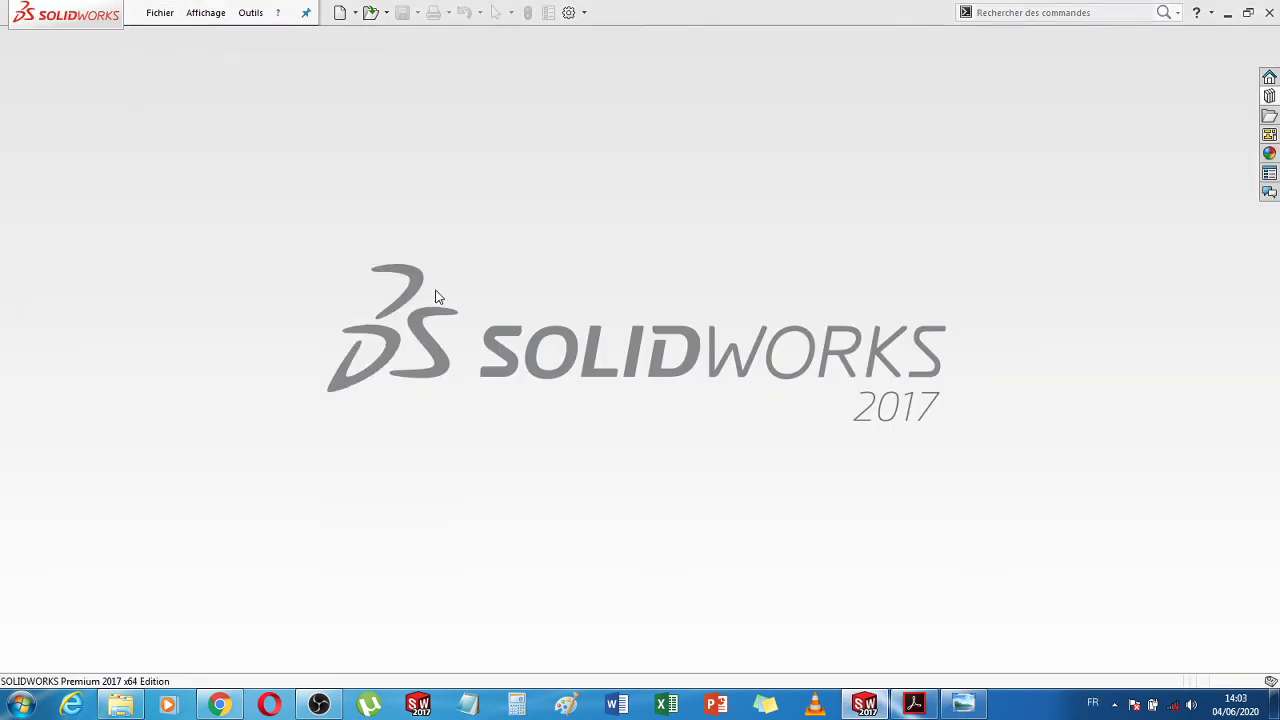
pyautogui.moveTo(1004, 258); pyautogui.dragTo(1002, 389)
pyautogui.doubleClick(565, 356)
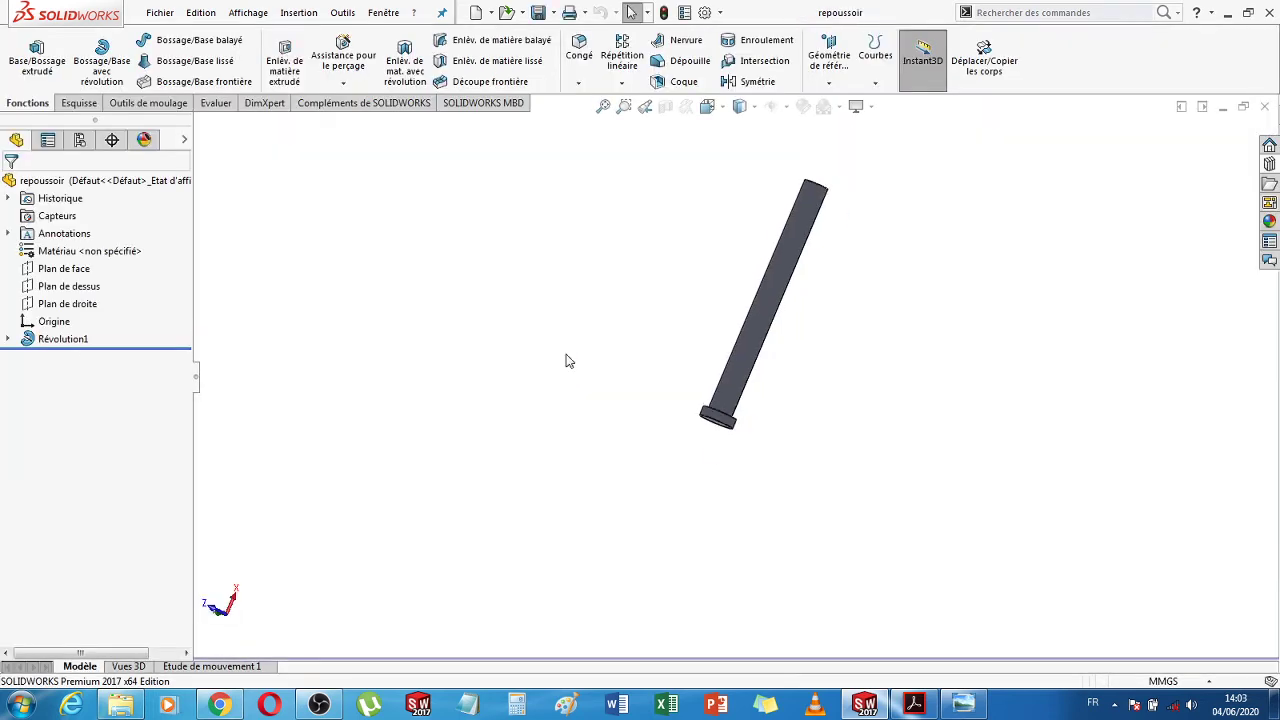
# Set the shank length dimension in the Révolution1 sketch of the repoussoir to 170 mm
pyautogui.click(57, 341)
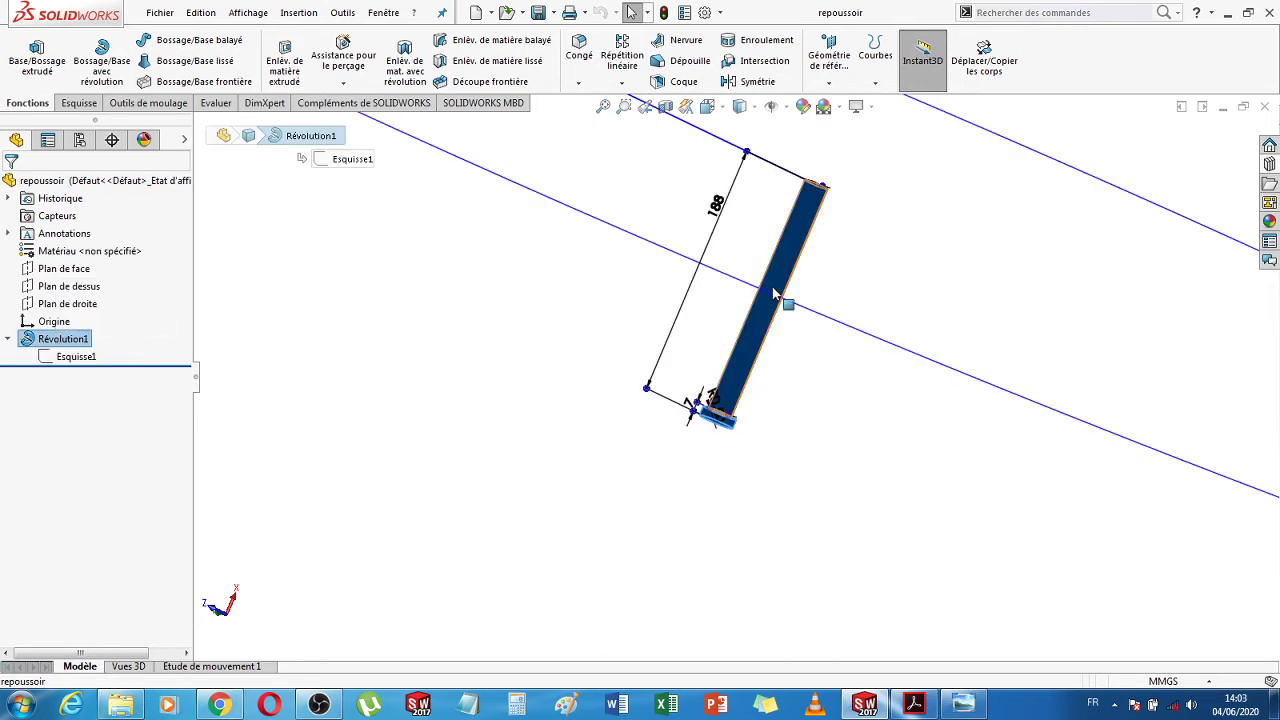
pyautogui.doubleClick(718, 205)
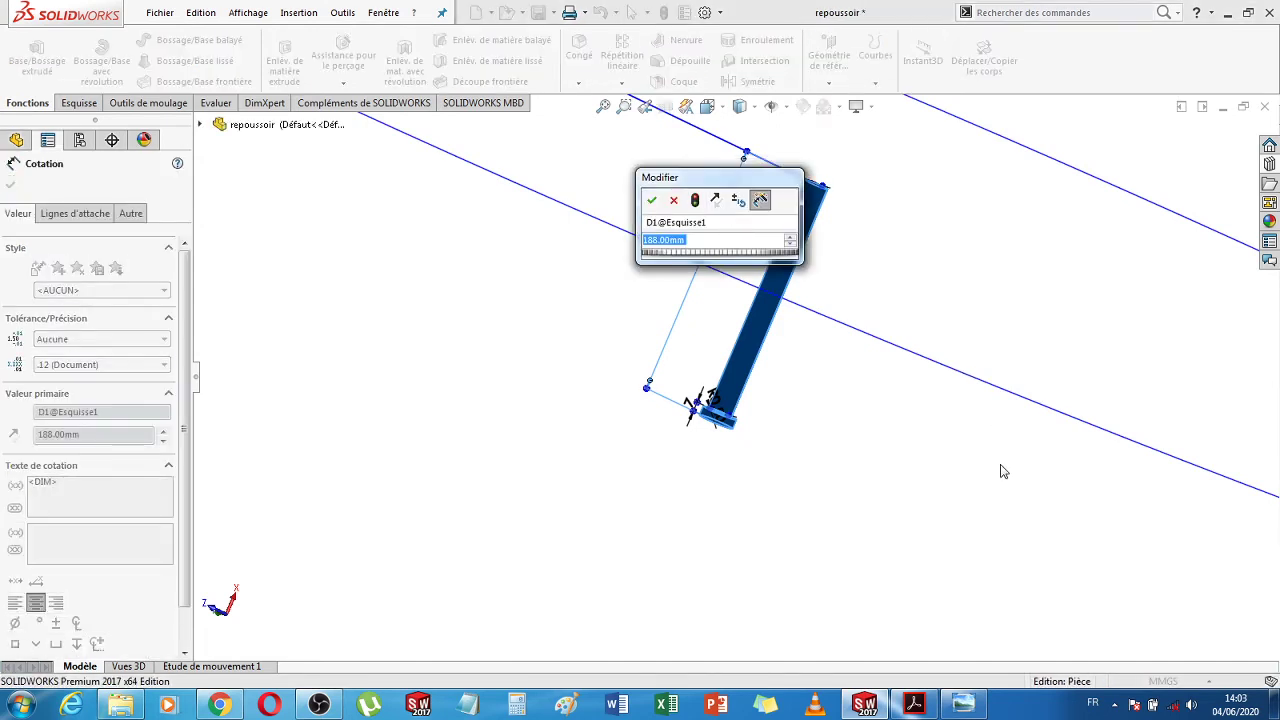
pyautogui.write('170')
pyautogui.press('Return')
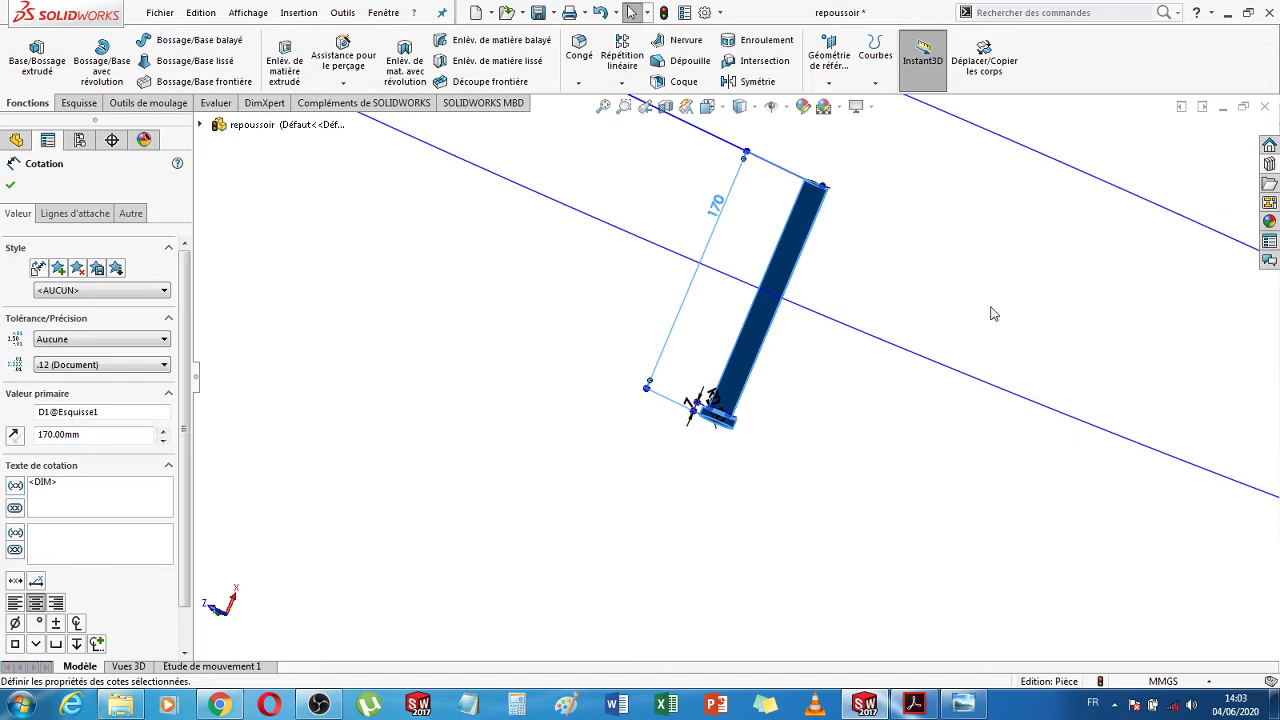
# Open the revolve feature's sketch for editing and view it normal to the sketch plane
pyautogui.scroll(2, 917, 267)
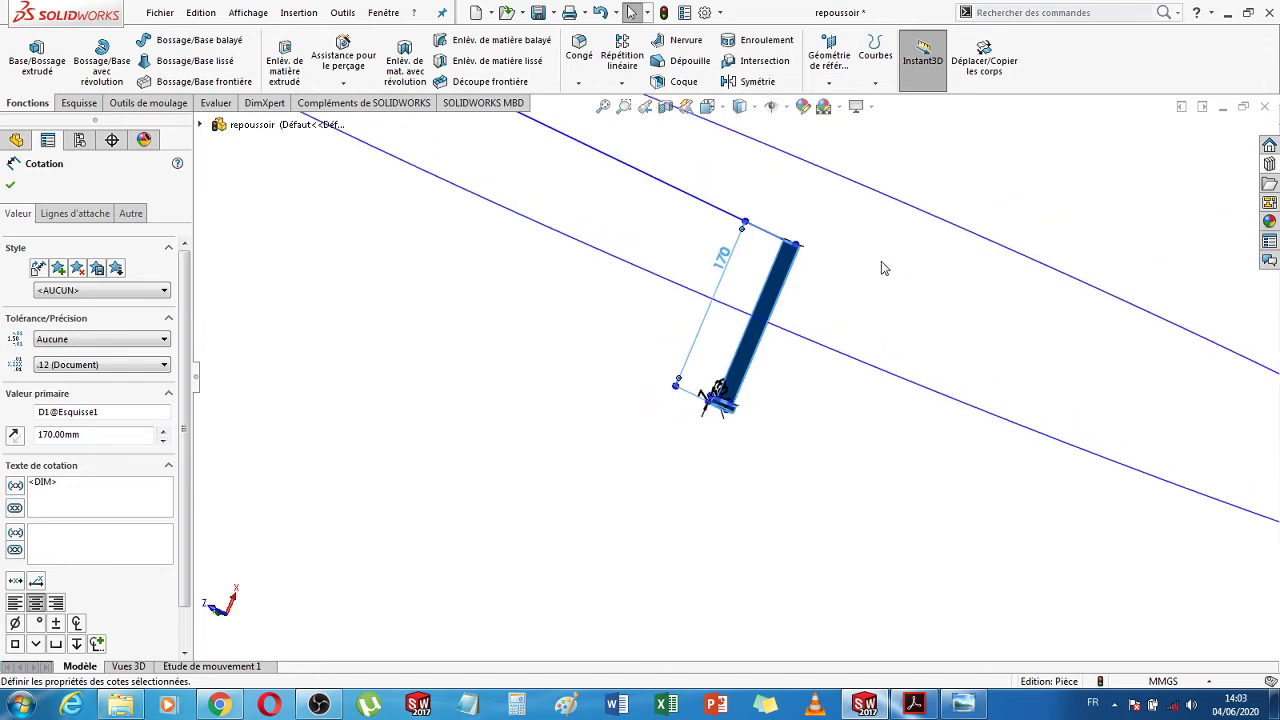
pyautogui.scroll(1, 865, 253)
pyautogui.scroll(-2, 797, 311)
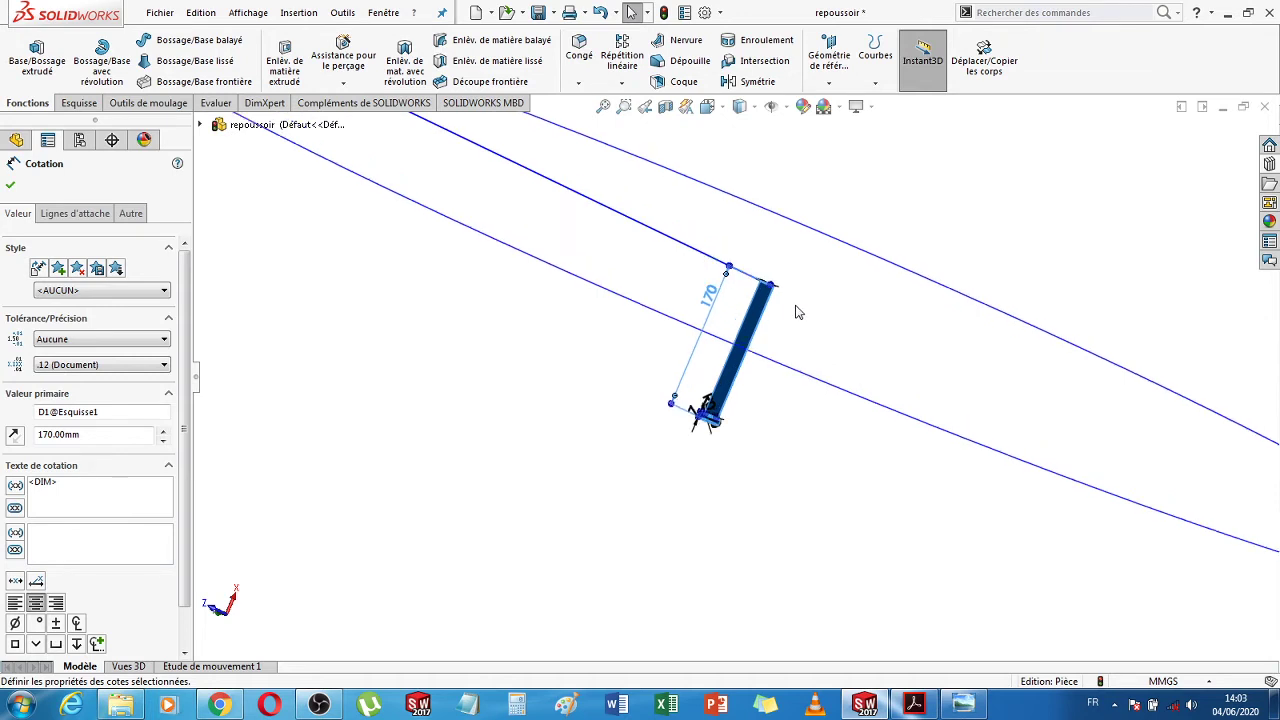
pyautogui.scroll(-6, 680, 455)
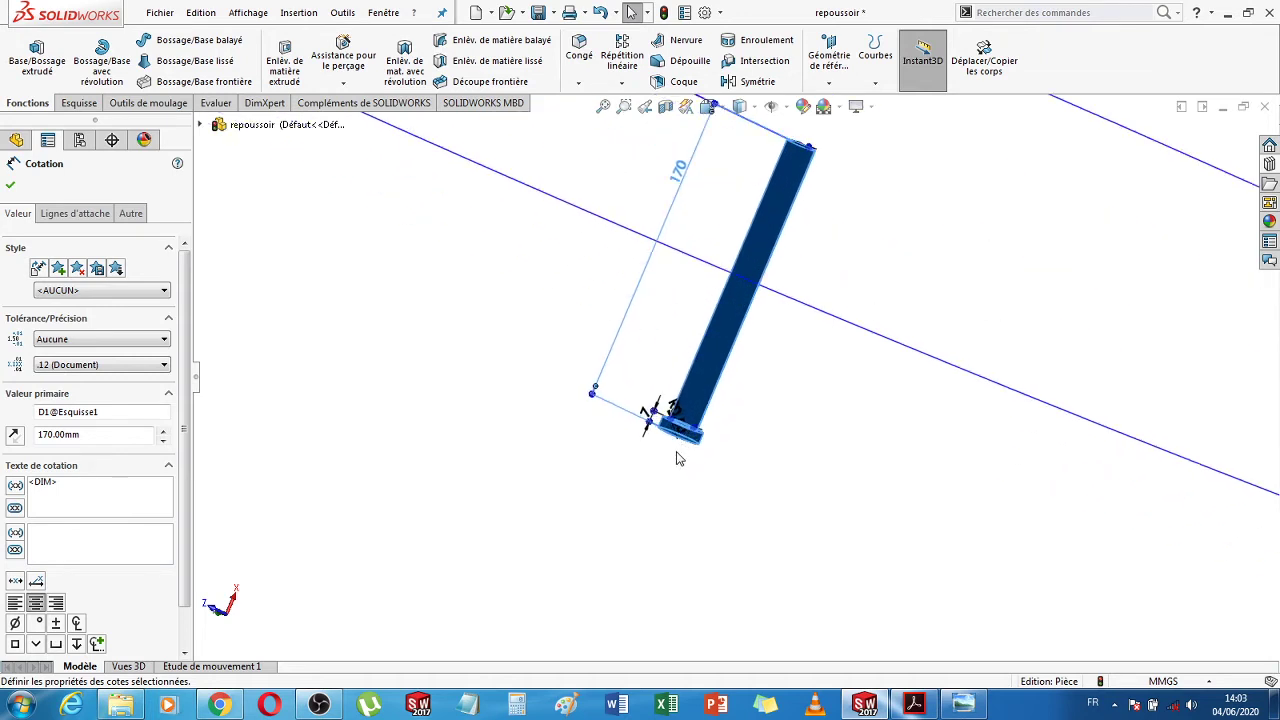
pyautogui.click(10, 187)
pyautogui.click(72, 357)
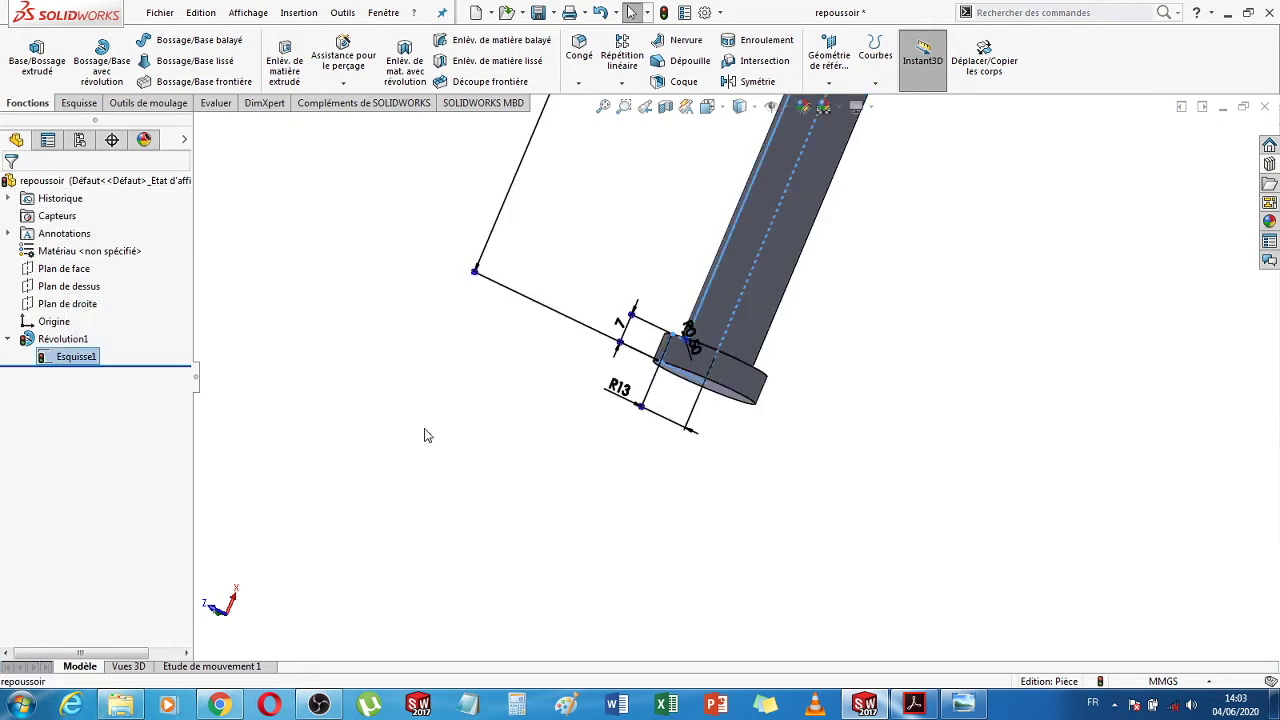
pyautogui.rightClick(82, 363)
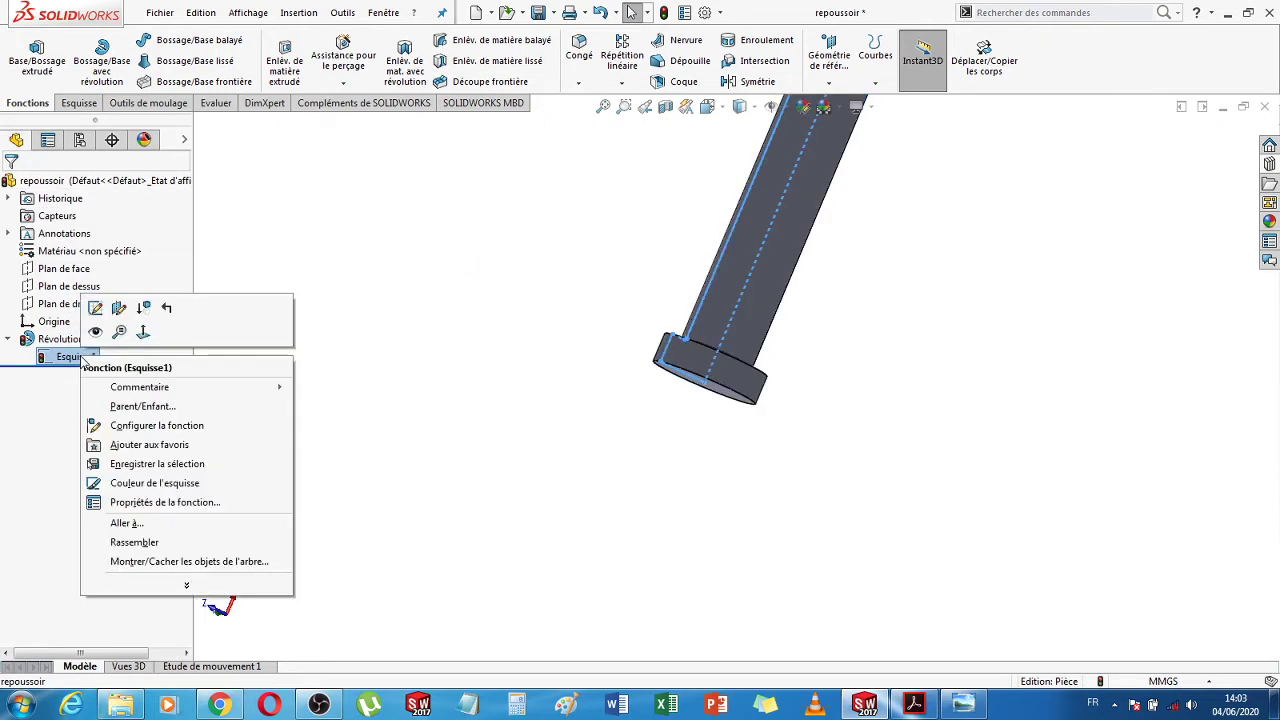
pyautogui.click(93, 326)
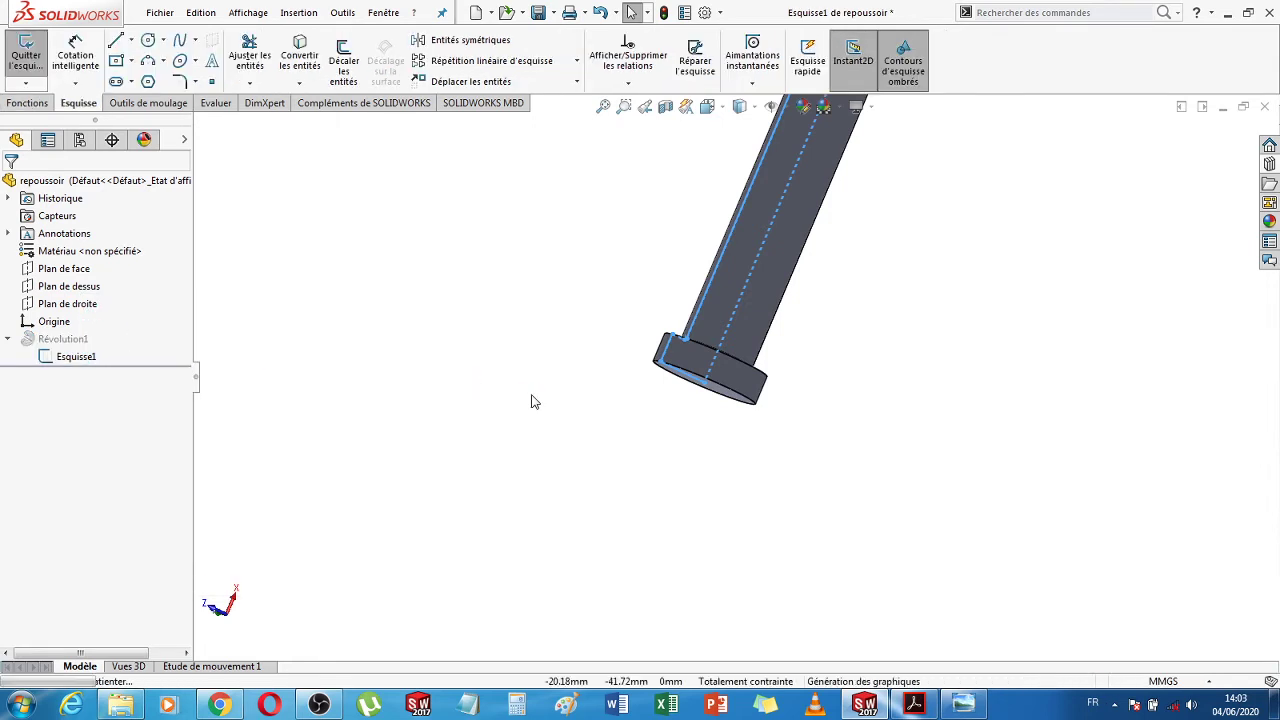
pyautogui.click(86, 361)
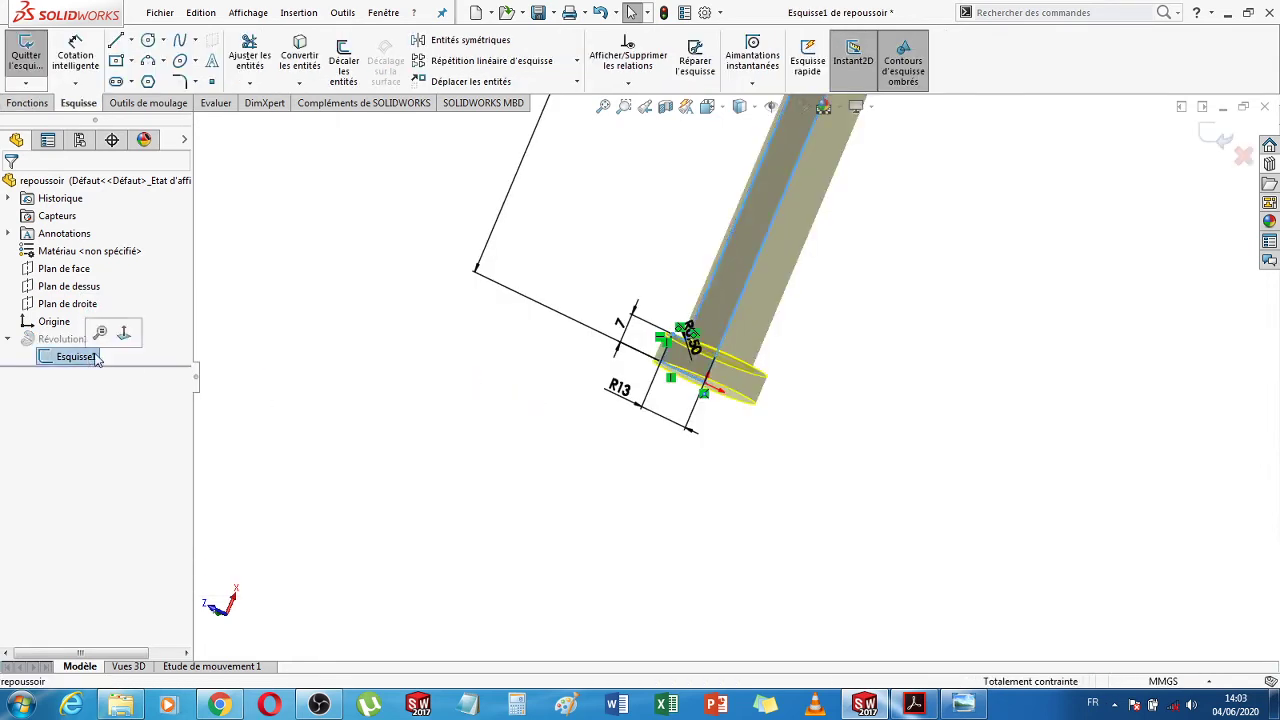
pyautogui.click(123, 332)
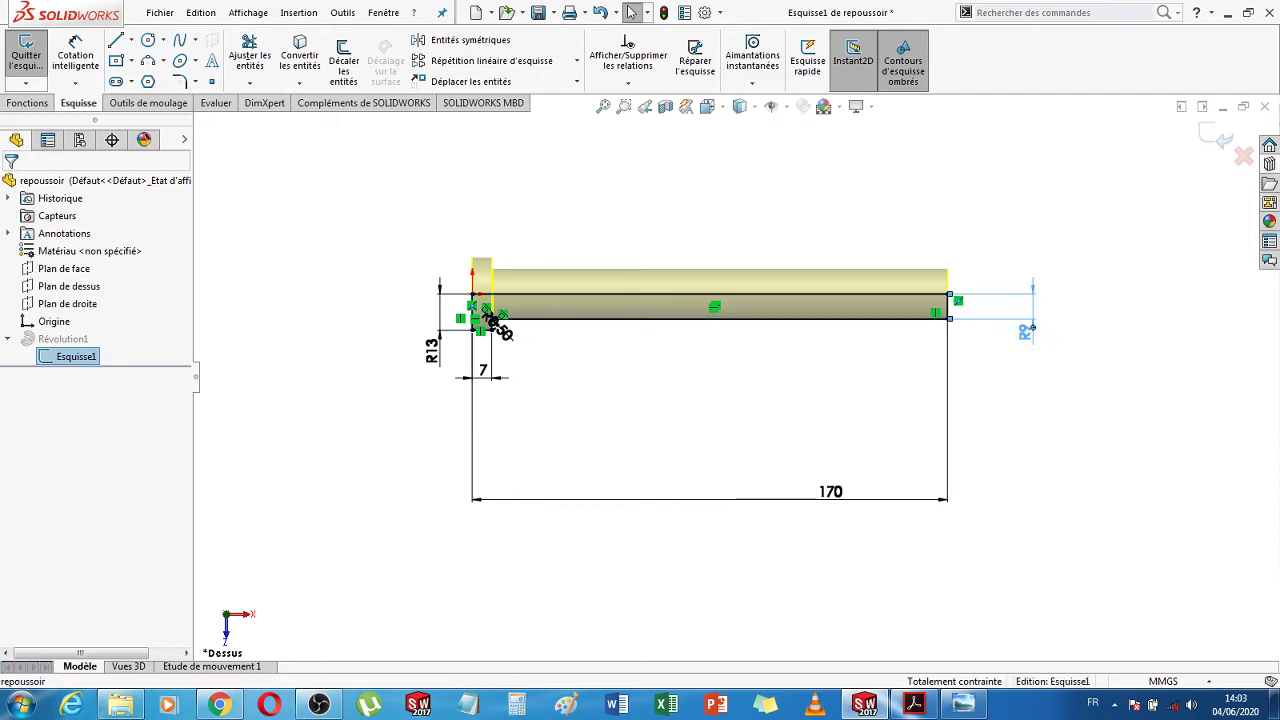
# Set the pin's shaft radius to 3 mm and its head thickness to 5 mm
pyautogui.doubleClick(1027, 334)
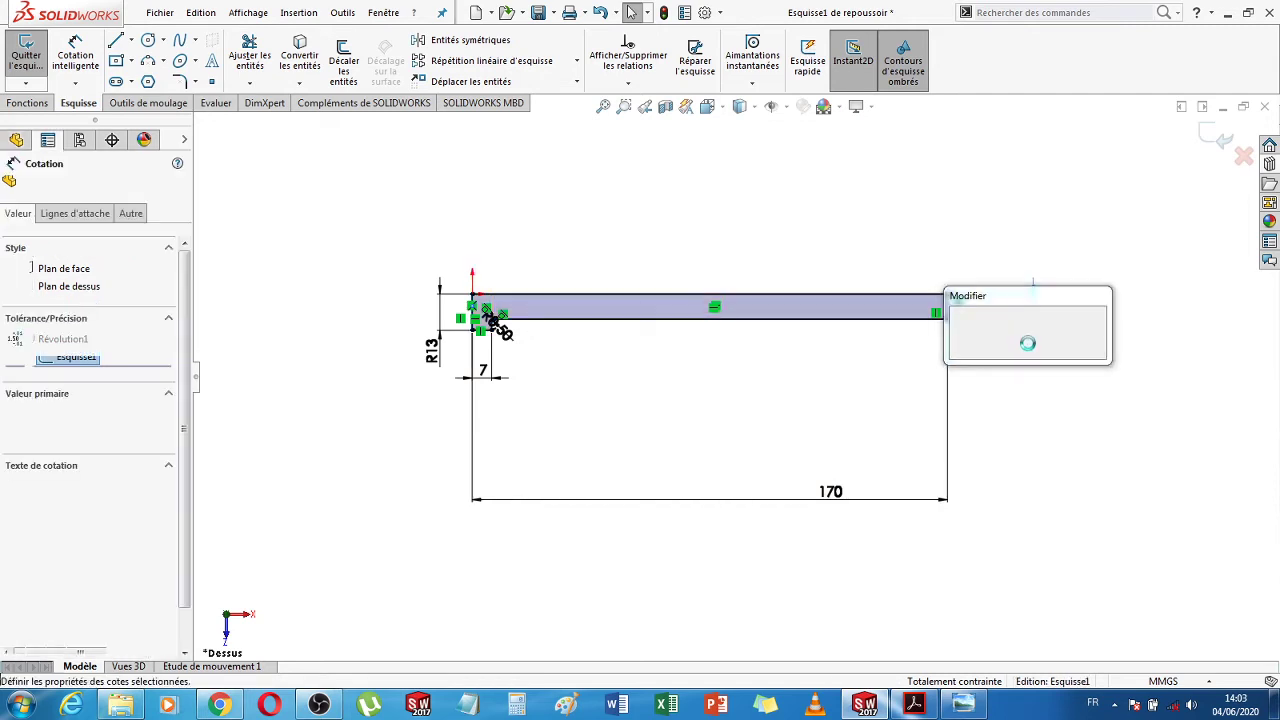
pyautogui.write('3')
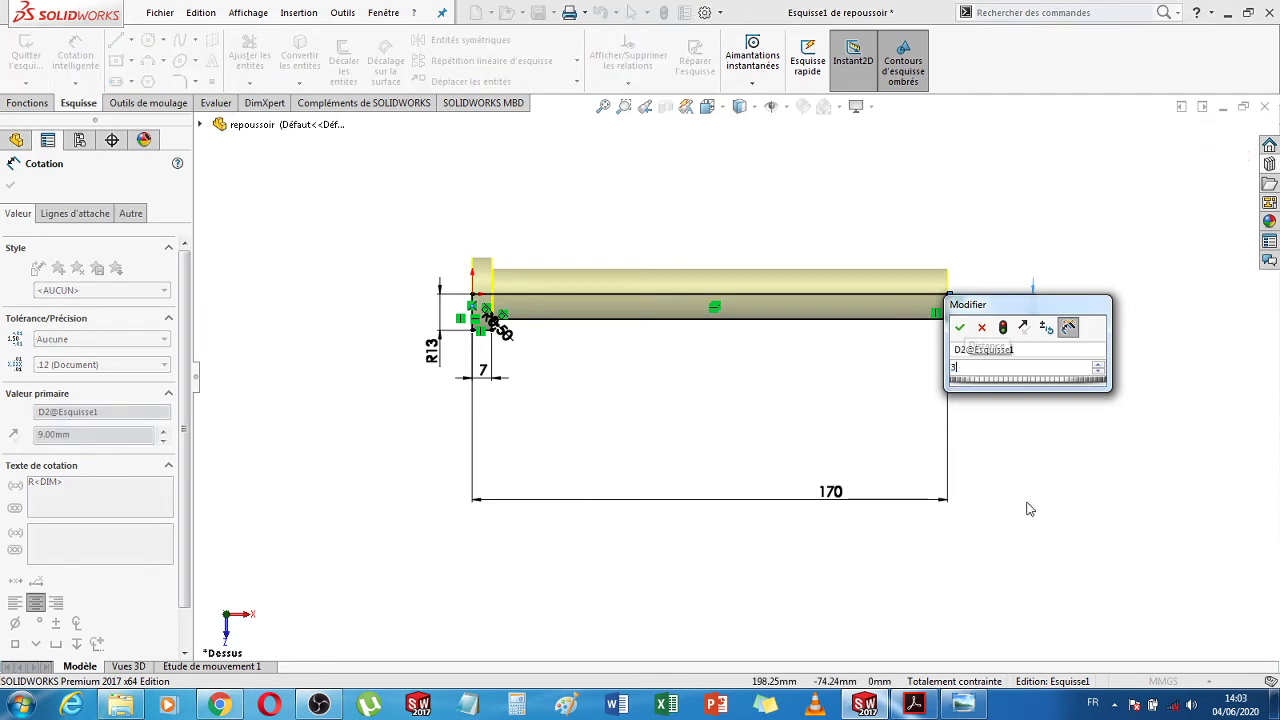
pyautogui.press('Return')
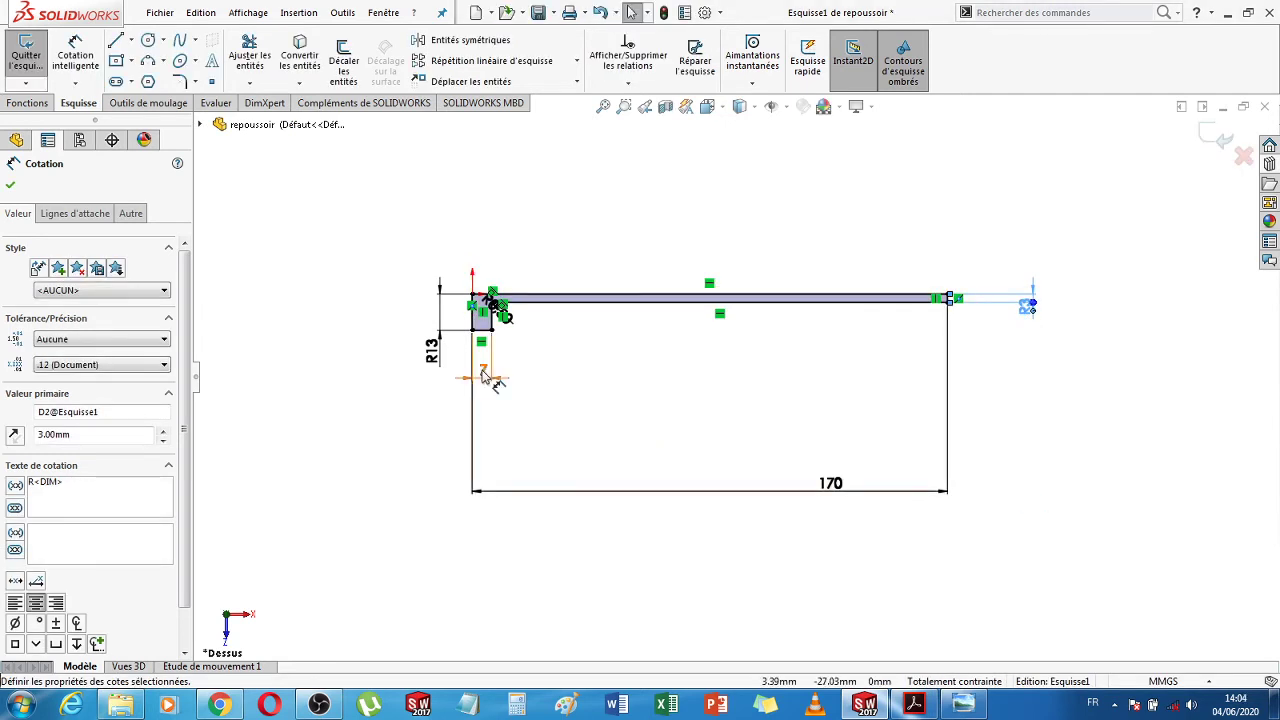
pyautogui.press('Escape')
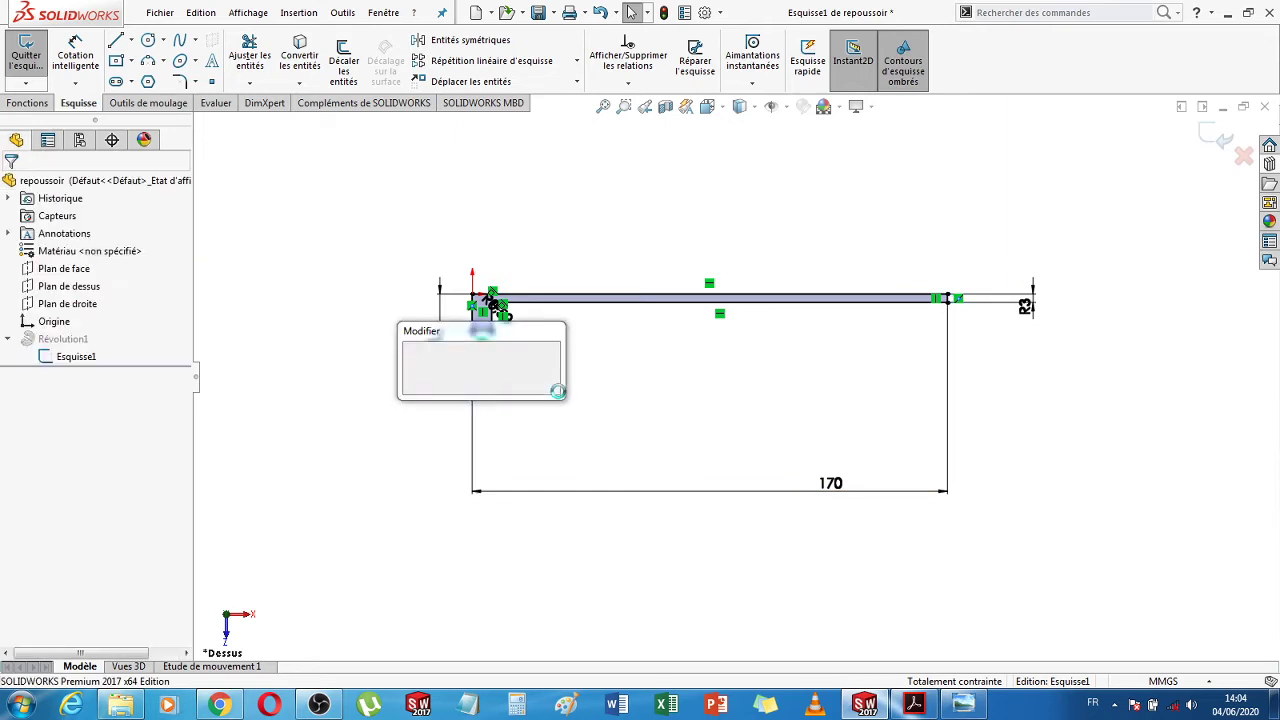
pyautogui.write('5')
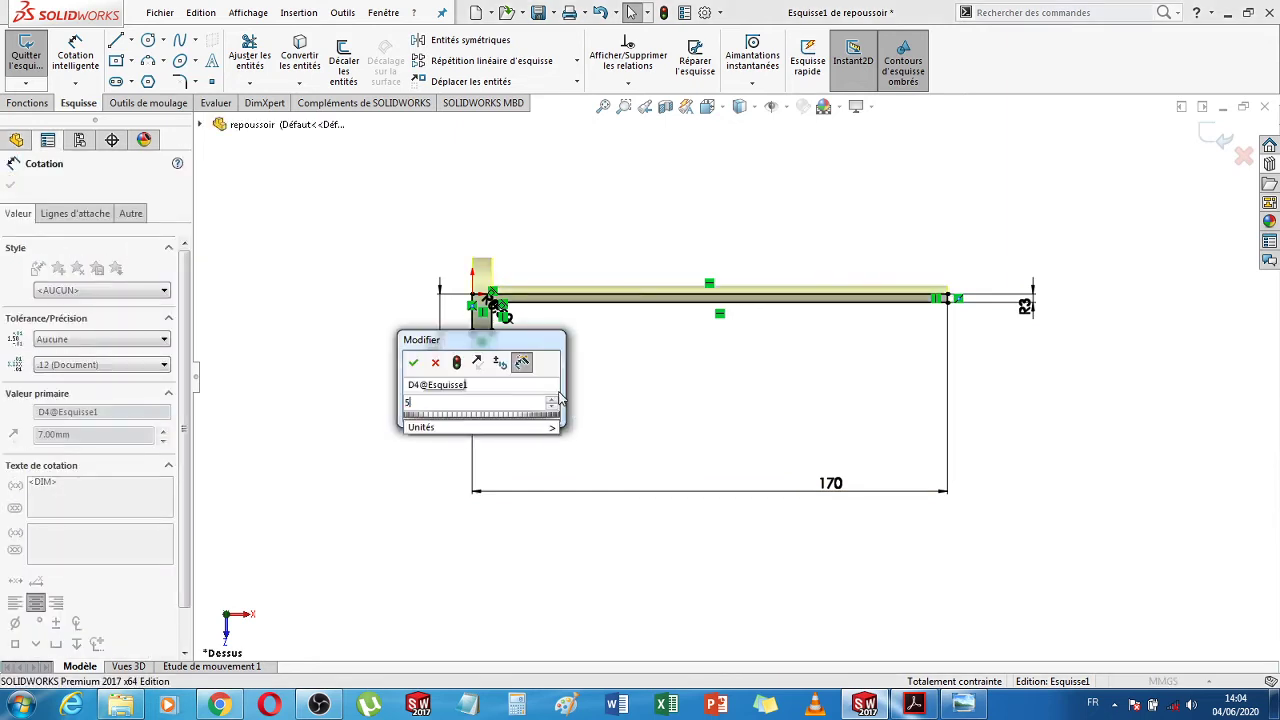
pyautogui.press('Return')
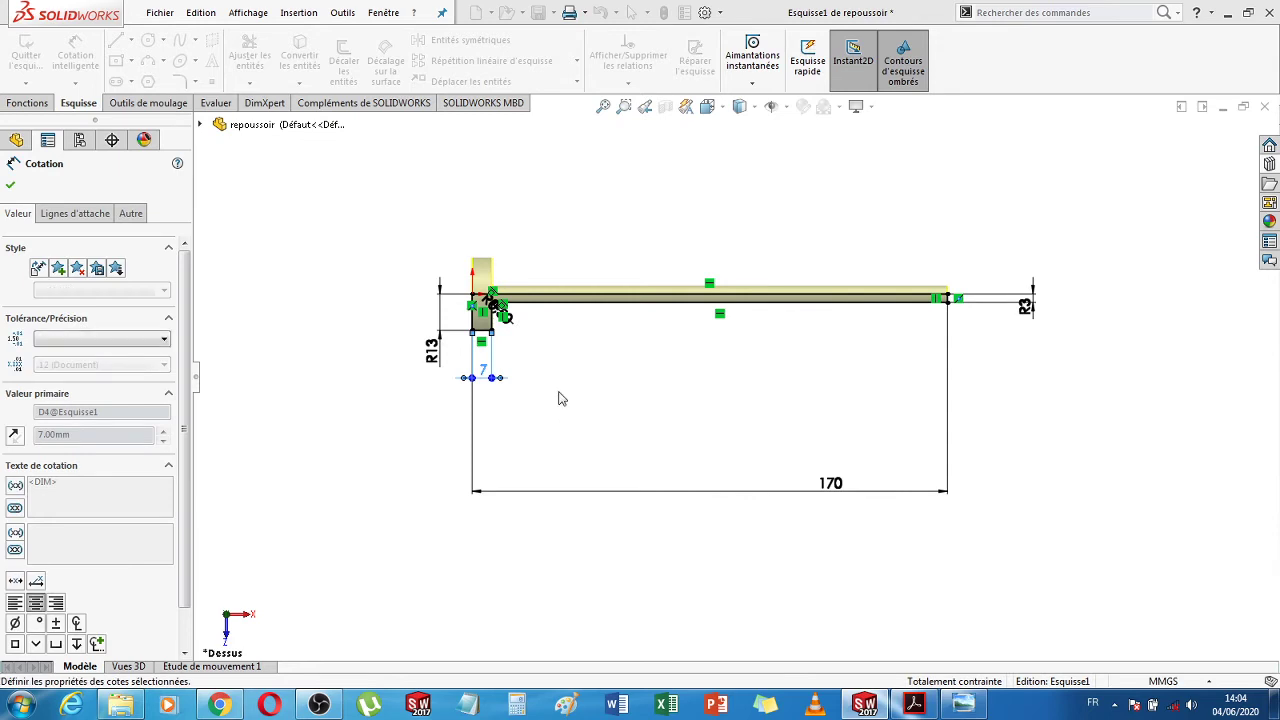
# Set the pin's head radius to 6 mm and exit the sketch to rebuild the revolve
pyautogui.scroll(-8, 507, 318)
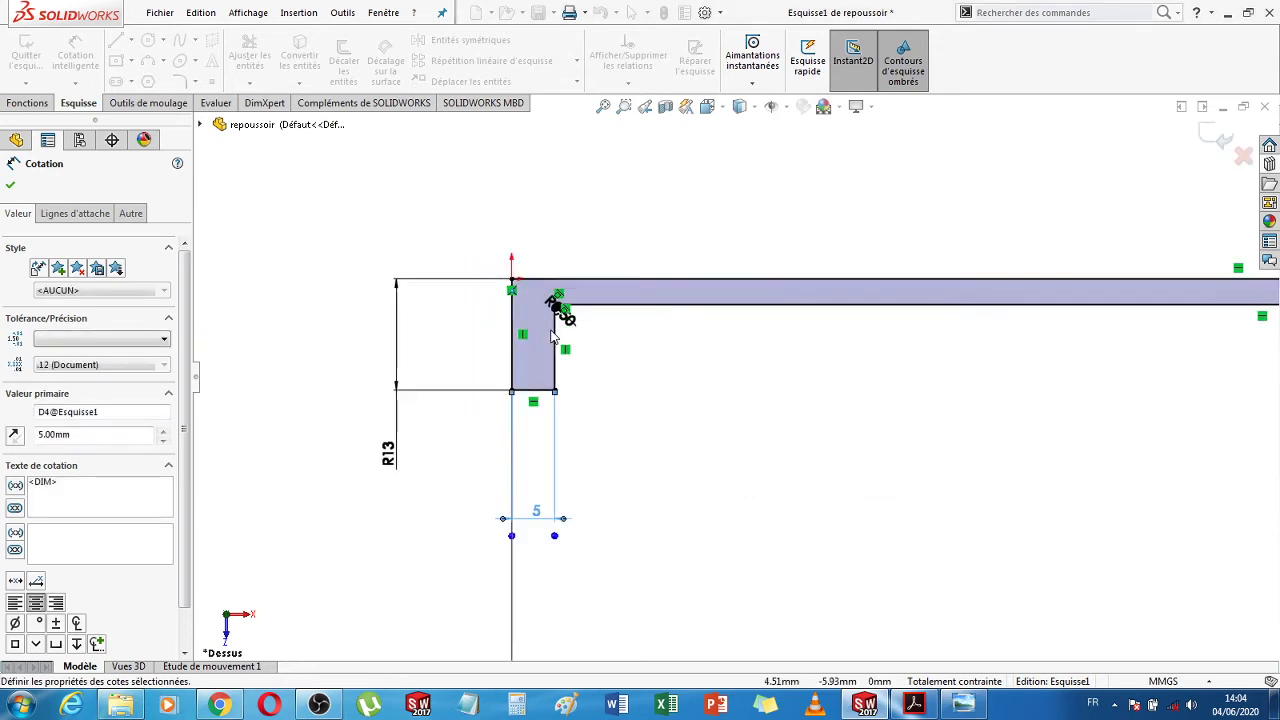
pyautogui.scroll(-2, 612, 318)
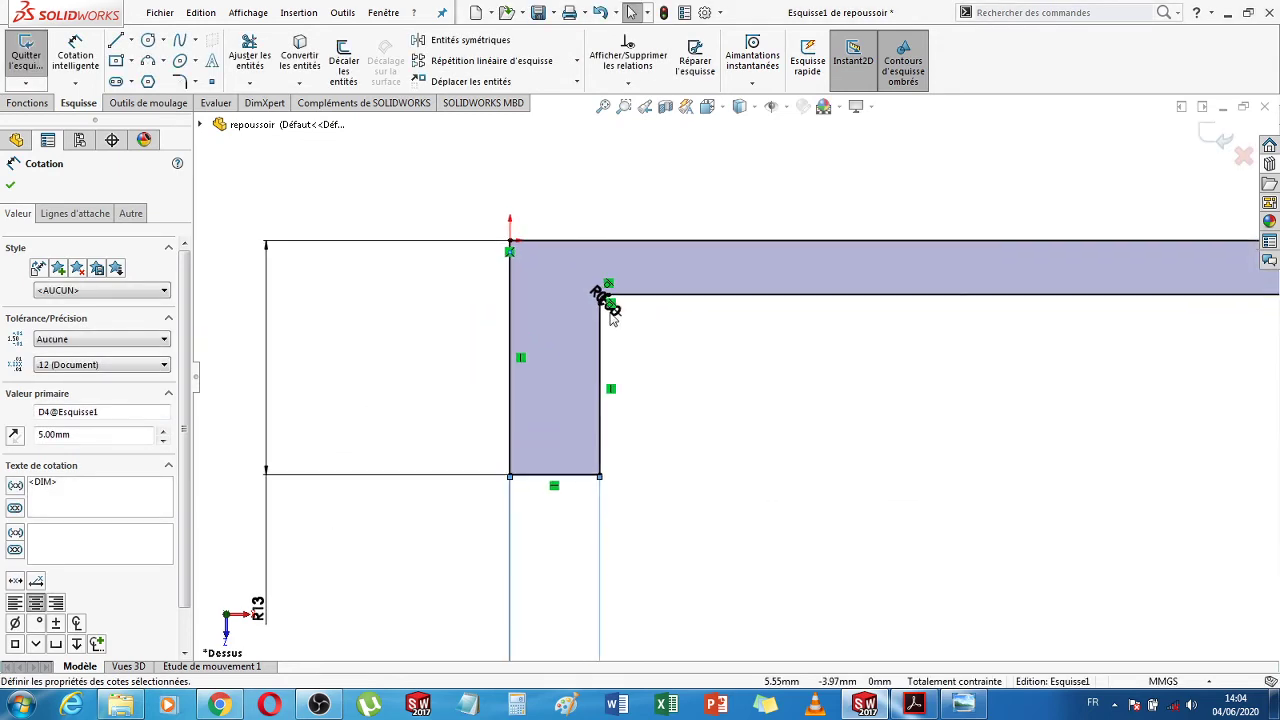
pyautogui.scroll(-4, 612, 316)
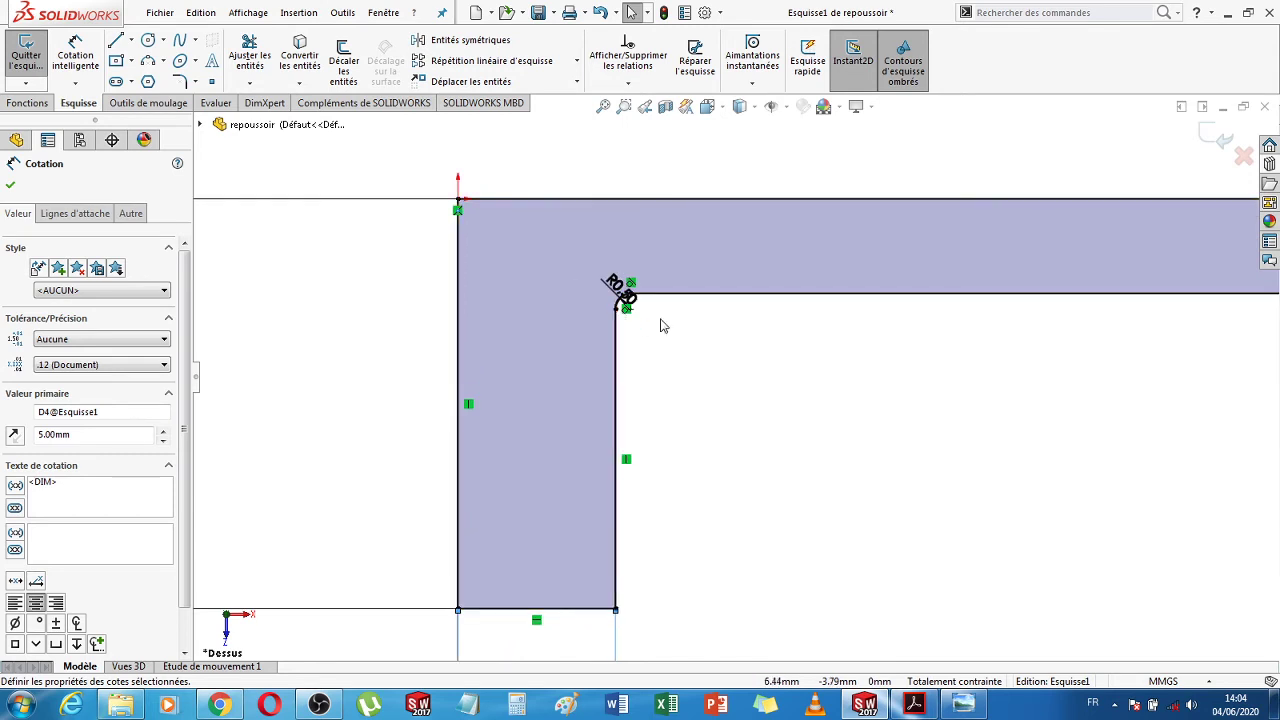
pyautogui.scroll(4, 519, 565)
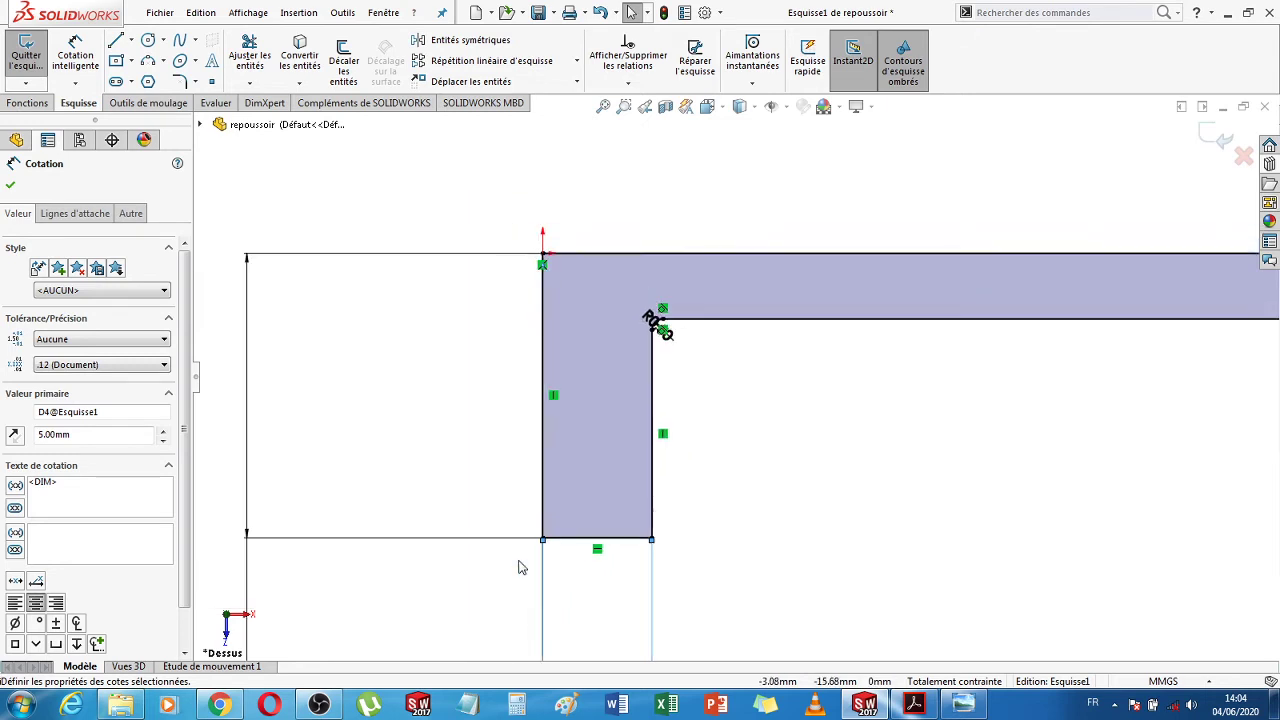
pyautogui.click(450, 569)
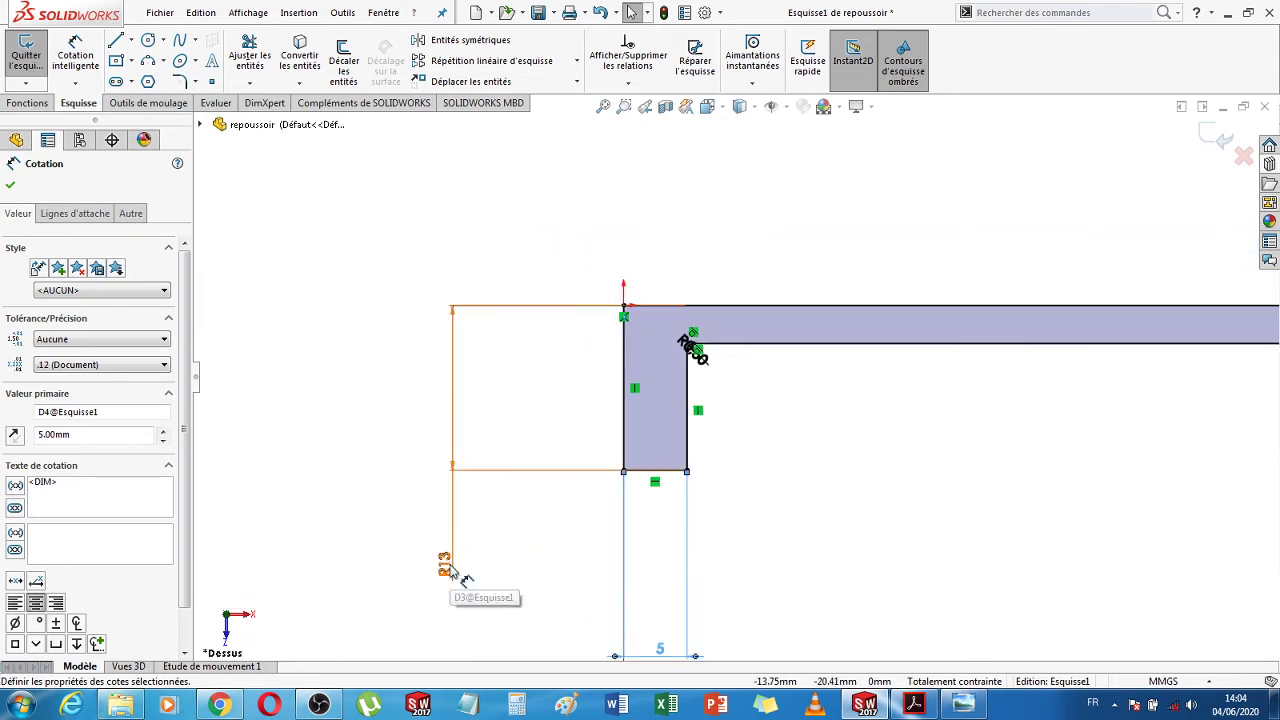
pyautogui.press('Escape')
pyautogui.doubleClick(447, 564)
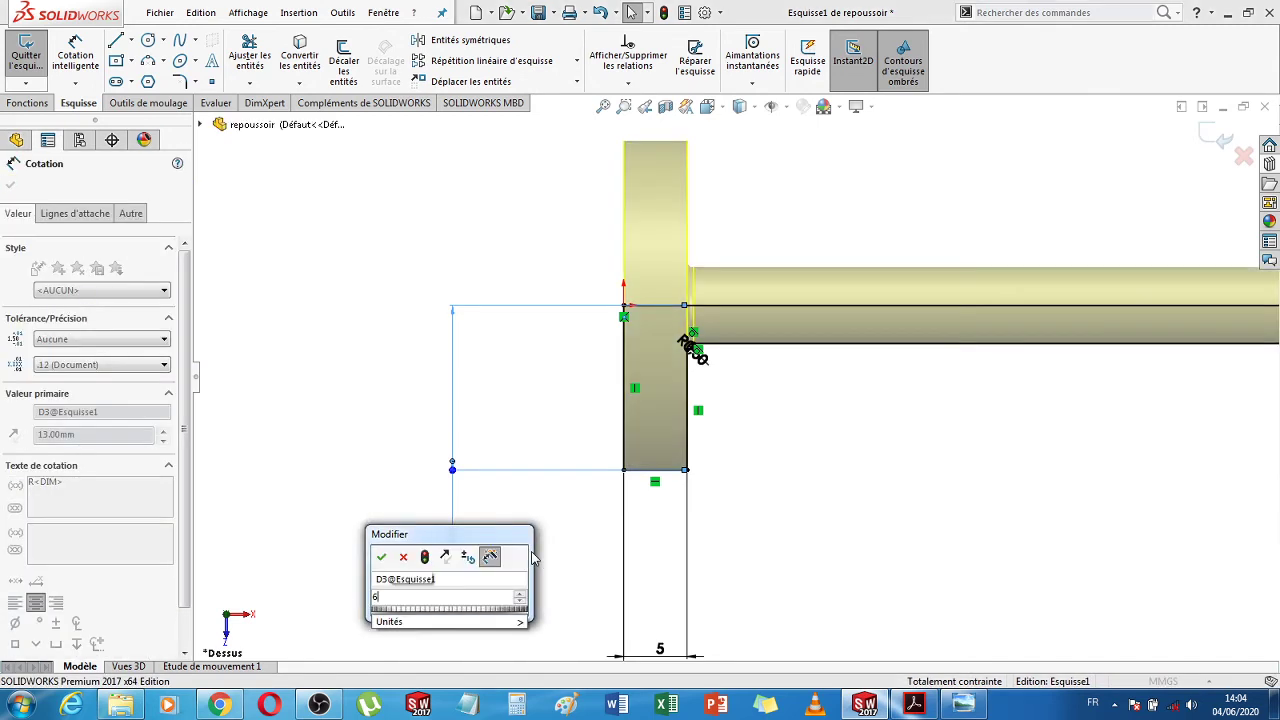
pyautogui.press('Return')
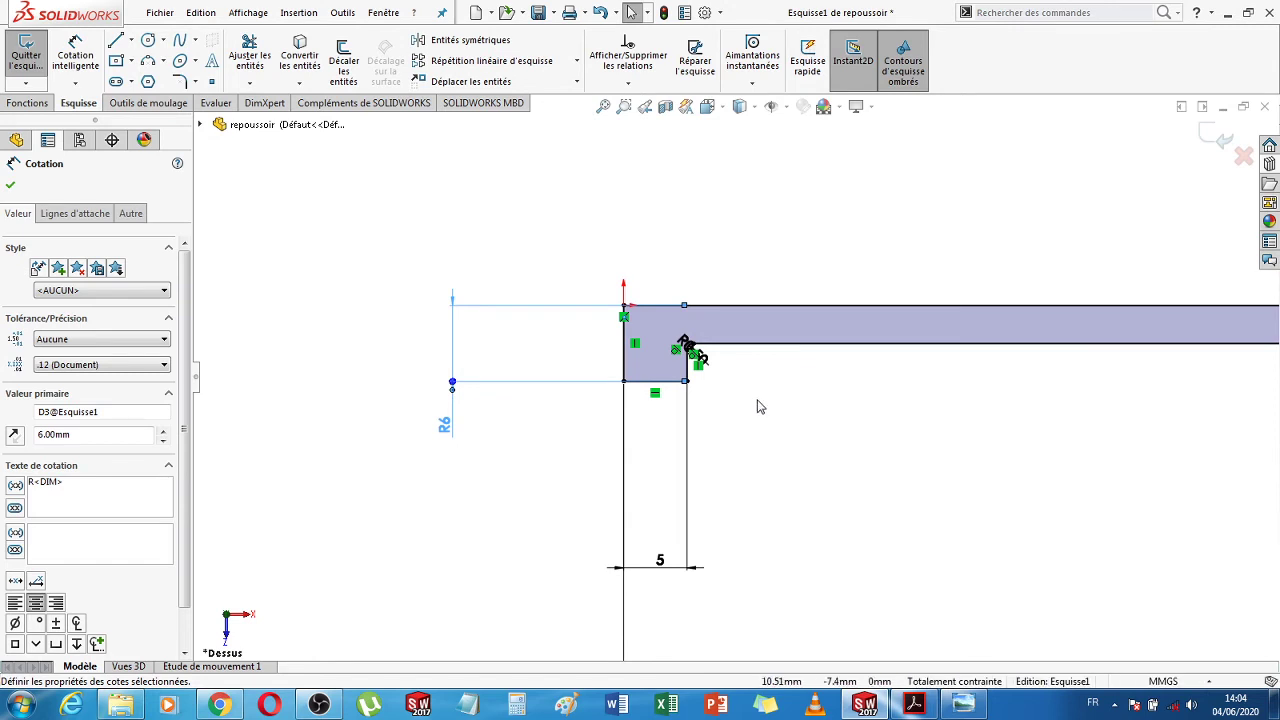
pyautogui.scroll(4, 1066, 443)
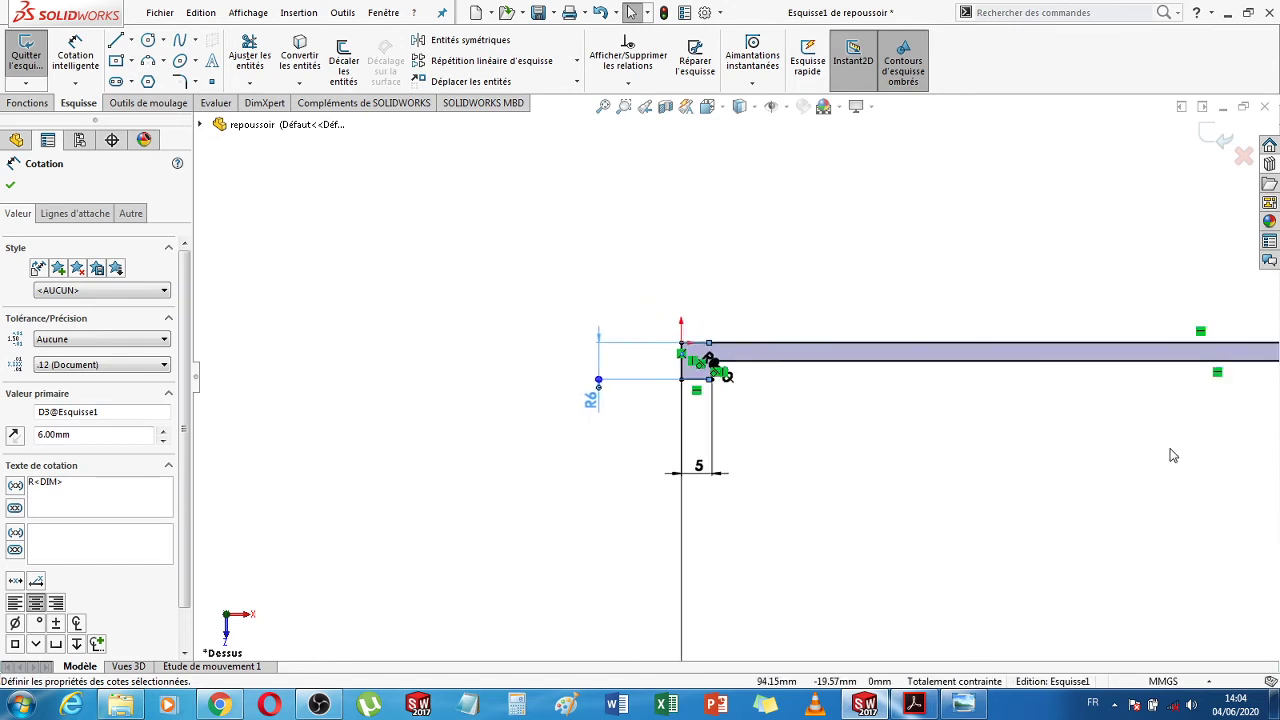
pyautogui.scroll(3, 1171, 451)
pyautogui.scroll(1, 1210, 441)
pyautogui.scroll(-1, 1180, 430)
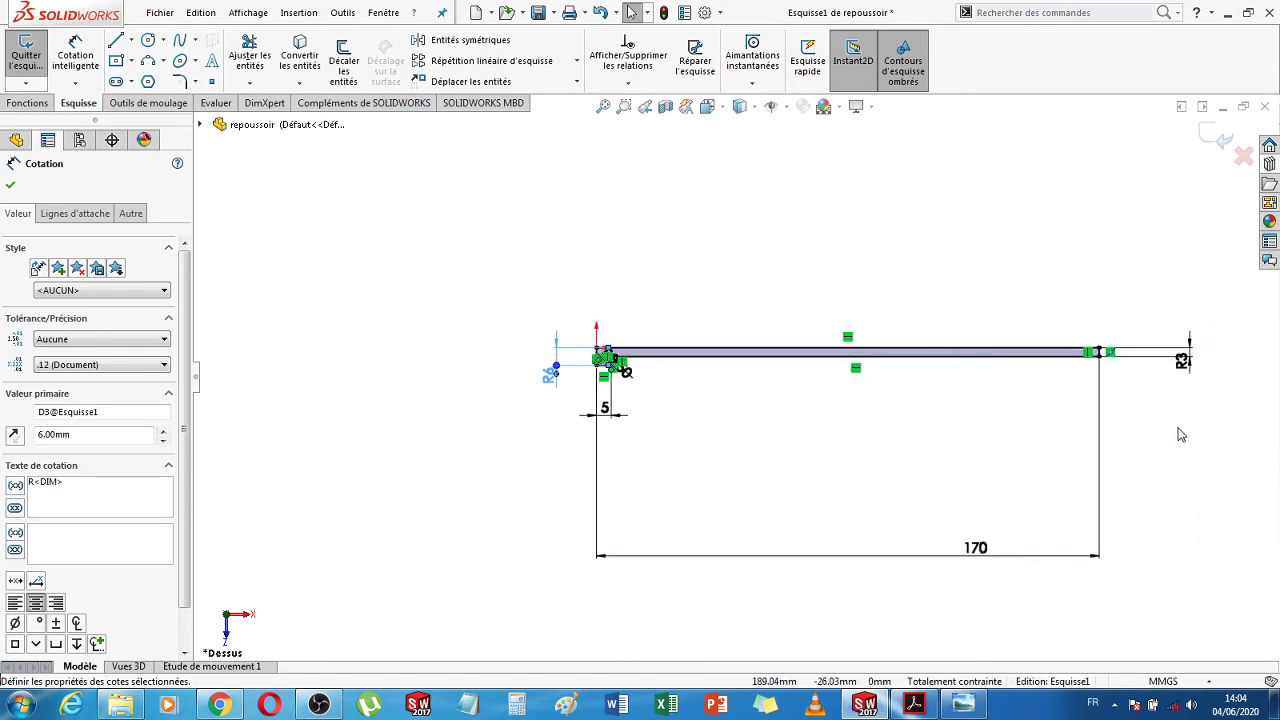
pyautogui.click(1214, 147)
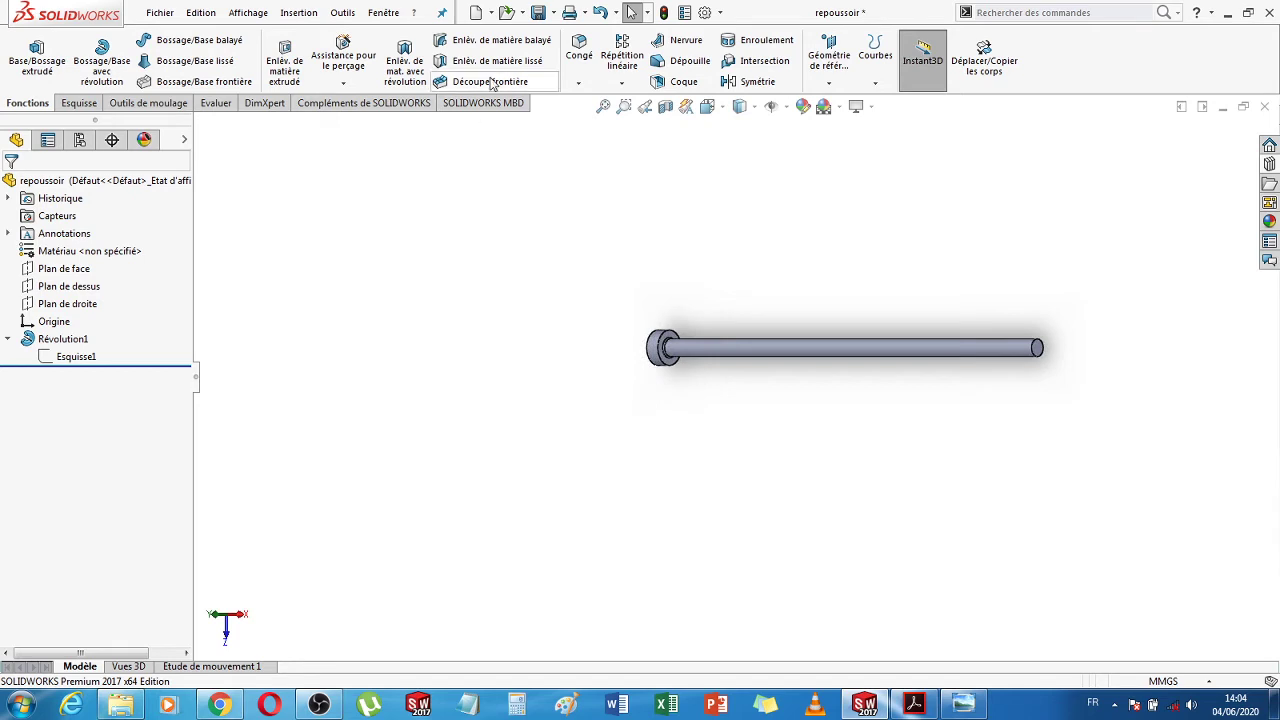
# Save the modified part in the TP 2 folder under the new name "arrache carotte"
pyautogui.click(553, 12)
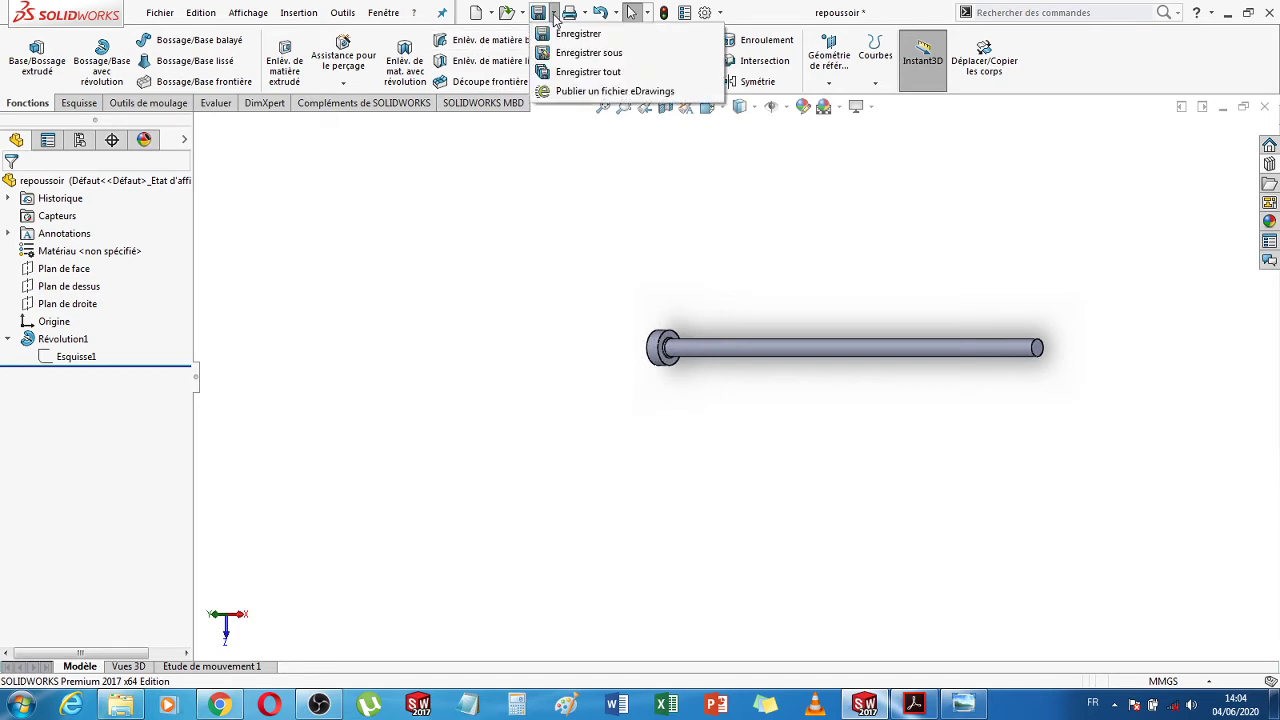
pyautogui.click(588, 53)
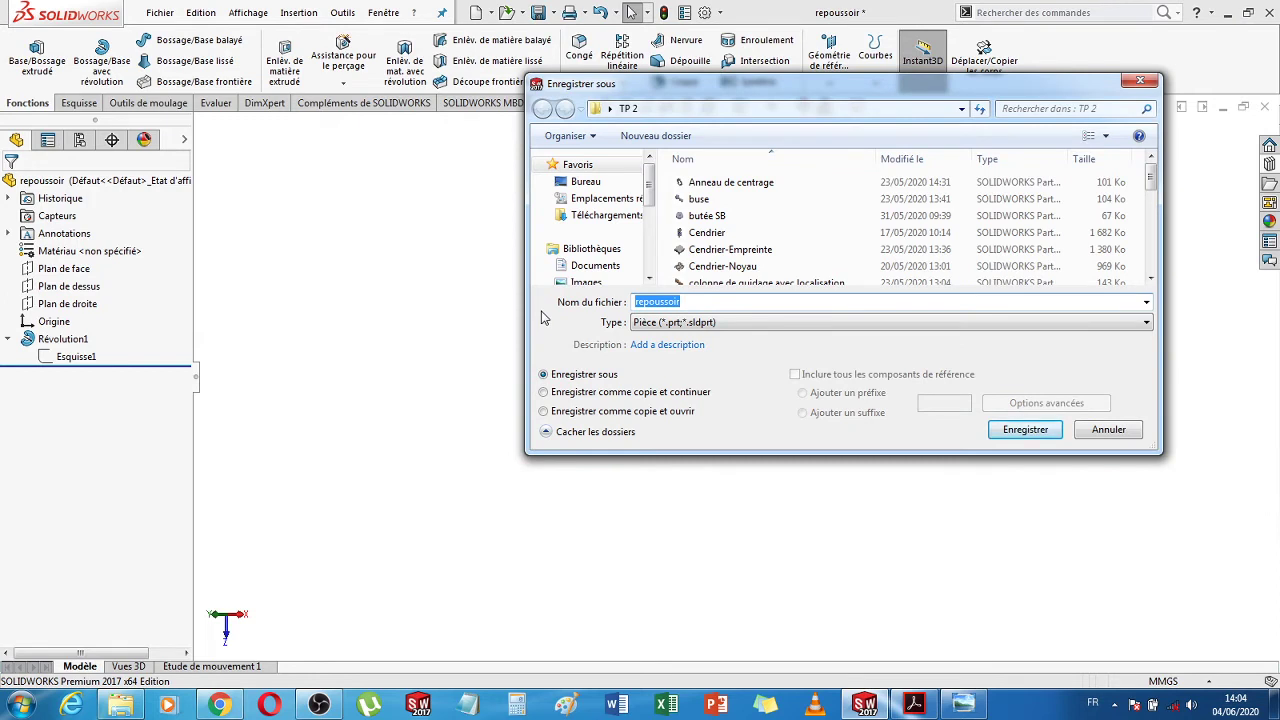
pyautogui.write('arrache carotte')
pyautogui.press('Return')
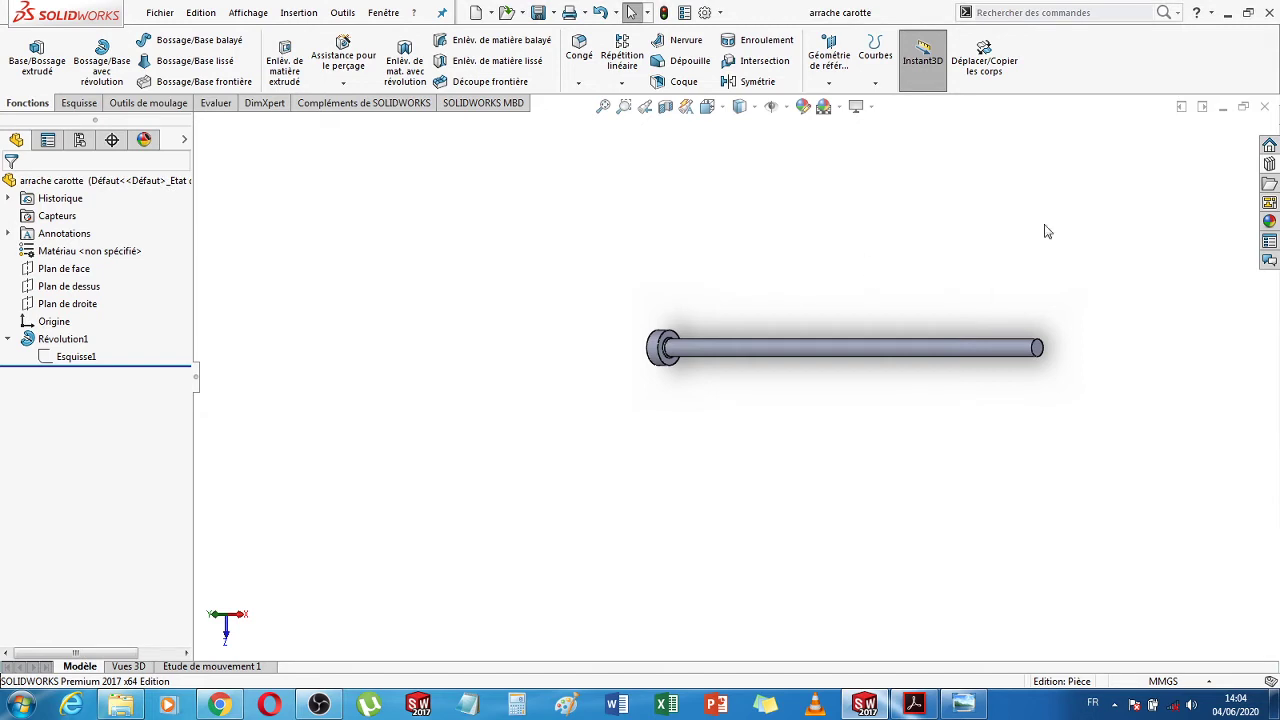
# Close the sprue puller part and open the part "Plaque porte noyau mobile N10" from the TP 2 folder
pyautogui.moveTo(1071, 357); pyautogui.dragTo(931, 397, button='middle')
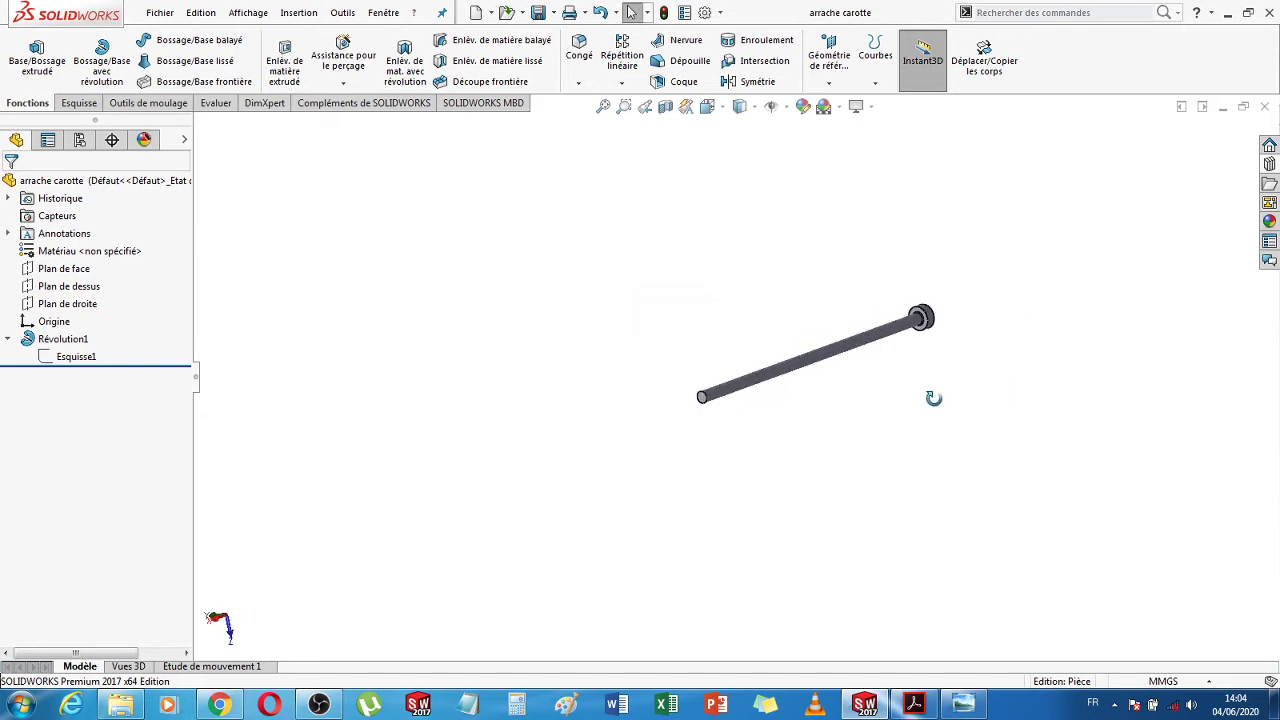
pyautogui.click(1265, 107)
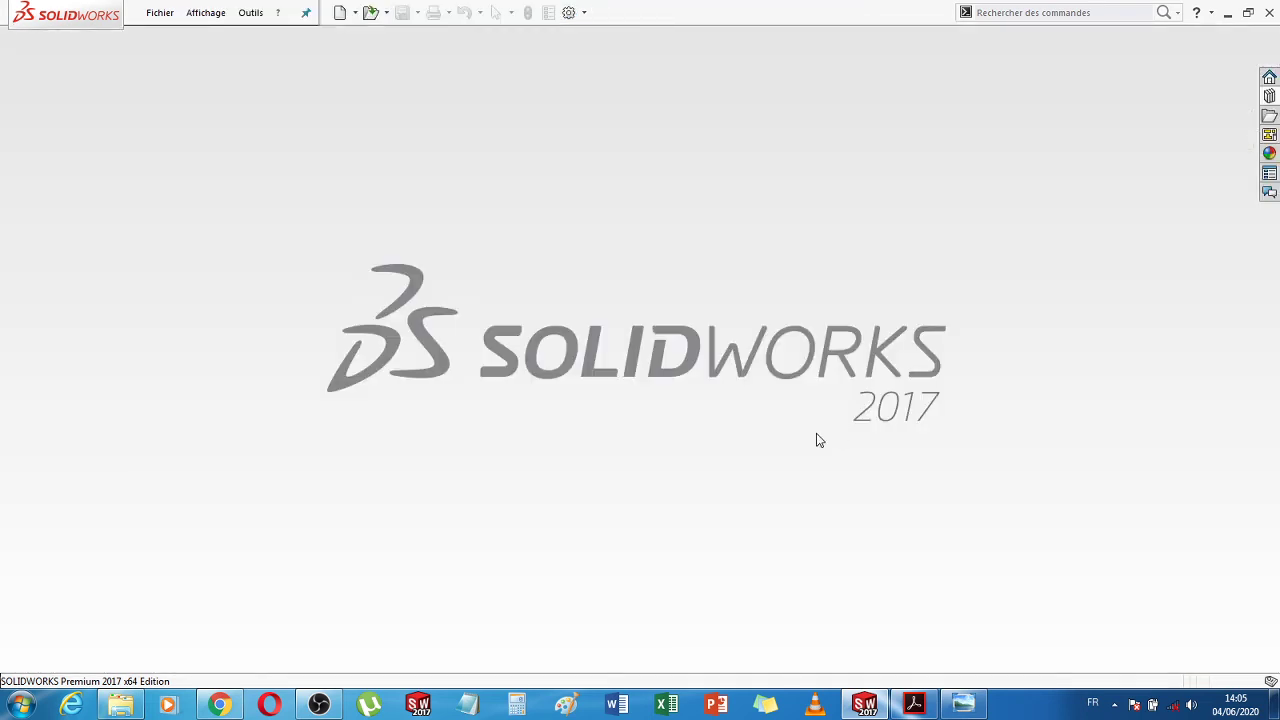
pyautogui.click(160, 13)
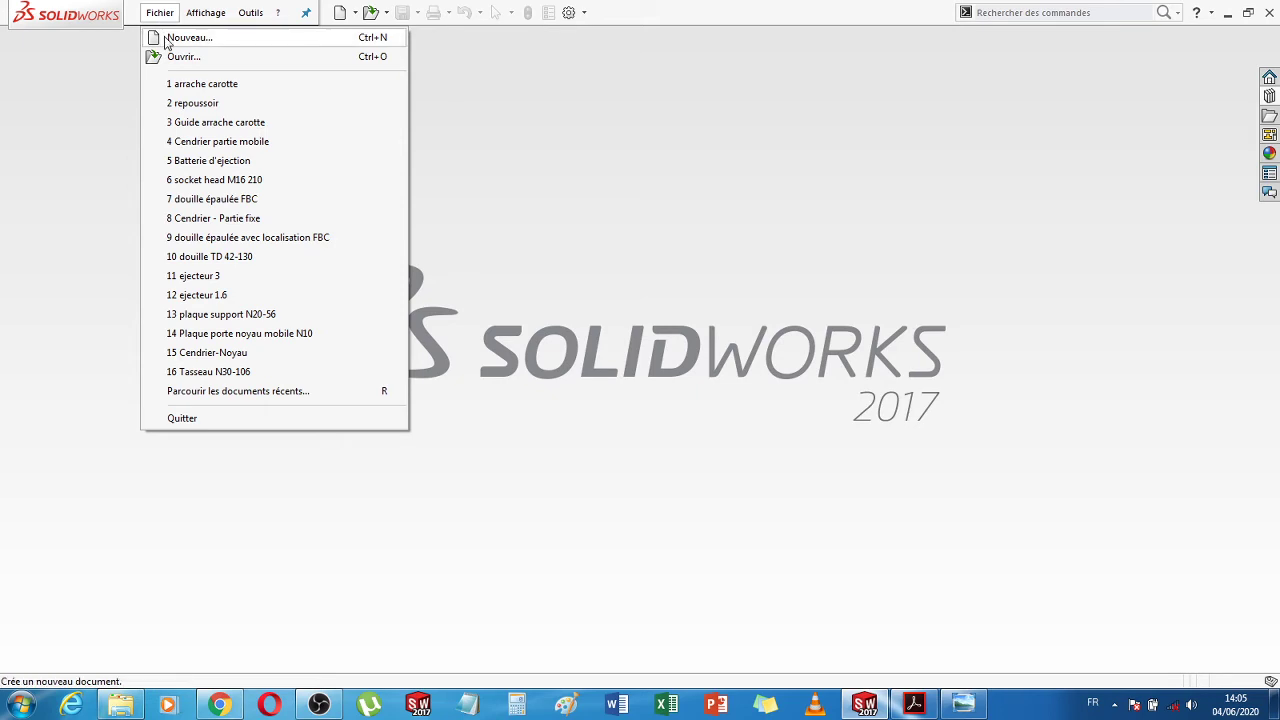
pyautogui.click(181, 57)
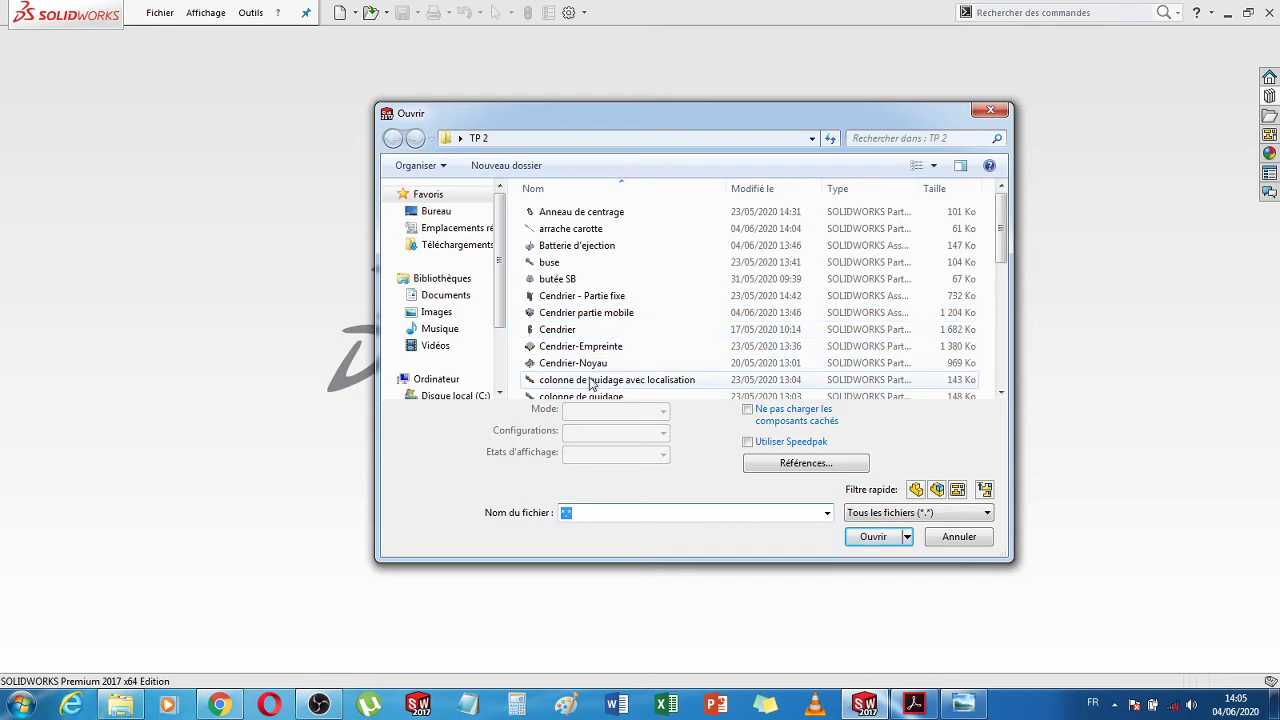
pyautogui.moveTo(1008, 228); pyautogui.dragTo(1013, 345)
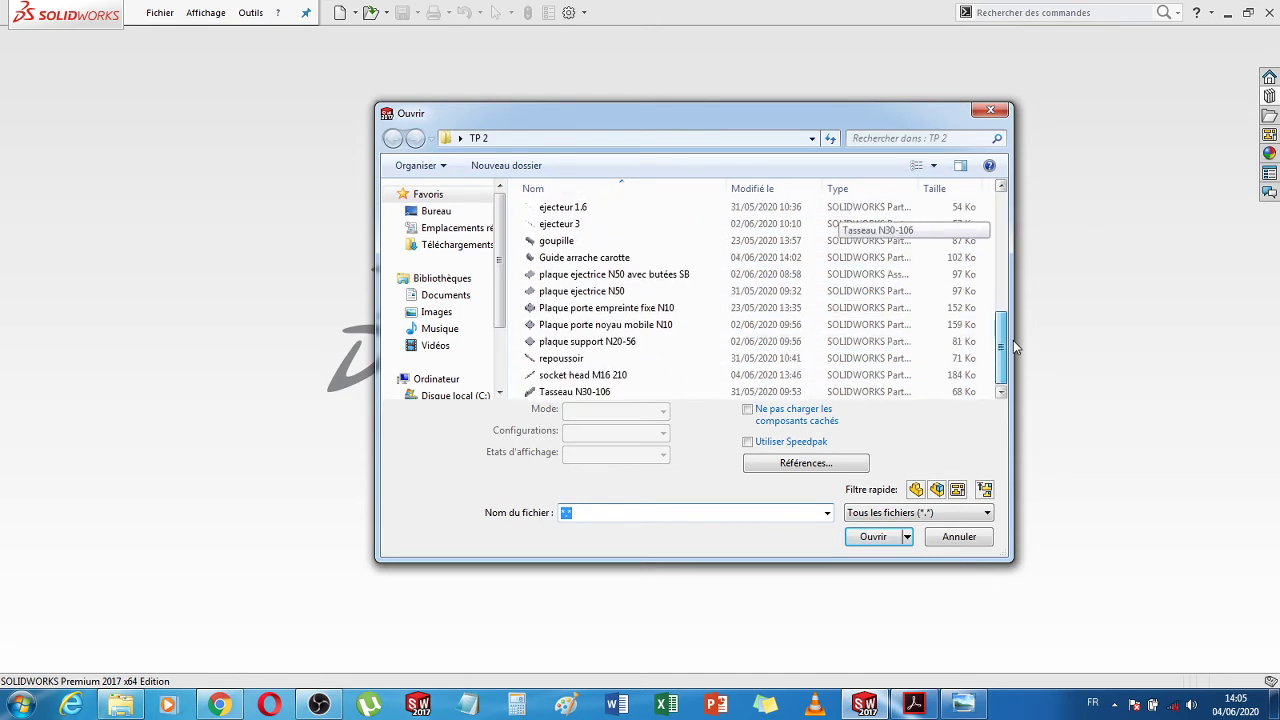
pyautogui.doubleClick(641, 324)
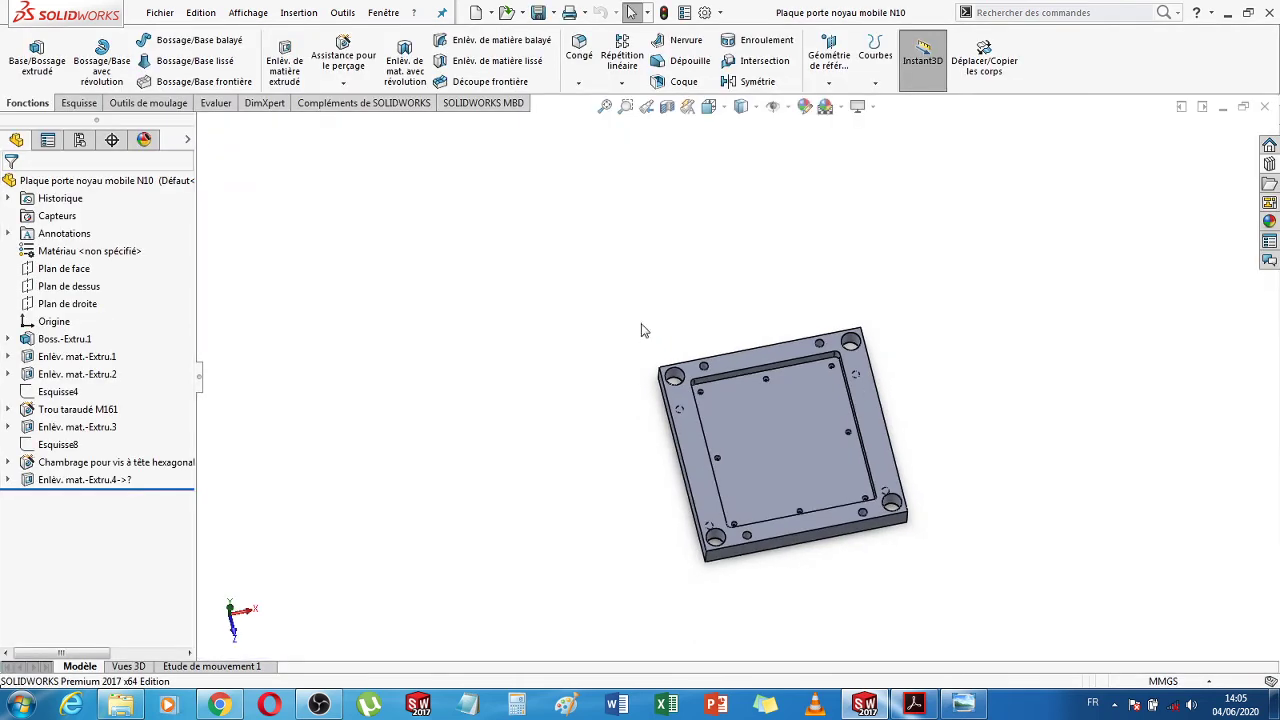
# Sketch a circle of about 36 mm radius centred on the origin on the plate's flat underside
pyautogui.moveTo(1037, 457); pyautogui.dragTo(800, 452, button='middle')
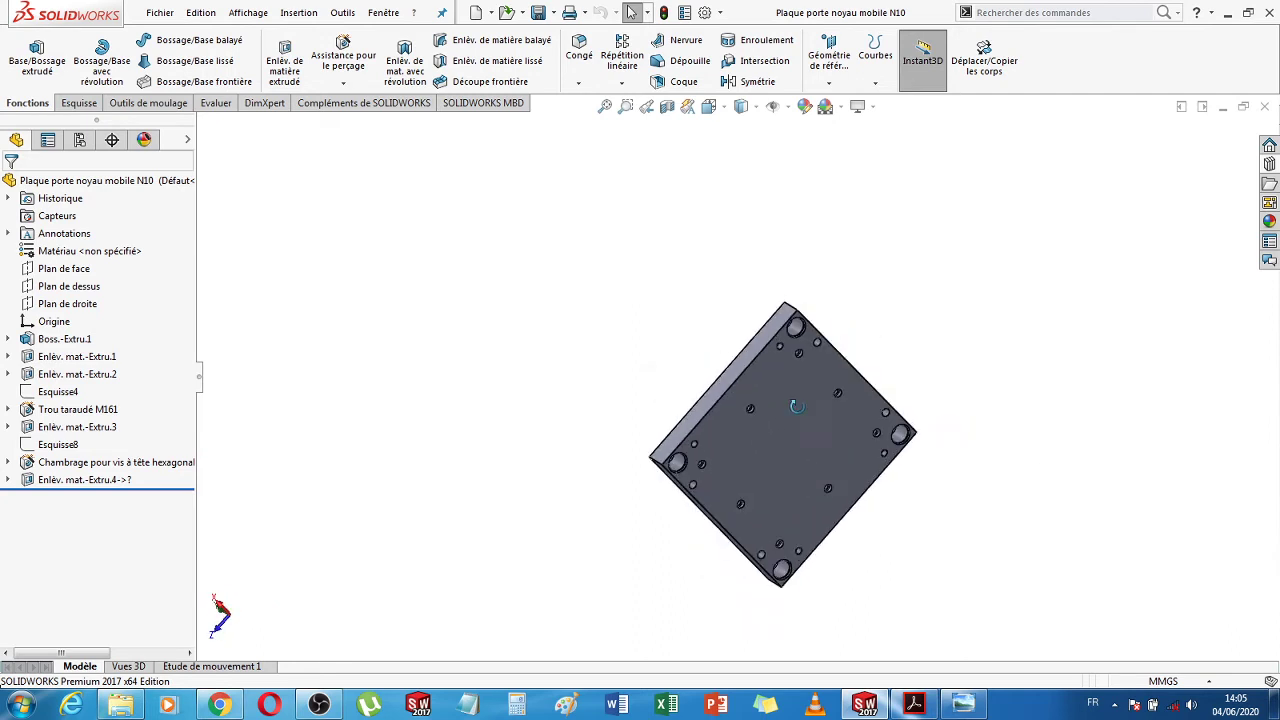
pyautogui.click(790, 450)
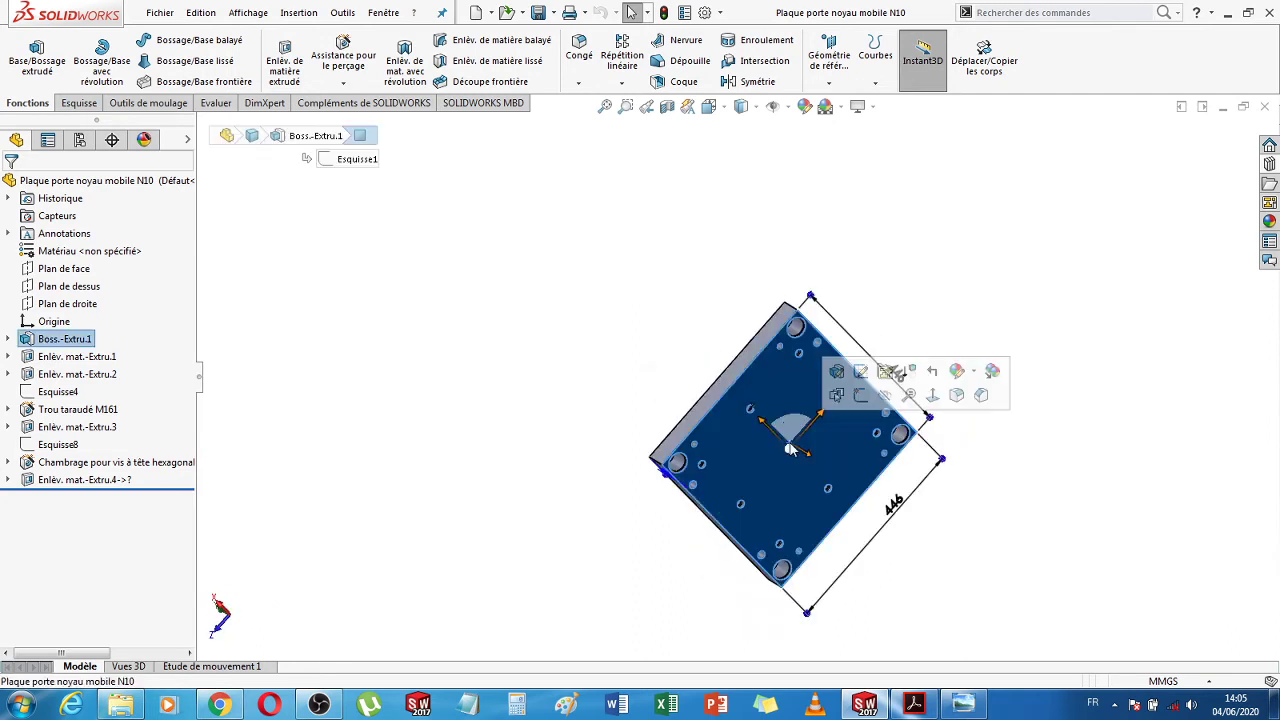
pyautogui.click(937, 407)
pyautogui.click(1093, 380)
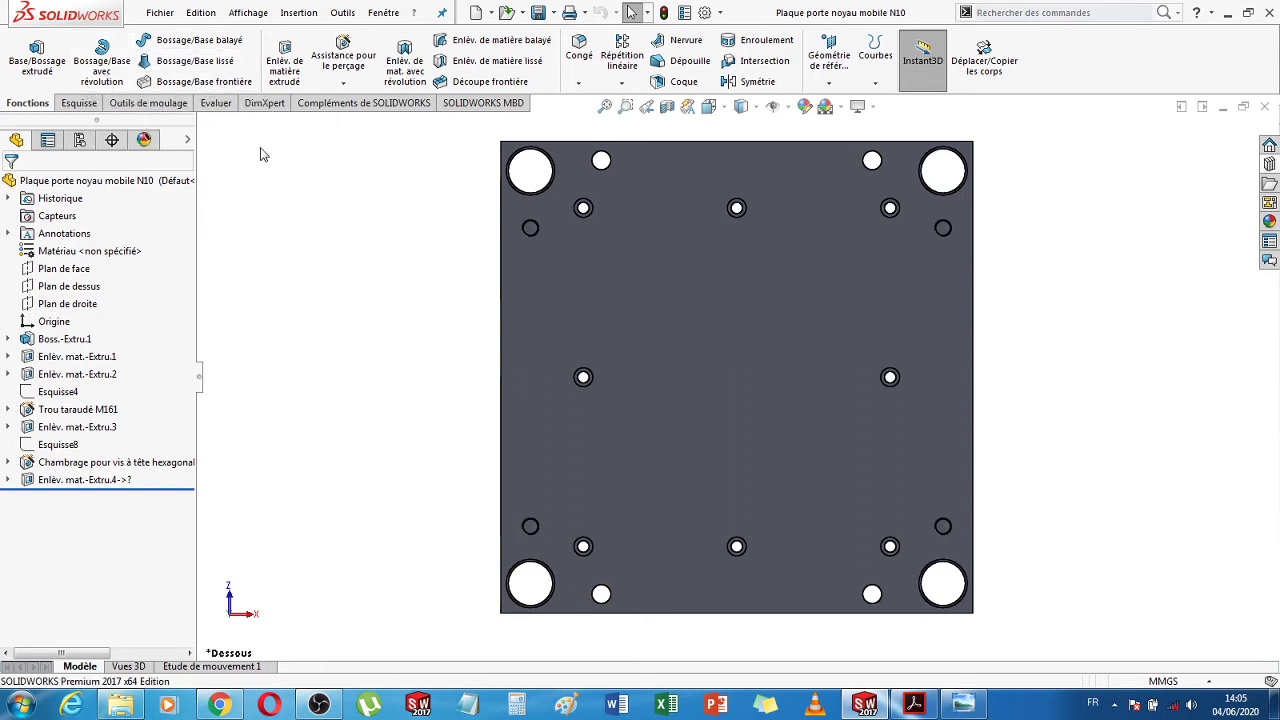
pyautogui.click(79, 103)
pyautogui.click(150, 42)
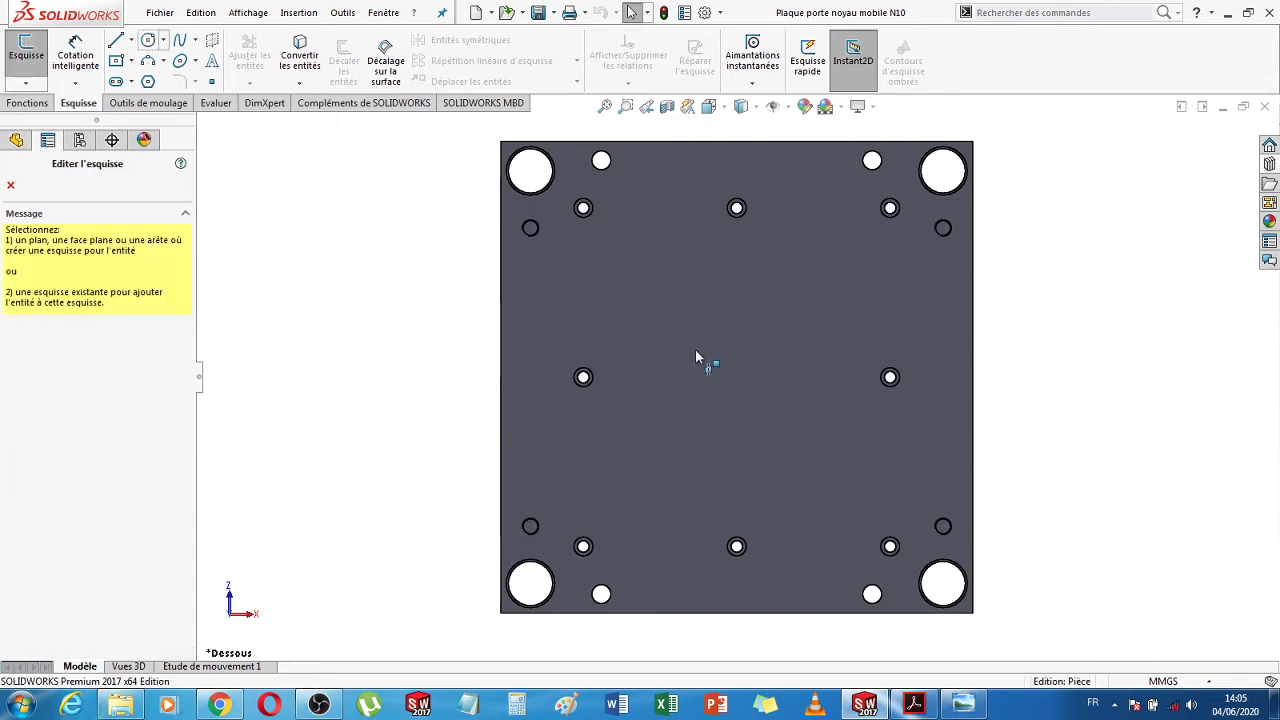
pyautogui.click(718, 390)
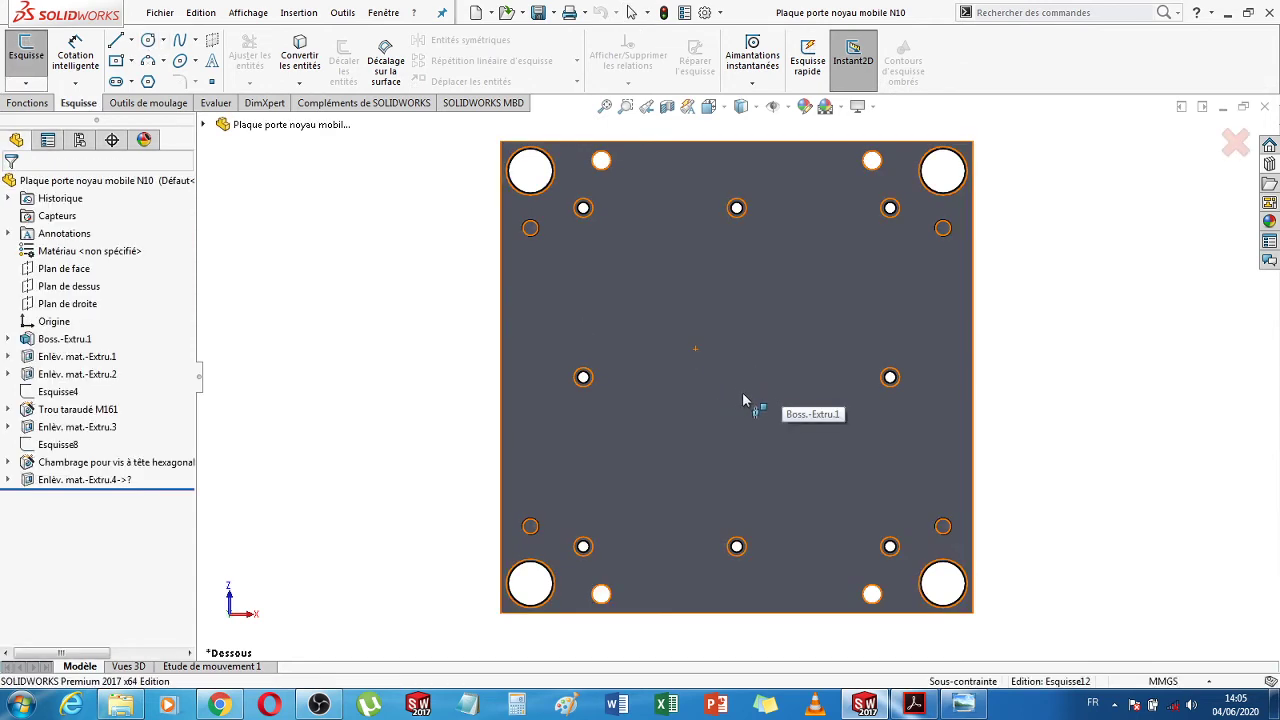
pyautogui.scroll(-2, 735, 384)
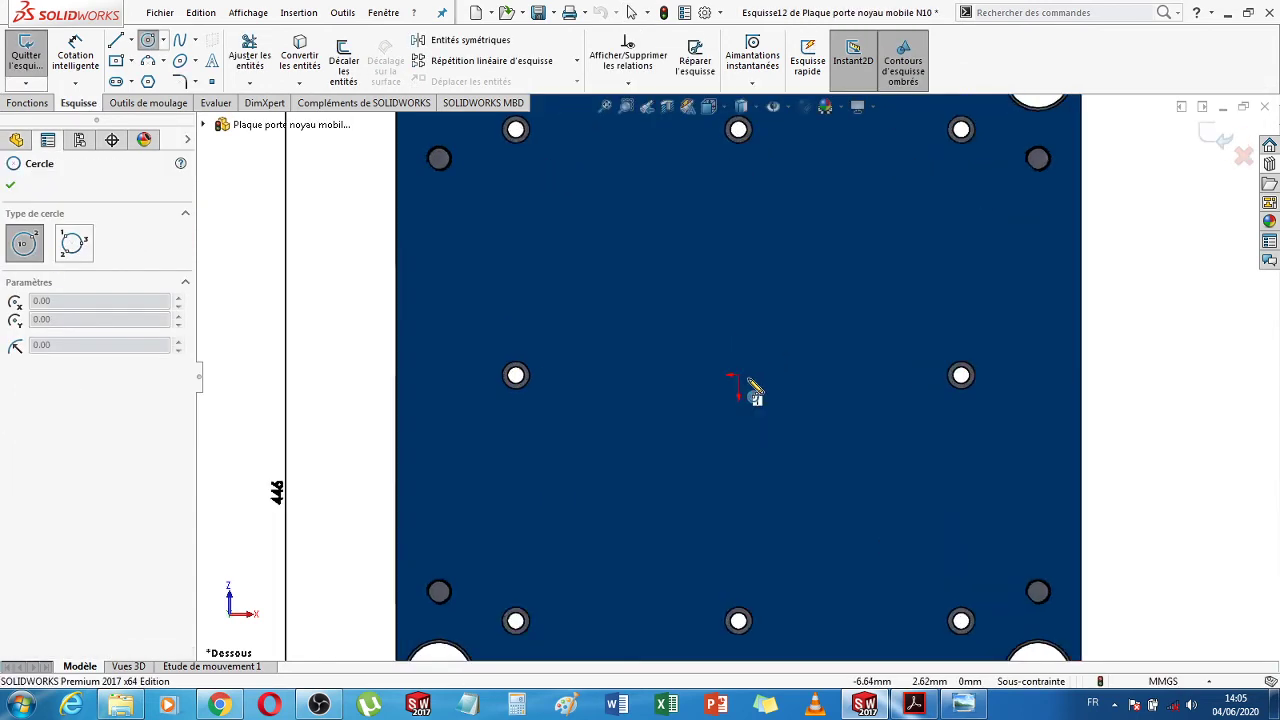
pyautogui.click(737, 376)
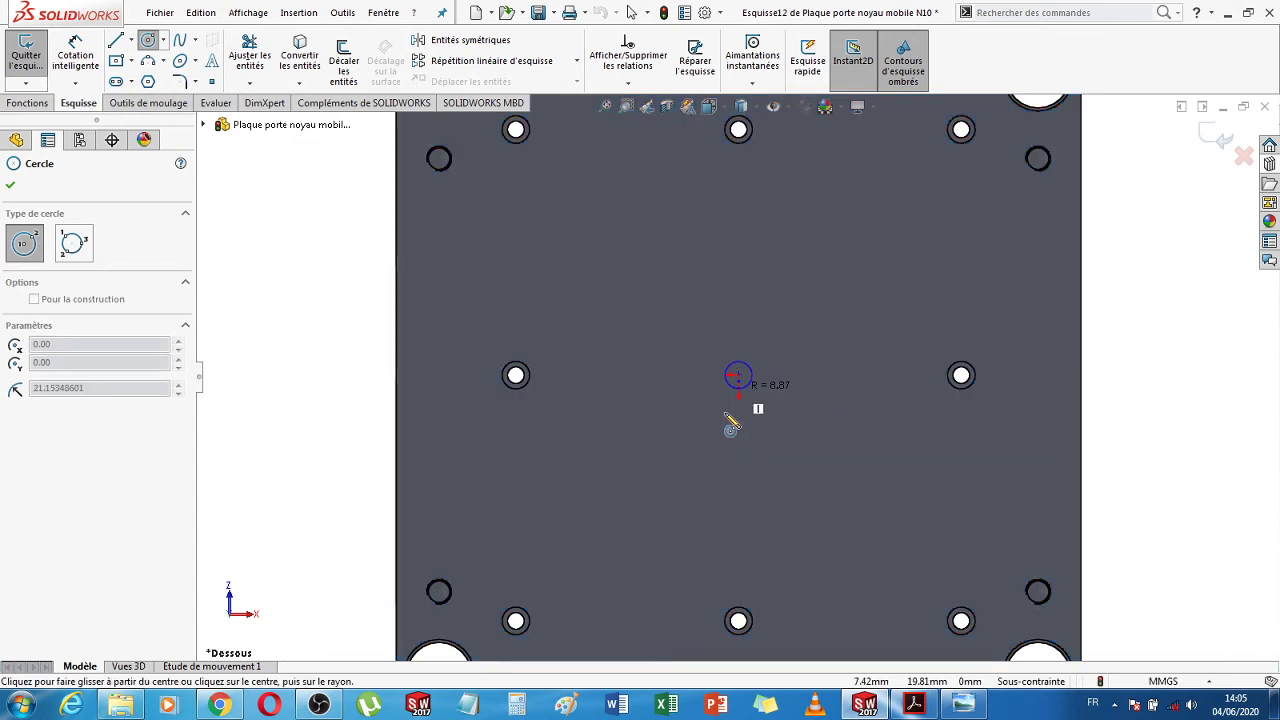
pyautogui.click(718, 434)
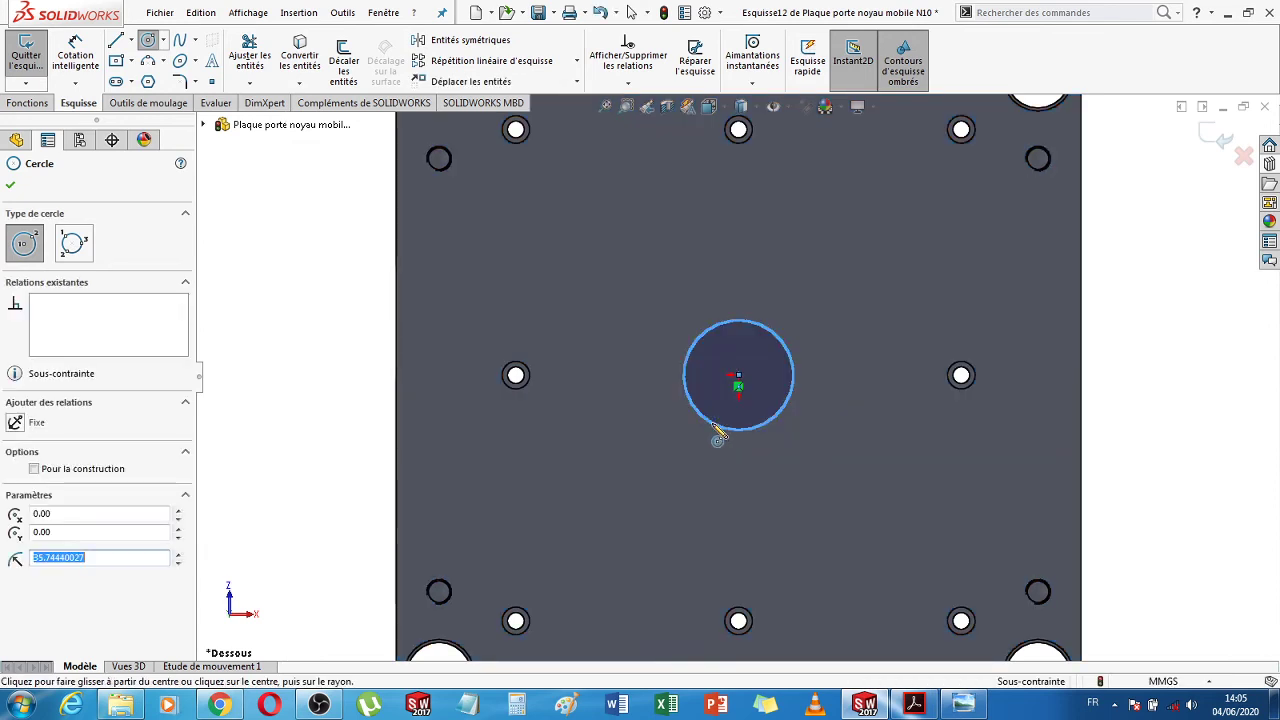
pyautogui.press('Escape')
# Dimension the central circle's diameter to 22 mm
pyautogui.click(80, 55)
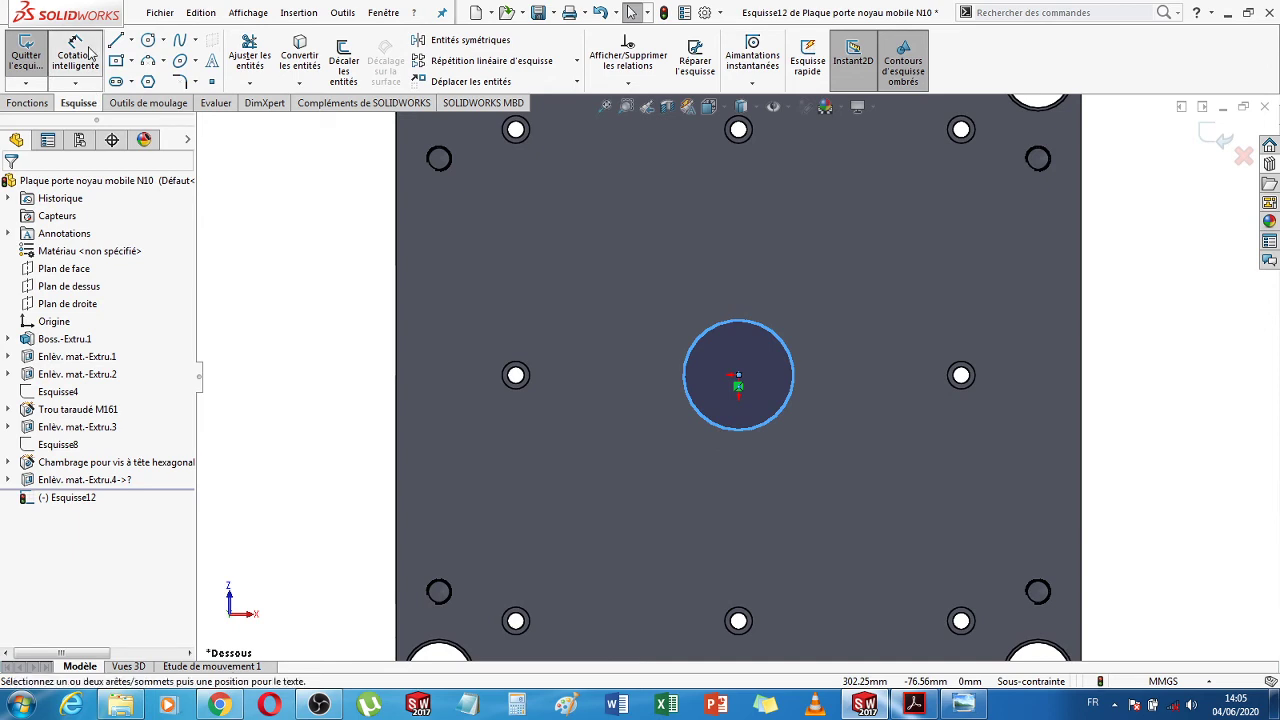
pyautogui.click(693, 343)
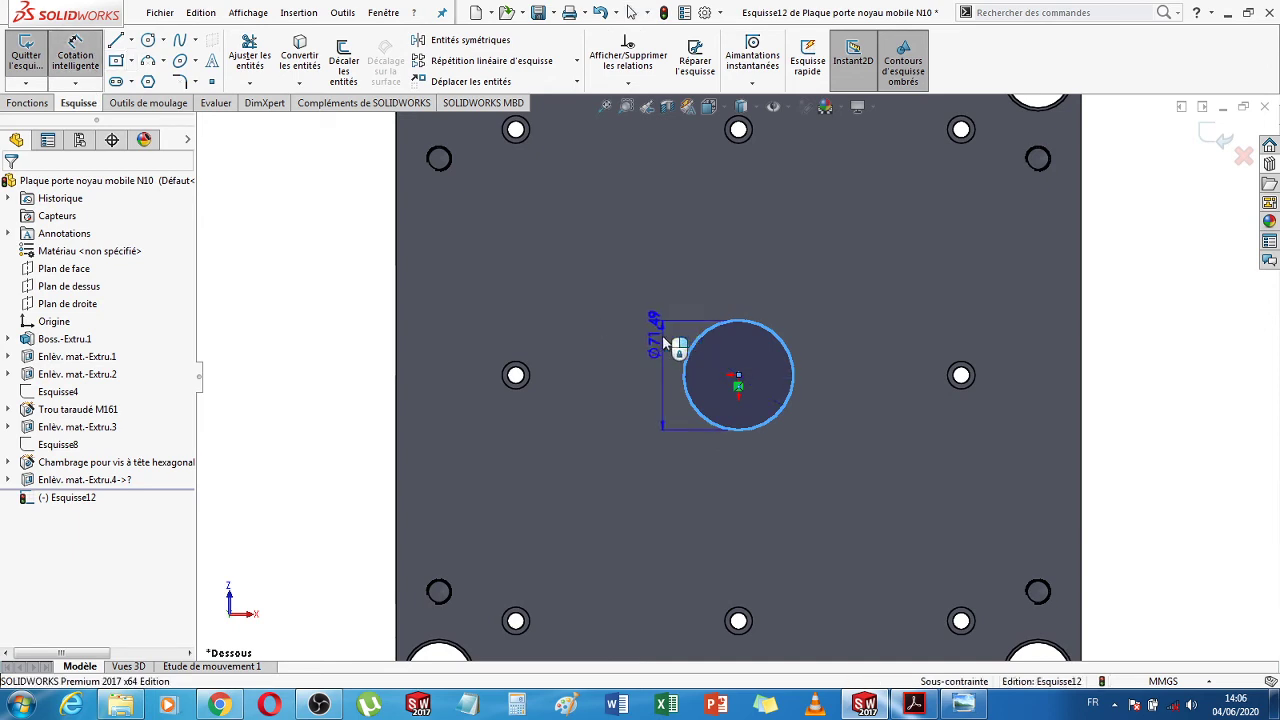
pyautogui.click(662, 343)
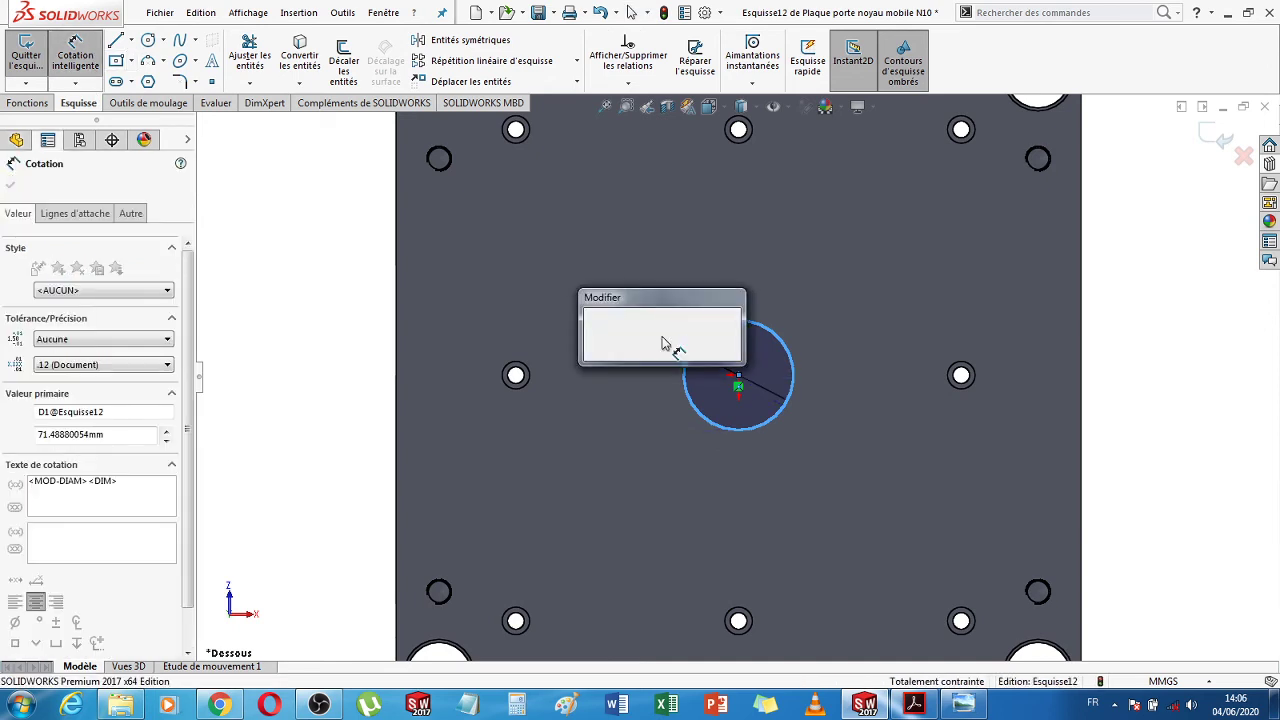
pyautogui.write('22')
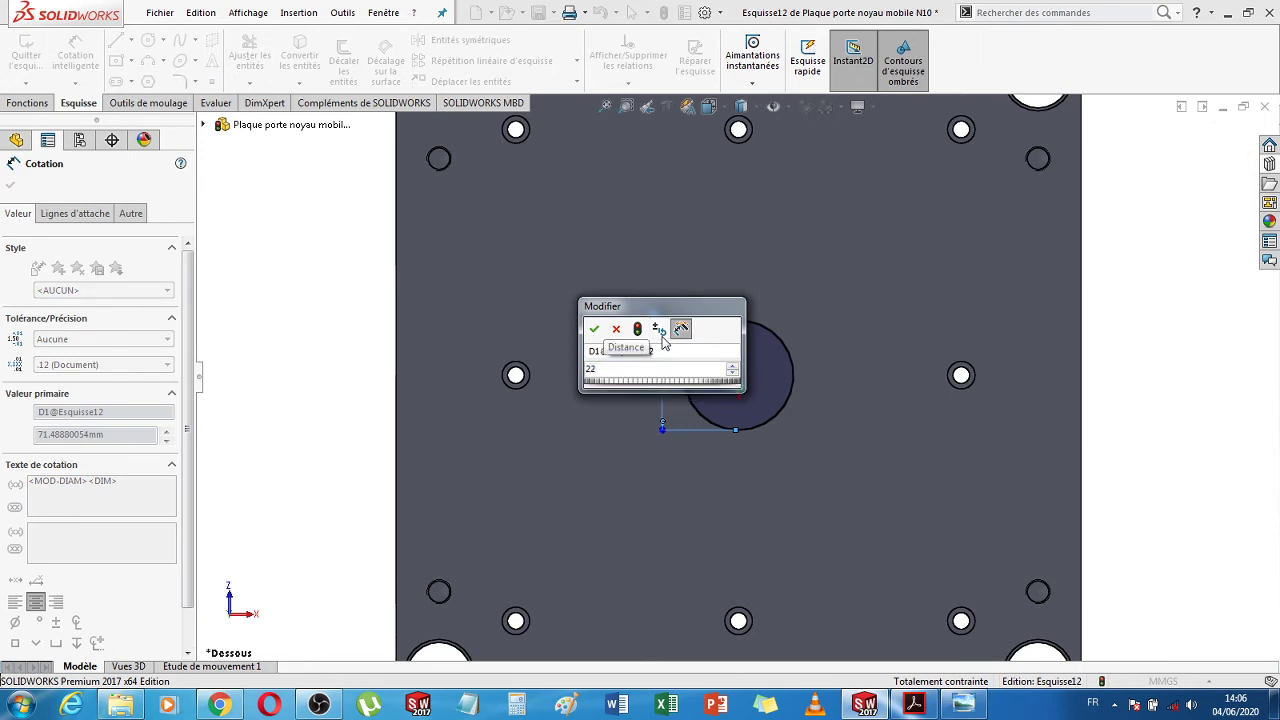
pyautogui.press('Return')
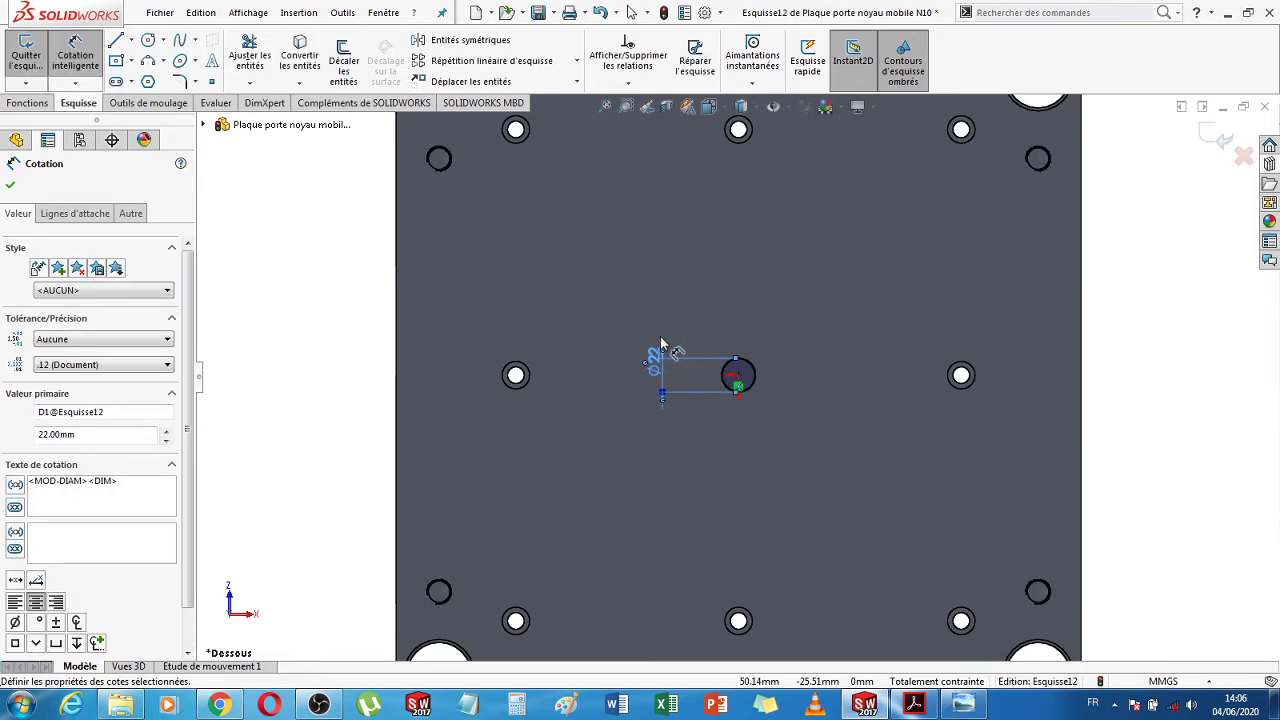
pyautogui.click(10, 185)
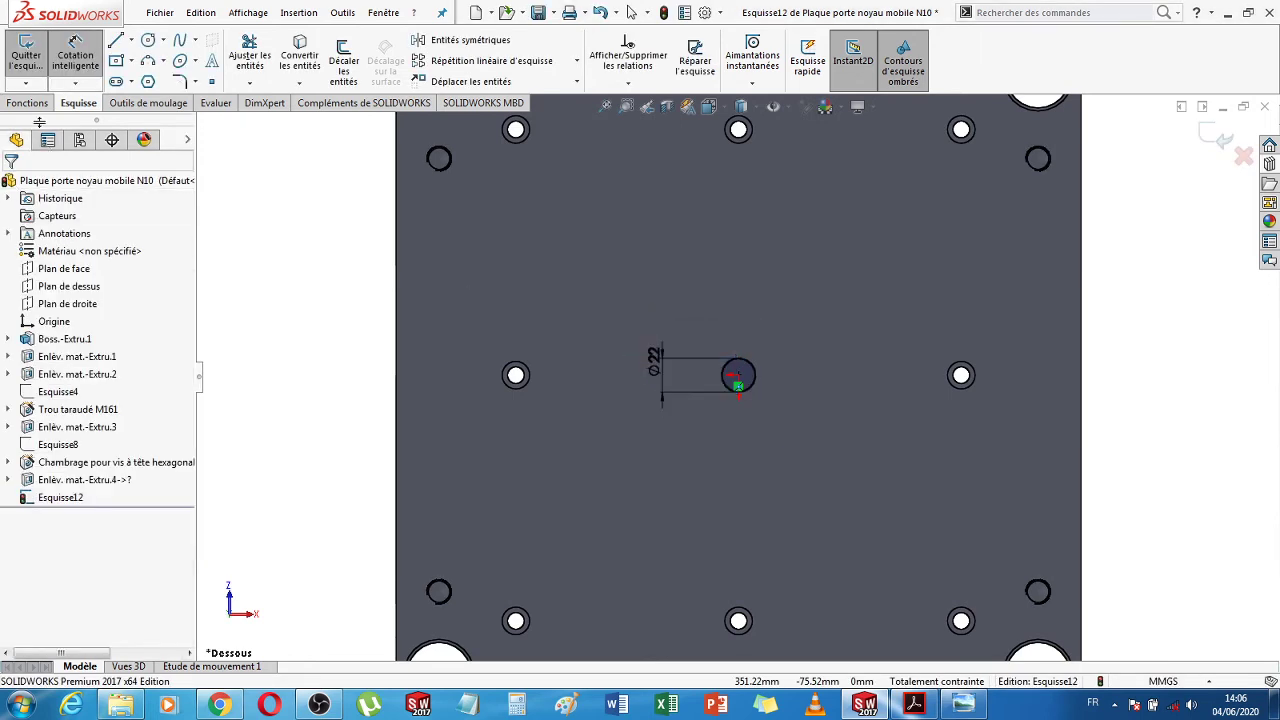
# Cut the 22 mm circle into the plate as a blind extruded cut 6 mm deep
pyautogui.click(27, 103)
pyautogui.click(284, 55)
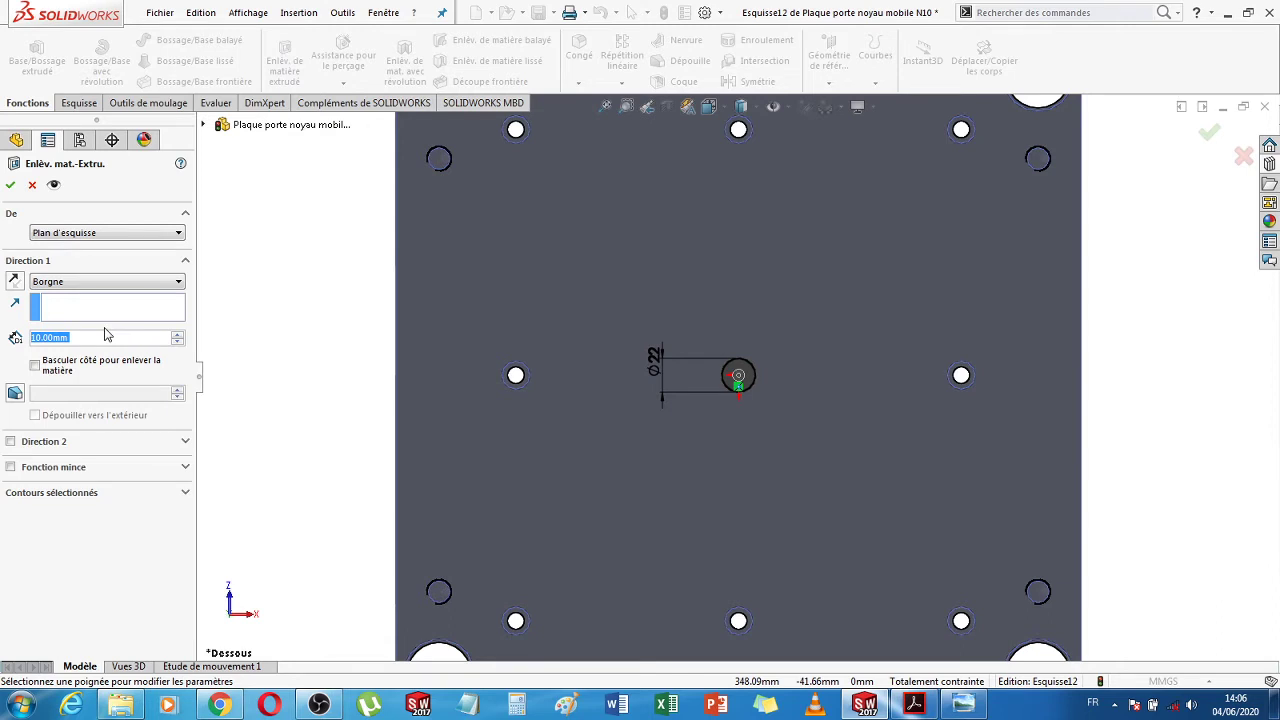
pyautogui.write('6')
pyautogui.press('Return')
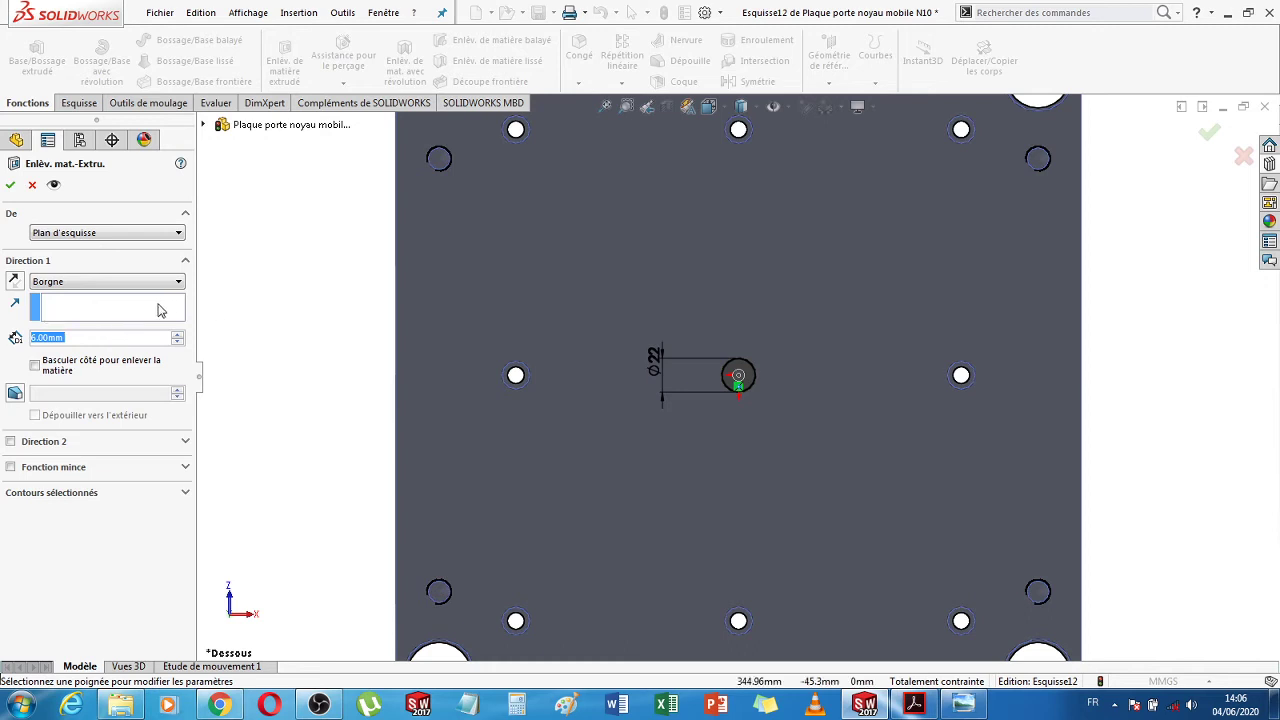
pyautogui.click(13, 189)
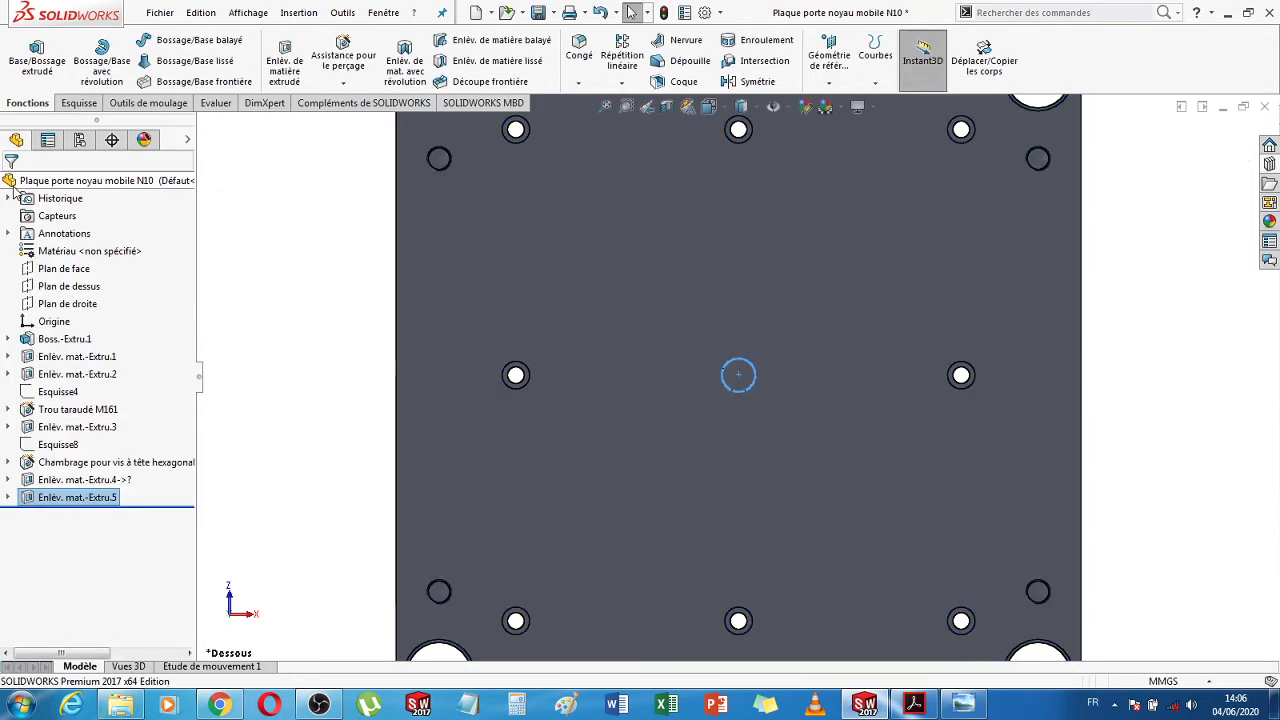
pyautogui.click(1127, 387)
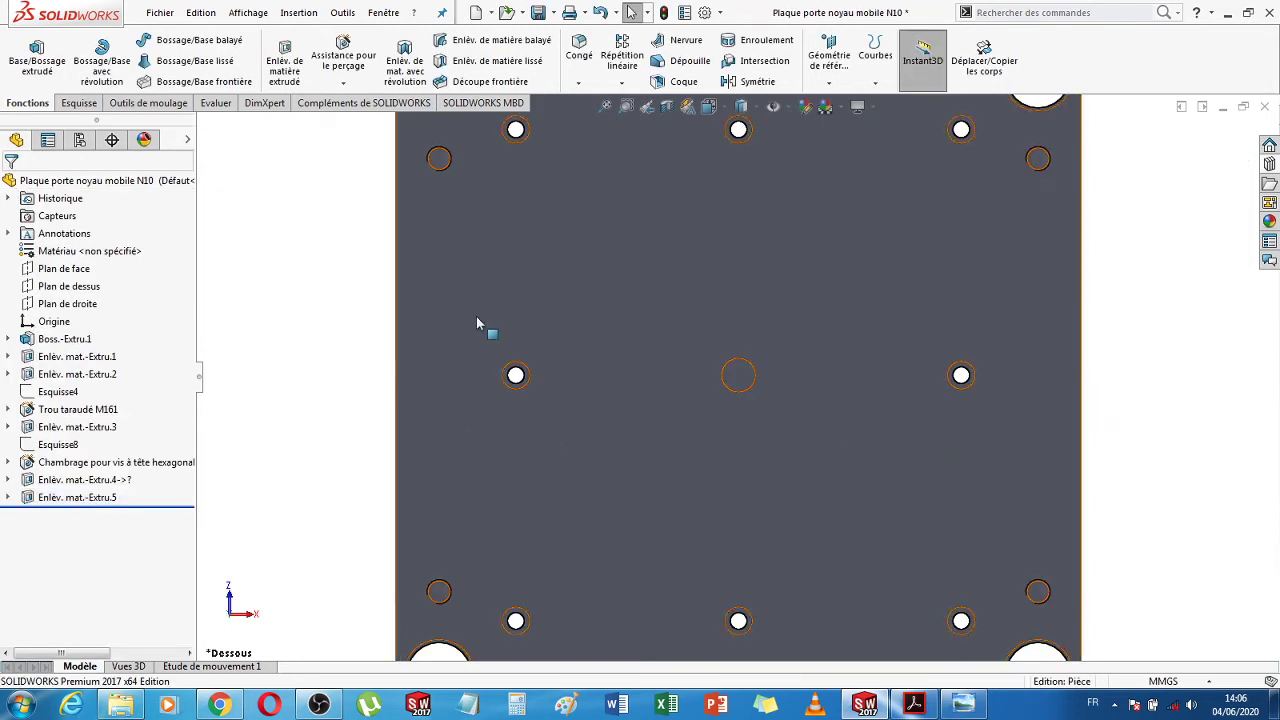
# Sketch a second circle of about 34 mm radius on the plate's underside, concentric with the central counterbore
pyautogui.click(78, 104)
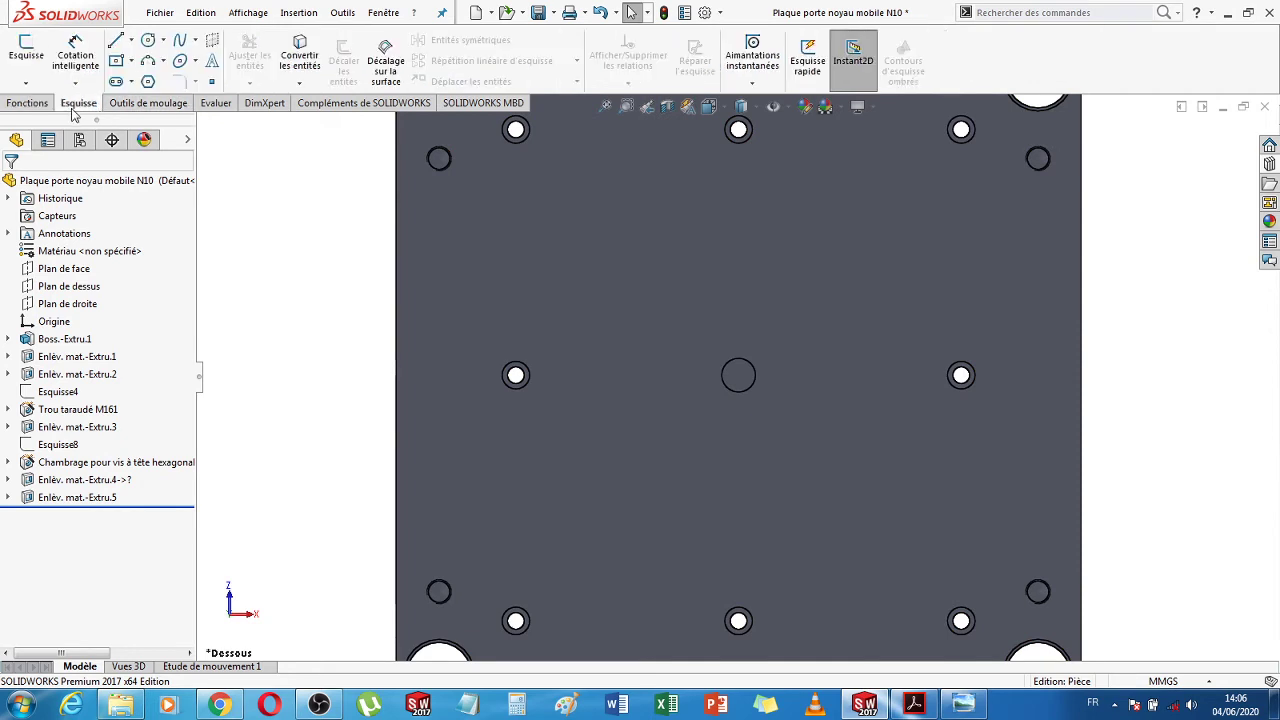
pyautogui.click(152, 44)
pyautogui.click(816, 343)
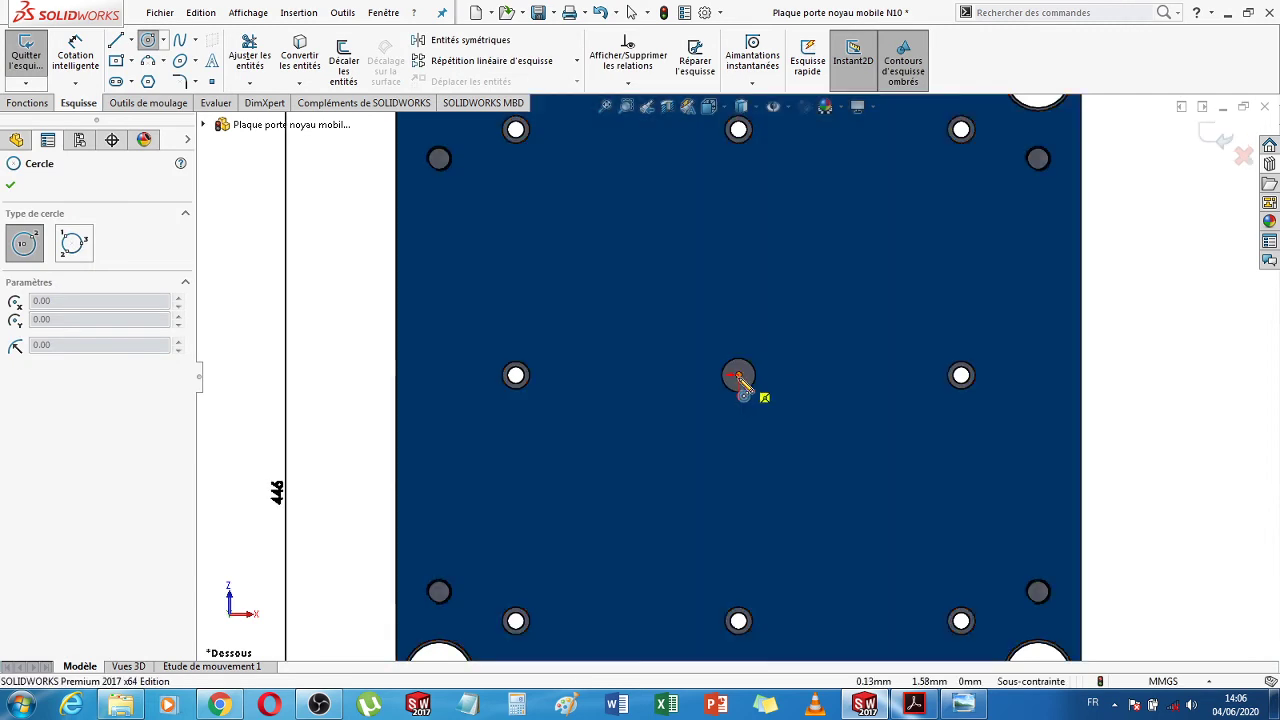
pyautogui.click(738, 377)
pyautogui.click(720, 420)
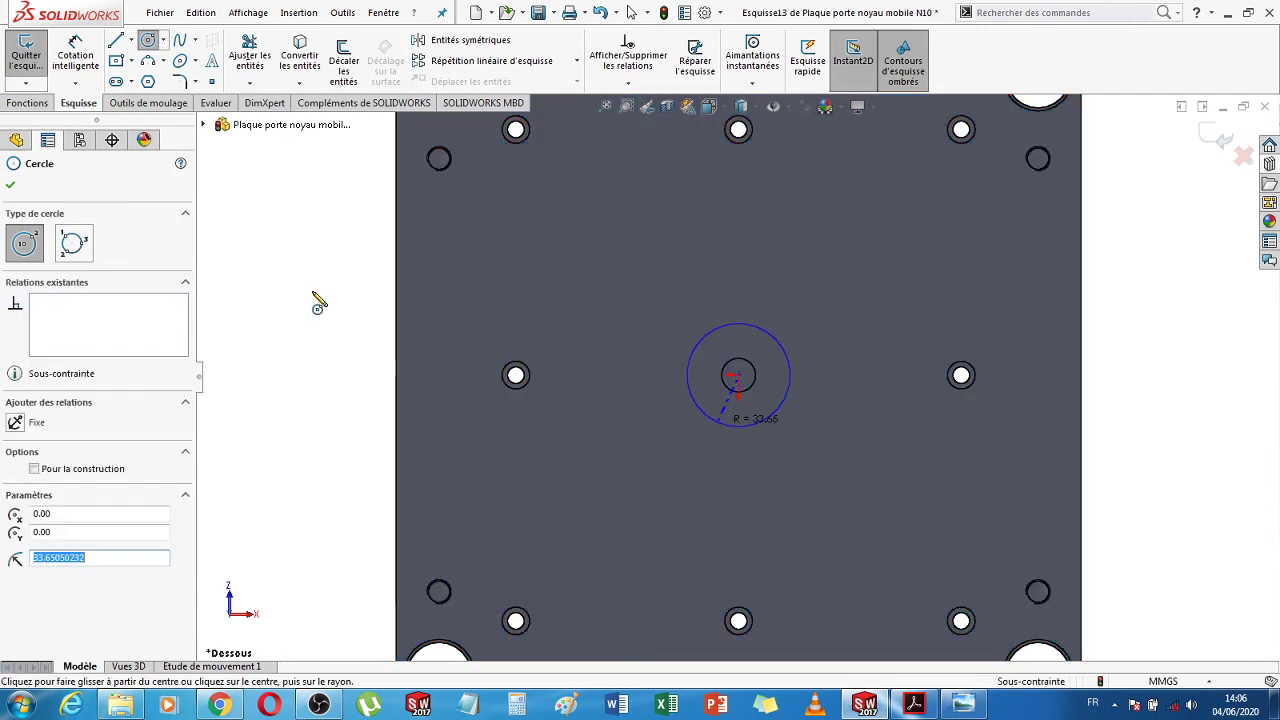
pyautogui.click(11, 187)
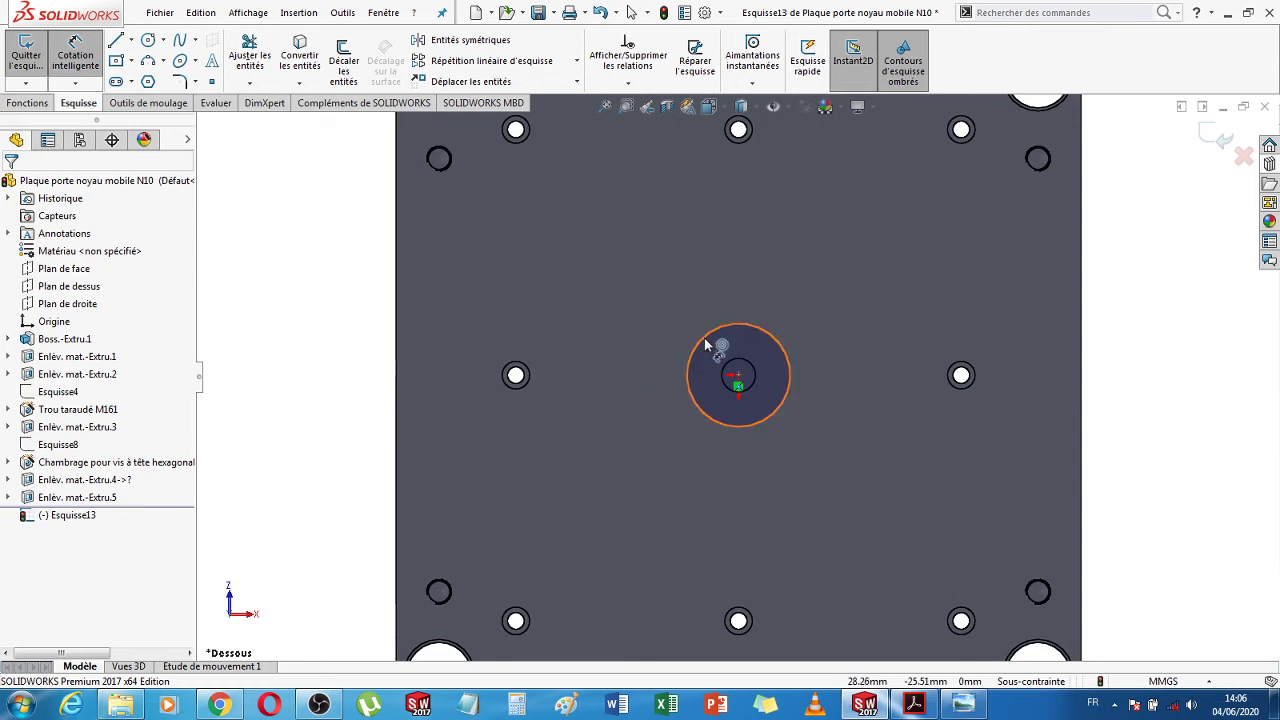
# Dimension the second central circle's diameter to 18 mm
pyautogui.click(665, 323)
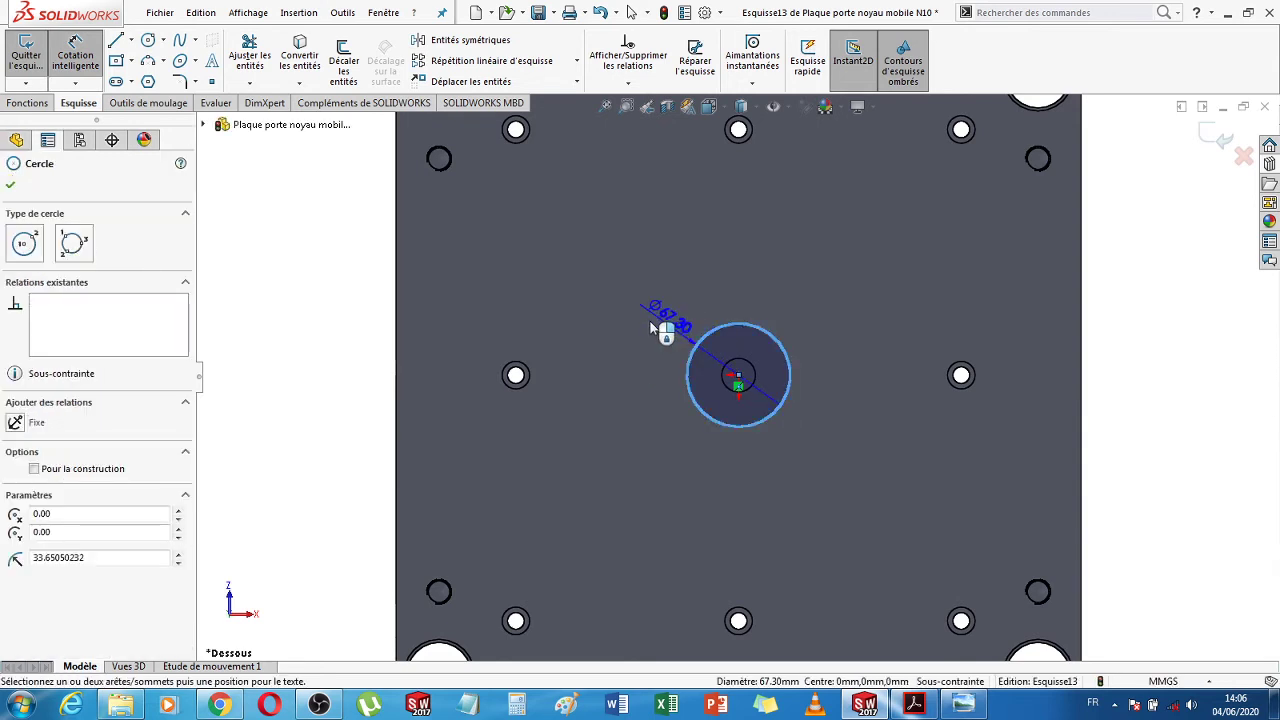
pyautogui.click(649, 323)
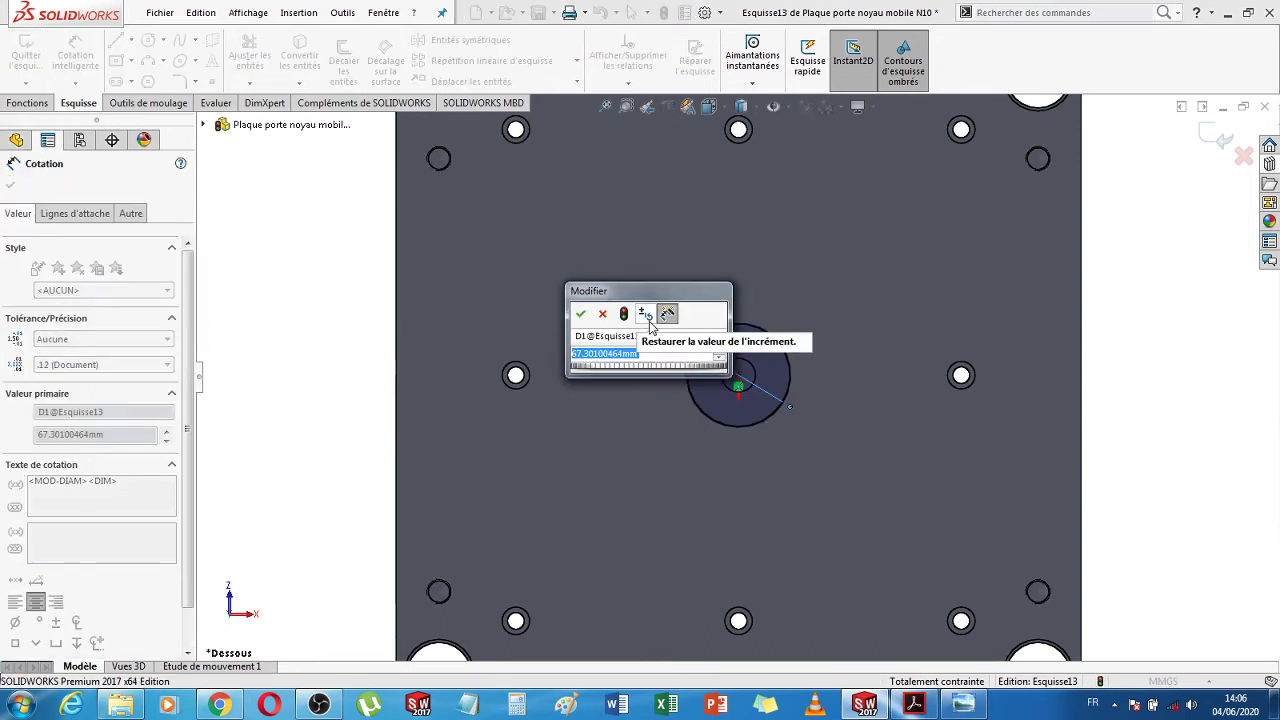
pyautogui.write('18')
pyautogui.press('Return')
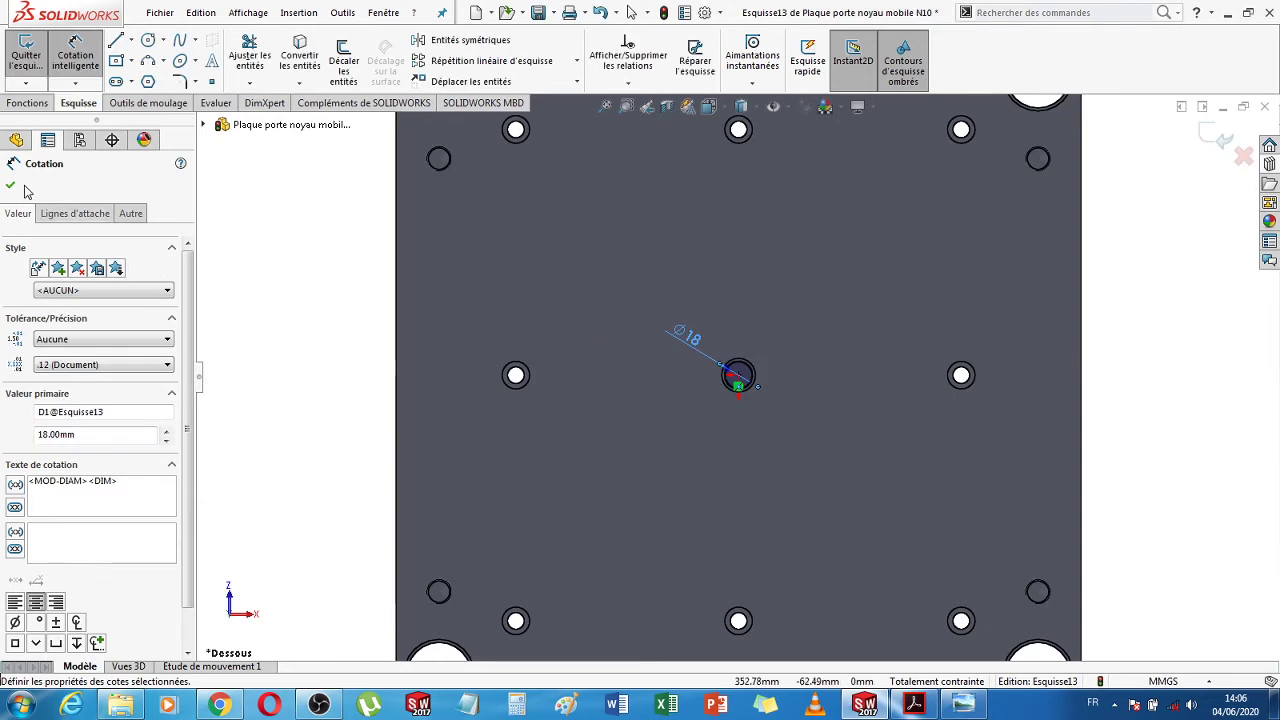
# Make an extruded cut of the 18 mm circle through the entire plate and inspect the stepped central hole
pyautogui.click(27, 104)
pyautogui.click(298, 64)
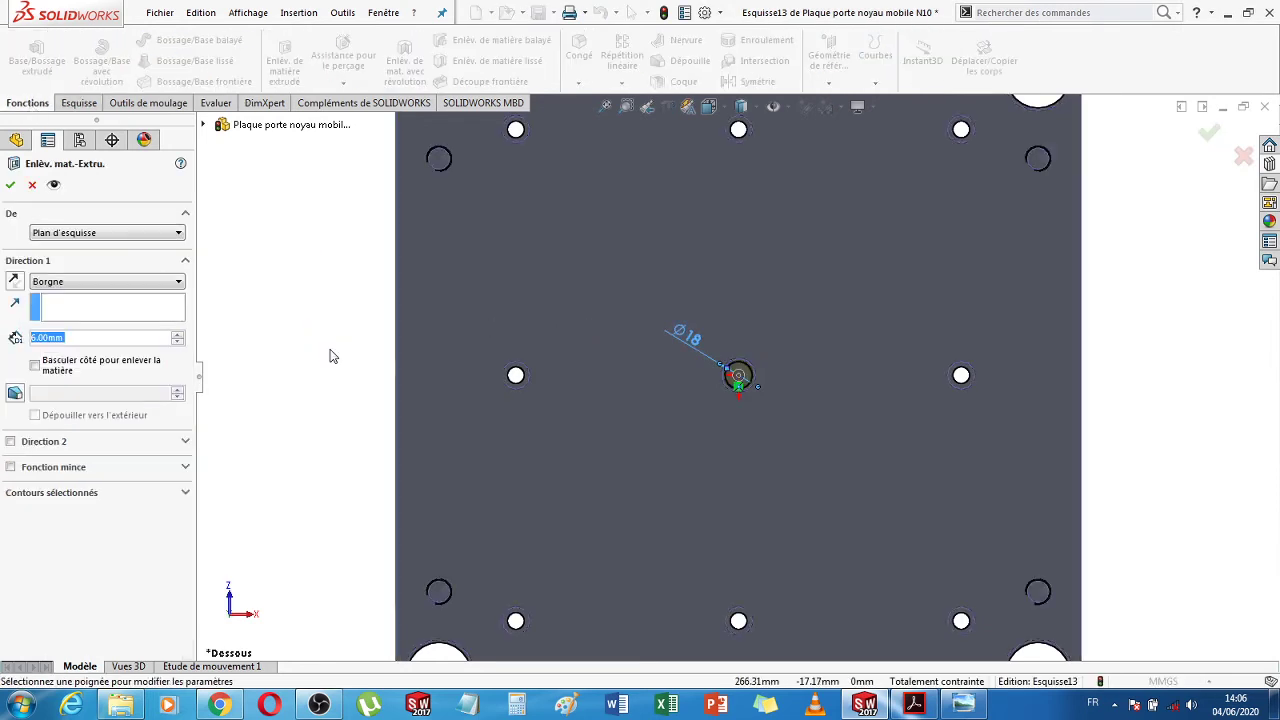
pyautogui.click(80, 281)
pyautogui.click(72, 297)
pyautogui.click(10, 186)
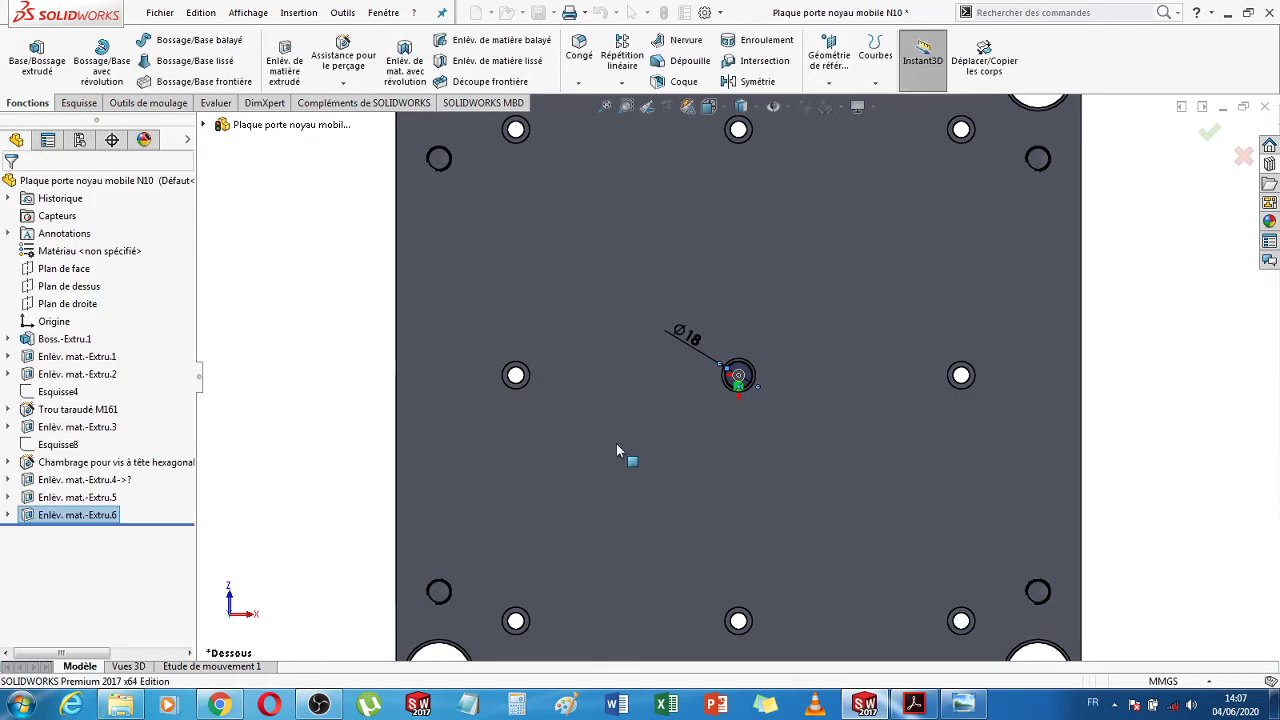
pyautogui.click(1157, 409)
pyautogui.moveTo(1154, 377); pyautogui.dragTo(1084, 434, button='middle')
pyautogui.scroll(-7, 794, 350)
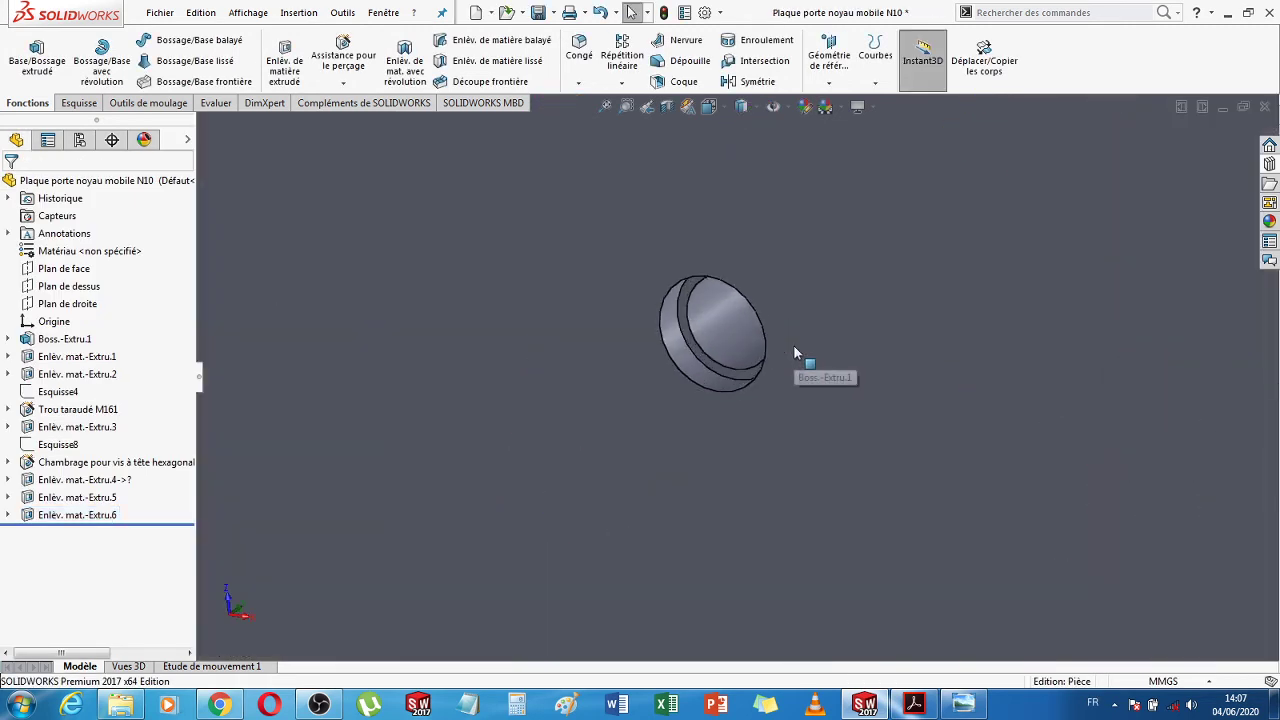
pyautogui.scroll(6, 795, 355)
pyautogui.moveTo(1140, 345); pyautogui.dragTo(1150, 298, button='middle')
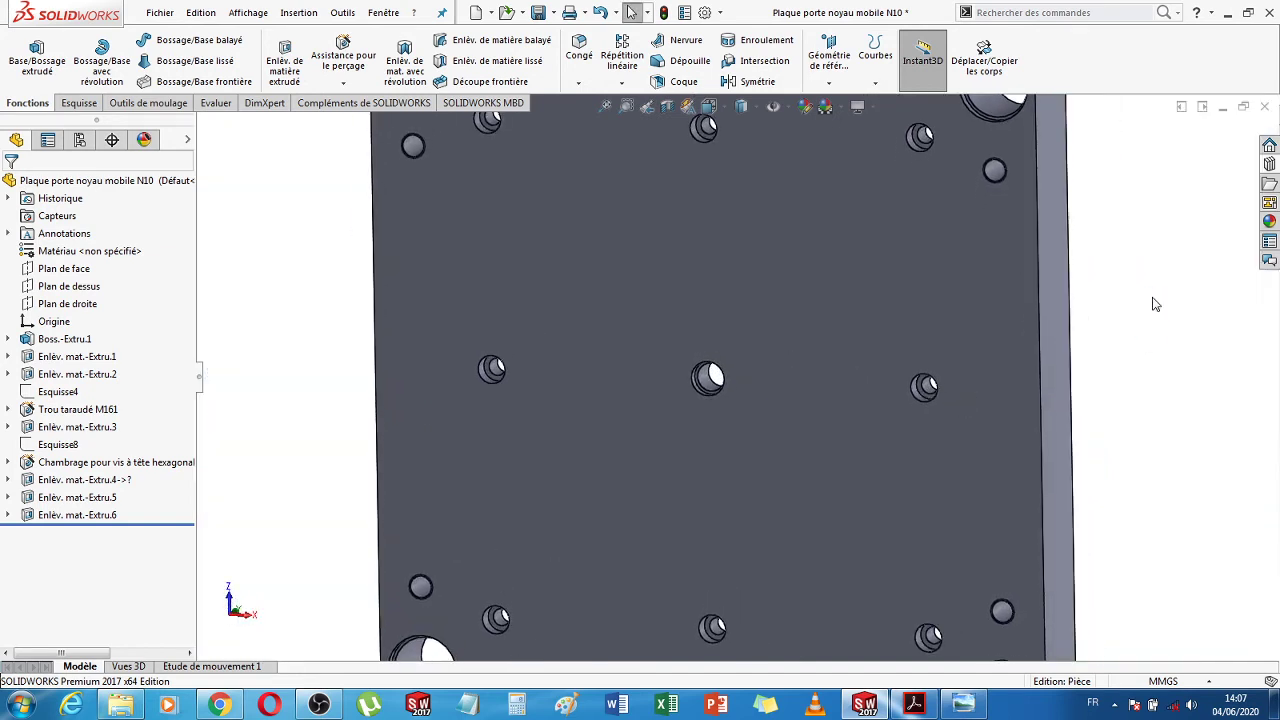
pyautogui.moveTo(1120, 389); pyautogui.dragTo(1138, 364, button='middle')
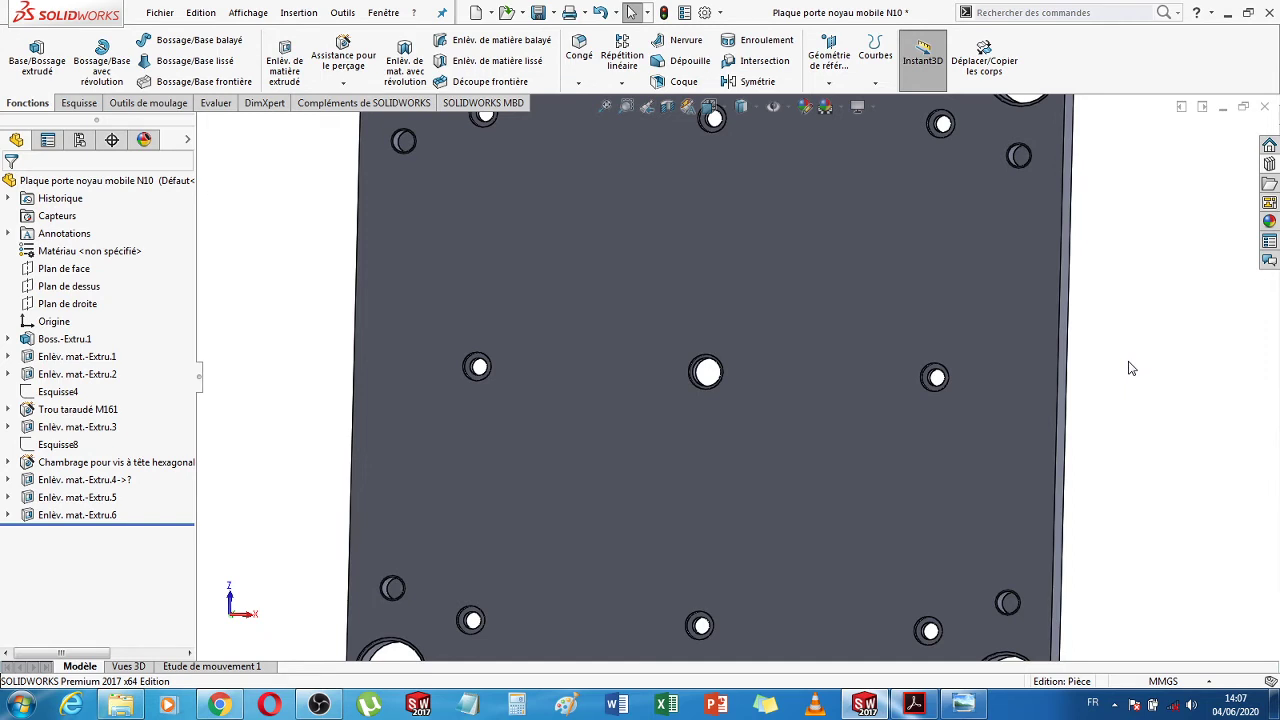
# Sketch a corner rectangle about 8.9 by 4.55 mm on the plate's underside, straddling the edge of the central hole
pyautogui.click(86, 106)
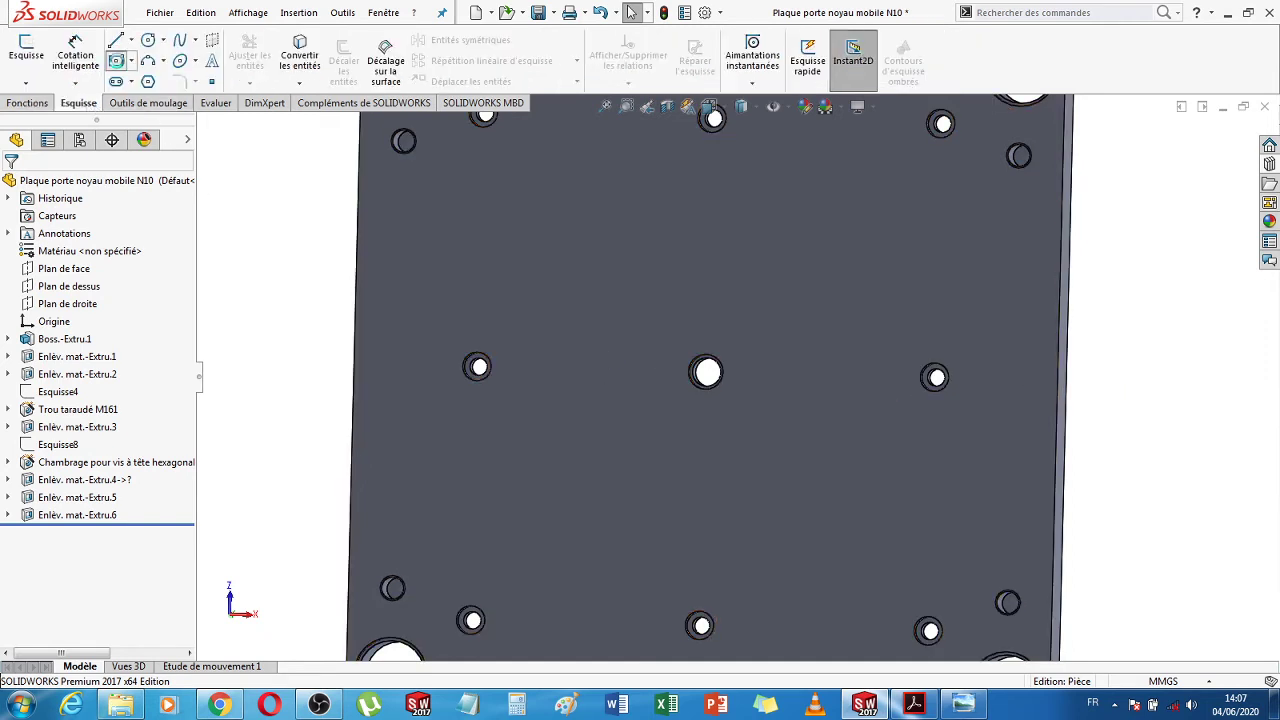
pyautogui.click(116, 61)
pyautogui.click(131, 62)
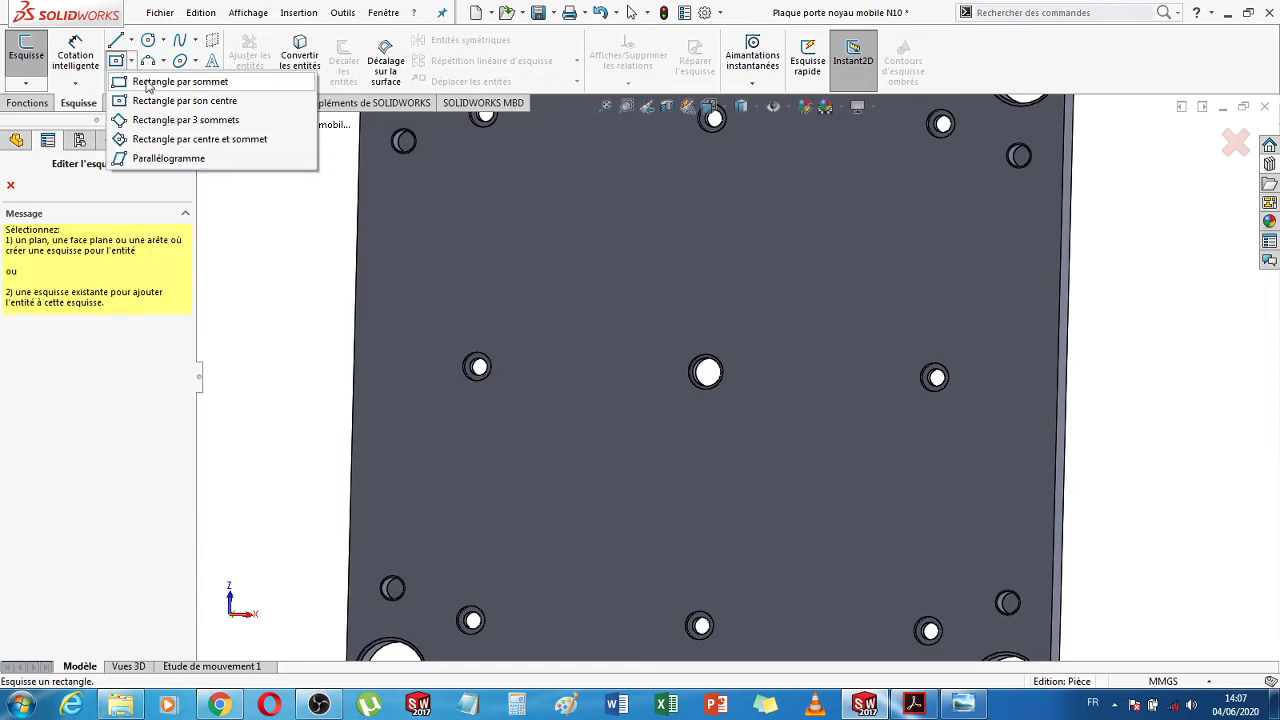
pyautogui.click(190, 83)
pyautogui.click(784, 276)
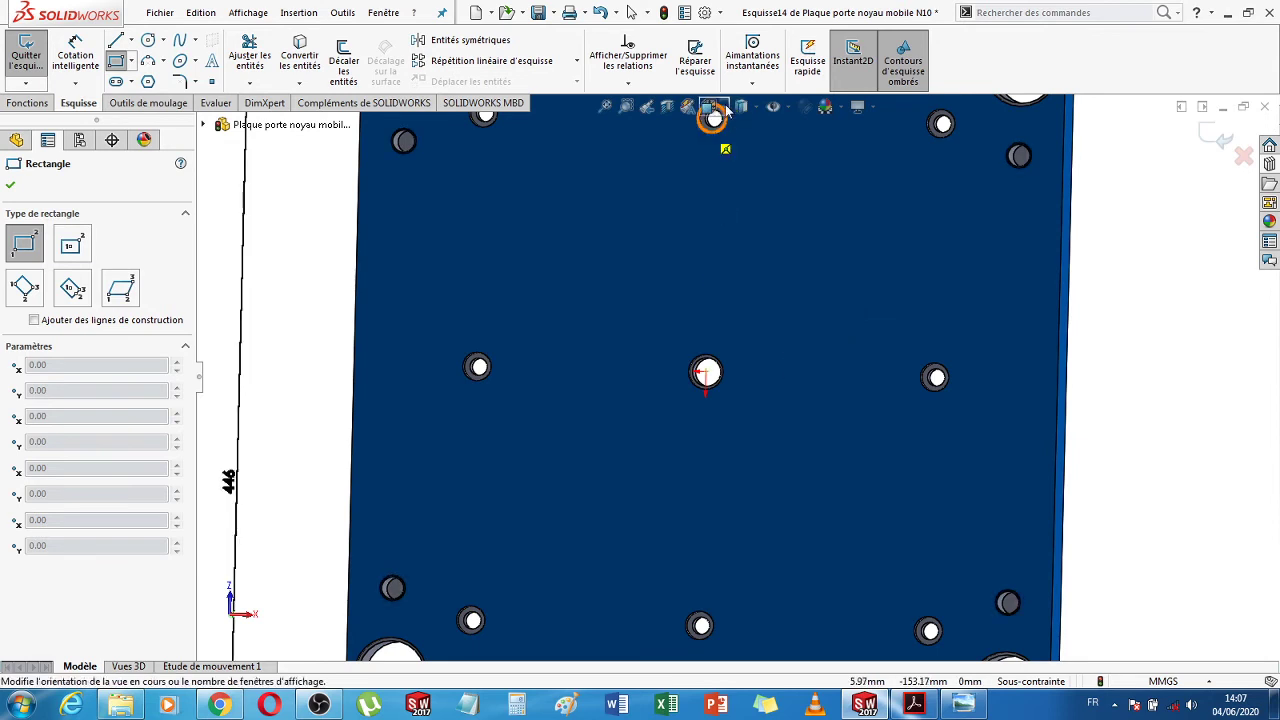
pyautogui.click(724, 108)
pyautogui.click(800, 198)
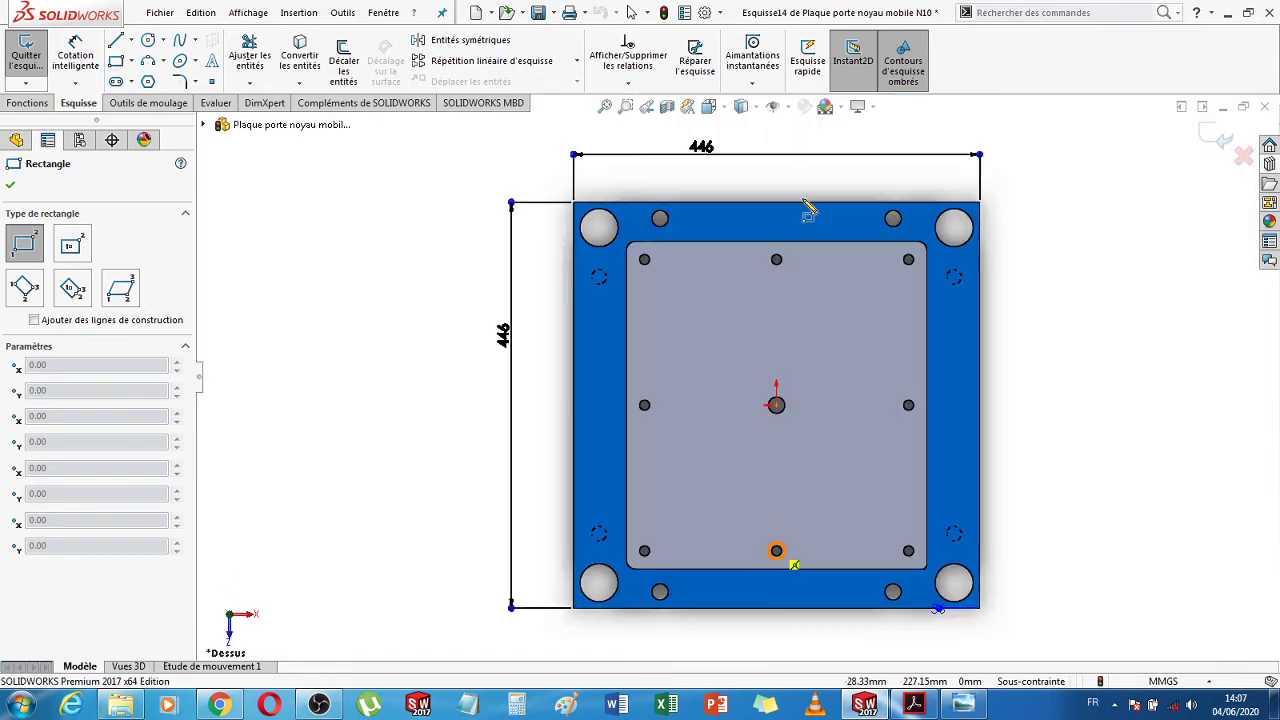
pyautogui.scroll(-8, 780, 420)
pyautogui.scroll(-3, 778, 405)
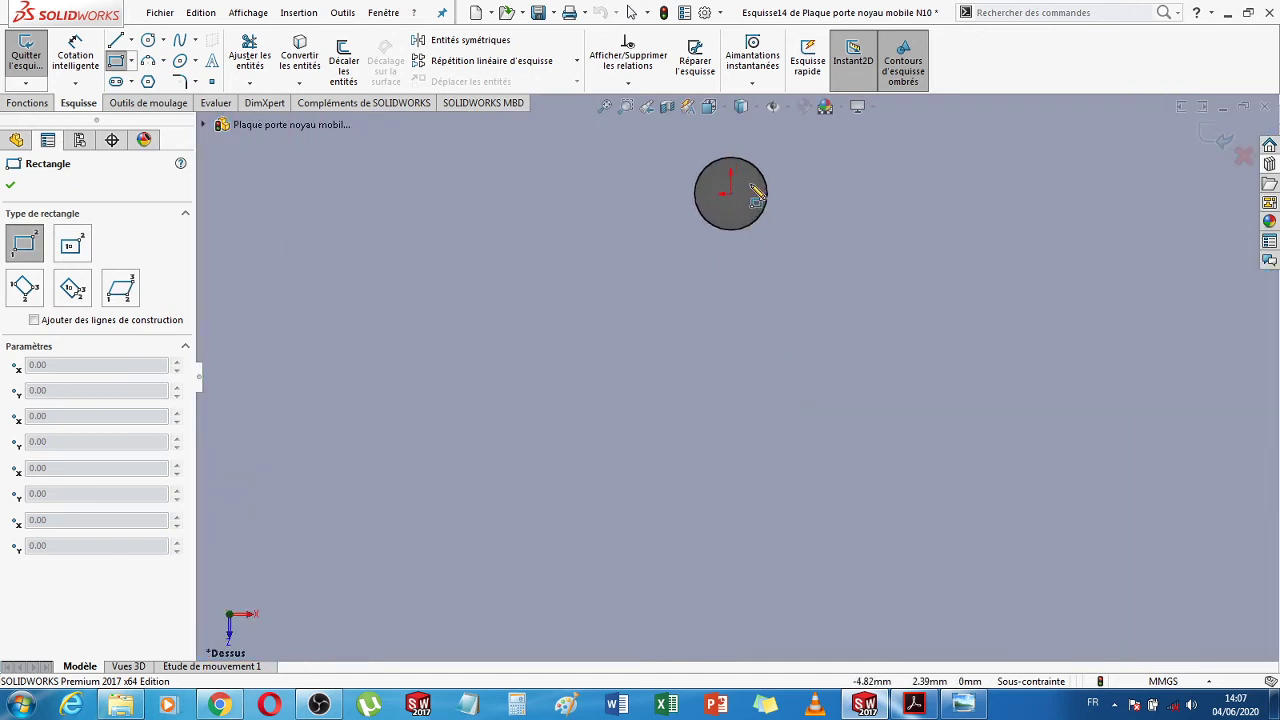
pyautogui.click(760, 200)
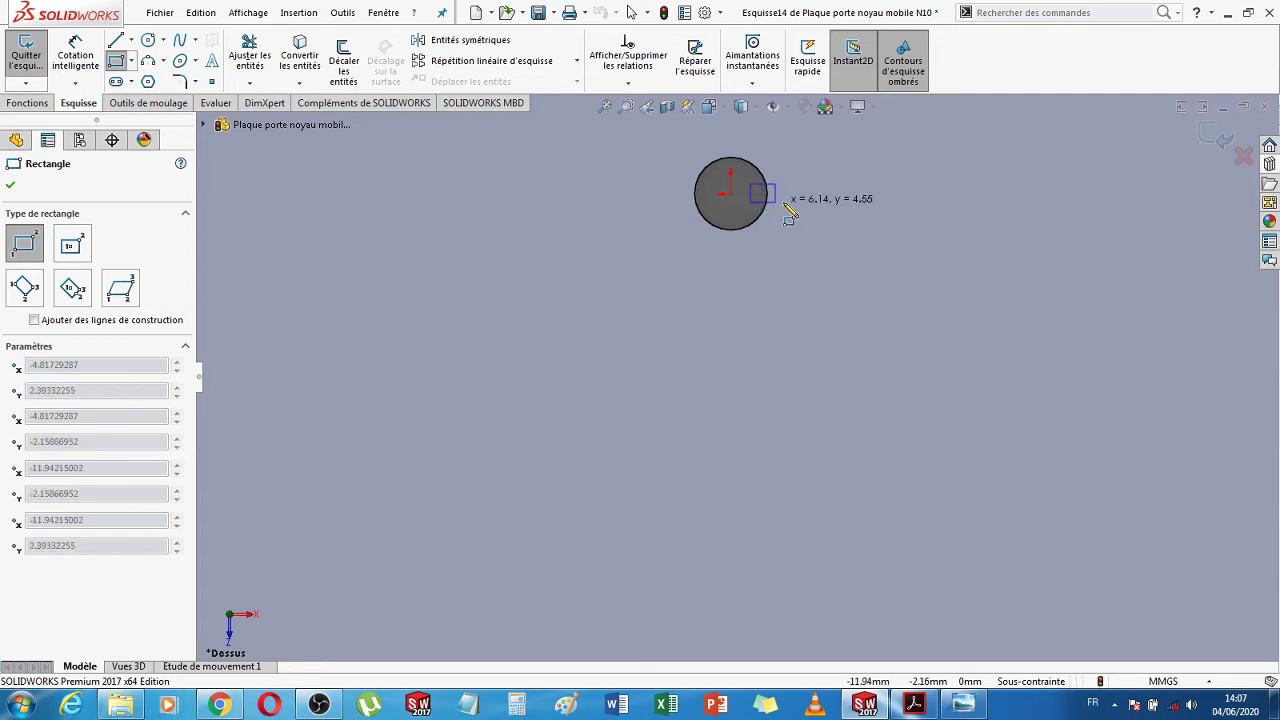
pyautogui.click(787, 204)
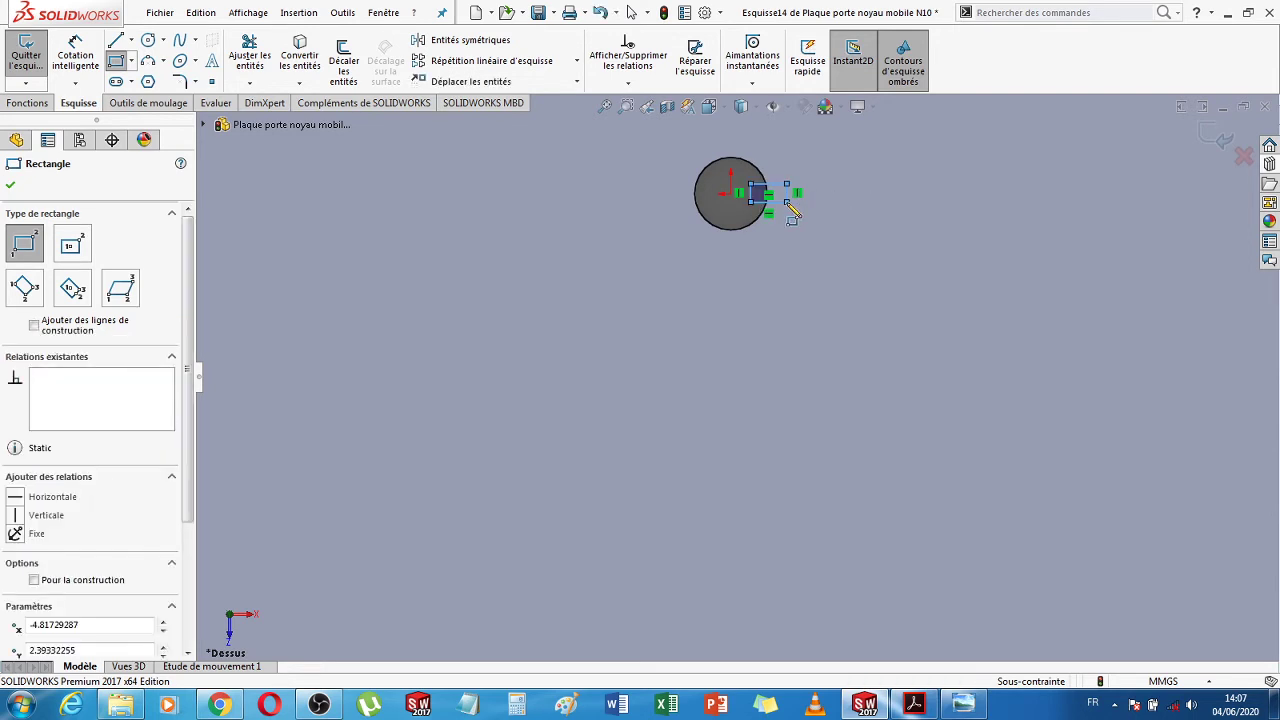
pyautogui.press('Escape')
# Dimension the rectangle's short outer side to 4.1 mm
pyautogui.scroll(-4, 795, 237)
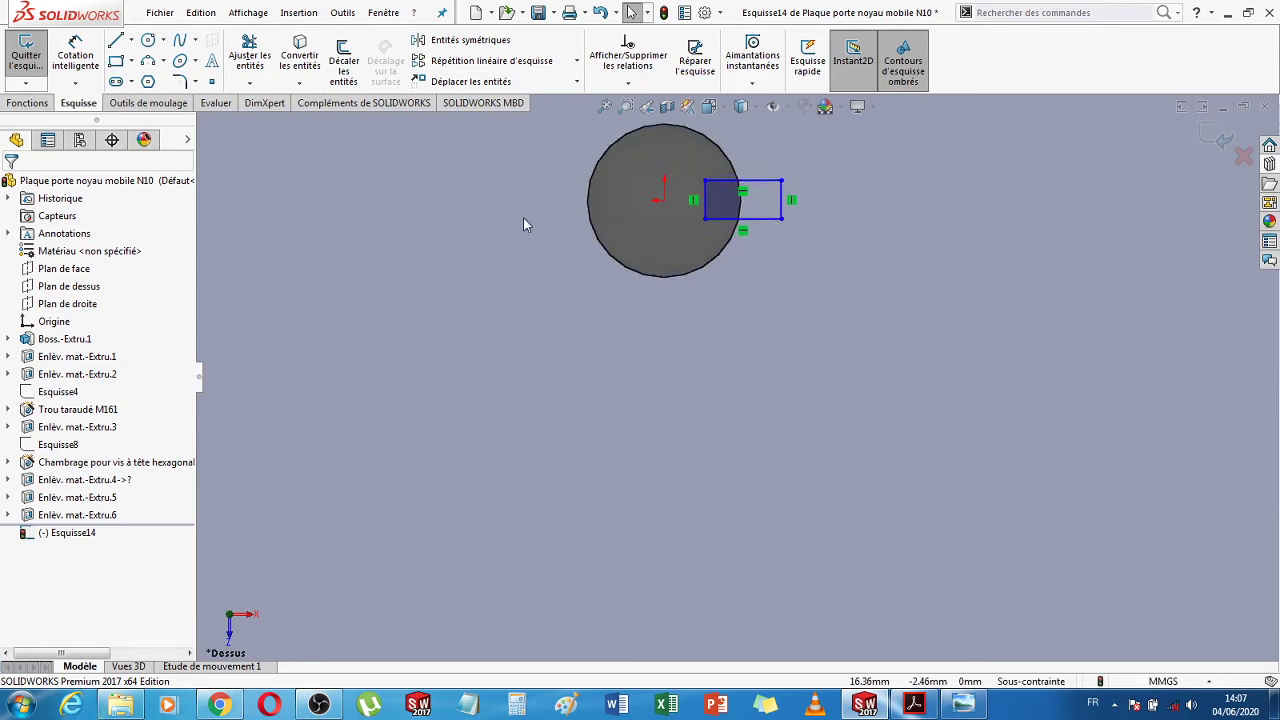
pyautogui.click(75, 55)
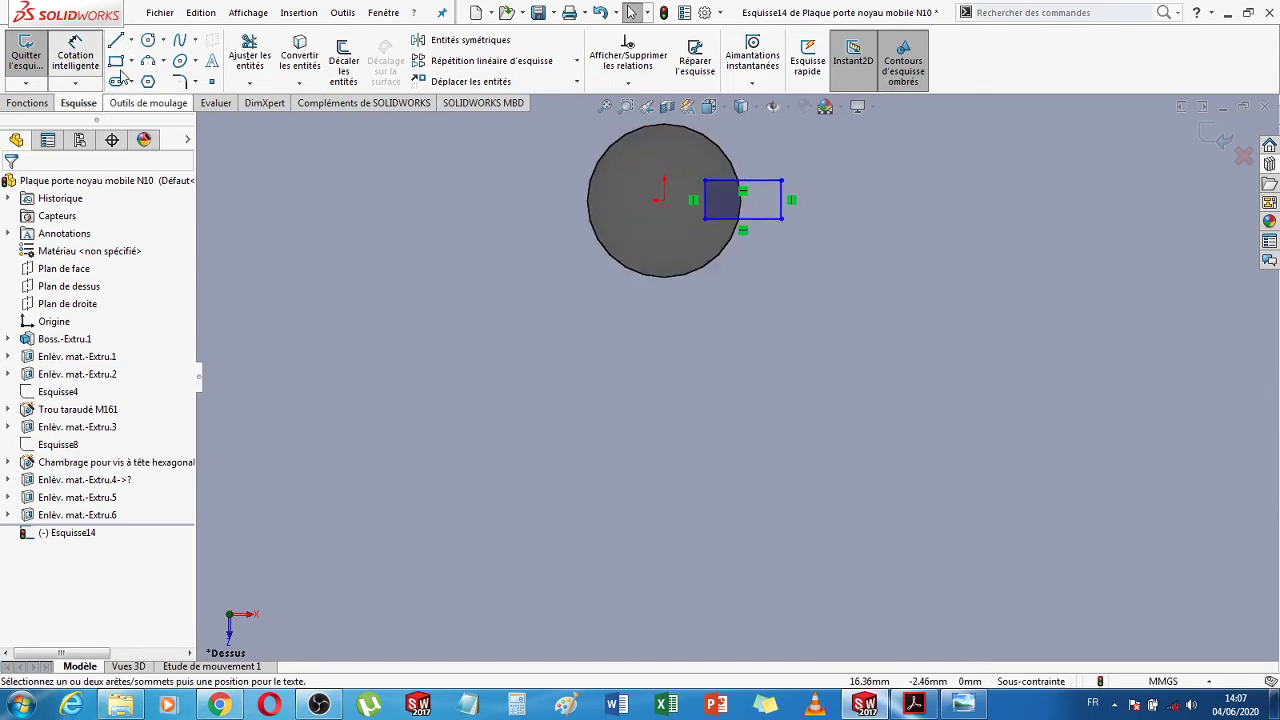
pyautogui.click(781, 200)
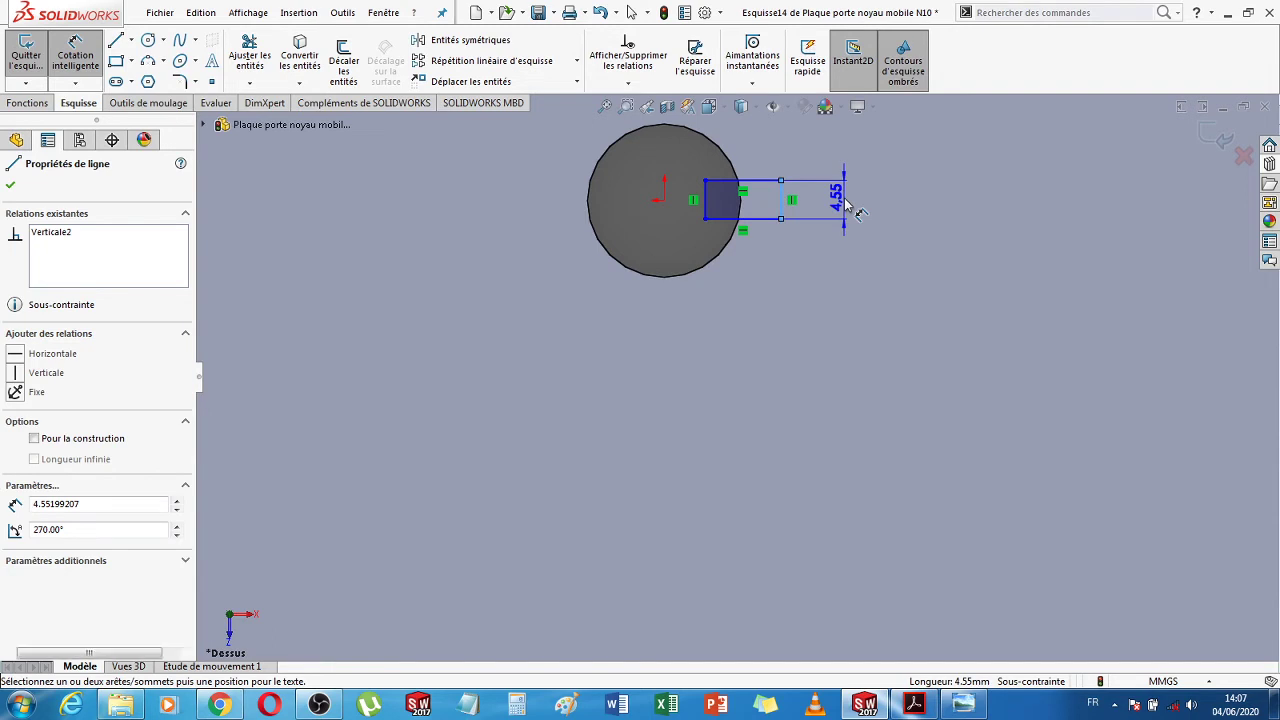
pyautogui.click(845, 205)
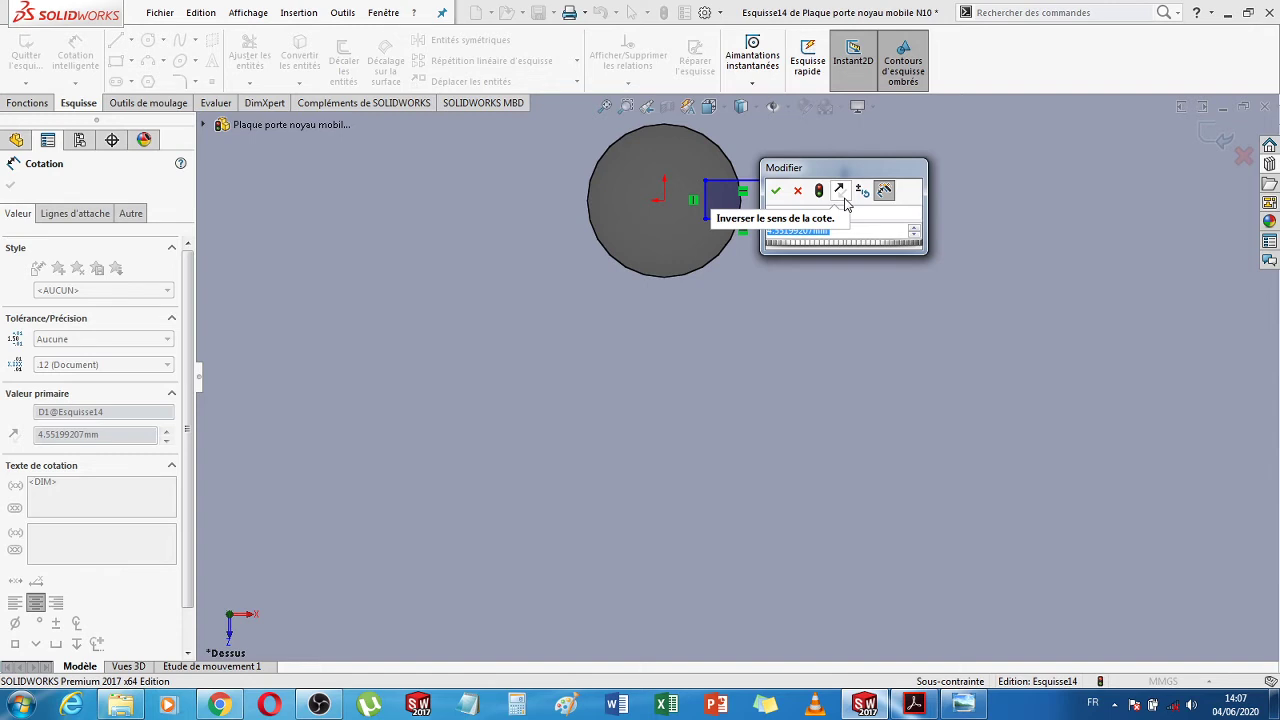
pyautogui.write('4')
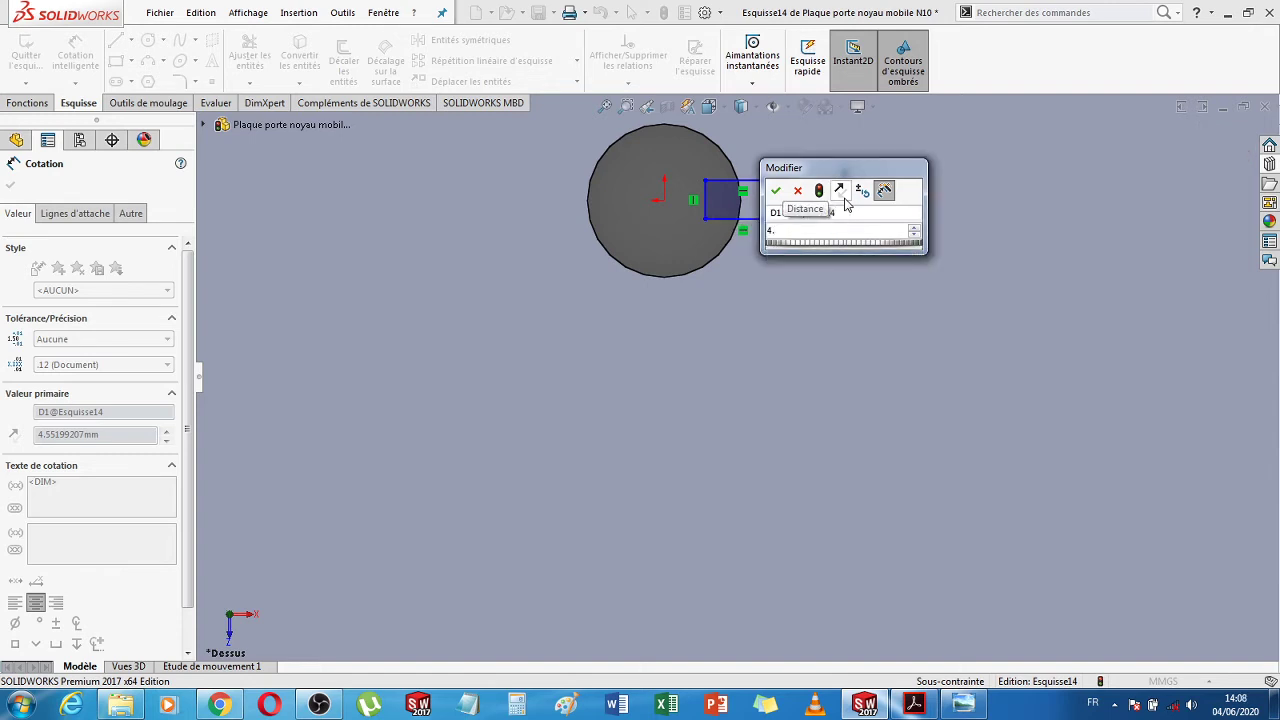
pyautogui.write('.1')
pyautogui.press('Return')
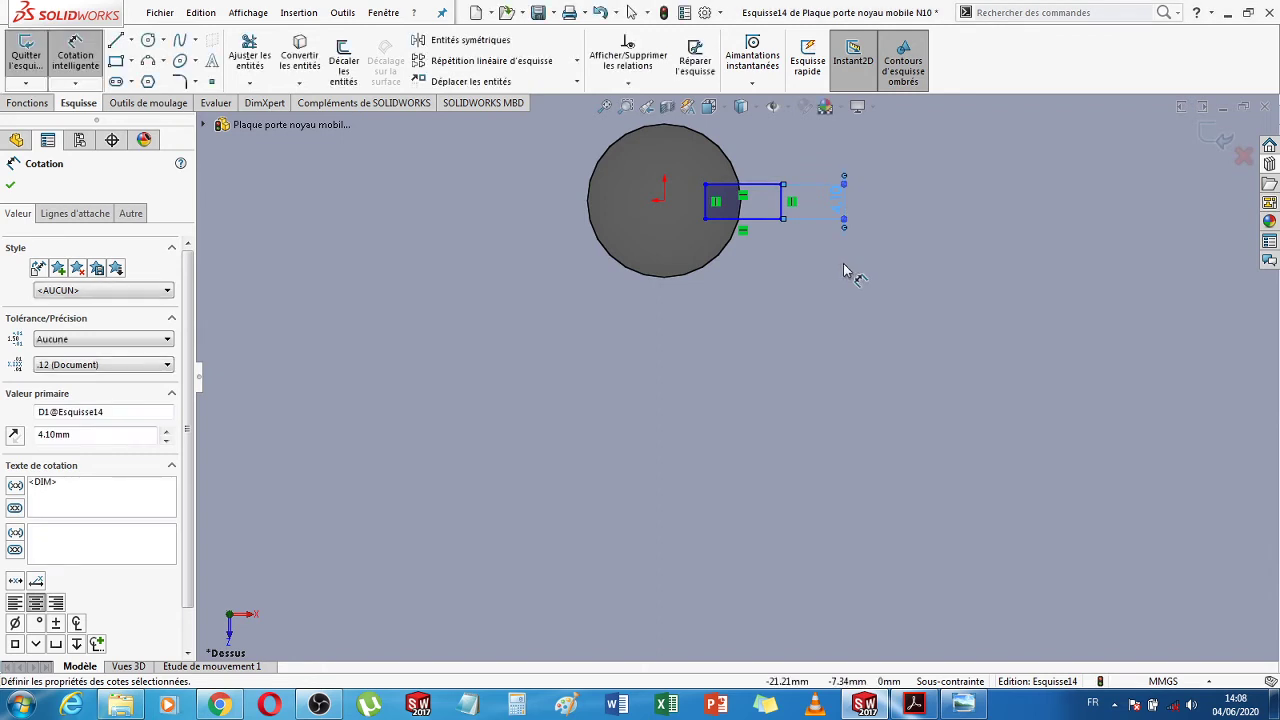
# Dimension the distance from the origin to the rectangle's upper long side as 2.05 mm
pyautogui.click(665, 201)
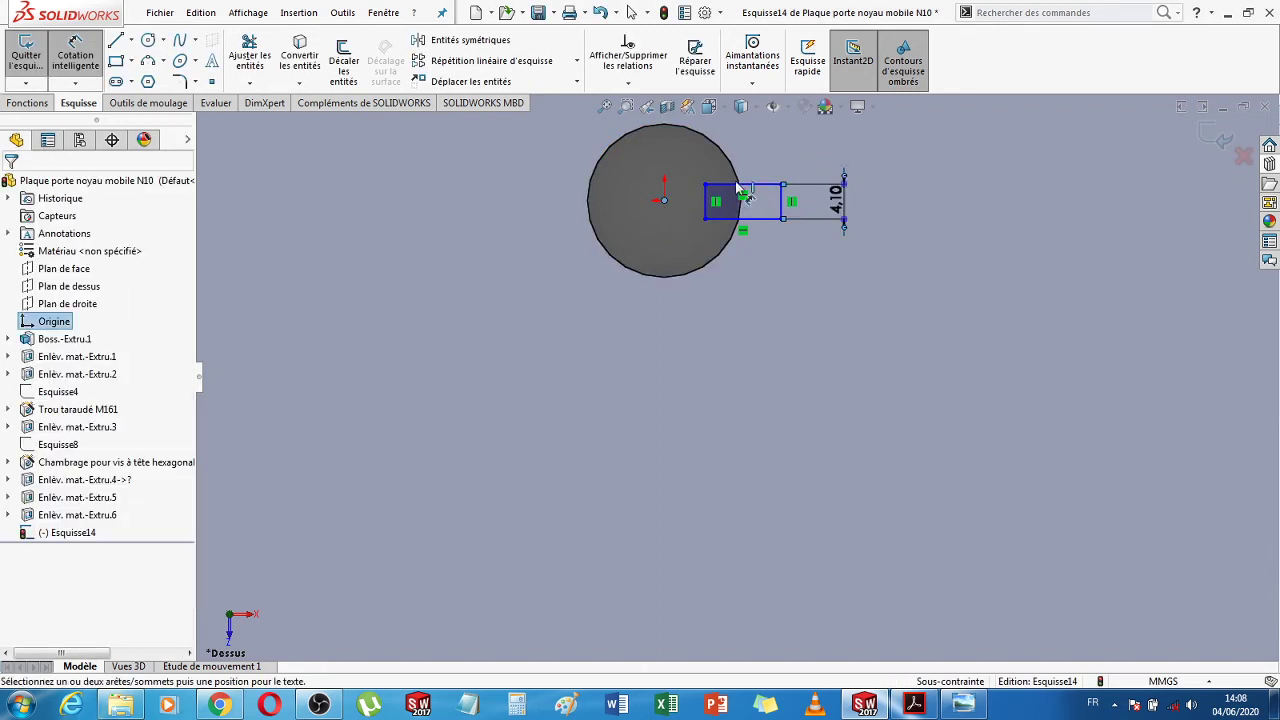
pyautogui.click(740, 185)
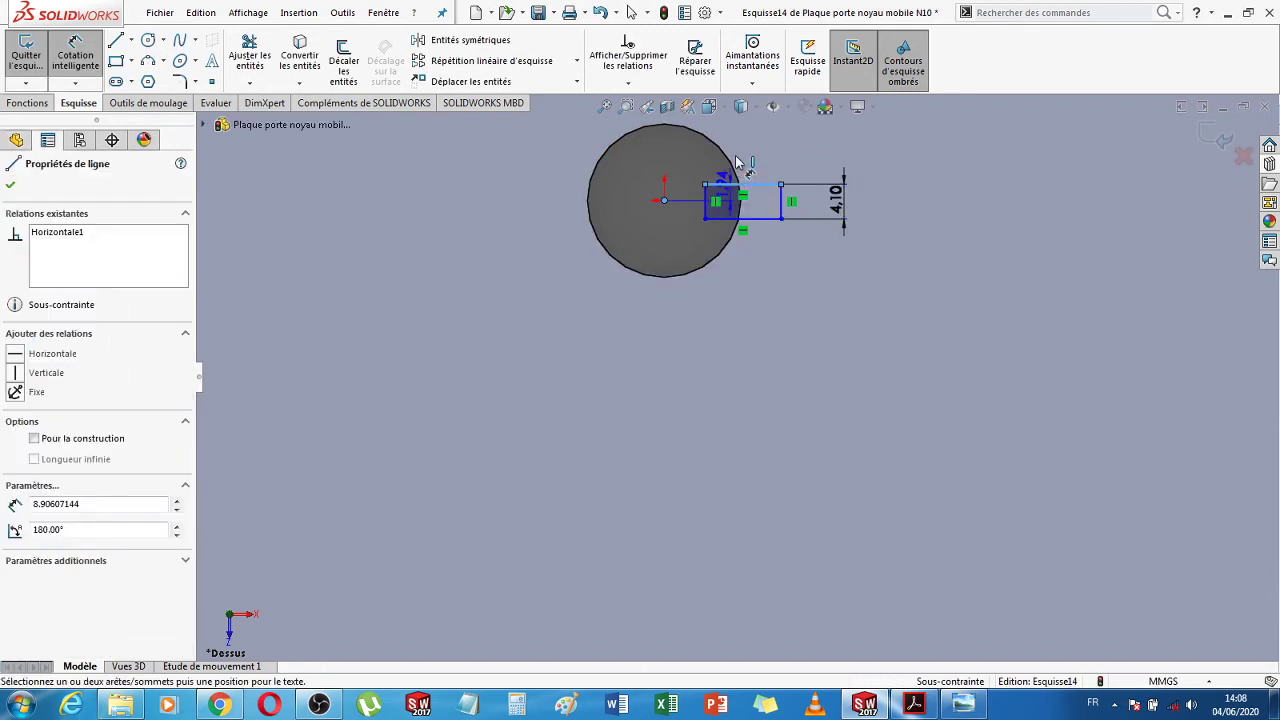
pyautogui.click(665, 201)
pyautogui.click(612, 181)
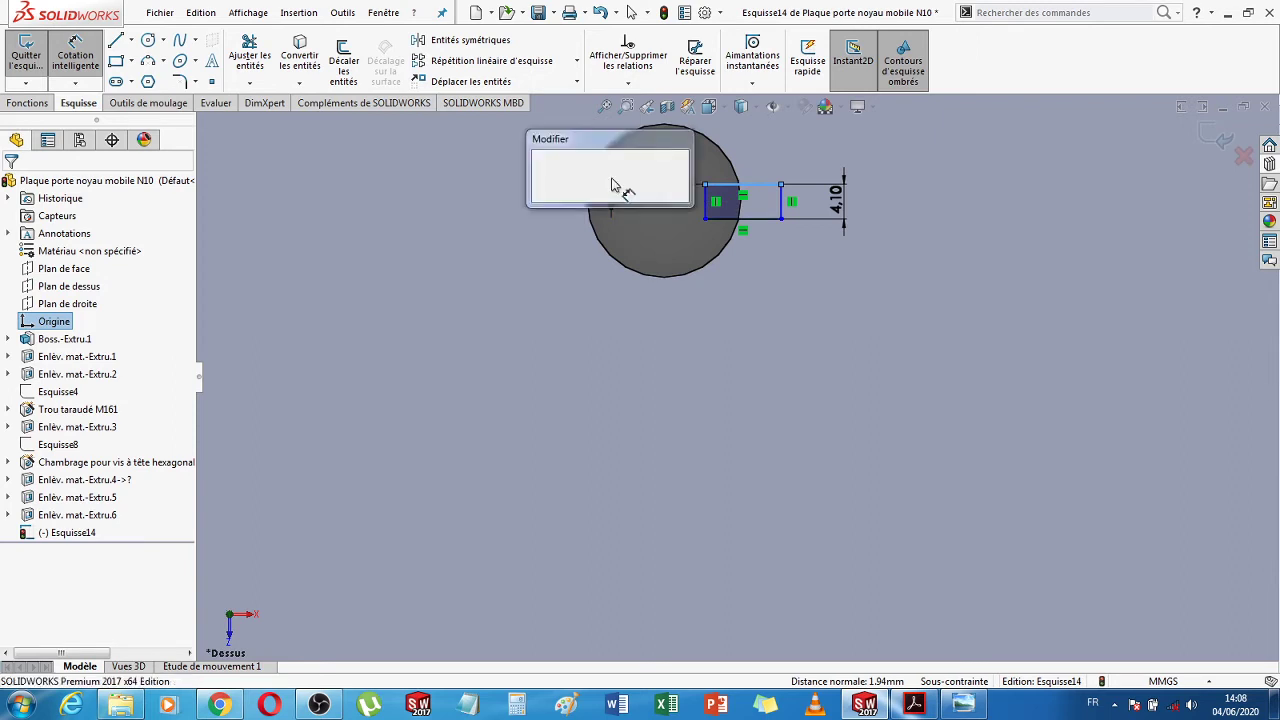
pyautogui.write('2.05')
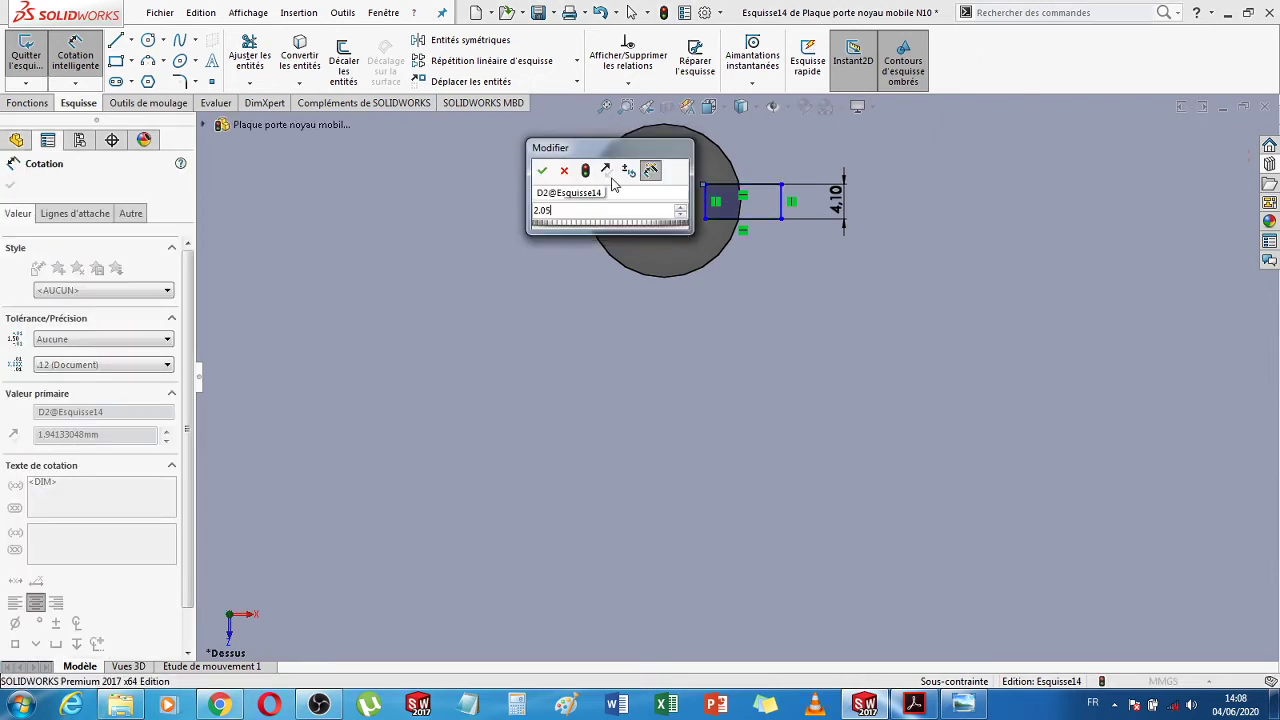
pyautogui.press('Return')
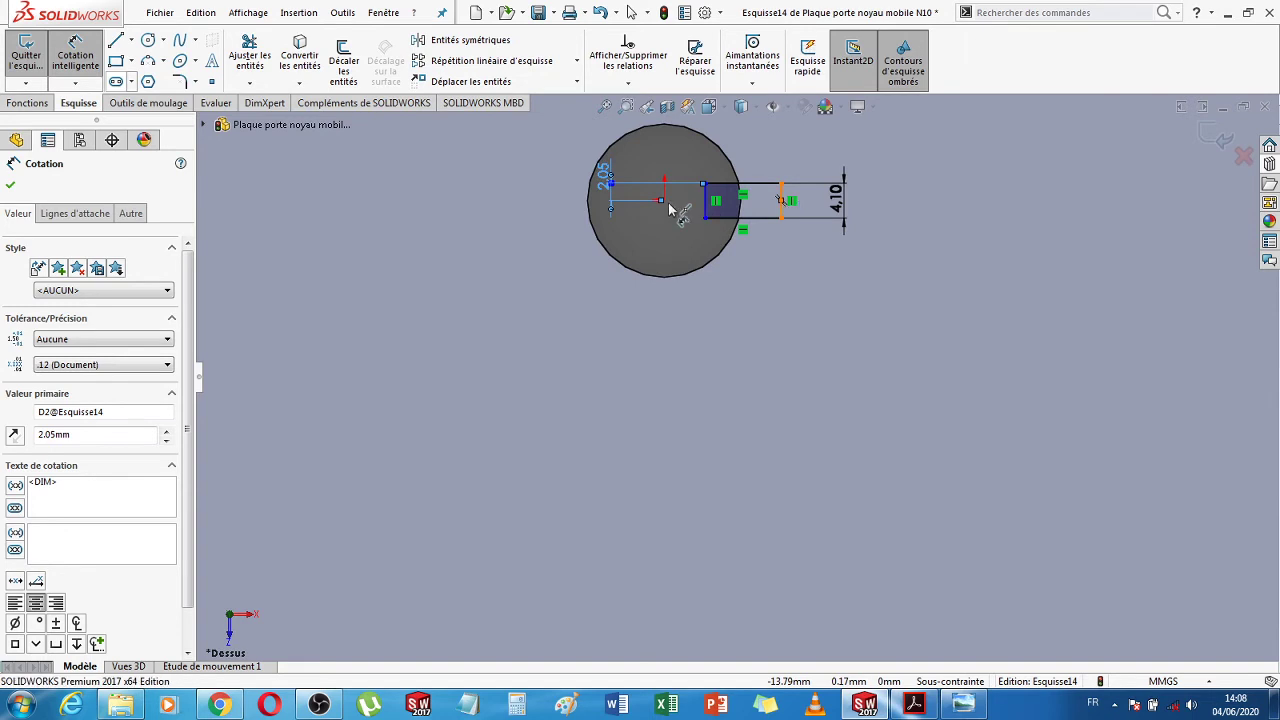
# Dimension the rectangle's outer short side 15 mm from the origin and exit the sketch
pyautogui.click(781, 204)
pyautogui.click(663, 200)
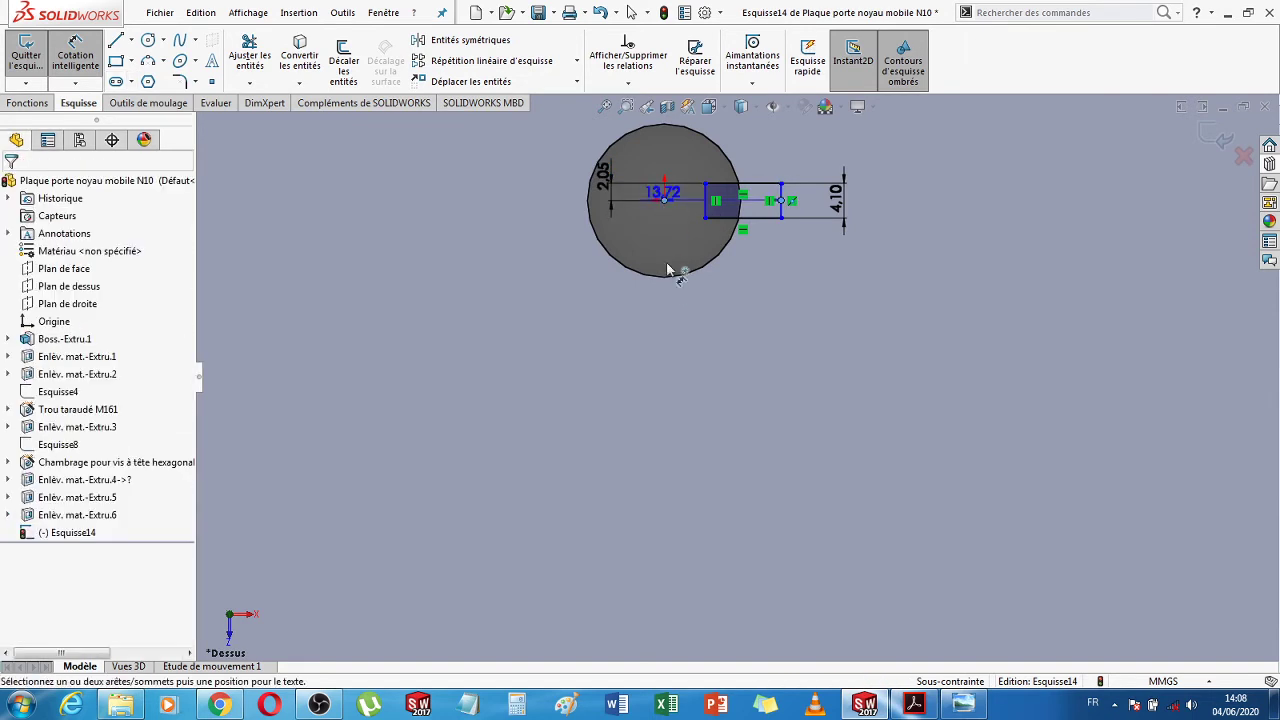
pyautogui.click(713, 313)
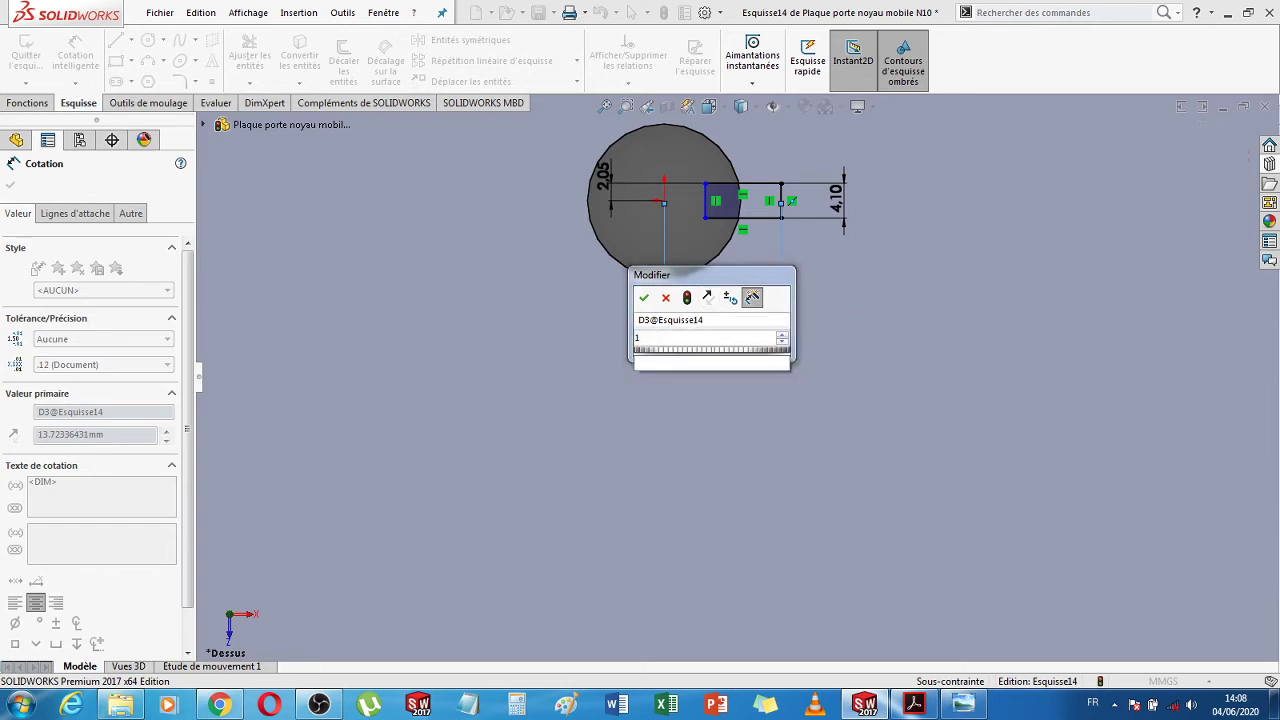
pyautogui.press('Return')
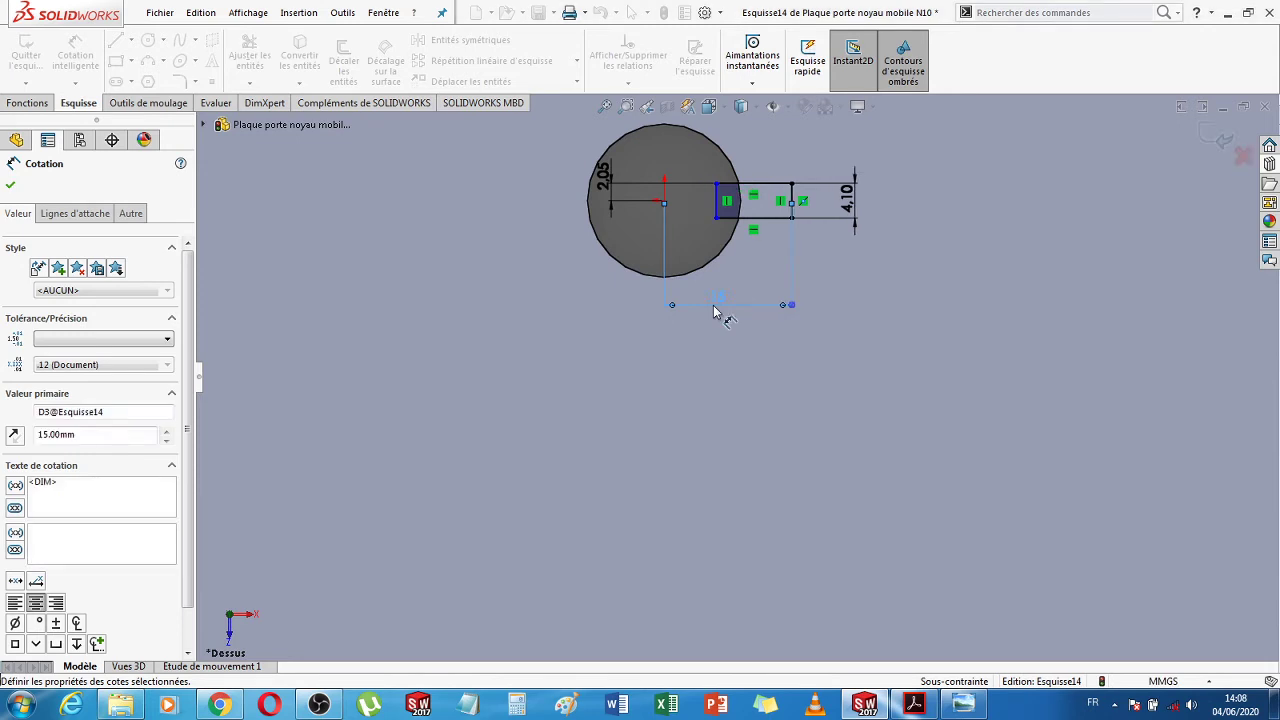
pyautogui.click(1219, 143)
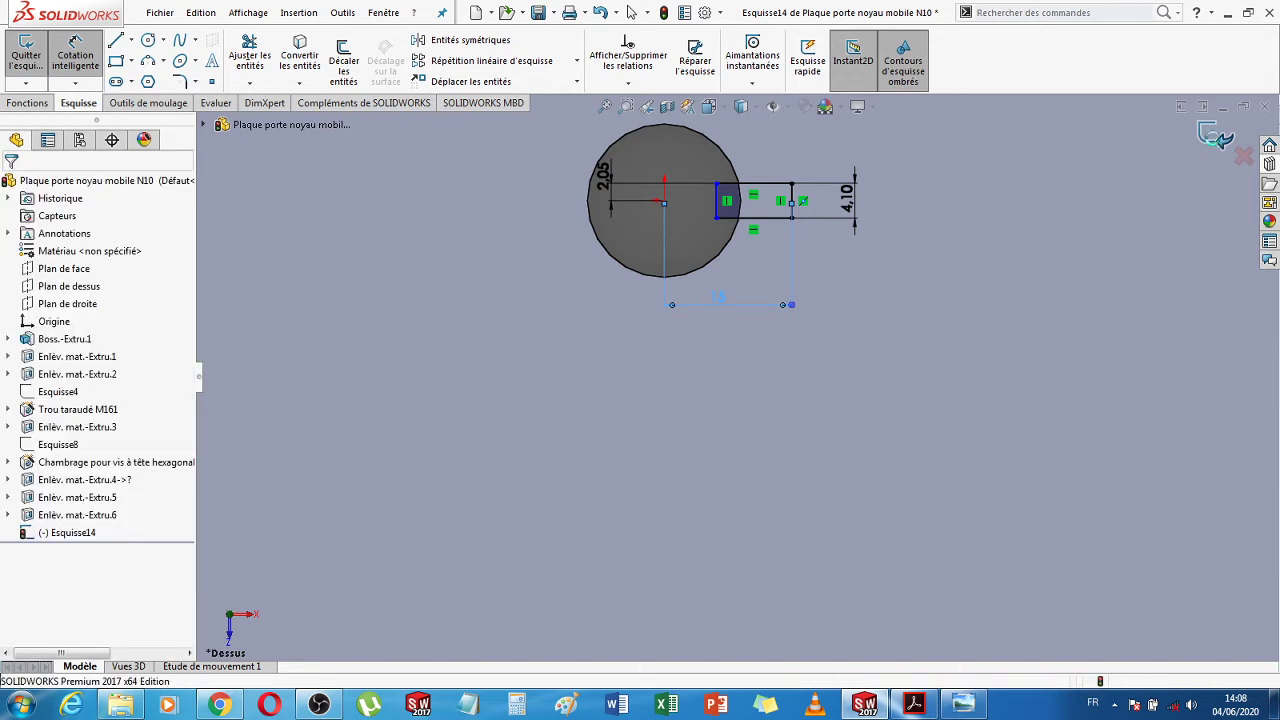
pyautogui.click(1217, 139)
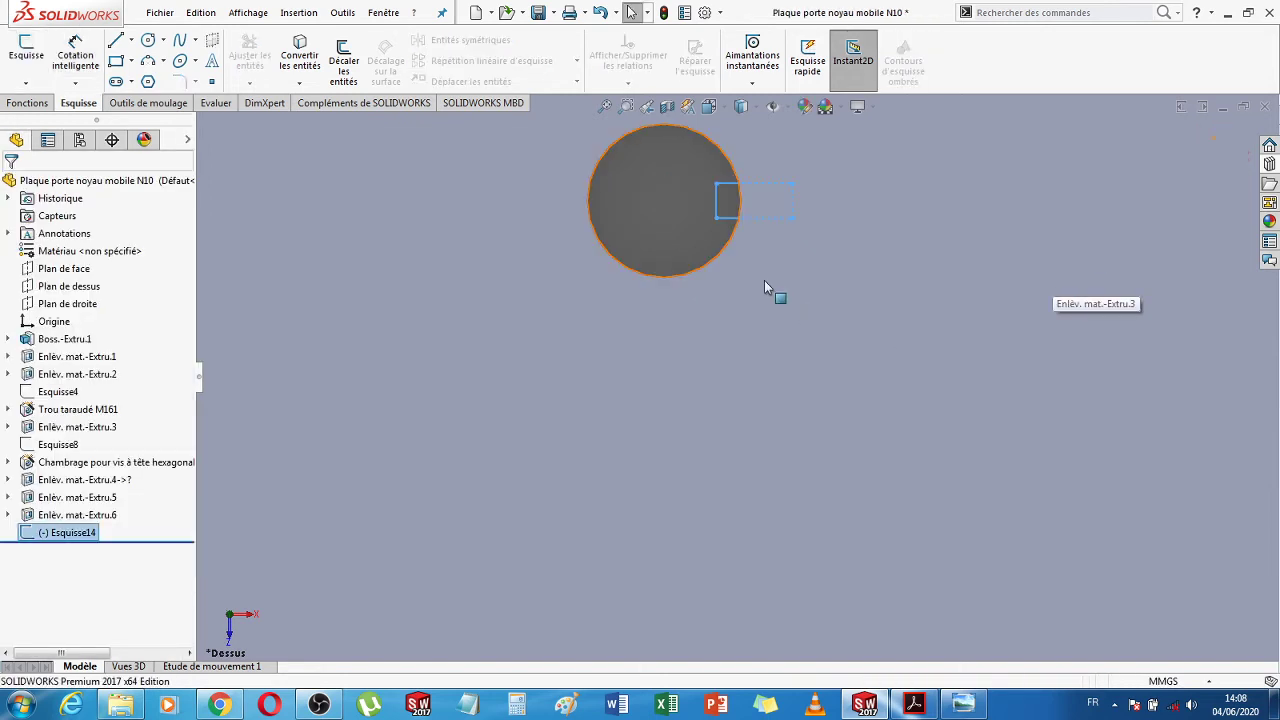
# Make an extruded cut of the rectangle with the end condition up to next surface and inspect the notch at the central hole
pyautogui.scroll(2, 888, 341)
pyautogui.moveTo(888, 341); pyautogui.dragTo(803, 390, button='middle')
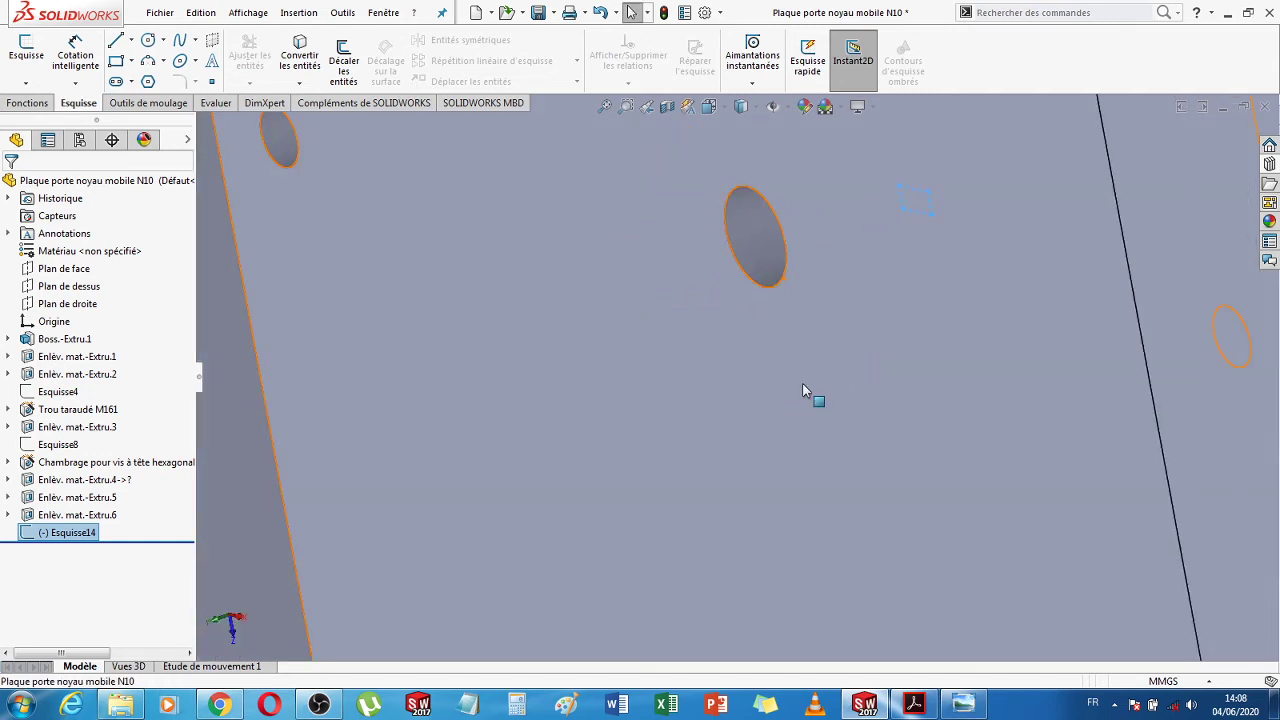
pyautogui.scroll(3, 808, 387)
pyautogui.scroll(1, 1058, 356)
pyautogui.moveTo(1054, 357); pyautogui.dragTo(898, 388, button='middle')
pyautogui.scroll(-5, 1184, 285)
pyautogui.moveTo(1112, 351); pyautogui.dragTo(1077, 365, button='middle')
pyautogui.scroll(-2, 935, 340)
pyautogui.scroll(4, 930, 337)
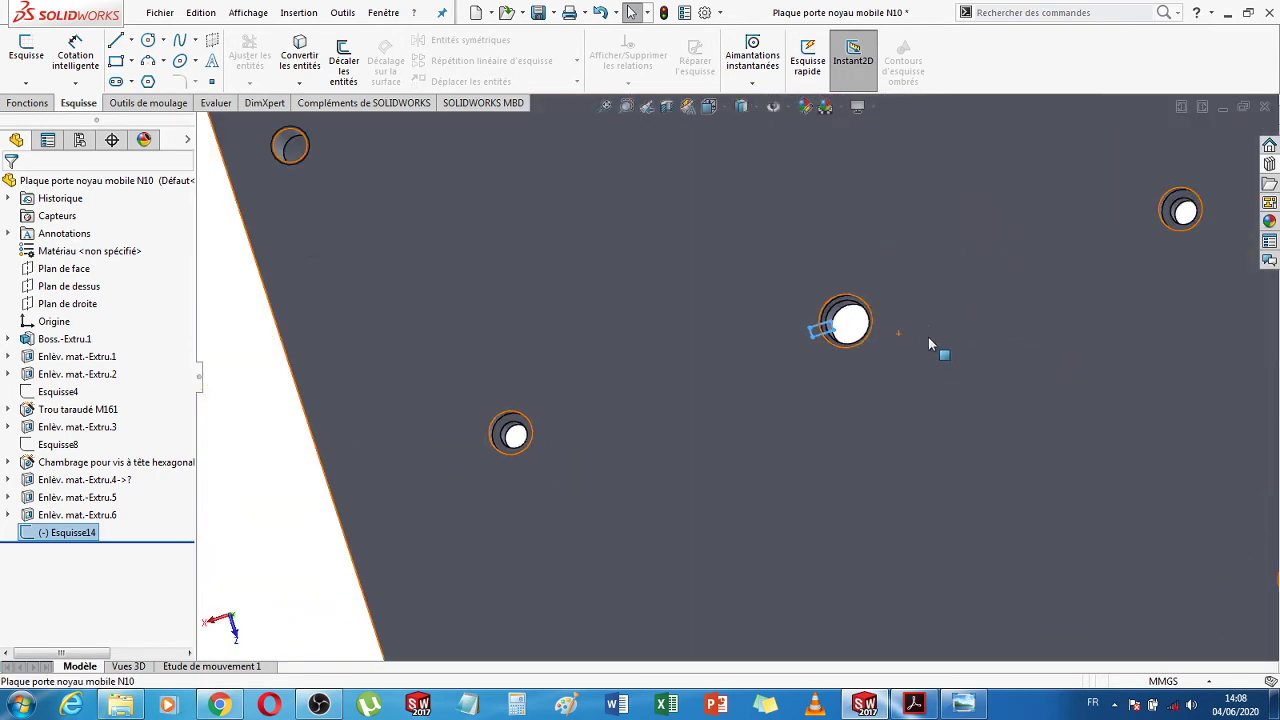
pyautogui.click(28, 104)
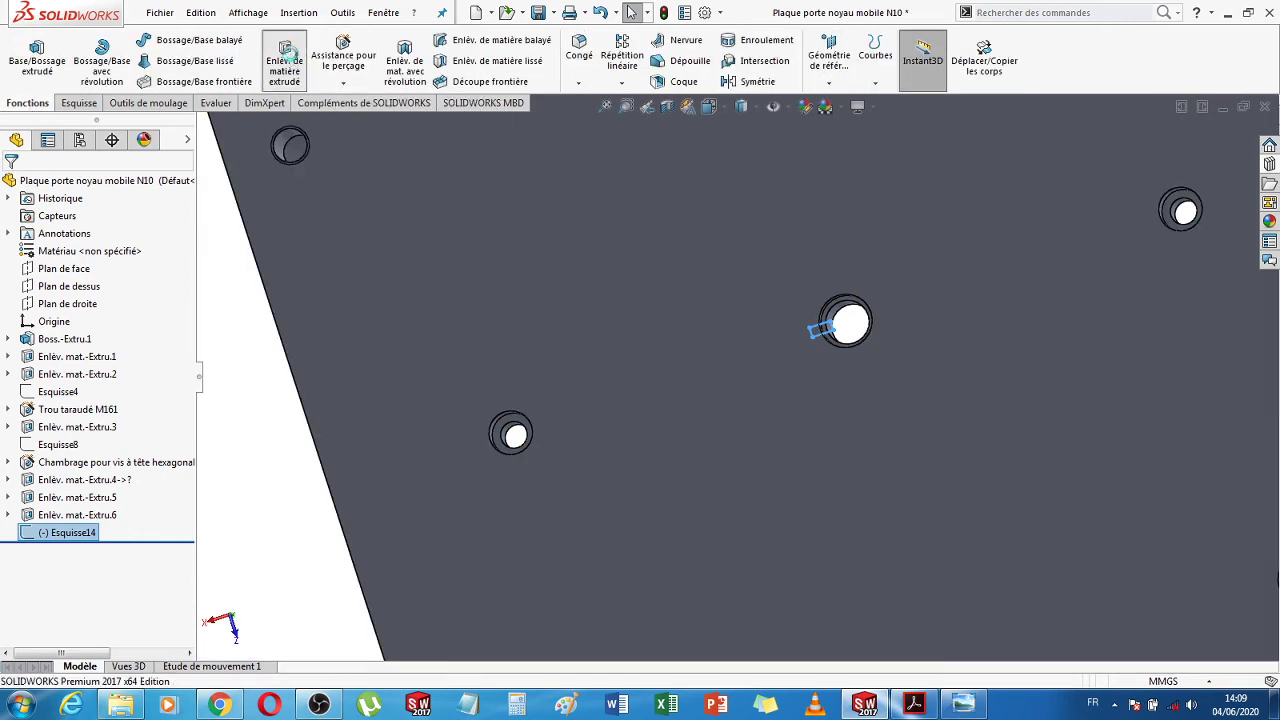
pyautogui.click(288, 62)
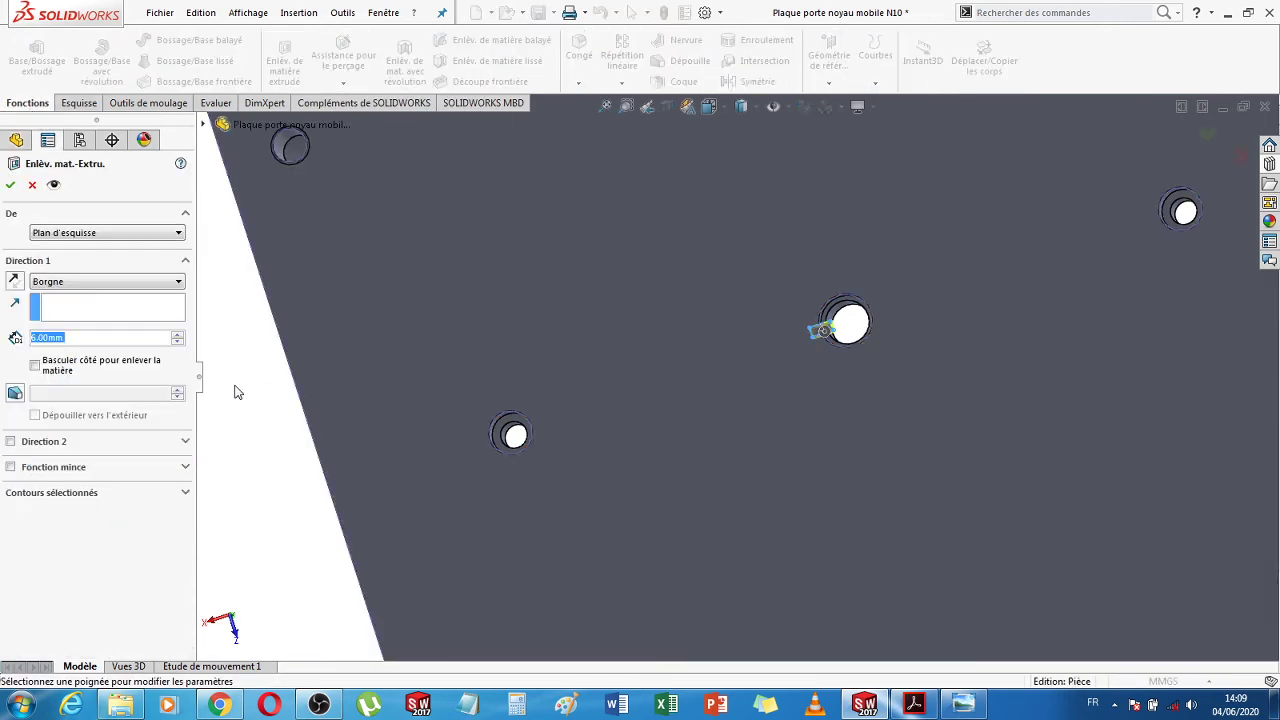
pyautogui.click(104, 283)
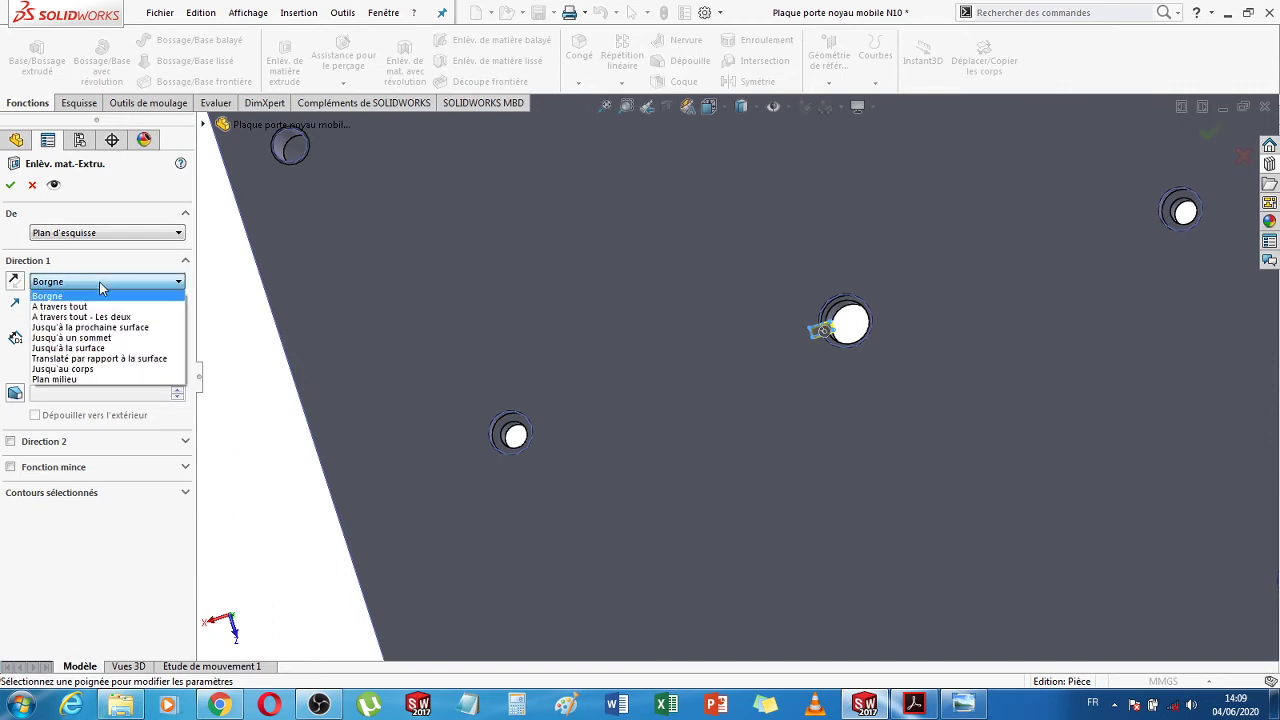
pyautogui.click(109, 328)
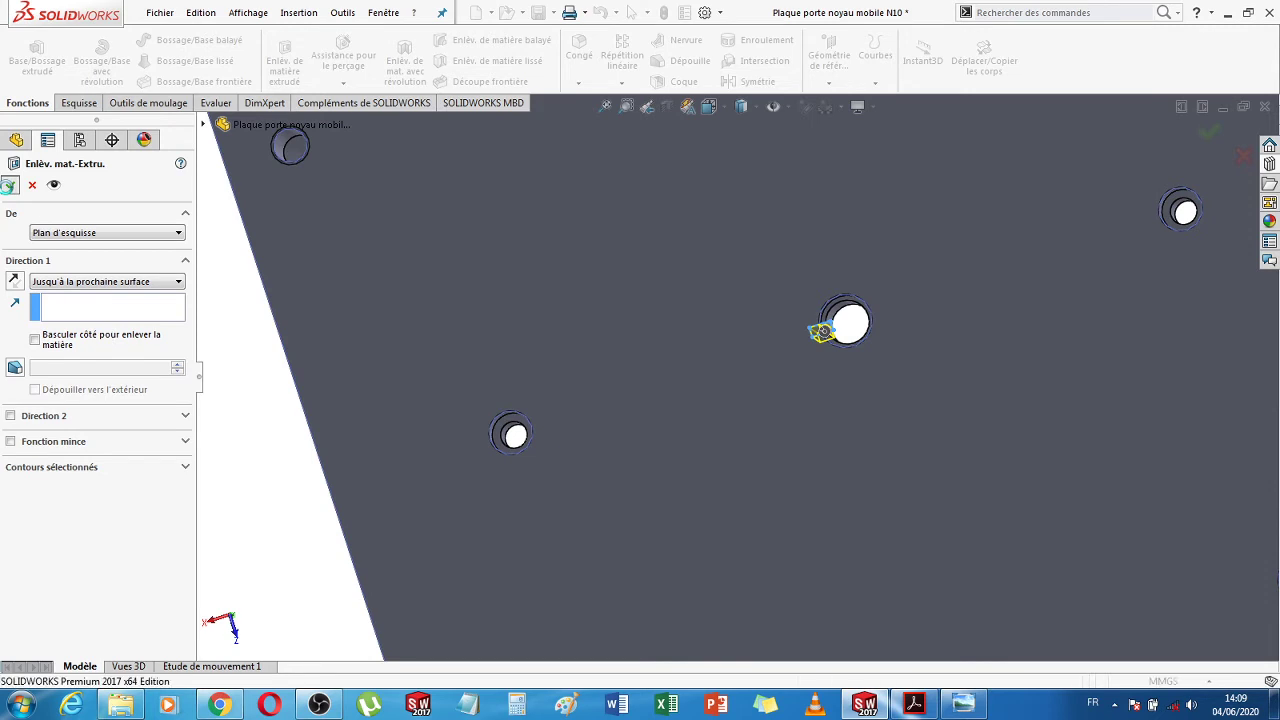
pyautogui.scroll(-5, 800, 350)
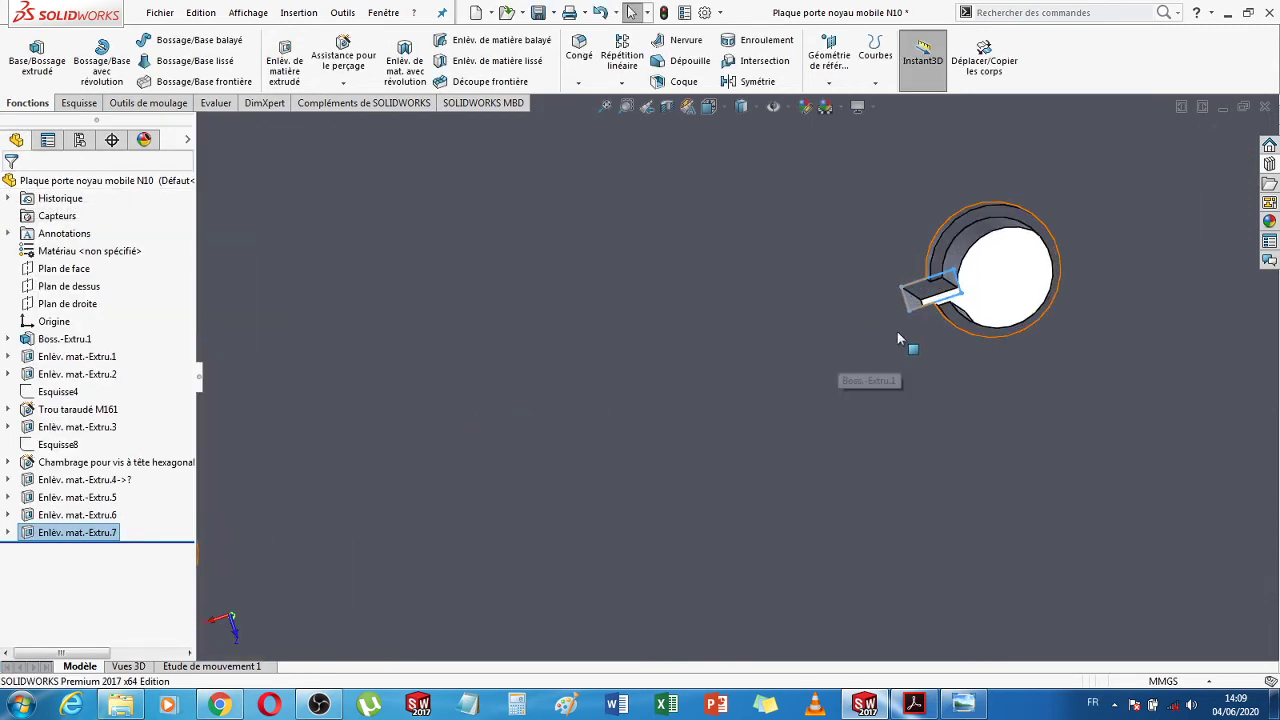
pyautogui.moveTo(936, 393); pyautogui.dragTo(920, 366, button='middle')
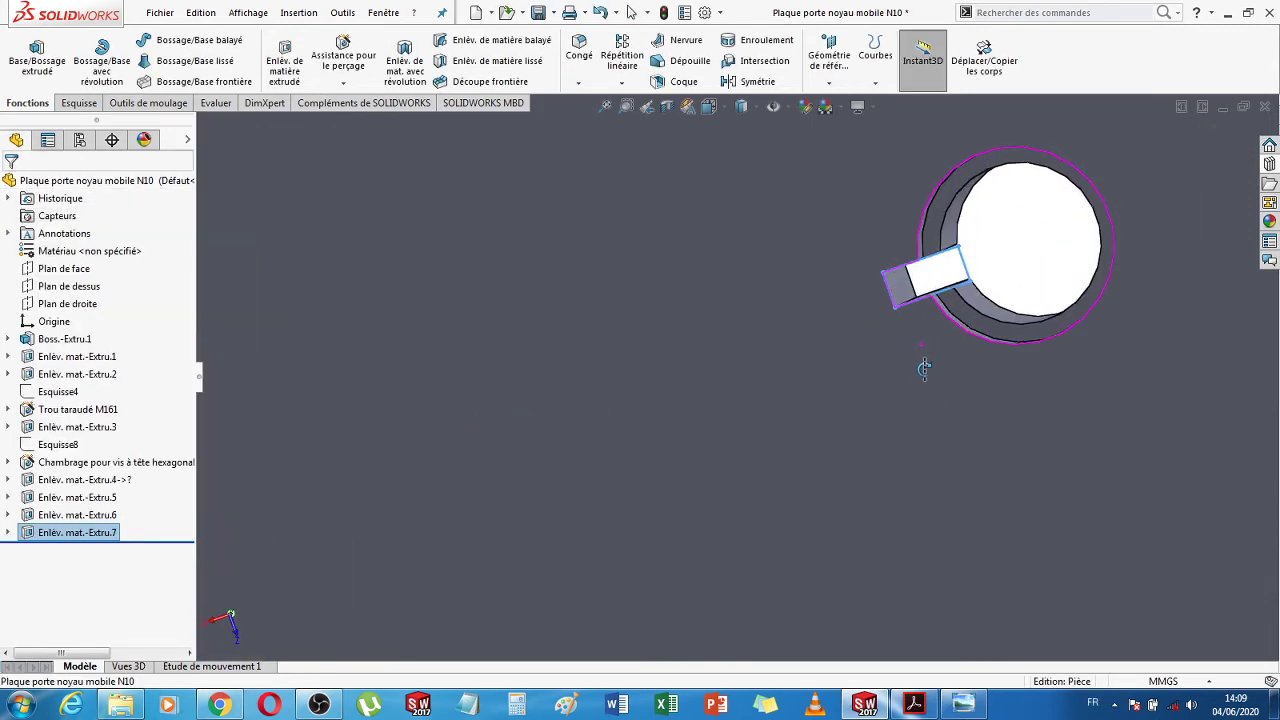
# Edit the notch's extruded cut to end up to a surface, using the counterbore's annular floor face, and inspect it
pyautogui.rightClick(64, 540)
pyautogui.click(92, 355)
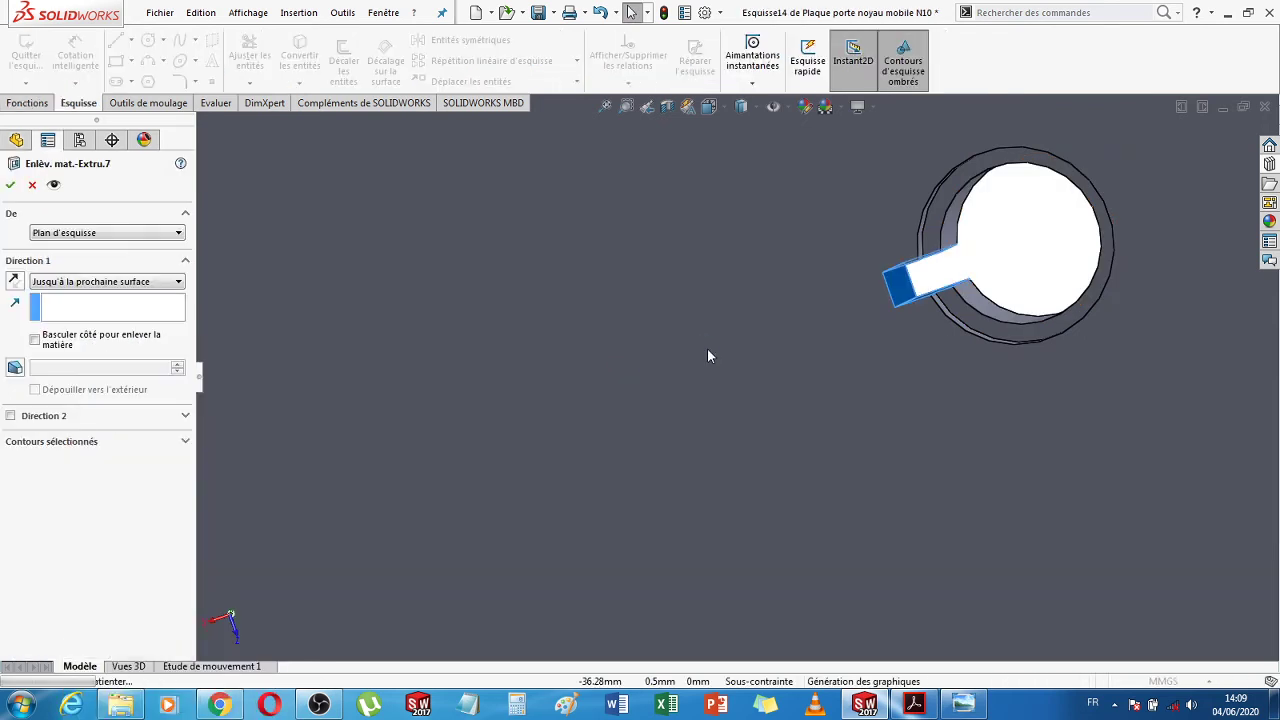
pyautogui.click(178, 282)
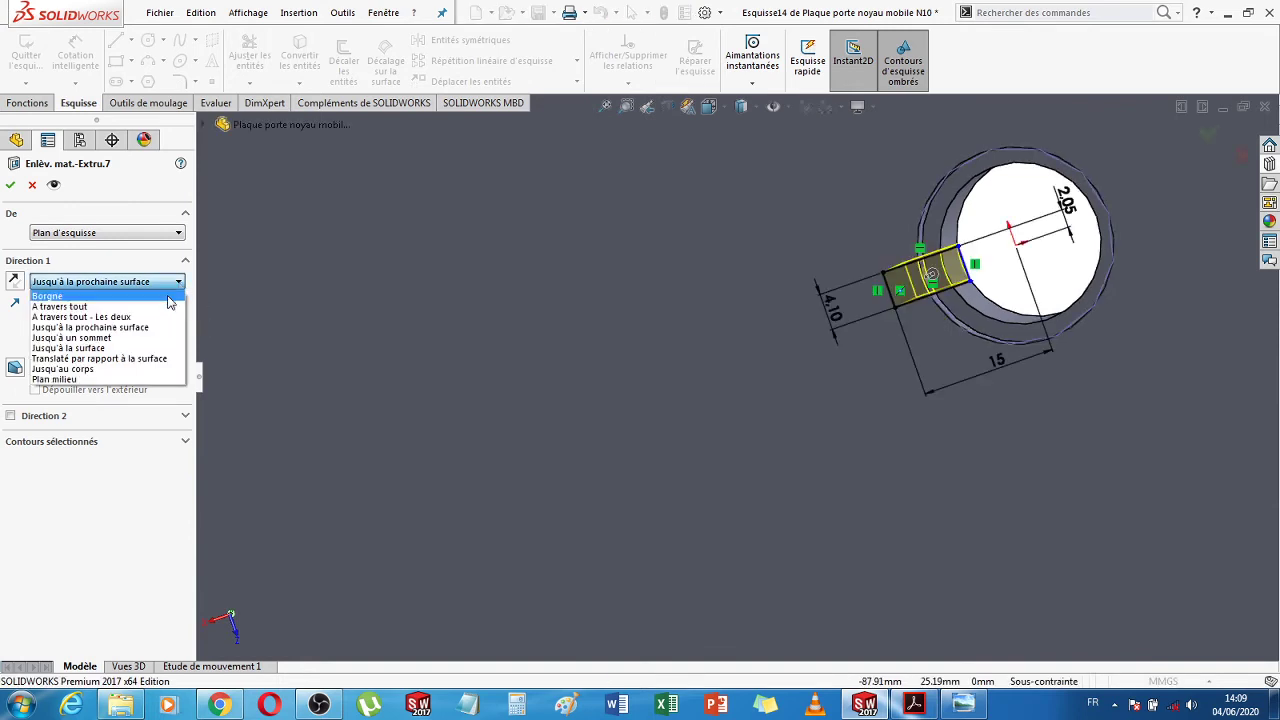
pyautogui.click(125, 347)
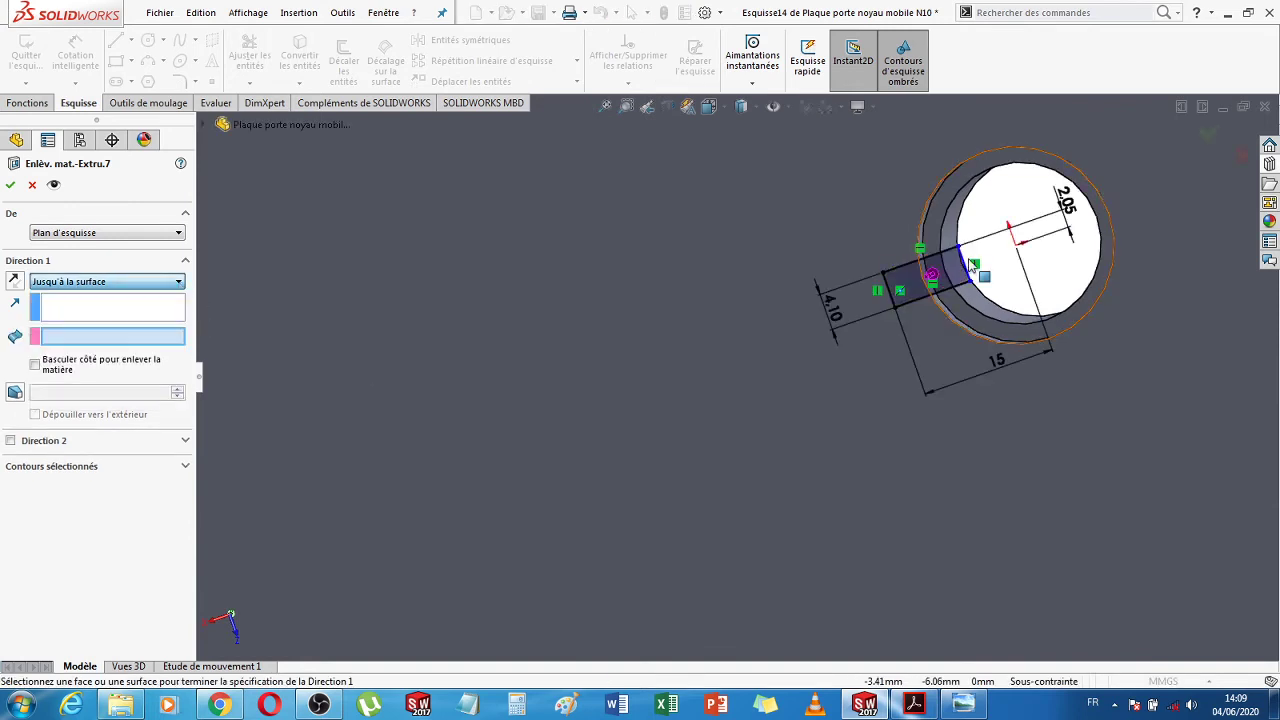
pyautogui.click(936, 223)
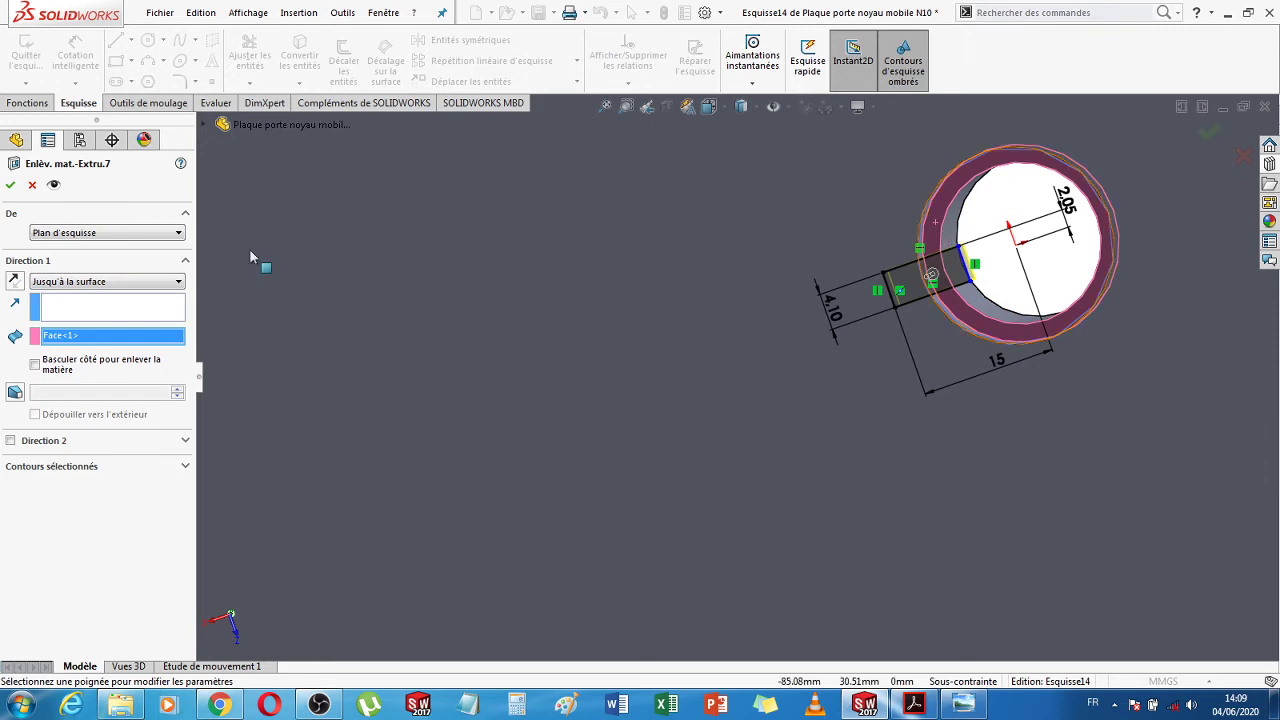
pyautogui.click(11, 186)
pyautogui.moveTo(903, 392); pyautogui.dragTo(867, 381, button='middle')
pyautogui.scroll(-3, 971, 341)
pyautogui.scroll(-2, 855, 360)
pyautogui.moveTo(803, 346); pyautogui.dragTo(770, 377, button='middle')
pyautogui.scroll(2, 792, 368)
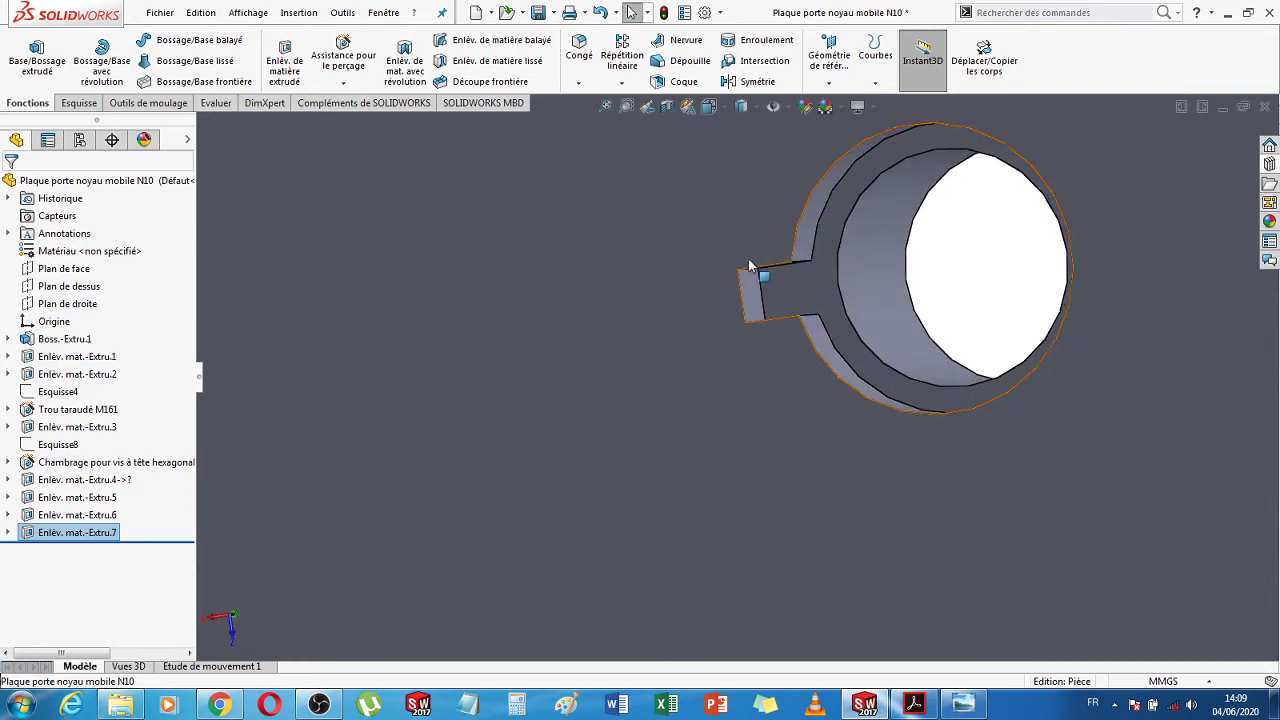
# Reopen the notch sketch and draw a three-point arc bulging outward between the two outer corners of the rectangle
pyautogui.click(9, 533)
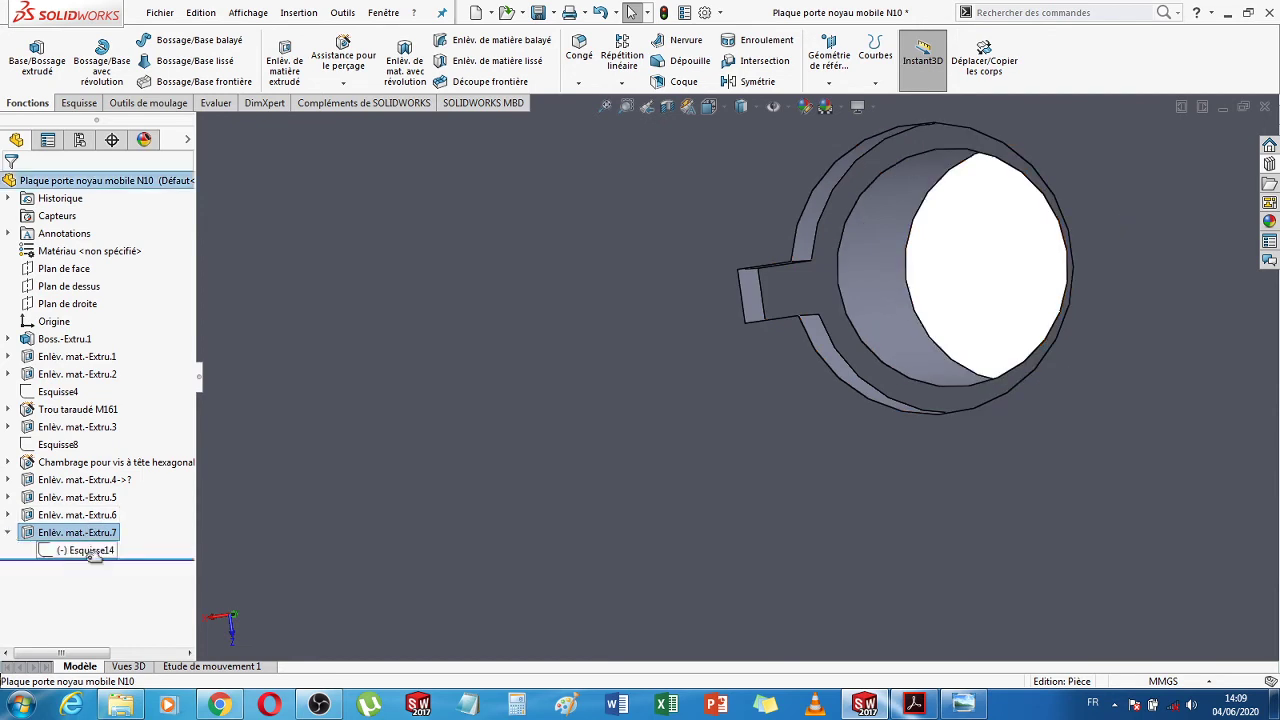
pyautogui.click(100, 551)
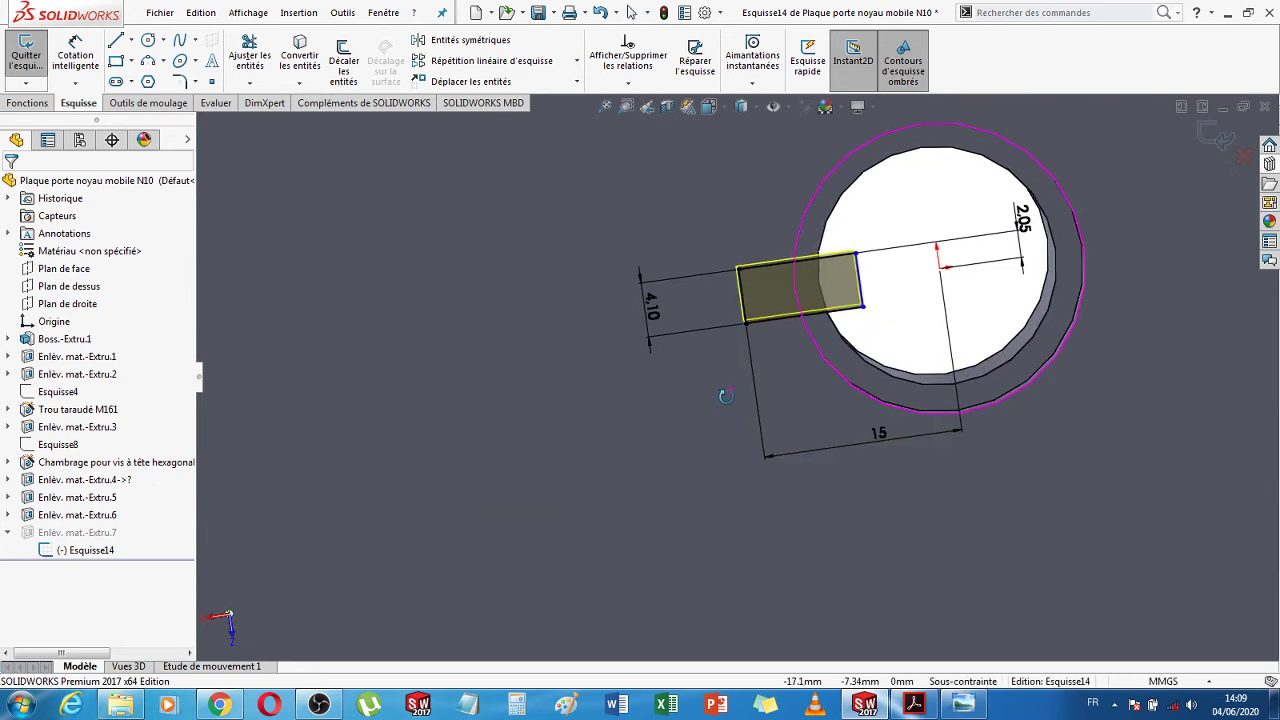
pyautogui.scroll(4, 752, 356)
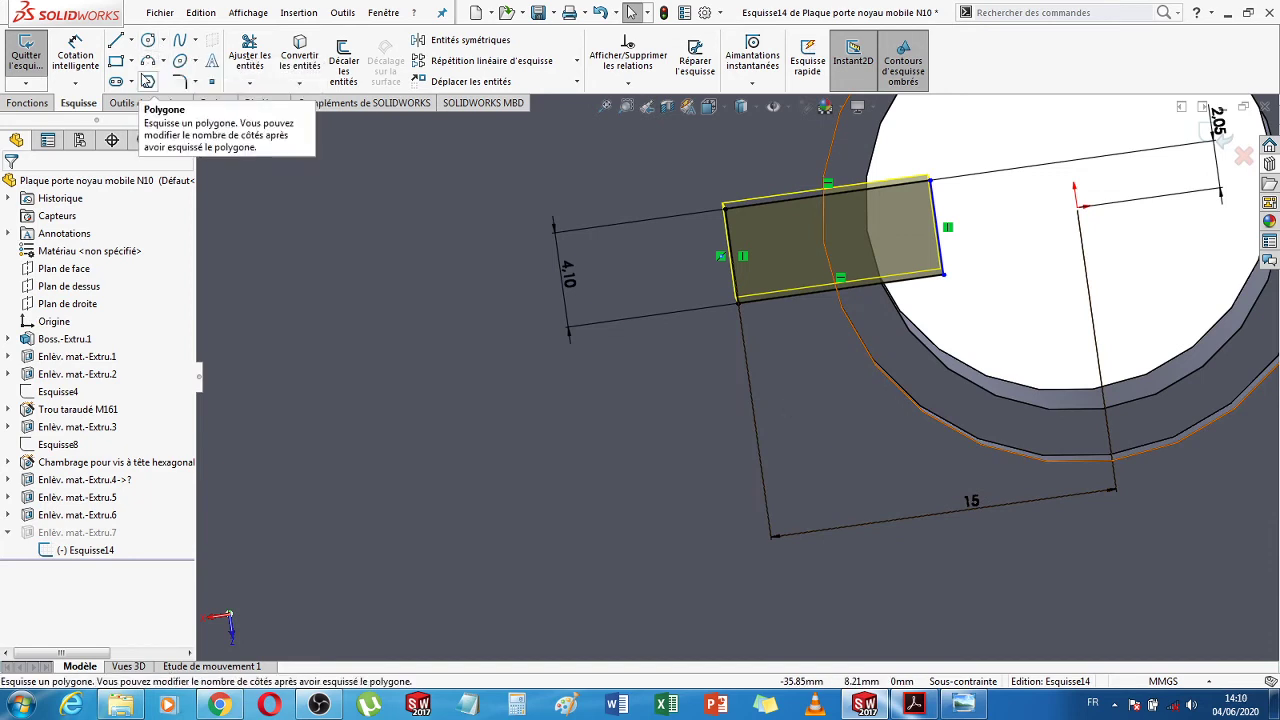
pyautogui.click(726, 210)
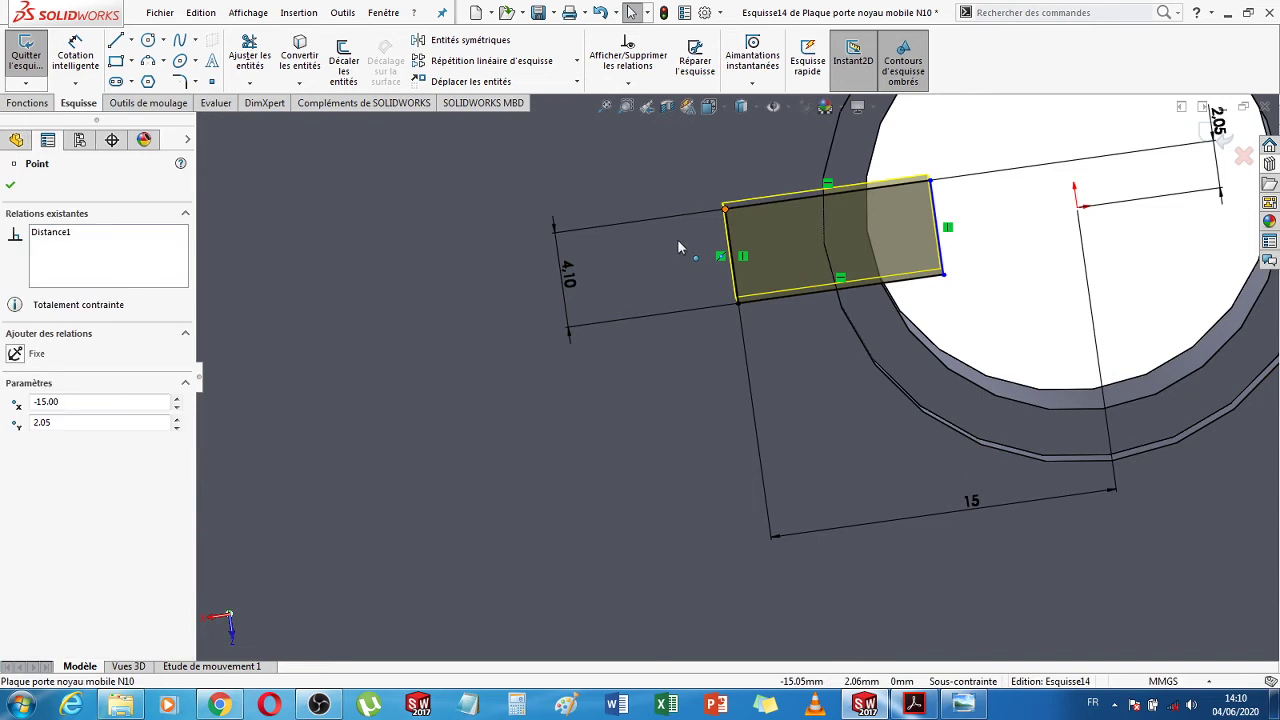
pyautogui.click(739, 305)
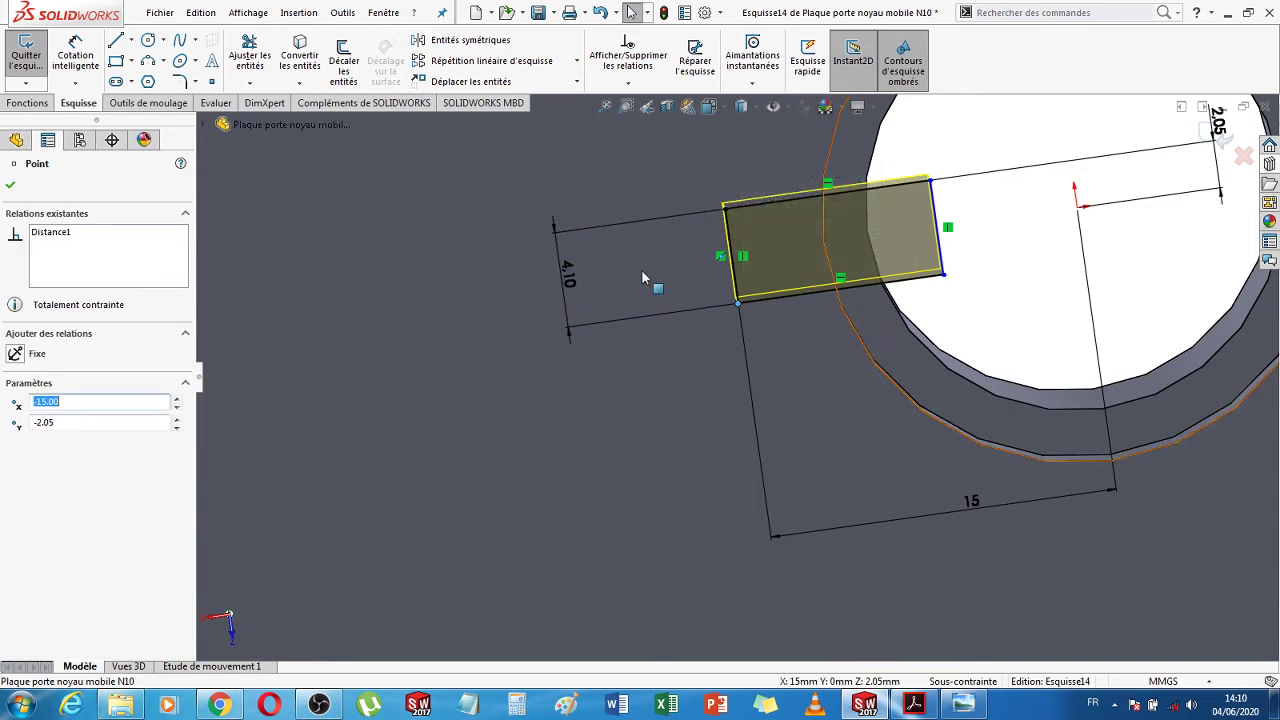
pyautogui.scroll(5, 661, 257)
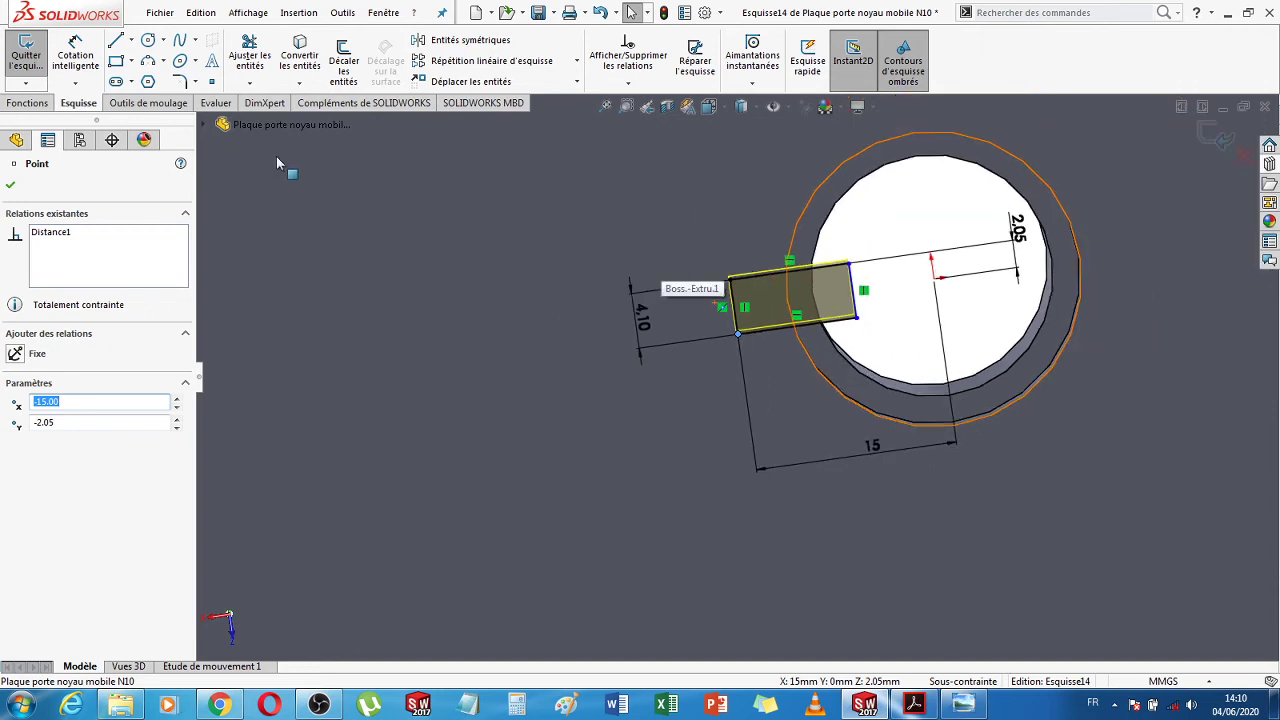
pyautogui.click(148, 62)
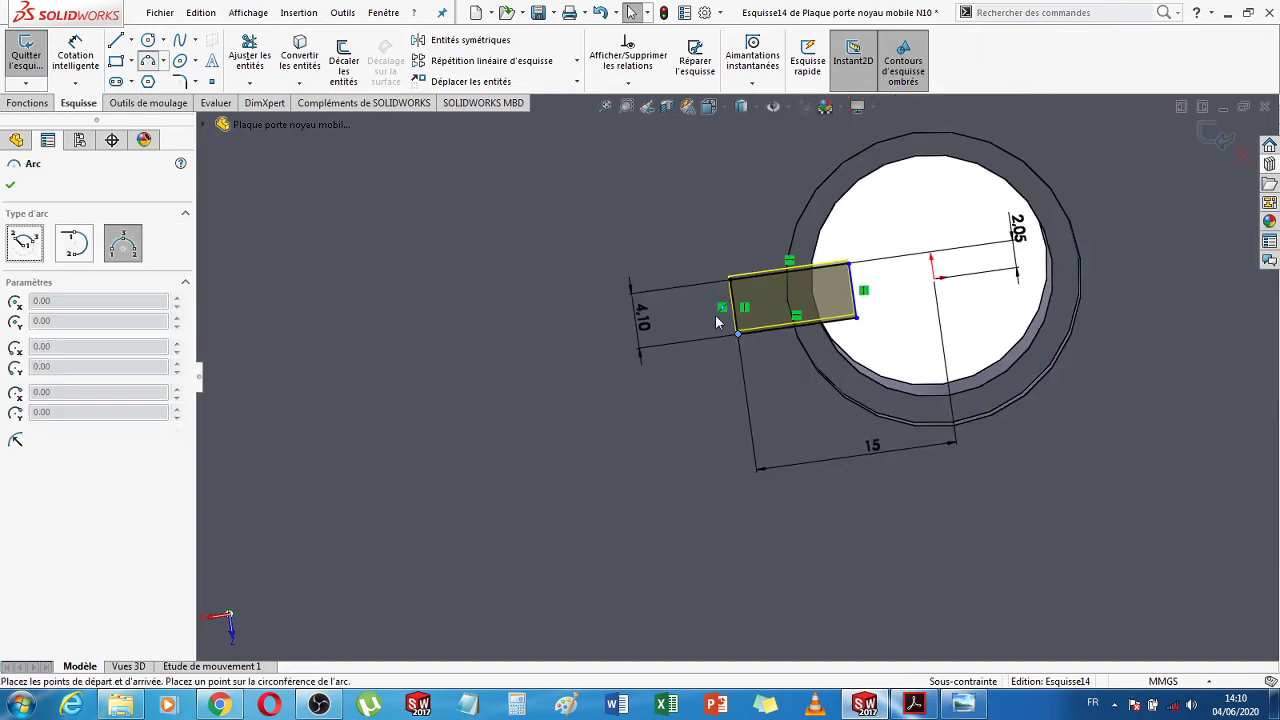
pyautogui.click(730, 279)
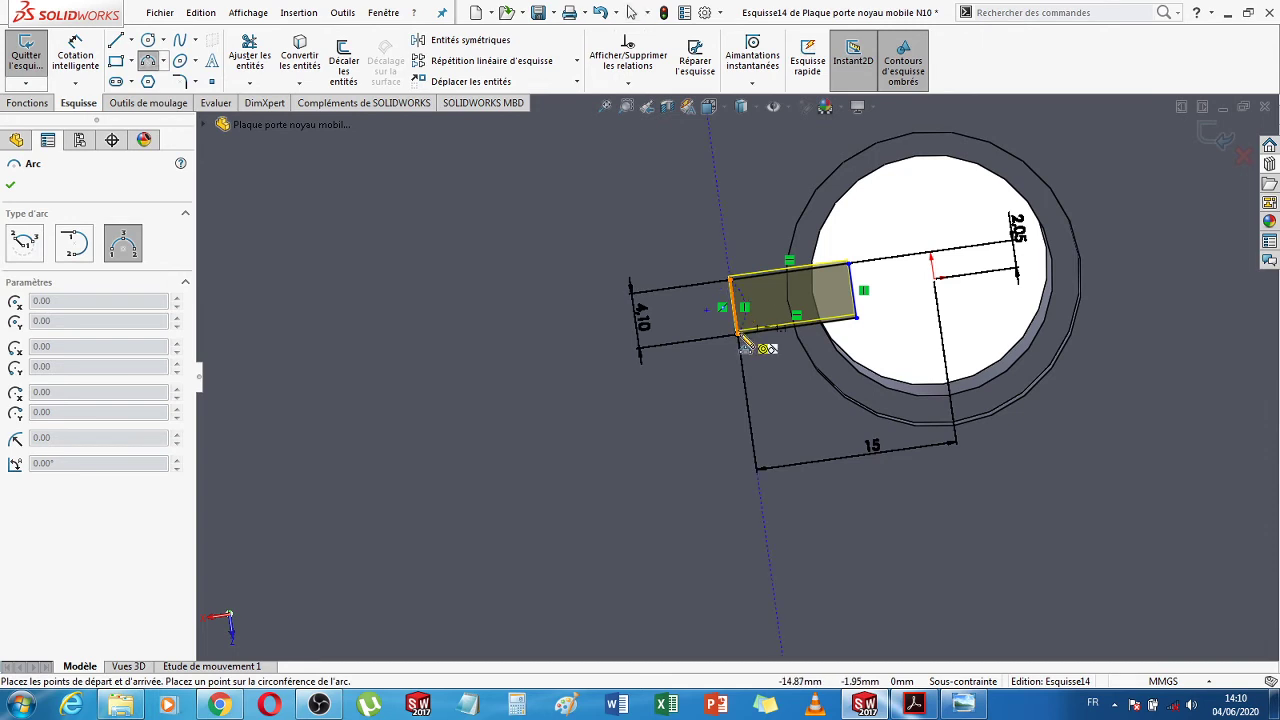
pyautogui.click(737, 333)
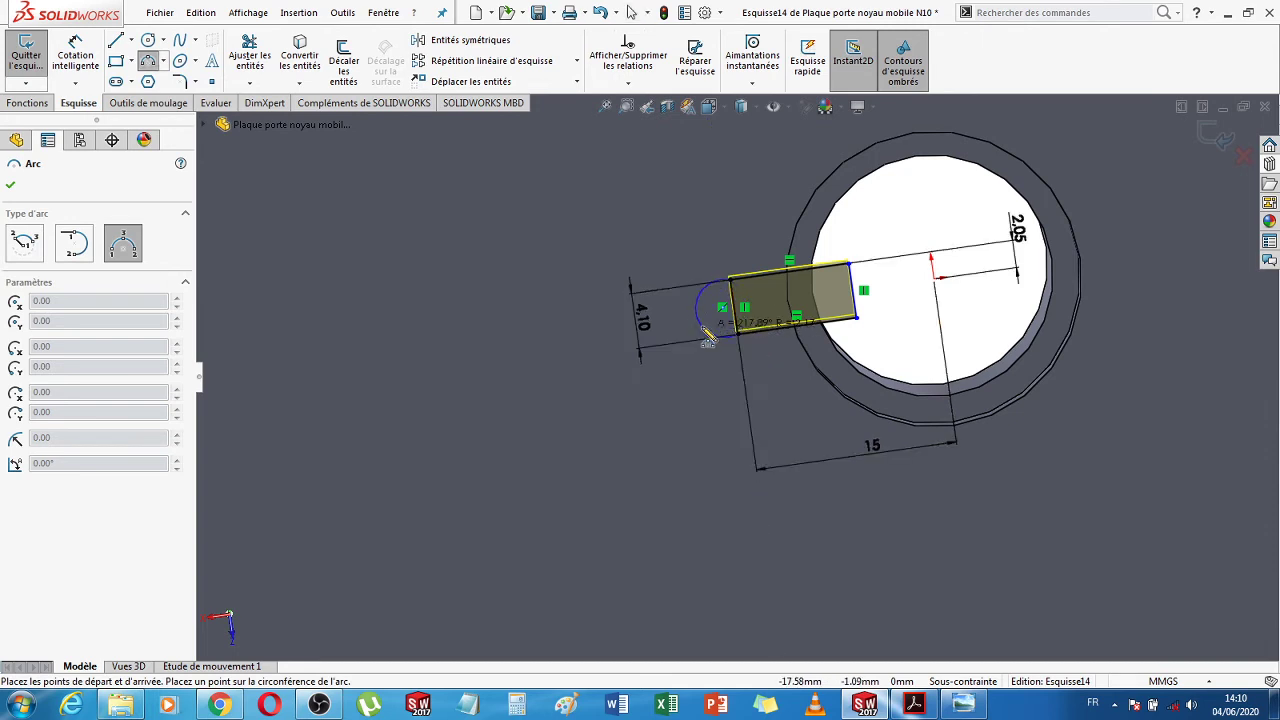
pyautogui.click(707, 339)
pyautogui.press('Escape')
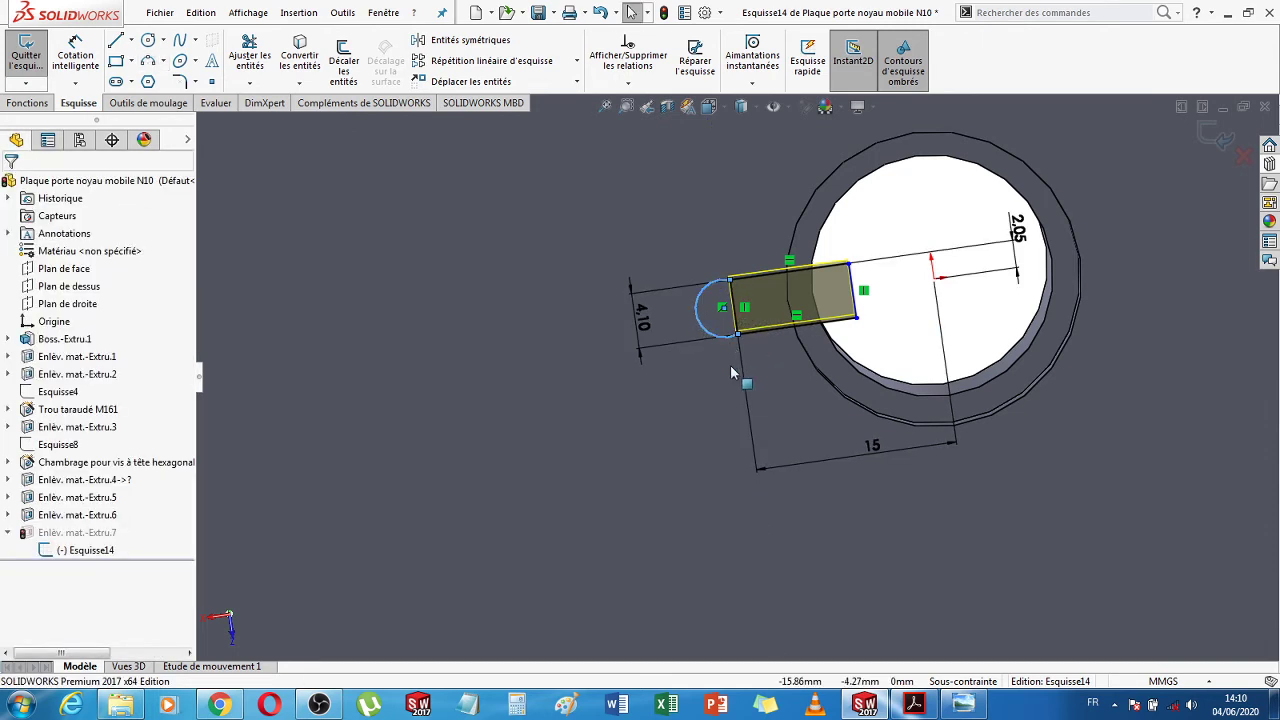
# Place the arc's centre on the midpoint of the rectangle's outer short side to make it a semicircle
pyautogui.scroll(-6, 755, 357)
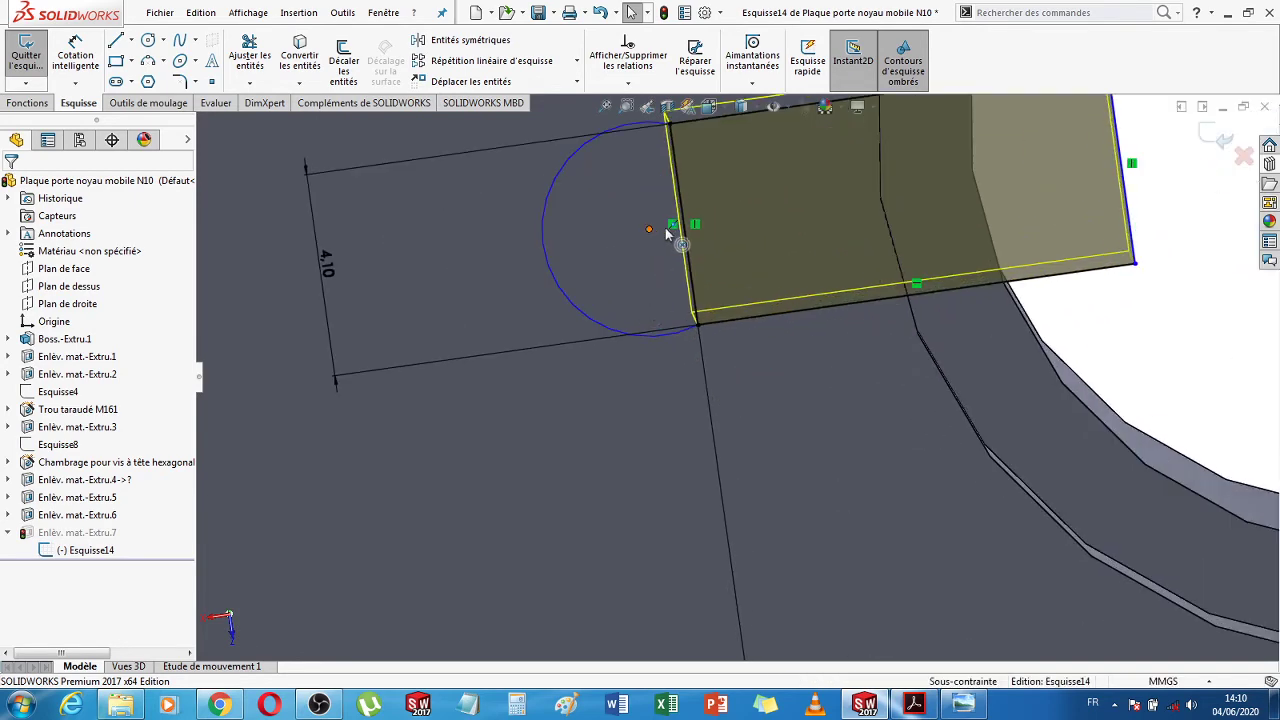
pyautogui.click(674, 224)
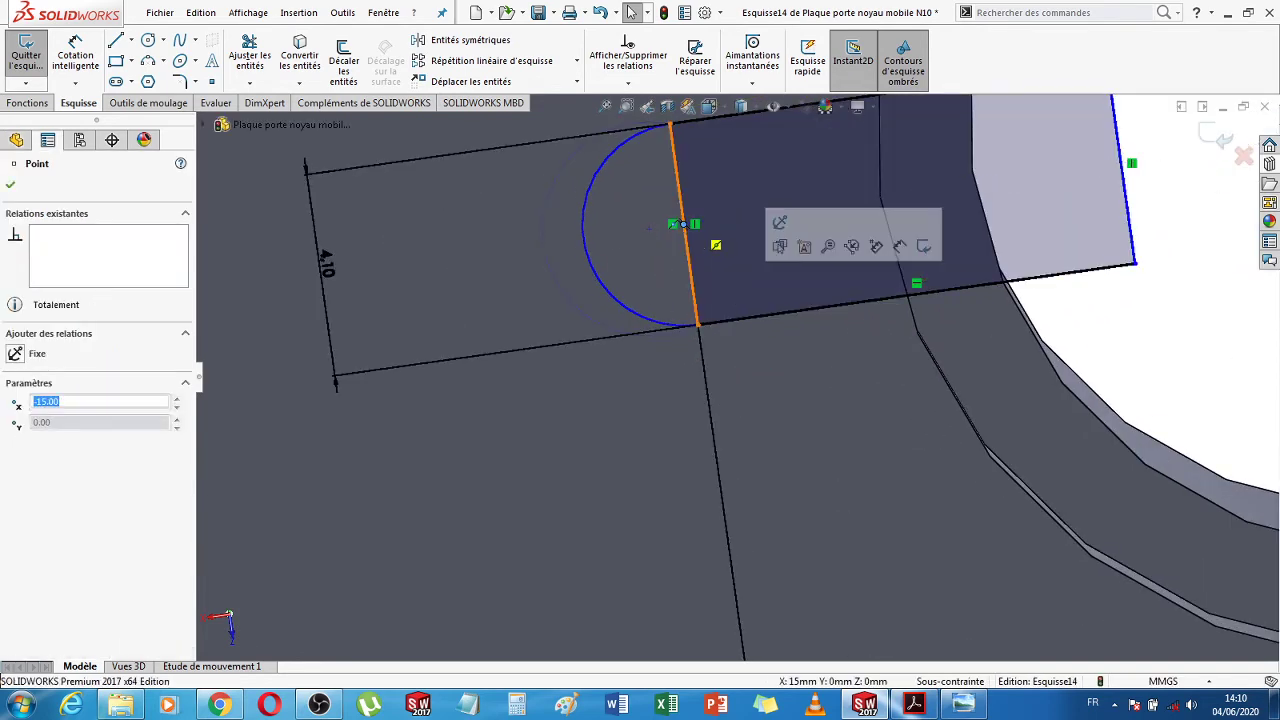
pyautogui.scroll(5, 733, 294)
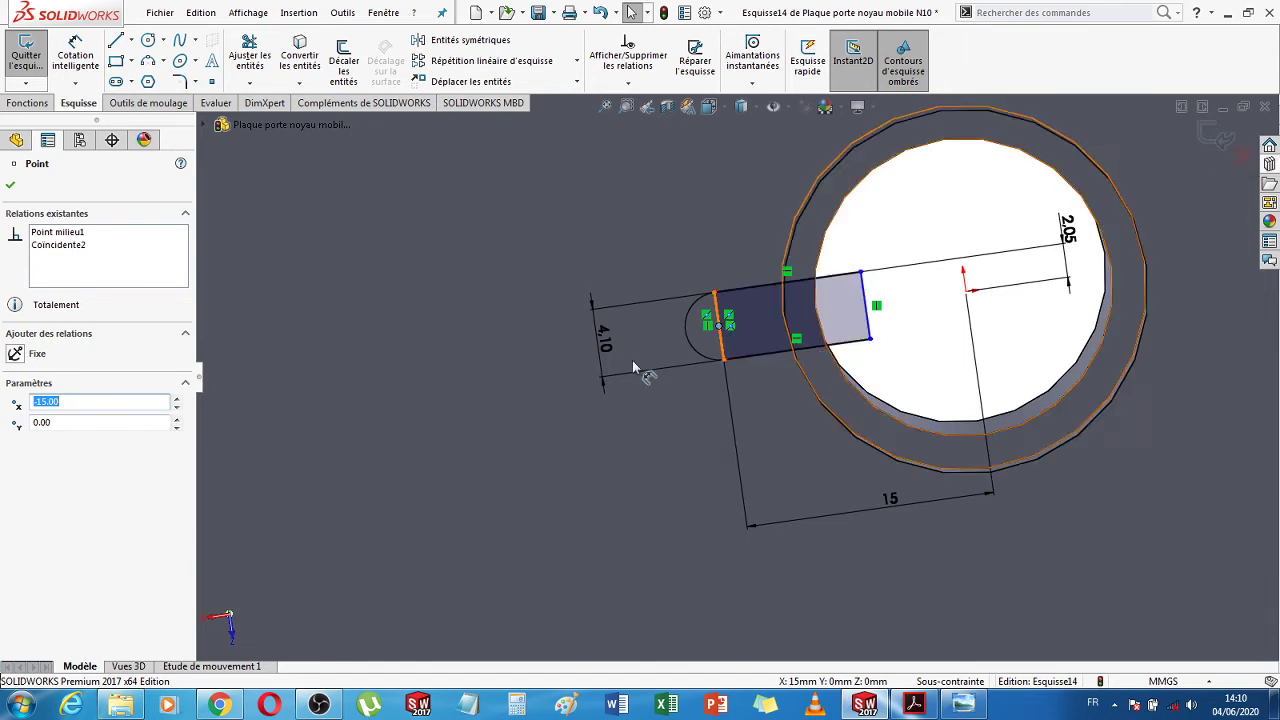
# Trim away the rectangle's outer short side inside the rounded end, accept losing its midpoint relation, and exit the sketch
pyautogui.click(250, 55)
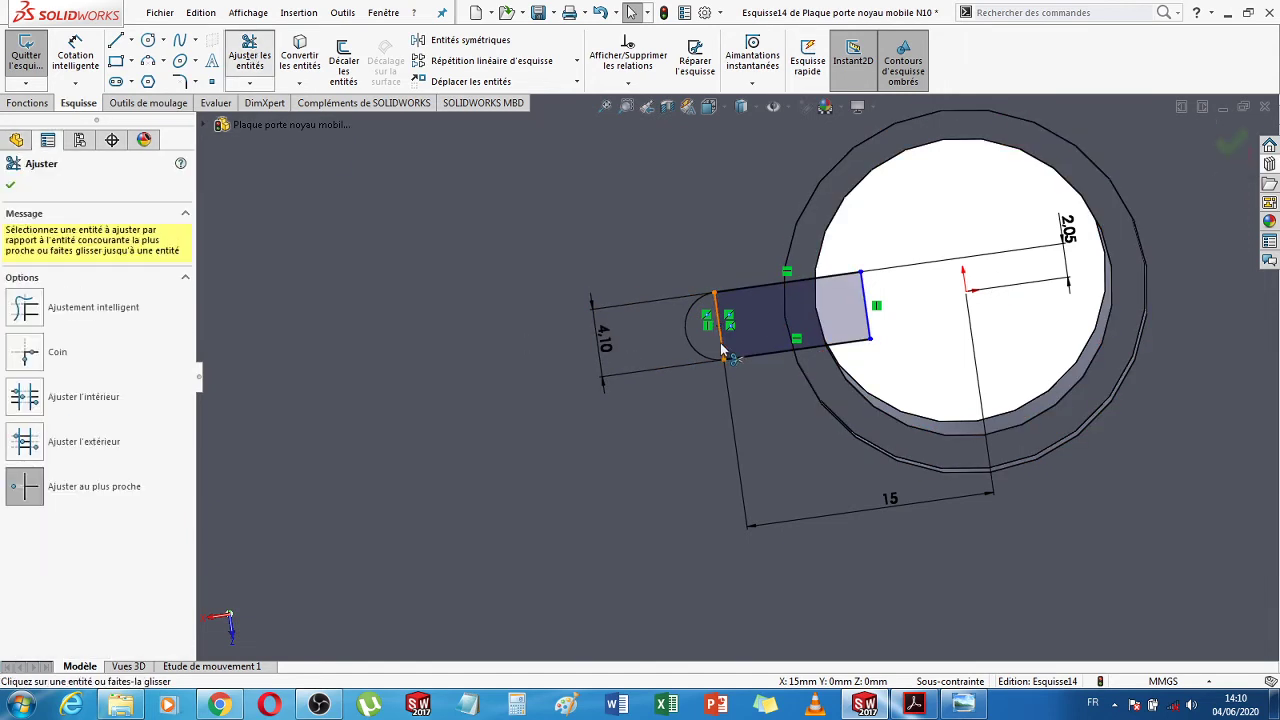
pyautogui.click(721, 348)
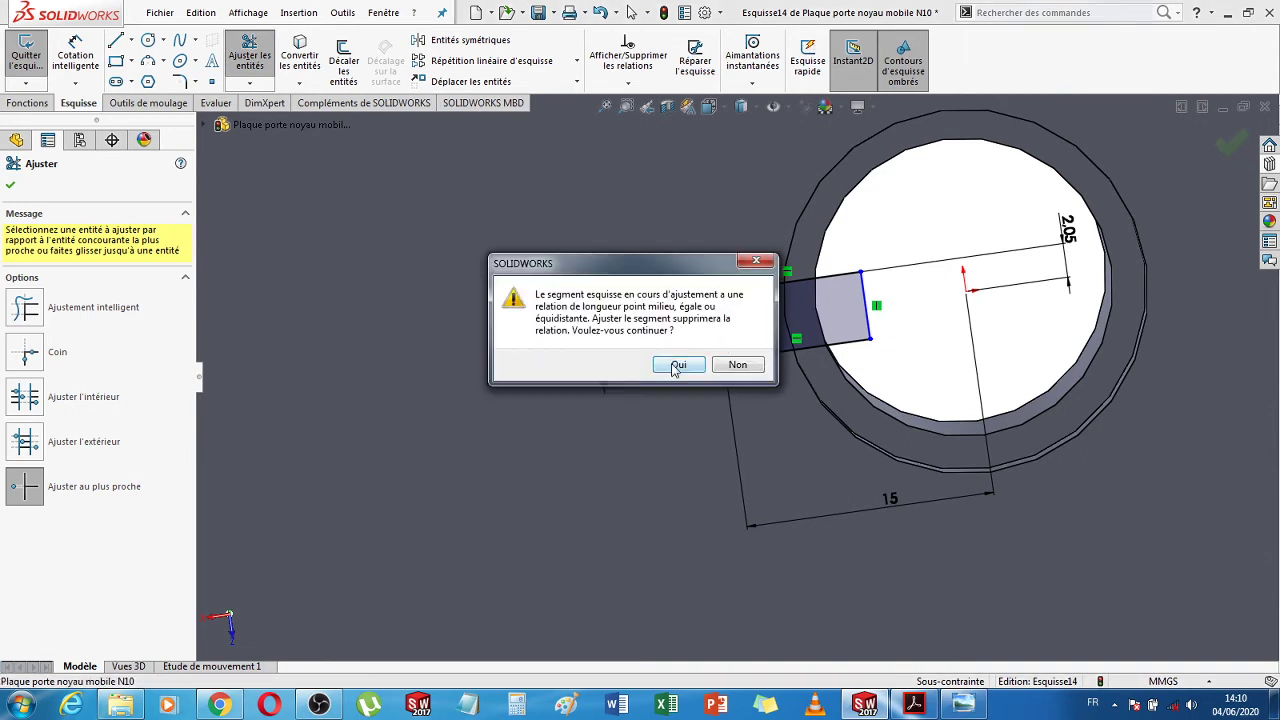
pyautogui.click(678, 365)
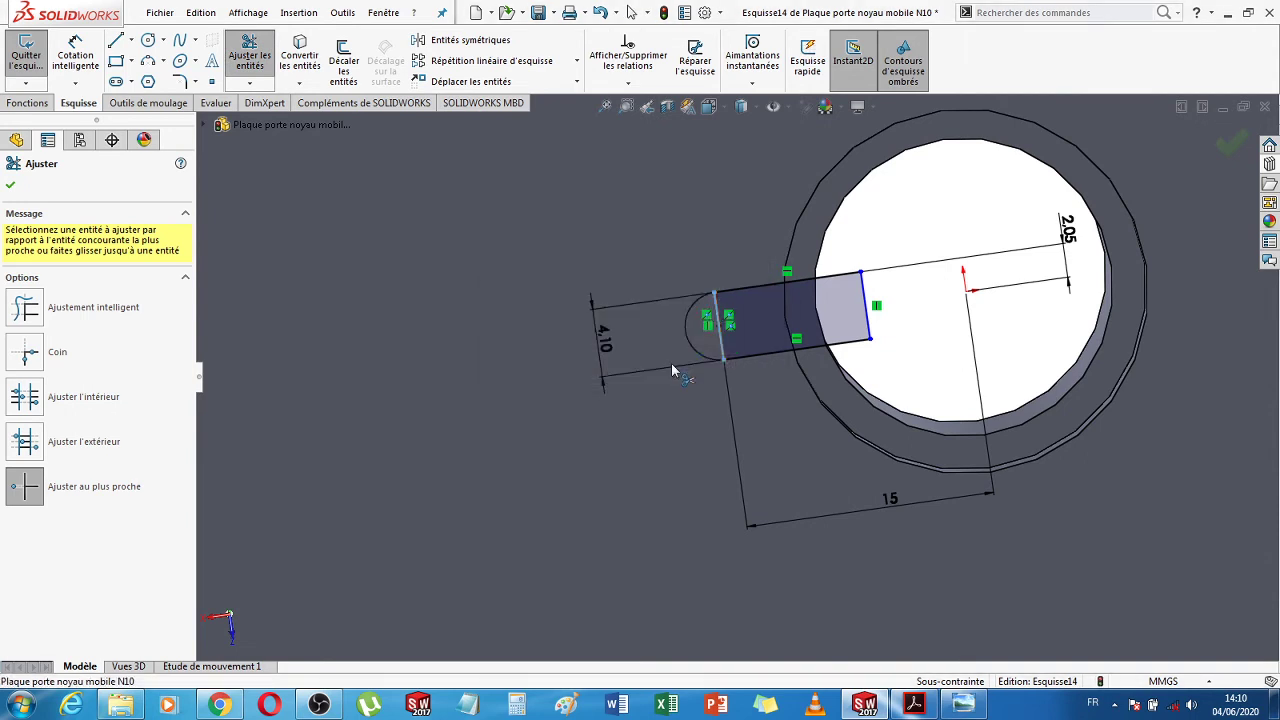
pyautogui.click(1230, 146)
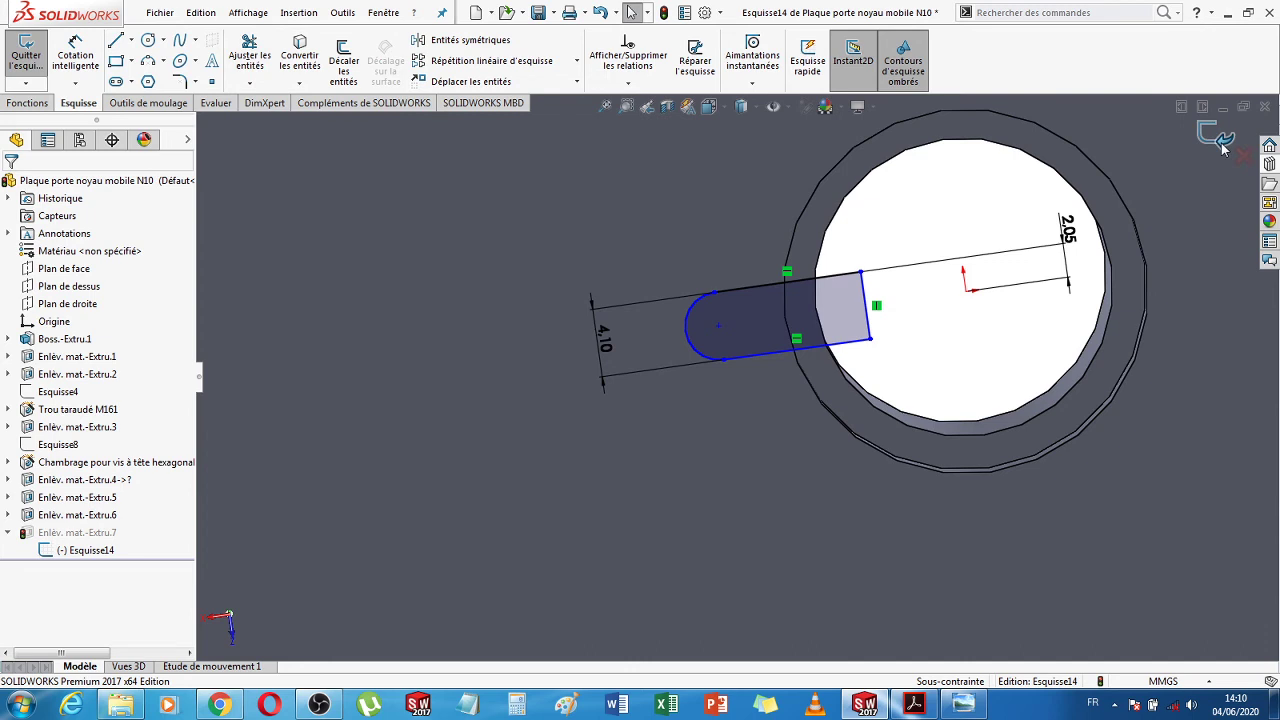
pyautogui.click(1220, 140)
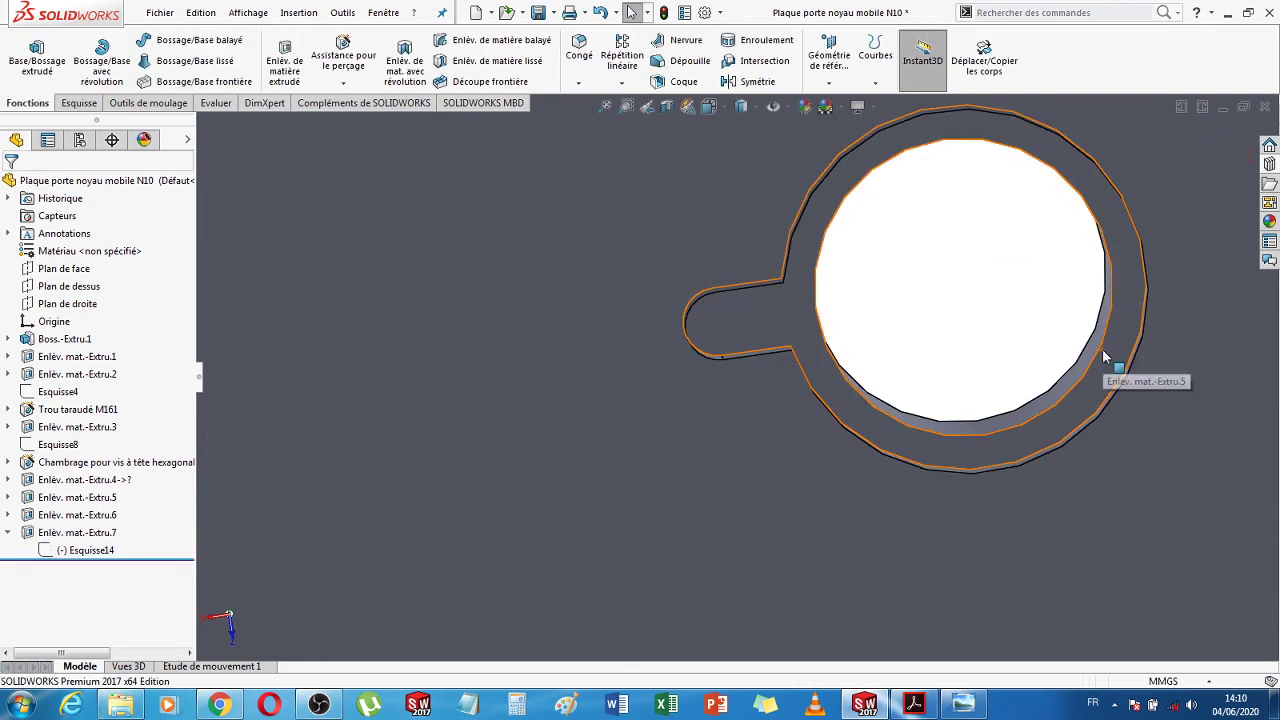
# Inspect the rounded notch and the plate from both sides, and save the part
pyautogui.moveTo(935, 357)
pyautogui.mouseDown(button='middle')
pyautogui.moveTo(903, 337)
pyautogui.moveTo(865, 340)
pyautogui.moveTo(880, 386)
pyautogui.moveTo(940, 345)
pyautogui.mouseUp(button='middle')
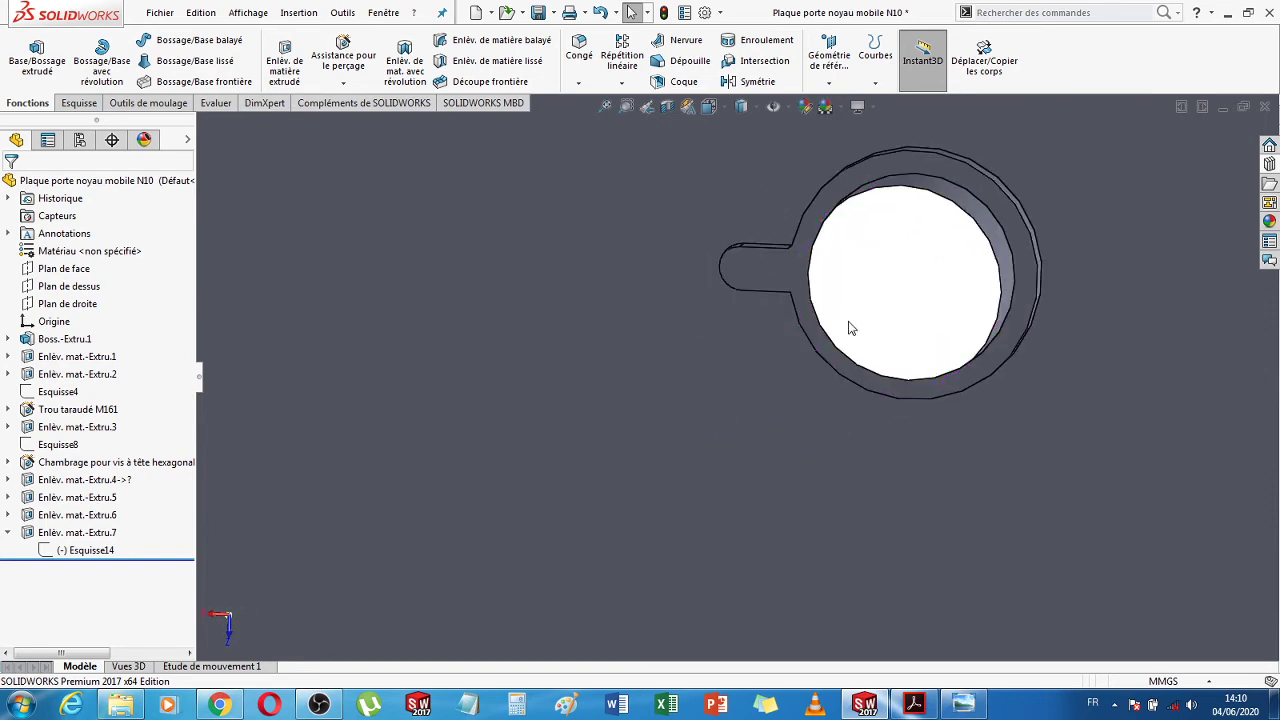
pyautogui.scroll(4, 842, 308)
pyautogui.scroll(3, 840, 308)
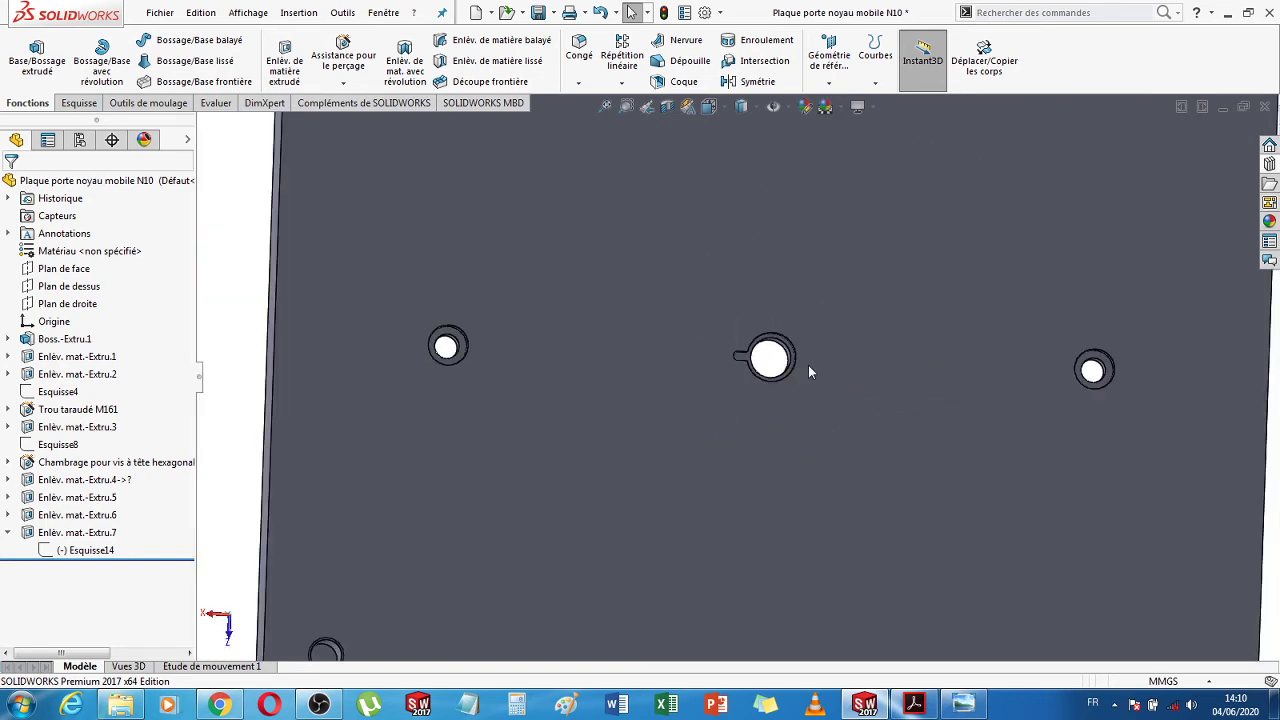
pyautogui.scroll(3, 808, 365)
pyautogui.moveTo(1092, 392); pyautogui.dragTo(805, 339, button='middle')
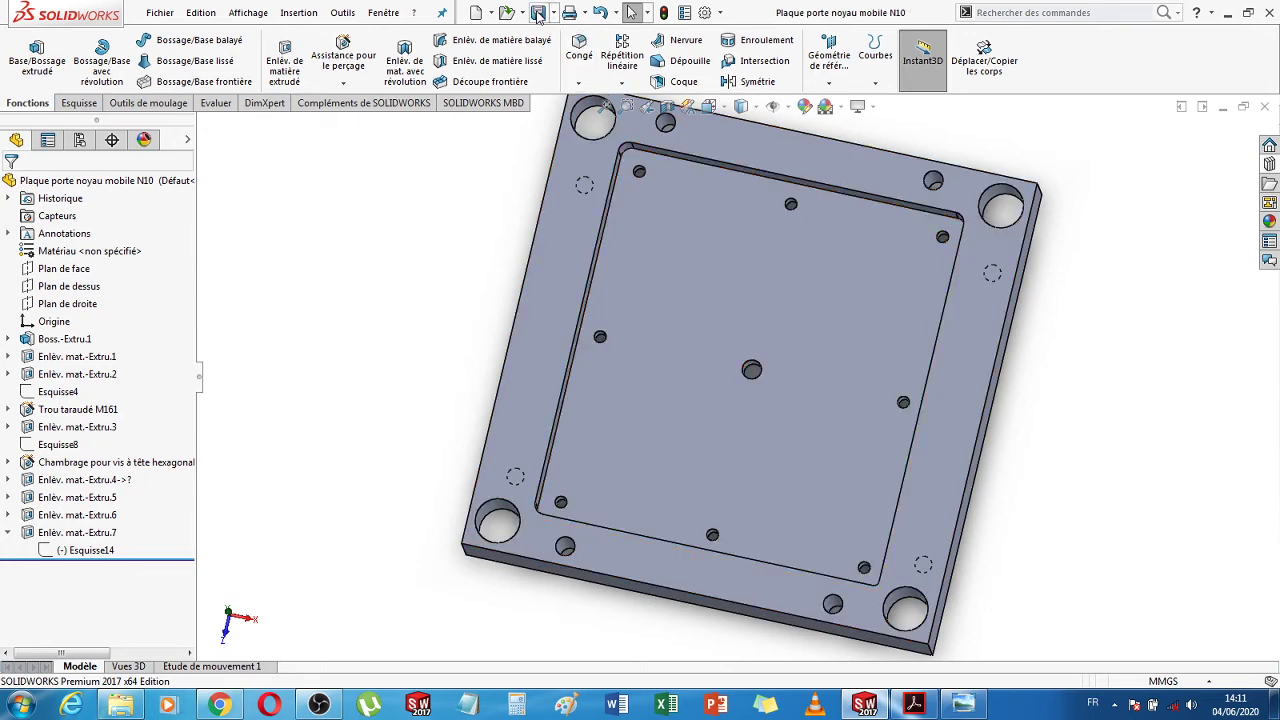
pyautogui.scroll(2, 720, 323)
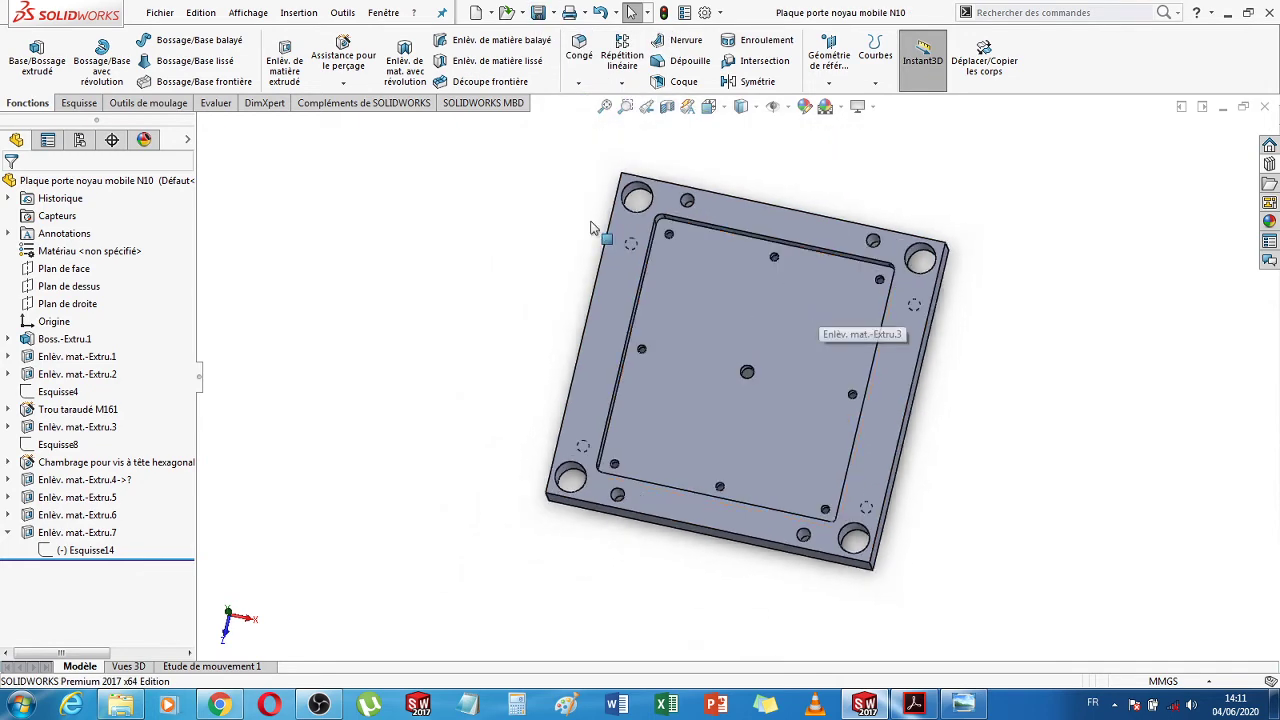
# Open the Cendrier-Noyau part from the TP 2 folder
pyautogui.click(159, 12)
pyautogui.click(175, 58)
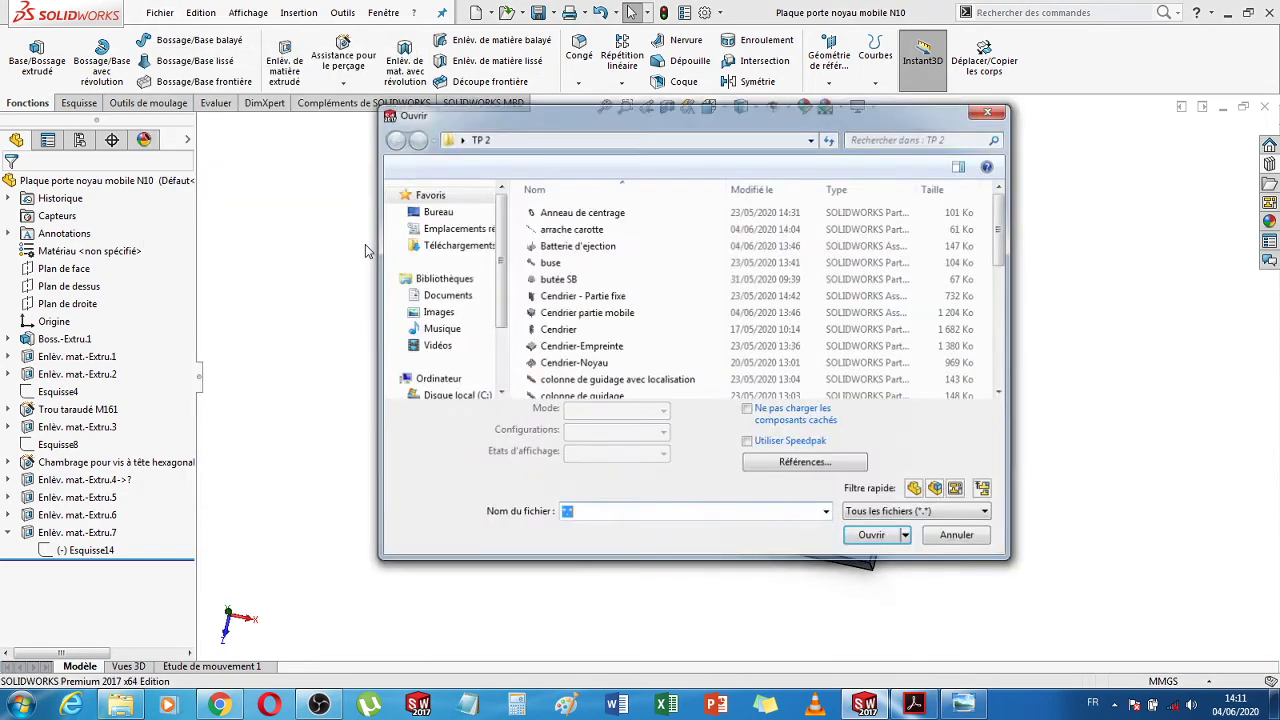
pyautogui.moveTo(1008, 232)
pyautogui.mouseDown()
pyautogui.moveTo(1003, 345)
pyautogui.moveTo(1005, 255)
pyautogui.mouseUp()
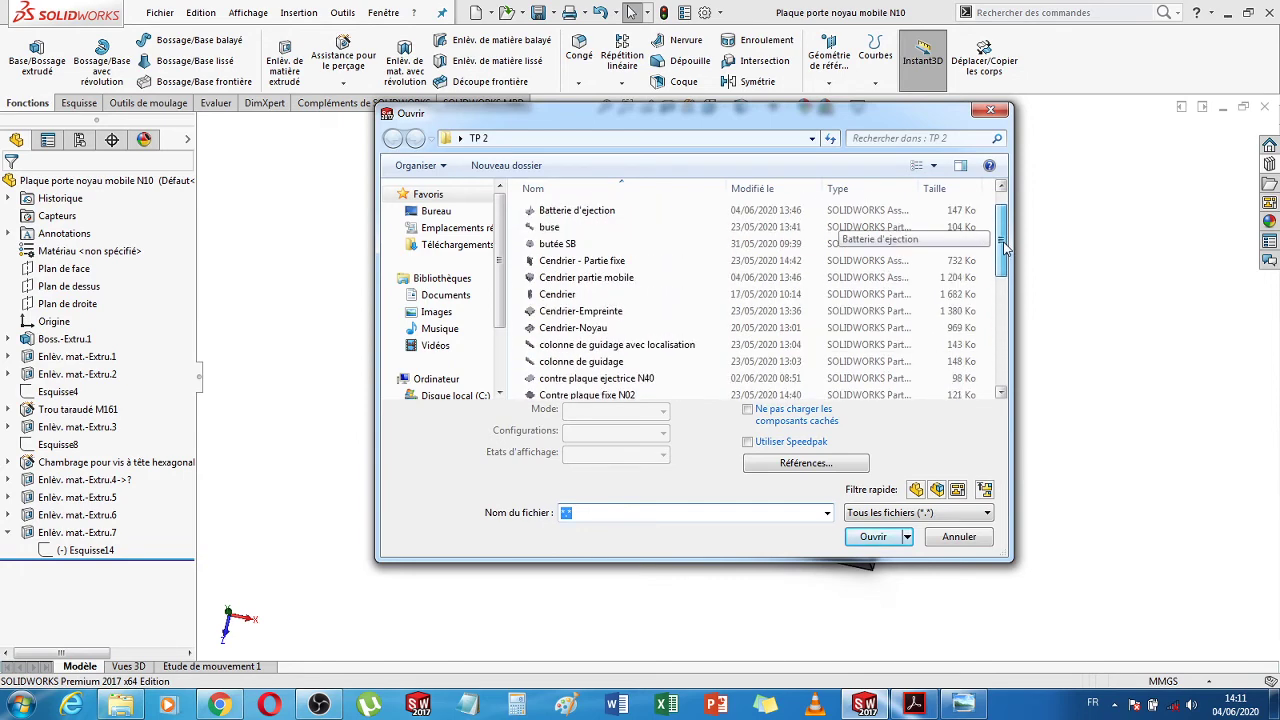
pyautogui.doubleClick(575, 328)
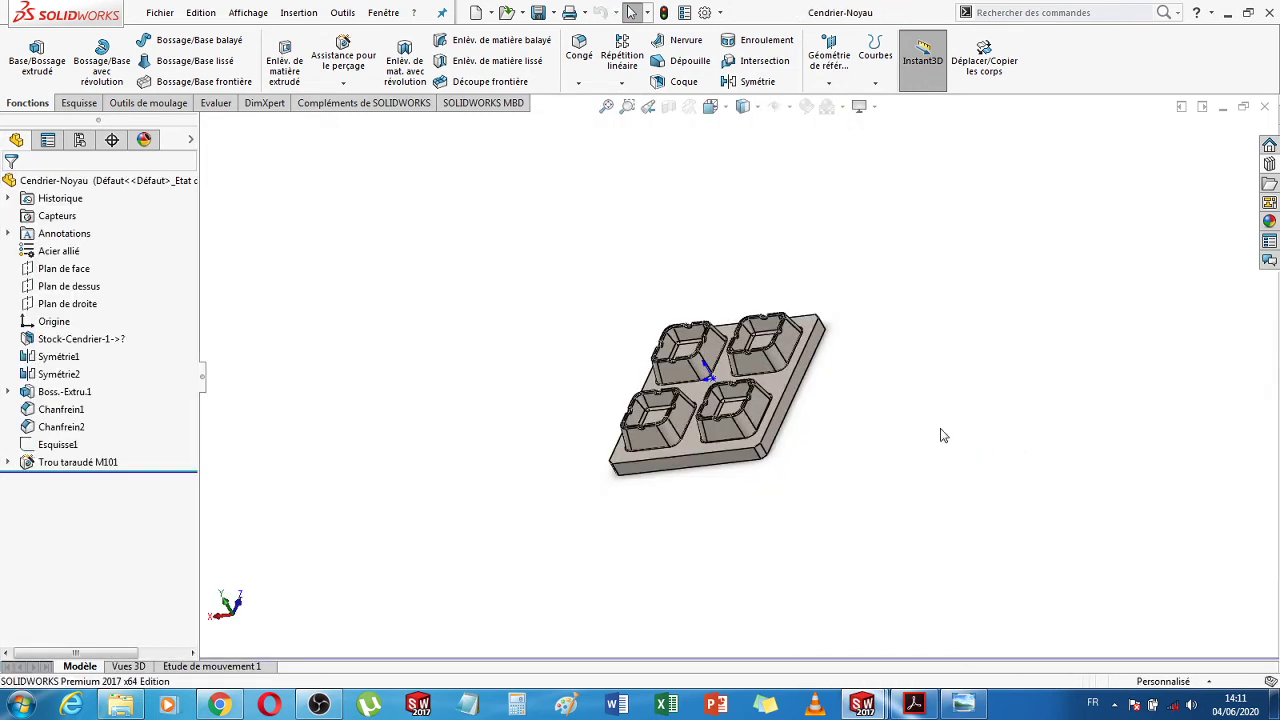
# Sketch a circle of about 18.6 mm radius near the middle of the core block's flat back face, viewed normal to it
pyautogui.moveTo(847, 333); pyautogui.dragTo(771, 354, button='middle')
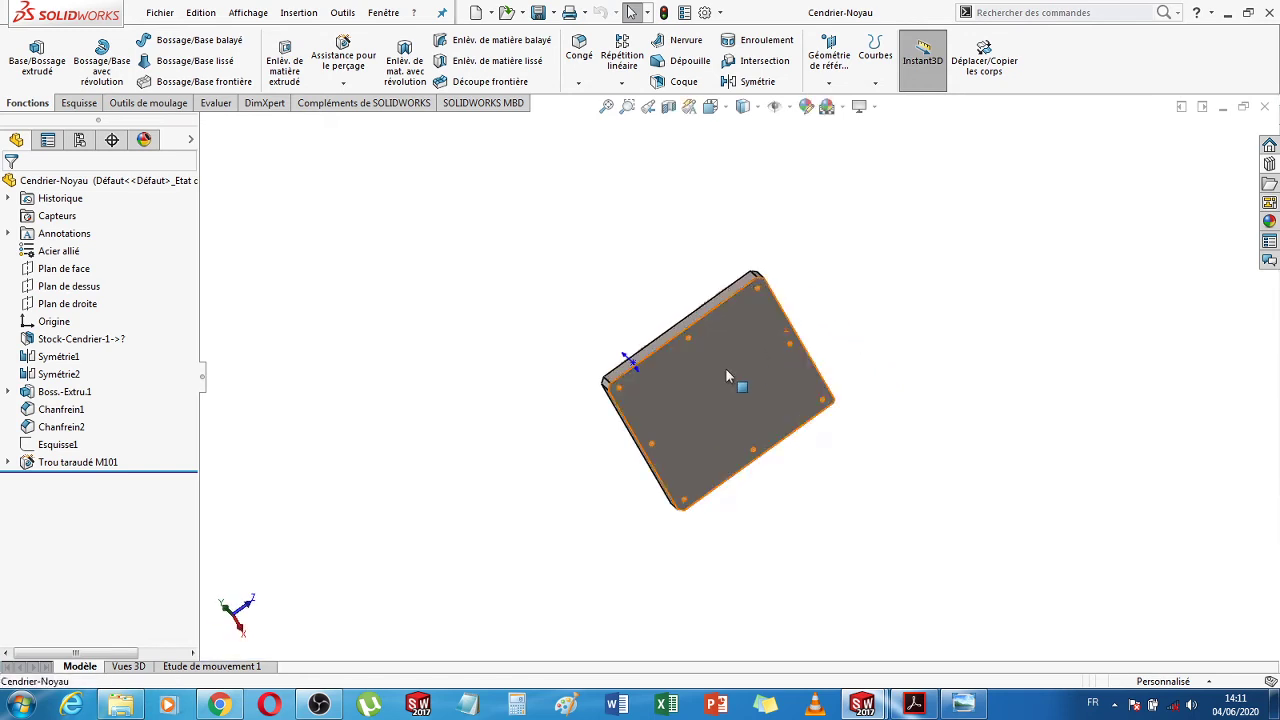
pyautogui.click(727, 375)
pyautogui.click(868, 321)
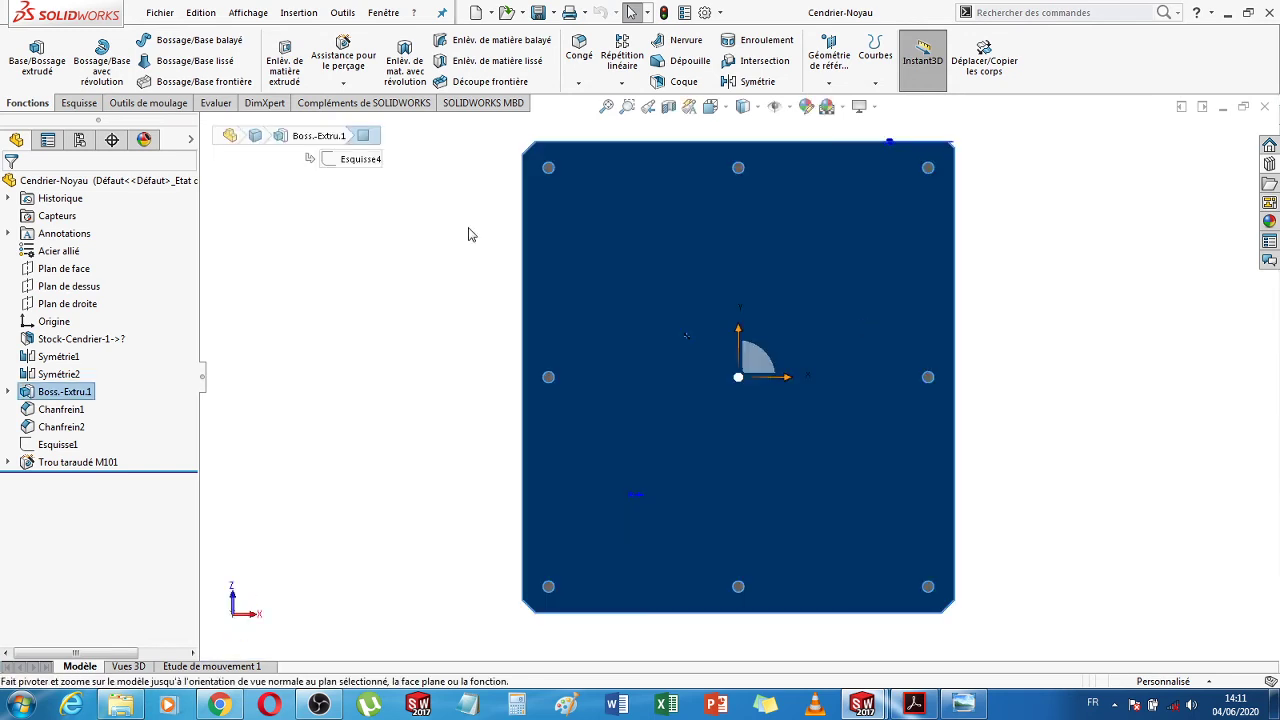
pyautogui.click(266, 257)
pyautogui.click(520, 306)
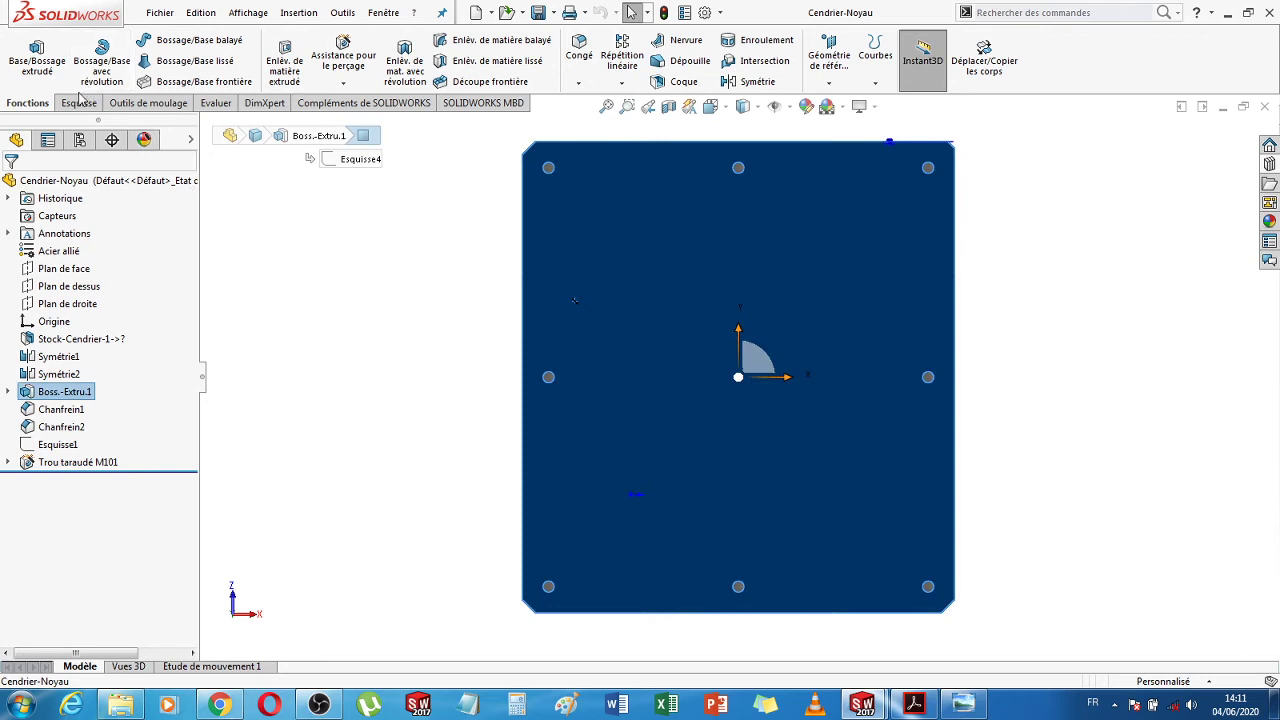
pyautogui.click(78, 103)
pyautogui.click(148, 41)
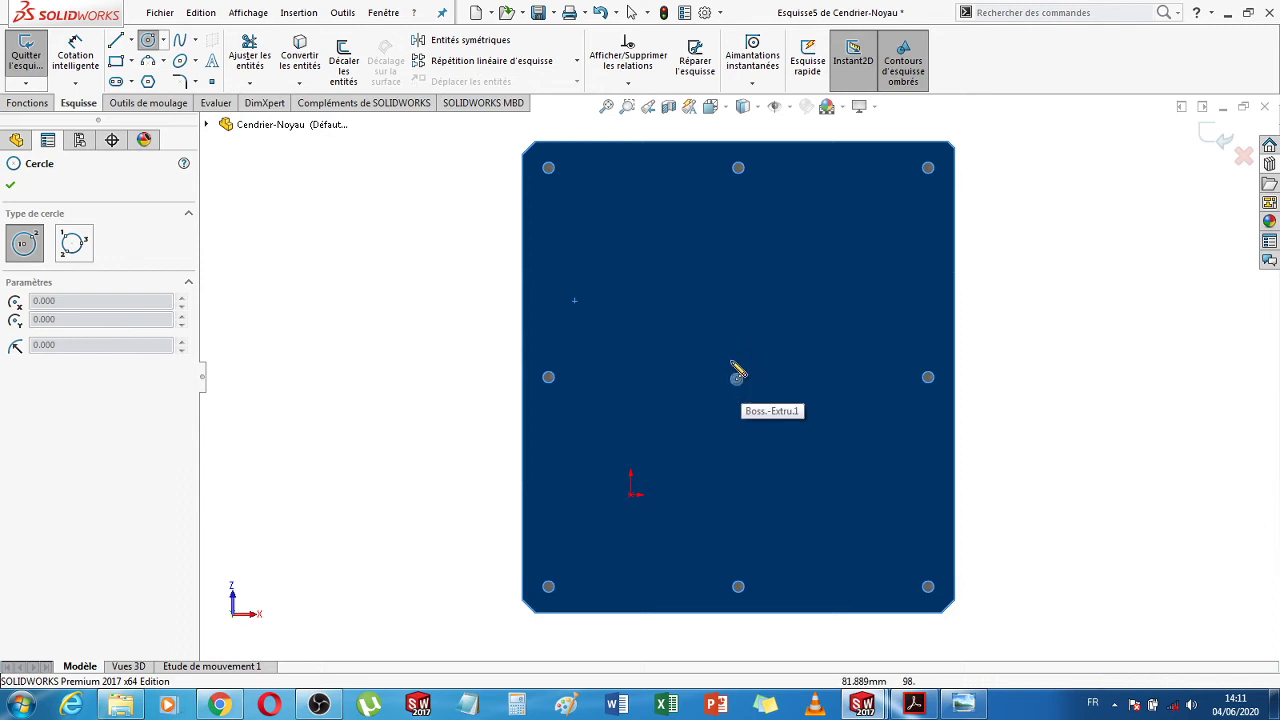
pyautogui.click(735, 408)
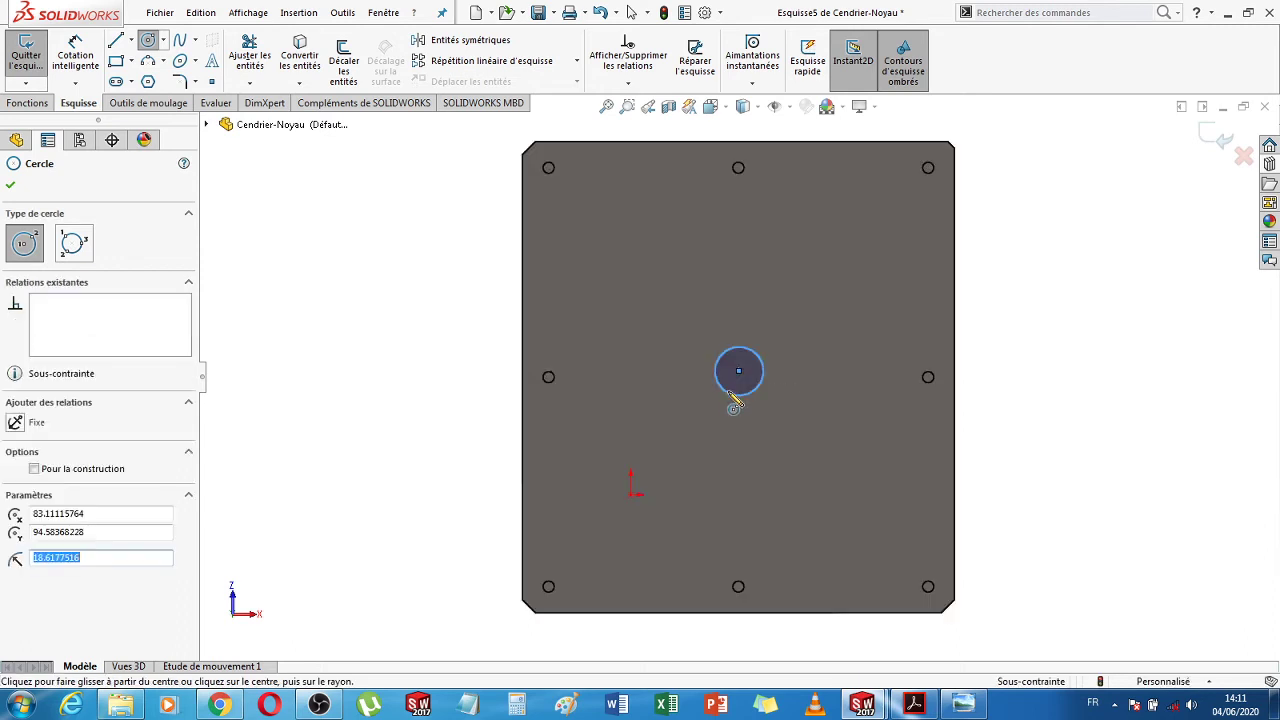
# Dimension the diameter of the circle in the middle of the core block's back face and set it to 18 mm
pyautogui.press('Escape')
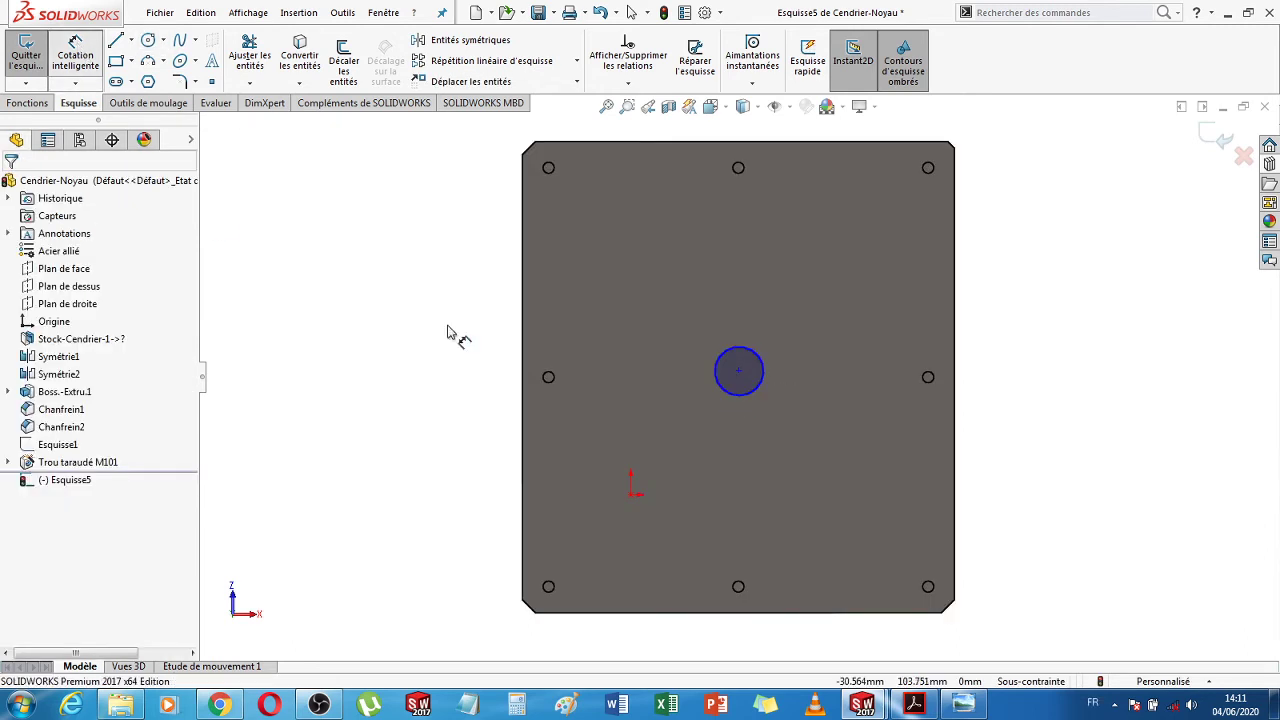
pyautogui.click(716, 360)
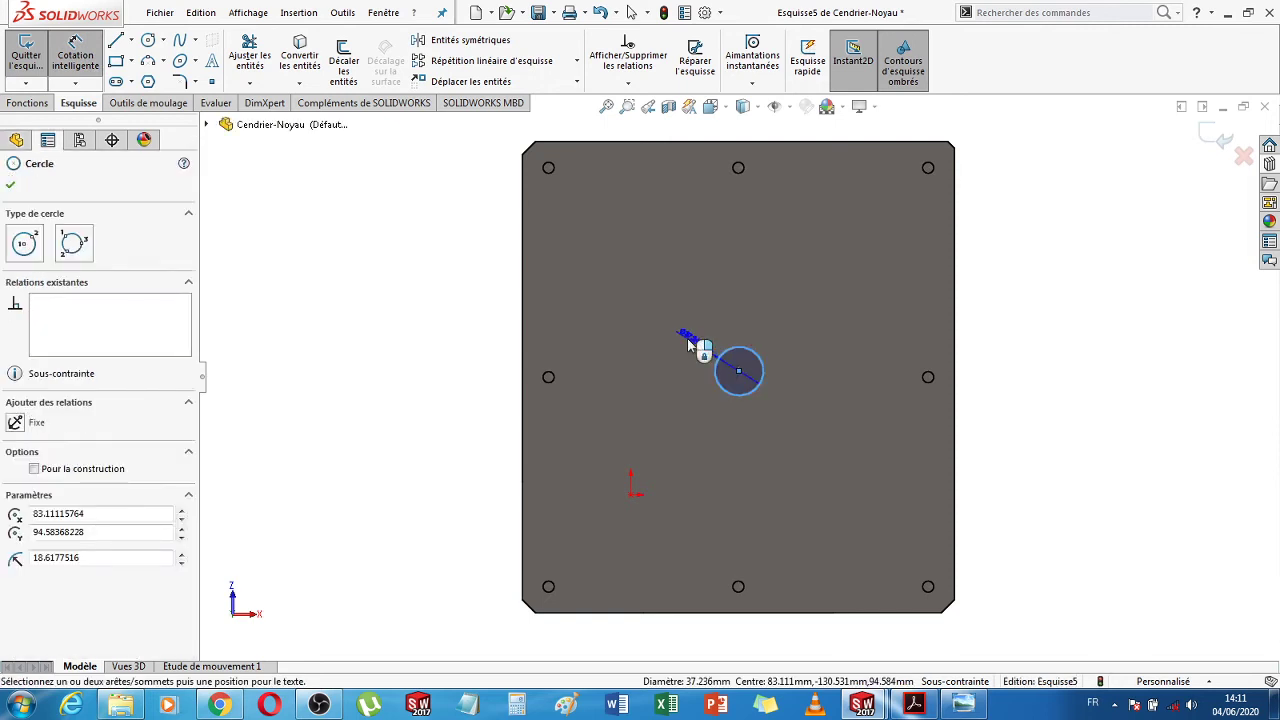
pyautogui.click(687, 338)
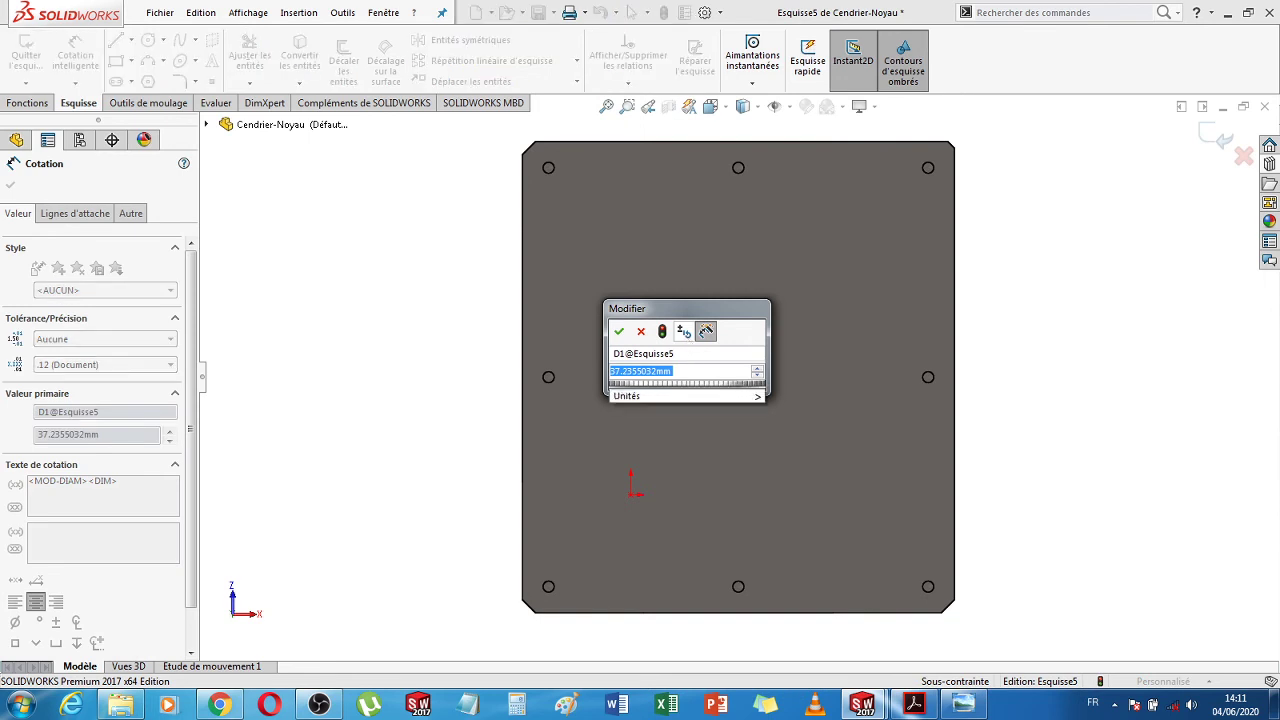
pyautogui.press('Return')
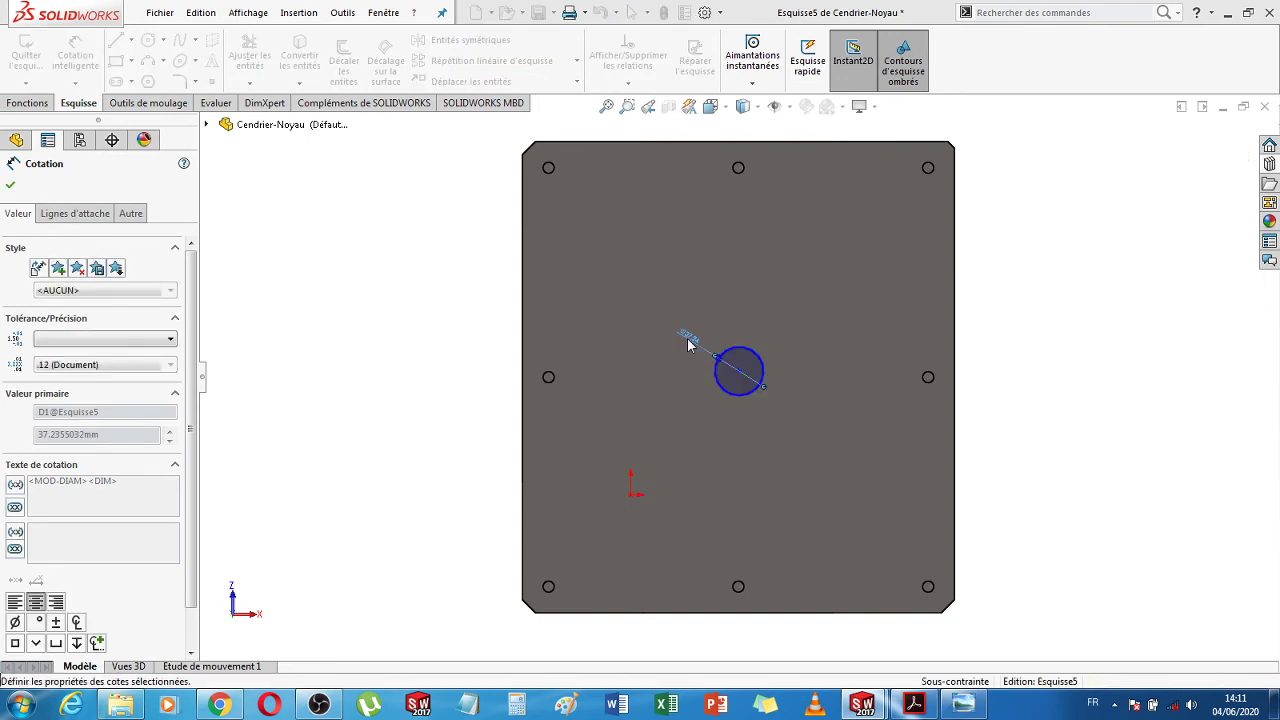
pyautogui.click(11, 187)
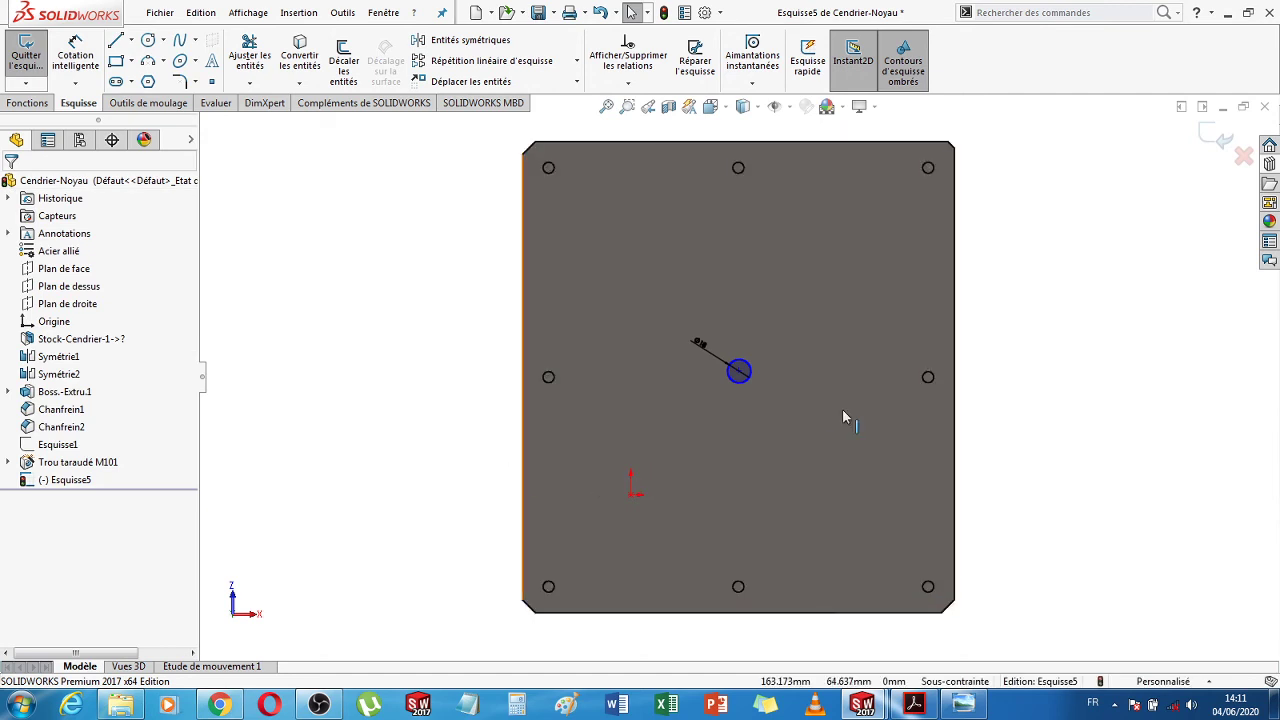
# Add a horizontal relation between the circle's center and the center of the middle tapped hole near the block's right edge
pyautogui.scroll(-5, 765, 386)
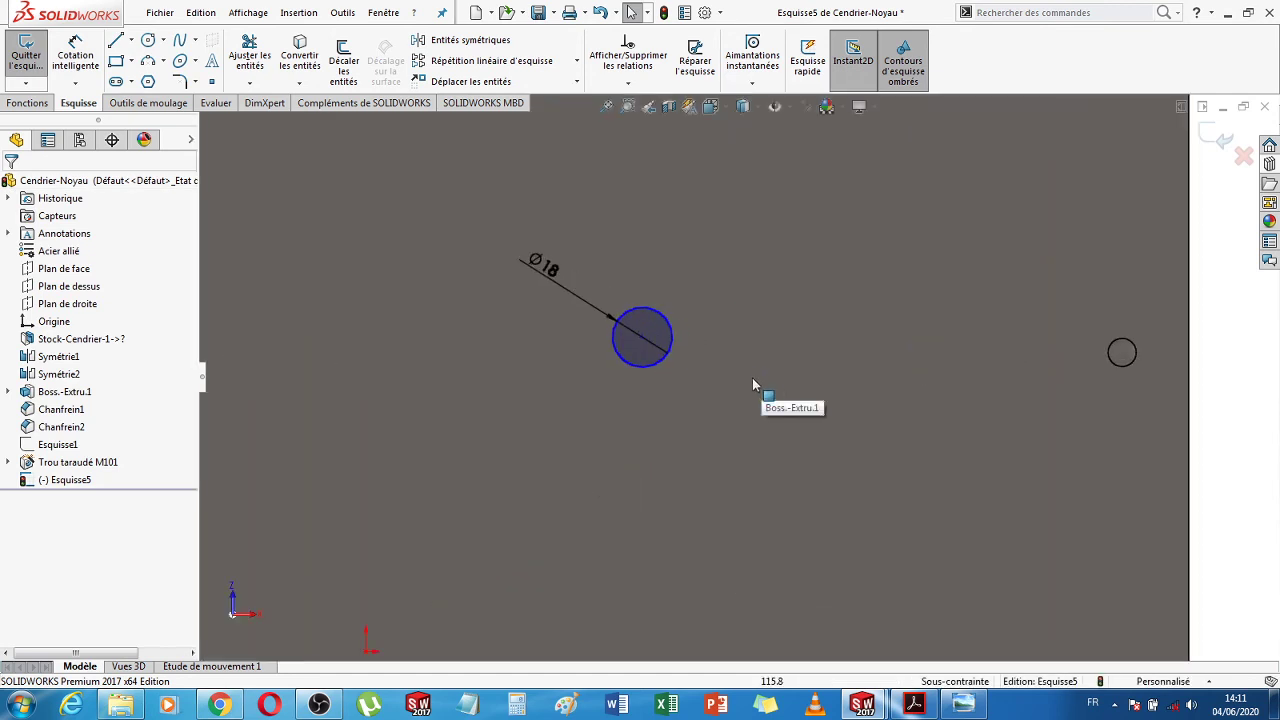
pyautogui.click(643, 341)
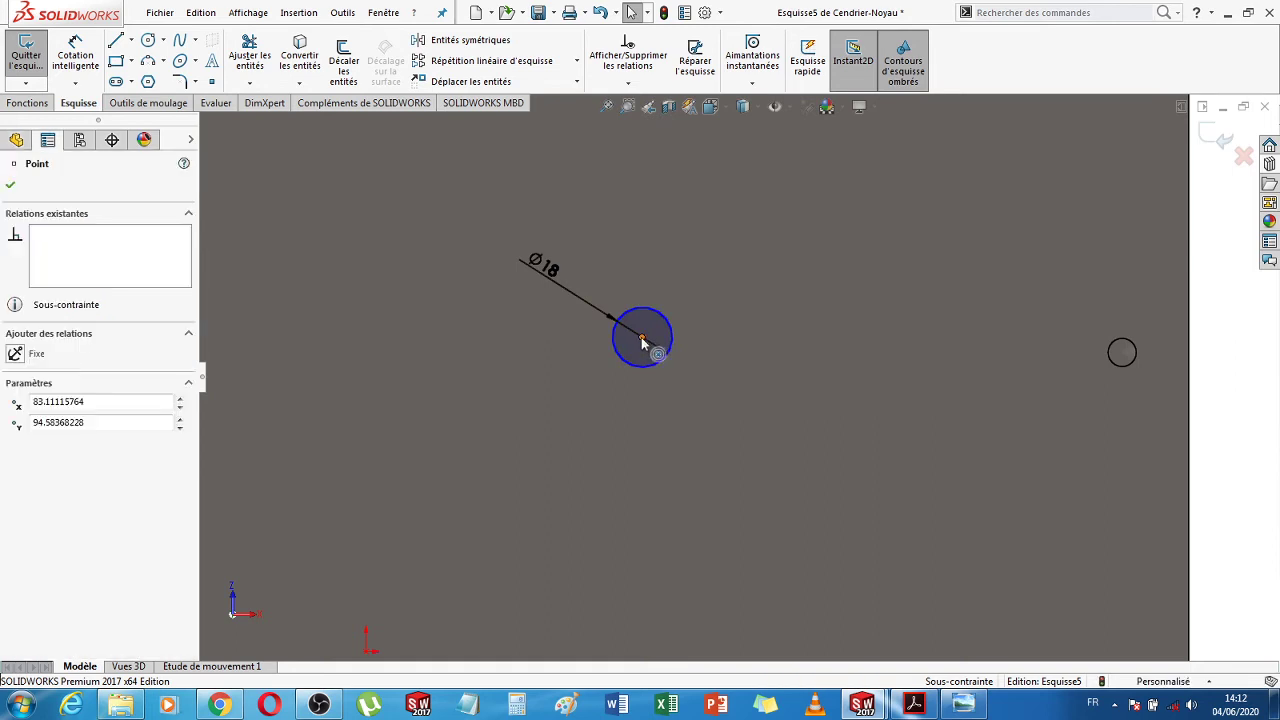
pyautogui.keyDown('ctrl'); pyautogui.click(1122, 353); pyautogui.keyUp('ctrl')
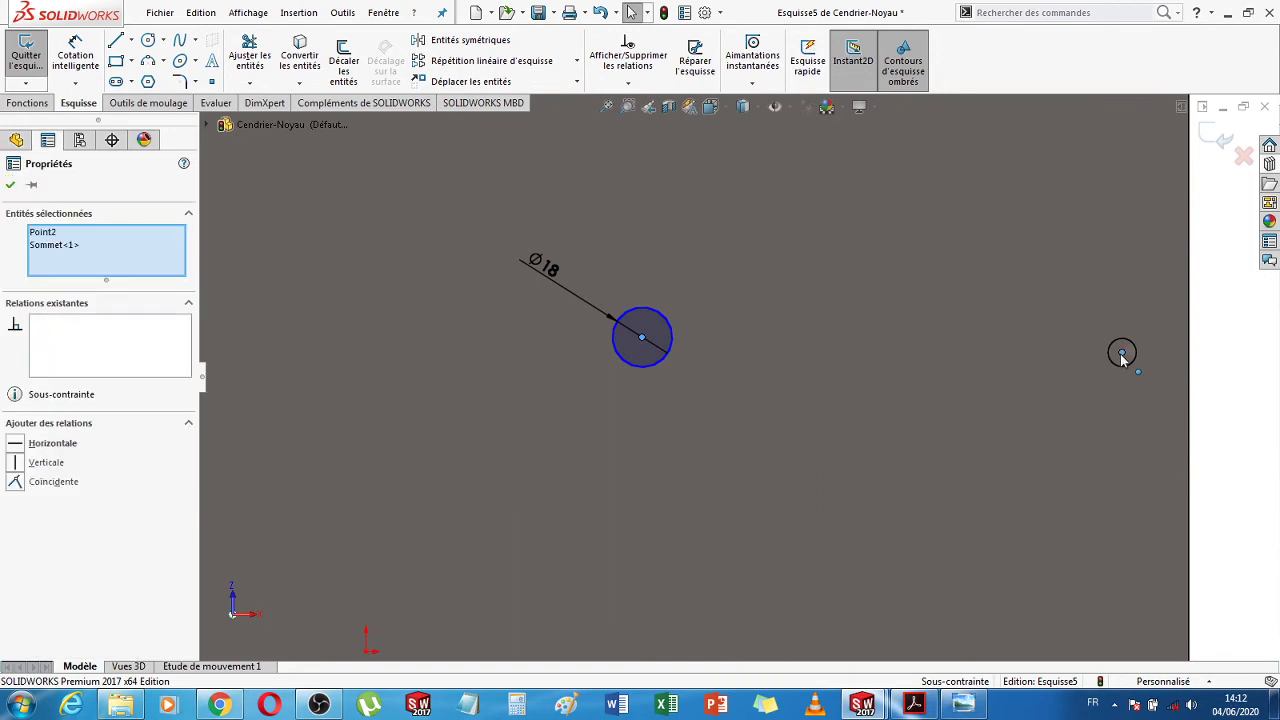
pyautogui.click(16, 450)
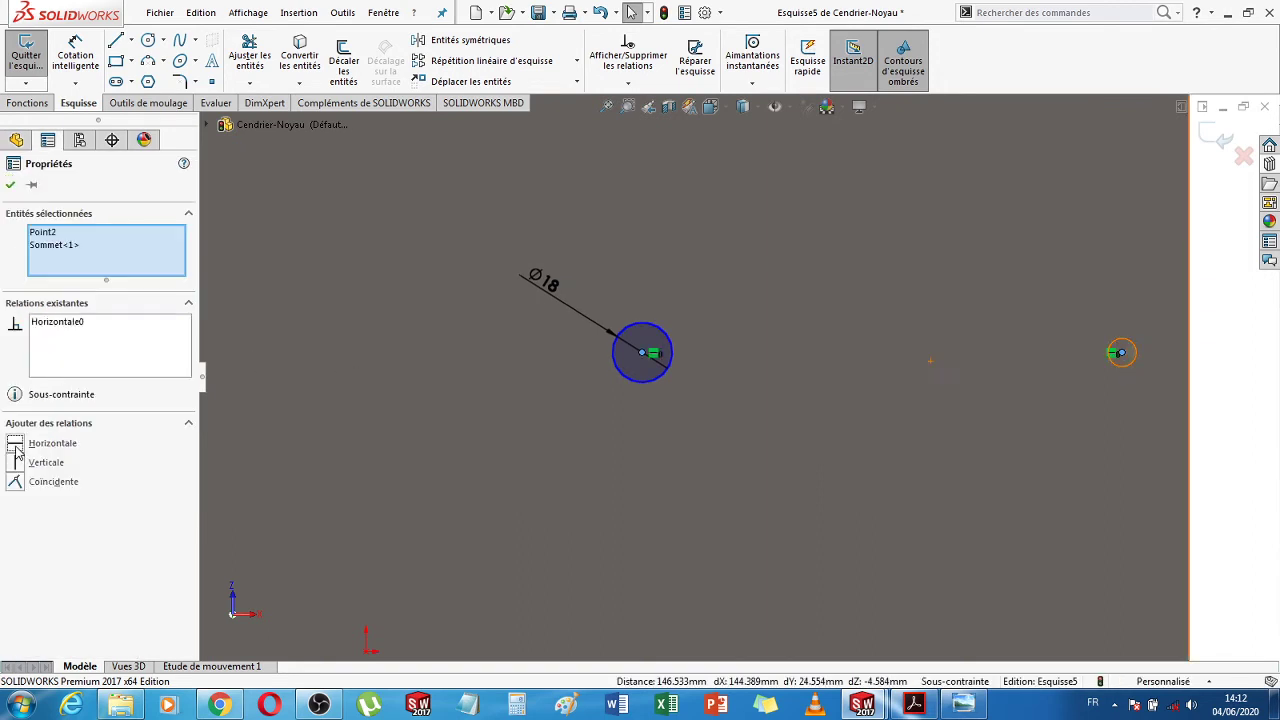
pyautogui.click(9, 186)
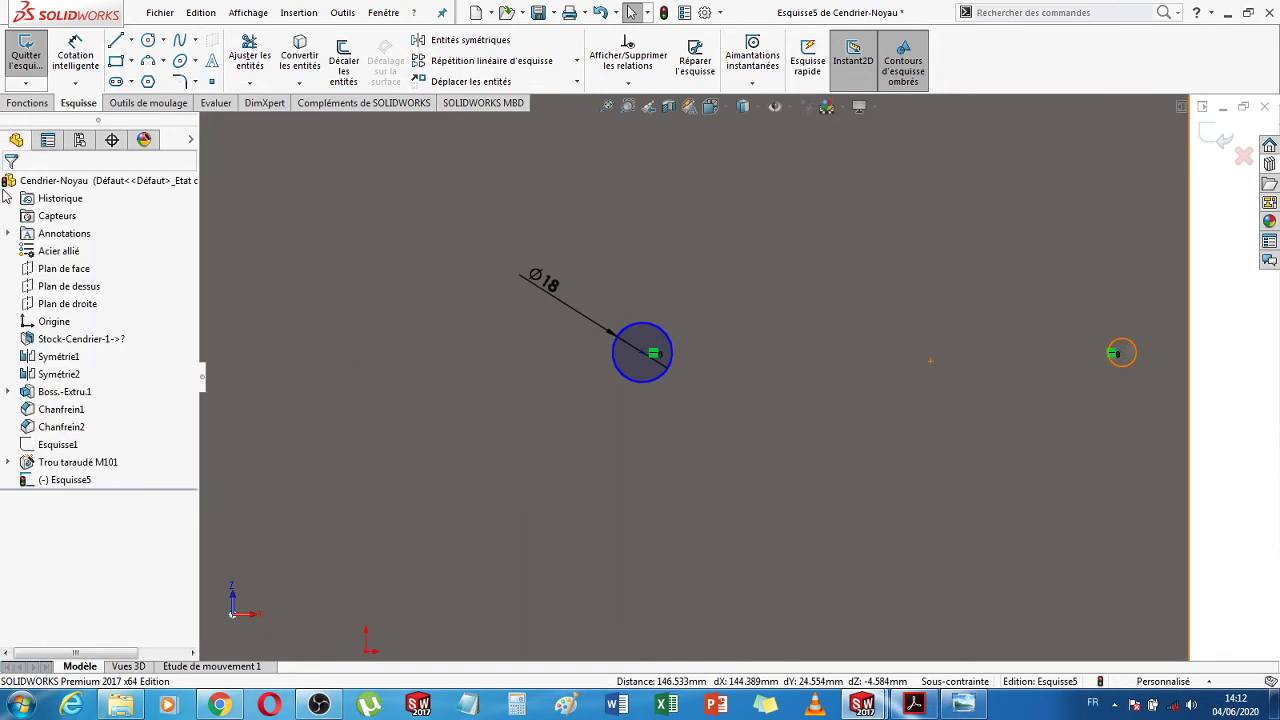
# Add a vertical relation between the circle's center and the center of the middle tapped hole near the block's lower edge
pyautogui.press('f')
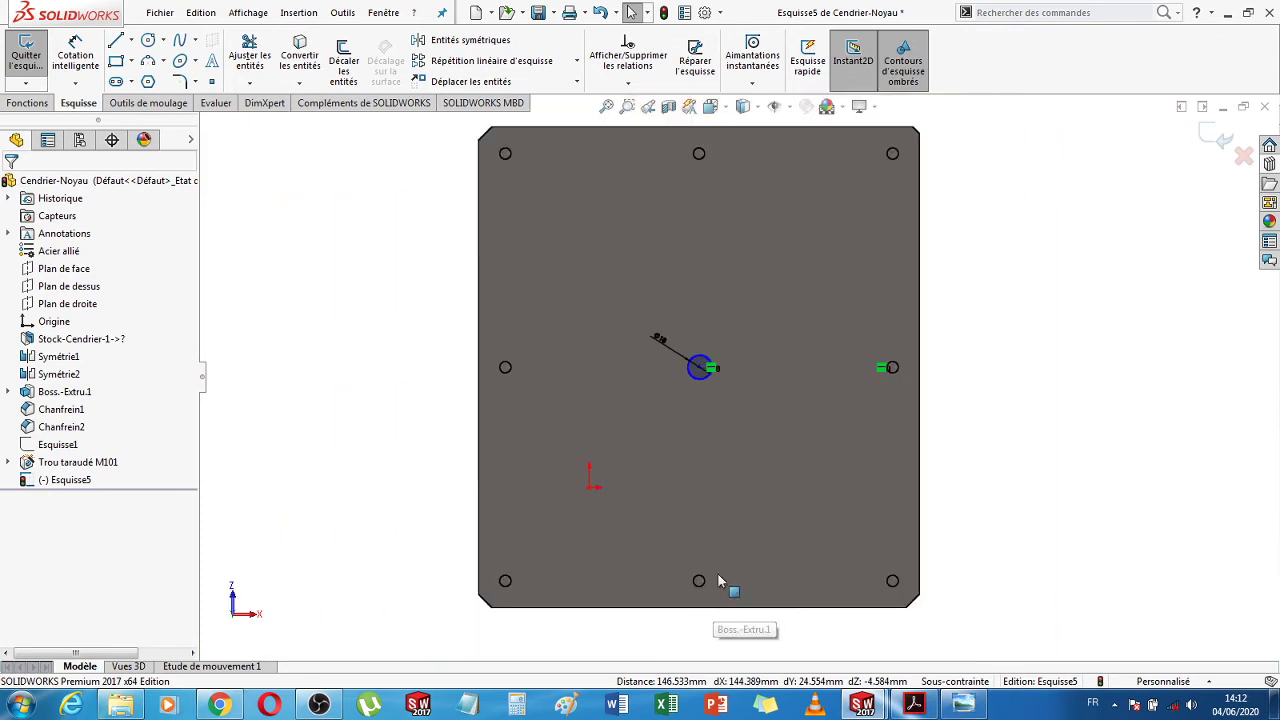
pyautogui.scroll(3, 740, 540)
pyautogui.scroll(-3, 731, 463)
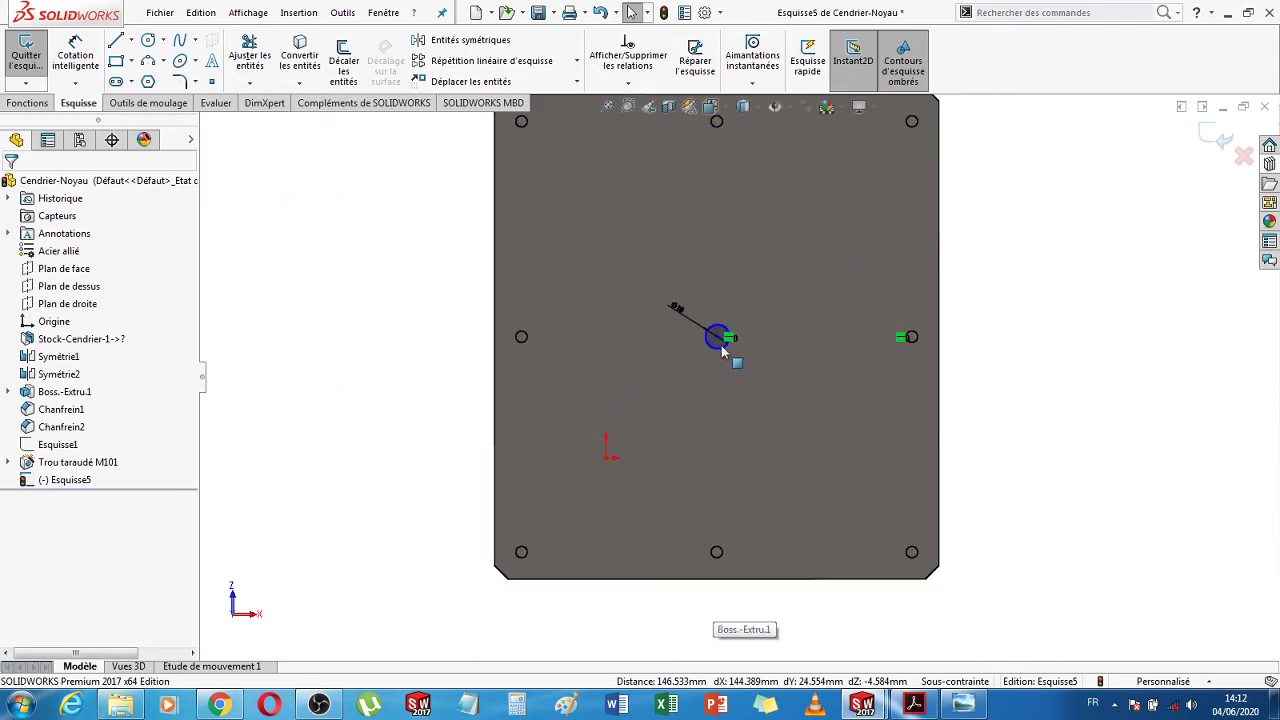
pyautogui.click(718, 338)
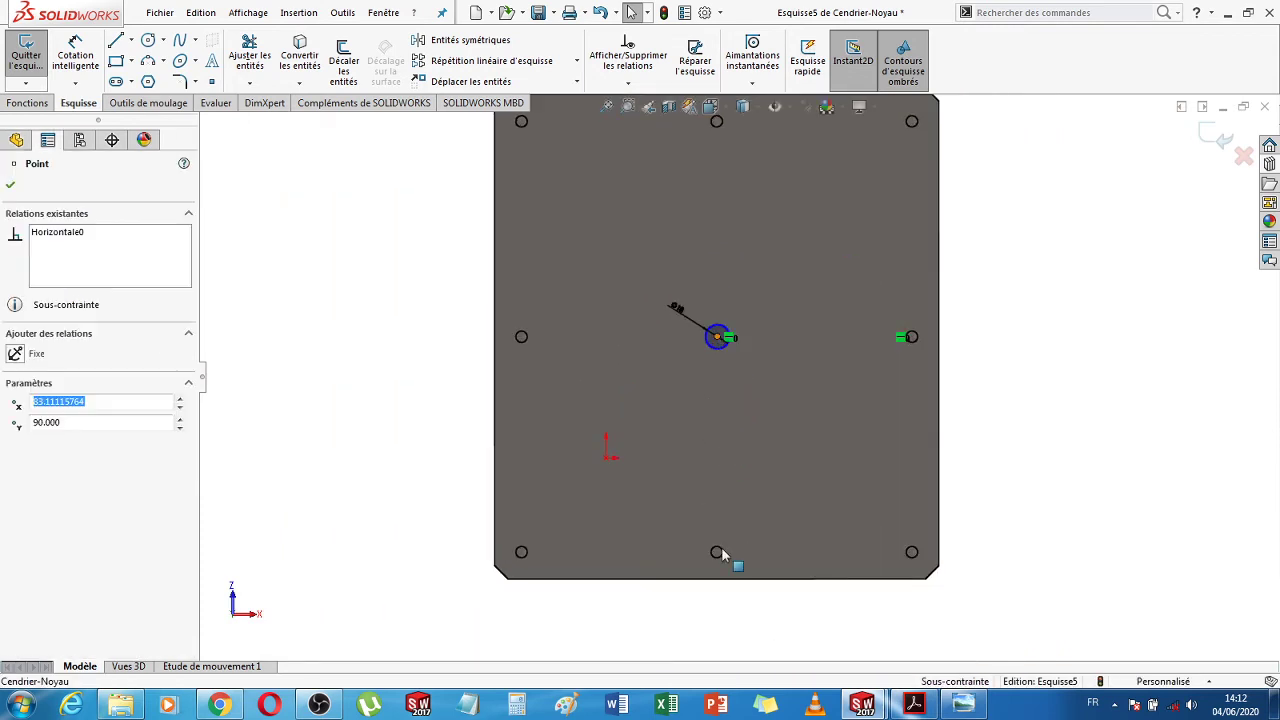
pyautogui.keyDown('ctrl'); pyautogui.click(717, 553); pyautogui.keyUp('ctrl')
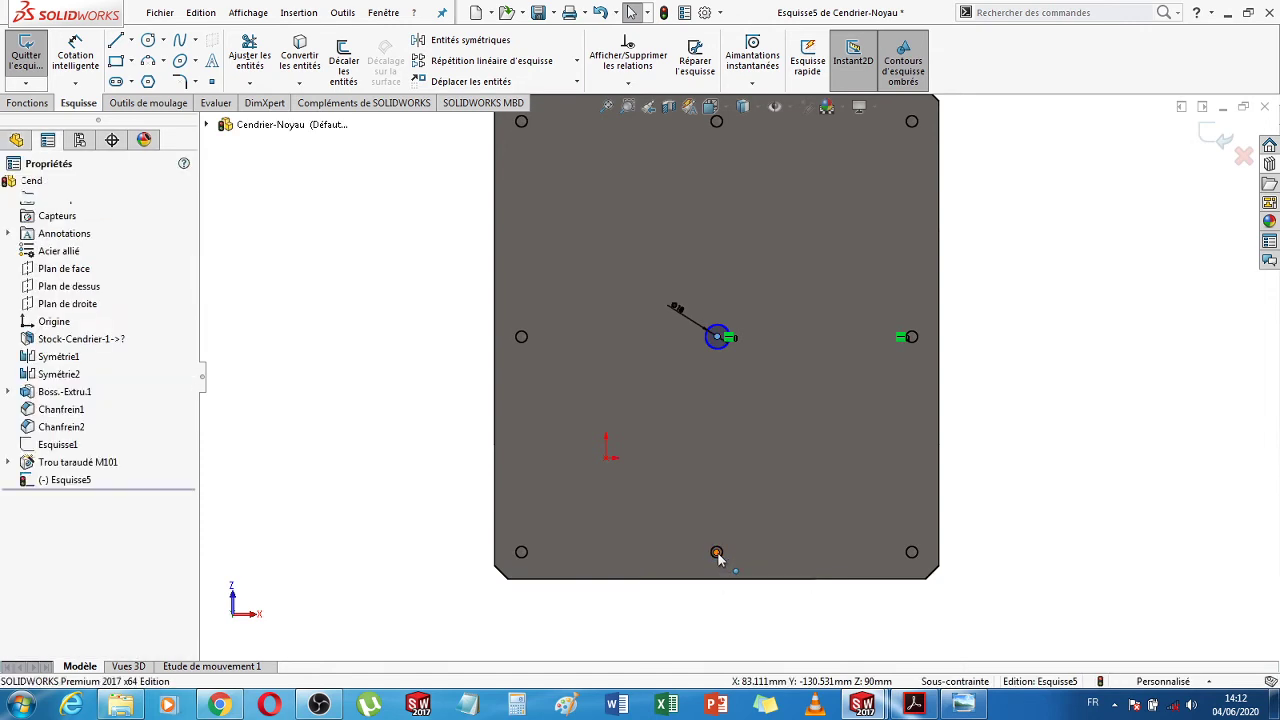
pyautogui.click(46, 462)
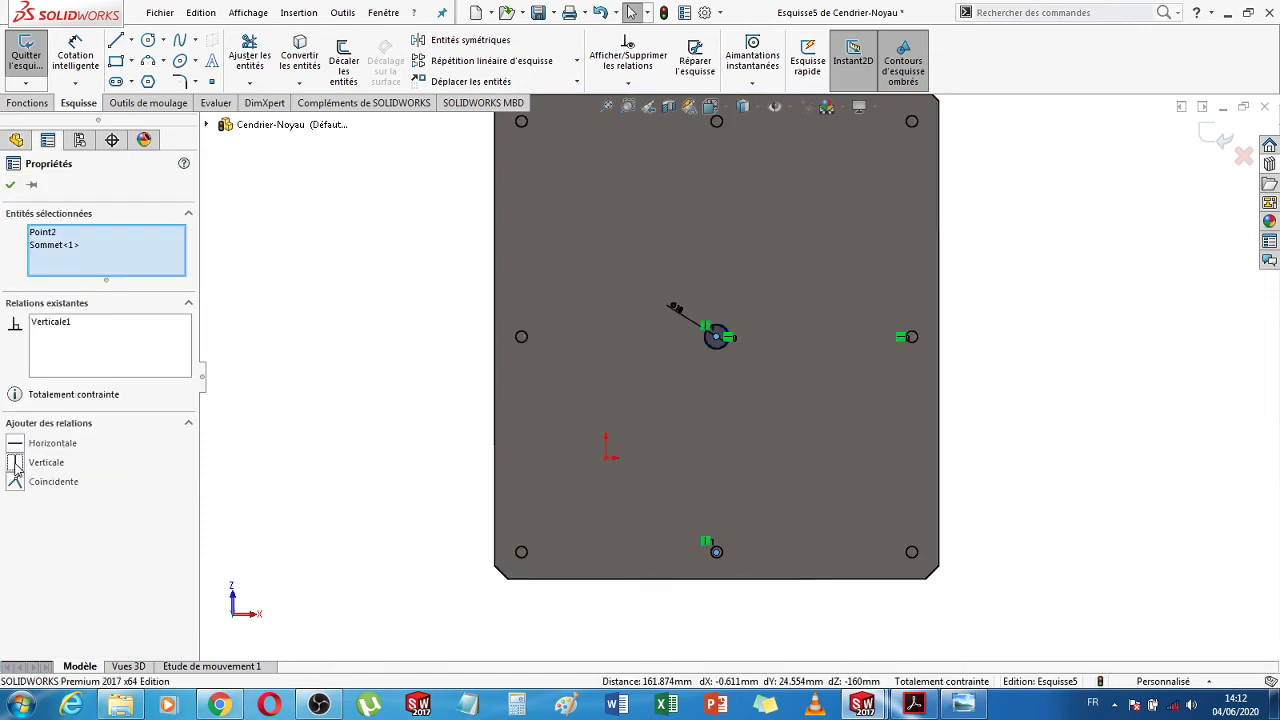
pyautogui.click(11, 186)
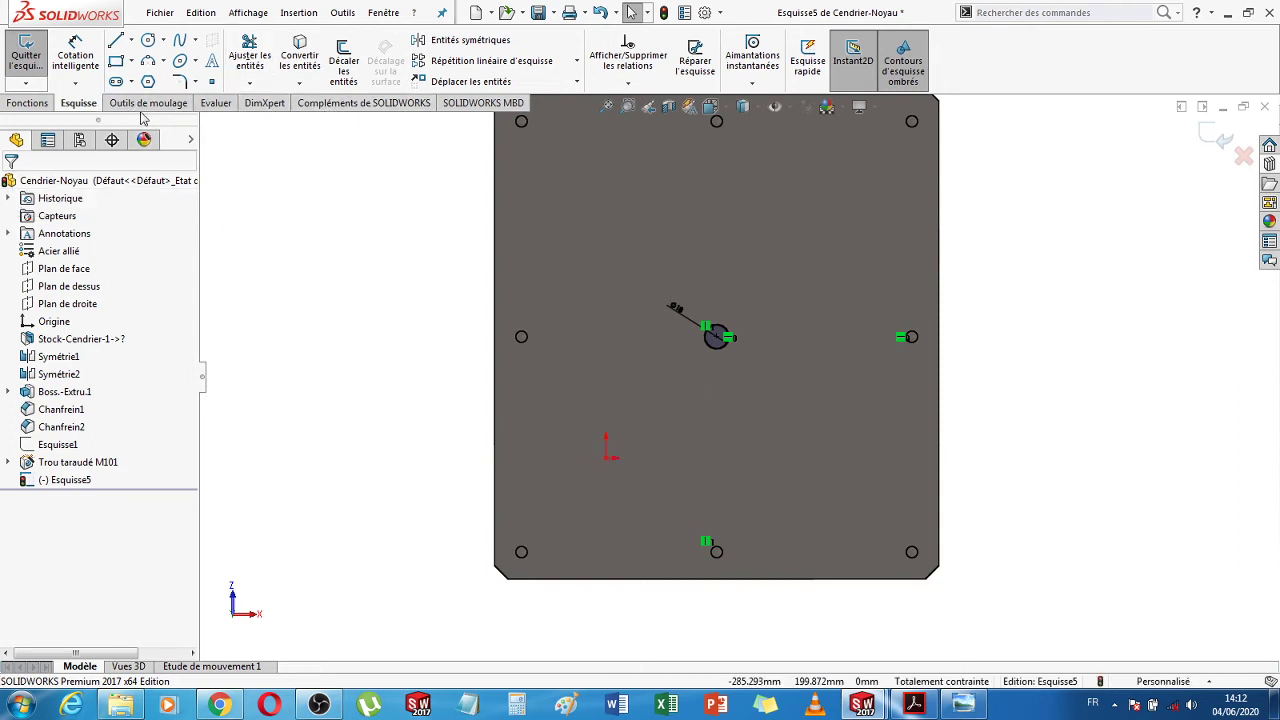
# Cut the 18 mm circle through the whole core block with an extruded cut set to "A travers tout"
pyautogui.click(29, 104)
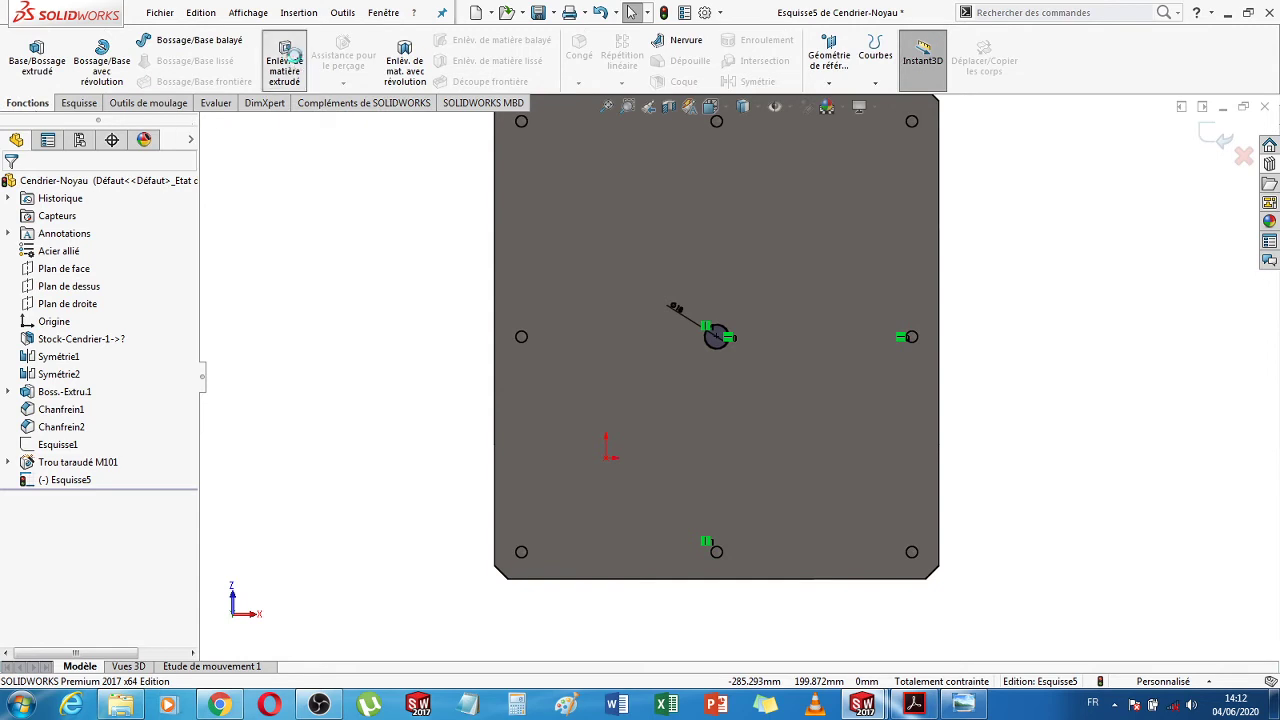
pyautogui.click(288, 58)
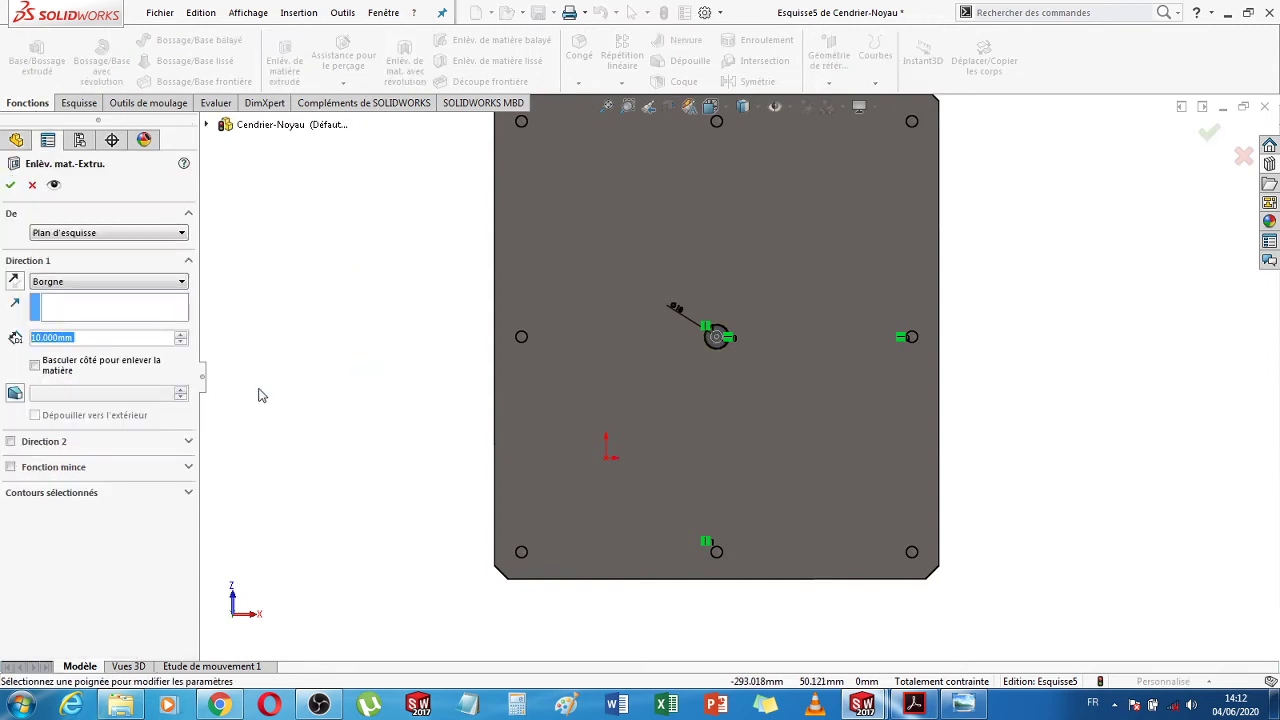
pyautogui.click(142, 282)
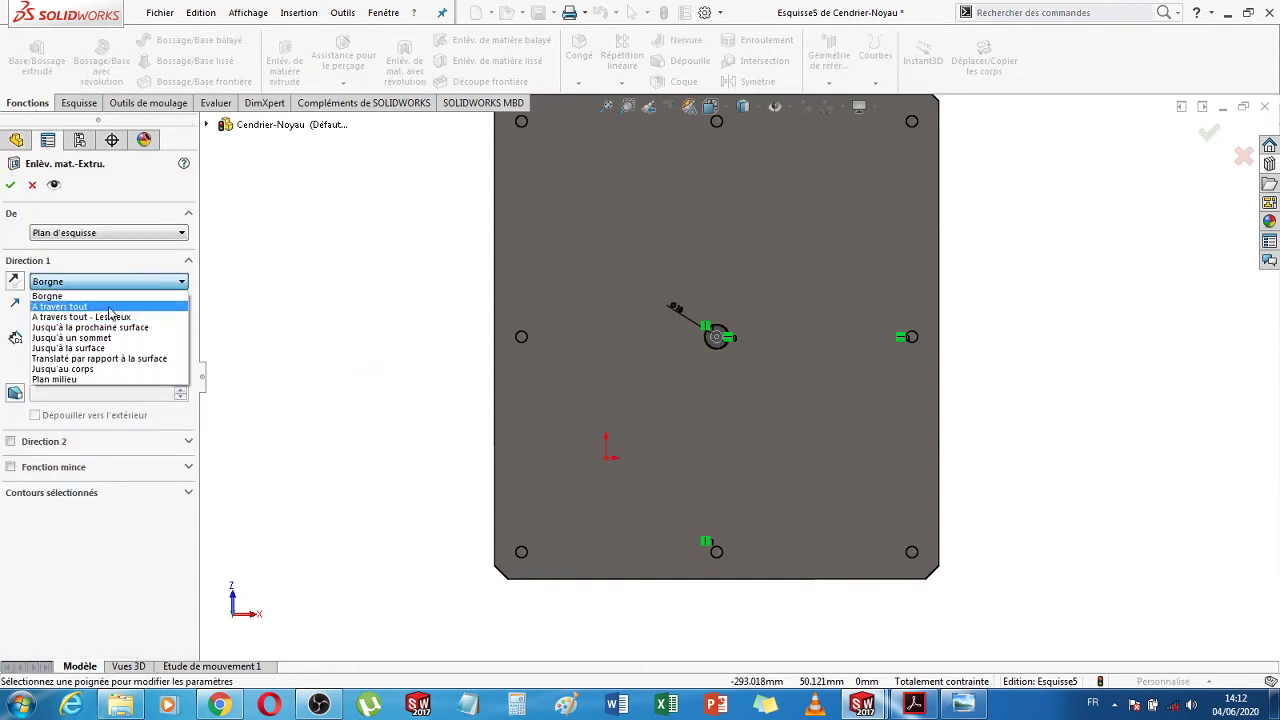
pyautogui.click(110, 310)
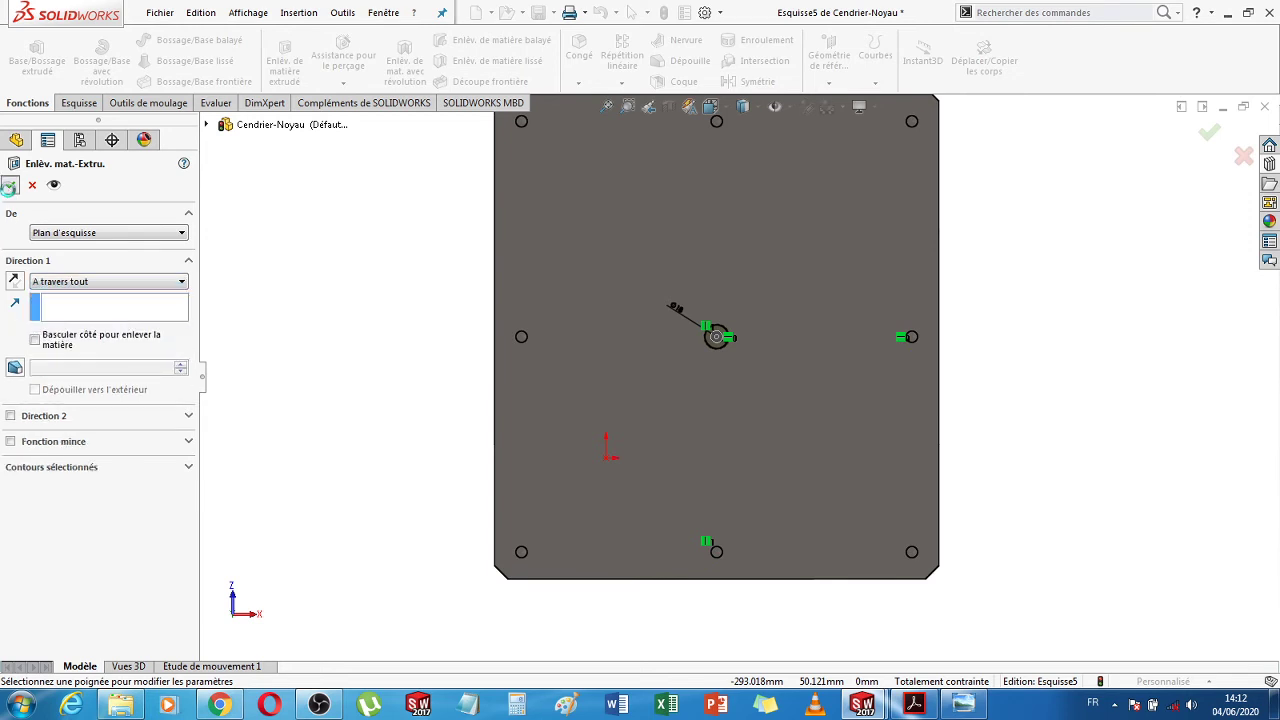
pyautogui.click(9, 186)
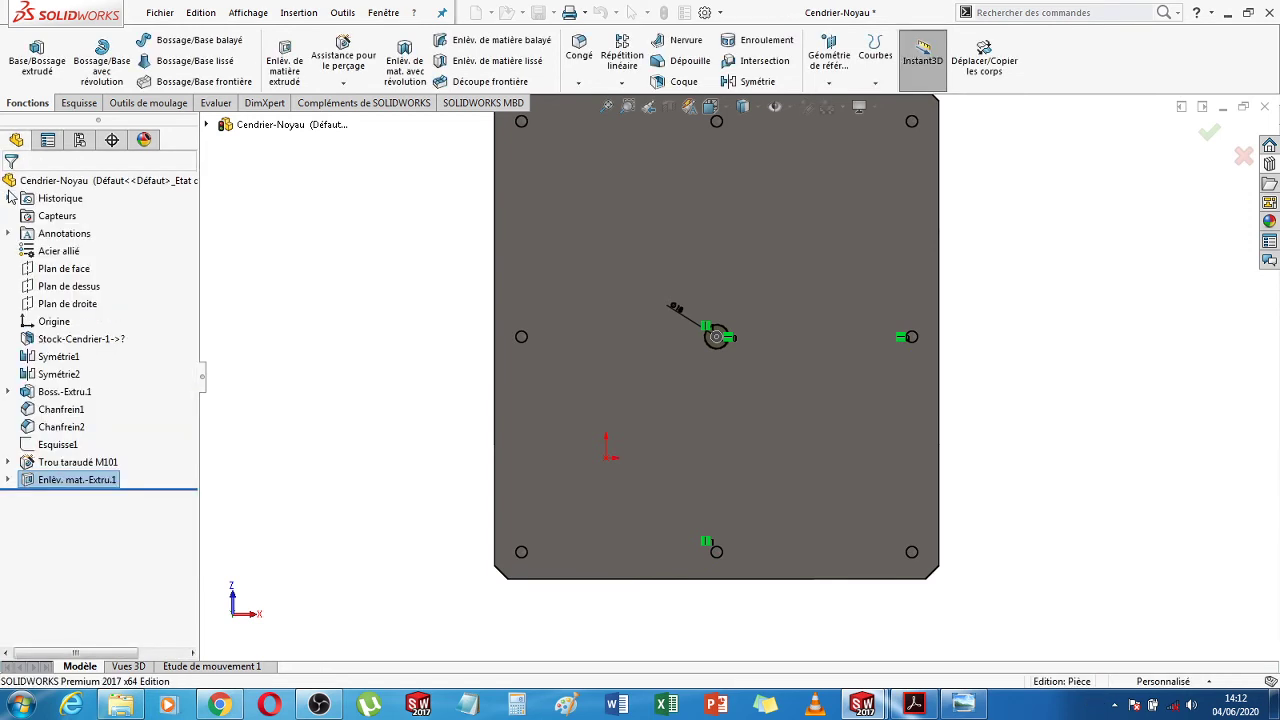
# Save the Cendrier-Noyau part and close both it and the Plaque porte noyau mobile N10 part
pyautogui.moveTo(1070, 318); pyautogui.dragTo(785, 400, button='middle')
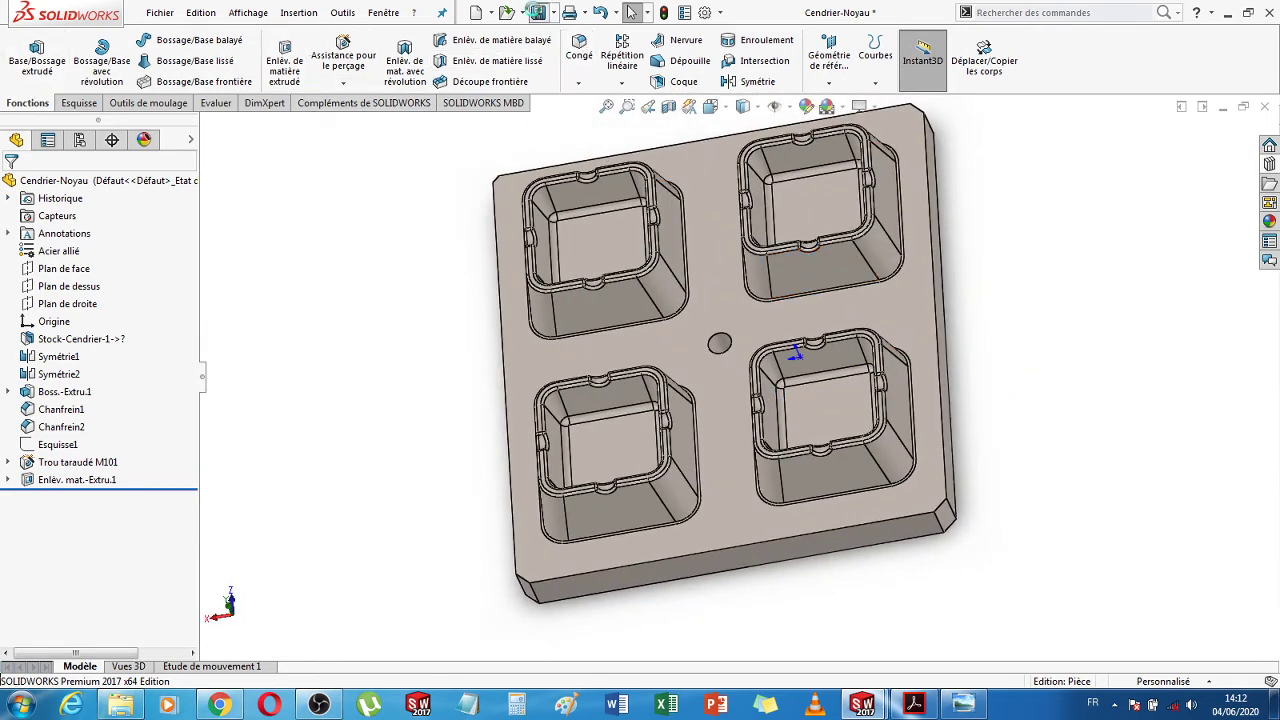
pyautogui.click(1264, 107)
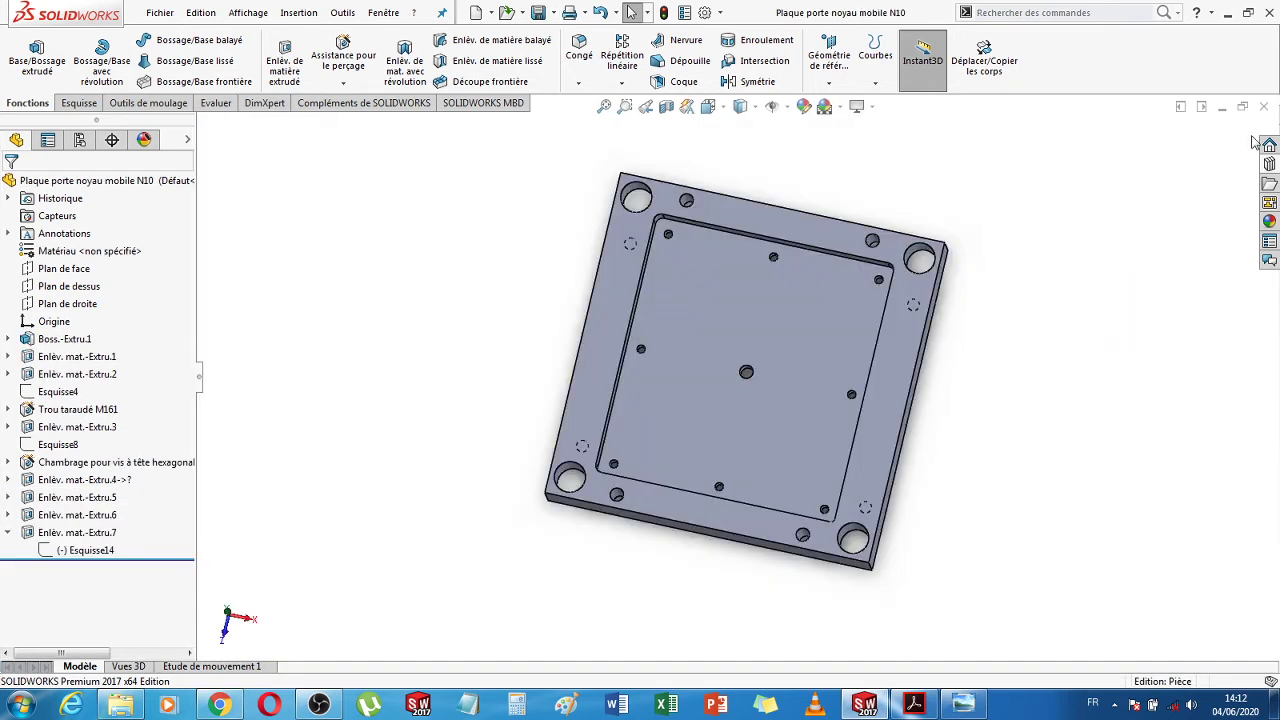
pyautogui.click(1264, 107)
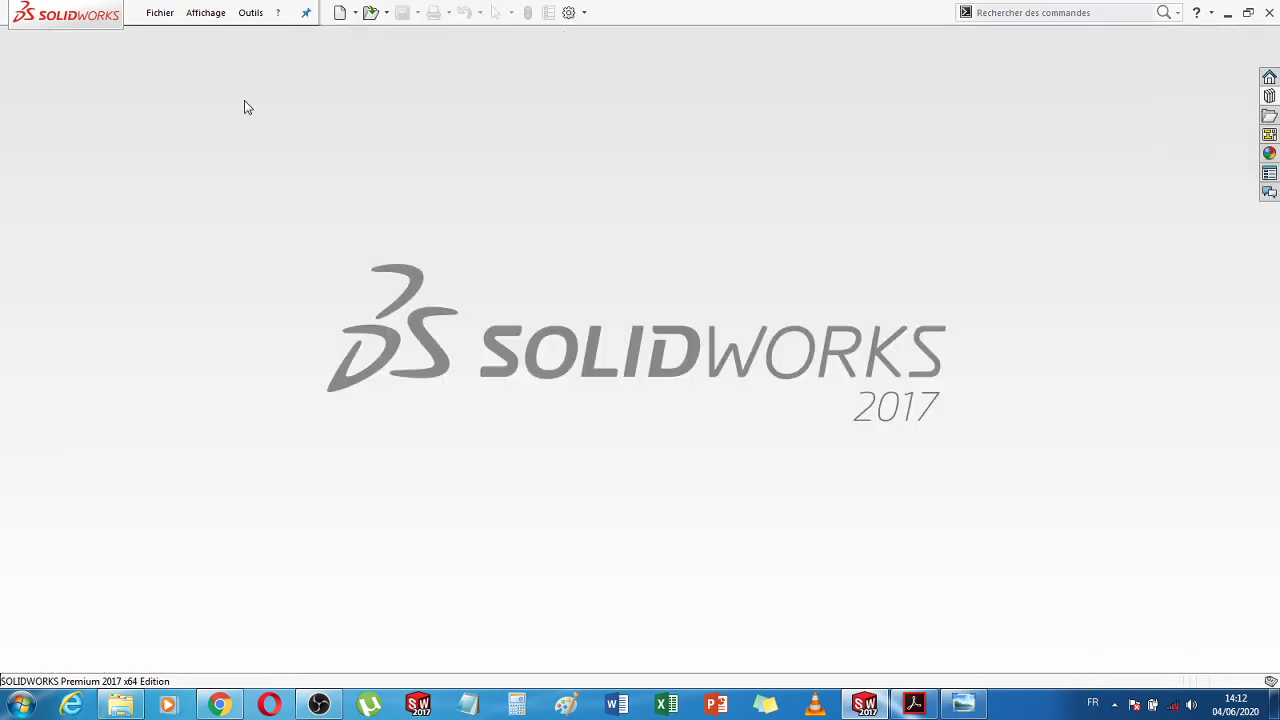
# Open the Cendrier partie mobile assembly from the TP 2 folder
pyautogui.click(160, 13)
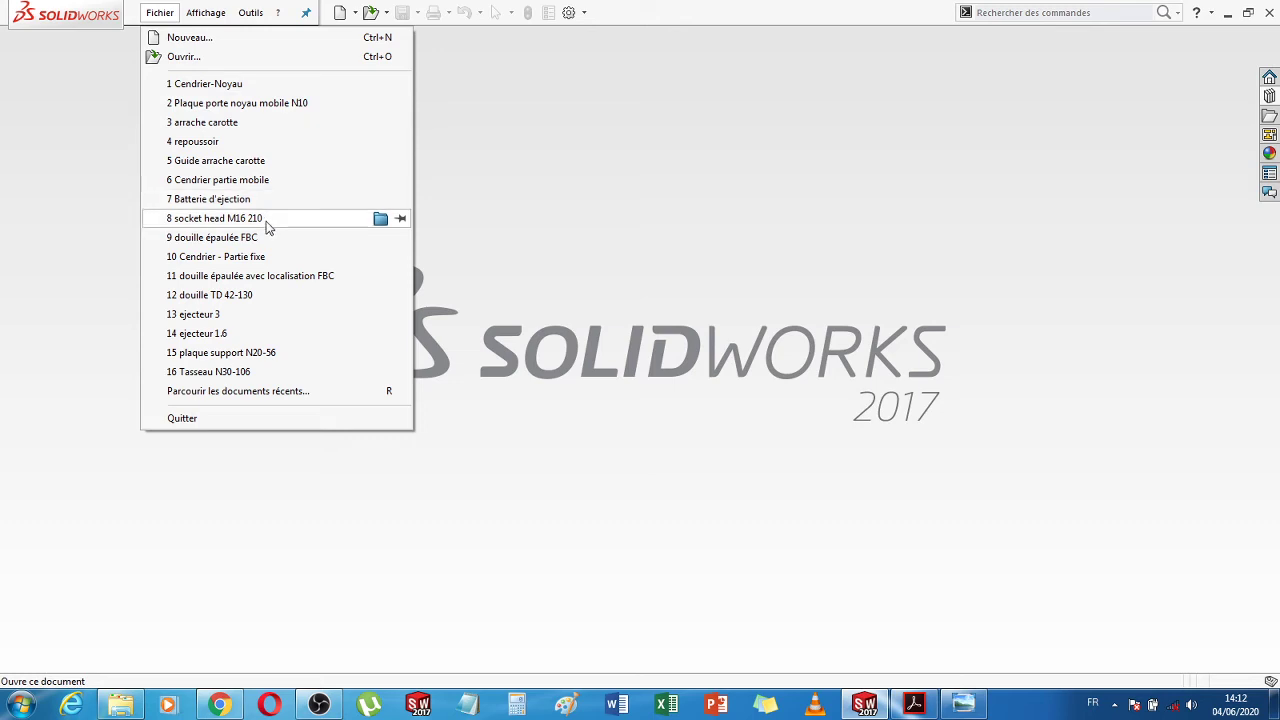
pyautogui.moveTo(268, 228)
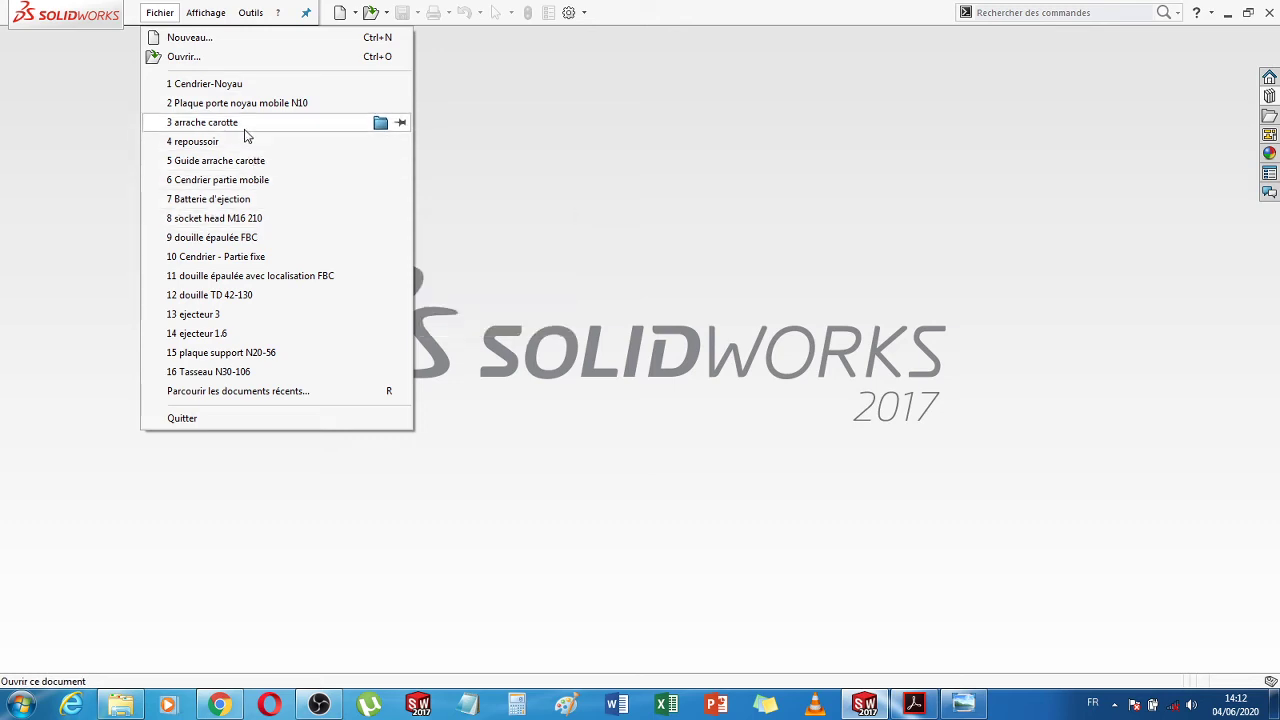
pyautogui.moveTo(245, 135)
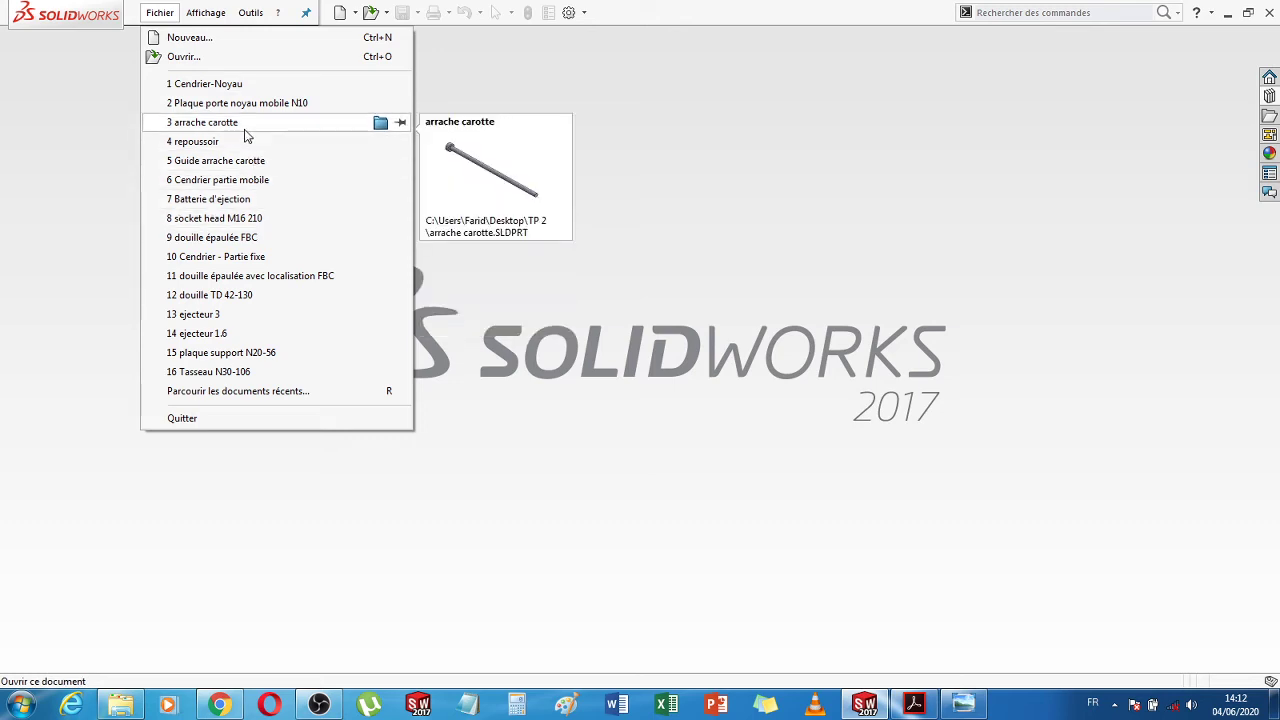
pyautogui.click(194, 56)
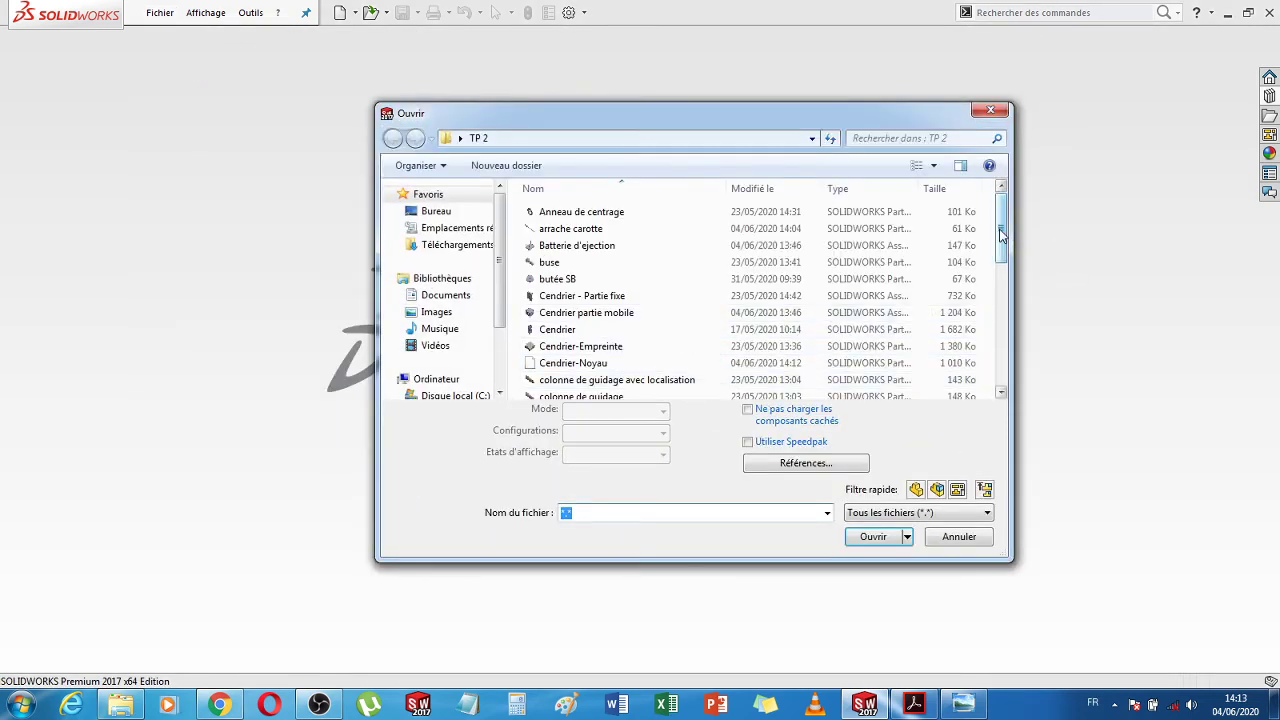
pyautogui.moveTo(1001, 233)
pyautogui.mouseDown()
pyautogui.moveTo(1010, 367)
pyautogui.moveTo(1014, 222)
pyautogui.mouseUp()
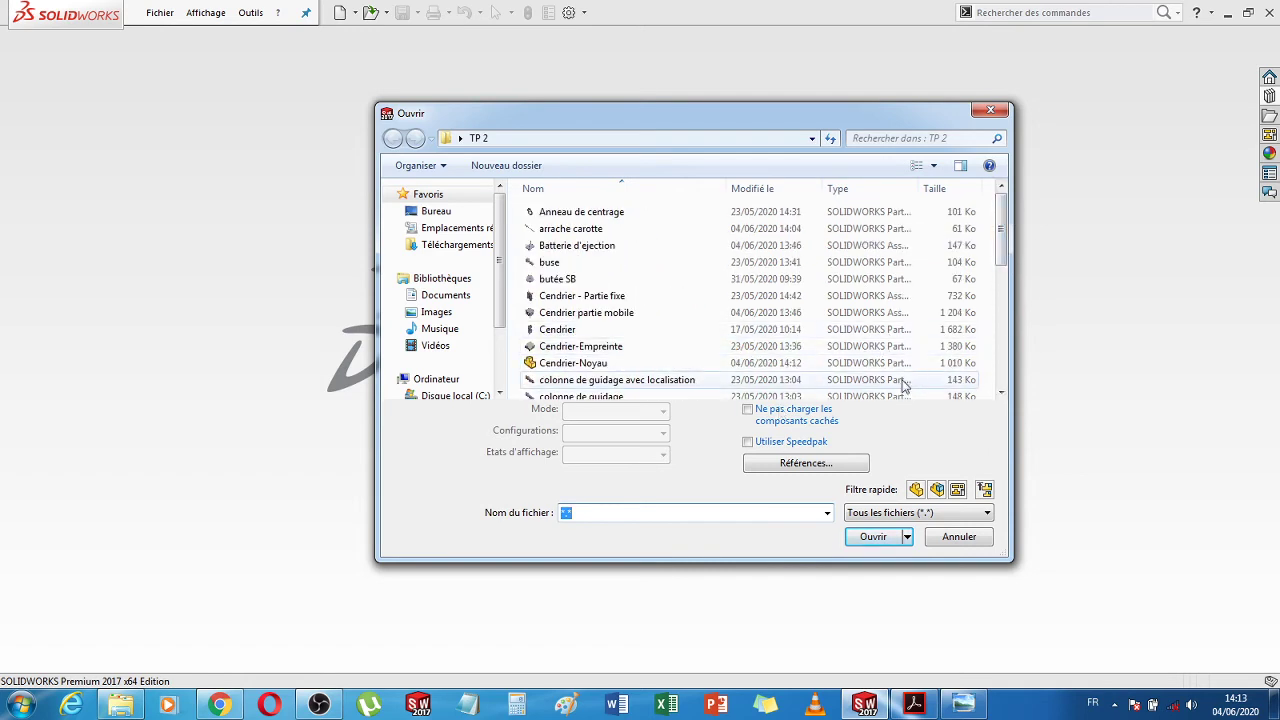
pyautogui.doubleClick(588, 313)
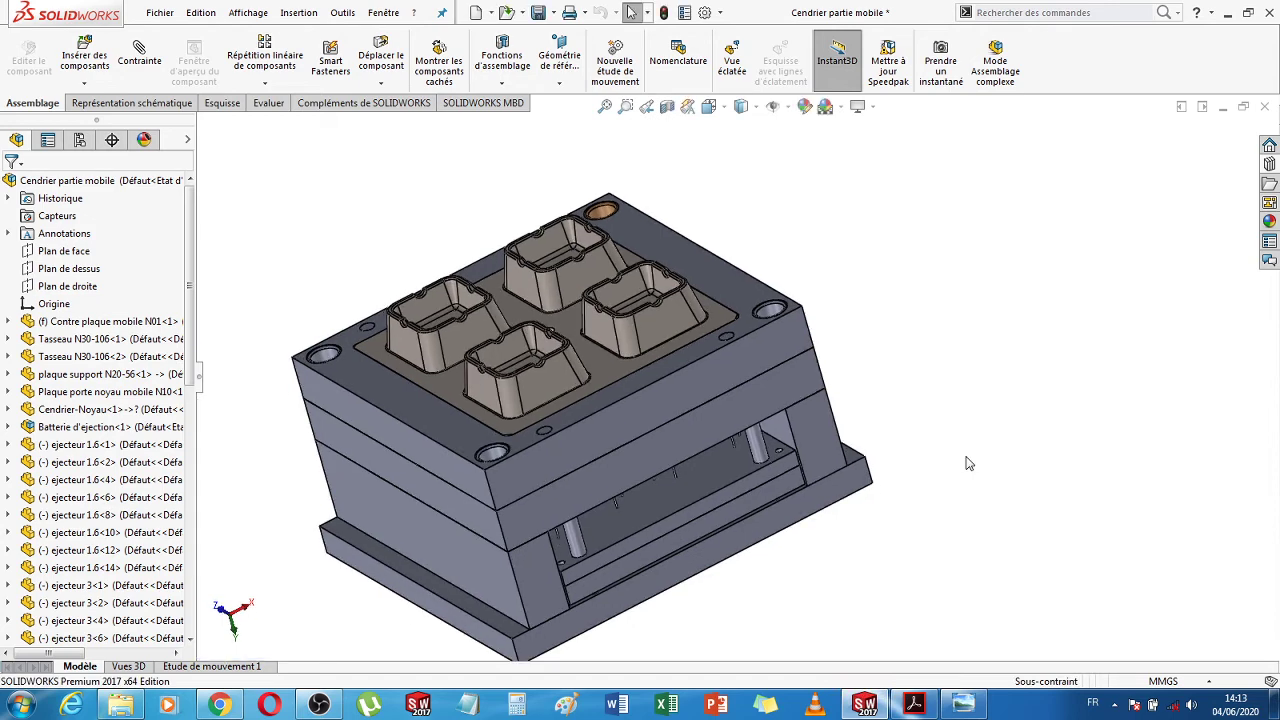
# Open the contre plaque ejectrice N40 part from the ejector plates in the mold assembly
pyautogui.moveTo(949, 460); pyautogui.dragTo(923, 461, button='middle')
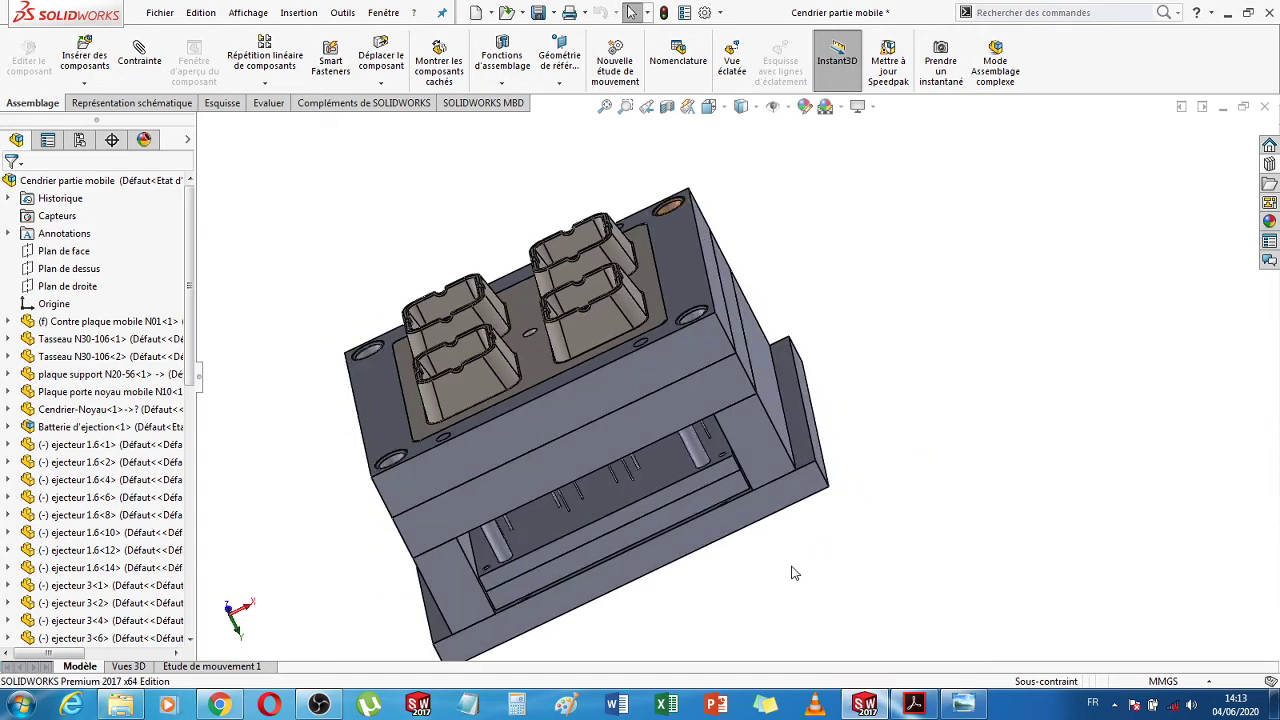
pyautogui.click(677, 488)
pyautogui.click(729, 389)
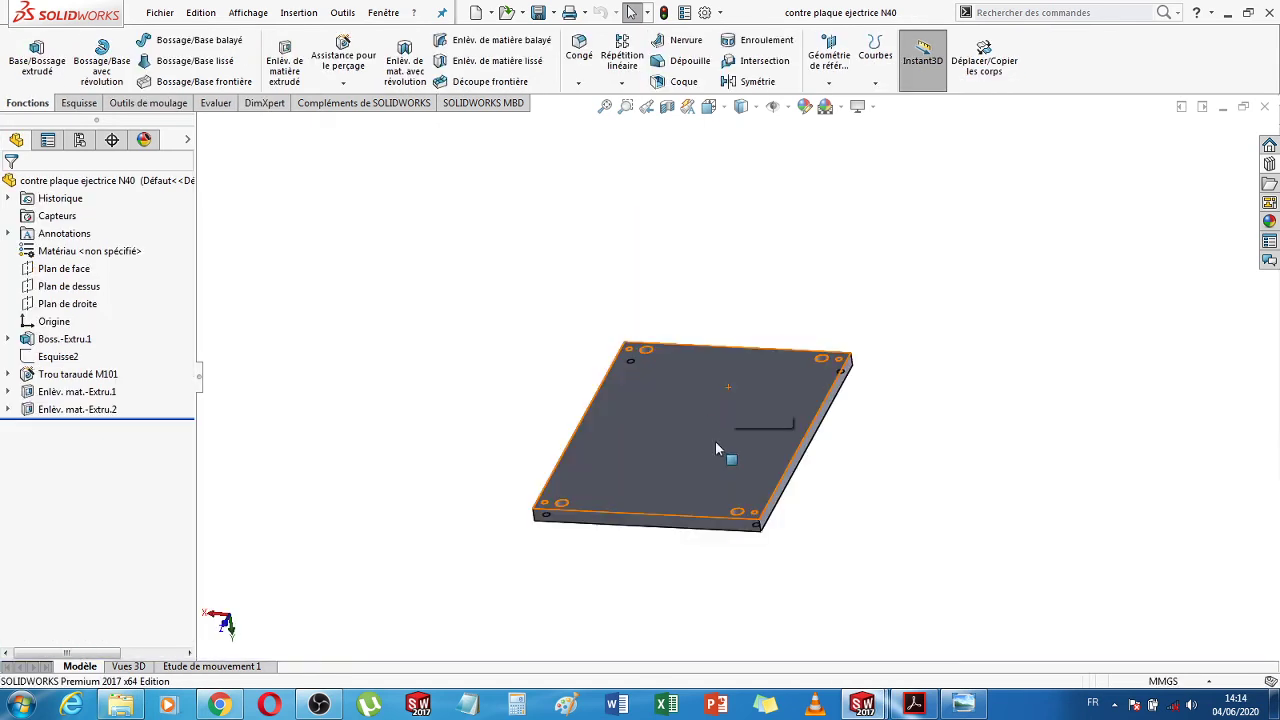
# Sketch a circle about 22 mm in diameter centred on the origin of the plate's large face with the counterbored corner holes
pyautogui.moveTo(943, 466); pyautogui.dragTo(952, 562, button='middle')
pyautogui.scroll(-3, 690, 366)
pyautogui.scroll(1, 677, 389)
pyautogui.moveTo(677, 389); pyautogui.dragTo(745, 379, button='middle')
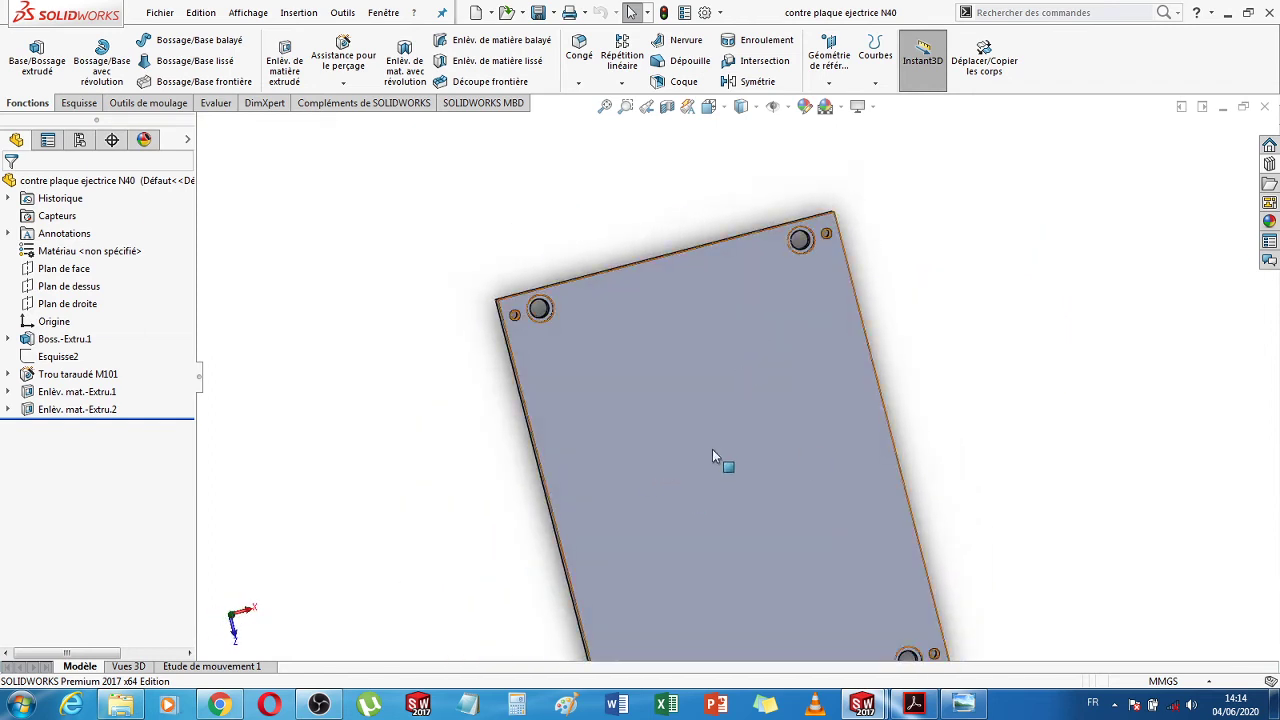
pyautogui.moveTo(957, 420); pyautogui.dragTo(1114, 394, button='middle')
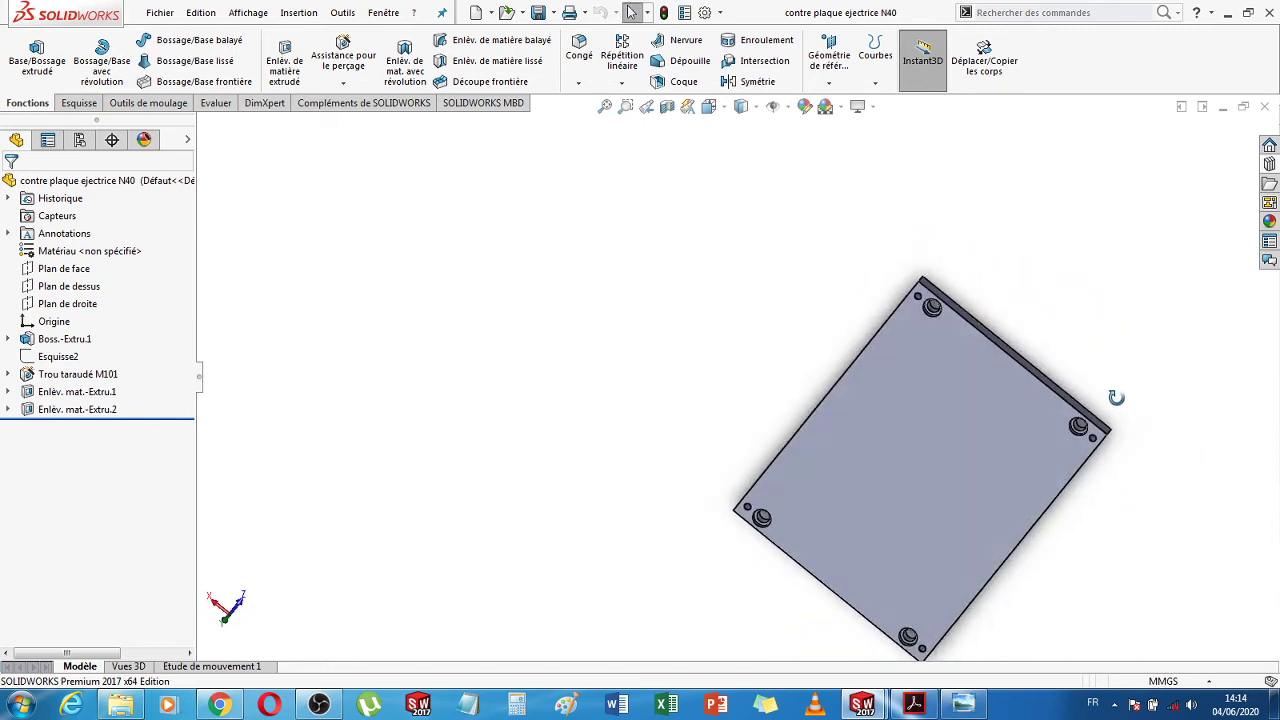
pyautogui.click(968, 482)
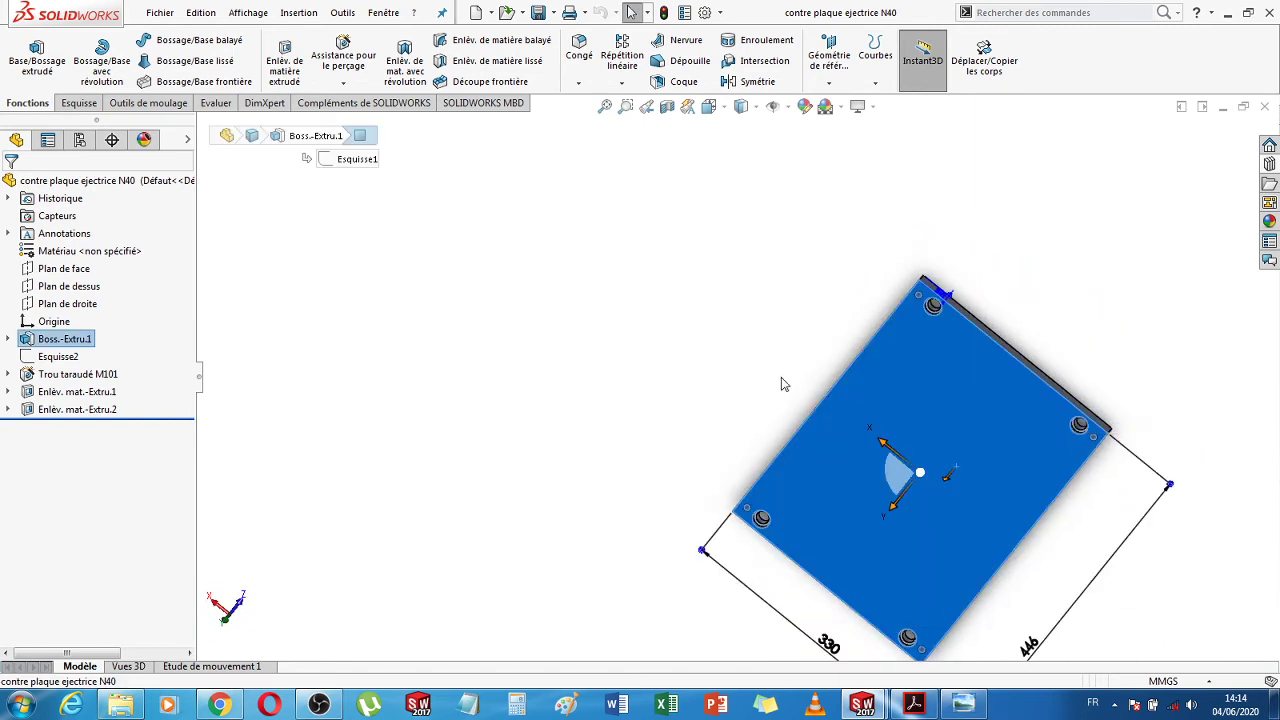
pyautogui.click(726, 107)
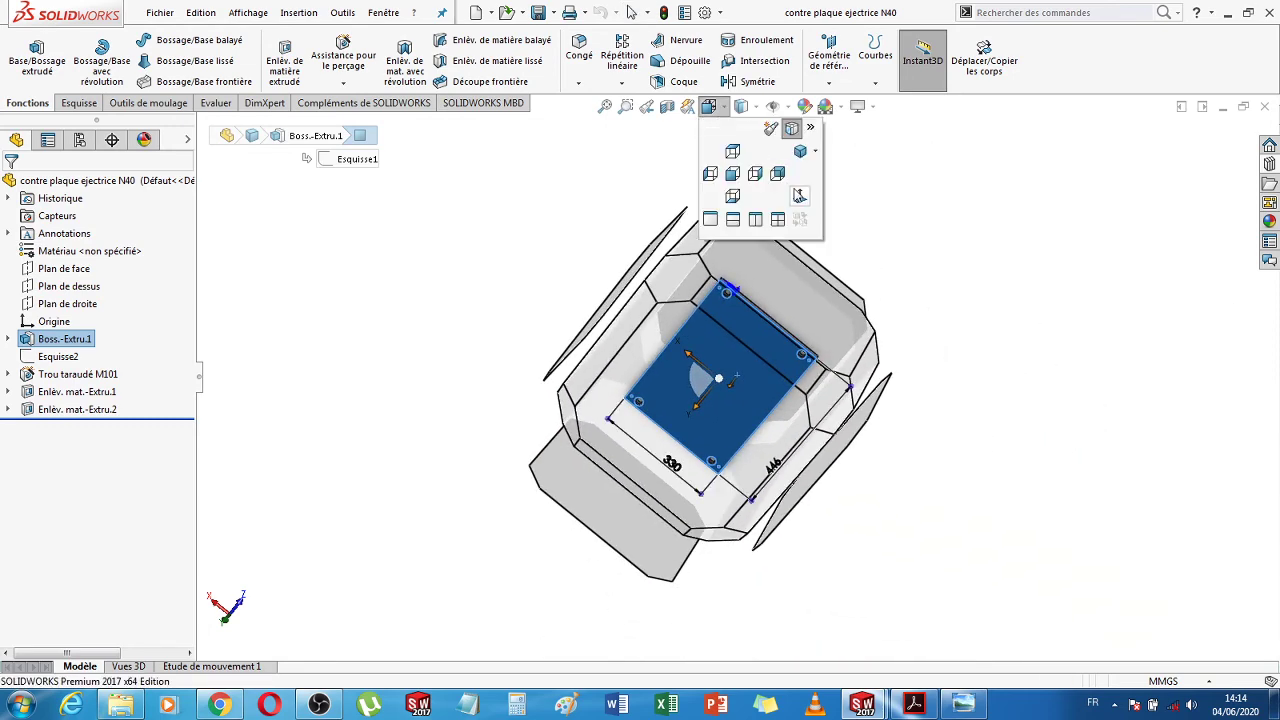
pyautogui.click(799, 196)
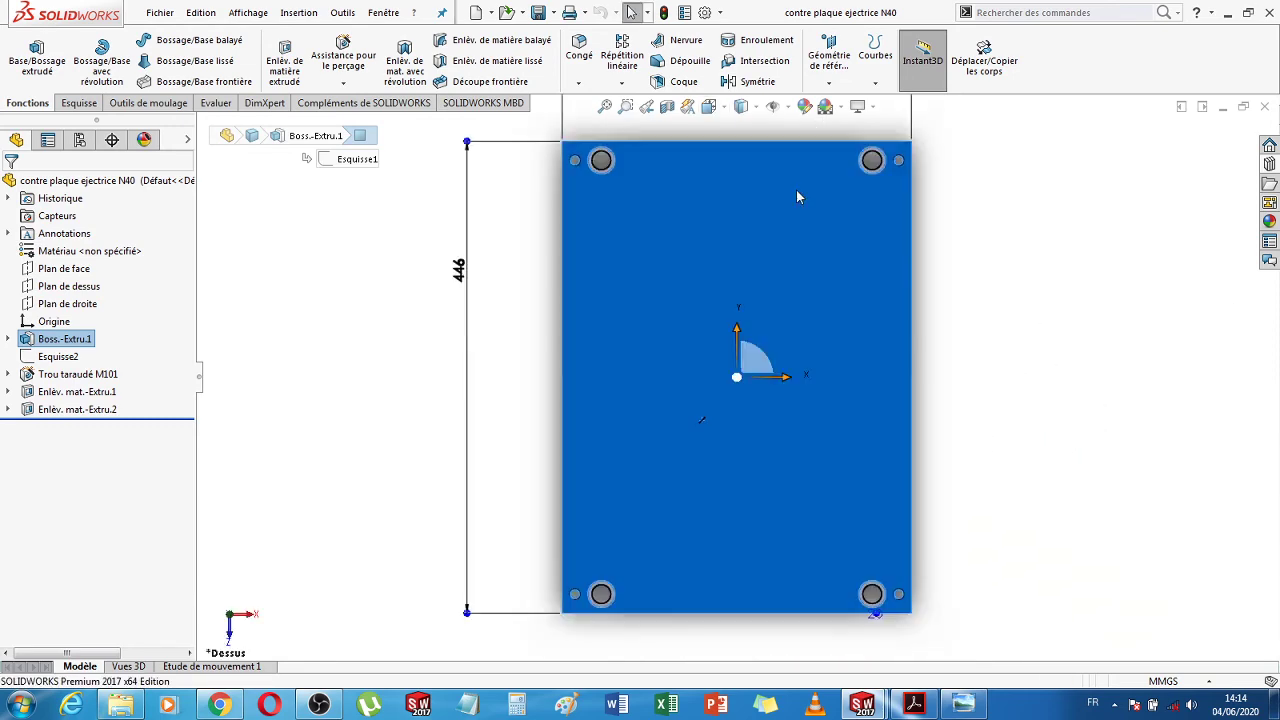
pyautogui.click(78, 103)
pyautogui.click(158, 42)
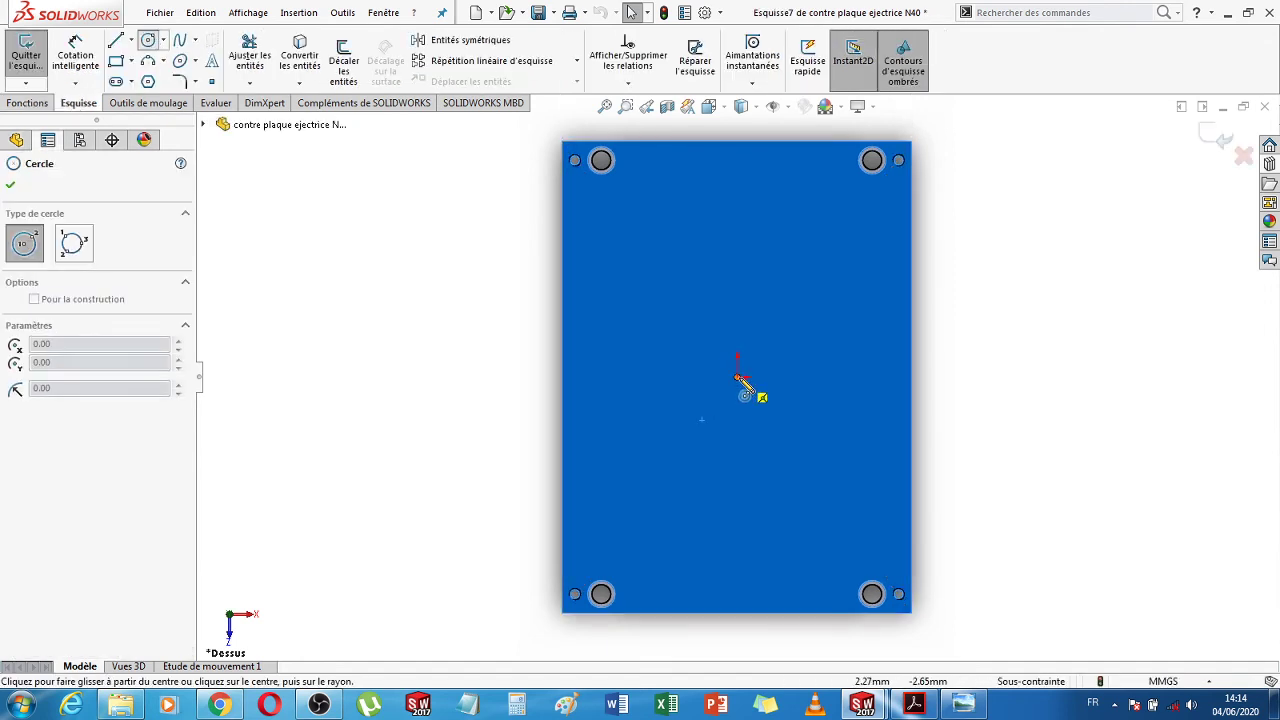
pyautogui.click(737, 377)
pyautogui.click(739, 390)
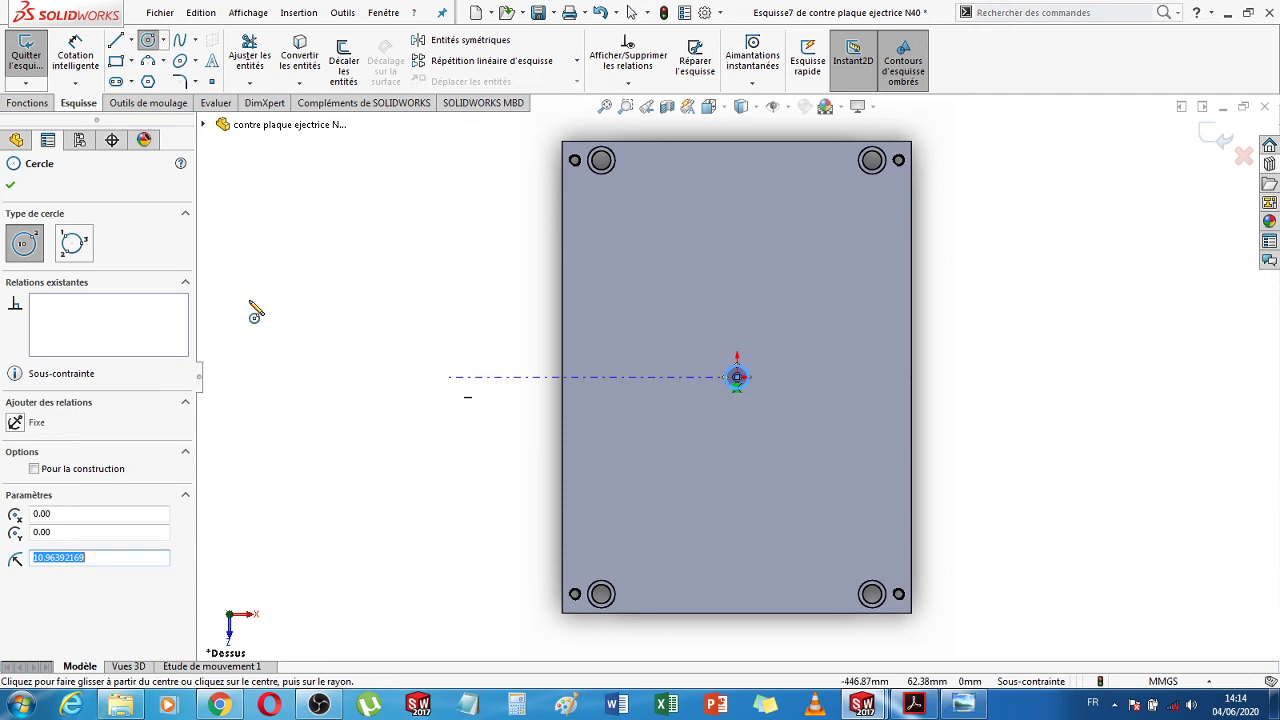
# Dimension the central circle's diameter to 12 mm
pyautogui.click(78, 50)
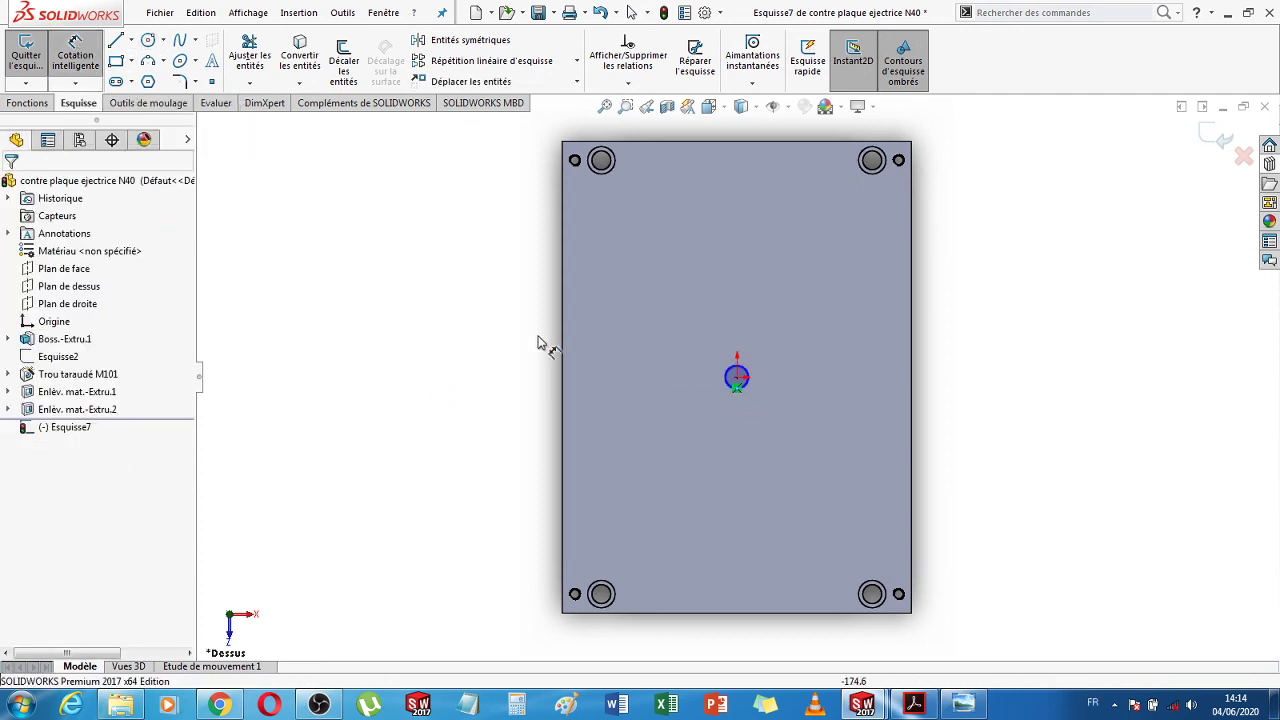
pyautogui.click(735, 377)
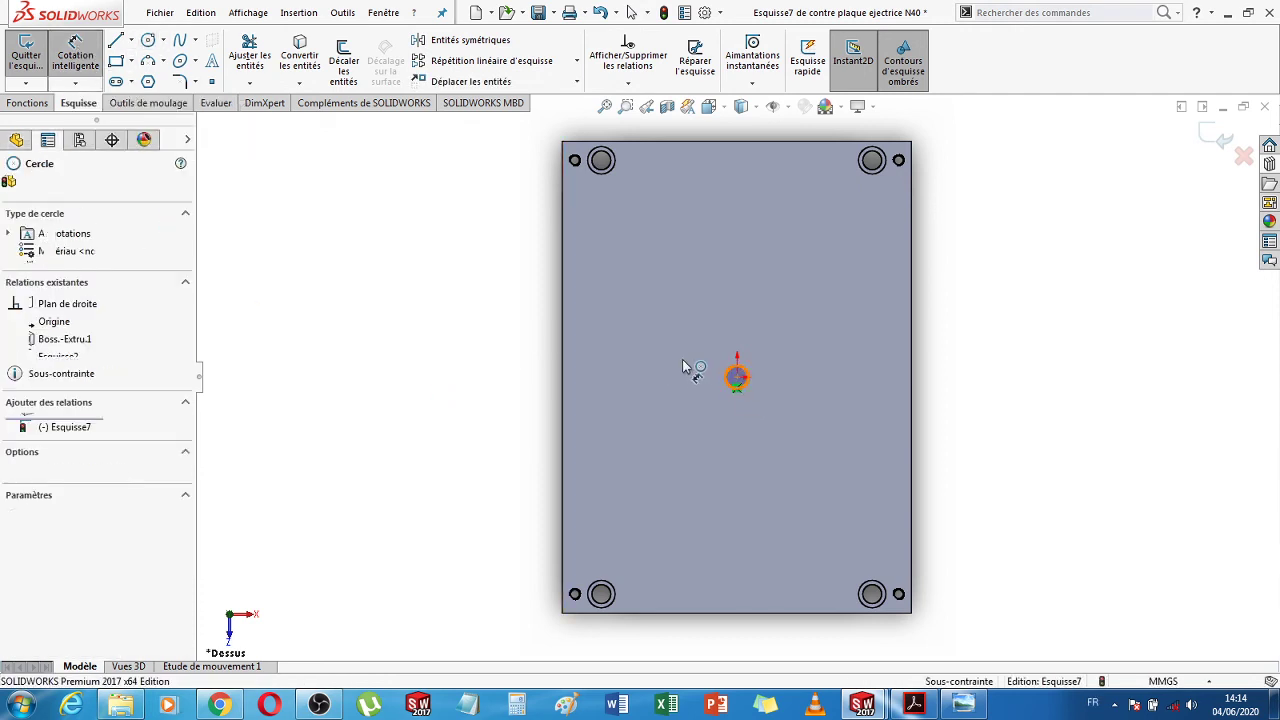
pyautogui.click(684, 367)
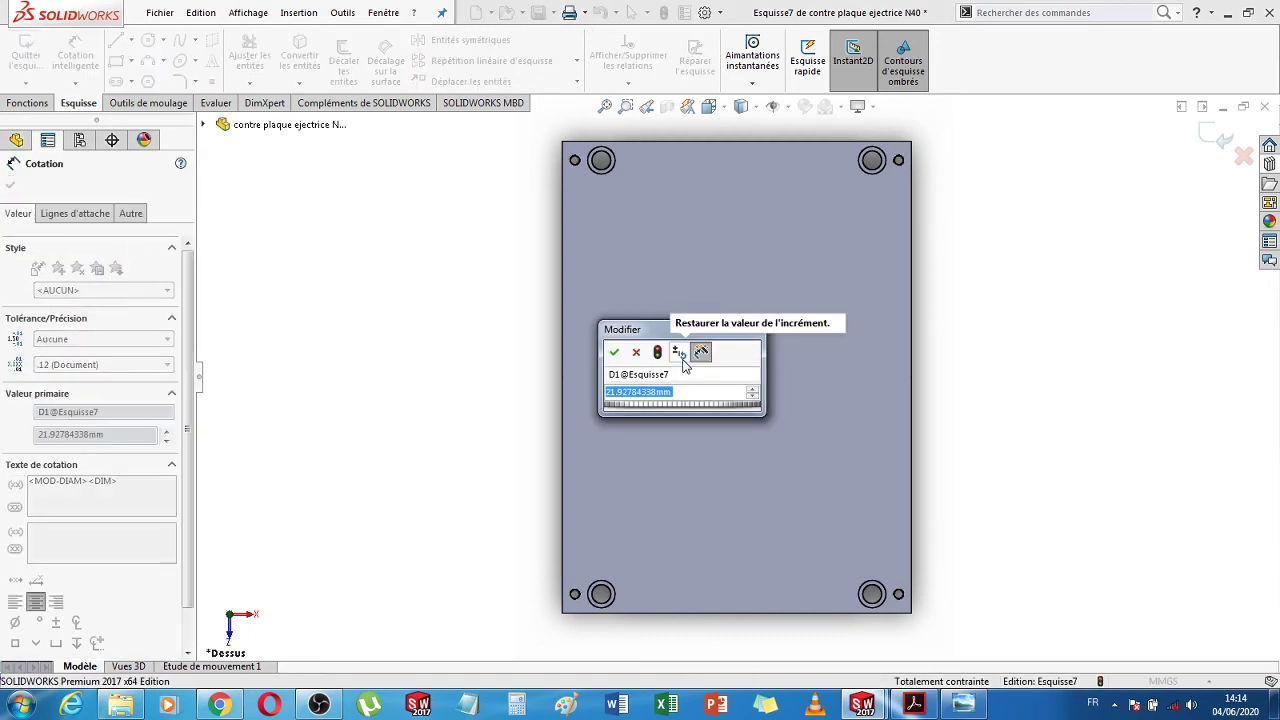
pyautogui.write('12')
pyautogui.press('Return')
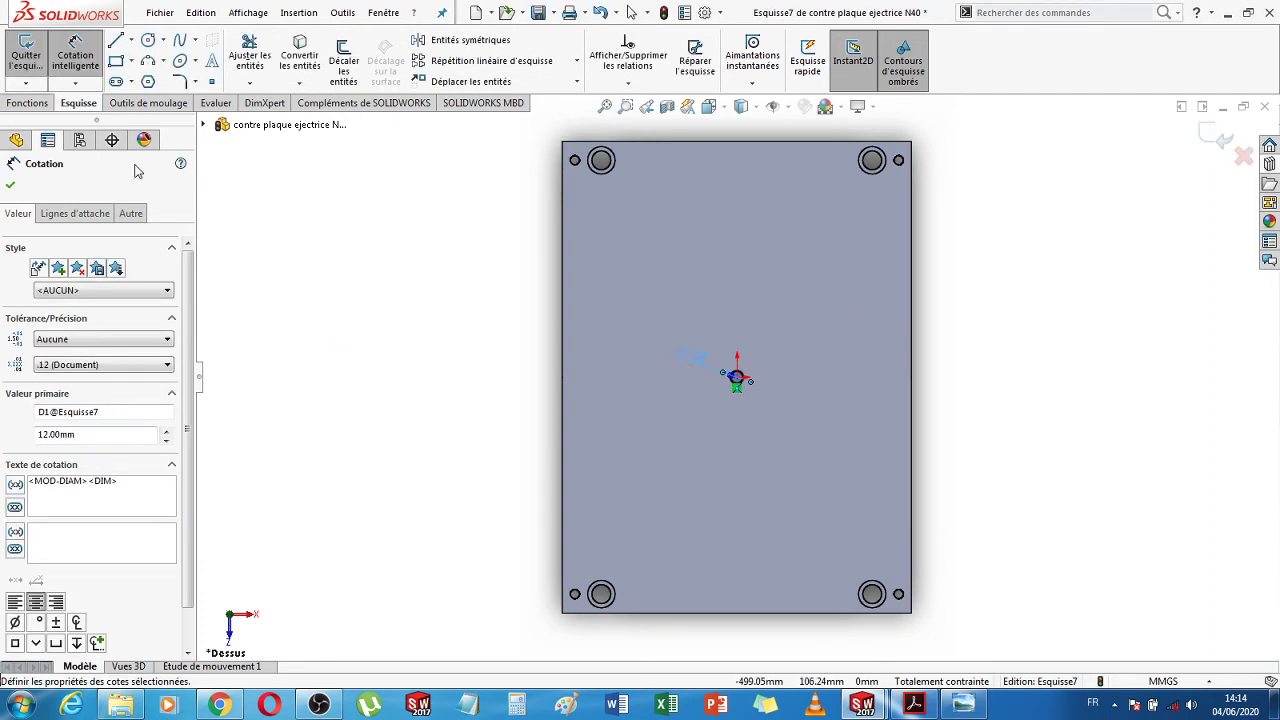
# Cut the 12 mm circle into the plate as a blind (Borgne) extruded cut 5 mm deep
pyautogui.click(29, 105)
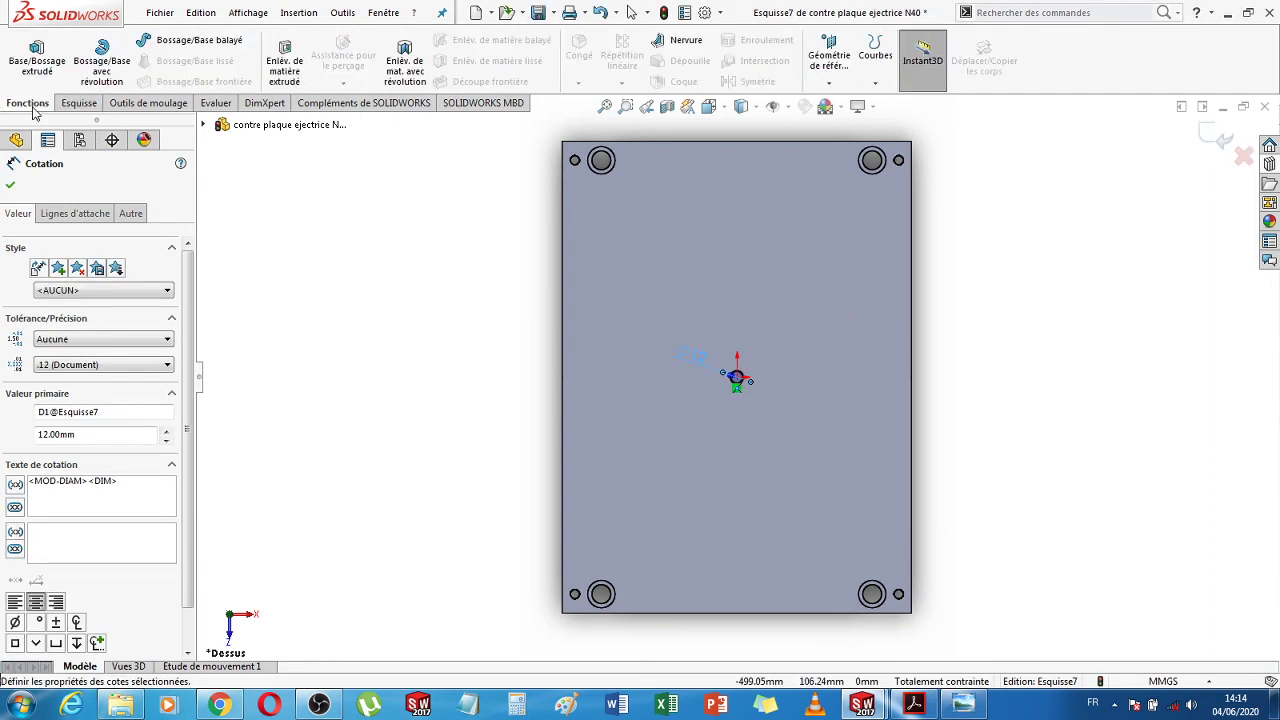
pyautogui.click(288, 64)
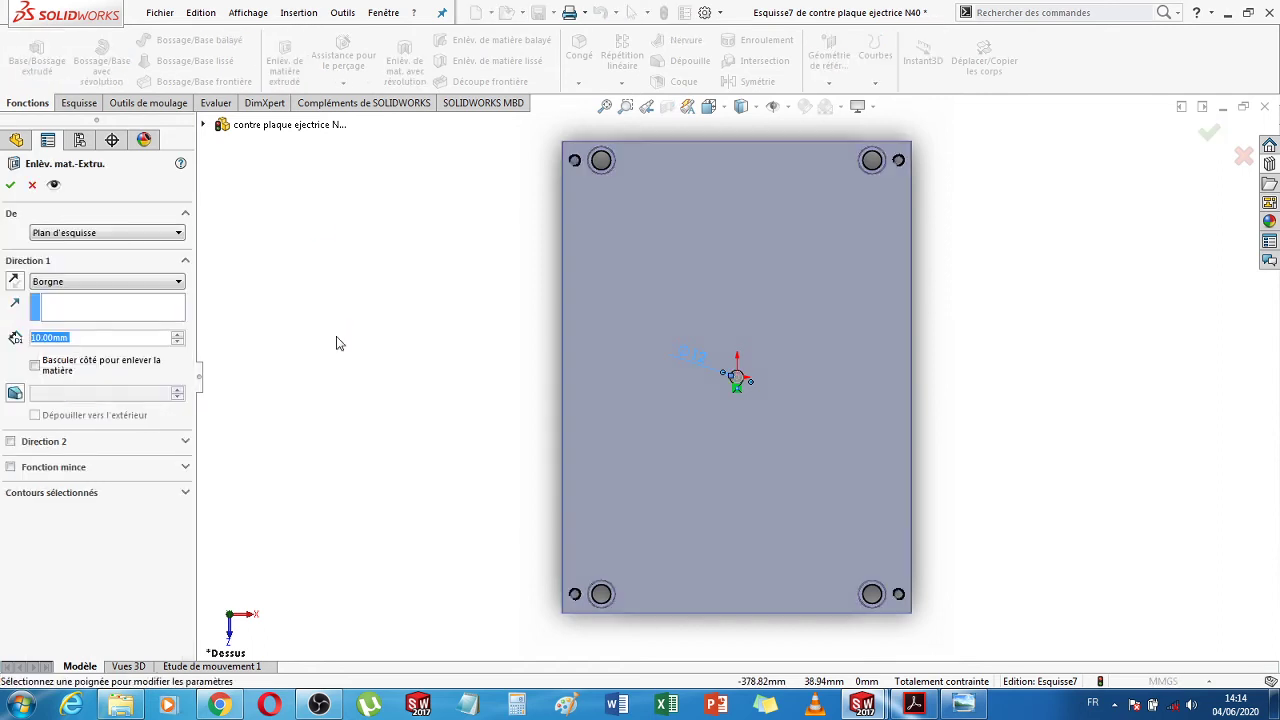
pyautogui.write('5')
pyautogui.press('Return')
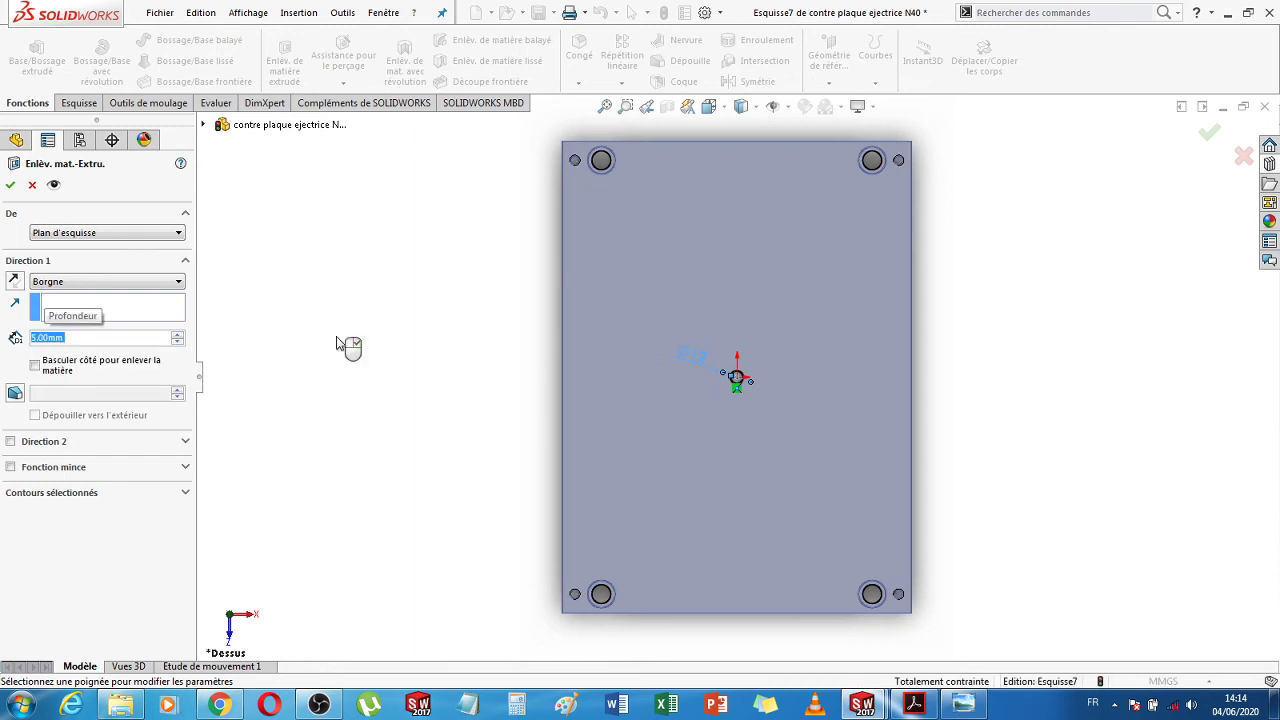
pyautogui.click(10, 186)
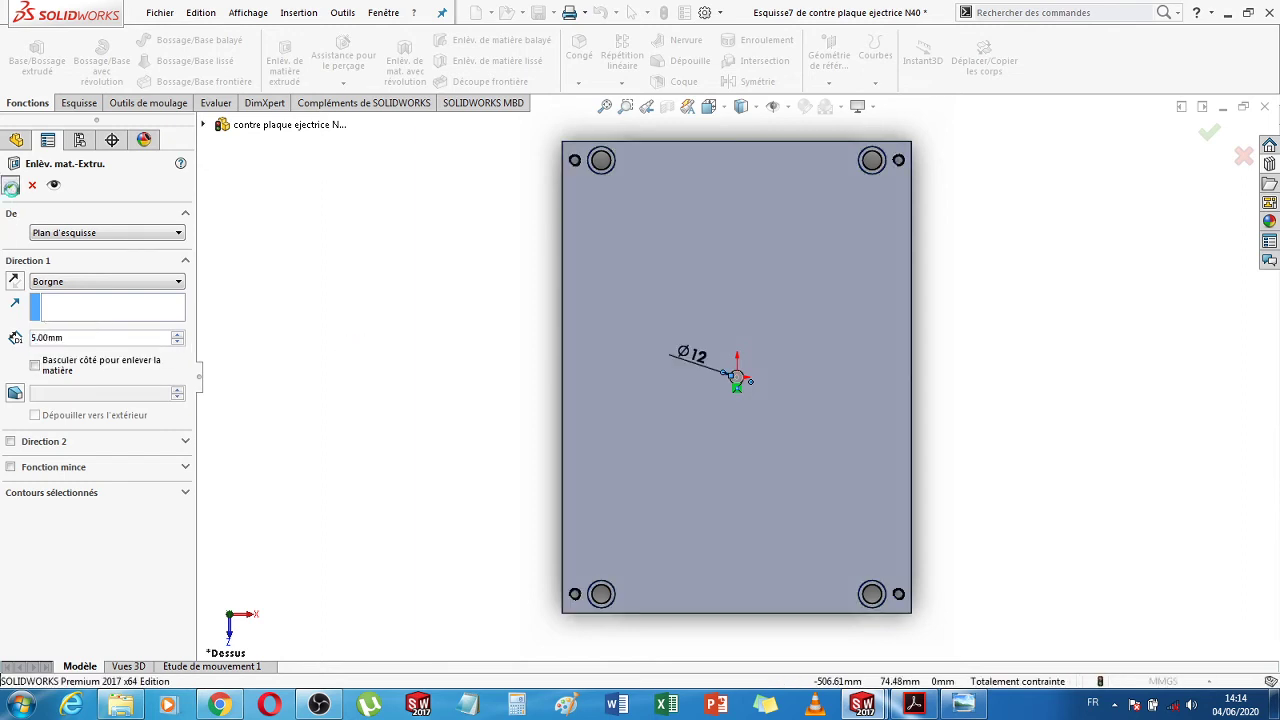
# Sketch a circle about 4.3 mm in diameter on the same plate face, concentric with the 12 mm recess
pyautogui.scroll(-6, 735, 380)
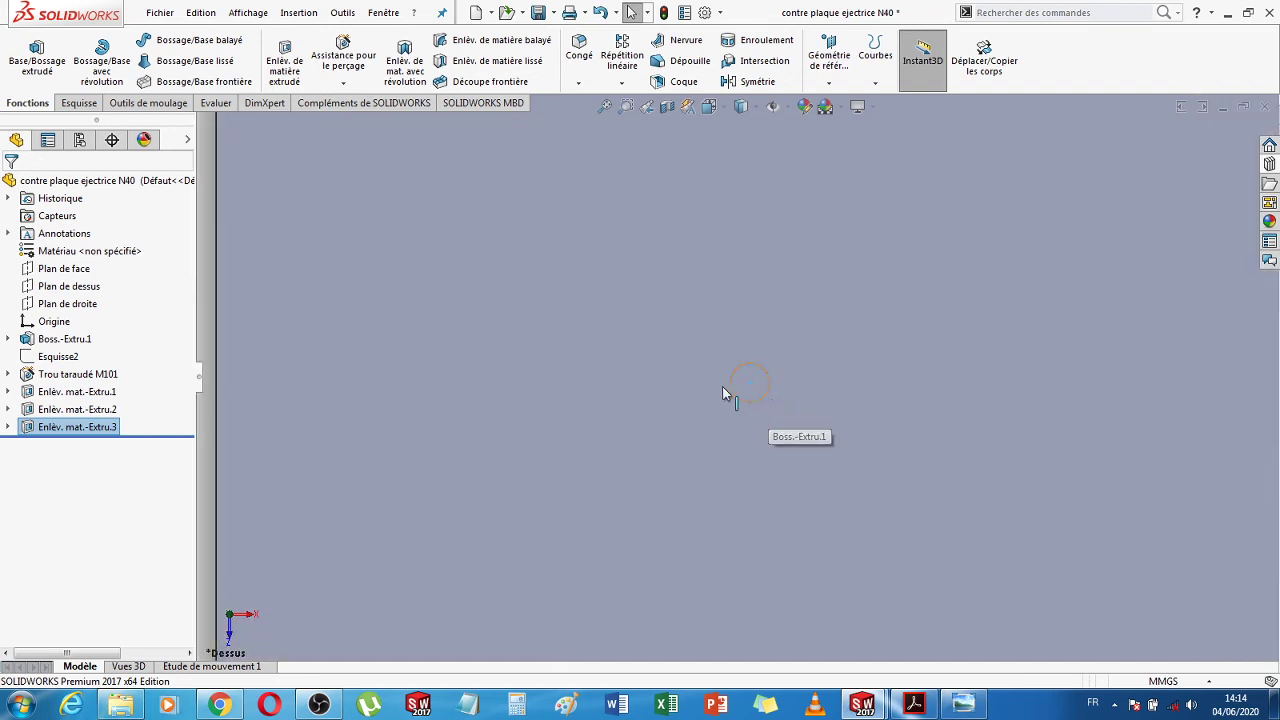
pyautogui.click(563, 367)
pyautogui.click(86, 104)
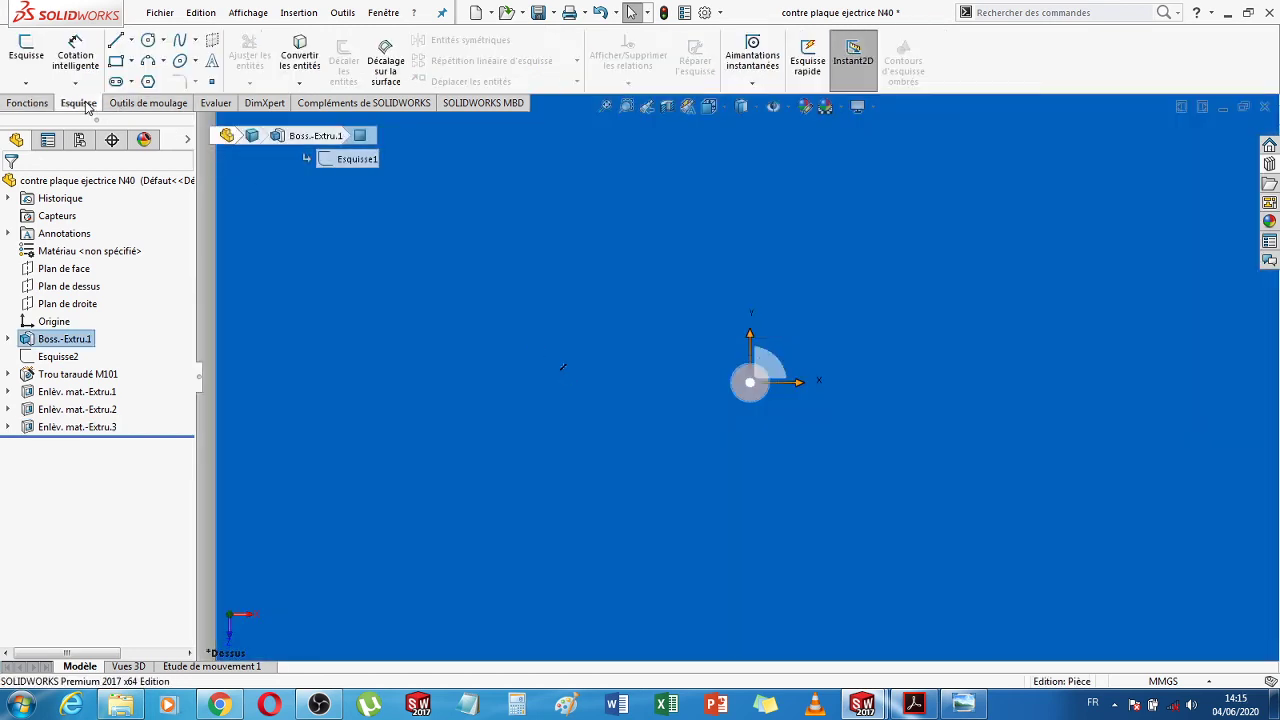
pyautogui.click(148, 40)
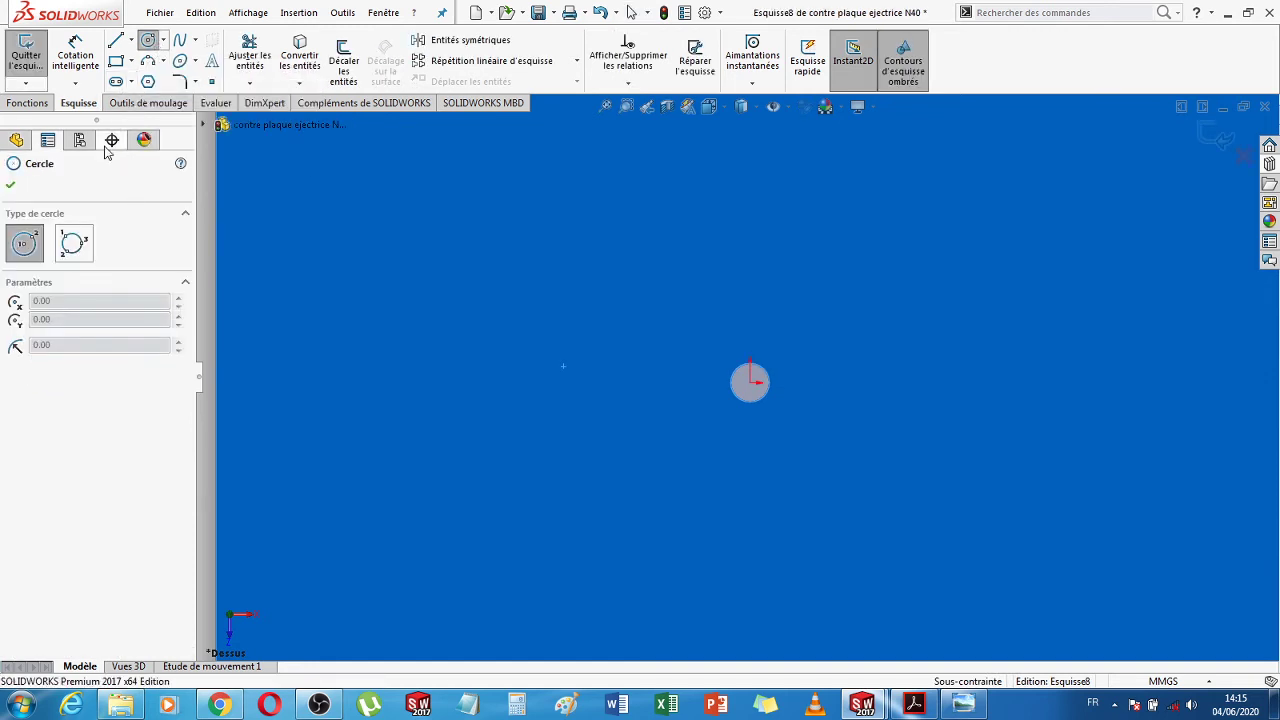
pyautogui.click(752, 384)
pyautogui.click(757, 395)
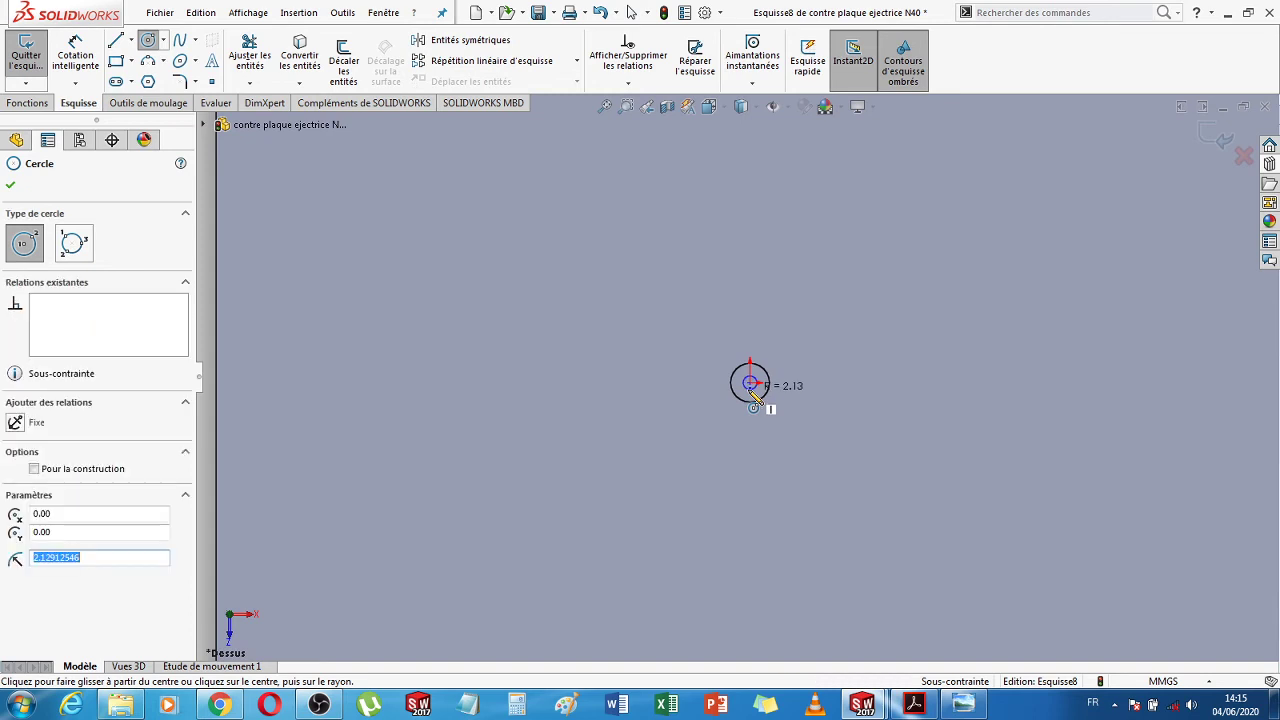
# Dimension the inner circle's diameter to 6 mm
pyautogui.click(75, 55)
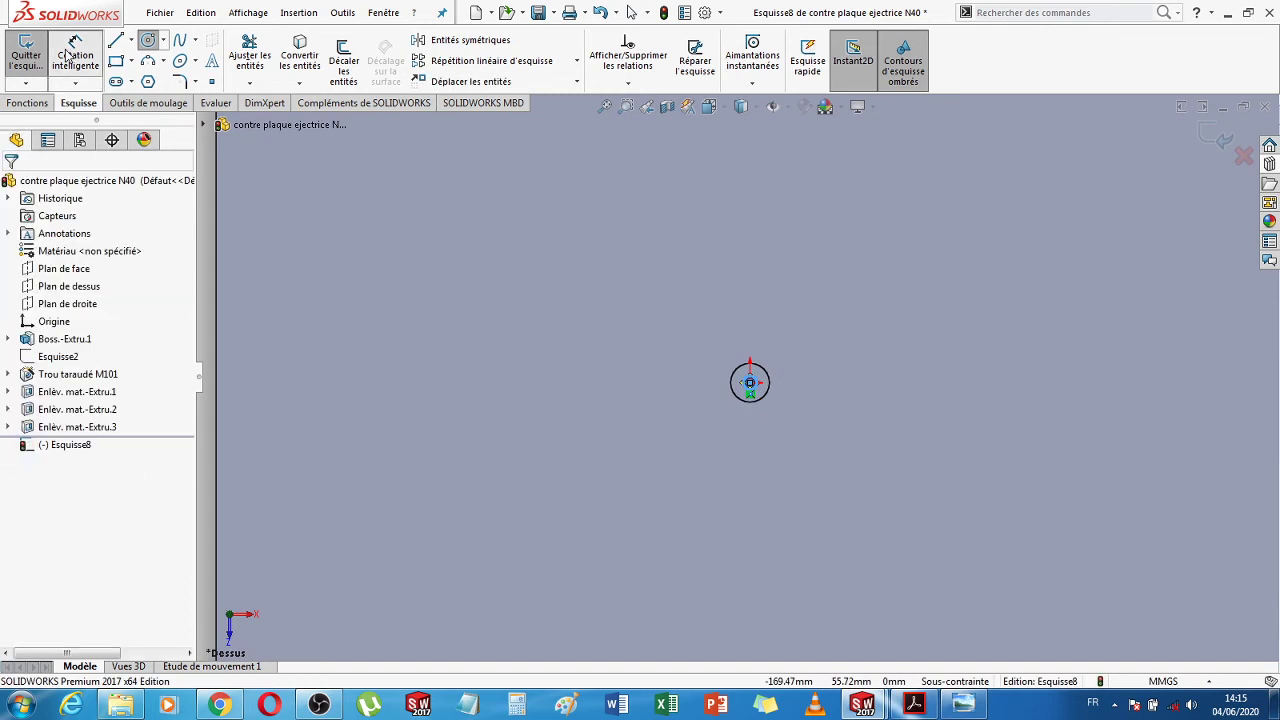
pyautogui.click(750, 384)
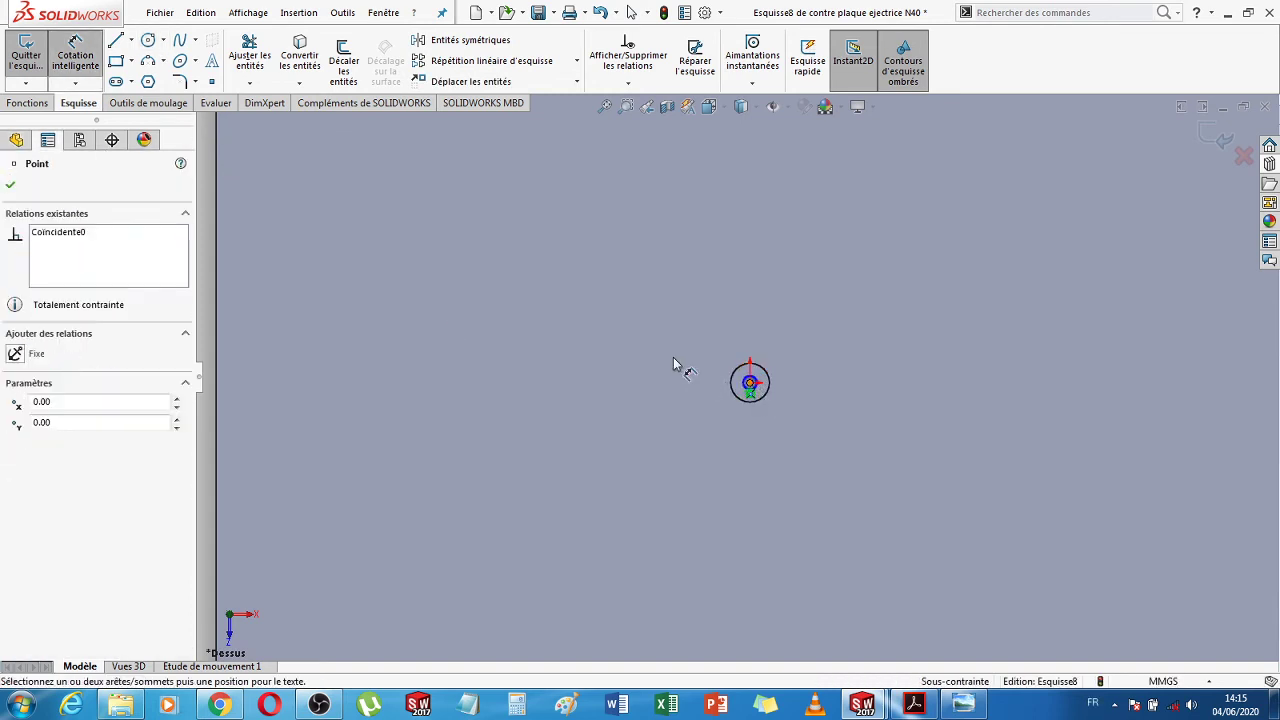
pyautogui.click(872, 460)
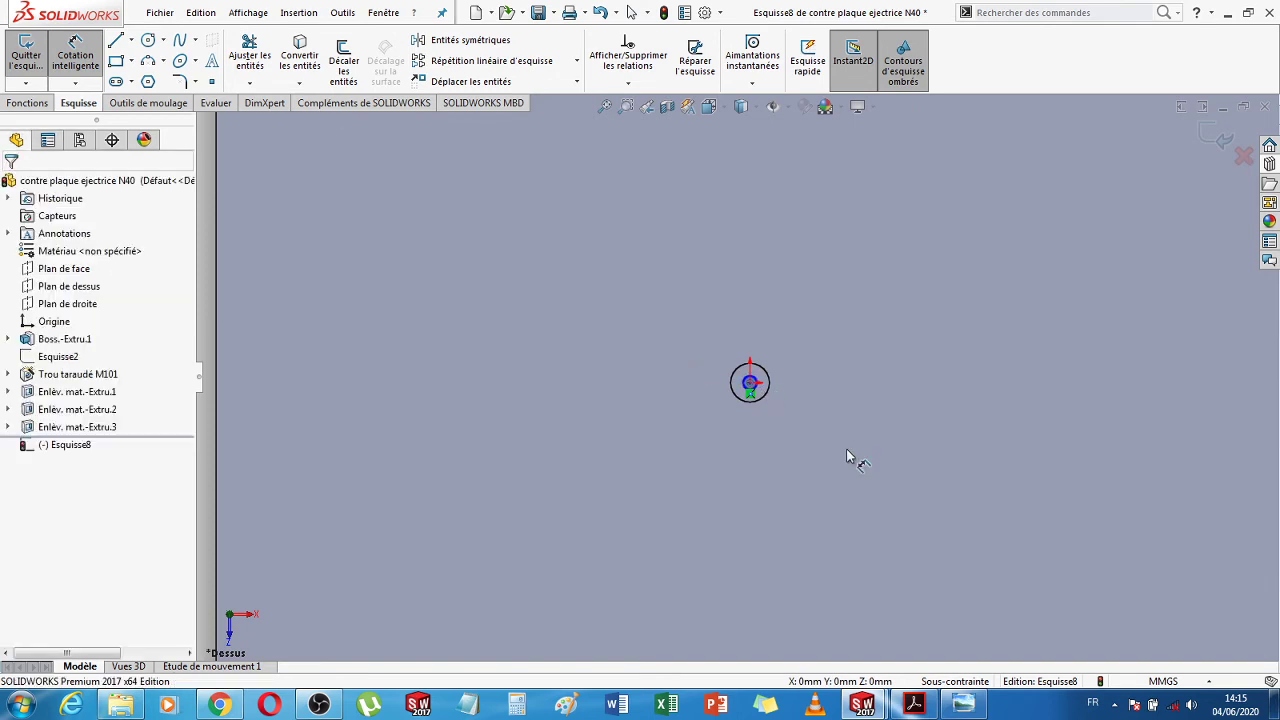
pyautogui.click(784, 358)
pyautogui.click(812, 342)
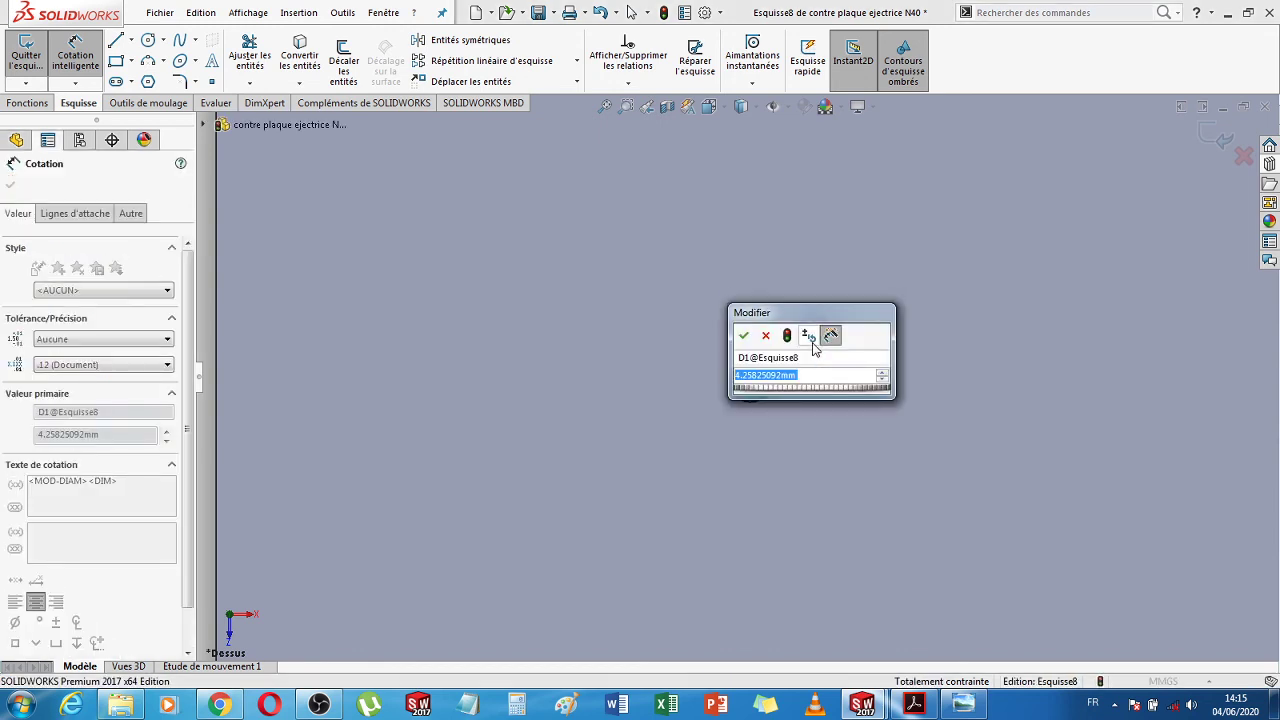
pyautogui.write('6')
pyautogui.press('Return')
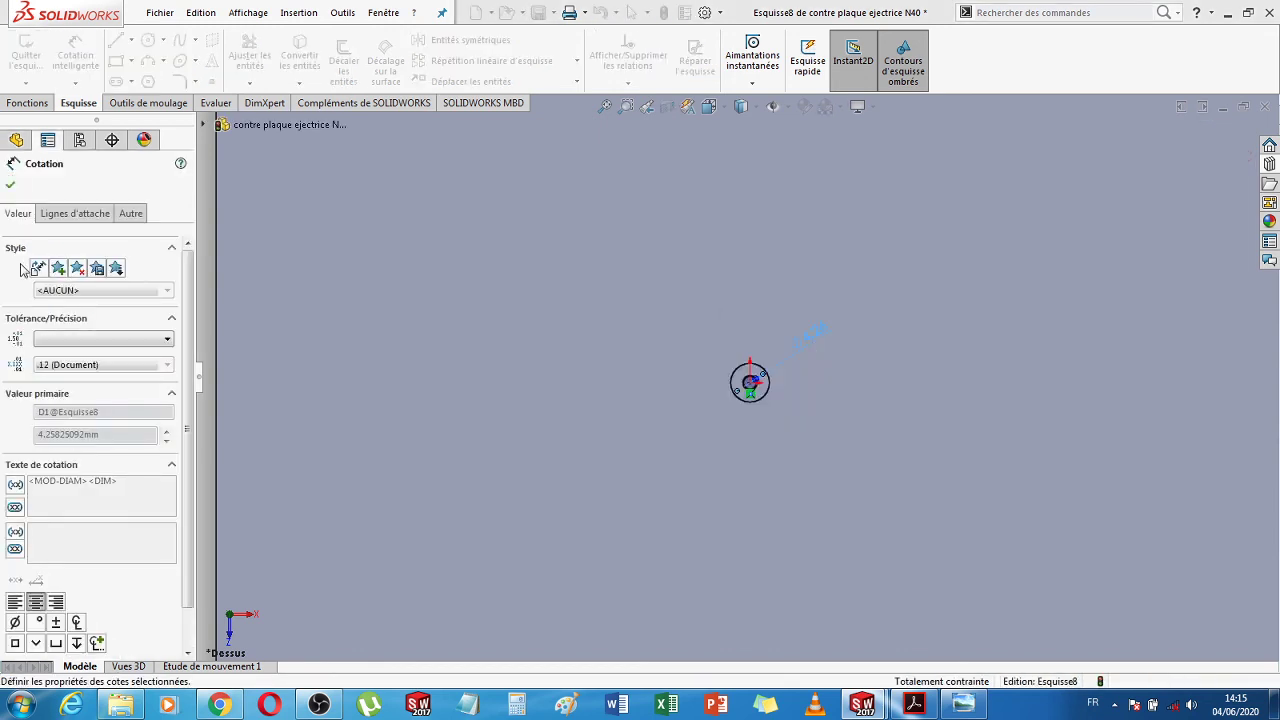
pyautogui.click(13, 187)
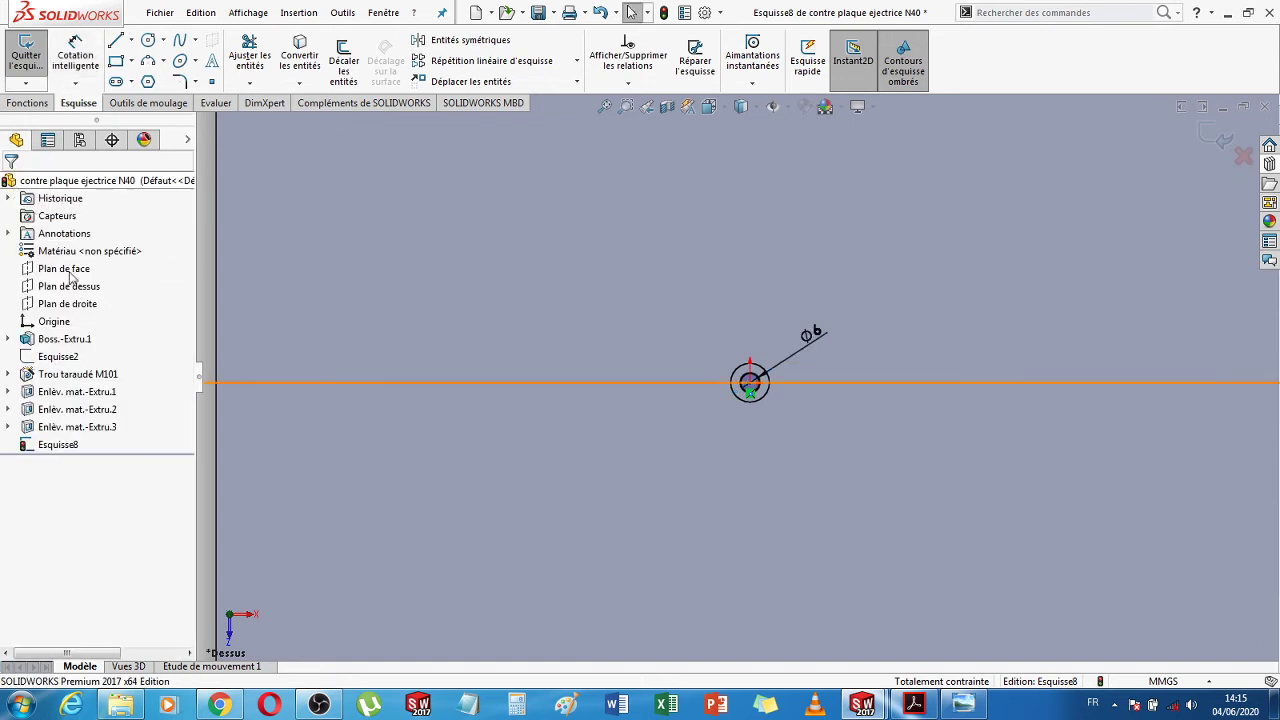
# Cut the 6 mm circle through the whole plate with an extruded cut set to "A travers tout"
pyautogui.click(27, 103)
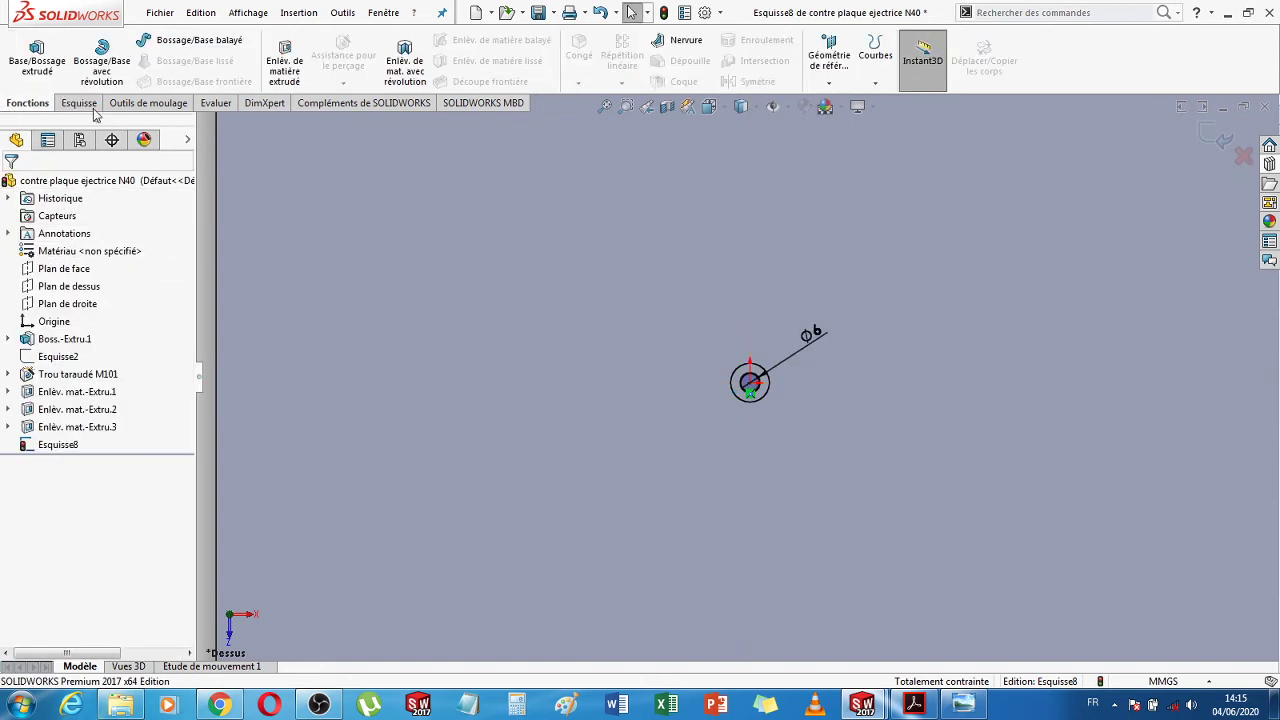
pyautogui.click(285, 66)
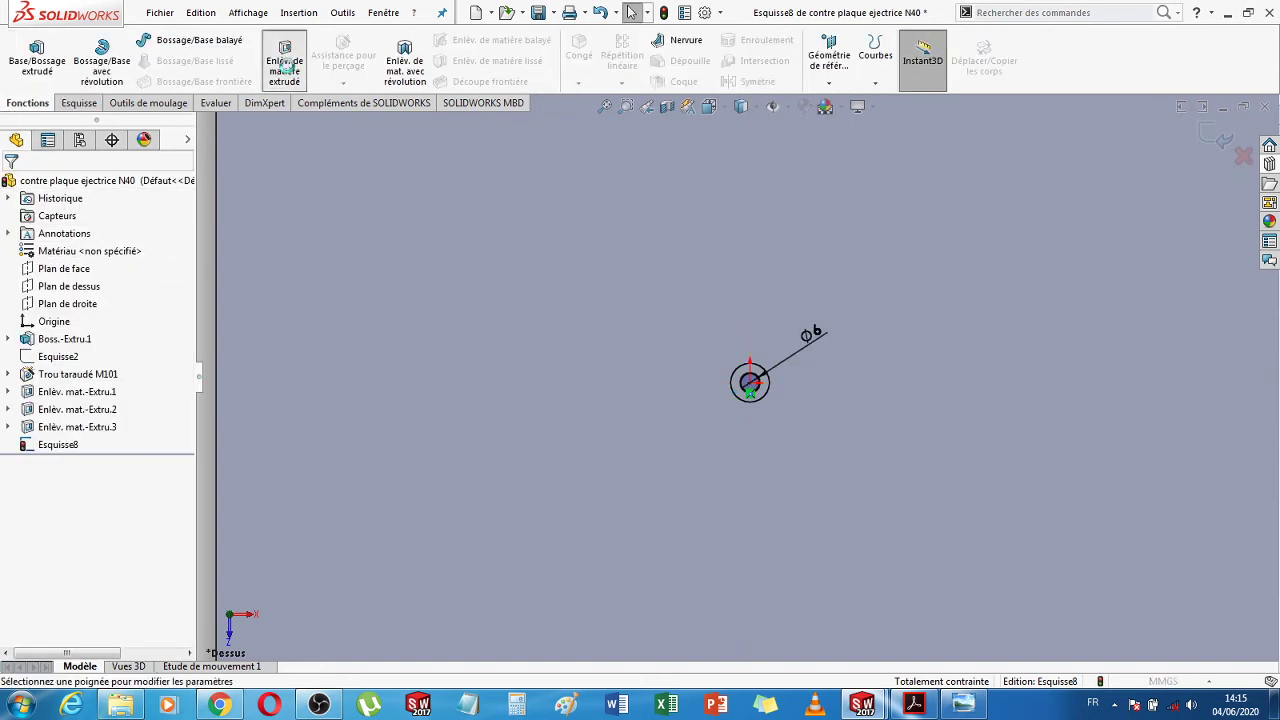
pyautogui.click(120, 285)
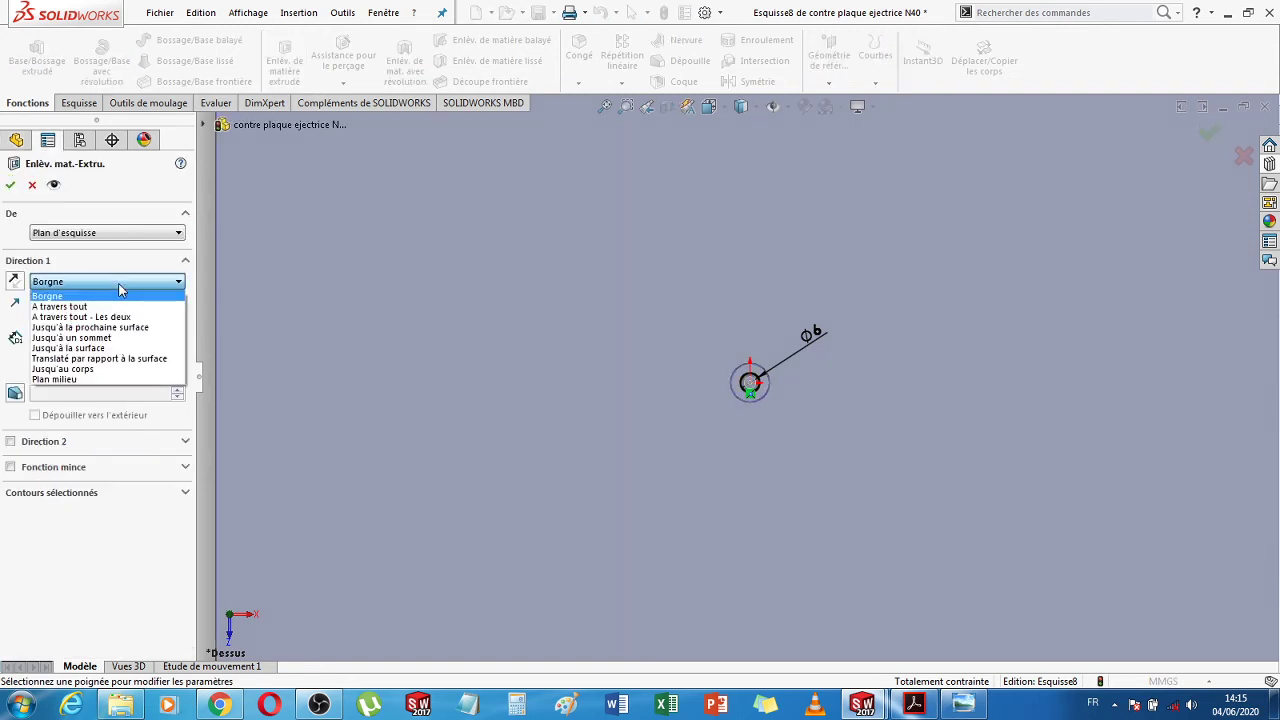
pyautogui.click(110, 299)
pyautogui.click(9, 184)
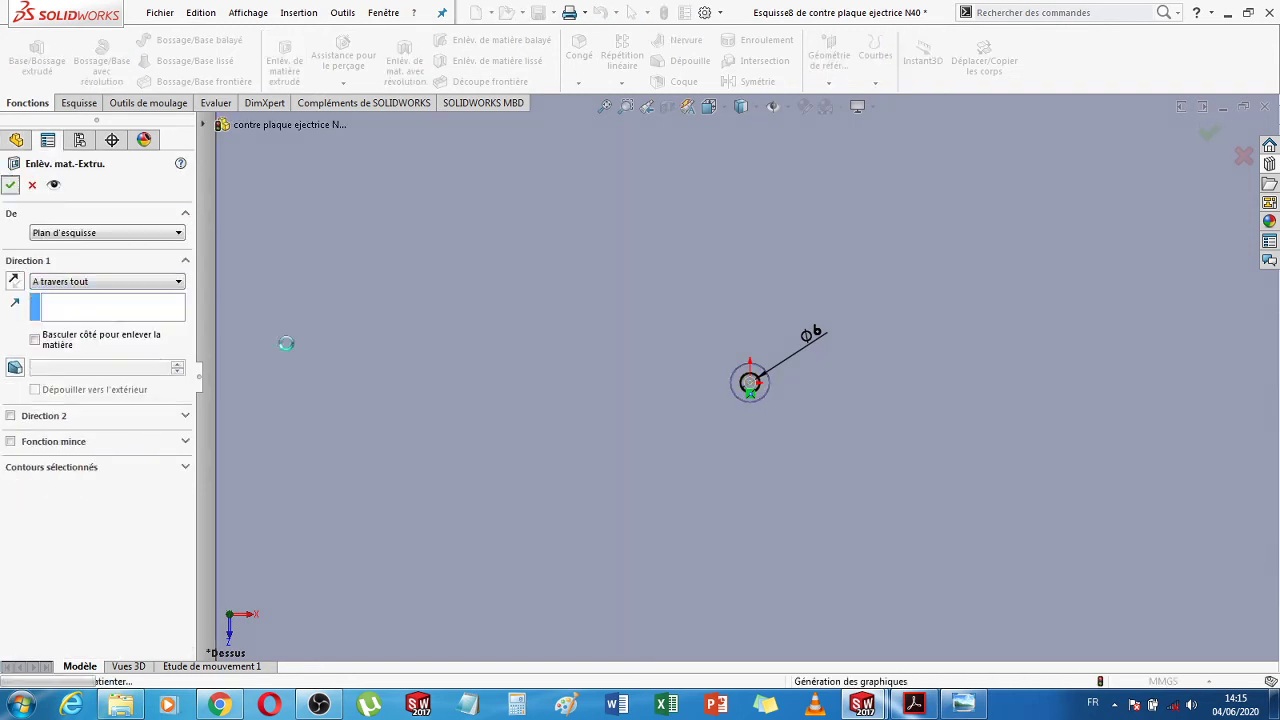
# Save and close the contre plaque ejectrice N40 part, rebuilding the Cendrier partie mobile assembly
pyautogui.press('f')
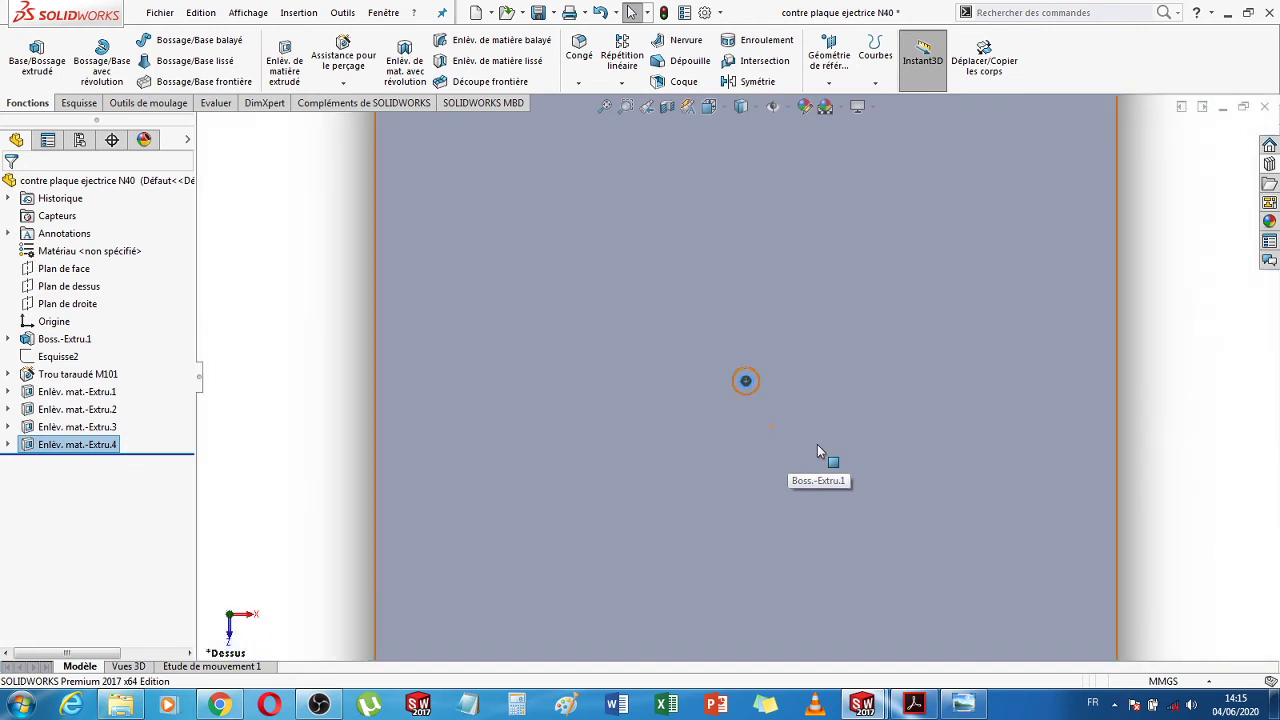
pyautogui.moveTo(1023, 351); pyautogui.dragTo(791, 400, button='middle')
pyautogui.scroll(-5, 745, 405)
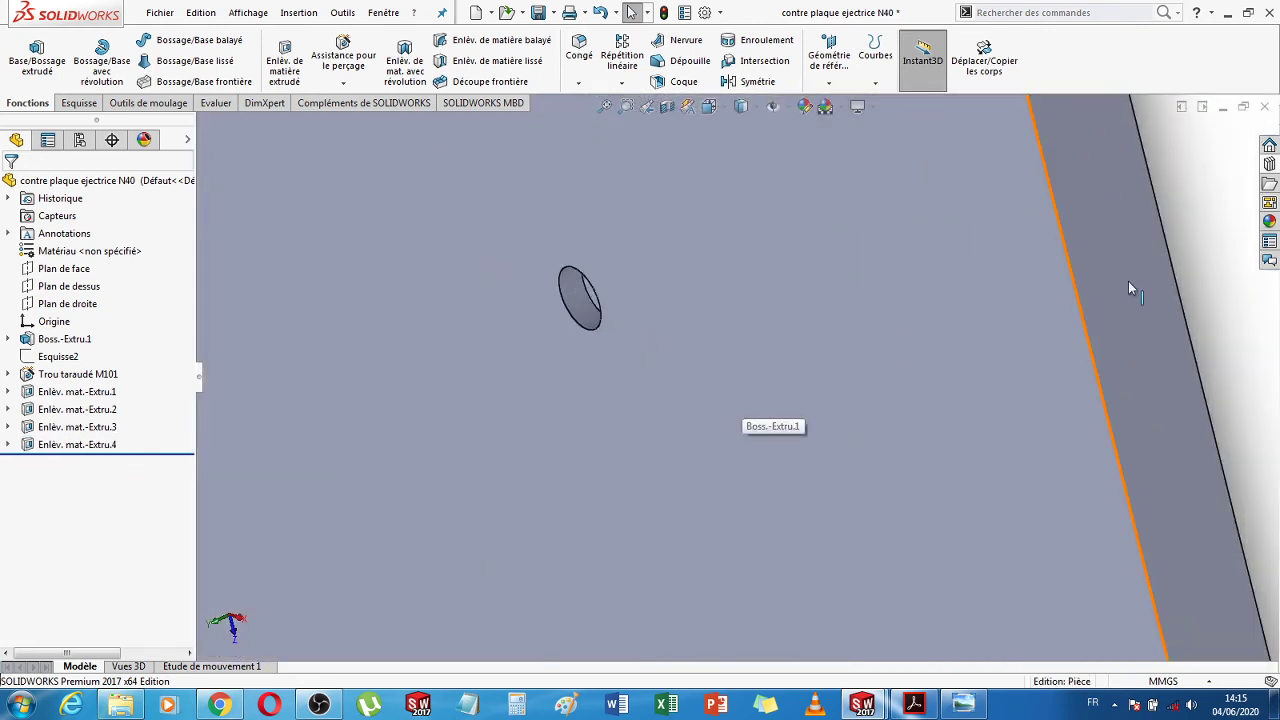
pyautogui.scroll(5, 1130, 283)
pyautogui.moveTo(1132, 284); pyautogui.dragTo(1012, 304, button='middle')
pyautogui.scroll(8, 1070, 316)
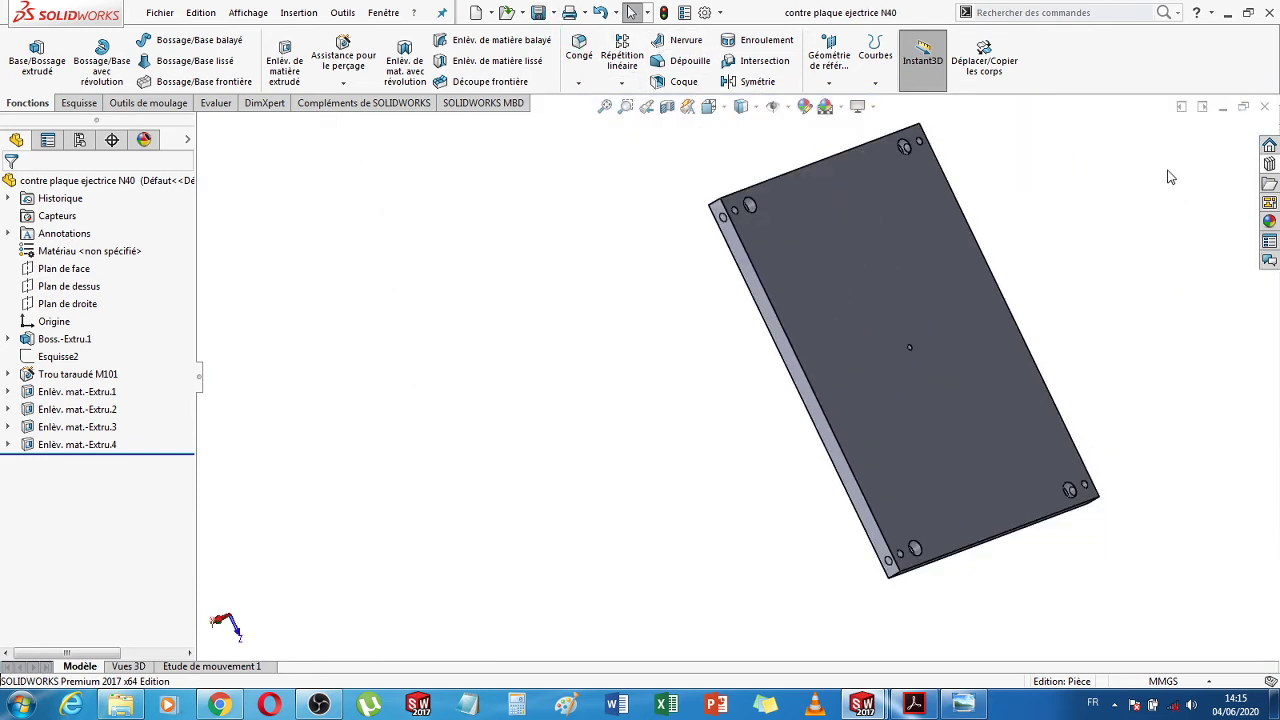
pyautogui.click(1265, 107)
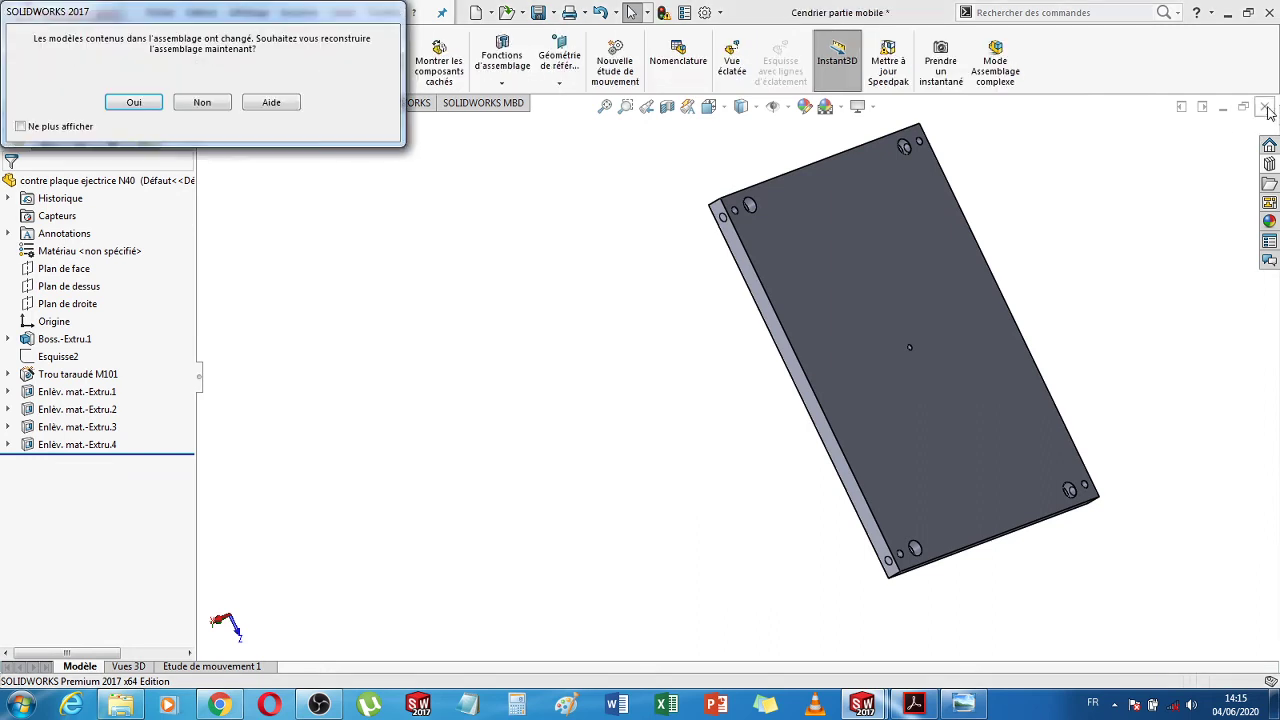
pyautogui.click(134, 102)
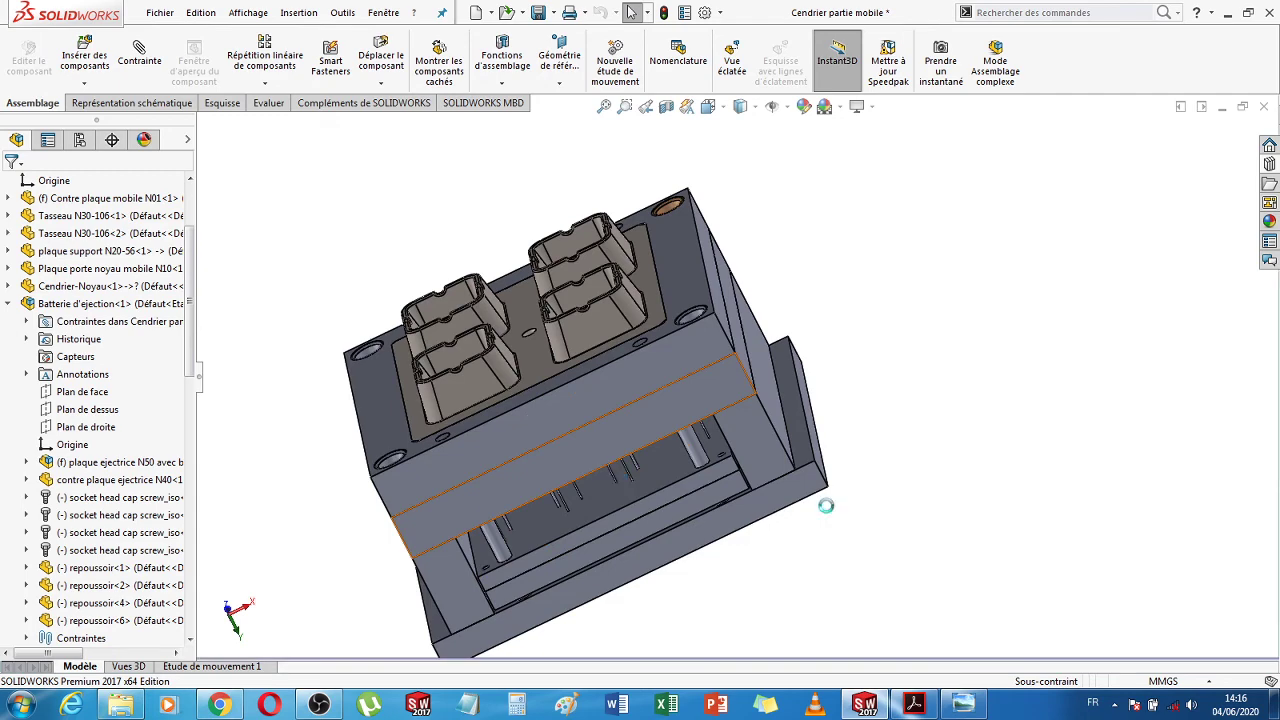
# Hide the plaque support N20-56 in the Cendrier partie mobile assembly
pyautogui.moveTo(908, 546); pyautogui.dragTo(882, 521, button='middle')
pyautogui.click(580, 418)
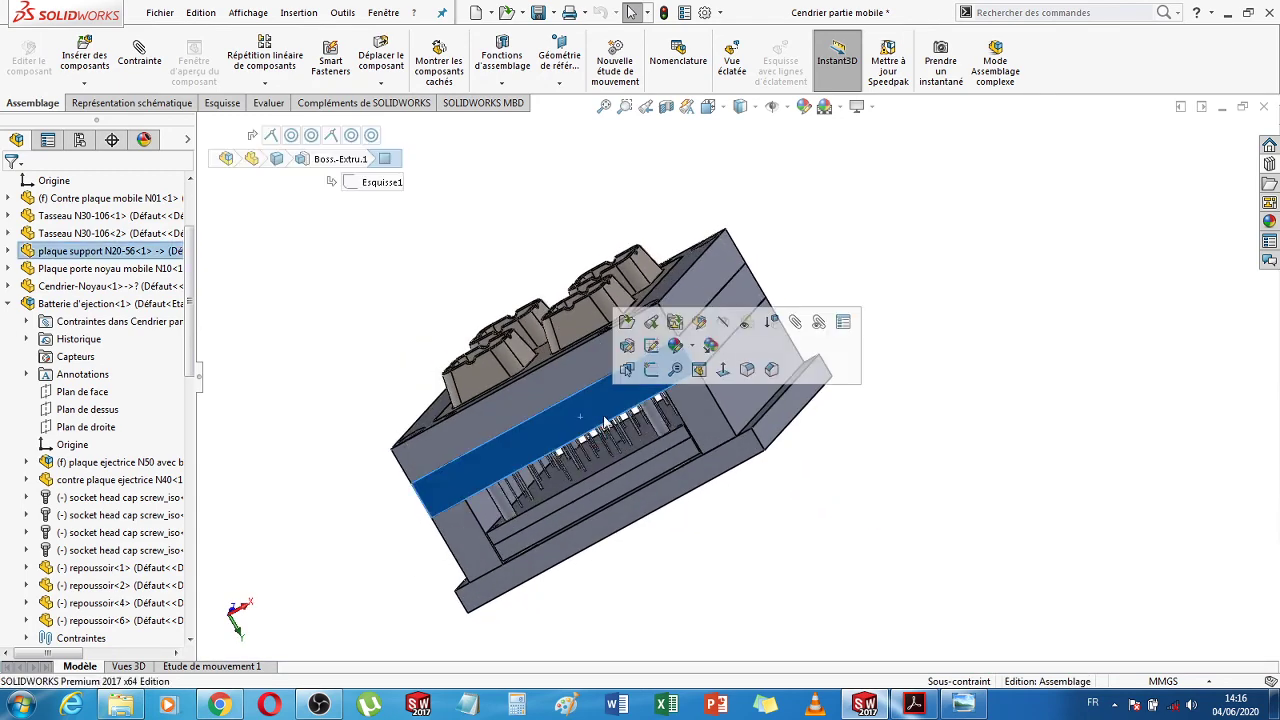
pyautogui.click(724, 323)
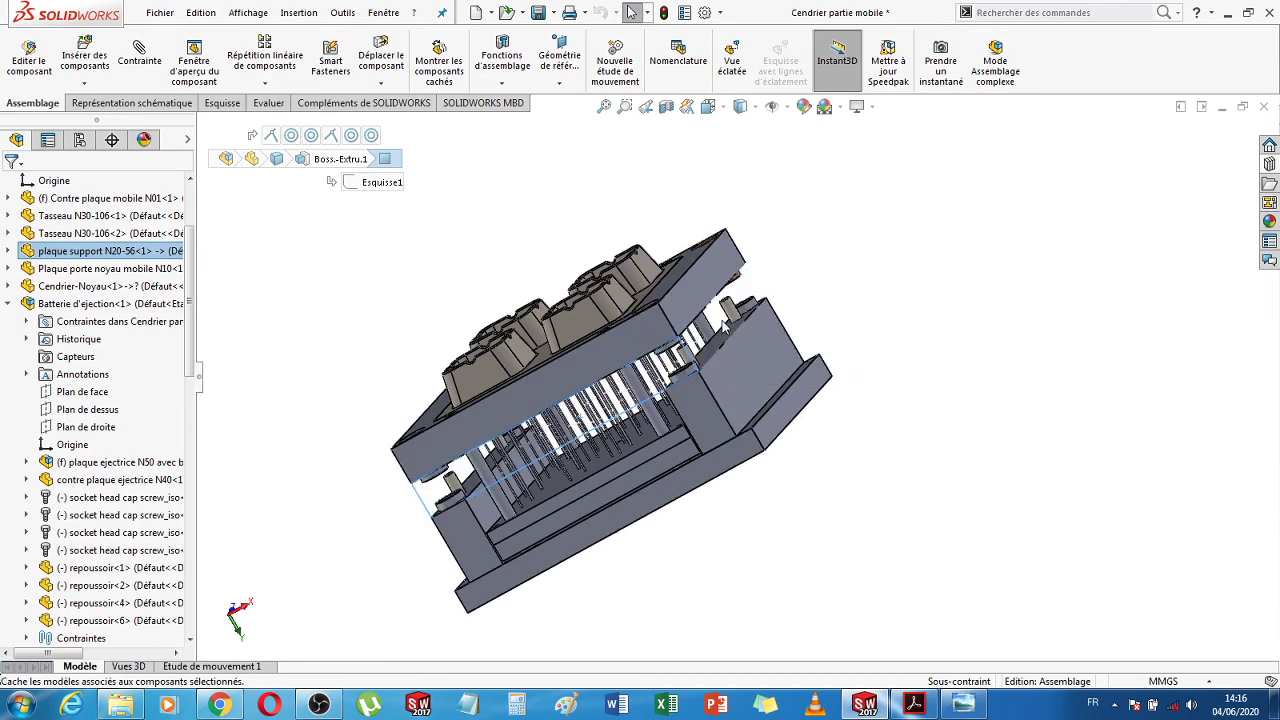
pyautogui.moveTo(813, 536)
pyautogui.mouseDown(button='middle')
pyautogui.moveTo(803, 509)
pyautogui.moveTo(819, 516)
pyautogui.mouseUp(button='middle')
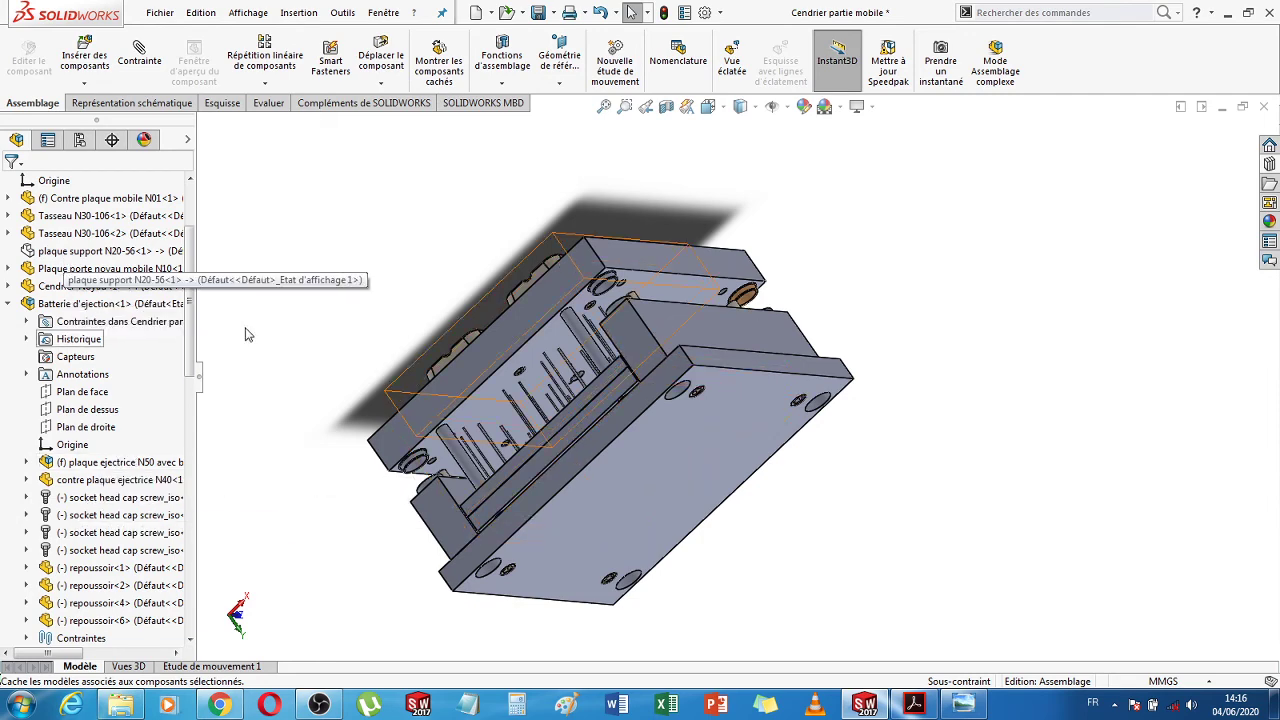
# Hide the Batterie d'ejection subassembly and the Contre plaque mobile N01 to expose the underside of the Plaque porte noyau mobile N10
pyautogui.moveTo(193, 335); pyautogui.dragTo(208, 366)
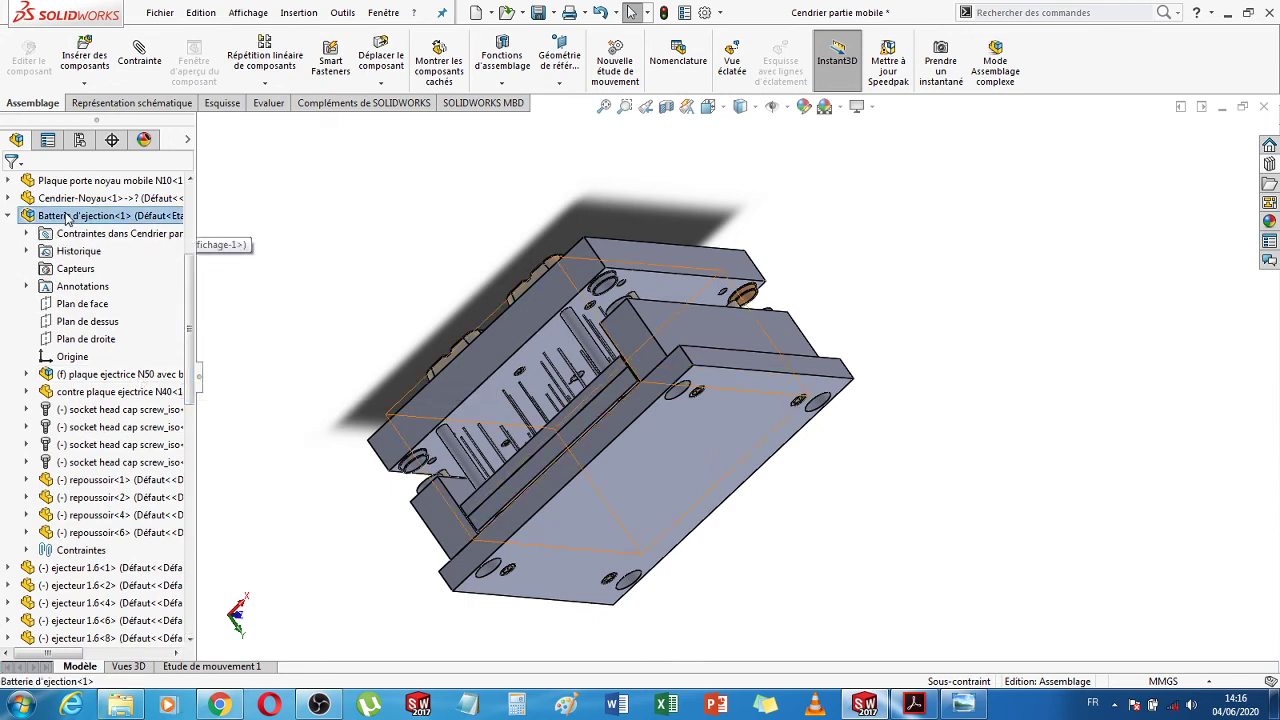
pyautogui.click(66, 218)
pyautogui.click(171, 168)
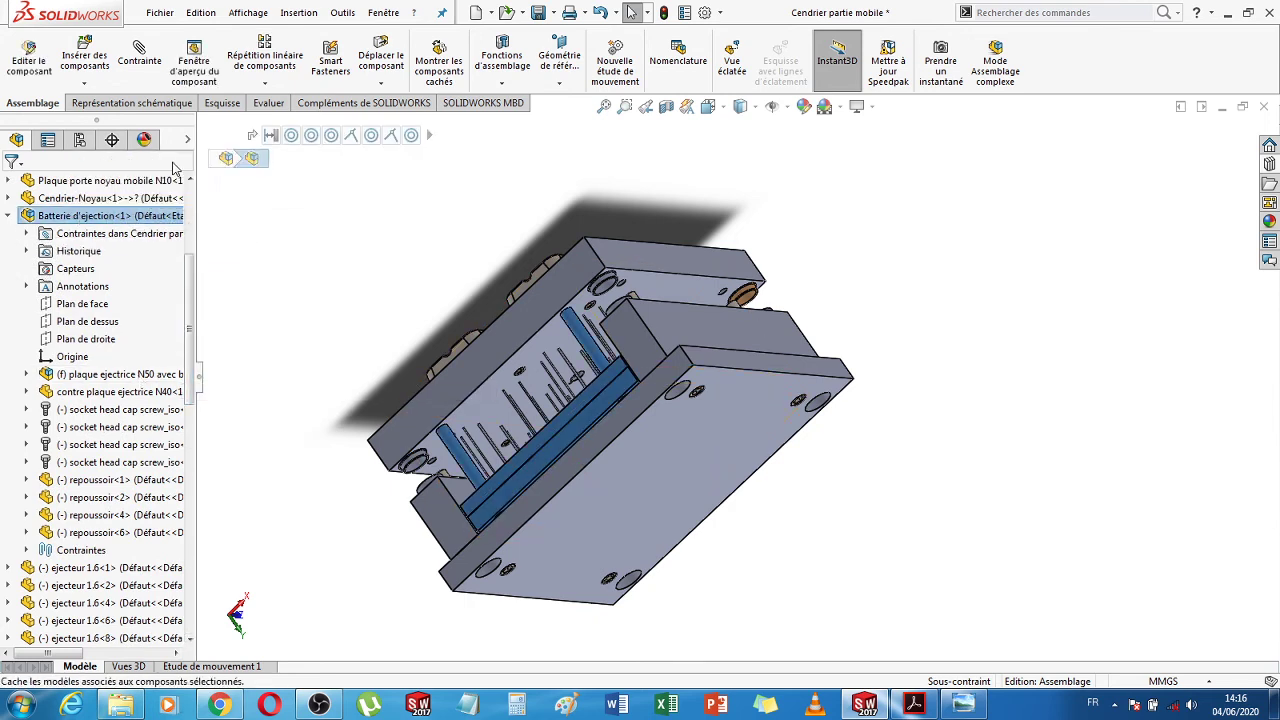
pyautogui.click(750, 480)
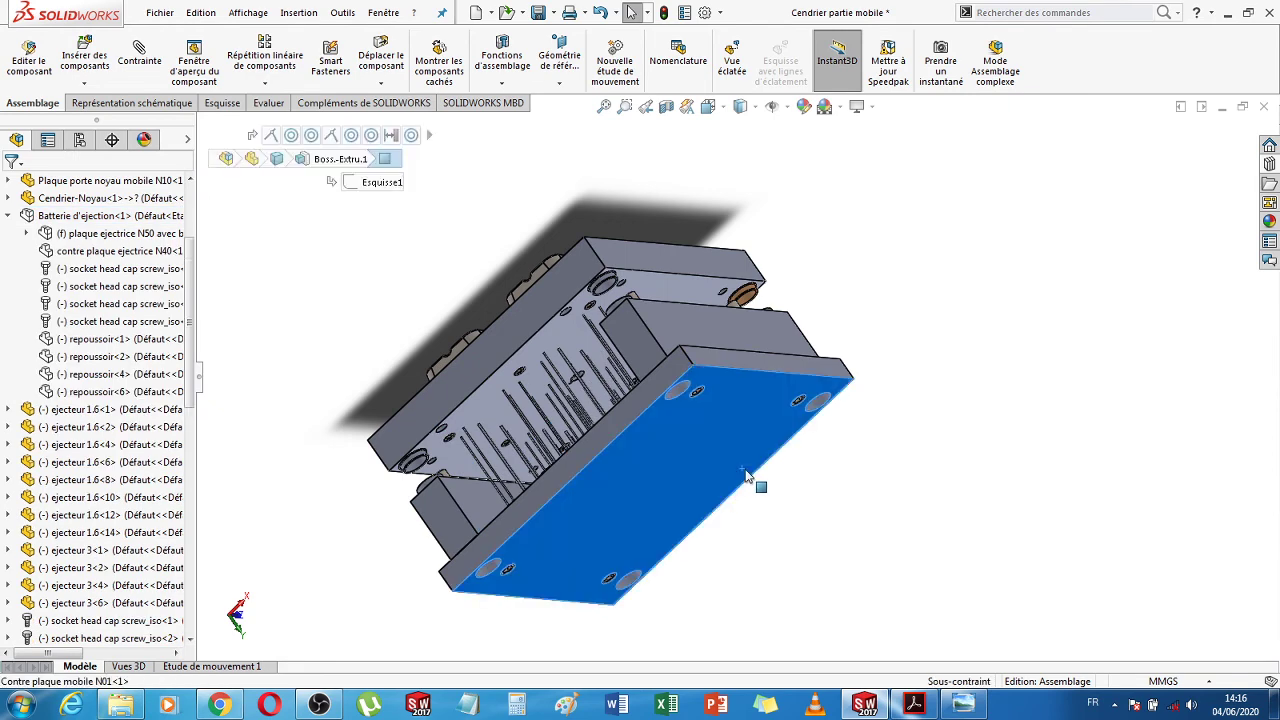
pyautogui.click(885, 373)
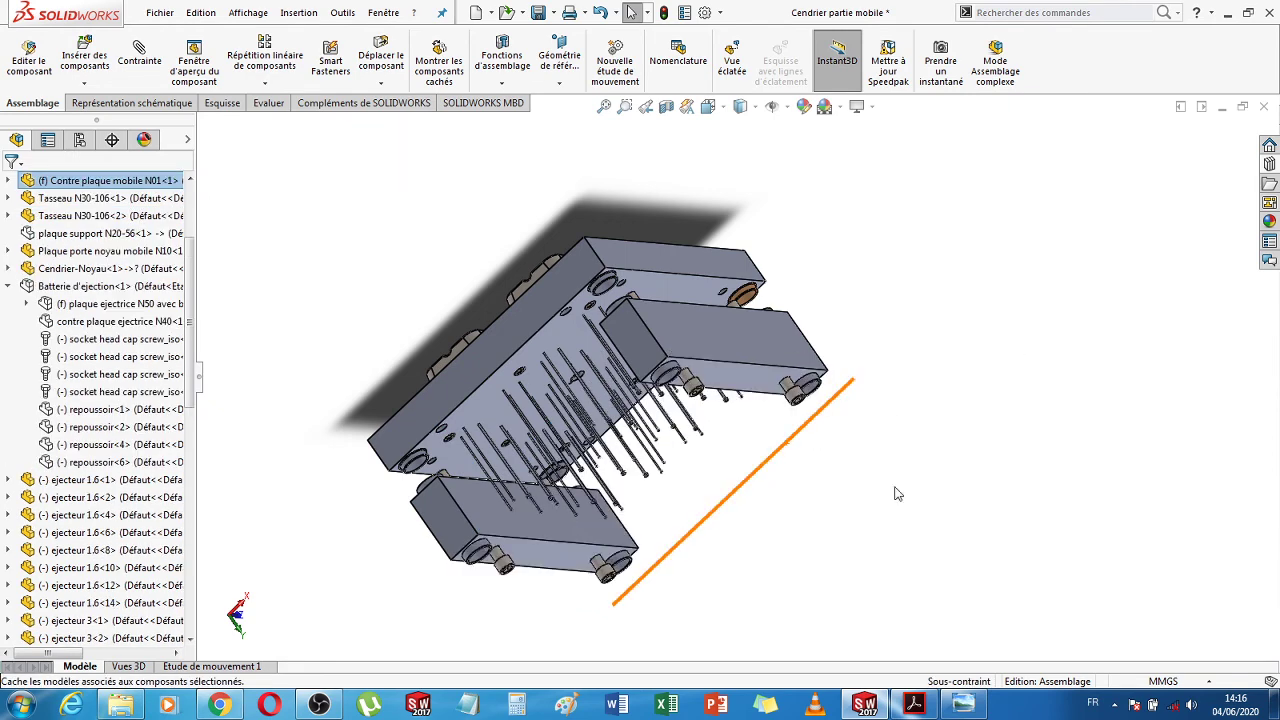
# Insert the Guide arrache carotte part from the TP 2 folder, rotated 90 degrees about Z, beside the mold plates
pyautogui.moveTo(847, 477); pyautogui.dragTo(654, 411, button='middle')
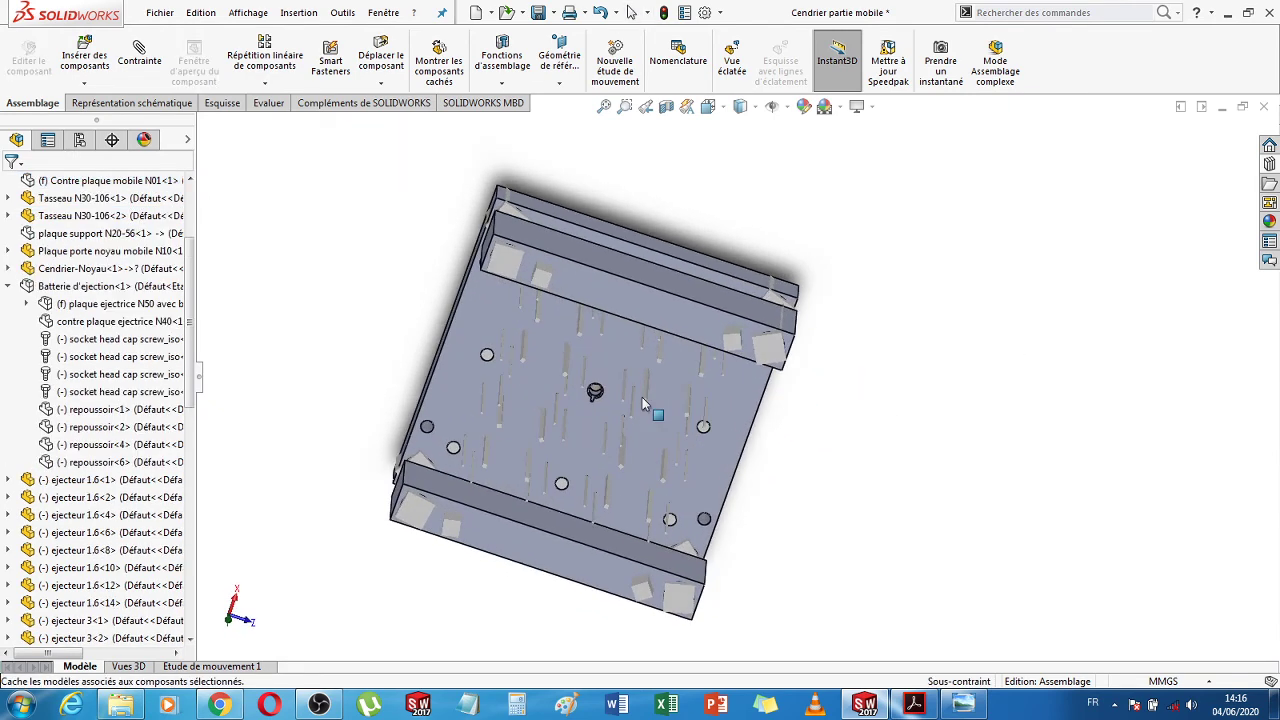
pyautogui.click(613, 370)
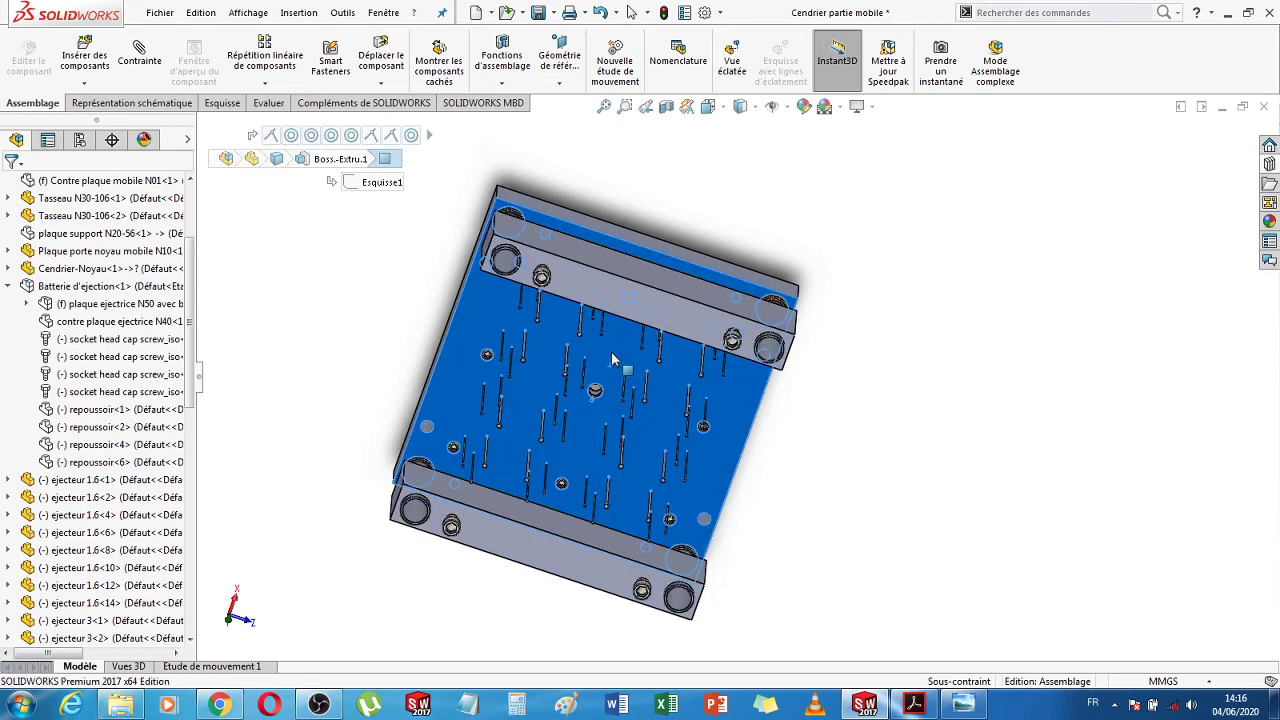
pyautogui.click(752, 318)
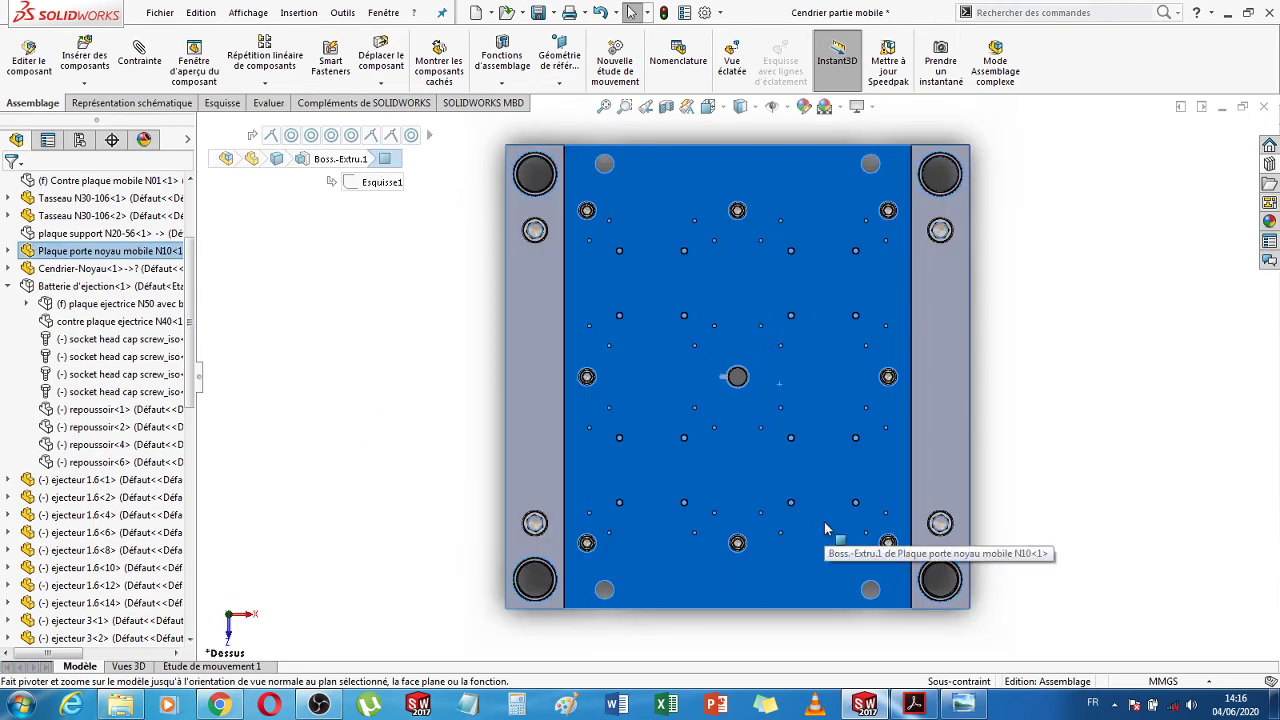
pyautogui.click(1045, 340)
pyautogui.moveTo(1045, 340); pyautogui.dragTo(810, 407, button='middle')
pyautogui.scroll(-6, 775, 410)
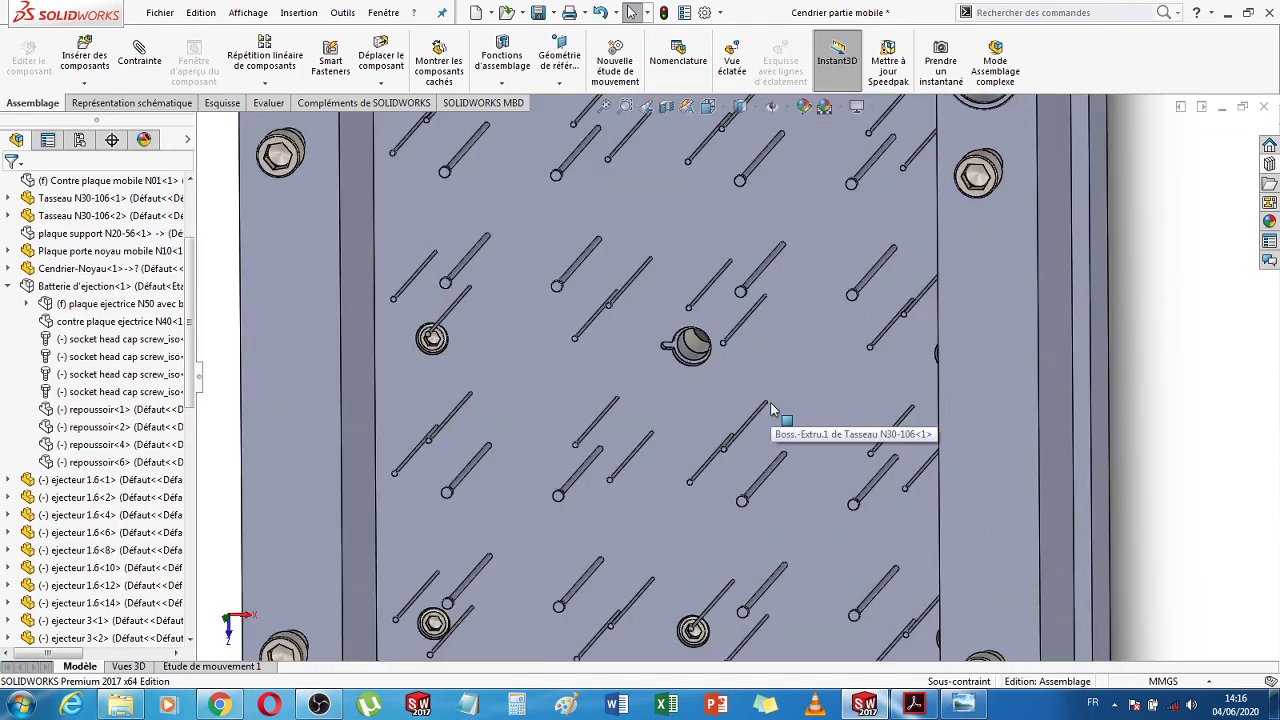
pyautogui.click(86, 60)
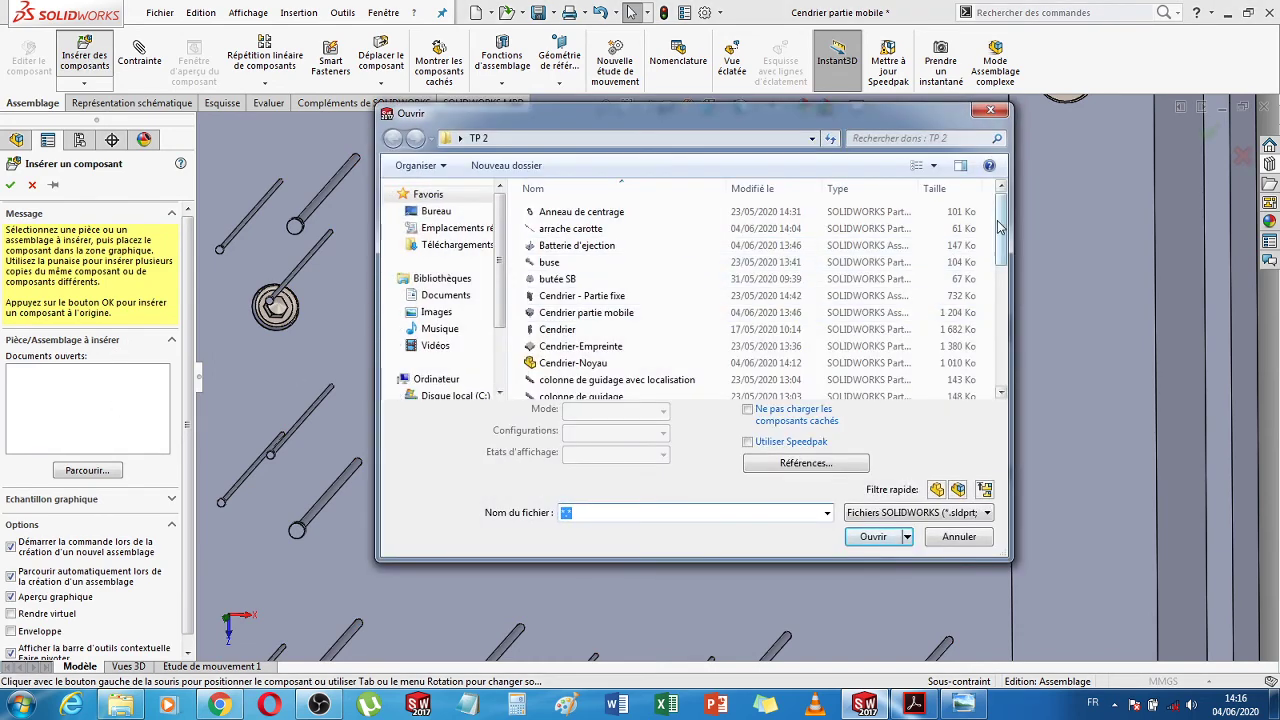
pyautogui.moveTo(1000, 228); pyautogui.dragTo(997, 300)
pyautogui.scroll(-1, 997, 300)
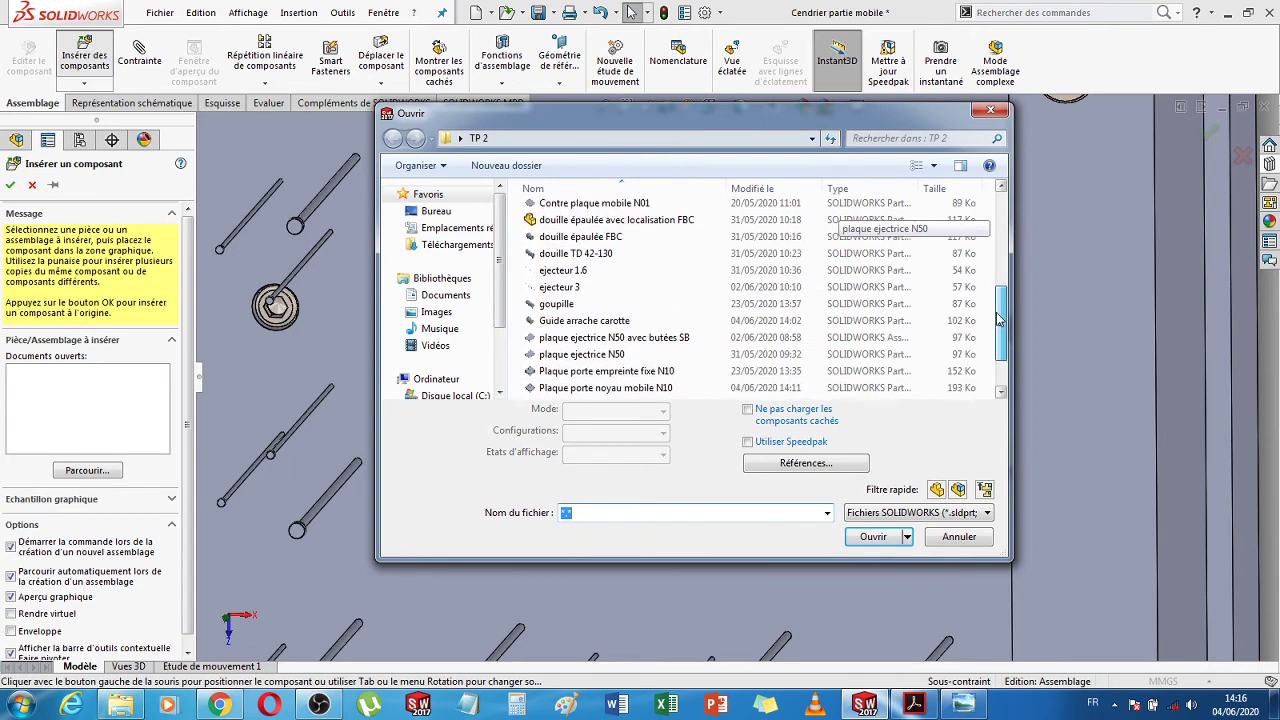
pyautogui.doubleClick(580, 316)
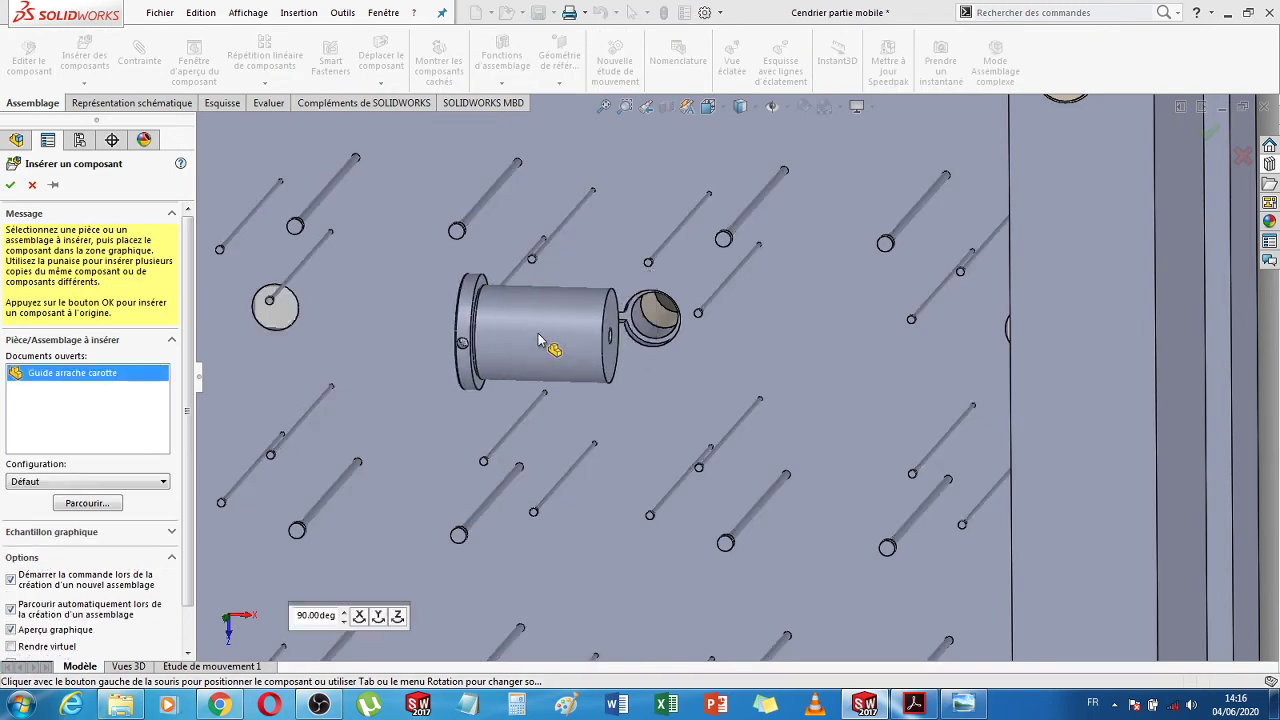
pyautogui.press('z')
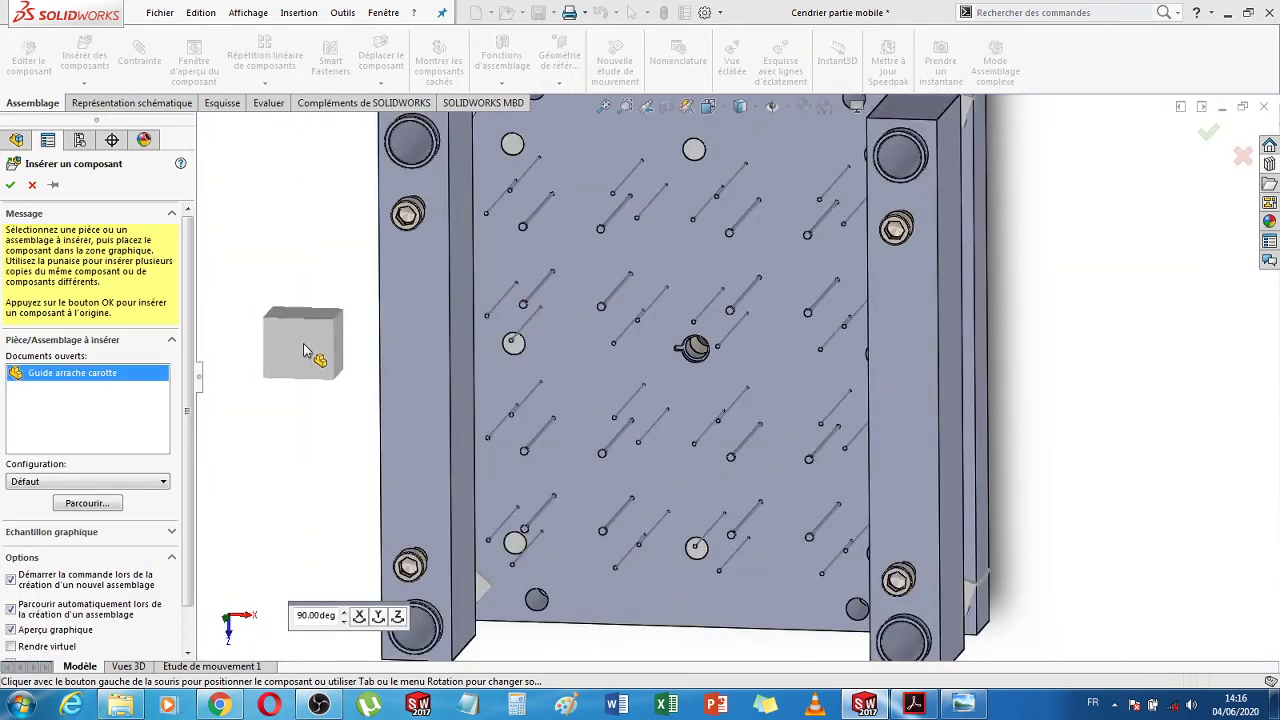
pyautogui.click(305, 349)
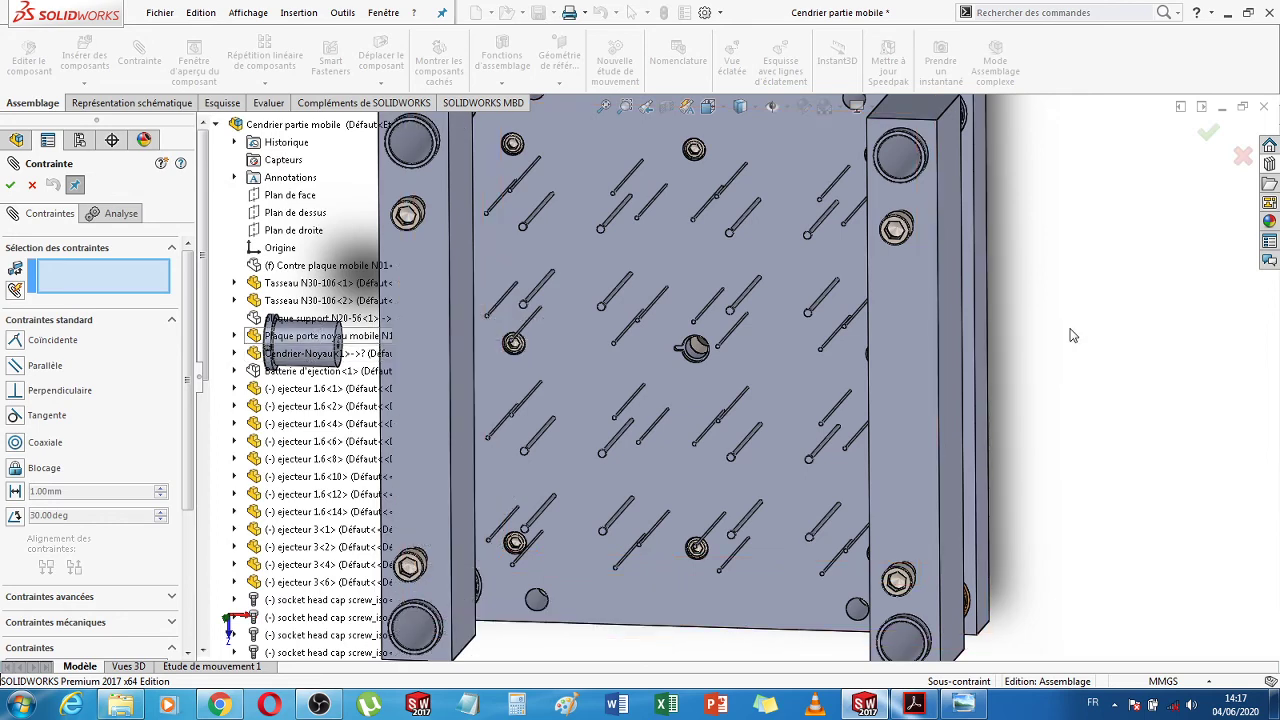
# Add a coaxial mate between the Guide arrache carotte's cylindrical body and the central hole of the Plaque porte noyau mobile N10
pyautogui.scroll(3, 1072, 390)
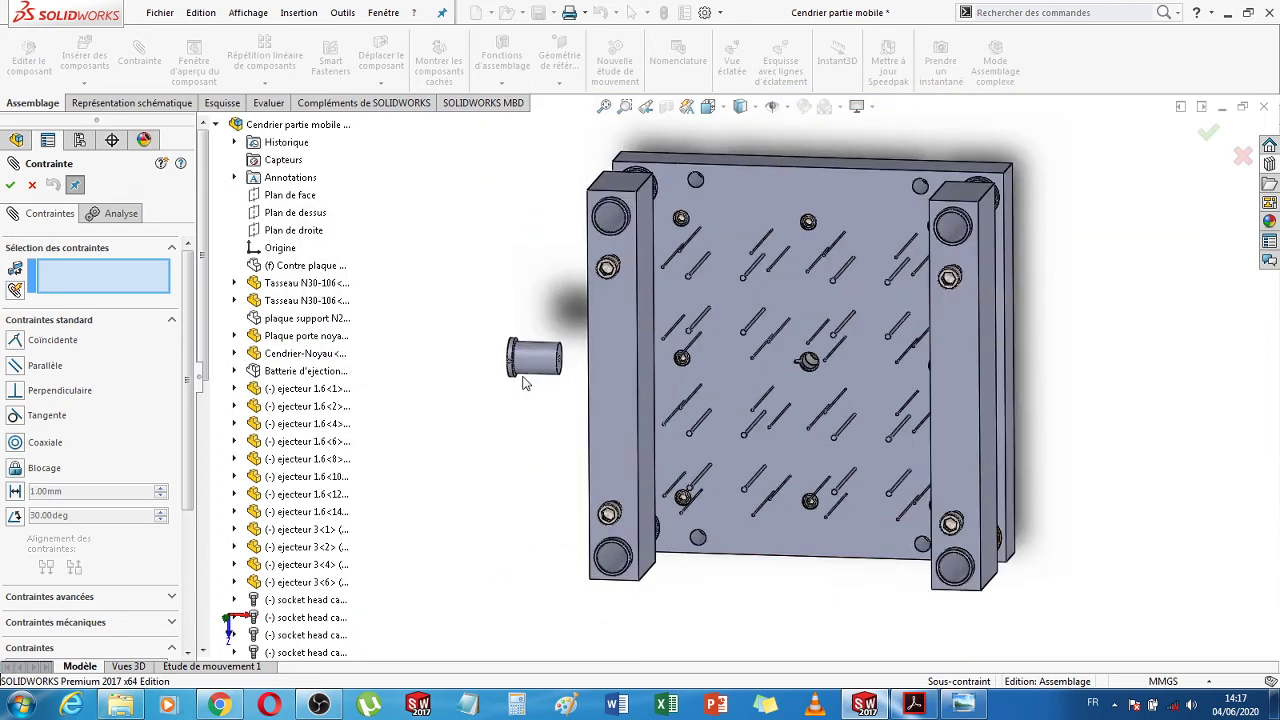
pyautogui.click(540, 358)
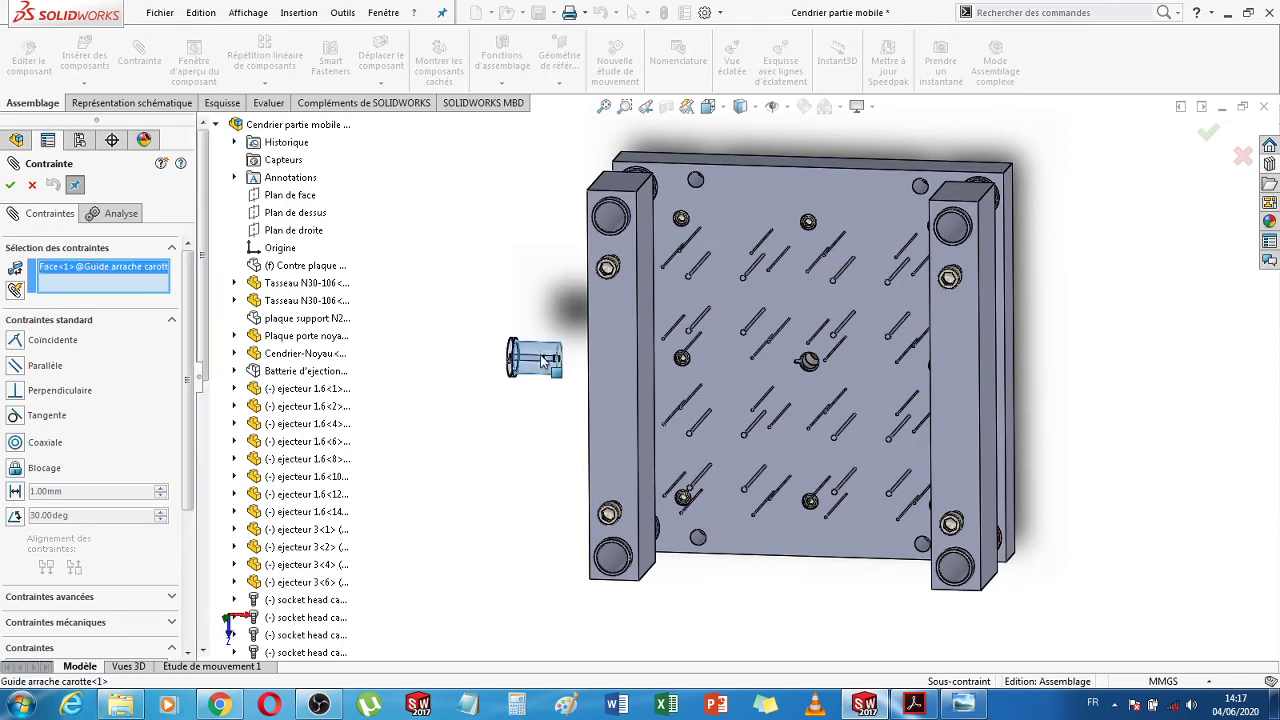
pyautogui.scroll(-2, 820, 370)
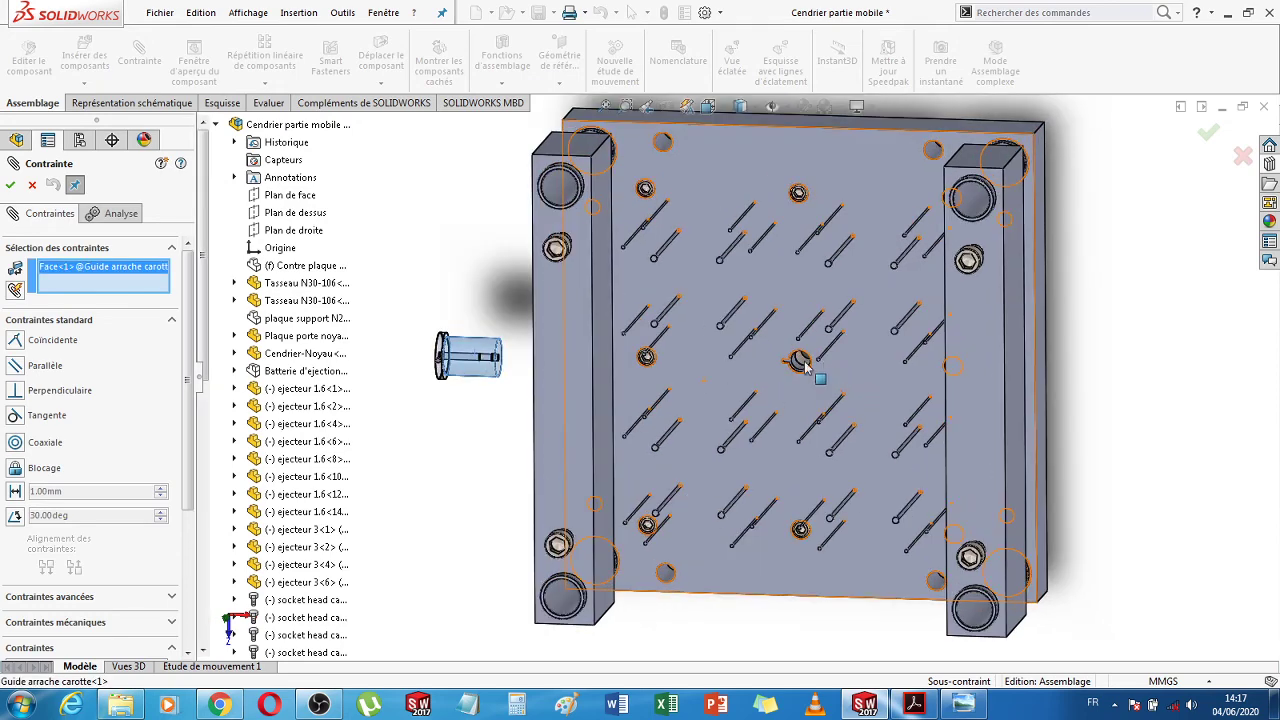
pyautogui.scroll(-5, 800, 366)
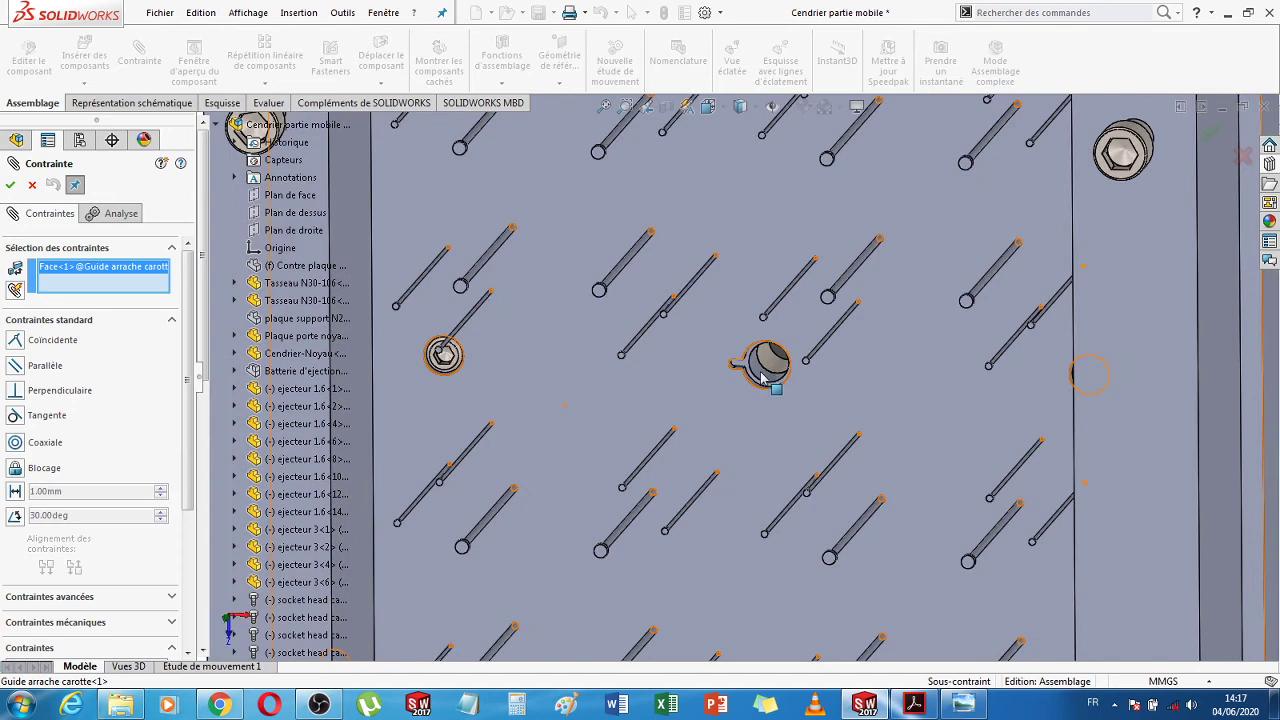
pyautogui.click(761, 375)
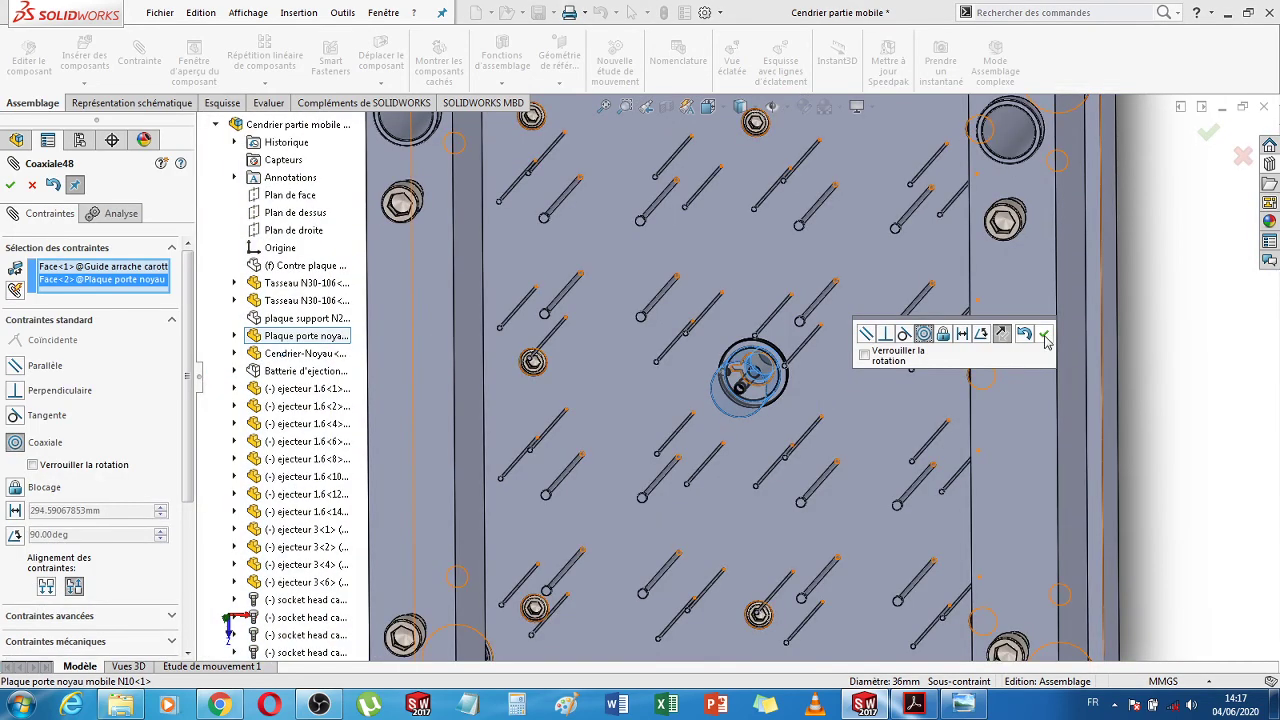
pyautogui.click(1043, 333)
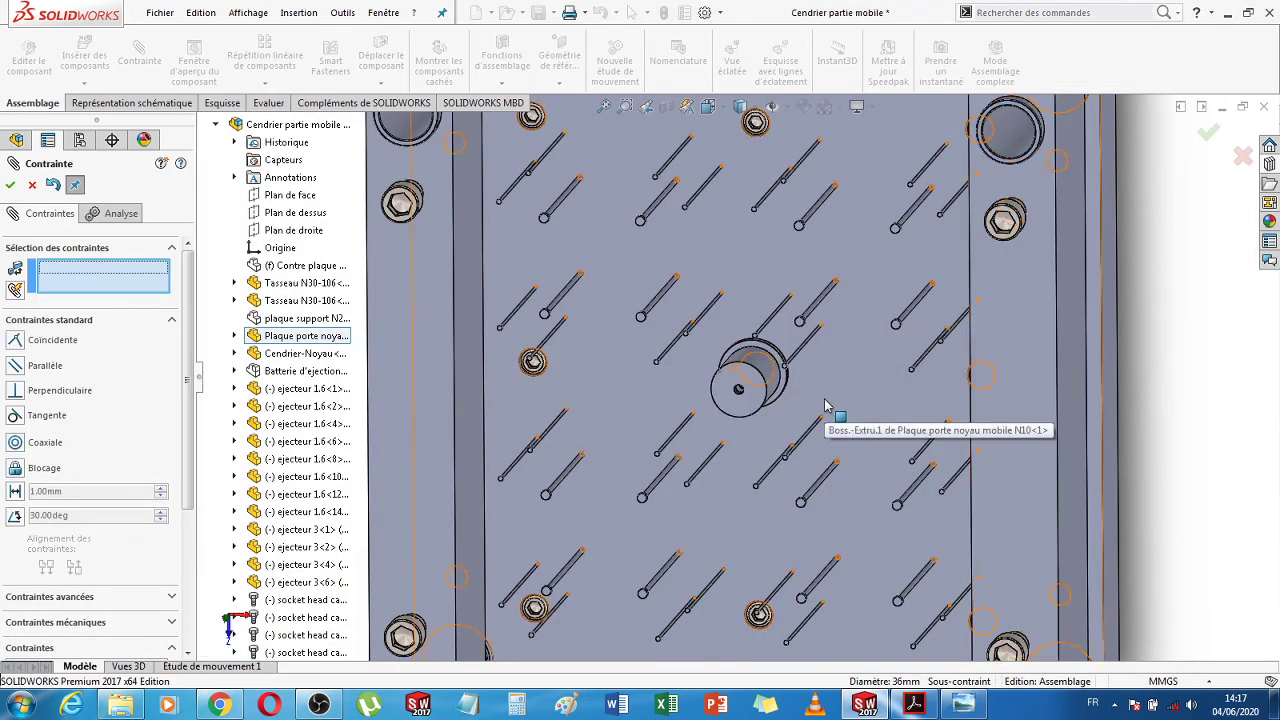
pyautogui.click(33, 186)
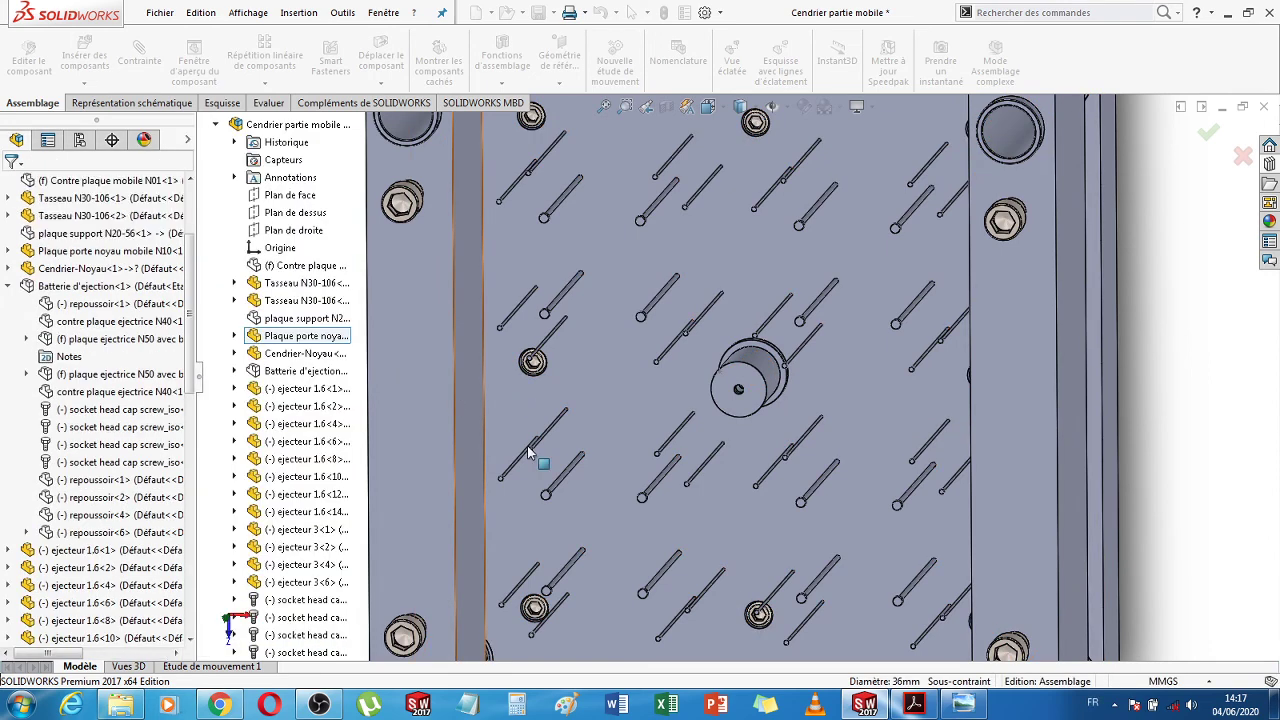
pyautogui.scroll(1, 527, 446)
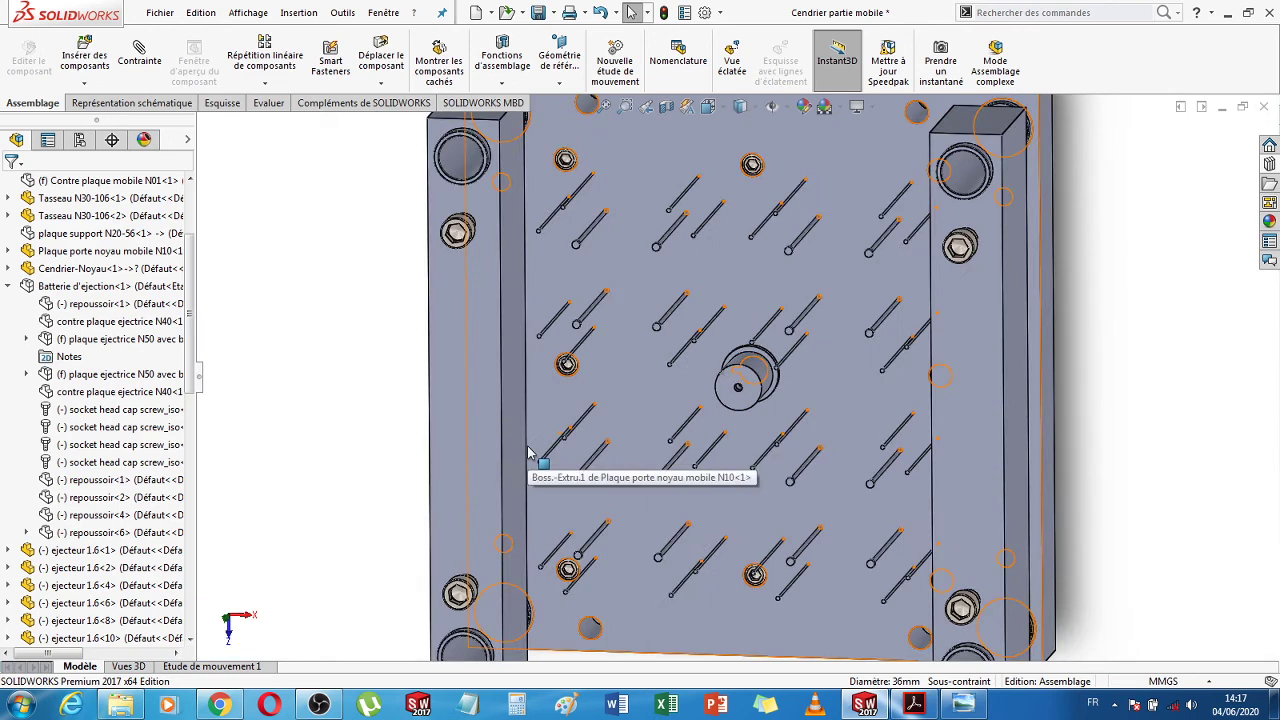
# Switch to the DME_F.PDF catalogue in Adobe Acrobat and look up the guide's d2 diameter in the table on page 292
pyautogui.click(914, 704)
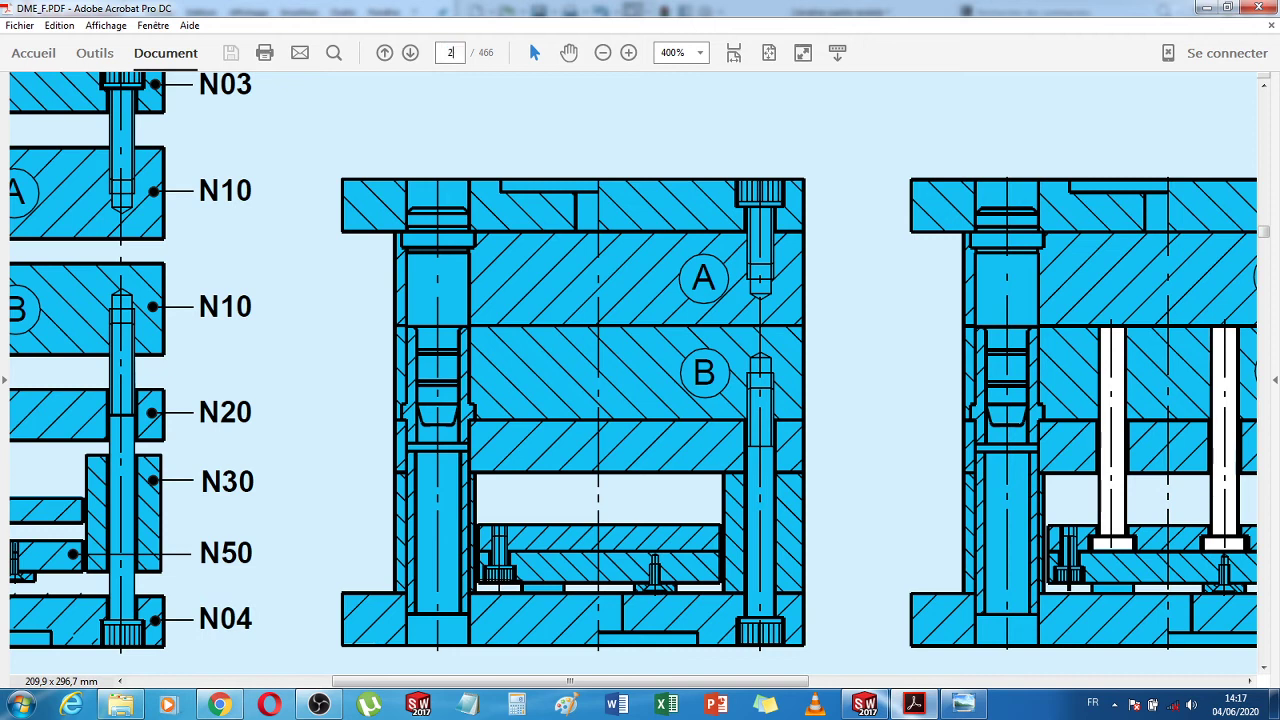
pyautogui.write('2')
pyautogui.press('Return')
pyautogui.scroll(-10, 914, 400)
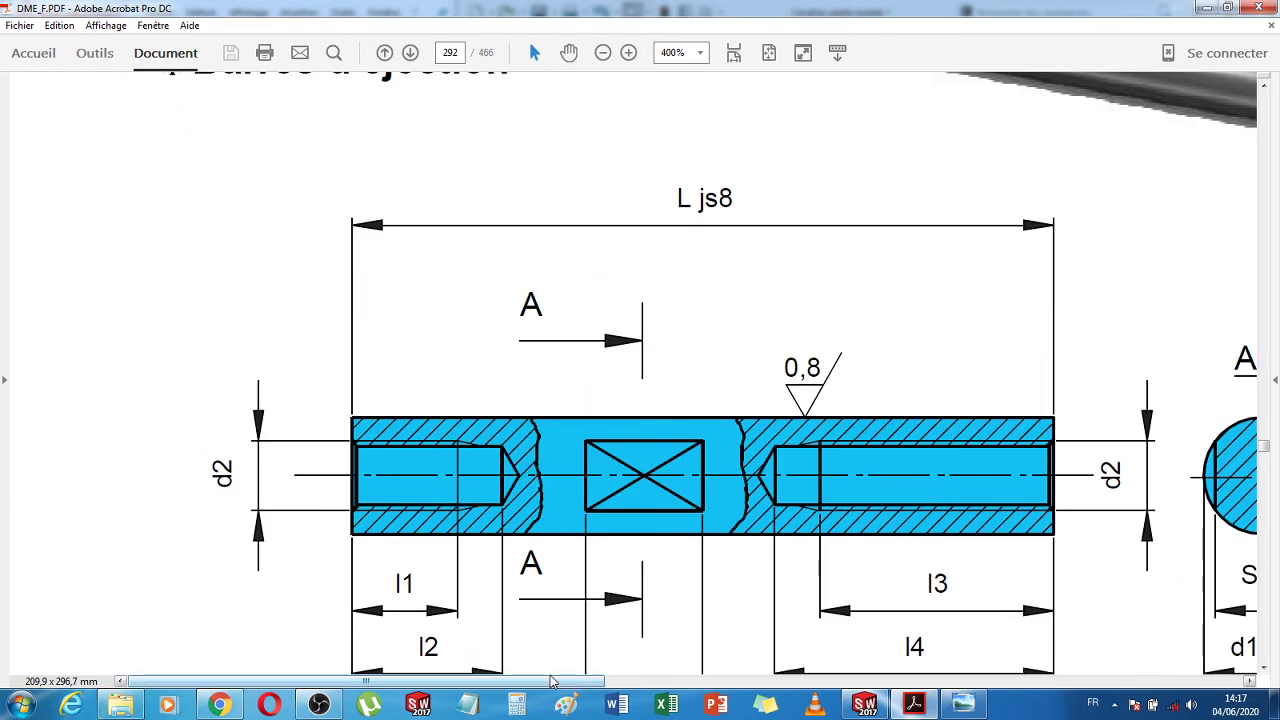
pyautogui.hscroll(10, 900, 640)
pyautogui.scroll(-3, 1045, 567)
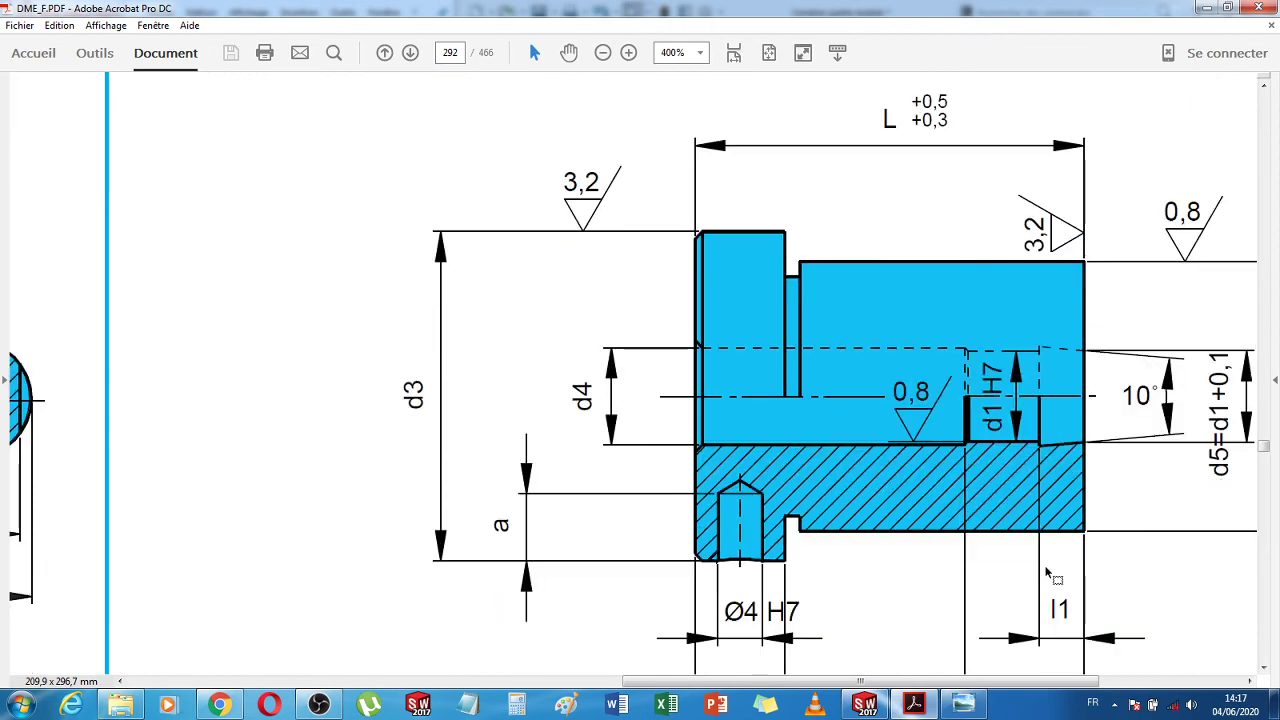
pyautogui.hscroll(5, 838, 676)
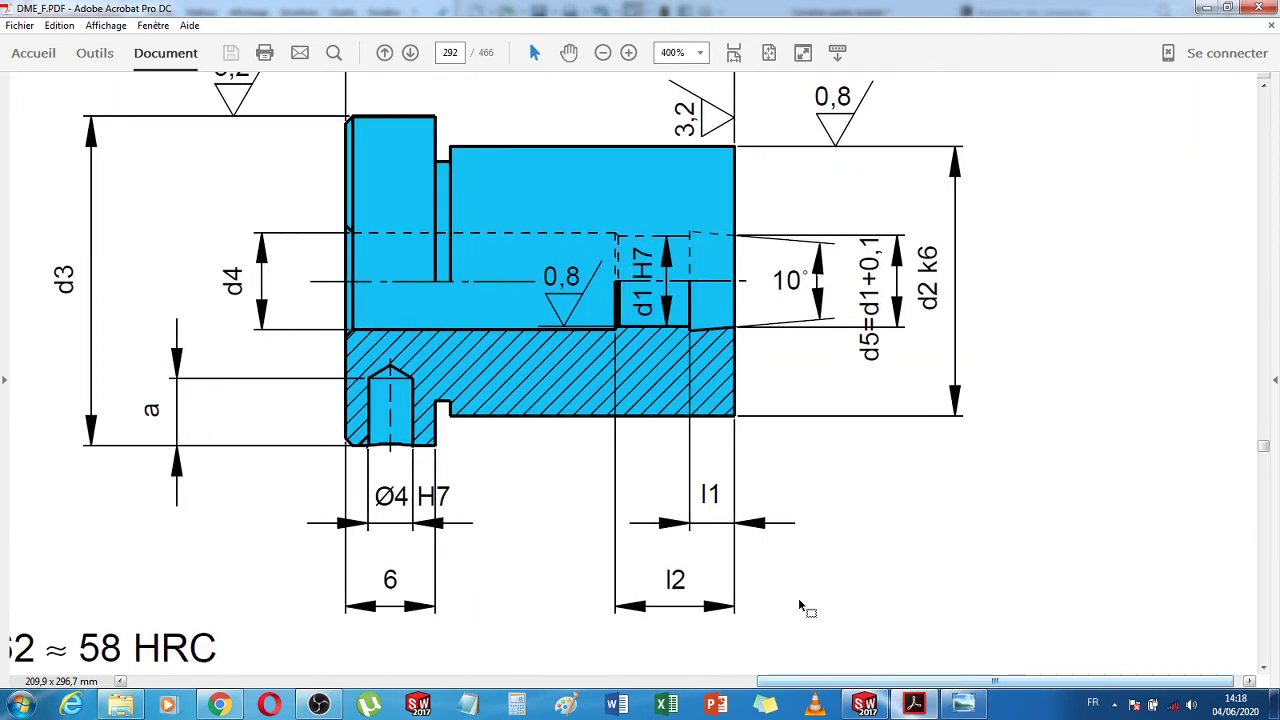
pyautogui.scroll(-6, 809, 606)
pyautogui.scroll(-2, 583, 585)
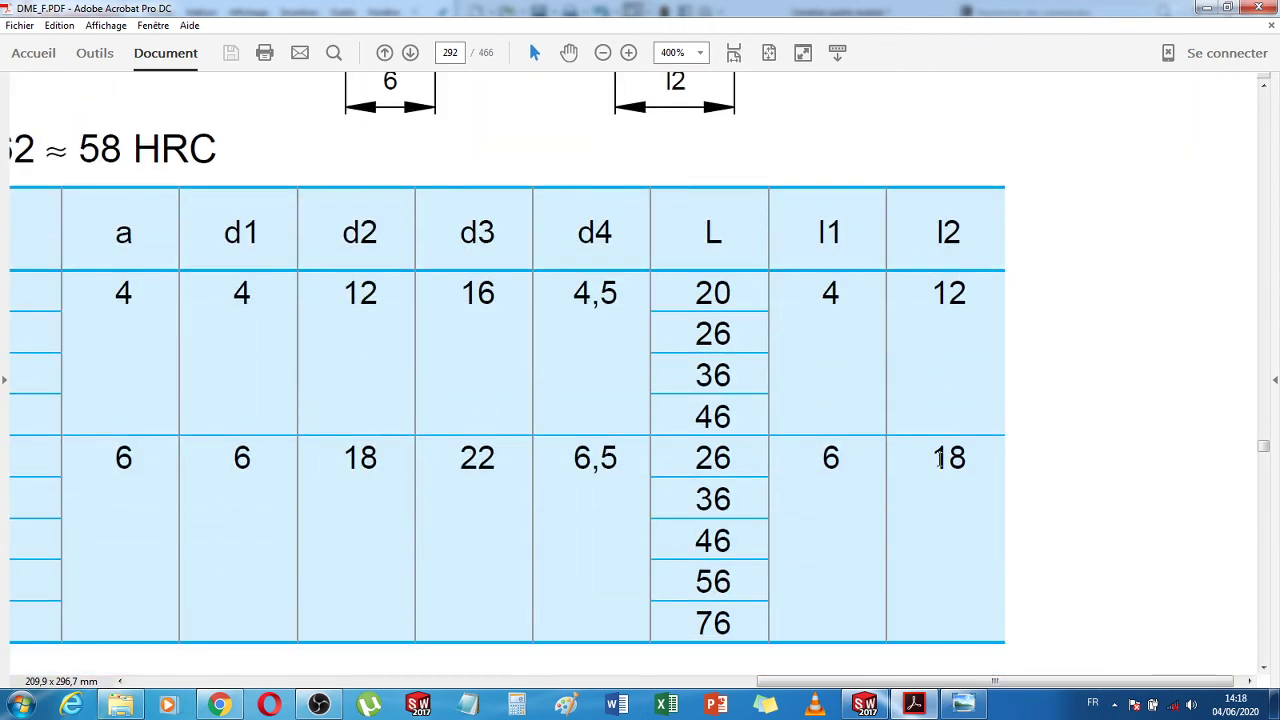
pyautogui.doubleClick(362, 457)
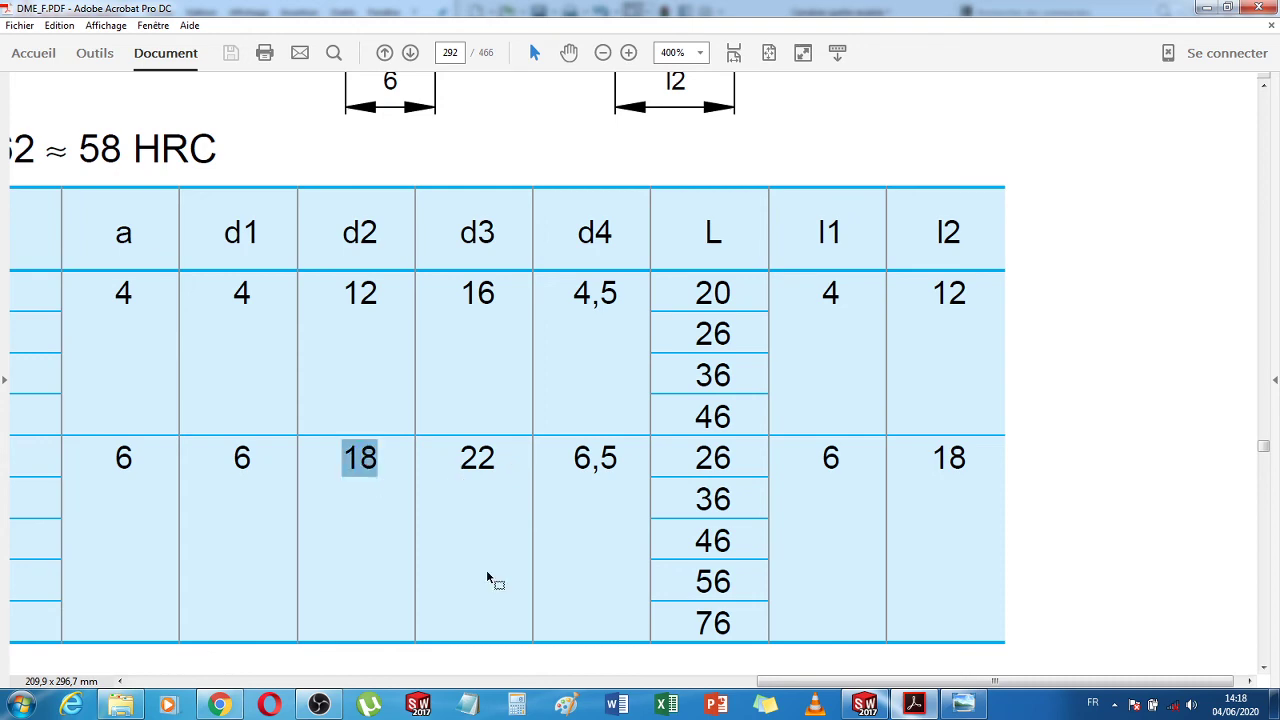
# Switch back to SOLIDWORKS and open the Guide arrache carotte part from the assembly
pyautogui.click(865, 705)
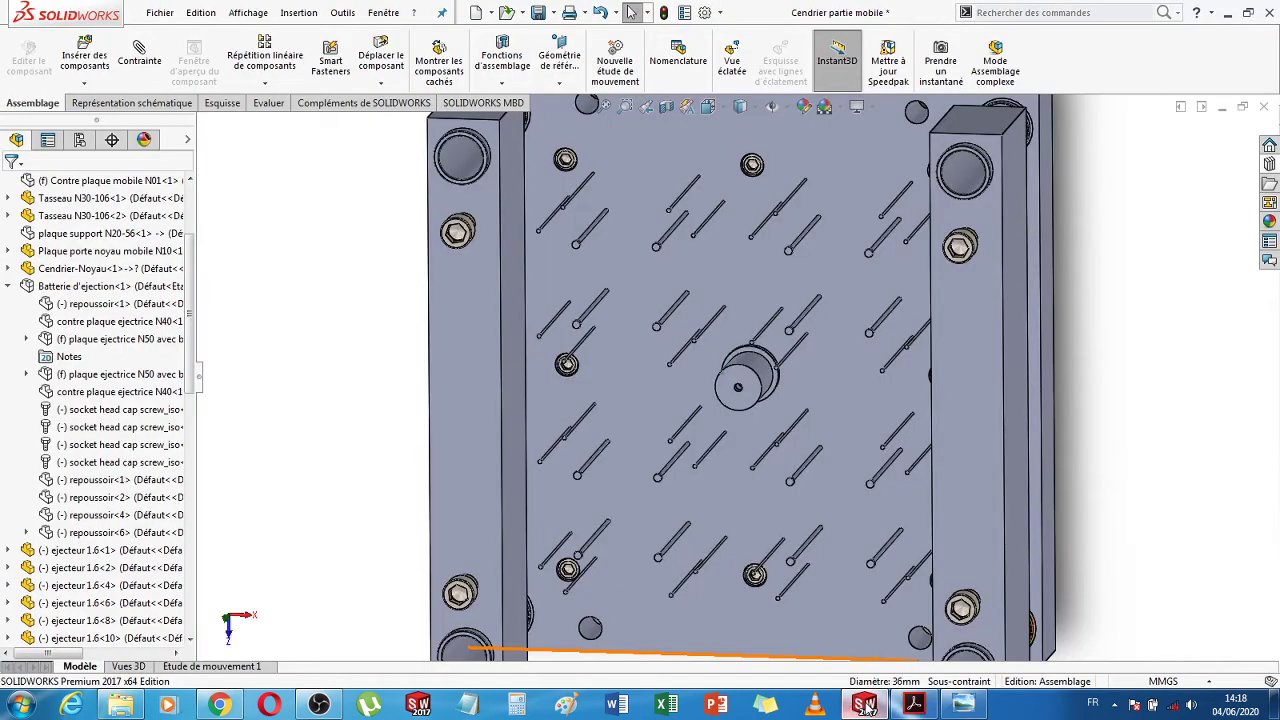
pyautogui.click(733, 387)
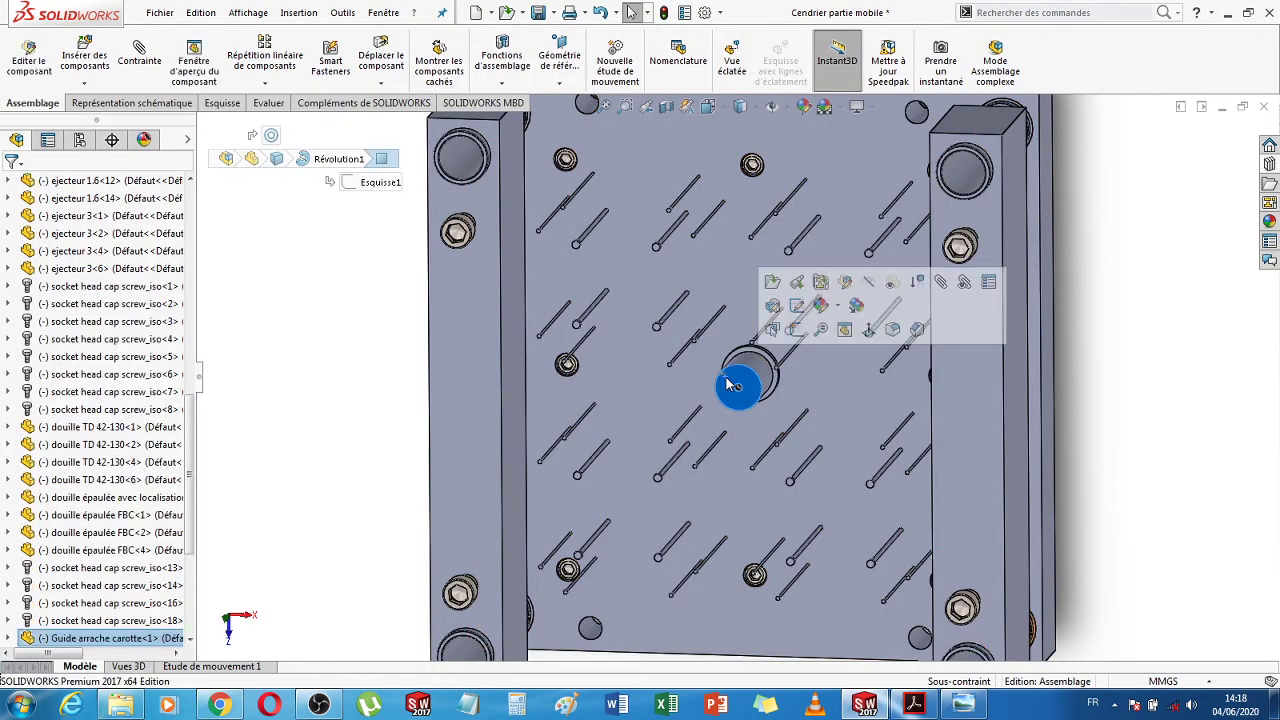
pyautogui.click(769, 290)
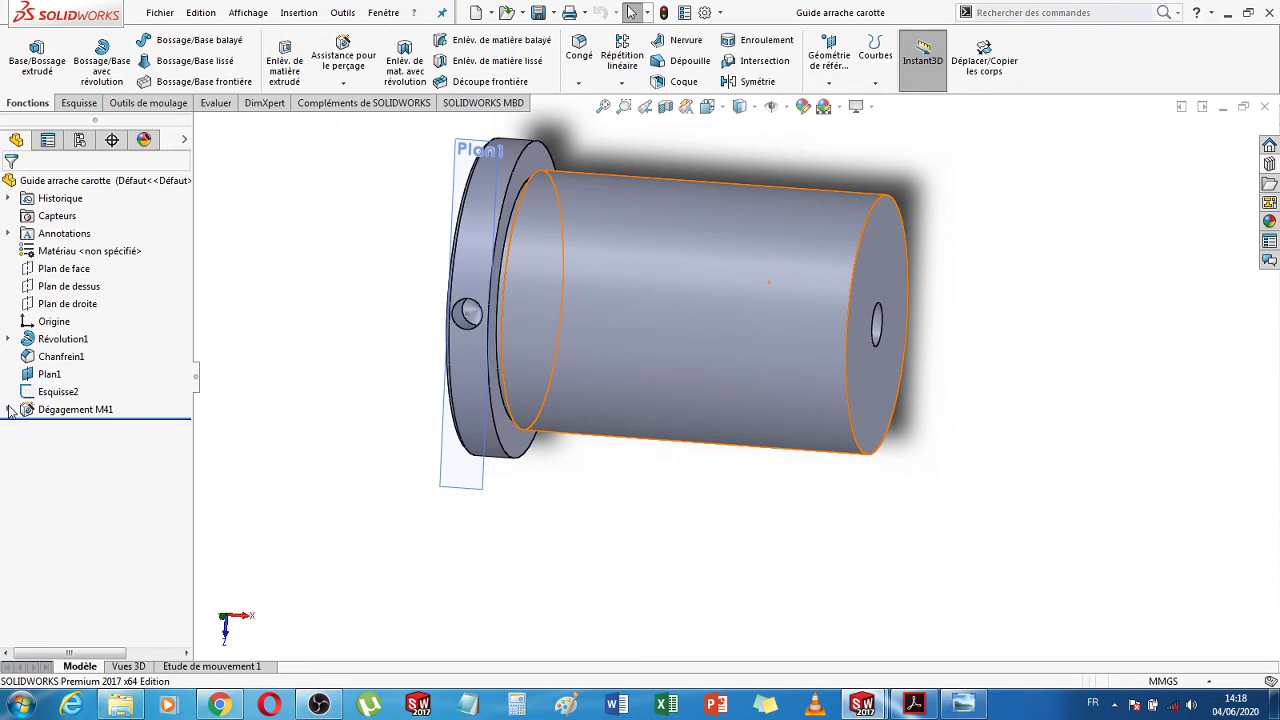
# Display the dimensions of Esquisse1 under Révolution1 and set the cylindrical body's radius to 9 mm
pyautogui.click(9, 409)
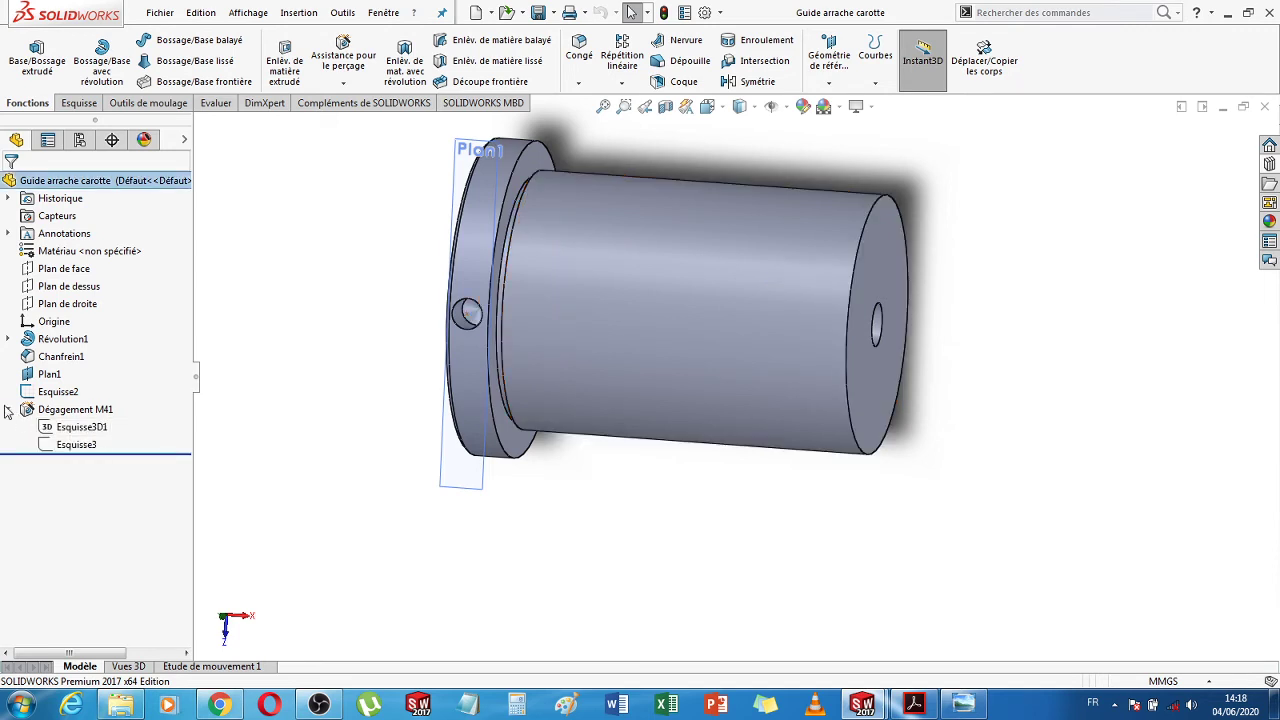
pyautogui.click(9, 409)
pyautogui.click(60, 392)
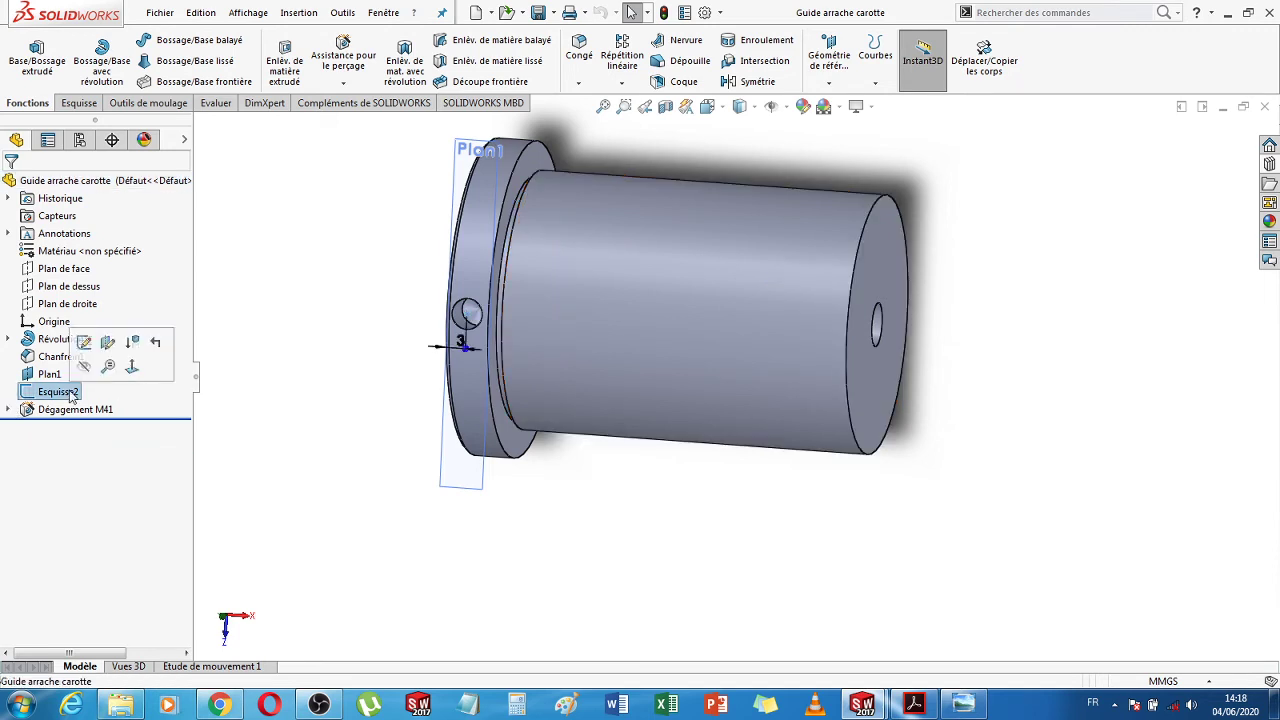
pyautogui.click(8, 339)
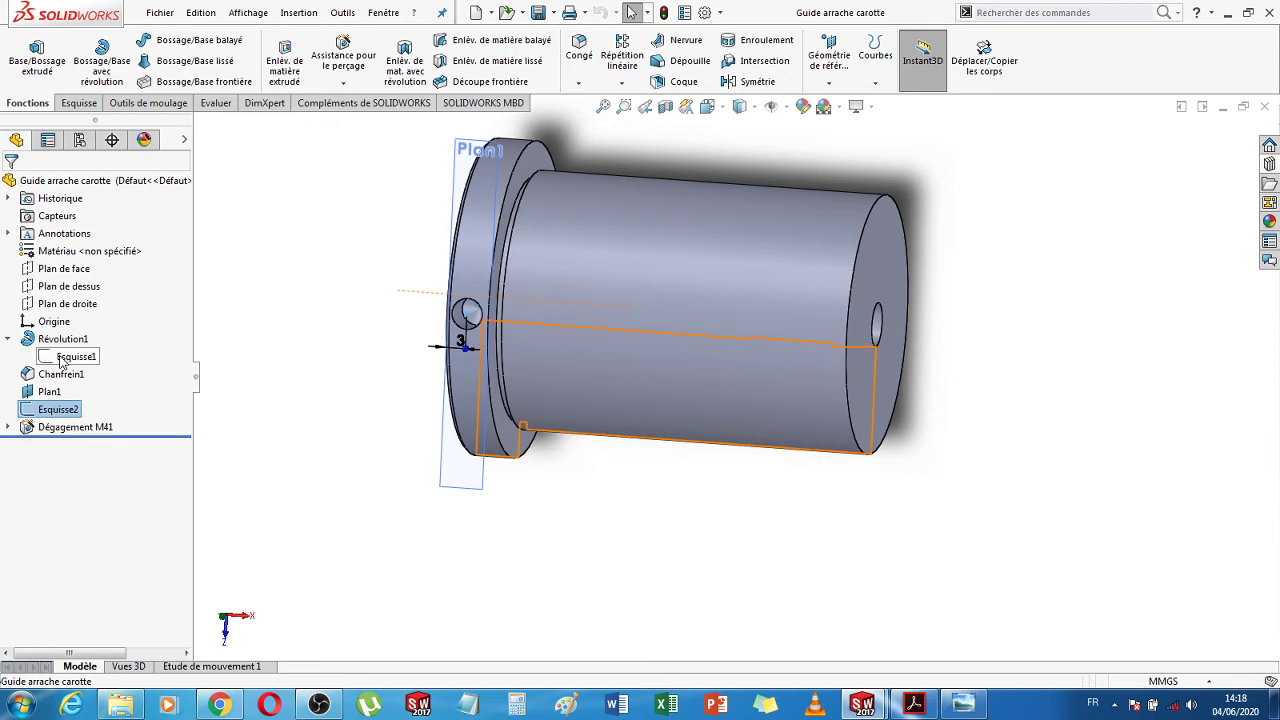
pyautogui.click(62, 359)
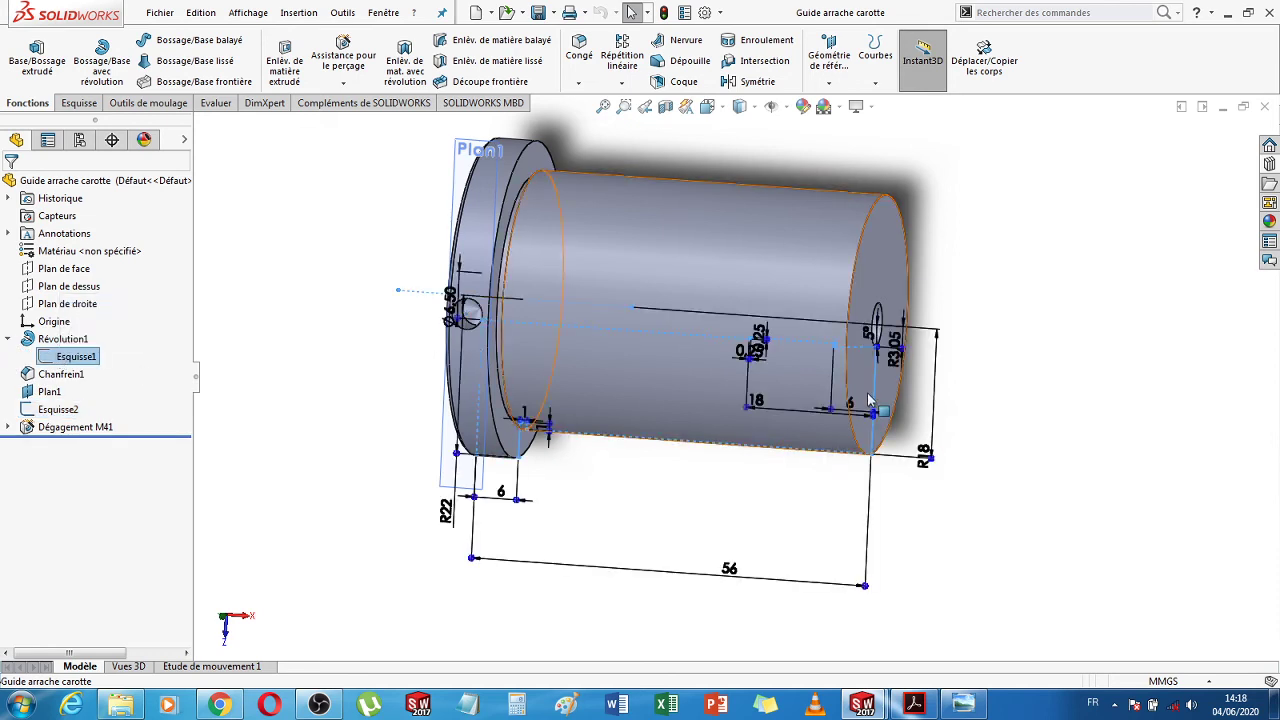
pyautogui.moveTo(931, 458); pyautogui.dragTo(932, 460)
pyautogui.doubleClick(926, 458)
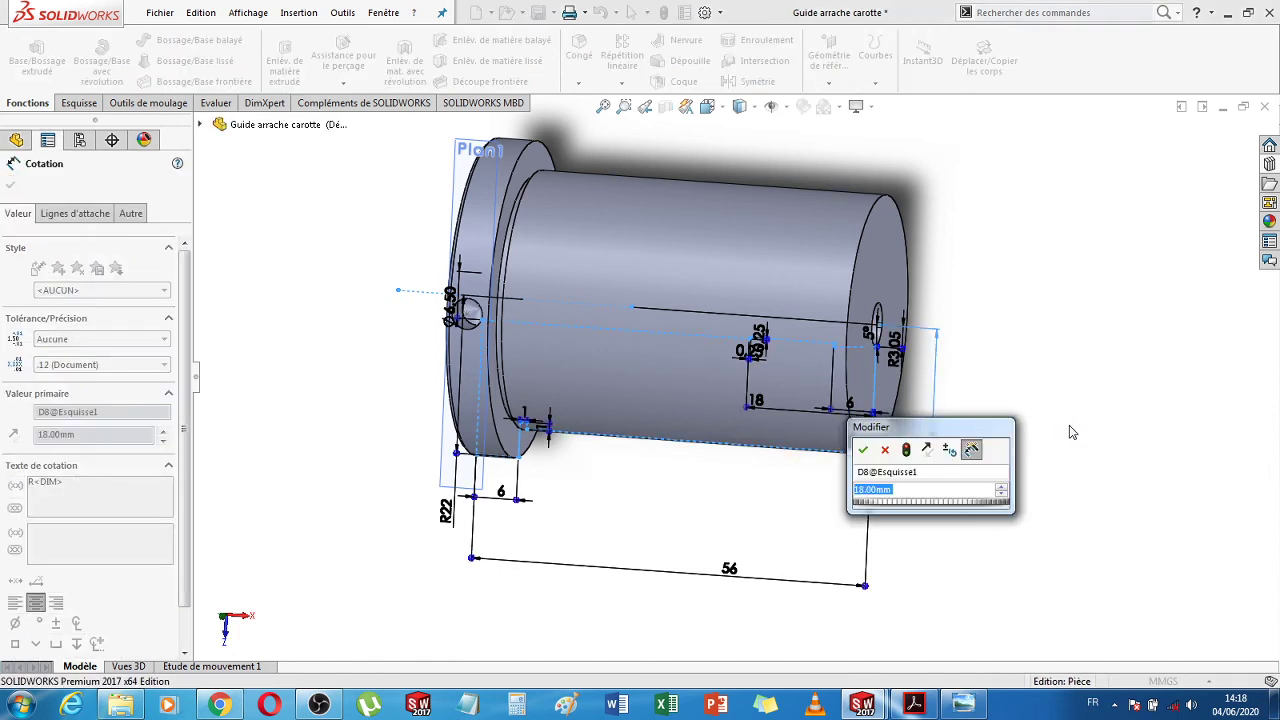
pyautogui.press('Return')
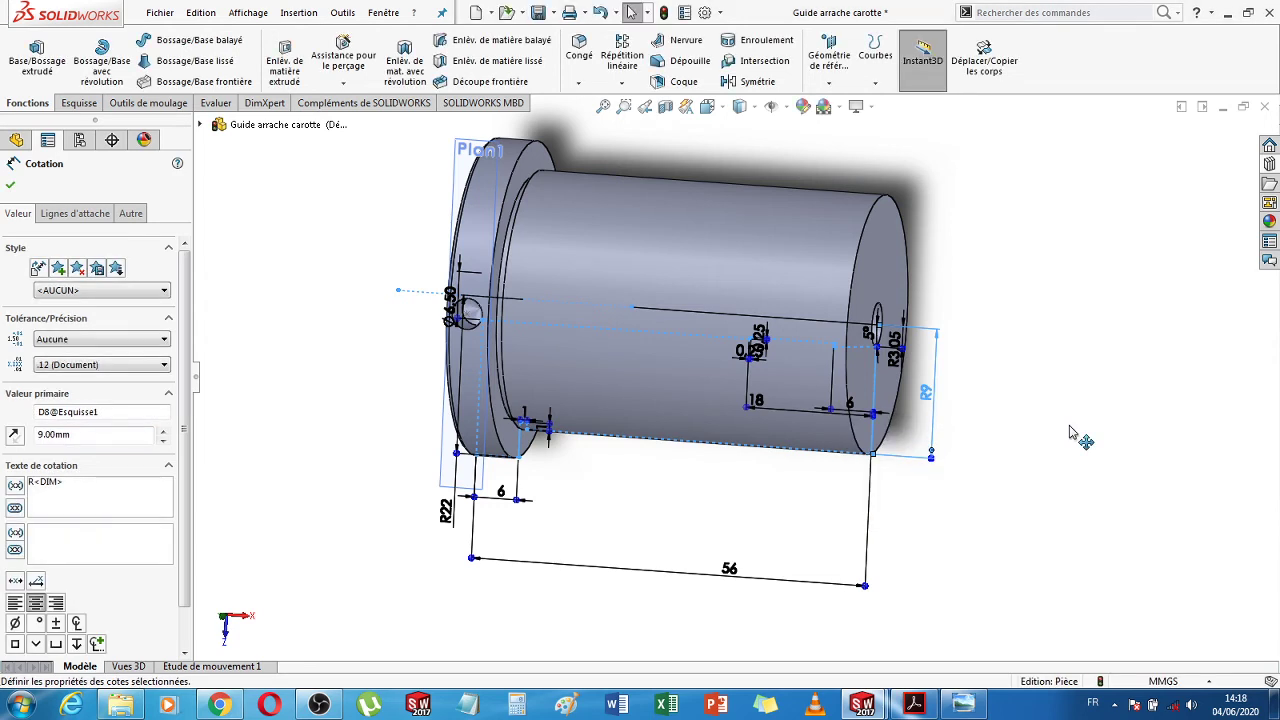
# Set the head's radius in Esquisse1 to 11 mm and rebuild the part
pyautogui.click(449, 521)
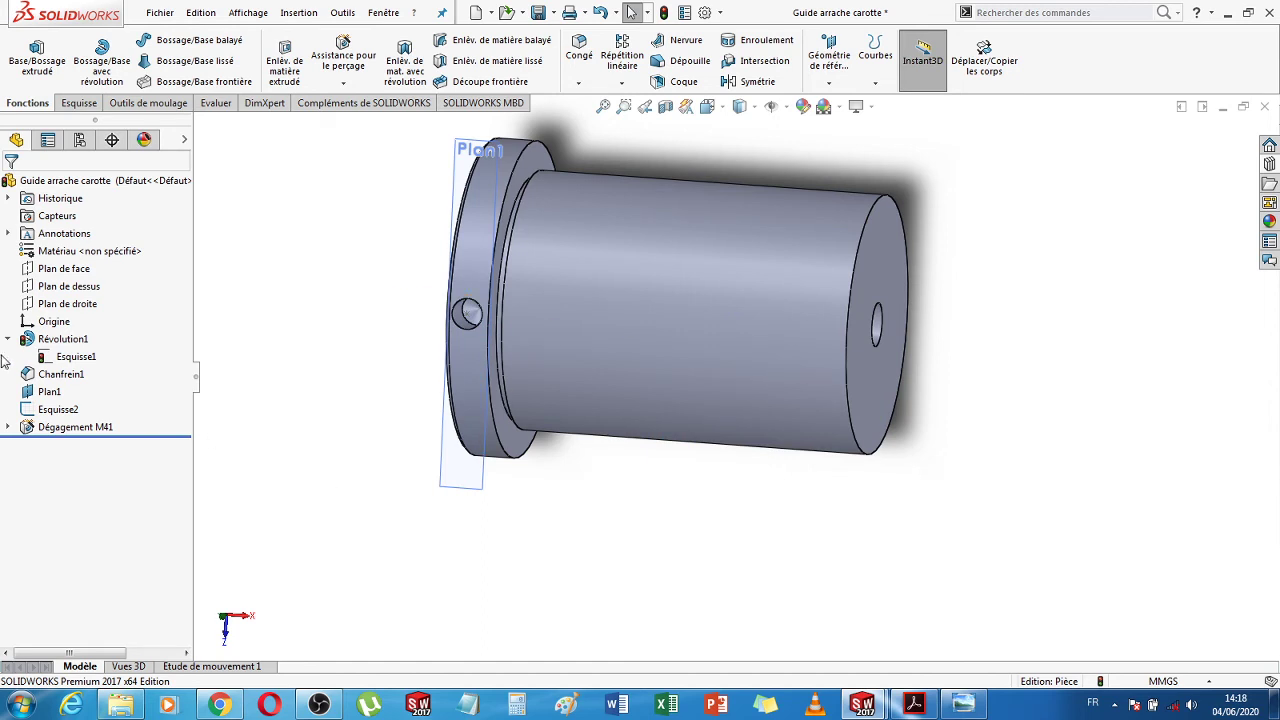
pyautogui.click(76, 357)
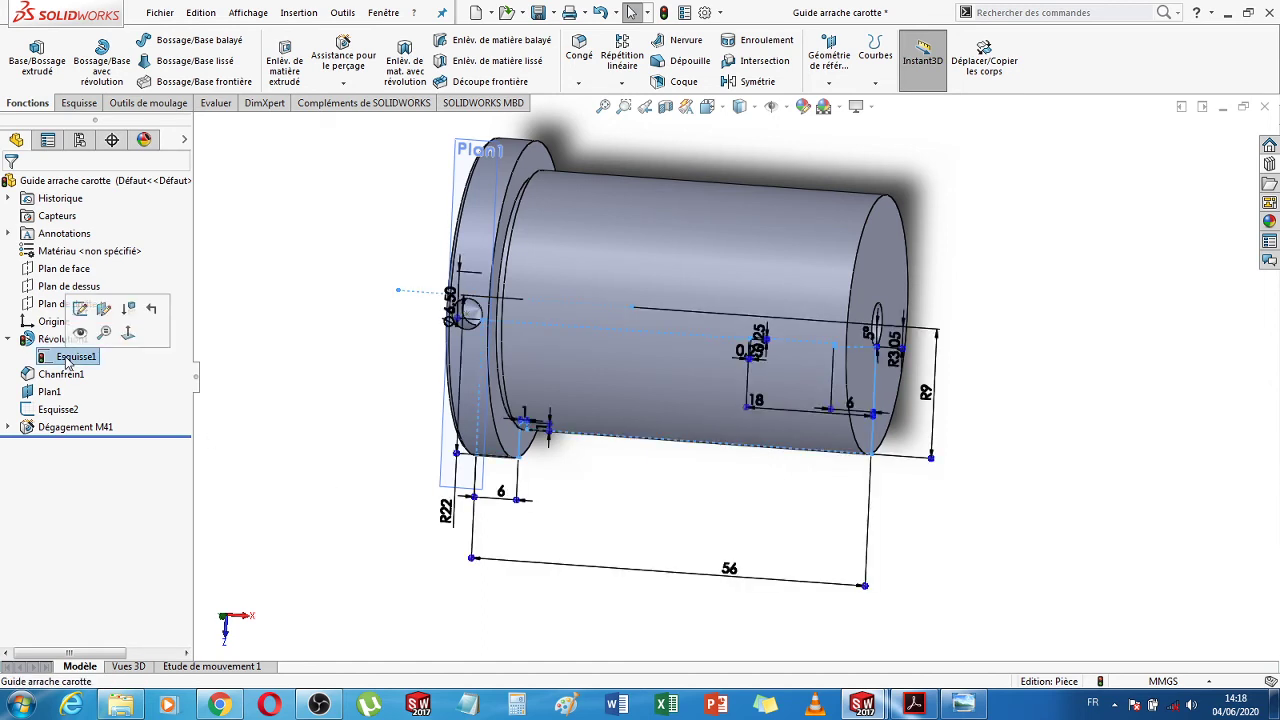
pyautogui.doubleClick(446, 512)
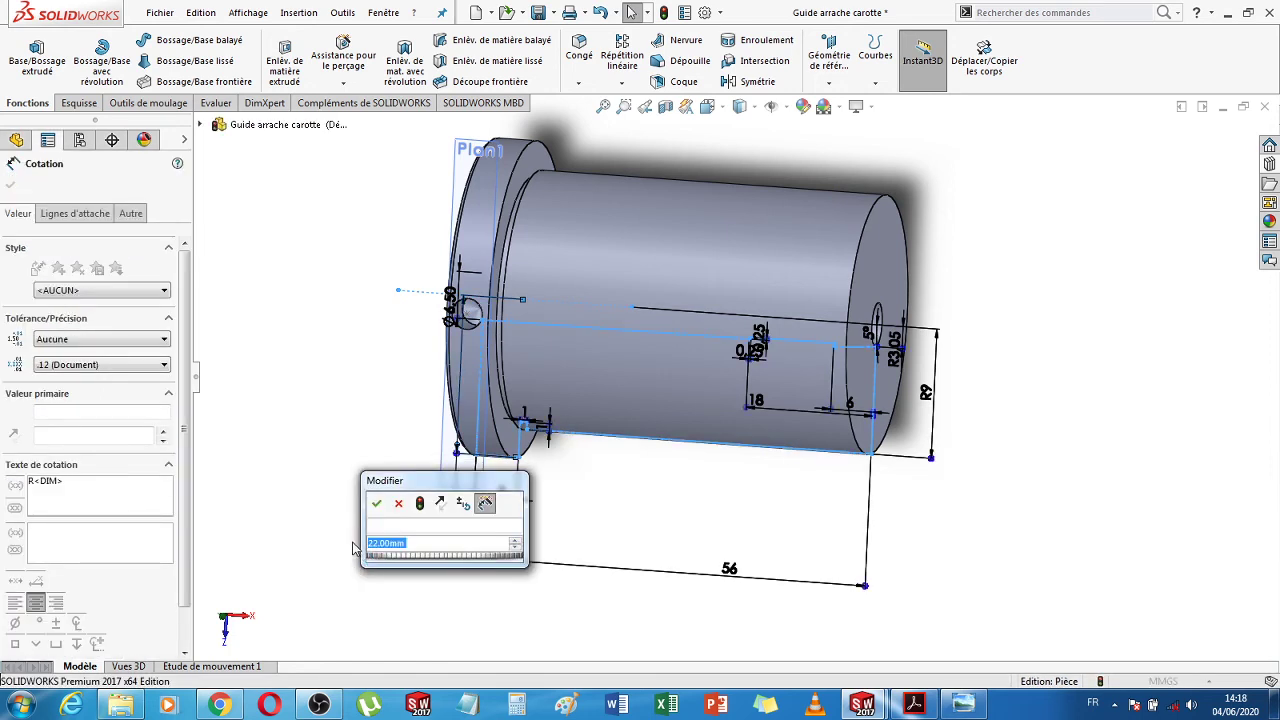
pyautogui.write('11')
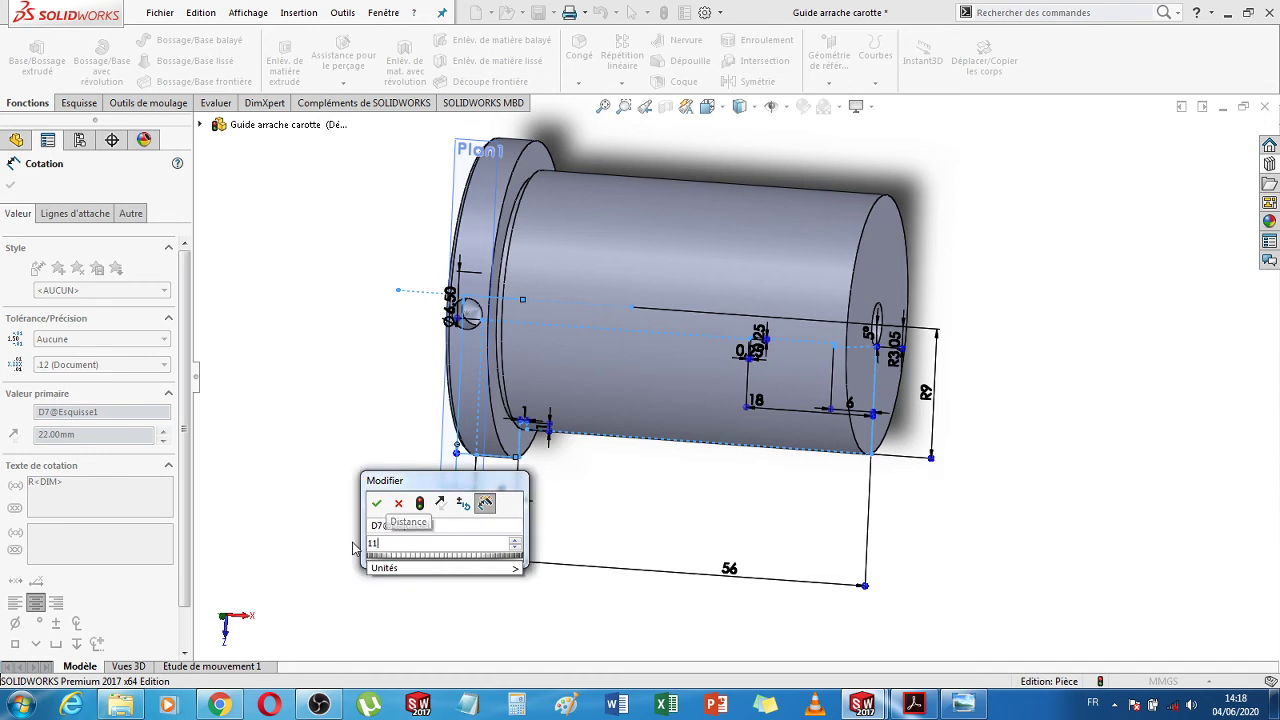
pyautogui.press('Return')
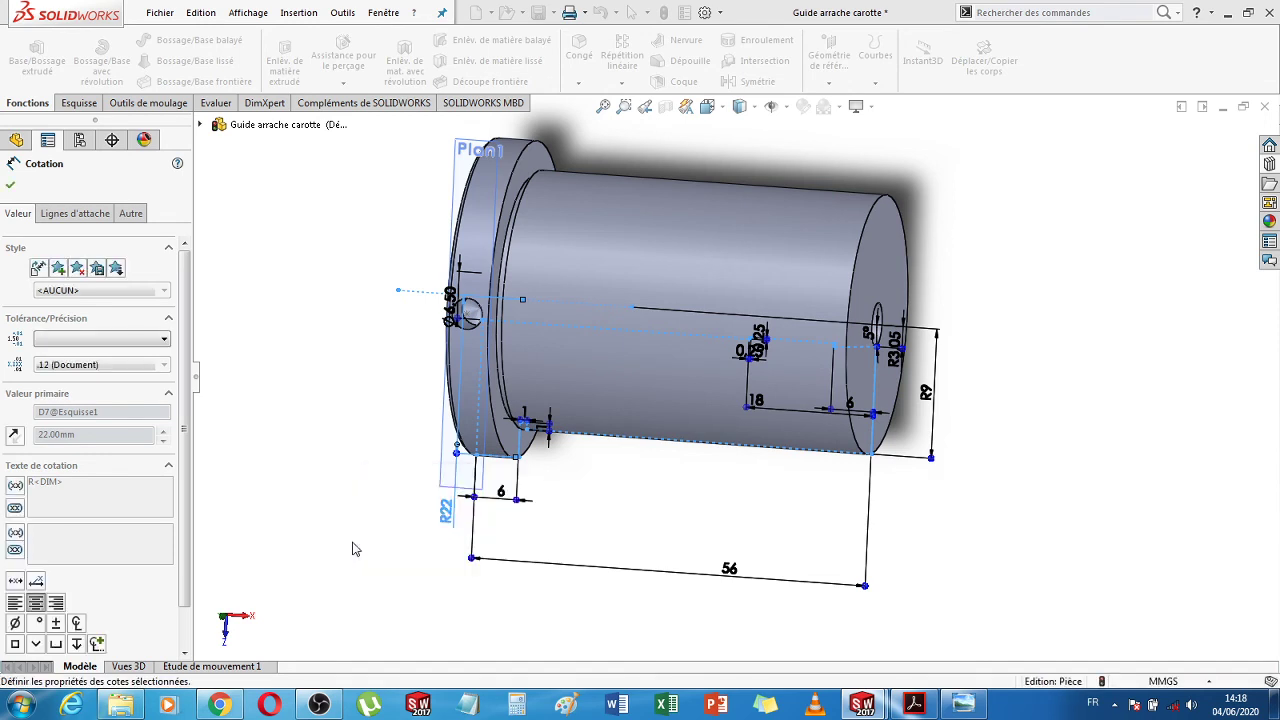
pyautogui.click(10, 185)
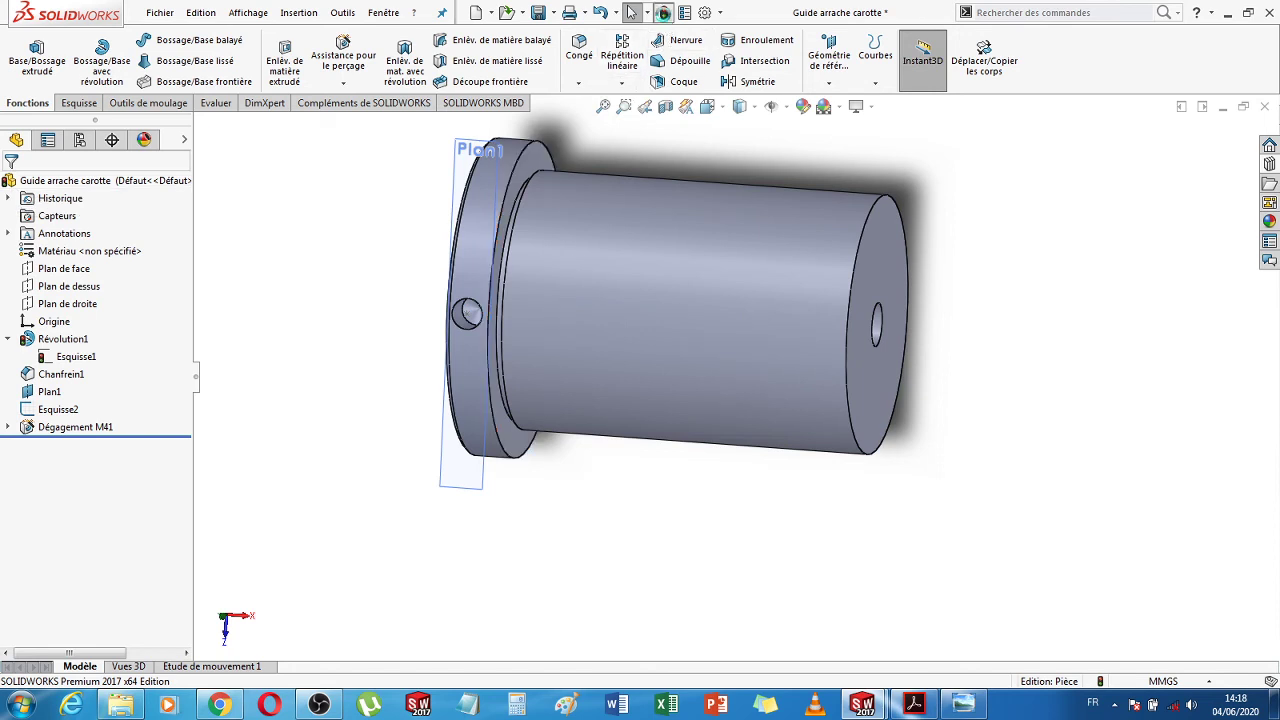
pyautogui.click(663, 12)
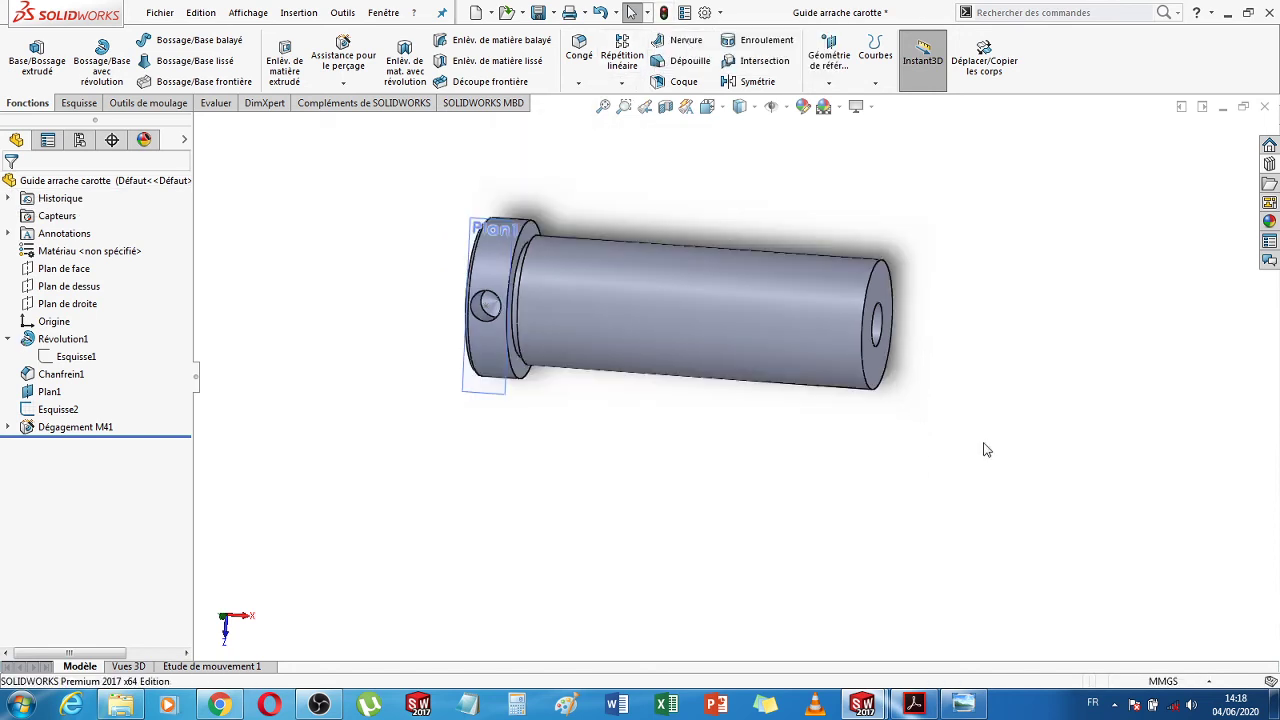
# Close the Guide arrache carotte part, saving its changes, and rebuild the Cendrier partie mobile assembly
pyautogui.moveTo(709, 506); pyautogui.dragTo(617, 443, button='middle')
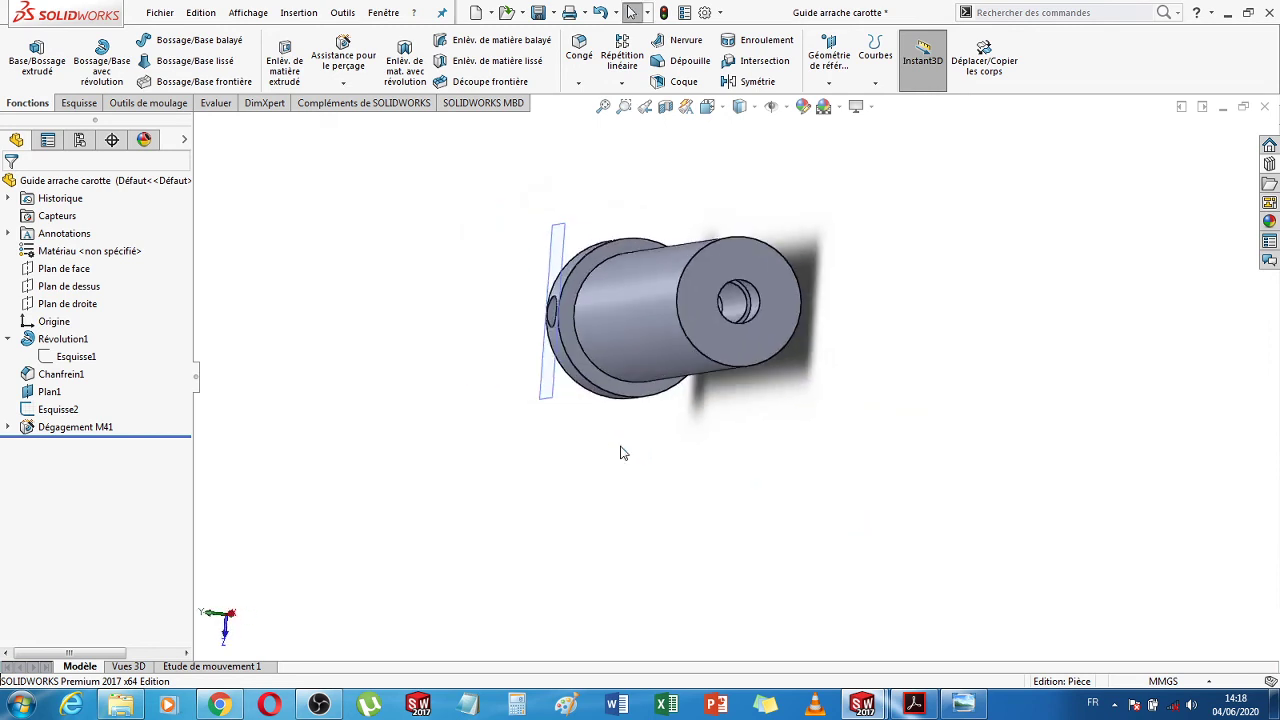
pyautogui.click(1264, 106)
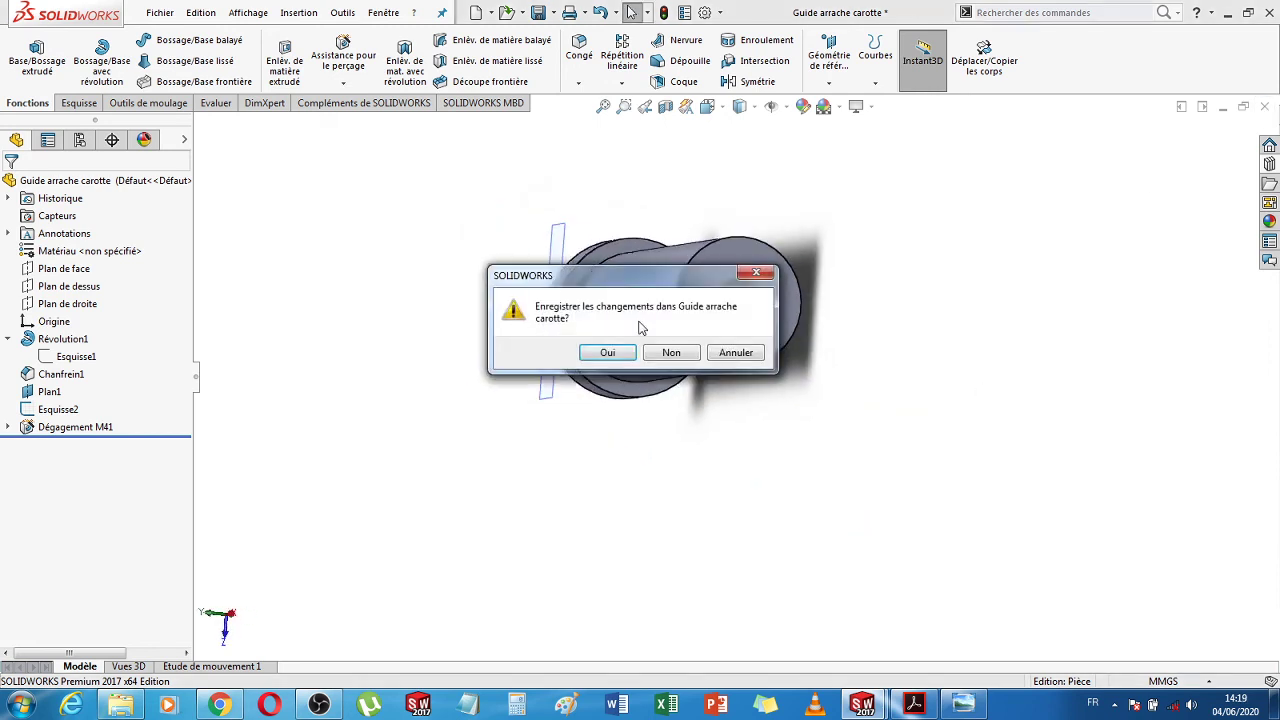
pyautogui.click(612, 352)
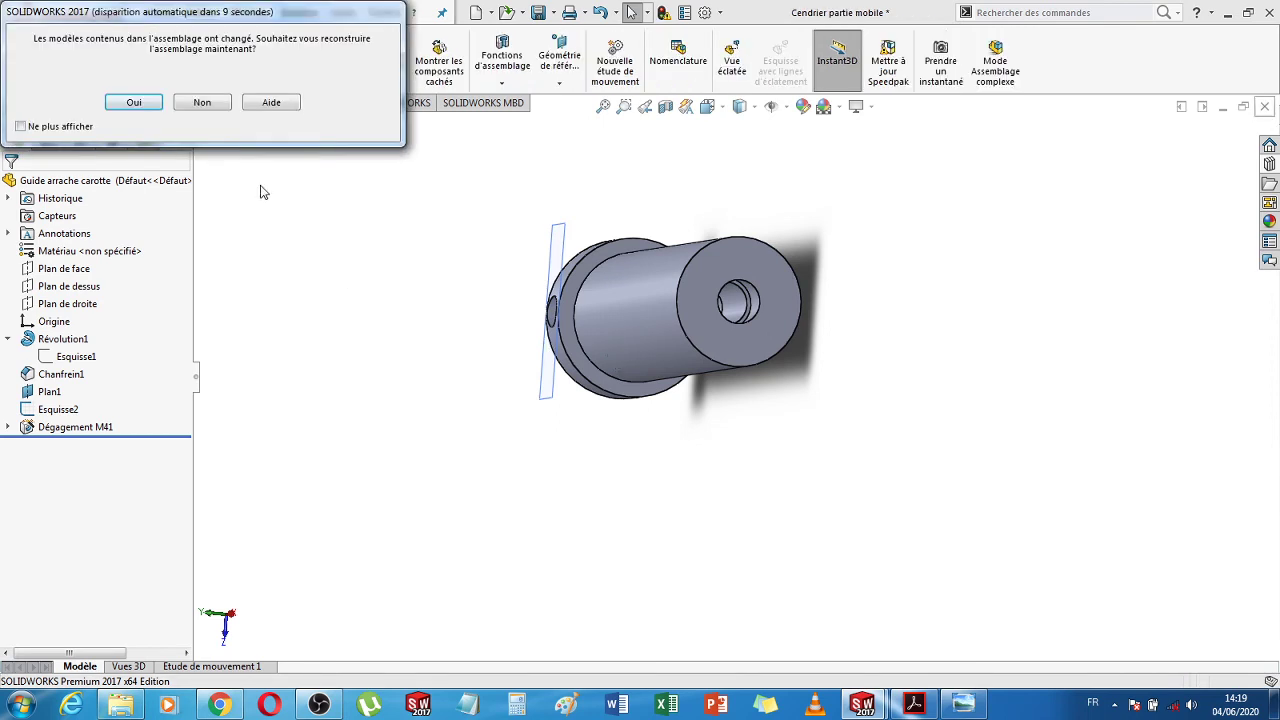
pyautogui.click(132, 104)
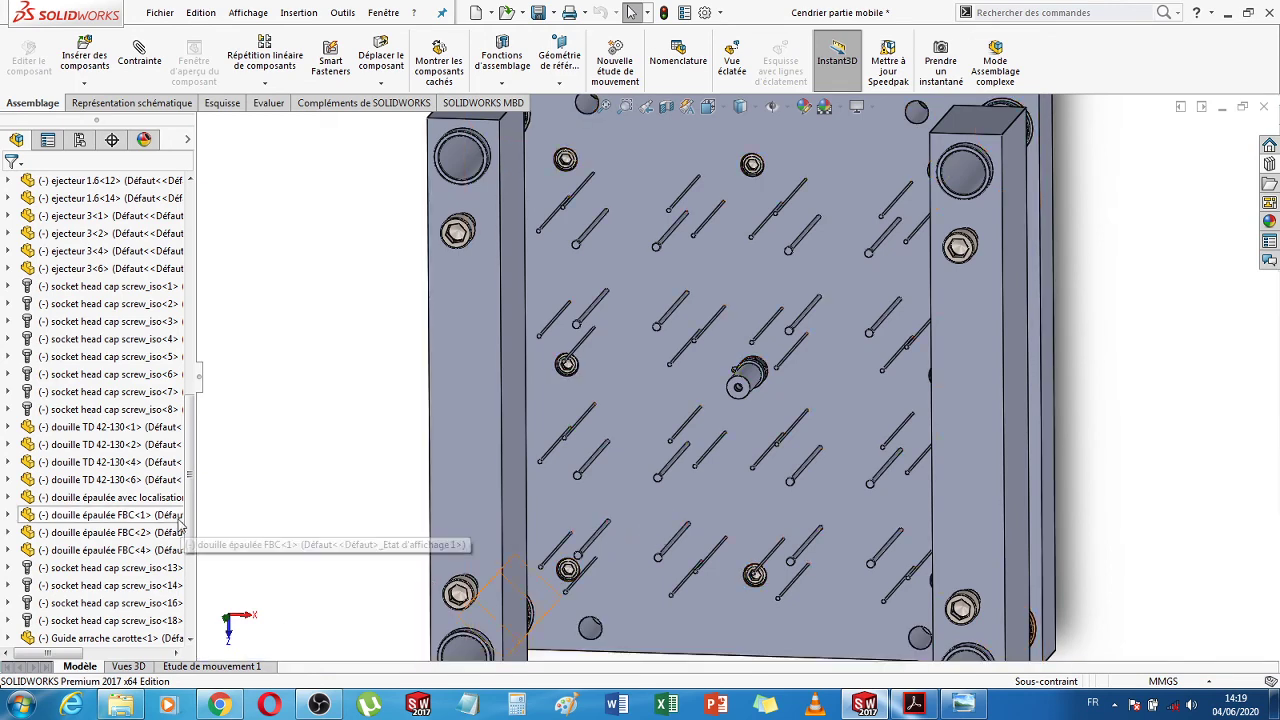
# Flip the alignment of the Coaxiale48 mate between the Guide arrache carotte and the Plaque porte noyau mobile N10
pyautogui.scroll(-5, 80, 580)
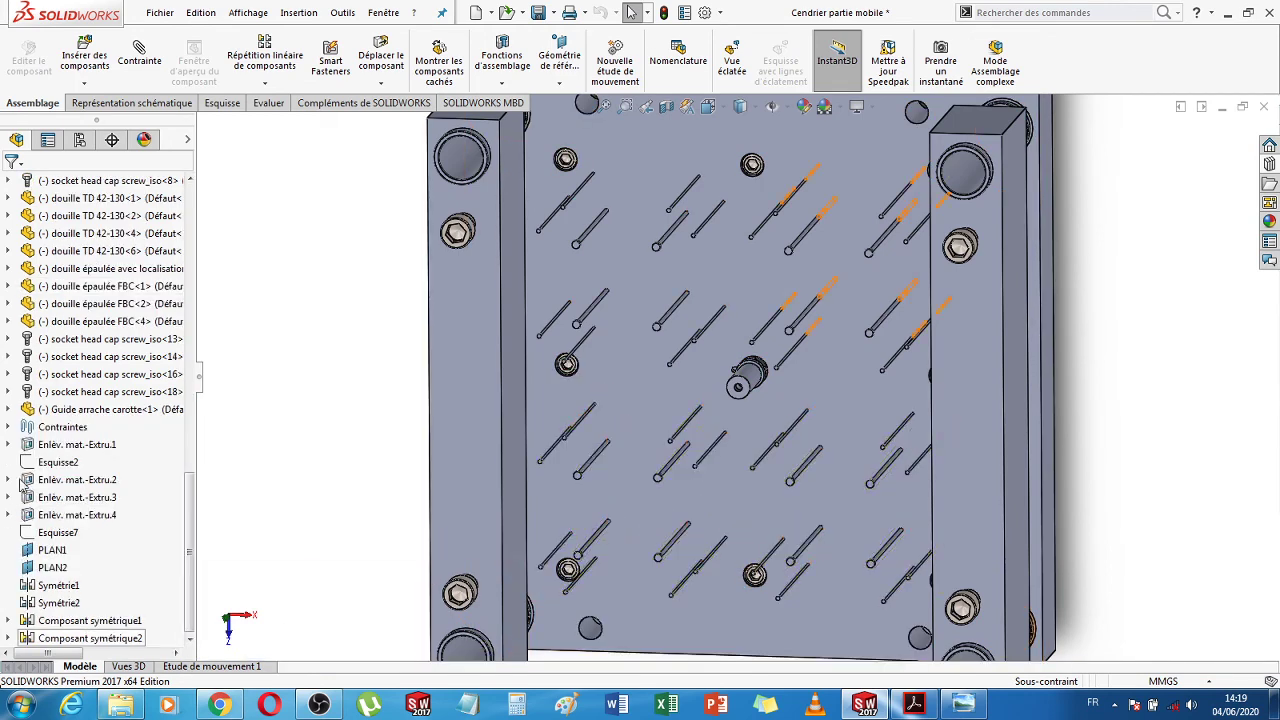
pyautogui.click(8, 426)
pyautogui.moveTo(191, 414); pyautogui.dragTo(190, 621)
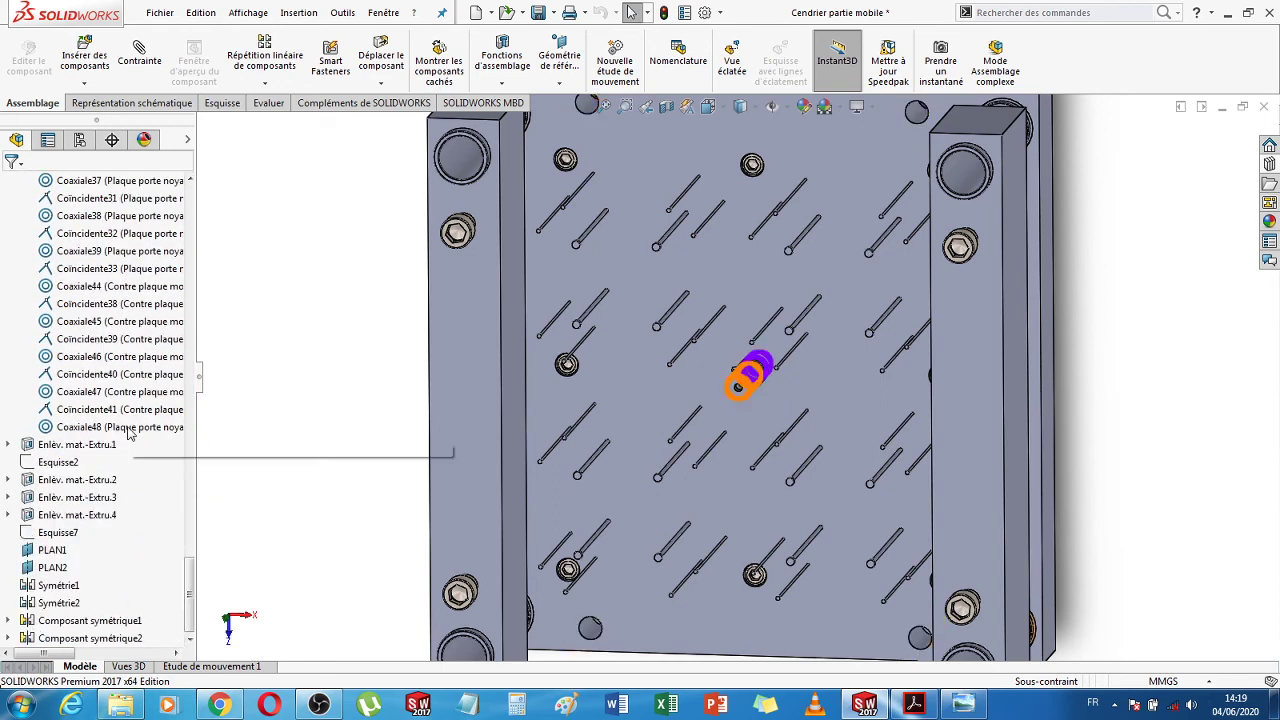
pyautogui.click(125, 427)
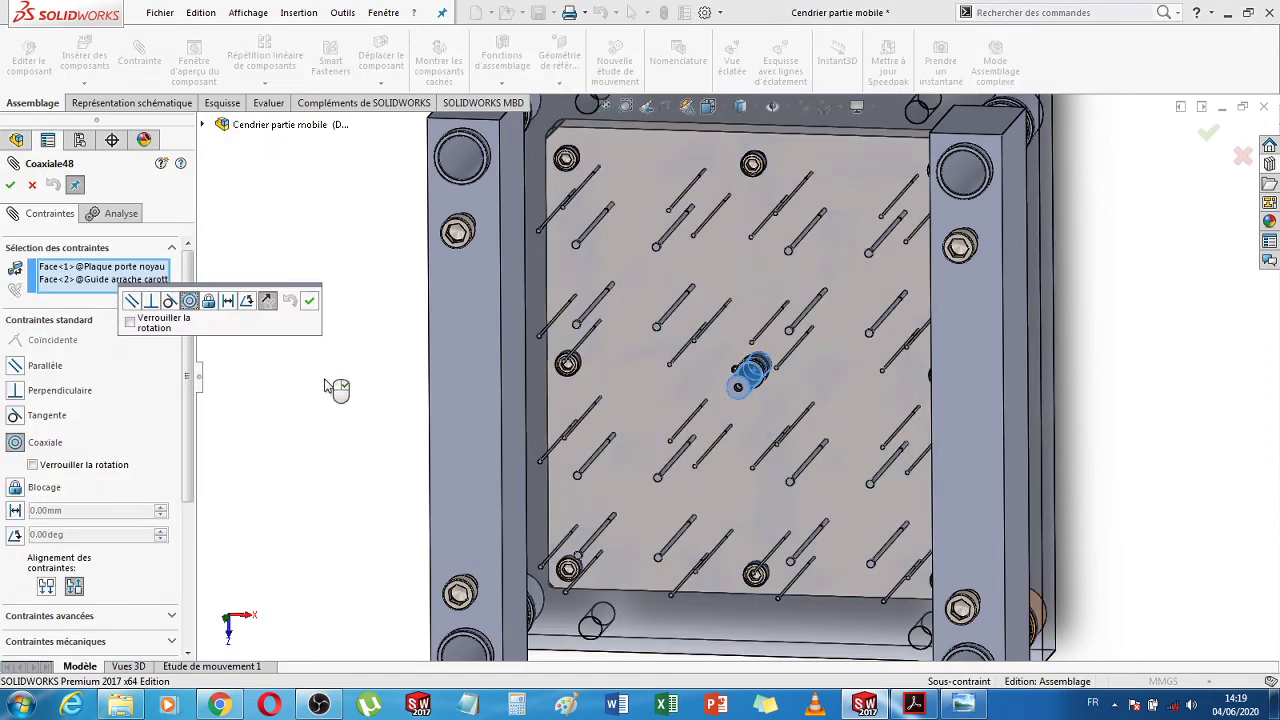
pyautogui.click(50, 588)
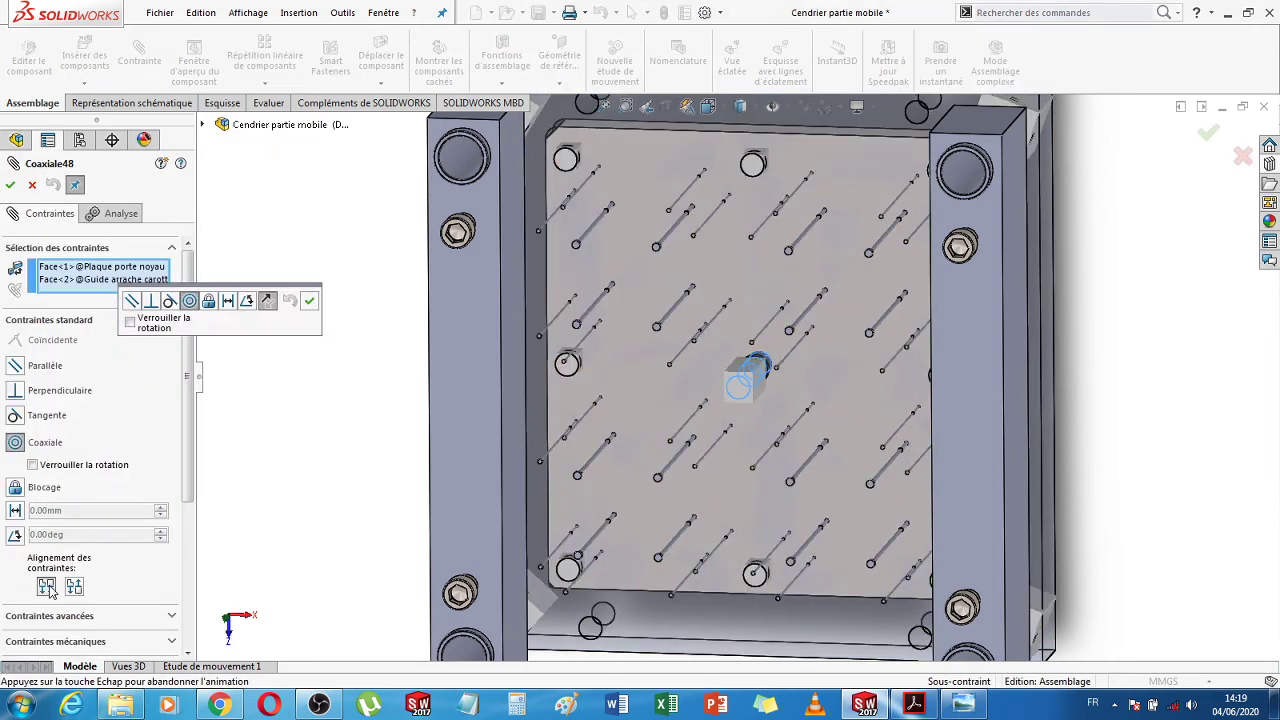
pyautogui.click(308, 302)
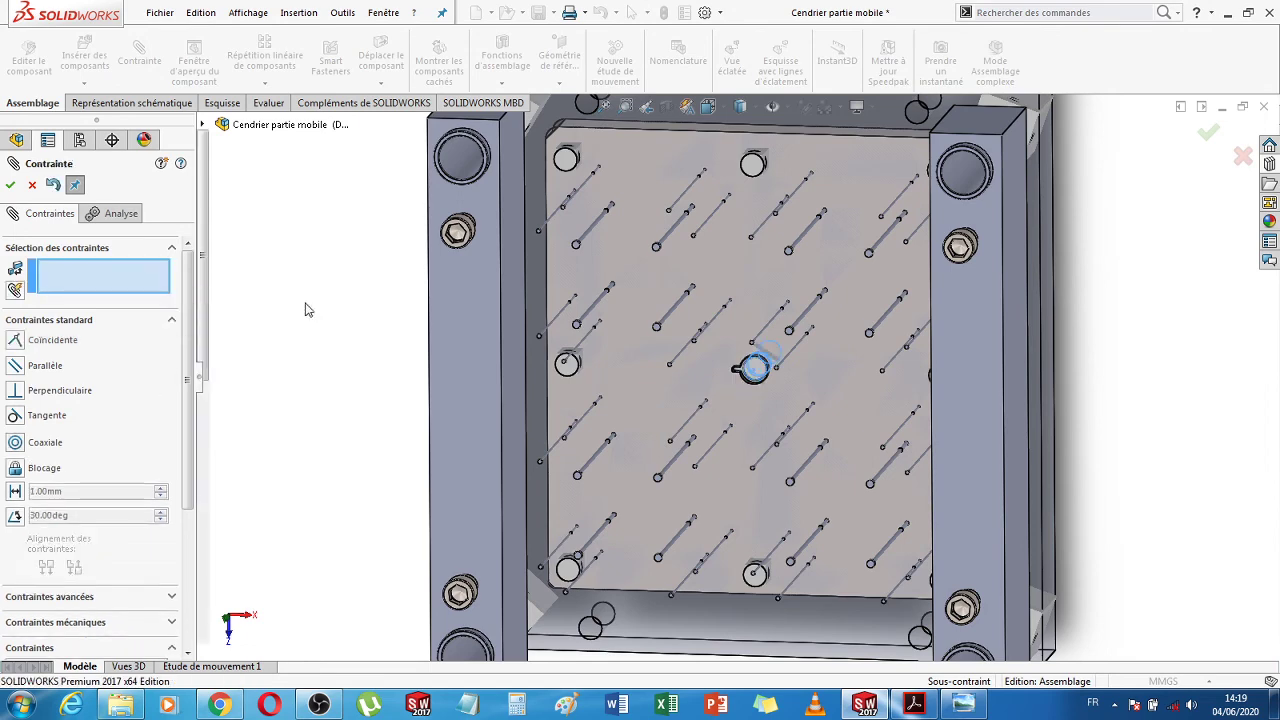
pyautogui.press('f')
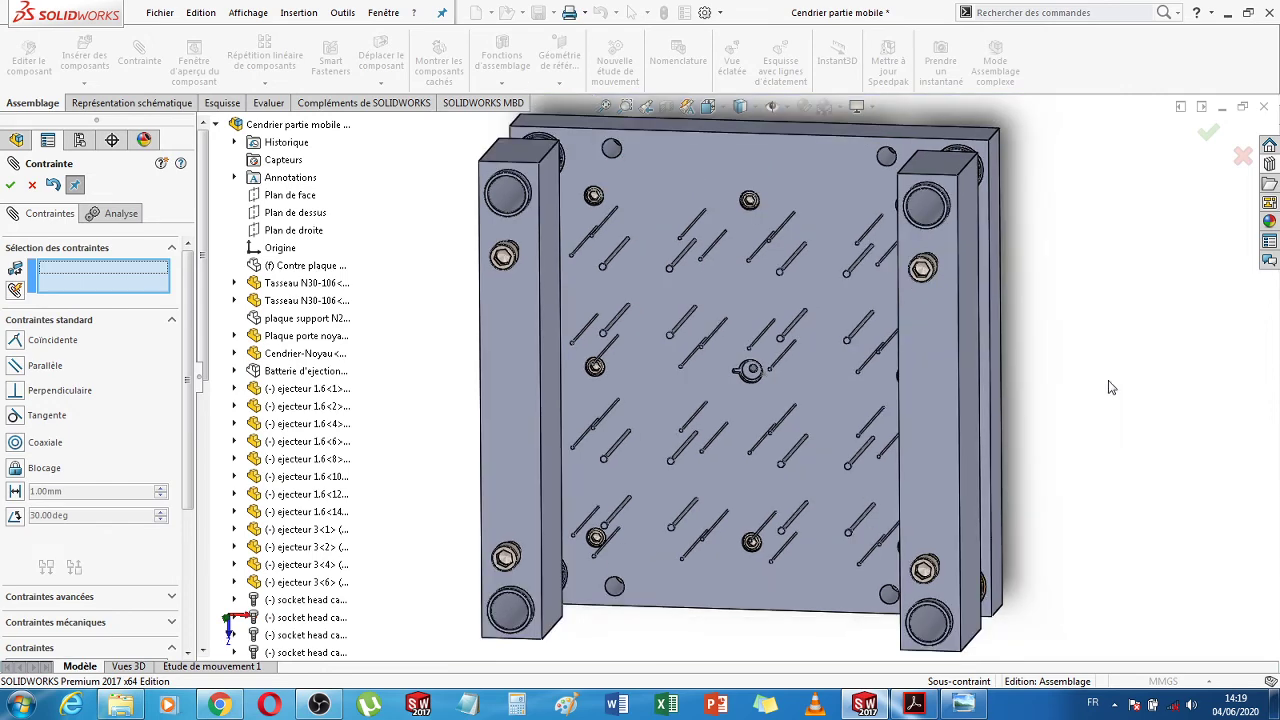
pyautogui.moveTo(1064, 431); pyautogui.dragTo(740, 397, button='middle')
pyautogui.scroll(-6, 748, 405)
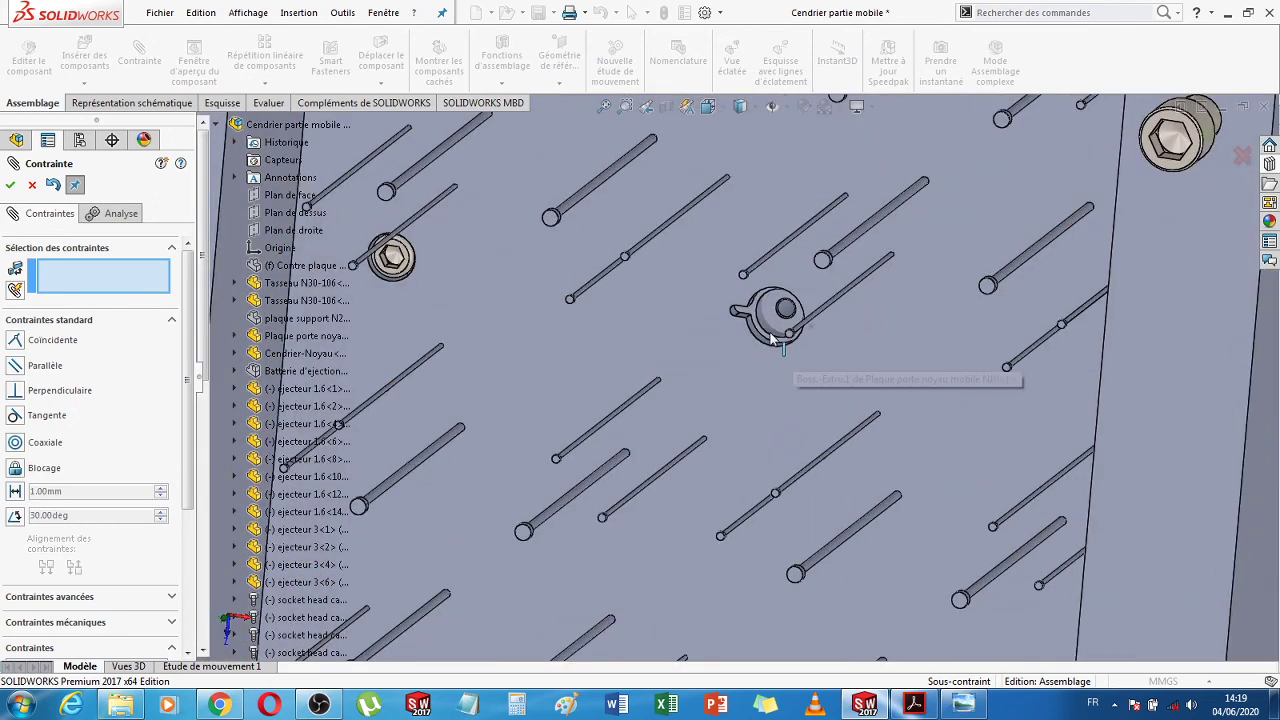
pyautogui.click(773, 320)
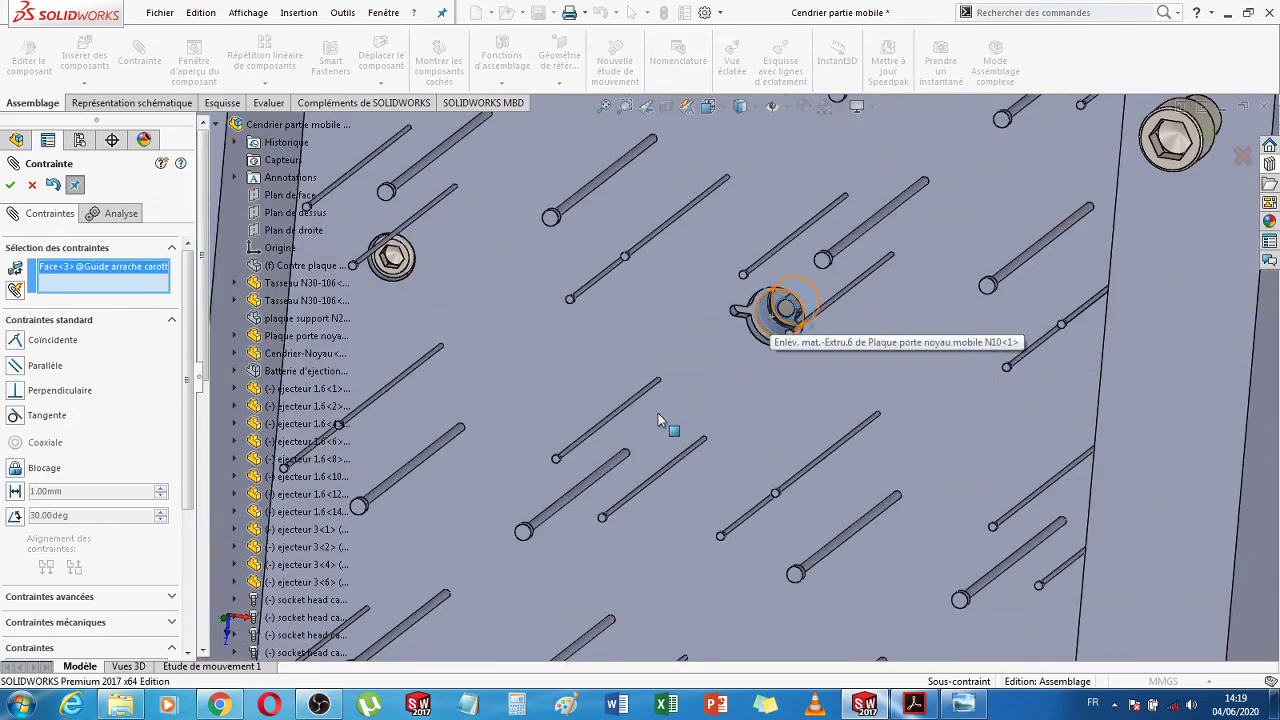
pyautogui.click(32, 185)
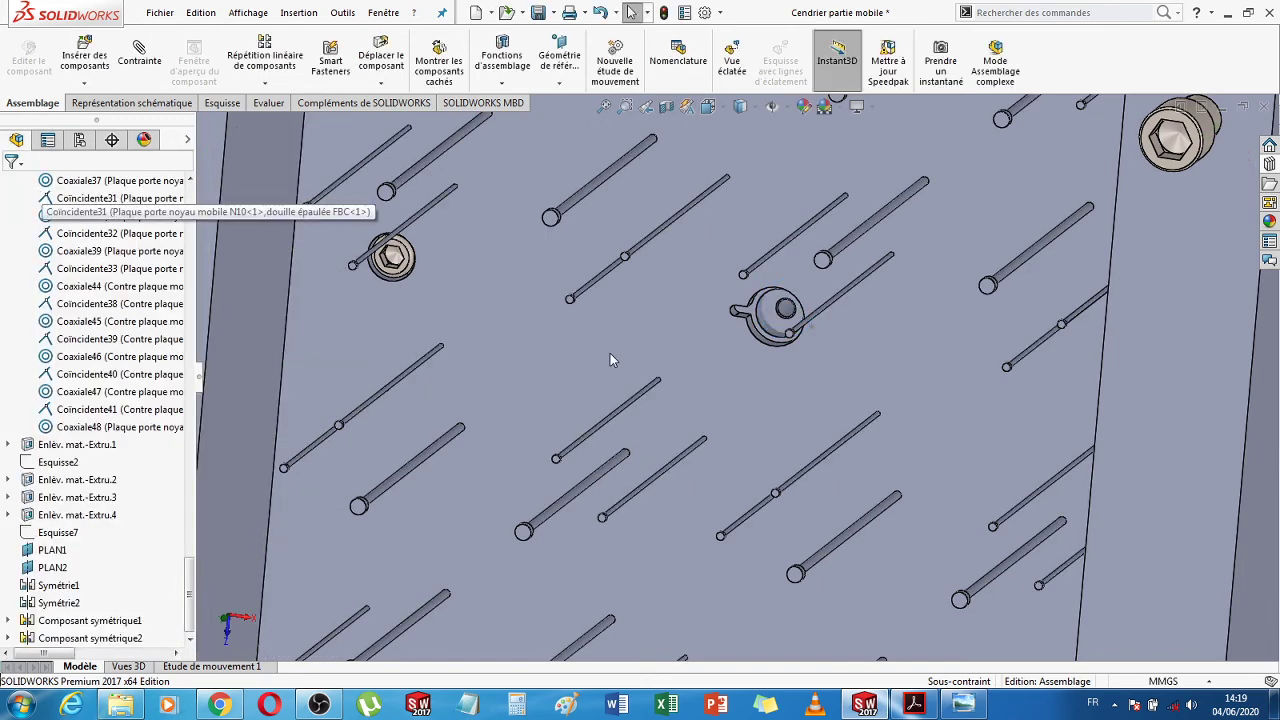
# Slide the Guide arrache carotte along its axis out of the central hole of the Plaque porte noyau mobile N10
pyautogui.click(768, 320)
pyautogui.moveTo(668, 390); pyautogui.dragTo(1008, 405)
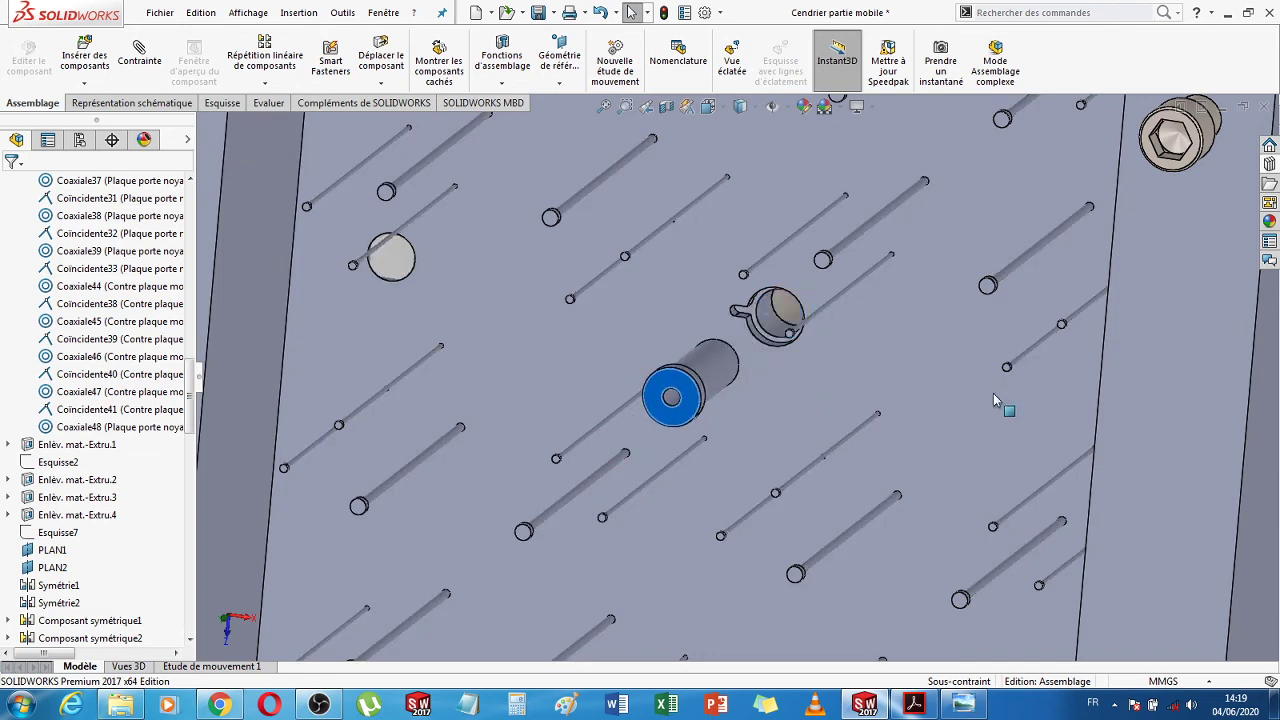
pyautogui.scroll(5, 740, 375)
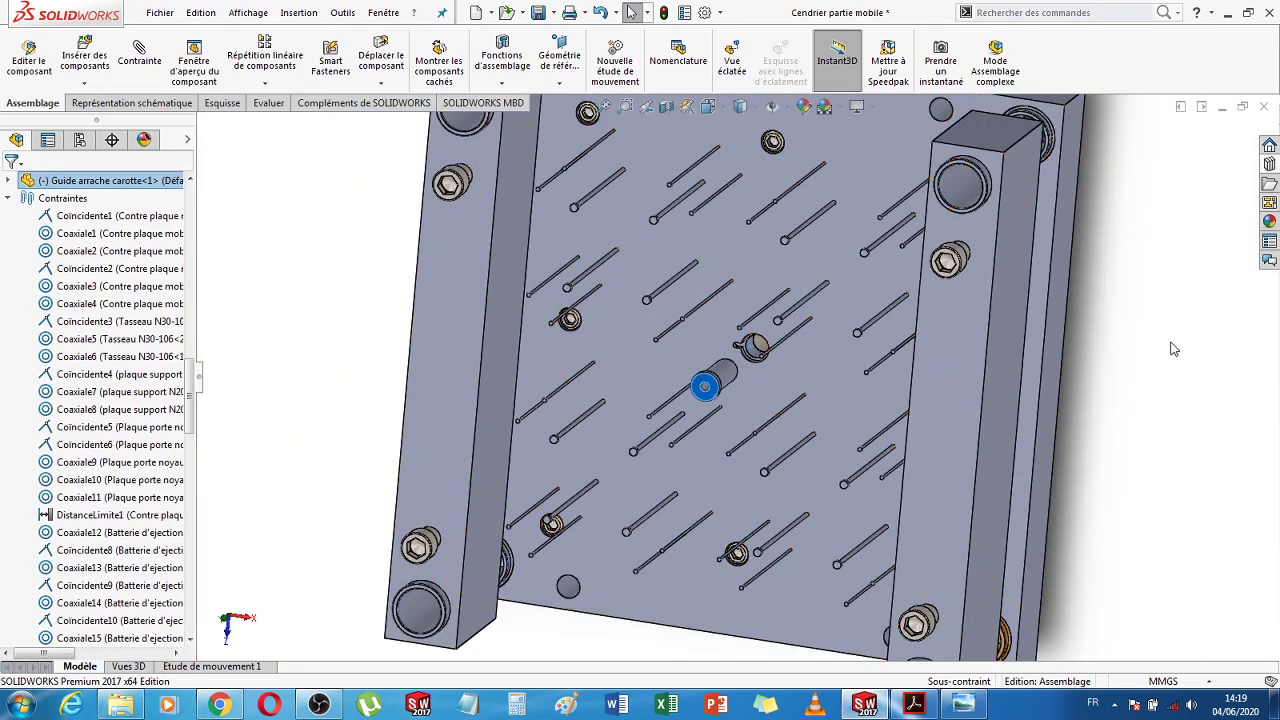
pyautogui.click(1174, 349)
pyautogui.moveTo(1147, 367); pyautogui.dragTo(1088, 405, button='middle')
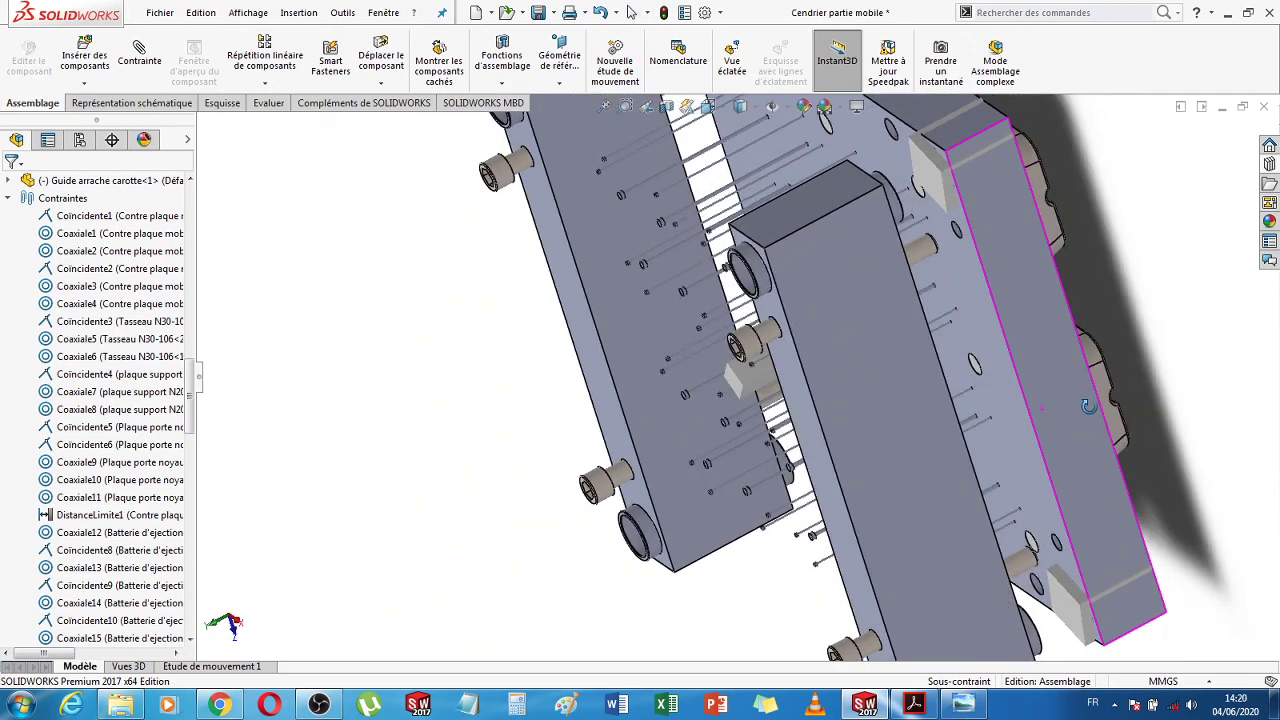
pyautogui.moveTo(1088, 405); pyautogui.dragTo(1089, 405, button='middle')
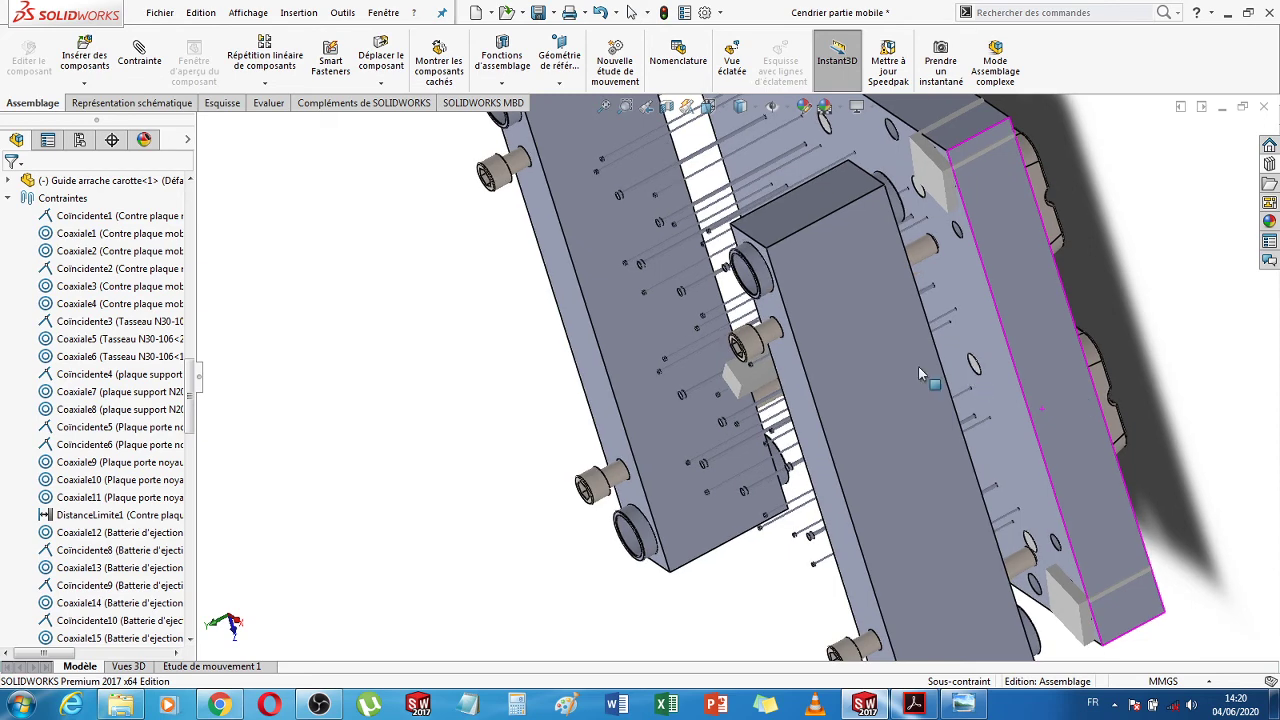
pyautogui.scroll(-5, 800, 365)
pyautogui.scroll(4, 617, 410)
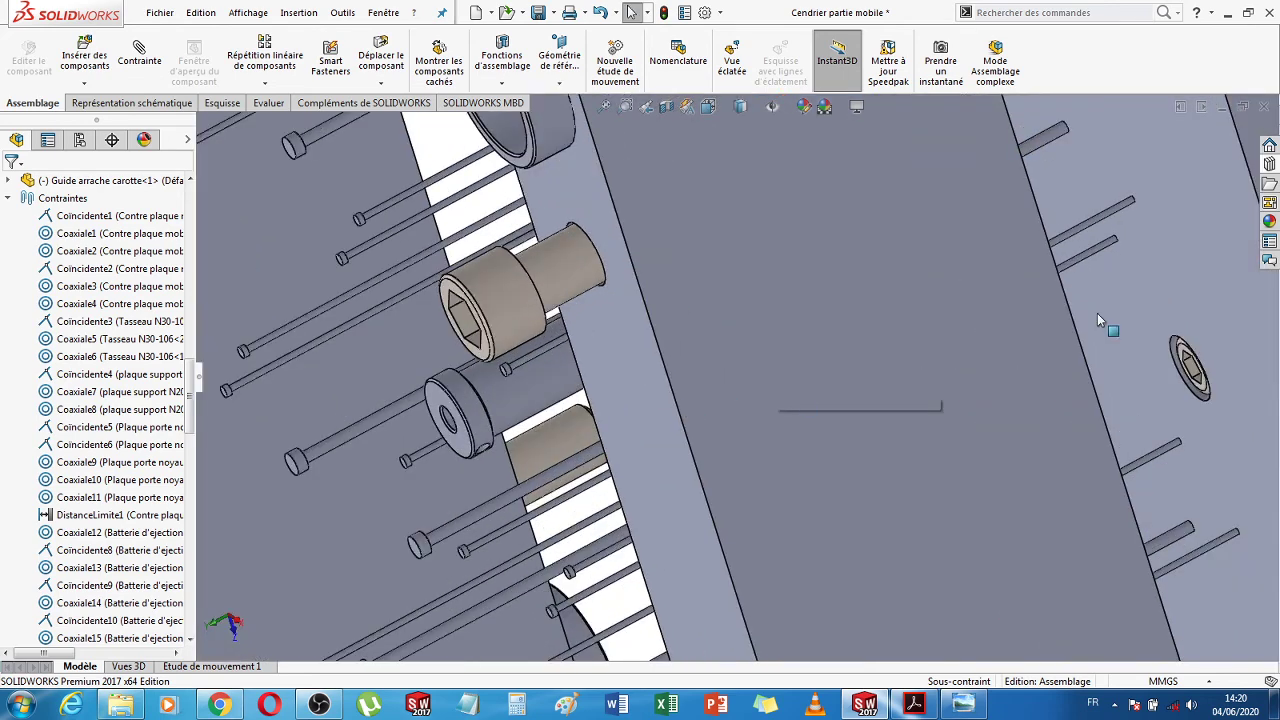
pyautogui.scroll(2, 592, 427)
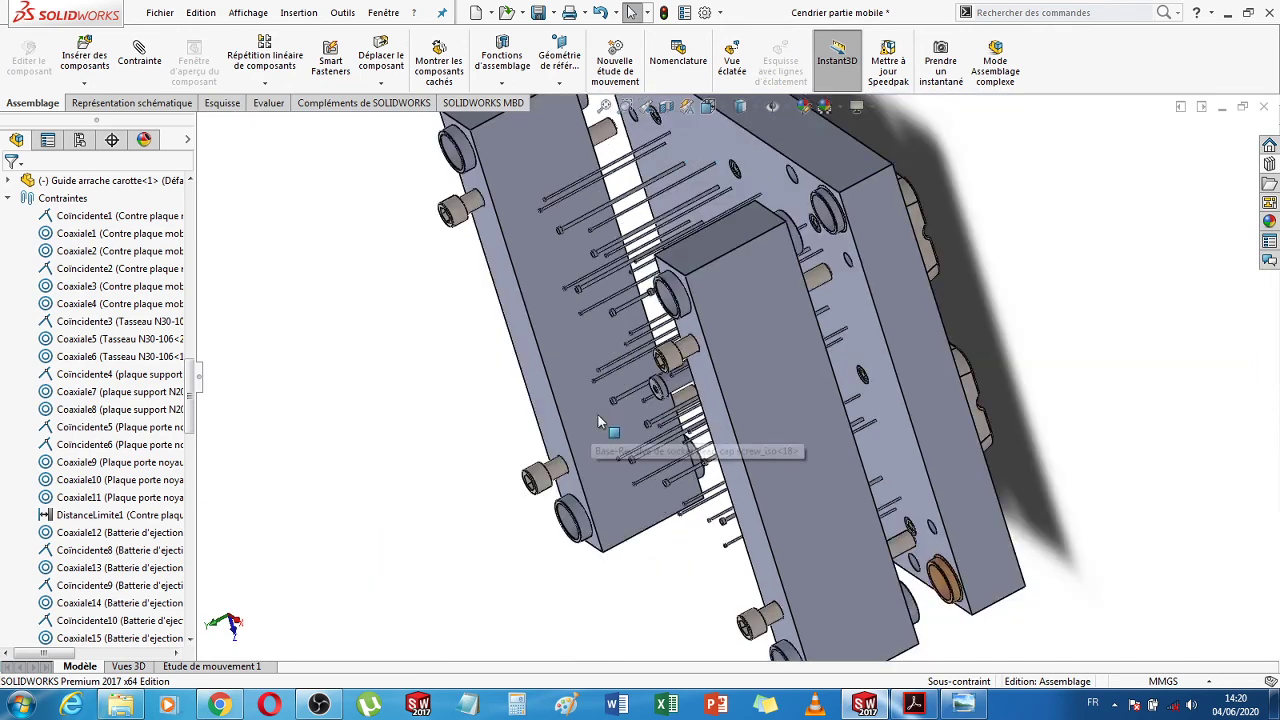
# Pull the Guide arrache carotte farther out along its axis until it is clear of the Tasseau N30 blocks
pyautogui.moveTo(670, 386); pyautogui.dragTo(298, 566)
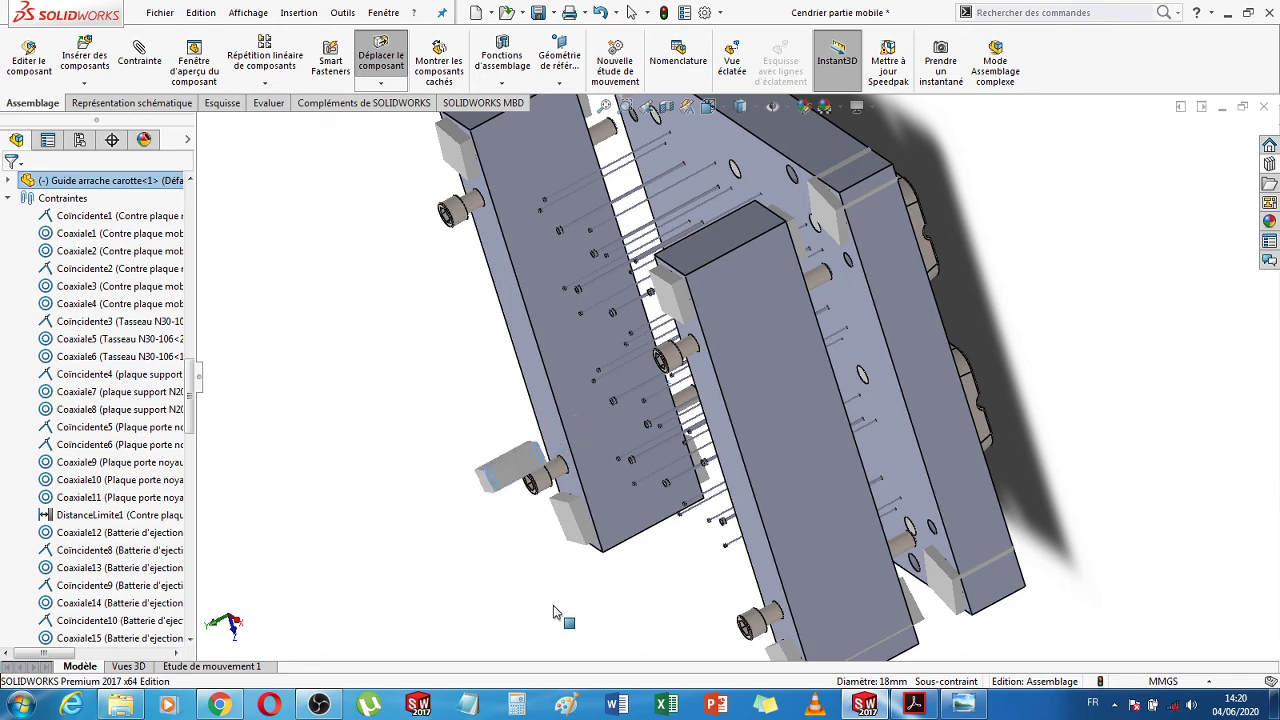
pyautogui.click(426, 466)
pyautogui.moveTo(494, 514); pyautogui.dragTo(646, 523, button='middle')
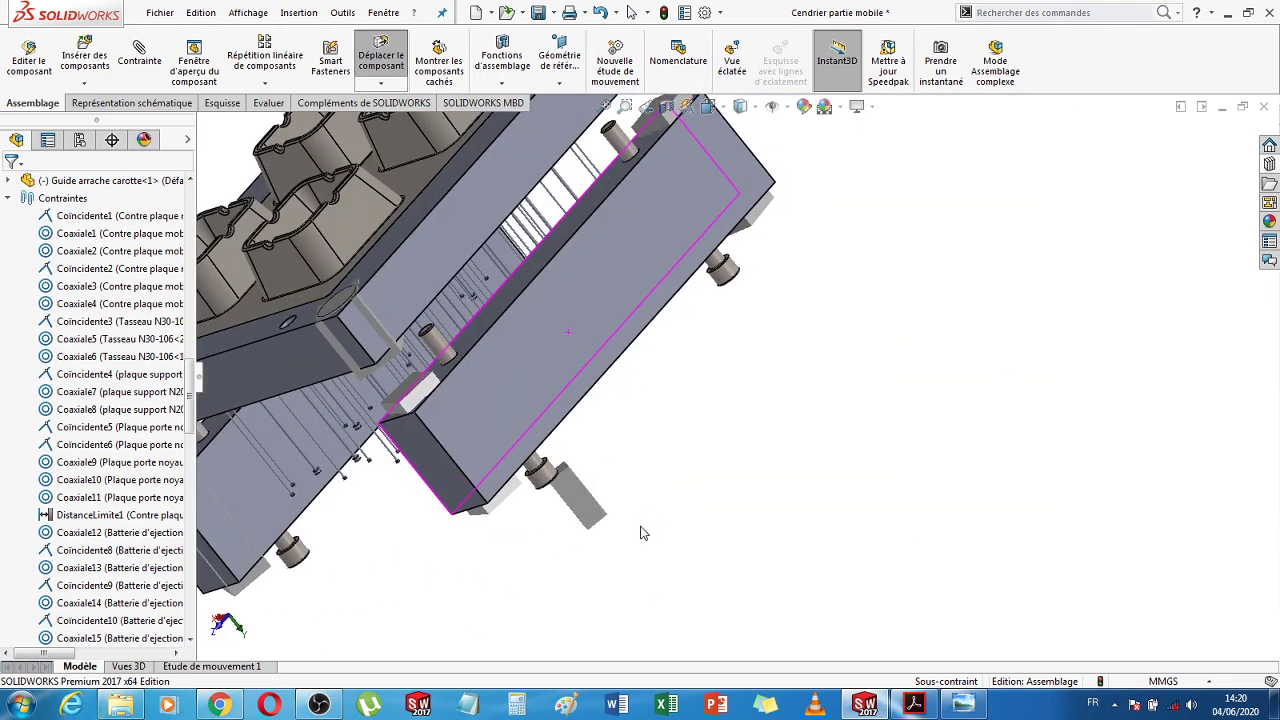
# Mate the underside of the Guide arrache carotte's head coincident with the counterbore face of the Plaque porte noyau mobile N10's central hole
pyautogui.scroll(-5, 600, 510)
pyautogui.scroll(-4, 604, 458)
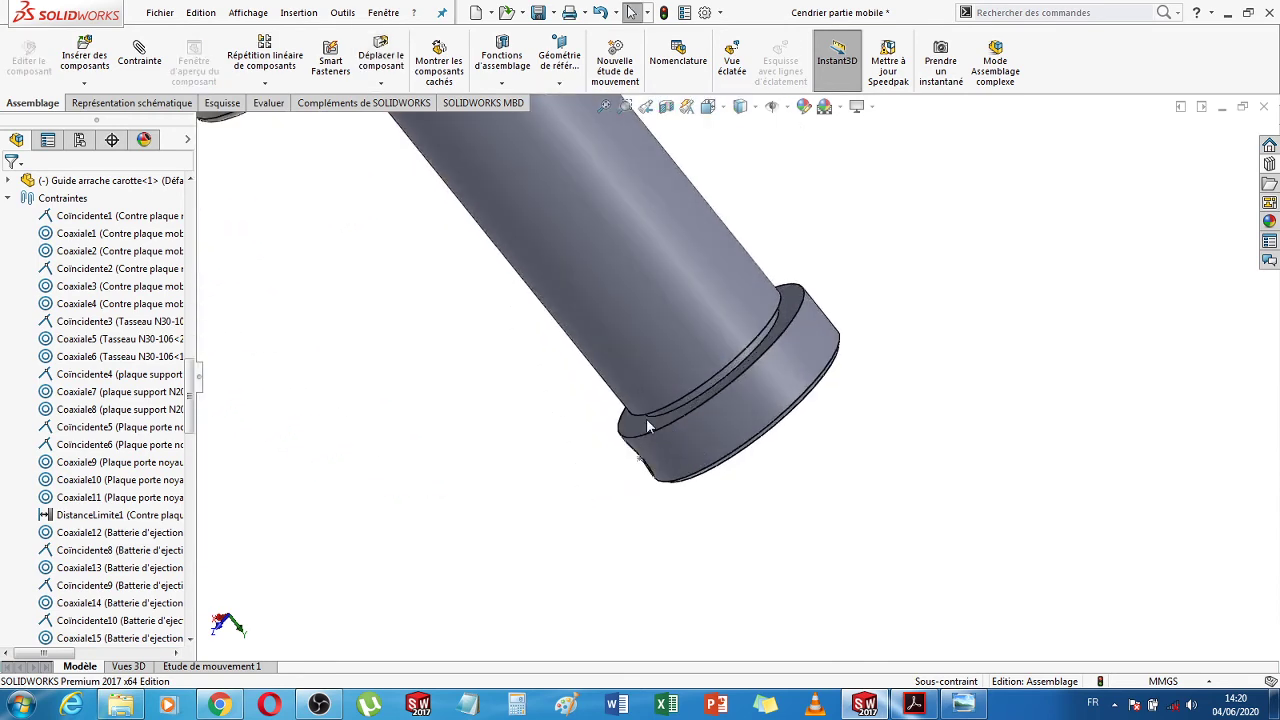
pyautogui.click(645, 430)
pyautogui.scroll(6, 860, 460)
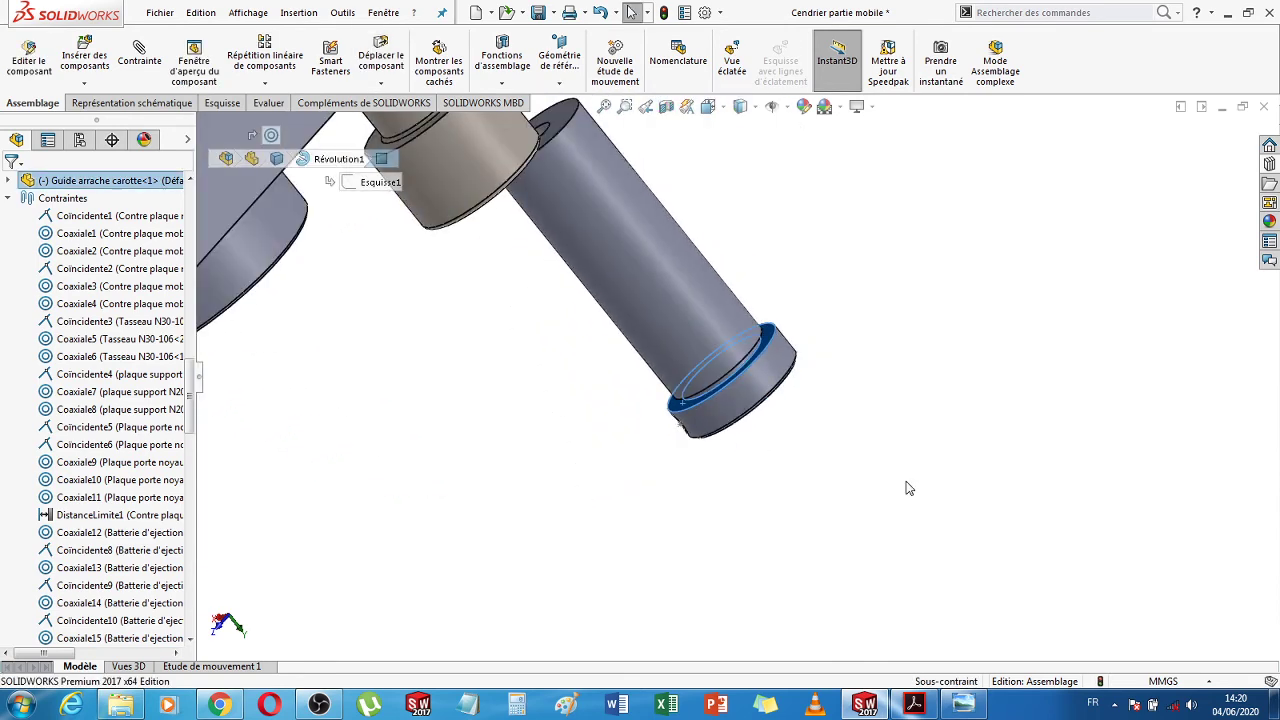
pyautogui.scroll(3, 797, 456)
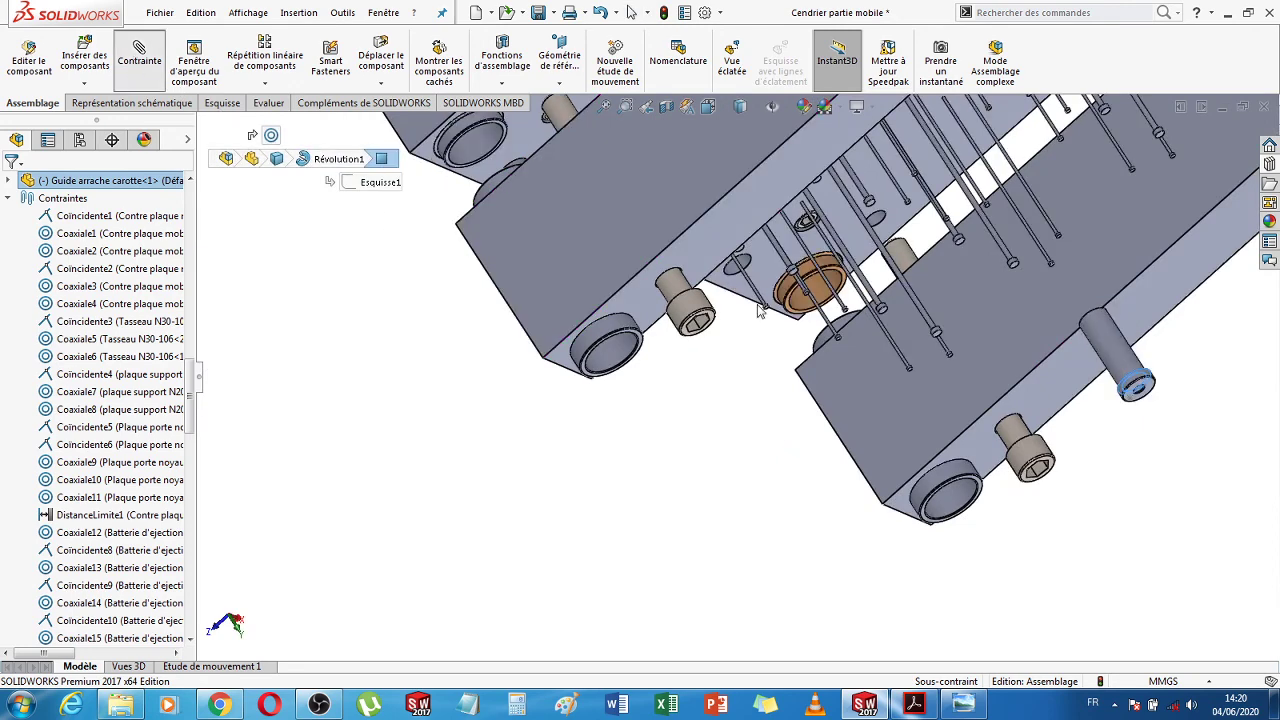
pyautogui.scroll(3, 780, 332)
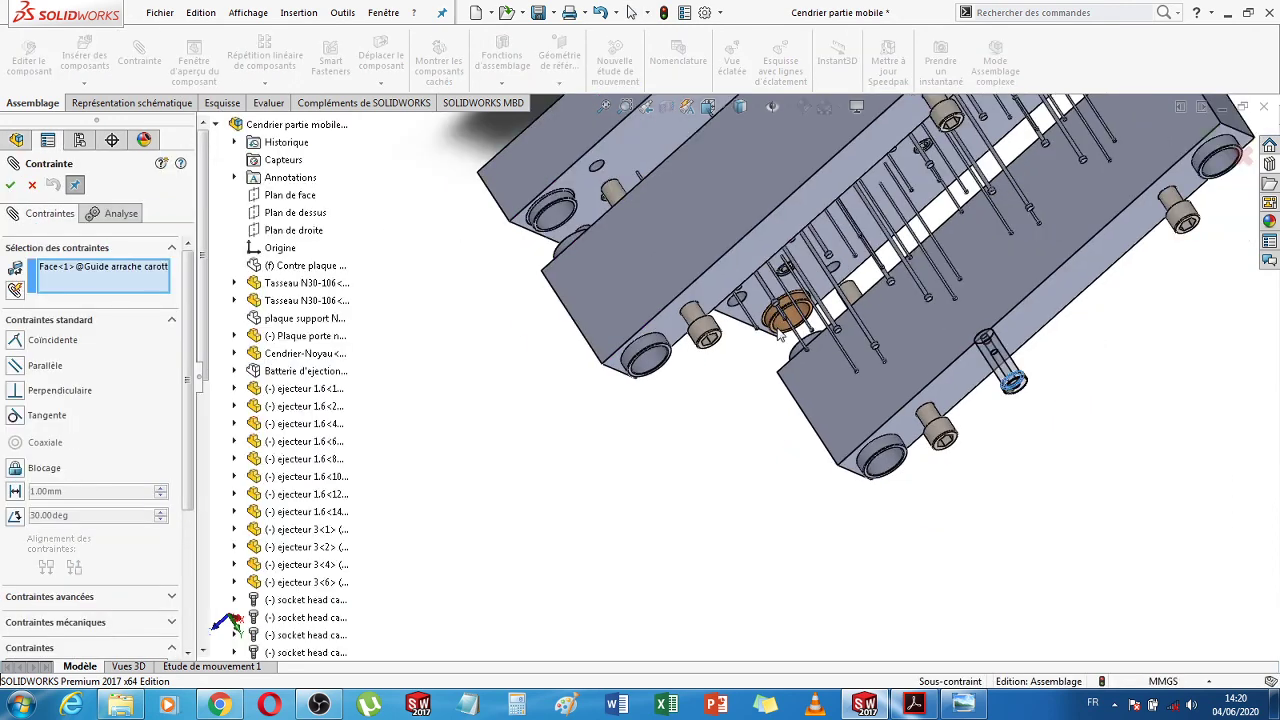
pyautogui.moveTo(1065, 402); pyautogui.dragTo(805, 296, button='middle')
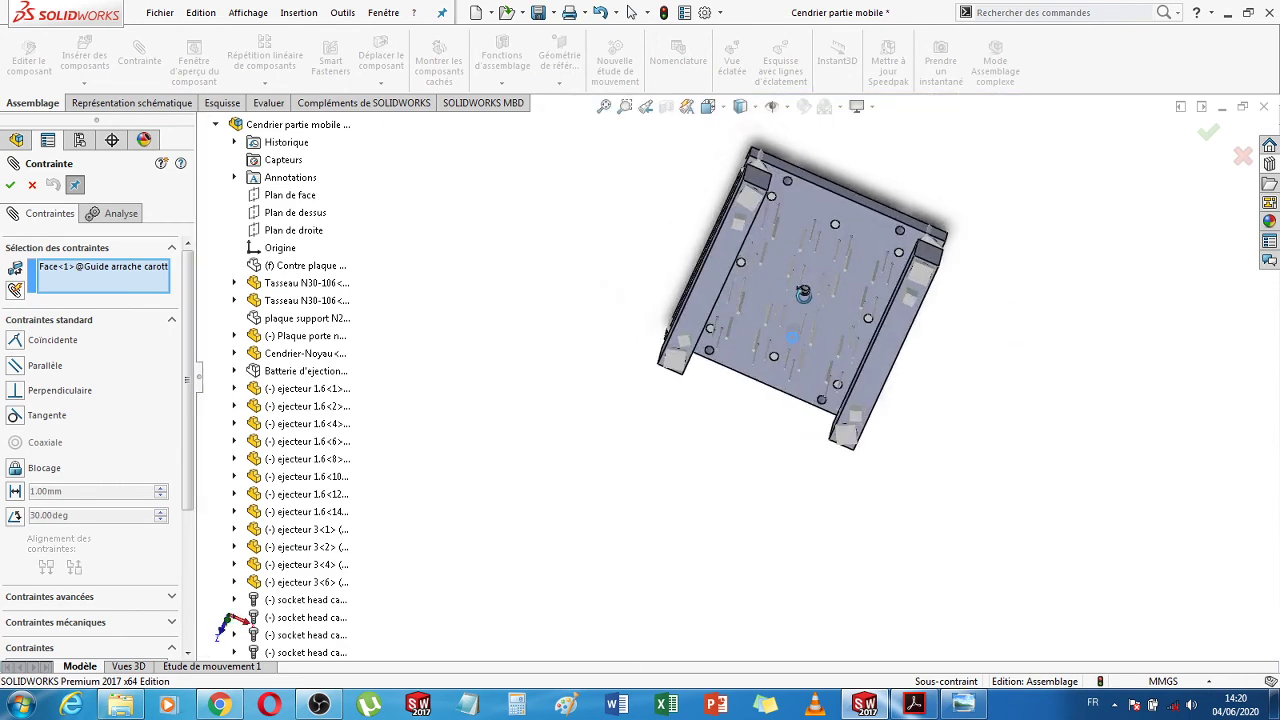
pyautogui.scroll(-3, 805, 296)
pyautogui.scroll(-8, 805, 297)
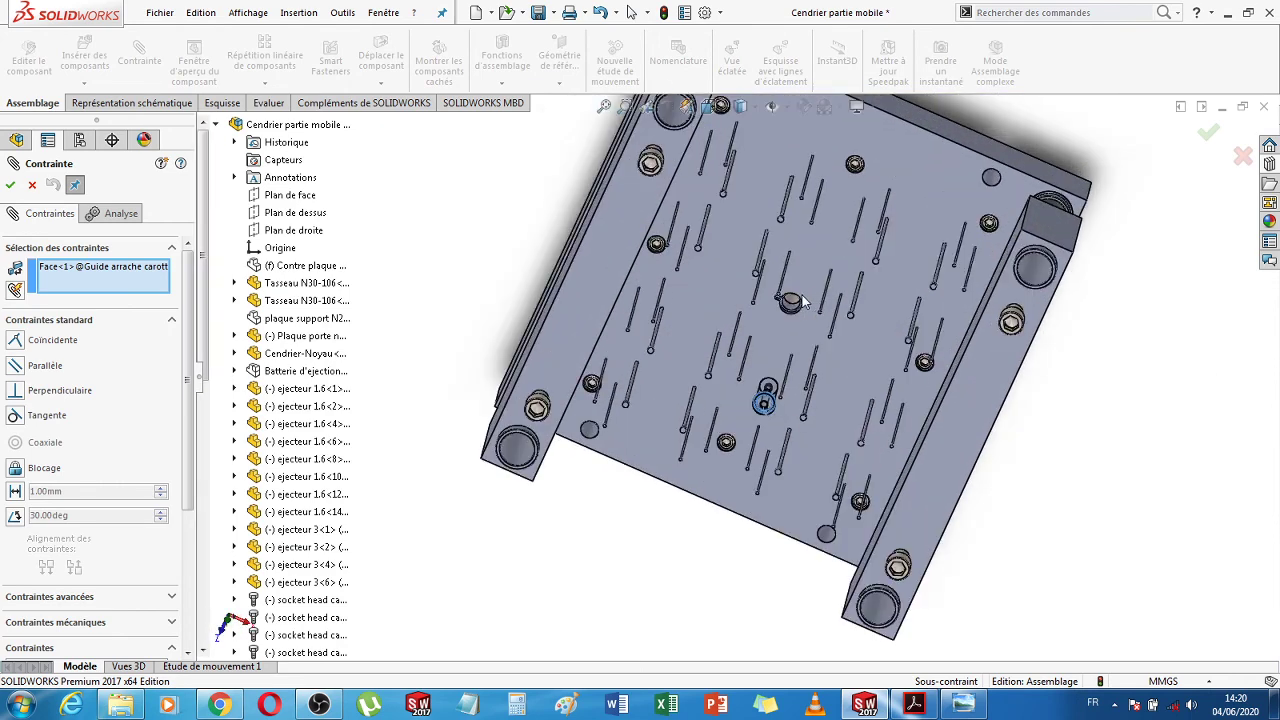
pyautogui.scroll(-3, 773, 315)
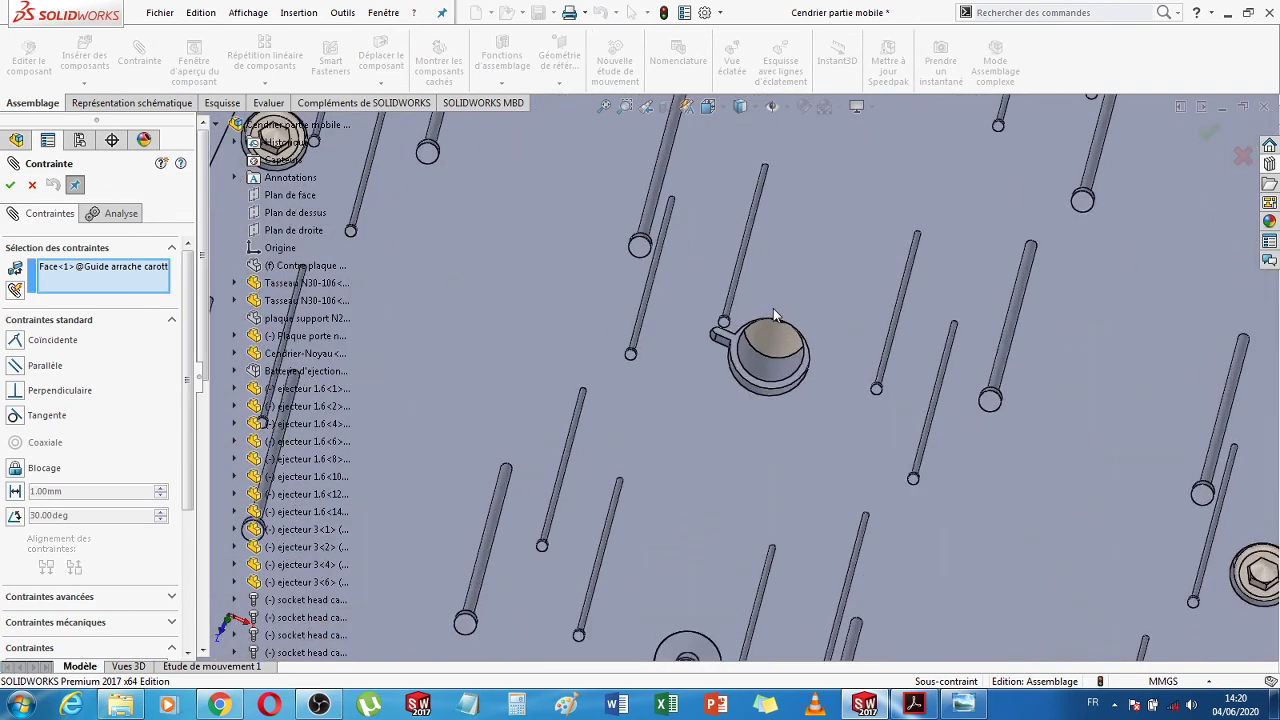
pyautogui.scroll(-4, 773, 315)
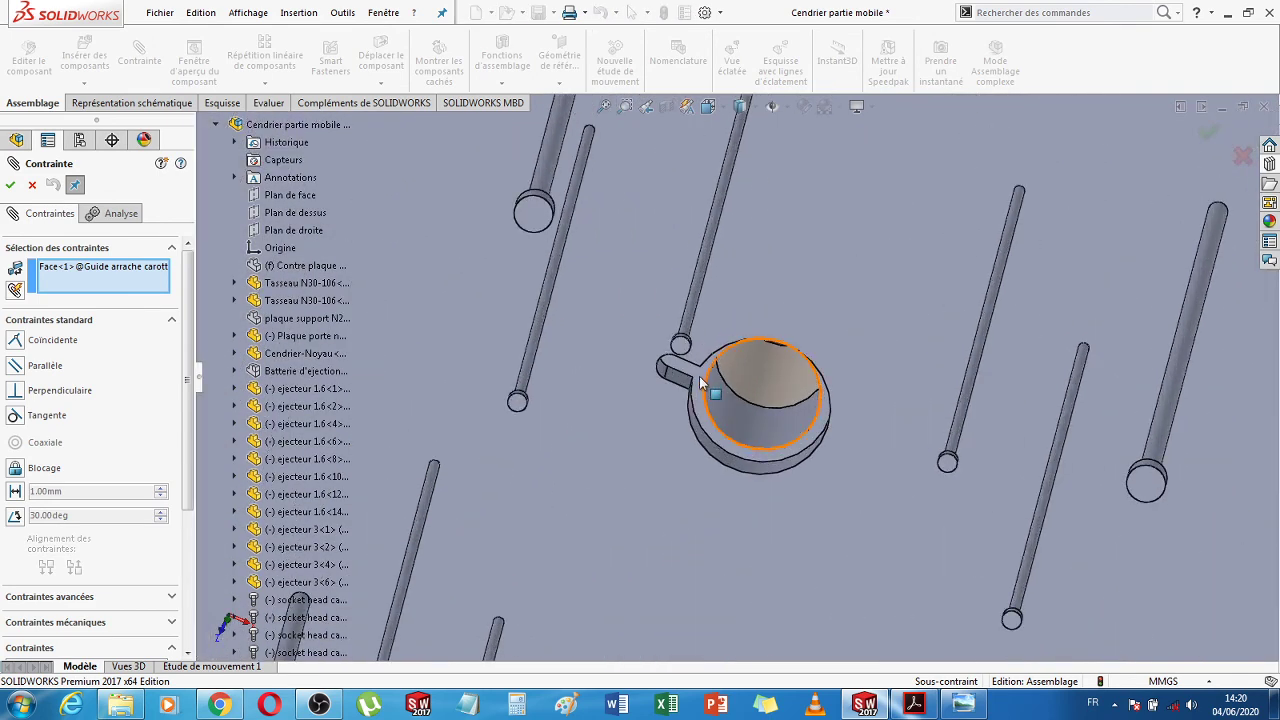
pyautogui.click(701, 383)
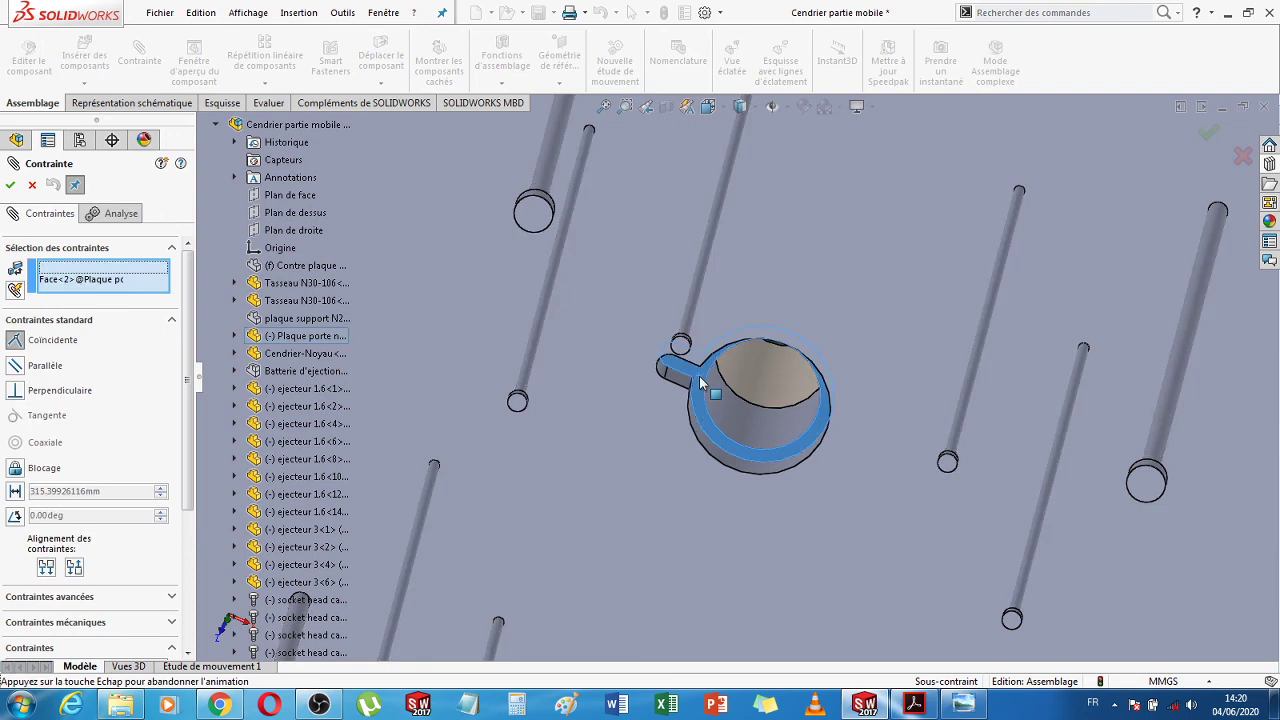
pyautogui.click(792, 414)
pyautogui.scroll(5, 792, 414)
pyautogui.scroll(6, 792, 414)
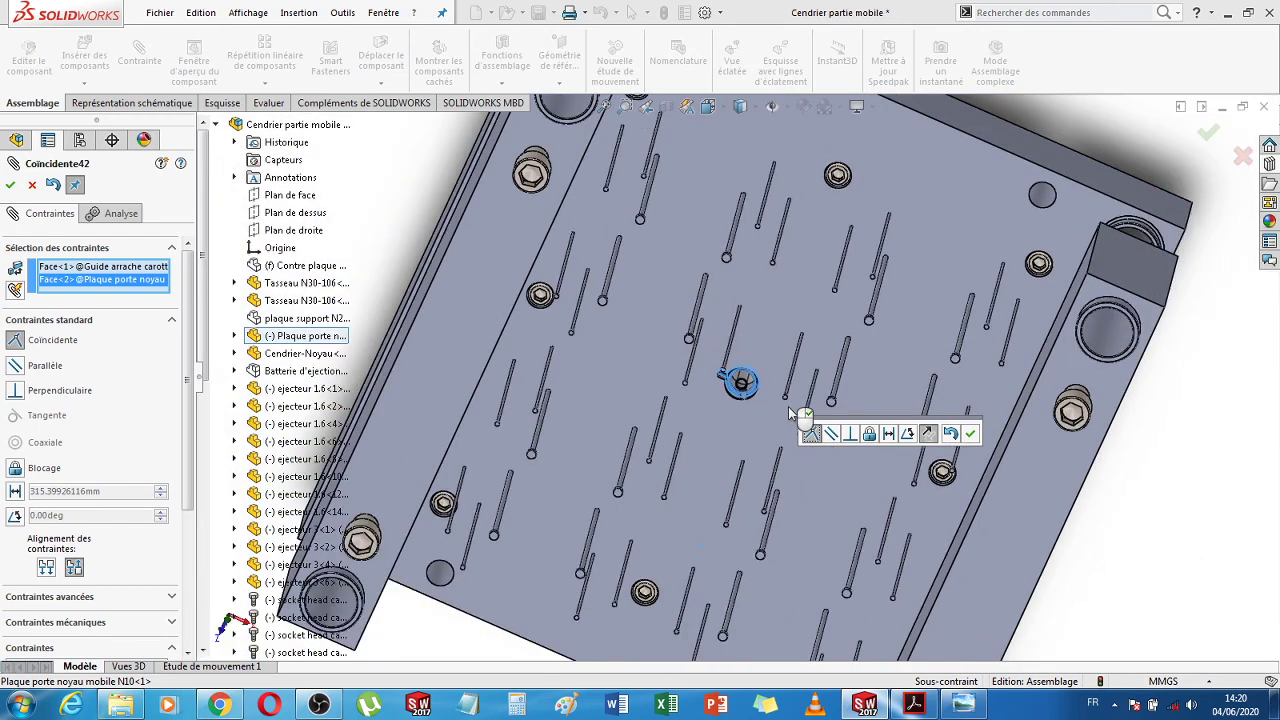
pyautogui.scroll(3, 789, 410)
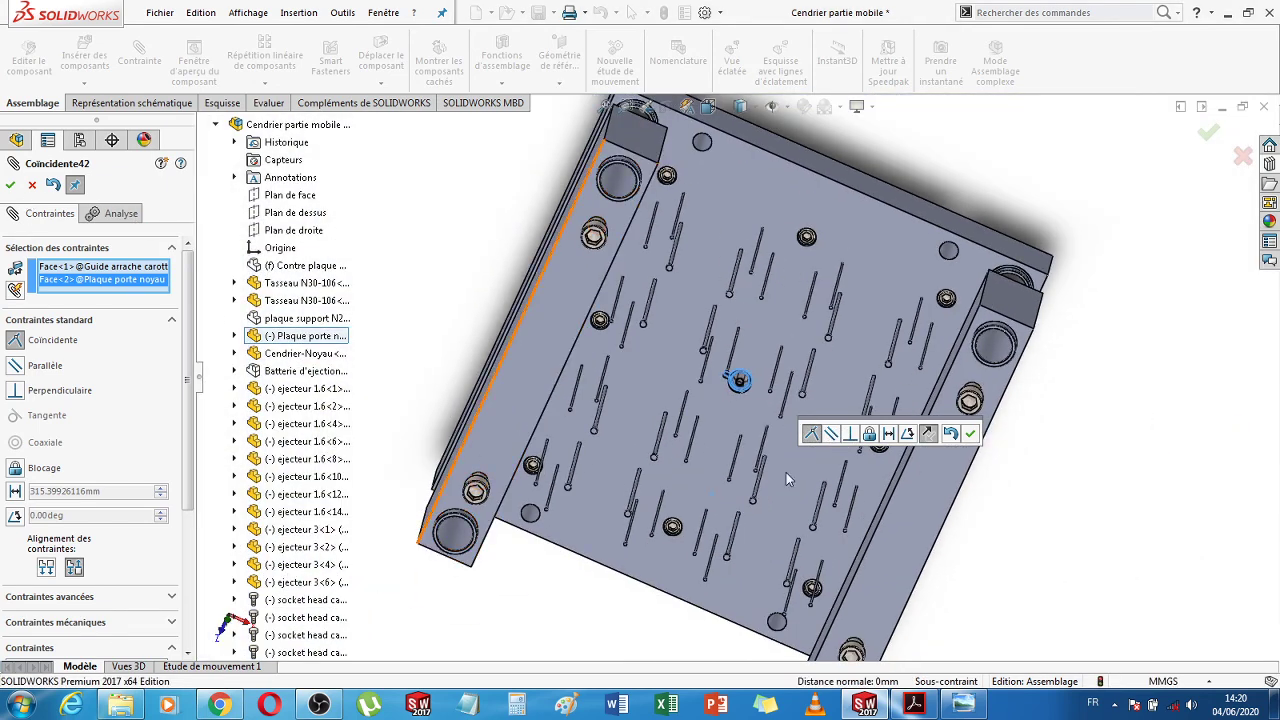
pyautogui.click(969, 434)
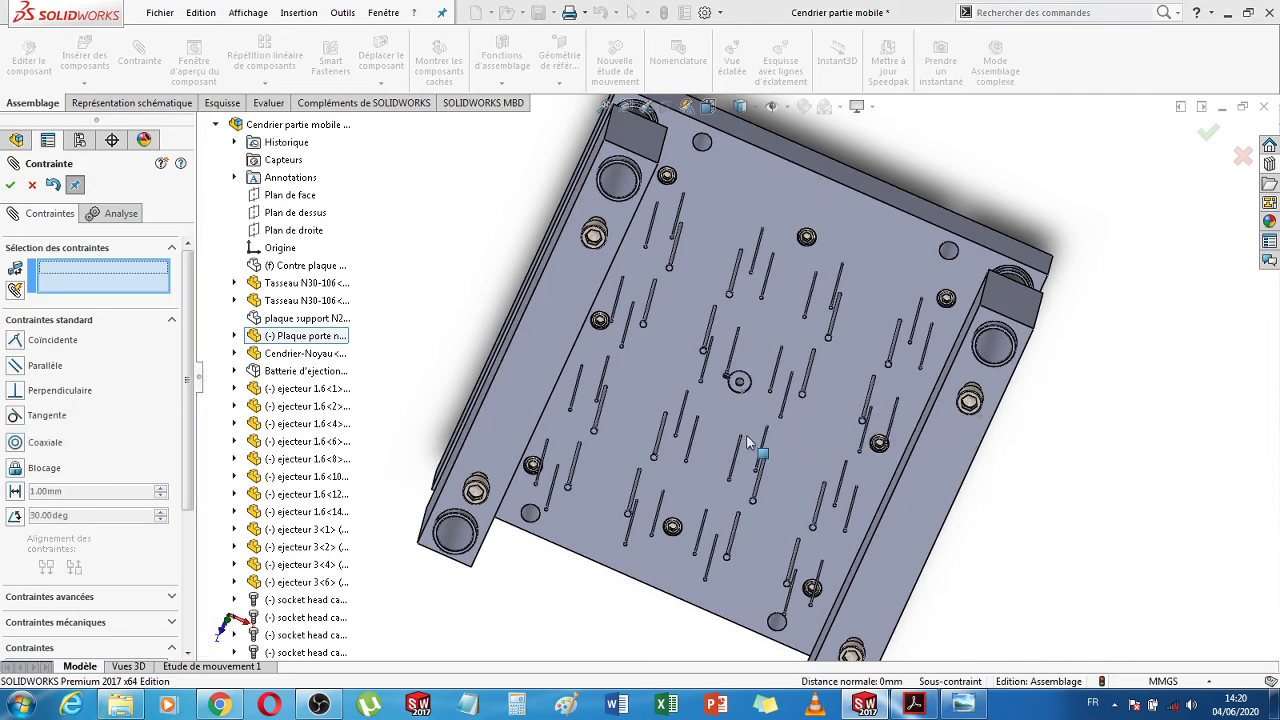
pyautogui.scroll(-5, 732, 405)
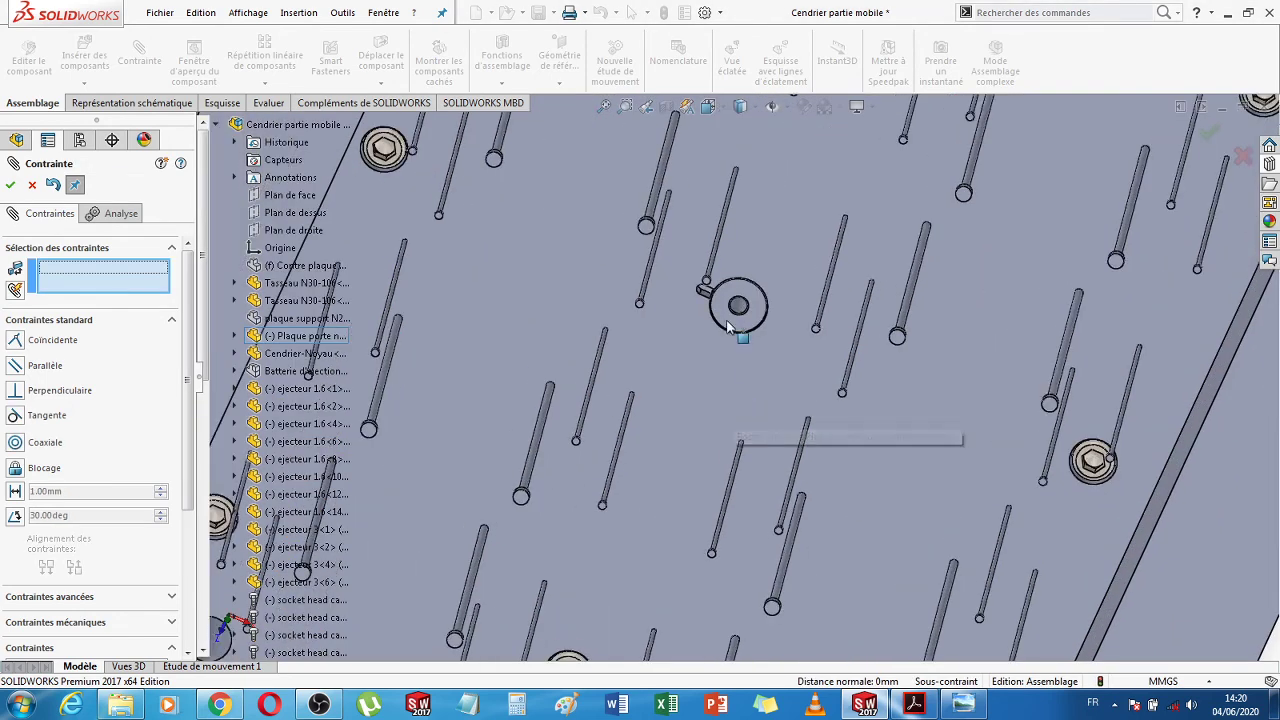
pyautogui.scroll(-2, 740, 318)
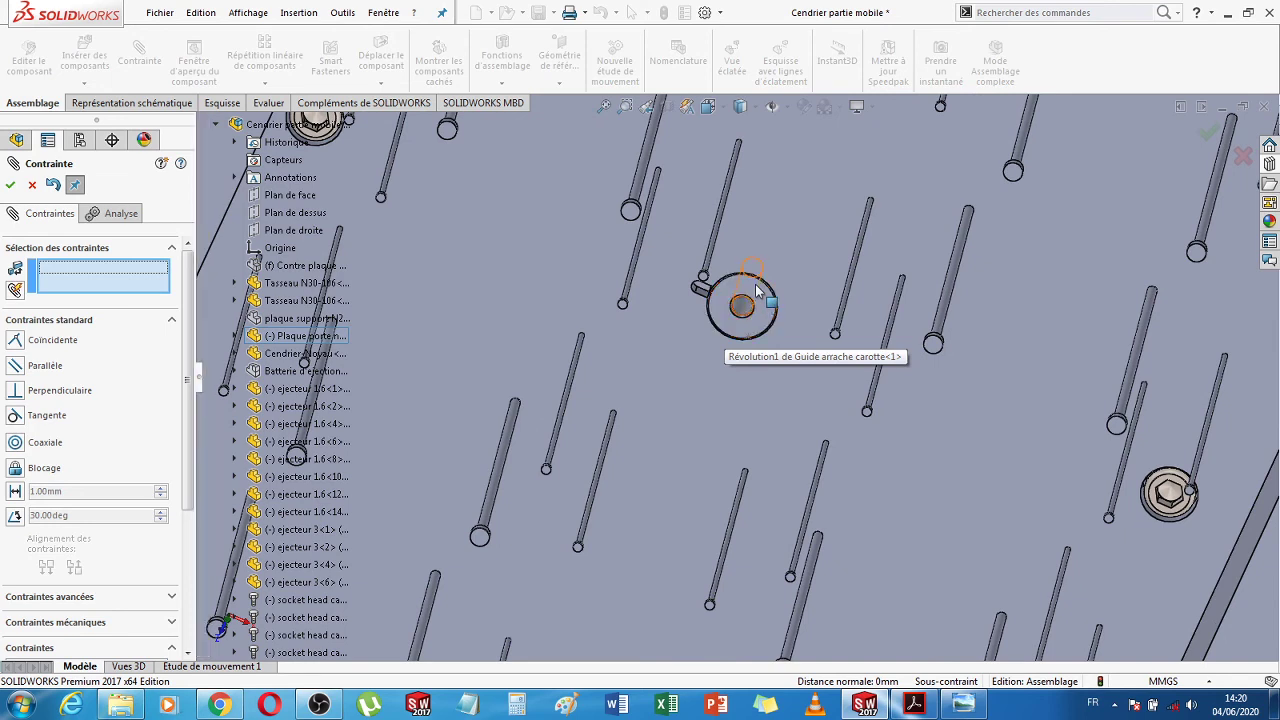
pyautogui.click(728, 331)
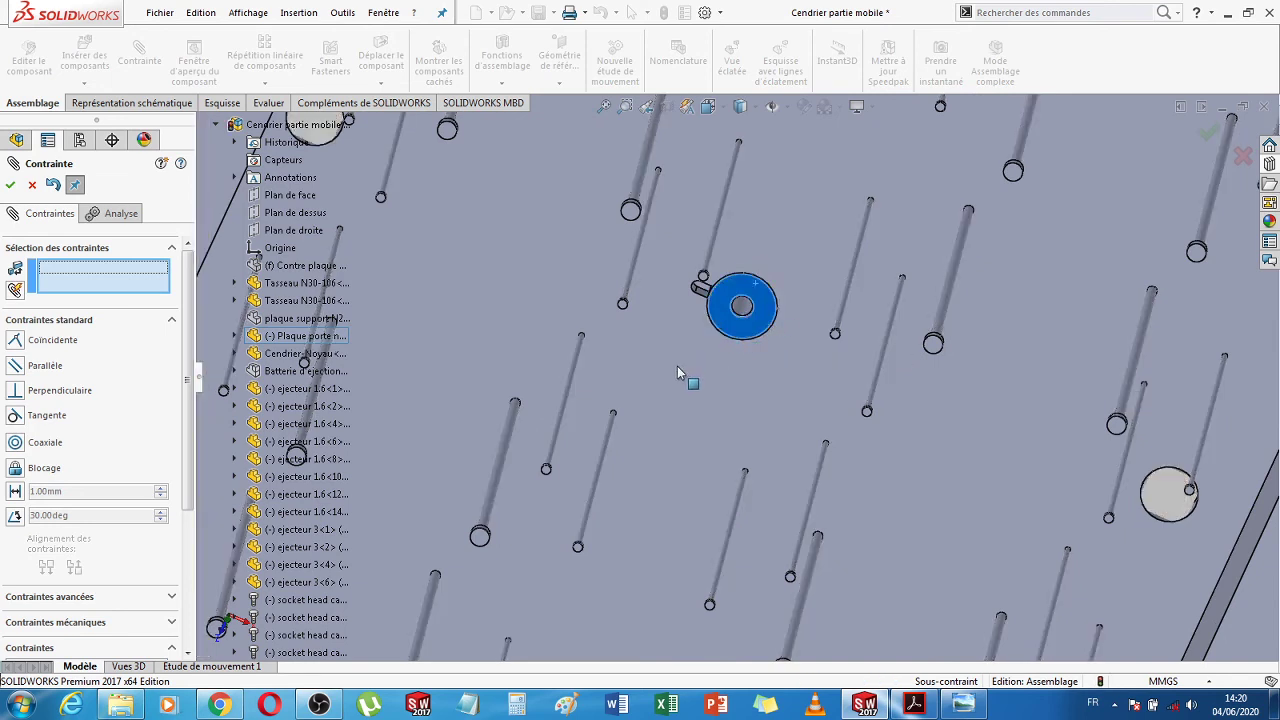
pyautogui.scroll(2, 714, 389)
pyautogui.moveTo(735, 388)
pyautogui.mouseDown(button='middle')
pyautogui.moveTo(752, 372)
pyautogui.moveTo(742, 340)
pyautogui.mouseUp(button='middle')
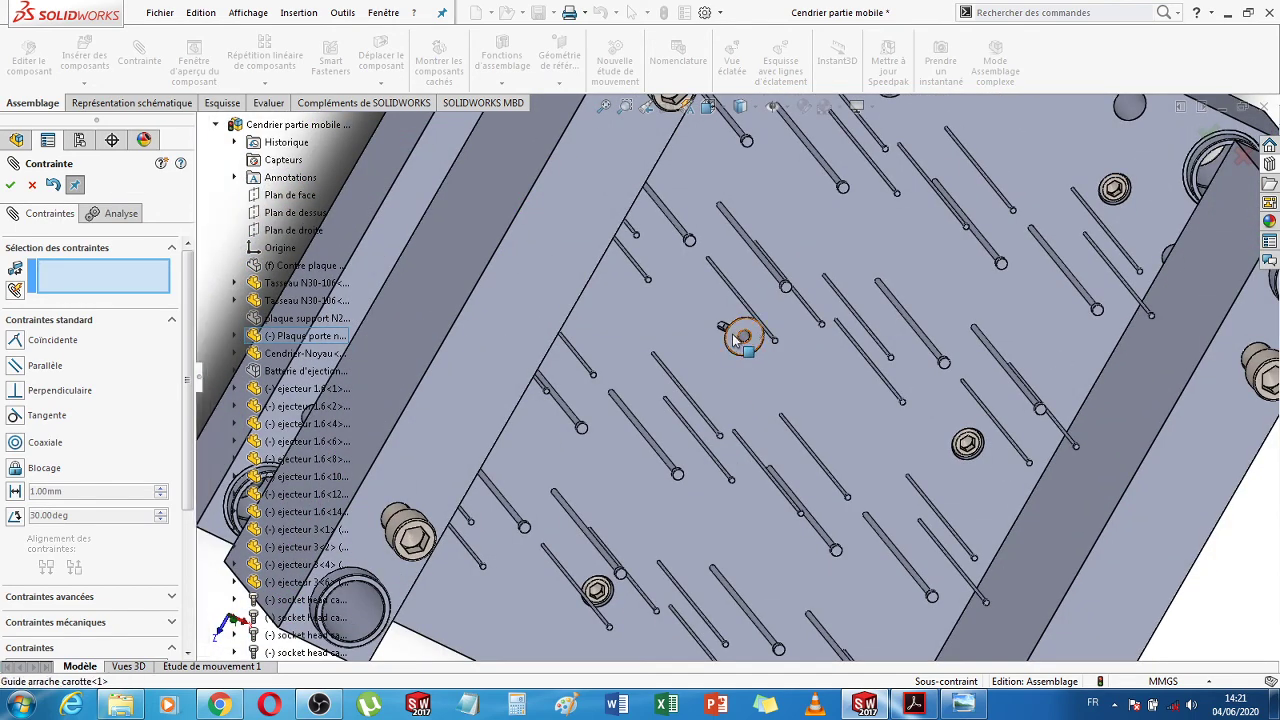
pyautogui.click(736, 339)
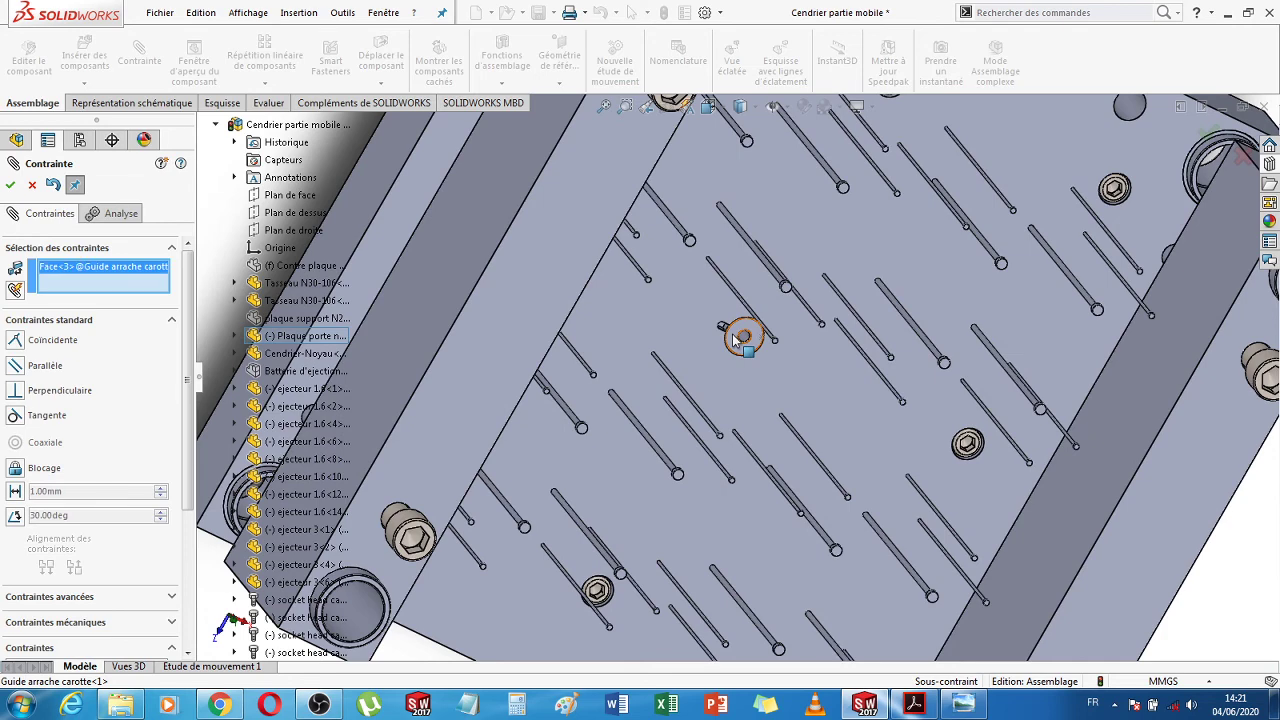
pyautogui.click(33, 188)
# Isolate the Guide arrache carotte so that the other components of the assembly are hidden
pyautogui.scroll(-3, 742, 338)
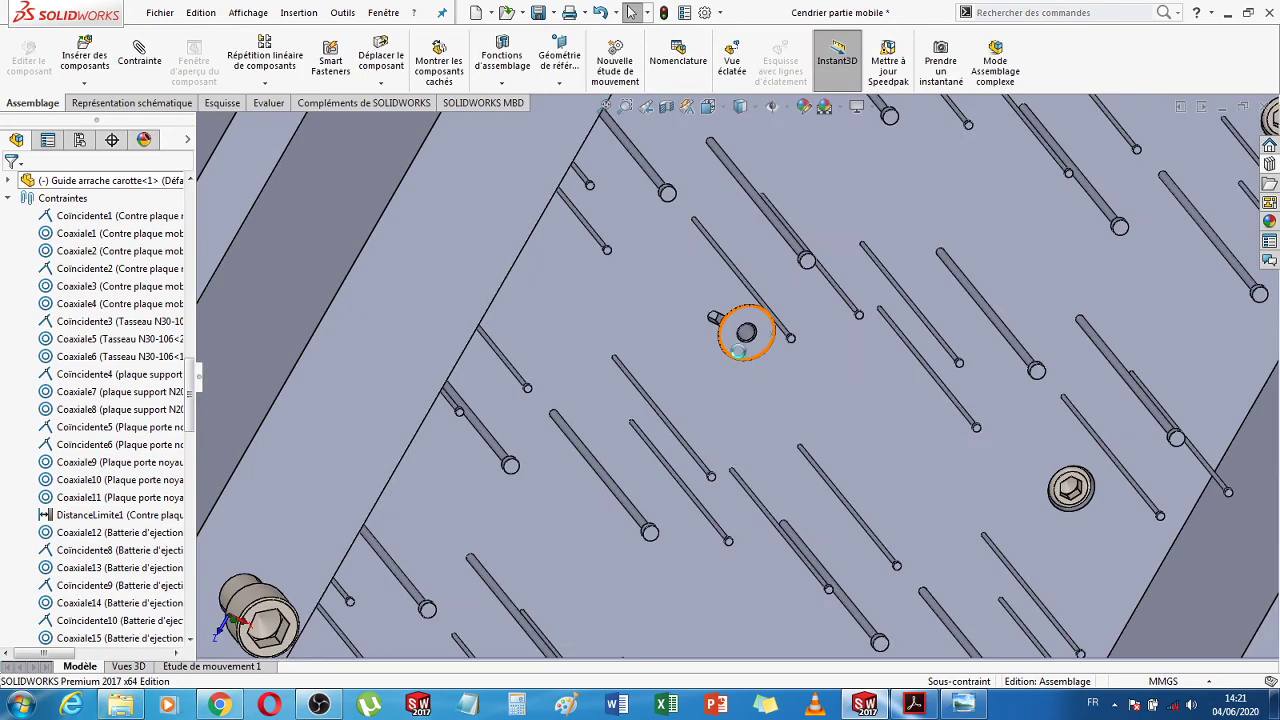
pyautogui.scroll(-1, 740, 340)
pyautogui.click(731, 330)
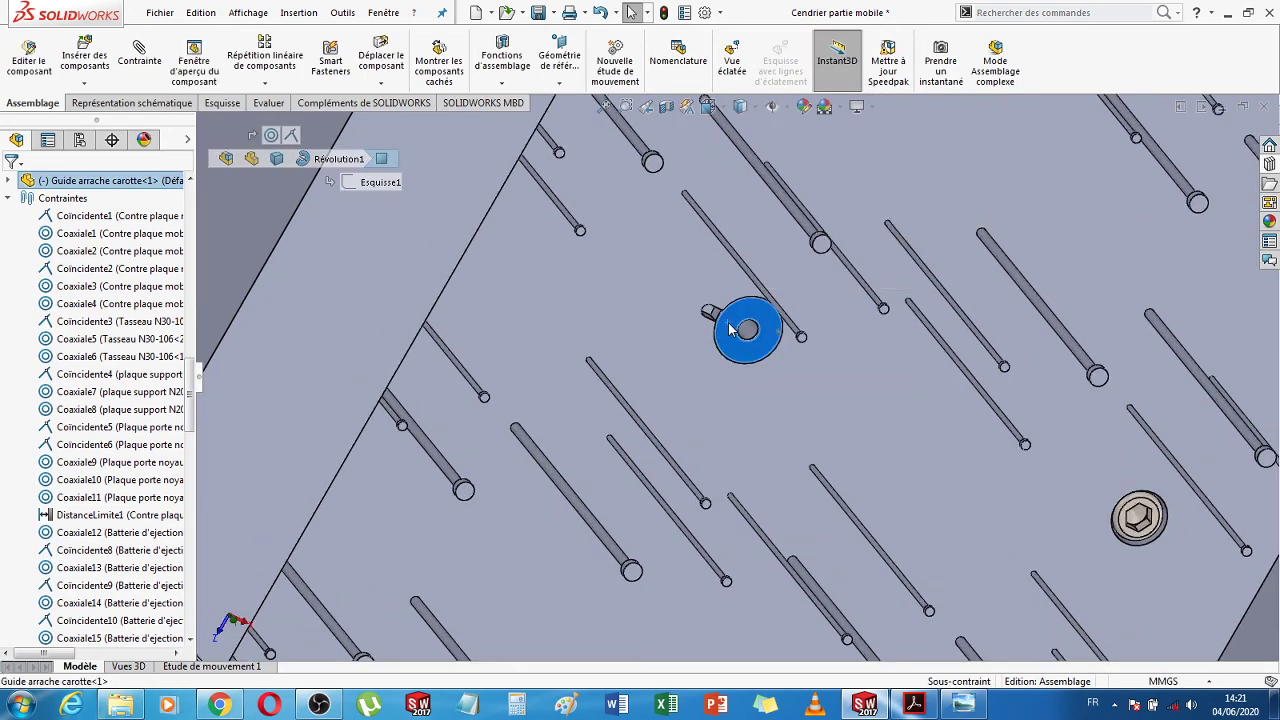
pyautogui.rightClick(733, 330)
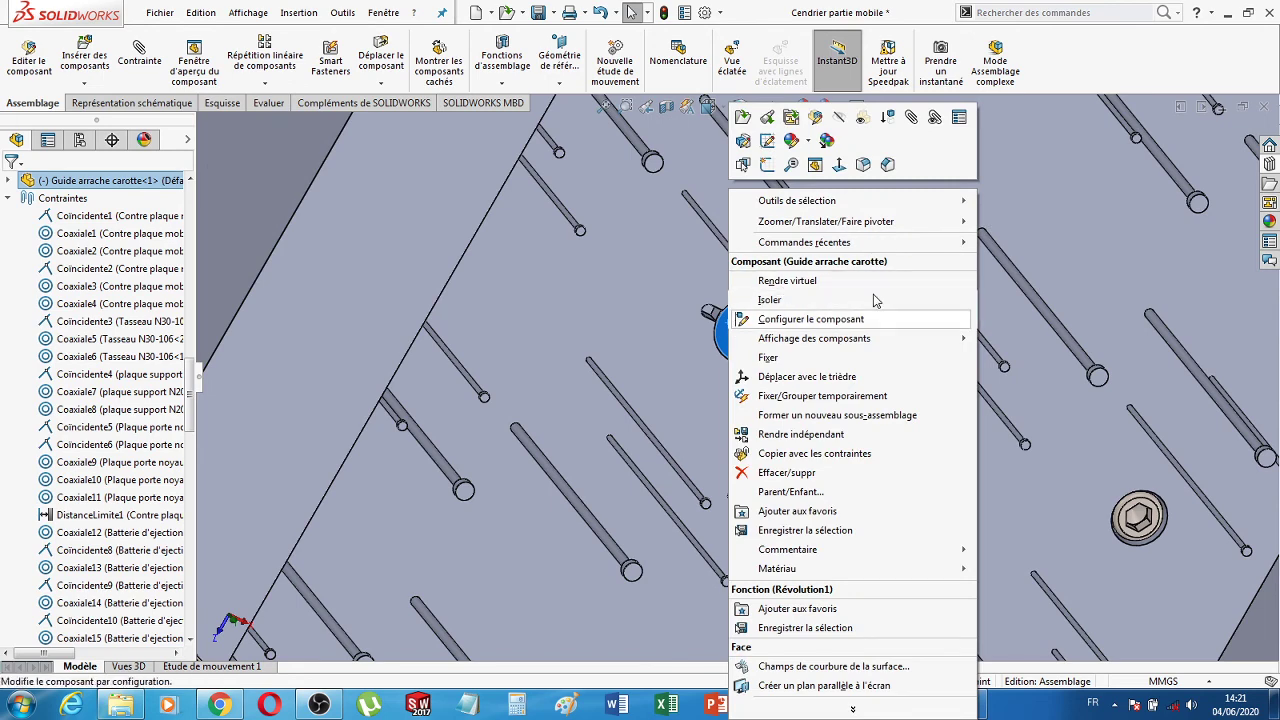
pyautogui.click(797, 302)
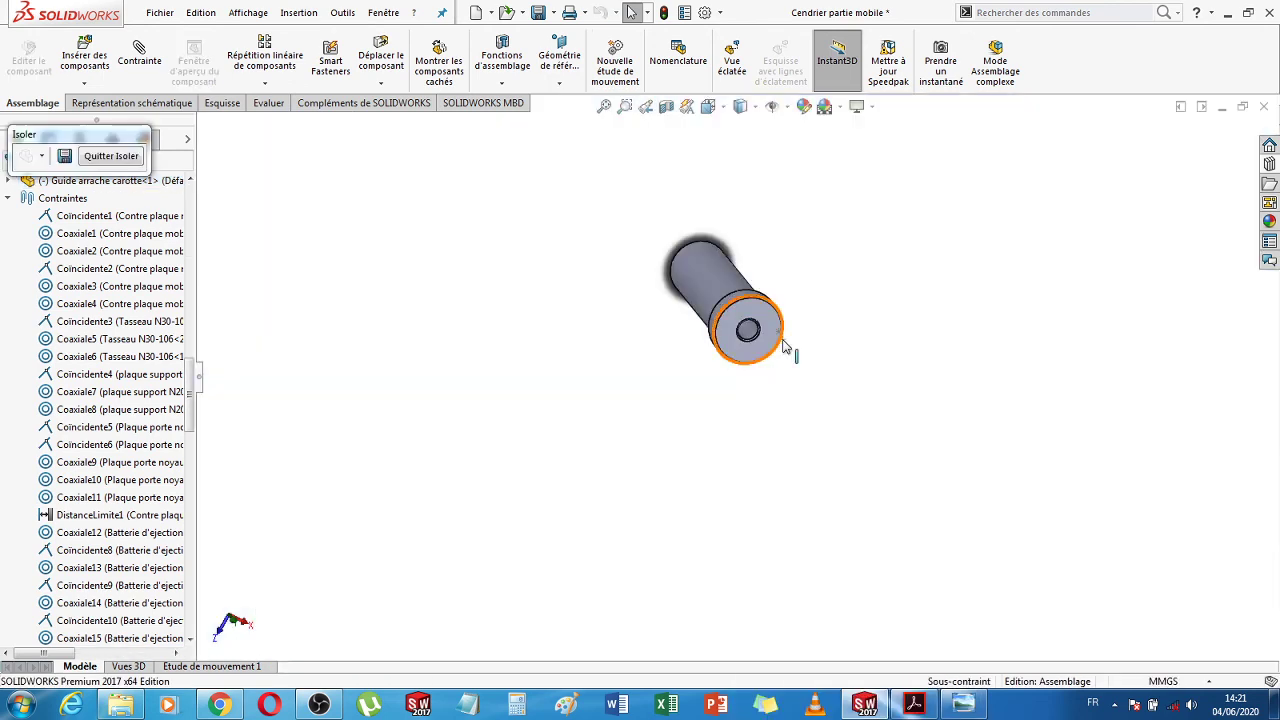
# Insert the goupille part from the TP 2 folder and place it beside the head of the Guide arrache carotte
pyautogui.moveTo(860, 422); pyautogui.dragTo(758, 252, button='middle')
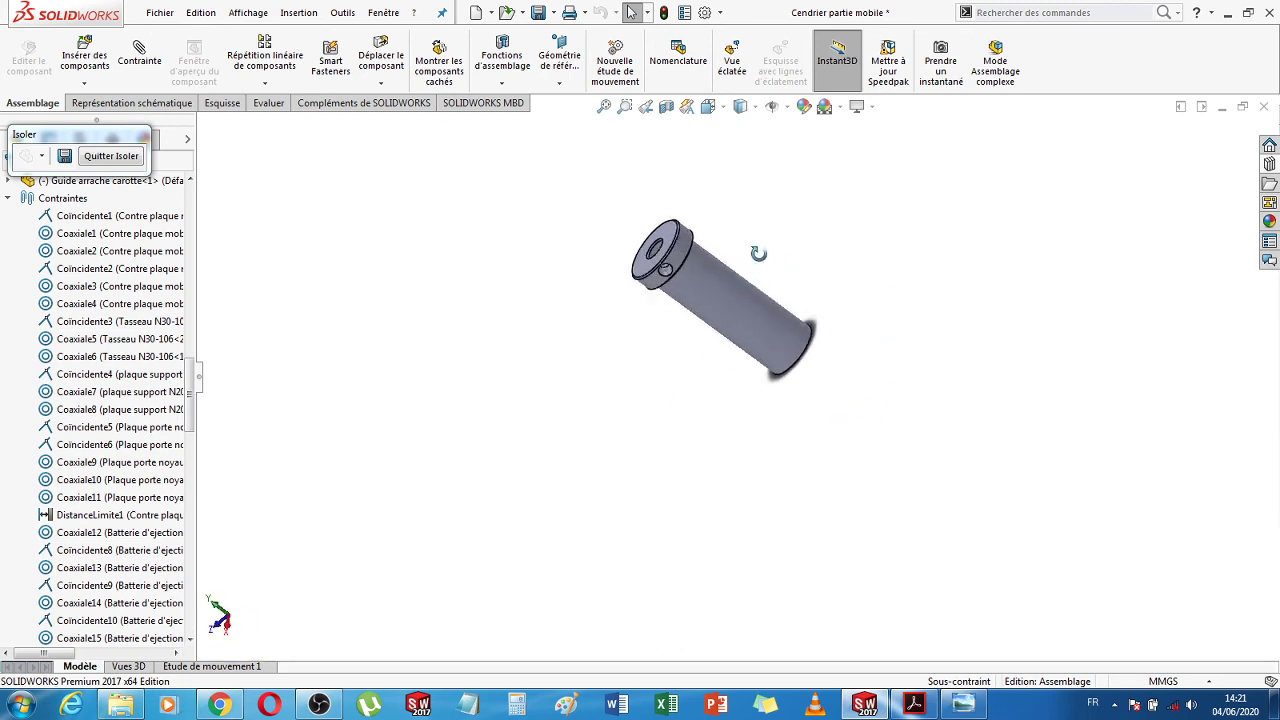
pyautogui.scroll(-2, 676, 322)
pyautogui.moveTo(676, 322); pyautogui.dragTo(655, 281, button='middle')
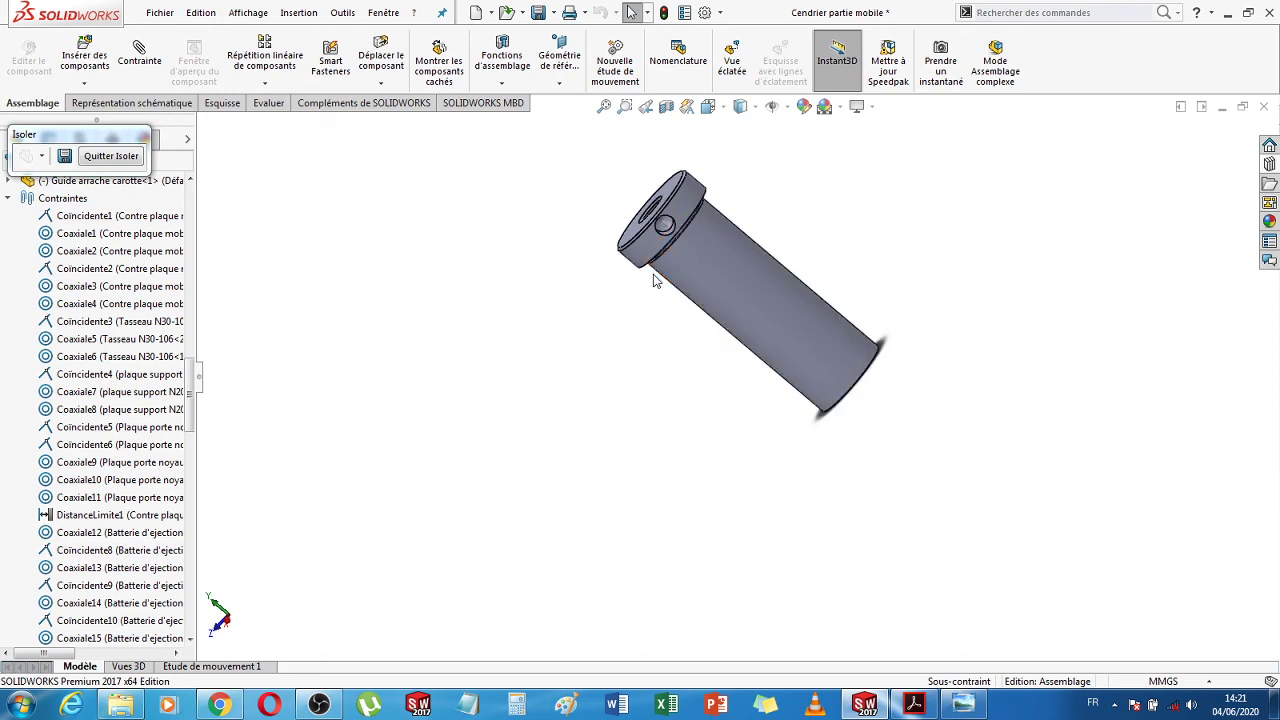
pyautogui.click(93, 48)
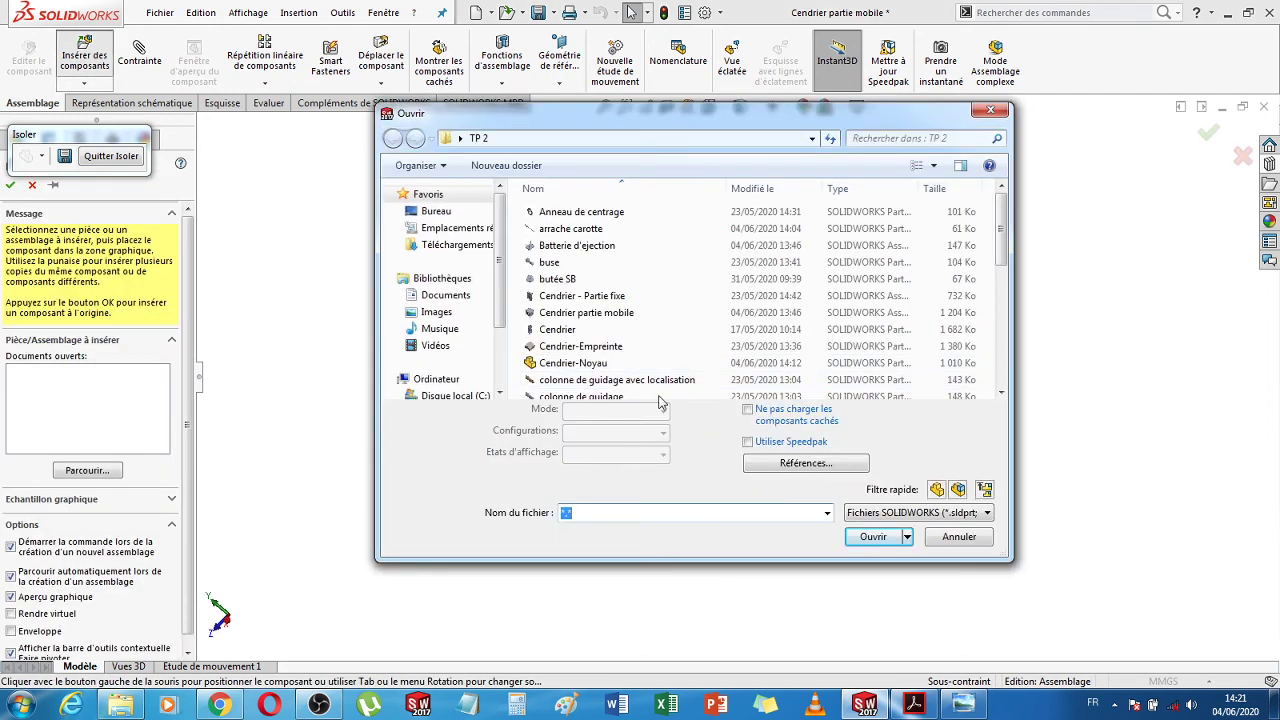
pyautogui.scroll(-3, 998, 290)
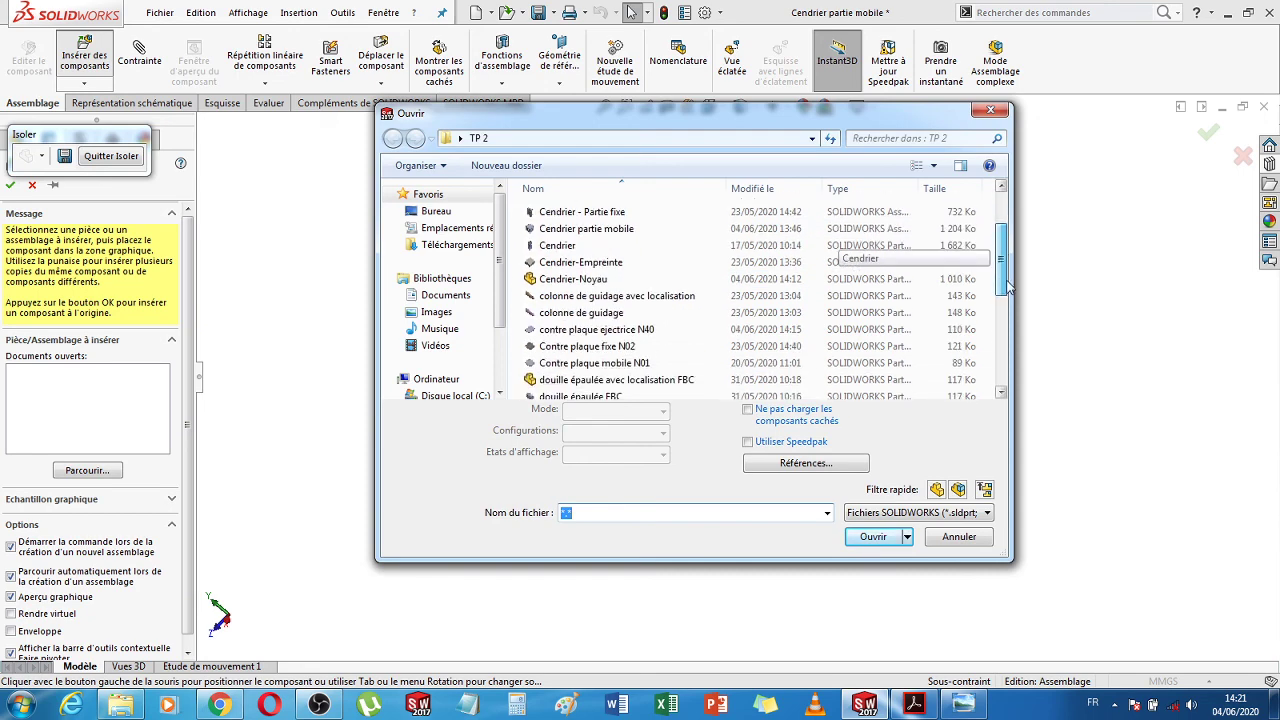
pyautogui.scroll(-2, 1000, 316)
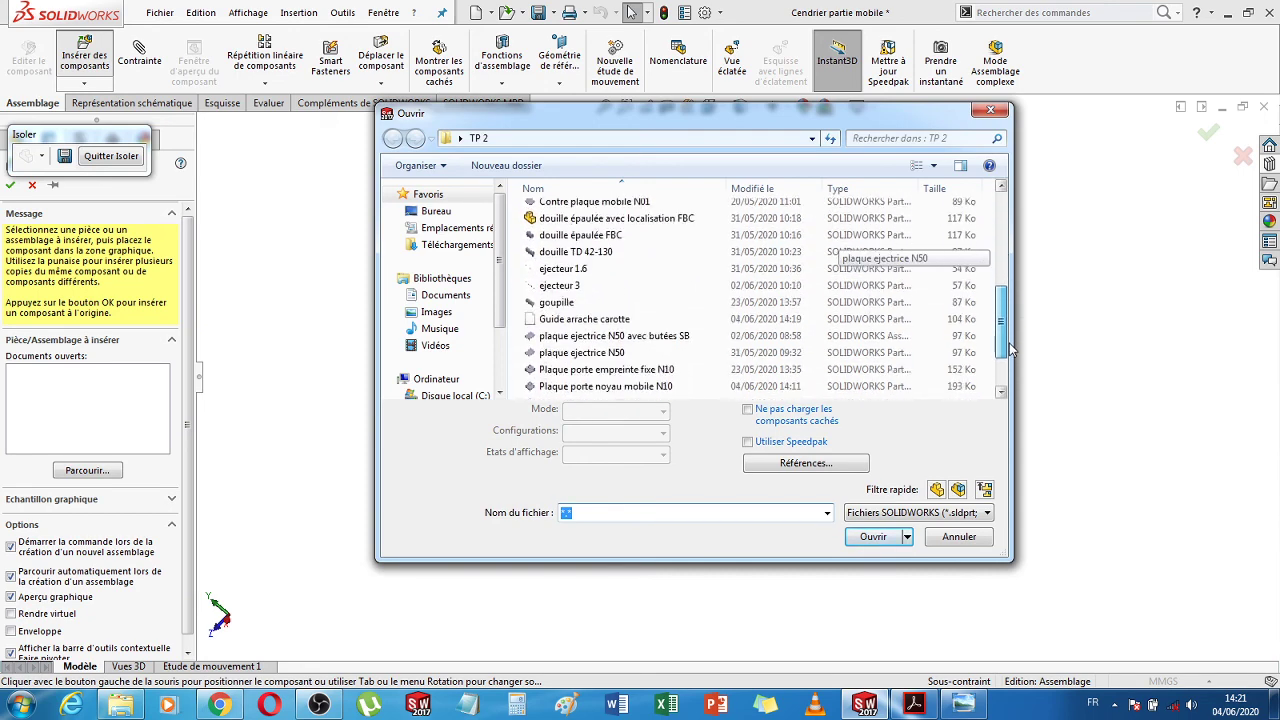
pyautogui.doubleClick(552, 290)
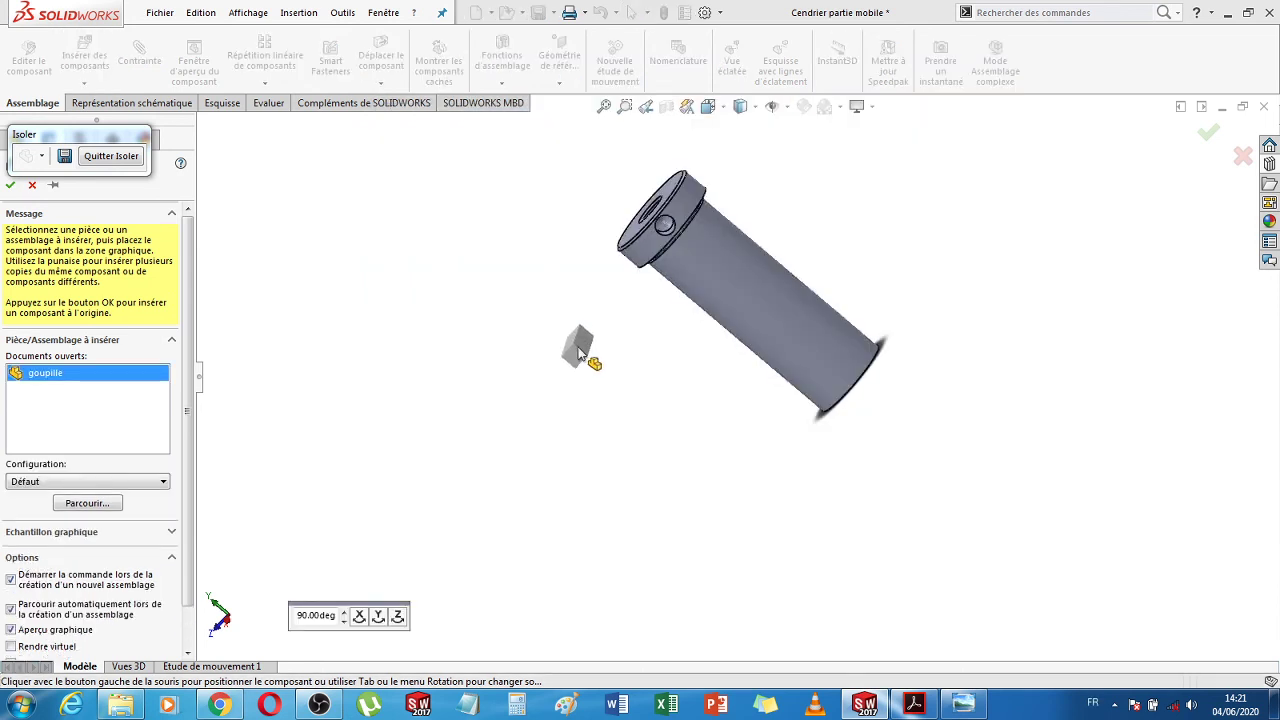
pyautogui.click(578, 352)
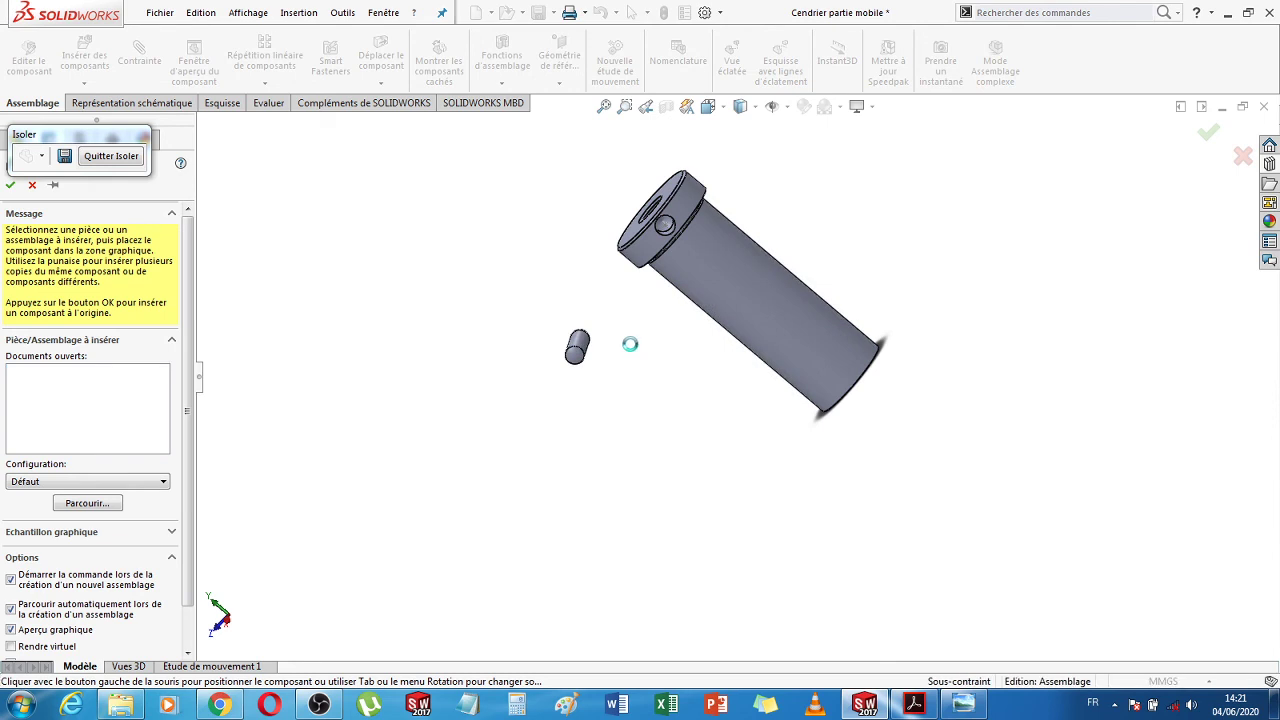
# Add a coaxial mate between the goupille's cylindrical face and the radial hole in the Guide arrache carotte's head
pyautogui.scroll(-1, 629, 344)
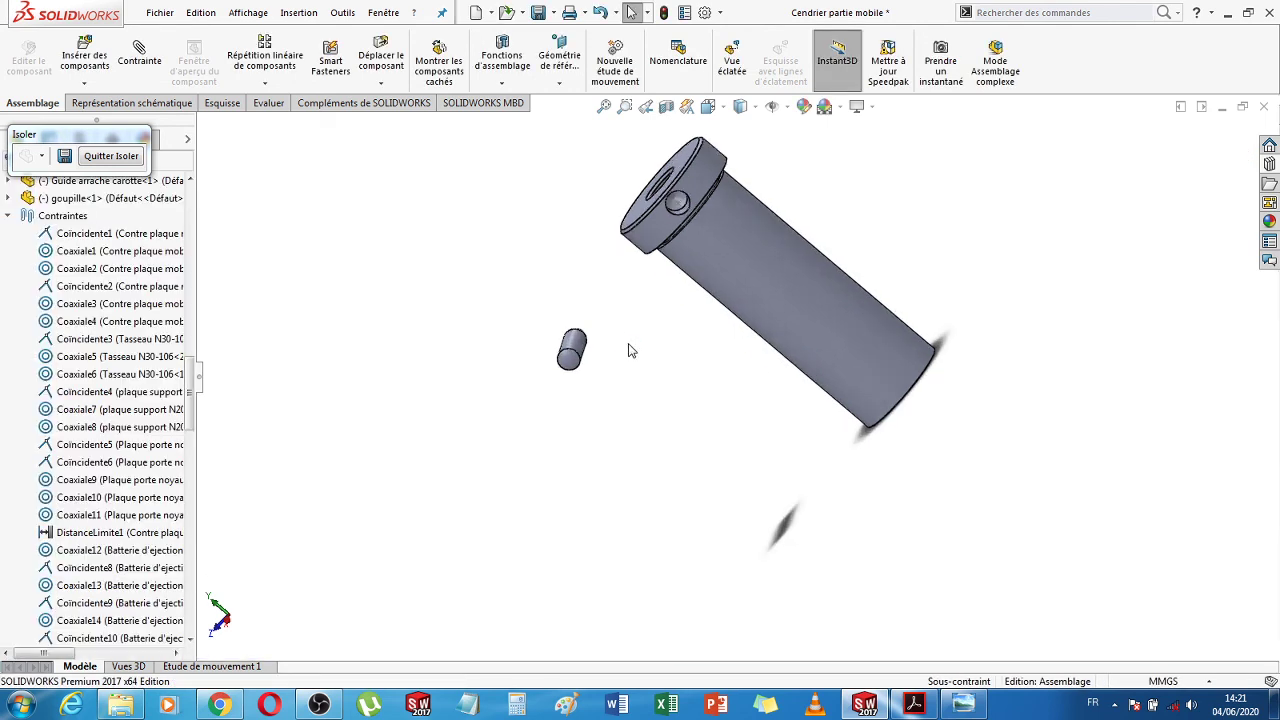
pyautogui.scroll(-2, 629, 350)
pyautogui.click(569, 355)
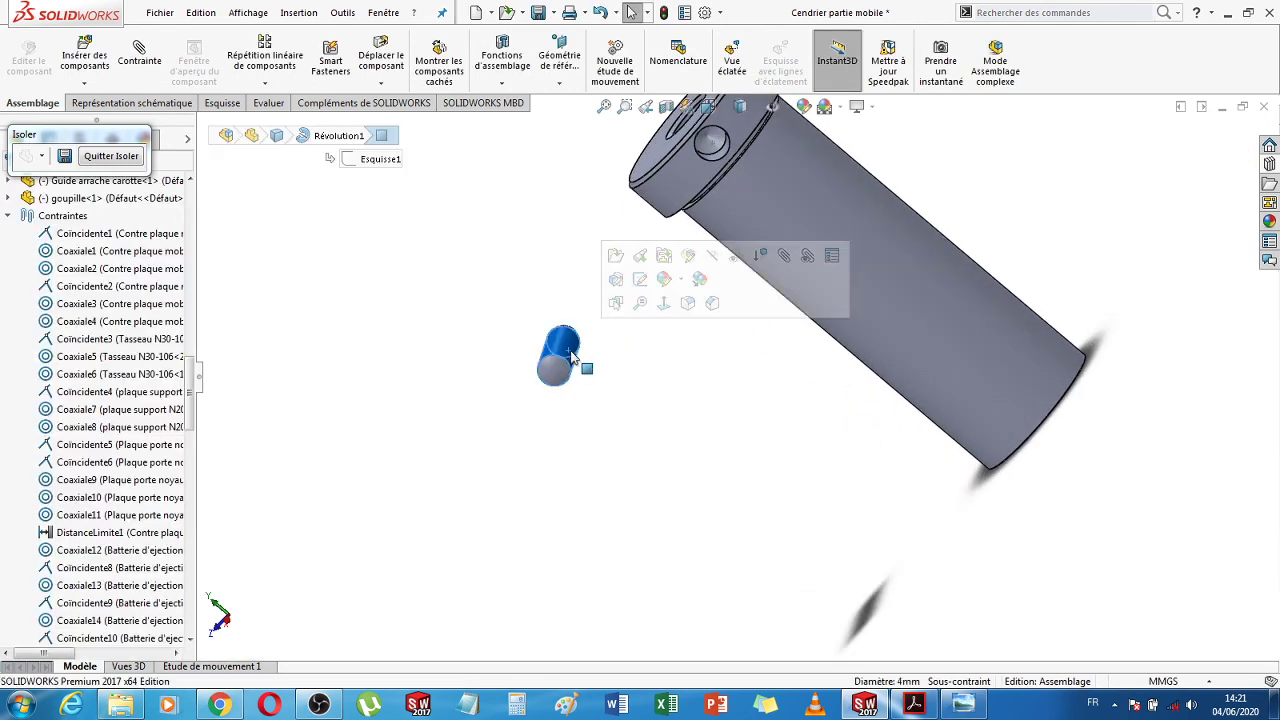
pyautogui.scroll(-5, 712, 200)
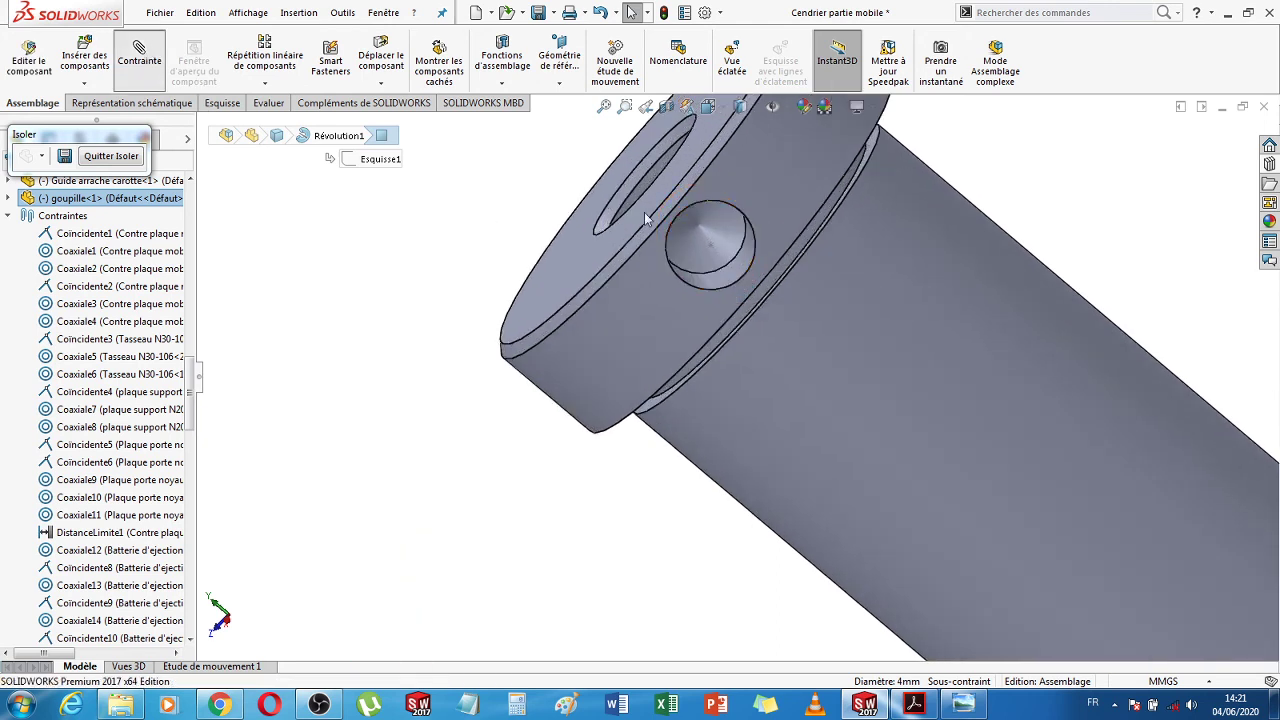
pyautogui.click(739, 265)
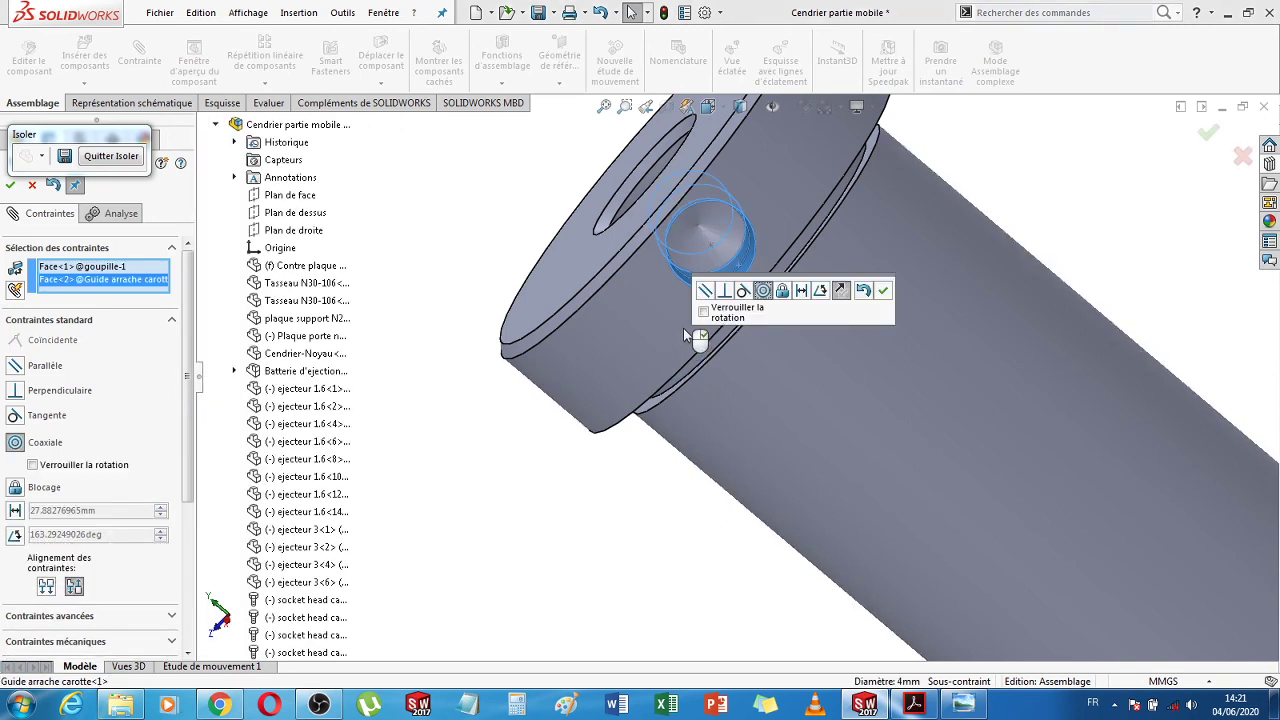
pyautogui.click(882, 291)
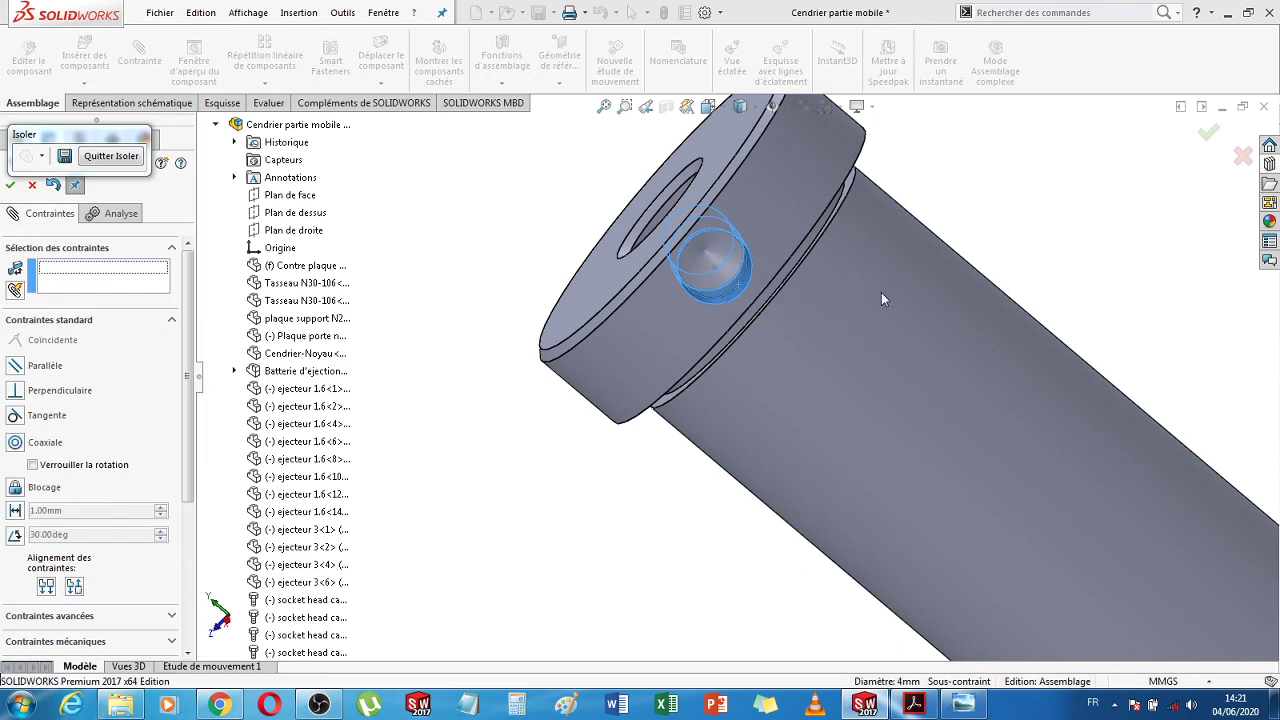
# Slide the goupille out along the radial hole's axis so it protrudes from the Guide arrache carotte's head
pyautogui.scroll(4, 673, 397)
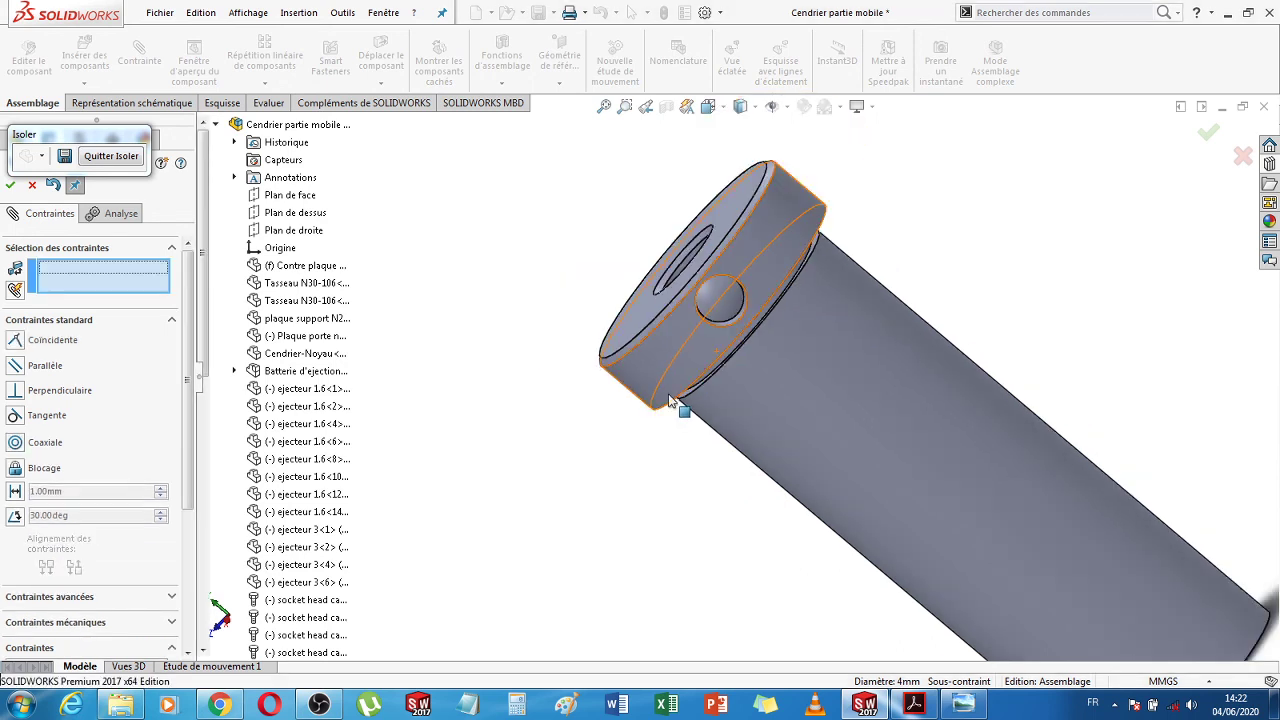
pyautogui.moveTo(897, 297); pyautogui.dragTo(916, 440, button='middle')
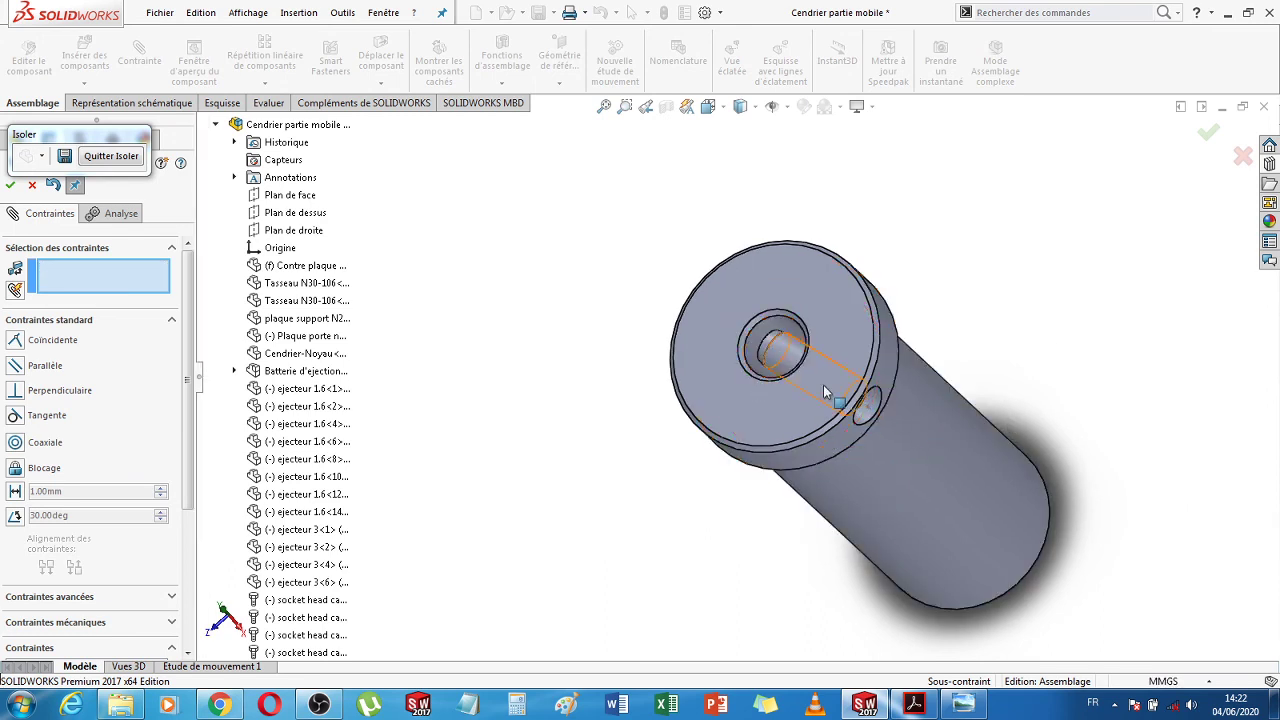
pyautogui.moveTo(963, 466); pyautogui.dragTo(1066, 510)
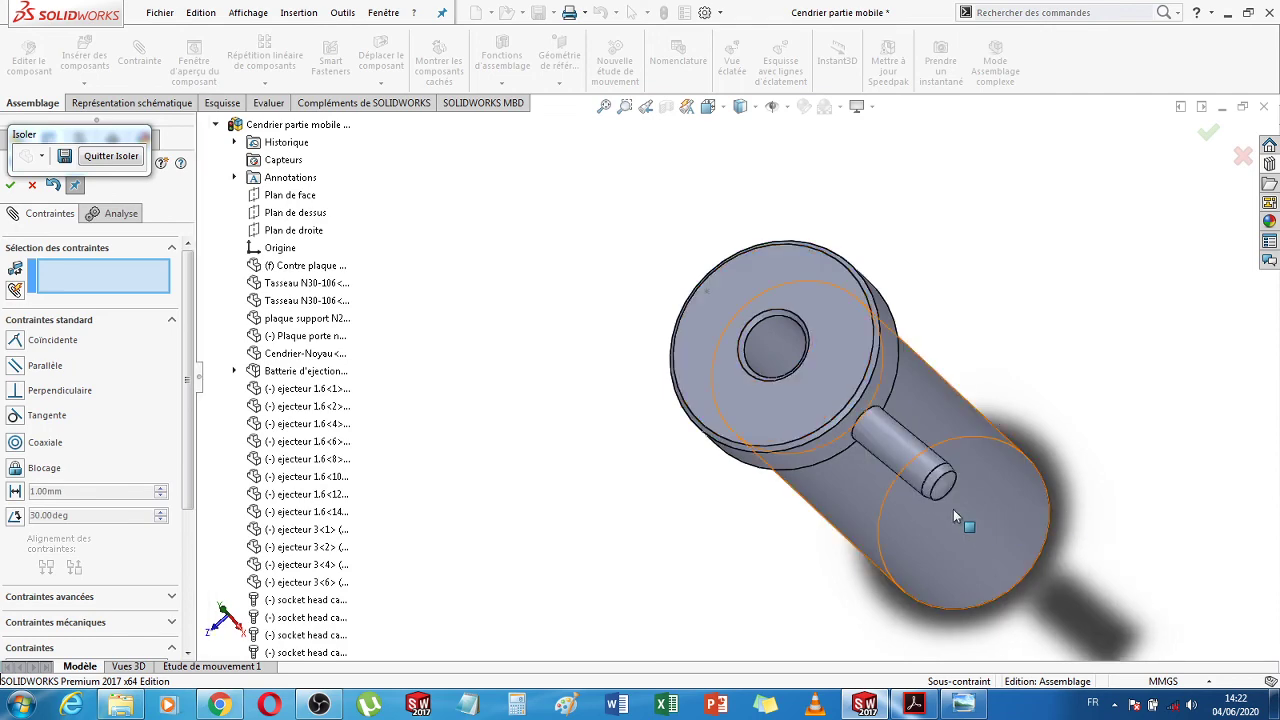
pyautogui.scroll(-2, 928, 497)
pyautogui.moveTo(1070, 307); pyautogui.dragTo(1076, 334, button='middle')
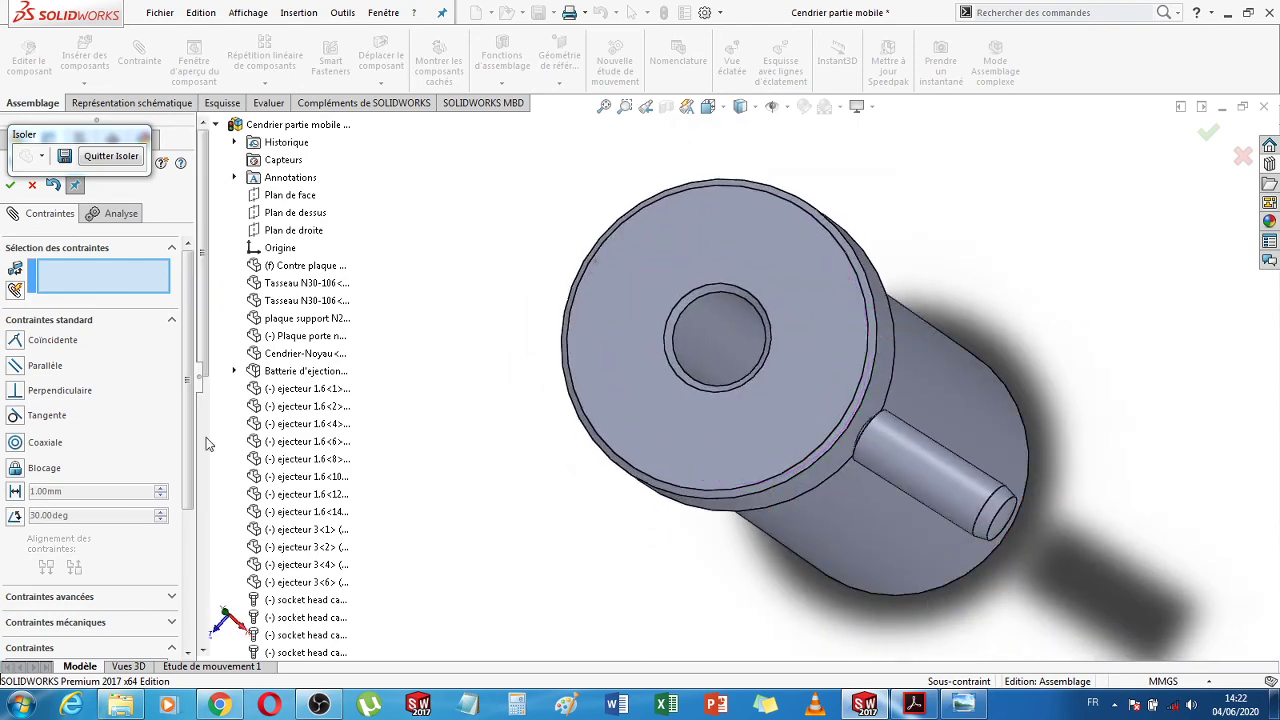
pyautogui.click(33, 186)
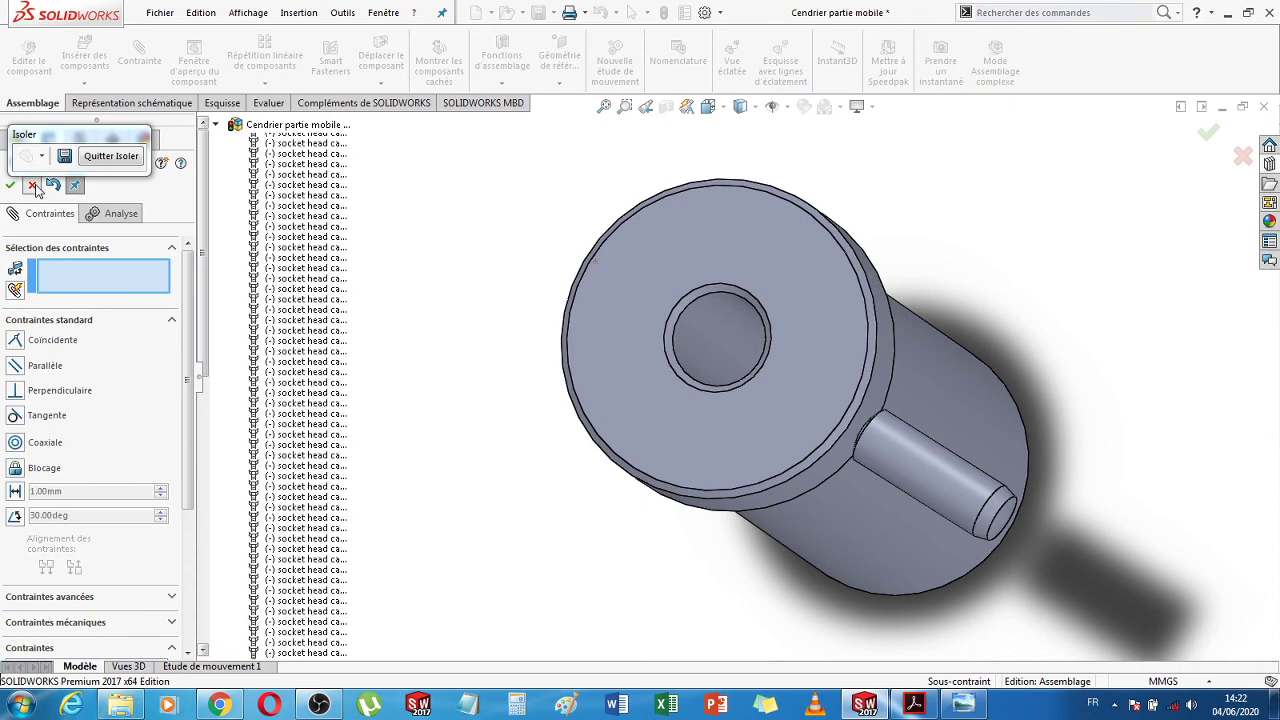
# Edit the coaxial mate between the goupille and the radial hole and switch its alignment to aligned
pyautogui.moveTo(190, 374); pyautogui.dragTo(196, 615)
pyautogui.click(90, 427)
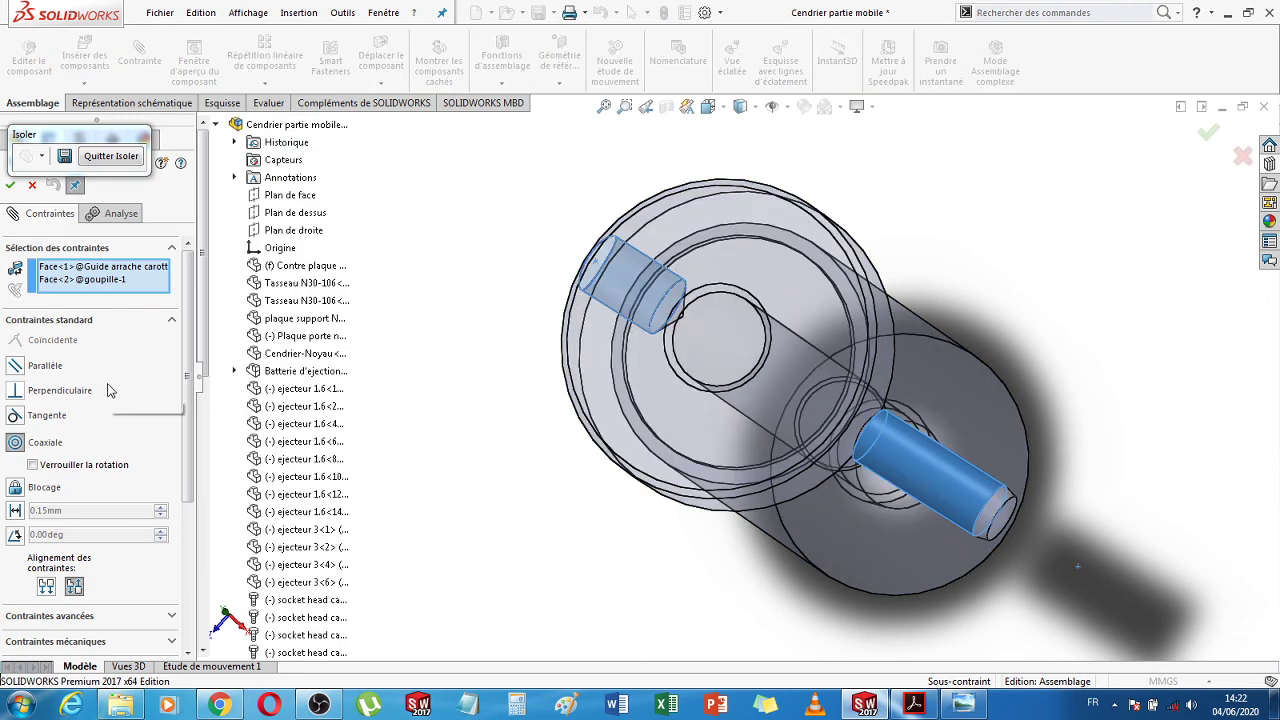
pyautogui.click(47, 589)
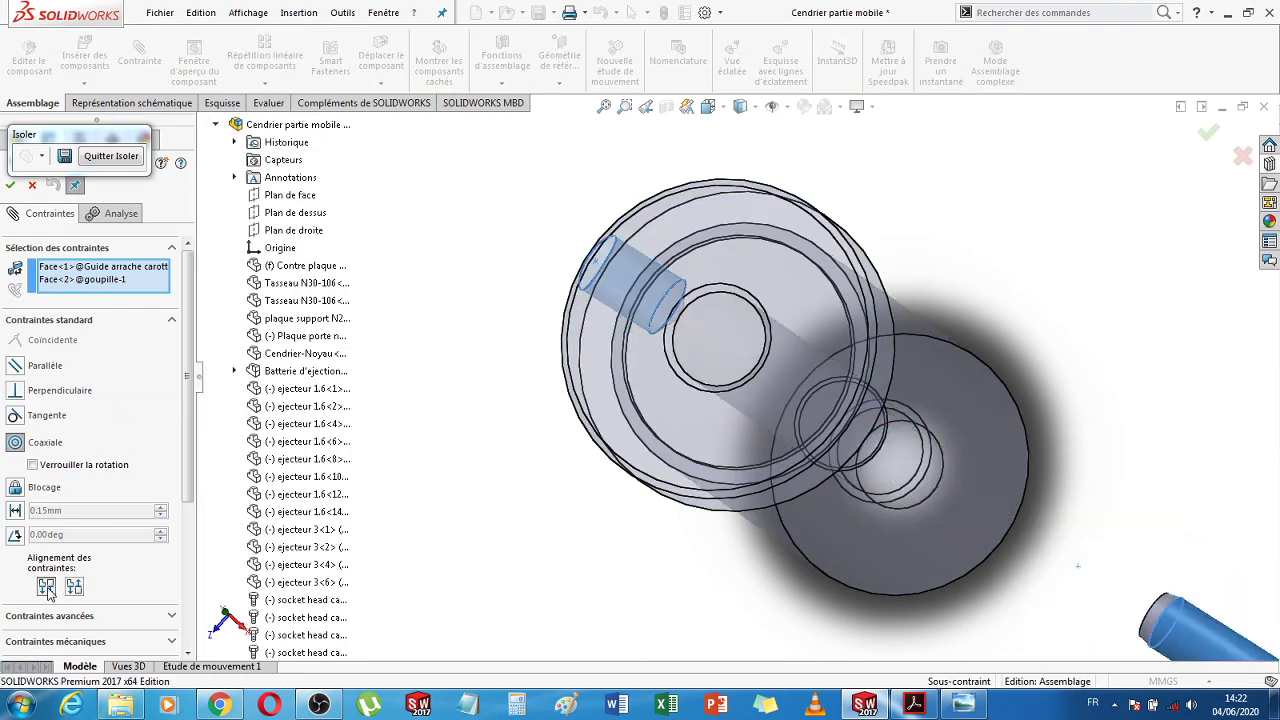
pyautogui.click(10, 186)
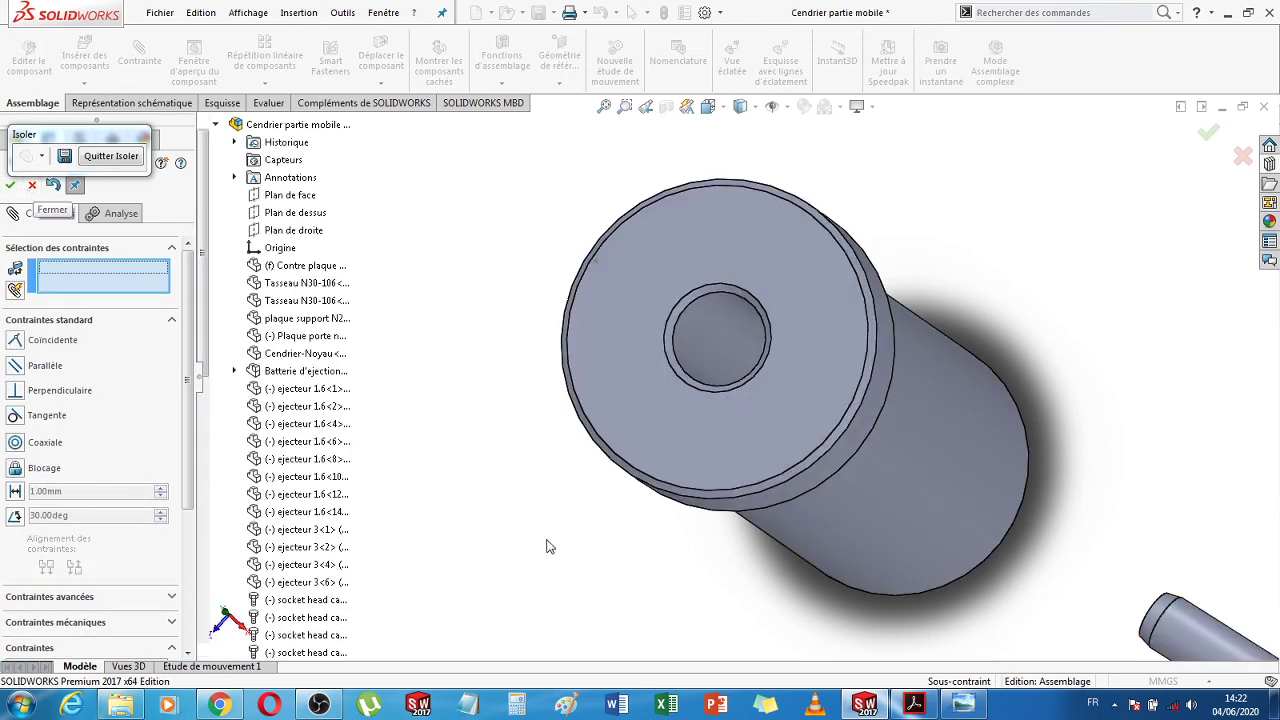
# Mate the circular edge of the goupille's chamfered end coincident with the conical bottom face of the Guide arrache carotte's radial hole
pyautogui.scroll(4, 780, 585)
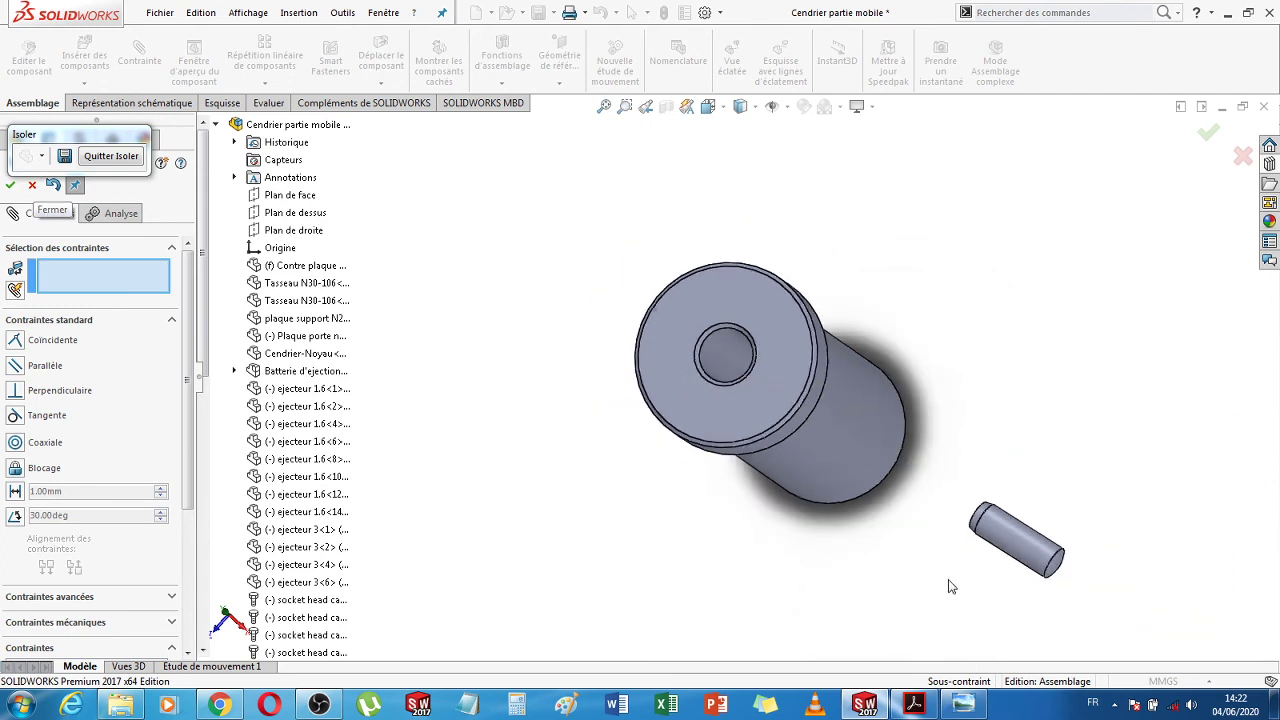
pyautogui.scroll(-5, 1045, 580)
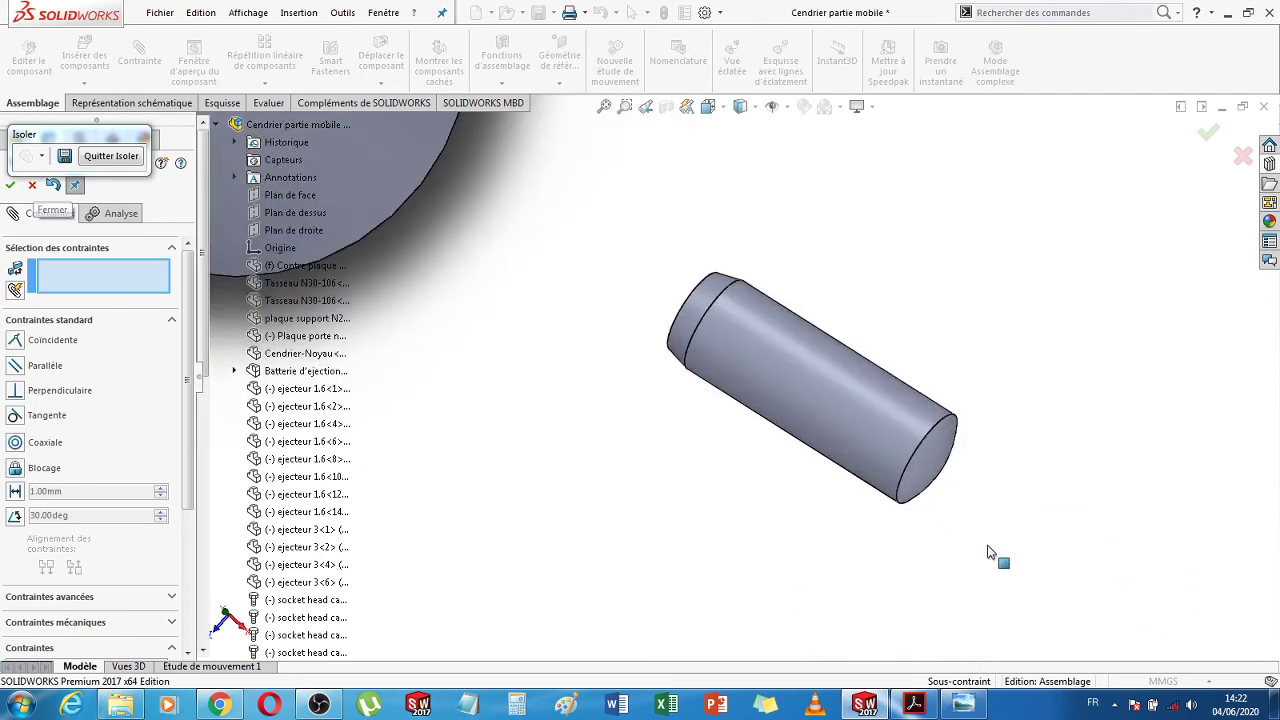
pyautogui.moveTo(1078, 510); pyautogui.dragTo(996, 502, button='middle')
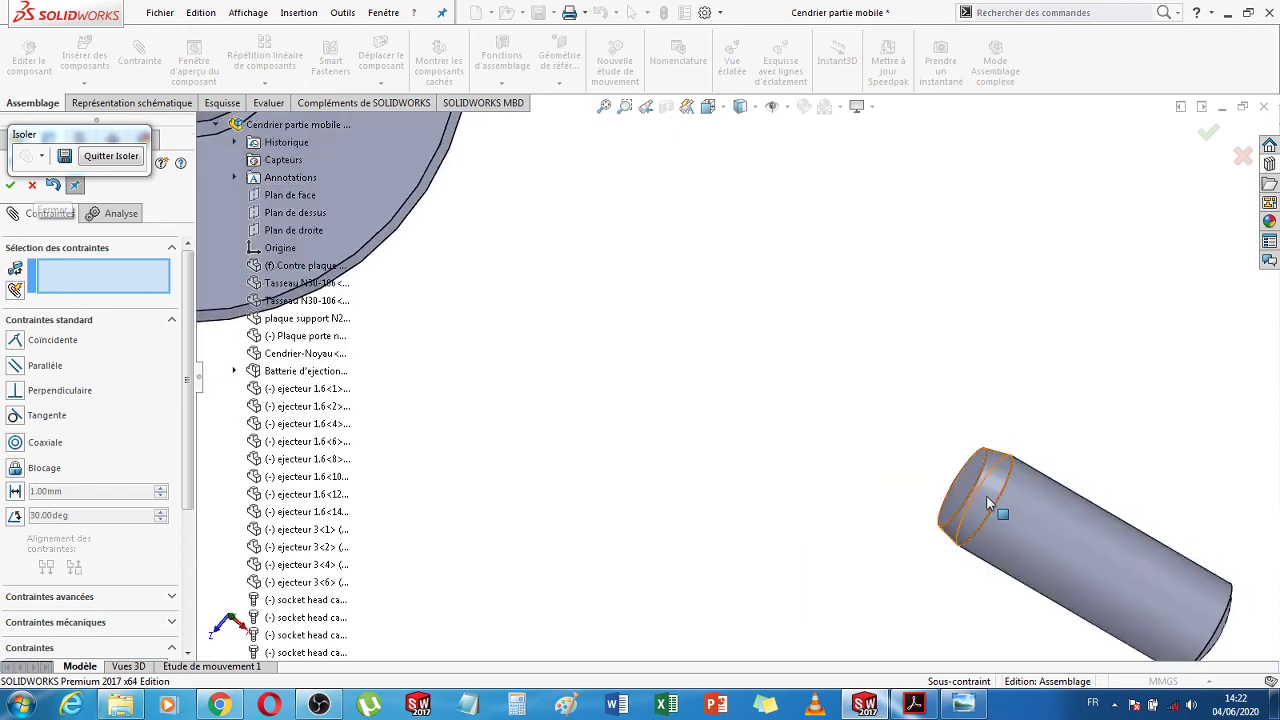
pyautogui.scroll(-3, 988, 506)
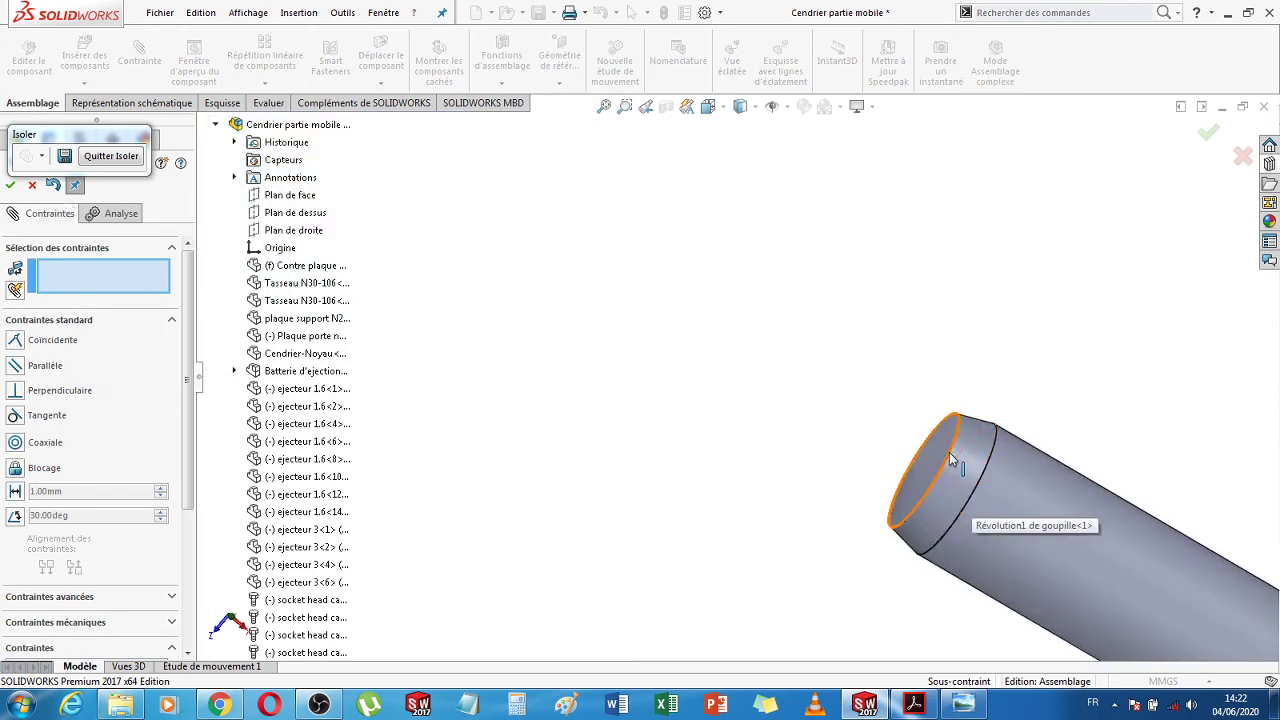
pyautogui.click(951, 458)
pyautogui.scroll(1, 660, 510)
pyautogui.scroll(4, 600, 490)
pyautogui.moveTo(568, 478)
pyautogui.mouseDown(button='middle')
pyautogui.moveTo(620, 466)
pyautogui.moveTo(693, 507)
pyautogui.moveTo(637, 514)
pyautogui.mouseUp(button='middle')
pyautogui.scroll(-4, 778, 292)
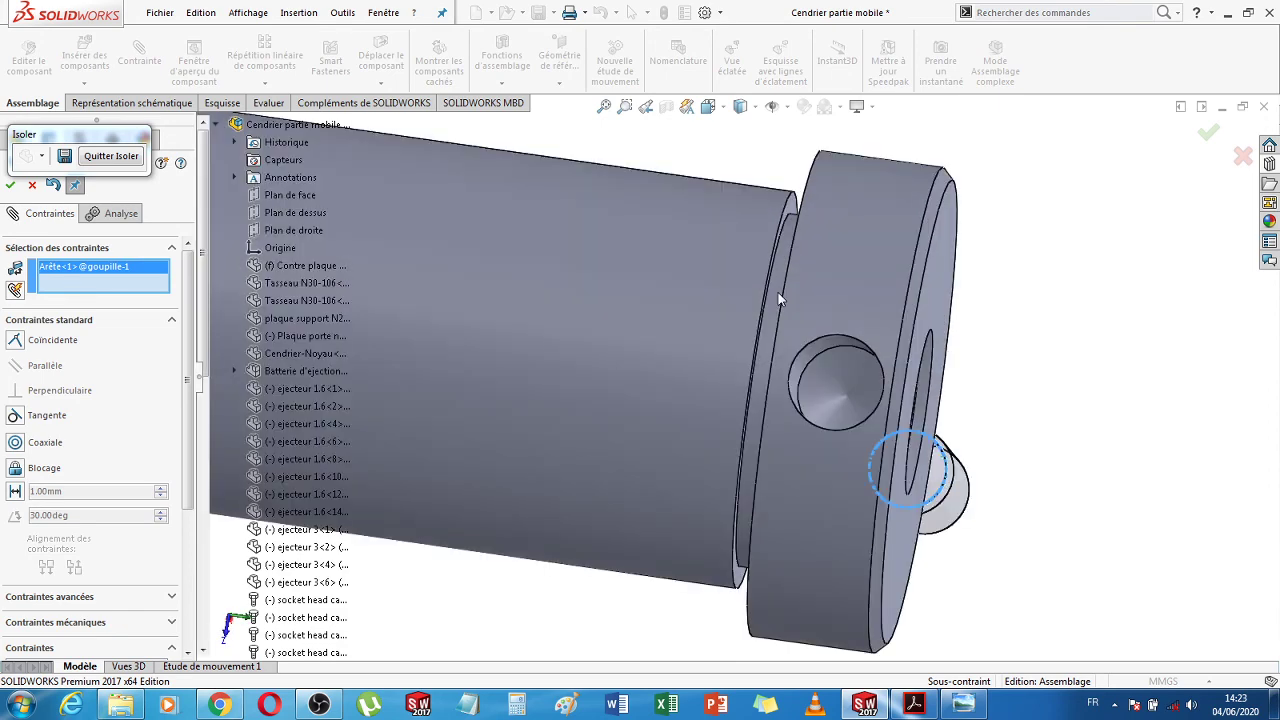
pyautogui.scroll(-3, 809, 347)
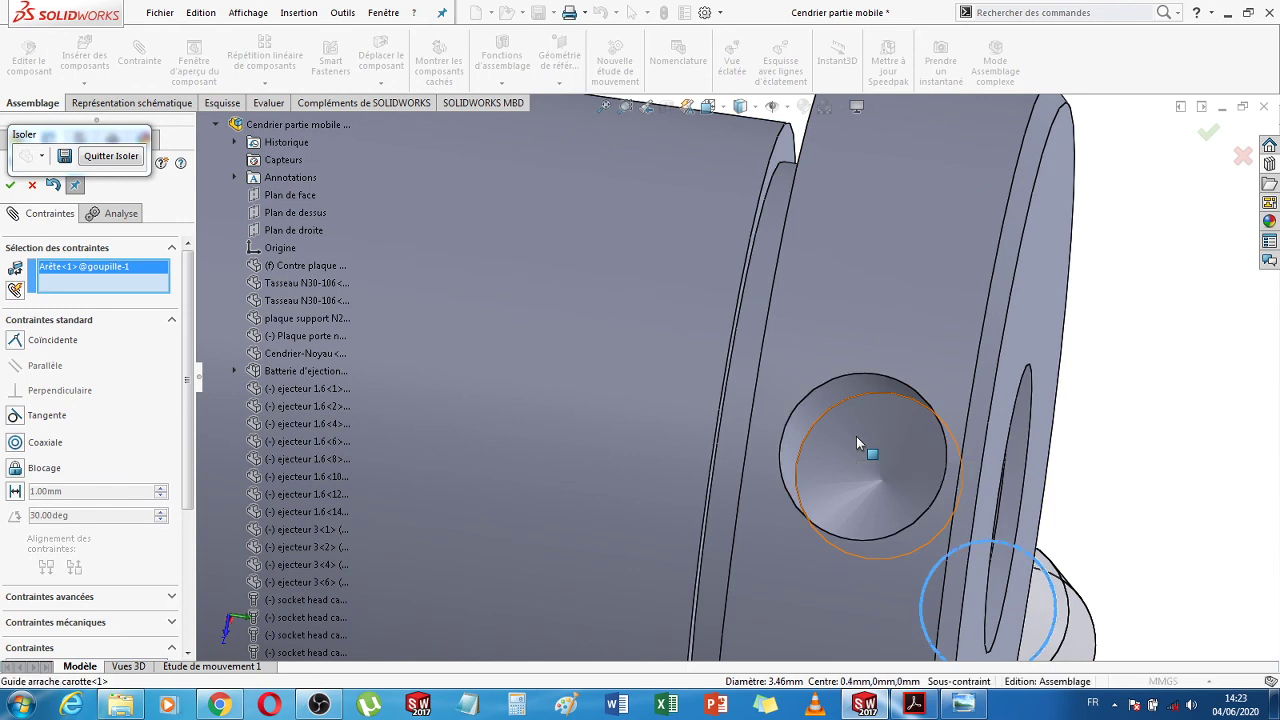
pyautogui.click(857, 440)
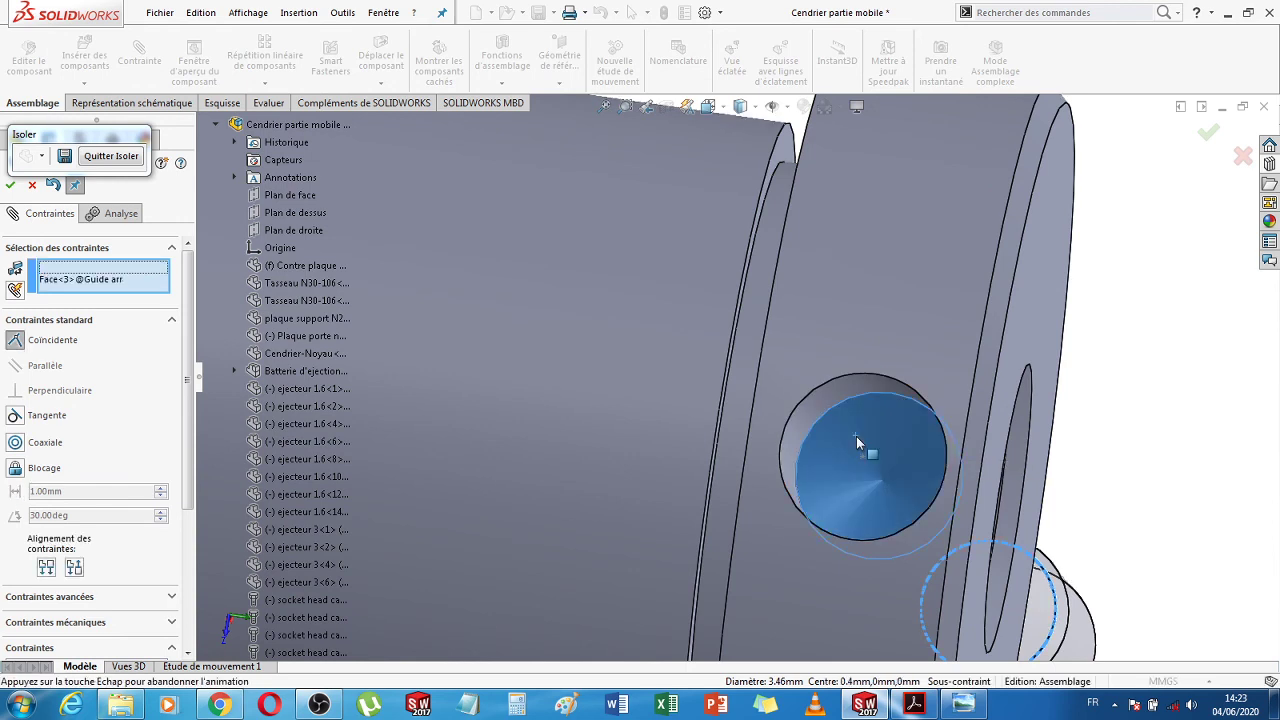
pyautogui.click(891, 501)
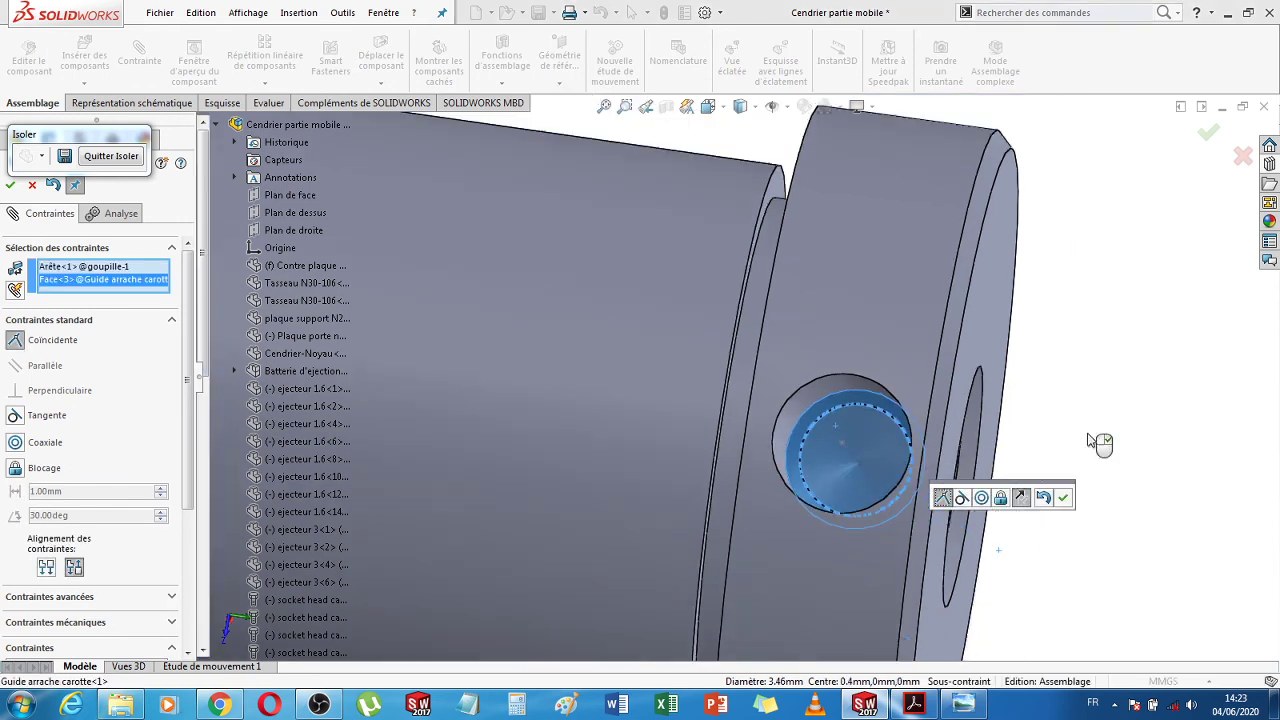
pyautogui.scroll(3, 1100, 432)
pyautogui.click(1063, 499)
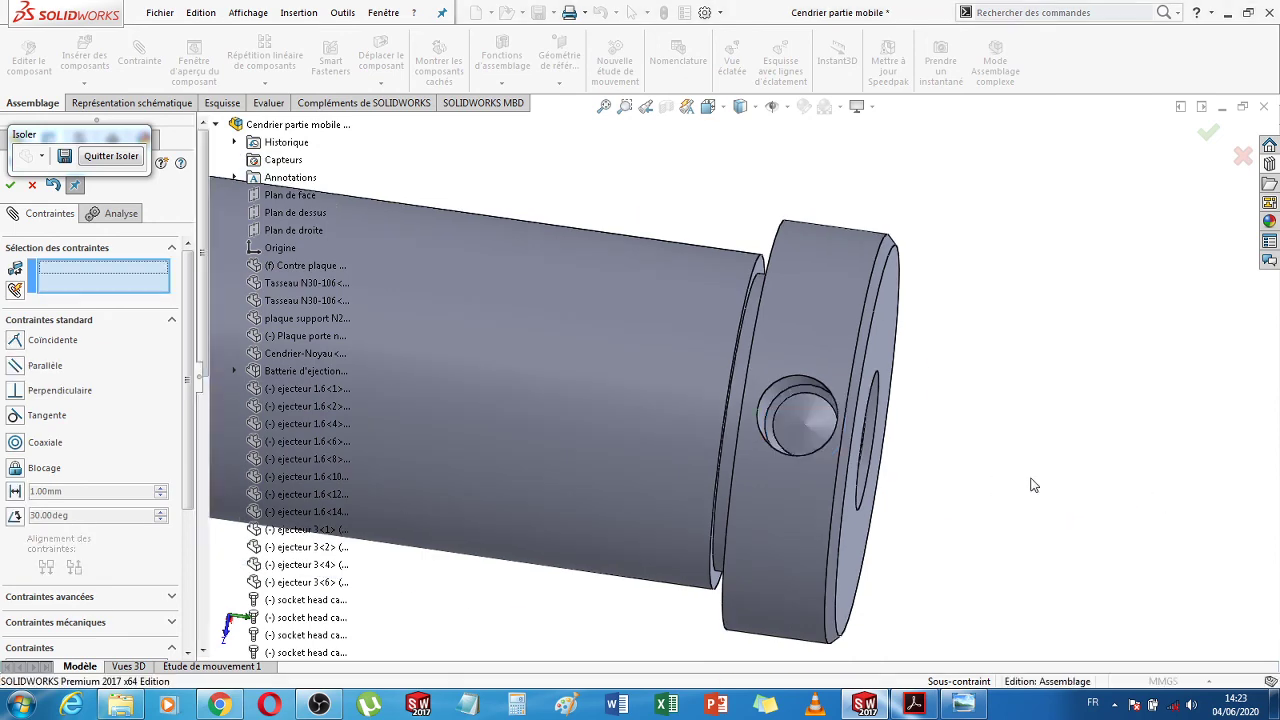
pyautogui.moveTo(950, 452); pyautogui.dragTo(893, 371, button='middle')
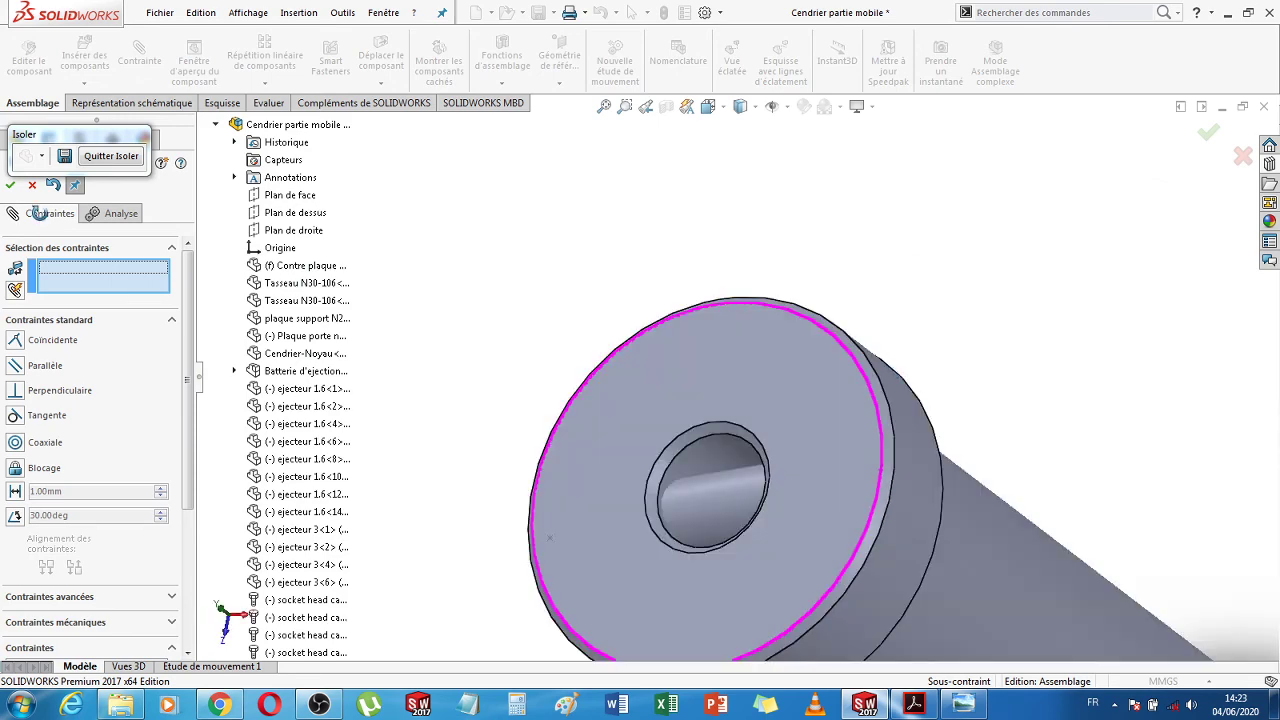
pyautogui.click(35, 189)
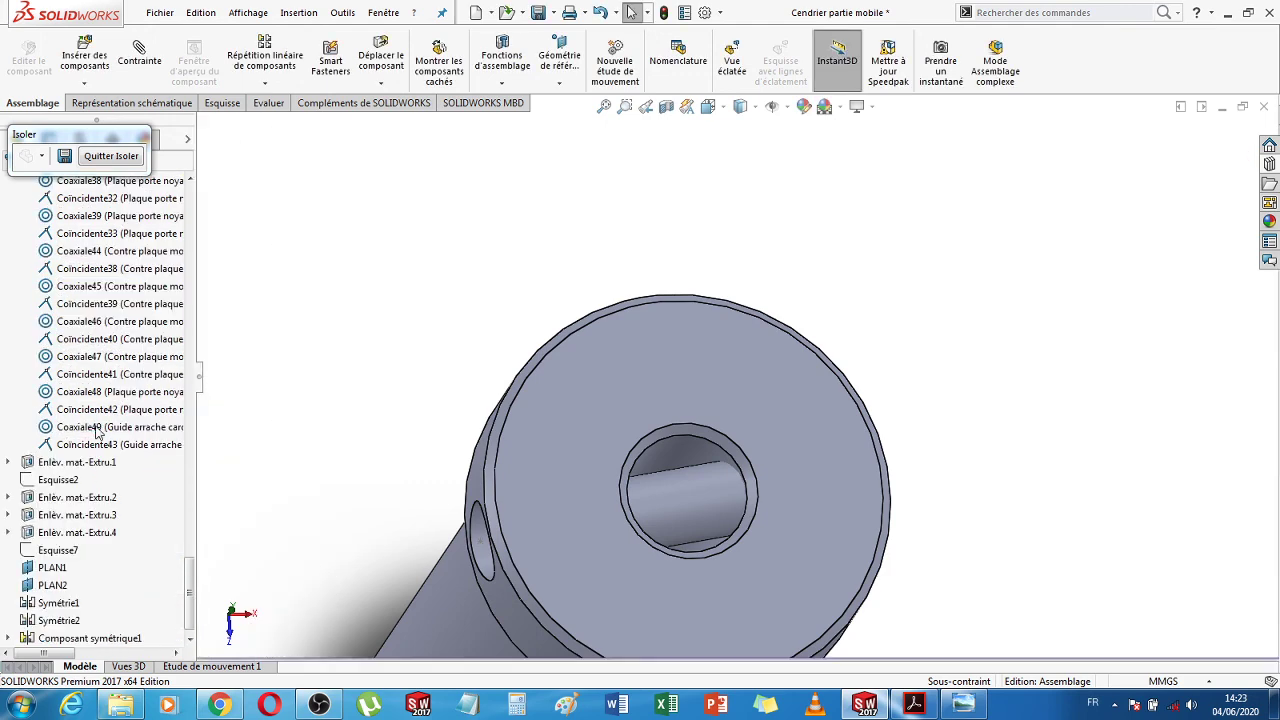
# Edit the goupille's coaxial mate and set it to anti-aligned, accepting the matching reversal of the coincident mate
pyautogui.click(97, 428)
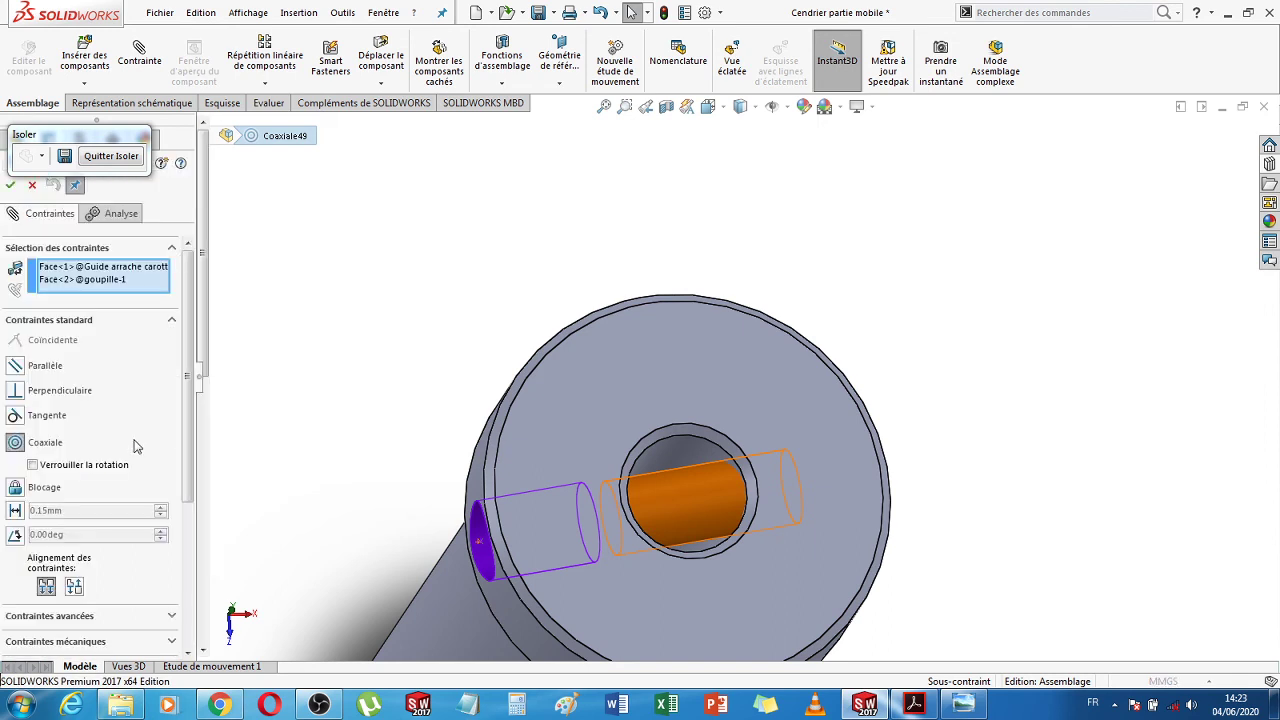
pyautogui.click(72, 590)
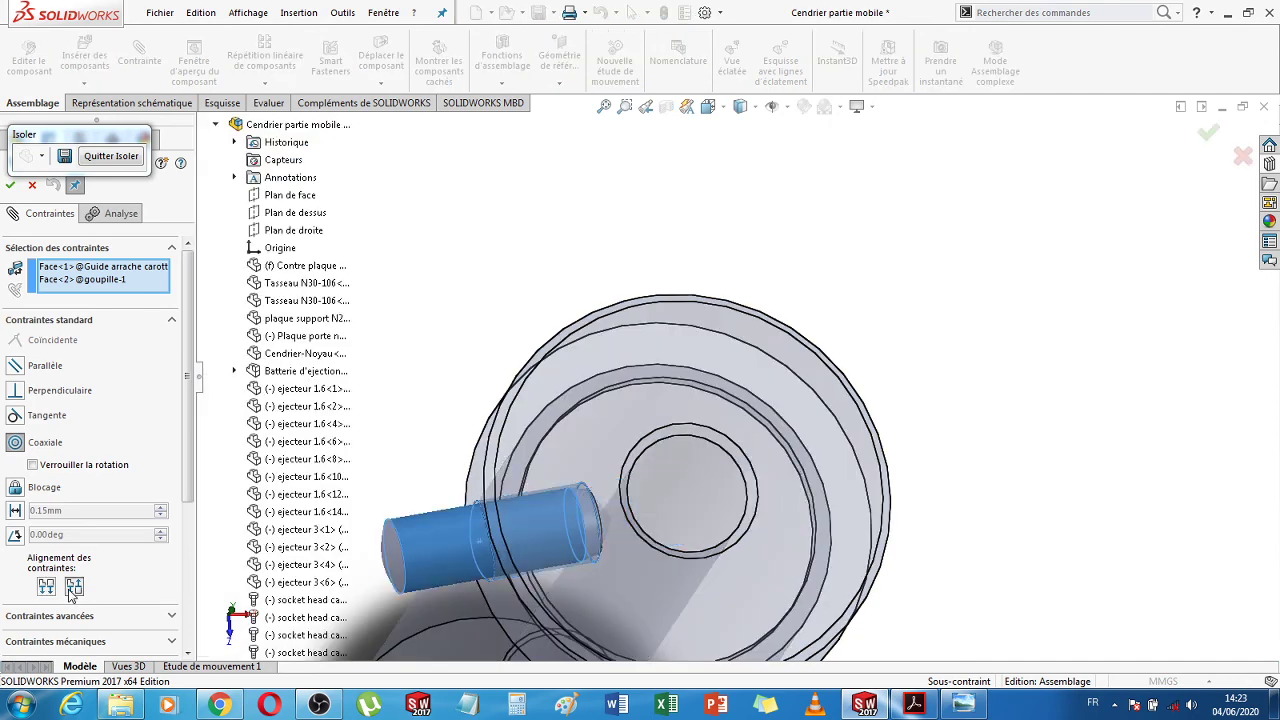
pyautogui.click(11, 188)
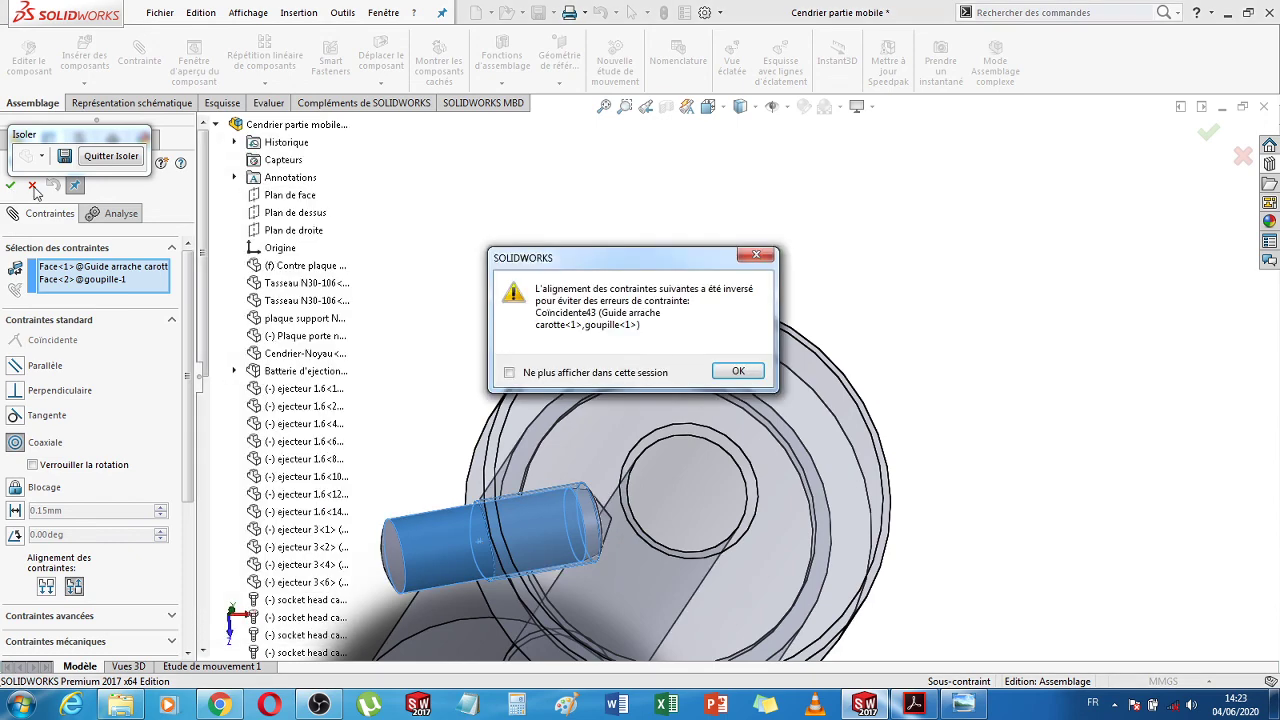
pyautogui.click(740, 372)
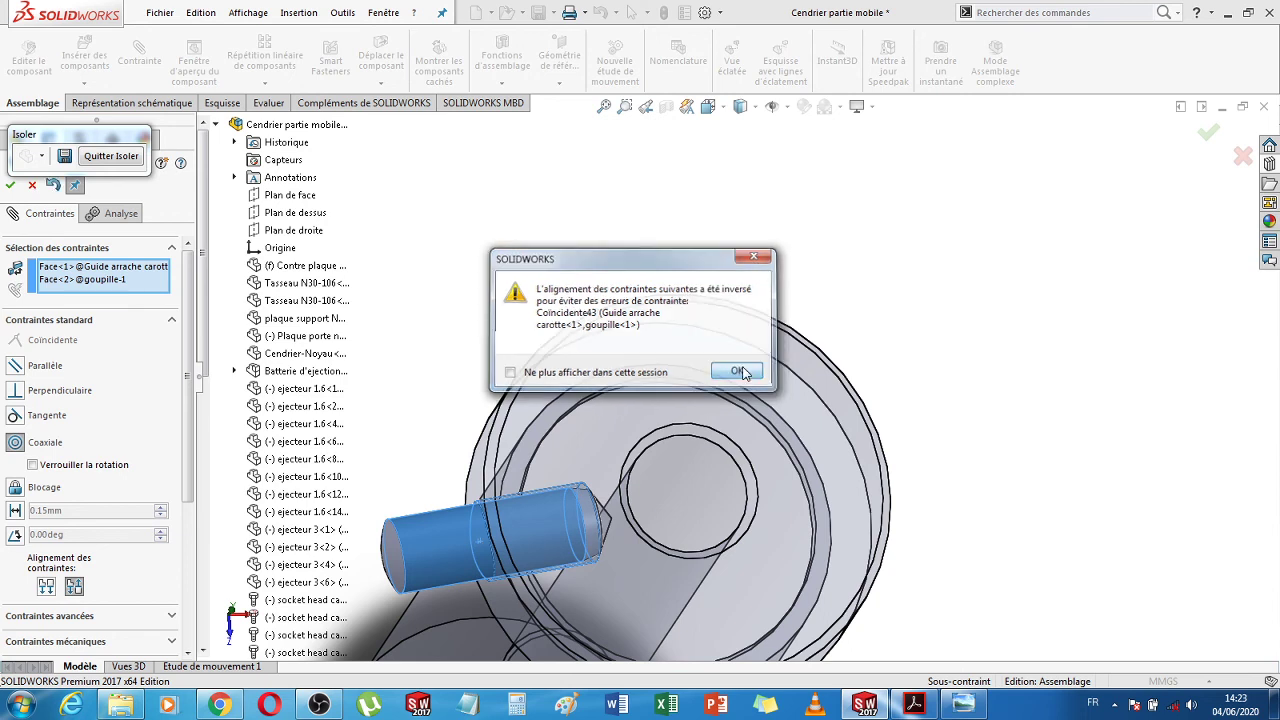
pyautogui.click(738, 371)
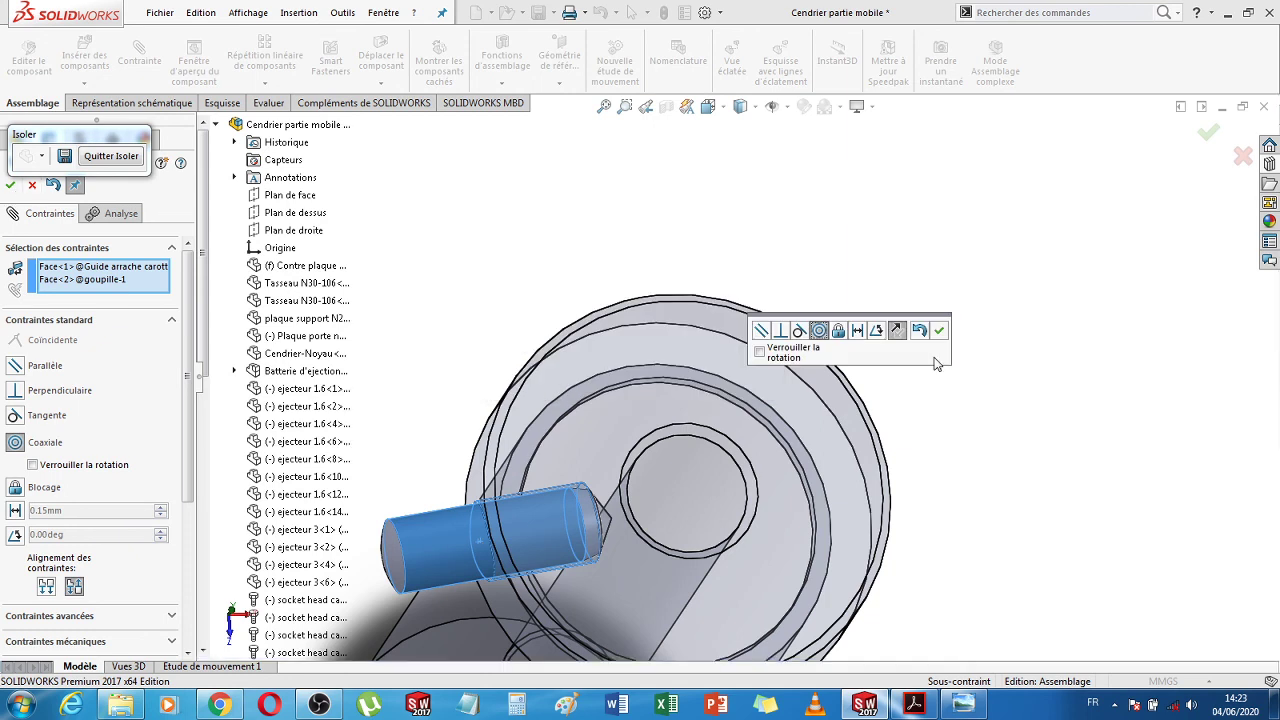
pyautogui.click(939, 331)
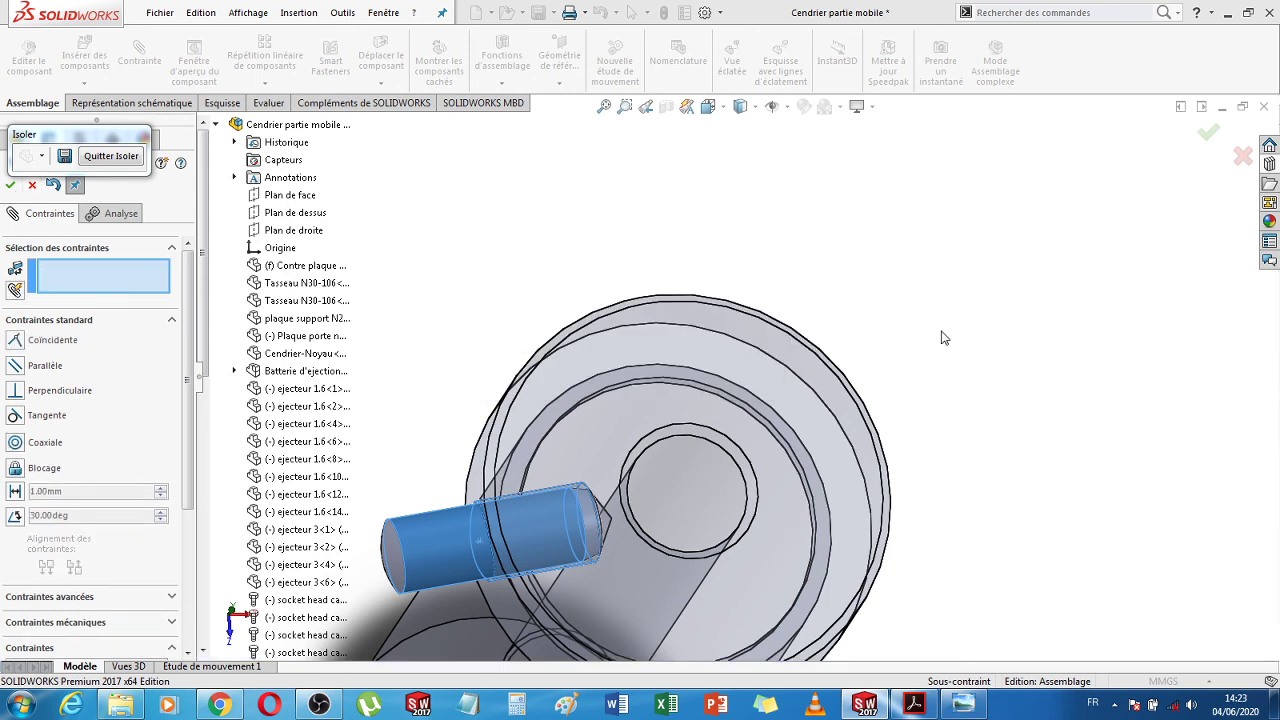
pyautogui.click(32, 186)
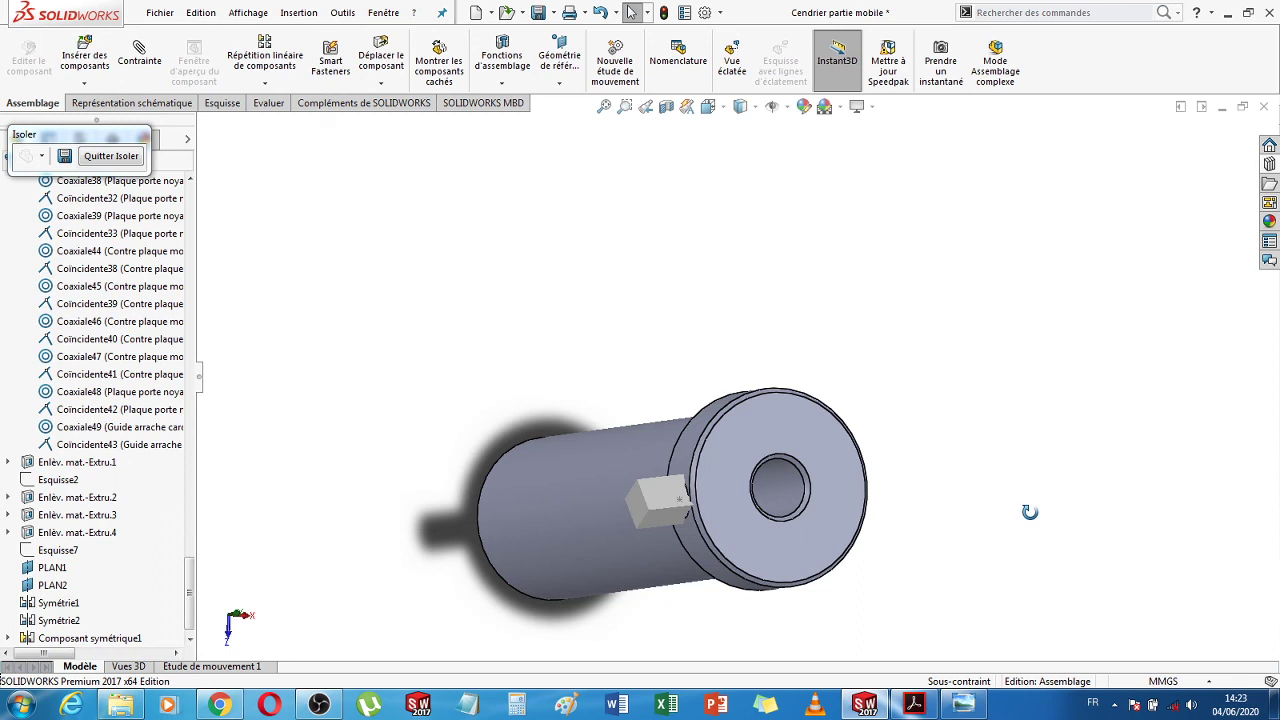
# Exit the isolated view and show the Batterie d'ejection subassembly in the mobile half
pyautogui.click(115, 157)
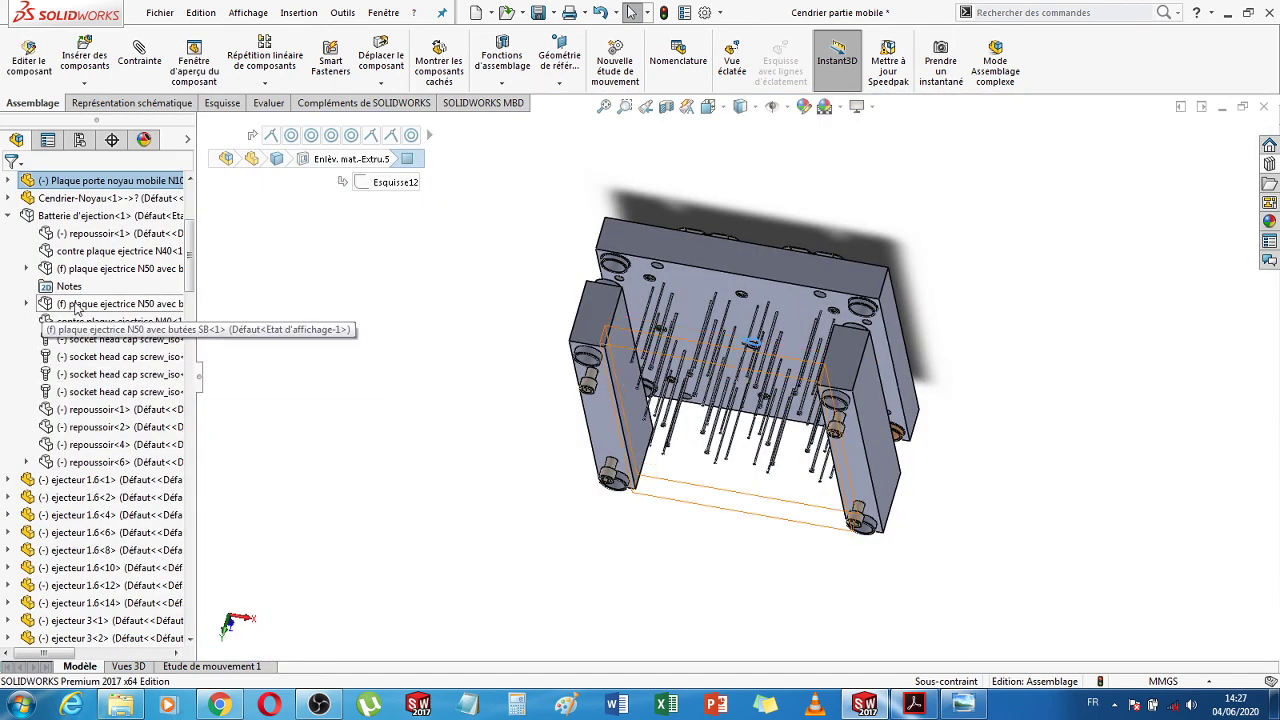
pyautogui.click(76, 305)
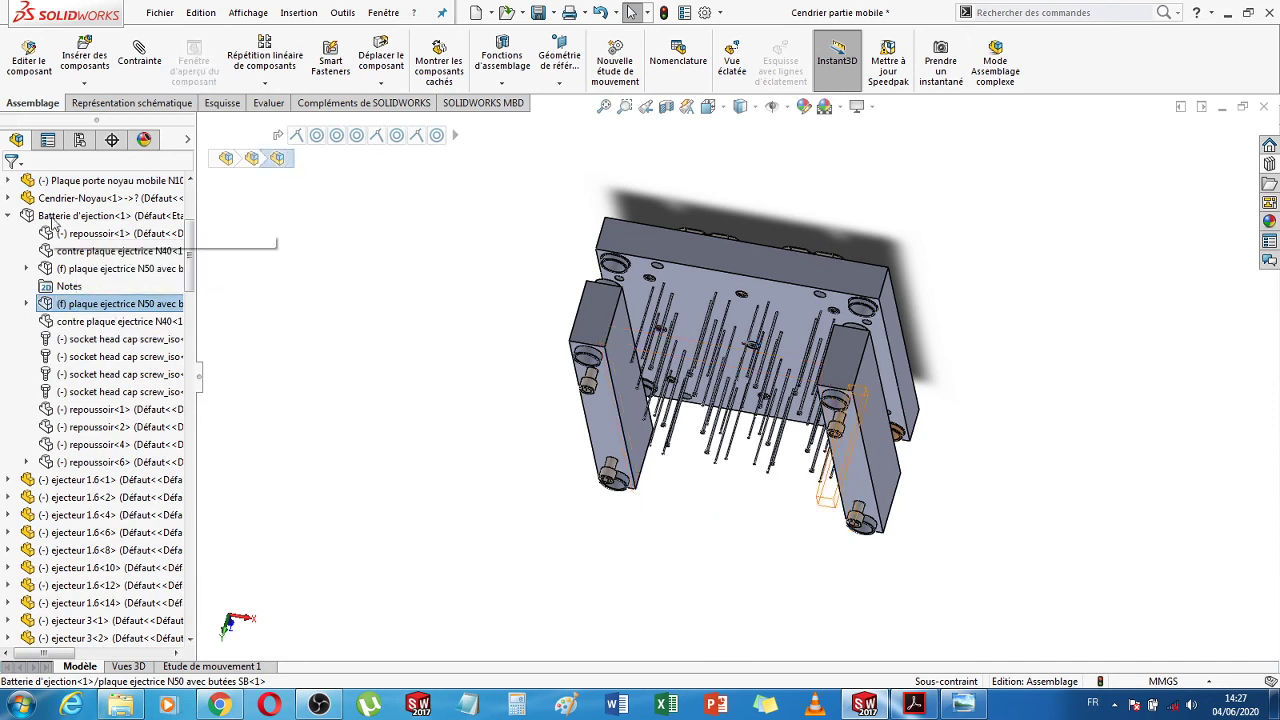
pyautogui.click(86, 217)
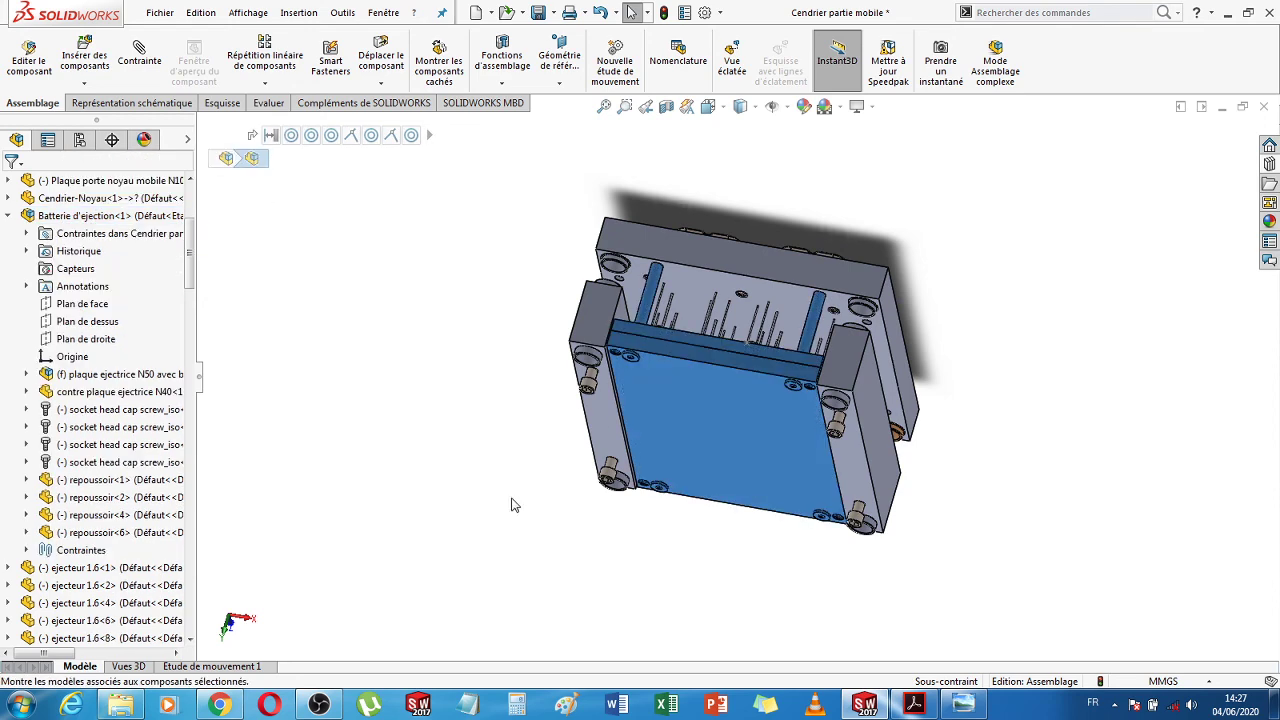
# Hide the plaque ejectrice N50 so that the plate with the ejector holes beneath it is exposed
pyautogui.click(720, 412)
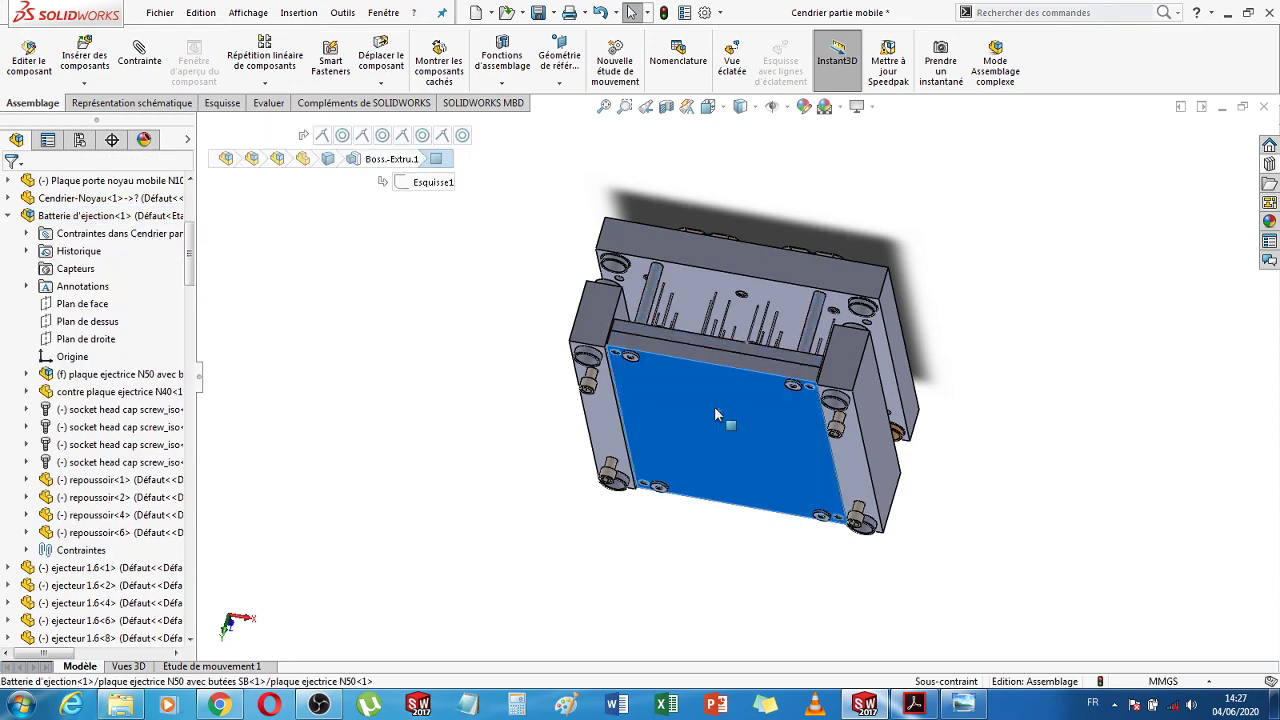
pyautogui.click(874, 317)
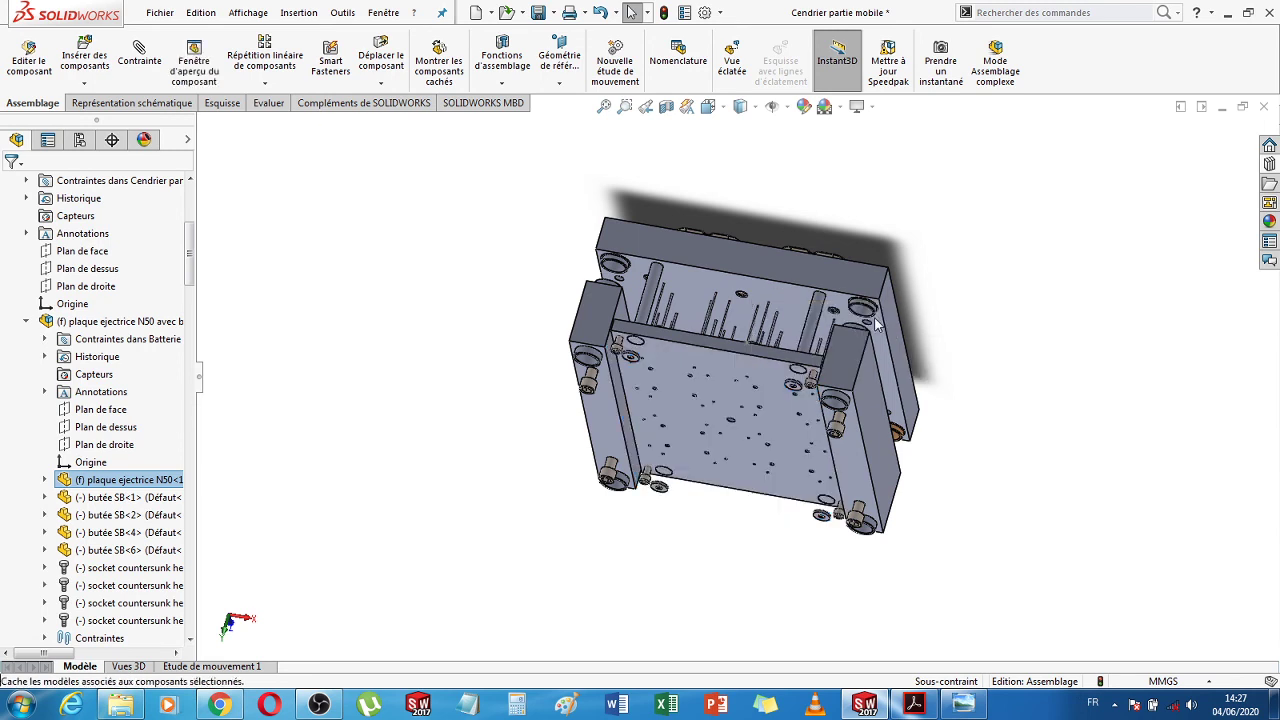
pyautogui.click(1050, 566)
pyautogui.moveTo(1049, 500); pyautogui.dragTo(1049, 457, button='middle')
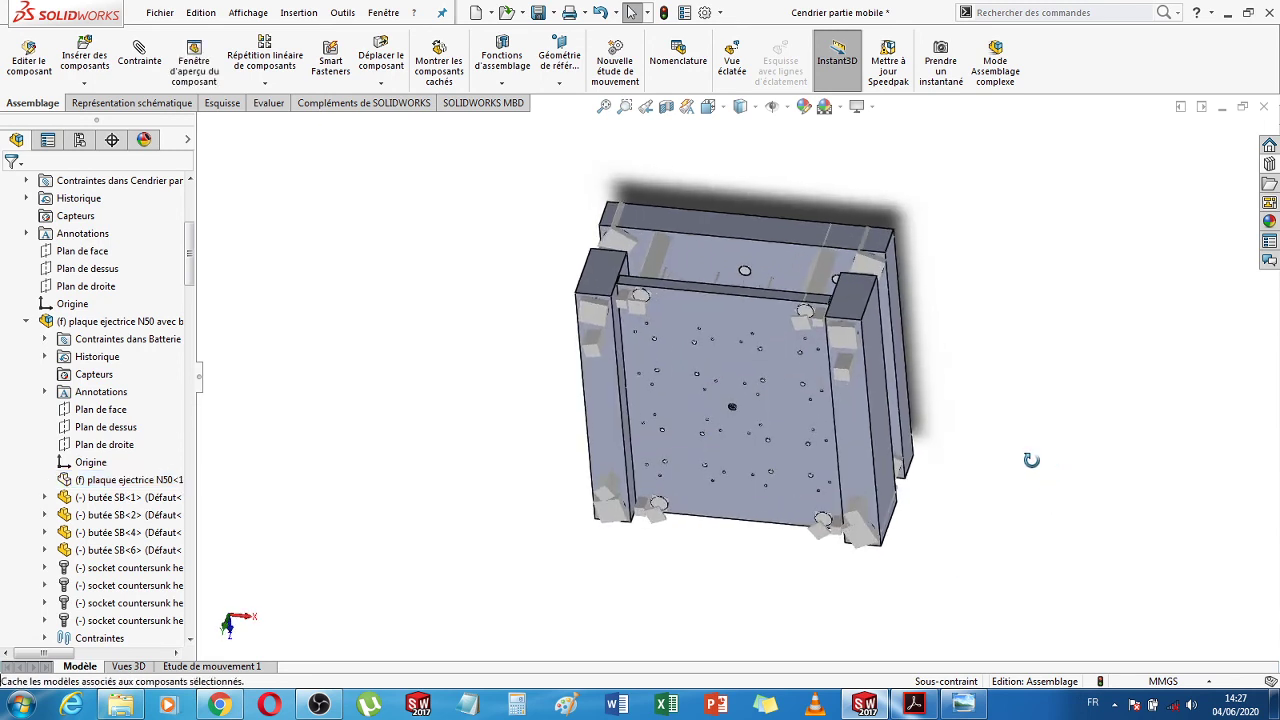
# Insert the arrache carotte part into the assembly and place it in the free space beside the mold half
pyautogui.click(85, 57)
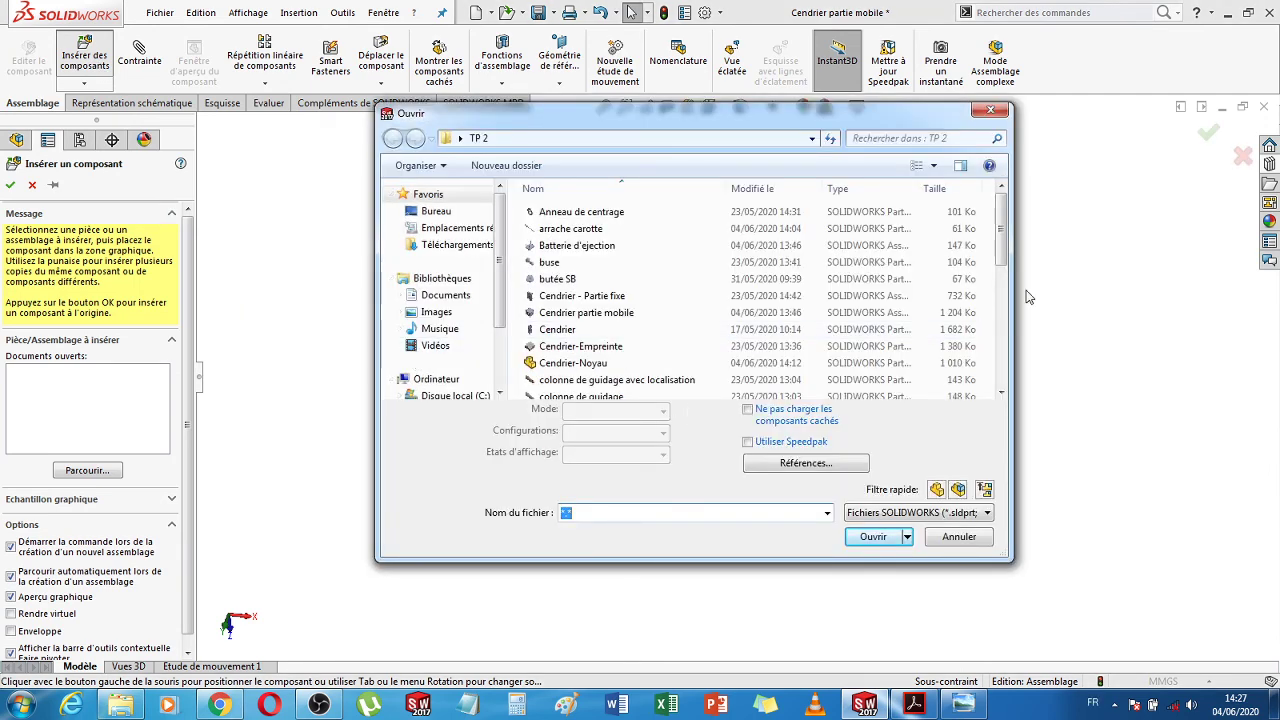
pyautogui.moveTo(1006, 249)
pyautogui.mouseDown()
pyautogui.moveTo(1018, 368)
pyautogui.moveTo(1004, 228)
pyautogui.mouseUp()
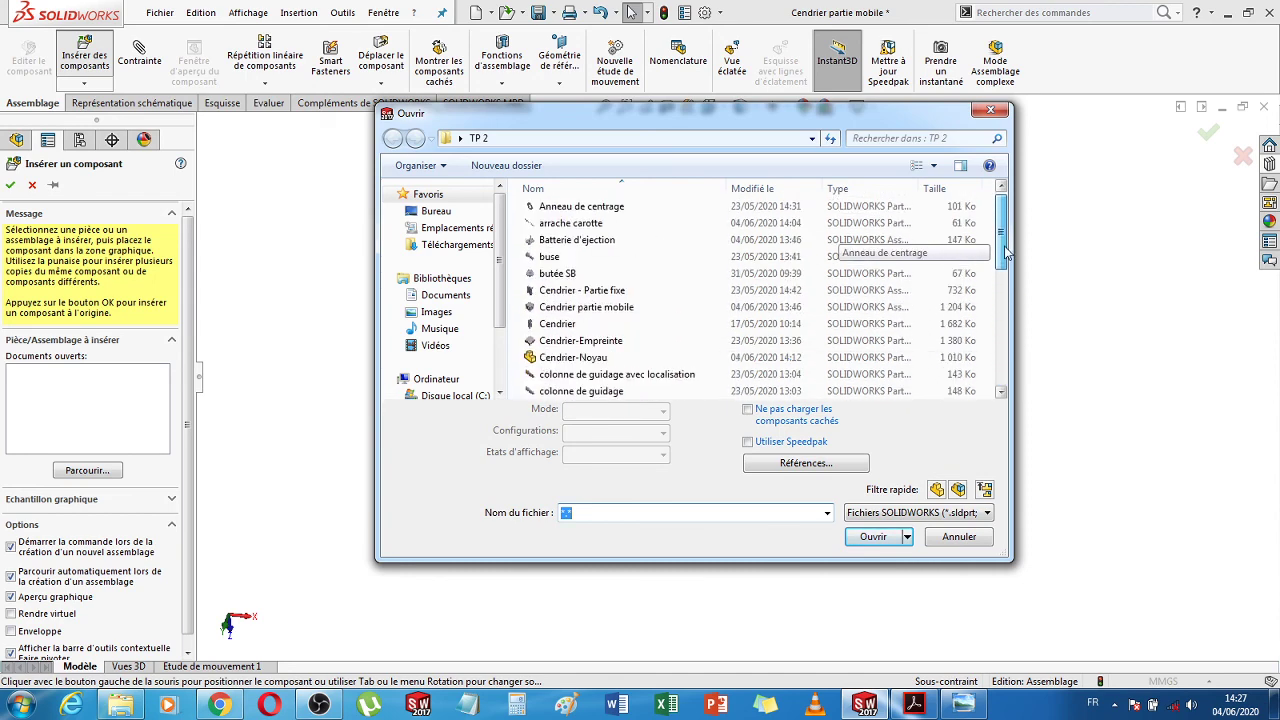
pyautogui.click(593, 224)
pyautogui.doubleClick(593, 224)
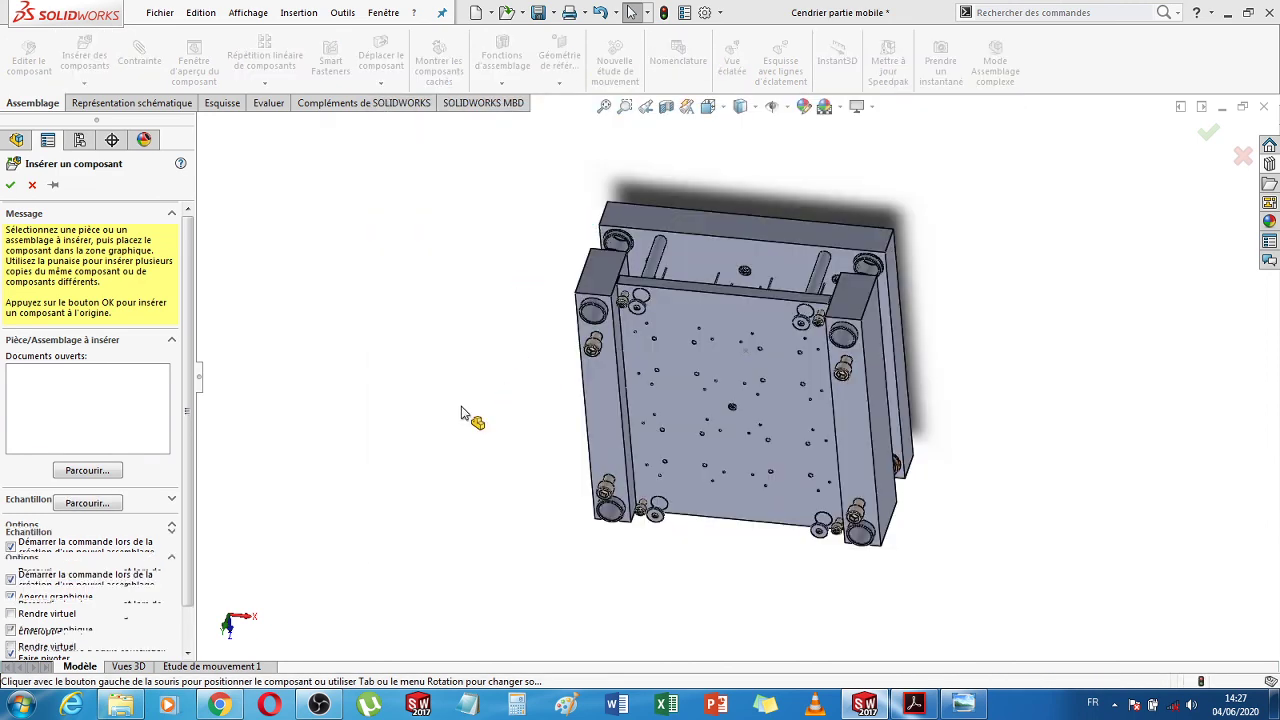
pyautogui.click(436, 446)
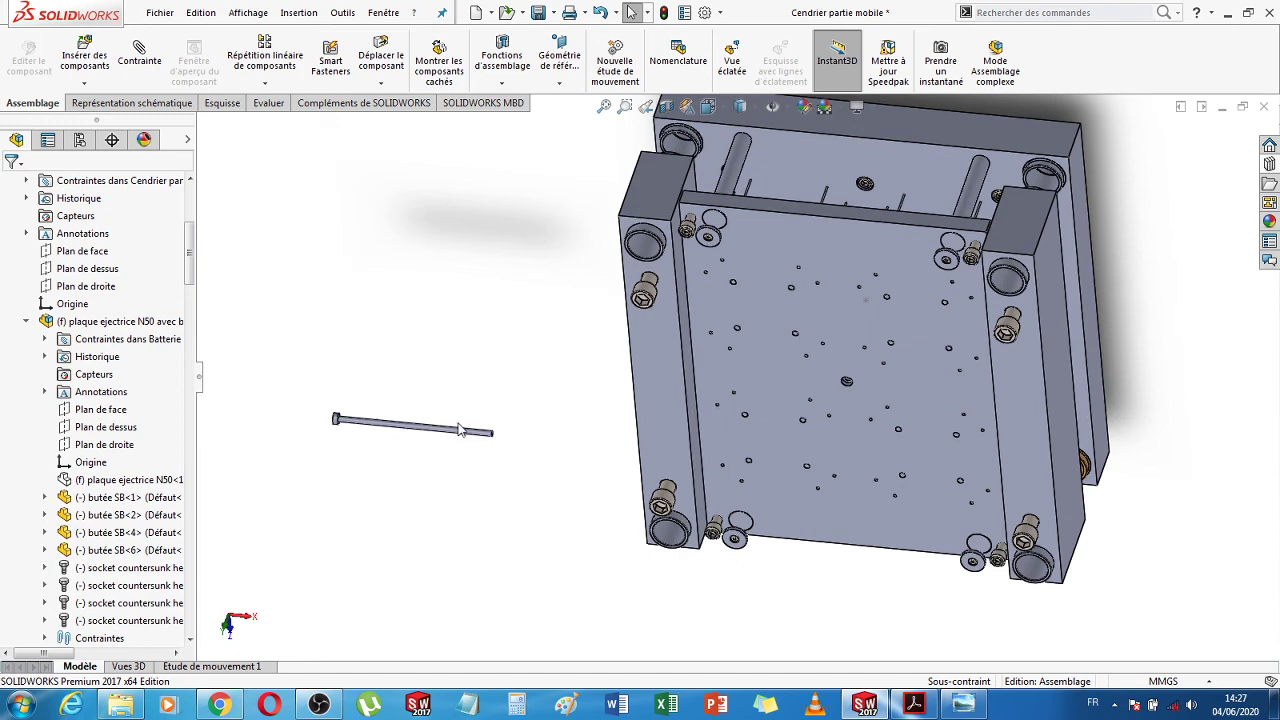
# Mate the arrache carotte's cylindrical shaft coaxial with the central counterbored hole of the contre plaque ejectrice N40
pyautogui.scroll(-5, 520, 435)
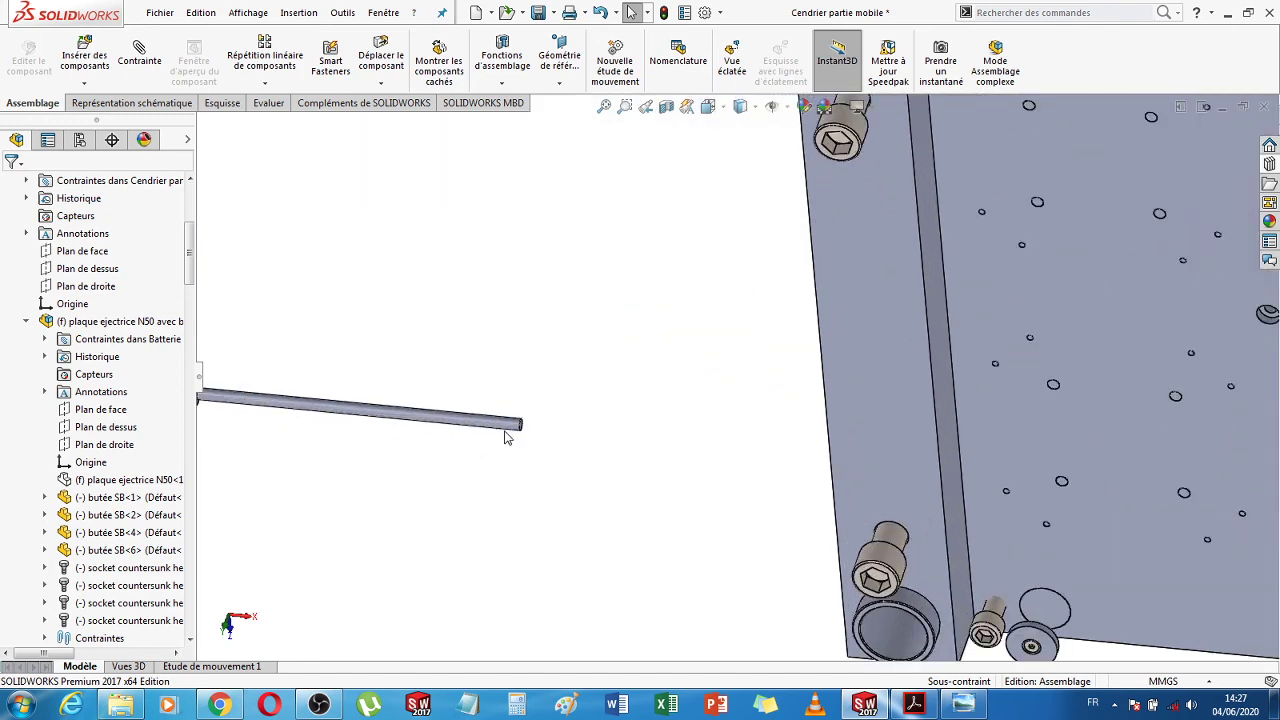
pyautogui.click(481, 428)
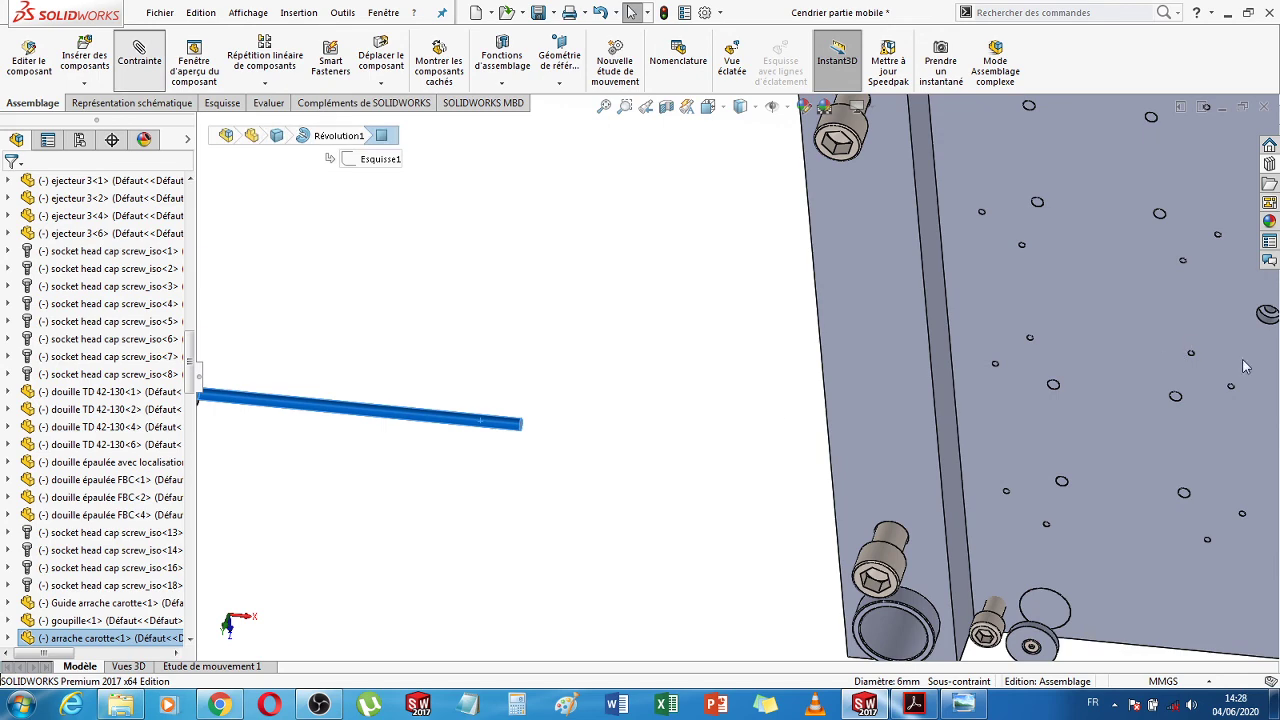
pyautogui.scroll(2, 1244, 367)
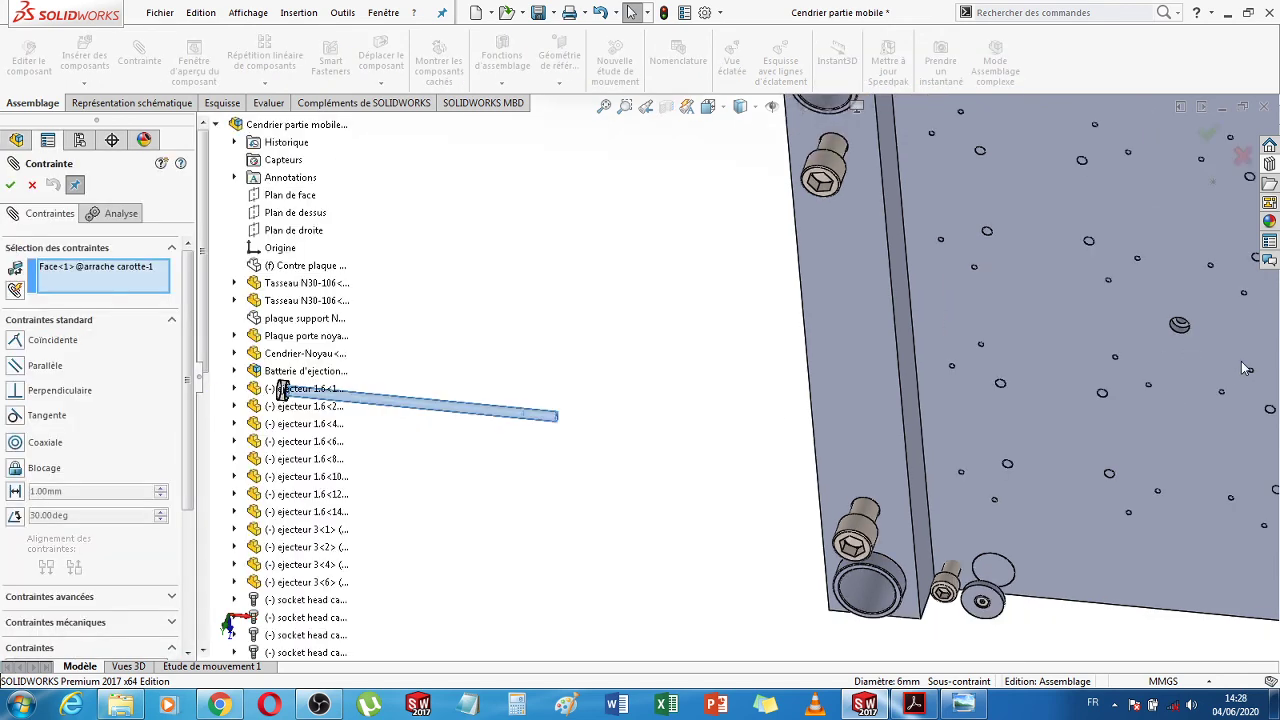
pyautogui.scroll(-5, 1107, 335)
pyautogui.scroll(-3, 943, 374)
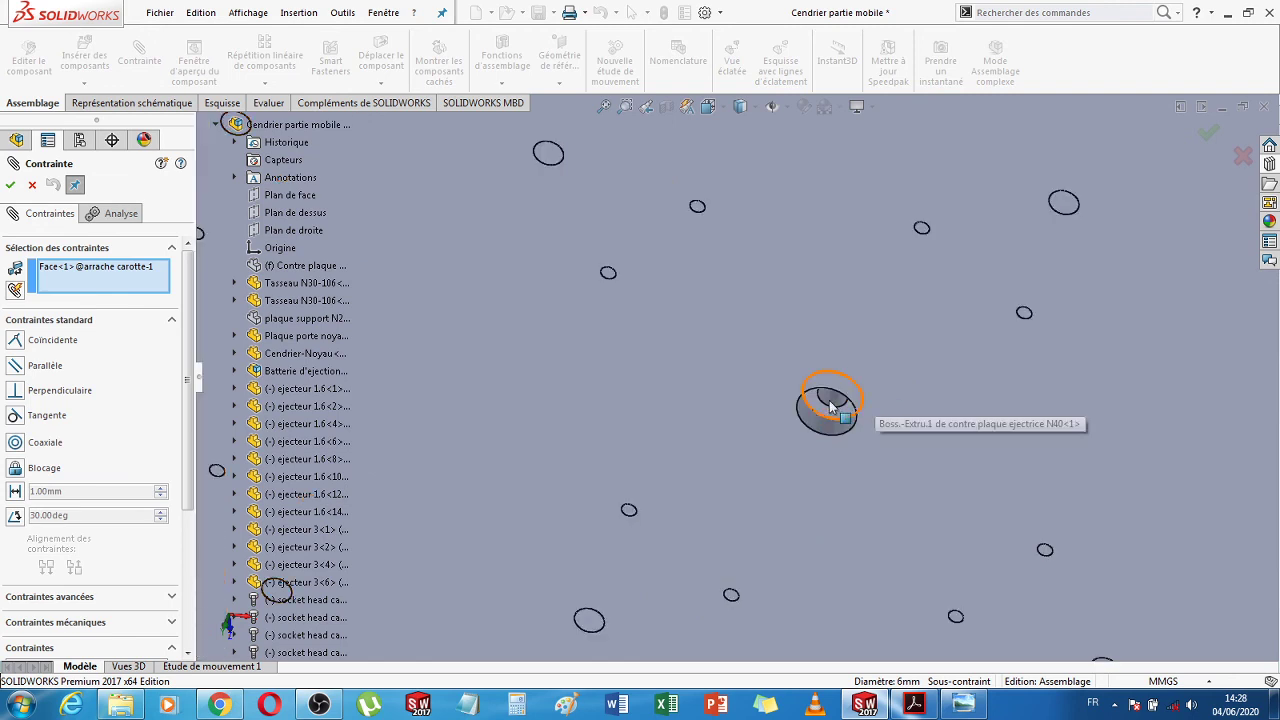
pyautogui.click(828, 407)
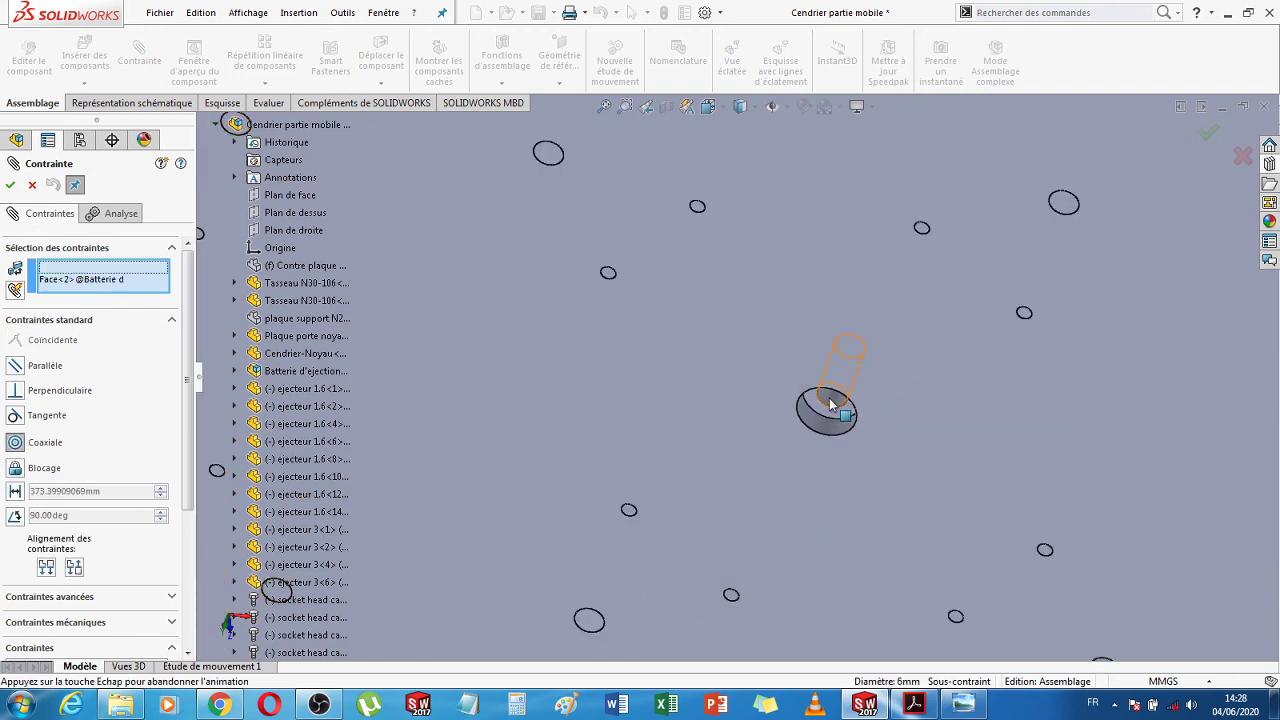
pyautogui.click(830, 404)
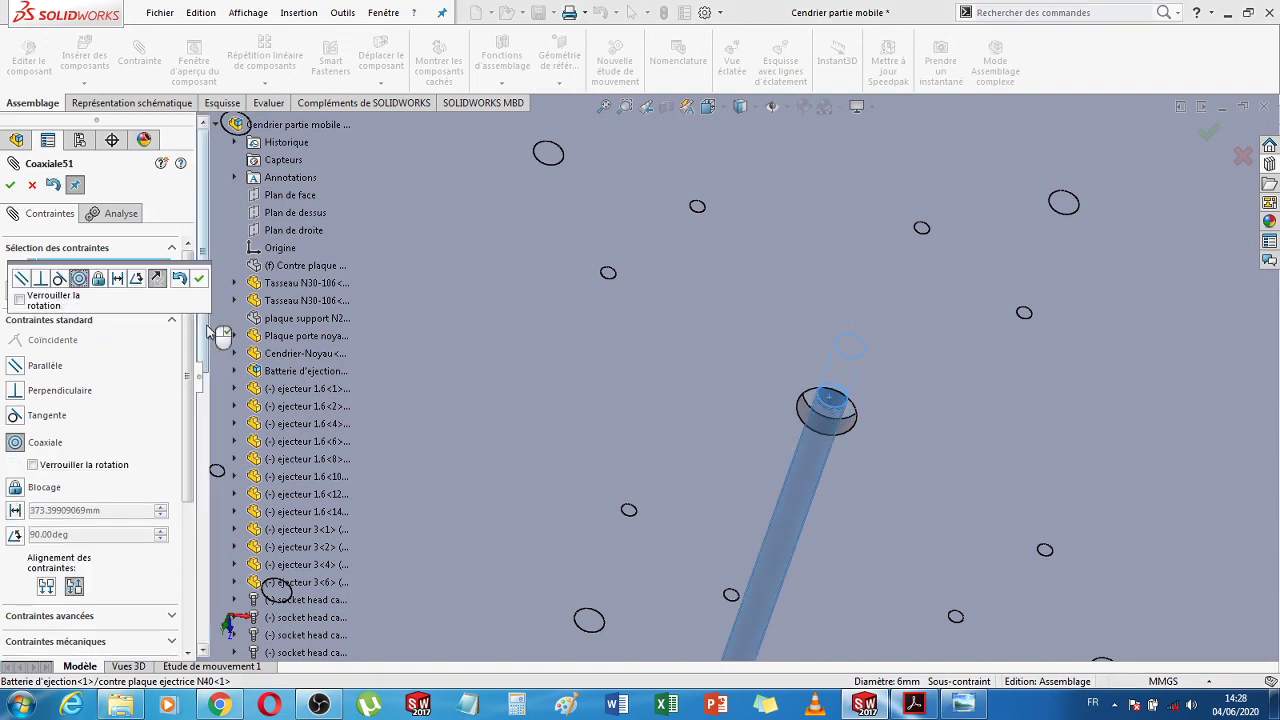
pyautogui.click(199, 277)
# Mate the shaft-side face of the arrache carotte's head coincident with the counterbore's bottom face in the contre plaque ejectrice N40
pyautogui.scroll(5, 565, 432)
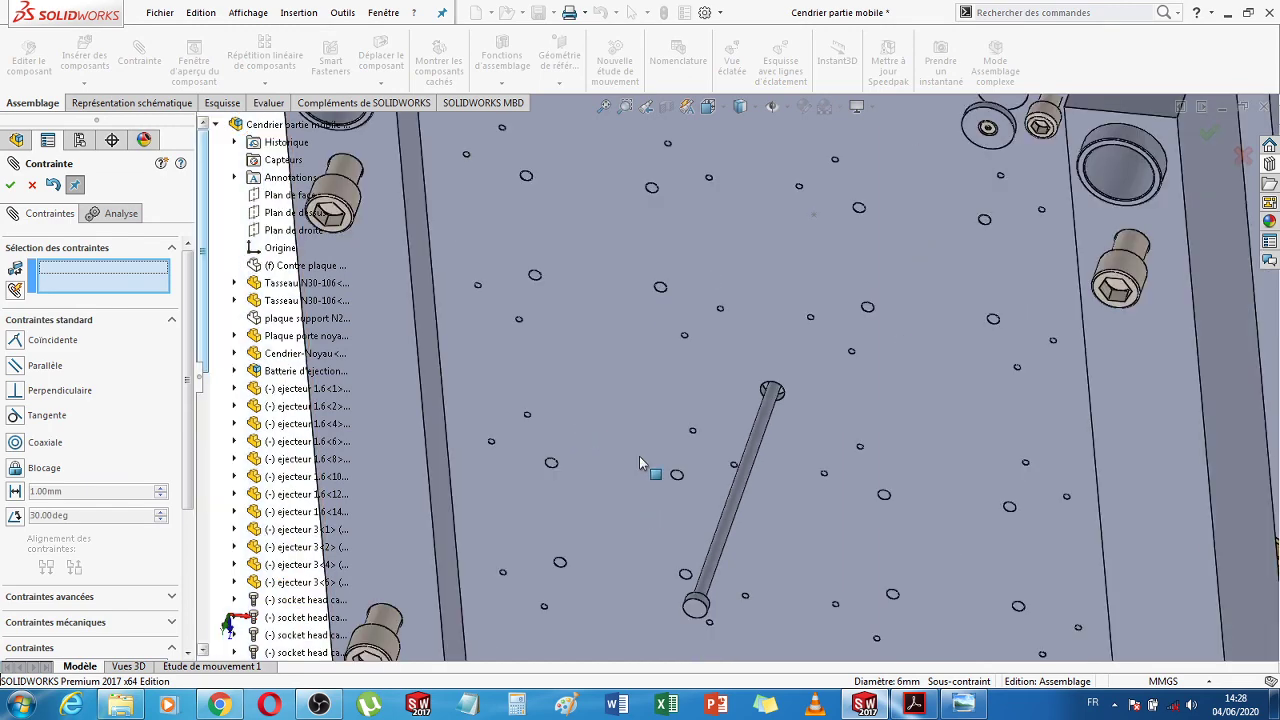
pyautogui.scroll(4, 640, 460)
pyautogui.moveTo(891, 416)
pyautogui.mouseDown(button='middle')
pyautogui.moveTo(1153, 419)
pyautogui.moveTo(1049, 523)
pyautogui.moveTo(1006, 502)
pyautogui.moveTo(796, 508)
pyautogui.moveTo(761, 496)
pyautogui.moveTo(794, 463)
pyautogui.moveTo(700, 495)
pyautogui.mouseUp(button='middle')
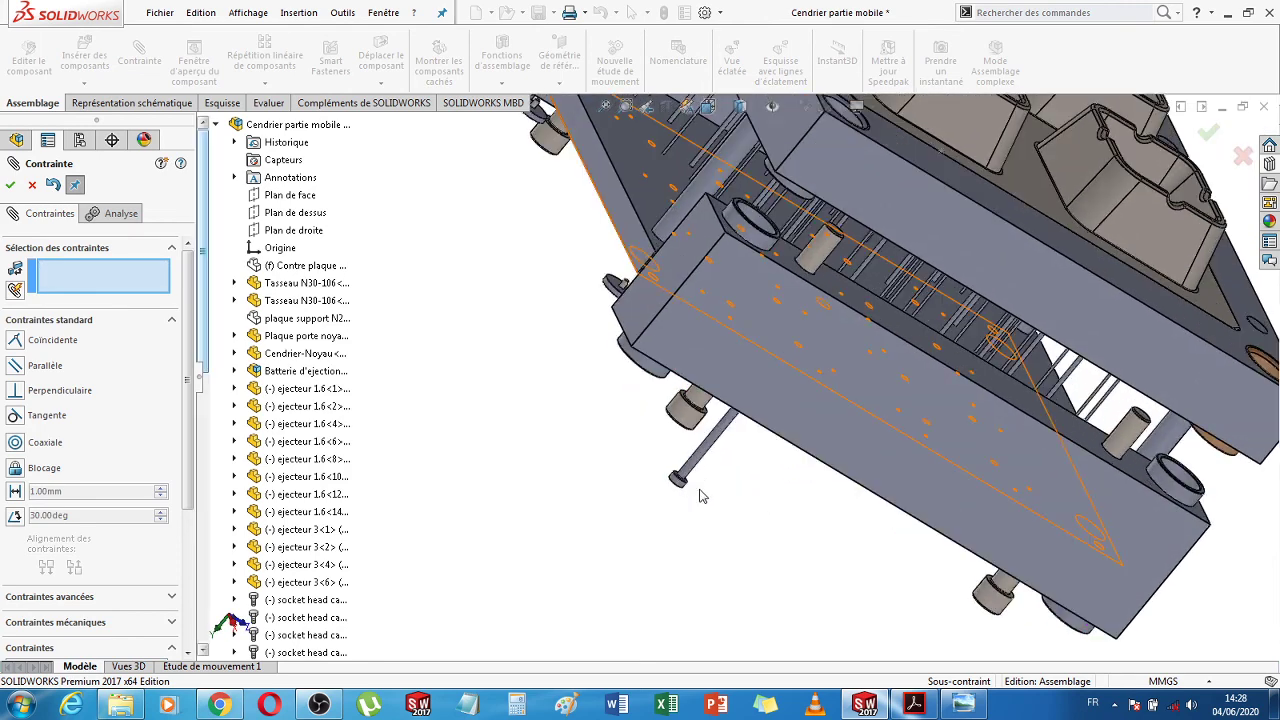
pyautogui.scroll(-8, 690, 480)
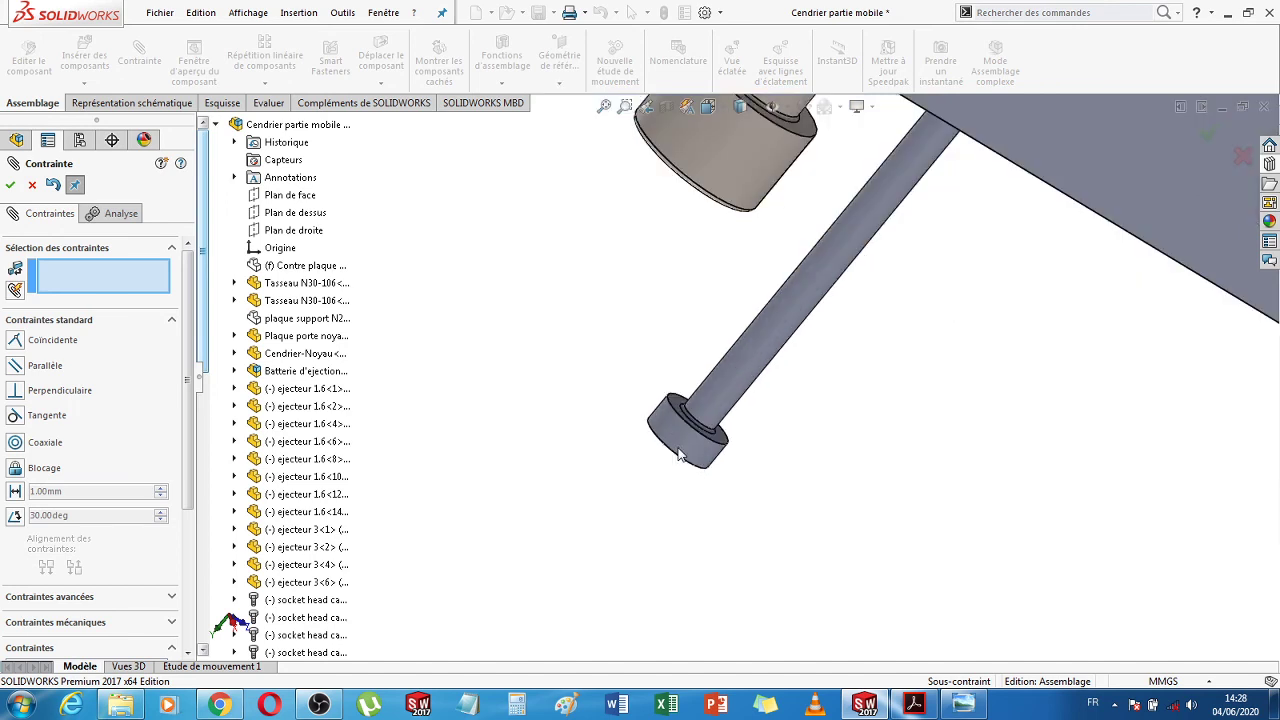
pyautogui.scroll(-4, 678, 455)
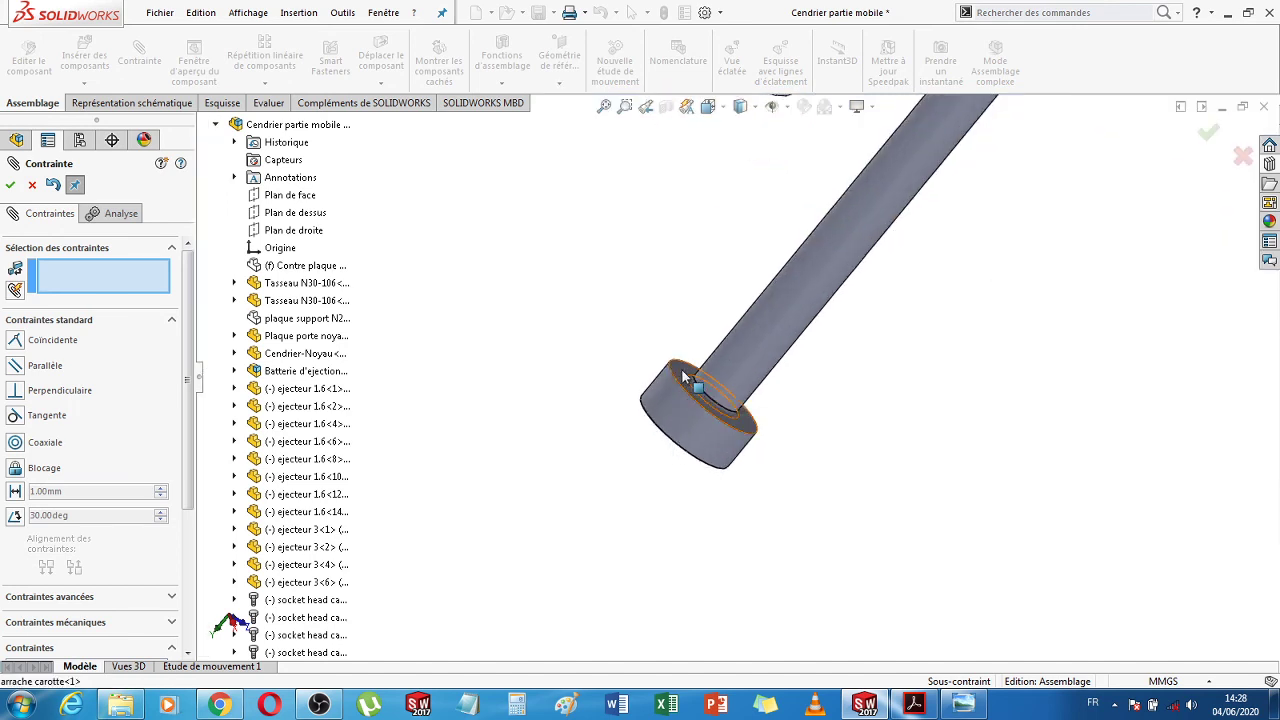
pyautogui.click(681, 368)
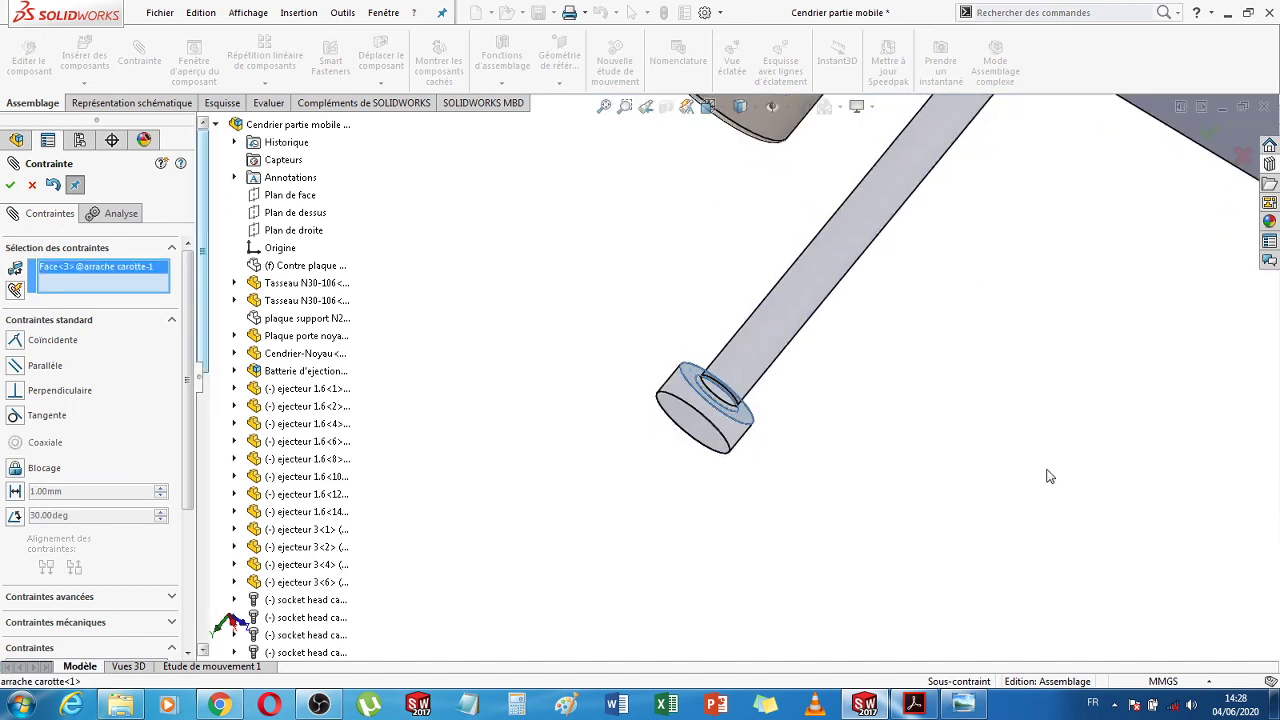
pyautogui.scroll(4, 1047, 474)
pyautogui.moveTo(976, 482); pyautogui.dragTo(885, 468, button='middle')
pyautogui.scroll(2, 662, 381)
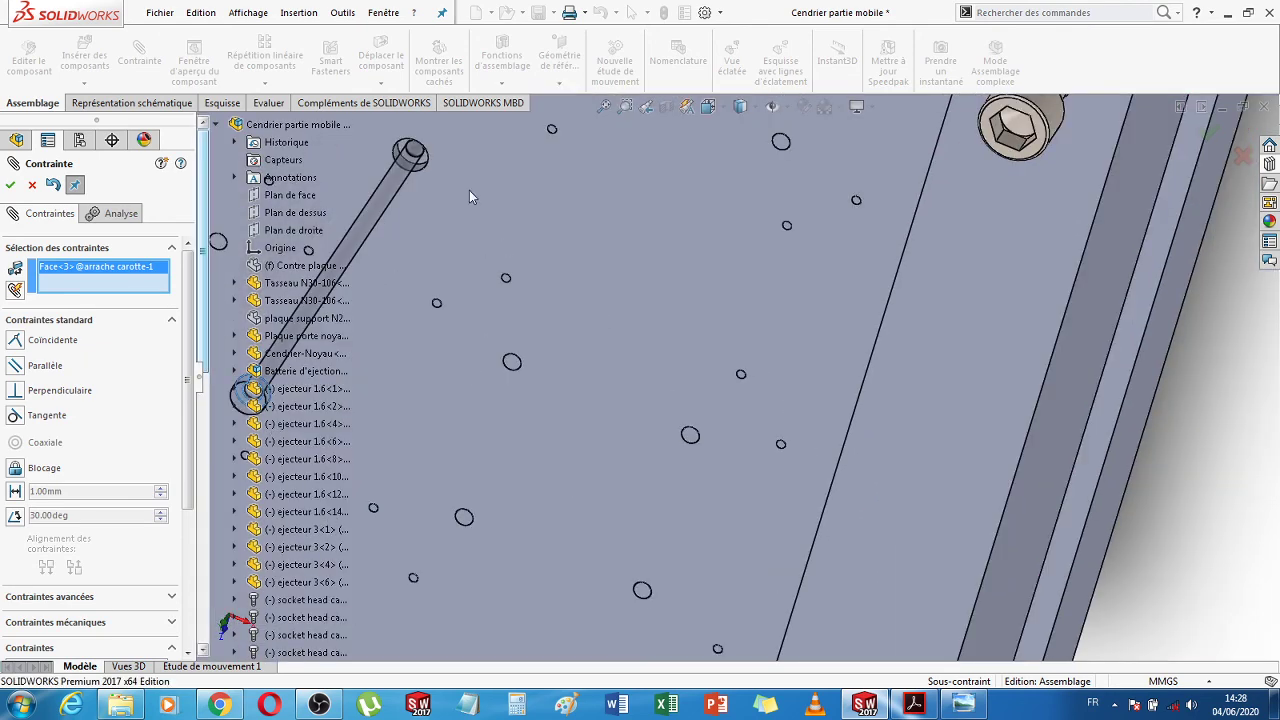
pyautogui.scroll(-3, 481, 205)
pyautogui.scroll(-2, 482, 210)
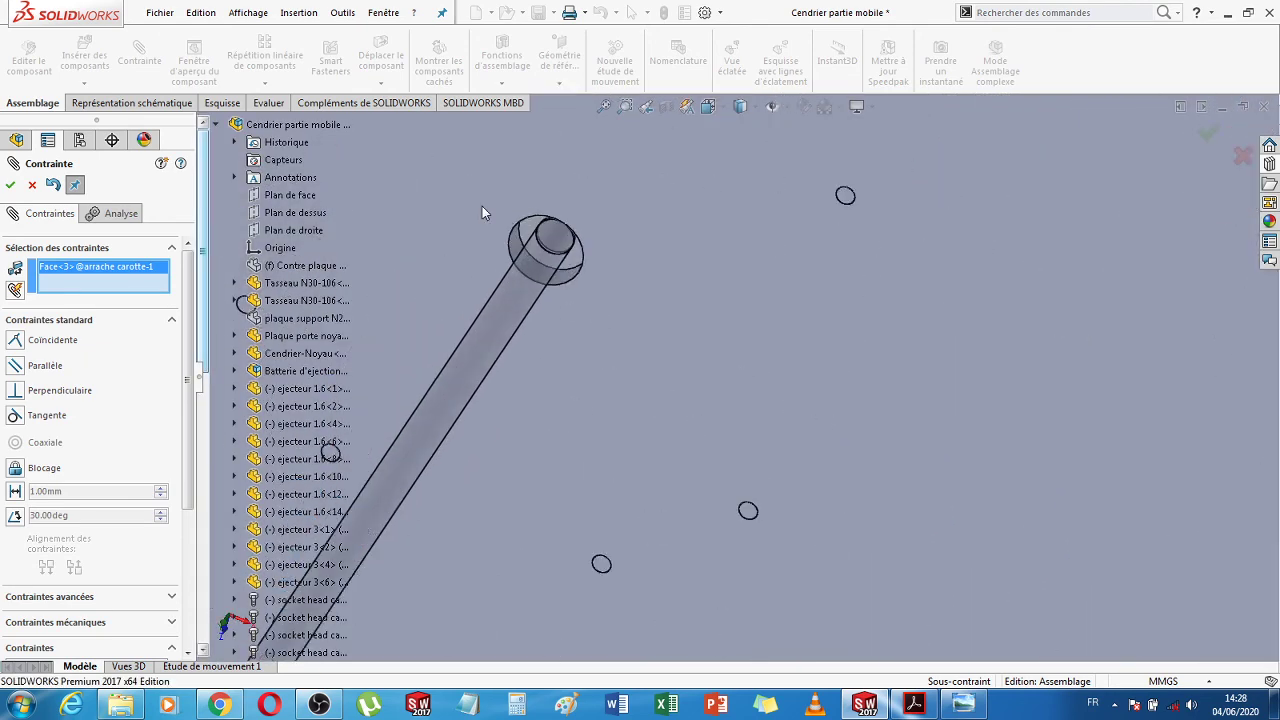
pyautogui.click(556, 243)
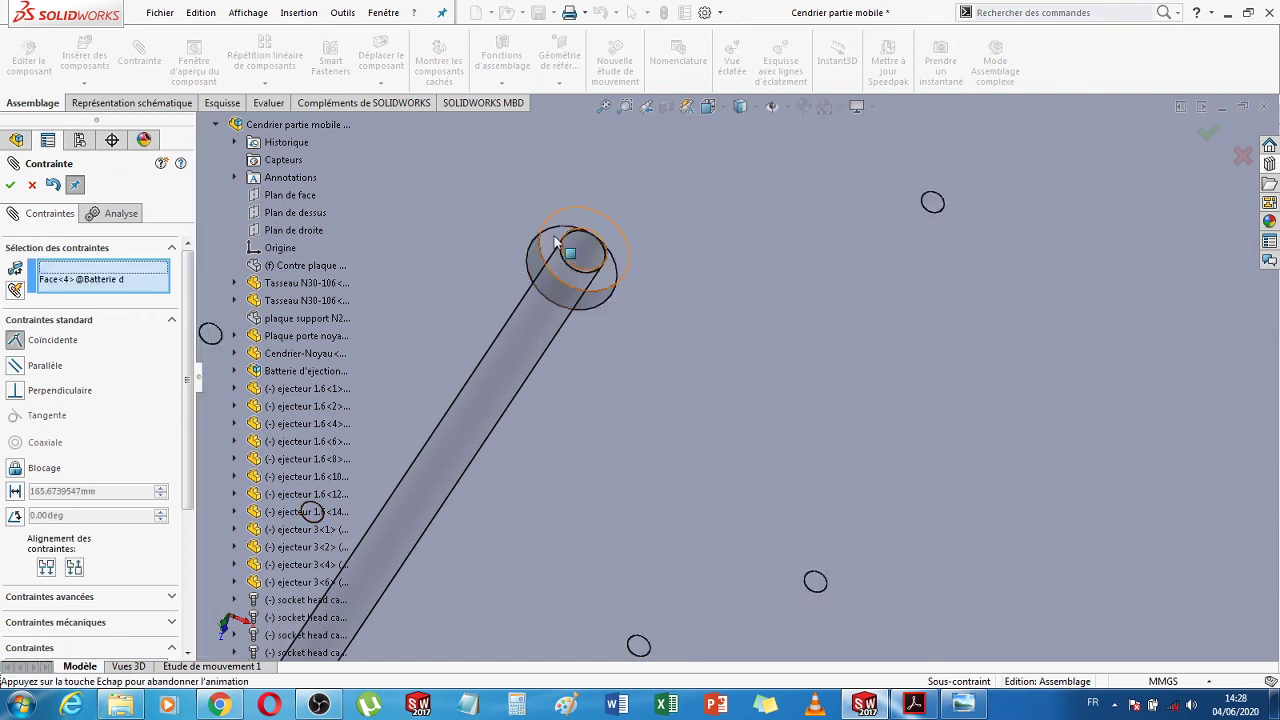
pyautogui.click(10, 186)
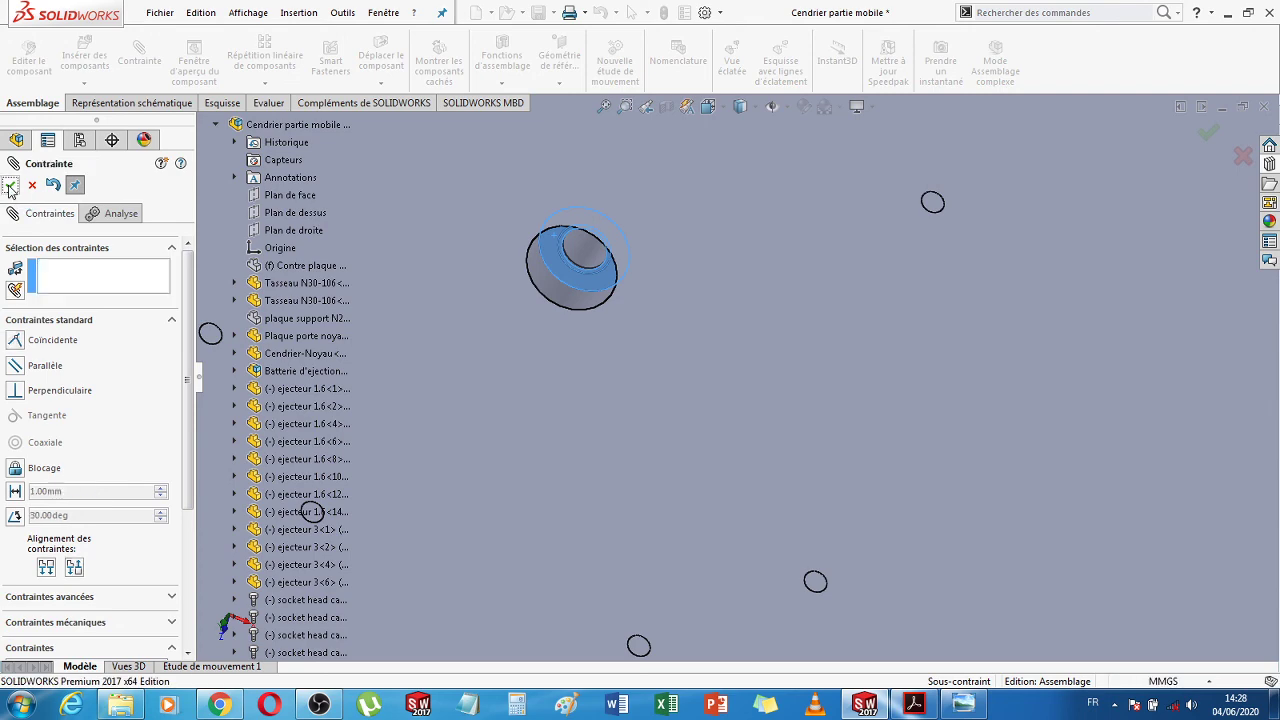
# Leave the mate command and show the Contre plaque mobile N01 again
pyautogui.scroll(6, 554, 365)
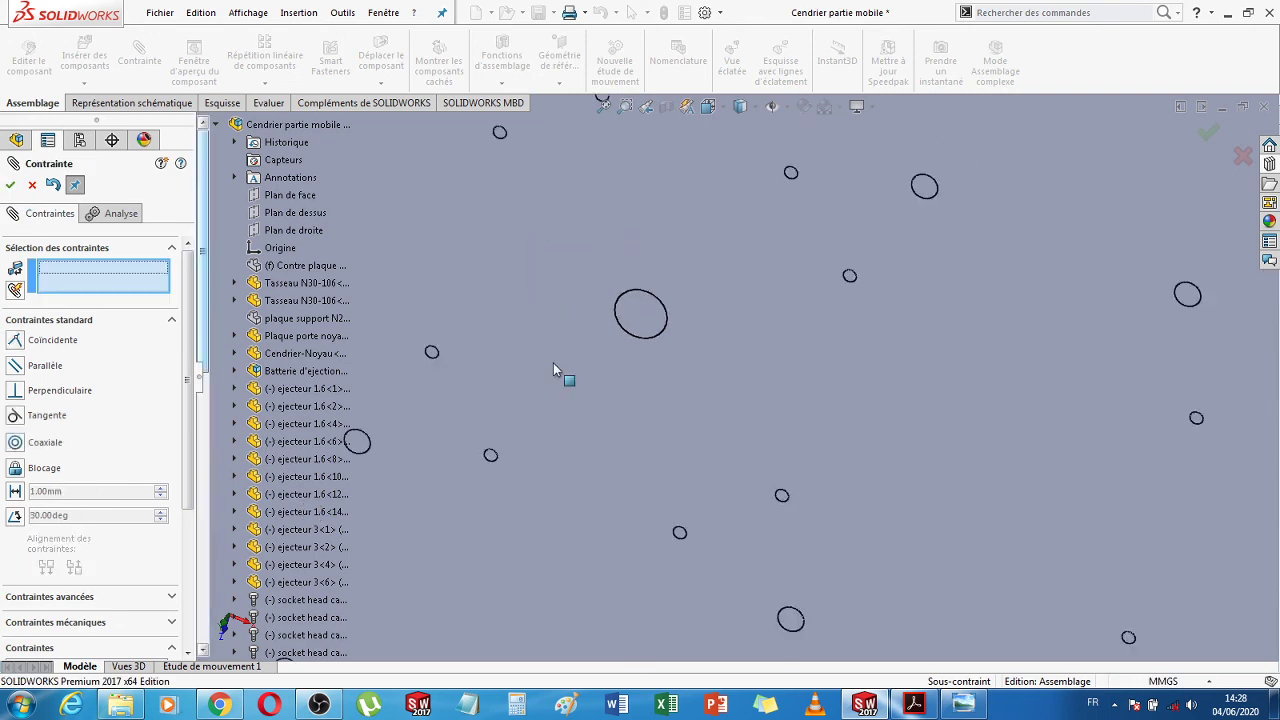
pyautogui.scroll(5, 684, 351)
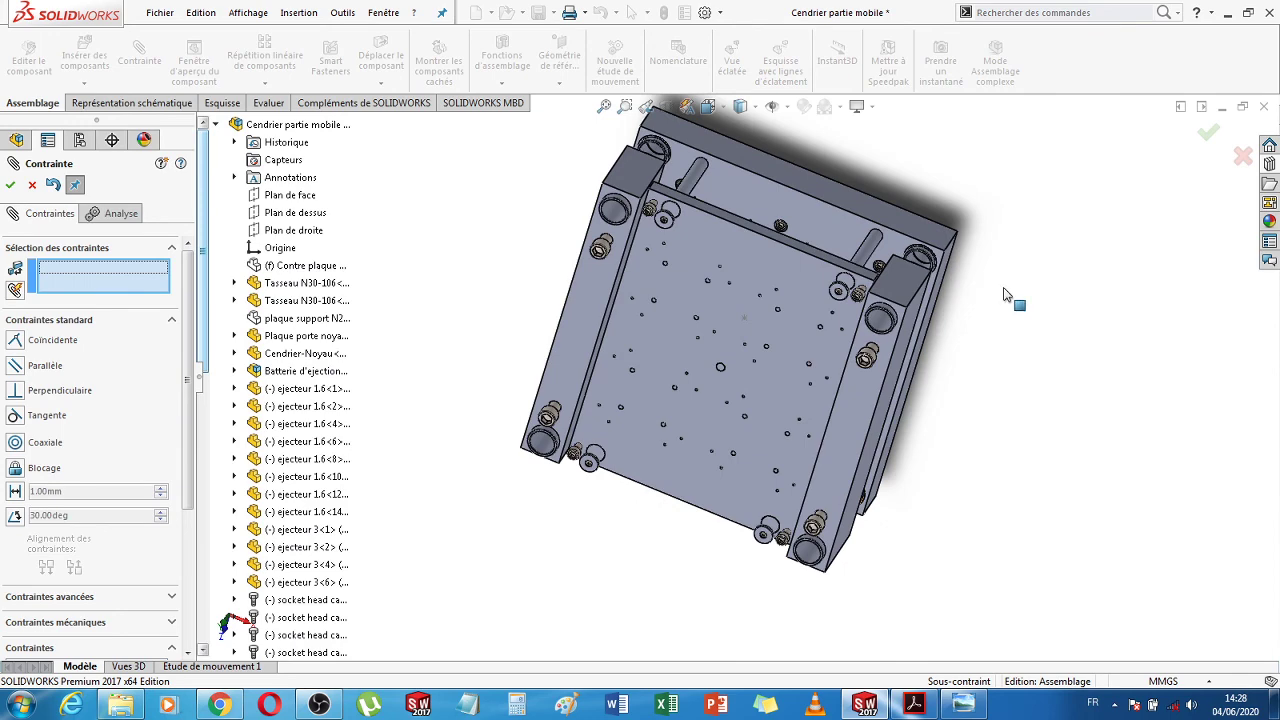
pyautogui.moveTo(1005, 295); pyautogui.dragTo(832, 420, button='middle')
pyautogui.moveTo(779, 367); pyautogui.dragTo(716, 300, button='middle')
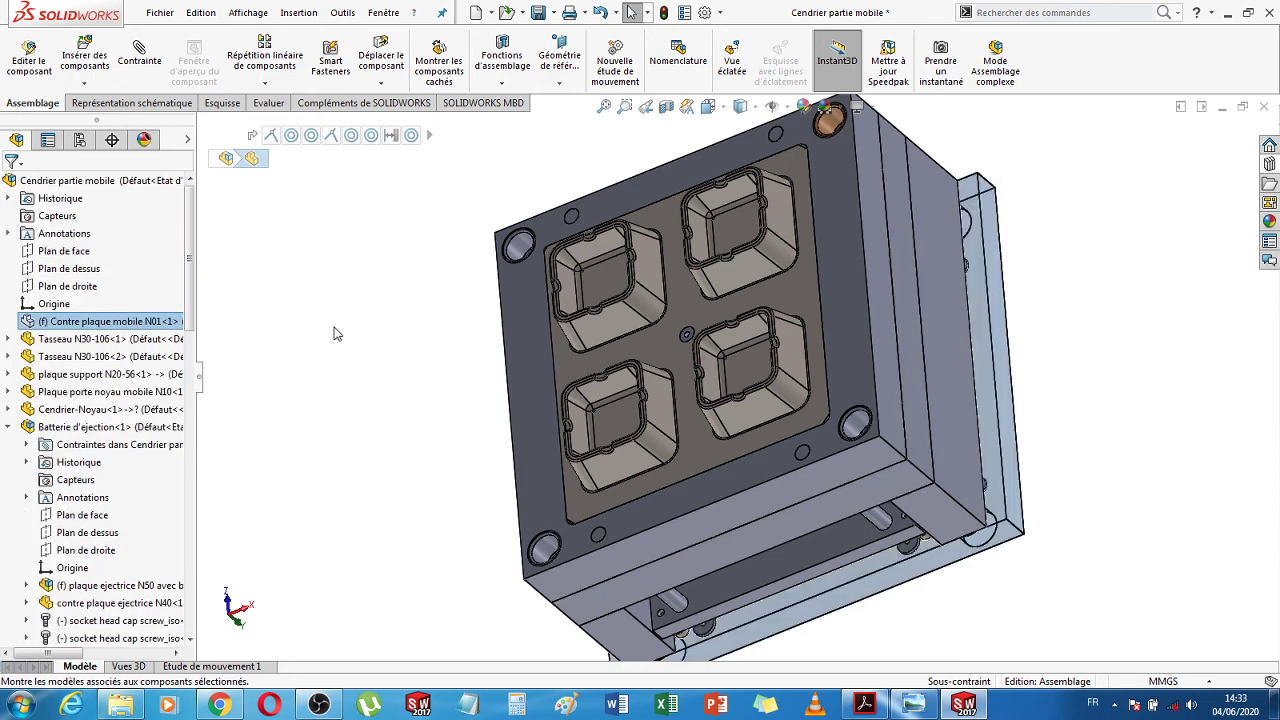
pyautogui.click(336, 334)
pyautogui.moveTo(336, 334); pyautogui.dragTo(1008, 505, button='middle')
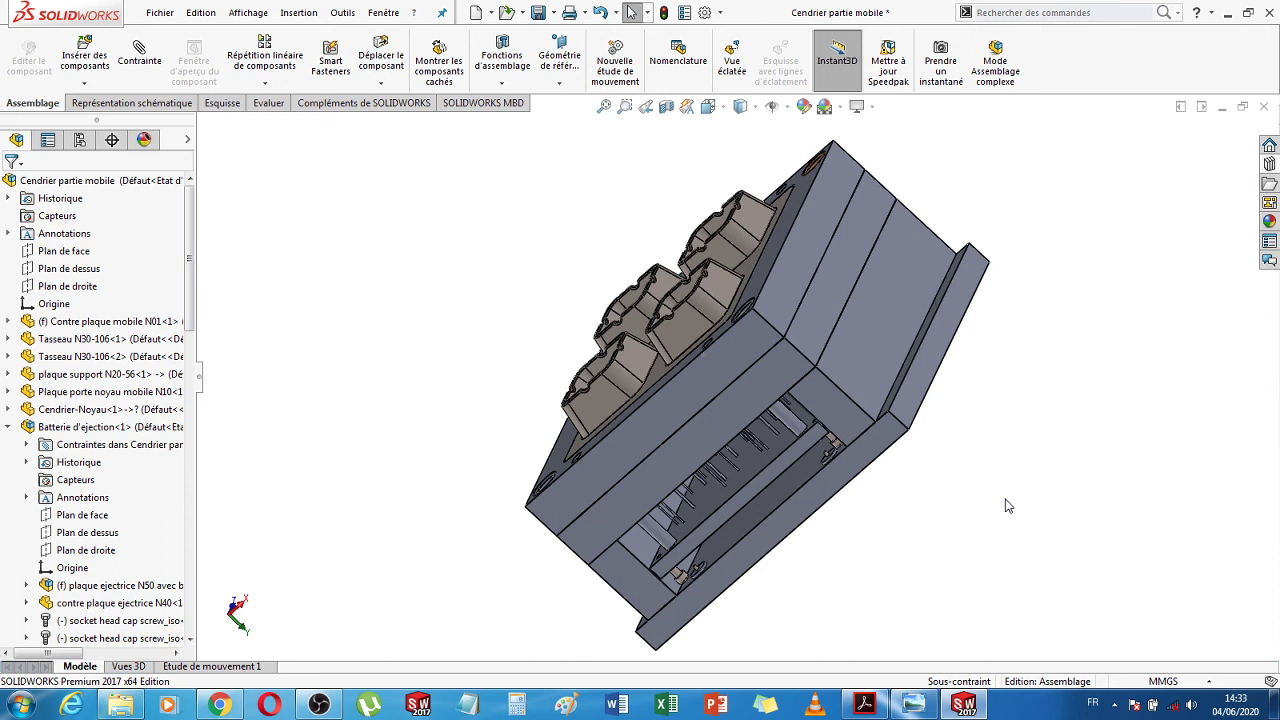
# Show the hidden plaque ejectrice N50 in the Batterie d'ejection subassembly again
pyautogui.click(738, 530)
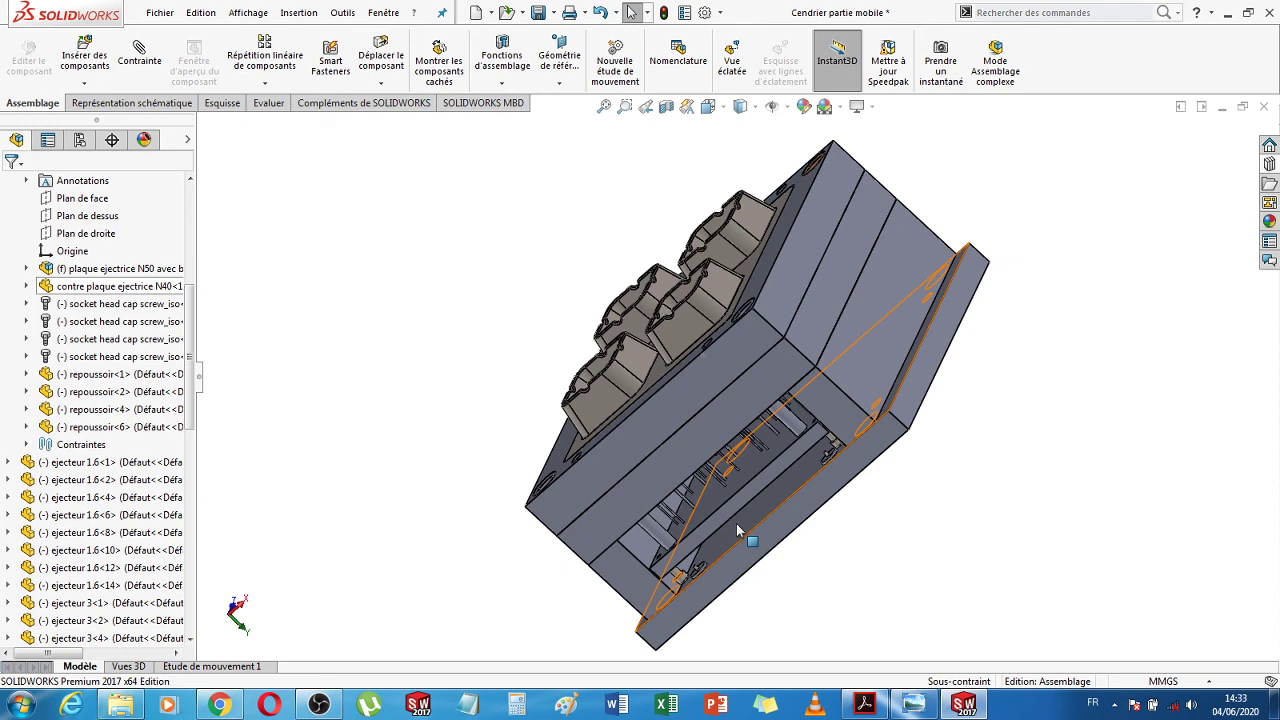
pyautogui.scroll(3, 84, 286)
pyautogui.click(84, 269)
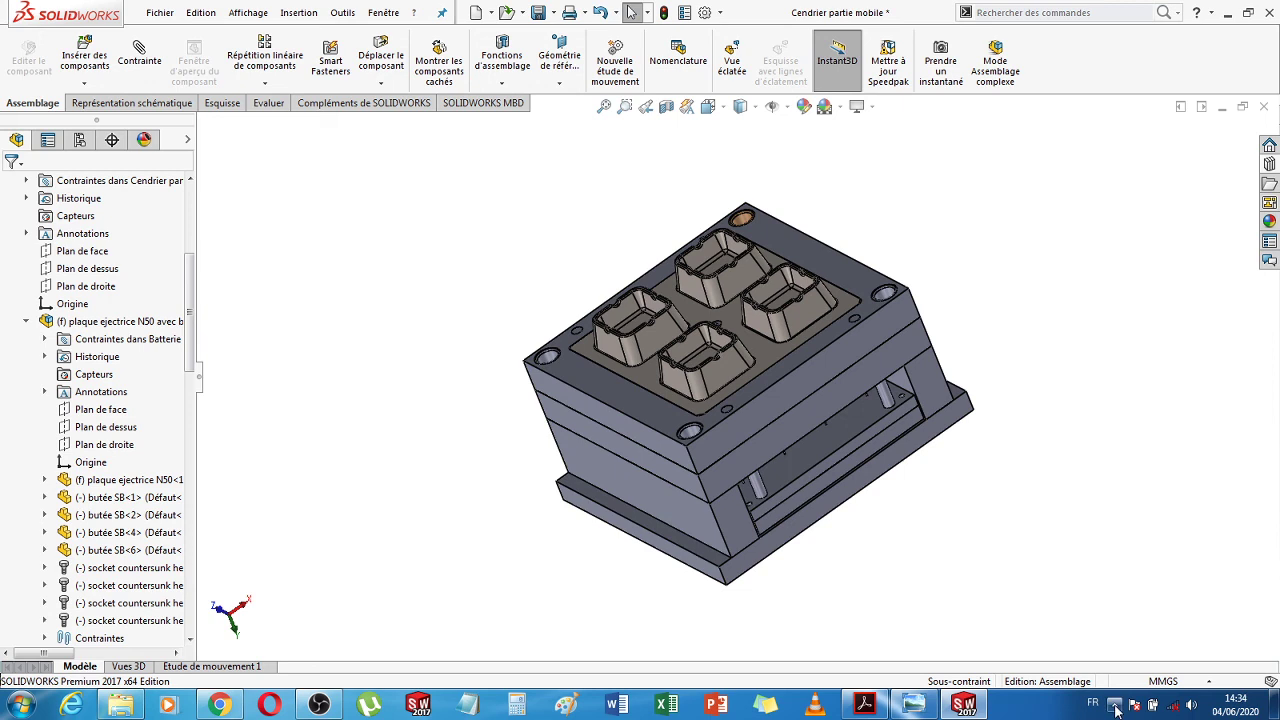
pyautogui.click(1116, 706)
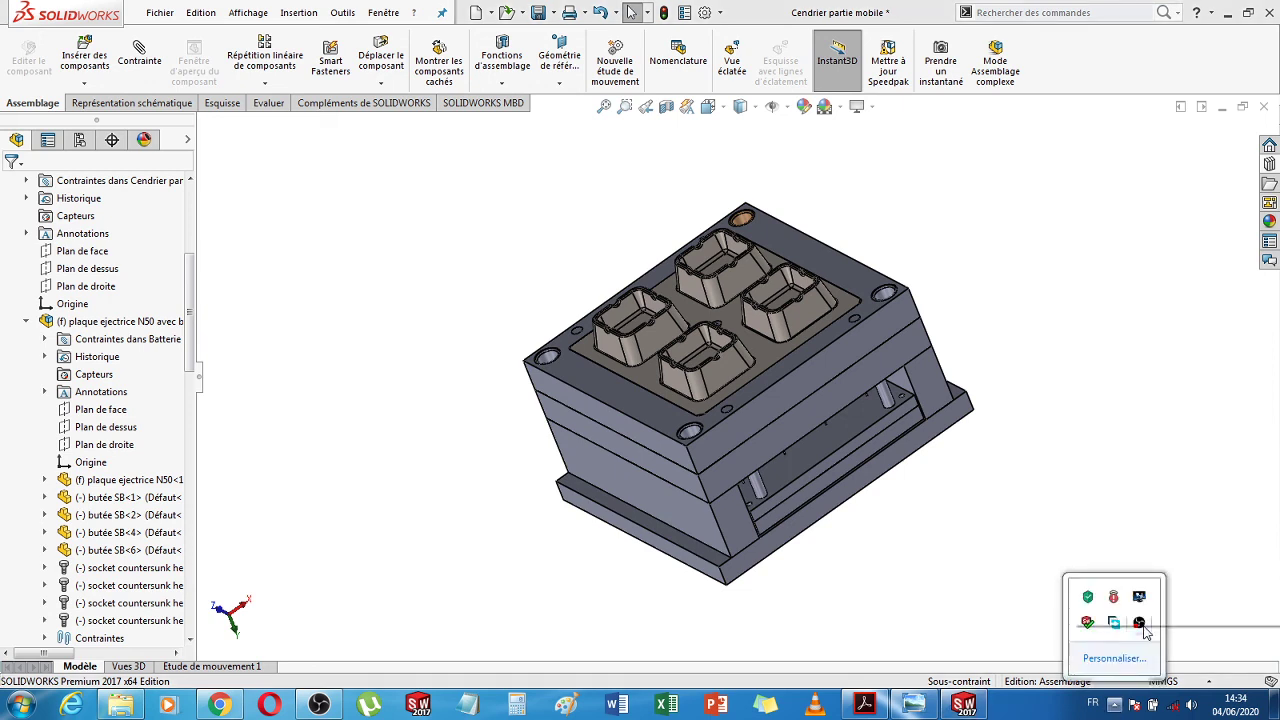